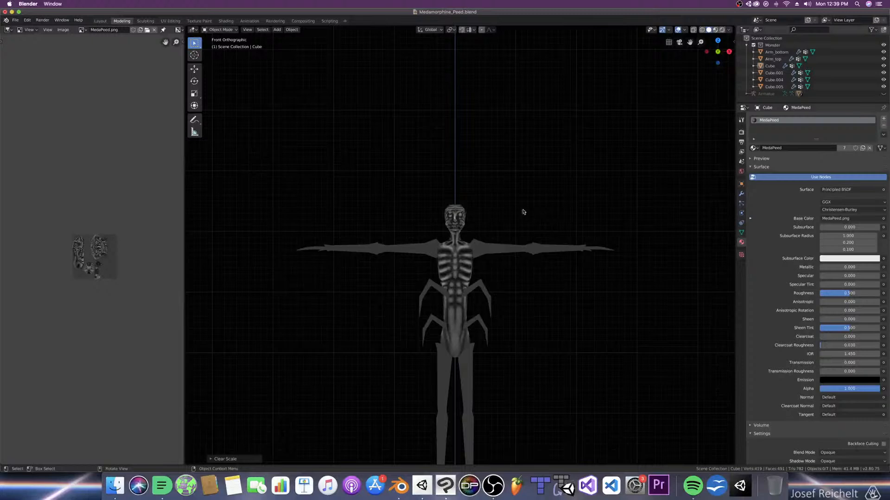
{"action": "middle_click_drag", "start_coordinate": [466, 221], "coordinate": [453, 233]}
{"action": "key", "text": "KP_1"}
{"action": "middle_click_drag", "start_coordinate": [463, 274], "coordinate": [414, 261], "text": "shift"}
{"action": "key", "text": "KP_3"}
{"action": "key", "text": "KP_1"}
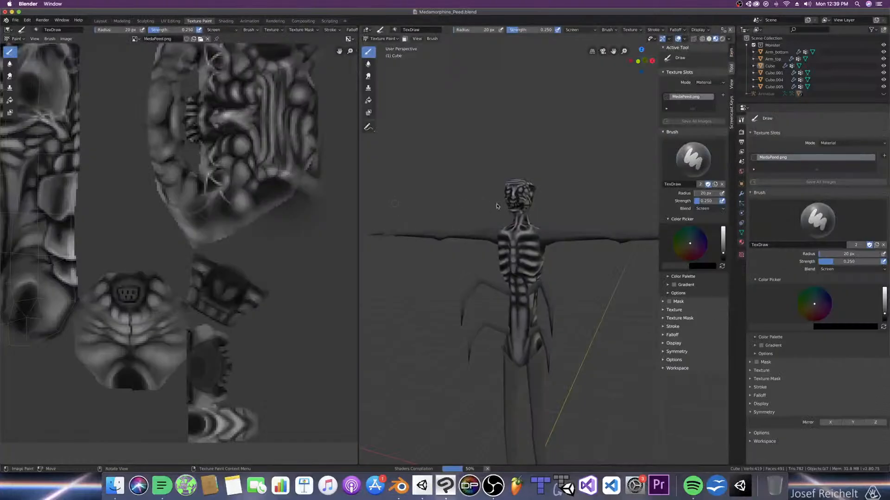
Step: Widen the 3D viewport of the texture painting workspace at the image editor's expense and show the monster from the front
{"action": "mouse_move", "coordinate": [496, 205]}
{"action": "middle_mouse_down"}
{"action": "mouse_move", "coordinate": [433, 207]}
{"action": "mouse_move", "coordinate": [374, 260]}
{"action": "middle_mouse_up"}
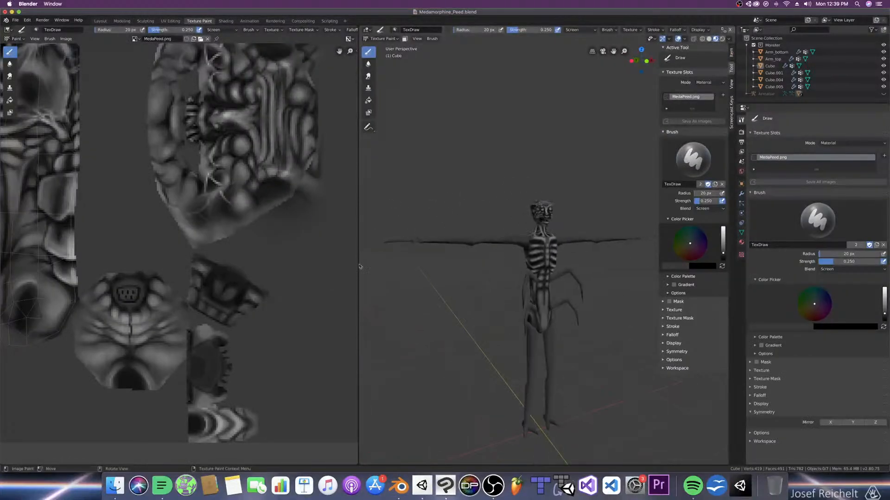
{"action": "left_click_drag", "start_coordinate": [358, 265], "coordinate": [223, 255]}
{"action": "scroll", "coordinate": [158, 253], "scroll_direction": "down", "scroll_amount": 3}
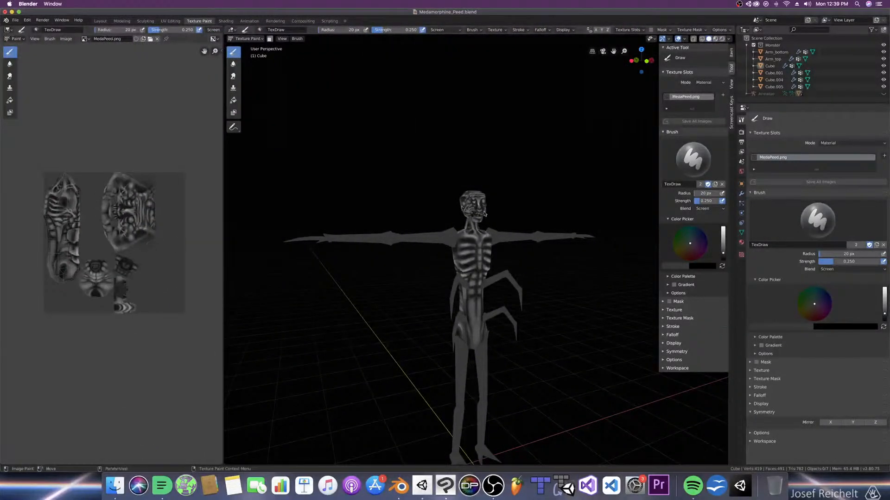
{"action": "middle_click_drag", "start_coordinate": [445, 223], "coordinate": [505, 216]}
{"action": "key", "text": "KP_1"}
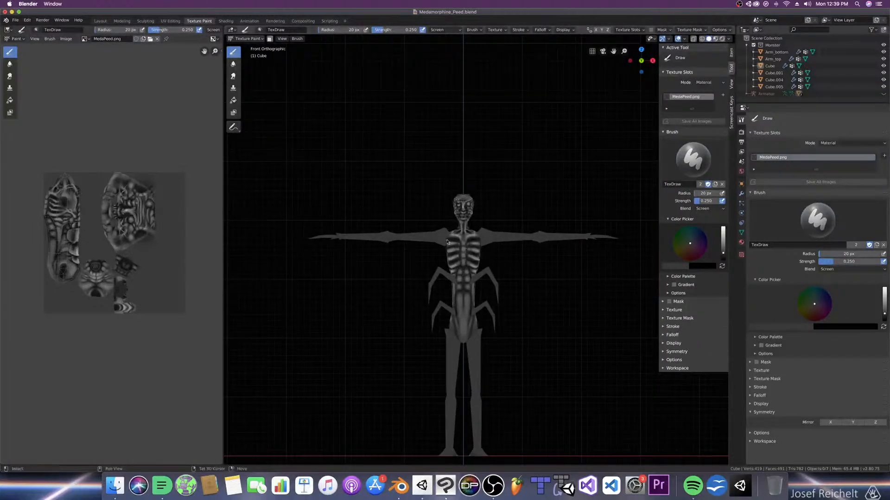
Step: Select the monster's leg mesh in Object Mode and show it isolated from the front in the texture painting workspace
{"action": "left_click", "coordinate": [122, 20]}
{"action": "key", "text": "Tab"}
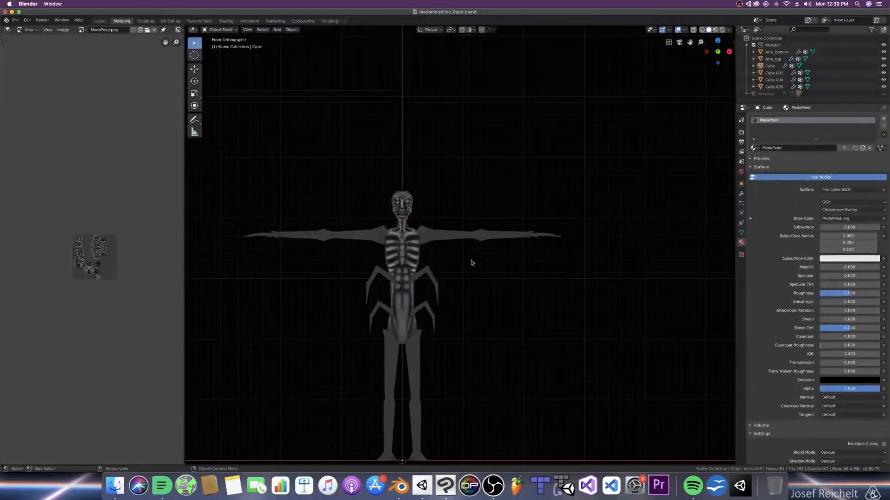
{"action": "left_click", "coordinate": [415, 346]}
{"action": "middle_click_drag", "start_coordinate": [467, 332], "coordinate": [465, 270], "text": "shift"}
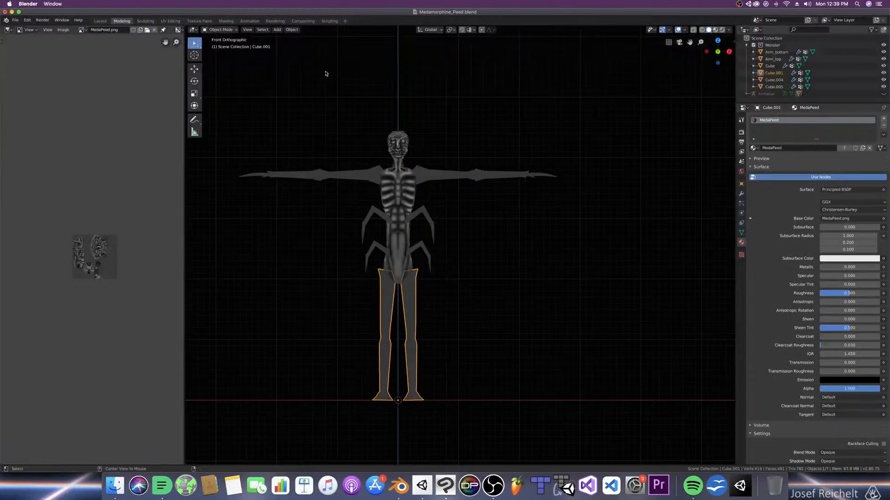
{"action": "left_click", "coordinate": [249, 21]}
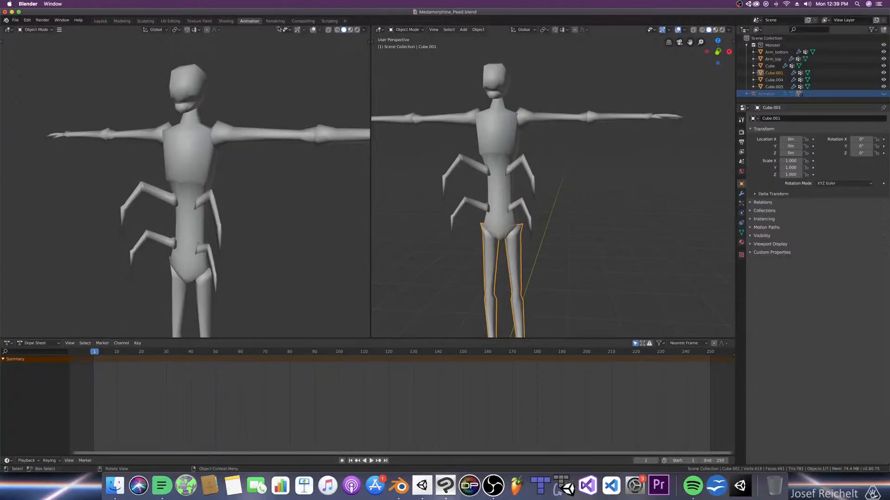
{"action": "left_click", "coordinate": [275, 21]}
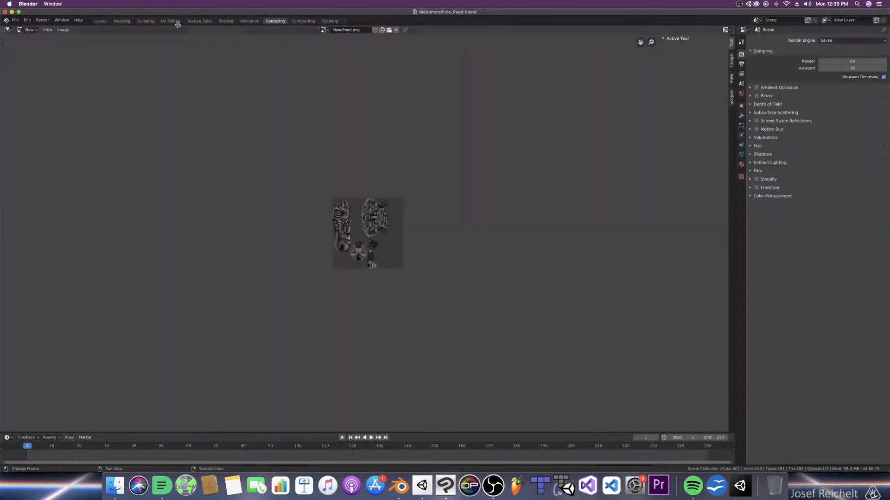
{"action": "left_click", "coordinate": [200, 21]}
{"action": "scroll", "coordinate": [494, 279], "scroll_direction": "up", "scroll_amount": 8}
{"action": "key", "text": "KP_1"}
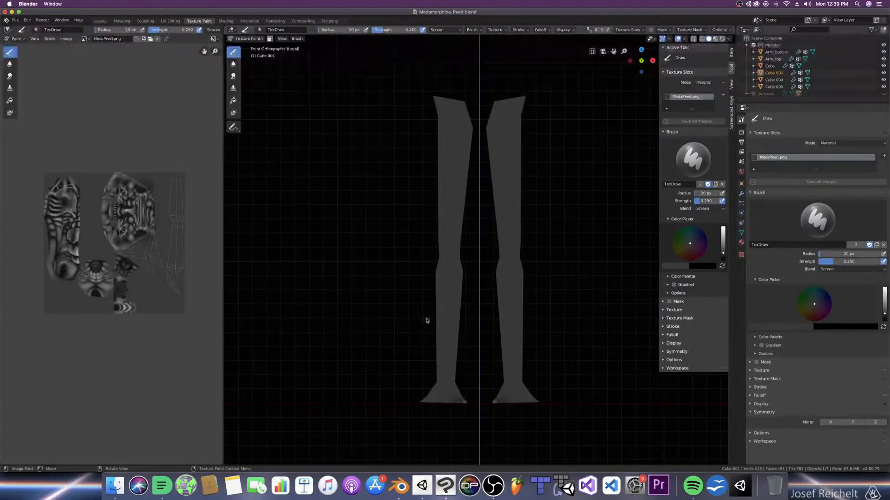
Step: Switch to the browser, examine the skinny legs reference photo in the image search results, and return to Blender
{"action": "left_click", "coordinate": [162, 485]}
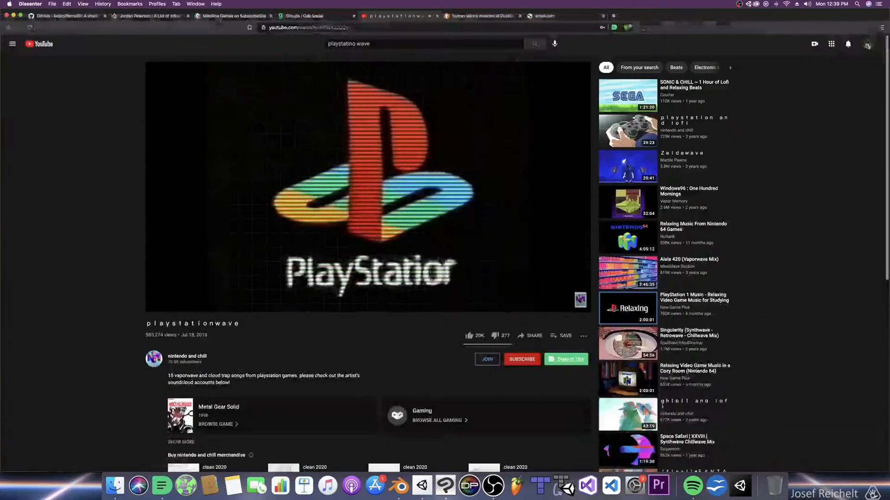
{"action": "left_click", "coordinate": [482, 15]}
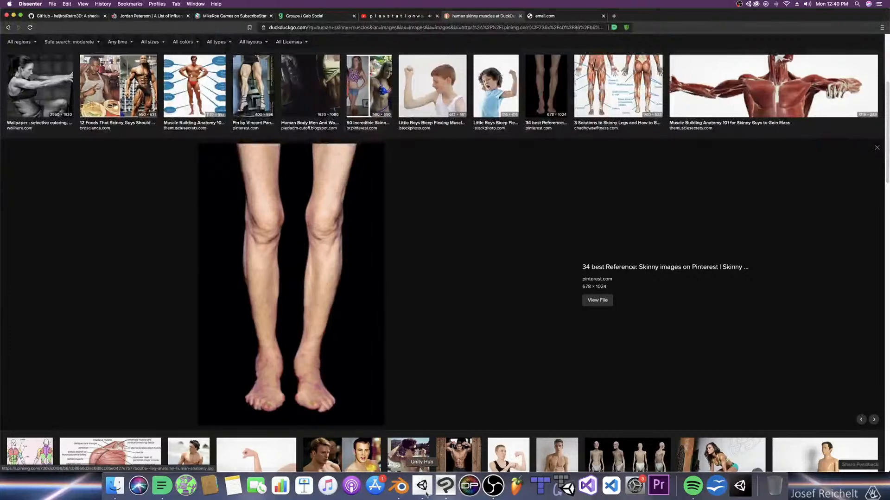
{"action": "left_click", "coordinate": [398, 488]}
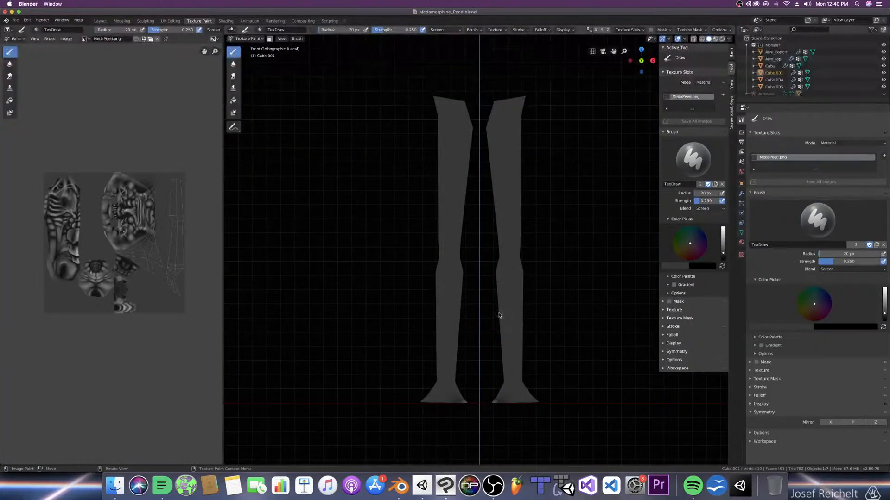
Step: Set the Draw brush's blend mode to Multiply and slightly enlarge its radius
{"action": "left_click", "coordinate": [846, 269]}
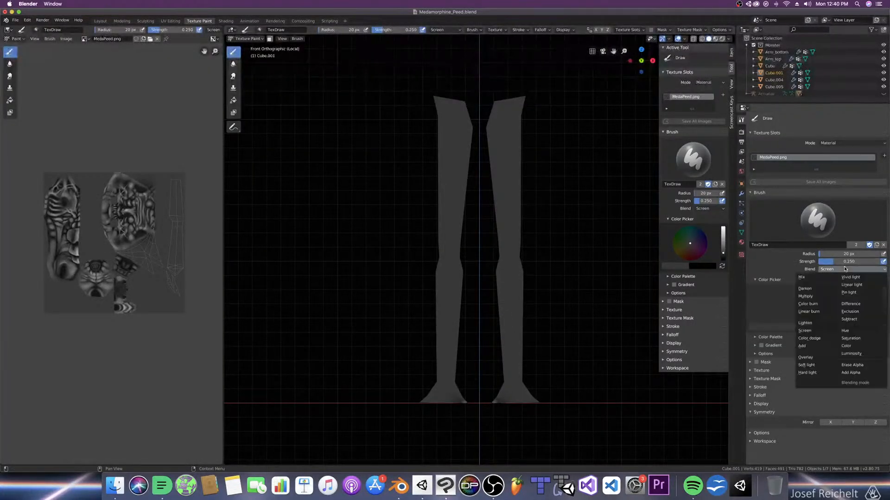
{"action": "left_click", "coordinate": [800, 297]}
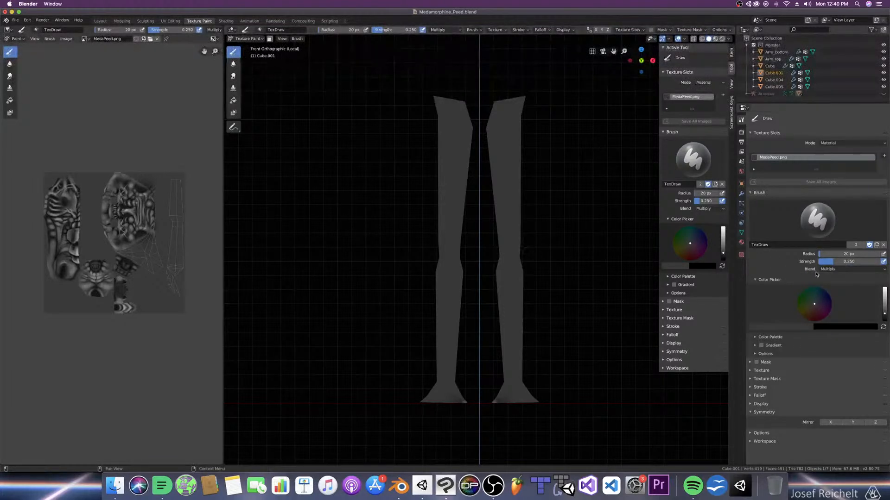
{"action": "key", "text": "bracketright"}
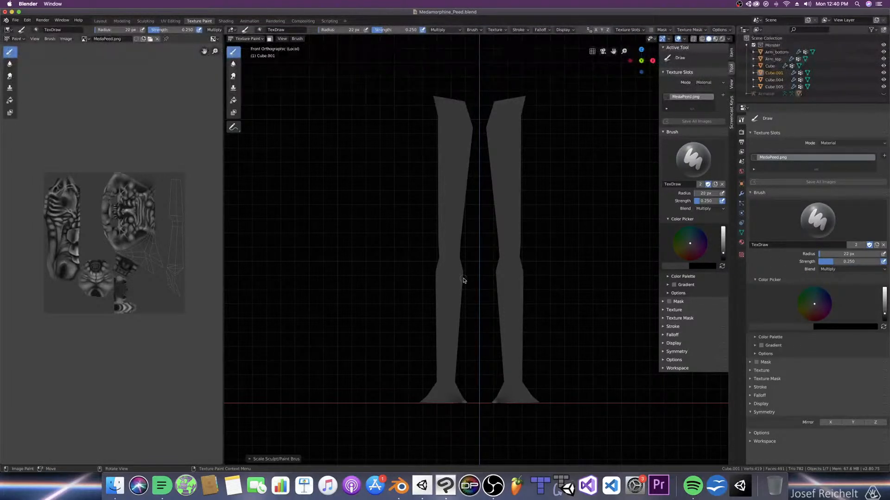
{"action": "key", "text": "bracketright"}
Step: Turn off the edit-mode display of the legs' Mirror modifier and resize the texture paint brush
{"action": "left_click", "coordinate": [122, 21]}
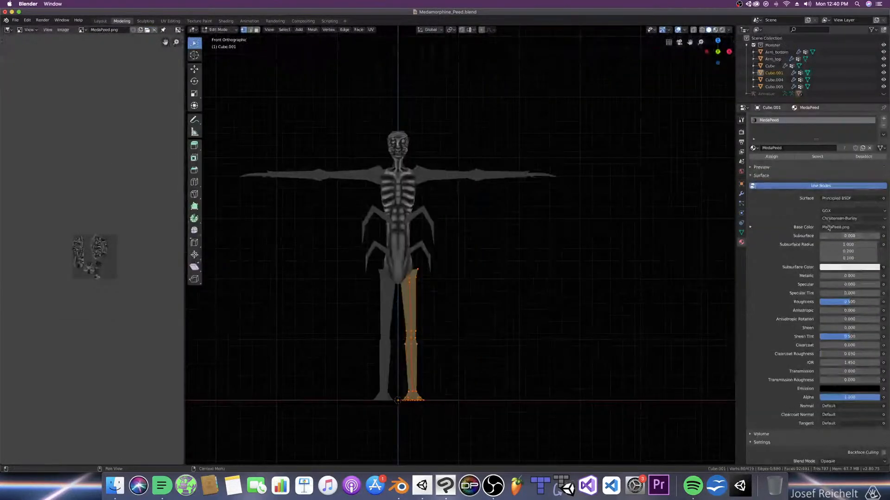
{"action": "left_click", "coordinate": [741, 194]}
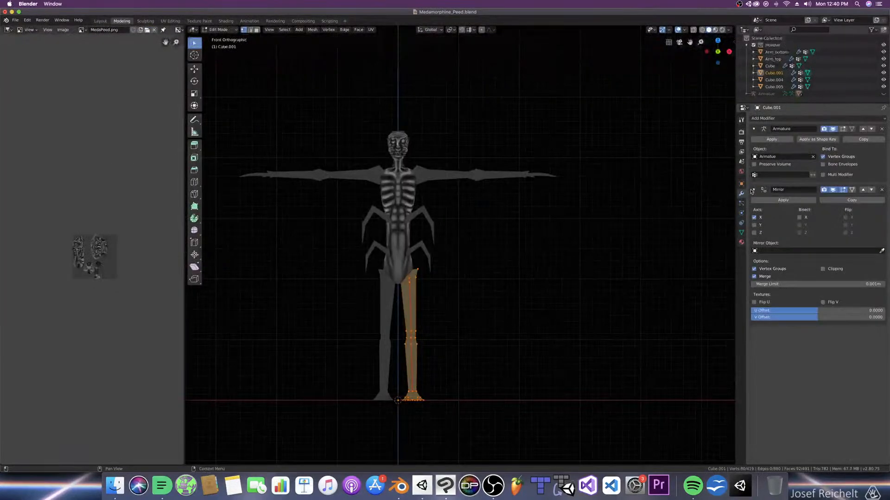
{"action": "left_click", "coordinate": [843, 190]}
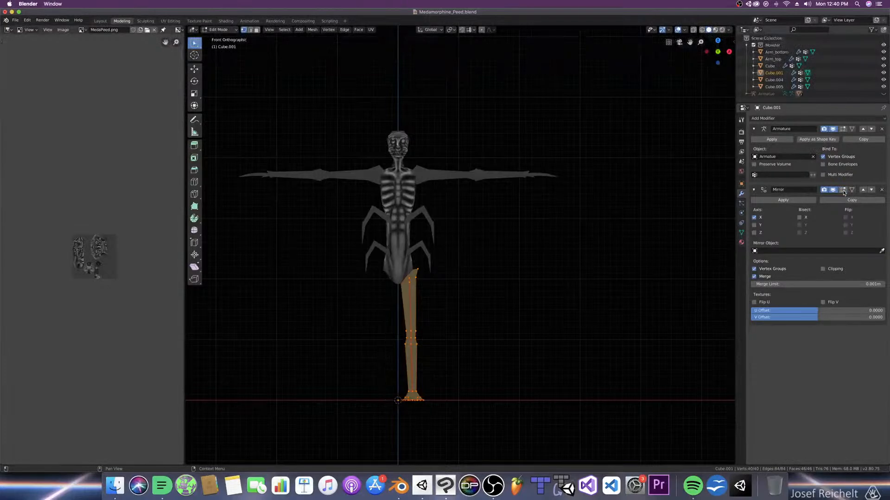
{"action": "left_click", "coordinate": [200, 21]}
{"action": "key", "text": "f"}
{"action": "left_click", "coordinate": [480, 210]}
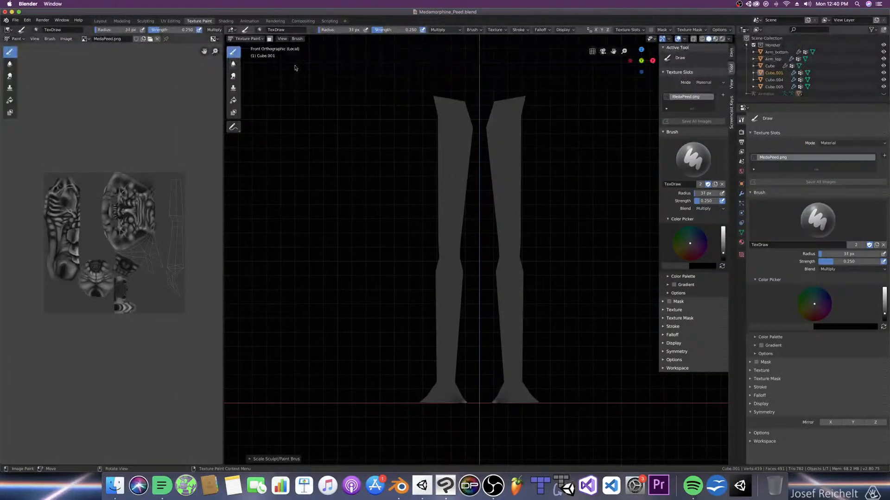
Step: Delete the Mirror modifier from the leg mesh and return to texture painting the single leg
{"action": "left_click", "coordinate": [122, 21]}
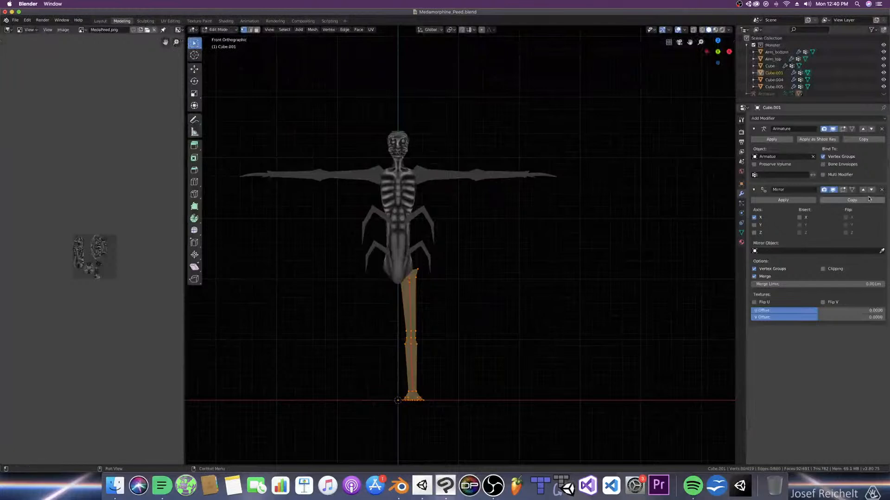
{"action": "left_click", "coordinate": [881, 192]}
{"action": "left_click", "coordinate": [199, 21]}
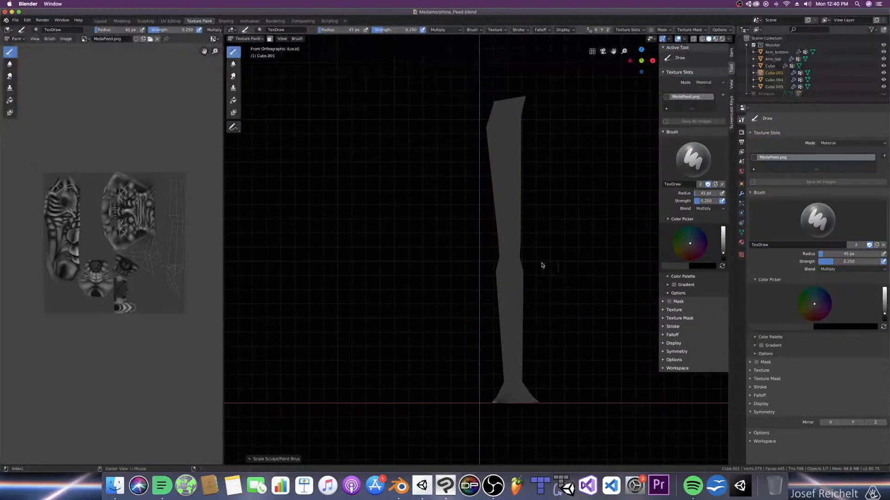
Step: Switch the viewport to Material Preview shading and show the isolated leg from the front
{"action": "middle_click_drag", "start_coordinate": [552, 270], "coordinate": [570, 258]}
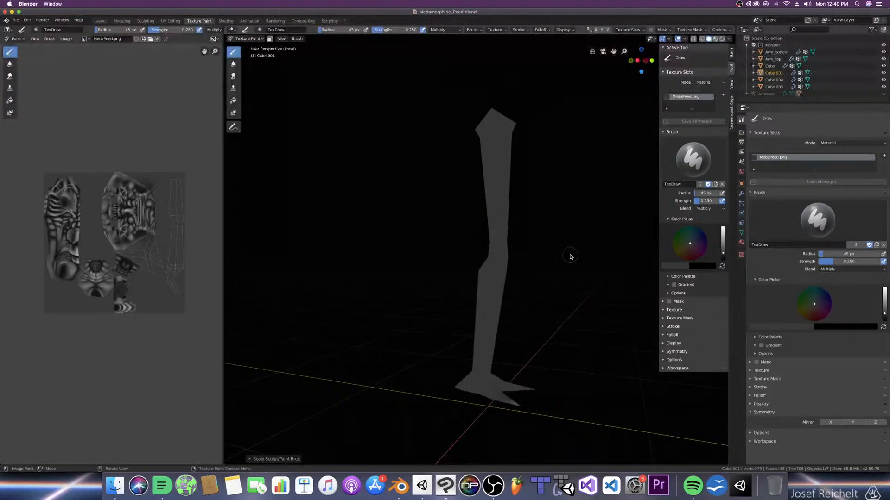
{"action": "left_click", "coordinate": [716, 39]}
{"action": "middle_click_drag", "start_coordinate": [519, 199], "coordinate": [547, 183]}
{"action": "key", "text": "KP_1"}
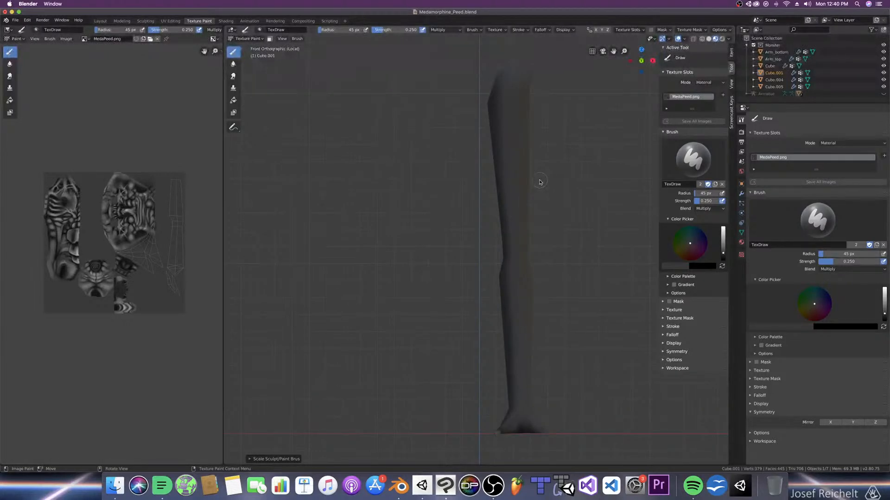
Step: Try darkening the top of the thigh with the brush radius enlarged to 142 px, and undo the paint
{"action": "key", "text": "bracketleft"}
{"action": "key", "text": "bracketleft"}
{"action": "middle_click_drag", "start_coordinate": [536, 181], "coordinate": [576, 189]}
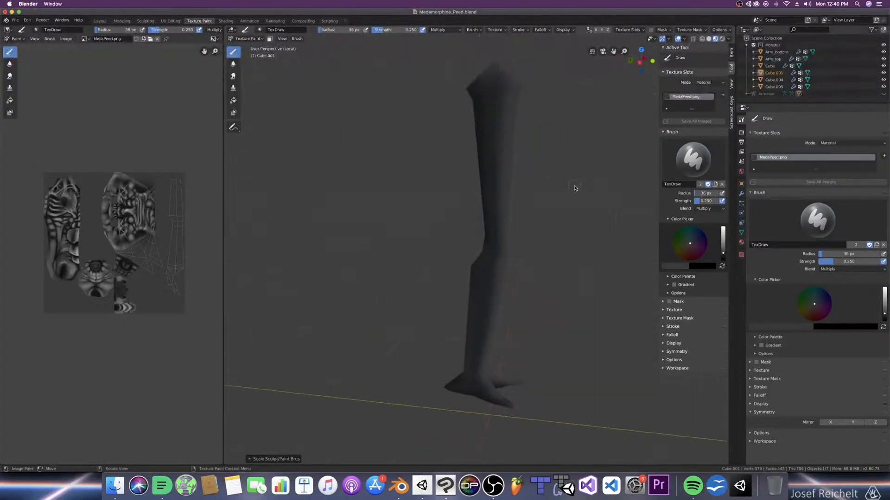
{"action": "key", "text": "bracketright"}
{"action": "key", "text": "bracketright"}
{"action": "key", "text": "bracketright"}
{"action": "key", "text": "bracketright"}
{"action": "key", "text": "bracketright"}
{"action": "key", "text": "bracketright"}
{"action": "key", "text": "bracketright"}
{"action": "key", "text": "bracketright"}
{"action": "key", "text": "bracketright"}
{"action": "left_click", "coordinate": [501, 106]}
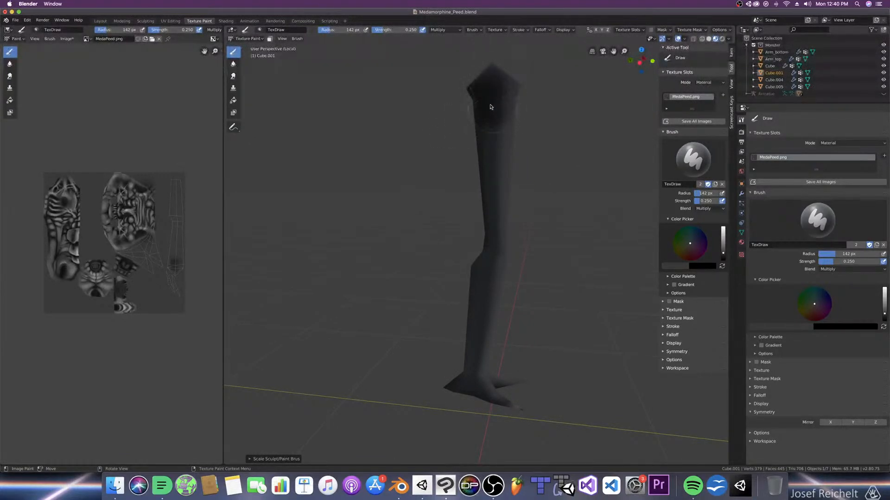
{"action": "mouse_move", "coordinate": [495, 98]}
{"action": "middle_mouse_down"}
{"action": "mouse_move", "coordinate": [510, 117]}
{"action": "mouse_move", "coordinate": [482, 122]}
{"action": "middle_mouse_up"}
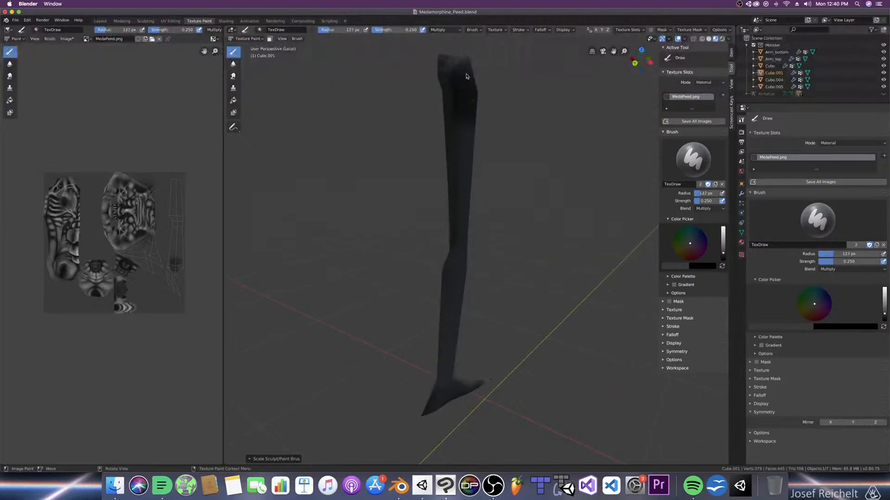
{"action": "key", "text": "KP_1"}
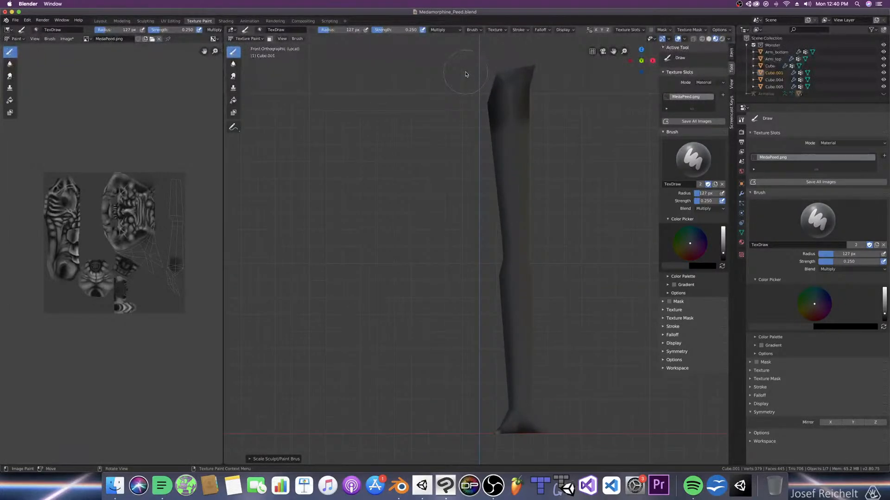
{"action": "key", "text": "alt+z"}
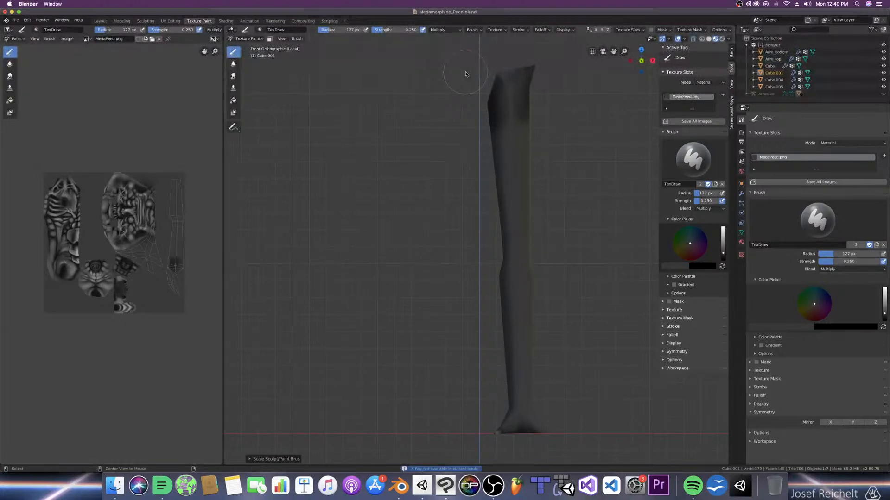
{"action": "scroll", "coordinate": [465, 82], "scroll_direction": "down", "scroll_amount": 1, "text": "alt"}
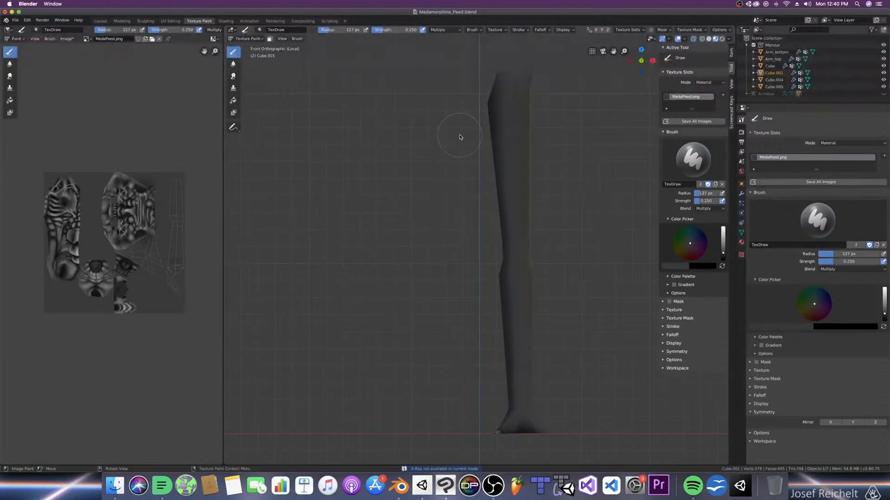
Step: Reduce the brush radius to 25 px and check the leg reference photo in the browser before returning to Blender
{"action": "middle_click_drag", "start_coordinate": [459, 135], "coordinate": [487, 182], "text": "ctrl"}
{"action": "key", "text": "bracketleft"}
{"action": "key", "text": "bracketleft"}
{"action": "key", "text": "bracketleft"}
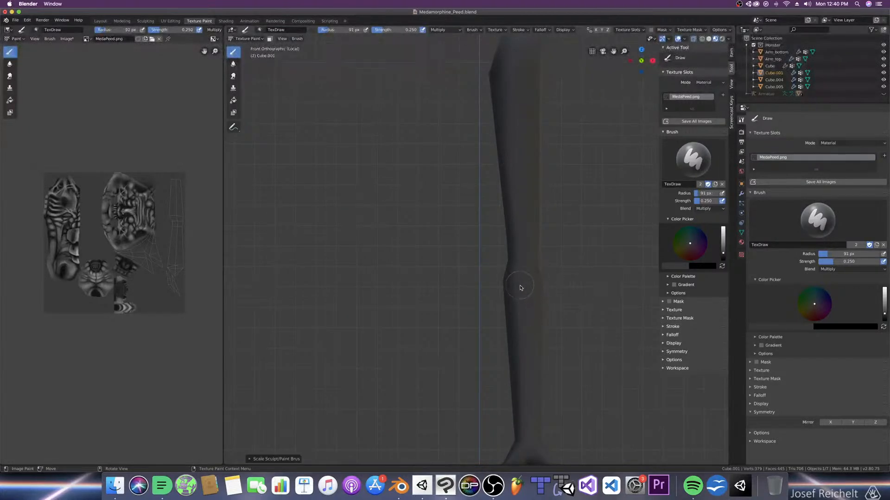
{"action": "key", "text": "bracketleft"}
{"action": "key", "text": "bracketleft"}
{"action": "key", "text": "bracketleft"}
{"action": "left_click", "coordinate": [155, 483]}
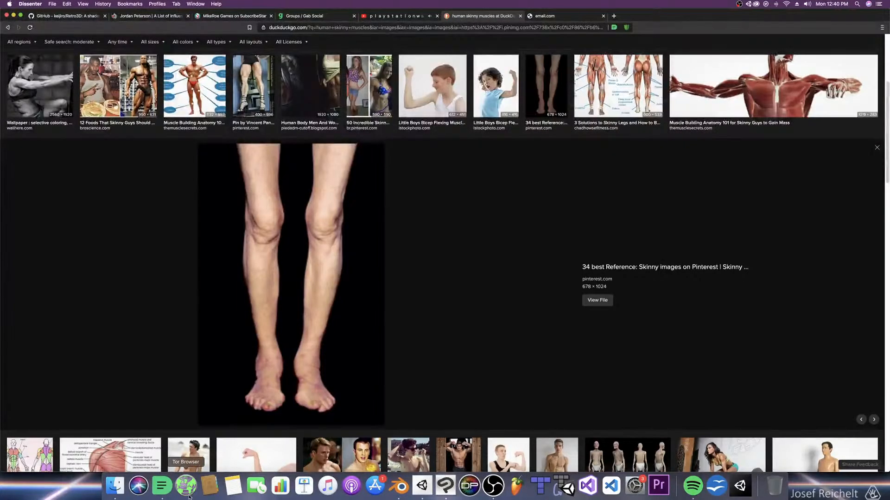
{"action": "left_click", "coordinate": [402, 493]}
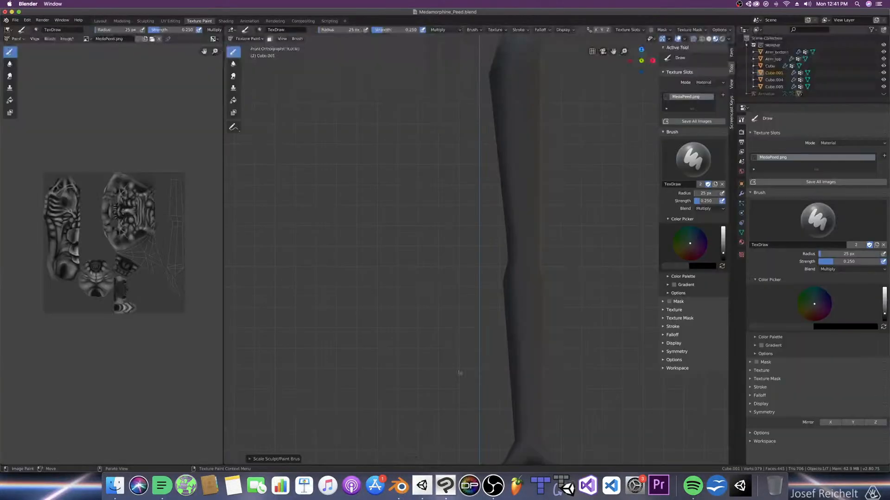
Step: Select all of the monster's meshes in the modeling workspace and enter Edit Mode on them together
{"action": "left_click", "coordinate": [122, 21]}
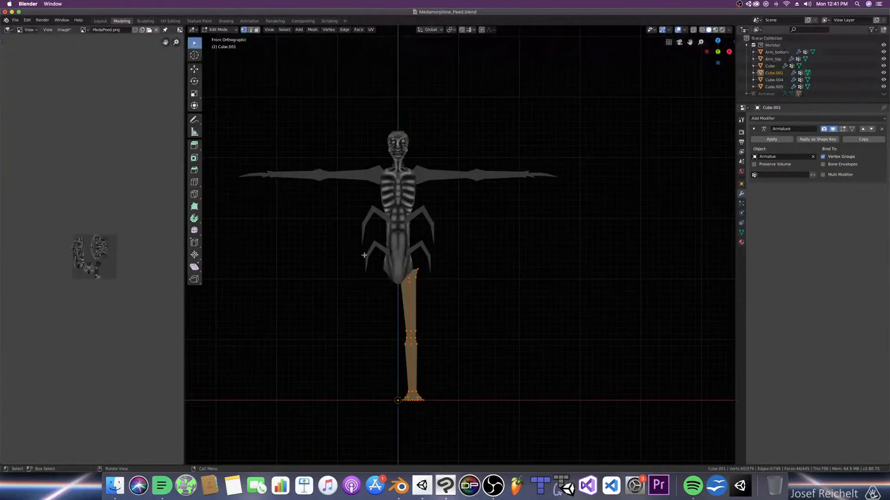
{"action": "scroll", "coordinate": [93, 253], "scroll_direction": "up", "scroll_amount": 6}
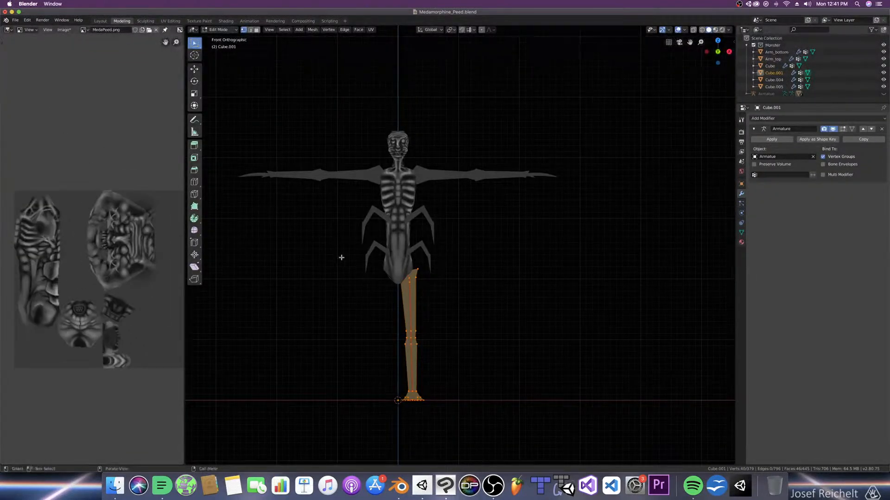
{"action": "key", "text": "Tab"}
{"action": "key", "text": "a"}
{"action": "key", "text": "Tab"}
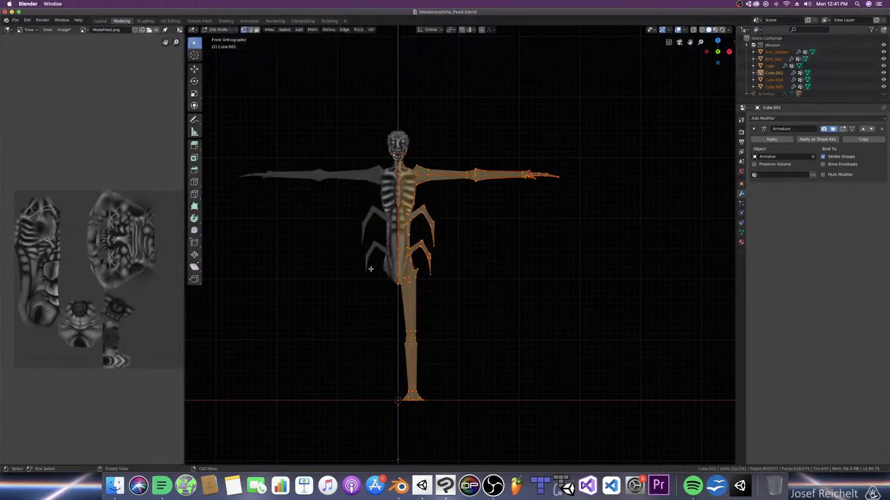
Step: Change the image editor to a UV Editor and reselect all geometry so every mesh's UV islands show over the texture
{"action": "scroll", "coordinate": [93, 176], "scroll_direction": "down", "scroll_amount": 2}
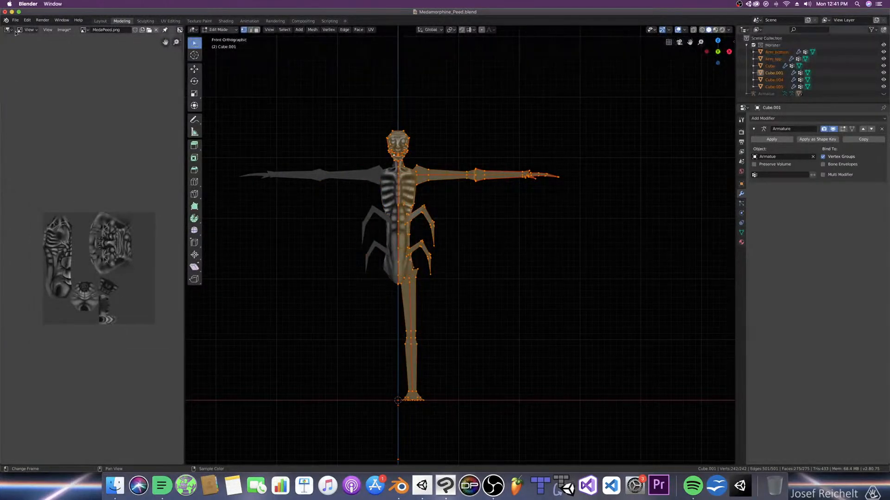
{"action": "left_click", "coordinate": [8, 29]}
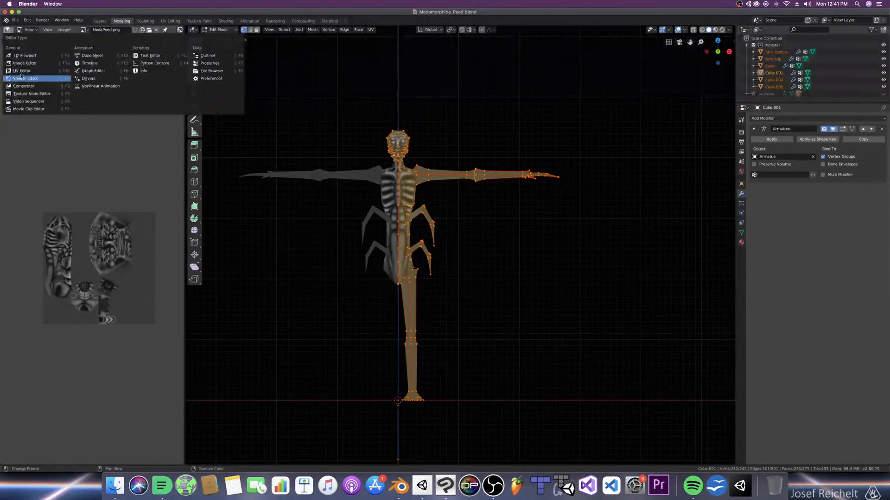
{"action": "left_click", "coordinate": [21, 71]}
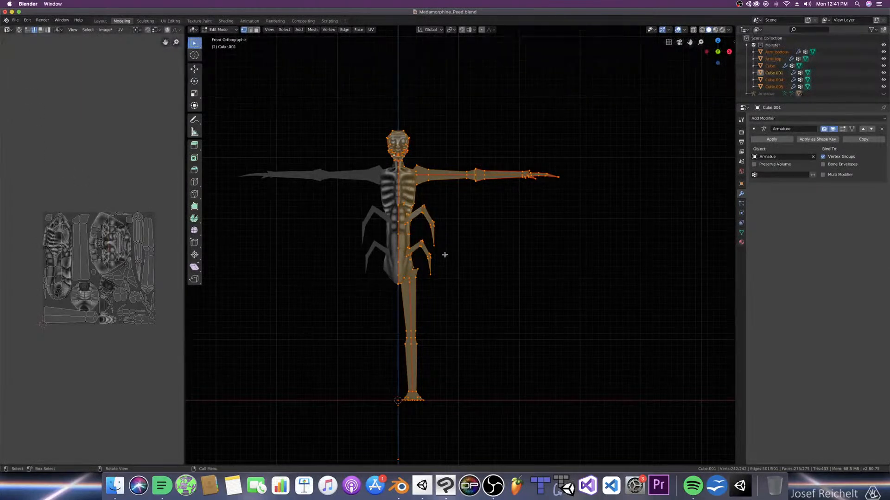
{"action": "left_click", "coordinate": [403, 341]}
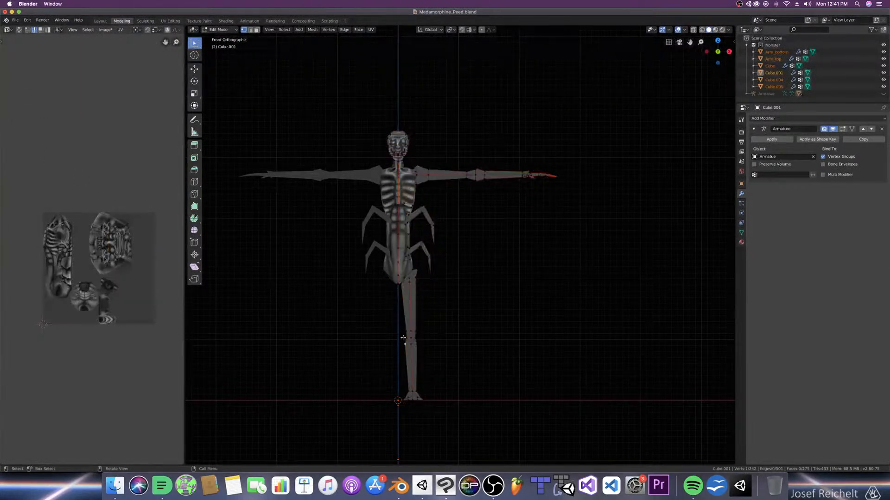
{"action": "key", "text": "a"}
{"action": "scroll", "coordinate": [117, 261], "scroll_direction": "up", "scroll_amount": 3}
{"action": "mouse_move", "coordinate": [117, 260]}
{"action": "middle_mouse_down"}
{"action": "mouse_move", "coordinate": [85, 262]}
{"action": "mouse_move", "coordinate": [118, 258]}
{"action": "middle_mouse_up"}
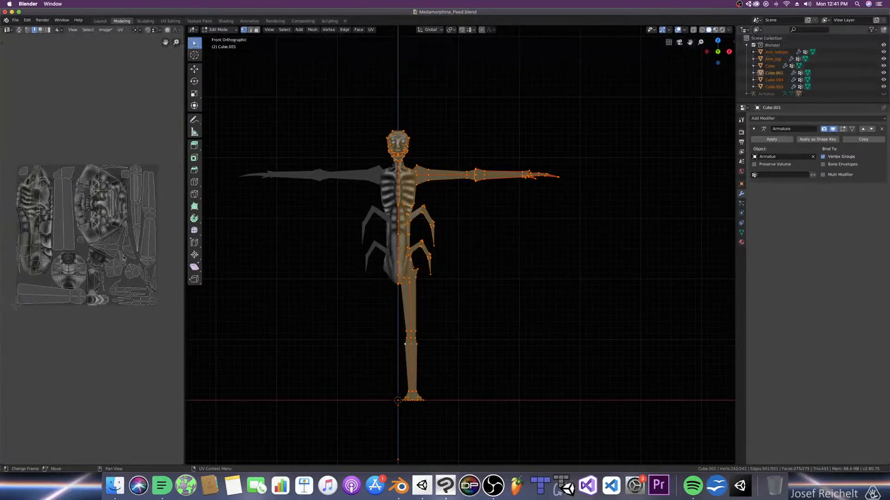
{"action": "middle_click_drag", "start_coordinate": [75, 287], "coordinate": [85, 283]}
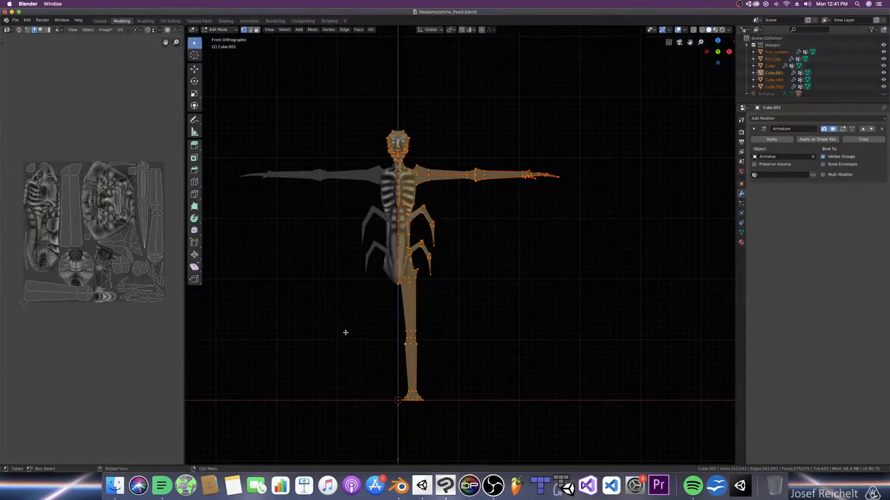
Step: Box-select the lower leg, view the model from behind, and reselect all of the monster's geometry
{"action": "key", "text": "alt+a"}
{"action": "key", "text": "n"}
{"action": "key", "text": "b"}
{"action": "left_click_drag", "start_coordinate": [380, 301], "coordinate": [427, 408]}
{"action": "middle_click_drag", "start_coordinate": [427, 407], "coordinate": [498, 304]}
{"action": "key", "text": "a"}
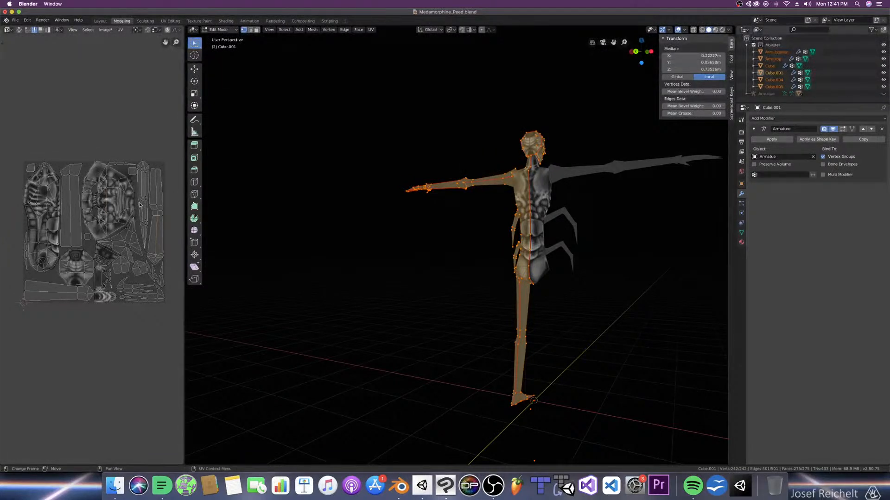
Step: Select the narrow tapered UV island in island selection mode and scale it along X
{"action": "key", "text": "4"}
{"action": "left_click", "coordinate": [139, 205]}
{"action": "middle_click_drag", "start_coordinate": [139, 205], "coordinate": [107, 210]}
{"action": "scroll", "coordinate": [106, 210], "scroll_direction": "up", "scroll_amount": 1}
{"action": "key", "text": "s"}
{"action": "key", "text": "x"}
{"action": "left_click", "coordinate": [126, 230]}
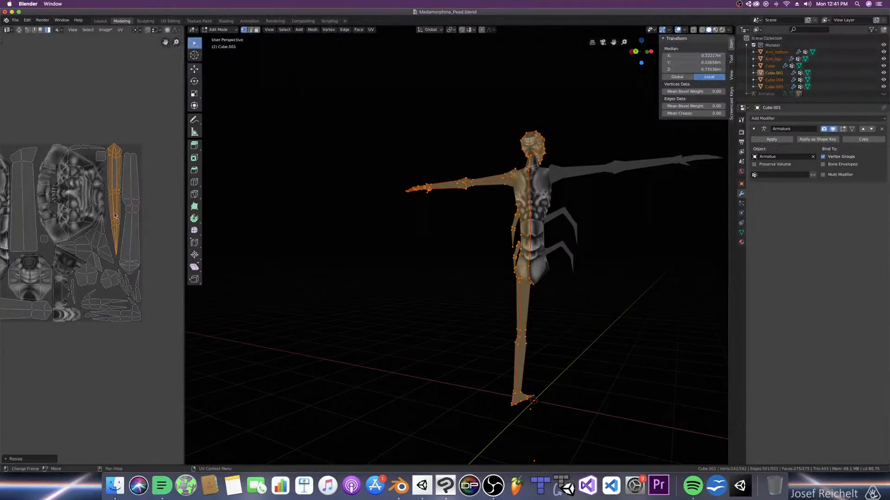
Step: Box-select the overlapping pieces across the upper and middle parts of the narrow tapered UV island
{"action": "middle_click_drag", "start_coordinate": [119, 215], "coordinate": [125, 235]}
{"action": "scroll", "coordinate": [124, 234], "scroll_direction": "up", "scroll_amount": 5}
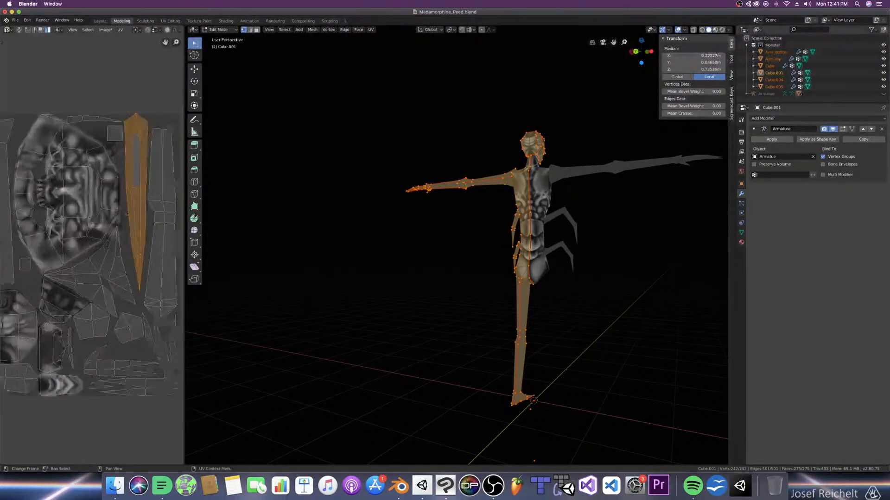
{"action": "scroll", "coordinate": [112, 161], "scroll_direction": "up", "scroll_amount": 3}
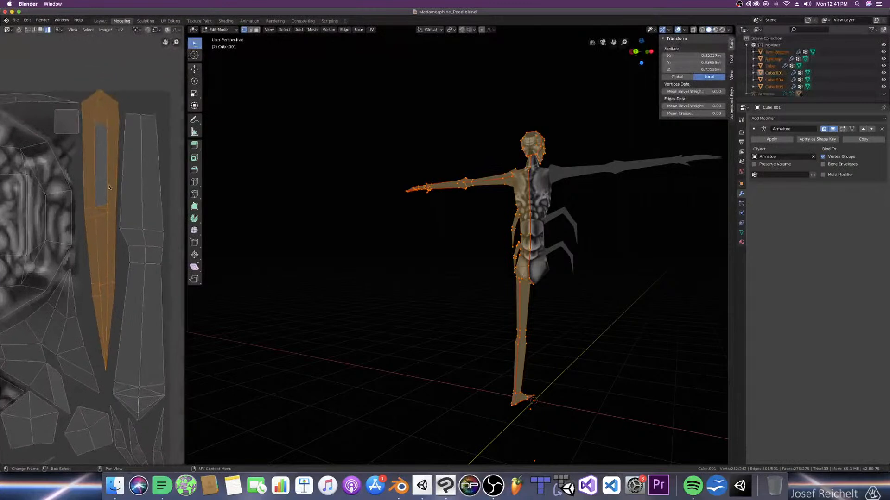
{"action": "key", "text": "b"}
{"action": "left_click_drag", "start_coordinate": [131, 101], "coordinate": [152, 120]}
{"action": "key", "text": "b"}
{"action": "left_click_drag", "start_coordinate": [76, 105], "coordinate": [102, 110]}
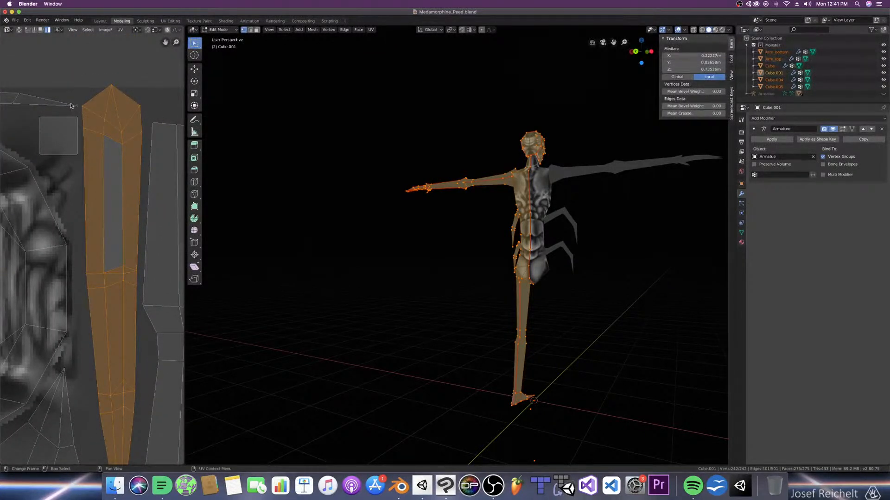
{"action": "key", "text": "b"}
{"action": "left_click_drag", "start_coordinate": [80, 105], "coordinate": [142, 112]}
{"action": "key", "text": "b"}
{"action": "left_click_drag", "start_coordinate": [79, 126], "coordinate": [142, 146]}
{"action": "key", "text": "b"}
{"action": "left_click_drag", "start_coordinate": [72, 265], "coordinate": [138, 301]}
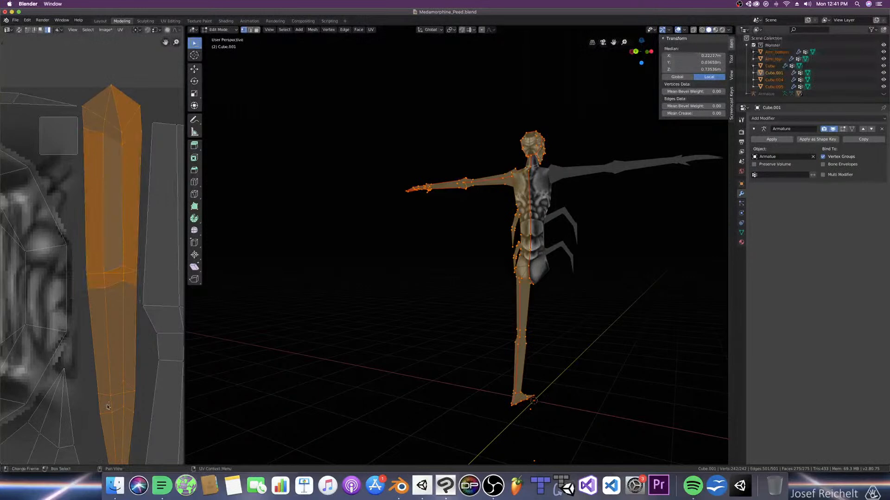
Step: Add the overlapping pieces around the lower end and tip of the tapered island to the selection
{"action": "middle_click_drag", "start_coordinate": [97, 398], "coordinate": [77, 313]}
{"action": "key", "text": "b"}
{"action": "left_click_drag", "start_coordinate": [70, 292], "coordinate": [120, 339]}
{"action": "middle_click_drag", "start_coordinate": [119, 380], "coordinate": [109, 302]}
{"action": "key", "text": "b"}
{"action": "left_click_drag", "start_coordinate": [85, 344], "coordinate": [99, 380]}
Step: Try scaling the selected tapered islands down slightly, and undo the scaling
{"action": "scroll", "coordinate": [99, 335], "scroll_direction": "down", "scroll_amount": 3}
{"action": "key", "text": "s"}
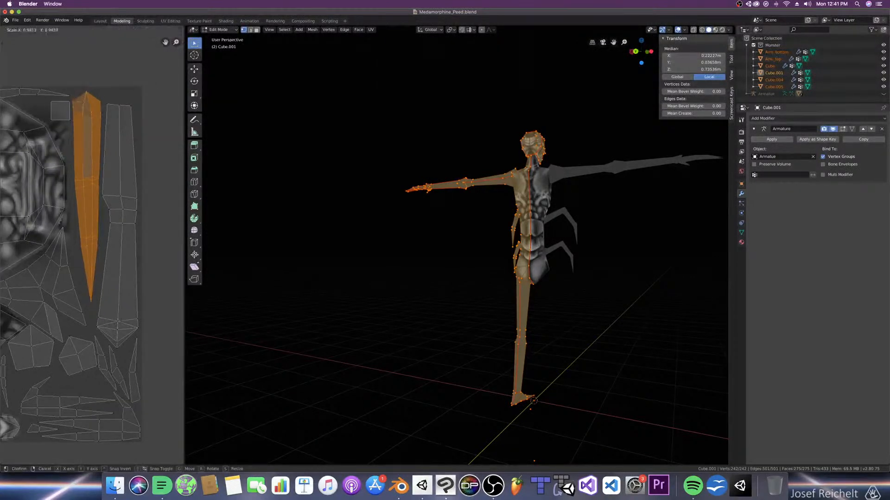
{"action": "left_click", "coordinate": [112, 306]}
{"action": "key", "text": "ctrl+z"}
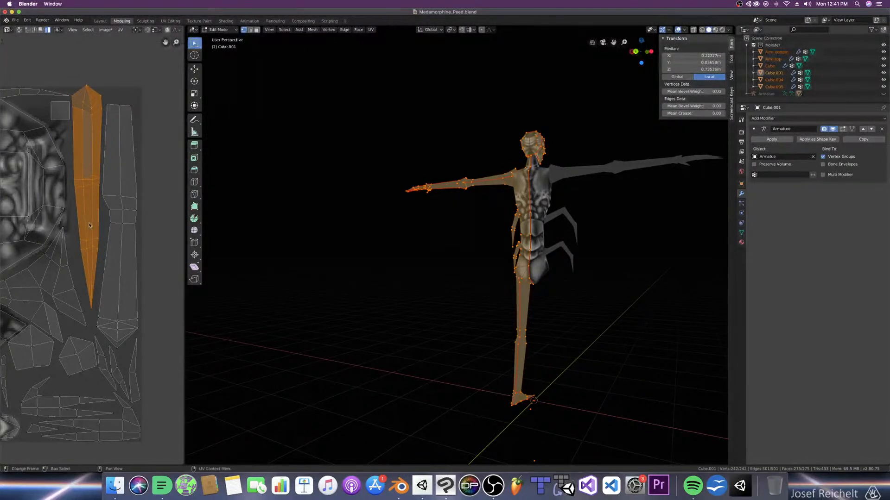
Step: Scale the stacked tapered islands down slightly and move them off the texture, above its upper left corner
{"action": "middle_click_drag", "start_coordinate": [85, 154], "coordinate": [91, 168]}
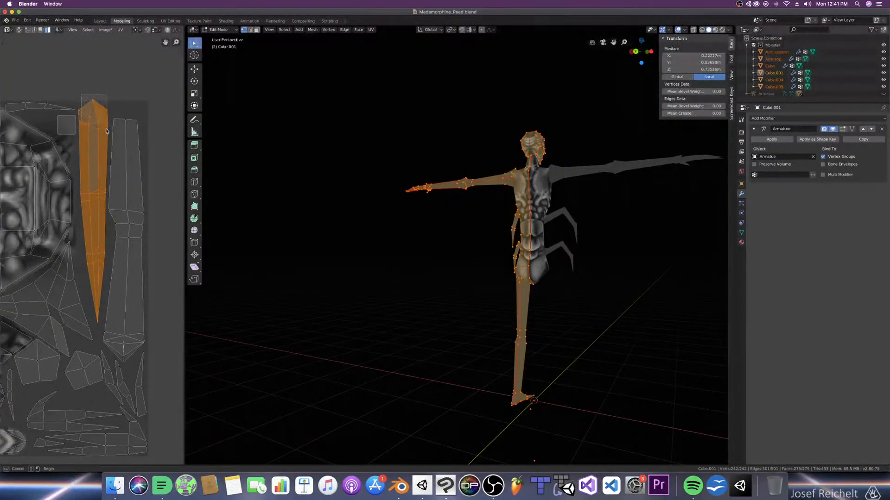
{"action": "key", "text": "s"}
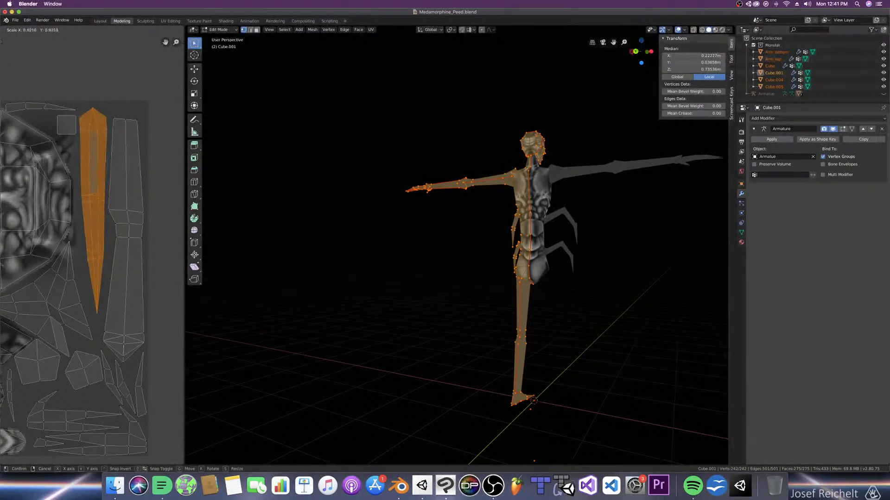
{"action": "left_click", "coordinate": [114, 196]}
{"action": "middle_click_drag", "start_coordinate": [113, 197], "coordinate": [126, 192]}
{"action": "scroll", "coordinate": [126, 192], "scroll_direction": "down", "scroll_amount": 5}
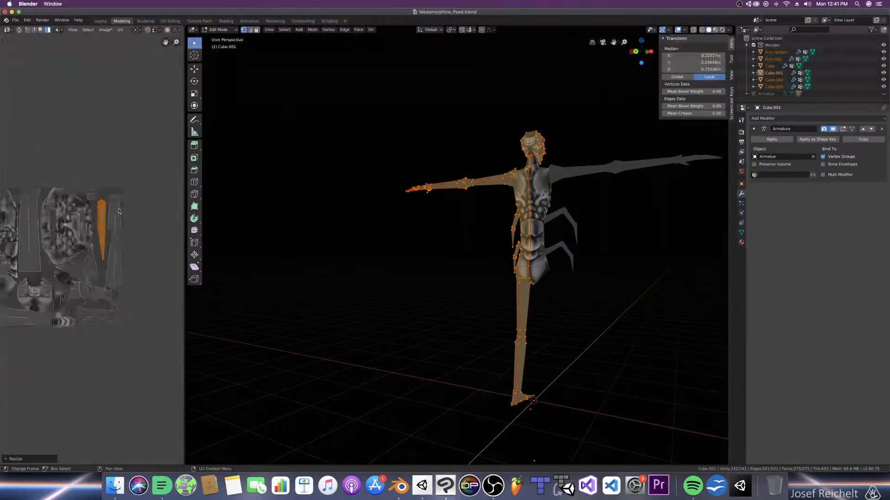
{"action": "key", "text": "g"}
{"action": "left_click", "coordinate": [59, 157]}
Step: Select the long leg UV island and move it off the texture into the empty space on its right
{"action": "middle_click_drag", "start_coordinate": [142, 267], "coordinate": [82, 216]}
{"action": "scroll", "coordinate": [107, 255], "scroll_direction": "up", "scroll_amount": 3}
{"action": "left_click", "coordinate": [76, 270]}
{"action": "key", "text": "b"}
{"action": "key", "text": "Escape"}
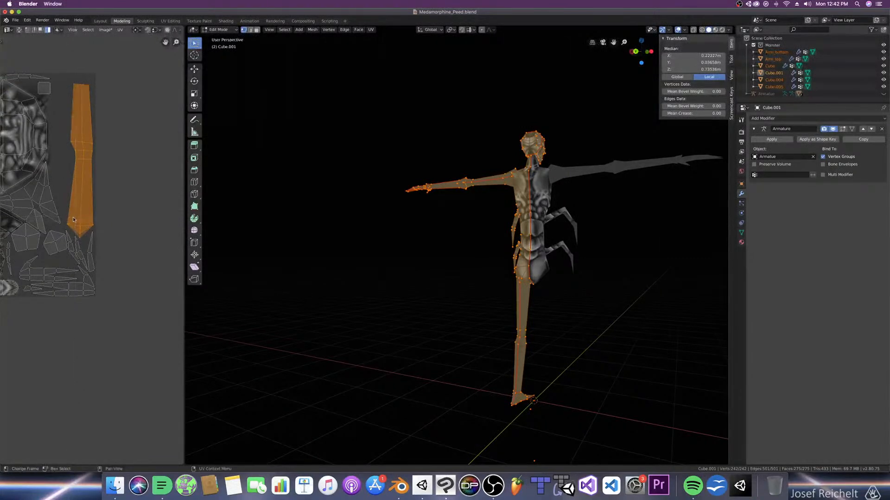
{"action": "key", "text": "g"}
{"action": "left_click", "coordinate": [146, 178]}
{"action": "scroll", "coordinate": [146, 178], "scroll_direction": "down", "scroll_amount": 3}
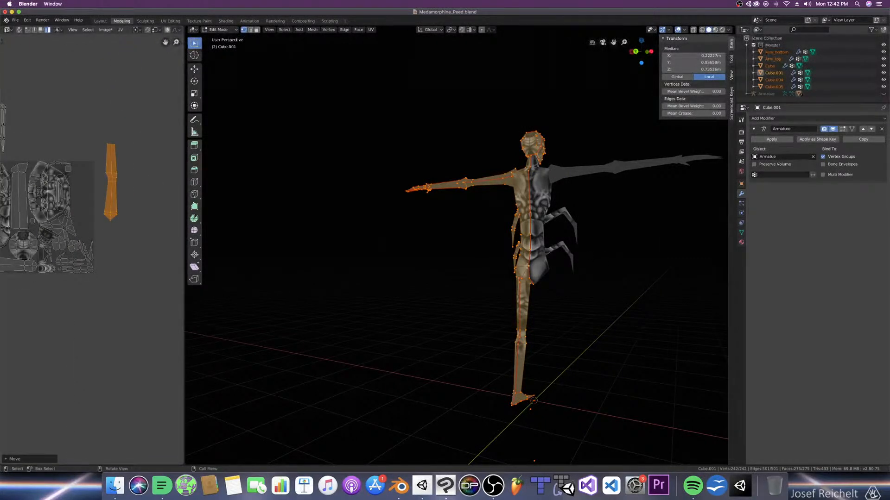
Step: Leave the shared Edit Mode, isolate the leg mesh in local view, and edit it in edge selection mode
{"action": "key", "text": "Tab"}
{"action": "left_click", "coordinate": [519, 316]}
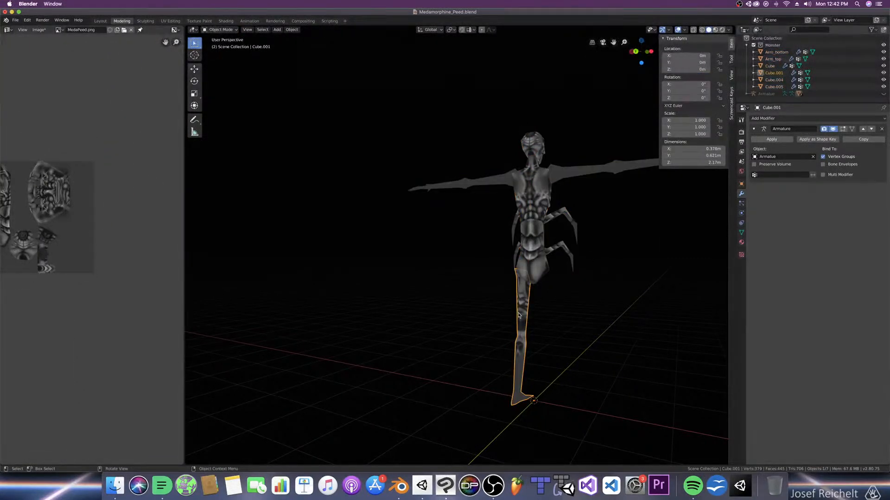
{"action": "key", "text": "KP_Divide"}
{"action": "key", "text": "Tab"}
{"action": "middle_click_drag", "start_coordinate": [516, 312], "coordinate": [442, 290]}
{"action": "key", "text": "Tab"}
{"action": "key", "text": "Tab"}
{"action": "key", "text": "2"}
Step: Select the vertical seam edges on the front of the leg from the ankle up toward the thigh
{"action": "left_click", "coordinate": [470, 396]}
{"action": "middle_click_drag", "start_coordinate": [509, 366], "coordinate": [400, 379]}
{"action": "left_click", "coordinate": [464, 391]}
{"action": "left_click", "coordinate": [460, 319]}
{"action": "middle_click_drag", "start_coordinate": [461, 320], "coordinate": [437, 305]}
{"action": "left_click", "coordinate": [439, 99], "text": "ctrl"}
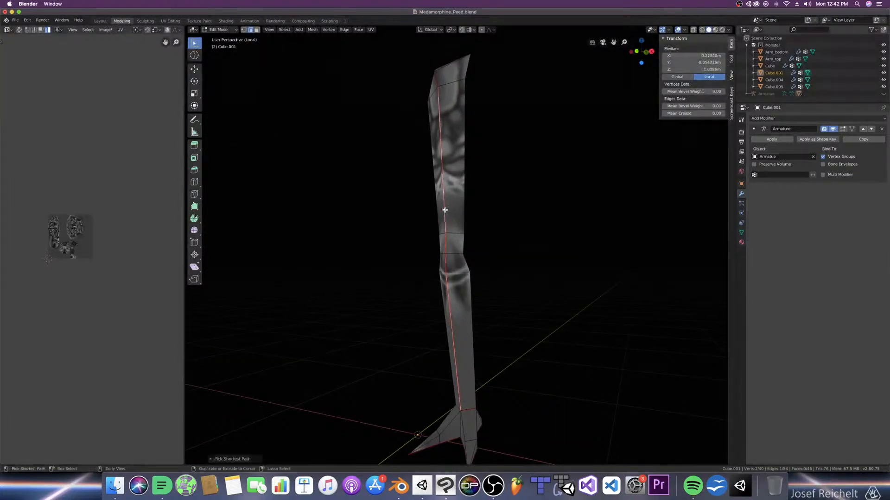
Step: Undo the edge path picked over the thigh's top, add the upper front edges individually, and save the file
{"action": "middle_click_drag", "start_coordinate": [439, 100], "coordinate": [463, 112]}
{"action": "left_click", "coordinate": [463, 111], "text": "ctrl"}
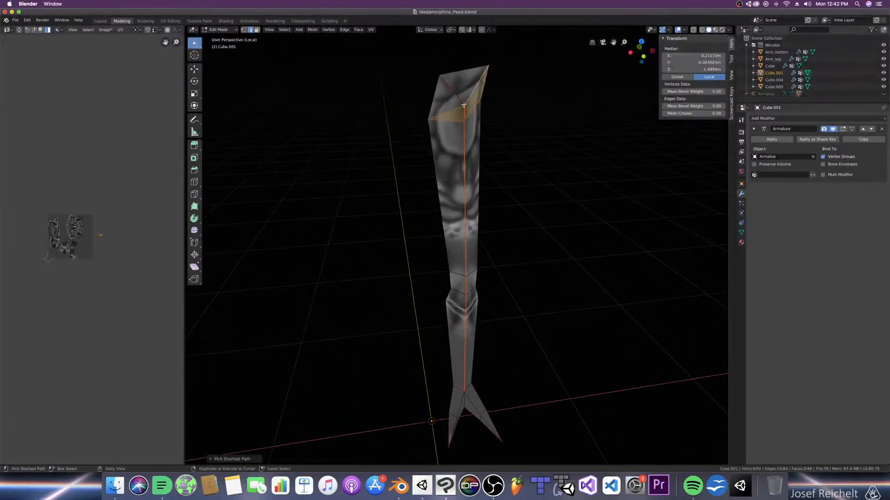
{"action": "key", "text": "ctrl+z"}
{"action": "left_click", "coordinate": [464, 113], "text": "shift"}
{"action": "left_click", "coordinate": [455, 97], "text": "shift"}
{"action": "middle_click_drag", "start_coordinate": [458, 169], "coordinate": [500, 167]}
{"action": "key", "text": "super+s"}
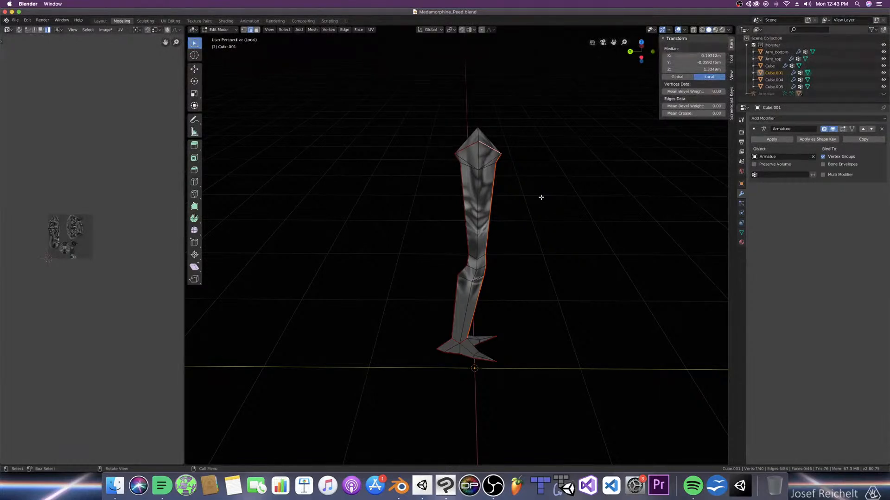
{"action": "key", "text": "super+s"}
Step: Clear the seam from the selected edges running down the front of the leg
{"action": "mouse_move", "coordinate": [506, 202]}
{"action": "middle_mouse_down"}
{"action": "mouse_move", "coordinate": [462, 203]}
{"action": "mouse_move", "coordinate": [510, 199]}
{"action": "mouse_move", "coordinate": [497, 195]}
{"action": "mouse_move", "coordinate": [419, 201]}
{"action": "mouse_move", "coordinate": [501, 205]}
{"action": "mouse_move", "coordinate": [520, 218]}
{"action": "mouse_move", "coordinate": [510, 213]}
{"action": "middle_mouse_up"}
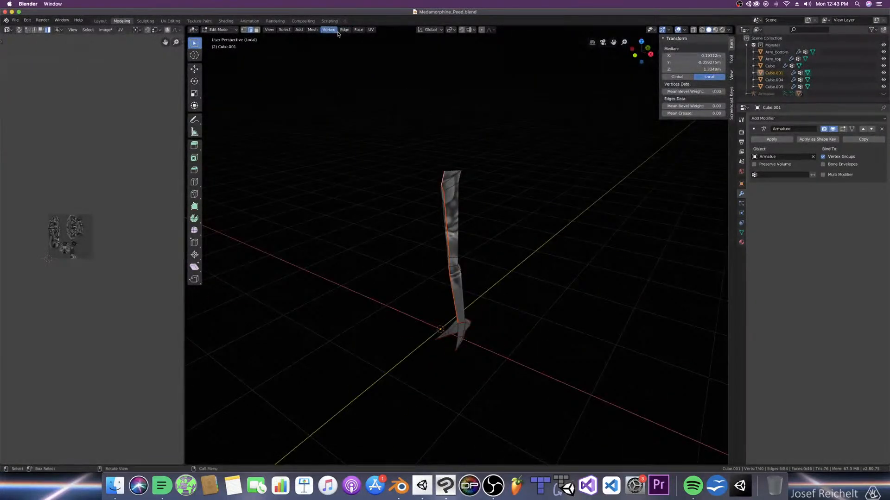
{"action": "left_click", "coordinate": [345, 30]}
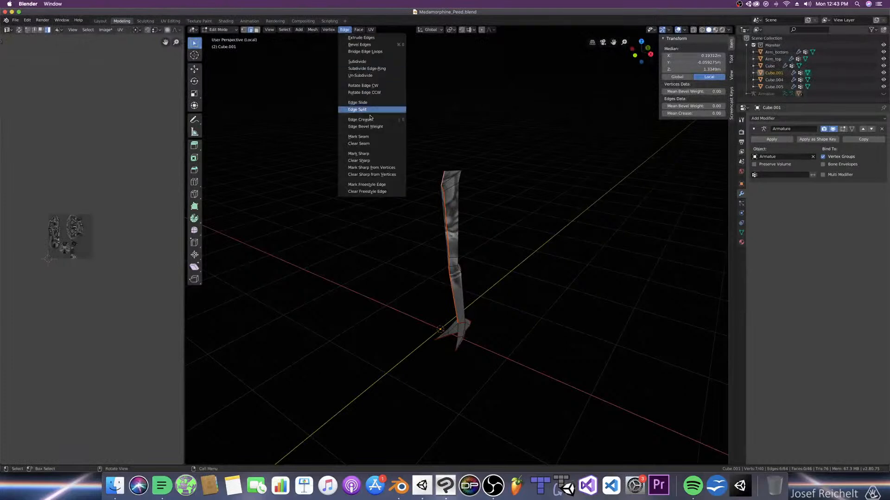
{"action": "left_click", "coordinate": [371, 160]}
{"action": "middle_click_drag", "start_coordinate": [369, 158], "coordinate": [401, 172]}
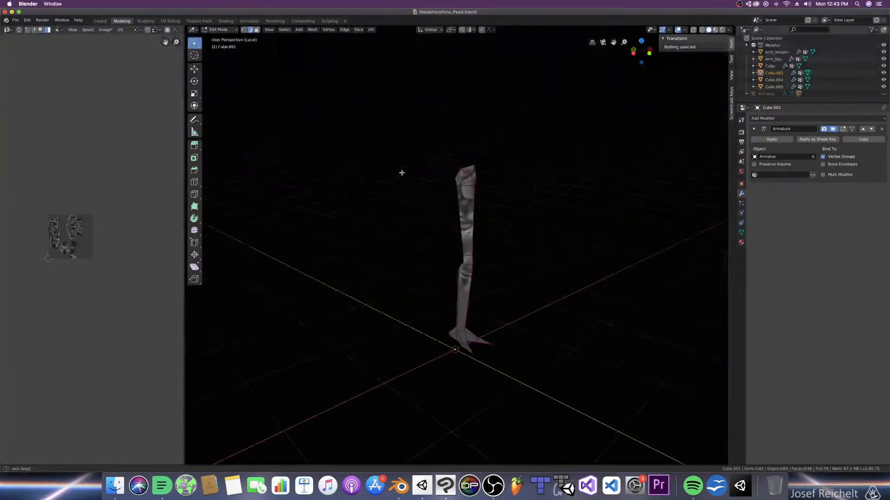
{"action": "left_click", "coordinate": [329, 30]}
{"action": "mouse_move", "coordinate": [345, 30]}
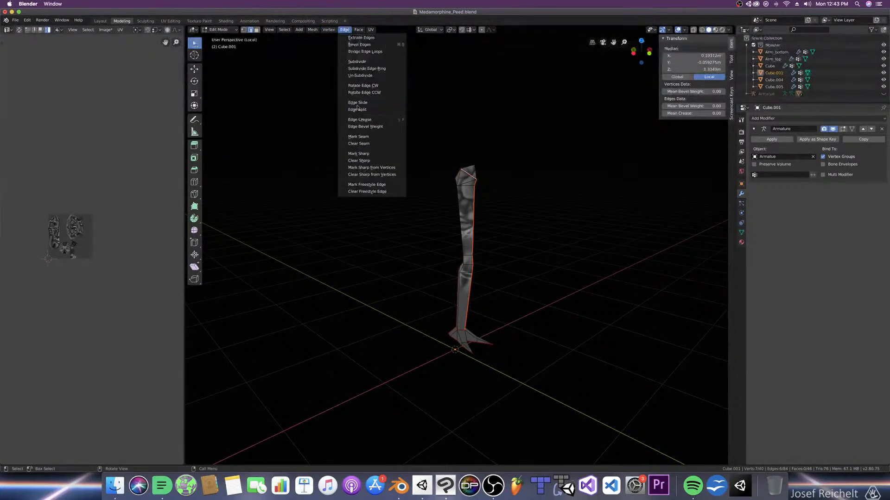
{"action": "left_click", "coordinate": [371, 146]}
{"action": "left_click", "coordinate": [399, 182]}
Step: Box-select the leg's faces above the foot in front wireframe view and unwrap them
{"action": "mouse_move", "coordinate": [399, 183]}
{"action": "middle_mouse_down"}
{"action": "mouse_move", "coordinate": [374, 177]}
{"action": "mouse_move", "coordinate": [400, 191]}
{"action": "middle_mouse_up"}
{"action": "key", "text": "KP_1"}
{"action": "key", "text": "z"}
{"action": "left_click", "coordinate": [372, 121]}
{"action": "key", "text": "3"}
{"action": "left_click_drag", "start_coordinate": [377, 103], "coordinate": [505, 313]}
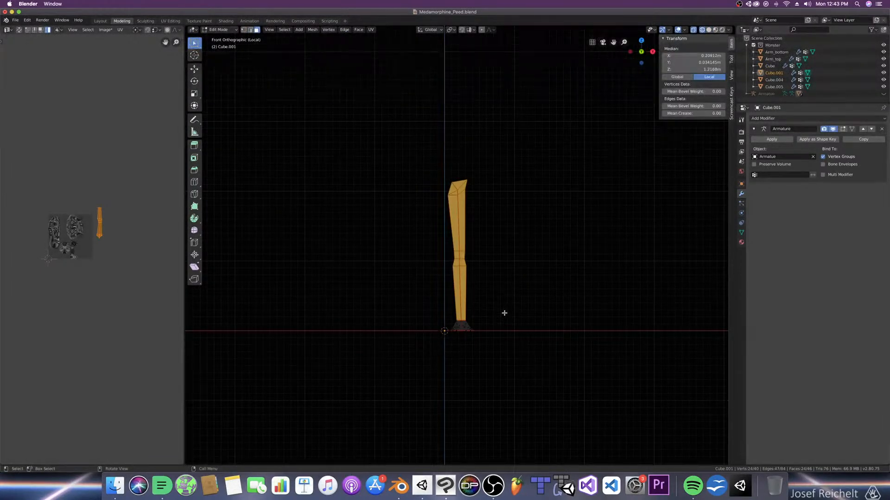
{"action": "key", "text": "u"}
{"action": "left_click", "coordinate": [505, 313]}
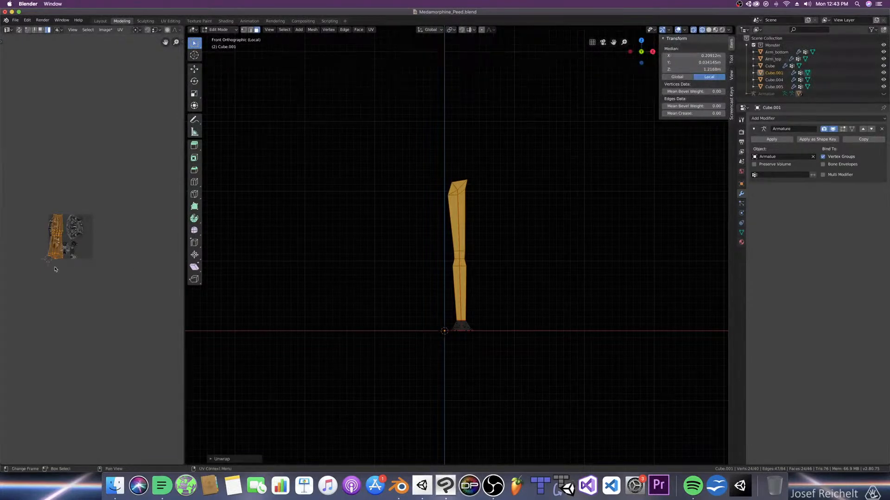
Step: Rotate the new leg island by 90 degrees twice, straighten it slightly, and move it to the right of the texture
{"action": "scroll", "coordinate": [55, 270], "scroll_direction": "up", "scroll_amount": 2}
{"action": "type", "text": "r90"}
{"action": "key", "text": "Return"}
{"action": "type", "text": "r-90"}
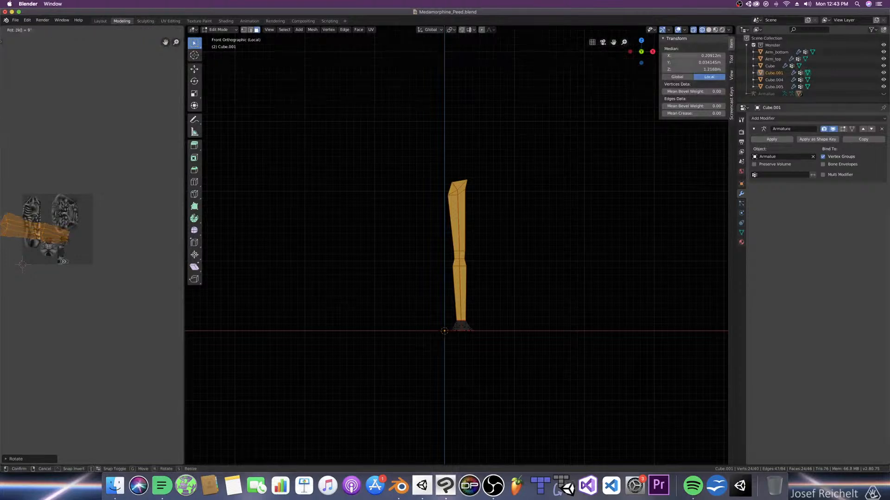
{"action": "key", "text": "Return"}
{"action": "key", "text": "r"}
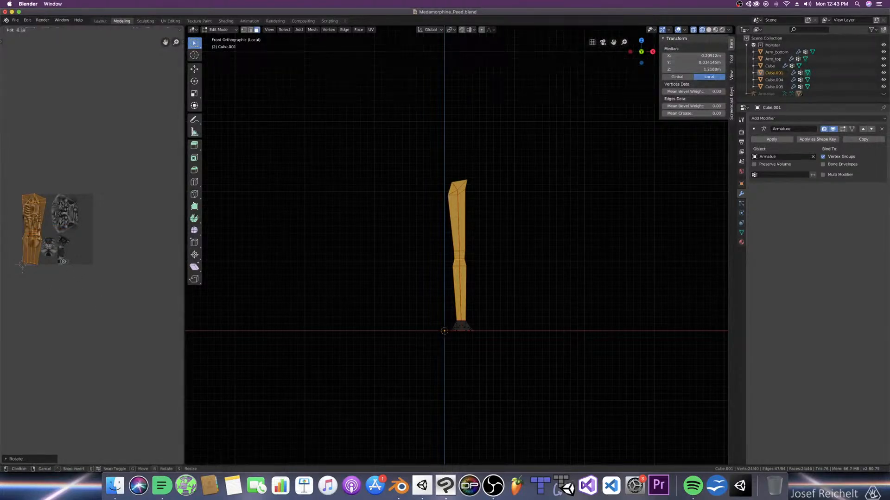
{"action": "left_click", "coordinate": [122, 296]}
{"action": "key", "text": "g"}
{"action": "left_click", "coordinate": [188, 281]}
Step: Exit the leg's local view, return to solid shading, and enter Edit Mode on all of the monster's meshes together
{"action": "key", "text": "Tab"}
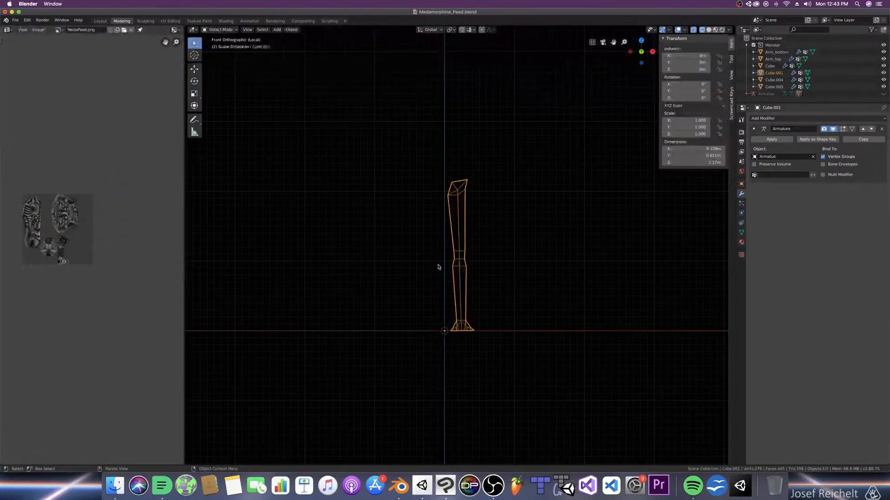
{"action": "key", "text": "KP_Divide"}
{"action": "key", "text": "Tab"}
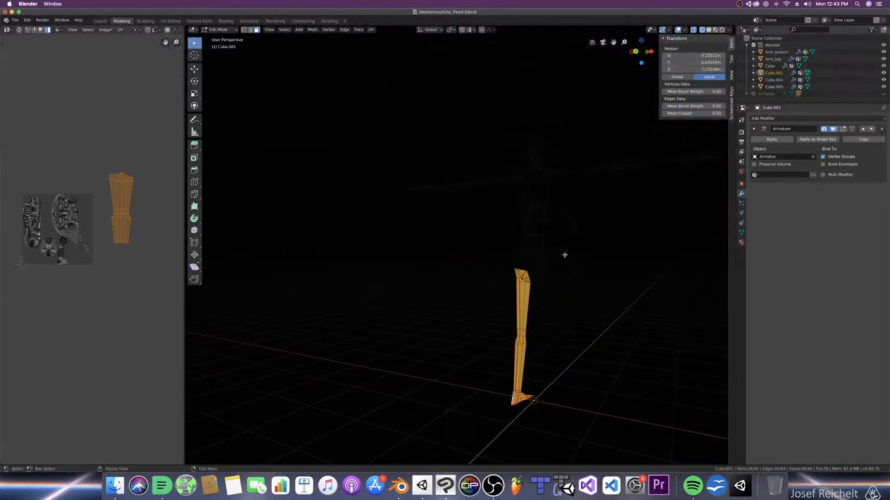
{"action": "key", "text": "Tab"}
{"action": "key", "text": "a"}
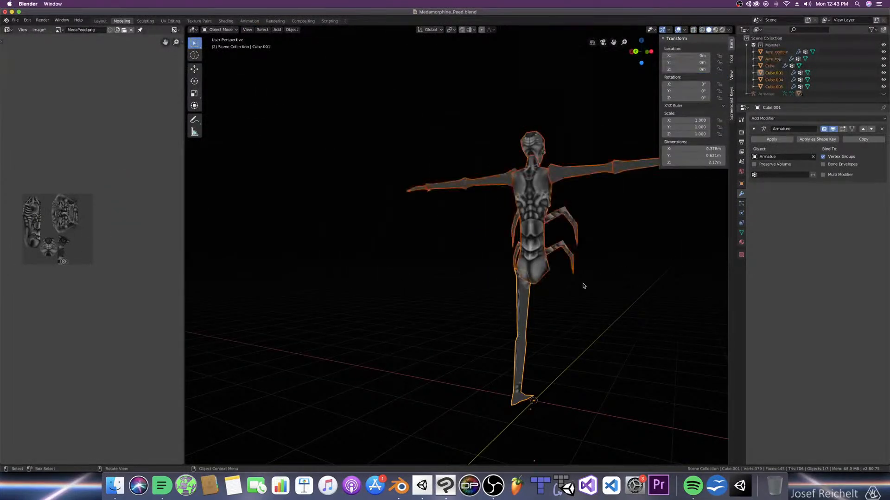
{"action": "key", "text": "Tab"}
{"action": "scroll", "coordinate": [133, 225], "scroll_direction": "up", "scroll_amount": 1}
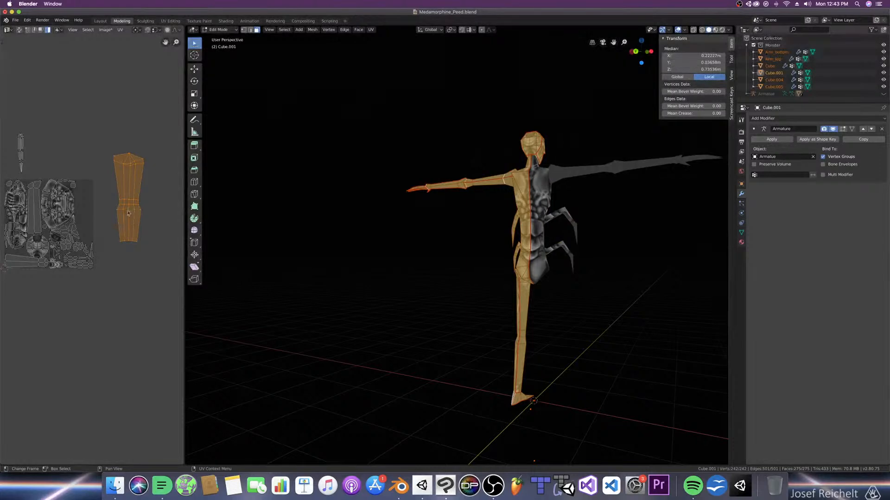
Step: Move the leg UV island over the empty strip along the texture's right edge and scale it down to fit
{"action": "key", "text": "g"}
{"action": "left_click", "coordinate": [94, 215]}
{"action": "key", "text": "s"}
{"action": "left_click", "coordinate": [121, 251]}
{"action": "scroll", "coordinate": [121, 252], "scroll_direction": "up", "scroll_amount": 1}
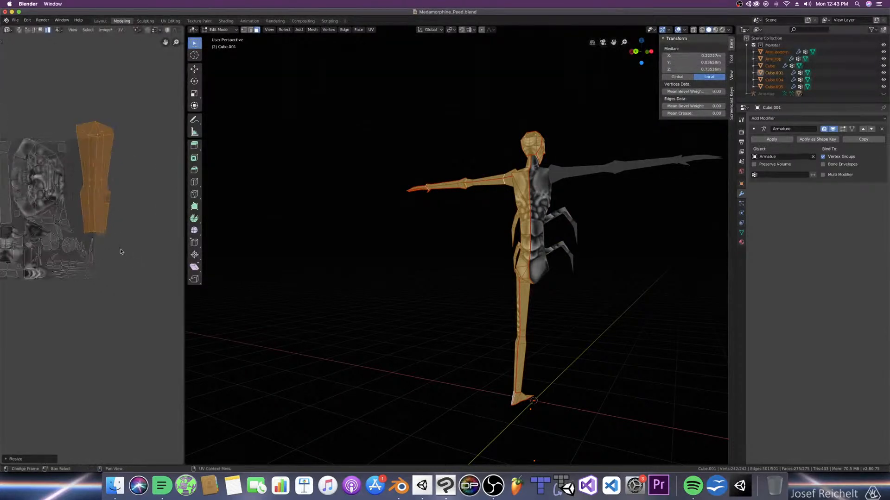
{"action": "scroll", "coordinate": [129, 243], "scroll_direction": "up", "scroll_amount": 1}
{"action": "key", "text": "g"}
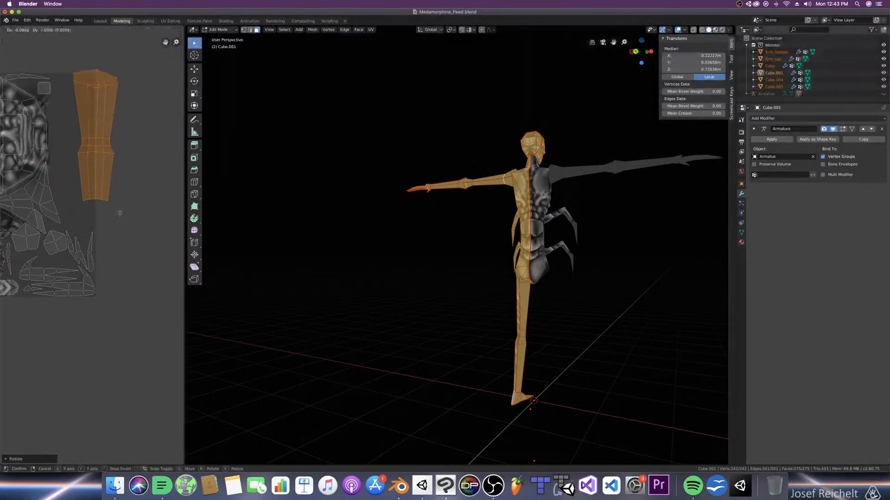
{"action": "left_click", "coordinate": [106, 211]}
Step: Rotate the leg island slightly to straighten it and adjust its width along the X axis
{"action": "scroll", "coordinate": [106, 211], "scroll_direction": "up", "scroll_amount": 1}
{"action": "key", "text": "r"}
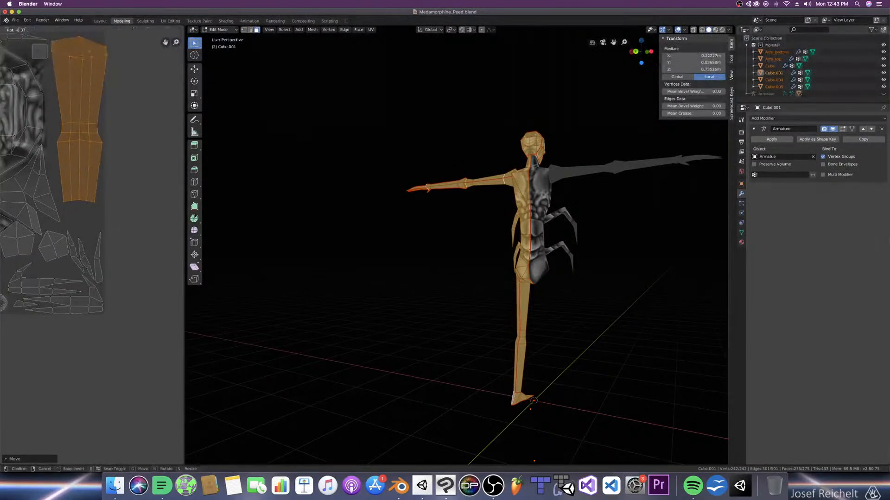
{"action": "left_click", "coordinate": [137, 232]}
{"action": "key", "text": "s"}
{"action": "key", "text": "x"}
{"action": "left_click", "coordinate": [114, 207]}
Step: Fit the leg island into the texture's upper-right corner, fine-tuning it along X, and save the texture image
{"action": "scroll", "coordinate": [118, 218], "scroll_direction": "up", "scroll_amount": 3}
{"action": "key", "text": "g"}
{"action": "left_click", "coordinate": [134, 252]}
{"action": "key", "text": "s"}
{"action": "key", "text": "x"}
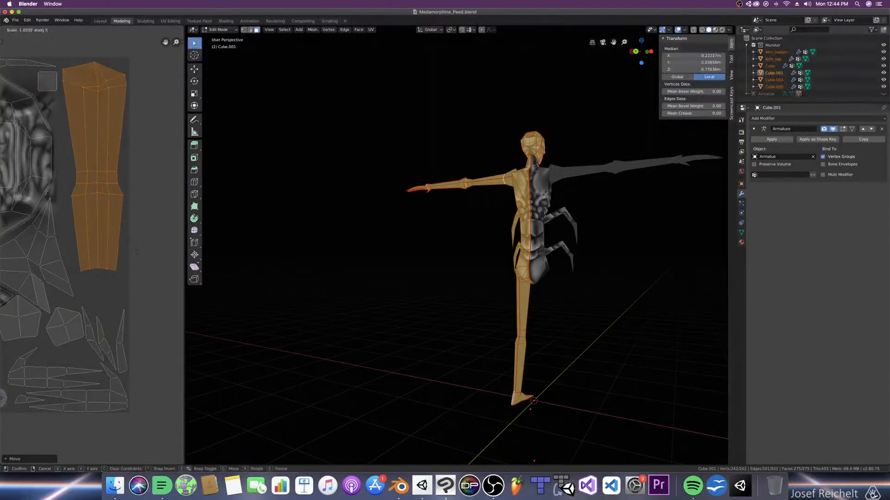
{"action": "left_click", "coordinate": [143, 257]}
{"action": "key", "text": "ctrl+z"}
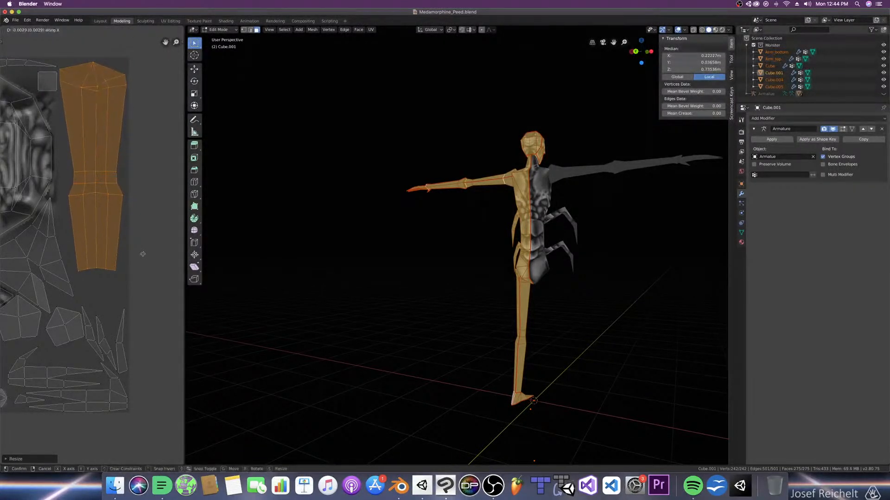
{"action": "scroll", "coordinate": [139, 255], "scroll_direction": "down", "scroll_amount": 6}
{"action": "key", "text": "alt+s"}
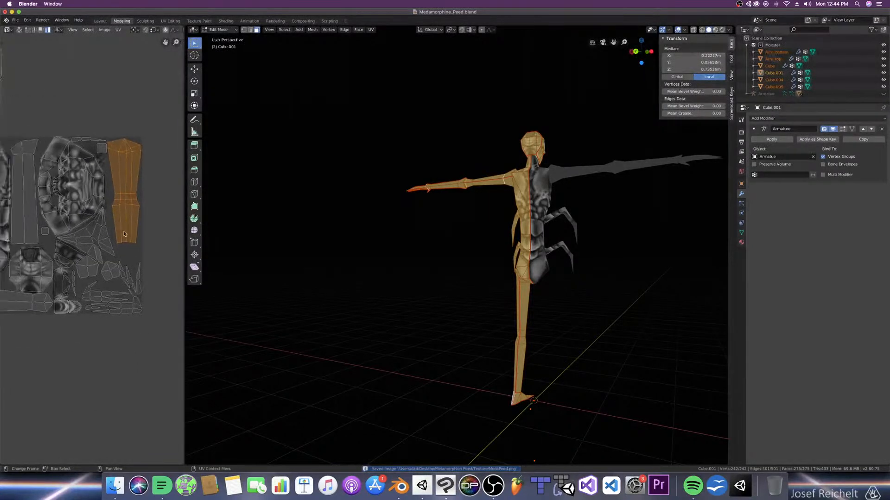
Step: Select the narrow pointed island above the texture and move it into the gap beside the leg island
{"action": "middle_click_drag", "start_coordinate": [89, 252], "coordinate": [113, 245]}
{"action": "left_click", "coordinate": [56, 149]}
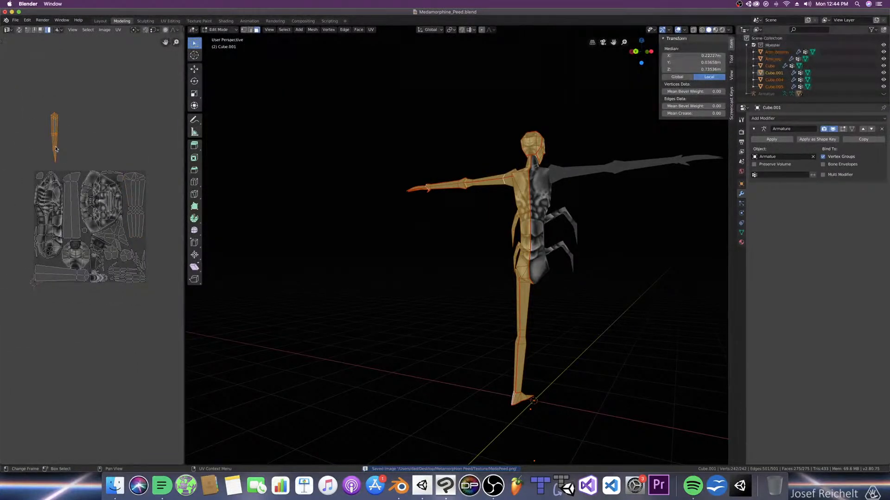
{"action": "key", "text": "g"}
{"action": "left_click", "coordinate": [67, 221]}
{"action": "scroll", "coordinate": [68, 209], "scroll_direction": "up", "scroll_amount": 3}
{"action": "middle_click_drag", "start_coordinate": [70, 202], "coordinate": [51, 211]}
{"action": "scroll", "coordinate": [52, 211], "scroll_direction": "down", "scroll_amount": 2}
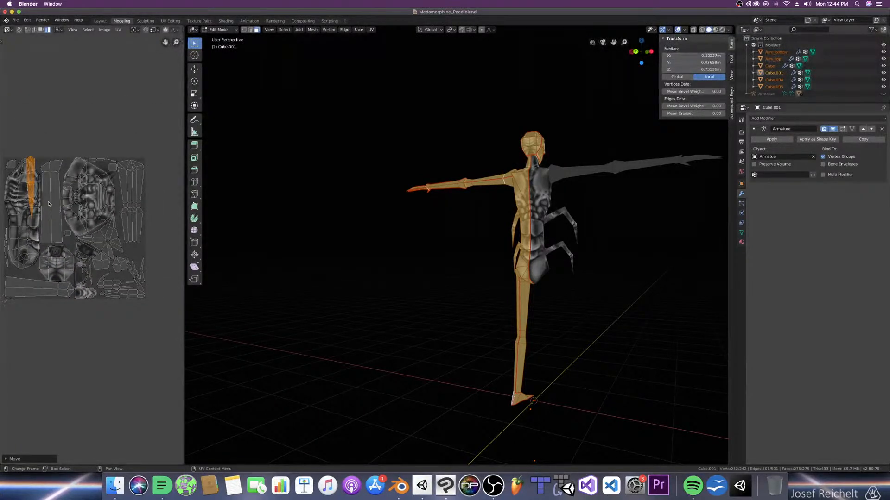
{"action": "key", "text": "g"}
{"action": "left_click", "coordinate": [131, 223]}
{"action": "middle_click_drag", "start_coordinate": [130, 224], "coordinate": [120, 227]}
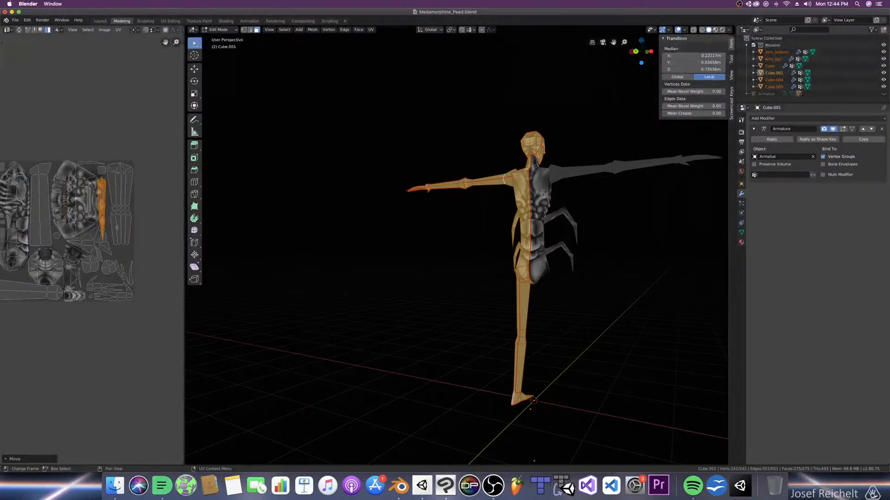
Step: Scale the pointed island down, reposition it against the leg island, and adjust its rotation
{"action": "key", "text": "s"}
{"action": "left_click", "coordinate": [121, 225]}
{"action": "scroll", "coordinate": [120, 222], "scroll_direction": "up", "scroll_amount": 2}
{"action": "key", "text": "g"}
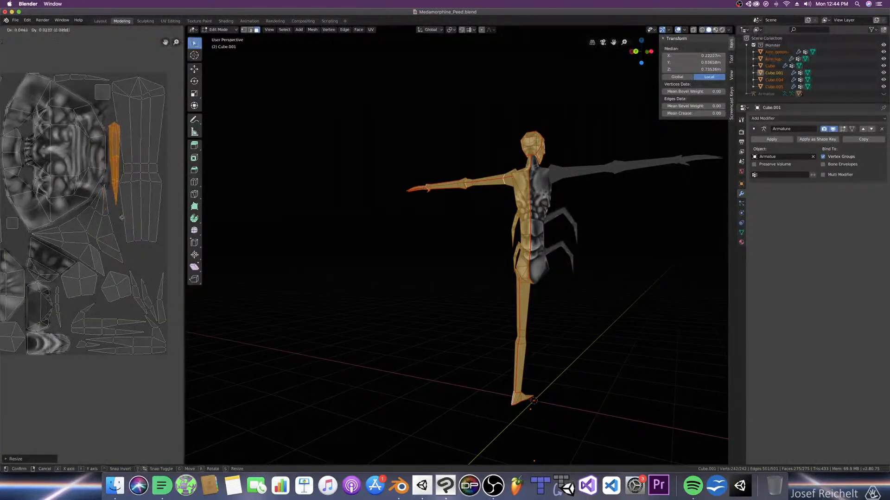
{"action": "left_click", "coordinate": [119, 219]}
{"action": "key", "text": "r"}
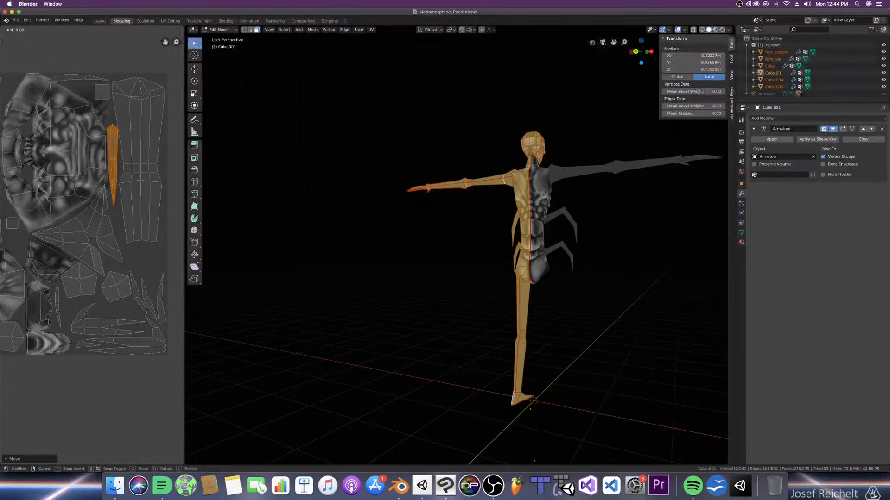
{"action": "key", "text": "Return"}
{"action": "key", "text": "s"}
{"action": "key", "text": "x"}
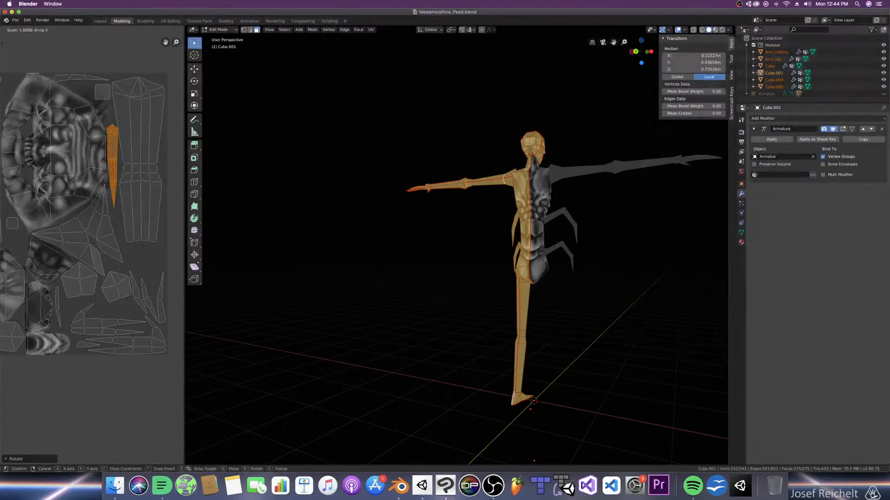
{"action": "left_click", "coordinate": [121, 224]}
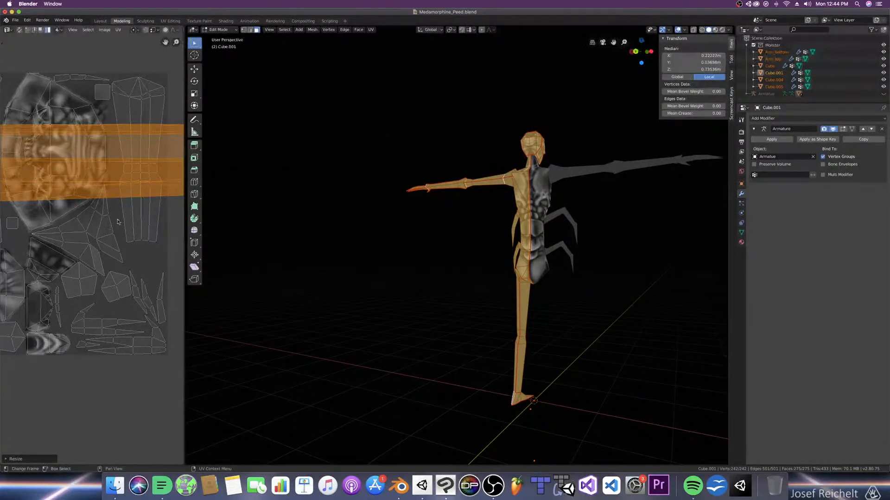
{"action": "scroll", "coordinate": [111, 194], "scroll_direction": "down", "scroll_amount": 7}
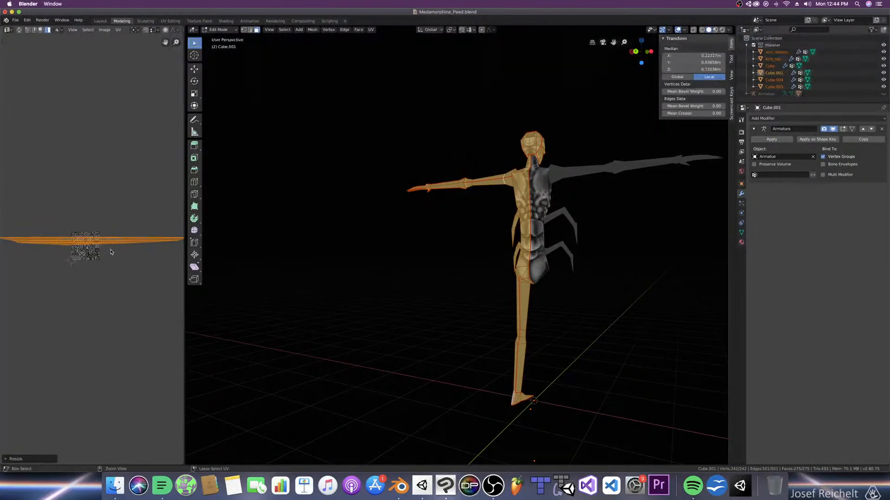
{"action": "key", "text": "ctrl+z"}
Step: Mirror the pointed island by scaling it by -1 along the X axis
{"action": "scroll", "coordinate": [110, 253], "scroll_direction": "up", "scroll_amount": 5}
{"action": "scroll", "coordinate": [111, 253], "scroll_direction": "up", "scroll_amount": 2}
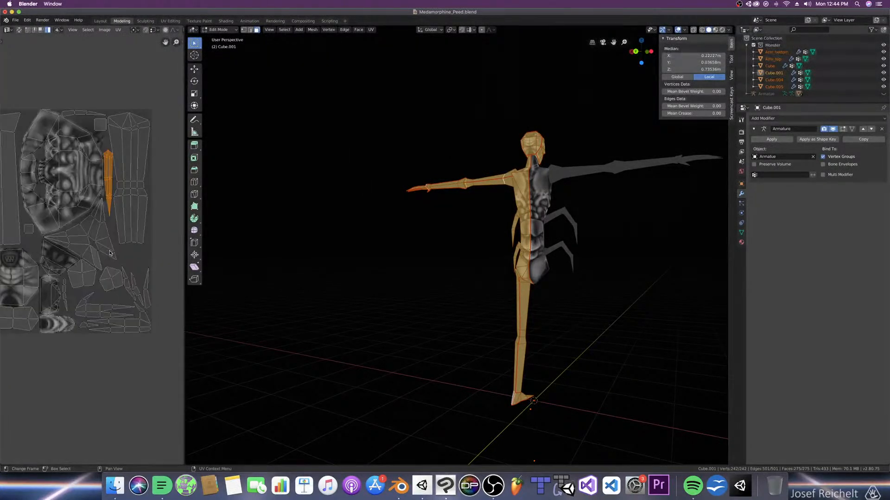
{"action": "type", "text": "sx"}
{"action": "type", "text": "-1 along X"}
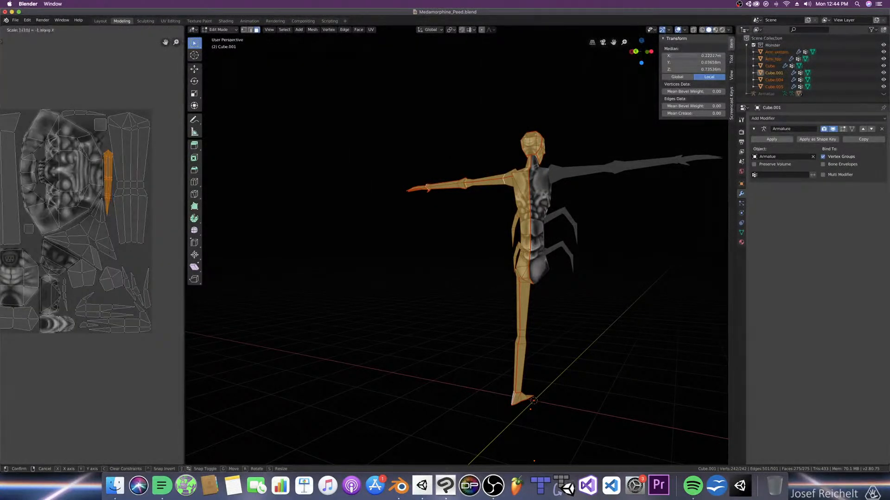
{"action": "key", "text": "Return"}
Step: Rotate the mirrored pointed island slightly and nudge it into the free gap between the large textured island and the leg island
{"action": "scroll", "coordinate": [92, 249], "scroll_direction": "up", "scroll_amount": 4}
{"action": "middle_click_drag", "start_coordinate": [115, 195], "coordinate": [118, 231]}
{"action": "key", "text": "r"}
{"action": "key", "text": "g"}
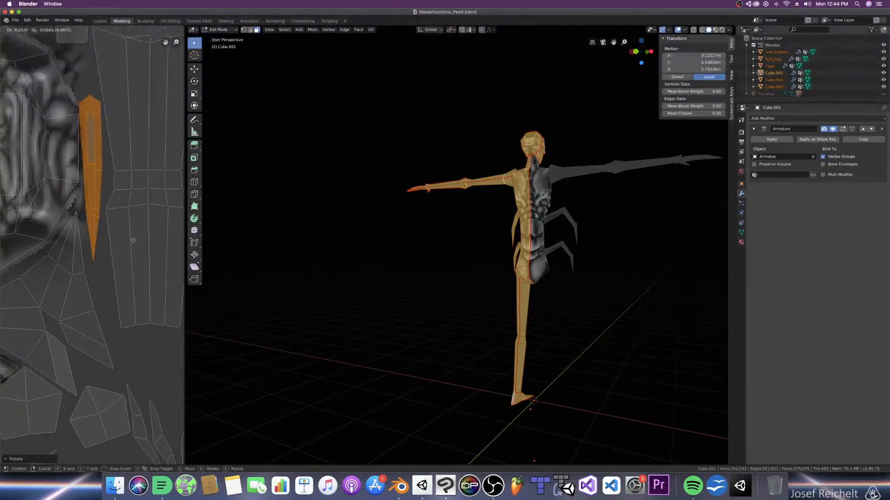
{"action": "left_click", "coordinate": [134, 252]}
{"action": "key", "text": "g"}
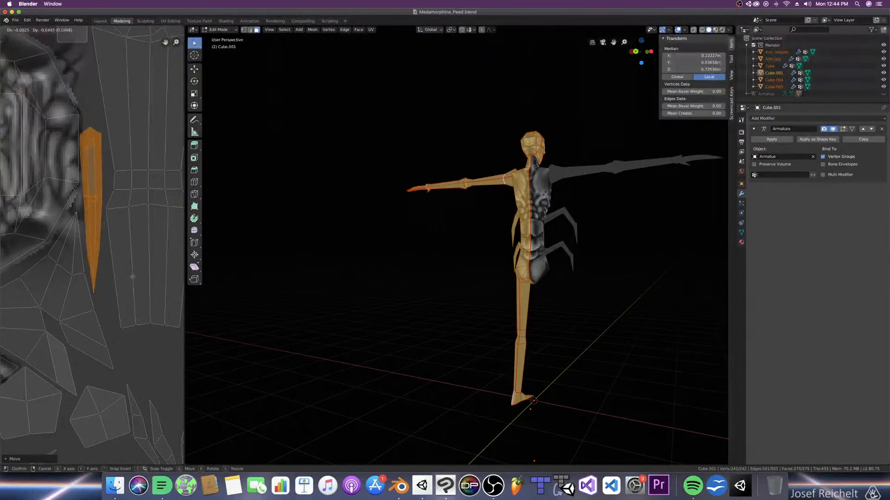
{"action": "left_click", "coordinate": [134, 269]}
{"action": "key", "text": "g"}
{"action": "left_click", "coordinate": [127, 261]}
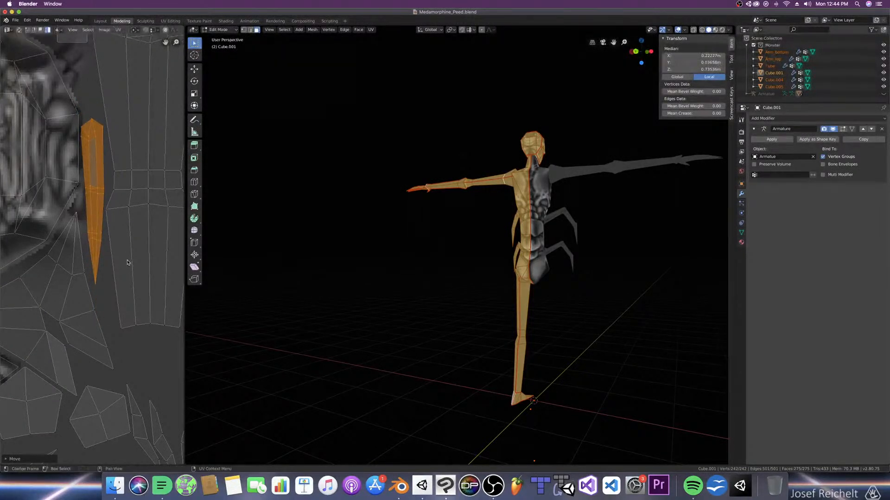
Step: Save the texture image and the Blender file
{"action": "key", "text": "alt+s"}
{"action": "scroll", "coordinate": [120, 248], "scroll_direction": "down", "scroll_amount": 3}
{"action": "key", "text": "ctrl+s"}
{"action": "scroll", "coordinate": [105, 242], "scroll_direction": "down", "scroll_amount": 4}
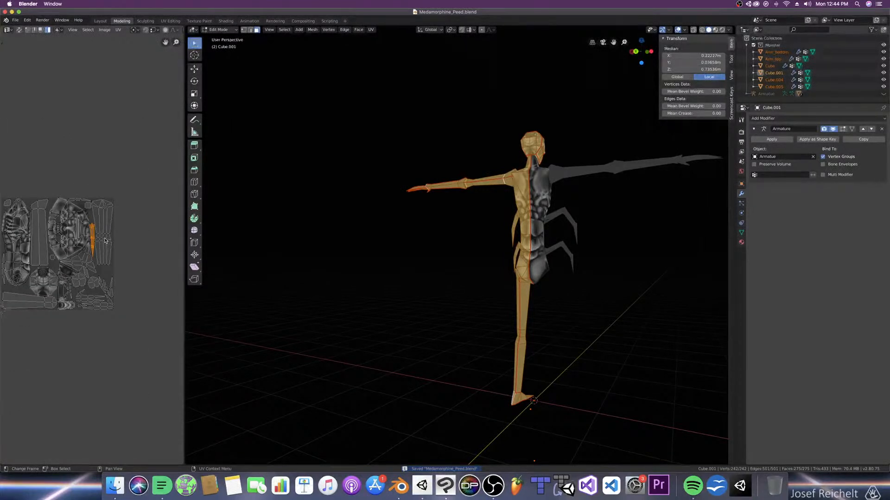
Step: Leave Edit Mode, select only the leg in front view, and show it isolated in the Texture Paint workspace
{"action": "key", "text": "Tab"}
{"action": "left_click", "coordinate": [533, 328]}
{"action": "left_click", "coordinate": [519, 327]}
{"action": "key", "text": "KP_1"}
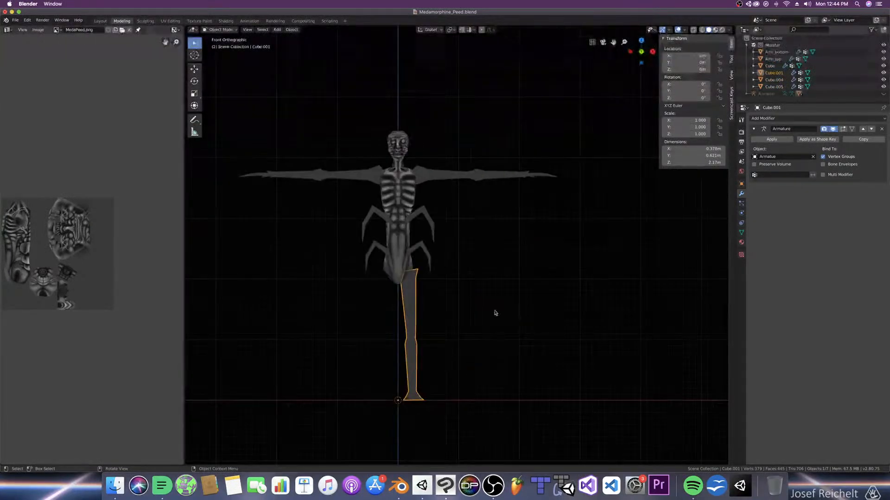
{"action": "left_click", "coordinate": [200, 21]}
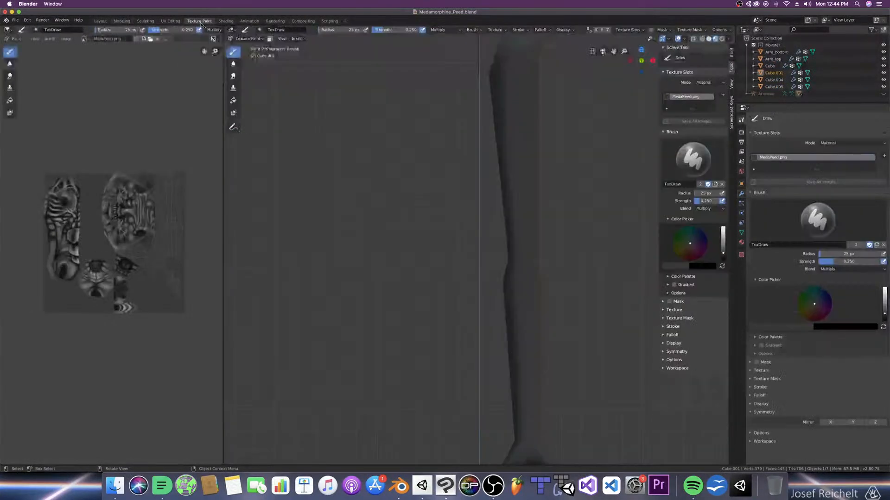
{"action": "scroll", "coordinate": [501, 235], "scroll_direction": "up", "scroll_amount": 3}
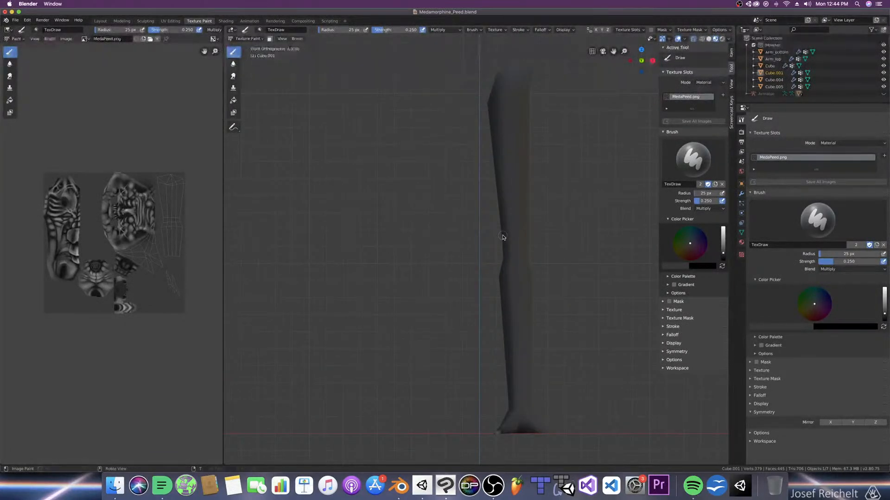
Step: Darken the top of the thigh in left orthographic view, enlarging the Draw brush radius to 105 px
{"action": "key", "text": "ctrl+KP_3"}
{"action": "key", "text": "f"}
{"action": "left_click", "coordinate": [531, 153]}
{"action": "key", "text": "f"}
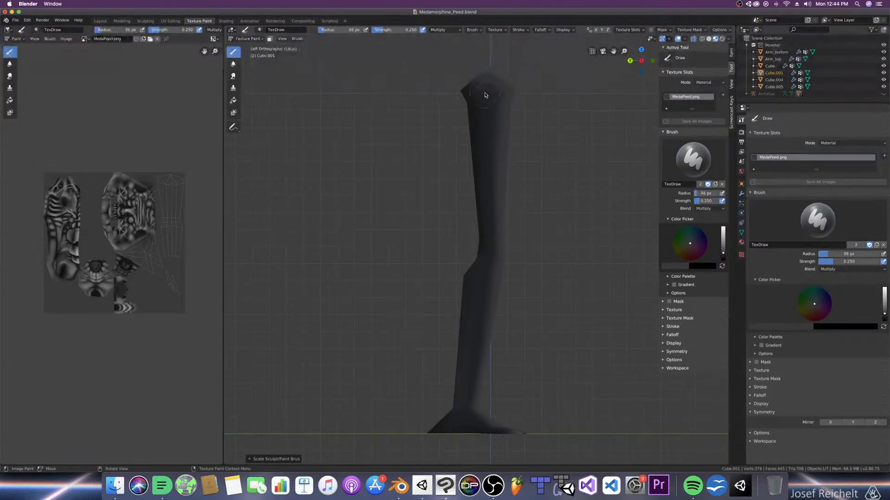
{"action": "mouse_move", "coordinate": [492, 120]}
{"action": "left_mouse_down"}
{"action": "mouse_move", "coordinate": [477, 93]}
{"action": "mouse_move", "coordinate": [495, 108]}
{"action": "mouse_move", "coordinate": [487, 135]}
{"action": "mouse_move", "coordinate": [497, 116]}
{"action": "left_mouse_up"}
{"action": "key", "text": "bracketright"}
{"action": "key", "text": "bracketright"}
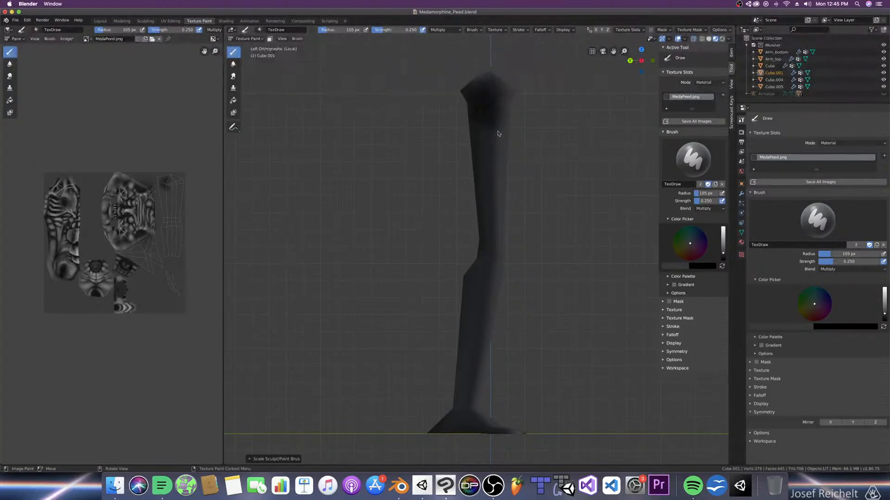
Step: Reduce the brush radius to 14 px and paint thin dark lines down the front of the thigh toward the knee
{"action": "key", "text": "KP_1"}
{"action": "key", "text": "bracketleft"}
{"action": "key", "text": "bracketleft"}
{"action": "key", "text": "bracketleft"}
{"action": "key", "text": "bracketleft"}
{"action": "key", "text": "bracketleft"}
{"action": "middle_click_drag", "start_coordinate": [534, 195], "coordinate": [564, 211]}
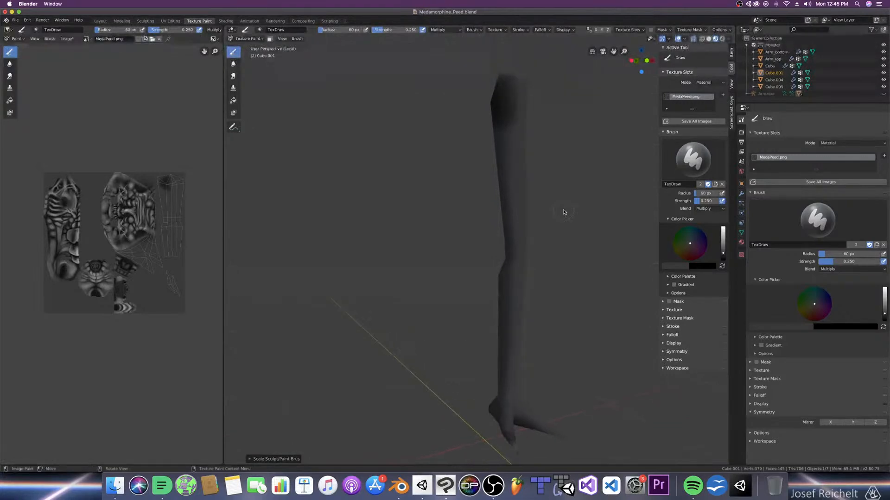
{"action": "key", "text": "bracketleft"}
{"action": "key", "text": "bracketleft"}
{"action": "key", "text": "bracketleft"}
{"action": "key", "text": "bracketleft"}
{"action": "key", "text": "bracketleft"}
{"action": "key", "text": "bracketleft"}
{"action": "key", "text": "bracketleft"}
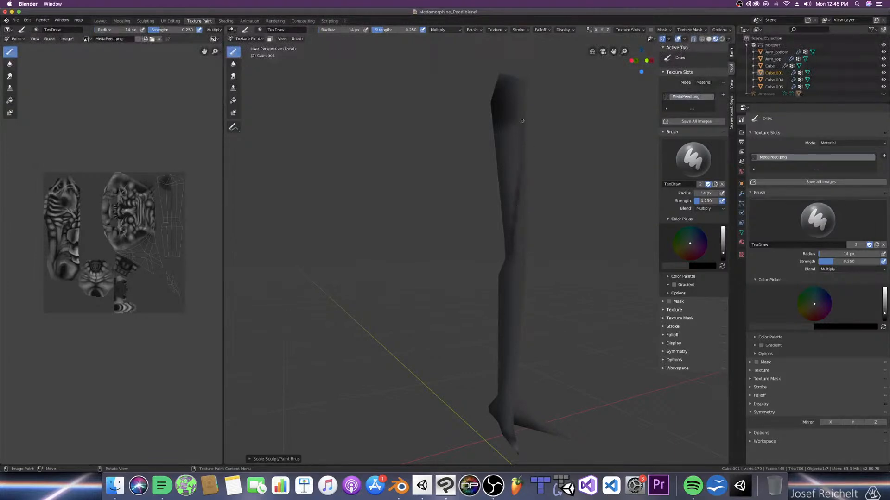
Step: Exit the leg's local view in front view to show the whole monster, staying in Texture Paint mode
{"action": "key", "text": "KP_1"}
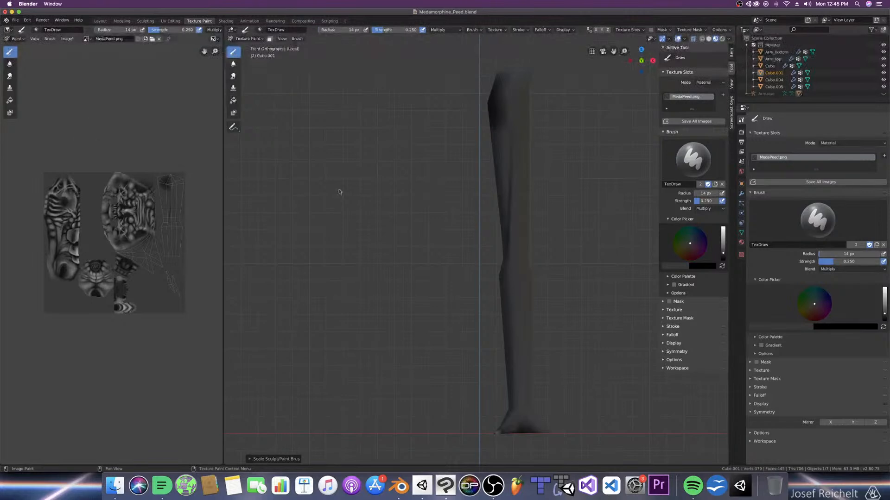
{"action": "key", "text": "slash"}
{"action": "key", "text": "Tab"}
{"action": "scroll", "coordinate": [463, 241], "scroll_direction": "down", "scroll_amount": 3}
{"action": "key", "text": "Tab"}
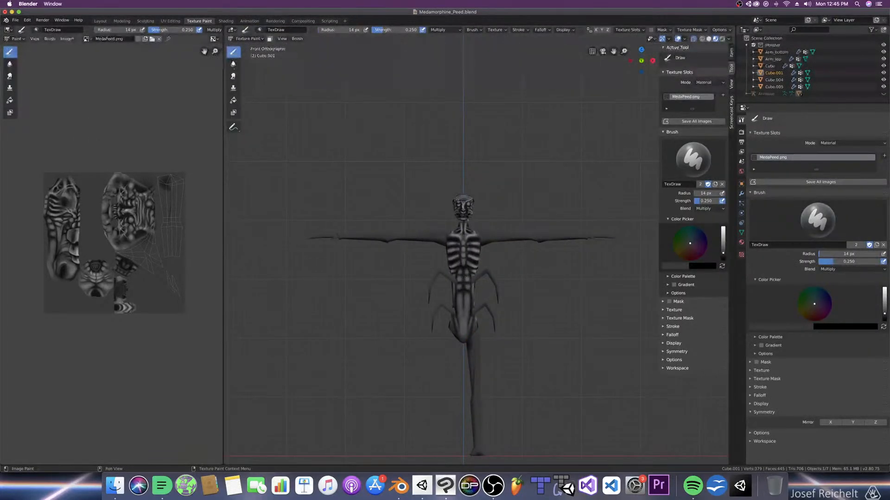
Step: Switch to the Modeling workspace, select all of the monster's meshes, and save the Blender file
{"action": "left_click", "coordinate": [122, 20]}
{"action": "key", "text": "a"}
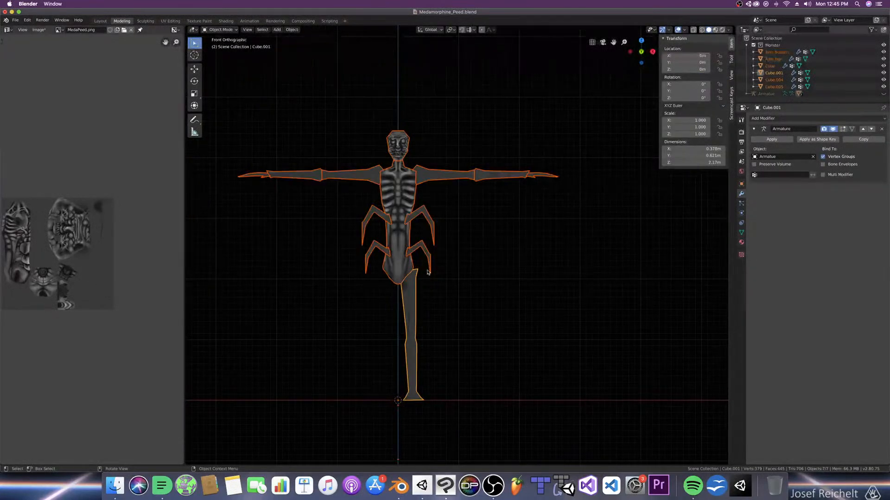
{"action": "key", "text": "ctrl+s"}
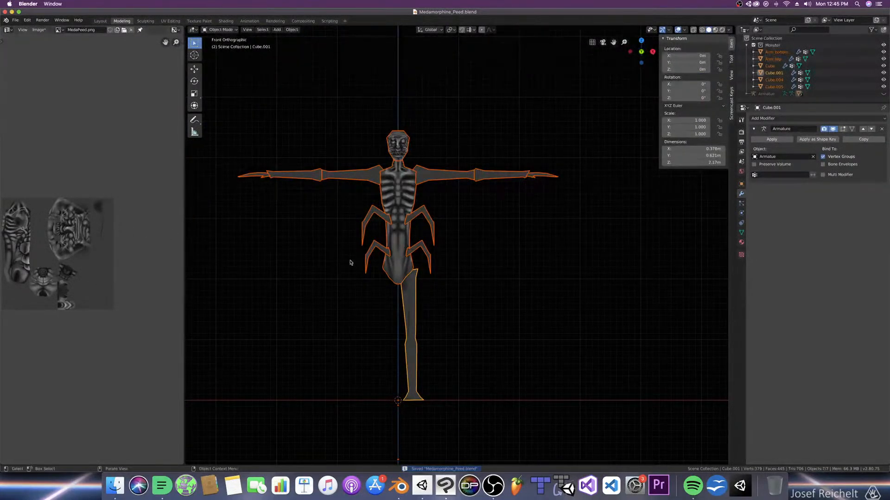
Step: Enter Edit Mode on all meshes and export their combined UV layout as a PNG image into the Texture folder
{"action": "key", "text": "Tab"}
{"action": "left_click", "coordinate": [120, 29]}
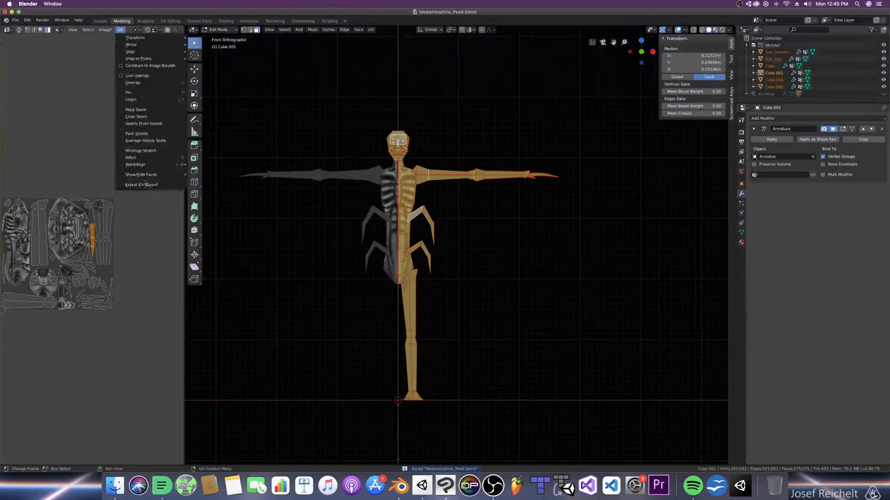
{"action": "left_click", "coordinate": [145, 186]}
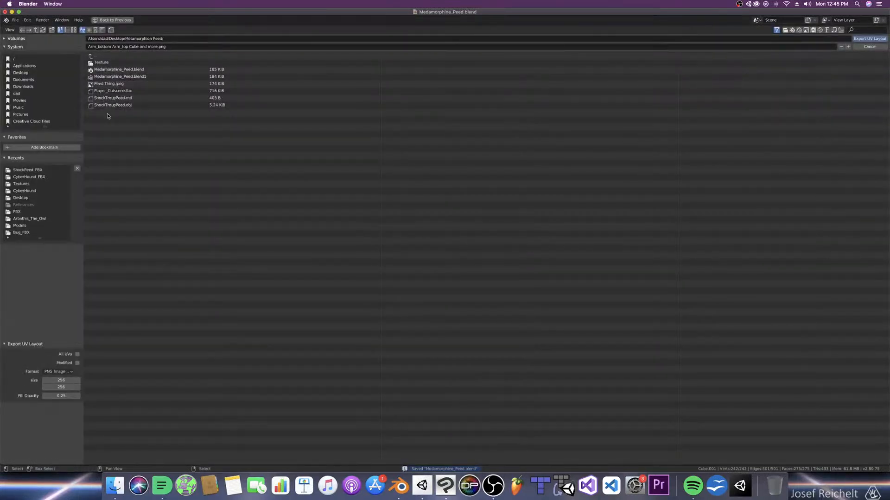
{"action": "left_click", "coordinate": [120, 69]}
{"action": "left_click", "coordinate": [101, 62]}
{"action": "double_click", "coordinate": [101, 91]}
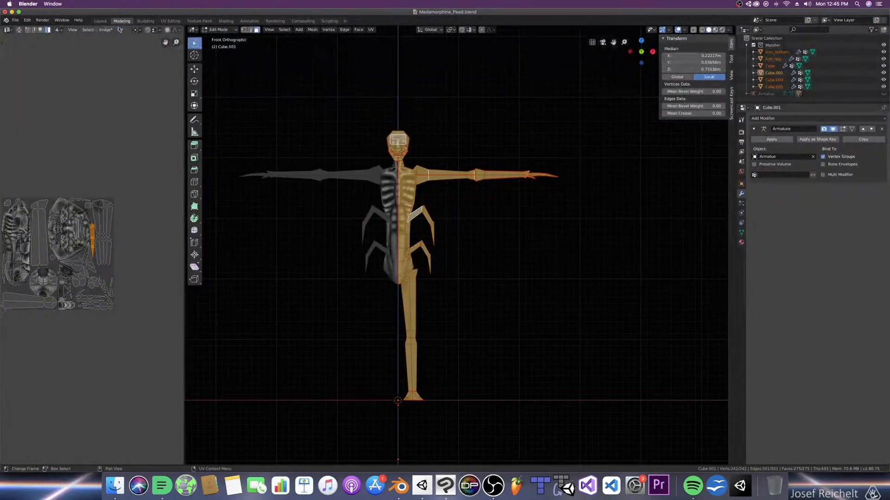
Step: Save the painted texture image over MedaPeed_Diff.png in the Texture folder
{"action": "left_click", "coordinate": [106, 30]}
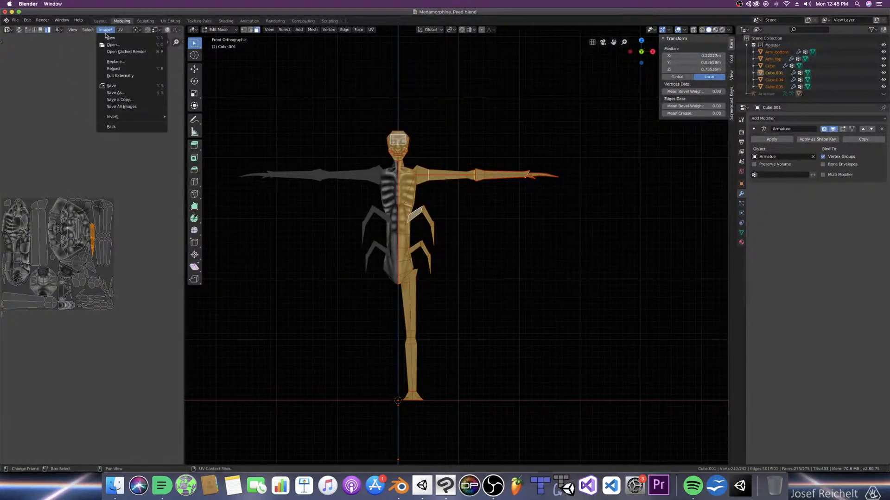
{"action": "left_click", "coordinate": [124, 92]}
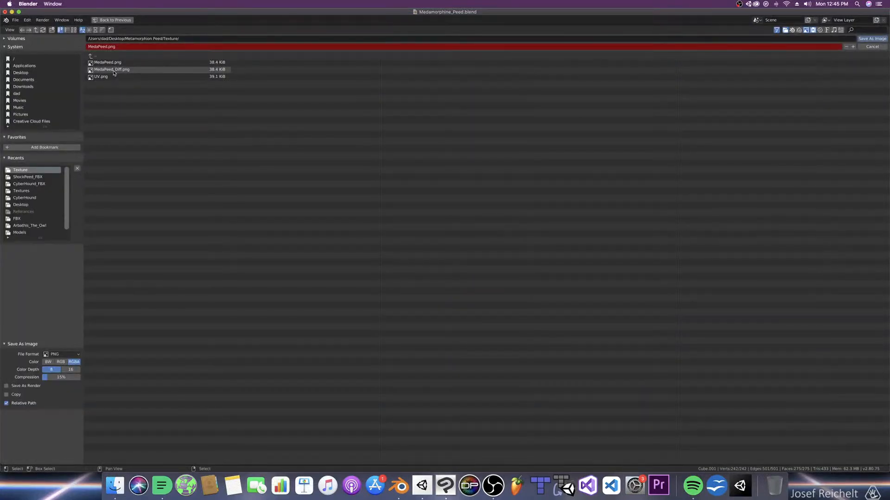
{"action": "double_click", "coordinate": [113, 72]}
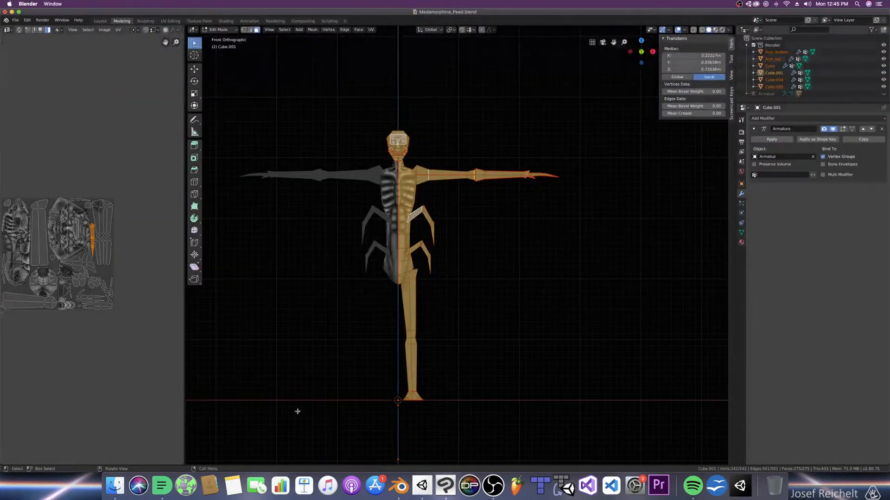
Step: Open MedaPeed_Diff.clip from the Metamorphion Peed project's Texture folder in Clip Studio Paint, and close the other open canvas
{"action": "left_click", "coordinate": [111, 487]}
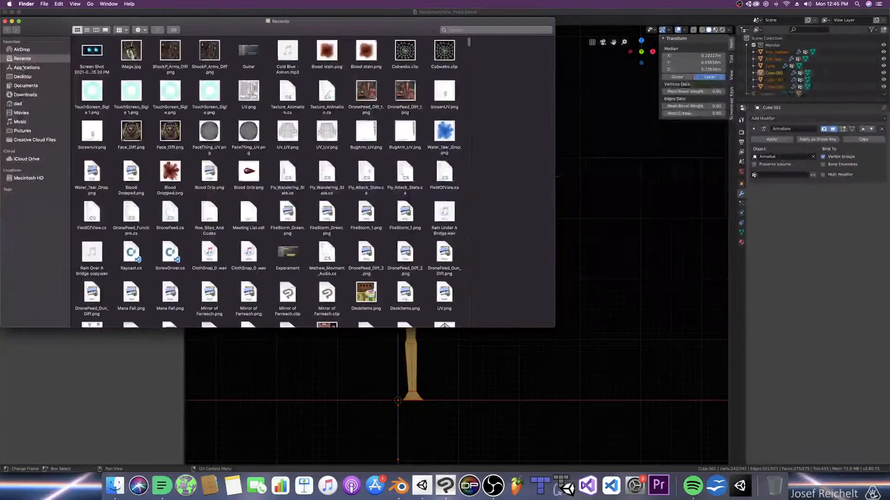
{"action": "left_click", "coordinate": [38, 78]}
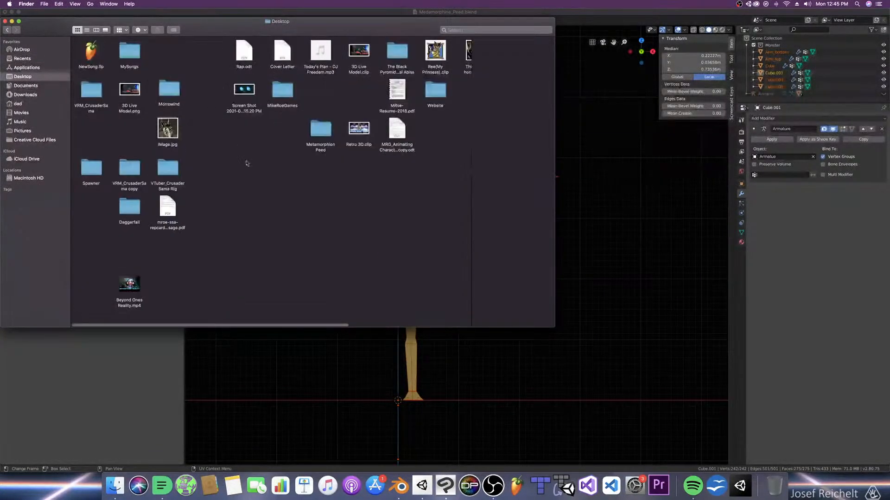
{"action": "scroll", "coordinate": [239, 207], "scroll_direction": "right", "scroll_amount": 3}
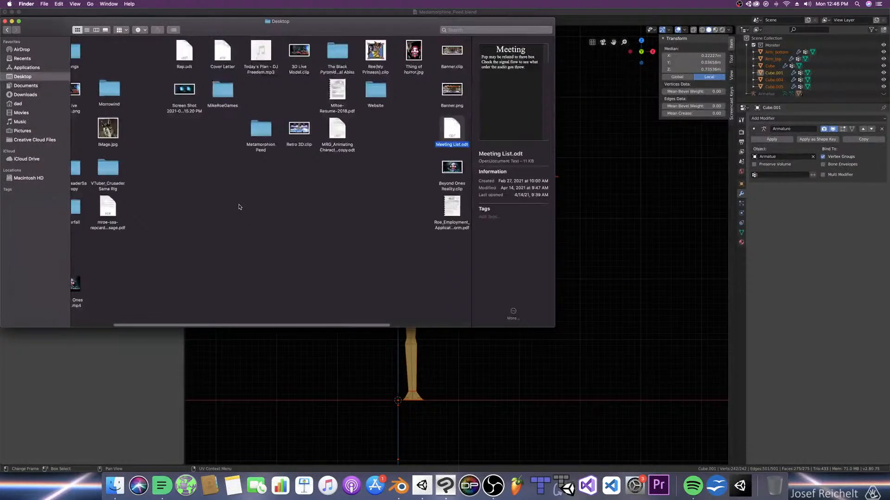
{"action": "key", "text": "m"}
{"action": "left_click", "coordinate": [341, 180]}
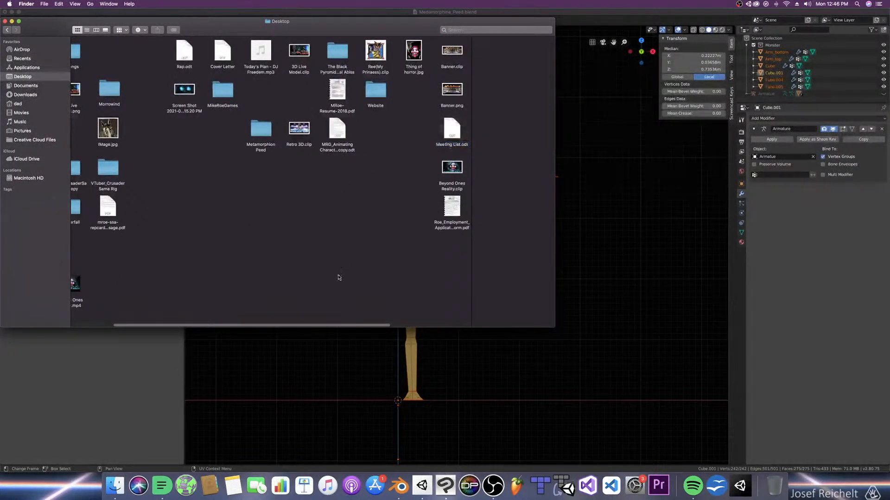
{"action": "left_click_drag", "start_coordinate": [338, 326], "coordinate": [259, 328]}
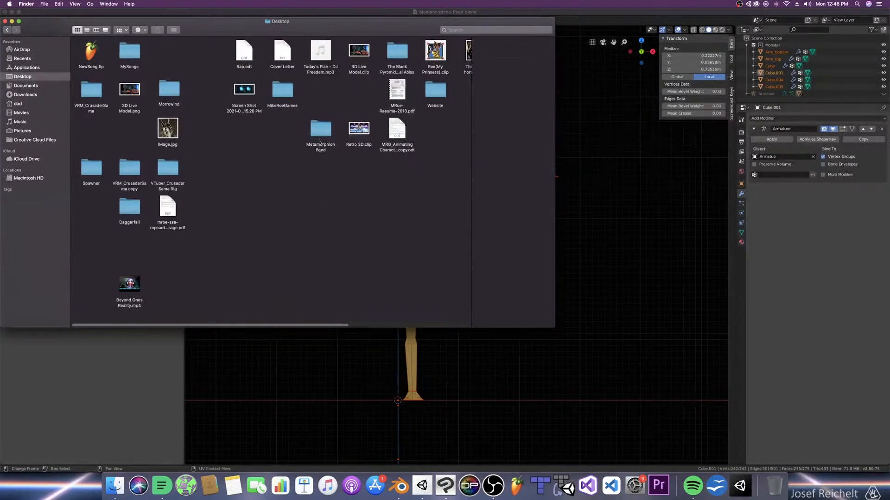
{"action": "double_click", "coordinate": [321, 148]}
{"action": "double_click", "coordinate": [100, 137]}
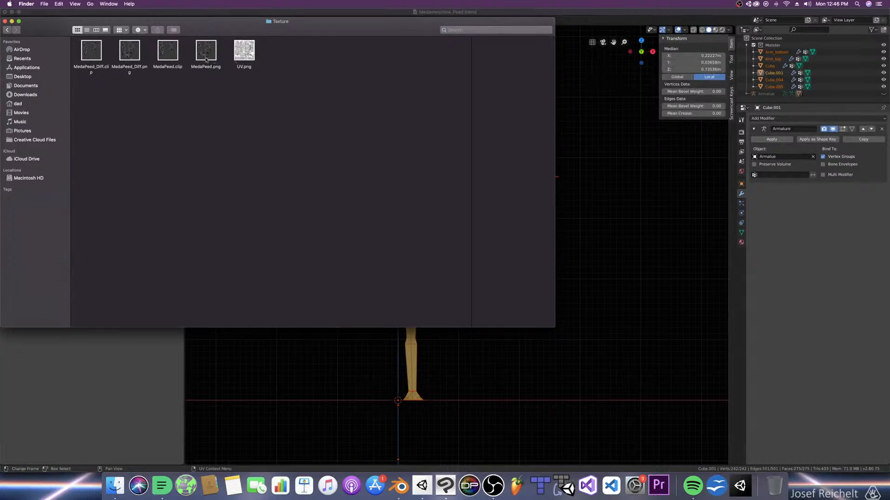
{"action": "double_click", "coordinate": [92, 60]}
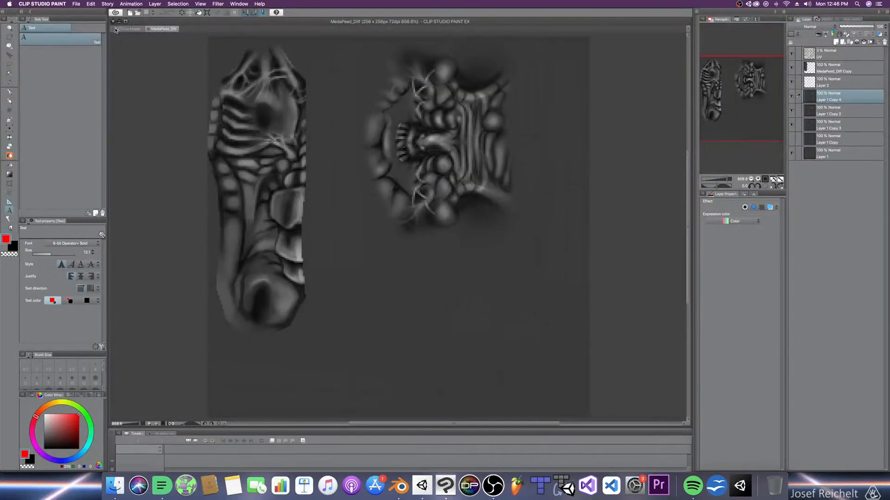
{"action": "left_click", "coordinate": [116, 29]}
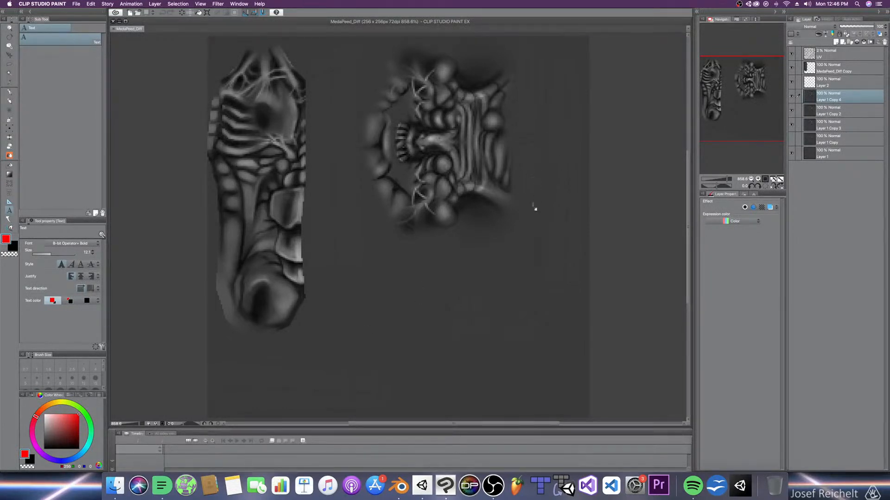
Step: Open UV.png from the Texture folder in Clip Studio Paint
{"action": "left_click", "coordinate": [115, 485]}
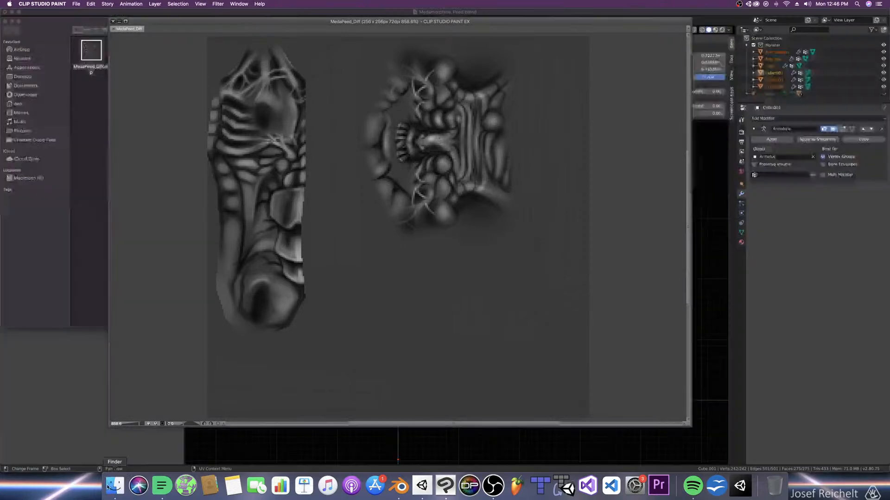
{"action": "left_click", "coordinate": [245, 51]}
{"action": "right_click", "coordinate": [244, 59]}
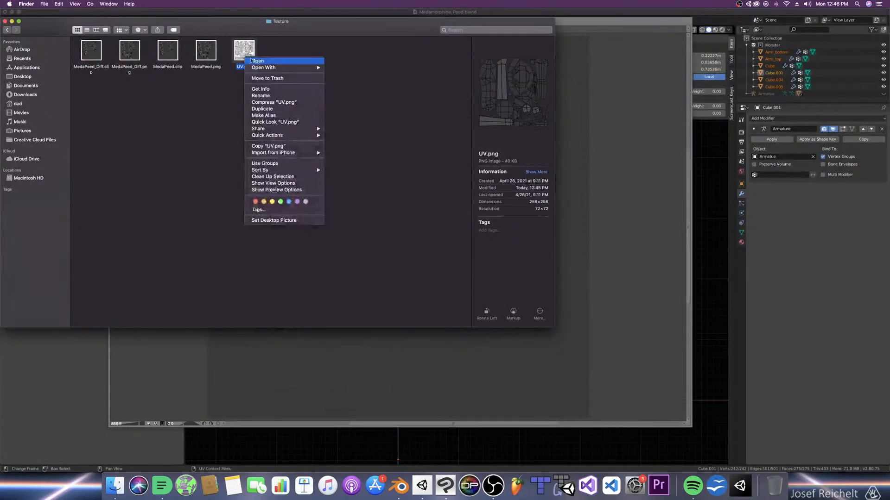
{"action": "mouse_move", "coordinate": [297, 68]}
{"action": "left_click", "coordinate": [344, 79]}
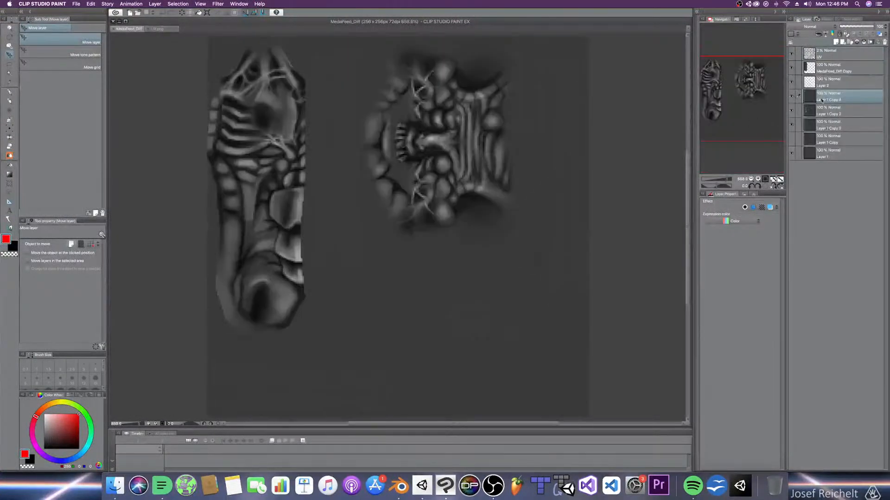
Step: Paste the new UV layout into MedaPeed_Diff above the old UV layer and toggle the old layer's visibility to compare
{"action": "left_click", "coordinate": [791, 53]}
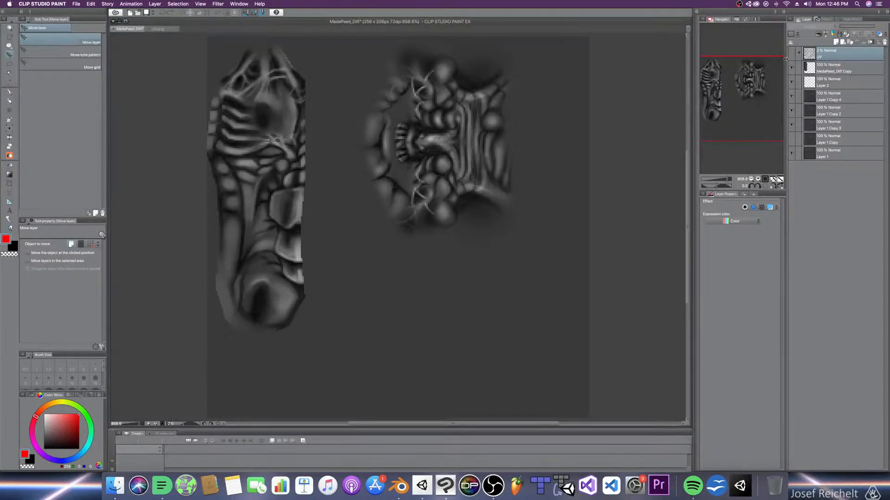
{"action": "key", "text": "super+z"}
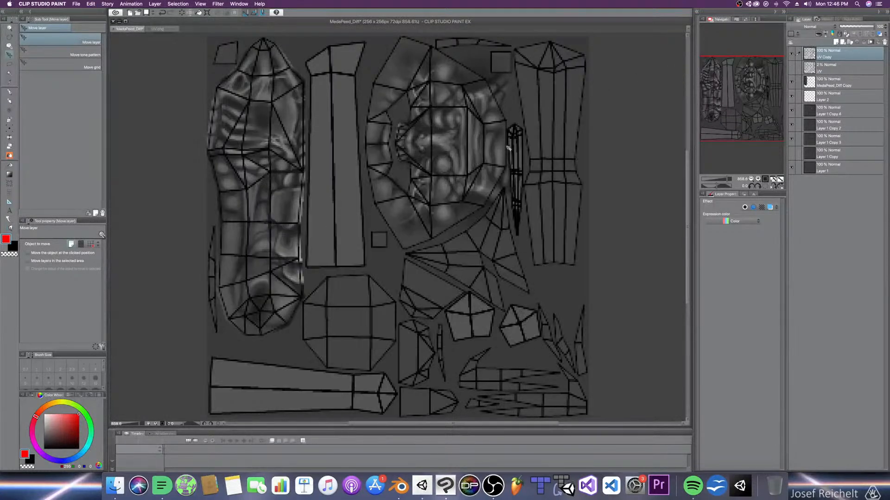
{"action": "scroll", "coordinate": [515, 145], "scroll_direction": "down", "scroll_amount": 2}
{"action": "left_click", "coordinate": [831, 69]}
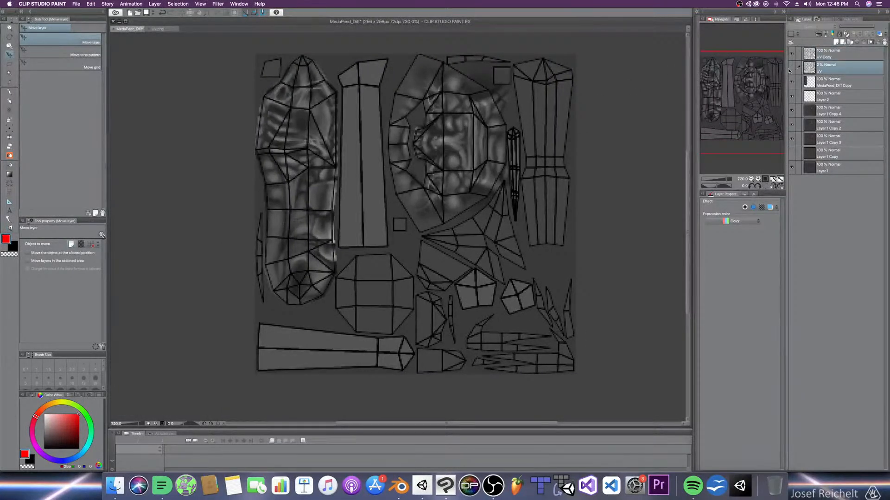
{"action": "left_click", "coordinate": [790, 69]}
{"action": "left_click", "coordinate": [790, 69]}
Step: Lower the UV Copy layer's opacity until its wireframe is only a faint guide, and lock the layer
{"action": "left_click", "coordinate": [833, 54]}
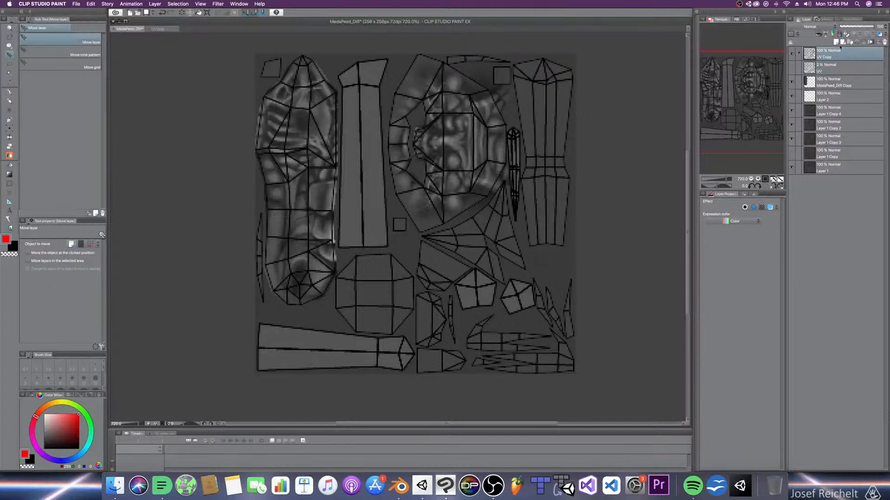
{"action": "left_click", "coordinate": [879, 27]}
{"action": "type", "text": "2"}
{"action": "key", "text": "Return"}
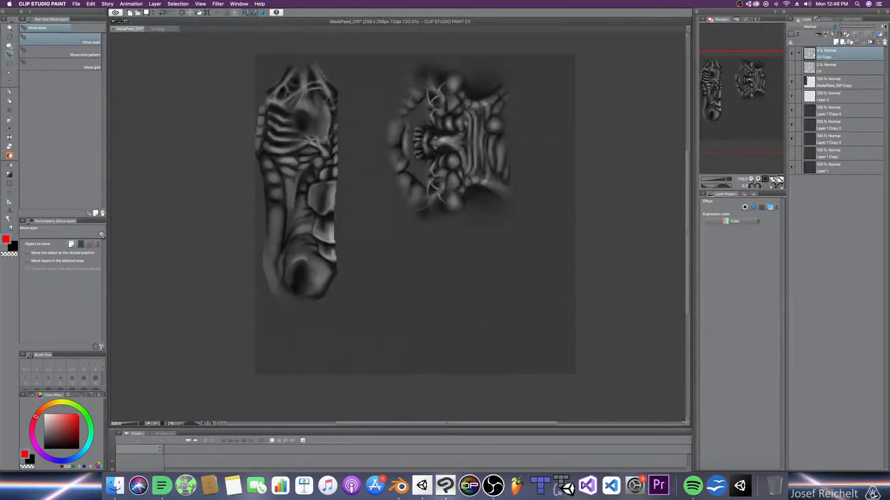
{"action": "left_click", "coordinate": [839, 34]}
{"action": "scroll", "coordinate": [508, 174], "scroll_direction": "up", "scroll_amount": 2}
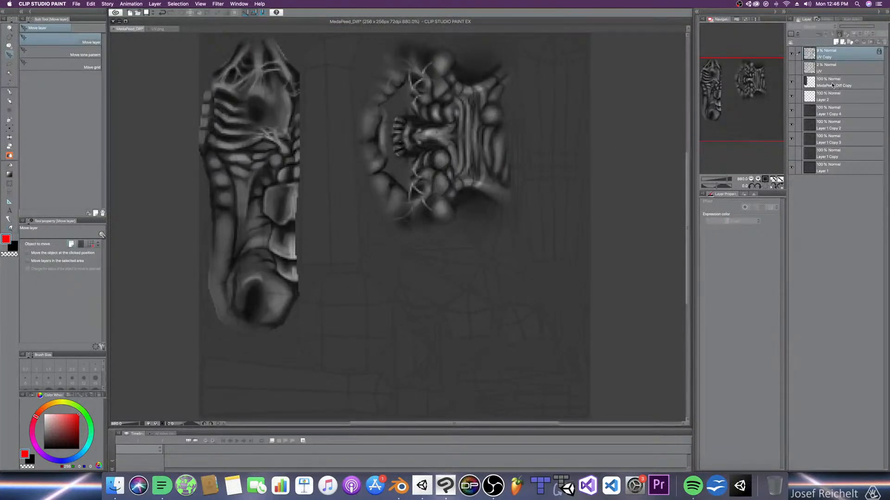
Step: Select the MedaPeed_Diff Copy layer and toggle its visibility to check which painted parts it holds
{"action": "left_click", "coordinate": [834, 86]}
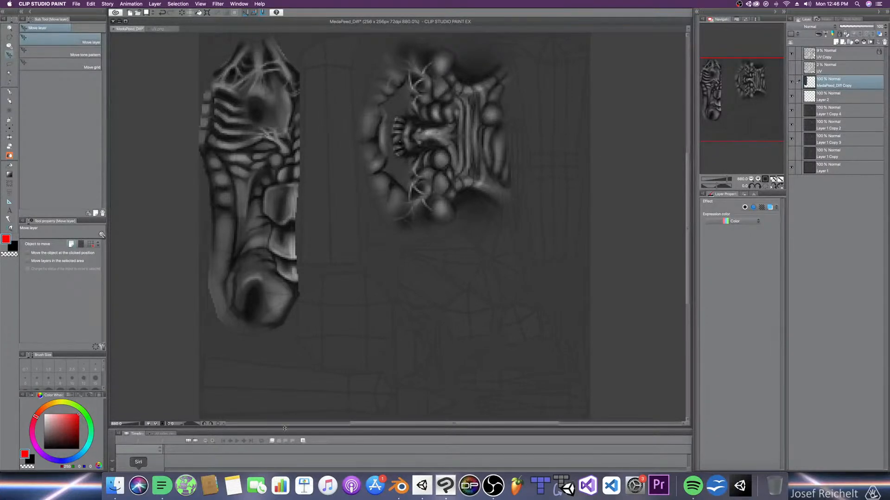
{"action": "scroll", "coordinate": [415, 212], "scroll_direction": "up", "scroll_amount": 1}
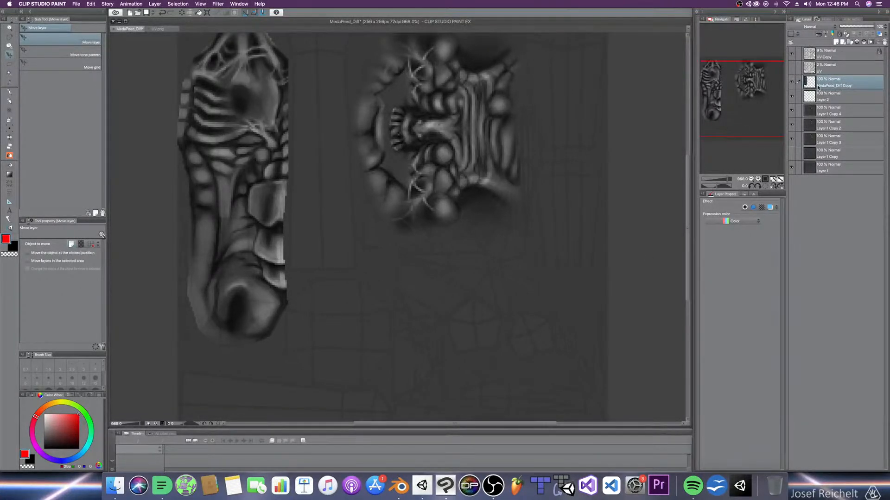
{"action": "left_click", "coordinate": [792, 83]}
{"action": "left_click", "coordinate": [792, 83]}
Step: Open MedaPeed_Diff.png, the texture saved from Blender, from the Texture folder in Clip Studio Paint
{"action": "left_click", "coordinate": [114, 486]}
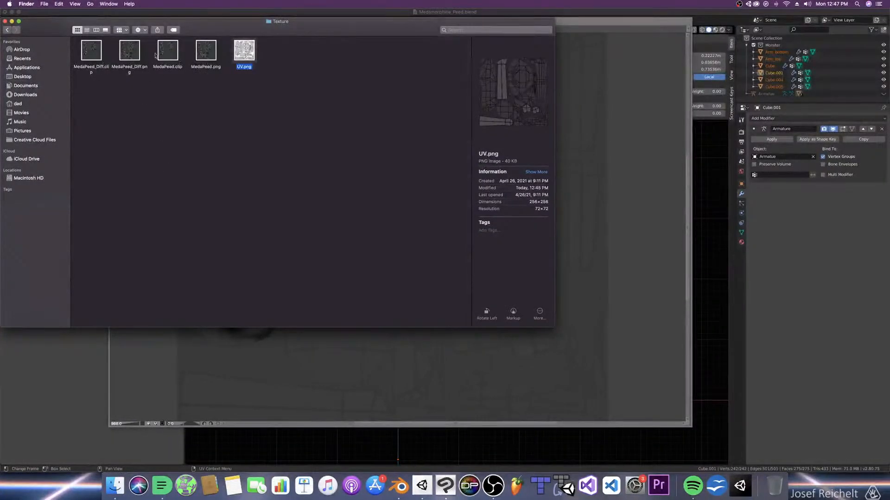
{"action": "left_click", "coordinate": [130, 51]}
{"action": "left_click", "coordinate": [91, 58]}
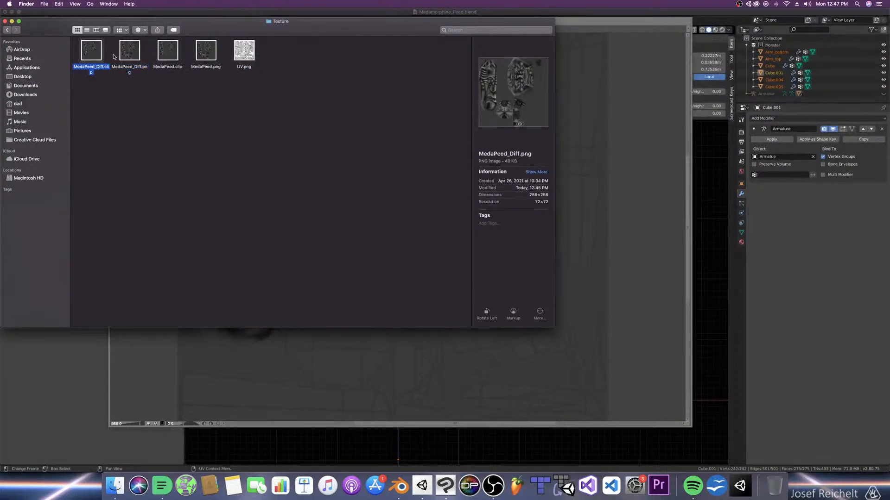
{"action": "left_click", "coordinate": [133, 52]}
{"action": "right_click", "coordinate": [132, 56]}
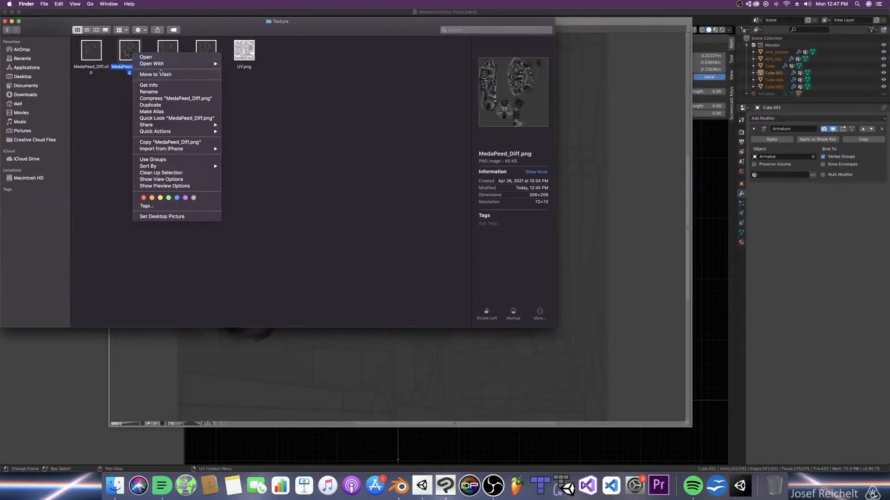
{"action": "mouse_move", "coordinate": [204, 63]}
{"action": "left_click", "coordinate": [263, 77]}
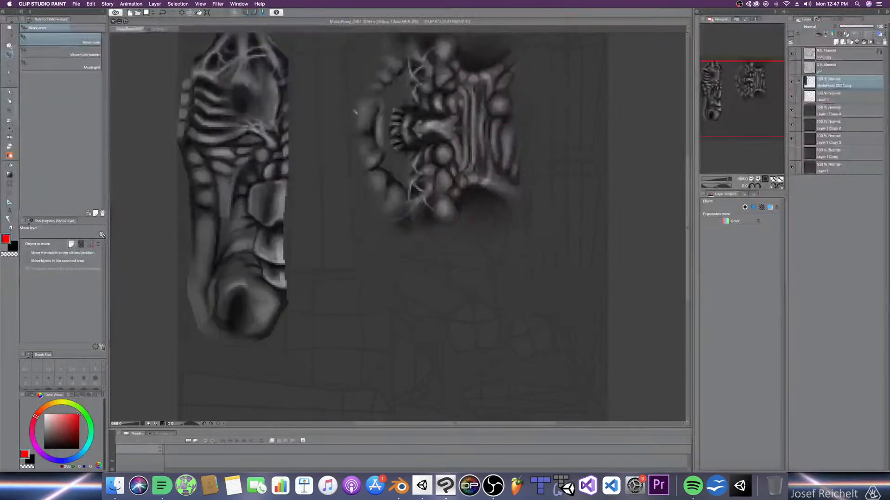
{"action": "scroll", "coordinate": [414, 196], "scroll_direction": "down", "scroll_amount": 1}
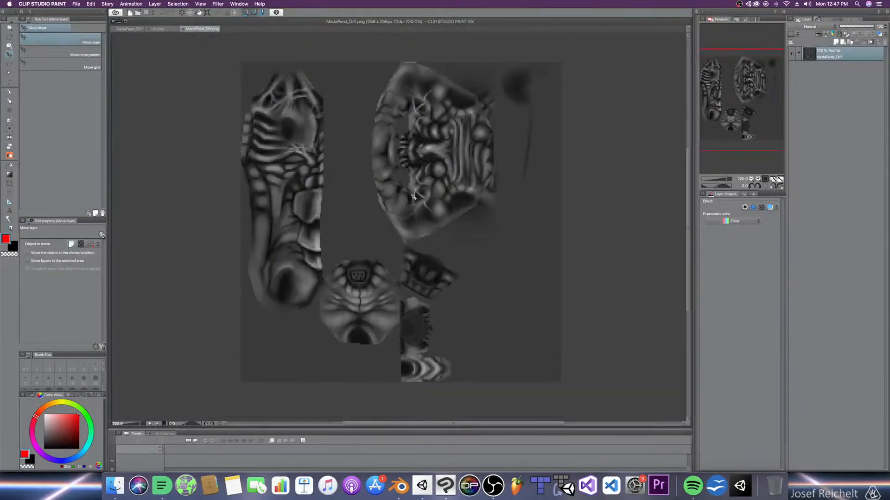
{"action": "scroll", "coordinate": [414, 197], "scroll_direction": "down", "scroll_amount": 1}
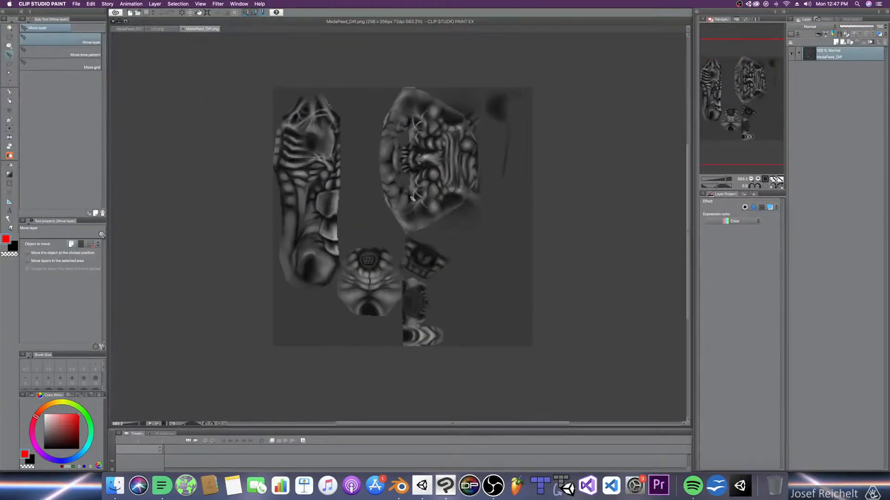
Step: Paste the MedaPeed_Diff.png texture into the MedaPeed_Diff document as a new layer above MedaPeed_Diff Copy
{"action": "left_click", "coordinate": [129, 28]}
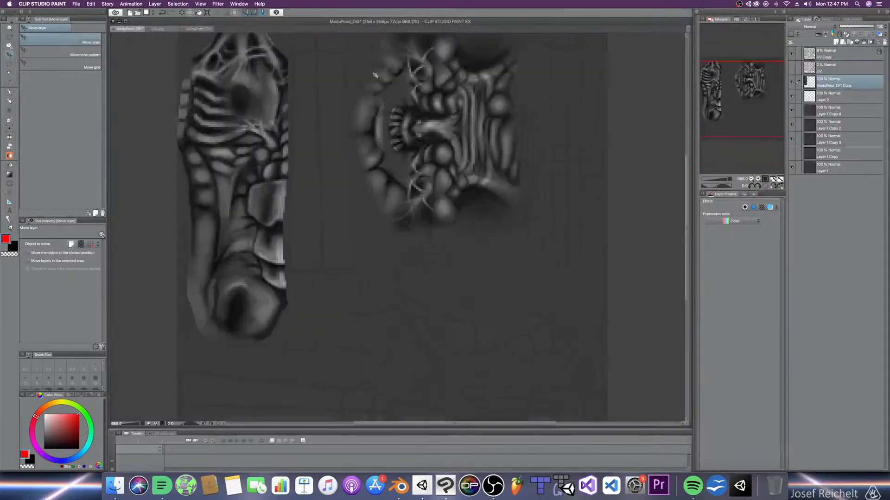
{"action": "key", "text": "super+v"}
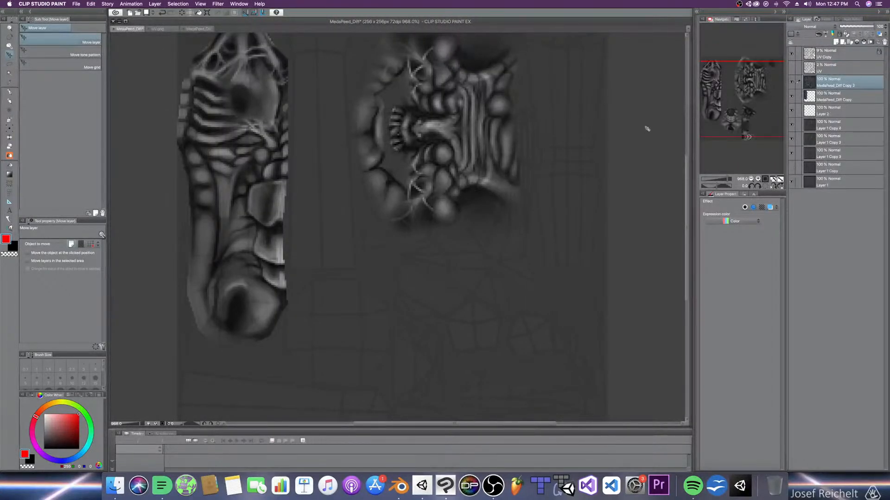
{"action": "scroll", "coordinate": [547, 178], "scroll_direction": "down", "scroll_amount": 1}
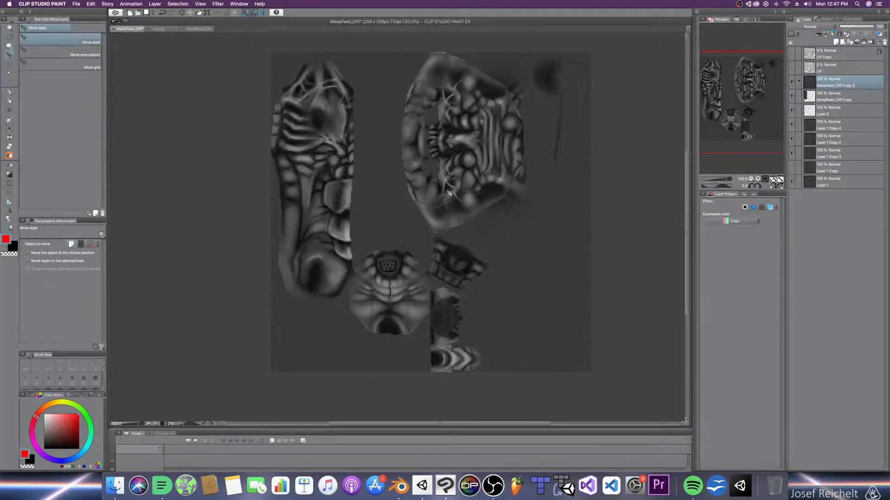
{"action": "scroll", "coordinate": [448, 193], "scroll_direction": "up", "scroll_amount": 5}
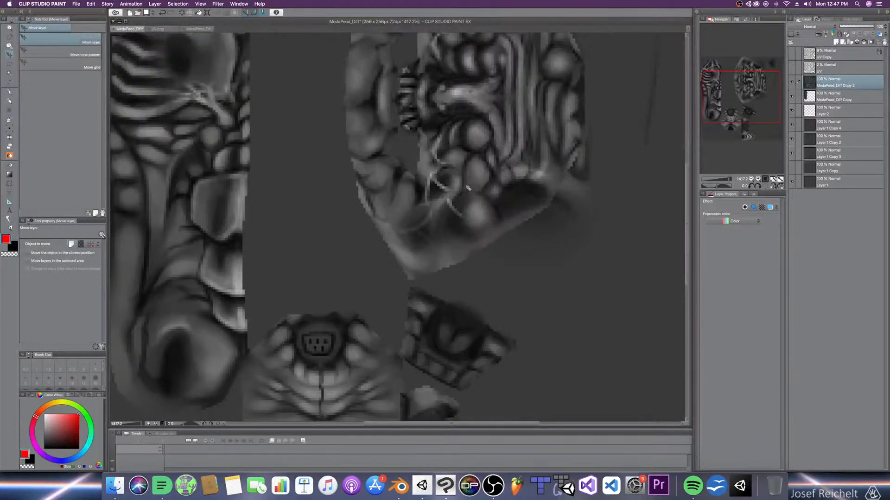
Step: Add an empty raster layer directly above MedaPeed_Diff Copy, beneath the pasted texture layer
{"action": "scroll", "coordinate": [467, 188], "scroll_direction": "down", "scroll_amount": 3}
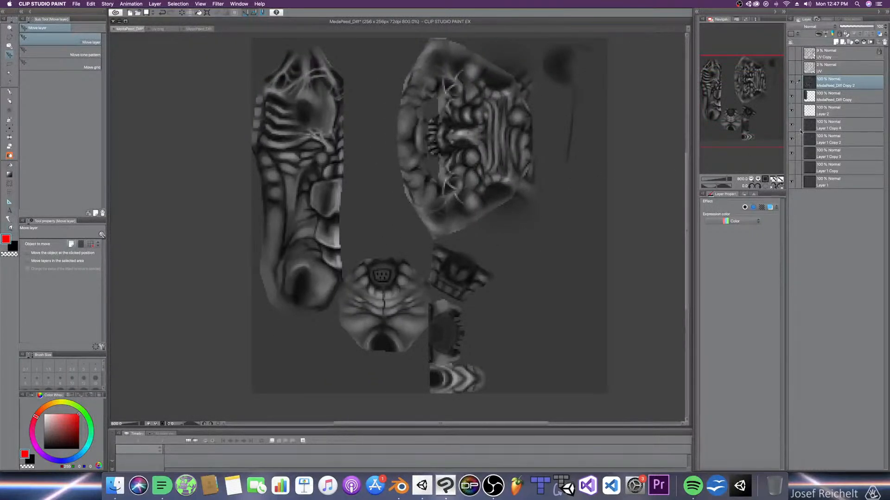
{"action": "left_click", "coordinate": [836, 98]}
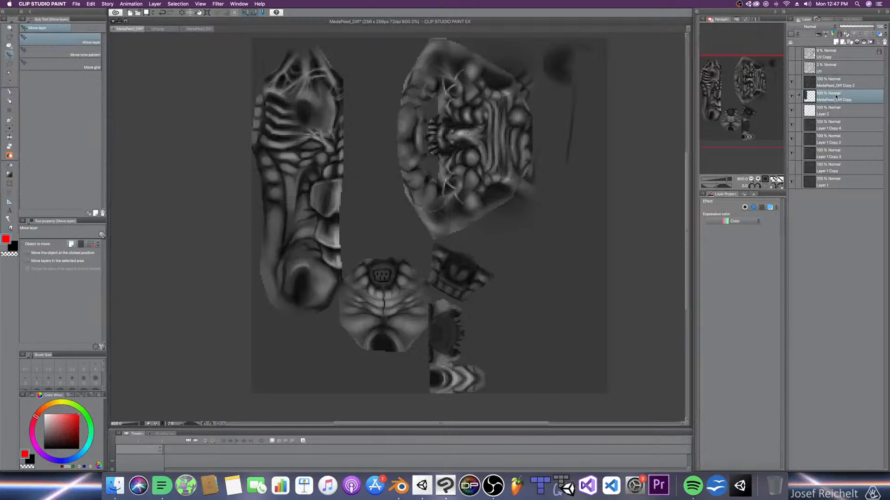
{"action": "left_click", "coordinate": [837, 41]}
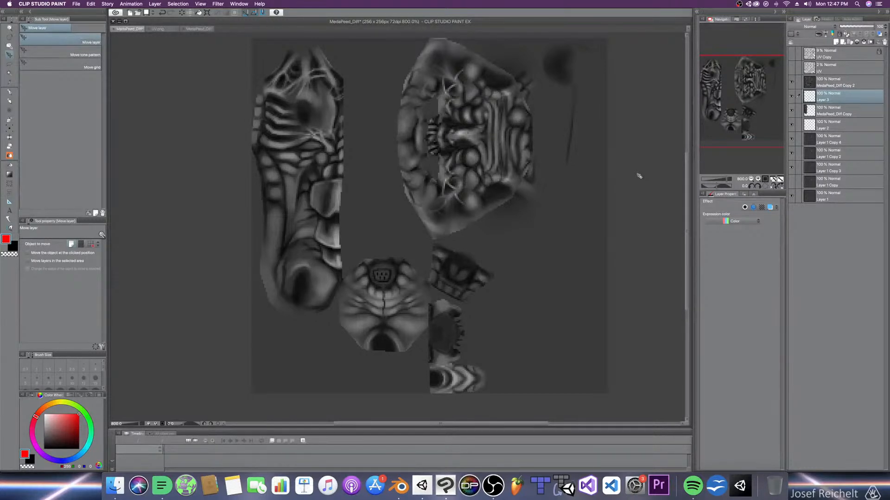
Step: Save the document, then sample the dark grey background colour for use with the Design pencil
{"action": "key", "text": "super+s"}
{"action": "scroll", "coordinate": [535, 137], "scroll_direction": "up", "scroll_amount": 2}
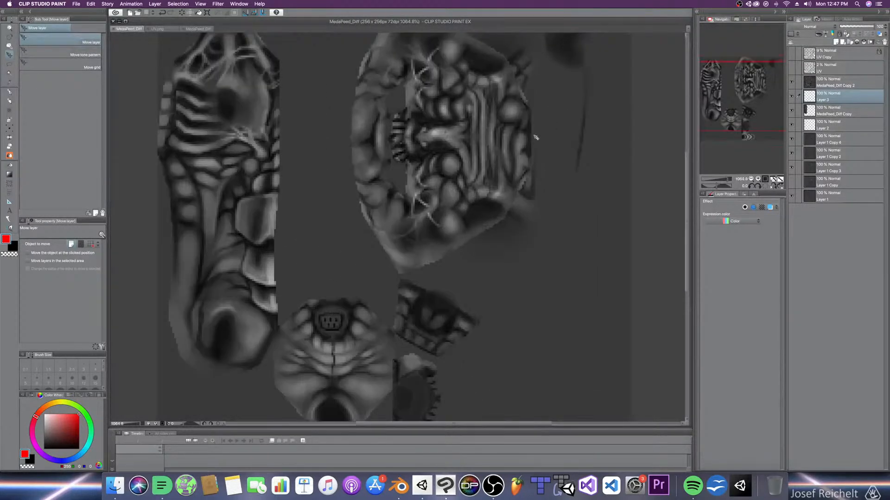
{"action": "scroll", "coordinate": [534, 134], "scroll_direction": "up", "scroll_amount": 1}
{"action": "scroll", "coordinate": [293, 251], "scroll_direction": "down", "scroll_amount": 2}
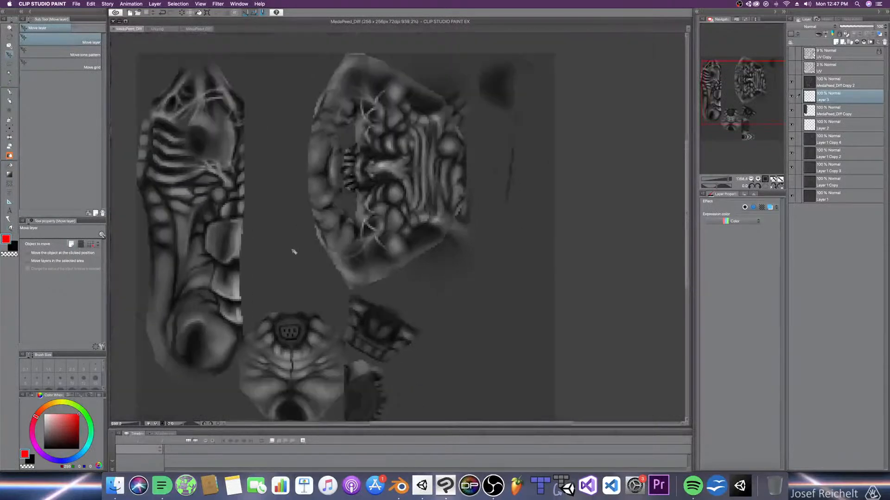
{"action": "scroll", "coordinate": [294, 251], "scroll_direction": "down", "scroll_amount": 1}
{"action": "key", "text": "p"}
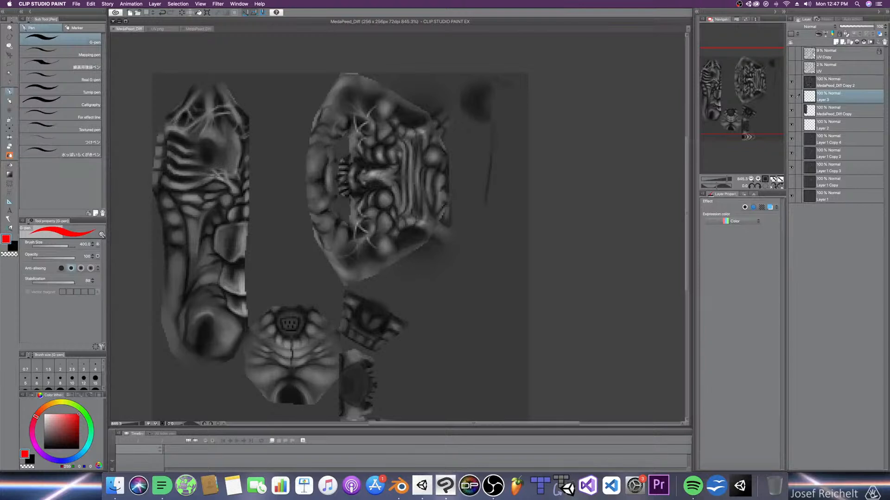
{"action": "key", "text": "p"}
{"action": "left_click", "coordinate": [275, 143]}
{"action": "left_click", "coordinate": [283, 138], "text": "alt"}
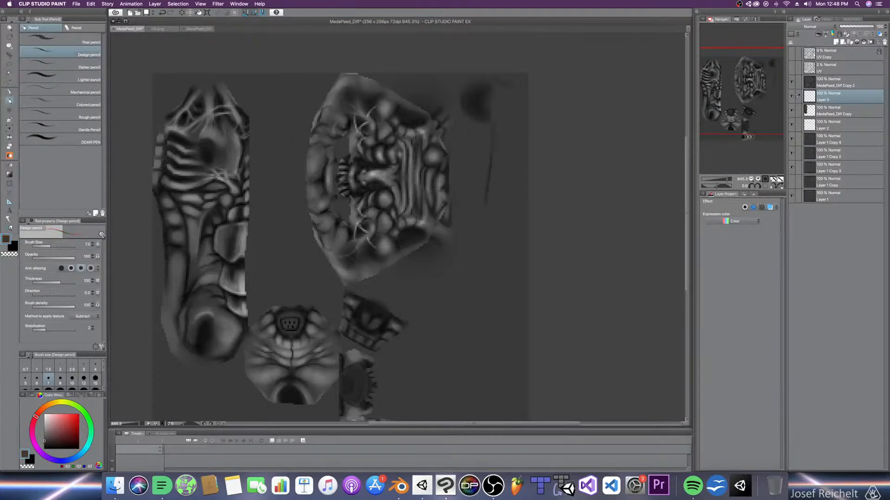
Step: Paint the sampled dark grey over the whole of Layer 3 using the Design pencil at size 80
{"action": "scroll", "coordinate": [334, 151], "scroll_direction": "down", "scroll_amount": 2}
{"action": "key", "text": "bracketright"}
{"action": "key", "text": "bracketright"}
{"action": "key", "text": "bracketright"}
{"action": "key", "text": "bracketright"}
{"action": "key", "text": "bracketright"}
{"action": "key", "text": "bracketright"}
{"action": "key", "text": "bracketright"}
{"action": "key", "text": "bracketright"}
{"action": "key", "text": "bracketright"}
{"action": "key", "text": "bracketright"}
{"action": "key", "text": "bracketright"}
{"action": "key", "text": "bracketright"}
{"action": "key", "text": "bracketright"}
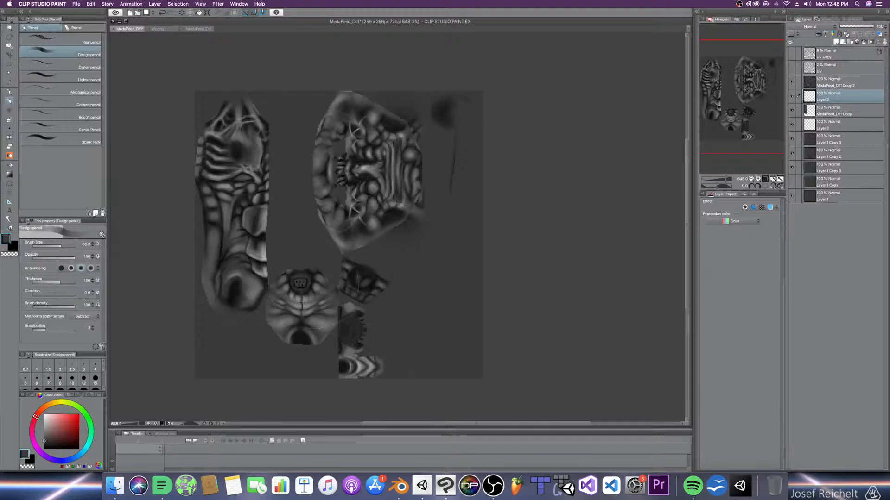
{"action": "left_click_drag", "start_coordinate": [206, 116], "coordinate": [312, 101]}
Step: Switch to the G-pen and set its brush size to 70
{"action": "left_click", "coordinate": [8, 93]}
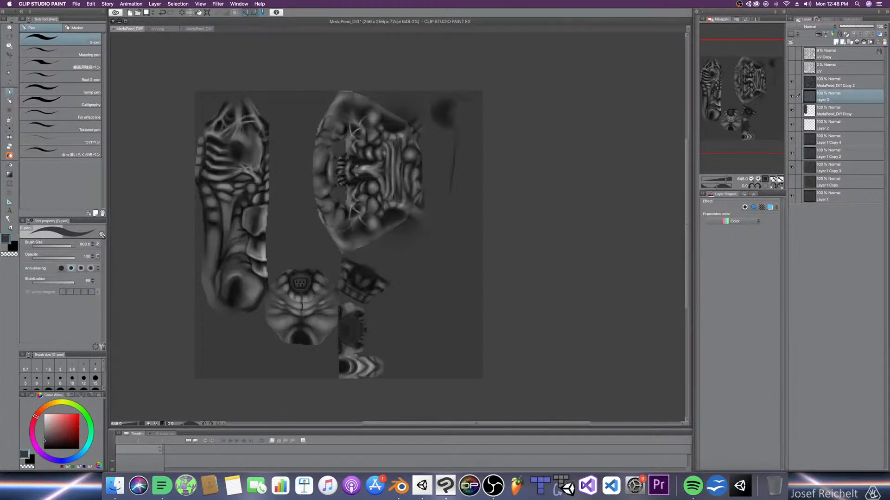
{"action": "left_click_drag", "start_coordinate": [57, 246], "coordinate": [48, 246]}
{"action": "key", "text": "bracketright"}
{"action": "key", "text": "bracketright"}
{"action": "key", "text": "bracketright"}
{"action": "key", "text": "bracketright"}
{"action": "key", "text": "bracketright"}
{"action": "key", "text": "bracketright"}
{"action": "key", "text": "bracketright"}
{"action": "key", "text": "bracketright"}
{"action": "key", "text": "bracketright"}
{"action": "key", "text": "bracketright"}
{"action": "key", "text": "bracketright"}
{"action": "key", "text": "bracketright"}
{"action": "key", "text": "bracketright"}
{"action": "key", "text": "bracketright"}
{"action": "key", "text": "bracketright"}
{"action": "key", "text": "bracketright"}
{"action": "key", "text": "bracketright"}
{"action": "key", "text": "bracketright"}
{"action": "key", "text": "bracketright"}
{"action": "key", "text": "bracketleft"}
{"action": "key", "text": "bracketleft"}
{"action": "key", "text": "bracketleft"}
{"action": "key", "text": "bracketleft"}
{"action": "key", "text": "bracketleft"}
{"action": "key", "text": "bracketleft"}
{"action": "key", "text": "bracketleft"}
{"action": "key", "text": "bracketleft"}
{"action": "key", "text": "bracketleft"}
{"action": "key", "text": "bracketleft"}
{"action": "key", "text": "bracketleft"}
{"action": "key", "text": "bracketright"}
{"action": "key", "text": "bracketright"}
{"action": "key", "text": "bracketright"}
{"action": "key", "text": "bracketright"}
Step: Delete the UV layer located directly beneath UV Copy
{"action": "right_click", "coordinate": [845, 70]}
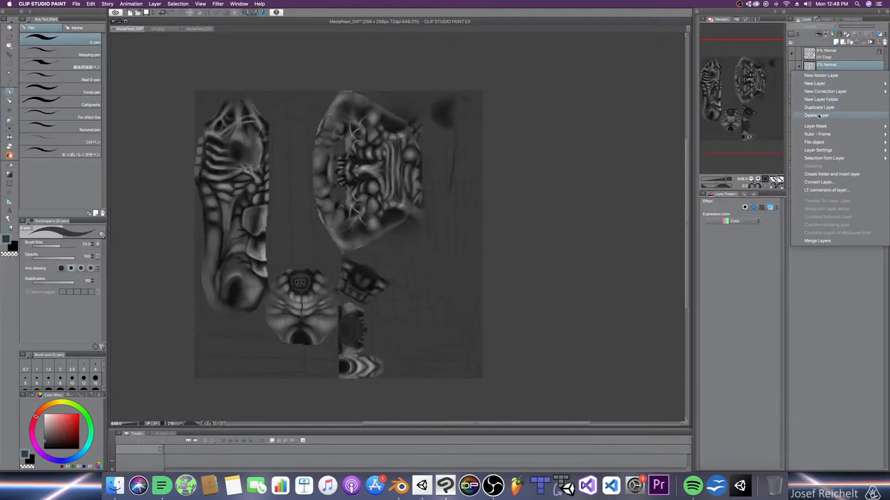
{"action": "left_click", "coordinate": [823, 116]}
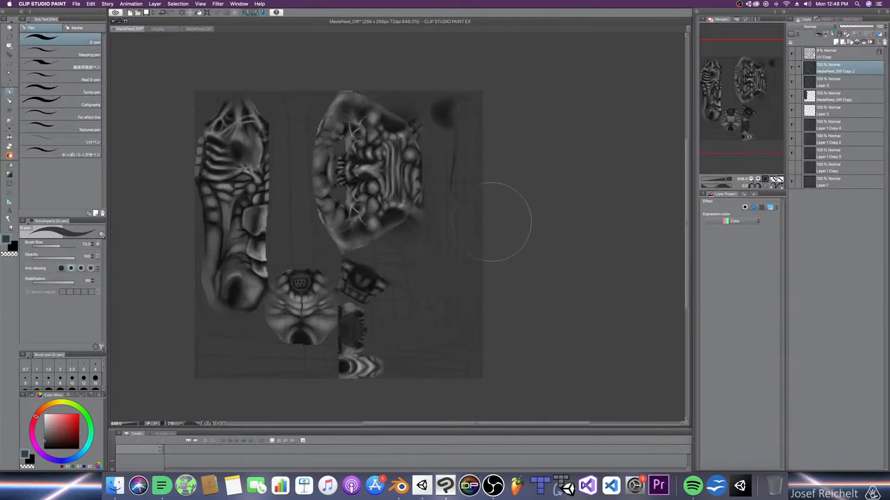
Step: Paint grey over the dark smudge and thin line beside the head texture on MedaPeed_Diff Copy 2, using the G-pen at size 30
{"action": "scroll", "coordinate": [499, 220], "scroll_direction": "up", "scroll_amount": 1}
{"action": "scroll", "coordinate": [498, 220], "scroll_direction": "up", "scroll_amount": 1}
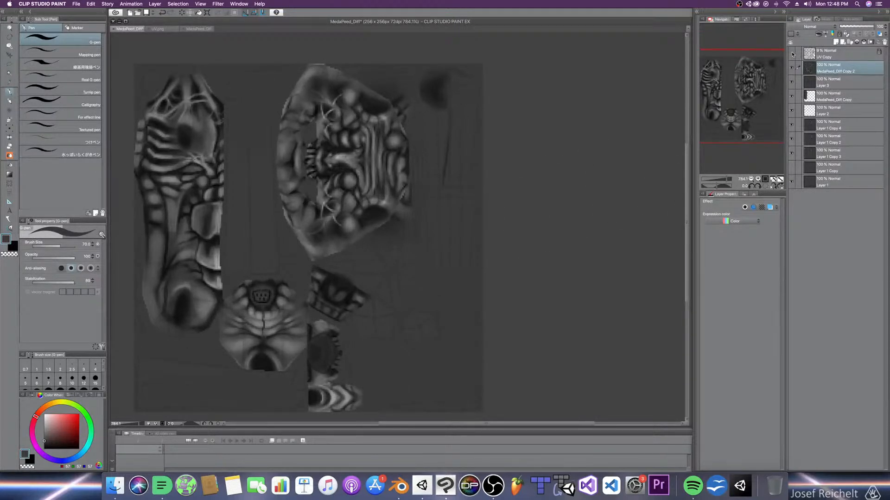
{"action": "key", "text": "bracketleft"}
{"action": "key", "text": "bracketleft"}
{"action": "key", "text": "bracketleft"}
{"action": "key", "text": "bracketleft"}
{"action": "mouse_move", "coordinate": [452, 114]}
{"action": "left_mouse_down"}
{"action": "mouse_move", "coordinate": [454, 102]}
{"action": "mouse_move", "coordinate": [438, 86]}
{"action": "left_mouse_up"}
{"action": "left_click_drag", "start_coordinate": [448, 138], "coordinate": [443, 185]}
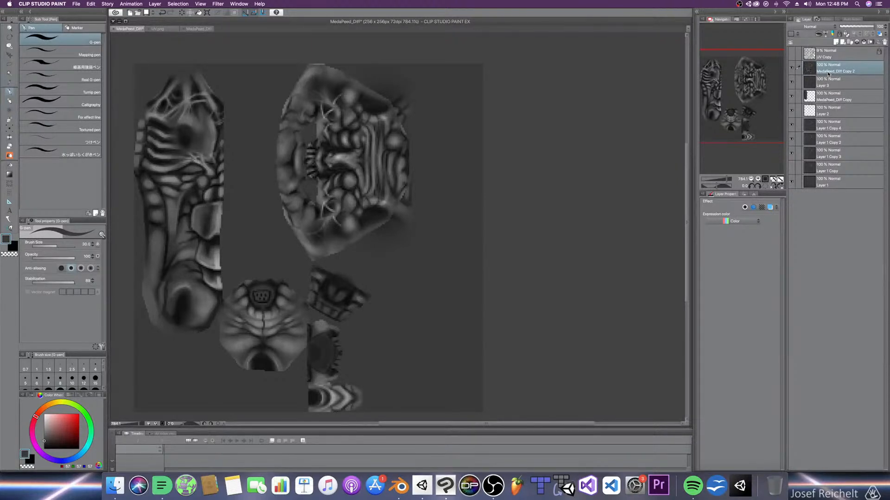
Step: Erase the blank area beside the head texture on MedaPeed_Diff Copy 2 with the Hard eraser, starting at size 70
{"action": "key", "text": "e"}
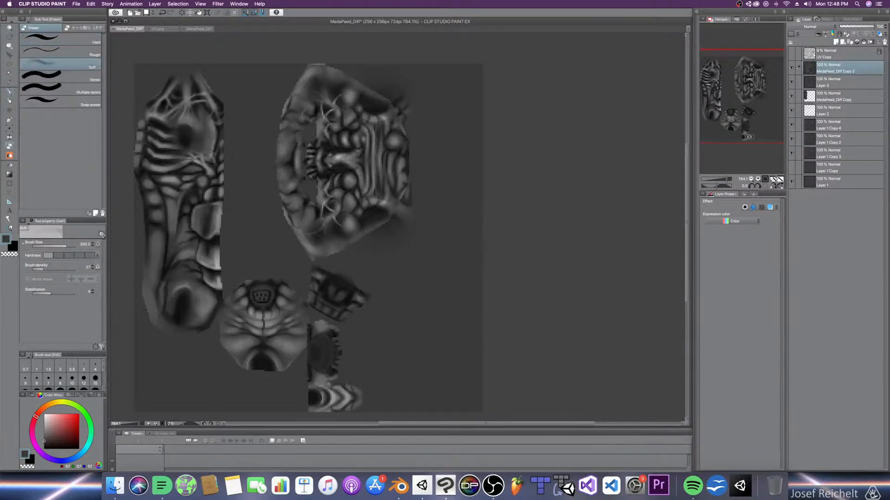
{"action": "left_click", "coordinate": [53, 40]}
{"action": "key", "text": "bracketleft"}
{"action": "key", "text": "bracketleft"}
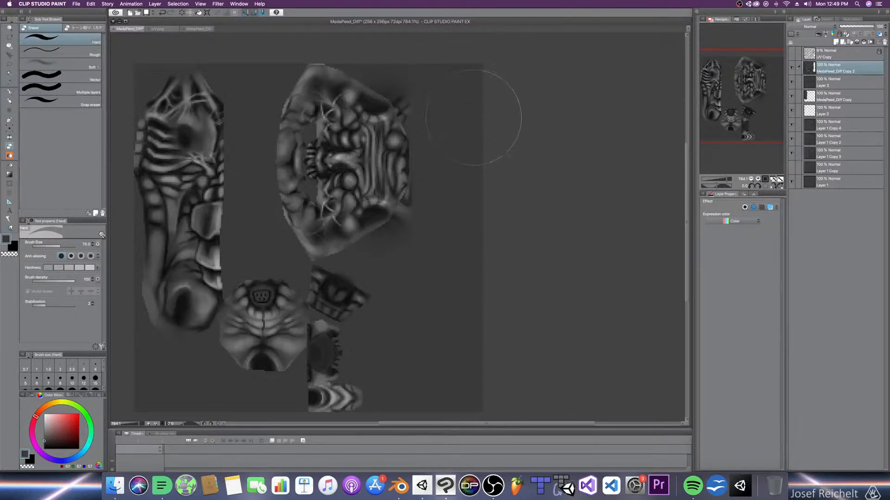
{"action": "key", "text": "bracketleft"}
{"action": "key", "text": "bracketleft"}
{"action": "key", "text": "bracketleft"}
{"action": "key", "text": "bracketleft"}
{"action": "key", "text": "bracketleft"}
{"action": "key", "text": "bracketleft"}
{"action": "key", "text": "bracketright"}
{"action": "key", "text": "bracketright"}
{"action": "key", "text": "bracketright"}
{"action": "key", "text": "bracketright"}
{"action": "key", "text": "bracketleft"}
{"action": "key", "text": "bracketleft"}
{"action": "key", "text": "bracketleft"}
{"action": "key", "text": "bracketleft"}
Step: Hide the layers beneath MedaPeed_Diff Copy 2 and erase the remaining blank area down to the canvas's lower-right corner, using eraser size 40
{"action": "left_click_drag", "start_coordinate": [791, 82], "coordinate": [791, 153]}
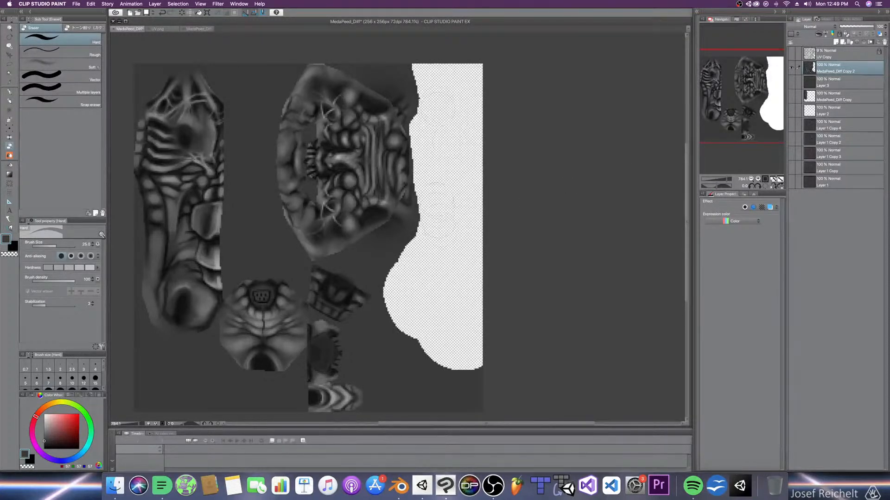
{"action": "mouse_move", "coordinate": [402, 300]}
{"action": "left_mouse_down"}
{"action": "mouse_move", "coordinate": [405, 349]}
{"action": "mouse_move", "coordinate": [483, 352]}
{"action": "mouse_move", "coordinate": [471, 394]}
{"action": "left_mouse_up"}
{"action": "key", "text": "bracketright"}
{"action": "key", "text": "bracketright"}
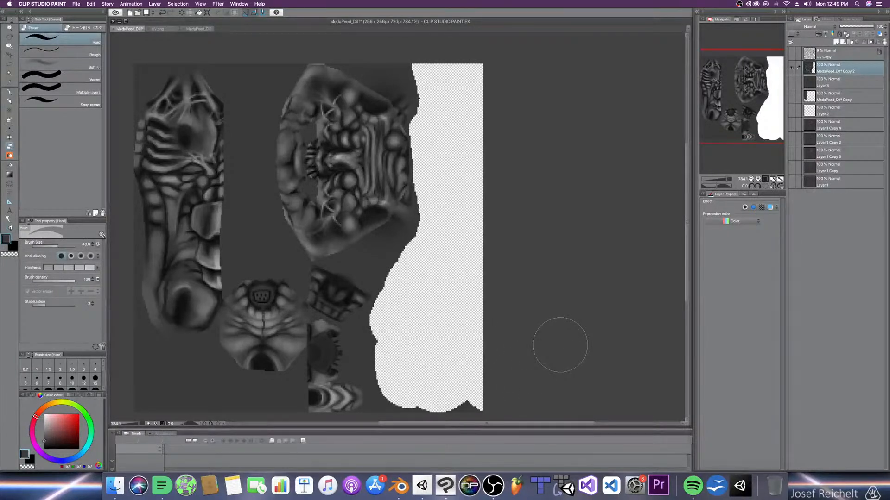
Step: Show the UV Copy wireframe and erase MedaPeed_Diff Copy 2 closer to the head texture's upper edge with the Hard eraser at size 25
{"action": "left_click", "coordinate": [819, 84]}
{"action": "left_click", "coordinate": [791, 54]}
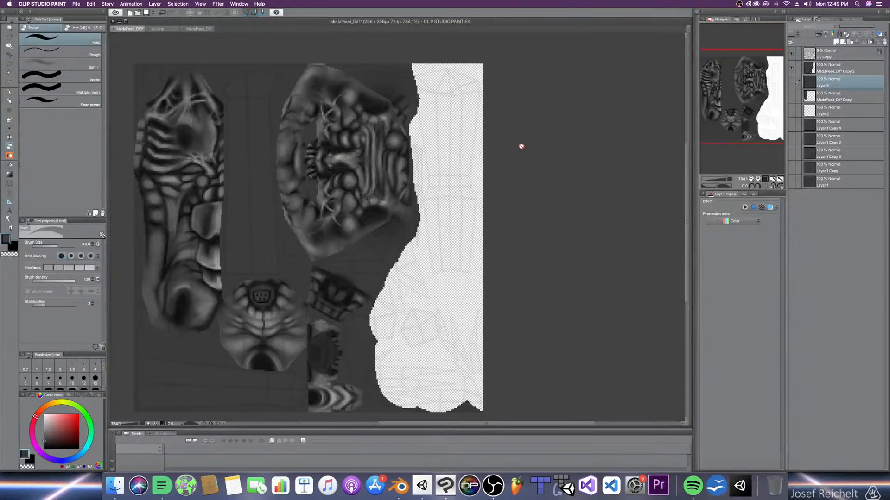
{"action": "left_click", "coordinate": [843, 71]}
{"action": "key", "text": "bracketleft"}
{"action": "key", "text": "bracketleft"}
{"action": "left_click_drag", "start_coordinate": [430, 113], "coordinate": [423, 66]}
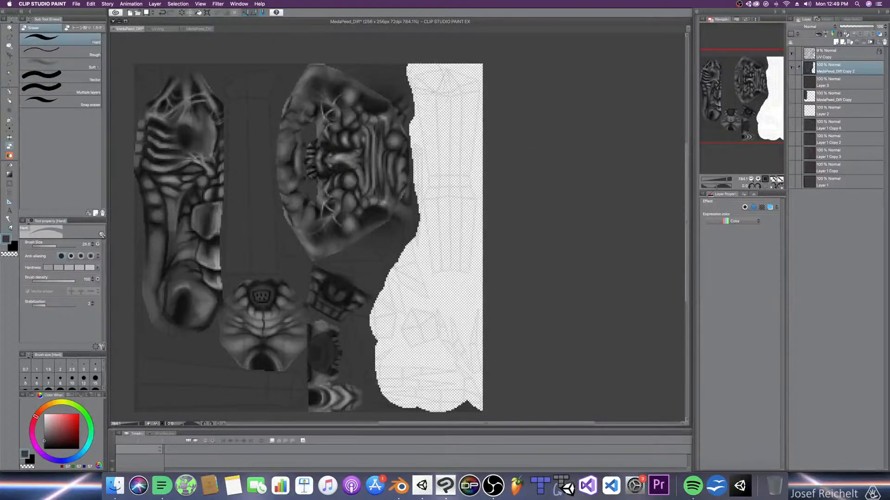
{"action": "left_click_drag", "start_coordinate": [415, 115], "coordinate": [416, 88]}
Step: Select Layer 3 and toggle MedaPeed_Diff Copy 2 to check the erased area, leaving it, UV Copy and Layer 3 visible
{"action": "left_click", "coordinate": [802, 84]}
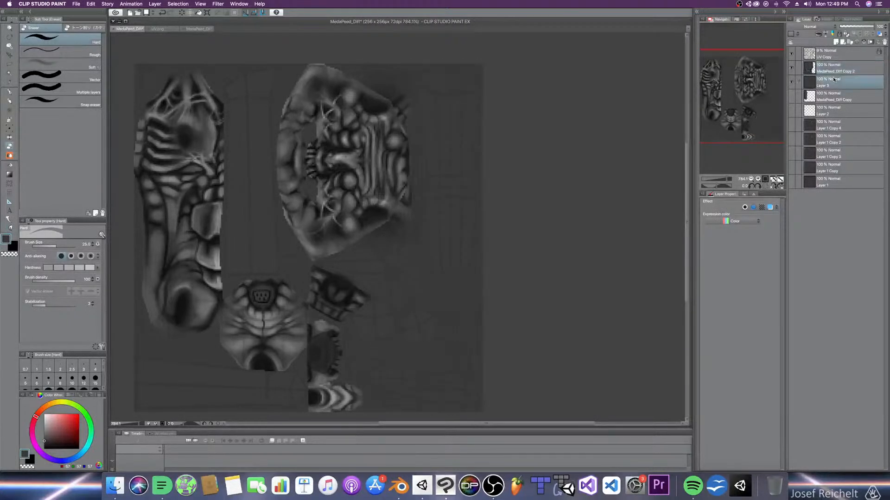
{"action": "left_click", "coordinate": [791, 69]}
{"action": "left_click", "coordinate": [791, 69]}
{"action": "left_click", "coordinate": [792, 69]}
{"action": "left_click", "coordinate": [791, 69]}
{"action": "left_click", "coordinate": [792, 69]}
{"action": "left_click", "coordinate": [791, 69]}
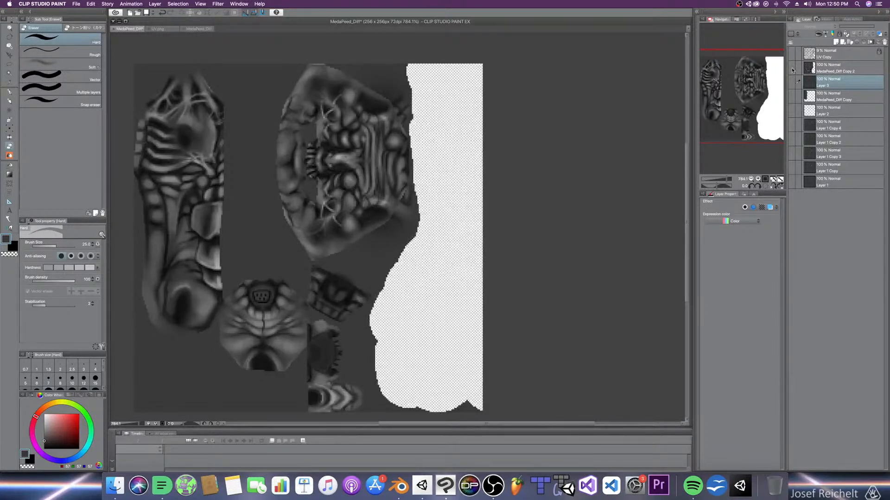
{"action": "left_click", "coordinate": [791, 69]}
{"action": "left_click", "coordinate": [792, 69]}
{"action": "left_click", "coordinate": [792, 55]}
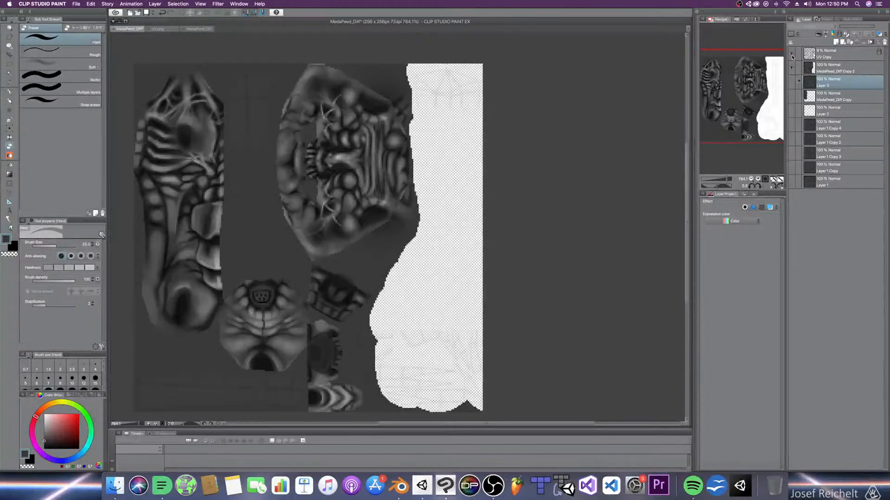
{"action": "left_click", "coordinate": [791, 82]}
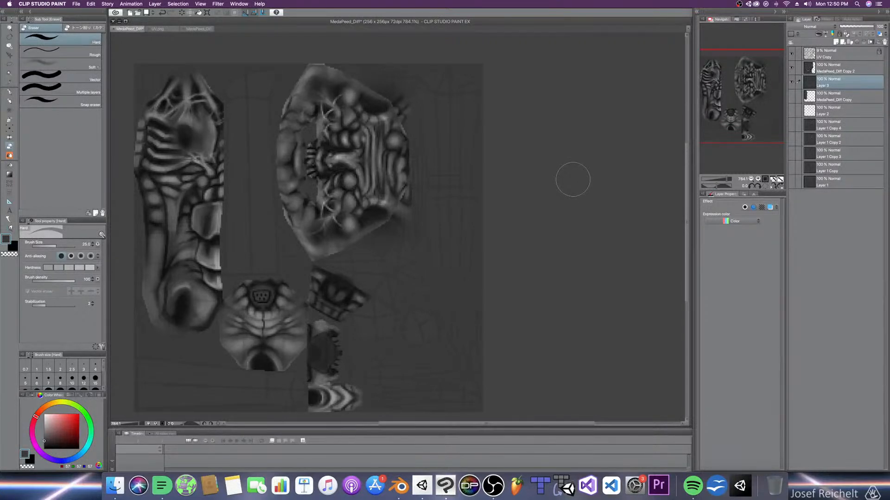
Step: Choose the Shadow airbrush, set its size to 2.5 and frame the blank UV area beside the head texture
{"action": "scroll", "coordinate": [544, 165], "scroll_direction": "up", "scroll_amount": 2}
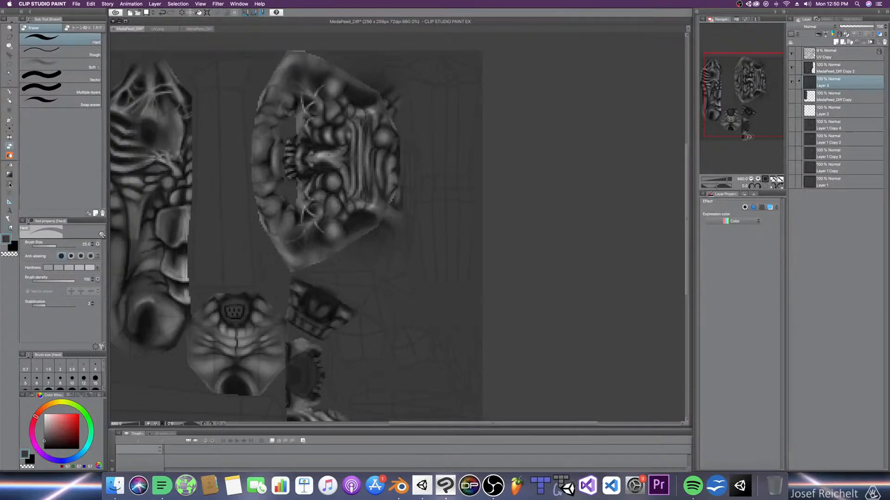
{"action": "left_click", "coordinate": [8, 120]}
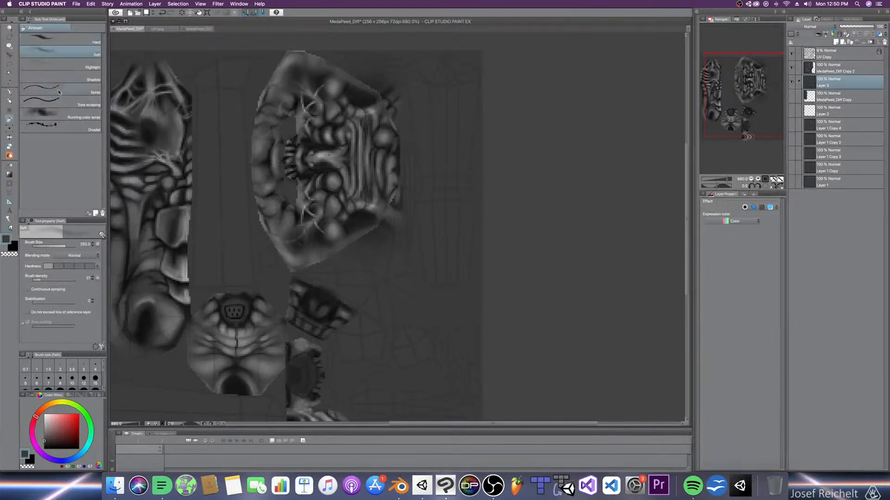
{"action": "left_click", "coordinate": [86, 77]}
{"action": "scroll", "coordinate": [453, 176], "scroll_direction": "up", "scroll_amount": 2}
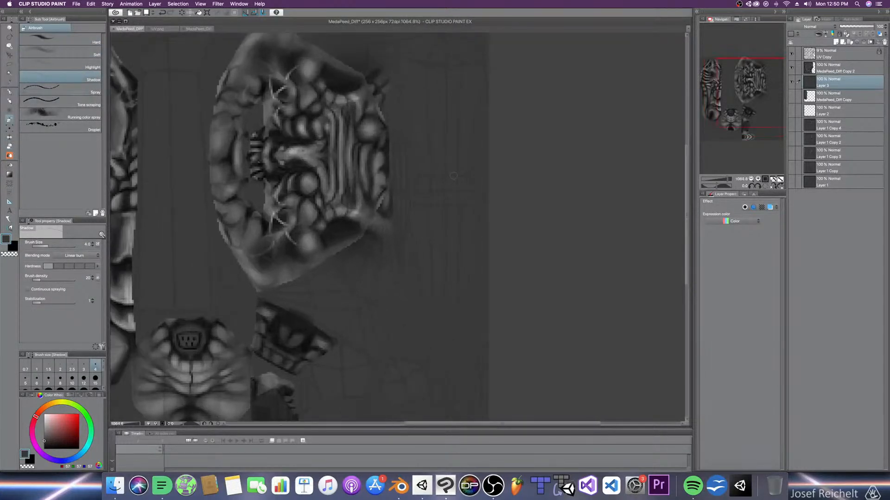
{"action": "key", "text": "]"}
{"action": "scroll", "coordinate": [420, 218], "scroll_direction": "up", "scroll_amount": 1}
{"action": "scroll", "coordinate": [420, 217], "scroll_direction": "up", "scroll_amount": 1}
{"action": "key", "text": "["}
{"action": "key", "text": "["}
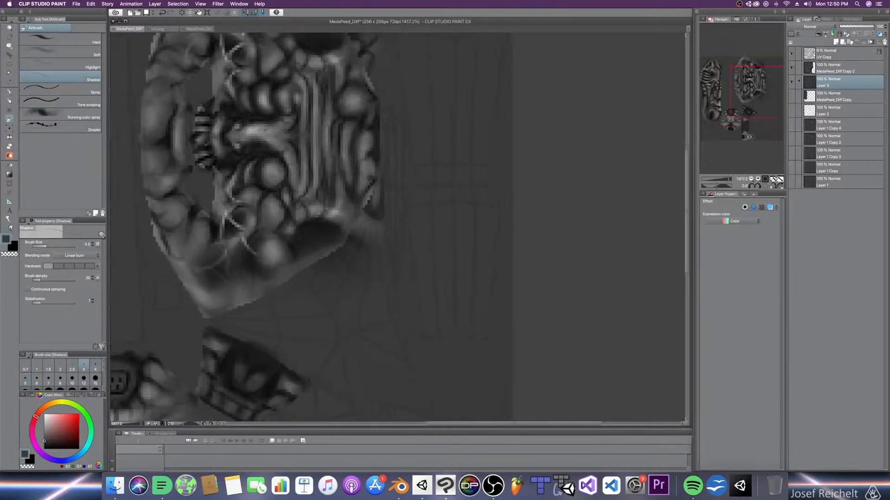
{"action": "left_click_drag", "start_coordinate": [471, 191], "coordinate": [460, 284]}
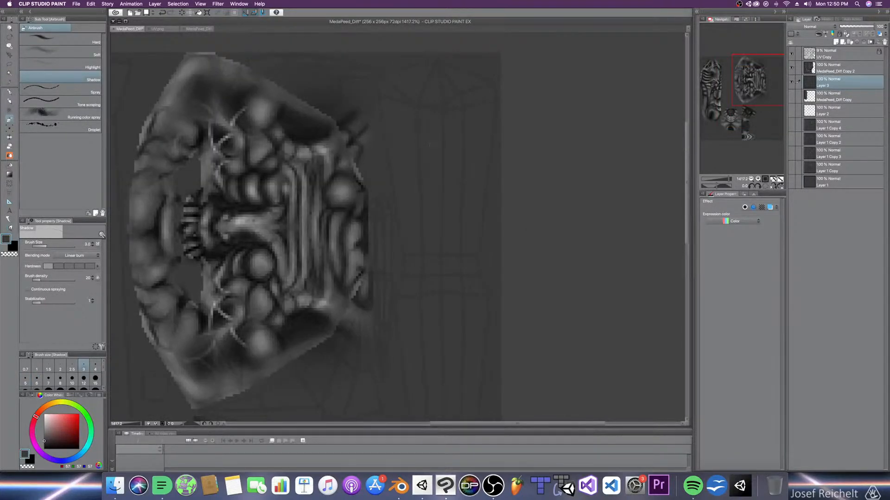
{"action": "key", "text": "bracketleft"}
Step: Add an empty raster layer above Layer 3 and set up the G-pen with black at size 12
{"action": "left_click", "coordinate": [837, 42]}
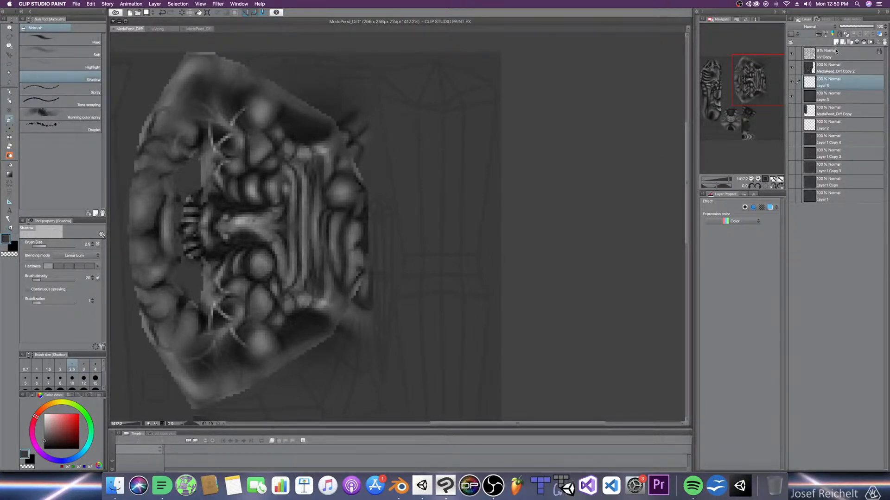
{"action": "left_click", "coordinate": [44, 448]}
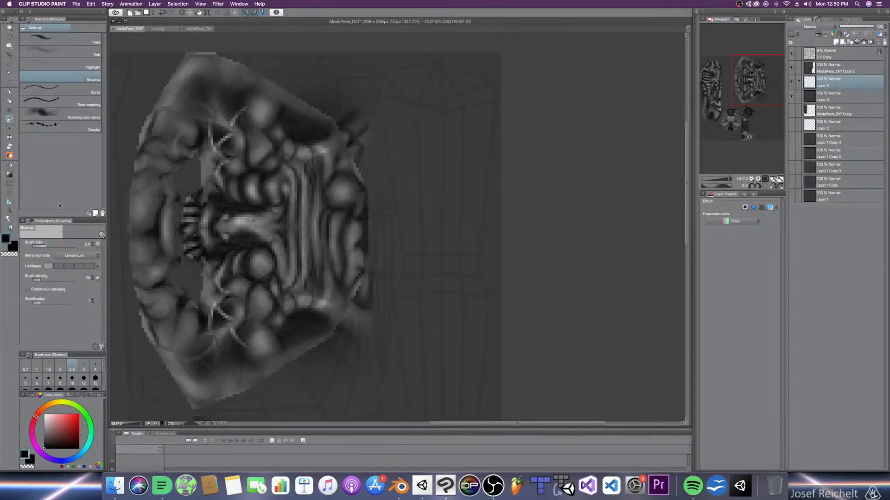
{"action": "left_click", "coordinate": [9, 92]}
{"action": "key", "text": "["}
{"action": "key", "text": "["}
{"action": "key", "text": "["}
{"action": "key", "text": "["}
{"action": "key", "text": "["}
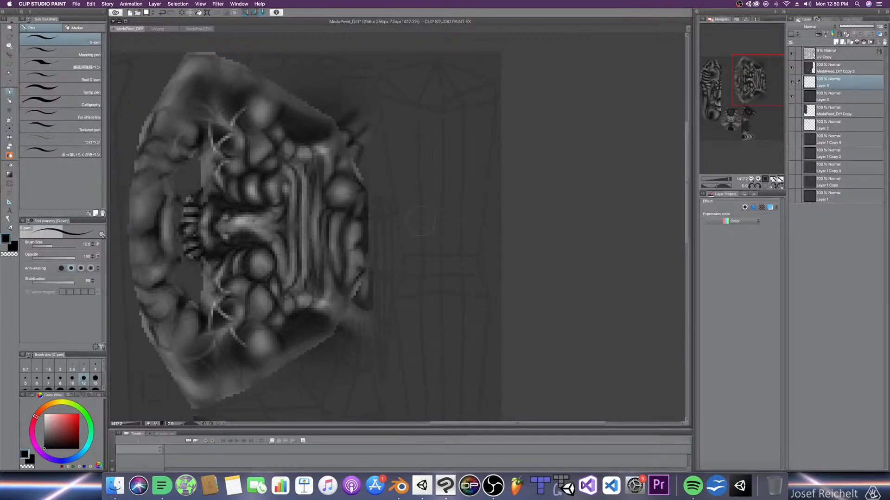
Step: Open MedaPeed_Diff.png from the Texture folder in Clip Studio Paint again
{"action": "left_click", "coordinate": [115, 486]}
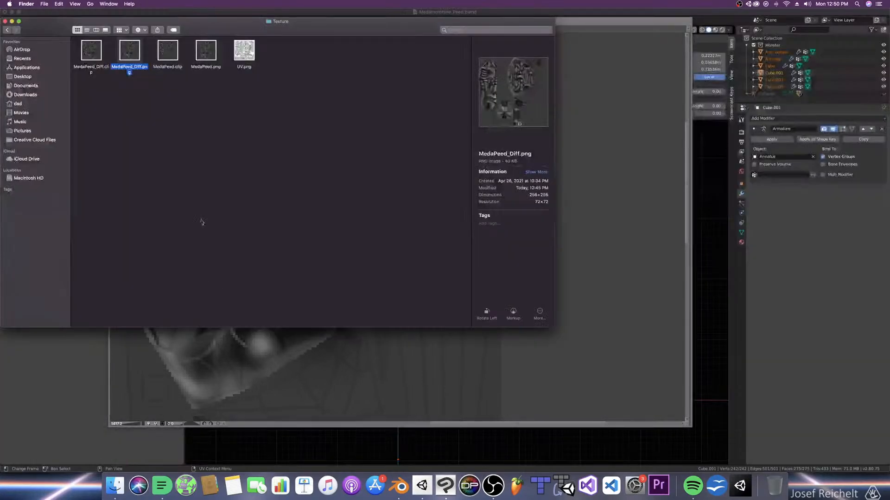
{"action": "right_click", "coordinate": [129, 53]}
{"action": "mouse_move", "coordinate": [199, 62]}
{"action": "left_click", "coordinate": [250, 74]}
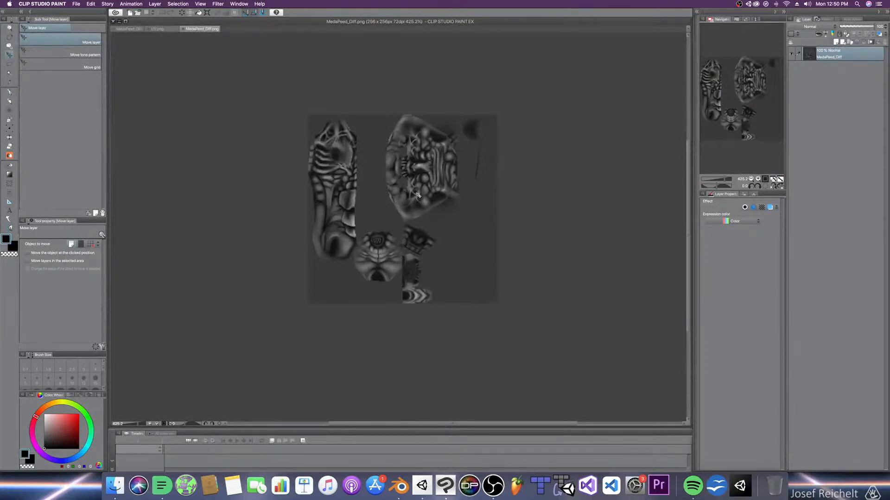
Step: Paste the MedaPeed_Diff.png texture into the MedaPeed_Diff document as a layer above MedaPeed_Diff Copy 2, and hide it
{"action": "left_click", "coordinate": [127, 29]}
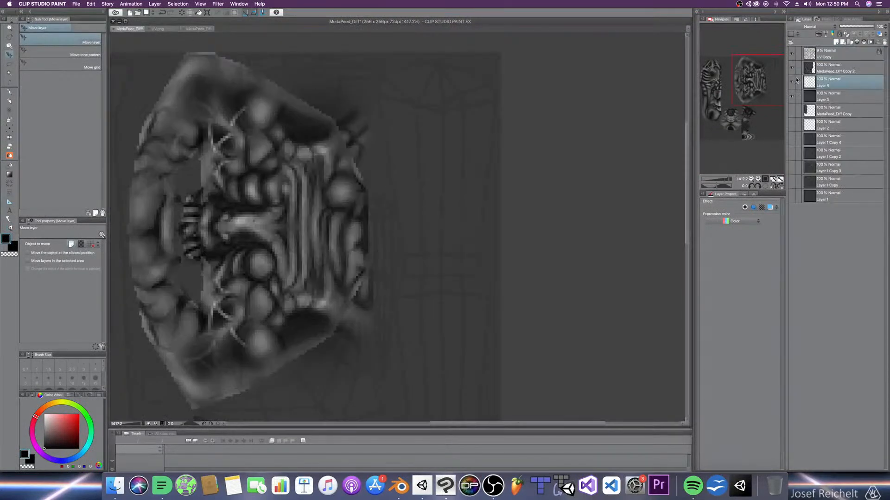
{"action": "left_click", "coordinate": [832, 73]}
{"action": "key", "text": "super+v"}
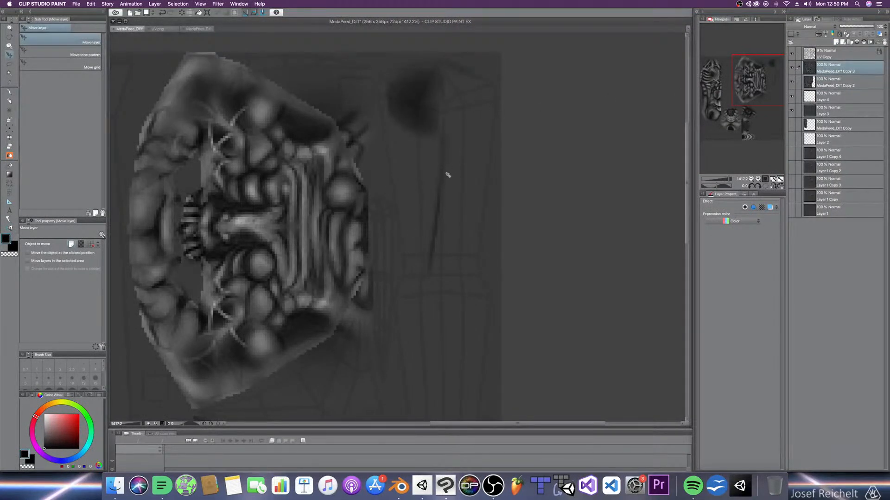
{"action": "left_click", "coordinate": [791, 68]}
Step: Paint a thin dark diagonal stroke over the blank UV pieces on Layer 3 with the Shadow airbrush in black at size 6
{"action": "left_click", "coordinate": [832, 111]}
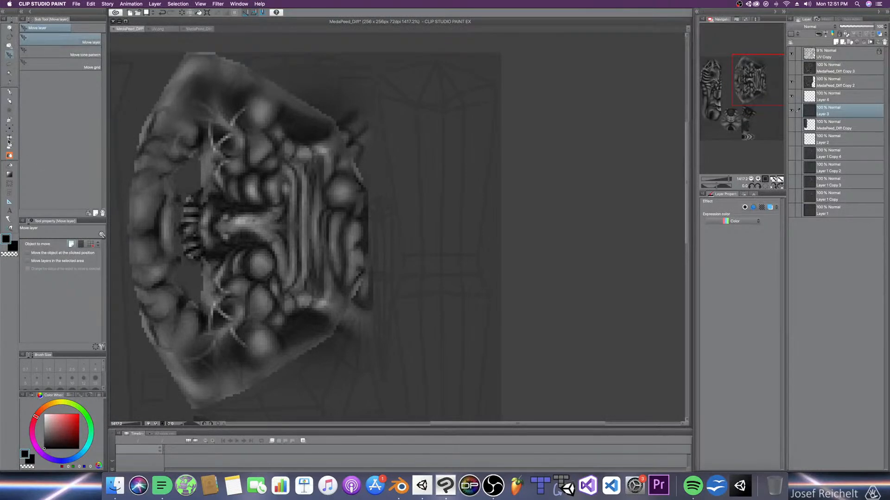
{"action": "left_click", "coordinate": [9, 120]}
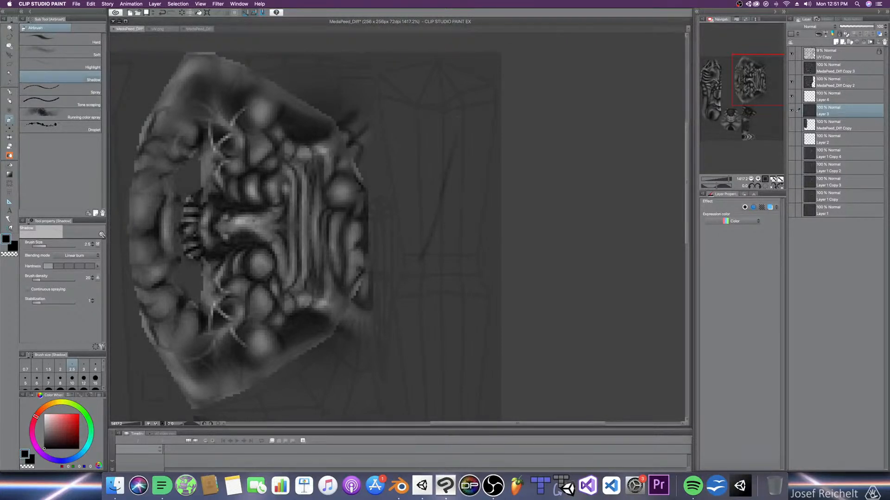
{"action": "left_click", "coordinate": [37, 378]}
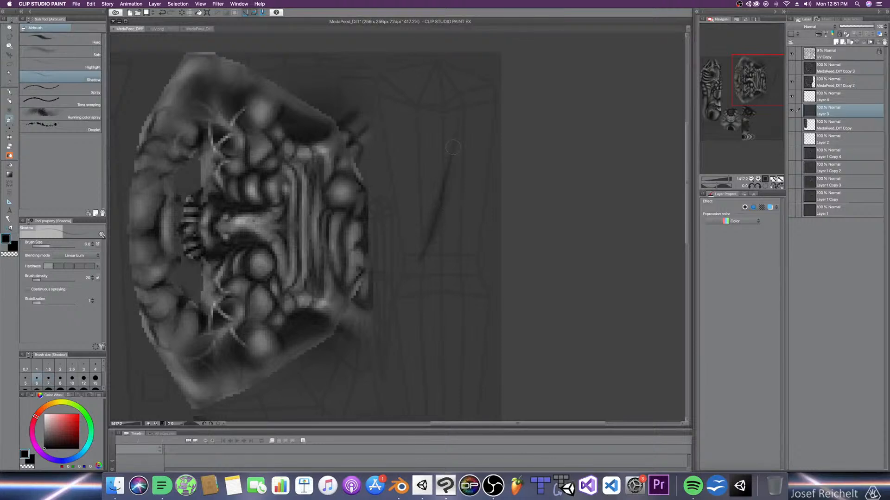
Step: Undo the dark diagonal stroke and try it again with the Shadow airbrush at size 2.5 and brush density 17
{"action": "left_click", "coordinate": [72, 369]}
{"action": "left_click", "coordinate": [92, 279]}
{"action": "key", "text": "super+z"}
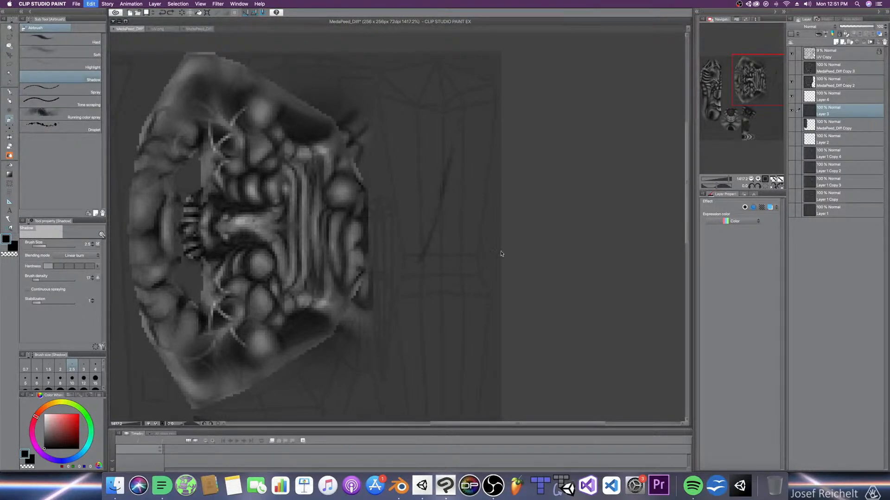
{"action": "key", "text": "super+z"}
{"action": "key", "text": "super+z"}
{"action": "left_click_drag", "start_coordinate": [424, 251], "coordinate": [419, 263]}
Step: Repaint the curved dark stroke down the blank leg piece on Layer 3 with the Hard airbrush at size 3
{"action": "left_click", "coordinate": [60, 40]}
{"action": "key", "text": "bracketleft"}
{"action": "key", "text": "bracketleft"}
{"action": "key", "text": "bracketleft"}
{"action": "key", "text": "bracketleft"}
{"action": "key", "text": "bracketleft"}
{"action": "key", "text": "bracketleft"}
{"action": "key", "text": "bracketleft"}
{"action": "key", "text": "bracketleft"}
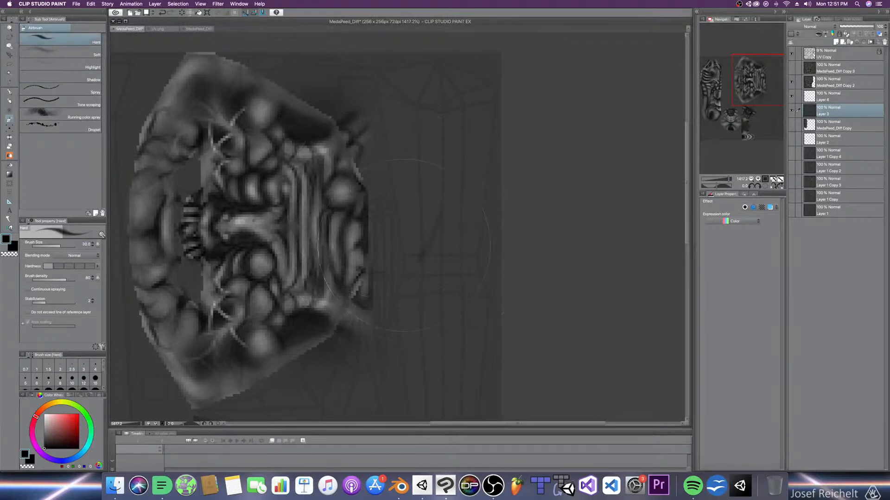
{"action": "key", "text": "bracketleft"}
{"action": "key", "text": "bracketleft"}
{"action": "key", "text": "bracketleft"}
{"action": "key", "text": "bracketleft"}
{"action": "key", "text": "bracketleft"}
{"action": "key", "text": "bracketleft"}
{"action": "key", "text": "bracketleft"}
{"action": "key", "text": "bracketleft"}
{"action": "key", "text": "bracketleft"}
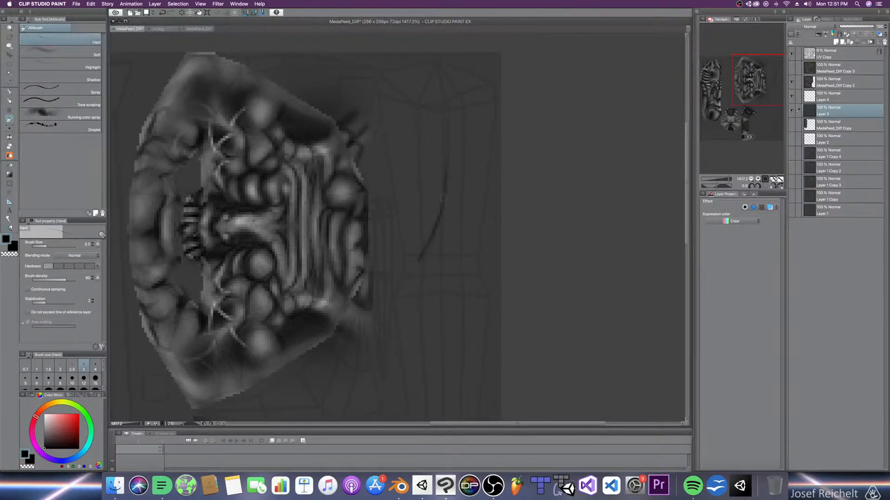
Step: Extend and soften the curved stroke up the leg piece with the Soft airbrush, starting at size 8 and reducing it to 4
{"action": "left_click", "coordinate": [77, 52]}
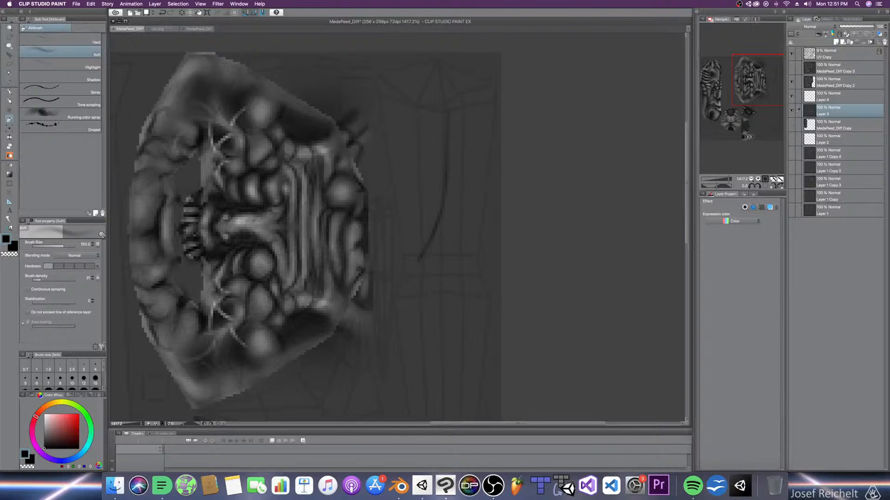
{"action": "left_click", "coordinate": [95, 378]}
{"action": "key", "text": "bracketleft"}
{"action": "key", "text": "bracketleft"}
{"action": "key", "text": "bracketleft"}
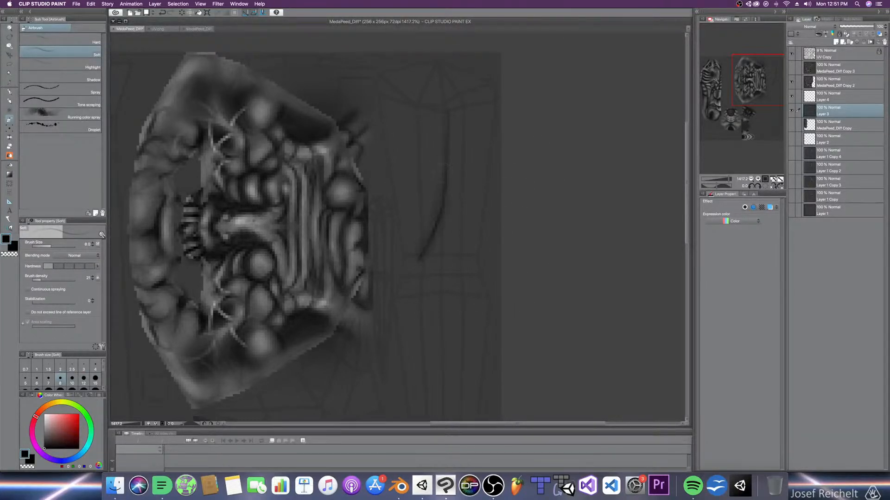
{"action": "key", "text": "bracketleft"}
{"action": "key", "text": "bracketleft"}
{"action": "key", "text": "bracketleft"}
{"action": "key", "text": "bracketleft"}
Step: Examine the skinny legs reference photo in the browser and the monster's leg in Blender, and return to Clip Studio Paint
{"action": "left_click", "coordinate": [160, 487]}
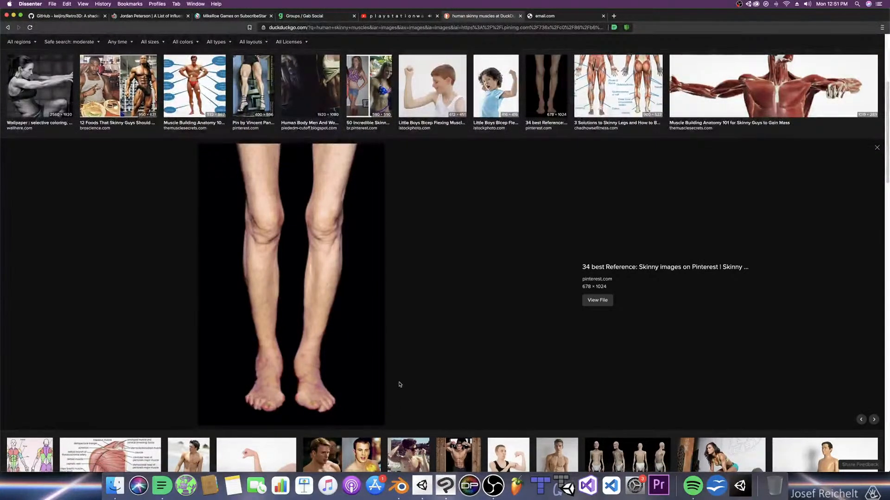
{"action": "scroll", "coordinate": [397, 384], "scroll_direction": "down", "scroll_amount": 3}
{"action": "scroll", "coordinate": [354, 260], "scroll_direction": "up", "scroll_amount": 3}
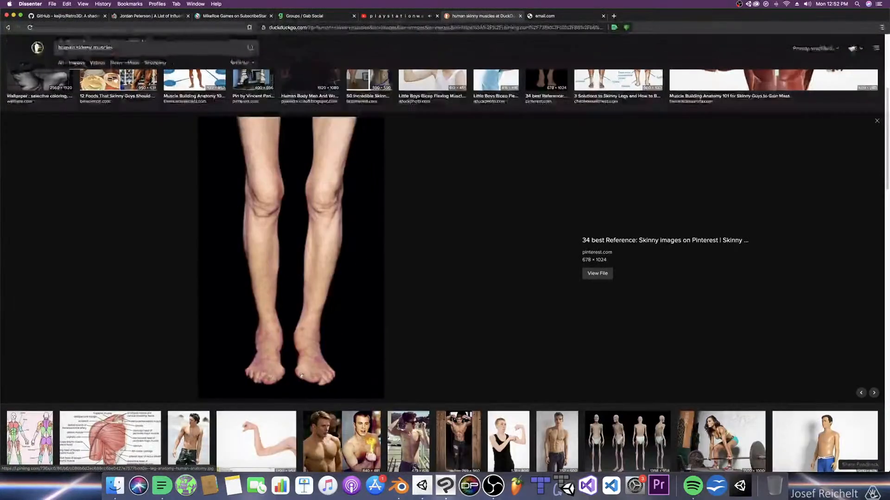
{"action": "left_click", "coordinate": [398, 486]}
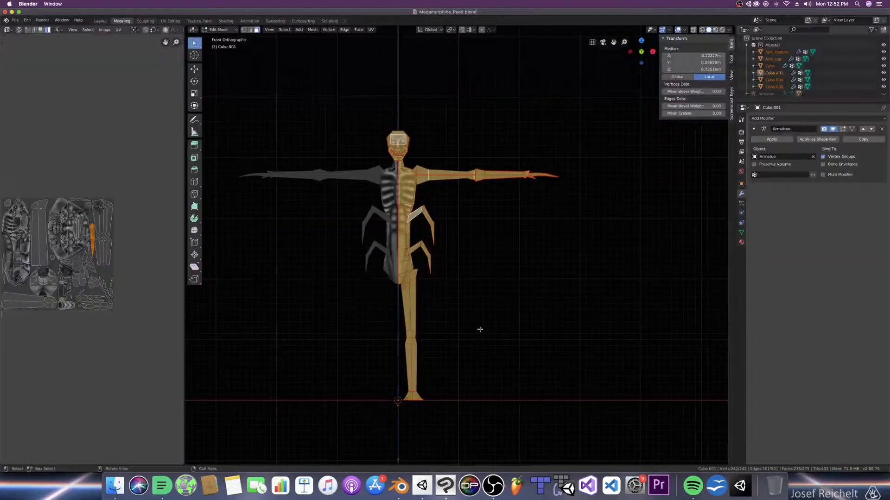
{"action": "left_click", "coordinate": [446, 486]}
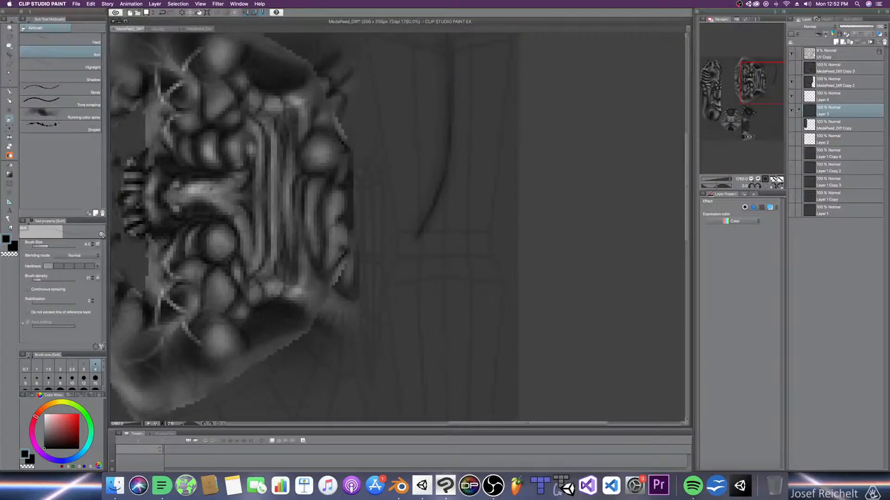
Step: Paint a soft U-shaped knee outline below the curved stroke with the Soft airbrush, varying the size between 3 and 7
{"action": "key", "text": "bracketright"}
{"action": "key", "text": "bracketright"}
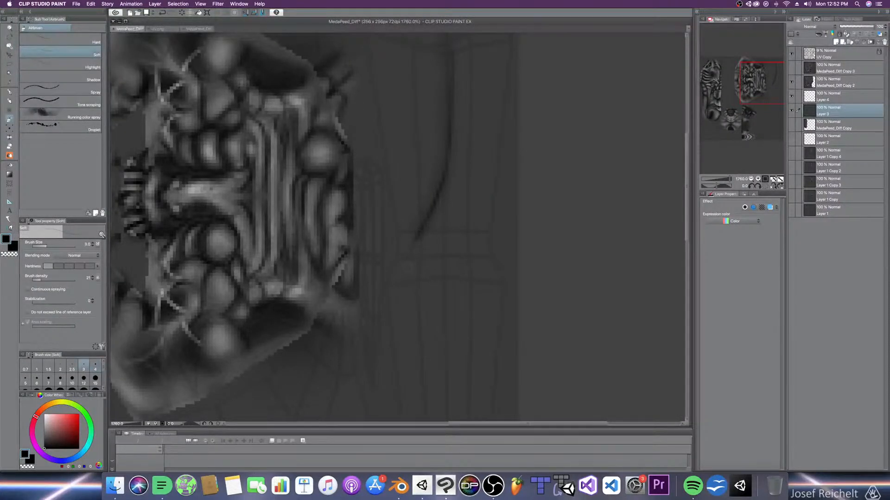
{"action": "key", "text": "bracketleft"}
{"action": "key", "text": "bracketleft"}
{"action": "key", "text": "bracketright"}
{"action": "key", "text": "bracketright"}
{"action": "key", "text": "bracketright"}
{"action": "key", "text": "bracketright"}
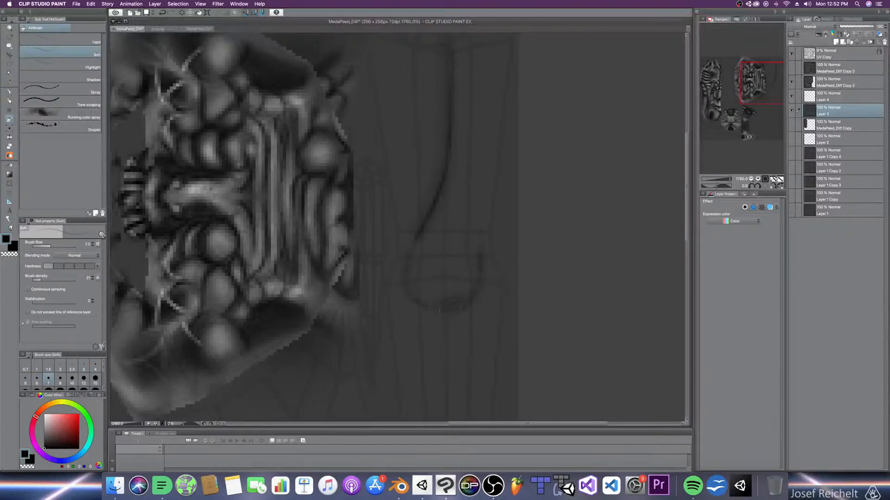
{"action": "key", "text": "bracketright"}
{"action": "key", "text": "bracketright"}
{"action": "key", "text": "bracketleft"}
{"action": "key", "text": "bracketleft"}
{"action": "key", "text": "bracketleft"}
{"action": "key", "text": "bracketleft"}
Step: Paint a short horizontal line beneath the knee outline with the Hard airbrush at size 5, and hide the UV Copy layer
{"action": "left_click", "coordinate": [91, 40]}
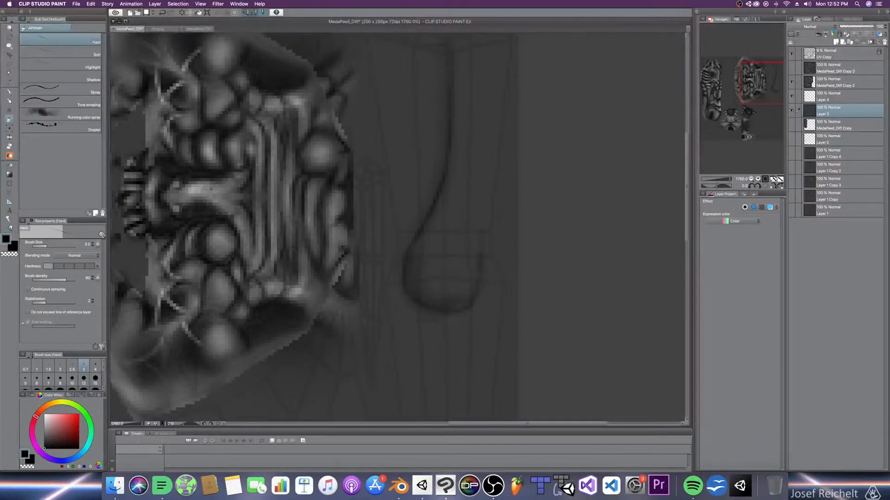
{"action": "left_click", "coordinate": [25, 379]}
{"action": "left_click_drag", "start_coordinate": [472, 323], "coordinate": [484, 319]}
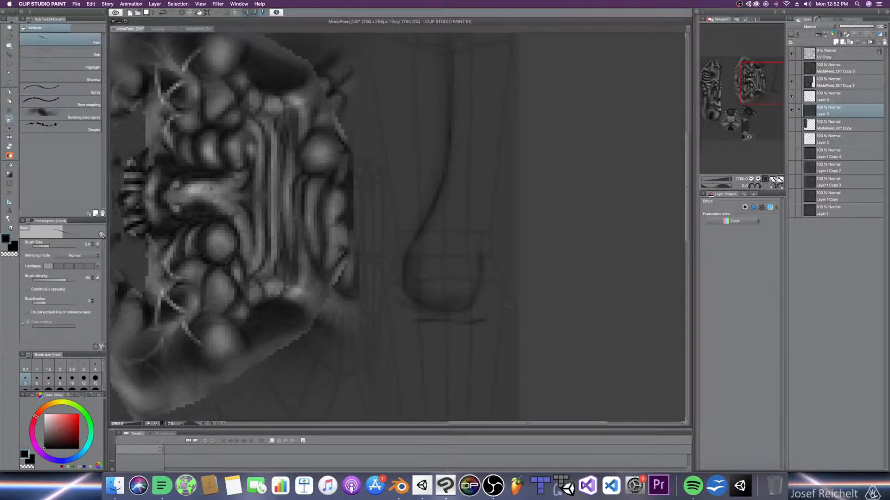
{"action": "scroll", "coordinate": [446, 331], "scroll_direction": "down", "scroll_amount": 2}
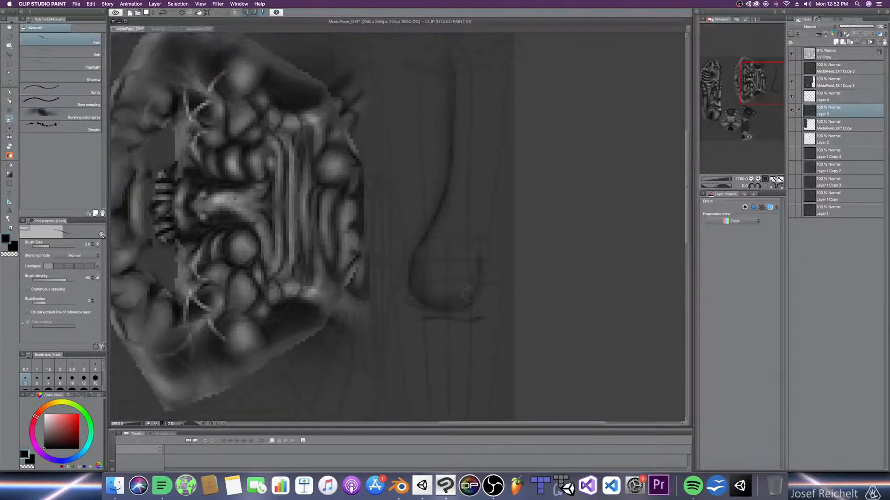
{"action": "left_click_drag", "start_coordinate": [454, 329], "coordinate": [462, 229]}
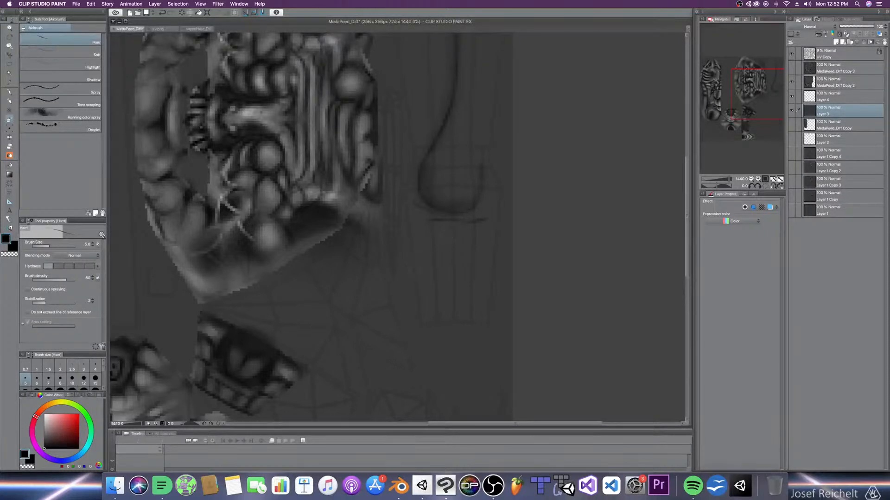
{"action": "scroll", "coordinate": [420, 264], "scroll_direction": "down", "scroll_amount": 4}
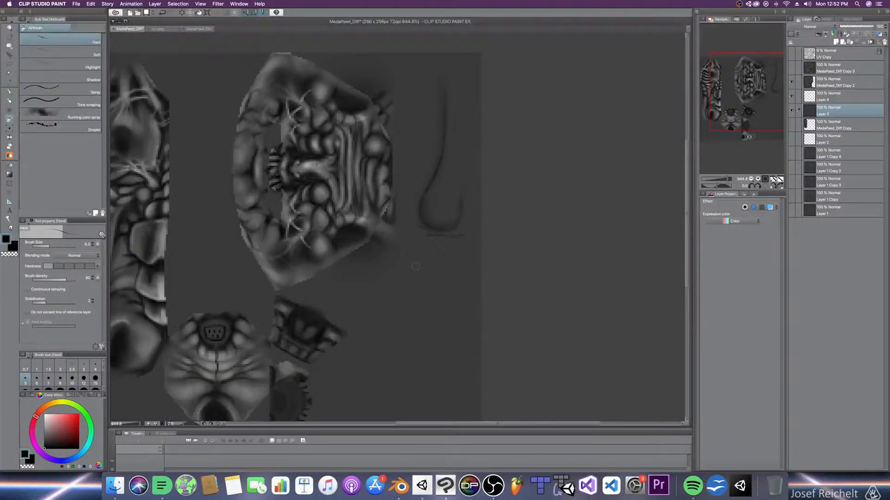
{"action": "scroll", "coordinate": [416, 266], "scroll_direction": "down", "scroll_amount": 2}
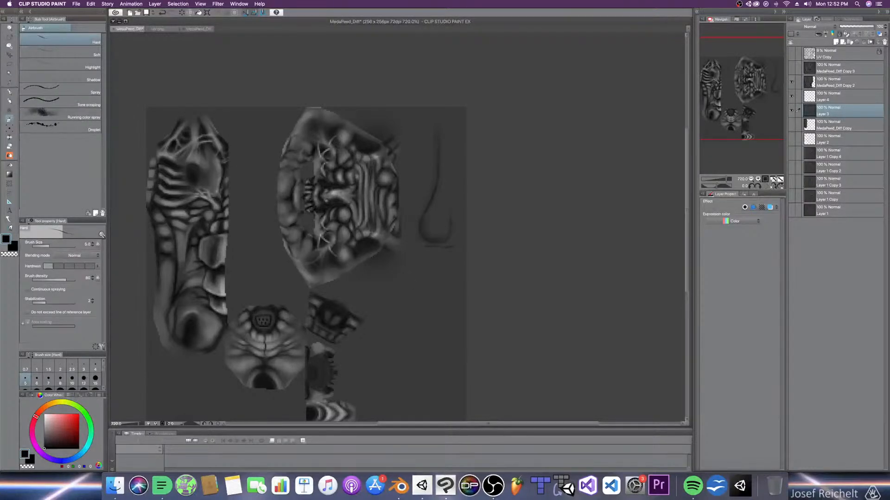
{"action": "scroll", "coordinate": [403, 284], "scroll_direction": "down", "scroll_amount": 1}
{"action": "scroll", "coordinate": [402, 285], "scroll_direction": "up", "scroll_amount": 4}
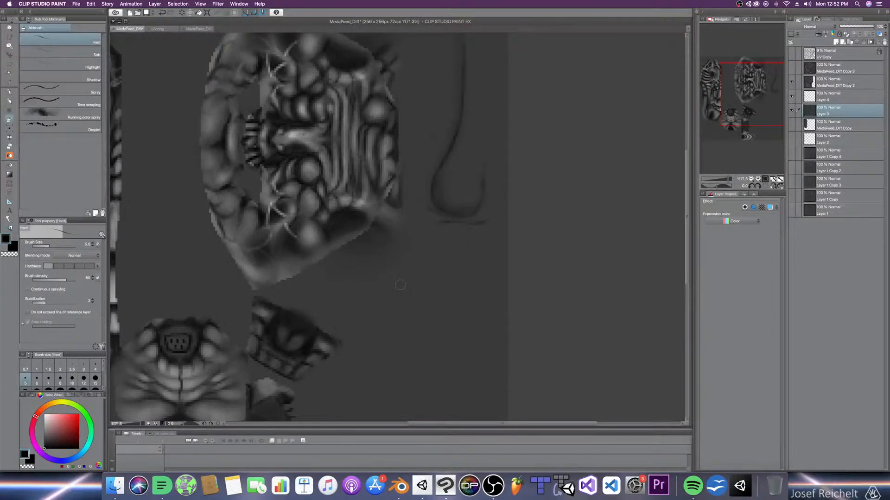
Step: Try to save the document as a PNG over MedaPeed_Diff.png in the Texture folder
{"action": "key", "text": "super+shift+s"}
{"action": "left_click", "coordinate": [438, 227]}
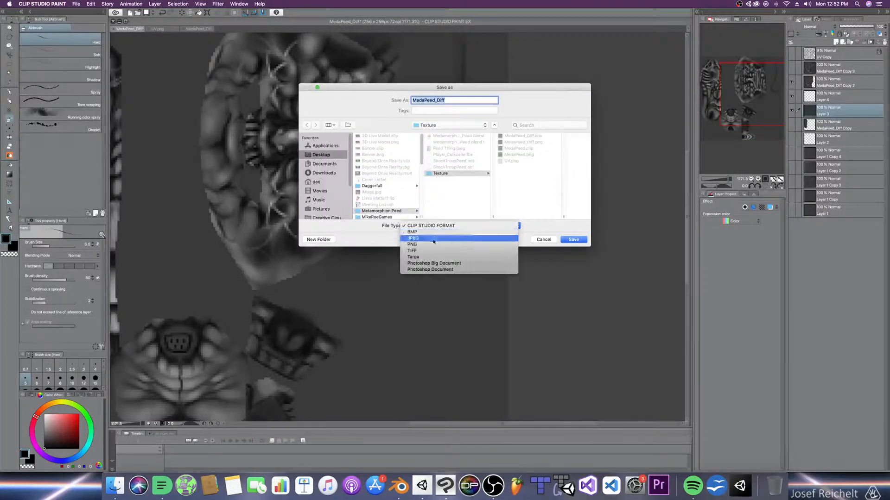
{"action": "left_click", "coordinate": [430, 245]}
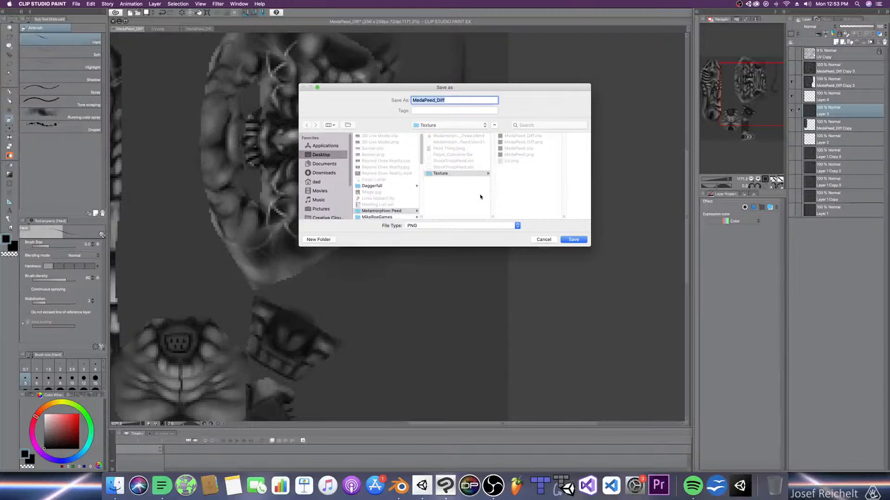
{"action": "key", "text": "Right"}
{"action": "left_click", "coordinate": [583, 240]}
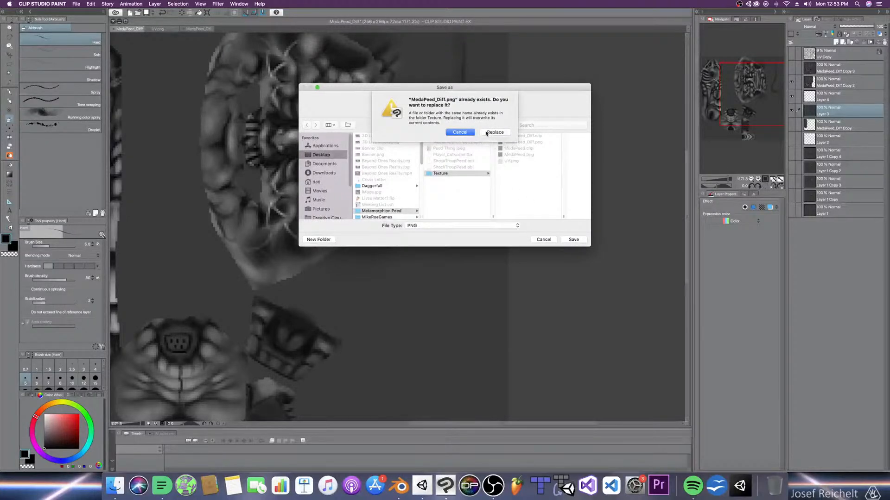
{"action": "left_click", "coordinate": [495, 120]}
{"action": "left_click", "coordinate": [493, 181]}
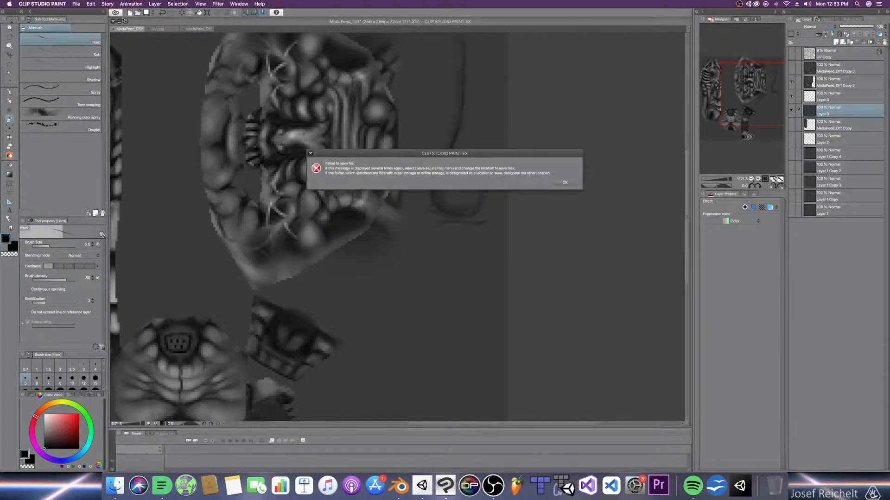
{"action": "left_click", "coordinate": [564, 183]}
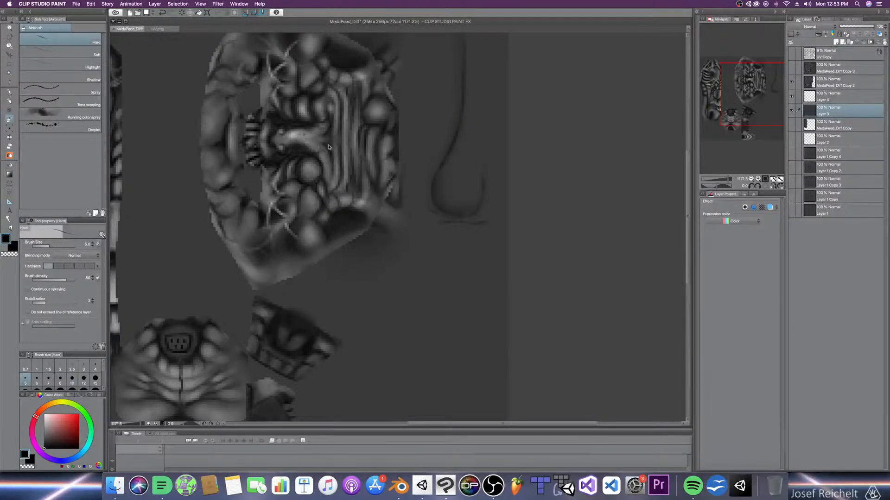
Step: Close the separately opened MedaPeed_Diff image and save the painted document as PNG, replacing MedaPeed_Diff.png in the Texture folder
{"action": "key", "text": "super+shift+s"}
{"action": "left_click", "coordinate": [428, 225]}
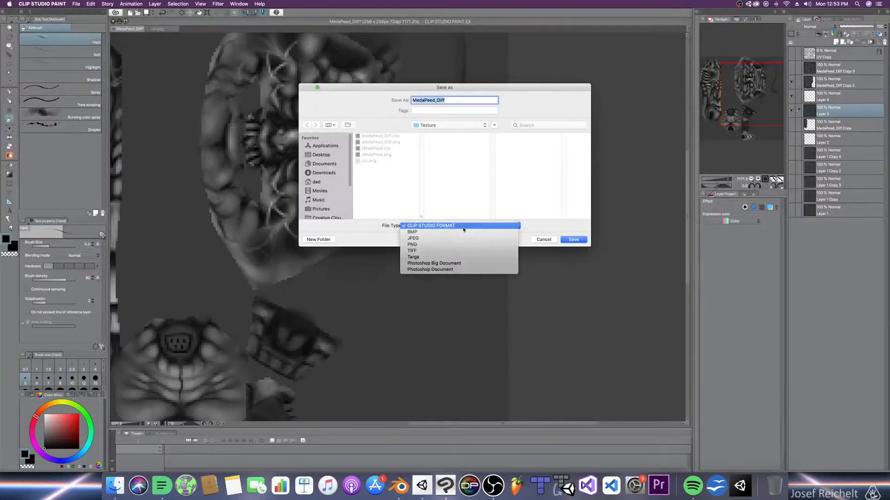
{"action": "left_click", "coordinate": [427, 244]}
{"action": "key", "text": "Return"}
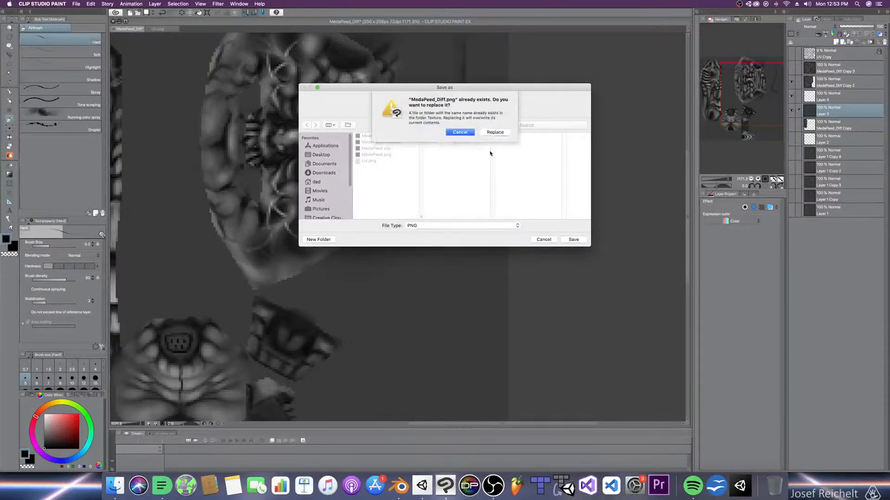
{"action": "left_click", "coordinate": [495, 123]}
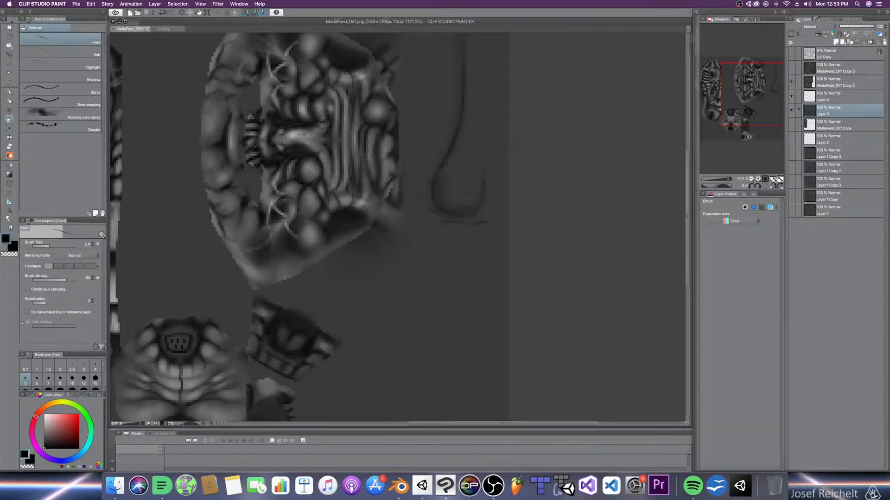
Step: Switch to Blender, change the UV editor area in the Modeling workspace to the Shader Editor, and hide its sidebar
{"action": "left_click", "coordinate": [399, 486]}
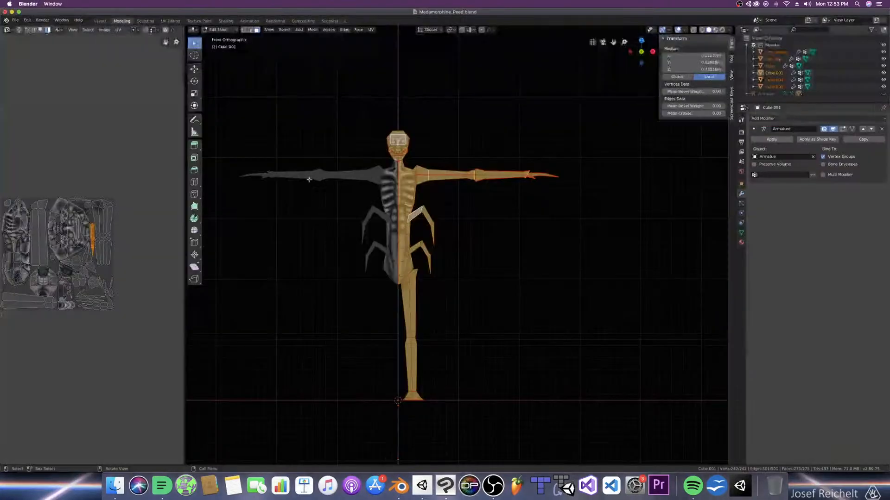
{"action": "left_click", "coordinate": [99, 21]}
{"action": "left_click", "coordinate": [121, 21]}
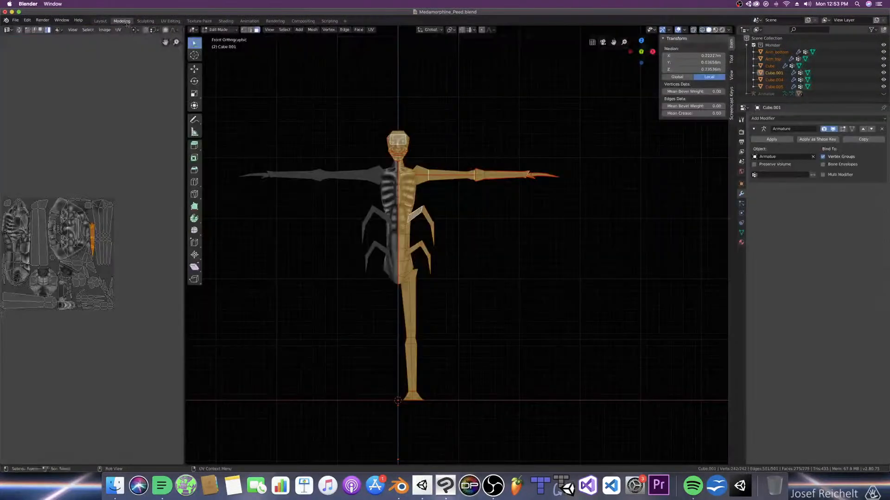
{"action": "left_click", "coordinate": [8, 29]}
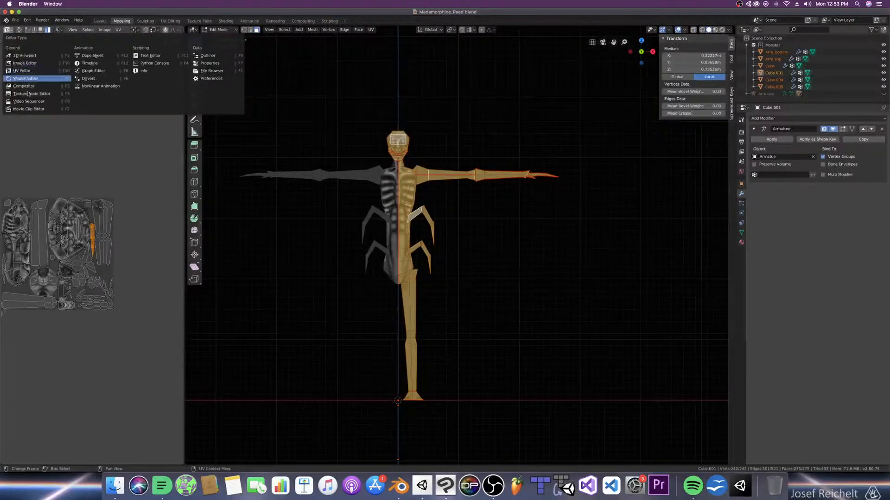
{"action": "left_click", "coordinate": [25, 78]}
{"action": "scroll", "coordinate": [73, 254], "scroll_direction": "down", "scroll_amount": 1}
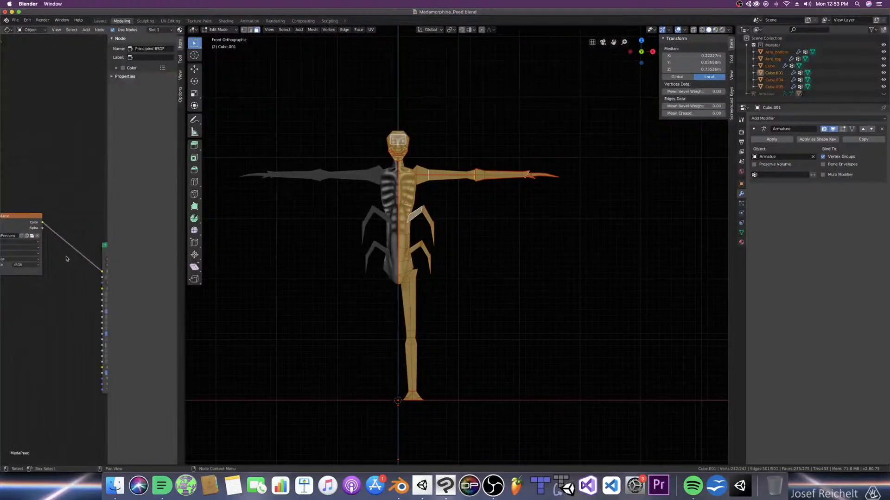
{"action": "key", "text": "n"}
Step: Load the saved diffuse texture into the material's MedaPeed.png image texture node
{"action": "left_click", "coordinate": [69, 235]}
{"action": "left_click", "coordinate": [115, 70]}
{"action": "double_click", "coordinate": [115, 70]}
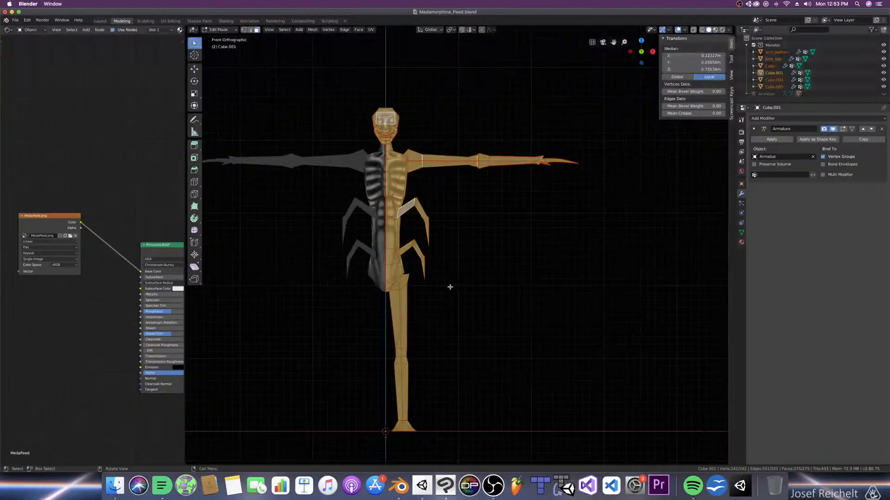
Step: Leave Edit Mode, examine the painted marks on the monster's leg from several sides, and return to Clip Studio Paint
{"action": "middle_click_drag", "start_coordinate": [449, 351], "coordinate": [636, 72]}
{"action": "left_click", "coordinate": [640, 56]}
{"action": "middle_click_drag", "start_coordinate": [491, 292], "coordinate": [514, 178], "text": "shift"}
{"action": "scroll", "coordinate": [493, 252], "scroll_direction": "up", "scroll_amount": 3}
{"action": "mouse_move", "coordinate": [493, 252]}
{"action": "middle_mouse_down"}
{"action": "mouse_move", "coordinate": [460, 252]}
{"action": "mouse_move", "coordinate": [487, 251]}
{"action": "middle_mouse_up"}
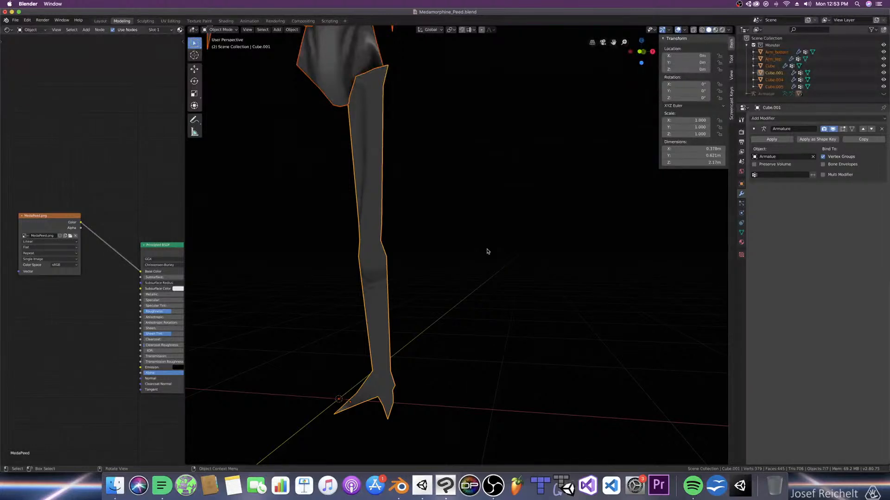
{"action": "middle_click_drag", "start_coordinate": [458, 252], "coordinate": [422, 247]}
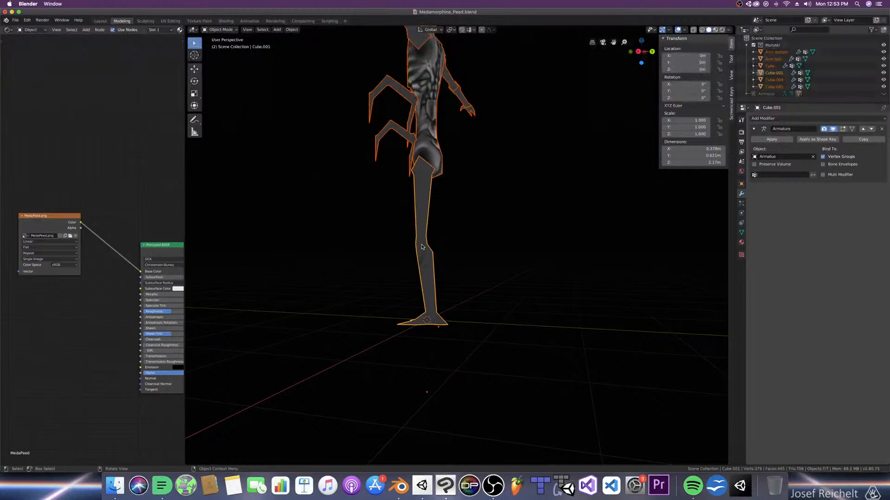
{"action": "left_click", "coordinate": [445, 485]}
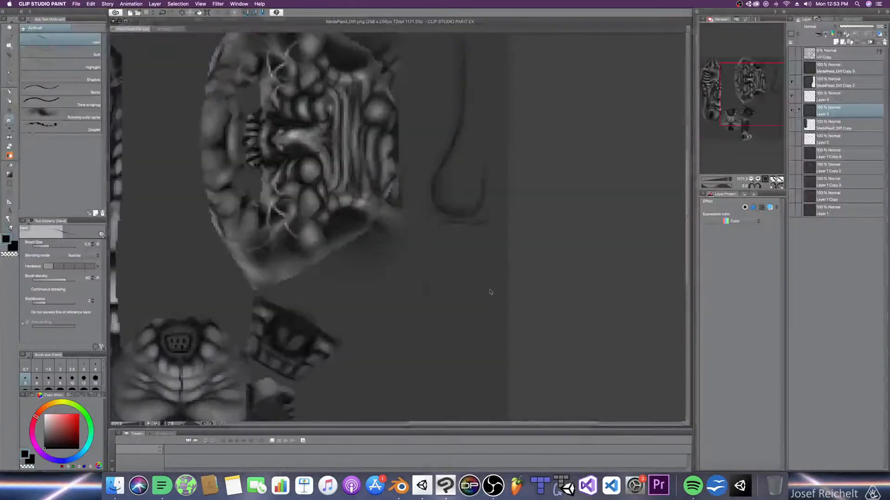
{"action": "scroll", "coordinate": [473, 279], "scroll_direction": "up", "scroll_amount": 2}
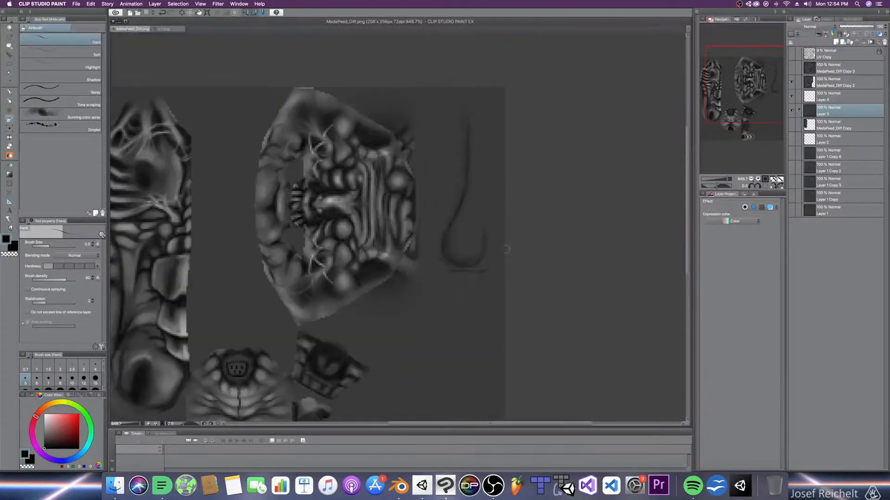
Step: Use the Move layer tool to nudge Layer 3 slightly so the leg marks shift against the UV guide
{"action": "scroll", "coordinate": [498, 249], "scroll_direction": "up", "scroll_amount": 3}
{"action": "left_click", "coordinate": [430, 190]}
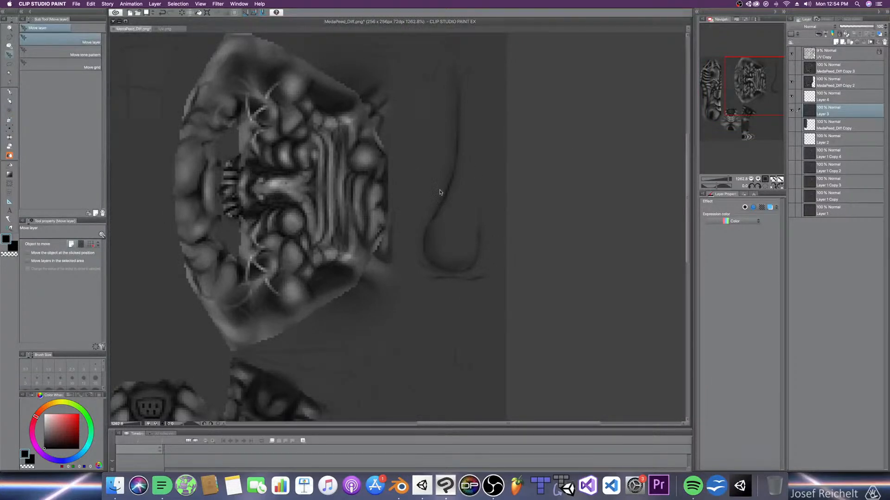
{"action": "left_click_drag", "start_coordinate": [462, 200], "coordinate": [460, 192]}
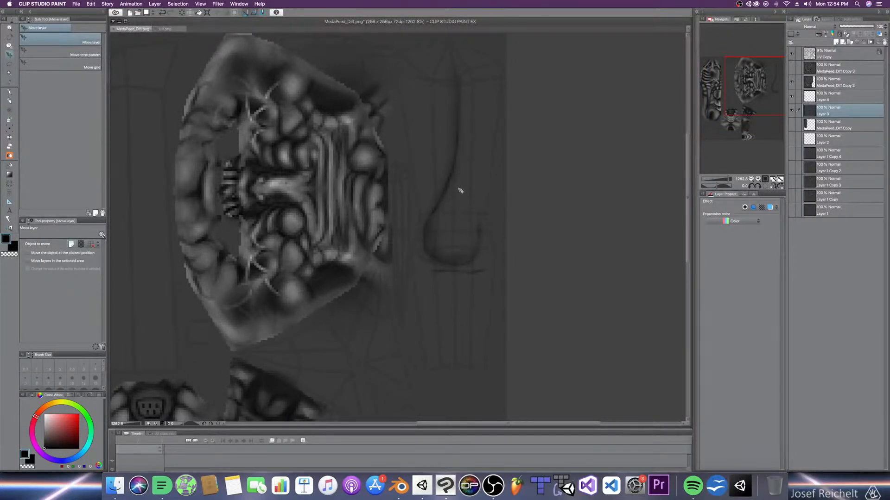
{"action": "scroll", "coordinate": [477, 156], "scroll_direction": "down", "scroll_amount": 5}
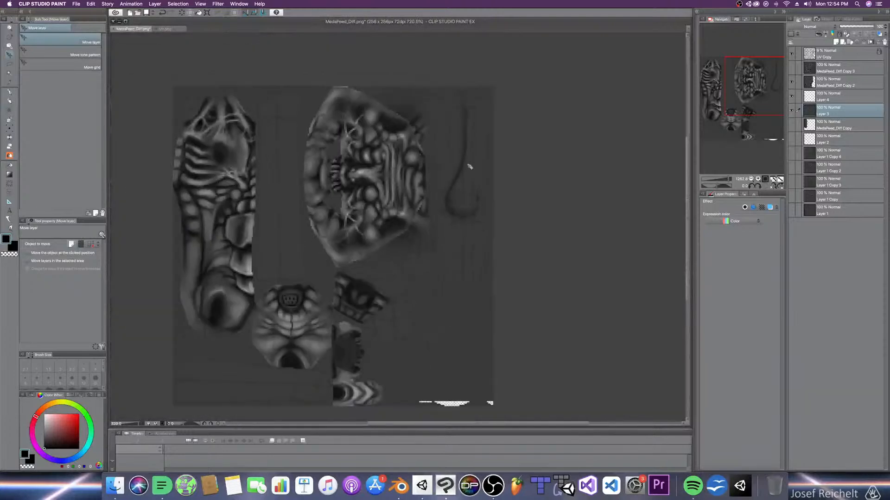
Step: Scale Layer 3 down proportionally to 87 percent so the leg marks better fit the leg's UV piece
{"action": "key", "text": "super+t"}
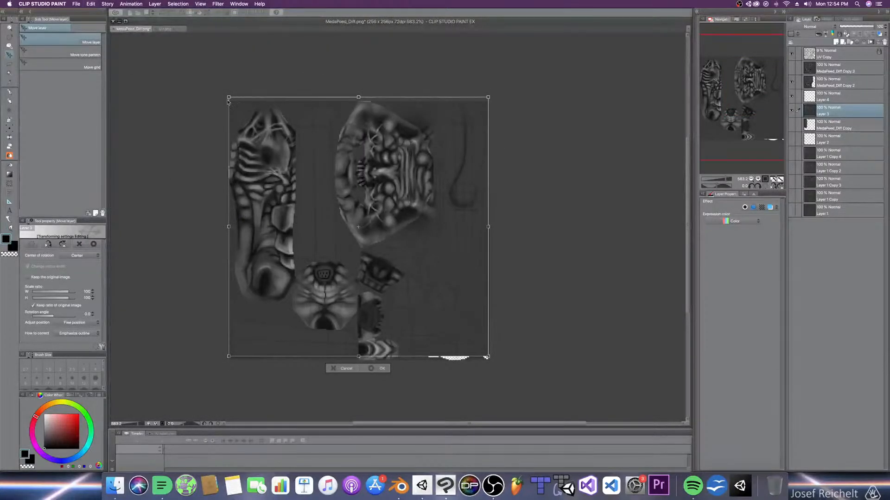
{"action": "left_click_drag", "start_coordinate": [227, 97], "coordinate": [271, 108]}
{"action": "scroll", "coordinate": [530, 262], "scroll_direction": "up", "scroll_amount": 2}
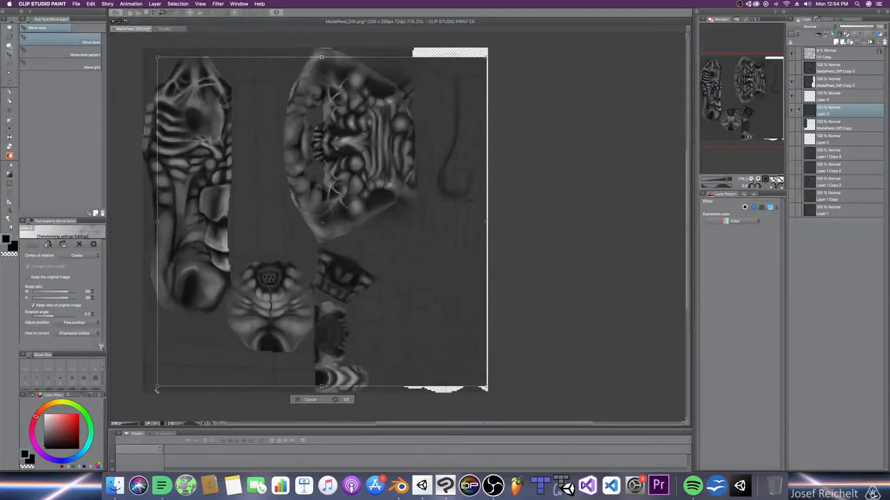
{"action": "left_click_drag", "start_coordinate": [157, 386], "coordinate": [175, 370]}
{"action": "scroll", "coordinate": [448, 201], "scroll_direction": "up", "scroll_amount": 3}
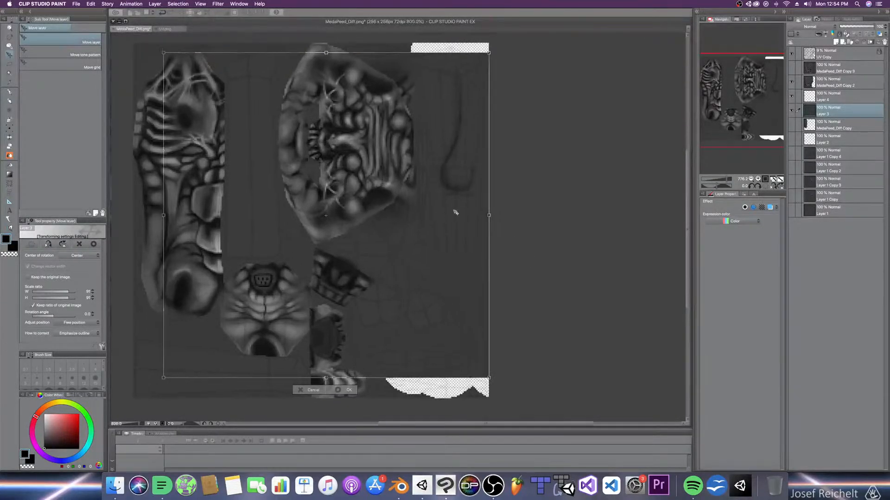
{"action": "scroll", "coordinate": [298, 264], "scroll_direction": "down", "scroll_amount": 3}
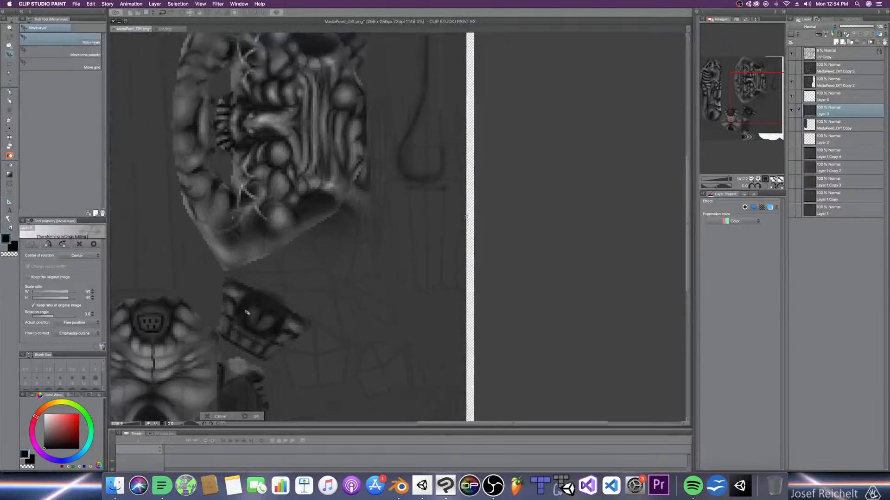
{"action": "scroll", "coordinate": [216, 370], "scroll_direction": "down", "scroll_amount": 2}
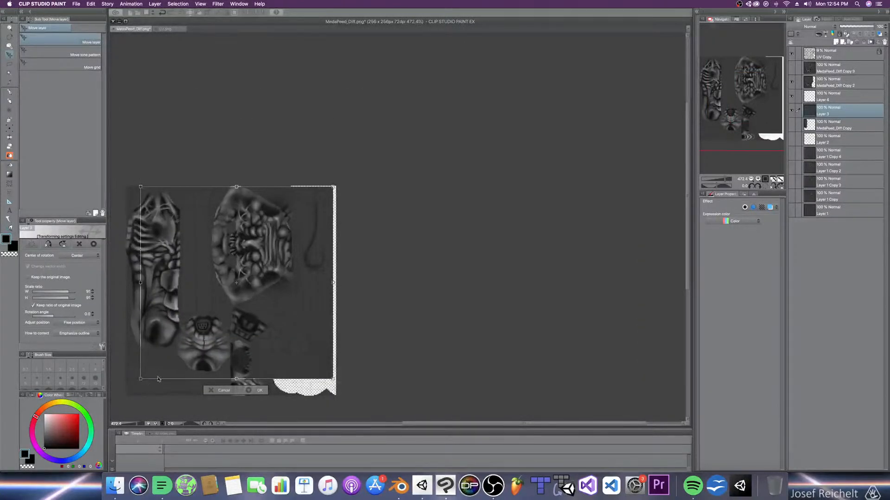
{"action": "left_click_drag", "start_coordinate": [141, 378], "coordinate": [128, 391]}
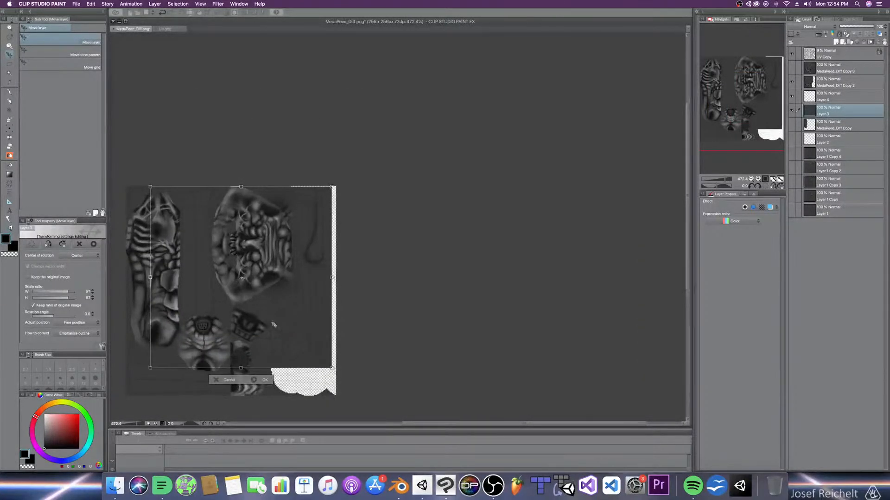
{"action": "scroll", "coordinate": [288, 317], "scroll_direction": "up", "scroll_amount": 1}
{"action": "scroll", "coordinate": [297, 315], "scroll_direction": "up", "scroll_amount": 3}
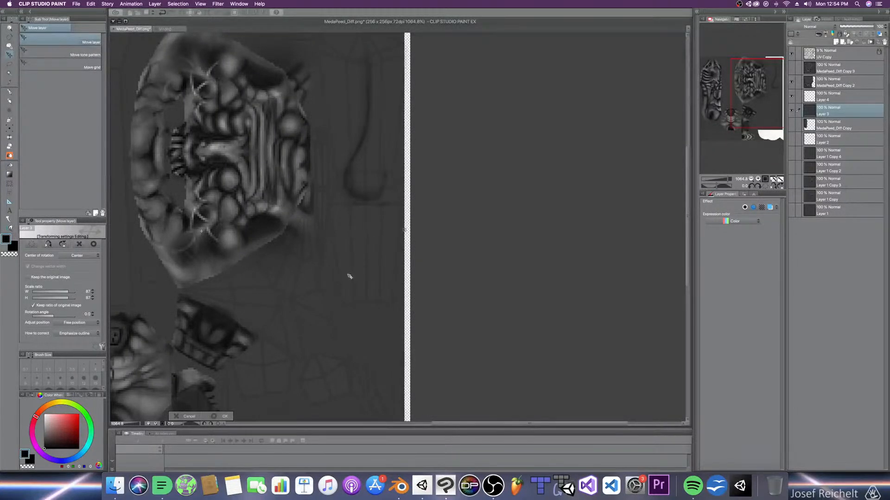
{"action": "scroll", "coordinate": [350, 277], "scroll_direction": "down", "scroll_amount": 2}
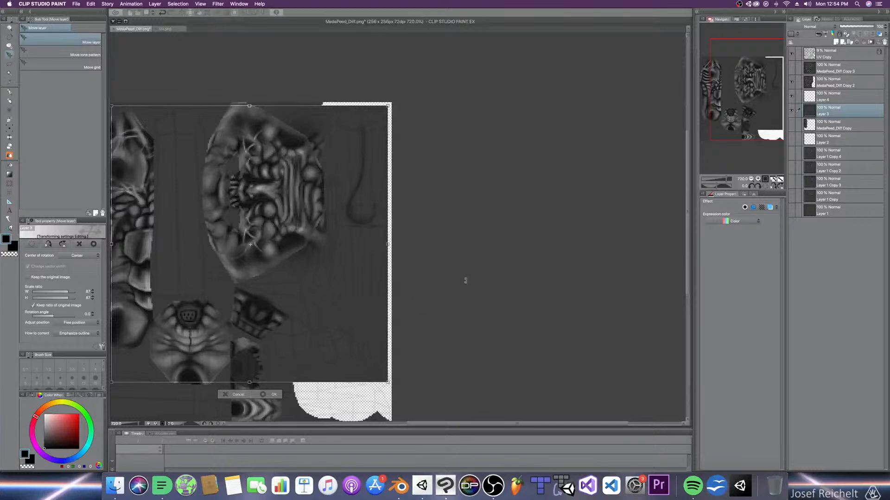
{"action": "key", "text": "Return"}
Step: Save the document as PNG under the name MedaPeed_Diff in the Texture folder, replacing the existing file
{"action": "scroll", "coordinate": [406, 279], "scroll_direction": "down", "scroll_amount": 1}
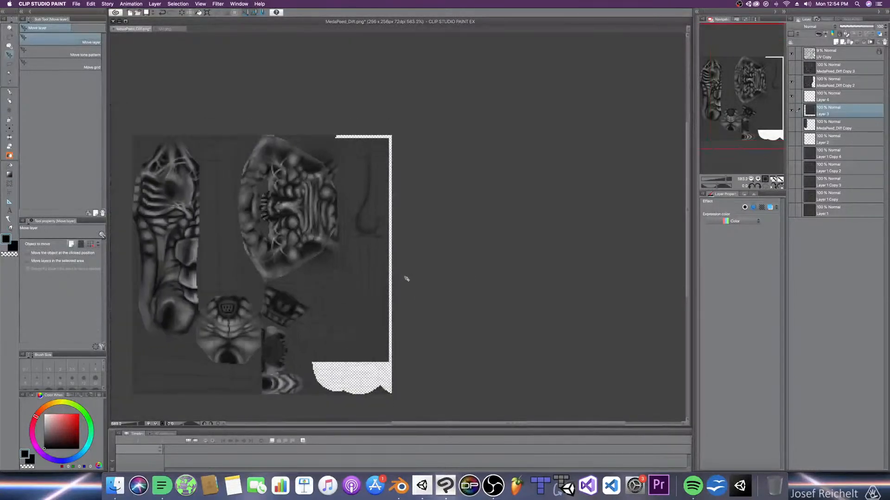
{"action": "key", "text": "super+shift+s"}
{"action": "left_click", "coordinate": [415, 225]}
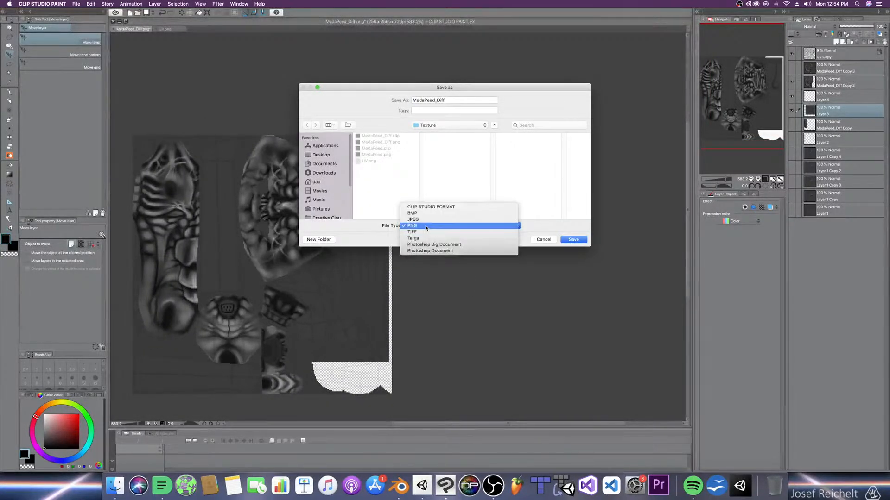
{"action": "left_click", "coordinate": [573, 239]}
{"action": "left_click", "coordinate": [495, 116]}
{"action": "left_click", "coordinate": [503, 181]}
Step: Switch to Blender and load the updated diffuse PNG into the MedaPeed.png image texture node
{"action": "left_click", "coordinate": [400, 485]}
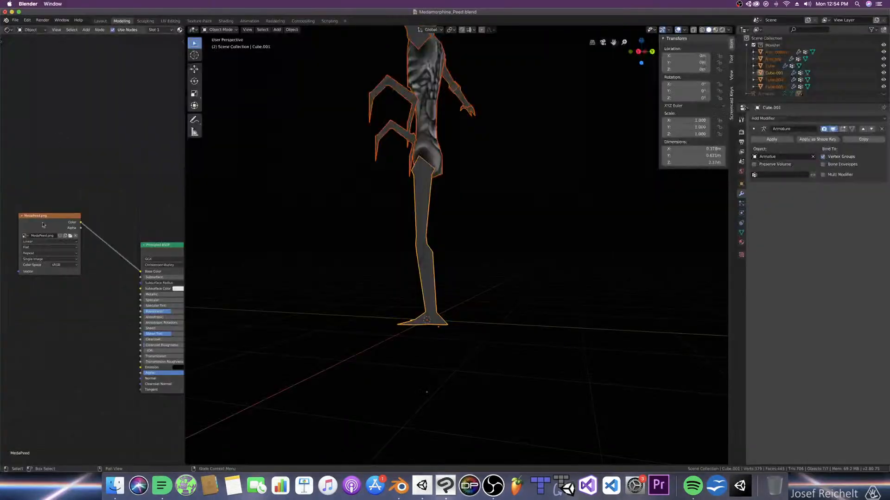
{"action": "left_click", "coordinate": [70, 236]}
{"action": "double_click", "coordinate": [111, 63]}
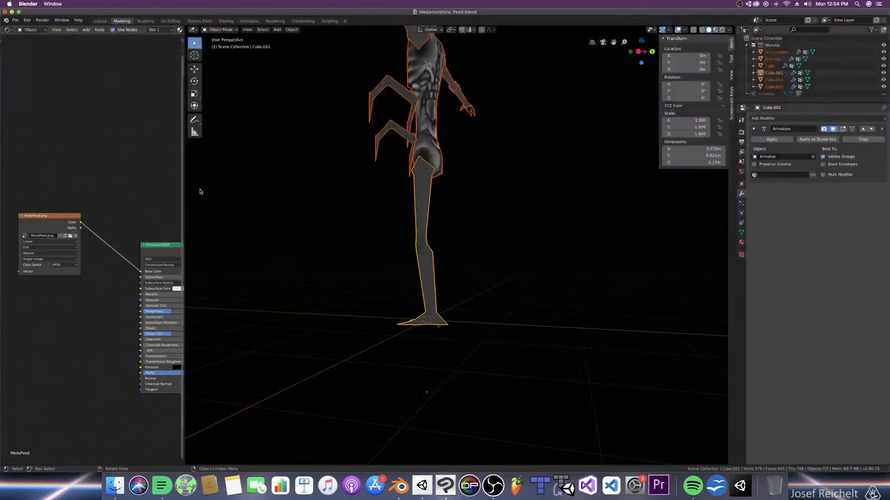
Step: Examine the placement of the knee and thigh marks on the monster's leg, and return to Clip Studio Paint
{"action": "scroll", "coordinate": [350, 210], "scroll_direction": "up", "scroll_amount": 10}
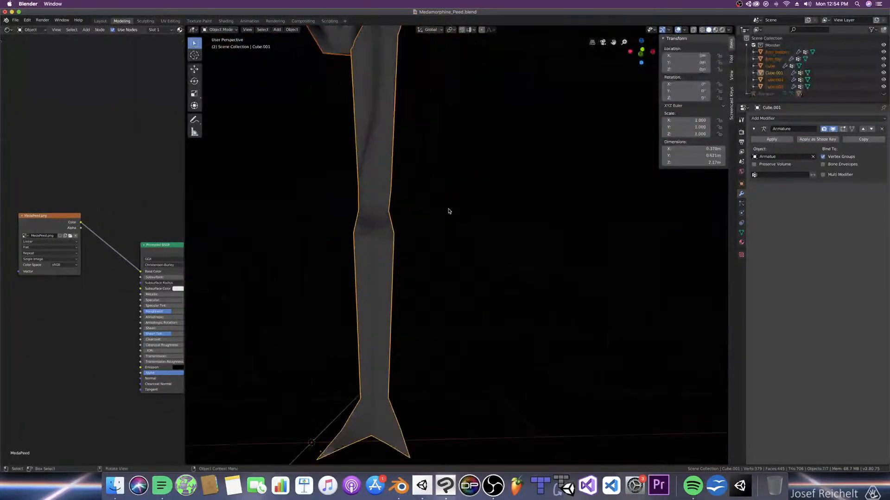
{"action": "middle_click_drag", "start_coordinate": [462, 216], "coordinate": [431, 221]}
{"action": "scroll", "coordinate": [459, 218], "scroll_direction": "down", "scroll_amount": 4}
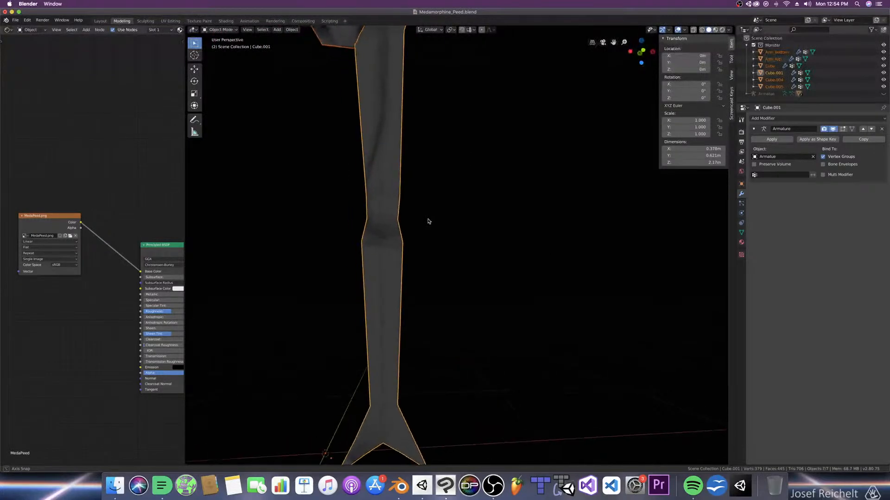
{"action": "scroll", "coordinate": [431, 220], "scroll_direction": "down", "scroll_amount": 2}
{"action": "left_click", "coordinate": [445, 486]}
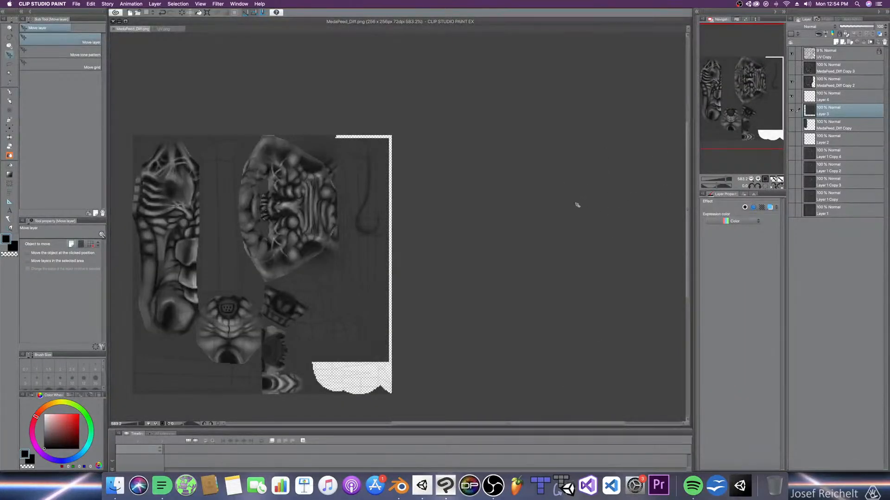
Step: Switch to the G-pen, enlarge its brush to 60, and try a stroke over the transparent gap at Layer 3's lower edge
{"action": "key", "text": "p"}
{"action": "key", "text": "bracketright"}
{"action": "key", "text": "bracketright"}
{"action": "key", "text": "bracketright"}
{"action": "key", "text": "bracketright"}
{"action": "key", "text": "bracketright"}
{"action": "key", "text": "bracketright"}
{"action": "key", "text": "bracketright"}
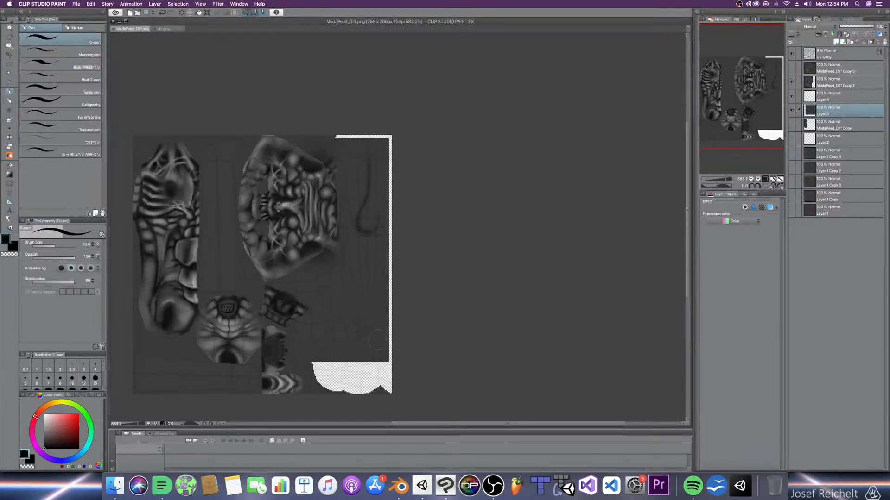
{"action": "key", "text": "bracketright"}
{"action": "mouse_move", "coordinate": [352, 357]}
{"action": "left_mouse_down"}
{"action": "mouse_move", "coordinate": [360, 369]}
{"action": "mouse_move", "coordinate": [324, 354]}
{"action": "left_mouse_up"}
{"action": "key", "text": "super+z"}
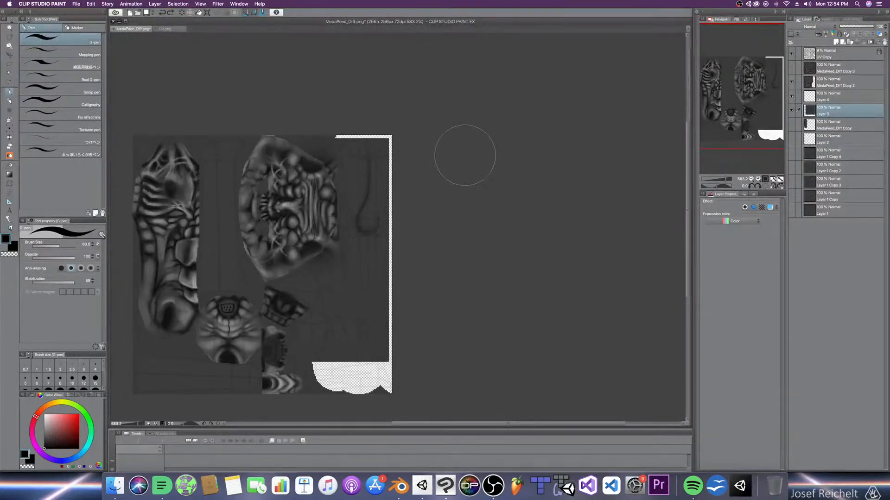
Step: Sample the dark grey background and paint over Layer 3's transparent bottom and right-edge gaps, reducing the G-pen size to 30
{"action": "scroll", "coordinate": [465, 155], "scroll_direction": "up", "scroll_amount": 1}
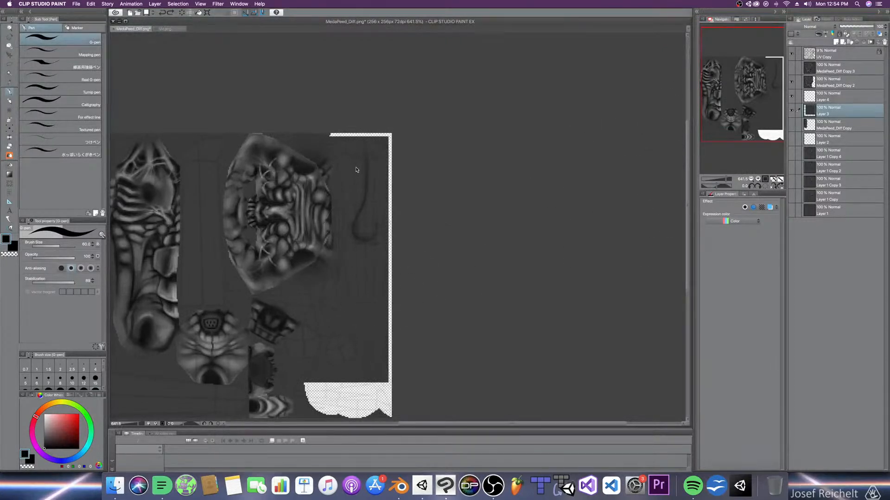
{"action": "left_click", "coordinate": [230, 150], "text": "alt"}
{"action": "mouse_move", "coordinate": [391, 400]}
{"action": "left_mouse_down"}
{"action": "mouse_move", "coordinate": [304, 384]}
{"action": "mouse_move", "coordinate": [413, 389]}
{"action": "mouse_move", "coordinate": [438, 292]}
{"action": "left_mouse_up"}
{"action": "key", "text": "bracketleft"}
{"action": "key", "text": "bracketleft"}
{"action": "key", "text": "bracketleft"}
{"action": "mouse_move", "coordinate": [401, 337]}
{"action": "left_mouse_down"}
{"action": "mouse_move", "coordinate": [398, 141]}
{"action": "mouse_move", "coordinate": [324, 129]}
{"action": "mouse_move", "coordinate": [359, 134]}
{"action": "left_mouse_up"}
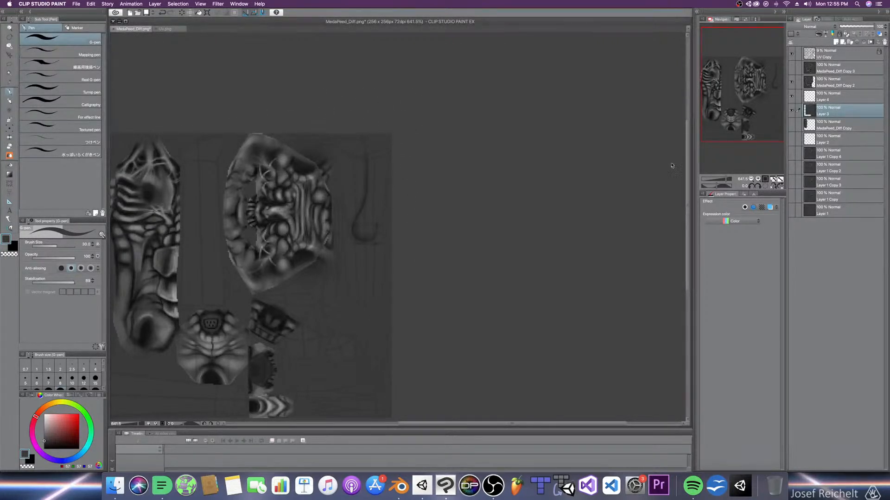
Step: Choose the Shadow airbrush and make Layer 3 the active layer for shading the leg
{"action": "scroll", "coordinate": [403, 183], "scroll_direction": "up", "scroll_amount": 4}
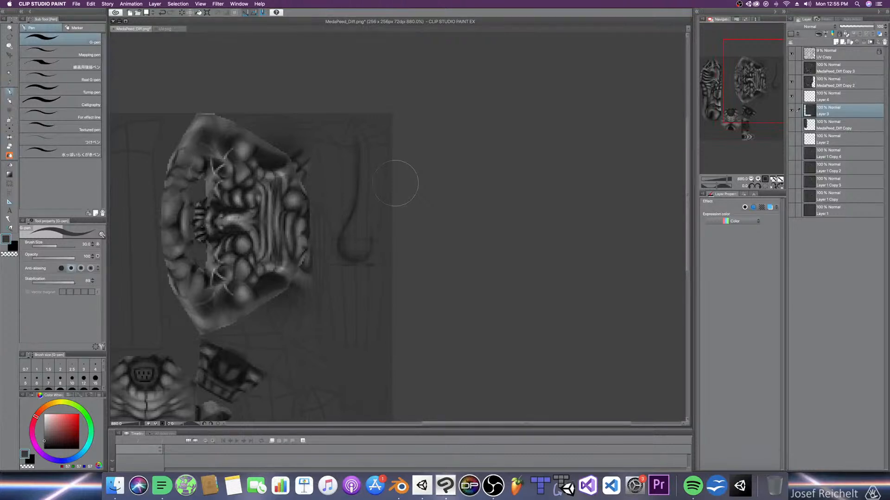
{"action": "scroll", "coordinate": [385, 181], "scroll_direction": "up", "scroll_amount": 1}
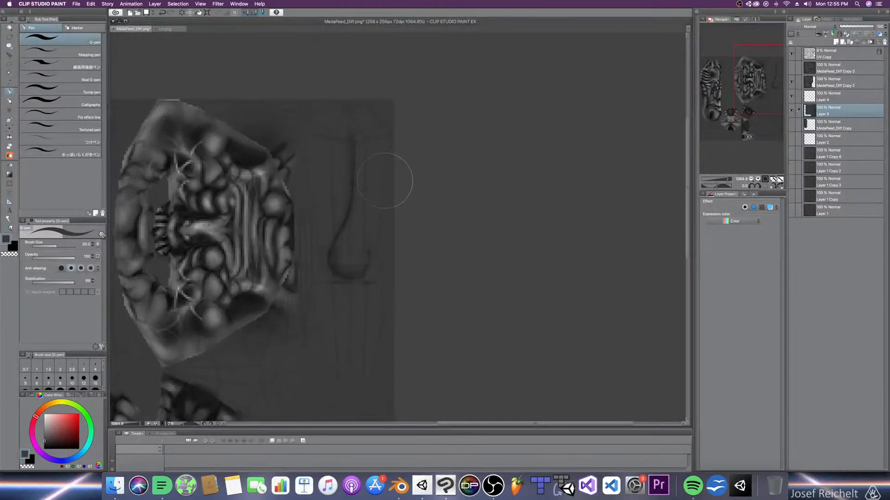
{"action": "middle_click_drag", "start_coordinate": [356, 308], "coordinate": [457, 227]}
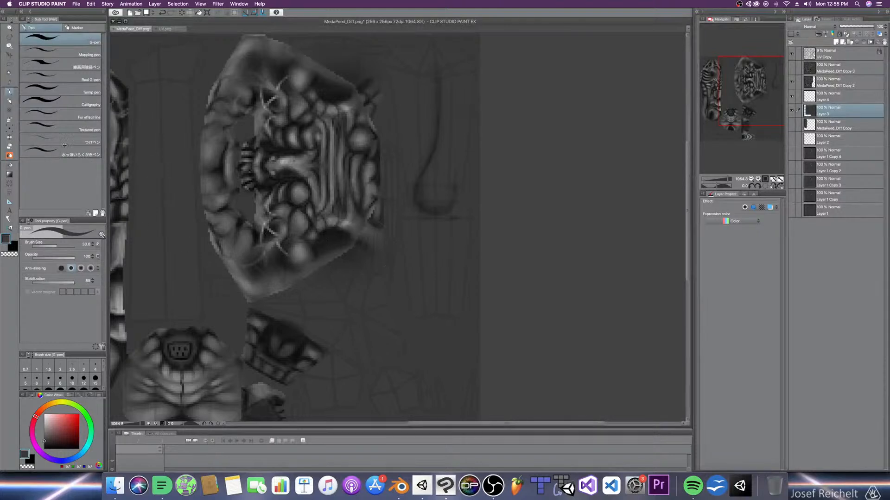
{"action": "left_click", "coordinate": [10, 119]}
{"action": "left_click", "coordinate": [86, 80]}
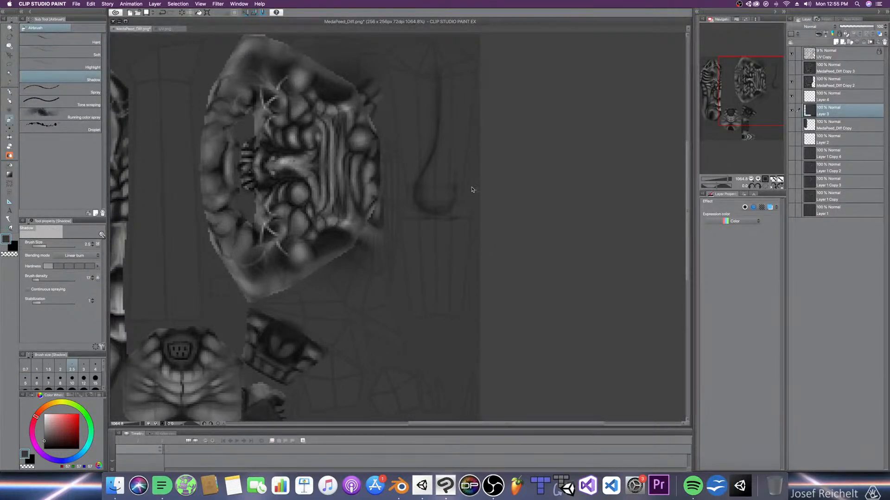
{"action": "scroll", "coordinate": [469, 181], "scroll_direction": "up", "scroll_amount": 2}
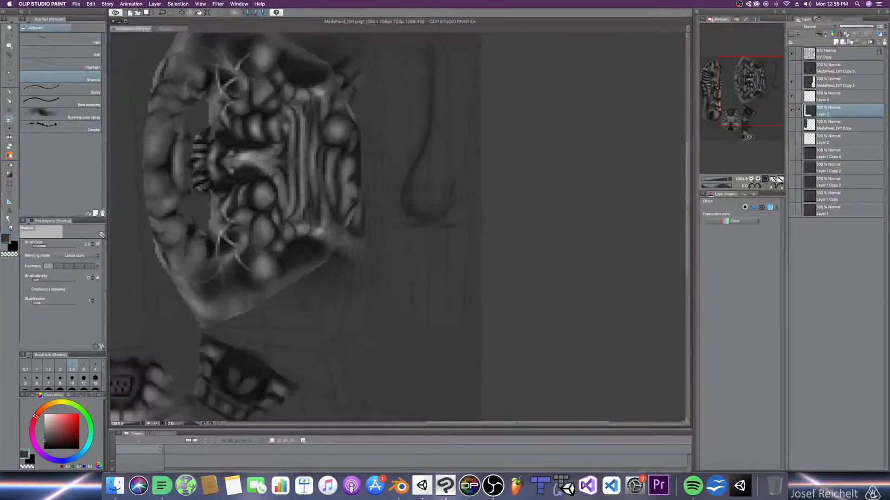
{"action": "left_click", "coordinate": [834, 53]}
{"action": "scroll", "coordinate": [539, 181], "scroll_direction": "up", "scroll_amount": 2}
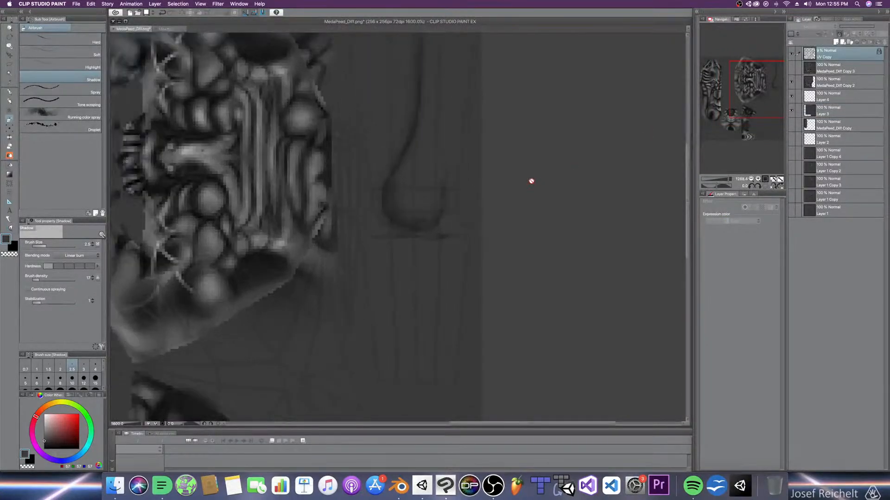
{"action": "left_click", "coordinate": [832, 111]}
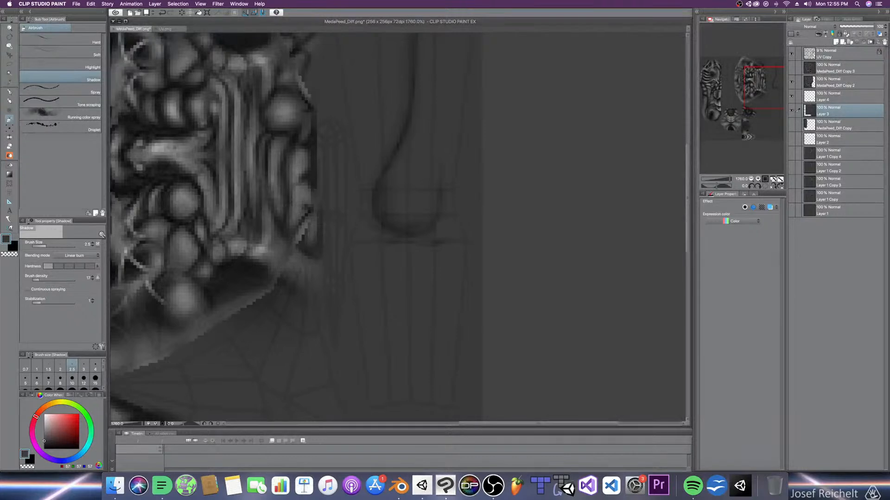
Step: Darken the rounded knee outline on the leg piece with the Shadow airbrush, varying the brush size and ending at 3
{"action": "left_click", "coordinate": [72, 366]}
{"action": "key", "text": "bracketleft"}
{"action": "key", "text": "bracketright"}
{"action": "key", "text": "bracketright"}
{"action": "key", "text": "bracketright"}
{"action": "key", "text": "bracketright"}
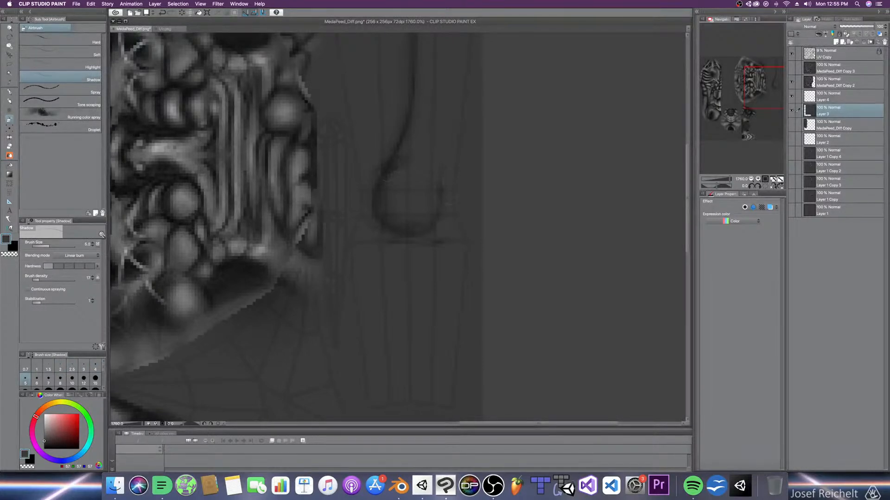
{"action": "key", "text": "bracketright"}
{"action": "key", "text": "bracketright"}
{"action": "scroll", "coordinate": [393, 175], "scroll_direction": "up", "scroll_amount": 1}
{"action": "key", "text": "bracketleft"}
{"action": "key", "text": "bracketleft"}
{"action": "key", "text": "bracketleft"}
{"action": "key", "text": "bracketleft"}
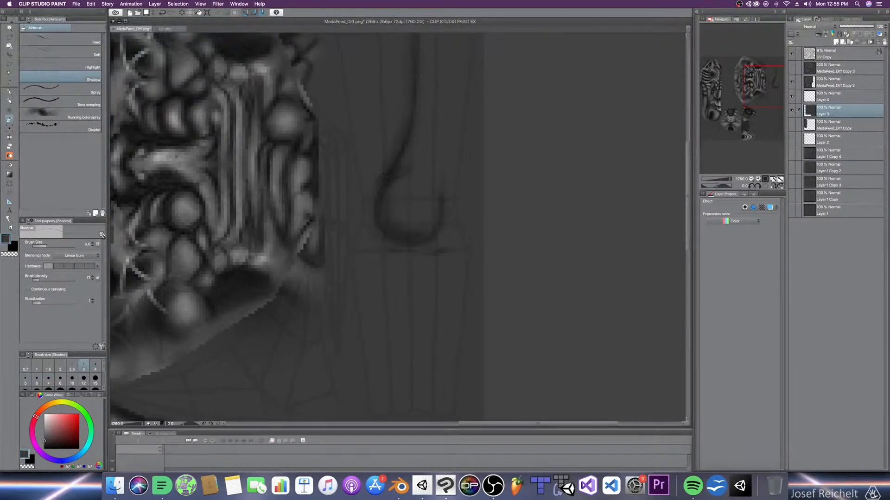
Step: Paint a dark vertical shadow line down the shin below the knee on Layer 3, using Shadow airbrush sizes 3 and 5
{"action": "scroll", "coordinate": [451, 213], "scroll_direction": "up", "scroll_amount": 5}
{"action": "key", "text": "bracketright"}
{"action": "key", "text": "bracketright"}
{"action": "key", "text": "bracketright"}
{"action": "key", "text": "bracketleft"}
{"action": "key", "text": "bracketleft"}
{"action": "key", "text": "bracketleft"}
{"action": "left_click_drag", "start_coordinate": [450, 329], "coordinate": [469, 228]}
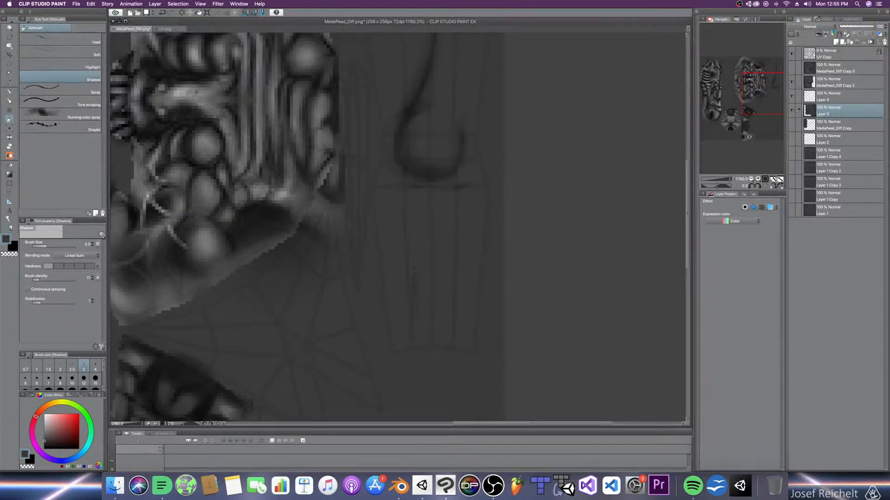
{"action": "left_click", "coordinate": [818, 56]}
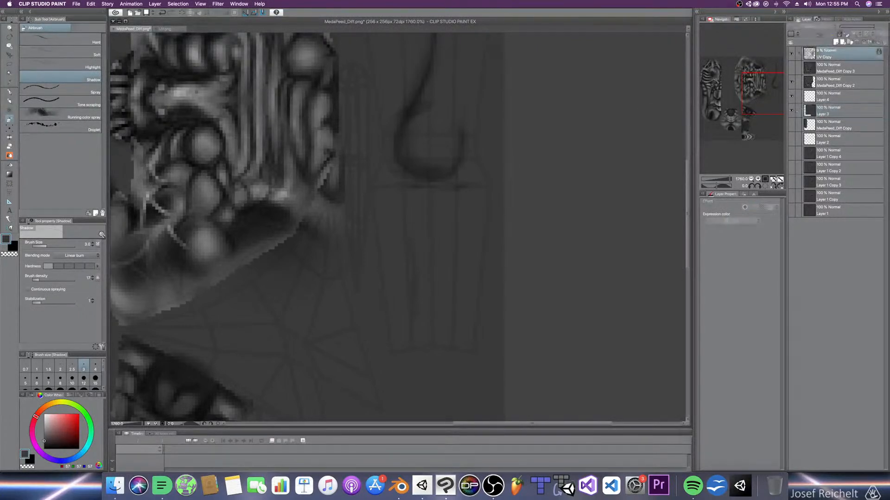
{"action": "left_click", "coordinate": [858, 106]}
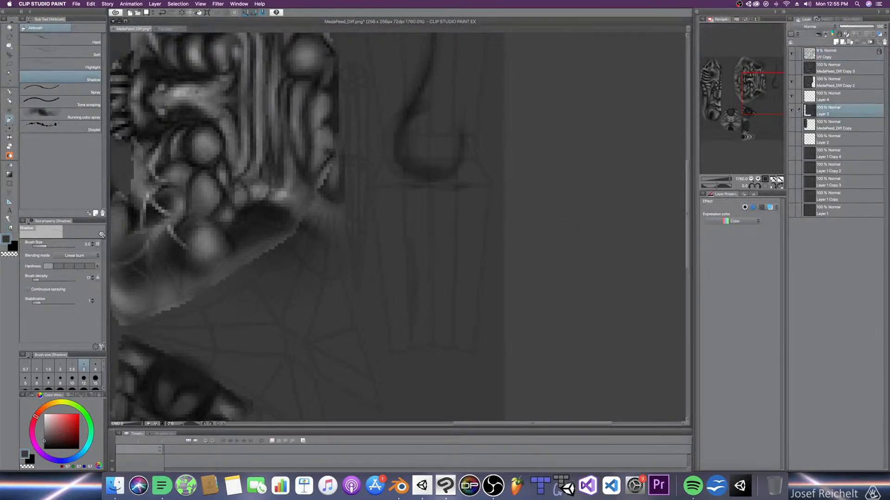
{"action": "key", "text": "bracketright"}
{"action": "key", "text": "bracketright"}
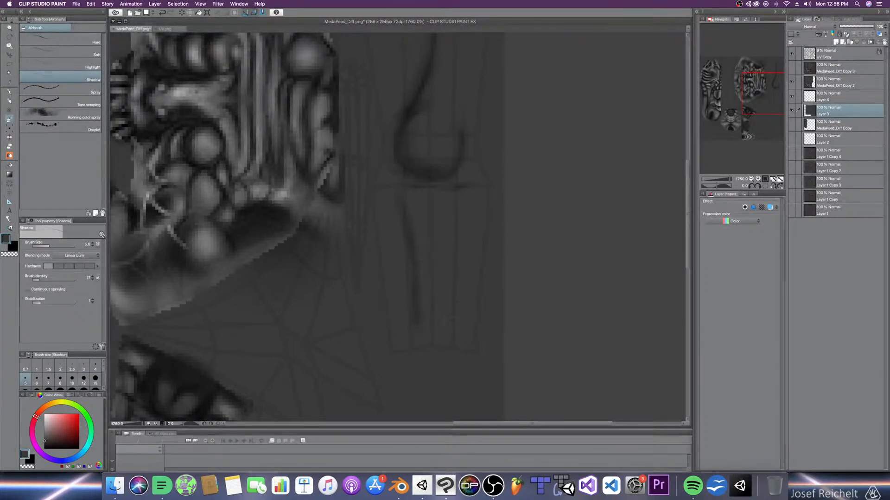
Step: Paint a second vertical shadow line down the opposite edge of the shin with the Shadow airbrush at size 3
{"action": "key", "text": "bracketleft"}
{"action": "key", "text": "bracketleft"}
{"action": "left_click", "coordinate": [84, 38]}
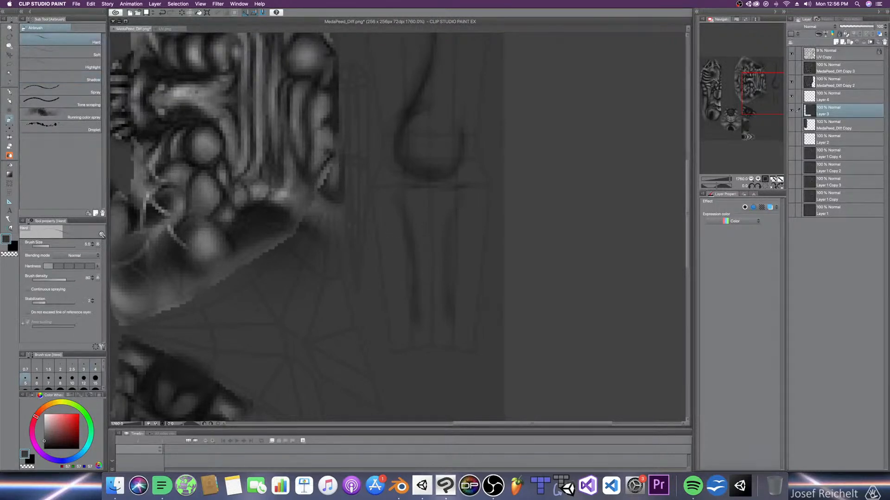
{"action": "key", "text": "bracketleft"}
{"action": "key", "text": "bracketleft"}
{"action": "key", "text": "bracketleft"}
{"action": "key", "text": "bracketleft"}
{"action": "key", "text": "bracketleft"}
{"action": "key", "text": "bracketright"}
{"action": "key", "text": "bracketright"}
{"action": "key", "text": "super+z"}
Step: Refine the shin's two edge shadows and the line under the knee with the Shadow airbrush at small brush sizes
{"action": "left_click", "coordinate": [63, 80]}
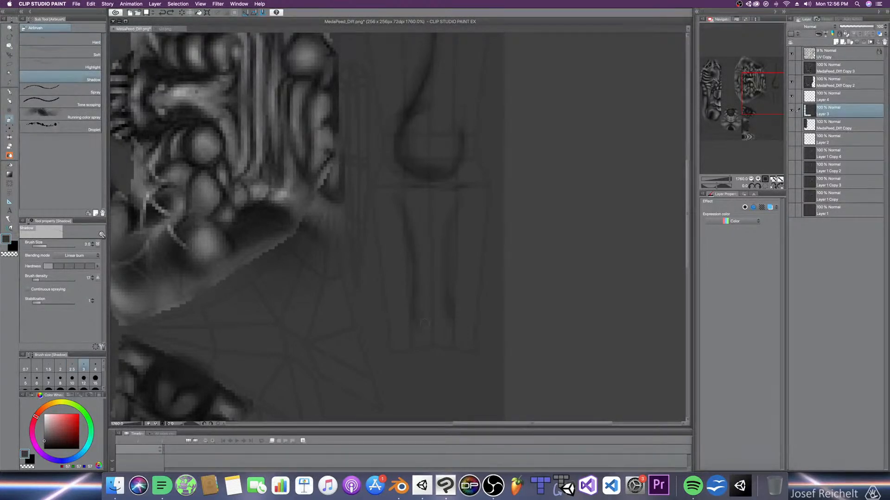
{"action": "key", "text": "bracketleft"}
{"action": "key", "text": "bracketleft"}
{"action": "key", "text": "bracketleft"}
{"action": "key", "text": "bracketleft"}
{"action": "key", "text": "bracketright"}
{"action": "key", "text": "bracketright"}
{"action": "key", "text": "bracketright"}
{"action": "key", "text": "bracketright"}
{"action": "key", "text": "bracketright"}
Step: Brighten the centre of the shin between its shadow lines with the Highlight airbrush at size 12
{"action": "left_click", "coordinate": [76, 65]}
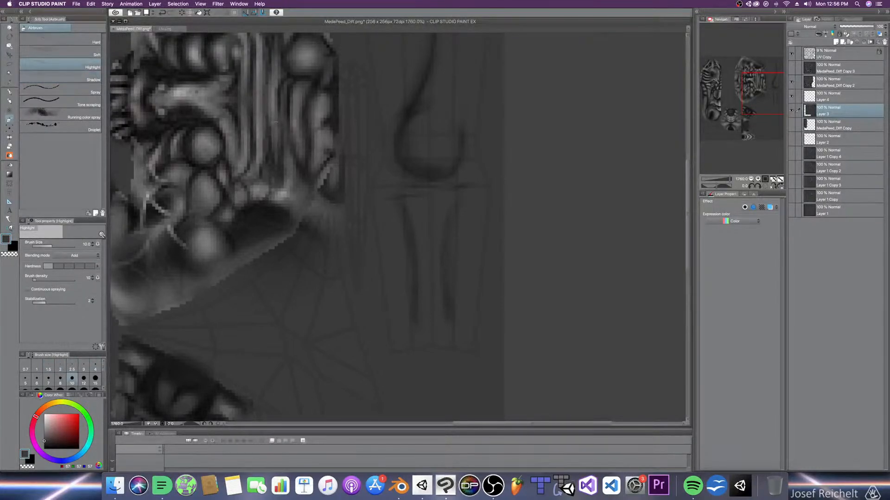
{"action": "scroll", "coordinate": [389, 204], "scroll_direction": "down", "scroll_amount": 2}
{"action": "key", "text": "bracketleft"}
{"action": "key", "text": "bracketright"}
{"action": "key", "text": "bracketright"}
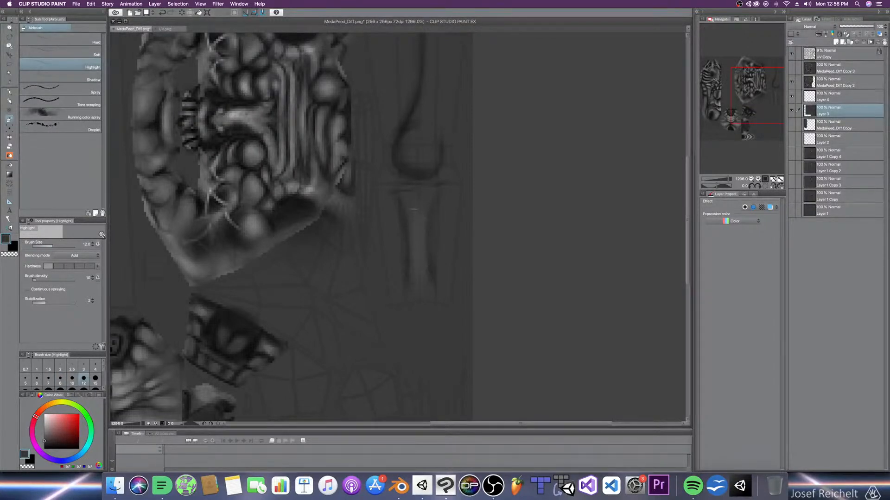
Step: Highlight the middle of the rounded knee with the Highlight airbrush at size 17
{"action": "key", "text": "bracketright"}
{"action": "key", "text": "bracketright"}
{"action": "key", "text": "bracketleft"}
{"action": "key", "text": "bracketright"}
{"action": "left_click_drag", "start_coordinate": [417, 152], "coordinate": [419, 143]}
{"action": "scroll", "coordinate": [396, 127], "scroll_direction": "down", "scroll_amount": 2}
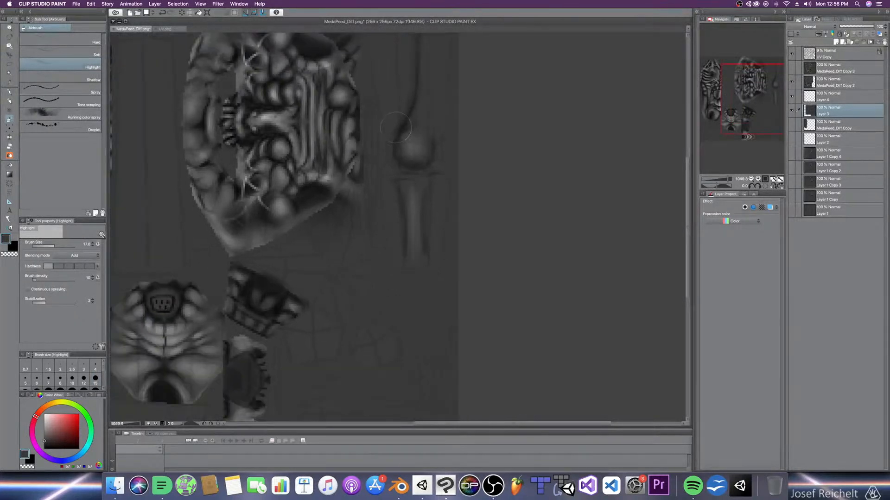
{"action": "scroll", "coordinate": [435, 244], "scroll_direction": "up", "scroll_amount": 3}
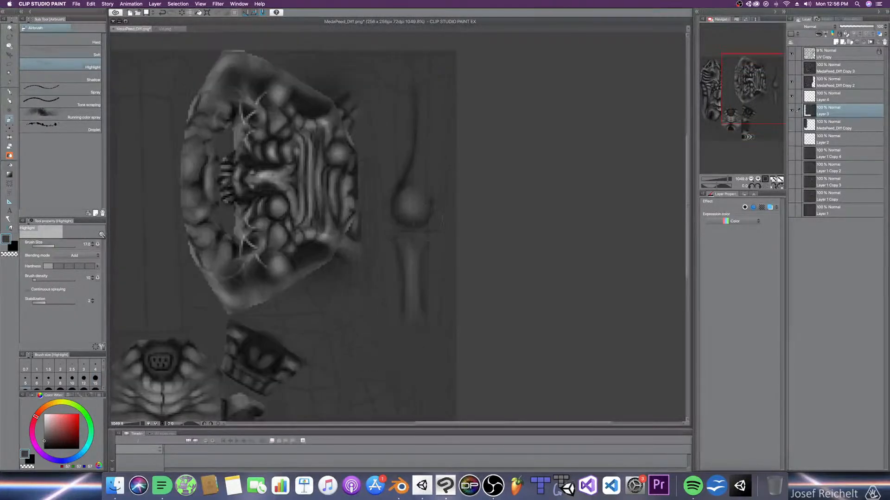
Step: Highlight the long thigh shape running up from the knee with a smaller Highlight airbrush
{"action": "key", "text": "bracketleft"}
{"action": "key", "text": "bracketleft"}
{"action": "key", "text": "bracketleft"}
{"action": "key", "text": "bracketleft"}
{"action": "key", "text": "bracketright"}
{"action": "key", "text": "bracketright"}
{"action": "key", "text": "bracketright"}
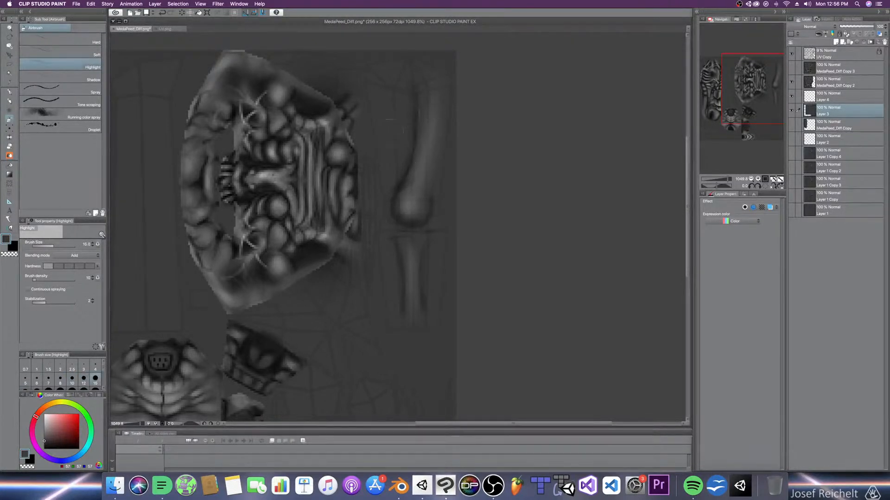
Step: Brighten the left side of the upper thigh beside the dark dividing line with the Highlight airbrush at size 20
{"action": "key", "text": "bracketright"}
{"action": "key", "text": "bracketright"}
{"action": "key", "text": "bracketright"}
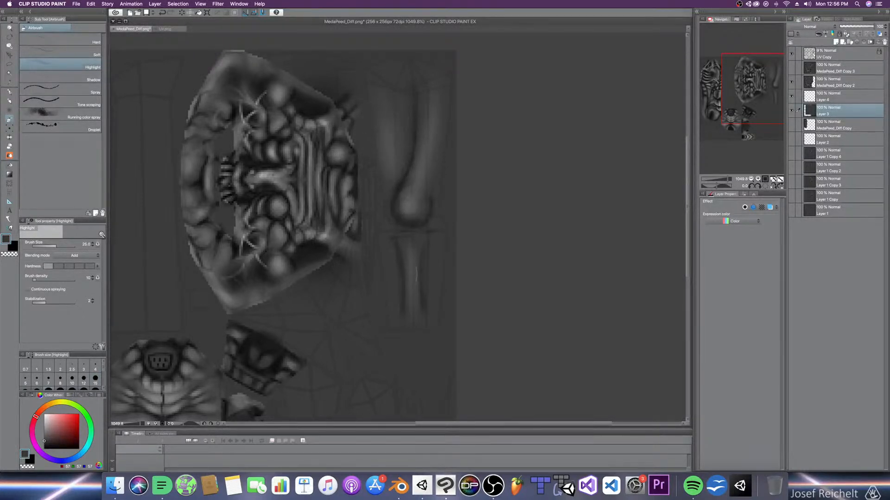
Step: Paint thin highlights along the joint band under the knee with the Highlight airbrush reduced to size 6
{"action": "scroll", "coordinate": [405, 208], "scroll_direction": "up", "scroll_amount": 2}
{"action": "key", "text": "bracketleft"}
{"action": "key", "text": "bracketleft"}
{"action": "key", "text": "bracketleft"}
{"action": "key", "text": "bracketleft"}
{"action": "key", "text": "bracketleft"}
{"action": "key", "text": "bracketleft"}
{"action": "key", "text": "bracketleft"}
{"action": "left_click", "coordinate": [414, 242]}
{"action": "key", "text": "bracketright"}
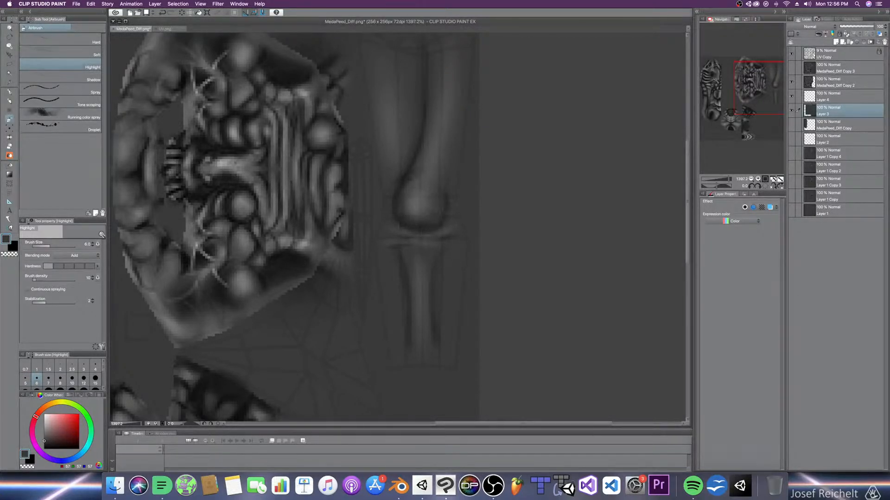
Step: Define the joint band and the upper edge of the knee ball with the Shadow airbrush at size 3
{"action": "left_click", "coordinate": [79, 80]}
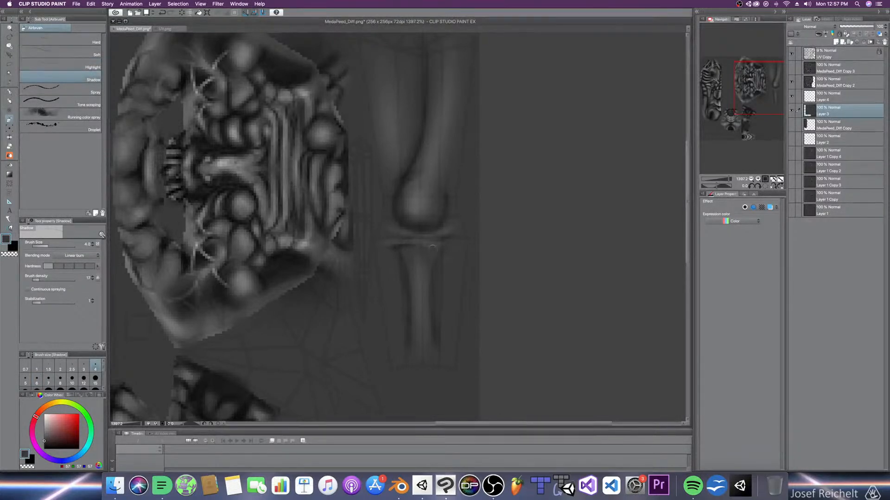
{"action": "key", "text": "bracketleft"}
{"action": "key", "text": "bracketleft"}
{"action": "key", "text": "bracketright"}
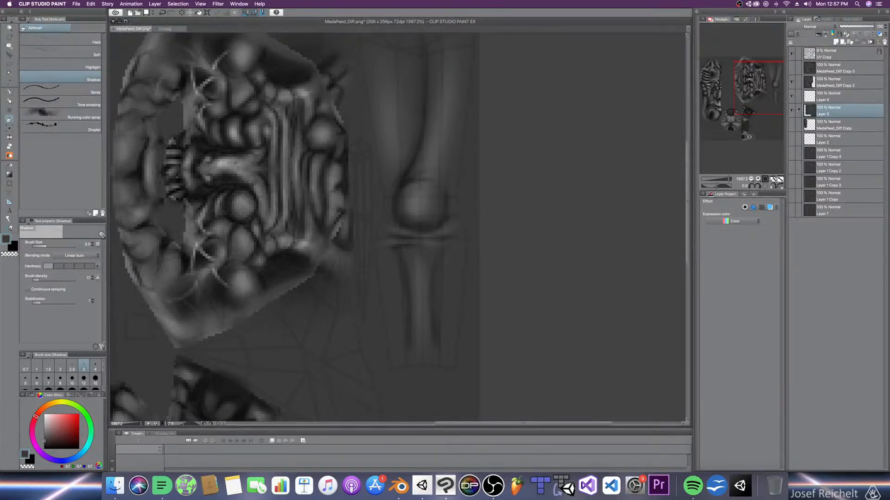
Step: Darken the tapered lower end of the left thigh muscle where it meets the knee with the Shadow airbrush
{"action": "key", "text": "bracketright"}
{"action": "key", "text": "bracketright"}
{"action": "key", "text": "bracketleft"}
{"action": "key", "text": "bracketleft"}
{"action": "key", "text": "super+z"}
{"action": "left_click_drag", "start_coordinate": [397, 254], "coordinate": [399, 270]}
{"action": "key", "text": "bracketright"}
{"action": "key", "text": "bracketright"}
{"action": "key", "text": "bracketright"}
{"action": "key", "text": "bracketright"}
{"action": "key", "text": "bracketright"}
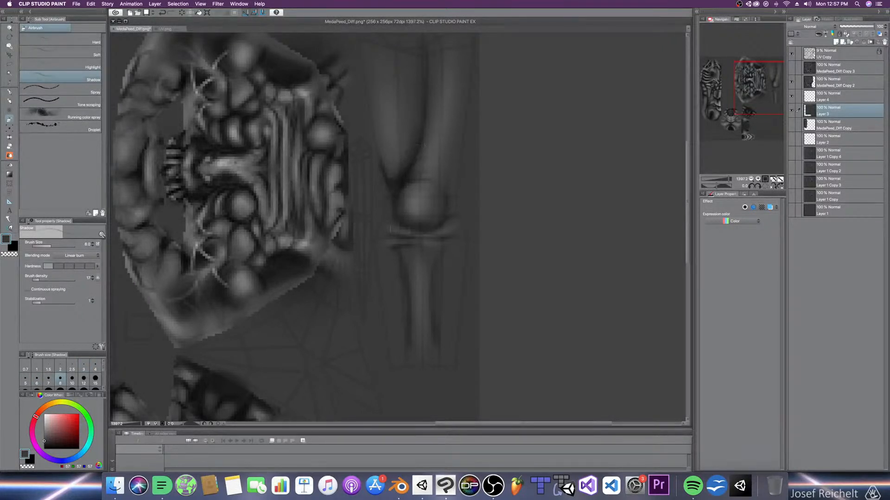
Step: Deepen the central shadow between the two thigh shapes with the Shadow airbrush, starting at size 7 and enlarging it
{"action": "key", "text": "bracketleft"}
{"action": "scroll", "coordinate": [389, 130], "scroll_direction": "down", "scroll_amount": 1}
{"action": "middle_click_drag", "start_coordinate": [433, 153], "coordinate": [438, 207]}
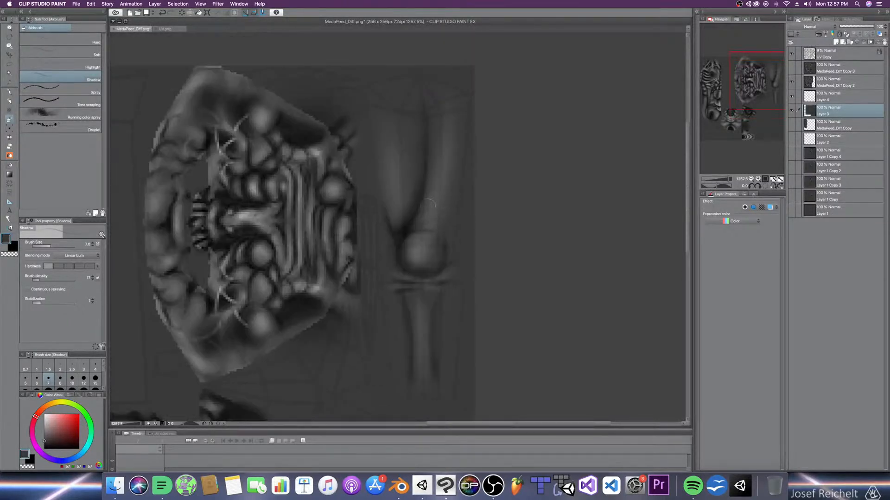
{"action": "key", "text": "bracketright"}
{"action": "key", "text": "bracketright"}
{"action": "key", "text": "bracketright"}
Step: Paint fine shadow creases up from the left thigh muscle's lower tip with the Shadow airbrush reduced to size 2.5
{"action": "key", "text": "bracketleft"}
{"action": "key", "text": "bracketleft"}
{"action": "key", "text": "bracketleft"}
{"action": "key", "text": "bracketleft"}
{"action": "key", "text": "bracketleft"}
{"action": "key", "text": "bracketleft"}
{"action": "key", "text": "bracketleft"}
{"action": "key", "text": "bracketleft"}
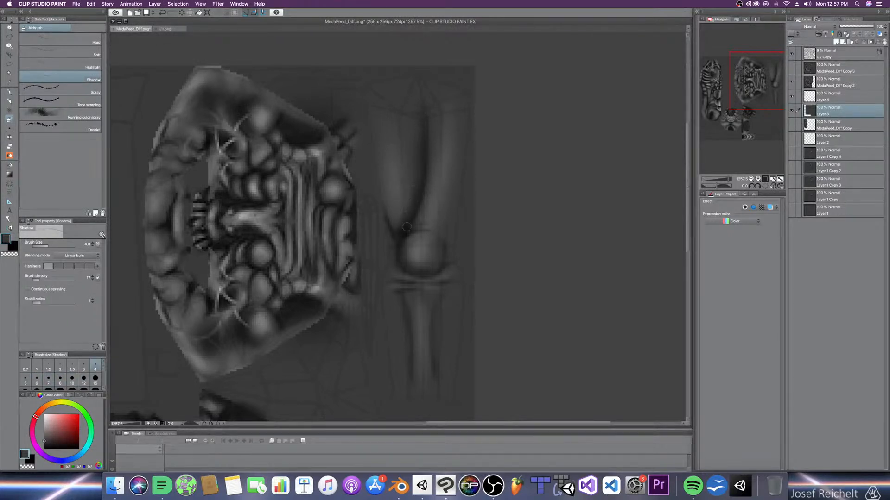
{"action": "key", "text": "bracketleft"}
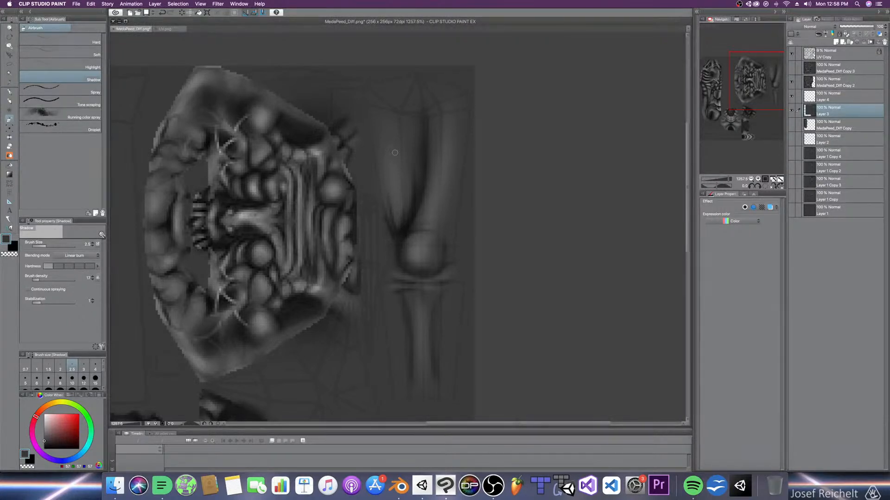
Step: Brighten the left thigh muscle with the Highlight airbrush enlarged to size 20
{"action": "key", "text": "bracketright"}
{"action": "key", "text": "bracketright"}
{"action": "key", "text": "bracketright"}
{"action": "key", "text": "bracketright"}
{"action": "key", "text": "bracketright"}
{"action": "key", "text": "bracketright"}
{"action": "key", "text": "bracketright"}
{"action": "key", "text": "comma"}
{"action": "key", "text": "bracketright"}
{"action": "key", "text": "bracketright"}
{"action": "key", "text": "bracketright"}
{"action": "key", "text": "bracketright"}
{"action": "key", "text": "bracketright"}
{"action": "key", "text": "bracketright"}
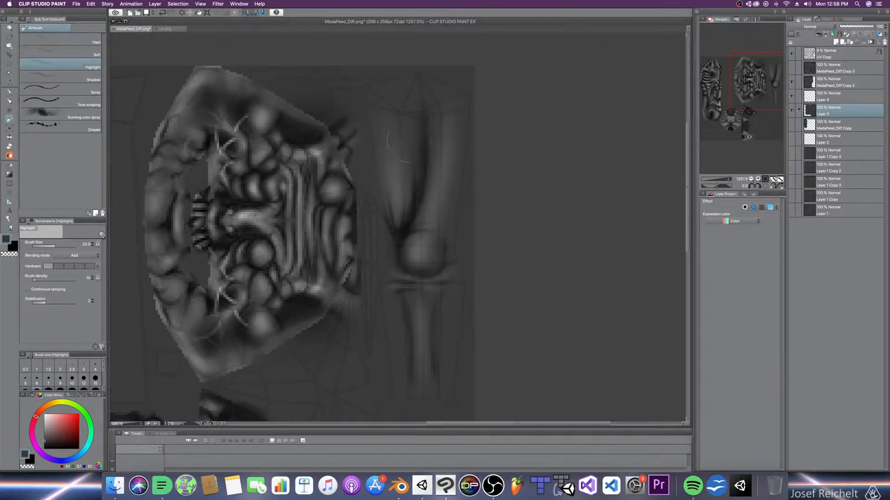
Step: Paint thin curved wrinkles across the rounded knee with the Shadow airbrush at size 2
{"action": "left_click", "coordinate": [77, 84]}
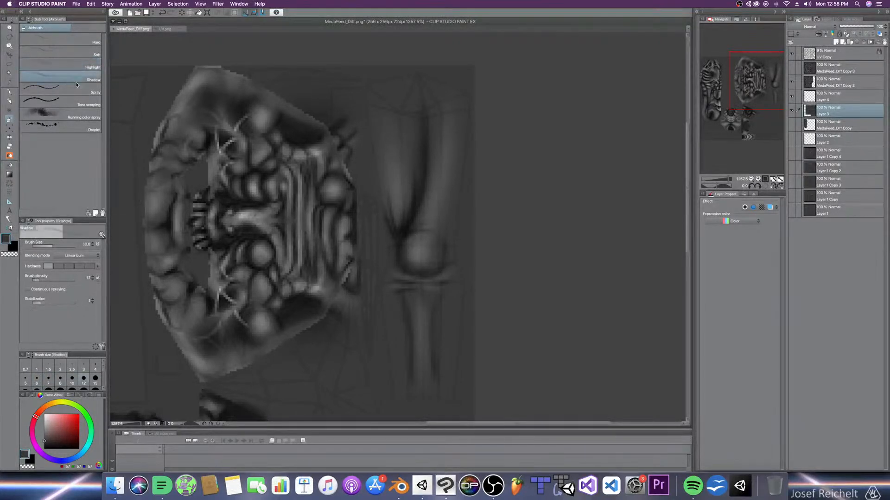
{"action": "key", "text": "bracketleft"}
{"action": "key", "text": "bracketleft"}
{"action": "key", "text": "bracketleft"}
{"action": "key", "text": "bracketleft"}
{"action": "key", "text": "bracketleft"}
{"action": "key", "text": "bracketleft"}
{"action": "key", "text": "bracketleft"}
{"action": "key", "text": "bracketleft"}
{"action": "key", "text": "bracketleft"}
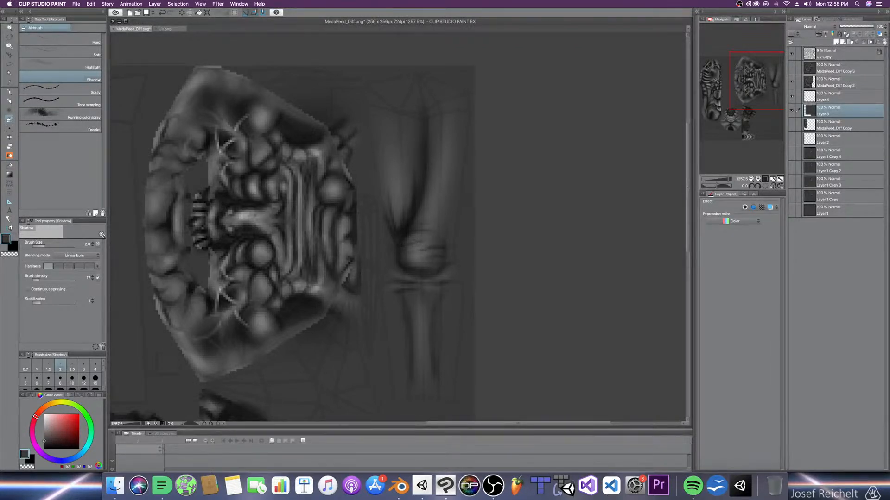
Step: Brighten the folds between the knee wrinkles with a progressively smaller Highlight airbrush
{"action": "left_click", "coordinate": [93, 67]}
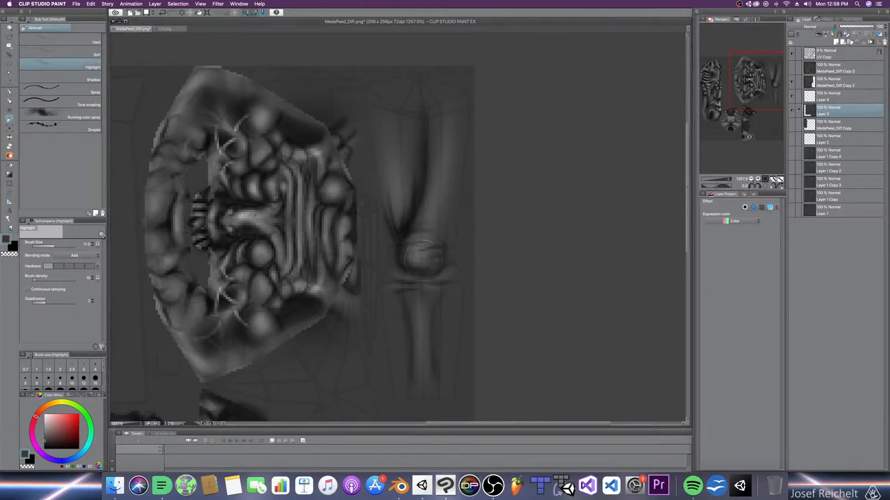
{"action": "key", "text": "bracketleft"}
{"action": "key", "text": "bracketleft"}
{"action": "key", "text": "bracketleft"}
{"action": "key", "text": "bracketleft"}
{"action": "key", "text": "bracketleft"}
{"action": "key", "text": "bracketleft"}
Step: Paint a diagonal shadow line from above the knee up to the right edge of the thigh with the Shadow airbrush
{"action": "left_click", "coordinate": [91, 77]}
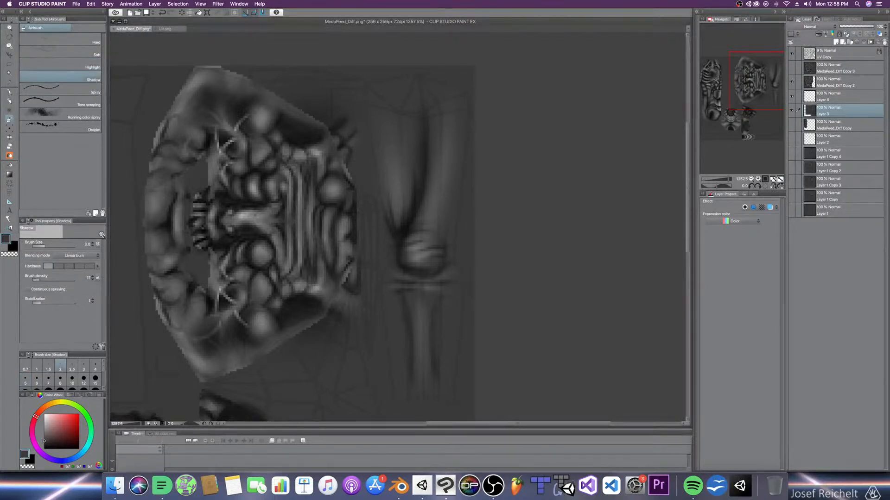
{"action": "key", "text": "bracketright"}
{"action": "key", "text": "bracketright"}
{"action": "key", "text": "bracketleft"}
{"action": "key", "text": "bracketleft"}
{"action": "key", "text": "bracketright"}
{"action": "key", "text": "bracketright"}
{"action": "key", "text": "bracketright"}
{"action": "key", "text": "bracketright"}
{"action": "key", "text": "bracketright"}
{"action": "key", "text": "bracketright"}
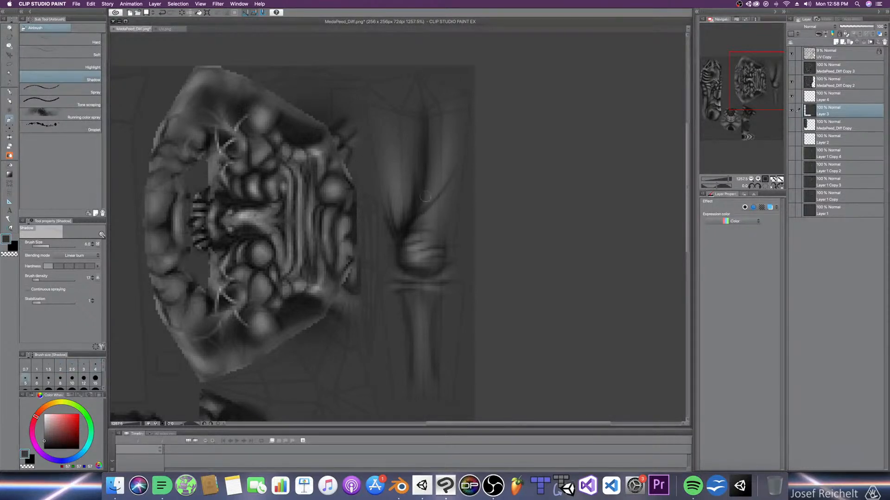
Step: Add fine creases above the knee and darken the right thigh edge with the Shadow airbrush at sizes 2.5 and 3
{"action": "key", "text": "bracketleft"}
{"action": "key", "text": "bracketleft"}
{"action": "key", "text": "bracketleft"}
{"action": "key", "text": "bracketleft"}
{"action": "key", "text": "bracketleft"}
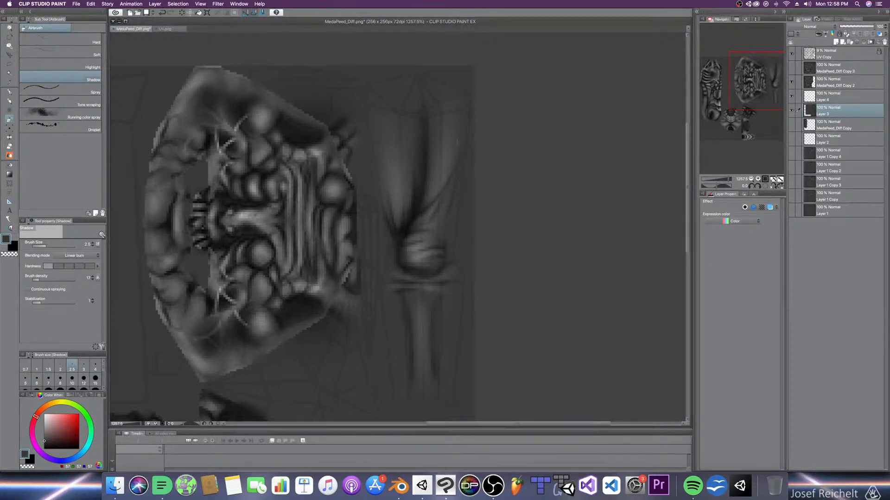
{"action": "key", "text": "bracketright"}
{"action": "key", "text": "bracketright"}
{"action": "key", "text": "bracketleft"}
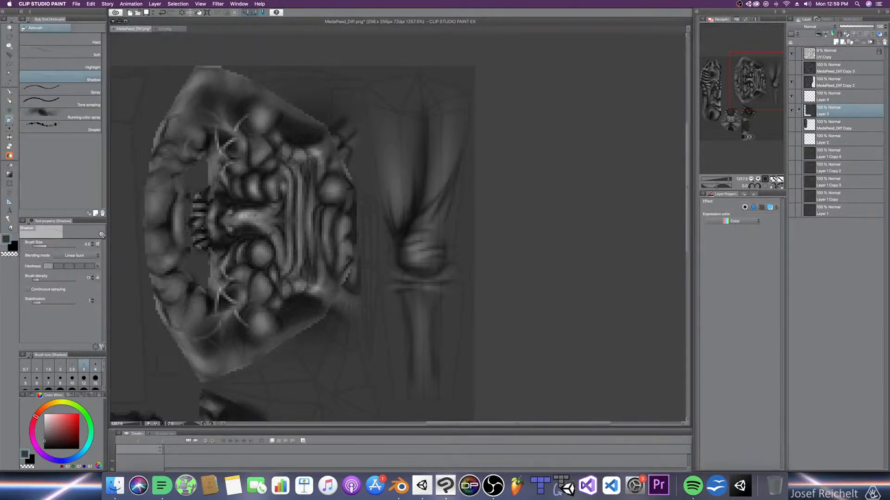
Step: Brighten the right thigh muscle and the area above the knee with the Highlight airbrush, using size 17 and ending at 10
{"action": "left_click", "coordinate": [77, 68]}
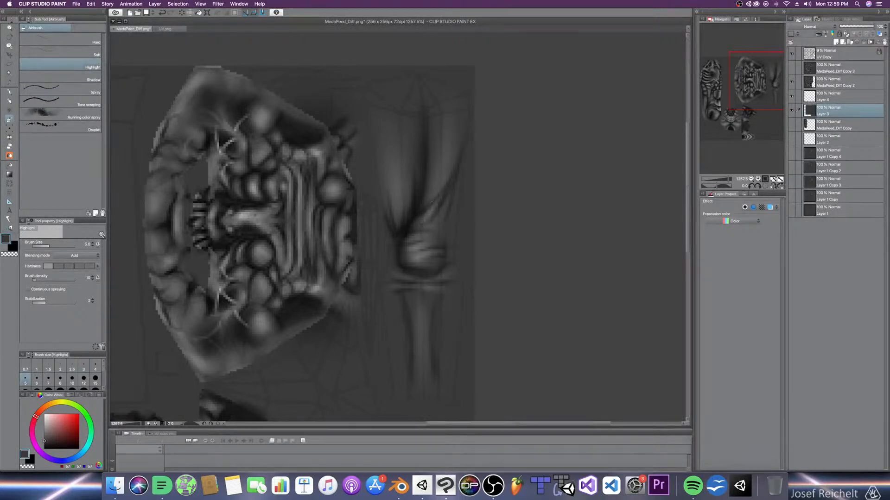
{"action": "key", "text": "bracketleft"}
{"action": "key", "text": "bracketright"}
{"action": "key", "text": "bracketright"}
{"action": "key", "text": "bracketright"}
{"action": "key", "text": "bracketright"}
{"action": "key", "text": "bracketright"}
{"action": "key", "text": "bracketright"}
{"action": "key", "text": "bracketright"}
{"action": "key", "text": "bracketright"}
{"action": "key", "text": "bracketright"}
{"action": "key", "text": "bracketright"}
{"action": "key", "text": "bracketright"}
{"action": "key", "text": "bracketright"}
{"action": "key", "text": "bracketright"}
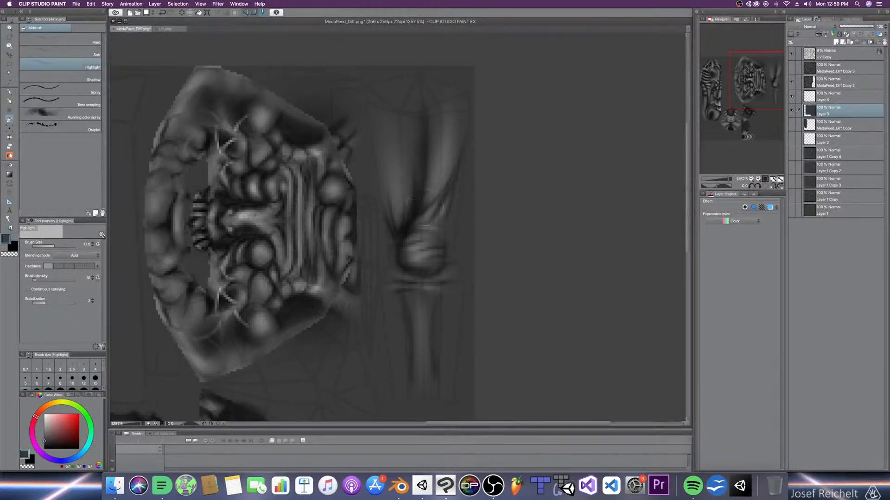
{"action": "key", "text": "bracketleft"}
{"action": "key", "text": "bracketleft"}
Step: Hide the UV Copy overlay and save the texture as a PNG, replacing the existing MedaPeed_Diff.png in the Texture folder
{"action": "key", "text": "super+shift+s"}
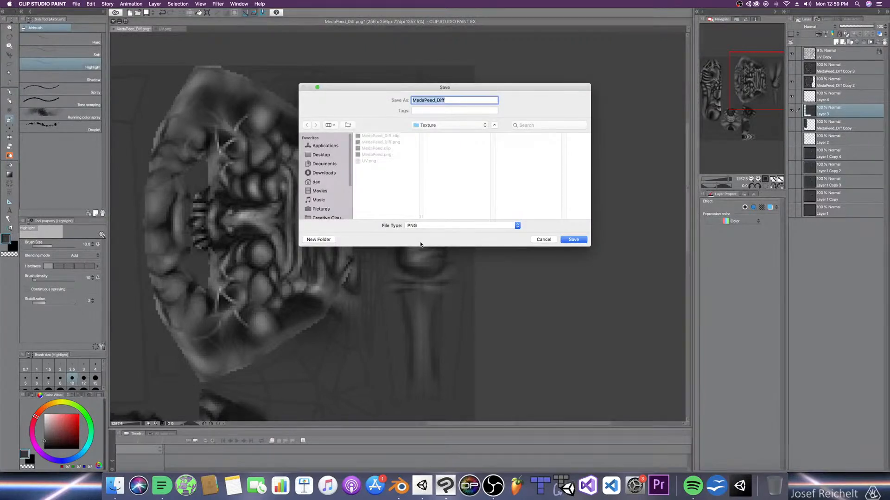
{"action": "key", "text": "Return"}
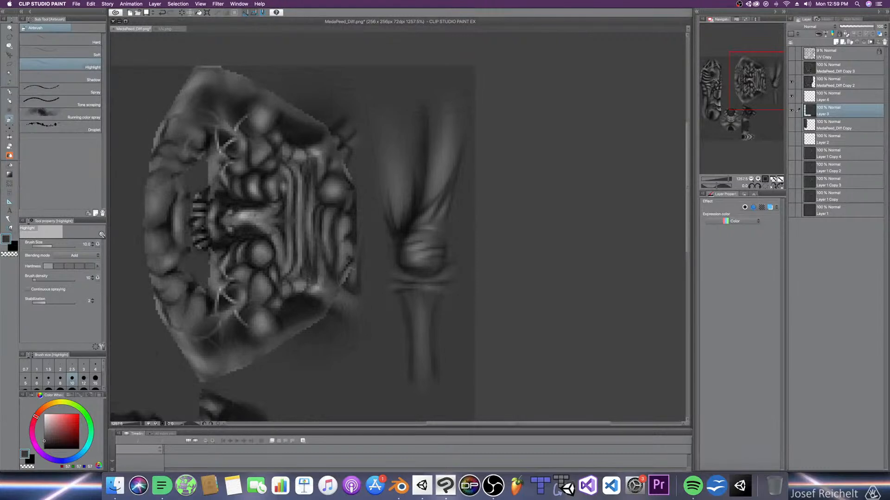
{"action": "scroll", "coordinate": [382, 272], "scroll_direction": "down", "scroll_amount": 4}
{"action": "scroll", "coordinate": [377, 277], "scroll_direction": "up", "scroll_amount": 3}
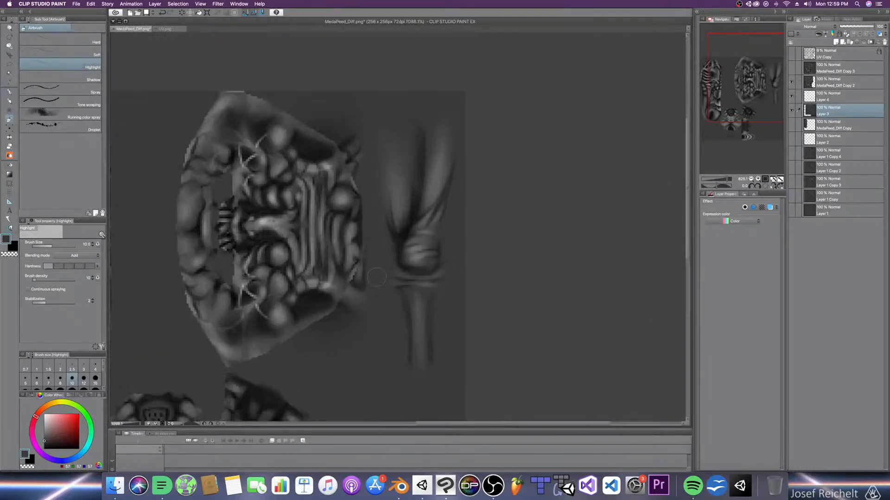
{"action": "scroll", "coordinate": [376, 277], "scroll_direction": "up", "scroll_amount": 3}
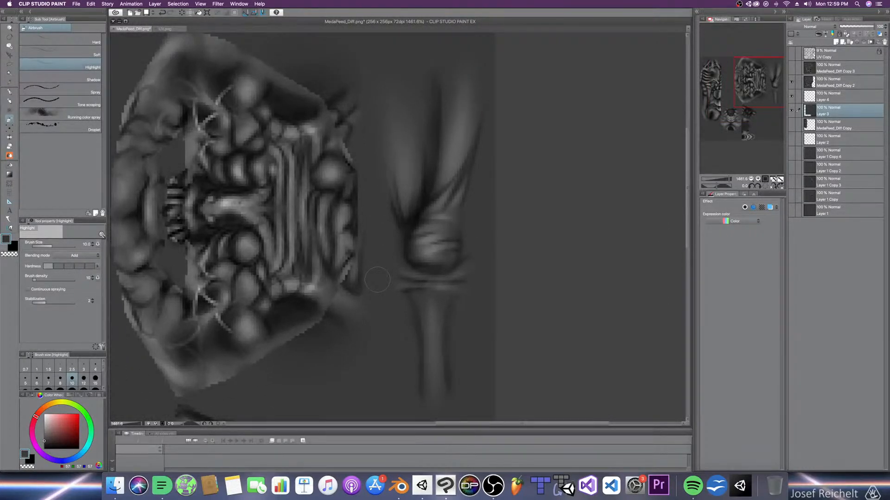
{"action": "key", "text": "super+s"}
{"action": "left_click", "coordinate": [574, 240]}
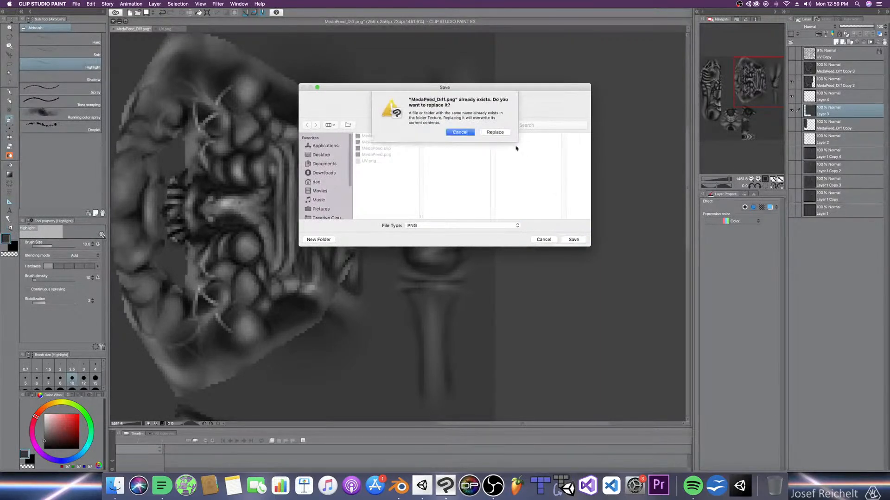
{"action": "left_click", "coordinate": [493, 130]}
{"action": "left_click", "coordinate": [503, 180]}
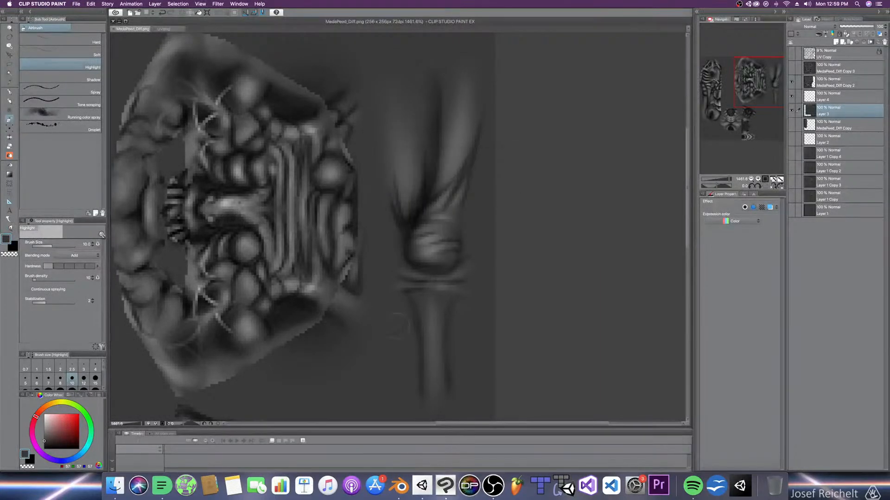
Step: Switch to Blender, load MedaPeed_Diff.png into the image texture node and view the textured leg from the front
{"action": "left_click", "coordinate": [400, 483]}
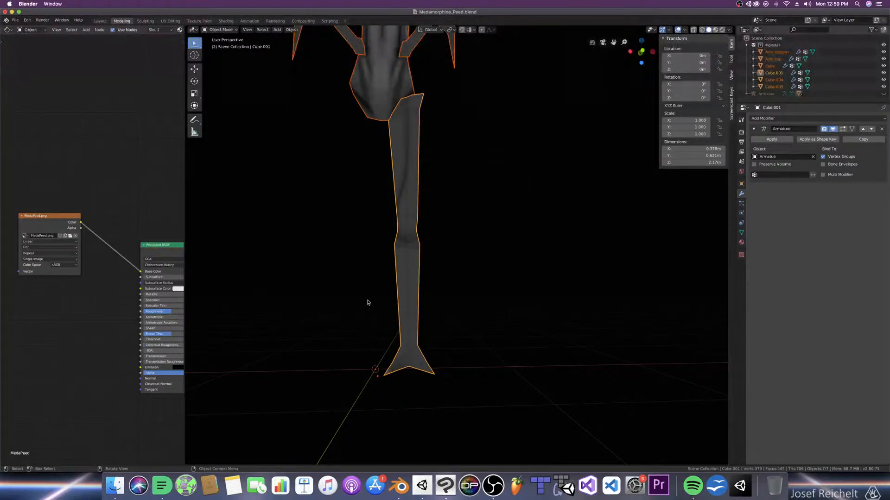
{"action": "scroll", "coordinate": [368, 303], "scroll_direction": "down", "scroll_amount": 3}
{"action": "left_click", "coordinate": [70, 236]}
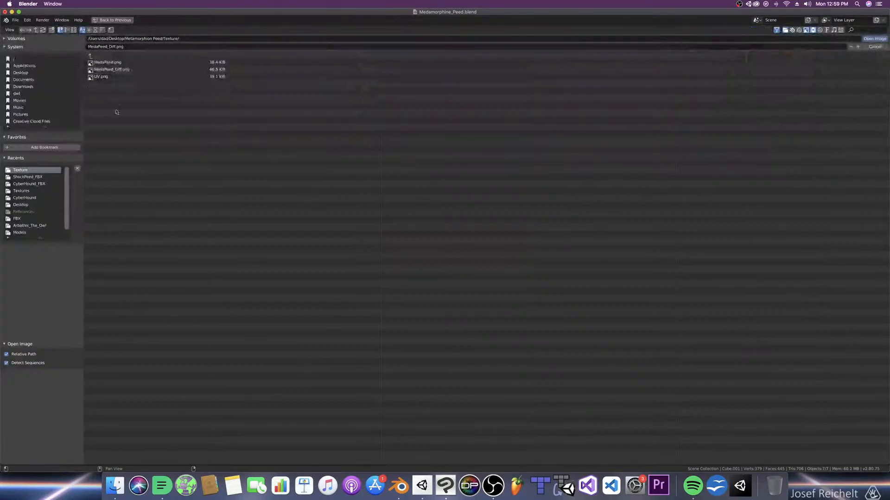
{"action": "double_click", "coordinate": [122, 70]}
{"action": "middle_click_drag", "start_coordinate": [331, 179], "coordinate": [413, 249]}
{"action": "scroll", "coordinate": [368, 185], "scroll_direction": "up", "scroll_amount": 3}
{"action": "middle_click_drag", "start_coordinate": [473, 249], "coordinate": [452, 250]}
{"action": "left_click", "coordinate": [440, 246]}
{"action": "key", "text": "KP_1"}
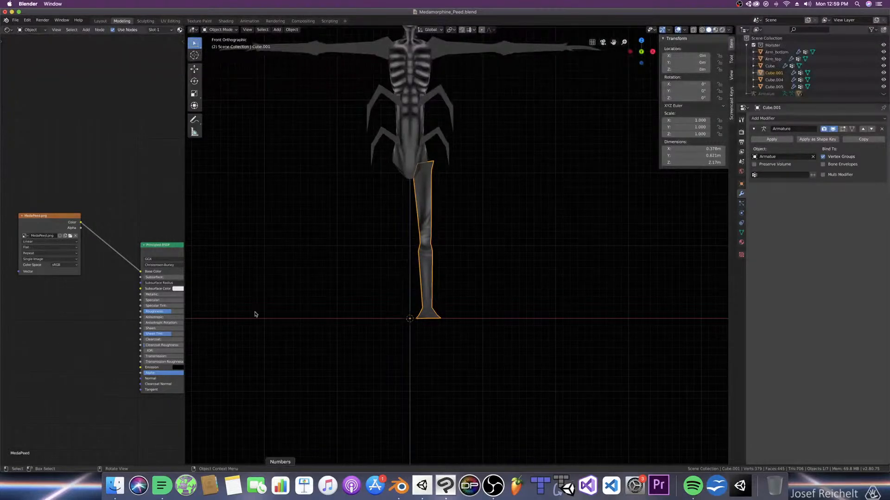
Step: Turn the node editor area into a UV Editor and put the leg mesh in Edit Mode
{"action": "left_click", "coordinate": [8, 30]}
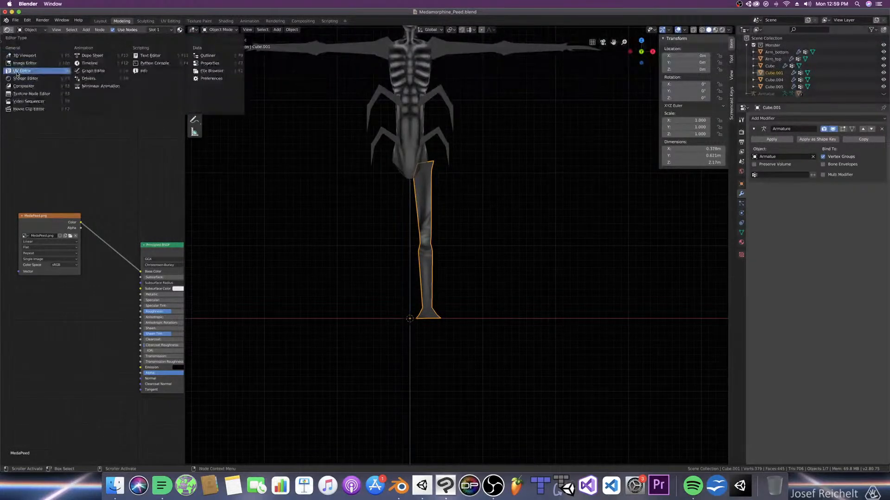
{"action": "left_click", "coordinate": [21, 71]}
{"action": "scroll", "coordinate": [100, 202], "scroll_direction": "up", "scroll_amount": 3}
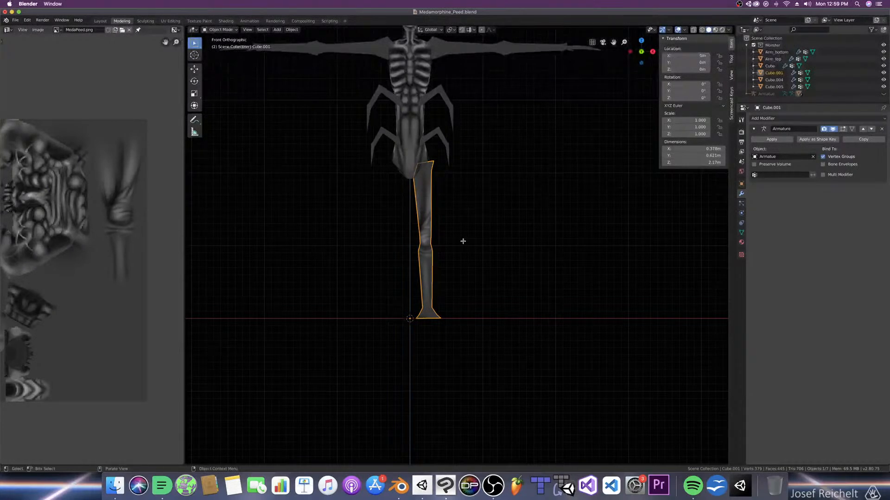
{"action": "key", "text": "Tab"}
Step: Widen the upright leg UV island slightly along X and shift it over the painted leg
{"action": "key", "text": "s"}
{"action": "left_click", "coordinate": [128, 213]}
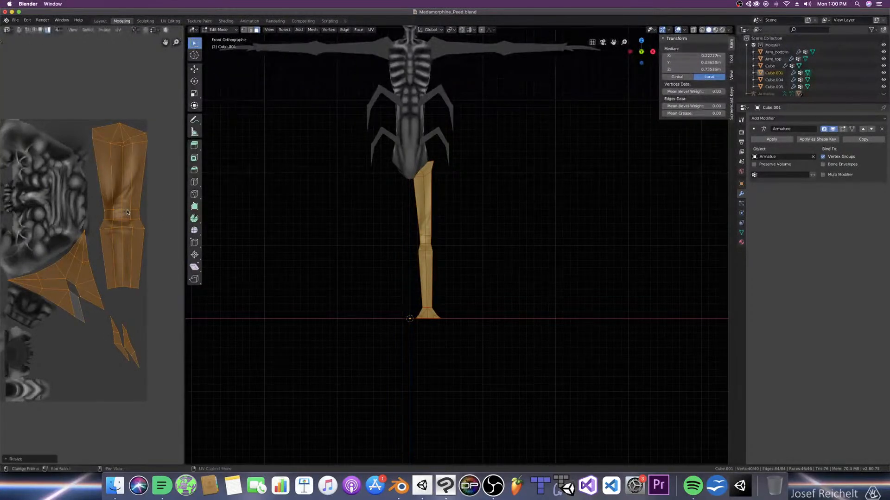
{"action": "left_click", "coordinate": [110, 146]}
{"action": "key", "text": "s"}
{"action": "key", "text": "x"}
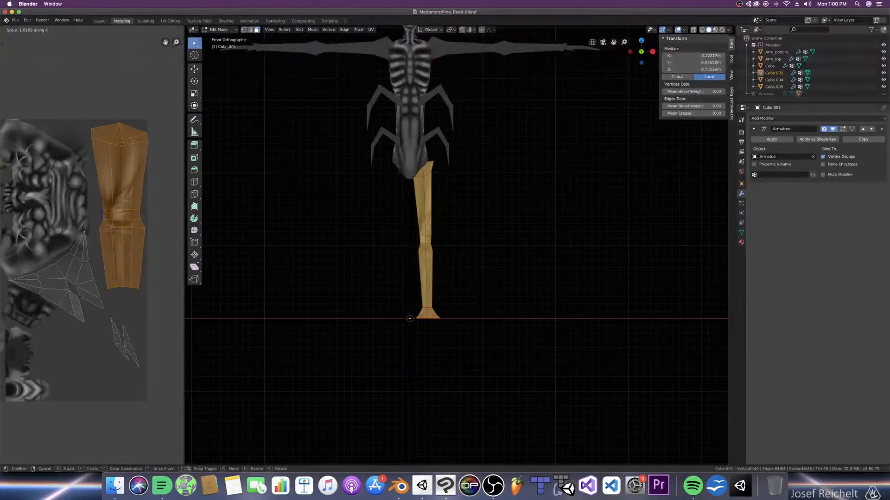
{"action": "left_click", "coordinate": [134, 233]}
{"action": "key", "text": "g"}
{"action": "left_click", "coordinate": [133, 232]}
Step: Try to widen the leg's UV island further along X
{"action": "scroll", "coordinate": [425, 251], "scroll_direction": "up", "scroll_amount": 2}
{"action": "key", "text": "s"}
{"action": "key", "text": "x"}
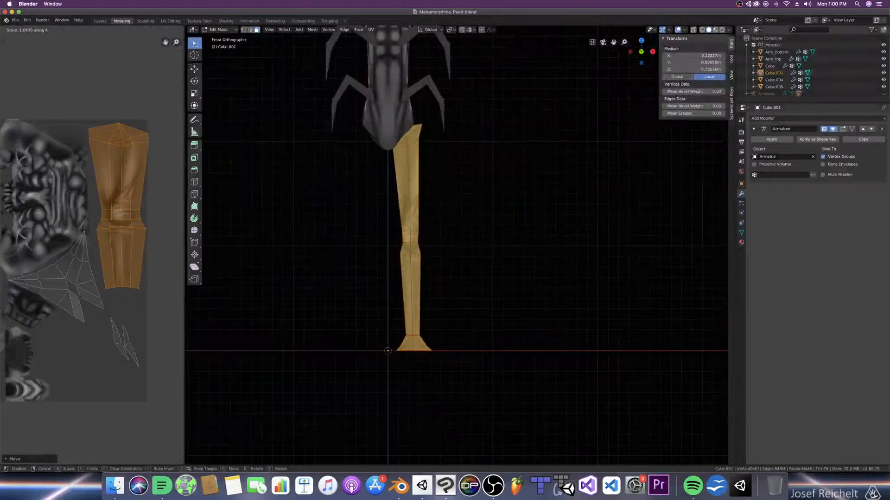
{"action": "left_click", "coordinate": [171, 236]}
{"action": "key", "text": "super+z"}
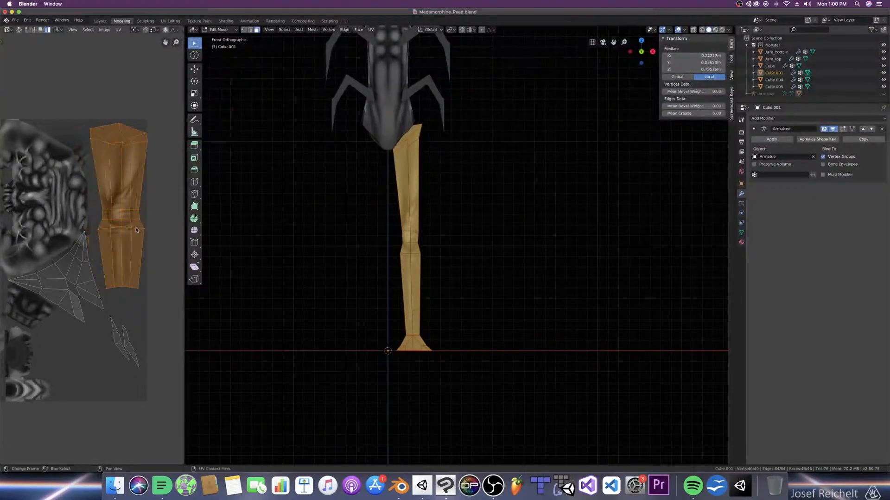
{"action": "key", "text": "s"}
{"action": "key", "text": "x"}
{"action": "key", "text": "Escape"}
Step: Spread the leg island's inner lengthwise edges apart along X and check the texture from the side of the leg
{"action": "key", "text": "alt+a"}
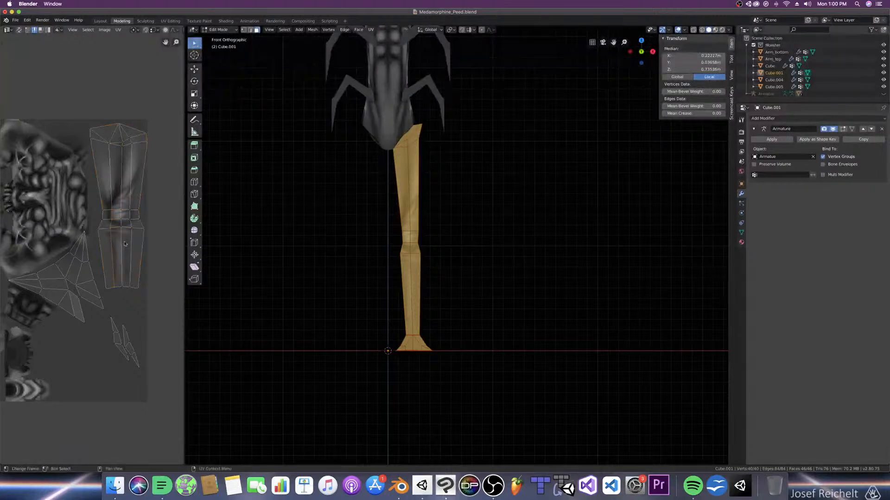
{"action": "left_click", "coordinate": [111, 183], "text": "alt"}
{"action": "key", "text": "s"}
{"action": "key", "text": "x"}
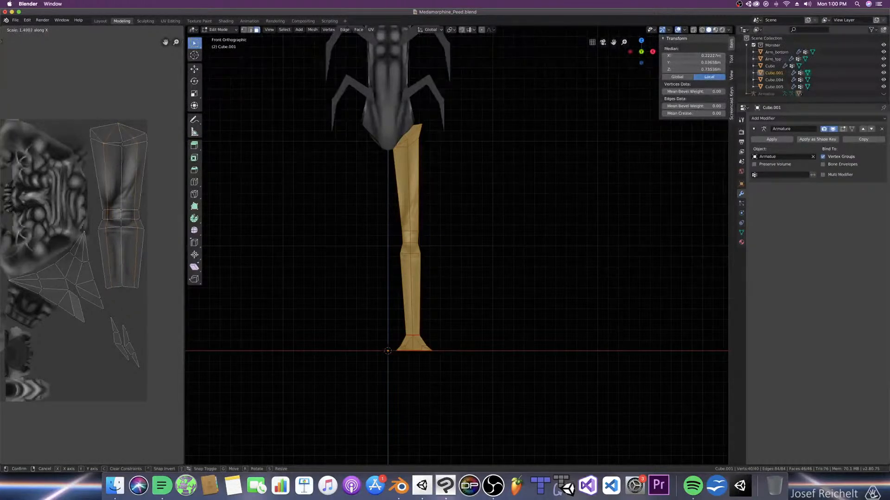
{"action": "left_click", "coordinate": [173, 220]}
{"action": "key", "text": "Tab"}
{"action": "middle_click_drag", "start_coordinate": [466, 251], "coordinate": [413, 258]}
{"action": "scroll", "coordinate": [407, 259], "scroll_direction": "up", "scroll_amount": 2}
{"action": "key", "text": "Tab"}
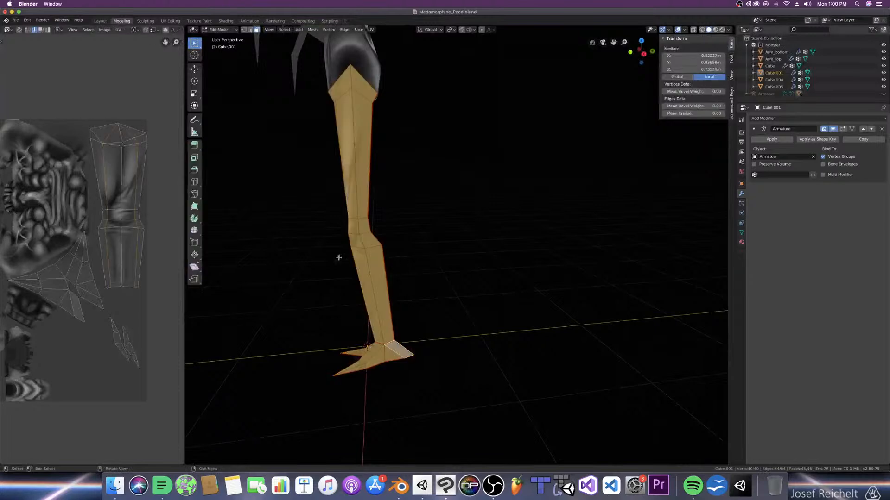
Step: Shift the whole leg UV island along X, widen it slightly along X and save the Blender file
{"action": "scroll", "coordinate": [134, 209], "scroll_direction": "up", "scroll_amount": 1}
{"action": "key", "text": "l"}
{"action": "key", "text": "g"}
{"action": "key", "text": "x"}
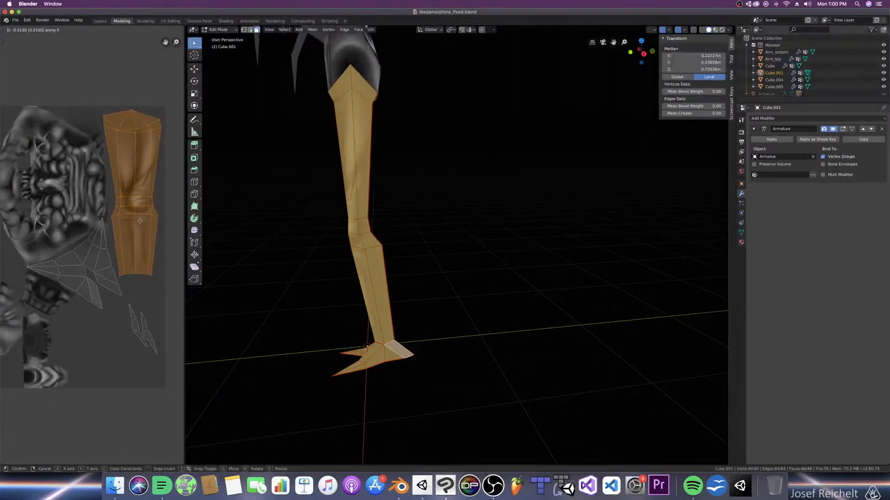
{"action": "left_click", "coordinate": [140, 223]}
{"action": "key", "text": "s"}
{"action": "key", "text": "x"}
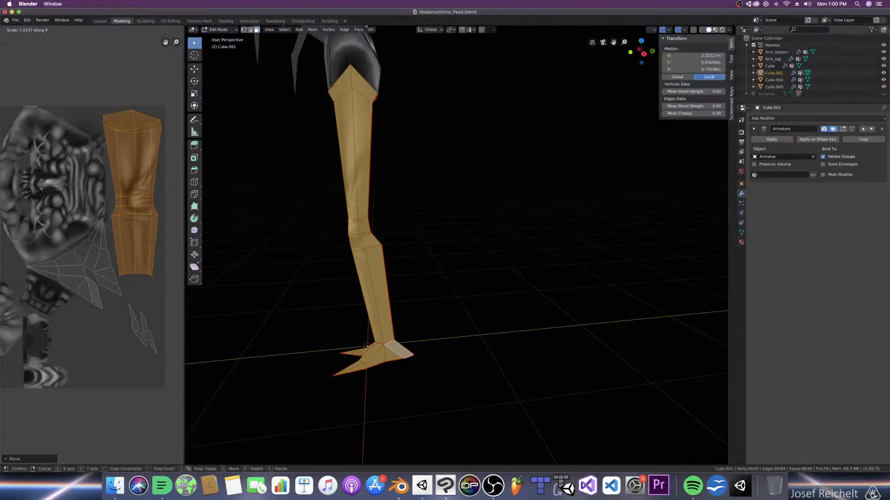
{"action": "left_click", "coordinate": [160, 243]}
{"action": "key", "text": "super+s"}
Step: Check the leg from the front in Object Mode, and switch to Clip Studio Paint with the Move layer tool active
{"action": "middle_click_drag", "start_coordinate": [297, 243], "coordinate": [431, 221]}
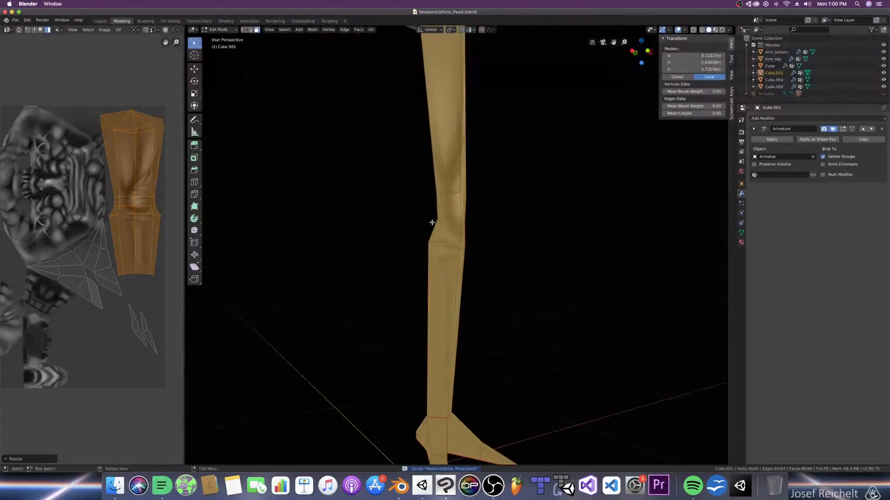
{"action": "key", "text": "KP_1"}
{"action": "key", "text": "Tab"}
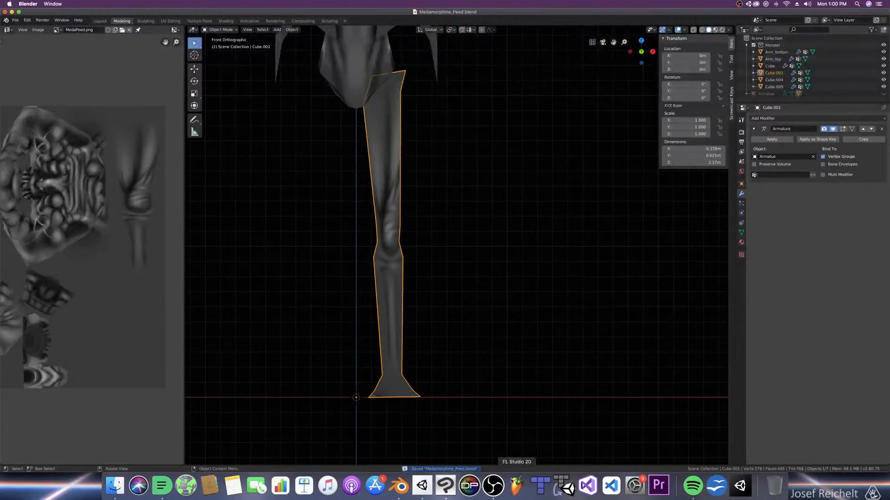
{"action": "left_click", "coordinate": [446, 485]}
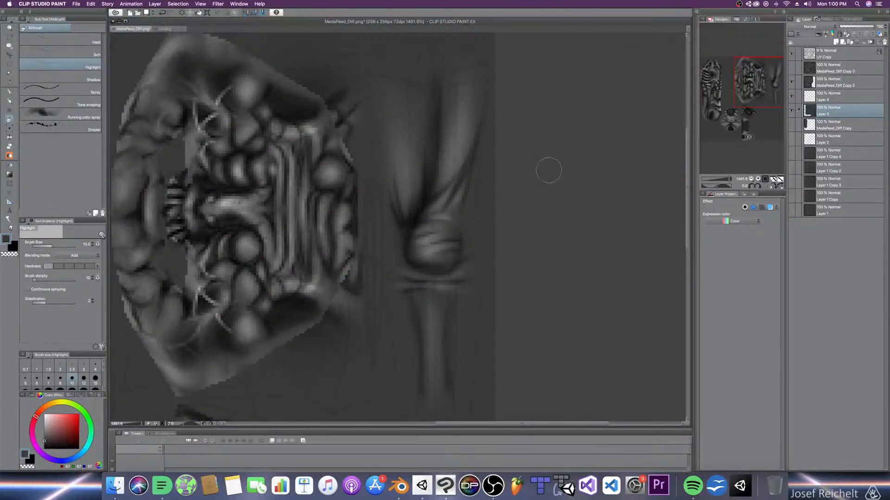
{"action": "key", "text": "k"}
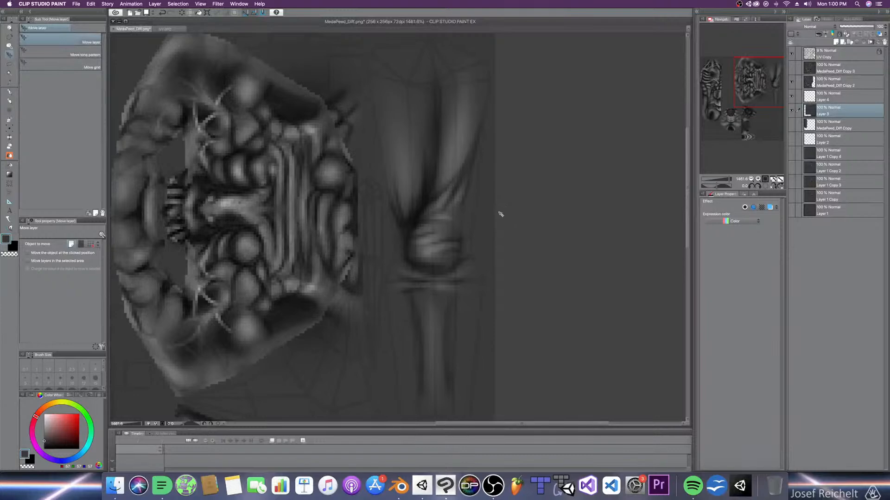
{"action": "left_click", "coordinate": [162, 485]}
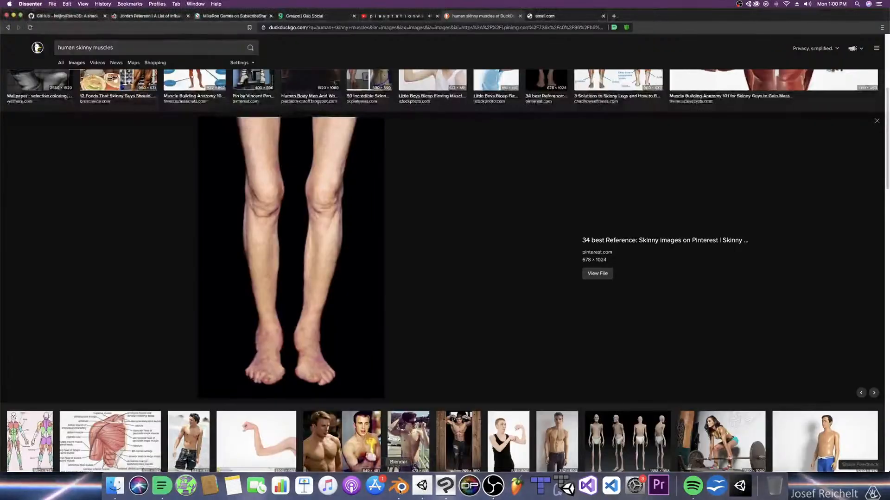
Step: In Blender, select all objects and their UVs in Edit Mode and export the UV layout over UV.png in the Texture folder
{"action": "left_click", "coordinate": [399, 485]}
{"action": "scroll", "coordinate": [102, 153], "scroll_direction": "down", "scroll_amount": 3}
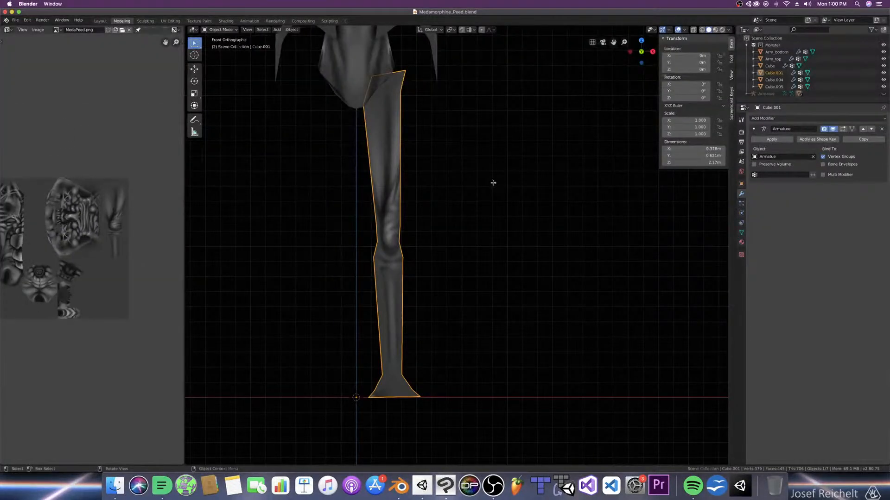
{"action": "scroll", "coordinate": [468, 187], "scroll_direction": "down", "scroll_amount": 4}
{"action": "key", "text": "a"}
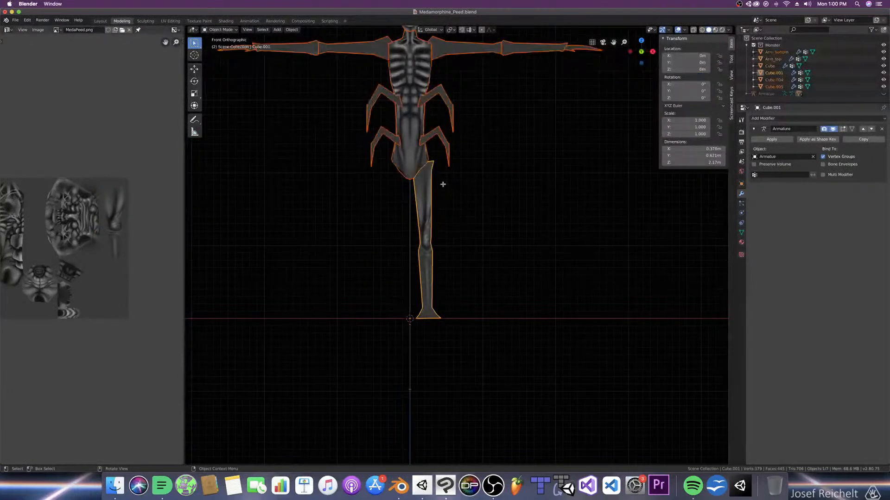
{"action": "key", "text": "Tab"}
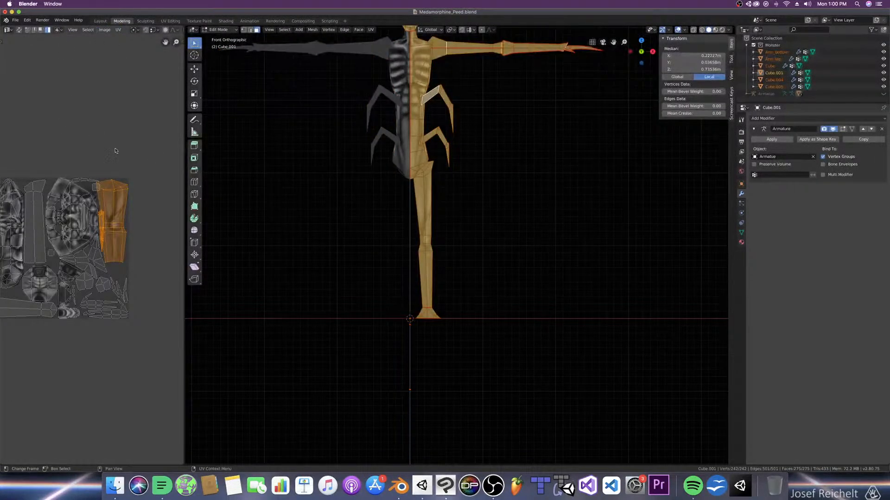
{"action": "key", "text": "a"}
{"action": "left_click", "coordinate": [115, 29]}
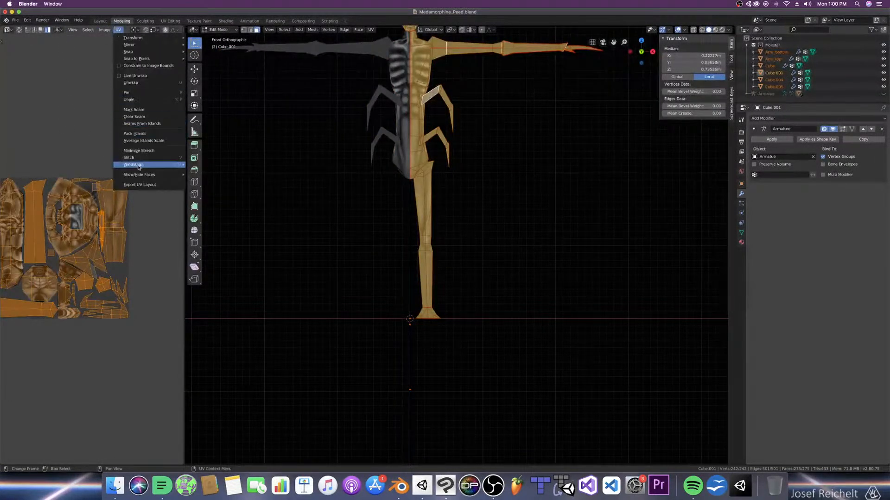
{"action": "left_click", "coordinate": [139, 186]}
{"action": "double_click", "coordinate": [101, 62]}
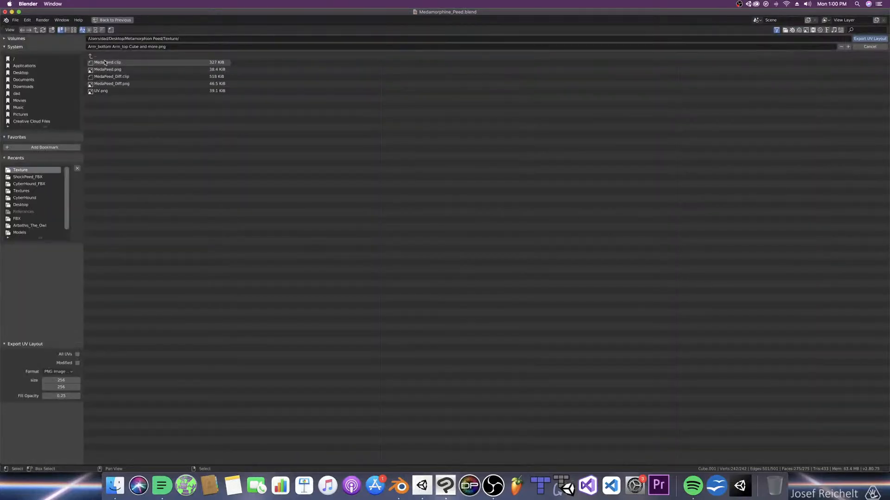
{"action": "left_click", "coordinate": [105, 91]}
{"action": "double_click", "coordinate": [106, 91]}
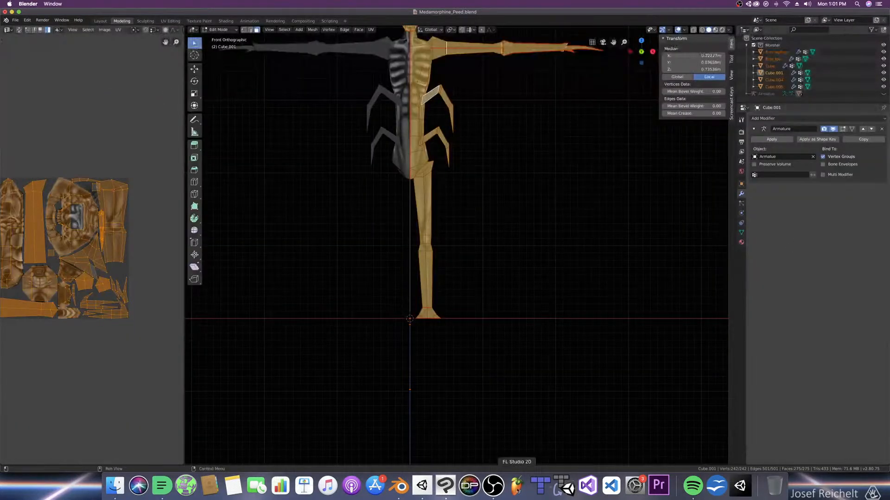
Step: Open the exported UV.png from the Texture folder in Clip Studio Paint
{"action": "left_click", "coordinate": [110, 490]}
{"action": "left_click", "coordinate": [244, 49]}
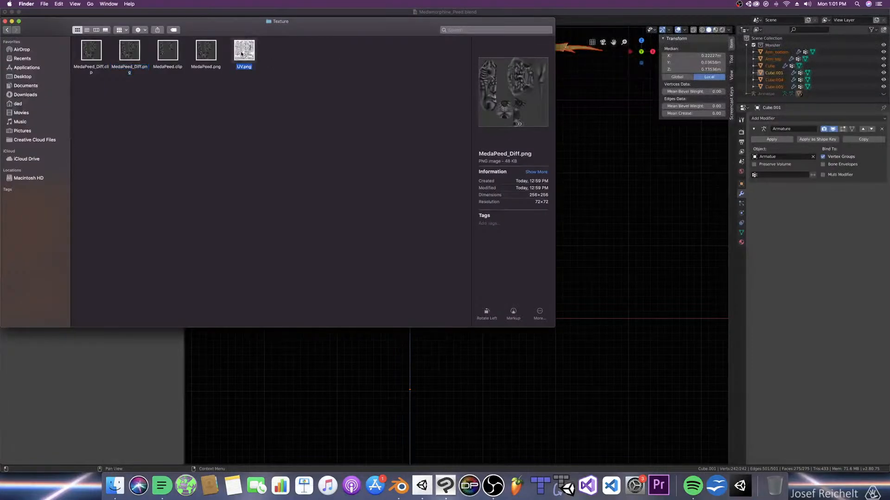
{"action": "right_click", "coordinate": [244, 50]}
{"action": "mouse_move", "coordinate": [278, 62]}
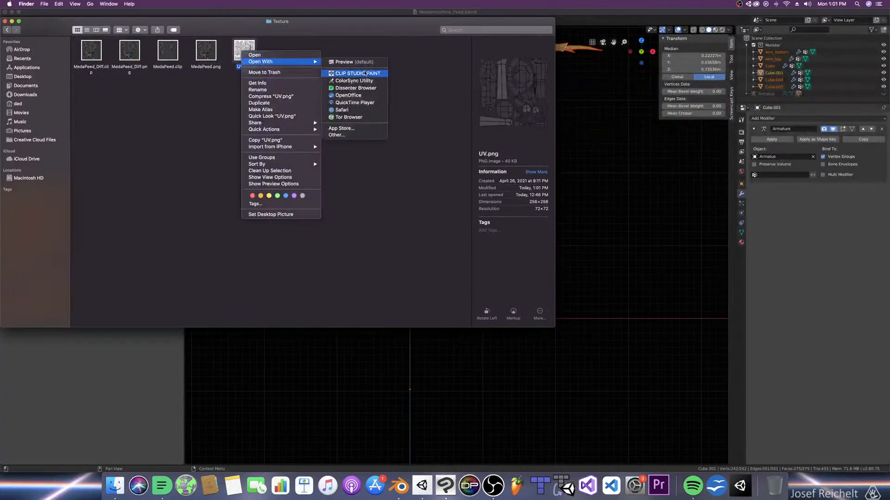
{"action": "left_click", "coordinate": [364, 73]}
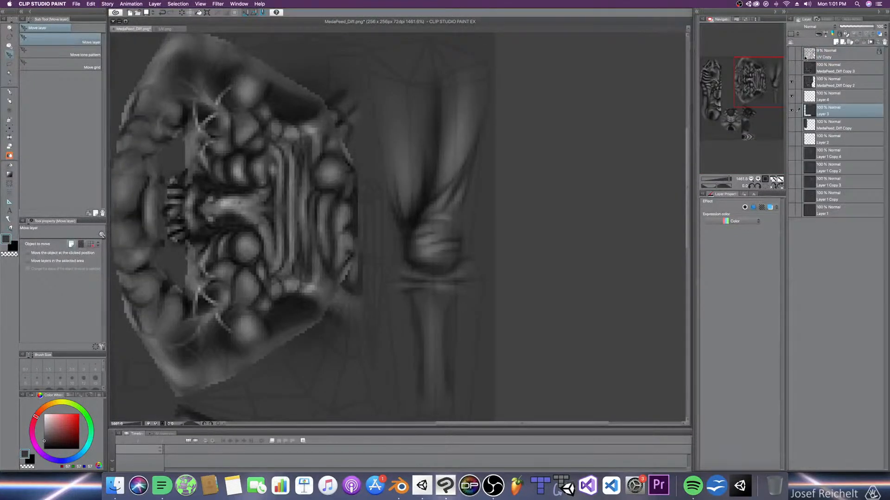
Step: Copy the new UV layout into the MedaPeed_Diff.png canvas as a layer above UV Copy and set its opacity to 22%
{"action": "left_click", "coordinate": [825, 57]}
{"action": "key", "text": "super+c"}
{"action": "key", "text": "super+v"}
{"action": "left_click", "coordinate": [880, 27]}
{"action": "type", "text": "2"}
{"action": "key", "text": "Return"}
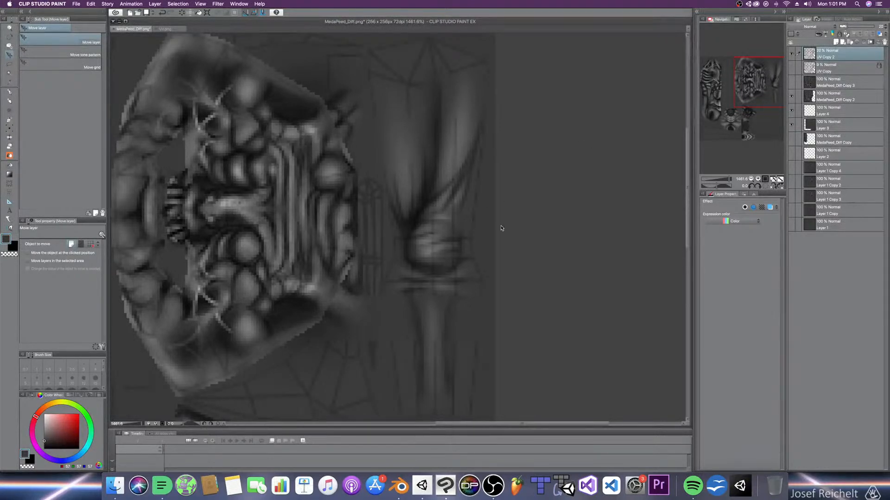
Step: Compare the leg in Blender with the new UV overlay, and nudge Layer 3 slightly left in Clip Studio Paint
{"action": "scroll", "coordinate": [475, 227], "scroll_direction": "down", "scroll_amount": 1}
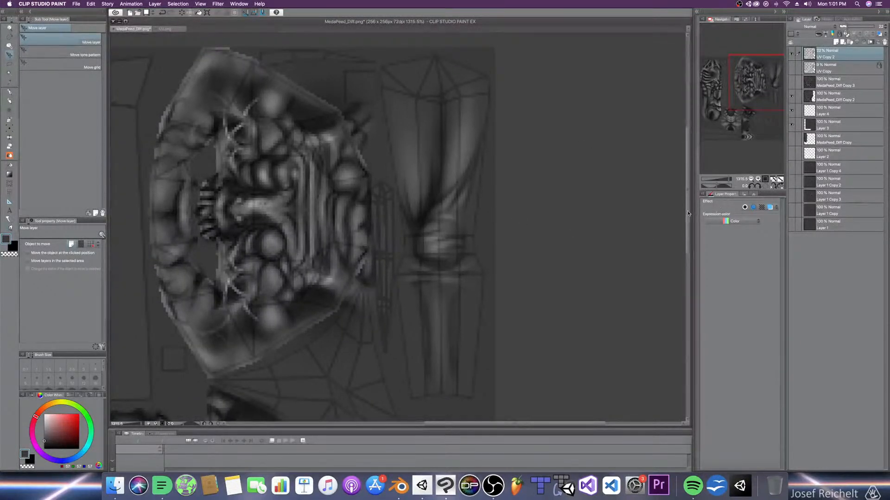
{"action": "left_click", "coordinate": [400, 485]}
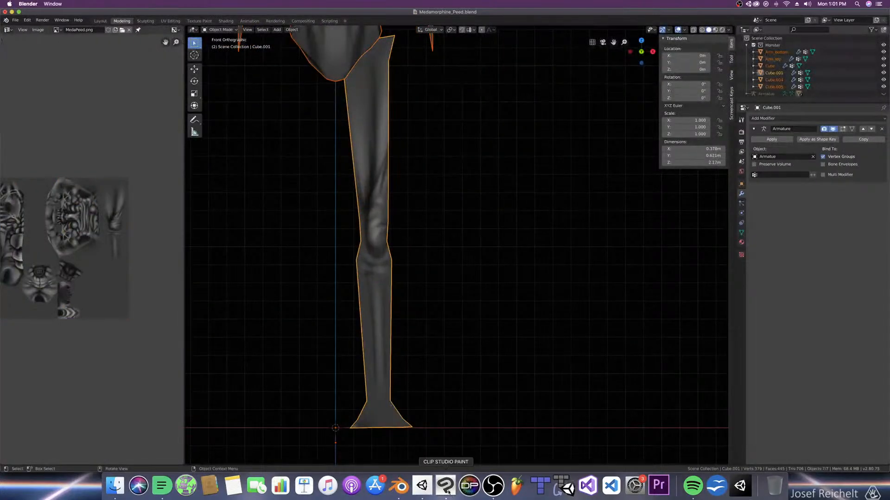
{"action": "left_click", "coordinate": [445, 486]}
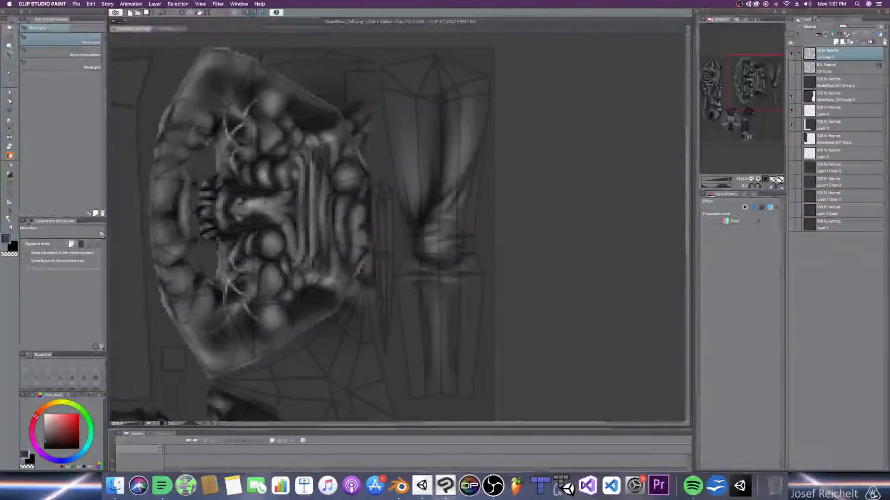
{"action": "left_click", "coordinate": [829, 126]}
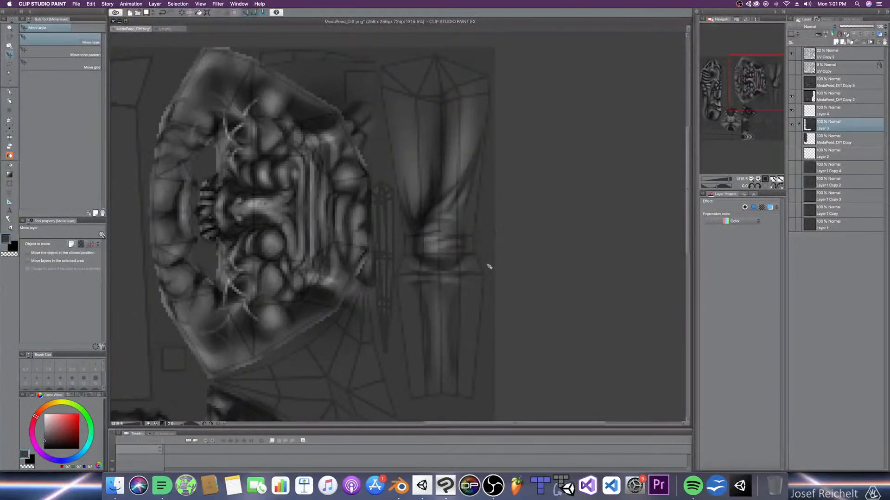
{"action": "key", "text": "Left"}
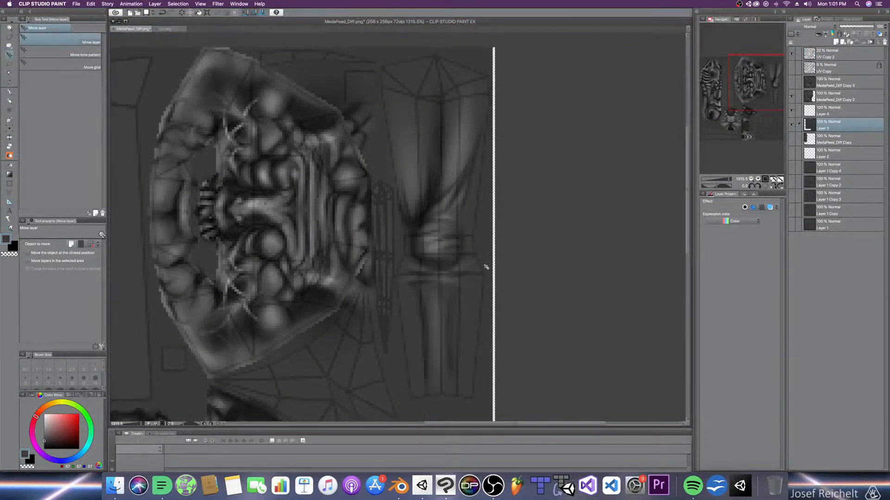
{"action": "scroll", "coordinate": [486, 267], "scroll_direction": "down", "scroll_amount": 5}
{"action": "scroll", "coordinate": [488, 267], "scroll_direction": "down", "scroll_amount": 2}
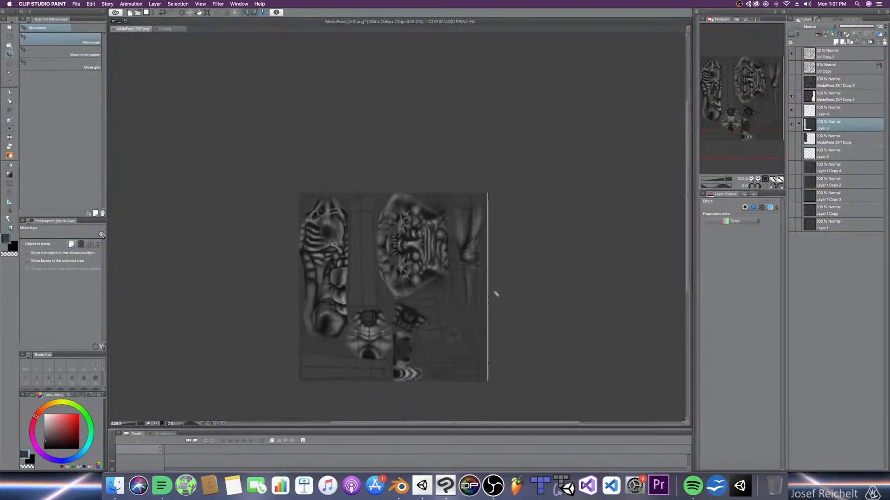
Step: Paint over the white strip along the canvas's right edge on Layer 3 with the G-pen at brush size 10
{"action": "key", "text": "p"}
{"action": "scroll", "coordinate": [503, 260], "scroll_direction": "up", "scroll_amount": 2}
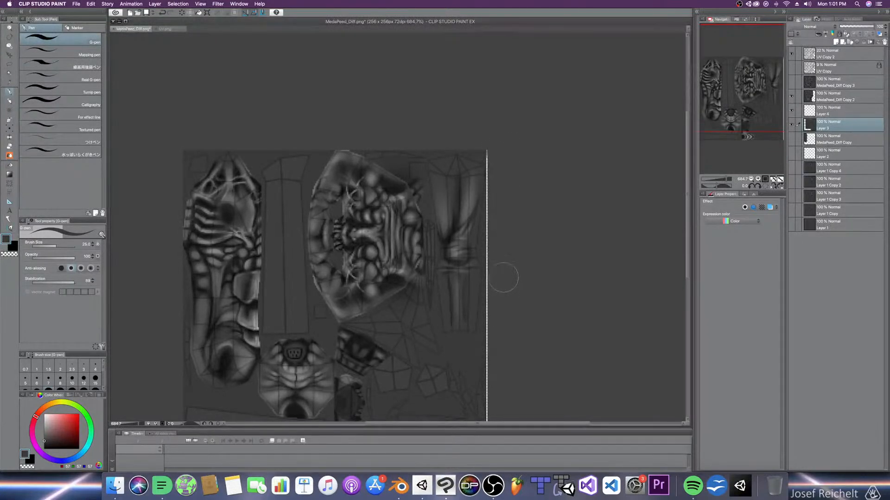
{"action": "key", "text": "p"}
{"action": "key", "text": "p"}
{"action": "key", "text": "bracketleft"}
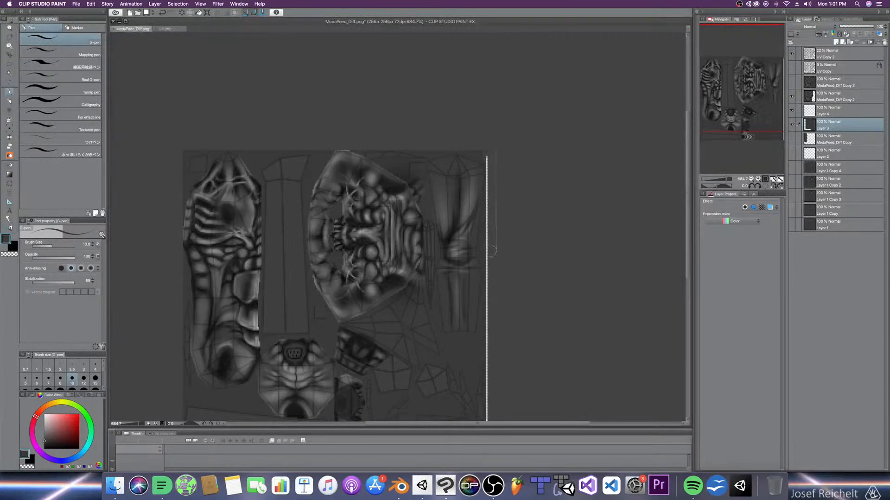
{"action": "scroll", "coordinate": [493, 251], "scroll_direction": "down", "scroll_amount": 3}
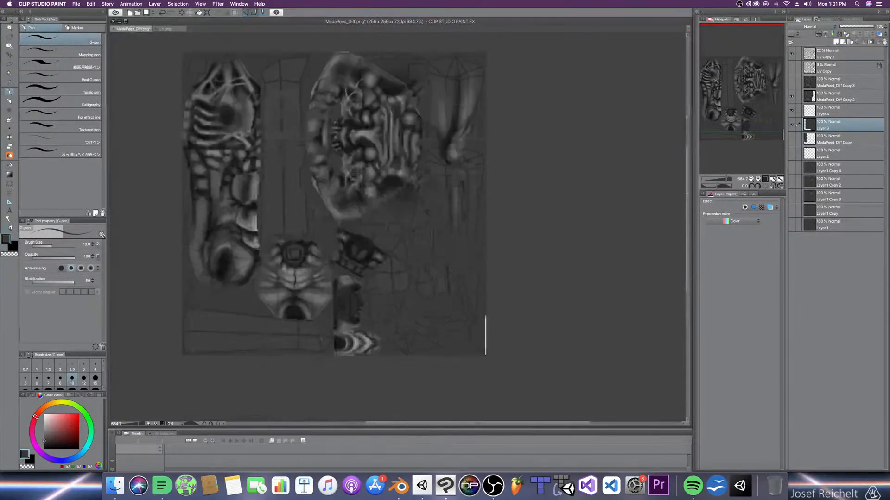
{"action": "scroll", "coordinate": [486, 332], "scroll_direction": "down", "scroll_amount": 1}
{"action": "scroll", "coordinate": [476, 248], "scroll_direction": "down", "scroll_amount": 2}
{"action": "scroll", "coordinate": [469, 278], "scroll_direction": "up", "scroll_amount": 3}
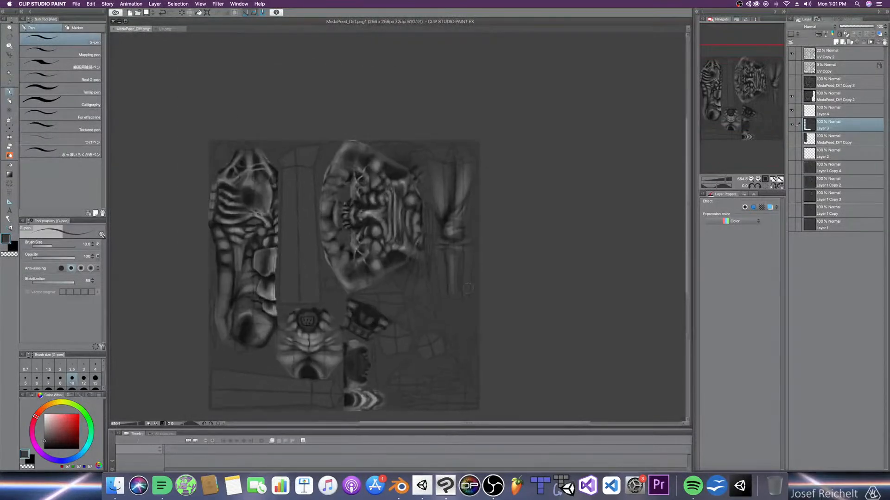
Step: Check the leg against the Blender model, hide the UV Copy 2 overlay and save the texture over MedaPeed_Diff.png
{"action": "scroll", "coordinate": [467, 288], "scroll_direction": "up", "scroll_amount": 1}
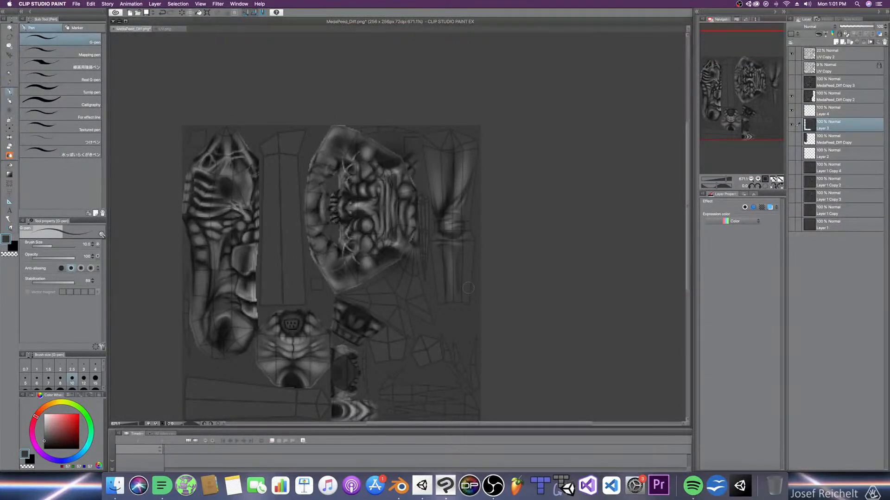
{"action": "scroll", "coordinate": [516, 280], "scroll_direction": "up", "scroll_amount": 7}
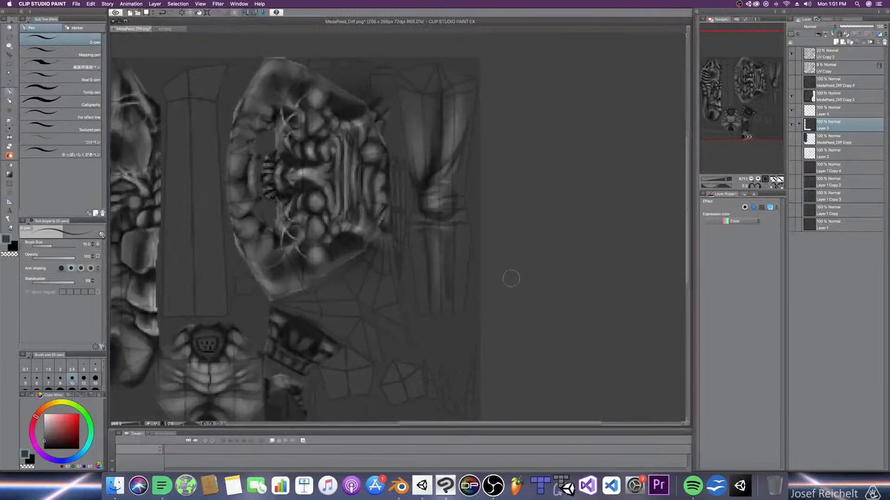
{"action": "scroll", "coordinate": [497, 221], "scroll_direction": "down", "scroll_amount": 5}
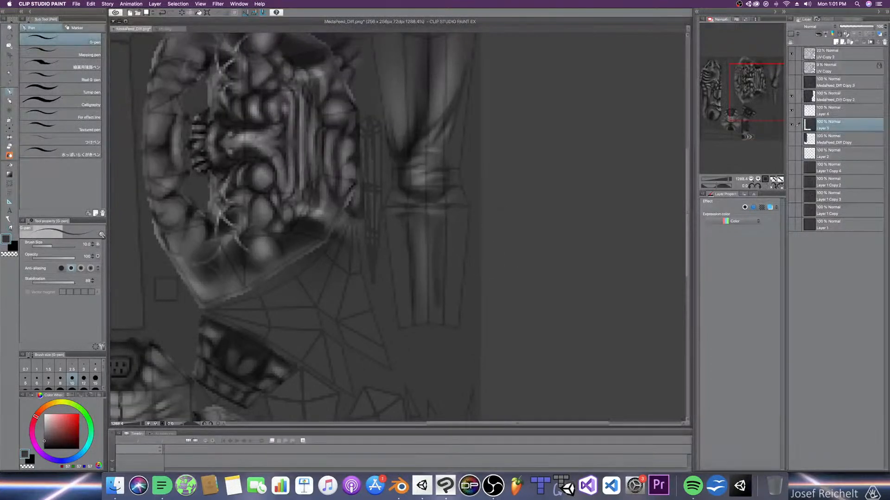
{"action": "left_click", "coordinate": [399, 486]}
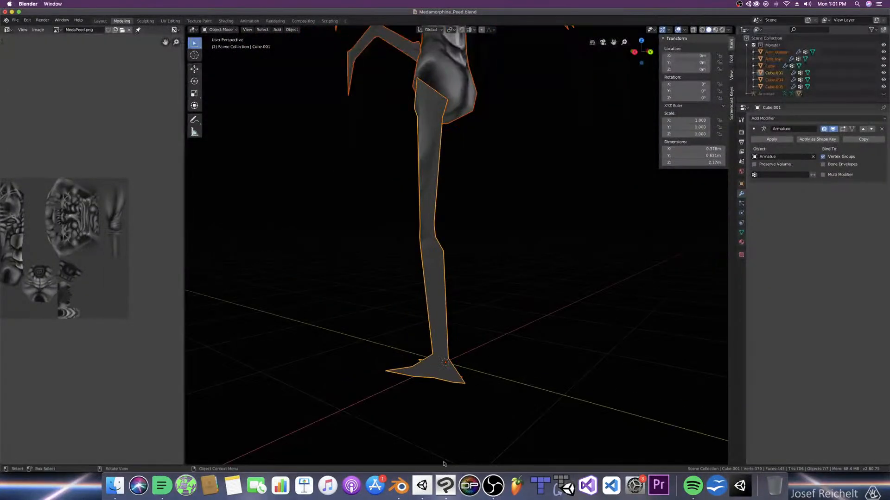
{"action": "left_click", "coordinate": [445, 485]}
{"action": "left_click", "coordinate": [792, 54]}
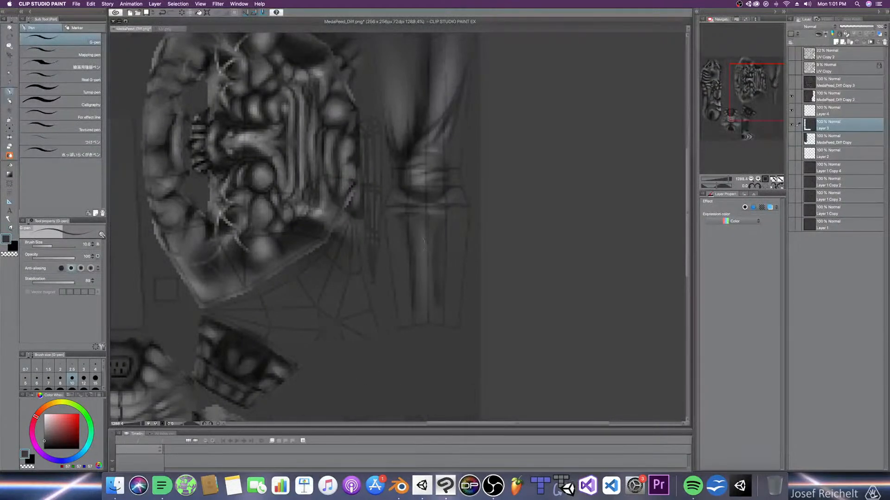
{"action": "key", "text": "shift+super+s"}
{"action": "left_click", "coordinate": [570, 239]}
{"action": "left_click", "coordinate": [494, 132]}
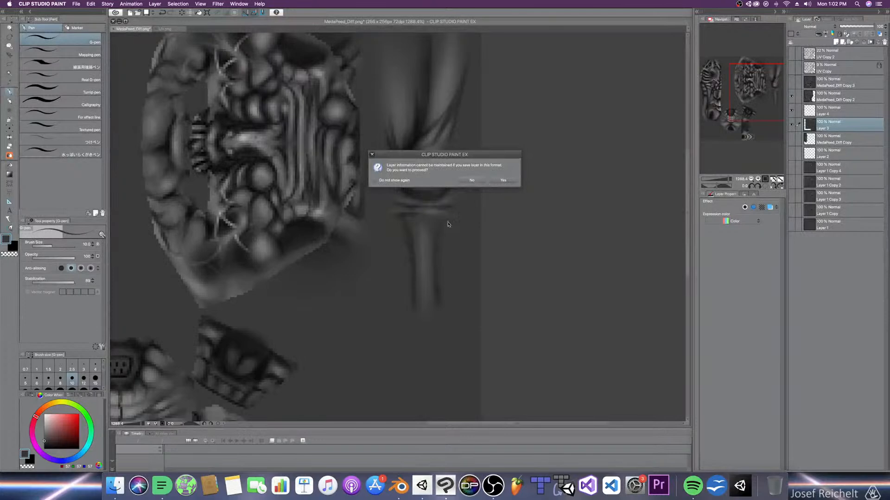
Step: In Blender, change the image editor to the Shader Editor and load MedaPeed_Diff.png into the Image Texture node
{"action": "left_click", "coordinate": [398, 486]}
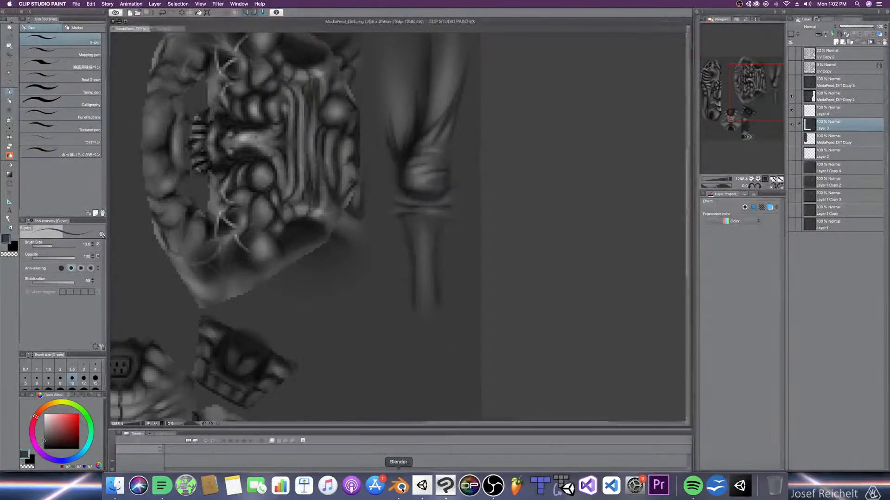
{"action": "left_click", "coordinate": [7, 29]}
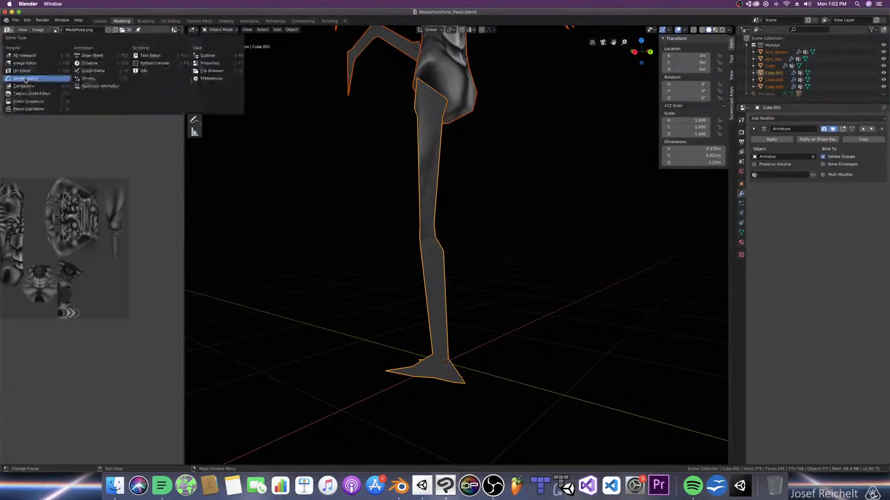
{"action": "left_click", "coordinate": [37, 70]}
{"action": "left_click", "coordinate": [69, 236]}
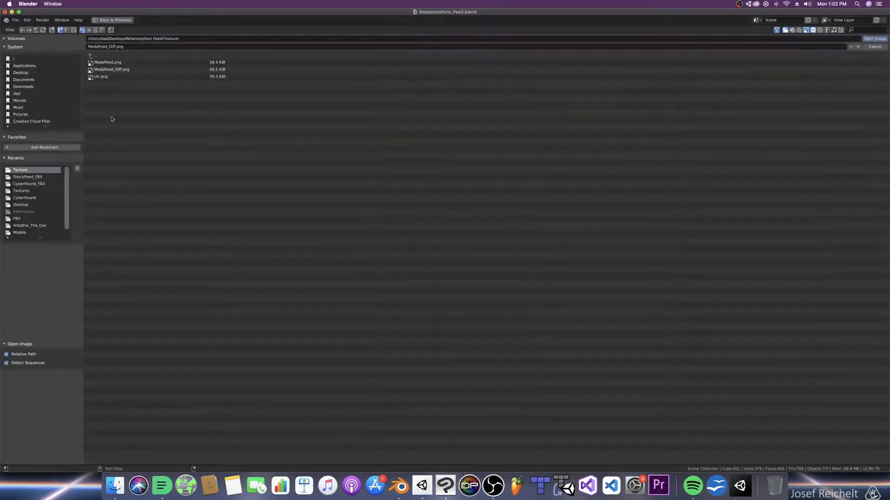
{"action": "double_click", "coordinate": [118, 71]}
Step: Inspect the texture on the leg from several angles and compare it with the painting in Clip Studio Paint
{"action": "mouse_move", "coordinate": [348, 179]}
{"action": "middle_mouse_down"}
{"action": "mouse_move", "coordinate": [480, 232]}
{"action": "mouse_move", "coordinate": [411, 232]}
{"action": "mouse_move", "coordinate": [441, 224]}
{"action": "mouse_move", "coordinate": [469, 225]}
{"action": "mouse_move", "coordinate": [395, 238]}
{"action": "mouse_move", "coordinate": [462, 236]}
{"action": "mouse_move", "coordinate": [440, 229]}
{"action": "mouse_move", "coordinate": [431, 245]}
{"action": "middle_mouse_up"}
{"action": "key", "text": "KP_1"}
{"action": "scroll", "coordinate": [437, 223], "scroll_direction": "up", "scroll_amount": 1}
{"action": "scroll", "coordinate": [442, 233], "scroll_direction": "down", "scroll_amount": 2}
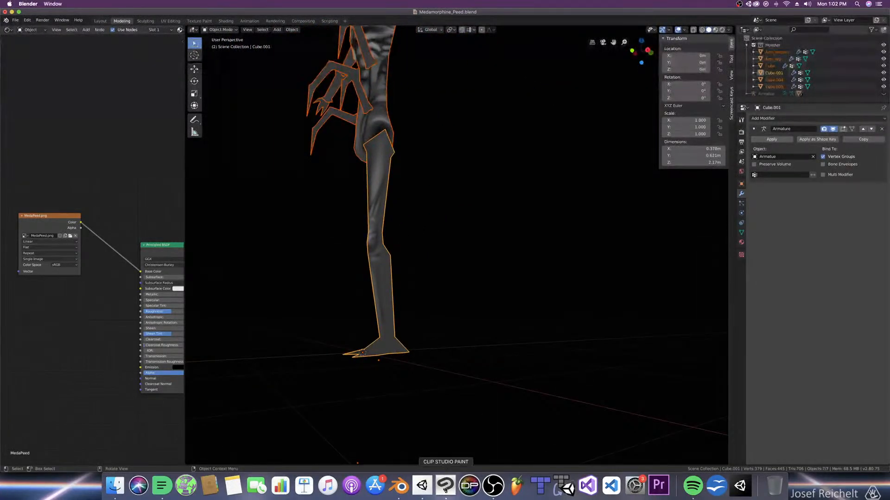
{"action": "left_click", "coordinate": [445, 485]}
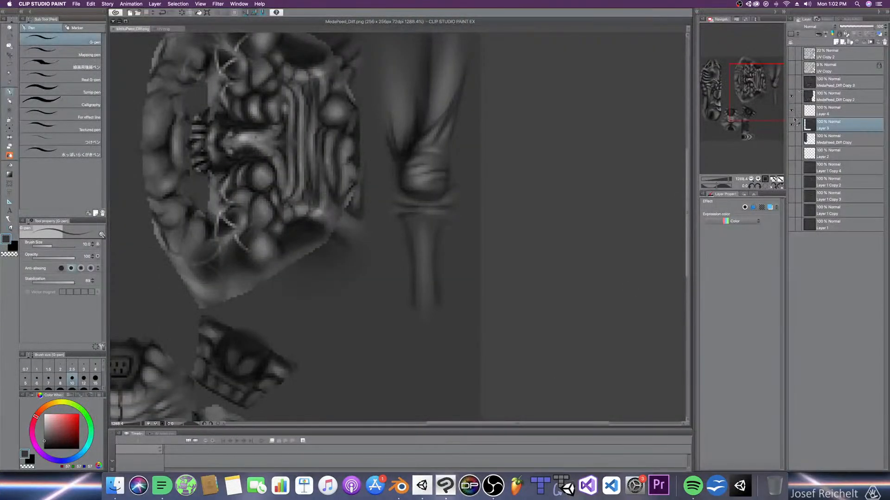
{"action": "scroll", "coordinate": [642, 171], "scroll_direction": "down", "scroll_amount": 1}
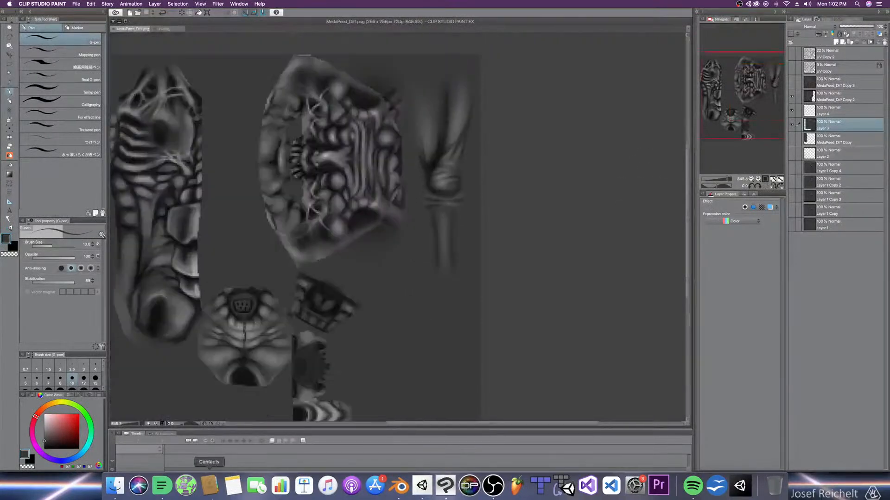
Step: Back in Blender, select only the leg, isolate it in local view in the Texture Paint workspace and save the file
{"action": "left_click", "coordinate": [400, 485]}
{"action": "left_click", "coordinate": [397, 219]}
{"action": "left_click", "coordinate": [383, 210]}
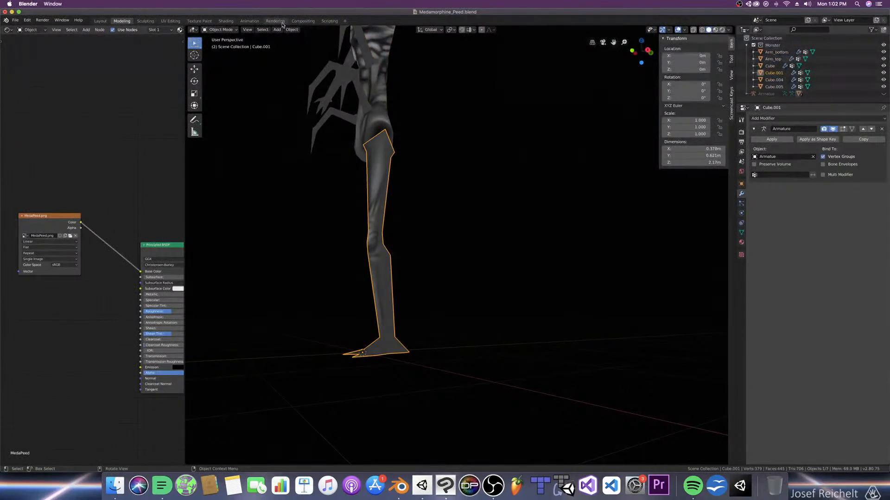
{"action": "left_click", "coordinate": [199, 21]}
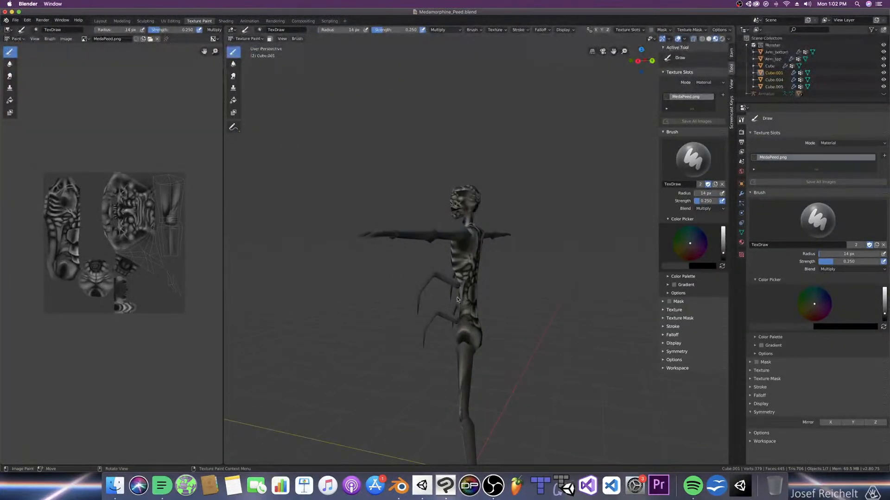
{"action": "key", "text": "KP_Divide"}
{"action": "scroll", "coordinate": [560, 315], "scroll_direction": "down", "scroll_amount": 2}
{"action": "mouse_move", "coordinate": [519, 323]}
{"action": "middle_mouse_down"}
{"action": "mouse_move", "coordinate": [561, 316]}
{"action": "mouse_move", "coordinate": [542, 294]}
{"action": "mouse_move", "coordinate": [437, 298]}
{"action": "mouse_move", "coordinate": [423, 280]}
{"action": "mouse_move", "coordinate": [538, 278]}
{"action": "mouse_move", "coordinate": [442, 280]}
{"action": "middle_mouse_up"}
{"action": "key", "text": "super+s"}
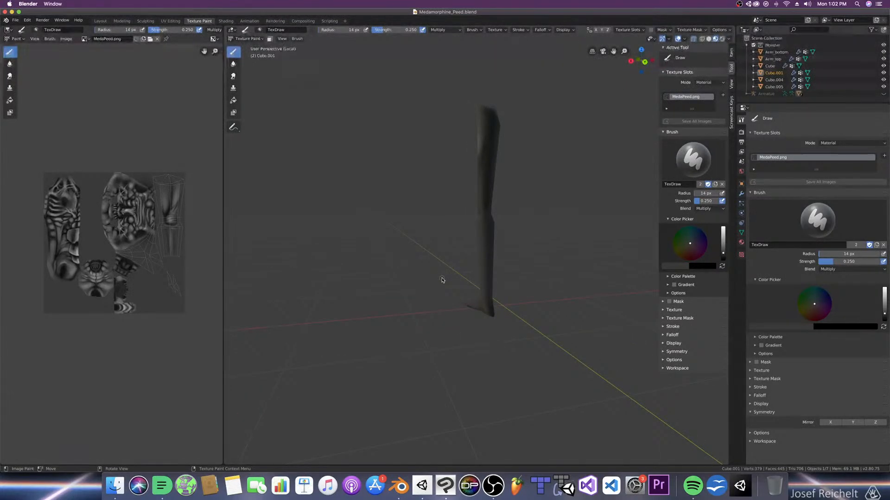
Step: Set the paint brush strength to 0.217 and view the lower leg from the back and the right side
{"action": "scroll", "coordinate": [441, 189], "scroll_direction": "up", "scroll_amount": 3}
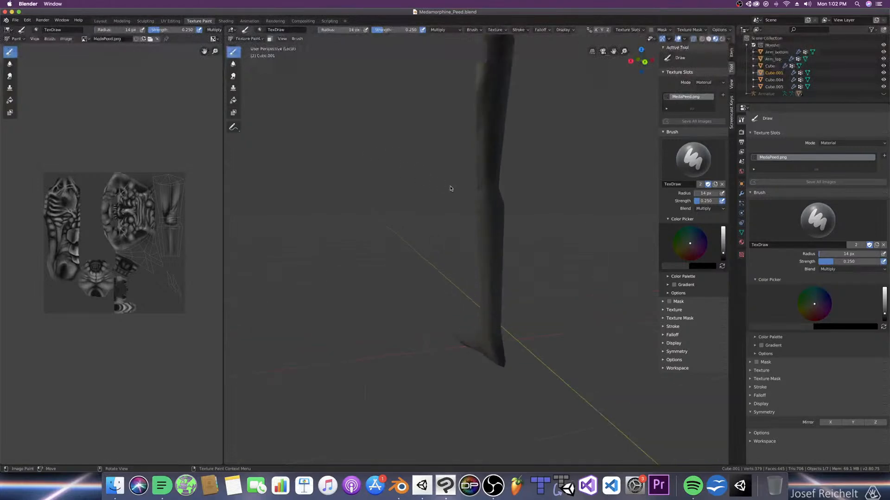
{"action": "left_click", "coordinate": [826, 261]}
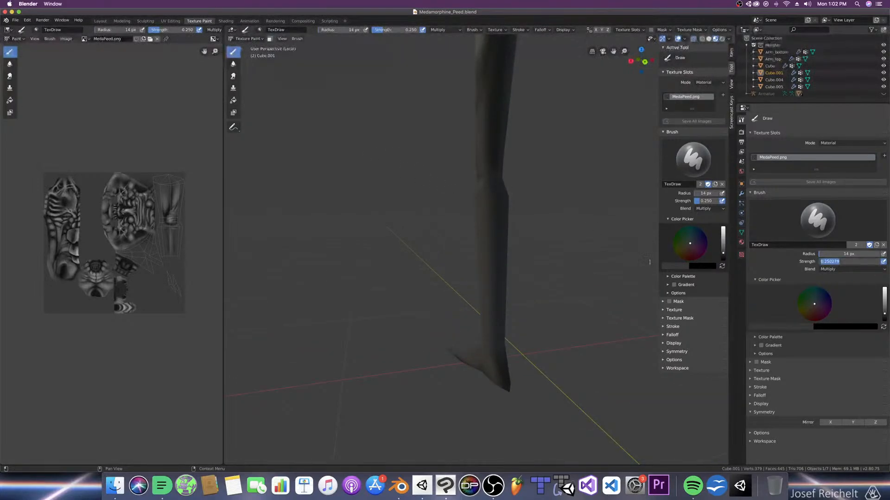
{"action": "left_click", "coordinate": [659, 262]}
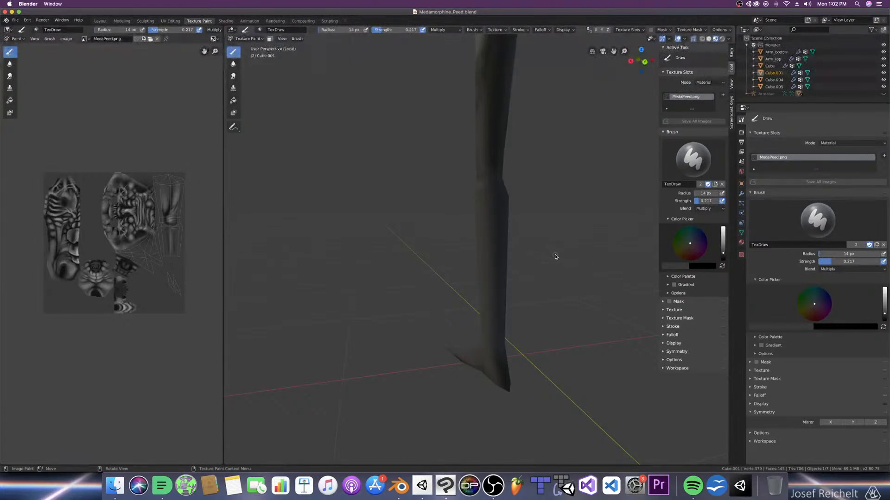
{"action": "key", "text": "ctrl+KP_1"}
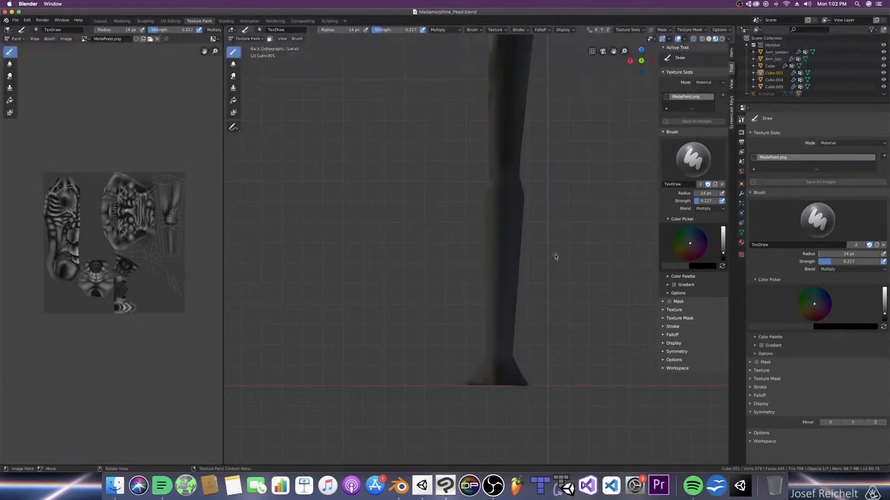
{"action": "key", "text": "KP_3"}
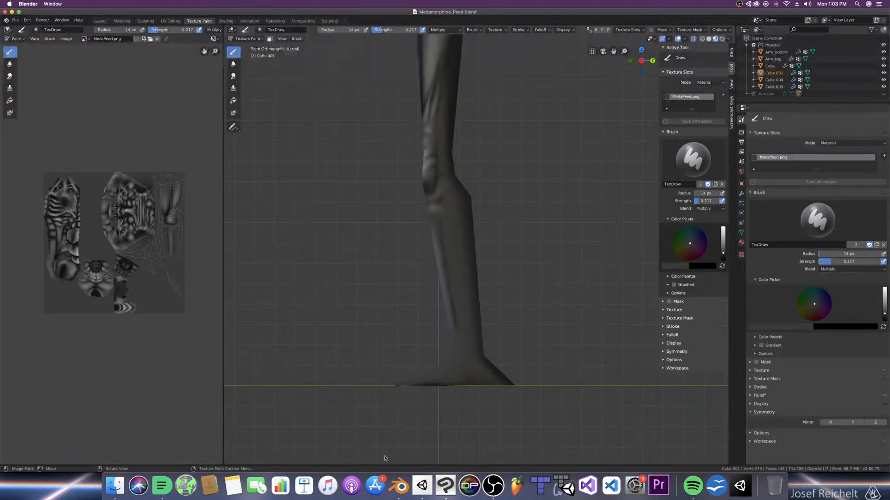
Step: Switch to the browser, open the labelled leg muscle diagram from the image results and study the calf and Achilles area
{"action": "key", "text": "super+Tab"}
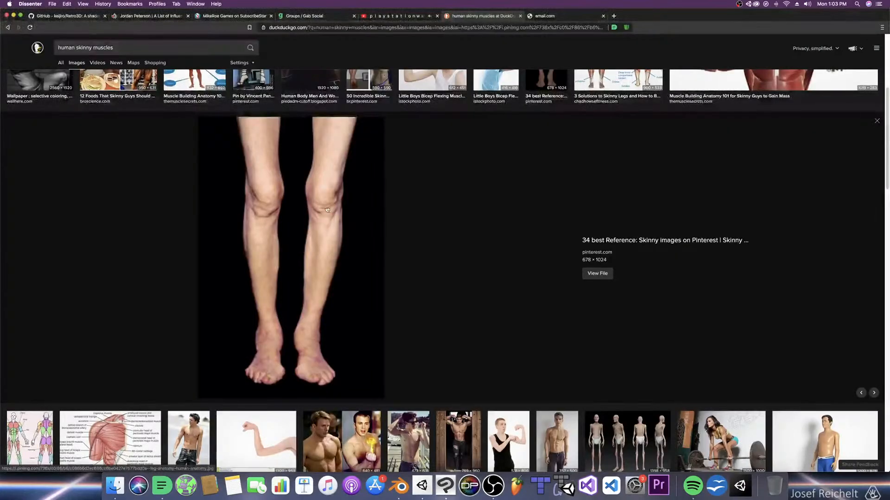
{"action": "scroll", "coordinate": [328, 214], "scroll_direction": "up", "scroll_amount": 3}
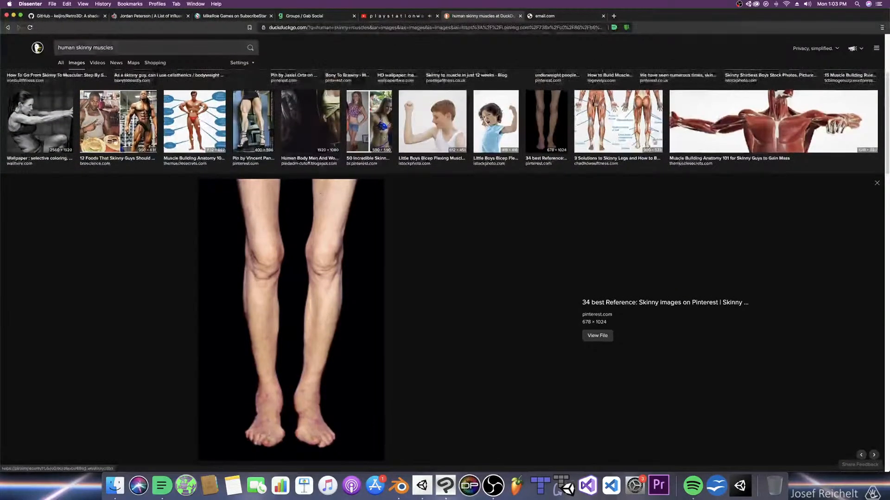
{"action": "left_click", "coordinate": [659, 143]}
{"action": "scroll", "coordinate": [357, 352], "scroll_direction": "down", "scroll_amount": 1}
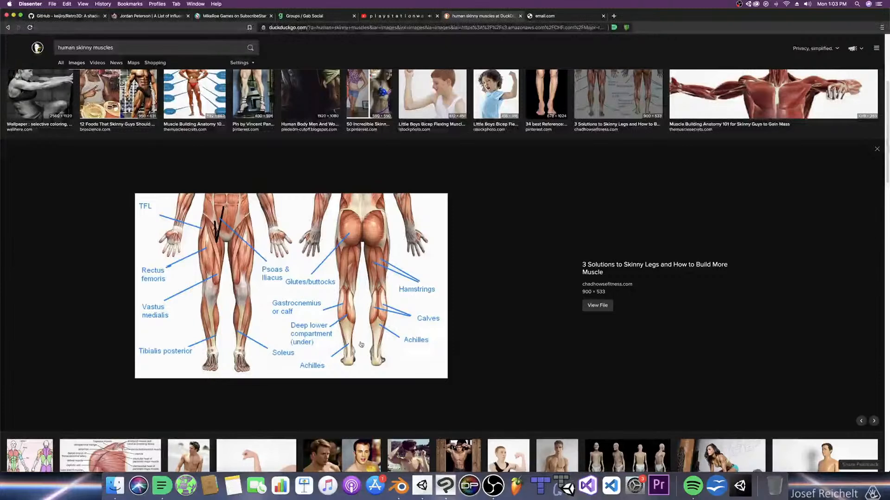
{"action": "scroll", "coordinate": [352, 336], "scroll_direction": "down", "scroll_amount": 1}
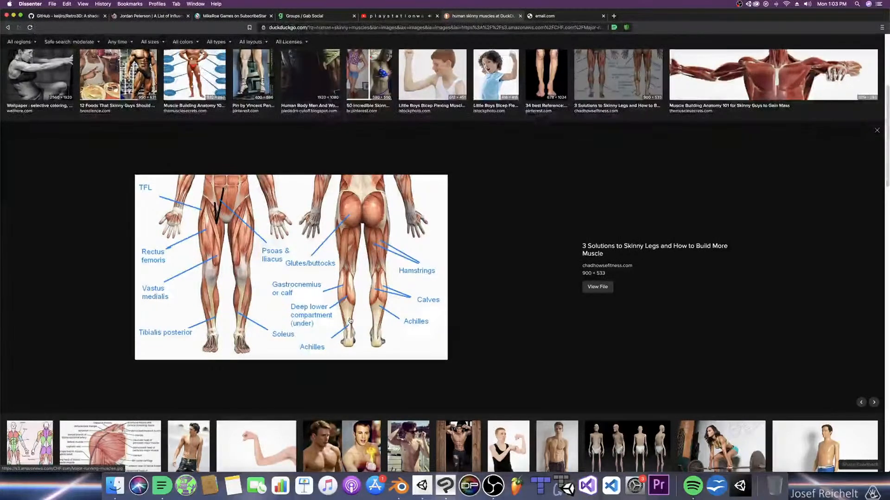
{"action": "scroll", "coordinate": [343, 312], "scroll_direction": "down", "scroll_amount": 1}
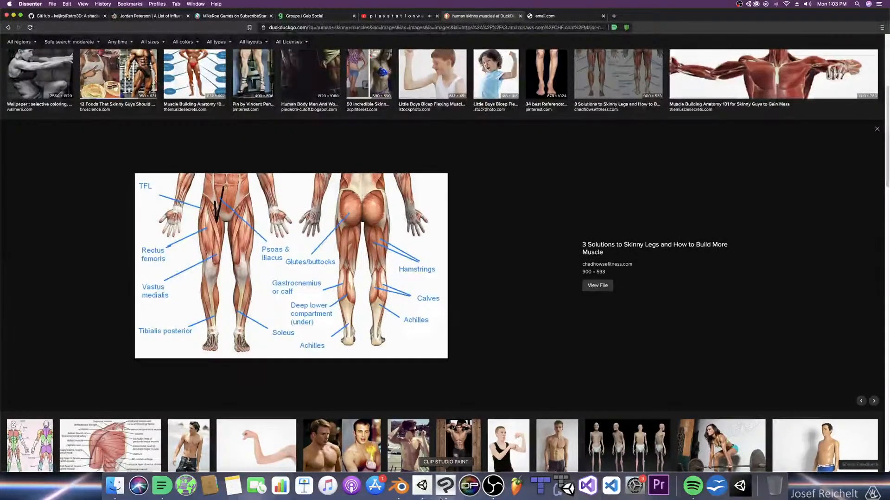
Step: Return to Blender, set the paint brush's blend mode to Screen and enlarge its radius to 82 px
{"action": "left_click", "coordinate": [400, 485]}
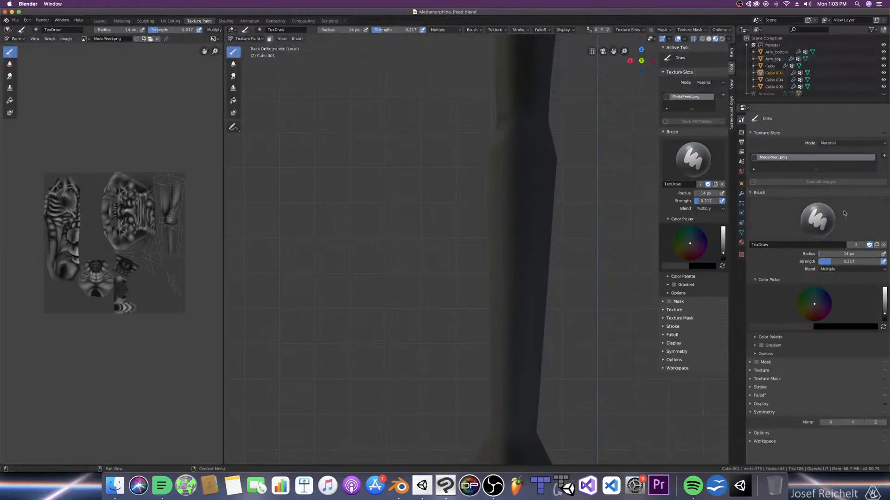
{"action": "left_click", "coordinate": [848, 269]}
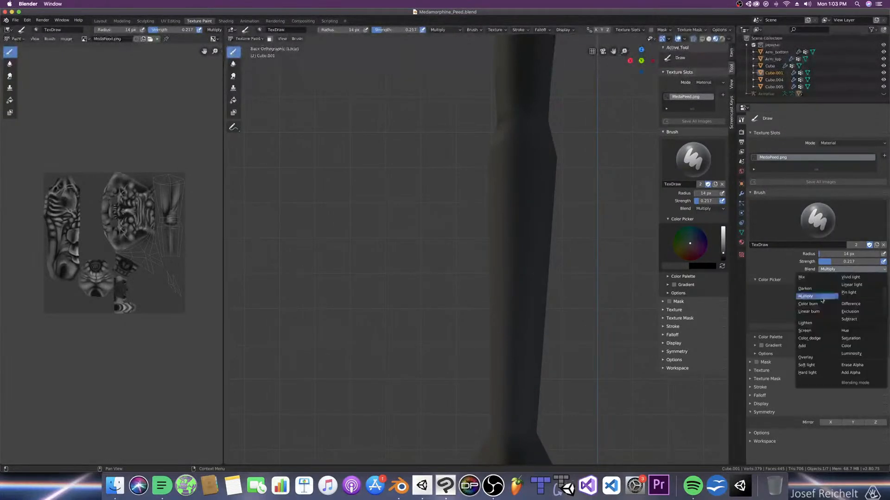
{"action": "left_click", "coordinate": [810, 332]}
{"action": "key", "text": "bracketright"}
{"action": "key", "text": "bracketright"}
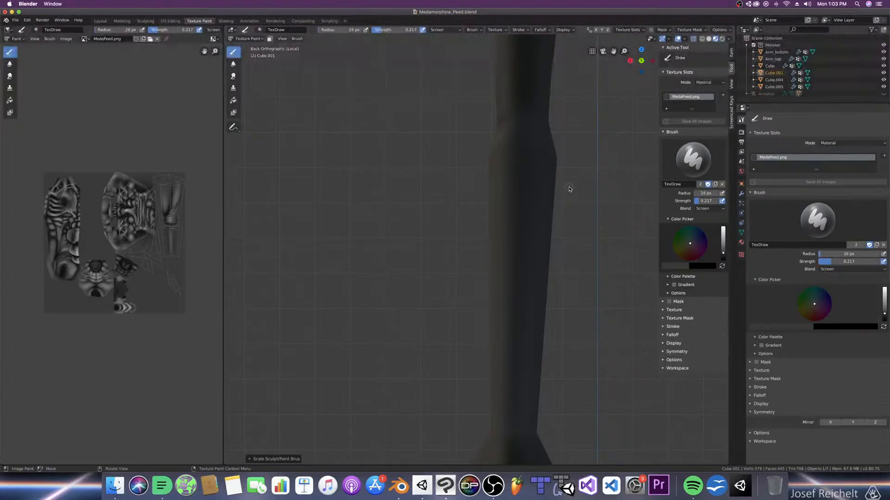
{"action": "key", "text": "bracketright"}
{"action": "key", "text": "bracketright"}
{"action": "key", "text": "bracketright"}
{"action": "scroll", "coordinate": [520, 156], "scroll_direction": "down", "scroll_amount": 2}
{"action": "key", "text": "bracketright"}
{"action": "key", "text": "bracketright"}
Step: Paint a light muscle highlight on the upper outer calf, using a brush radius of about 80 px
{"action": "left_click_drag", "start_coordinate": [494, 202], "coordinate": [496, 210]}
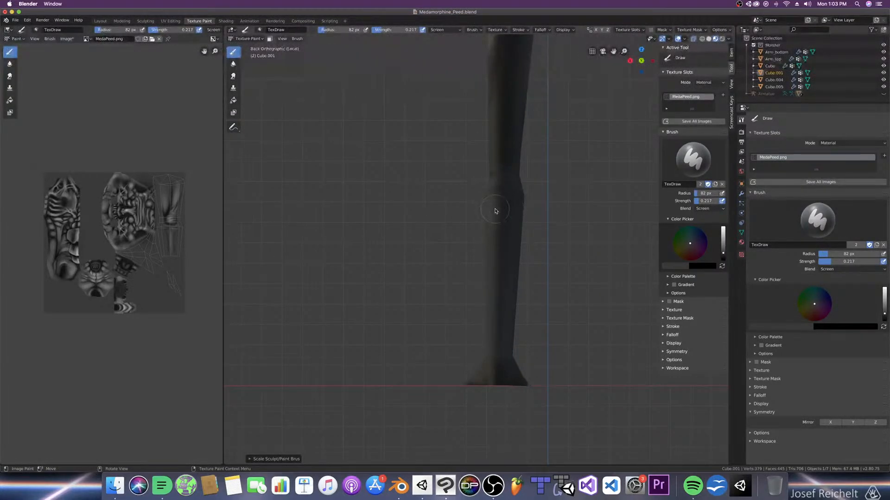
{"action": "scroll", "coordinate": [495, 200], "scroll_direction": "up", "scroll_amount": 1}
{"action": "middle_click_drag", "start_coordinate": [495, 189], "coordinate": [510, 191]}
{"action": "scroll", "coordinate": [507, 190], "scroll_direction": "down", "scroll_amount": 1}
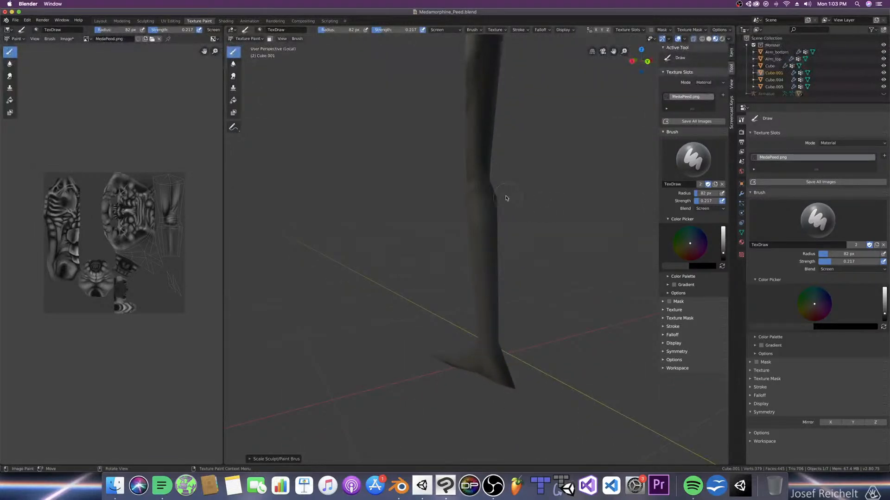
{"action": "mouse_move", "coordinate": [482, 249]}
{"action": "left_mouse_down"}
{"action": "mouse_move", "coordinate": [476, 194]}
{"action": "mouse_move", "coordinate": [481, 248]}
{"action": "left_mouse_up"}
{"action": "key", "text": "bracketright"}
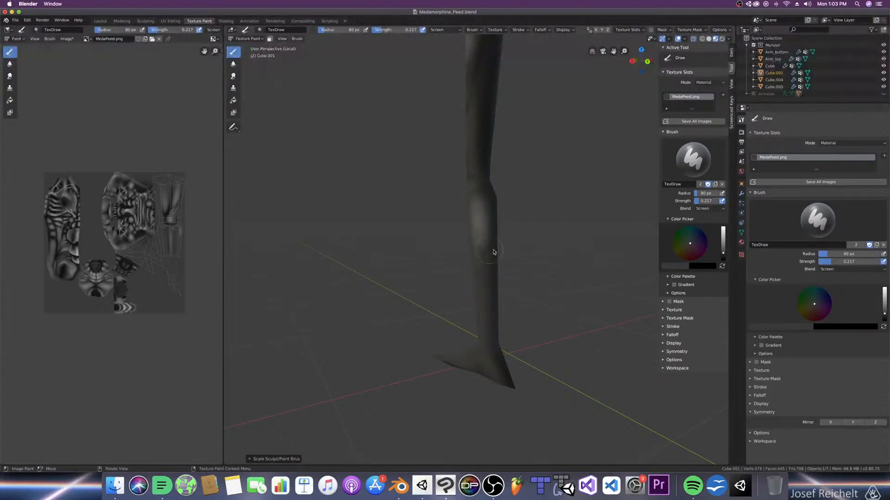
{"action": "key", "text": "bracketright"}
Step: Paint a highlight on the inner calf, switching the brush to Add blending with a 97 px radius
{"action": "middle_click_drag", "start_coordinate": [485, 266], "coordinate": [436, 270]}
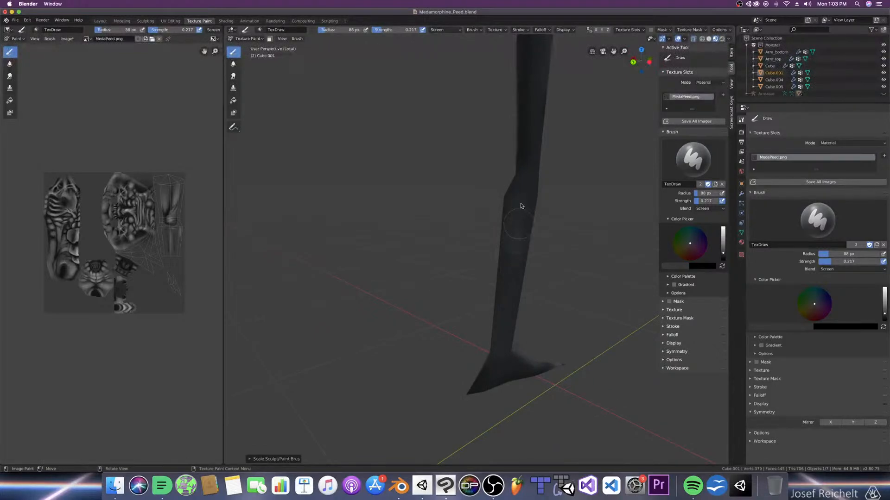
{"action": "left_click", "coordinate": [829, 269]}
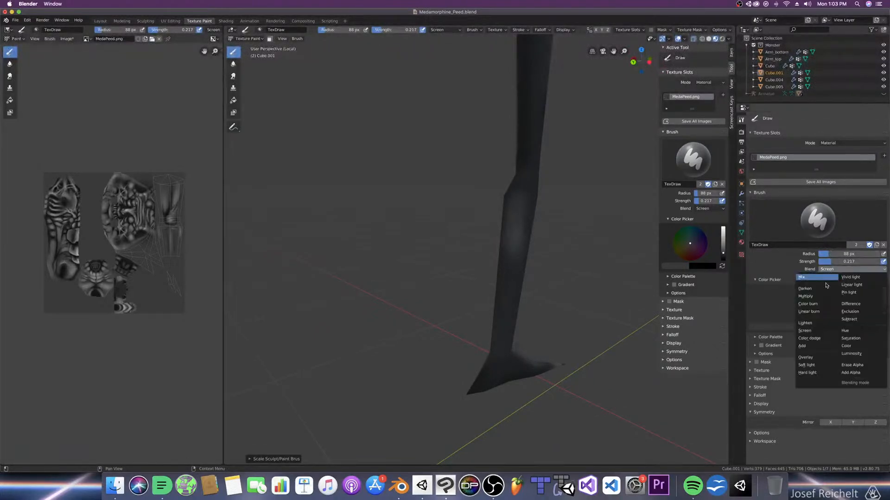
{"action": "left_click", "coordinate": [815, 350]}
{"action": "key", "text": "bracketright"}
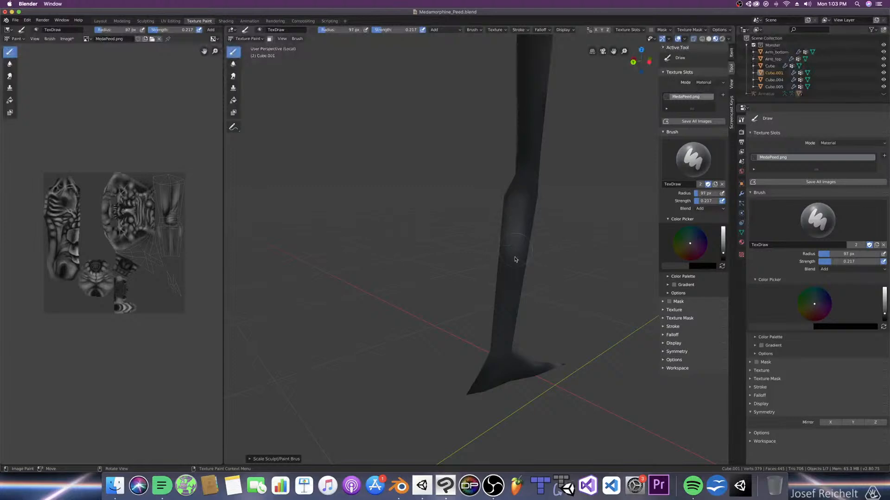
Step: Set the brush's blend mode to Multiply with the outer side of the calf in view
{"action": "middle_click_drag", "start_coordinate": [517, 289], "coordinate": [583, 288]}
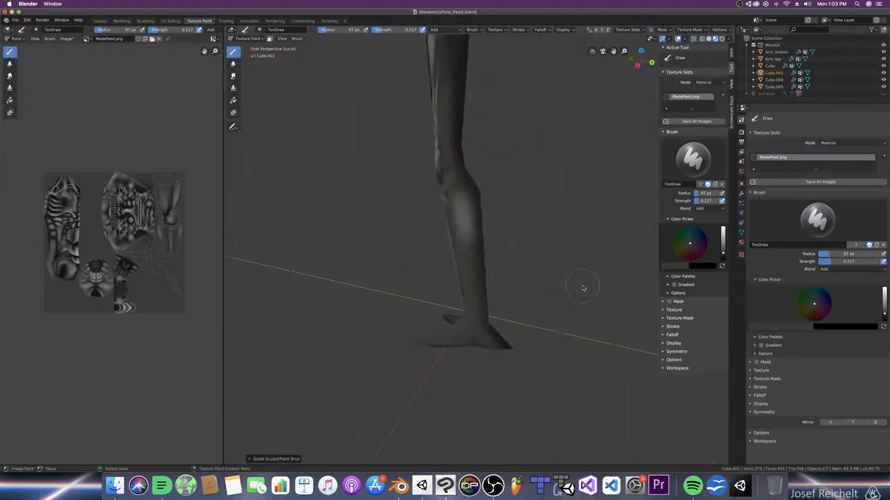
{"action": "left_click", "coordinate": [852, 269]}
{"action": "left_click", "coordinate": [816, 292]}
{"action": "middle_click_drag", "start_coordinate": [455, 190], "coordinate": [453, 188]}
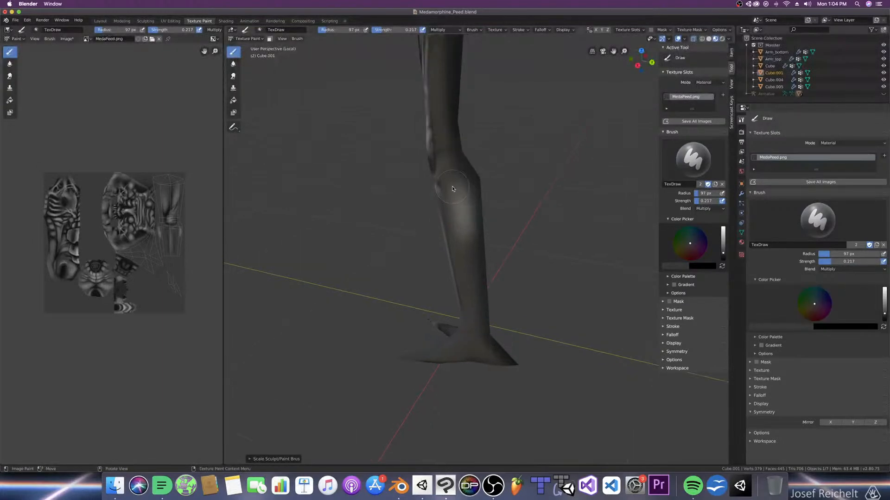
Step: Switch to the browser, check the calf shape on the labelled leg muscle diagram, and return to Blender
{"action": "left_click", "coordinate": [161, 486]}
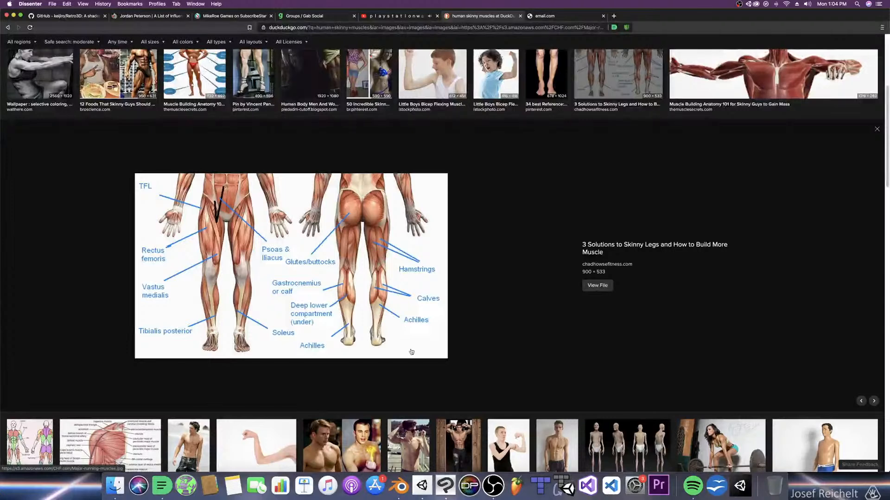
{"action": "left_click", "coordinate": [445, 486]}
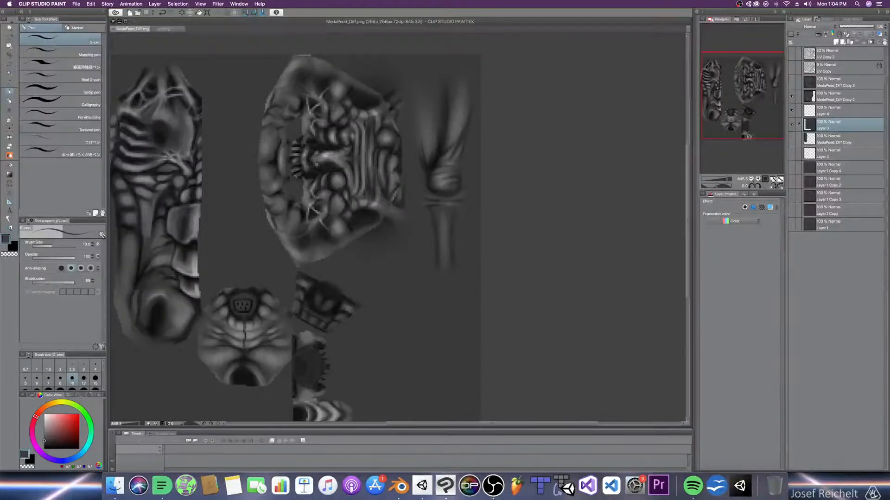
{"action": "left_click", "coordinate": [399, 486]}
{"action": "left_click", "coordinate": [162, 485]}
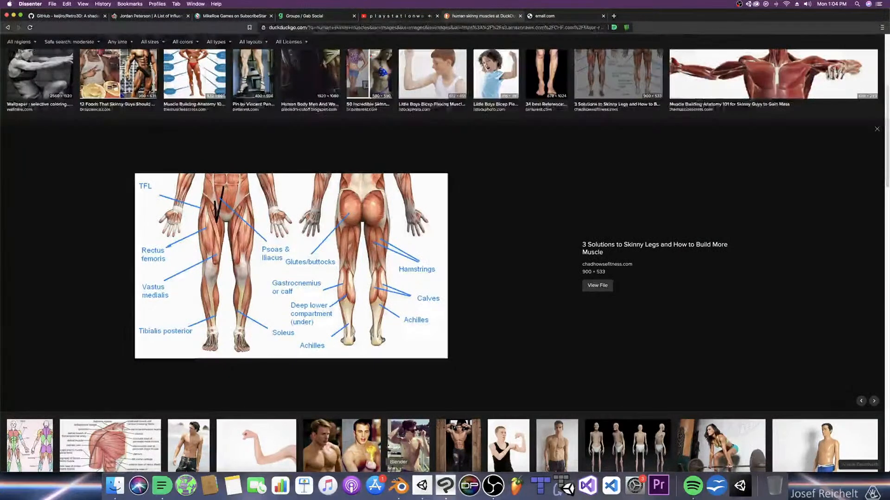
{"action": "left_click", "coordinate": [399, 486]}
Step: Reduce the brush radius to 17 px and paint a dark groove between the two calf muscles from the back
{"action": "key", "text": "KP_1"}
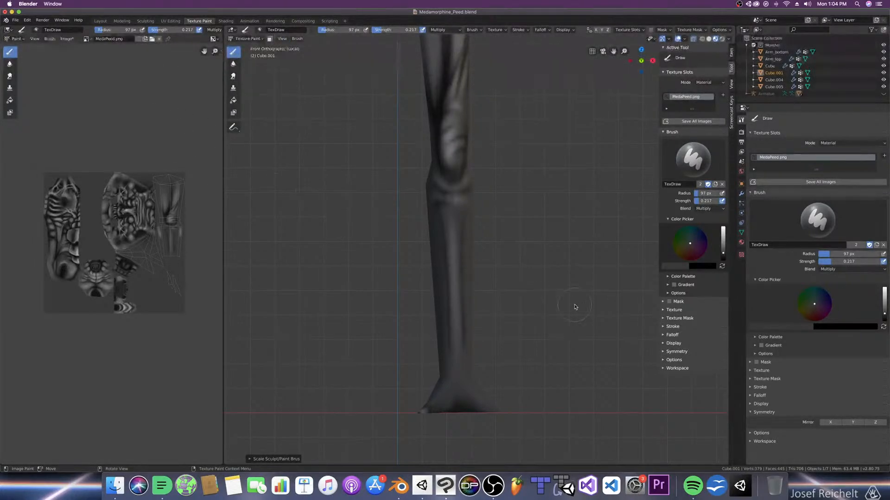
{"action": "key", "text": "ctrl+KP_1"}
{"action": "middle_click_drag", "start_coordinate": [503, 300], "coordinate": [495, 327], "text": "shift"}
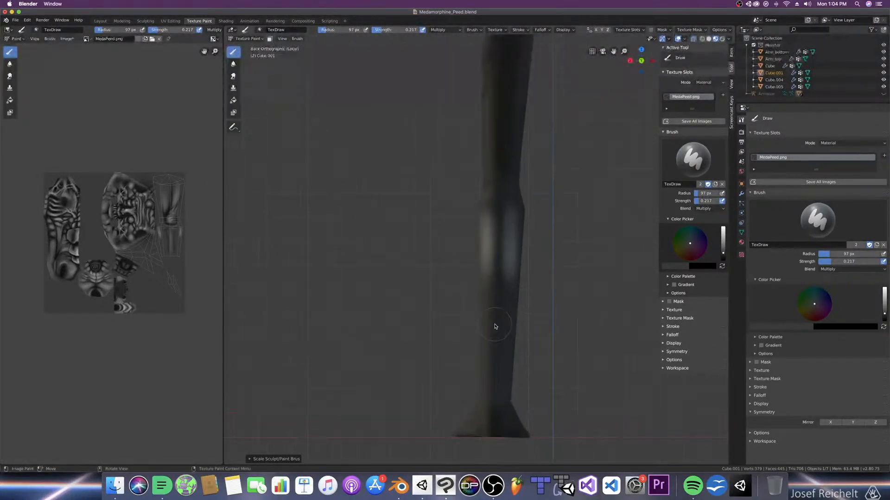
{"action": "key", "text": "bracketleft"}
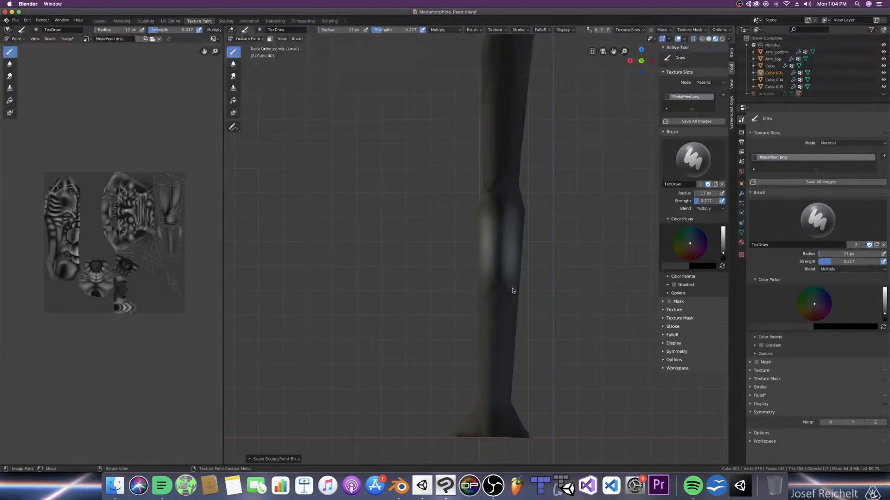
Step: Darken the lower edges of the calf muscle on the outer and inner sides, widening the brush to 48 px
{"action": "middle_click_drag", "start_coordinate": [510, 327], "coordinate": [533, 324]}
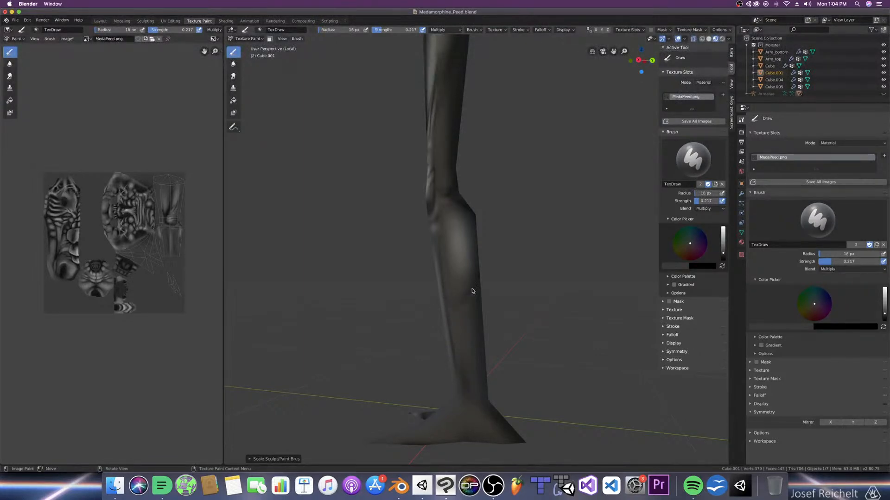
{"action": "middle_click_drag", "start_coordinate": [476, 297], "coordinate": [434, 290]}
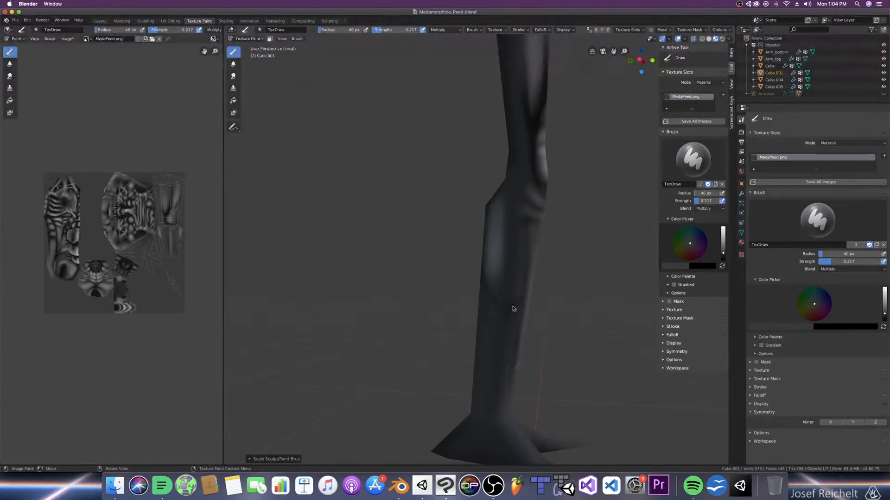
{"action": "middle_click_drag", "start_coordinate": [545, 335], "coordinate": [479, 338]}
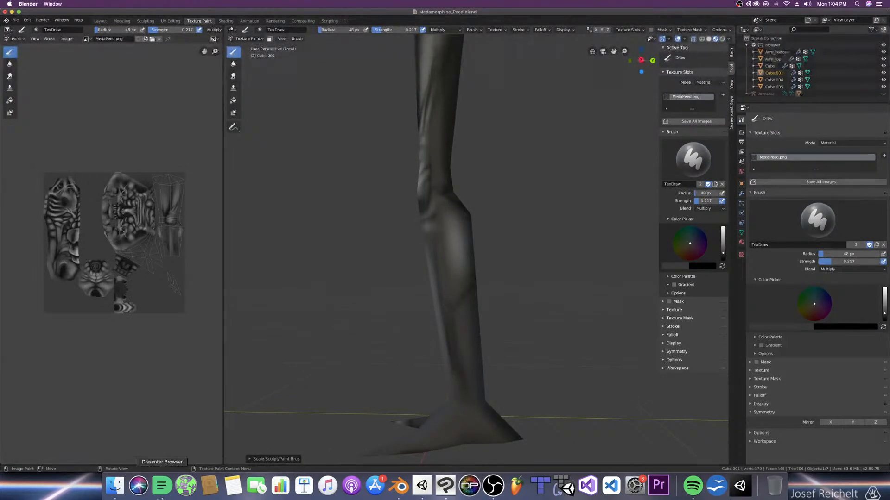
Step: Review the calves and Achilles on the muscle diagram in the browser, and switch back to Blender
{"action": "left_click", "coordinate": [162, 486]}
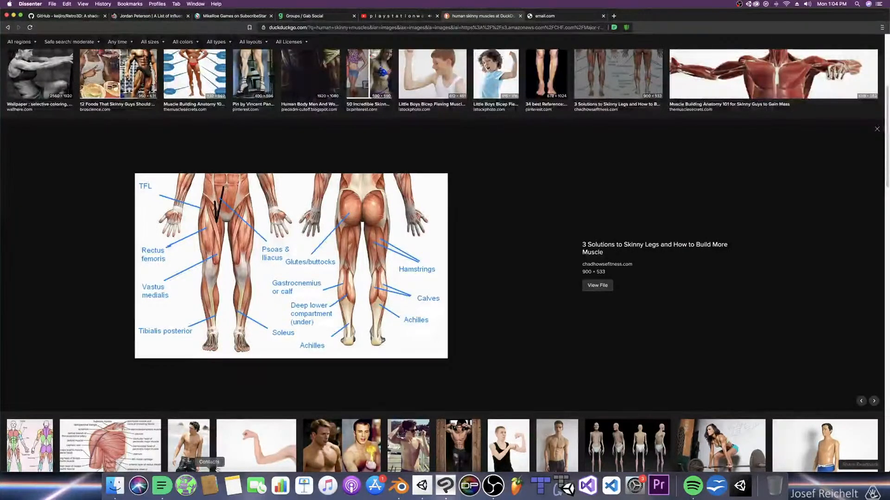
{"action": "left_click", "coordinate": [444, 487]}
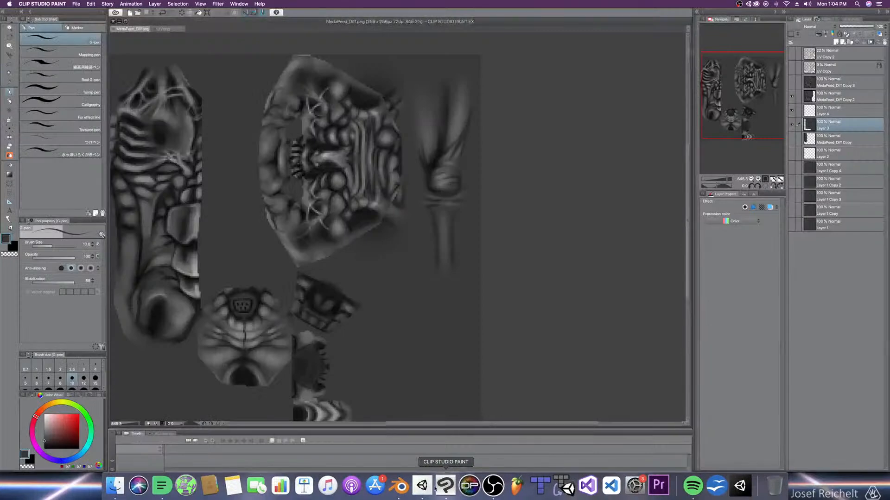
{"action": "left_click", "coordinate": [407, 489]}
Step: Set the brush to Screen blending and brighten the outer calf muscle with a progressively larger radius
{"action": "middle_click_drag", "start_coordinate": [470, 357], "coordinate": [533, 292]}
{"action": "left_click", "coordinate": [843, 269]}
{"action": "left_click", "coordinate": [816, 333]}
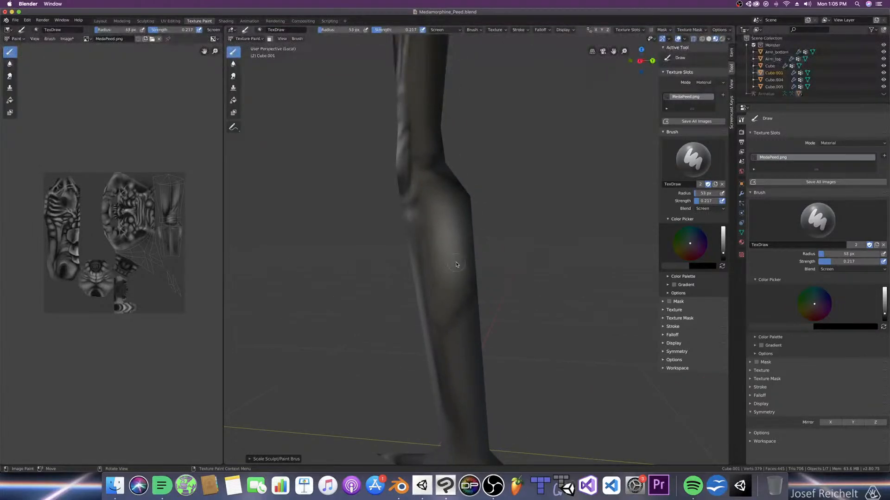
{"action": "middle_click_drag", "start_coordinate": [456, 264], "coordinate": [483, 280]}
{"action": "key", "text": "bracketright"}
{"action": "key", "text": "bracketright"}
{"action": "key", "text": "bracketright"}
{"action": "key", "text": "bracketright"}
{"action": "key", "text": "bracketright"}
{"action": "key", "text": "bracketright"}
{"action": "key", "text": "bracketright"}
{"action": "key", "text": "bracketright"}
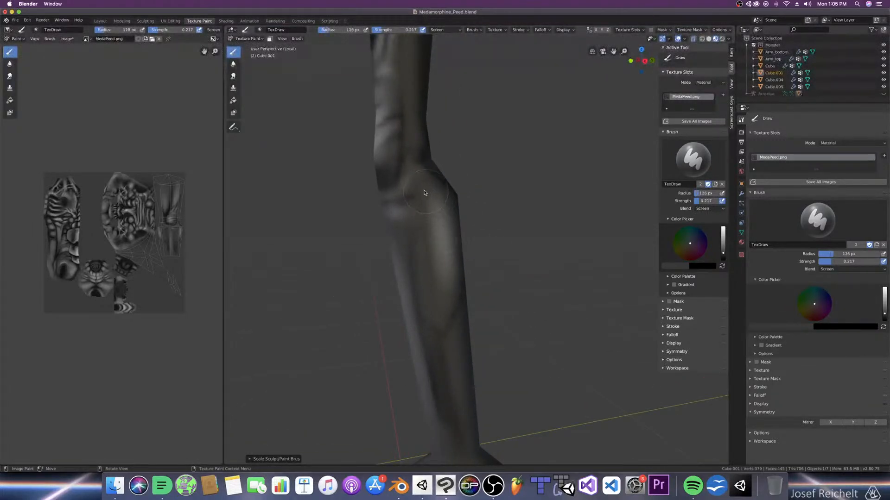
{"action": "key", "text": "bracketleft"}
Step: Enlarge the brush radius to 156 px and brighten the inner calf muscle
{"action": "middle_click_drag", "start_coordinate": [360, 272], "coordinate": [507, 300]}
{"action": "key", "text": "bracketright"}
{"action": "key", "text": "bracketright"}
{"action": "key", "text": "bracketright"}
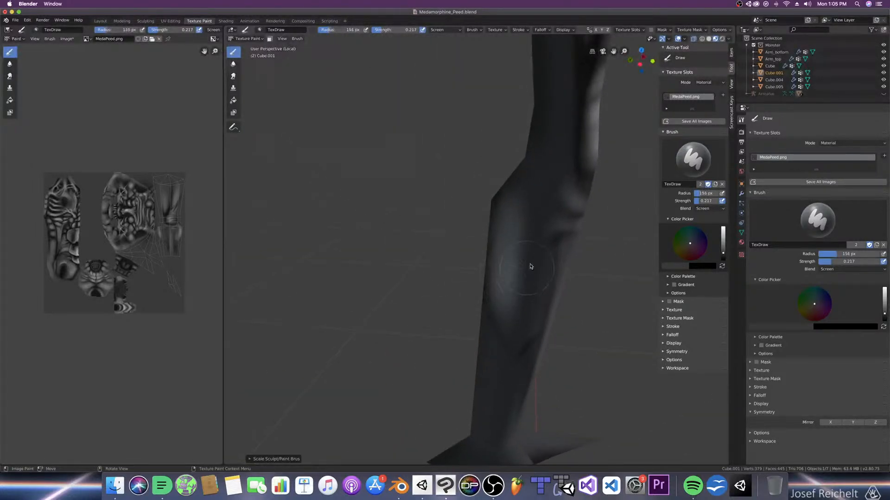
Step: Reduce the brush radius to 90 px and 72 px and paint tendon highlights on both sides behind the knee
{"action": "mouse_move", "coordinate": [512, 190]}
{"action": "middle_mouse_down"}
{"action": "mouse_move", "coordinate": [447, 152]}
{"action": "mouse_move", "coordinate": [561, 161]}
{"action": "mouse_move", "coordinate": [457, 212]}
{"action": "middle_mouse_up"}
{"action": "key", "text": "bracketleft"}
{"action": "key", "text": "bracketleft"}
{"action": "key", "text": "bracketleft"}
{"action": "key", "text": "bracketleft"}
{"action": "key", "text": "bracketleft"}
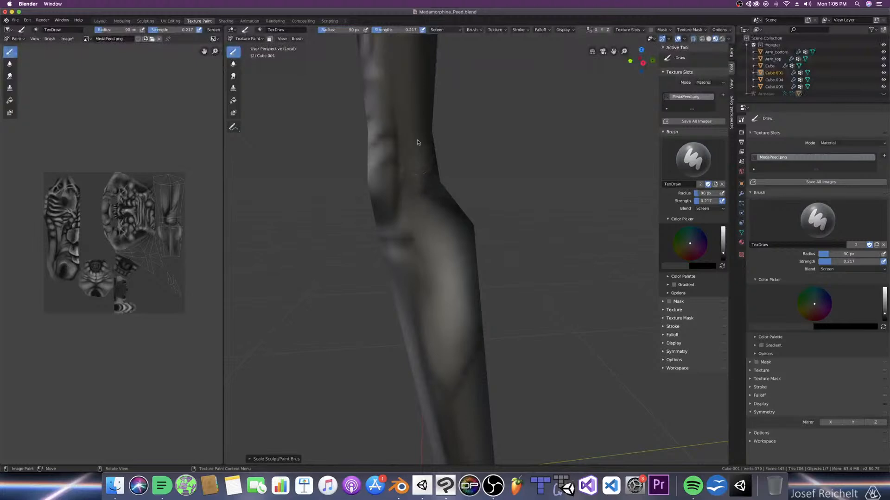
{"action": "middle_click_drag", "start_coordinate": [411, 198], "coordinate": [424, 263]}
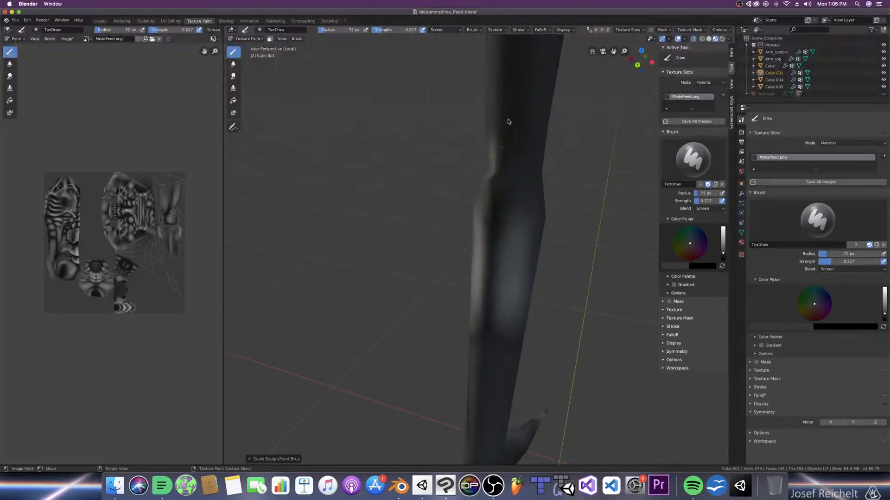
{"action": "middle_click_drag", "start_coordinate": [523, 170], "coordinate": [505, 176]}
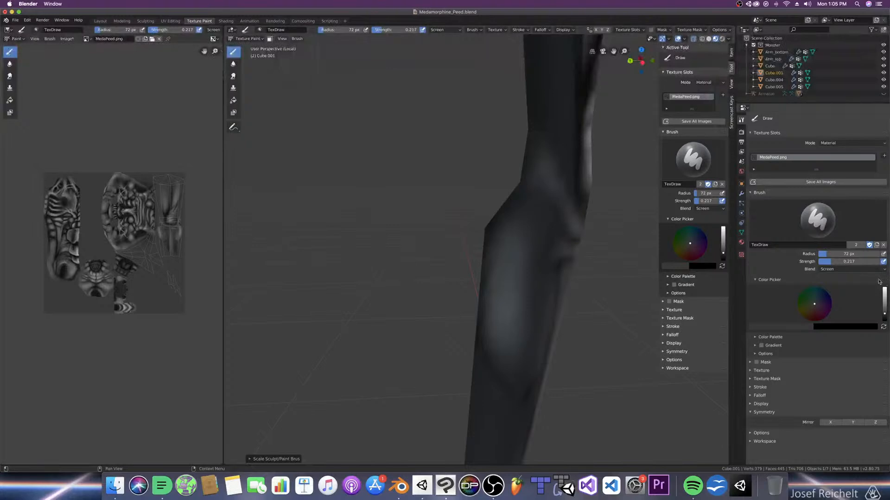
Step: Set the brush to Multiply blending and darken the hollow at the back of the knee, starting with a 45 px radius
{"action": "left_click", "coordinate": [845, 270]}
{"action": "left_click", "coordinate": [816, 294]}
{"action": "middle_click_drag", "start_coordinate": [649, 220], "coordinate": [606, 215]}
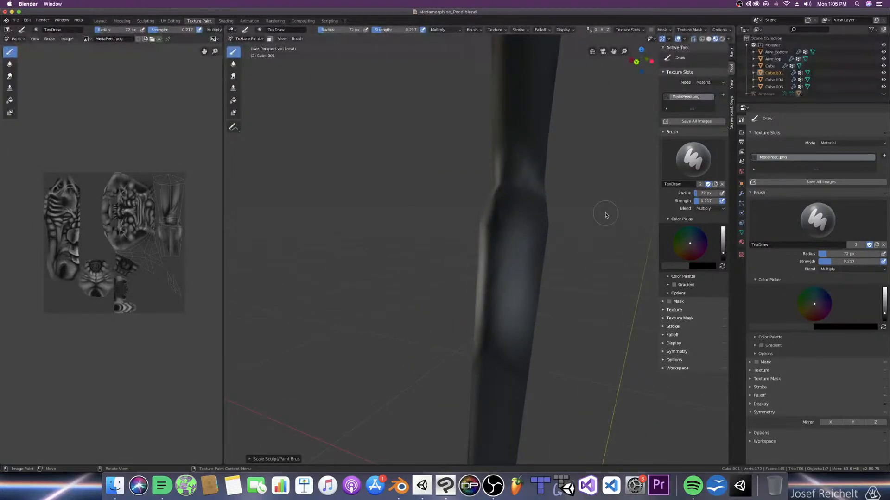
{"action": "key", "text": "ctrl+KP_1"}
{"action": "key", "text": "f"}
{"action": "left_click", "coordinate": [483, 188]}
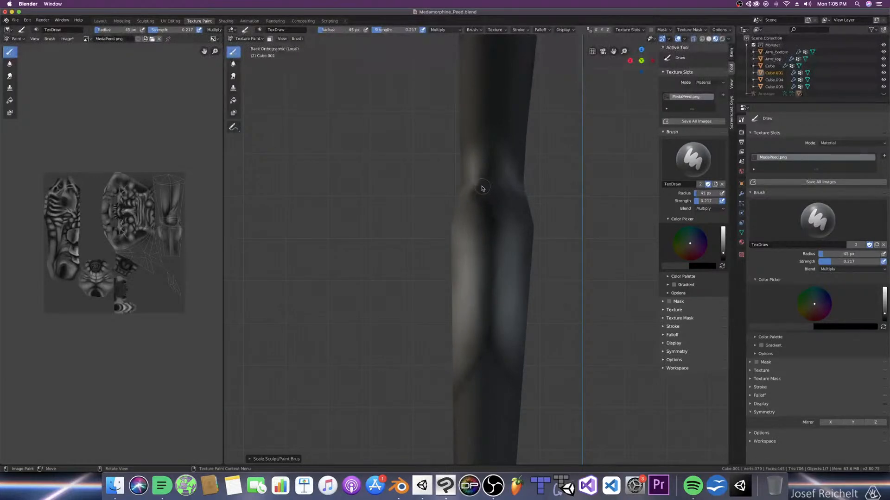
{"action": "key", "text": "bracketright"}
{"action": "key", "text": "bracketright"}
{"action": "key", "text": "bracketright"}
{"action": "key", "text": "bracketright"}
{"action": "mouse_move", "coordinate": [502, 195]}
{"action": "left_mouse_down"}
{"action": "mouse_move", "coordinate": [495, 203]}
{"action": "mouse_move", "coordinate": [494, 193]}
{"action": "mouse_move", "coordinate": [492, 204]}
{"action": "mouse_move", "coordinate": [492, 174]}
{"action": "left_mouse_up"}
Step: Darken around the tendons on the inner and outer sides of the knee with 41 to 55 px brushes, and save the file
{"action": "mouse_move", "coordinate": [494, 181]}
{"action": "middle_mouse_down"}
{"action": "mouse_move", "coordinate": [441, 185]}
{"action": "mouse_move", "coordinate": [450, 182]}
{"action": "middle_mouse_up"}
{"action": "key", "text": "bracketleft"}
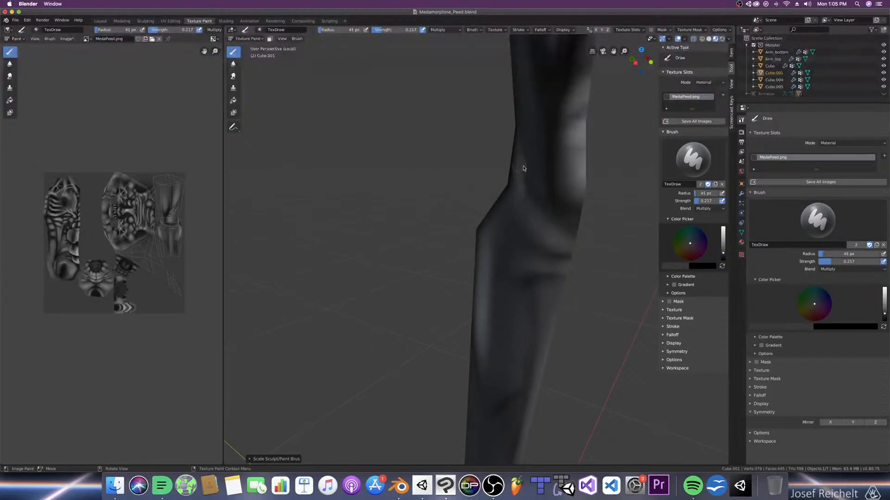
{"action": "middle_click_drag", "start_coordinate": [503, 182], "coordinate": [524, 162]}
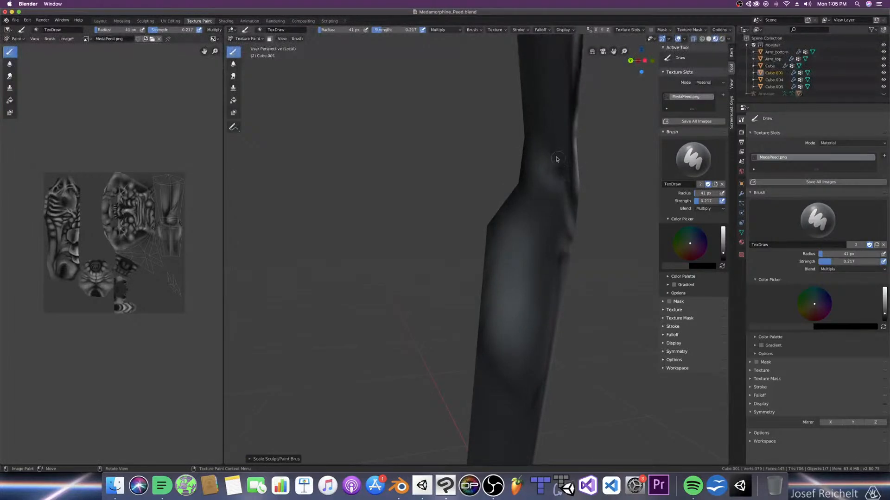
{"action": "middle_click_drag", "start_coordinate": [539, 88], "coordinate": [499, 176]}
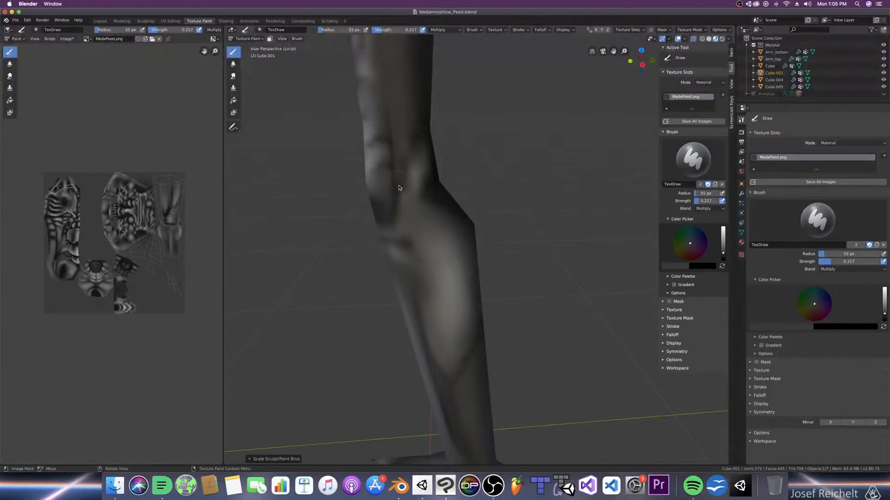
{"action": "middle_click_drag", "start_coordinate": [420, 224], "coordinate": [538, 223]}
{"action": "key", "text": "super+s"}
Step: Inspect the whole lower leg, compare it with the muscle diagram in the browser, and return to Blender
{"action": "mouse_move", "coordinate": [492, 249]}
{"action": "middle_mouse_down"}
{"action": "mouse_move", "coordinate": [515, 255]}
{"action": "mouse_move", "coordinate": [423, 259]}
{"action": "mouse_move", "coordinate": [580, 433]}
{"action": "middle_mouse_up"}
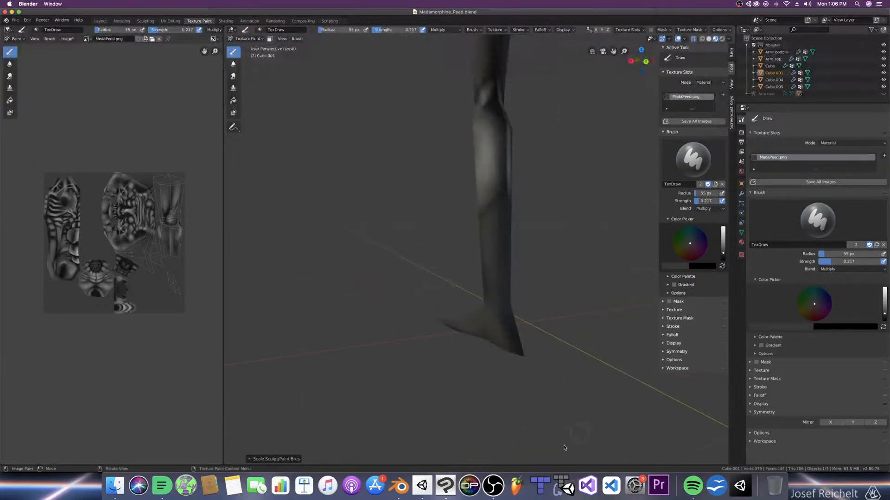
{"action": "left_click", "coordinate": [445, 486]}
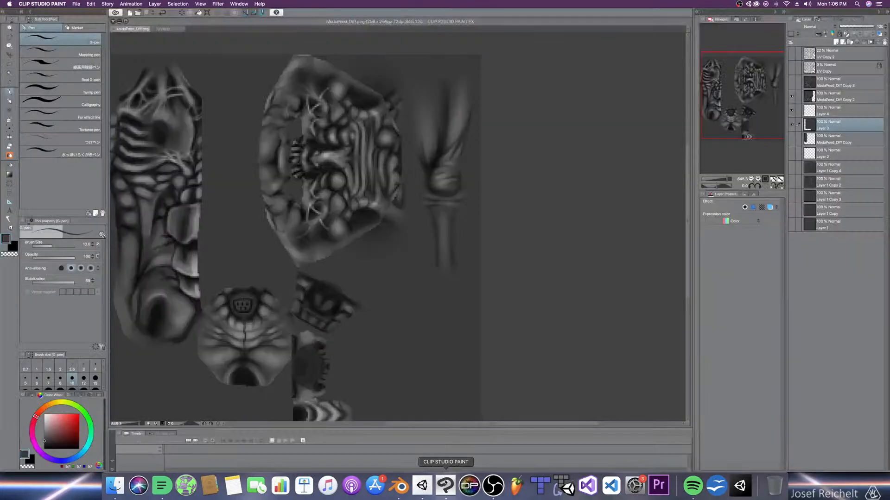
{"action": "left_click", "coordinate": [186, 485]}
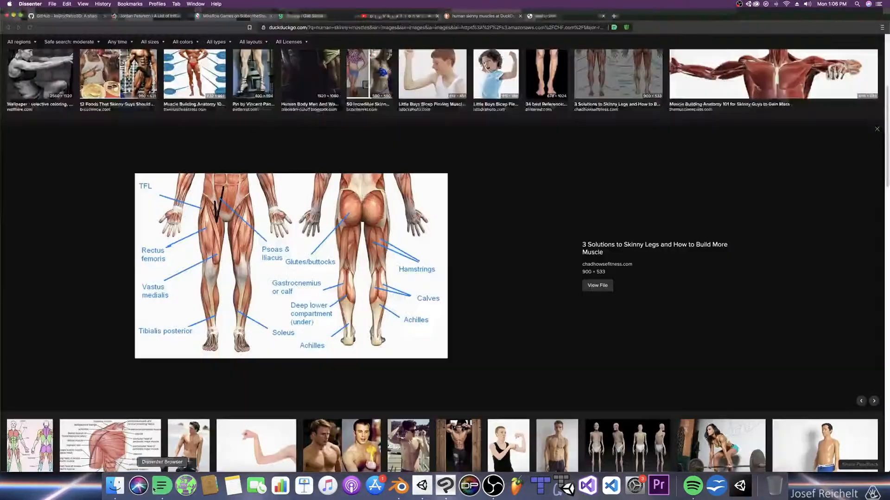
{"action": "left_click", "coordinate": [399, 486]}
Step: Darken the muscle edges along the front of the shin, reducing the brush radius to 18 px
{"action": "middle_click_drag", "start_coordinate": [462, 300], "coordinate": [434, 281]}
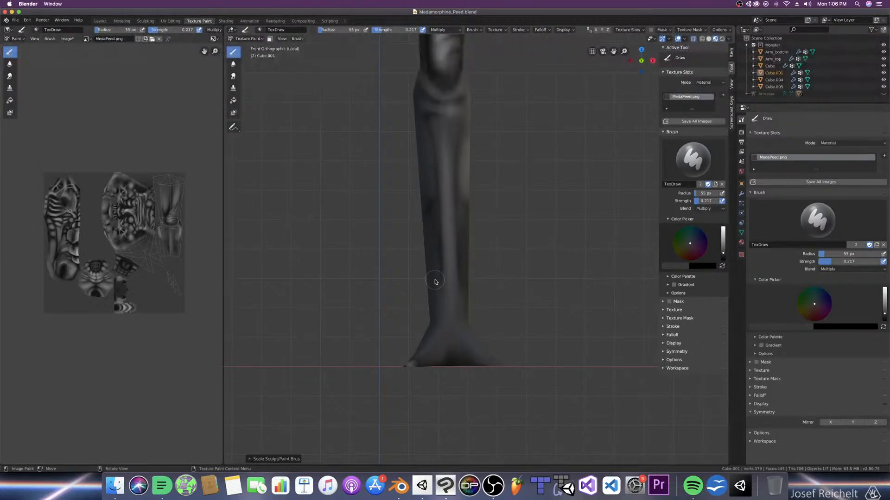
{"action": "key", "text": "bracketleft"}
{"action": "key", "text": "bracketleft"}
{"action": "key", "text": "bracketleft"}
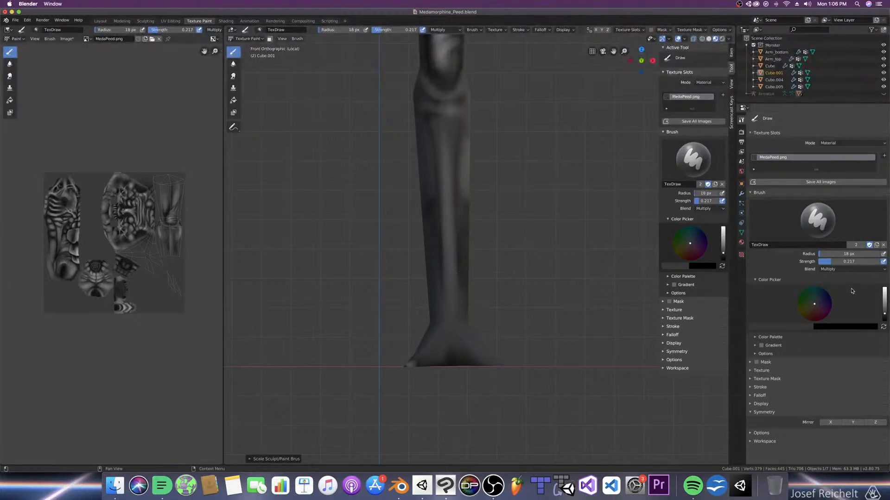
Step: Raise the brush strength to 0.256 and deepen the dark muscle edges along the shin with a 14 to 16 px brush
{"action": "left_click_drag", "start_coordinate": [830, 263], "coordinate": [834, 264]}
{"action": "middle_click_drag", "start_coordinate": [579, 278], "coordinate": [586, 281]}
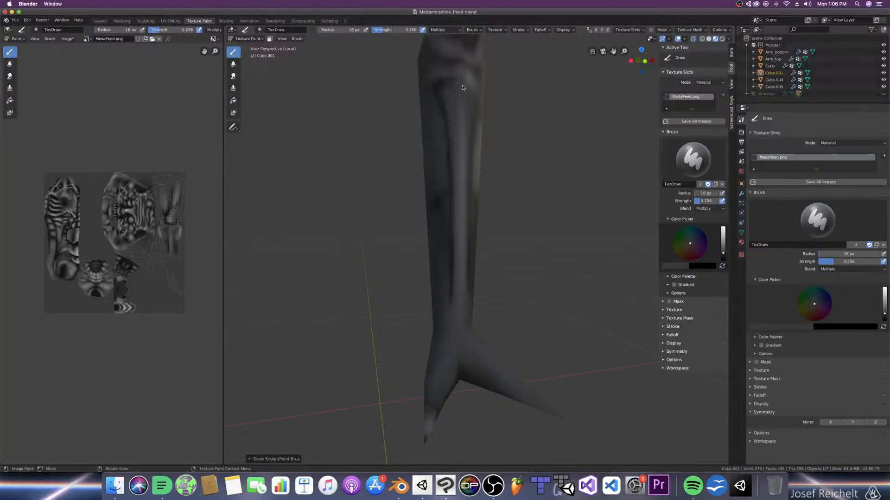
{"action": "middle_click_drag", "start_coordinate": [451, 323], "coordinate": [424, 322]}
{"action": "key", "text": "bracketleft"}
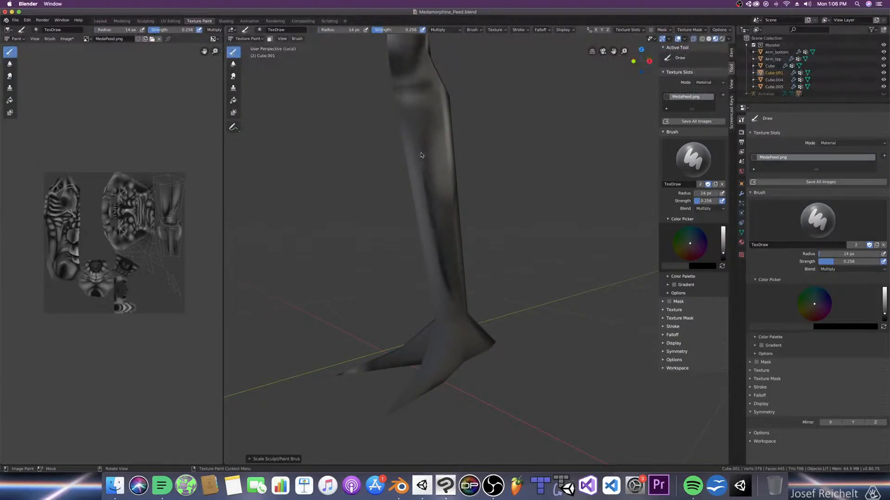
Step: Darken the muscle outline around the calf's lower end and down the side of the lower leg, reducing the brush radius to 13 px
{"action": "key", "text": "bracketright"}
{"action": "mouse_move", "coordinate": [483, 188]}
{"action": "middle_mouse_down"}
{"action": "mouse_move", "coordinate": [446, 187]}
{"action": "mouse_move", "coordinate": [467, 186]}
{"action": "middle_mouse_up"}
{"action": "key", "text": "bracketright"}
{"action": "key", "text": "bracketright"}
{"action": "key", "text": "bracketright"}
{"action": "key", "text": "bracketright"}
{"action": "key", "text": "bracketright"}
{"action": "key", "text": "bracketright"}
{"action": "key", "text": "bracketright"}
{"action": "key", "text": "bracketright"}
{"action": "key", "text": "bracketright"}
{"action": "key", "text": "bracketright"}
{"action": "key", "text": "bracketleft"}
{"action": "key", "text": "bracketleft"}
{"action": "key", "text": "bracketleft"}
{"action": "key", "text": "bracketleft"}
{"action": "key", "text": "bracketleft"}
{"action": "key", "text": "bracketleft"}
{"action": "key", "text": "bracketleft"}
{"action": "key", "text": "bracketleft"}
{"action": "key", "text": "bracketleft"}
{"action": "key", "text": "bracketleft"}
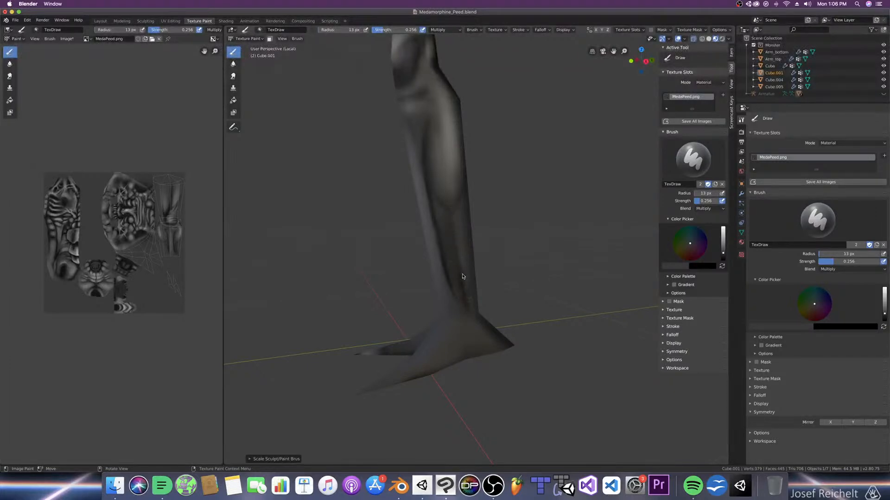
Step: Refine the dark groove from the calf's lower tip toward the ankle, using a brush radius of about 21 px
{"action": "mouse_move", "coordinate": [466, 299]}
{"action": "middle_mouse_down"}
{"action": "mouse_move", "coordinate": [512, 250]}
{"action": "mouse_move", "coordinate": [522, 254]}
{"action": "middle_mouse_up"}
{"action": "middle_click_drag", "start_coordinate": [616, 425], "coordinate": [550, 260]}
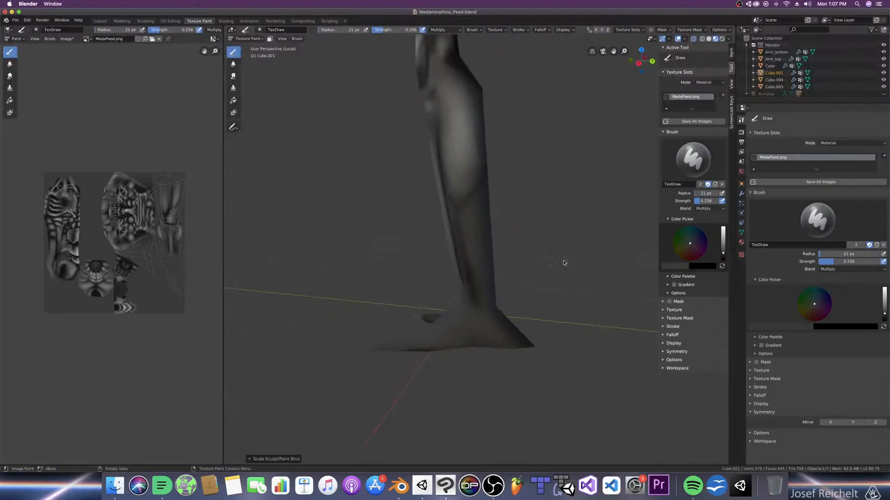
{"action": "key", "text": "bracketleft"}
{"action": "key", "text": "bracketleft"}
{"action": "key", "text": "bracketleft"}
{"action": "middle_click_drag", "start_coordinate": [473, 190], "coordinate": [507, 184]}
Step: Darken beneath the bulge of the calf around the back of the leg with a 45 to 50 px brush
{"action": "key", "text": "bracketright"}
{"action": "key", "text": "bracketright"}
{"action": "key", "text": "bracketright"}
{"action": "key", "text": "bracketright"}
{"action": "key", "text": "bracketright"}
{"action": "key", "text": "bracketright"}
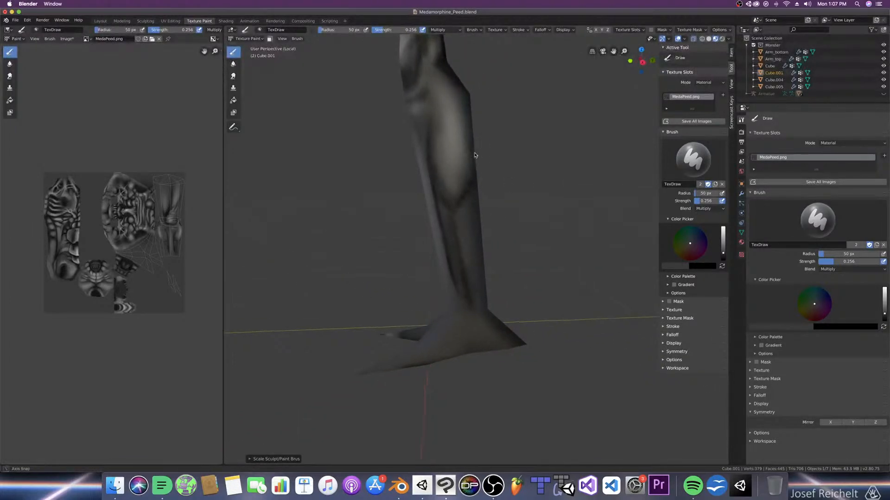
{"action": "middle_click_drag", "start_coordinate": [476, 155], "coordinate": [447, 157]}
{"action": "key", "text": "bracketleft"}
{"action": "left_click_drag", "start_coordinate": [493, 190], "coordinate": [503, 176]}
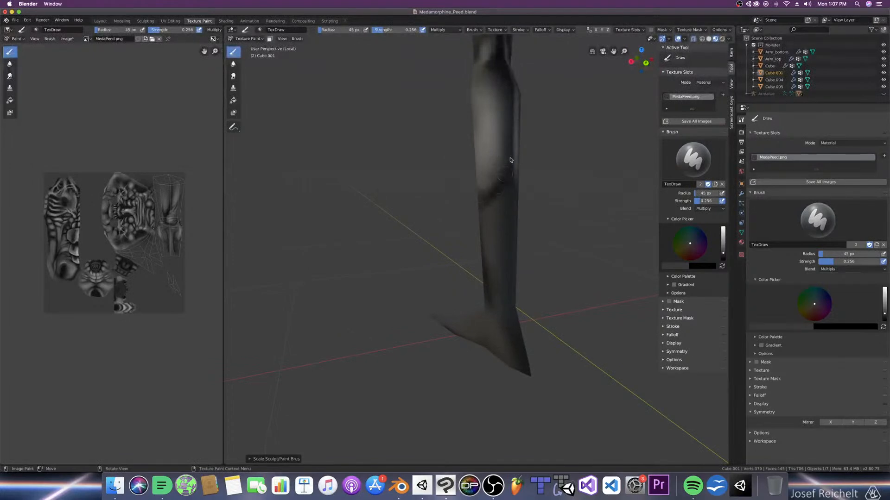
Step: Shade the calf's upper edge below the knee, reducing the brush radius to 18 px for the finer lines
{"action": "key", "text": "bracketright"}
{"action": "key", "text": "bracketright"}
{"action": "key", "text": "bracketright"}
{"action": "middle_click_drag", "start_coordinate": [483, 74], "coordinate": [501, 81]}
{"action": "key", "text": "bracketleft"}
{"action": "key", "text": "bracketleft"}
{"action": "key", "text": "bracketleft"}
{"action": "key", "text": "bracketleft"}
{"action": "key", "text": "bracketleft"}
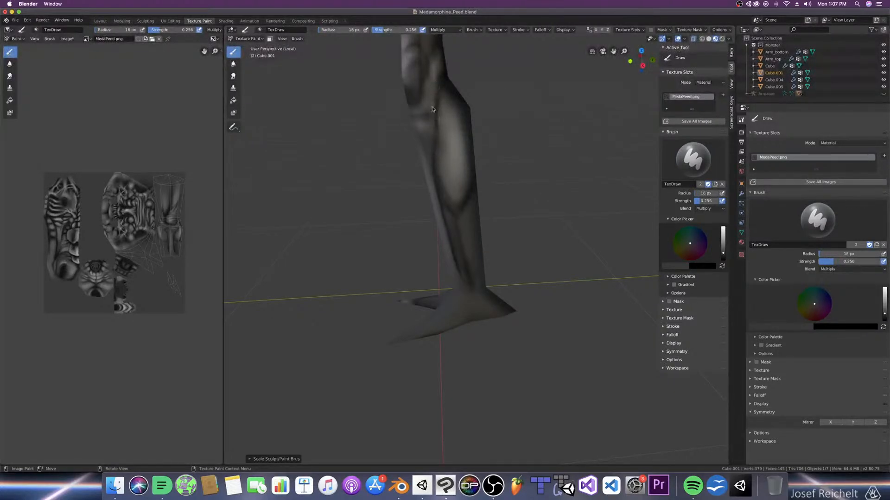
Step: Enlarge the brush to 33 px and shade the top of the calf at the back of the knee
{"action": "mouse_move", "coordinate": [464, 111]}
{"action": "middle_mouse_down"}
{"action": "mouse_move", "coordinate": [434, 113]}
{"action": "mouse_move", "coordinate": [451, 100]}
{"action": "middle_mouse_up"}
{"action": "key", "text": "bracketright"}
{"action": "key", "text": "bracketright"}
{"action": "key", "text": "bracketright"}
{"action": "key", "text": "bracketright"}
{"action": "key", "text": "bracketright"}
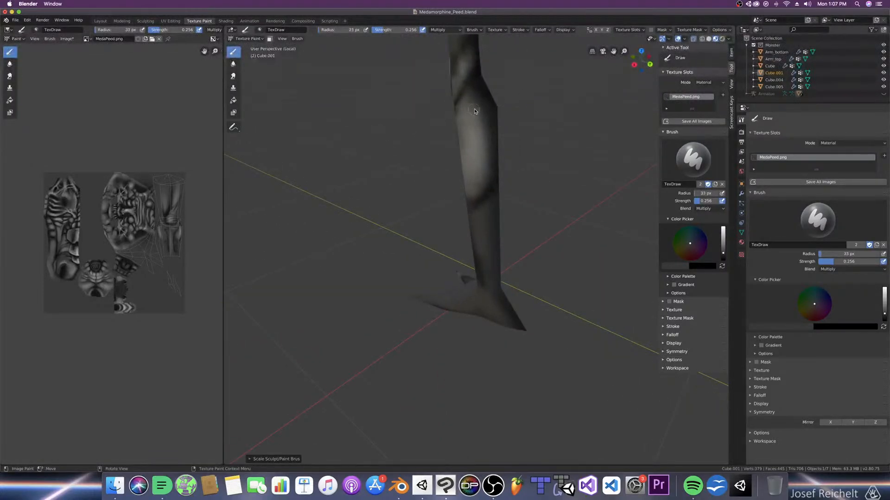
Step: Lighten the calf bulge on the inner side of the lower leg with Screen blending and a 116 px brush
{"action": "key", "text": "bracketright"}
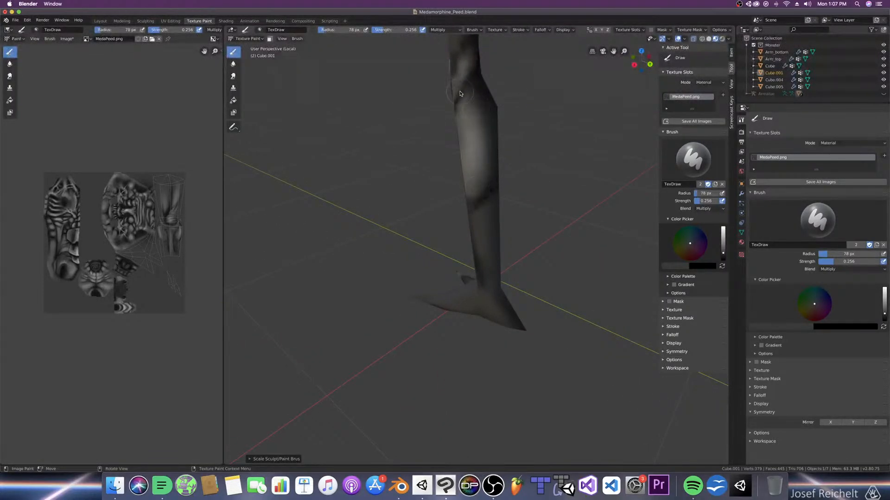
{"action": "mouse_move", "coordinate": [324, 241]}
{"action": "middle_mouse_down"}
{"action": "mouse_move", "coordinate": [393, 238]}
{"action": "mouse_move", "coordinate": [357, 229]}
{"action": "mouse_move", "coordinate": [445, 242]}
{"action": "mouse_move", "coordinate": [414, 249]}
{"action": "middle_mouse_up"}
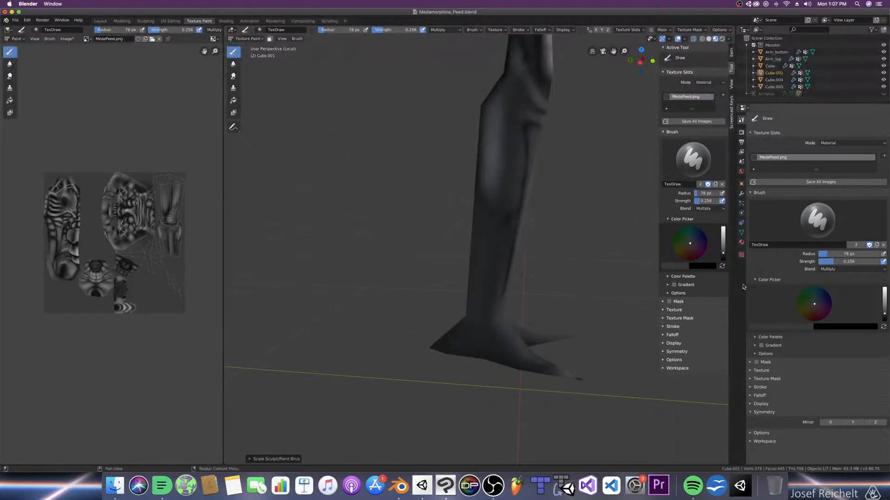
{"action": "left_click", "coordinate": [839, 269]}
{"action": "left_click", "coordinate": [805, 330]}
{"action": "key", "text": "bracketright"}
{"action": "key", "text": "bracketright"}
{"action": "key", "text": "bracketright"}
{"action": "key", "text": "bracketright"}
{"action": "mouse_move", "coordinate": [504, 202]}
{"action": "left_mouse_down"}
{"action": "mouse_move", "coordinate": [498, 123]}
{"action": "mouse_move", "coordinate": [507, 106]}
{"action": "mouse_move", "coordinate": [505, 128]}
{"action": "left_mouse_up"}
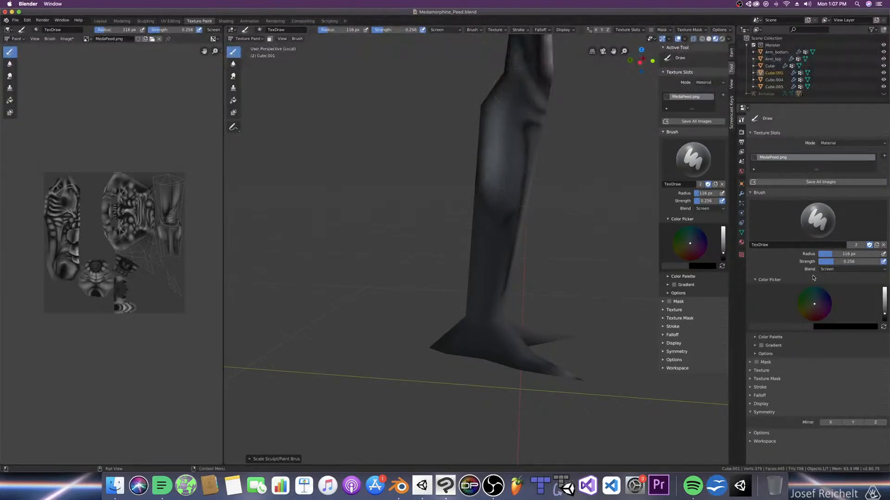
Step: Darken the outline of the inner calf muscle with Multiply blending, reducing the brush to about 23 px
{"action": "left_click", "coordinate": [829, 269]}
{"action": "left_click", "coordinate": [815, 297]}
{"action": "key", "text": "bracketleft"}
{"action": "key", "text": "bracketleft"}
{"action": "key", "text": "bracketleft"}
{"action": "mouse_move", "coordinate": [483, 198]}
{"action": "left_mouse_down"}
{"action": "mouse_move", "coordinate": [481, 186]}
{"action": "mouse_move", "coordinate": [507, 222]}
{"action": "mouse_move", "coordinate": [526, 139]}
{"action": "left_mouse_up"}
{"action": "key", "text": "bracketleft"}
{"action": "key", "text": "bracketleft"}
{"action": "key", "text": "bracketleft"}
{"action": "key", "text": "bracketleft"}
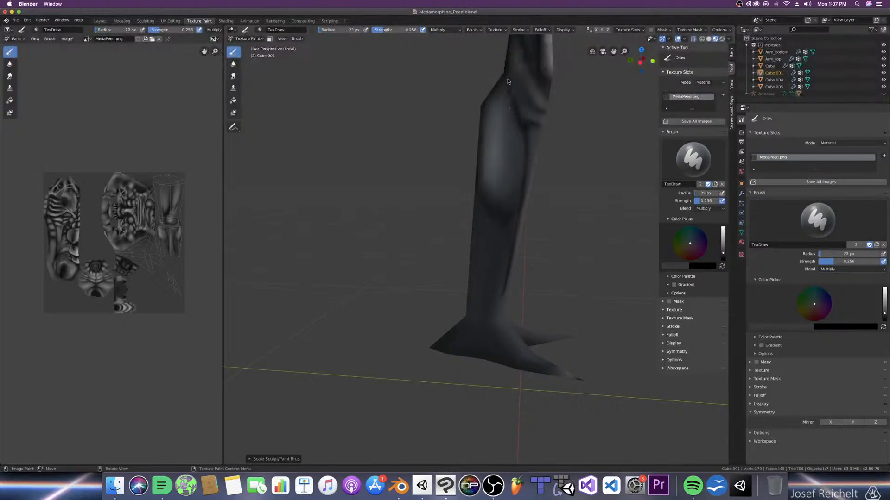
Step: Shade the area around the inner calf with an 82 px Multiply brush and save the file
{"action": "key", "text": "bracketright"}
{"action": "key", "text": "bracketright"}
{"action": "key", "text": "bracketright"}
{"action": "key", "text": "bracketright"}
{"action": "key", "text": "bracketright"}
{"action": "key", "text": "bracketright"}
{"action": "key", "text": "bracketright"}
{"action": "middle_click_drag", "start_coordinate": [472, 179], "coordinate": [527, 204]}
{"action": "middle_click_drag", "start_coordinate": [521, 108], "coordinate": [442, 117]}
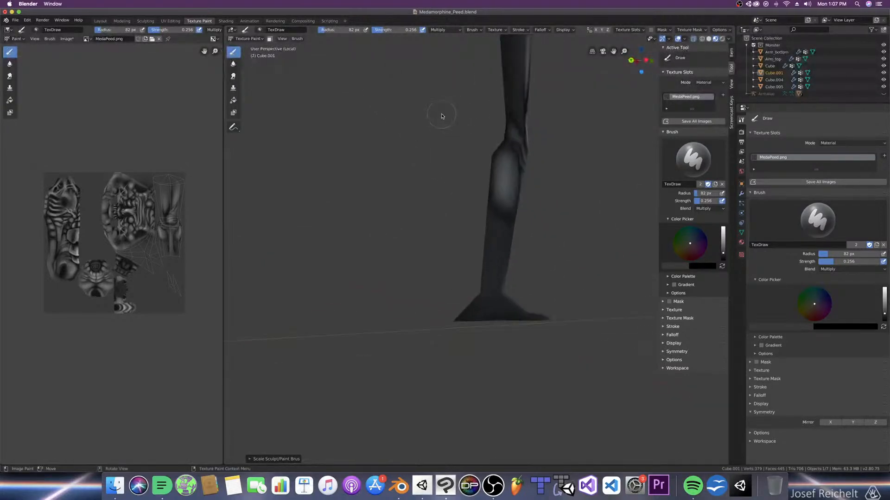
{"action": "key", "text": "ctrl+s"}
{"action": "mouse_move", "coordinate": [449, 151]}
{"action": "middle_mouse_down"}
{"action": "mouse_move", "coordinate": [455, 190]}
{"action": "mouse_move", "coordinate": [357, 177]}
{"action": "mouse_move", "coordinate": [377, 214]}
{"action": "mouse_move", "coordinate": [477, 236]}
{"action": "mouse_move", "coordinate": [491, 250]}
{"action": "mouse_move", "coordinate": [490, 241]}
{"action": "mouse_move", "coordinate": [471, 240]}
{"action": "middle_mouse_up"}
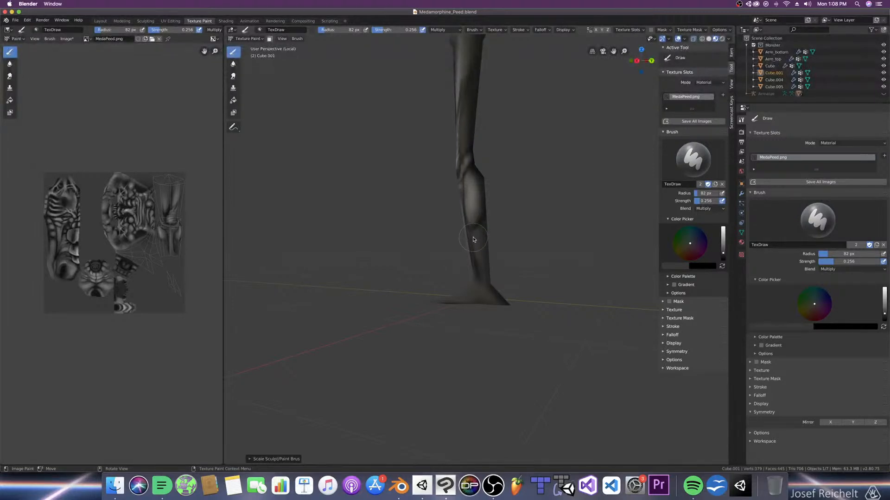
{"action": "scroll", "coordinate": [473, 240], "scroll_direction": "up", "scroll_amount": 2}
{"action": "key", "text": "super+s"}
Step: Paint a light tendon streak below the outer calf from the right side view, using Screen blending and a 52 px brush
{"action": "key", "text": "KP_3"}
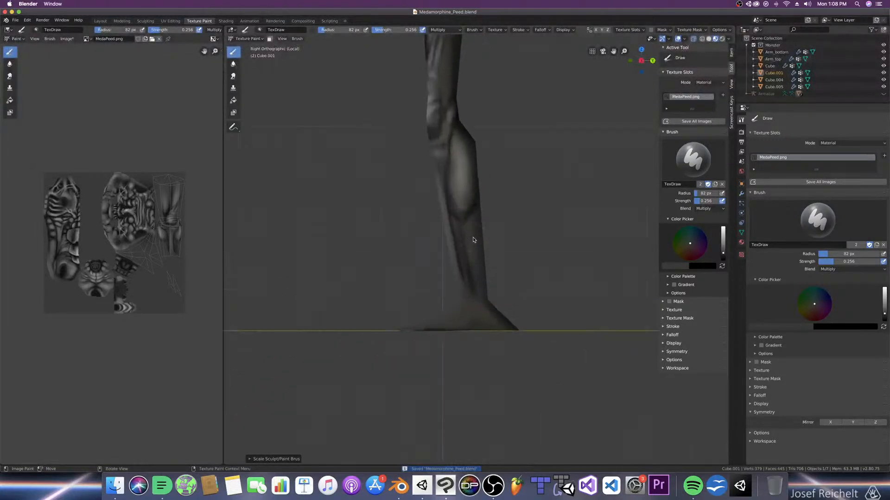
{"action": "scroll", "coordinate": [469, 260], "scroll_direction": "up", "scroll_amount": 2}
{"action": "scroll", "coordinate": [469, 260], "scroll_direction": "up", "scroll_amount": 1}
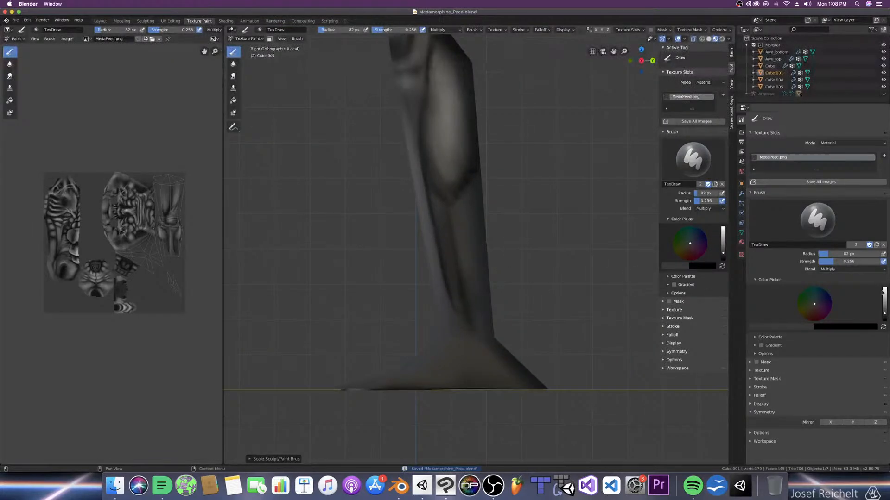
{"action": "left_click", "coordinate": [852, 269]}
{"action": "left_click", "coordinate": [802, 330]}
{"action": "scroll", "coordinate": [494, 270], "scroll_direction": "up", "scroll_amount": 1}
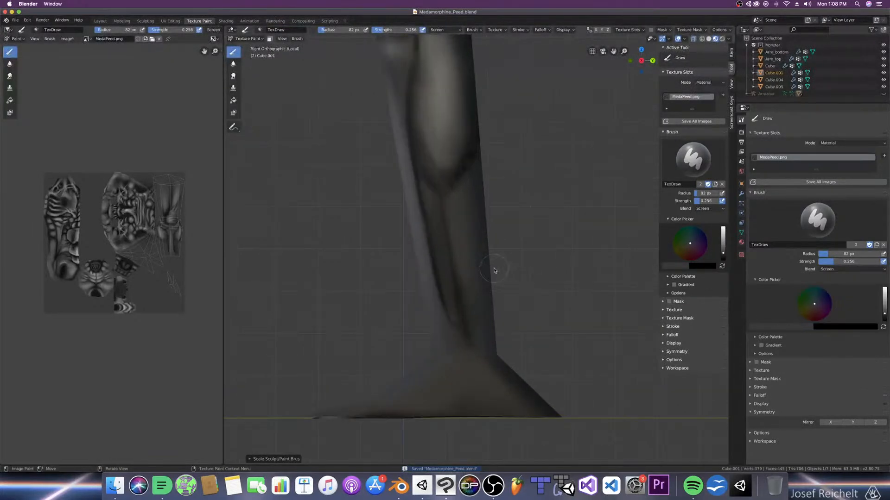
{"action": "key", "text": "bracketleft"}
{"action": "key", "text": "bracketleft"}
{"action": "key", "text": "bracketleft"}
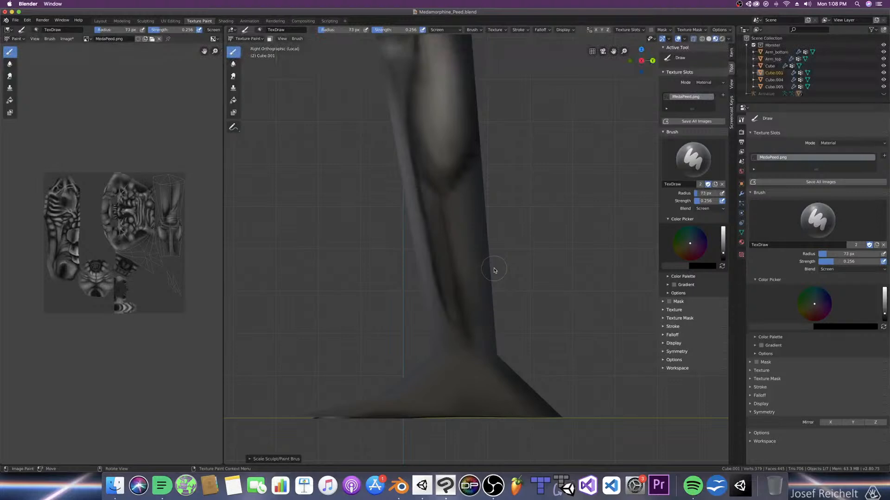
{"action": "left_click_drag", "start_coordinate": [437, 215], "coordinate": [442, 248]}
{"action": "key", "text": "bracketleft"}
{"action": "left_click_drag", "start_coordinate": [432, 209], "coordinate": [449, 289]}
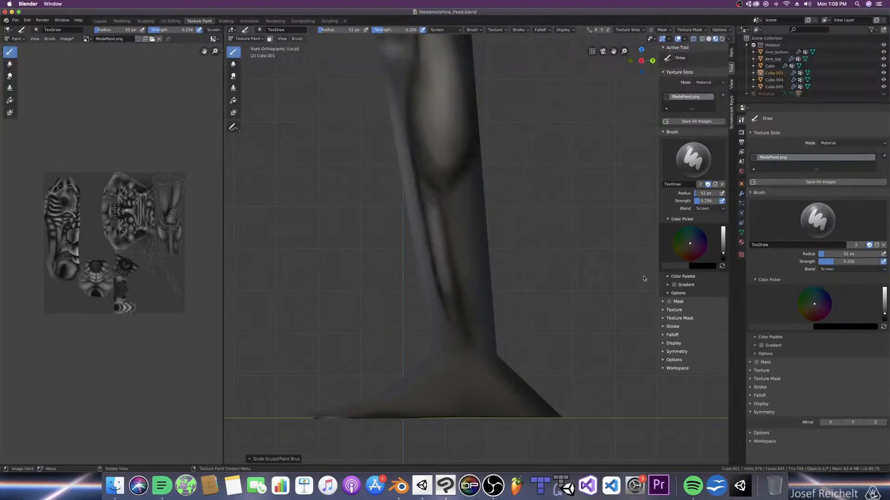
Step: Outline the tendon below the outer calf in dark strokes with Multiply blending and a brush of about 25 px
{"action": "left_click", "coordinate": [851, 269]}
{"action": "left_click", "coordinate": [817, 293]}
{"action": "key", "text": "bracketleft"}
{"action": "key", "text": "bracketleft"}
{"action": "key", "text": "bracketleft"}
{"action": "key", "text": "bracketleft"}
{"action": "key", "text": "bracketleft"}
{"action": "key", "text": "bracketleft"}
{"action": "key", "text": "bracketleft"}
{"action": "key", "text": "bracketright"}
{"action": "key", "text": "bracketright"}
{"action": "key", "text": "bracketright"}
{"action": "key", "text": "bracketright"}
{"action": "key", "text": "bracketleft"}
{"action": "key", "text": "bracketleft"}
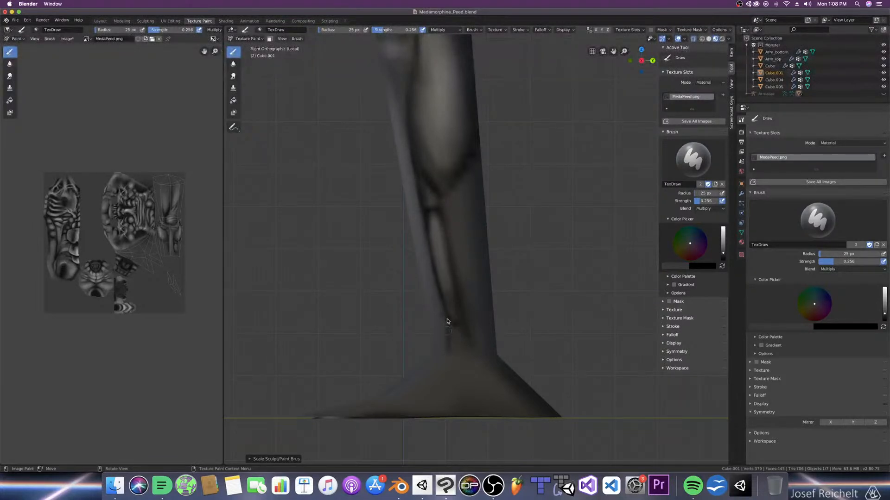
Step: Deepen the shading along the outer lower leg with Multiply strokes, refining the grooves with a 16 px brush
{"action": "key", "text": "bracketright"}
{"action": "key", "text": "bracketright"}
{"action": "key", "text": "bracketright"}
{"action": "key", "text": "bracketright"}
{"action": "key", "text": "bracketright"}
{"action": "key", "text": "bracketright"}
{"action": "key", "text": "bracketright"}
{"action": "key", "text": "bracketright"}
{"action": "key", "text": "bracketright"}
{"action": "key", "text": "bracketright"}
{"action": "key", "text": "bracketright"}
{"action": "middle_click_drag", "start_coordinate": [427, 228], "coordinate": [473, 188]}
{"action": "key", "text": "bracketleft"}
{"action": "key", "text": "bracketleft"}
{"action": "key", "text": "bracketleft"}
{"action": "key", "text": "bracketleft"}
{"action": "key", "text": "bracketleft"}
{"action": "key", "text": "bracketleft"}
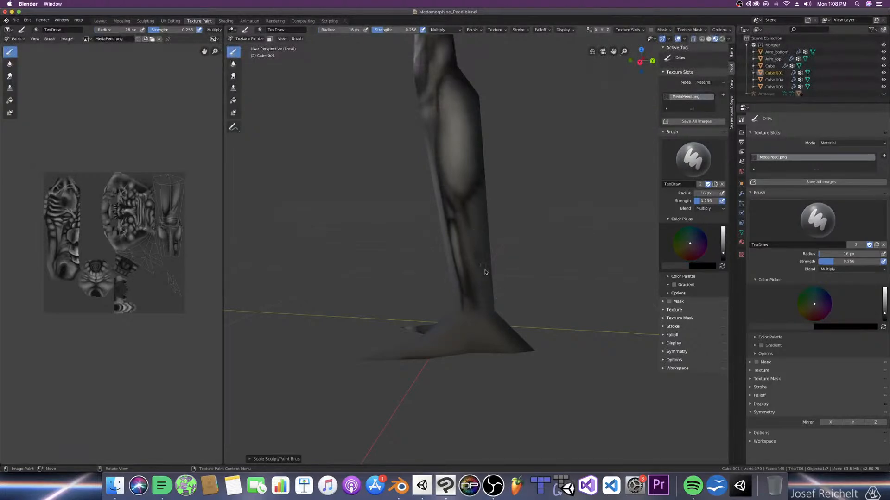
Step: Darken the groove behind the tendon toward the back of the lower leg with a 36 px Multiply brush
{"action": "middle_click_drag", "start_coordinate": [476, 260], "coordinate": [495, 247]}
{"action": "key", "text": "bracketright"}
{"action": "key", "text": "bracketright"}
{"action": "key", "text": "bracketright"}
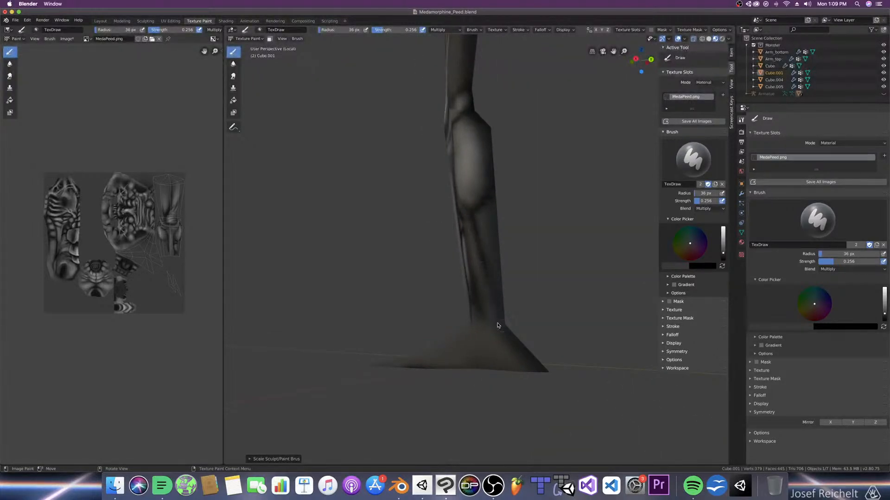
{"action": "middle_click_drag", "start_coordinate": [529, 330], "coordinate": [513, 274]}
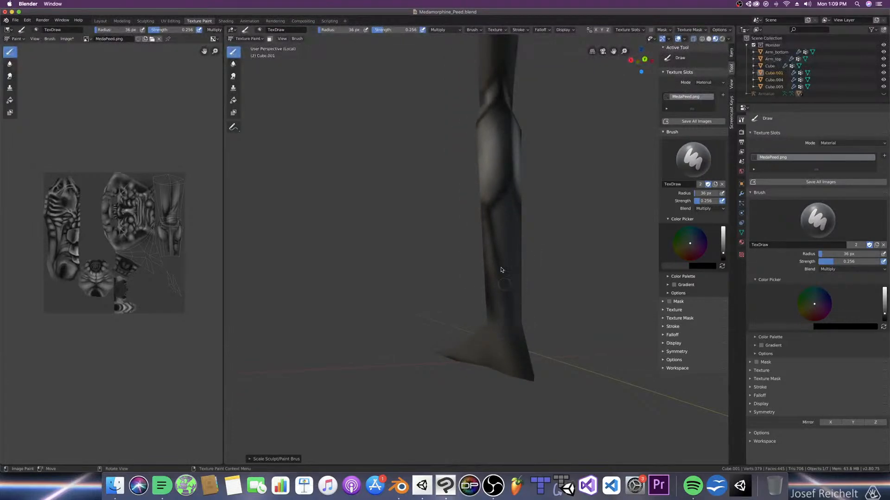
{"action": "middle_click_drag", "start_coordinate": [505, 240], "coordinate": [533, 242]}
Step: Lighten the tendon running from the outer calf to the ankle with Screen blending and a 43 px brush, and save
{"action": "left_click", "coordinate": [827, 269]}
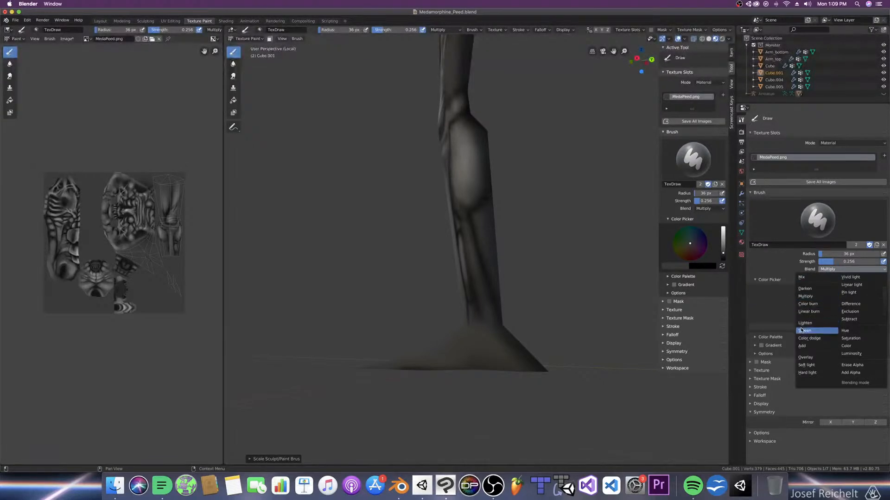
{"action": "left_click", "coordinate": [804, 330]}
{"action": "key", "text": "f"}
{"action": "left_click", "coordinate": [466, 230]}
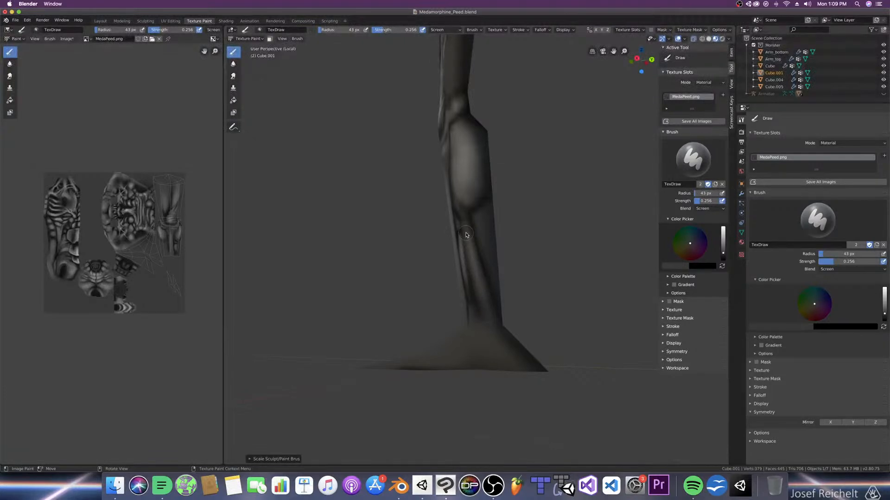
{"action": "key", "text": "super+s"}
Step: Brighten the outer tendons and the back of the lower leg with Screen blending, using 38 px and 56 px brushes
{"action": "middle_click_drag", "start_coordinate": [479, 185], "coordinate": [438, 222]}
{"action": "scroll", "coordinate": [439, 221], "scroll_direction": "up", "scroll_amount": 1}
{"action": "key", "text": "bracketleft"}
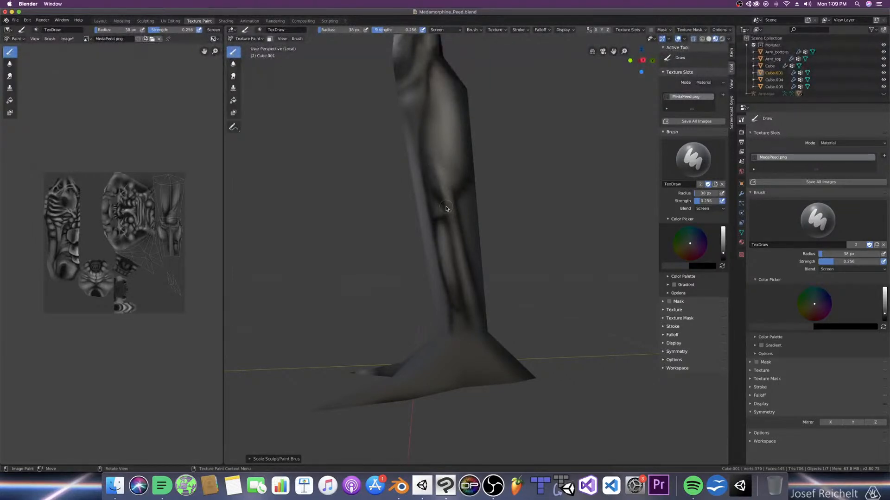
{"action": "middle_click_drag", "start_coordinate": [482, 212], "coordinate": [451, 214]}
{"action": "key", "text": "bracketright"}
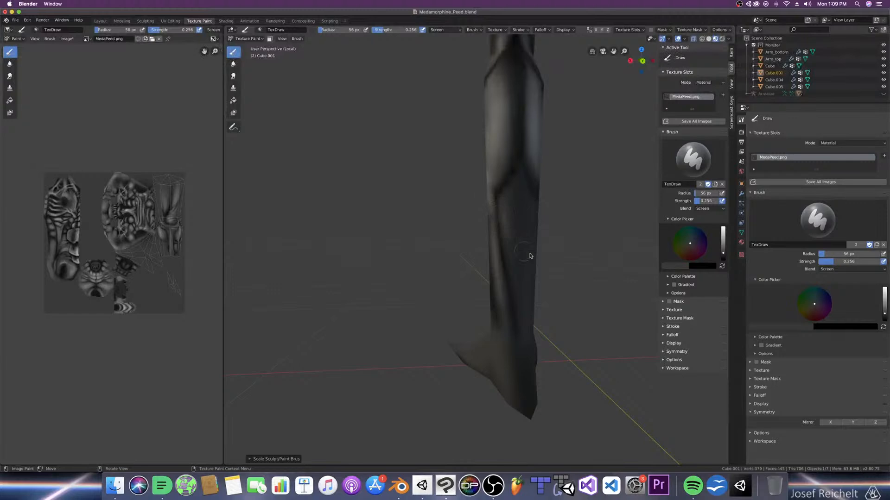
{"action": "middle_click_drag", "start_coordinate": [501, 231], "coordinate": [491, 231]}
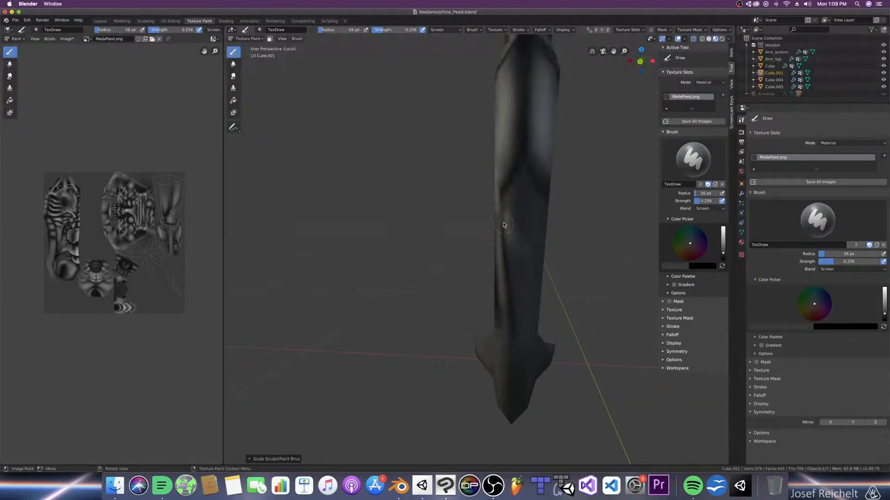
{"action": "middle_click_drag", "start_coordinate": [641, 268], "coordinate": [570, 274]}
{"action": "left_click", "coordinate": [834, 270]}
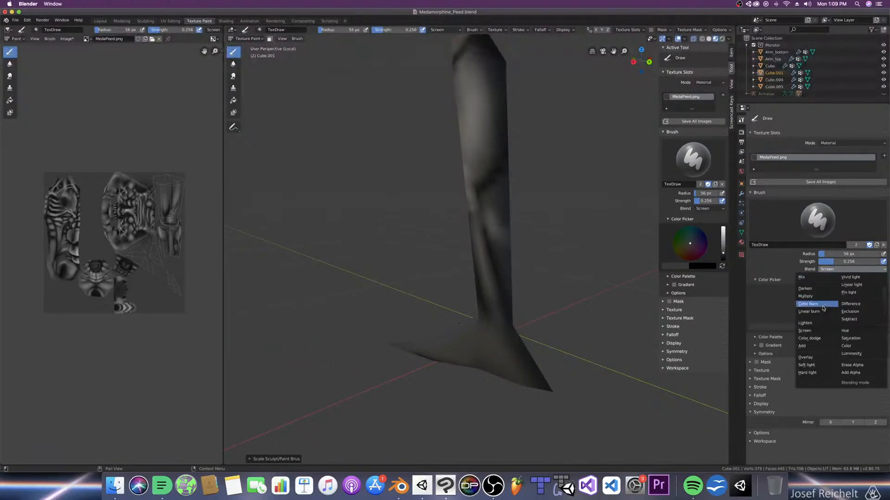
{"action": "left_click", "coordinate": [804, 331]}
{"action": "left_click_drag", "start_coordinate": [490, 225], "coordinate": [472, 193]}
Step: Darken the creases below the calf at the back of the leg with a 25 px Multiply brush and save the file
{"action": "left_click", "coordinate": [829, 269]}
{"action": "left_click", "coordinate": [808, 293]}
{"action": "key", "text": "bracketleft"}
{"action": "key", "text": "bracketleft"}
{"action": "middle_click_drag", "start_coordinate": [500, 257], "coordinate": [445, 252]}
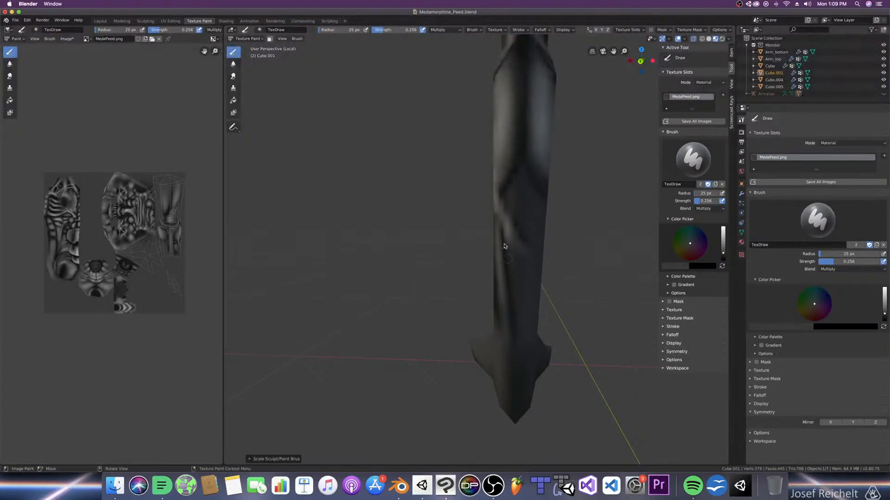
{"action": "middle_click_drag", "start_coordinate": [518, 167], "coordinate": [533, 184]}
{"action": "middle_click_drag", "start_coordinate": [465, 187], "coordinate": [477, 232]}
{"action": "key", "text": "super+s"}
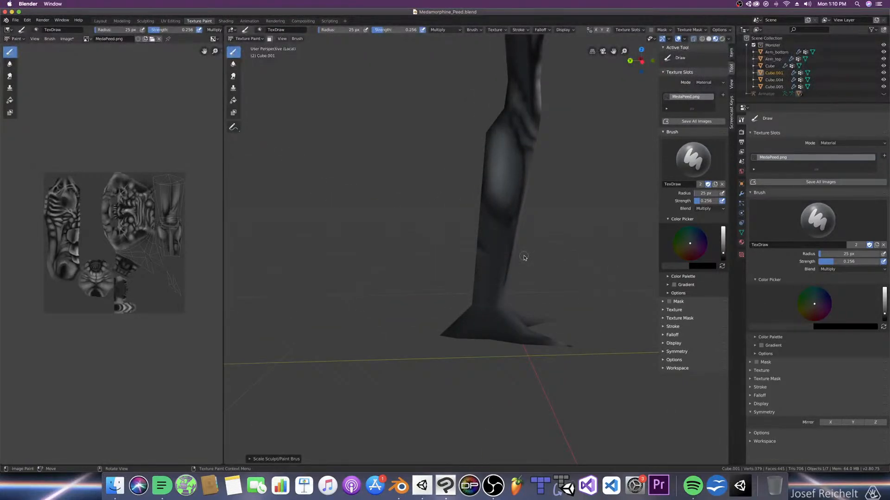
Step: Draw dark outlines of small rounded muscles below the inner calf with a Multiply brush between 17 and 28 px
{"action": "key", "text": "bracketleft"}
{"action": "key", "text": "bracketleft"}
{"action": "mouse_move", "coordinate": [494, 242]}
{"action": "left_mouse_down"}
{"action": "mouse_move", "coordinate": [505, 229]}
{"action": "mouse_move", "coordinate": [501, 250]}
{"action": "left_mouse_up"}
{"action": "middle_click_drag", "start_coordinate": [470, 242], "coordinate": [470, 226]}
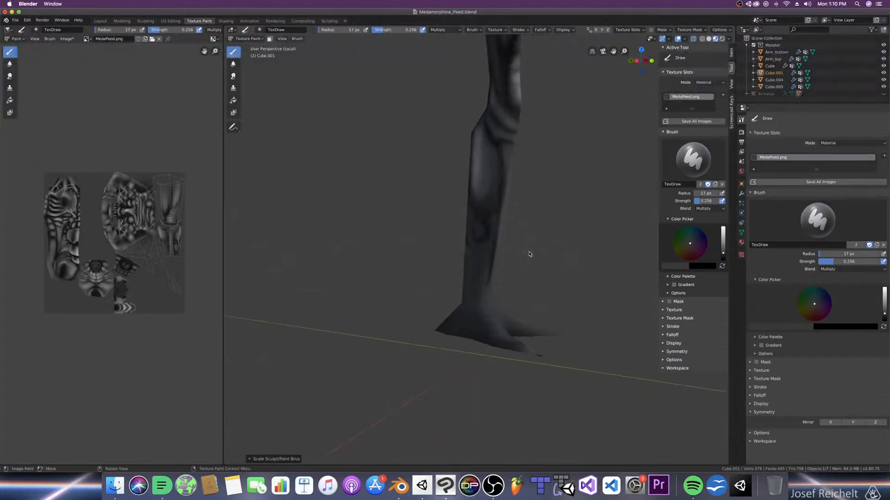
{"action": "key", "text": "bracketleft"}
{"action": "key", "text": "bracketright"}
{"action": "key", "text": "bracketright"}
{"action": "key", "text": "bracketright"}
Step: Lighten the centres of the small rounded muscles below the inner calf with Screen blending and a brush of about 44 px
{"action": "left_click", "coordinate": [853, 269]}
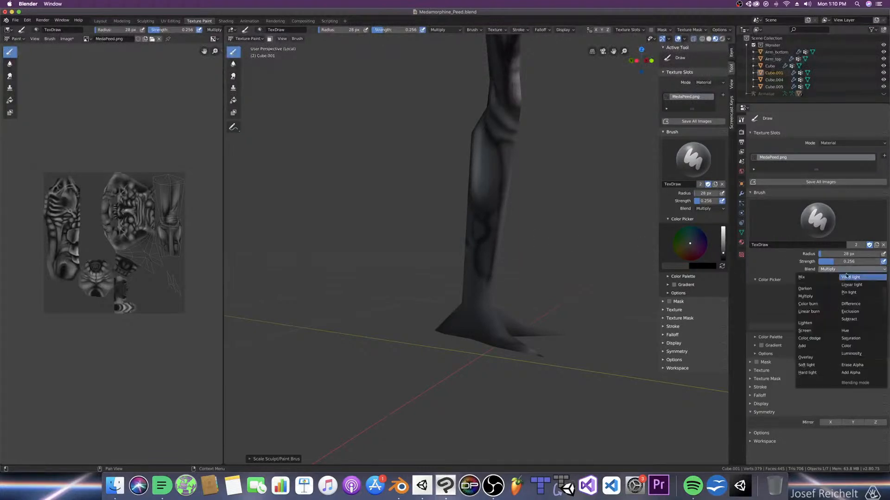
{"action": "left_click", "coordinate": [816, 333]}
{"action": "key", "text": "bracketright"}
{"action": "key", "text": "bracketright"}
{"action": "key", "text": "bracketright"}
{"action": "key", "text": "bracketright"}
{"action": "key", "text": "bracketright"}
{"action": "key", "text": "bracketright"}
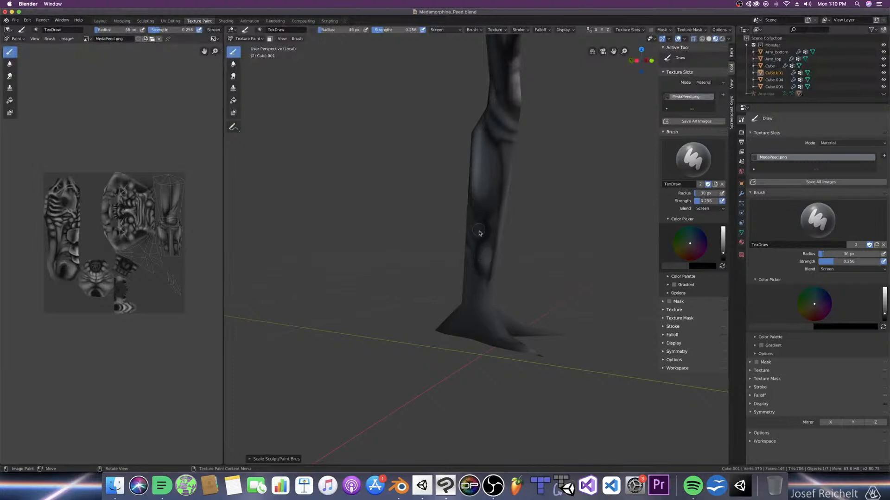
{"action": "key", "text": "bracketright"}
{"action": "key", "text": "bracketright"}
{"action": "mouse_move", "coordinate": [486, 253]}
{"action": "middle_mouse_down"}
{"action": "mouse_move", "coordinate": [513, 252]}
{"action": "mouse_move", "coordinate": [496, 248]}
{"action": "middle_mouse_up"}
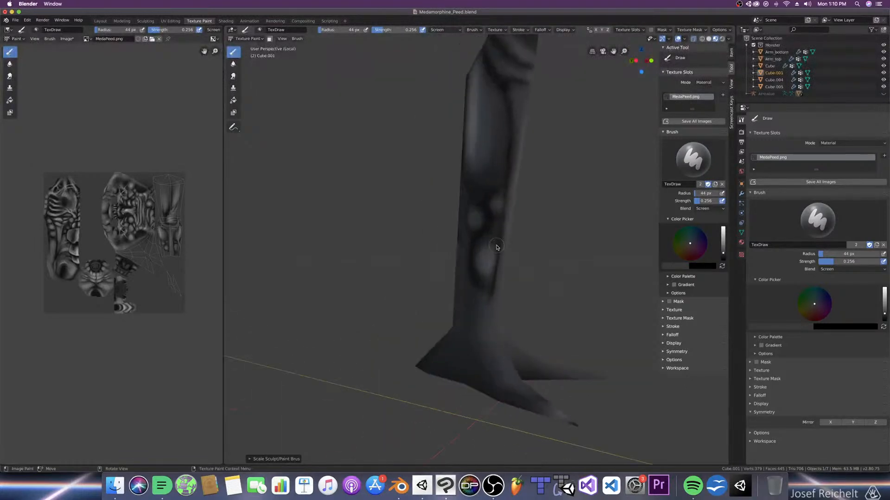
Step: Darken the gaps around the small inner muscles with Multiply blending and a 58 px brush, and save the file
{"action": "left_click", "coordinate": [828, 269]}
{"action": "left_click", "coordinate": [813, 296]}
{"action": "key", "text": "bracketright"}
{"action": "left_click_drag", "start_coordinate": [496, 240], "coordinate": [504, 177]}
{"action": "key", "text": "bracketright"}
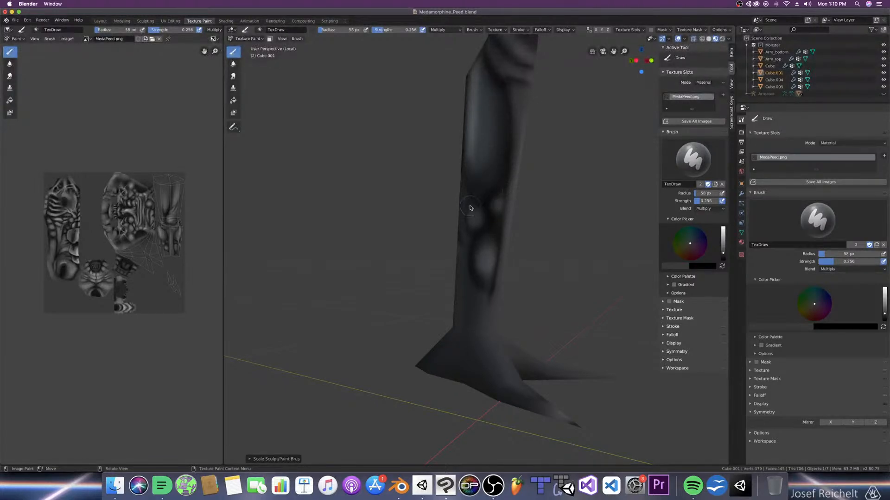
{"action": "key", "text": "ctrl+s"}
Step: Paint thin dark tendon lines above the ankle on the inner side and back of the leg with a 22 px Multiply brush
{"action": "mouse_move", "coordinate": [489, 233]}
{"action": "middle_mouse_down"}
{"action": "mouse_move", "coordinate": [492, 246]}
{"action": "mouse_move", "coordinate": [530, 252]}
{"action": "mouse_move", "coordinate": [482, 234]}
{"action": "mouse_move", "coordinate": [479, 222]}
{"action": "middle_mouse_up"}
{"action": "key", "text": "bracketleft"}
{"action": "key", "text": "bracketleft"}
{"action": "key", "text": "bracketleft"}
{"action": "key", "text": "bracketleft"}
{"action": "key", "text": "bracketleft"}
{"action": "key", "text": "bracketleft"}
{"action": "key", "text": "bracketleft"}
{"action": "key", "text": "bracketleft"}
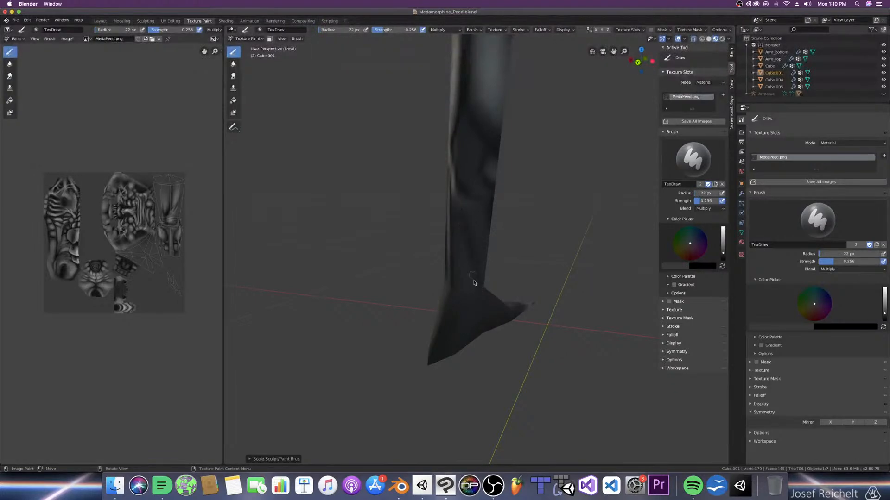
{"action": "middle_click_drag", "start_coordinate": [481, 222], "coordinate": [468, 222]}
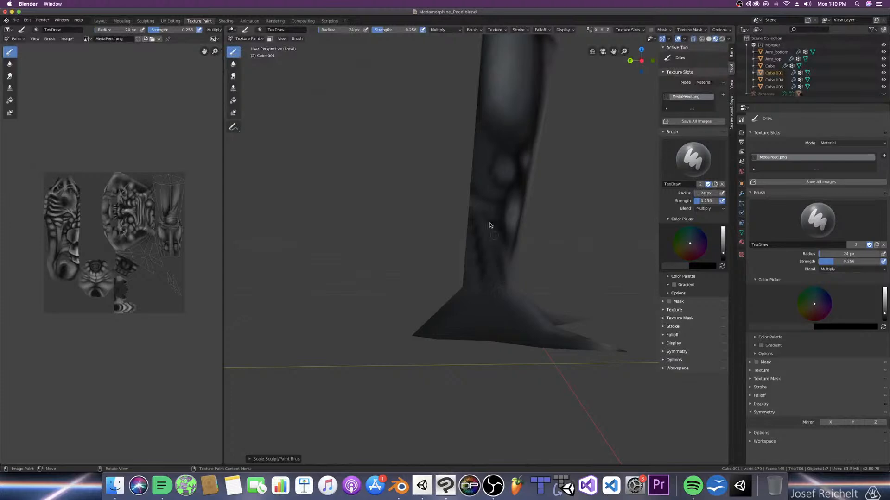
Step: Darken around the oval bump below the calf at the back of the leg with a Multiply brush of about 34 px
{"action": "key", "text": "bracketright"}
{"action": "key", "text": "bracketright"}
{"action": "key", "text": "bracketright"}
{"action": "key", "text": "bracketright"}
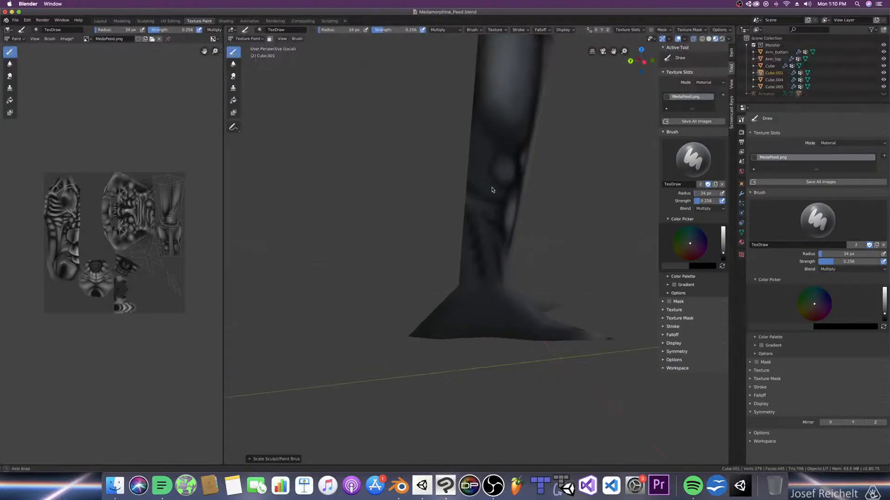
{"action": "middle_click_drag", "start_coordinate": [486, 189], "coordinate": [520, 189]}
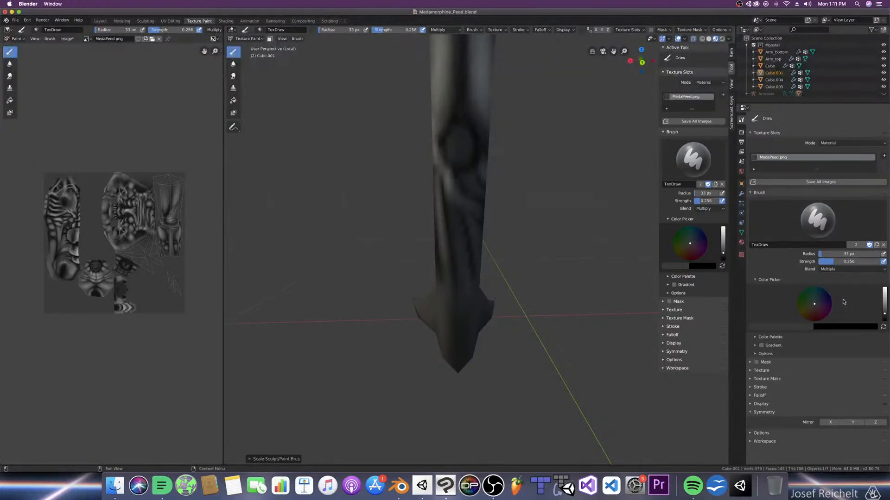
Step: Lighten the strips between the dark tendon lines above the heel with Screen blending and a brush of about 42 px
{"action": "left_click", "coordinate": [836, 269]}
{"action": "left_click", "coordinate": [805, 330]}
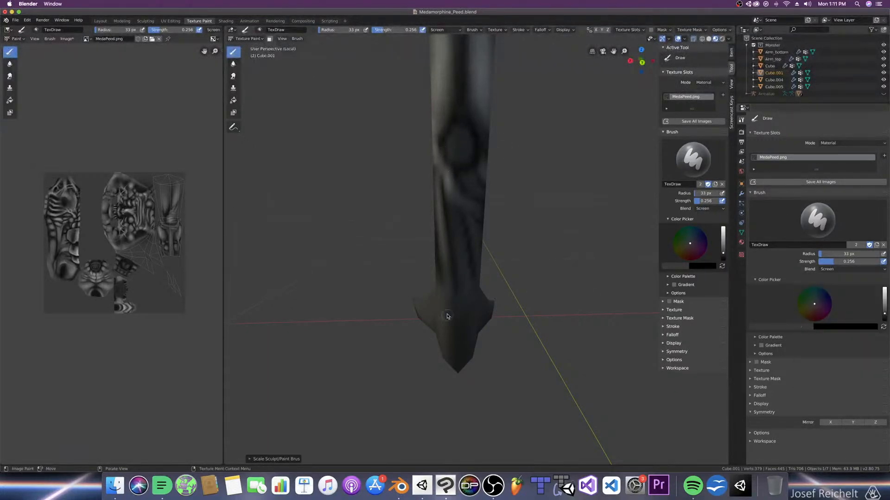
{"action": "middle_click_drag", "start_coordinate": [449, 310], "coordinate": [452, 306]}
{"action": "mouse_move", "coordinate": [461, 240]}
{"action": "left_mouse_down"}
{"action": "mouse_move", "coordinate": [453, 225]}
{"action": "mouse_move", "coordinate": [468, 288]}
{"action": "mouse_move", "coordinate": [448, 208]}
{"action": "left_mouse_up"}
{"action": "key", "text": "bracketleft"}
{"action": "key", "text": "bracketleft"}
{"action": "middle_click_drag", "start_coordinate": [456, 216], "coordinate": [432, 218]}
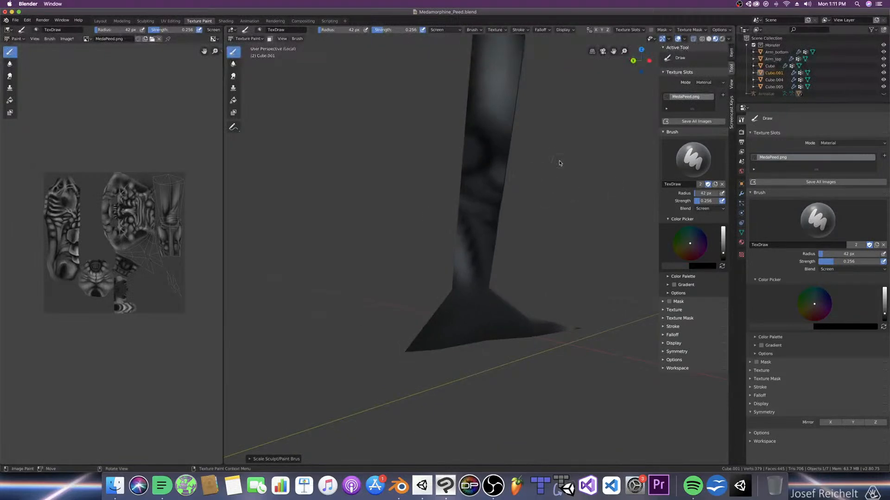
Step: Lighten the oval bump below the calf at the back of the leg with a Screen brush of about 60 to 67 px
{"action": "middle_click_drag", "start_coordinate": [526, 175], "coordinate": [499, 169]}
{"action": "key", "text": "bracketright"}
{"action": "key", "text": "bracketright"}
{"action": "key", "text": "bracketright"}
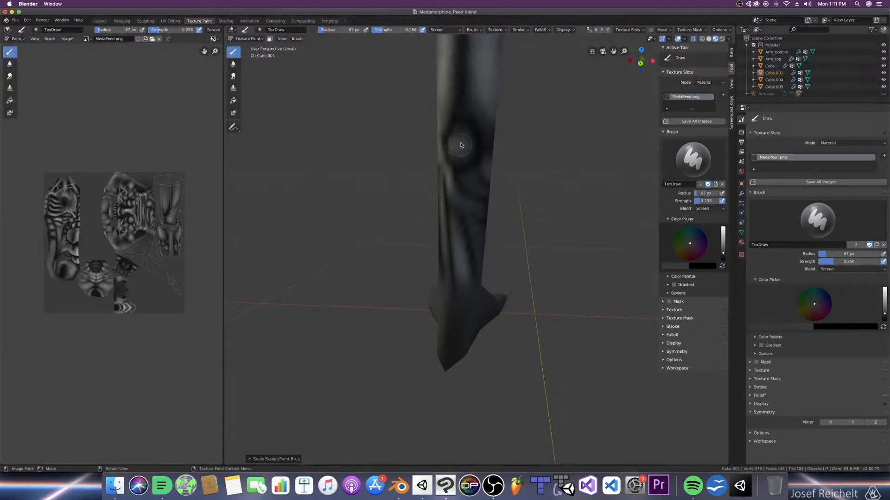
{"action": "mouse_move", "coordinate": [462, 213]}
{"action": "middle_mouse_down"}
{"action": "mouse_move", "coordinate": [447, 210]}
{"action": "mouse_move", "coordinate": [461, 199]}
{"action": "mouse_move", "coordinate": [458, 211]}
{"action": "mouse_move", "coordinate": [549, 184]}
{"action": "middle_mouse_up"}
{"action": "key", "text": "bracketleft"}
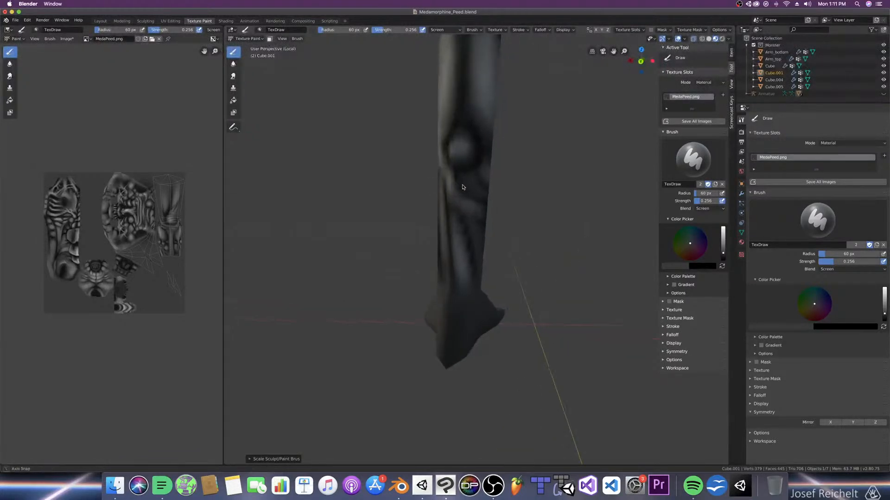
Step: Lighten the small muscles between the calf and ankle on the side with a 48 to 58 px Screen brush, and save the file
{"action": "middle_click_drag", "start_coordinate": [491, 207], "coordinate": [556, 220]}
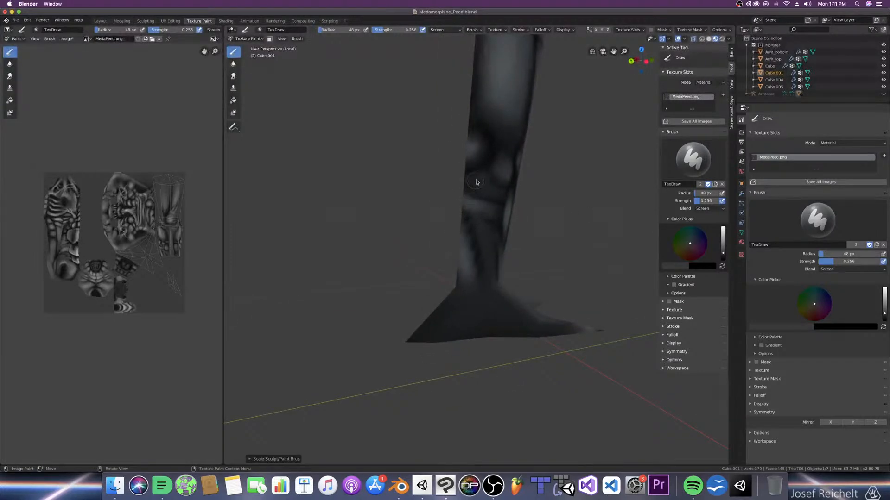
{"action": "left_click_drag", "start_coordinate": [504, 172], "coordinate": [494, 196]}
{"action": "key", "text": "bracketright"}
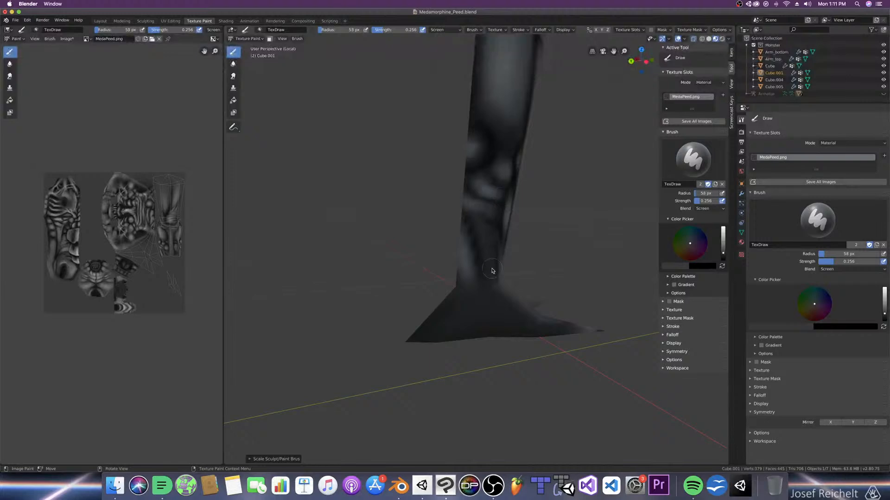
{"action": "left_click_drag", "start_coordinate": [490, 280], "coordinate": [483, 282]}
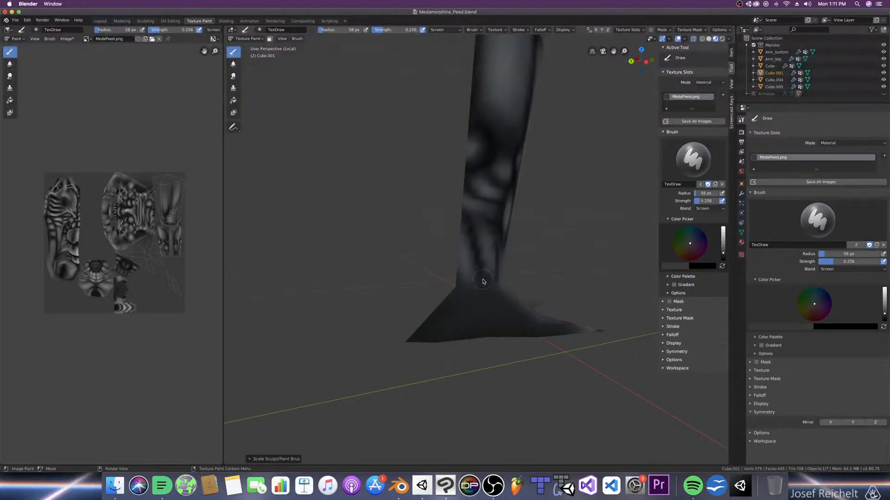
{"action": "key", "text": "super+s"}
Step: Highlight the folds just below the kneecap with a Screen brush of about 36 px, and save the file
{"action": "middle_click_drag", "start_coordinate": [483, 281], "coordinate": [542, 247]}
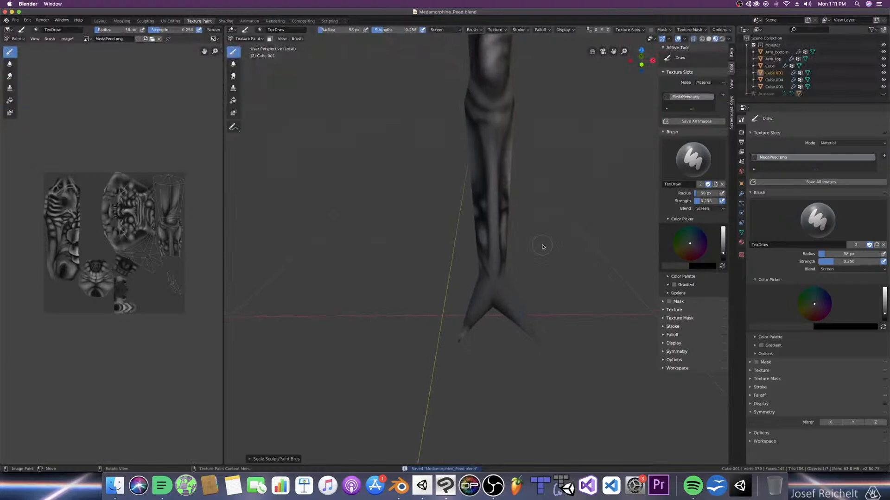
{"action": "key", "text": "bracketleft"}
{"action": "key", "text": "bracketleft"}
{"action": "key", "text": "bracketleft"}
{"action": "key", "text": "bracketleft"}
{"action": "middle_click_drag", "start_coordinate": [485, 117], "coordinate": [530, 234]}
{"action": "key", "text": "super+s"}
Step: Add short highlights beside the shin below the knee and on the side of the knee with a 25 to 30 px Screen brush
{"action": "scroll", "coordinate": [482, 229], "scroll_direction": "up", "scroll_amount": 3}
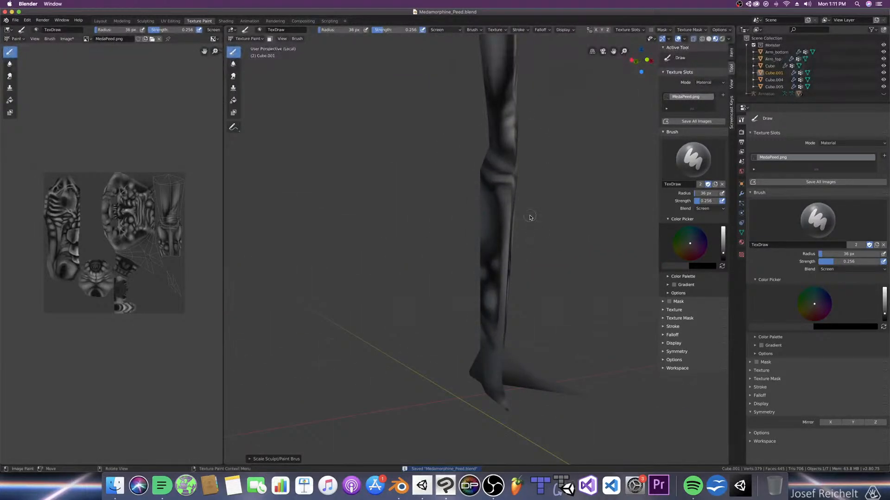
{"action": "key", "text": "bracketleft"}
{"action": "key", "text": "bracketleft"}
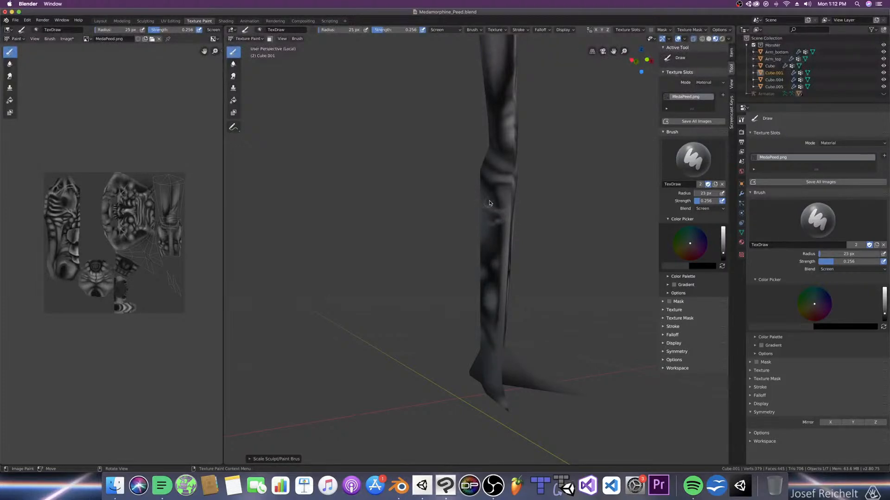
{"action": "middle_click_drag", "start_coordinate": [489, 203], "coordinate": [511, 202]}
{"action": "middle_click_drag", "start_coordinate": [495, 214], "coordinate": [547, 165]}
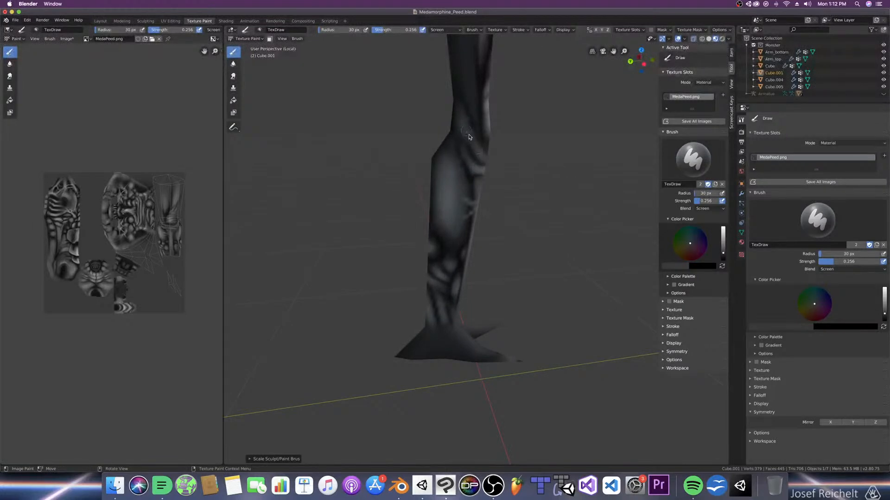
Step: Lighten the inner thigh above the knee with a Screen brush of about 85 px
{"action": "middle_click_drag", "start_coordinate": [433, 153], "coordinate": [429, 288]}
{"action": "key", "text": "bracketright"}
{"action": "key", "text": "bracketright"}
{"action": "key", "text": "bracketright"}
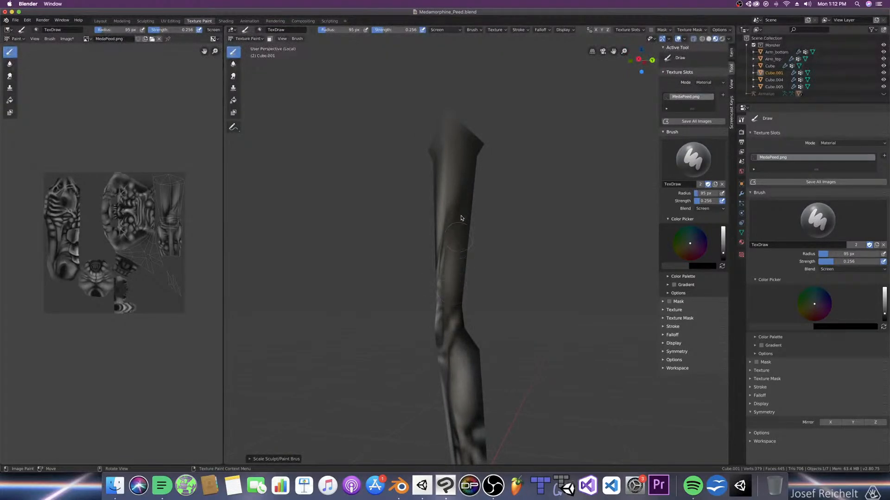
Step: Paint a dark diagonal muscle line across the inner thigh with Multiply blending and a brush reduced to about 14 px
{"action": "left_click", "coordinate": [853, 269]}
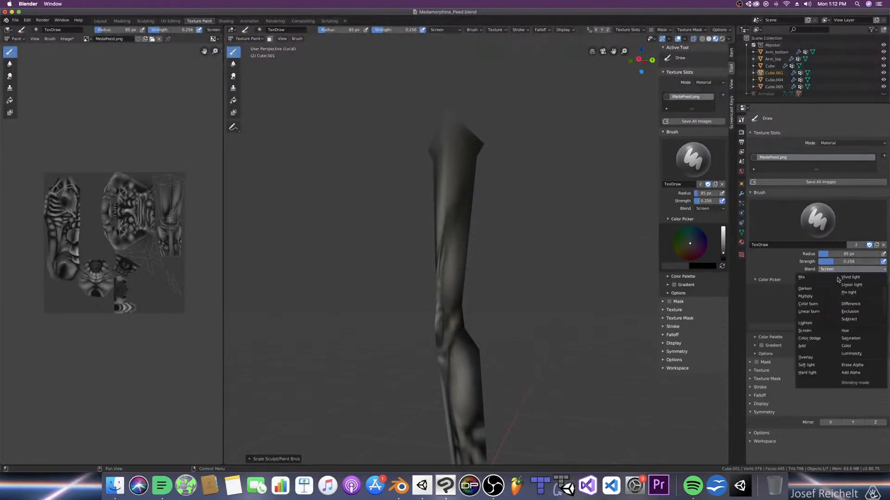
{"action": "left_click", "coordinate": [816, 301]}
{"action": "key", "text": "bracketleft"}
{"action": "key", "text": "bracketleft"}
{"action": "key", "text": "bracketleft"}
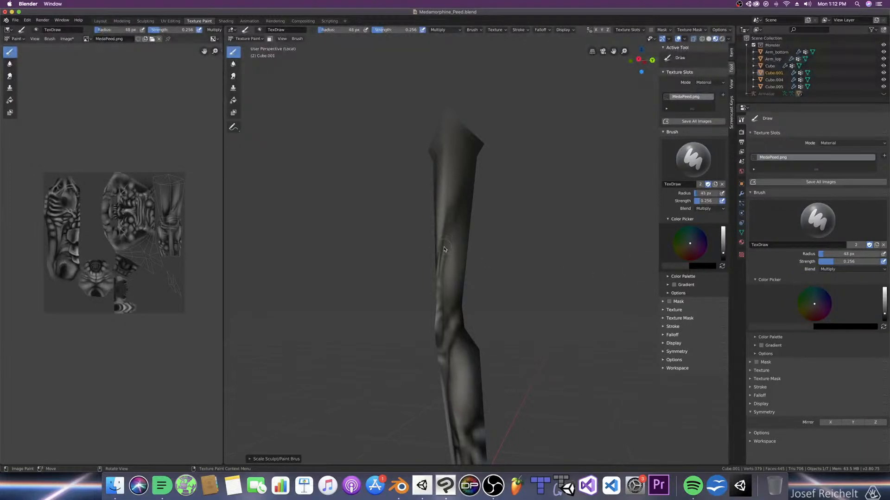
{"action": "key", "text": "bracketleft"}
{"action": "key", "text": "bracketleft"}
{"action": "key", "text": "bracketleft"}
{"action": "key", "text": "bracketleft"}
{"action": "key", "text": "bracketleft"}
{"action": "key", "text": "bracketleft"}
Step: Darken the line running up the back of the thigh from the knee hollow with a Multiply brush
{"action": "middle_click_drag", "start_coordinate": [453, 178], "coordinate": [452, 176]}
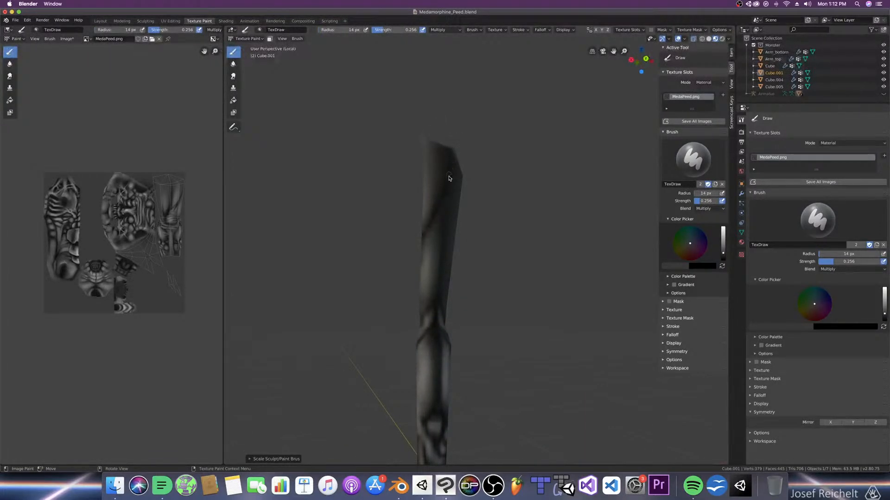
{"action": "middle_click_drag", "start_coordinate": [450, 176], "coordinate": [458, 179]}
{"action": "key", "text": "bracketright"}
{"action": "key", "text": "bracketright"}
{"action": "key", "text": "bracketright"}
{"action": "left_click_drag", "start_coordinate": [436, 296], "coordinate": [436, 210]}
{"action": "left_click", "coordinate": [436, 210]}
{"action": "key", "text": "bracketright"}
Step: Darken the gaps between the thigh muscles above the knee with a Multiply brush of 25 px and smaller, and save the file
{"action": "middle_click_drag", "start_coordinate": [432, 304], "coordinate": [478, 306]}
{"action": "key", "text": "bracketleft"}
{"action": "key", "text": "bracketleft"}
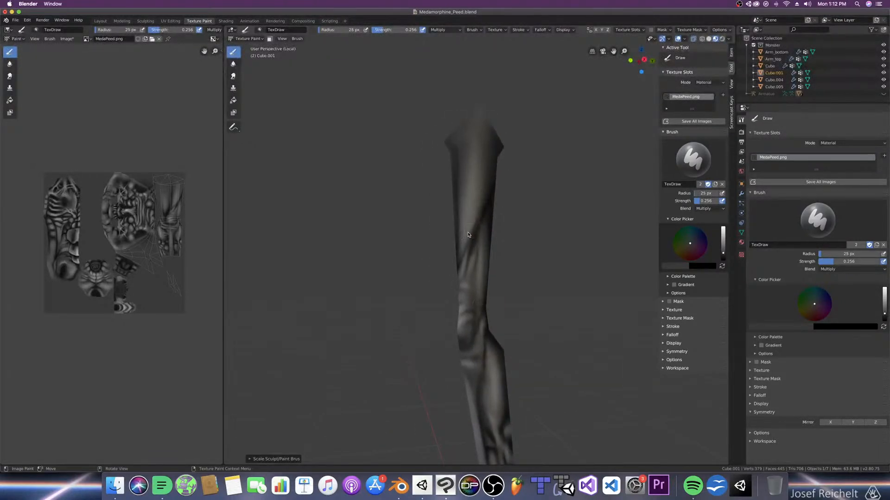
{"action": "key", "text": "bracketleft"}
{"action": "key", "text": "bracketleft"}
{"action": "key", "text": "bracketleft"}
{"action": "key", "text": "bracketleft"}
{"action": "key", "text": "bracketleft"}
{"action": "key", "text": "bracketleft"}
{"action": "key", "text": "bracketright"}
{"action": "key", "text": "super+s"}
Step: Paint fine dark lines around the kneecap and the front thigh muscles with a 7 px Multiply brush, and save the file
{"action": "middle_click_drag", "start_coordinate": [472, 278], "coordinate": [526, 281]}
{"action": "key", "text": "bracketleft"}
{"action": "key", "text": "bracketleft"}
{"action": "key", "text": "bracketleft"}
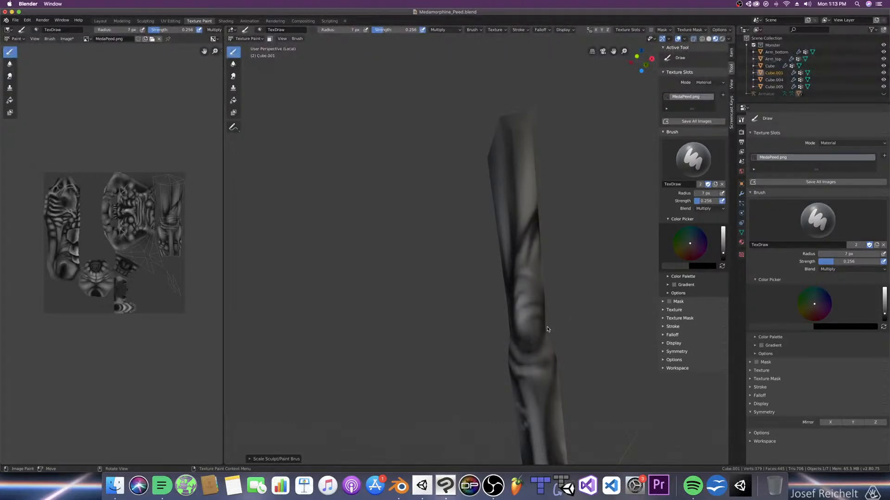
{"action": "middle_click_drag", "start_coordinate": [546, 330], "coordinate": [564, 321]}
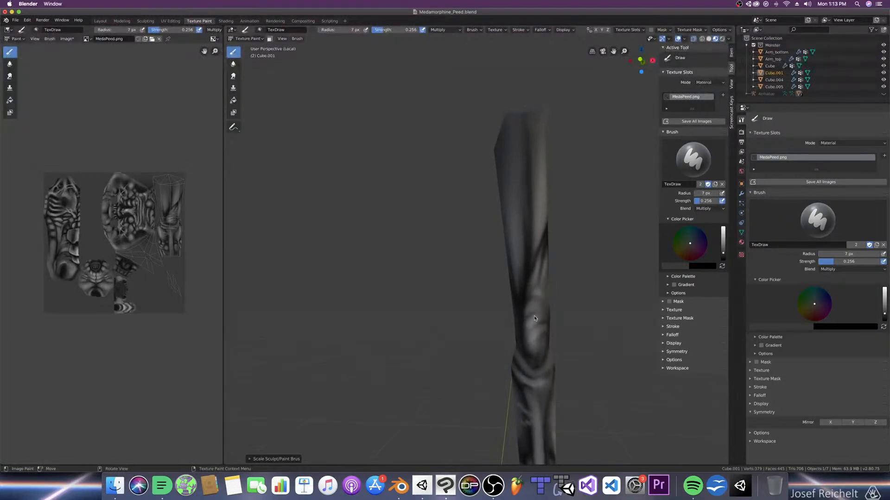
{"action": "key", "text": "super+s"}
Step: Lighten the length of the outer thigh up to the hip with Screen blending and a brush enlarged to about 91 px
{"action": "middle_click_drag", "start_coordinate": [517, 311], "coordinate": [486, 311]}
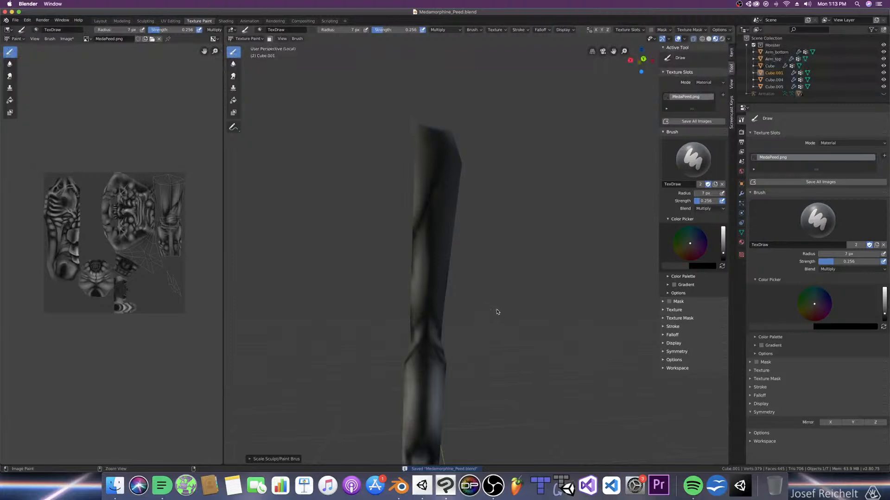
{"action": "left_click", "coordinate": [834, 268]}
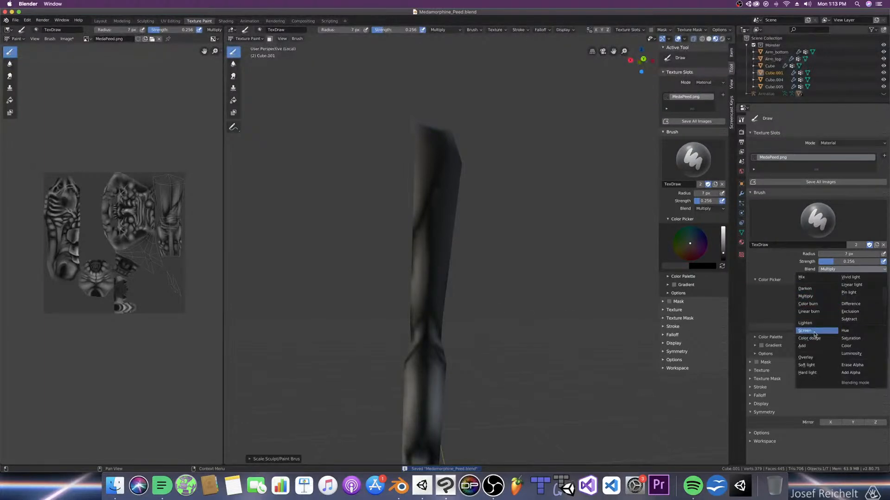
{"action": "left_click", "coordinate": [816, 330]}
{"action": "mouse_move", "coordinate": [491, 264]}
{"action": "middle_mouse_down"}
{"action": "mouse_move", "coordinate": [459, 266]}
{"action": "mouse_move", "coordinate": [473, 293]}
{"action": "mouse_move", "coordinate": [483, 274]}
{"action": "mouse_move", "coordinate": [461, 278]}
{"action": "mouse_move", "coordinate": [477, 266]}
{"action": "middle_mouse_up"}
{"action": "key", "text": "bracketright"}
{"action": "key", "text": "bracketright"}
{"action": "key", "text": "bracketright"}
{"action": "key", "text": "bracketright"}
{"action": "key", "text": "bracketright"}
{"action": "key", "text": "bracketright"}
{"action": "key", "text": "bracketright"}
{"action": "key", "text": "bracketright"}
{"action": "key", "text": "bracketright"}
{"action": "key", "text": "bracketright"}
{"action": "key", "text": "bracketright"}
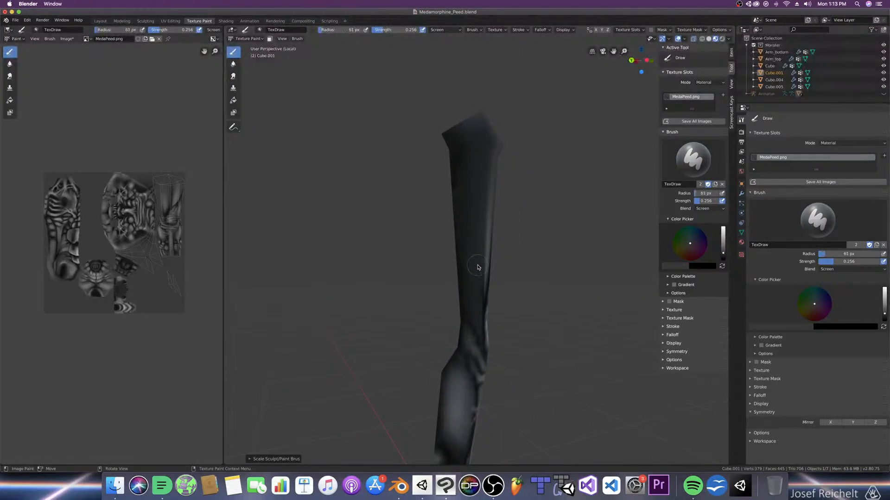
{"action": "key", "text": "bracketright"}
{"action": "left_click_drag", "start_coordinate": [475, 304], "coordinate": [478, 174]}
{"action": "mouse_move", "coordinate": [472, 216]}
{"action": "left_mouse_down"}
{"action": "mouse_move", "coordinate": [480, 312]}
{"action": "mouse_move", "coordinate": [474, 265]}
{"action": "mouse_move", "coordinate": [495, 151]}
{"action": "left_mouse_up"}
{"action": "middle_click_drag", "start_coordinate": [492, 154], "coordinate": [463, 134]}
Step: Darken the edges of the outer thigh muscle above the knee with Multiply blending and a brush of about 30 px
{"action": "left_click", "coordinate": [826, 270]}
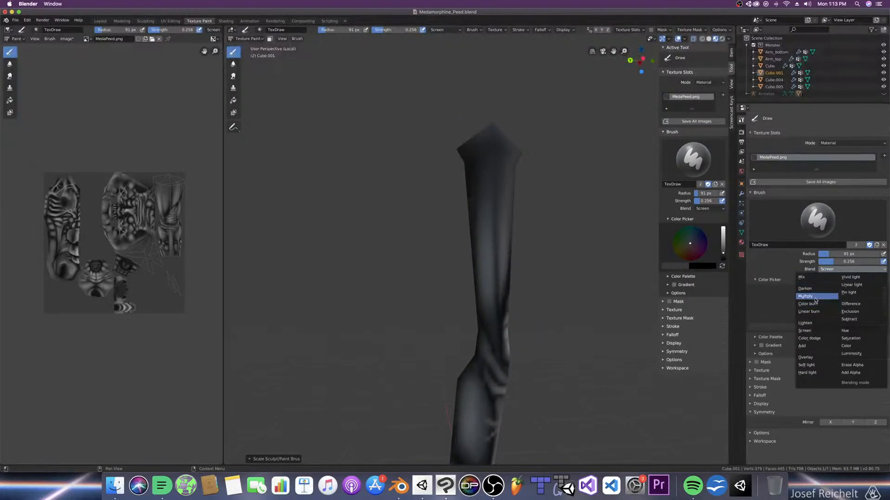
{"action": "left_click", "coordinate": [814, 301]}
{"action": "key", "text": "bracketleft"}
{"action": "key", "text": "bracketleft"}
{"action": "key", "text": "bracketleft"}
{"action": "key", "text": "bracketleft"}
{"action": "key", "text": "bracketleft"}
{"action": "key", "text": "bracketleft"}
{"action": "key", "text": "bracketleft"}
{"action": "key", "text": "bracketleft"}
{"action": "key", "text": "bracketleft"}
{"action": "key", "text": "bracketleft"}
{"action": "key", "text": "bracketleft"}
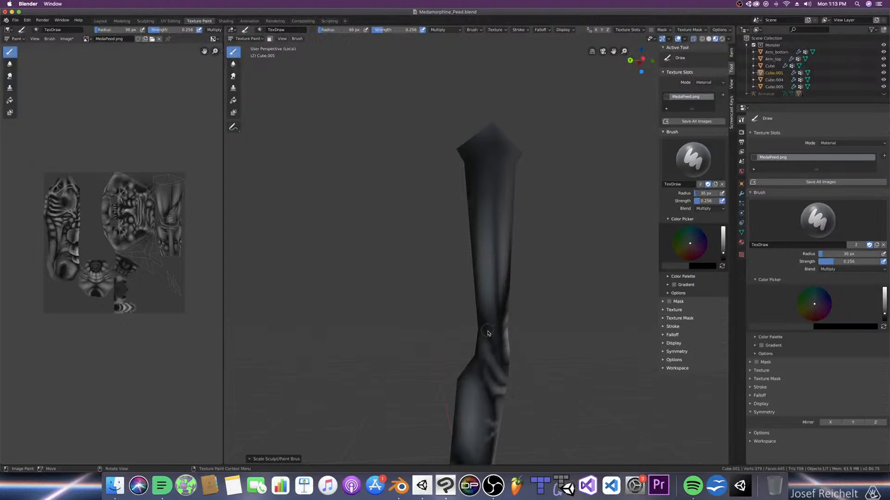
{"action": "key", "text": "bracketright"}
{"action": "key", "text": "bracketright"}
{"action": "key", "text": "bracketright"}
{"action": "key", "text": "bracketright"}
{"action": "key", "text": "bracketright"}
{"action": "key", "text": "bracketleft"}
{"action": "key", "text": "bracketleft"}
{"action": "key", "text": "bracketleft"}
{"action": "key", "text": "bracketleft"}
{"action": "middle_click_drag", "start_coordinate": [492, 222], "coordinate": [510, 223]}
Step: Paint thin dark diagonal lines across the upper outer thigh with a Multiply brush of about 9 px
{"action": "key", "text": "bracketleft"}
{"action": "key", "text": "bracketleft"}
{"action": "key", "text": "bracketleft"}
{"action": "key", "text": "bracketleft"}
{"action": "key", "text": "bracketleft"}
{"action": "key", "text": "bracketleft"}
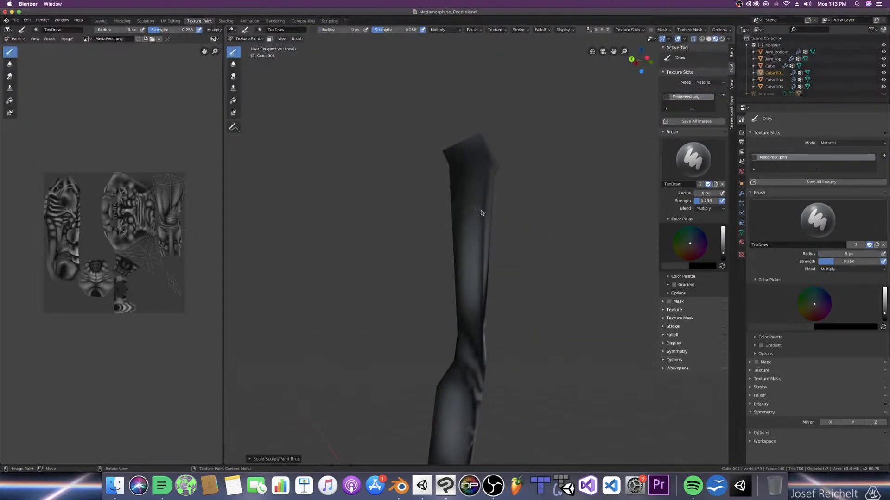
{"action": "key", "text": "bracketright"}
{"action": "key", "text": "bracketright"}
{"action": "key", "text": "bracketright"}
{"action": "key", "text": "bracketleft"}
{"action": "key", "text": "bracketleft"}
{"action": "key", "text": "bracketleft"}
{"action": "key", "text": "bracketleft"}
{"action": "key", "text": "bracketleft"}
{"action": "key", "text": "bracketleft"}
{"action": "key", "text": "bracketleft"}
{"action": "key", "text": "bracketleft"}
Step: Lighten the diagonal strands at the top of the outer thigh with Screen blending and a brush of about 31 px
{"action": "mouse_move", "coordinate": [456, 224]}
{"action": "middle_mouse_down"}
{"action": "mouse_move", "coordinate": [411, 272]}
{"action": "mouse_move", "coordinate": [495, 259]}
{"action": "middle_mouse_up"}
{"action": "left_click", "coordinate": [852, 269]}
{"action": "left_click", "coordinate": [817, 331]}
{"action": "mouse_move", "coordinate": [602, 278]}
{"action": "middle_mouse_down"}
{"action": "mouse_move", "coordinate": [588, 265]}
{"action": "mouse_move", "coordinate": [606, 268]}
{"action": "middle_mouse_up"}
{"action": "key", "text": "bracketright"}
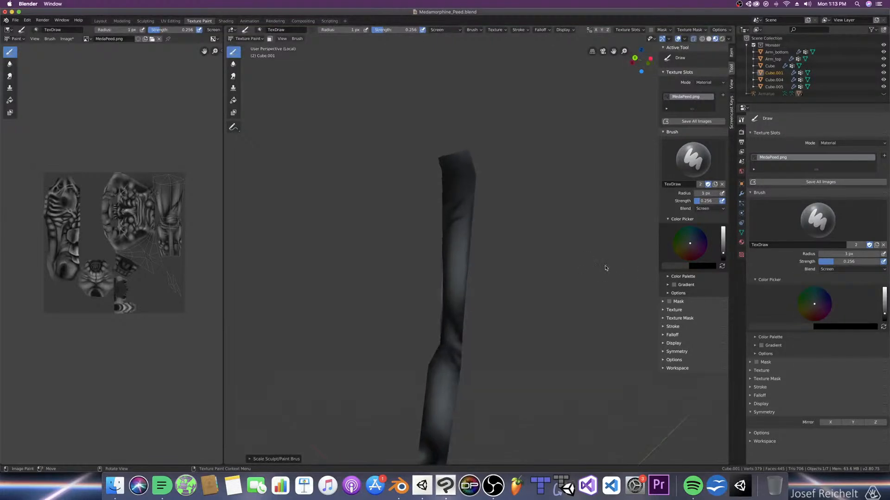
{"action": "key", "text": "bracketright"}
{"action": "key", "text": "bracketright"}
{"action": "key", "text": "bracketright"}
{"action": "key", "text": "bracketright"}
{"action": "key", "text": "bracketright"}
{"action": "key", "text": "bracketright"}
{"action": "key", "text": "bracketright"}
{"action": "key", "text": "bracketright"}
{"action": "key", "text": "bracketright"}
{"action": "key", "text": "bracketright"}
{"action": "key", "text": "bracketright"}
{"action": "middle_click_drag", "start_coordinate": [476, 190], "coordinate": [527, 223]}
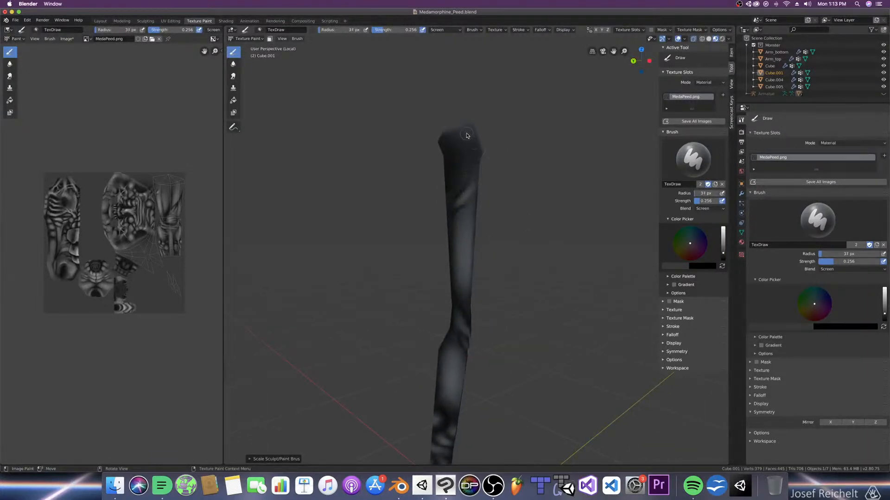
{"action": "left_click_drag", "start_coordinate": [454, 186], "coordinate": [468, 145]}
Step: Darken the gaps between the strands at the top of the outer thigh with Multiply blending and a 15 to 25 px brush
{"action": "left_click", "coordinate": [824, 269]}
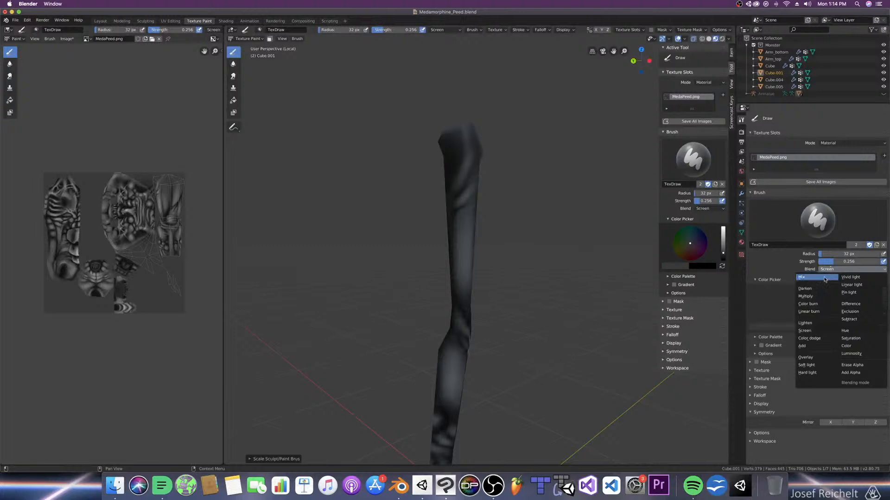
{"action": "left_click", "coordinate": [808, 296]}
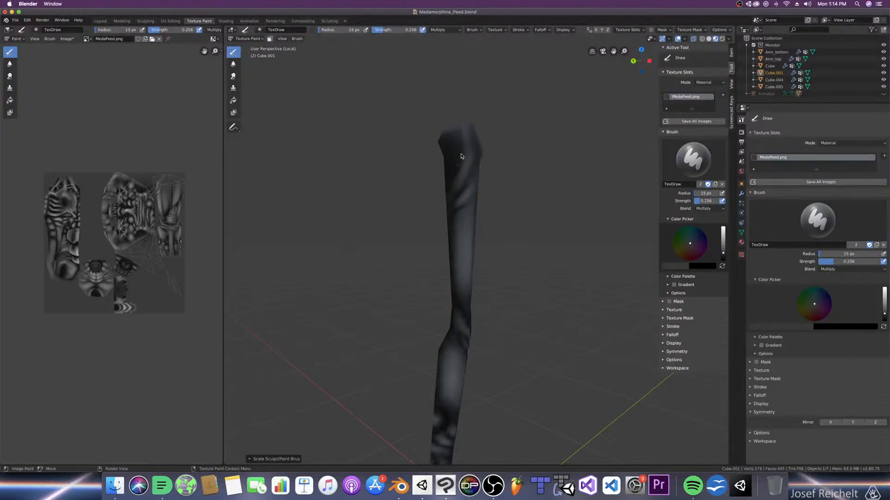
{"action": "key", "text": "bracketright"}
{"action": "key", "text": "bracketright"}
{"action": "key", "text": "bracketright"}
{"action": "key", "text": "bracketright"}
{"action": "key", "text": "bracketleft"}
{"action": "middle_click_drag", "start_coordinate": [470, 177], "coordinate": [511, 212]}
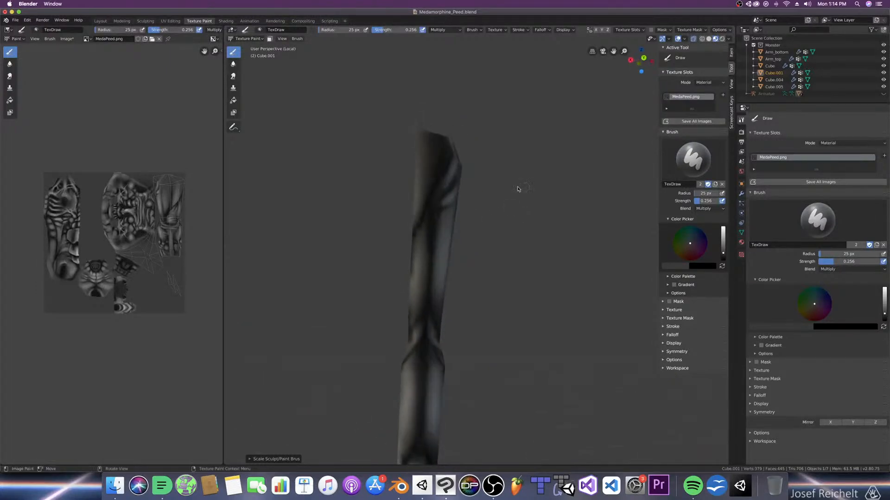
Step: Darken the shading on the upper thigh with Multiply blending and a 25 to 41 px brush, and save the file
{"action": "key", "text": "bracketleft"}
{"action": "key", "text": "bracketleft"}
{"action": "key", "text": "bracketleft"}
{"action": "key", "text": "bracketleft"}
{"action": "key", "text": "bracketleft"}
{"action": "key", "text": "bracketright"}
{"action": "key", "text": "bracketright"}
{"action": "key", "text": "bracketright"}
{"action": "key", "text": "bracketright"}
{"action": "key", "text": "bracketright"}
{"action": "key", "text": "bracketright"}
{"action": "key", "text": "bracketright"}
{"action": "key", "text": "super+s"}
{"action": "middle_click_drag", "start_coordinate": [437, 216], "coordinate": [472, 266]}
{"action": "key", "text": "super+s"}
{"action": "key", "text": "ctrl+s"}
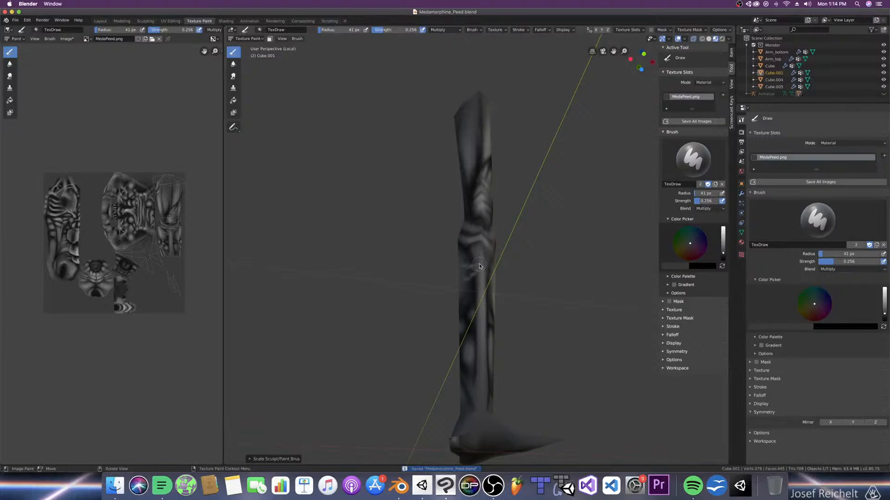
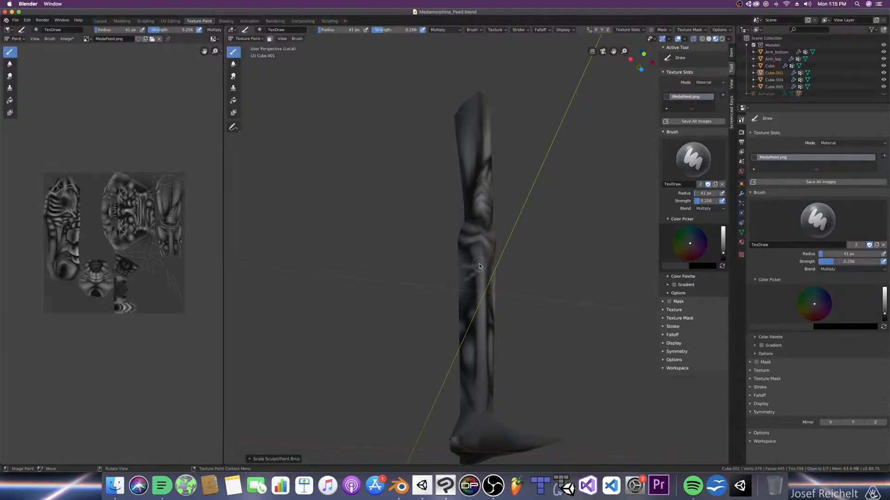
Step: Check the live stream in OBS, return to Blender, and save the file
{"action": "key", "text": "super+Tab"}
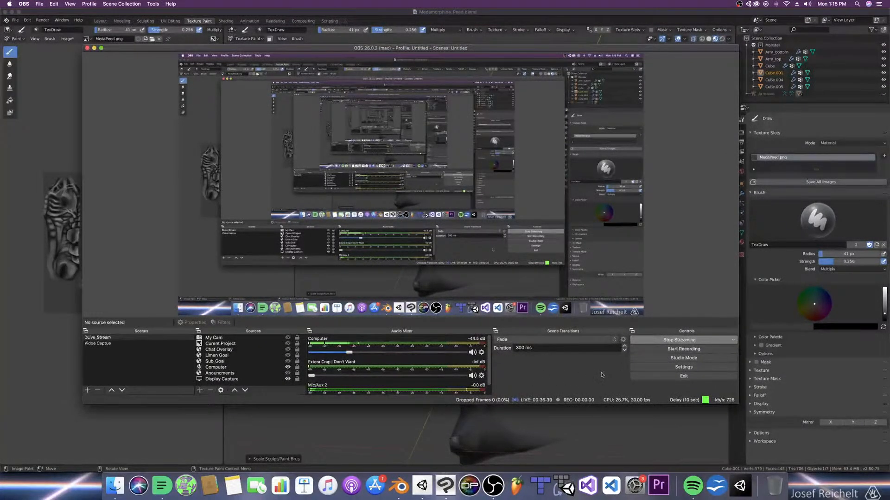
{"action": "left_click", "coordinate": [287, 417]}
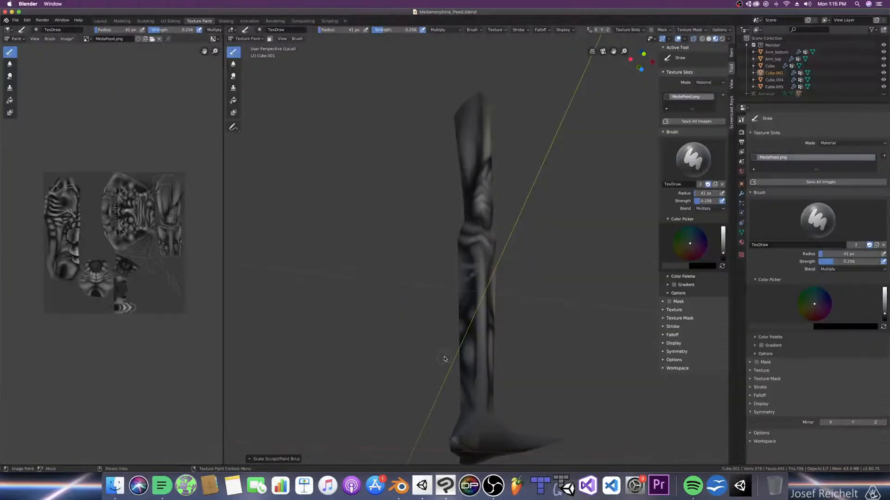
{"action": "key", "text": "super+s"}
Step: Switch the brush to Add blending with a radius of about 18 px in front view, and save the file
{"action": "key", "text": "KP_1"}
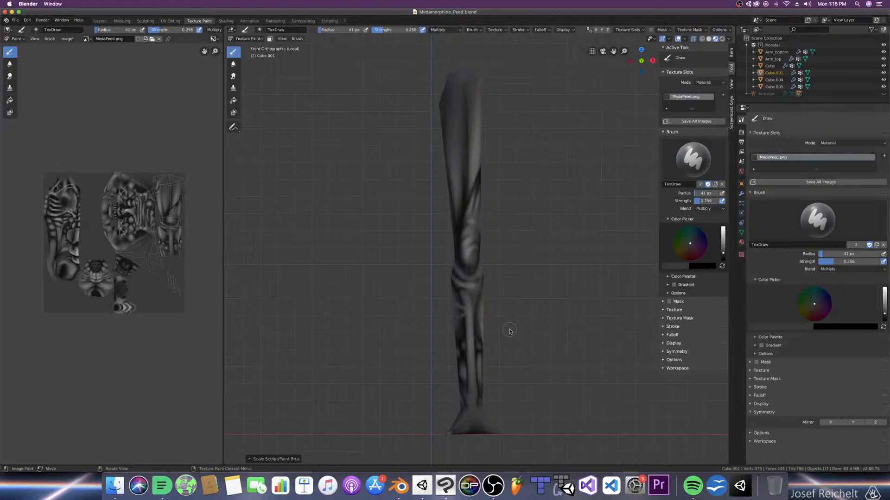
{"action": "left_click", "coordinate": [832, 272]}
{"action": "left_click", "coordinate": [788, 349]}
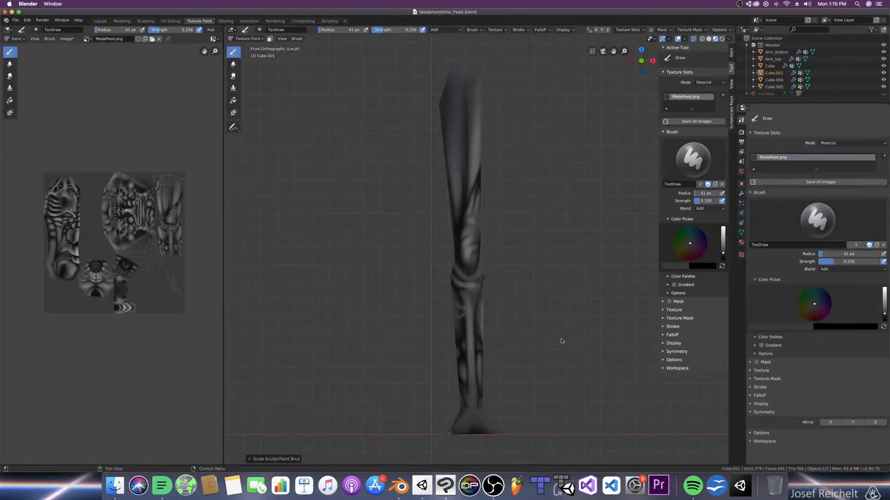
{"action": "key", "text": "bracketleft"}
{"action": "key", "text": "bracketleft"}
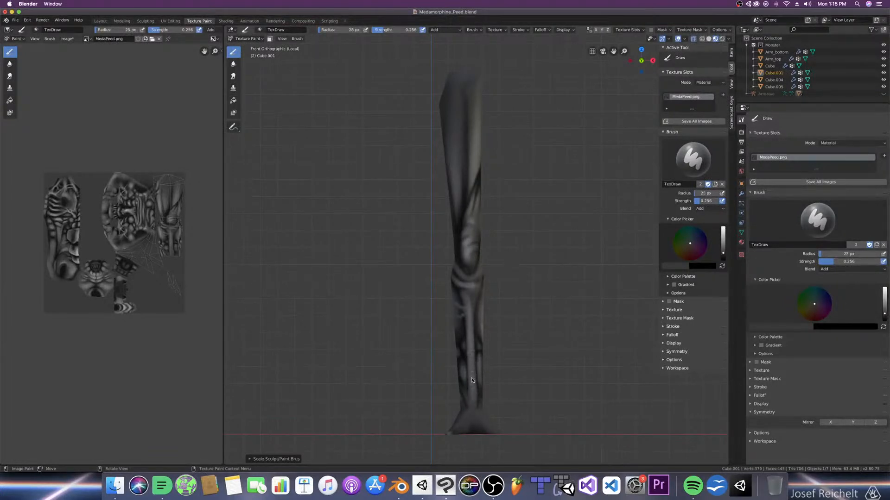
{"action": "key", "text": "bracketleft"}
{"action": "scroll", "coordinate": [468, 300], "scroll_direction": "up", "scroll_amount": 4}
{"action": "key", "text": "ctrl+s"}
{"action": "middle_click_drag", "start_coordinate": [467, 302], "coordinate": [459, 269], "text": "shift"}
Step: Darken the folds across the front of the knee with Multiply blending and a 16 to 19 px brush
{"action": "left_click", "coordinate": [824, 269]}
{"action": "left_click", "coordinate": [816, 296]}
{"action": "scroll", "coordinate": [540, 265], "scroll_direction": "up", "scroll_amount": 2}
{"action": "key", "text": "bracketleft"}
{"action": "key", "text": "bracketleft"}
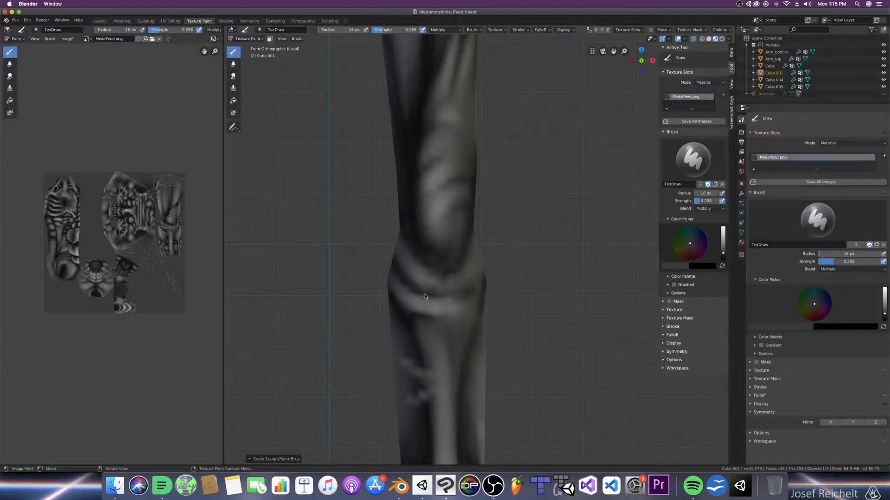
{"action": "mouse_move", "coordinate": [444, 291]}
{"action": "middle_mouse_down"}
{"action": "mouse_move", "coordinate": [453, 278]}
{"action": "mouse_move", "coordinate": [479, 274]}
{"action": "mouse_move", "coordinate": [456, 279]}
{"action": "middle_mouse_up"}
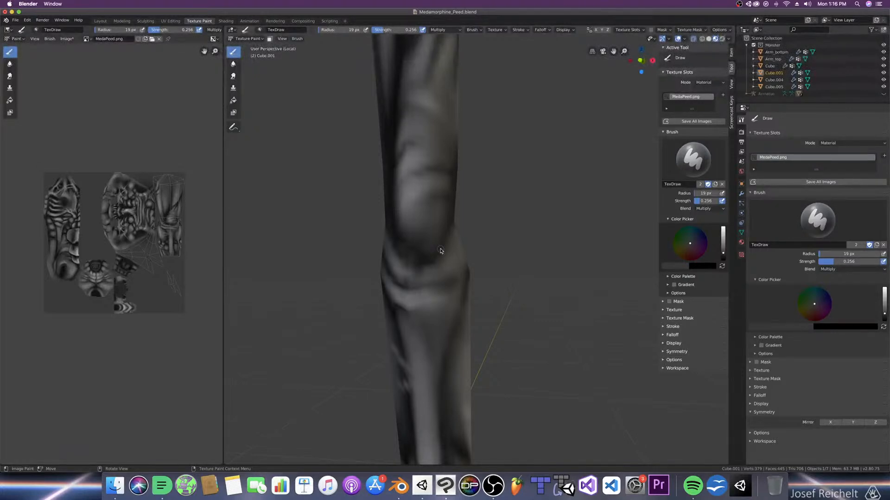
Step: Raise the brush strength to 0.463, deepen the creases at the side of the knee with a Multiply brush from 17 px, and save
{"action": "middle_click_drag", "start_coordinate": [441, 251], "coordinate": [443, 291]}
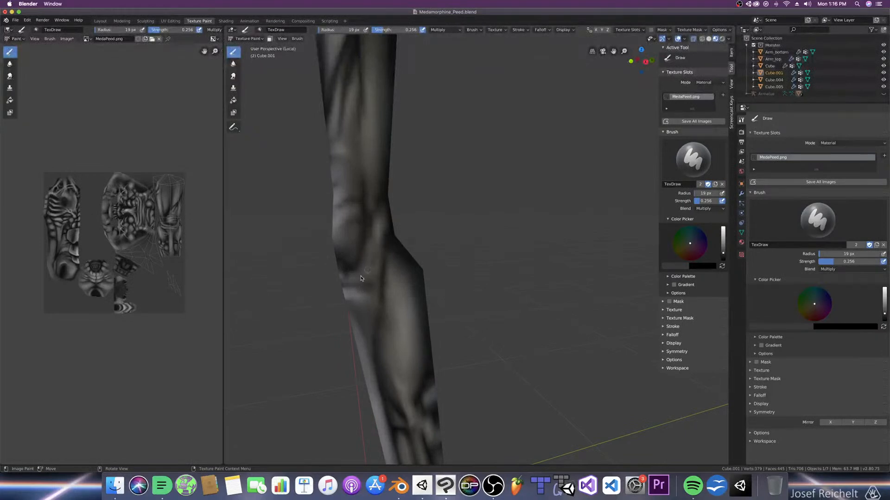
{"action": "key", "text": "bracketleft"}
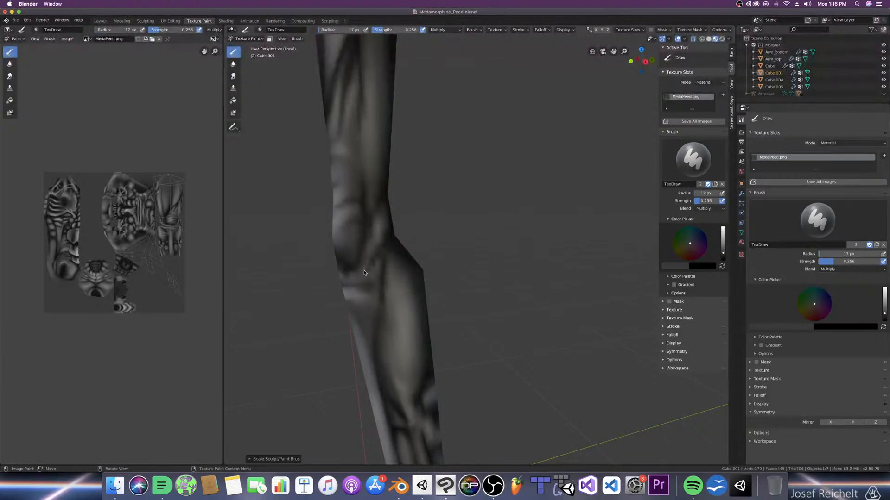
{"action": "left_click_drag", "start_coordinate": [829, 263], "coordinate": [842, 262]}
{"action": "key", "text": "KP_1"}
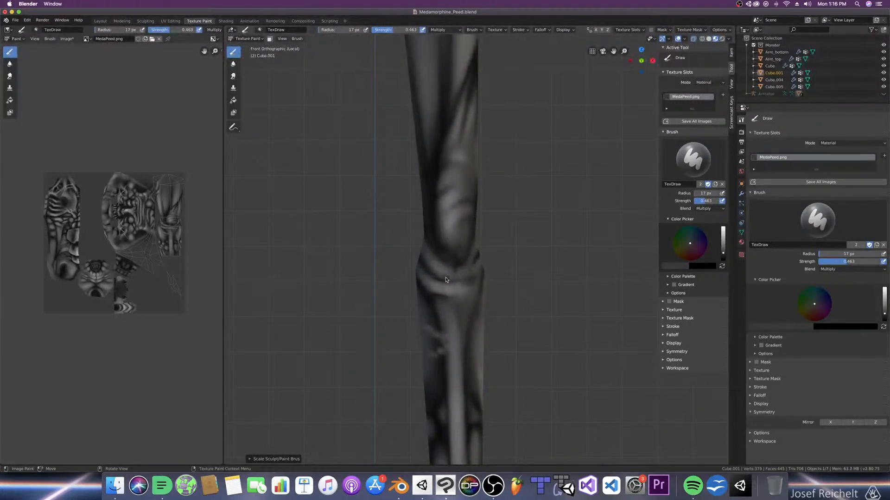
{"action": "key", "text": "bracketright"}
{"action": "key", "text": "bracketright"}
{"action": "key", "text": "super+s"}
Step: Paint light diagonal strands just below the knee with Screen blending and a 31 to 74 px brush, and save the file
{"action": "middle_click_drag", "start_coordinate": [496, 334], "coordinate": [507, 280]}
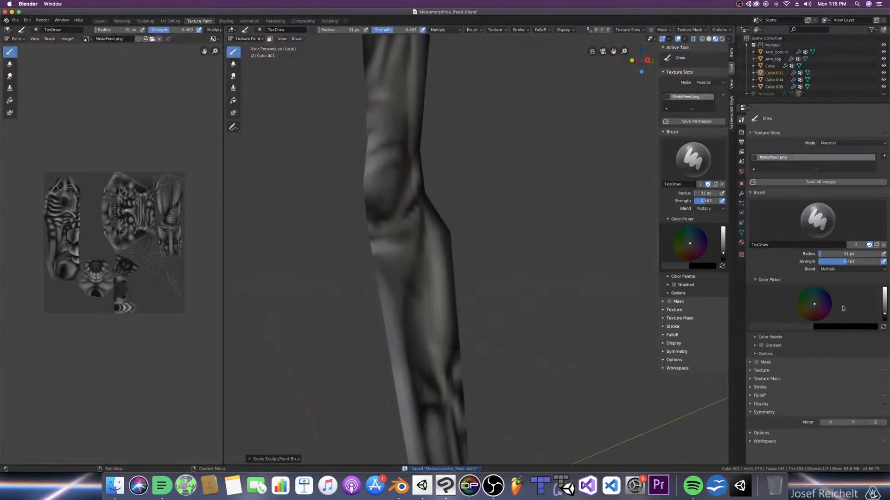
{"action": "left_click", "coordinate": [834, 269]}
{"action": "left_click", "coordinate": [809, 331]}
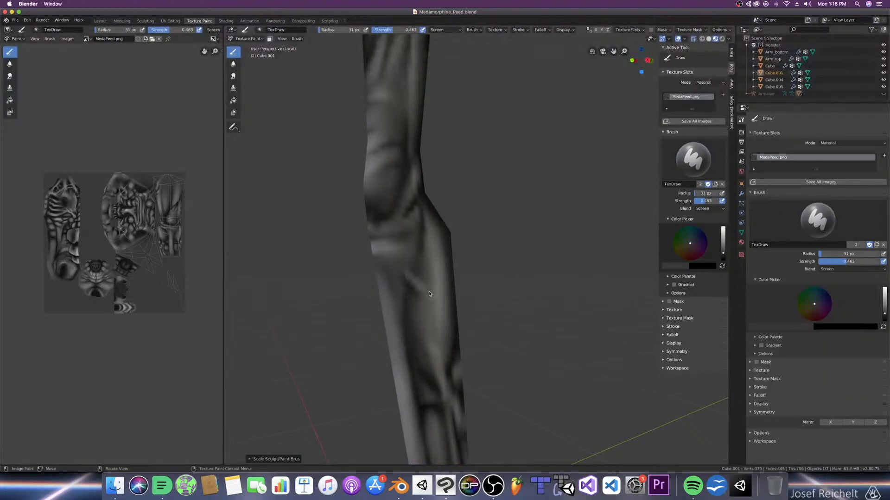
{"action": "mouse_move", "coordinate": [416, 303]}
{"action": "left_mouse_down"}
{"action": "mouse_move", "coordinate": [392, 273]}
{"action": "mouse_move", "coordinate": [421, 326]}
{"action": "left_mouse_up"}
{"action": "left_click_drag", "start_coordinate": [396, 283], "coordinate": [420, 317]}
{"action": "key", "text": "bracketright"}
{"action": "key", "text": "bracketright"}
{"action": "key", "text": "bracketright"}
{"action": "key", "text": "bracketright"}
{"action": "key", "text": "bracketright"}
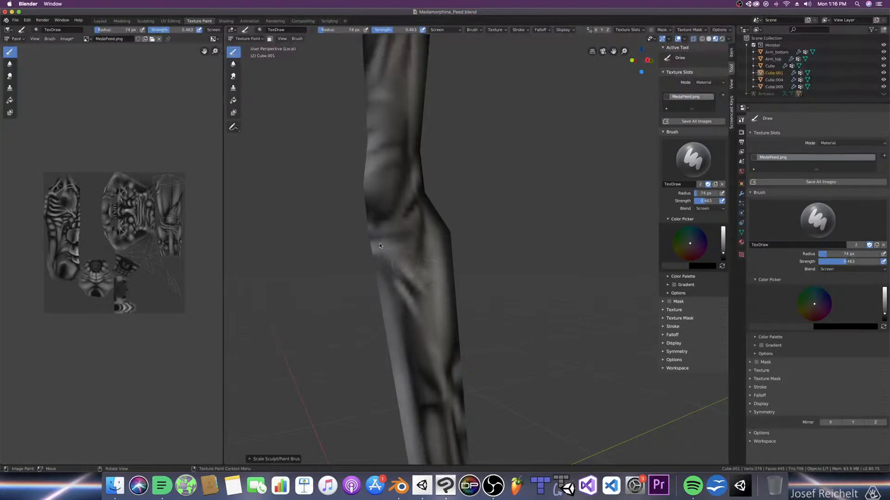
{"action": "scroll", "coordinate": [579, 299], "scroll_direction": "down", "scroll_amount": 8}
{"action": "key", "text": "super+s"}
Step: Lighten the back of the lower calf above the ankle with a Screen brush of about 59 px
{"action": "middle_click_drag", "start_coordinate": [518, 295], "coordinate": [442, 231]}
{"action": "scroll", "coordinate": [544, 316], "scroll_direction": "up", "scroll_amount": 2}
{"action": "scroll", "coordinate": [486, 255], "scroll_direction": "up", "scroll_amount": 4}
{"action": "key", "text": "f"}
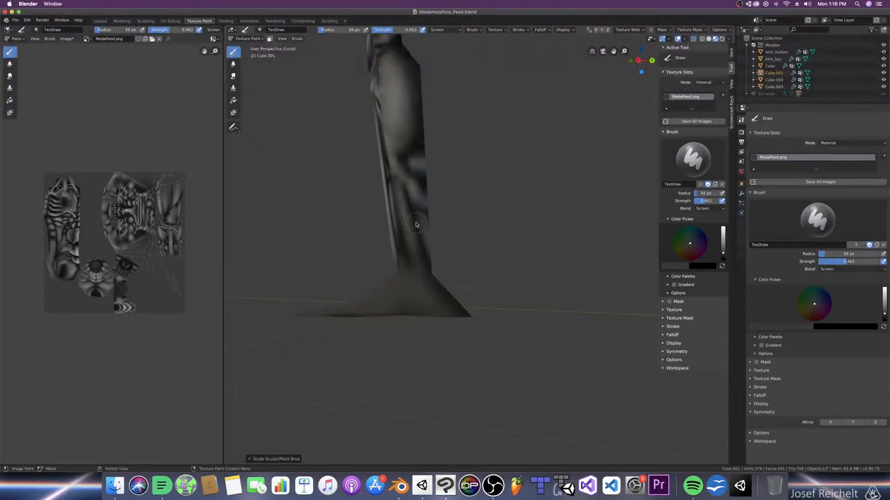
{"action": "left_click", "coordinate": [408, 217]}
{"action": "key", "text": "bracketleft"}
{"action": "key", "text": "bracketleft"}
{"action": "mouse_move", "coordinate": [405, 214]}
{"action": "left_mouse_down"}
{"action": "mouse_move", "coordinate": [425, 230]}
{"action": "mouse_move", "coordinate": [412, 216]}
{"action": "left_mouse_up"}
Step: Add a small highlight to the bulge on the lower shin with a Screen brush of about 18 px
{"action": "scroll", "coordinate": [386, 224], "scroll_direction": "down", "scroll_amount": 4}
{"action": "middle_click_drag", "start_coordinate": [422, 236], "coordinate": [411, 261]}
{"action": "scroll", "coordinate": [485, 227], "scroll_direction": "up", "scroll_amount": 5}
{"action": "scroll", "coordinate": [405, 262], "scroll_direction": "up", "scroll_amount": 4}
{"action": "key", "text": "bracketleft"}
{"action": "key", "text": "bracketleft"}
{"action": "key", "text": "bracketleft"}
{"action": "key", "text": "bracketleft"}
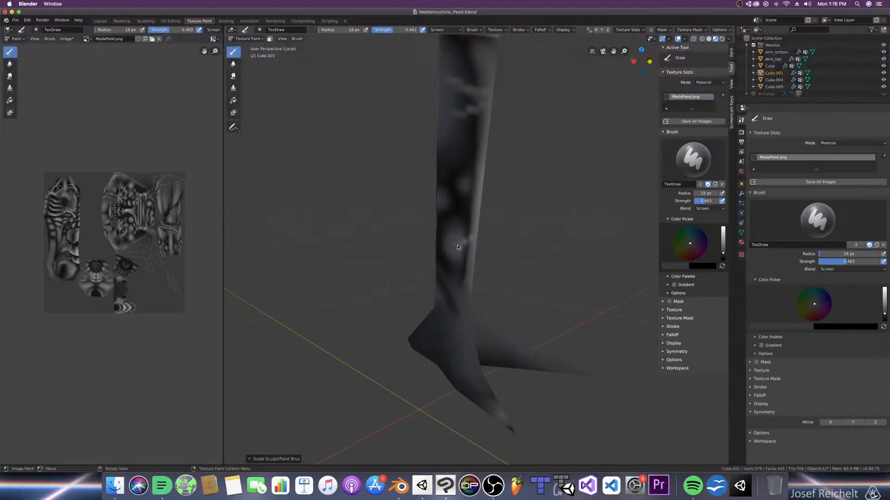
Step: Extend the lower shin highlights and lighten the bulge above them beside the shin bone with Screen blending and a 25 to 36 px brush
{"action": "left_click", "coordinate": [840, 269]}
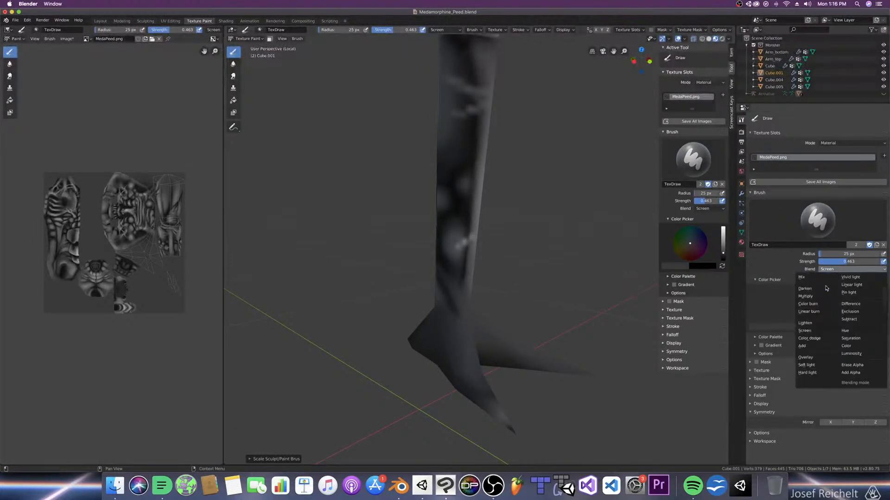
{"action": "left_click", "coordinate": [805, 330]}
{"action": "key", "text": "bracketright"}
{"action": "key", "text": "bracketright"}
{"action": "key", "text": "bracketright"}
{"action": "key", "text": "bracketright"}
{"action": "key", "text": "bracketright"}
{"action": "key", "text": "bracketright"}
{"action": "key", "text": "bracketright"}
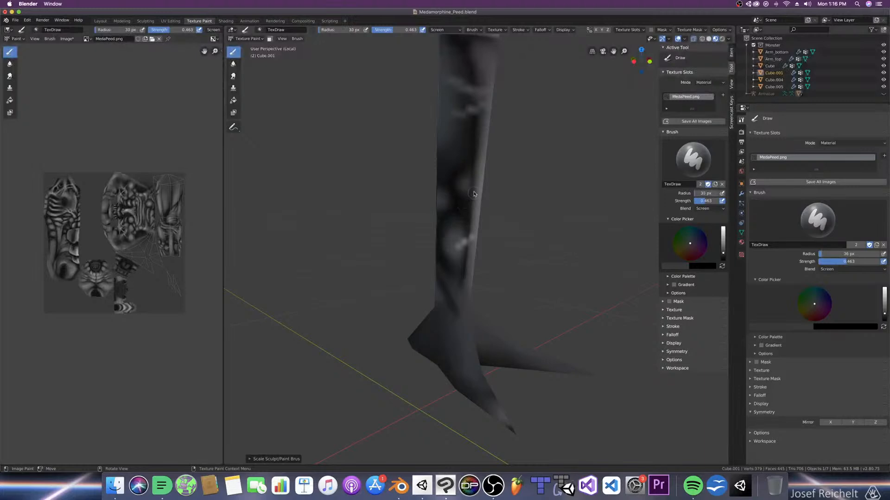
{"action": "key", "text": "bracketright"}
{"action": "key", "text": "bracketright"}
{"action": "mouse_move", "coordinate": [461, 188]}
{"action": "left_mouse_down"}
{"action": "mouse_move", "coordinate": [459, 176]}
{"action": "mouse_move", "coordinate": [474, 194]}
{"action": "left_mouse_up"}
{"action": "key", "text": "bracketleft"}
{"action": "key", "text": "bracketleft"}
{"action": "key", "text": "bracketleft"}
{"action": "key", "text": "bracketleft"}
{"action": "key", "text": "bracketleft"}
{"action": "key", "text": "bracketleft"}
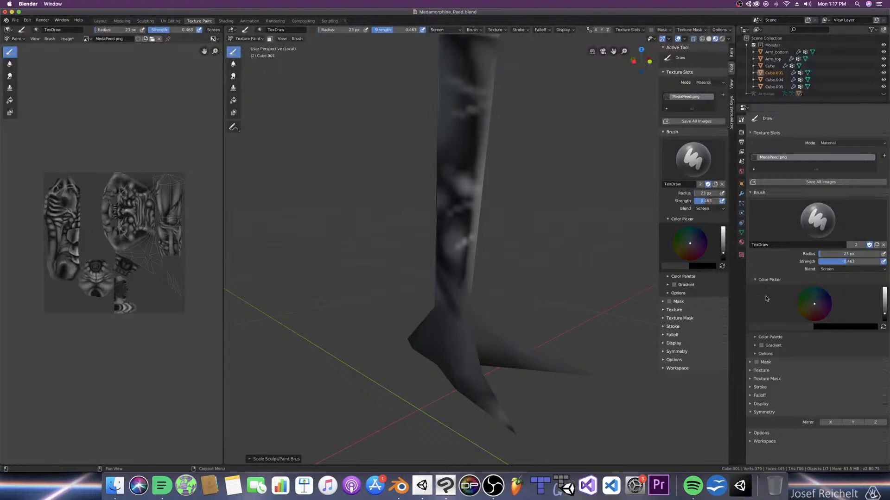
Step: Darken the gaps between the lower shin highlights with Multiply blending and a 27 to 48 px brush
{"action": "left_click", "coordinate": [827, 269]}
{"action": "left_click", "coordinate": [805, 296]}
{"action": "key", "text": "bracketright"}
{"action": "key", "text": "bracketright"}
{"action": "key", "text": "bracketright"}
{"action": "key", "text": "bracketright"}
{"action": "key", "text": "bracketright"}
{"action": "key", "text": "bracketright"}
{"action": "key", "text": "bracketright"}
{"action": "key", "text": "bracketright"}
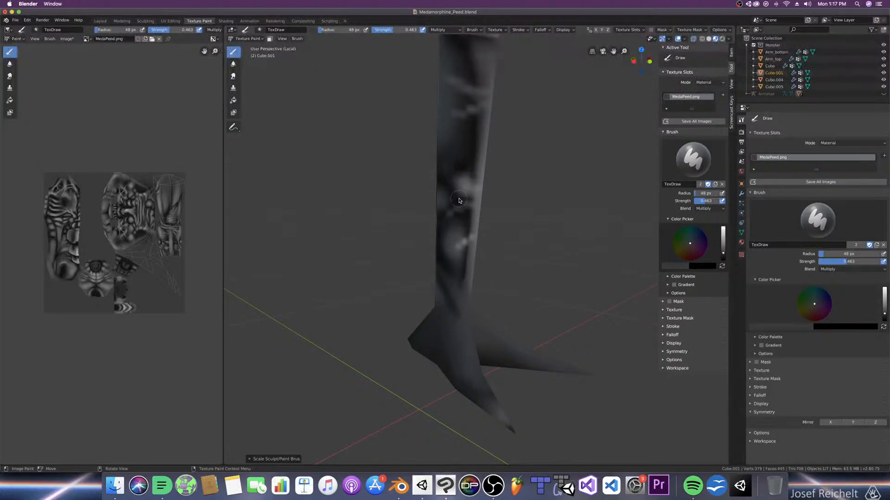
{"action": "key", "text": "bracketleft"}
{"action": "key", "text": "bracketleft"}
{"action": "key", "text": "bracketleft"}
{"action": "key", "text": "bracketleft"}
{"action": "key", "text": "bracketleft"}
Step: Undo the last shin brush stroke and save the file
{"action": "middle_click_drag", "start_coordinate": [463, 185], "coordinate": [456, 182]}
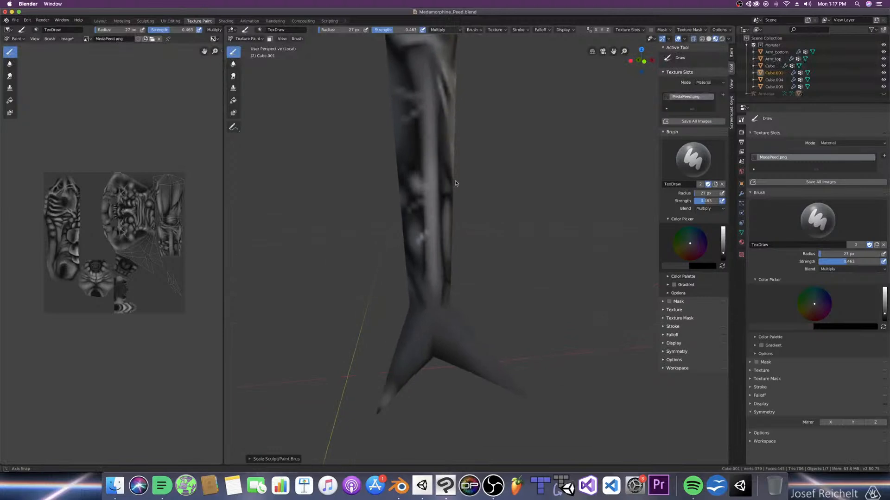
{"action": "key", "text": "ctrl+z"}
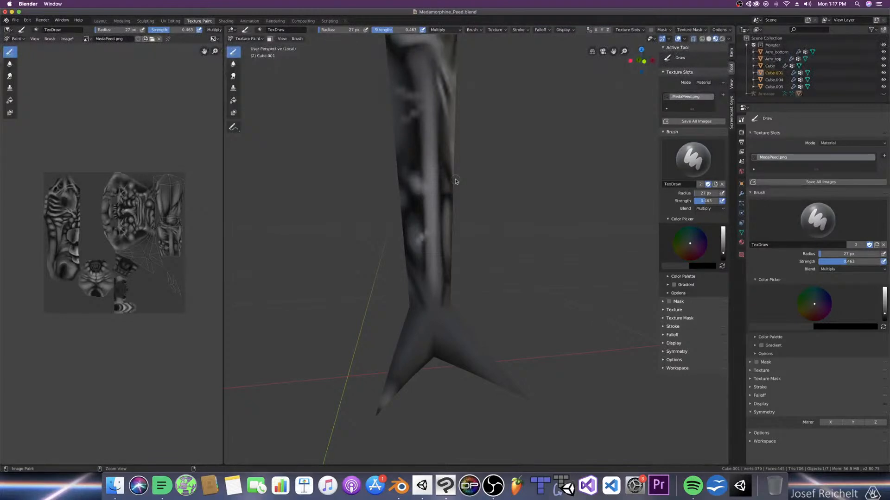
{"action": "middle_click_drag", "start_coordinate": [456, 181], "coordinate": [452, 185]}
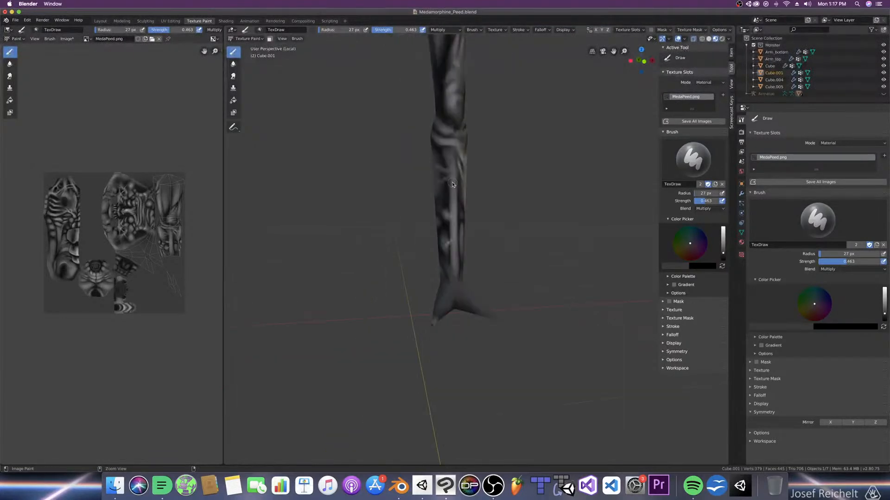
{"action": "middle_click_drag", "start_coordinate": [451, 247], "coordinate": [451, 238], "text": "ctrl"}
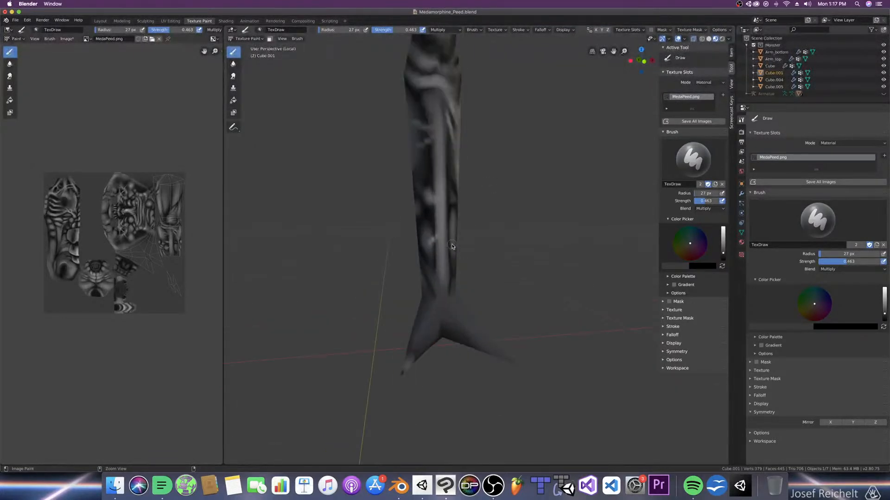
{"action": "key", "text": "ctrl+s"}
Step: Lighten the side of the lower leg with Screen blending and an enlarged brush of up to about 71 px, and save the file
{"action": "scroll", "coordinate": [452, 241], "scroll_direction": "down", "scroll_amount": 6}
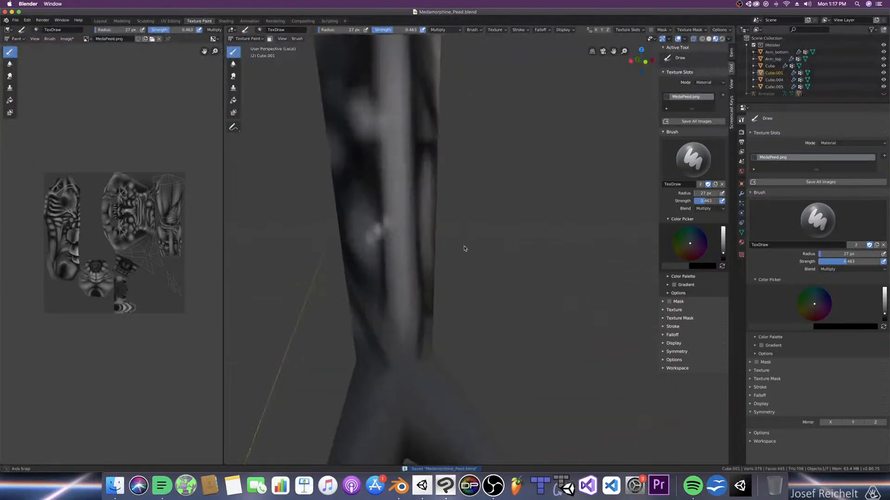
{"action": "scroll", "coordinate": [455, 245], "scroll_direction": "up", "scroll_amount": 3}
{"action": "middle_click_drag", "start_coordinate": [455, 245], "coordinate": [506, 242]}
{"action": "scroll", "coordinate": [507, 241], "scroll_direction": "up", "scroll_amount": 4}
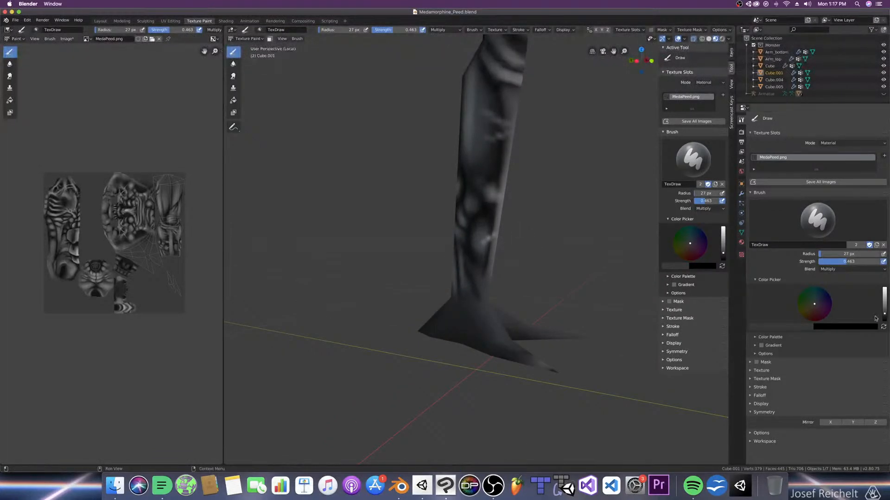
{"action": "left_click", "coordinate": [852, 269]}
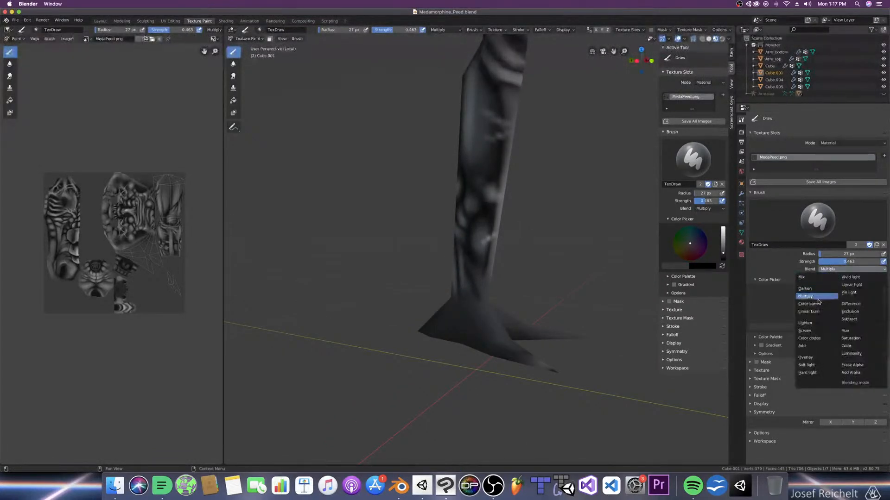
{"action": "left_click", "coordinate": [805, 331]}
{"action": "key", "text": "bracketright"}
{"action": "key", "text": "bracketright"}
{"action": "key", "text": "super+s"}
Step: Darken the front of the upper thigh with Multiply blending, using a brush between about 71 and 45 px, and save the file
{"action": "mouse_move", "coordinate": [483, 193]}
{"action": "middle_mouse_down"}
{"action": "mouse_move", "coordinate": [410, 222]}
{"action": "mouse_move", "coordinate": [433, 224]}
{"action": "mouse_move", "coordinate": [440, 248]}
{"action": "mouse_move", "coordinate": [357, 243]}
{"action": "mouse_move", "coordinate": [493, 240]}
{"action": "mouse_move", "coordinate": [491, 294]}
{"action": "middle_mouse_up"}
{"action": "left_click", "coordinate": [852, 269]}
{"action": "left_click", "coordinate": [815, 295]}
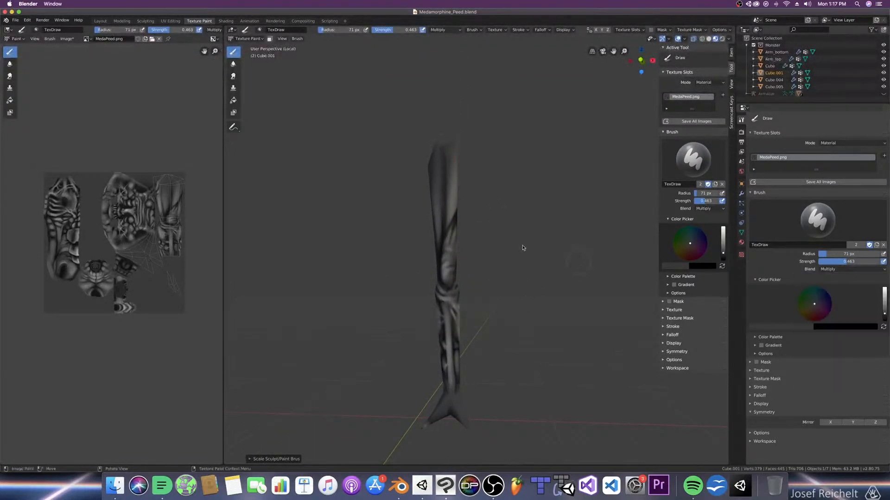
{"action": "middle_click_drag", "start_coordinate": [510, 241], "coordinate": [520, 281], "text": "shift"}
{"action": "scroll", "coordinate": [520, 281], "scroll_direction": "up", "scroll_amount": 1}
{"action": "key", "text": "bracketleft"}
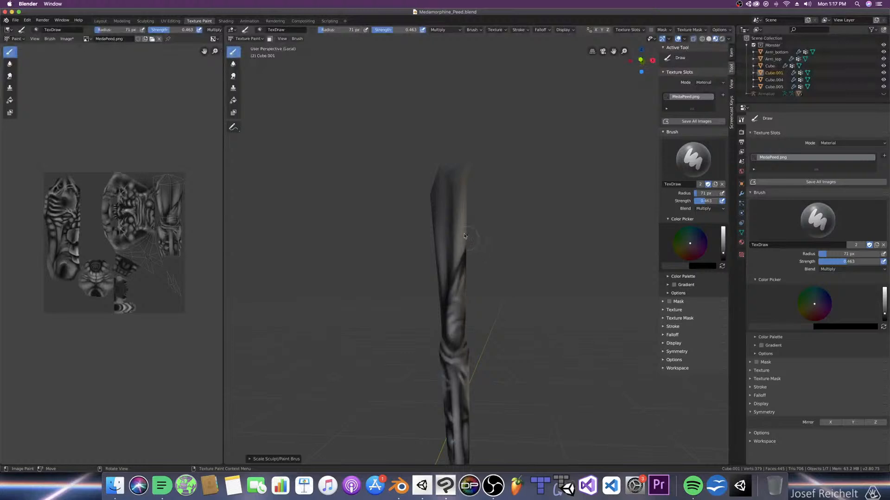
{"action": "key", "text": "bracketleft"}
{"action": "key", "text": "bracketleft"}
{"action": "key", "text": "bracketleft"}
{"action": "key", "text": "bracketright"}
{"action": "key", "text": "bracketright"}
{"action": "key", "text": "bracketright"}
{"action": "key", "text": "bracketright"}
{"action": "key", "text": "bracketright"}
{"action": "key", "text": "bracketright"}
{"action": "key", "text": "bracketright"}
{"action": "key", "text": "super+s"}
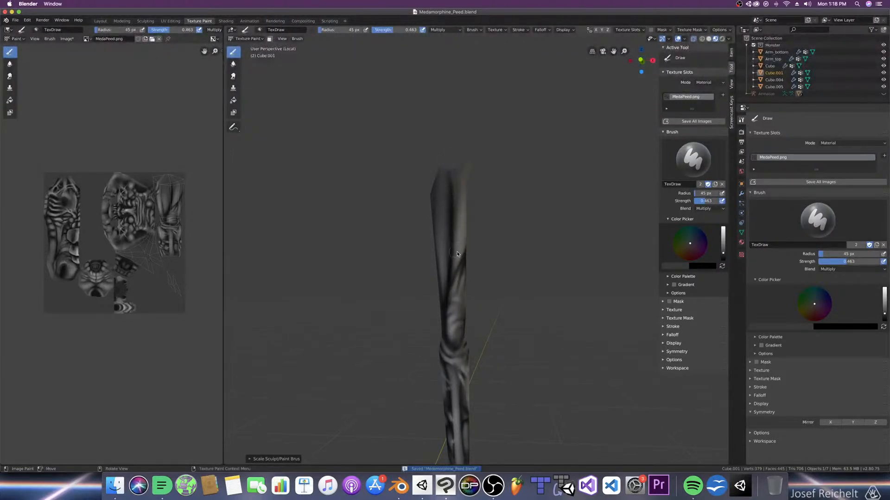
{"action": "scroll", "coordinate": [452, 260], "scroll_direction": "down", "scroll_amount": 3}
{"action": "middle_click_drag", "start_coordinate": [452, 268], "coordinate": [427, 271]}
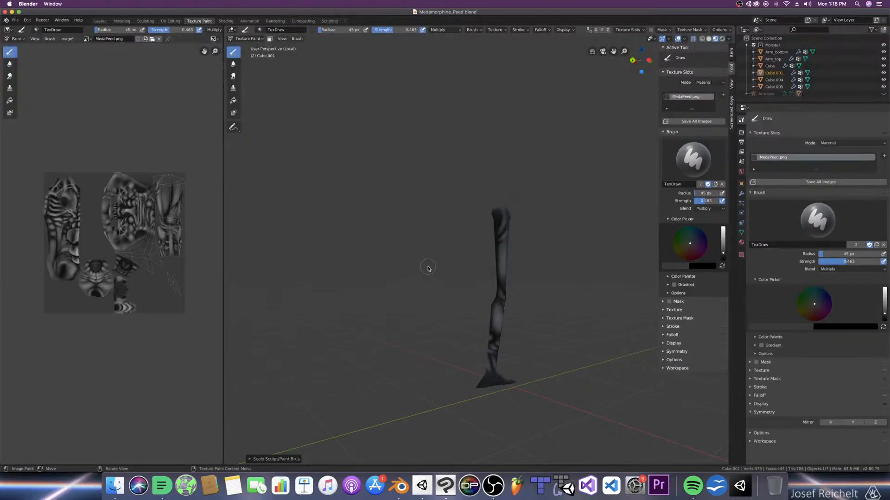
{"action": "key", "text": "super+s"}
Step: Dab a soft highlight onto the middle of the toe with Screen blending and a brush larger than 45 px
{"action": "middle_click_drag", "start_coordinate": [516, 314], "coordinate": [508, 271]}
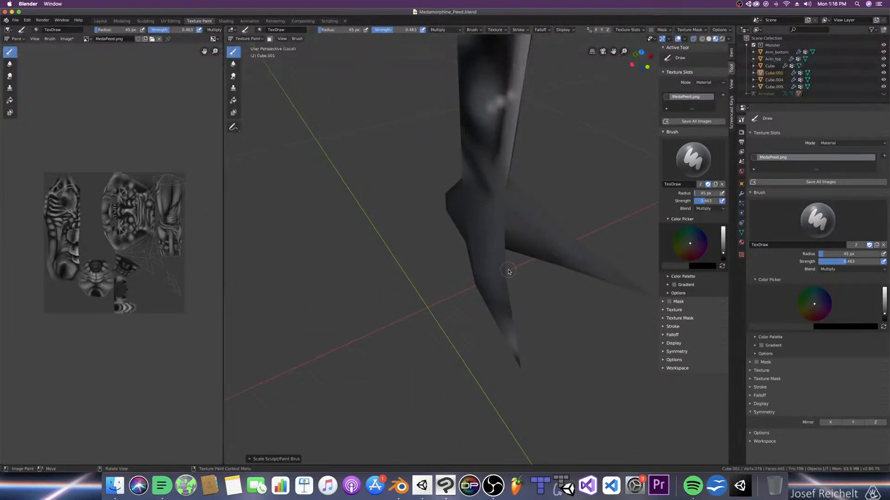
{"action": "left_click", "coordinate": [829, 269]}
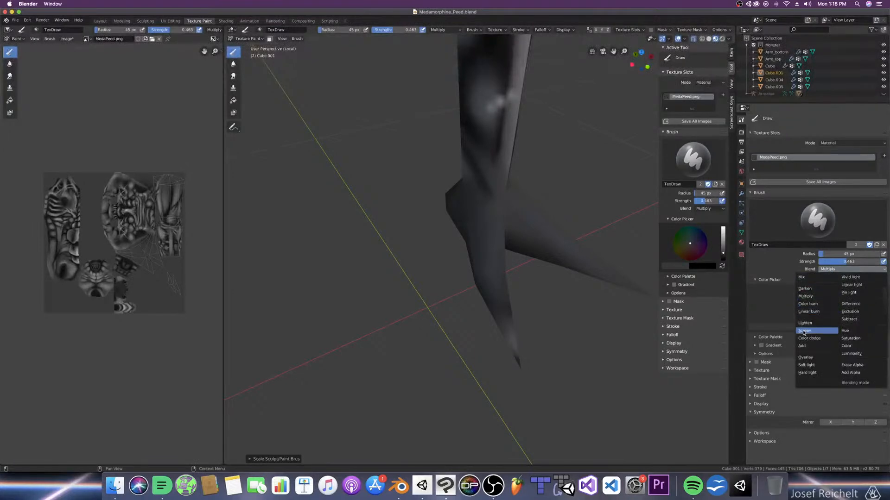
{"action": "left_click", "coordinate": [804, 331]}
{"action": "key", "text": "bracketright"}
{"action": "key", "text": "bracketright"}
{"action": "left_click", "coordinate": [489, 278]}
{"action": "left_click", "coordinate": [493, 274]}
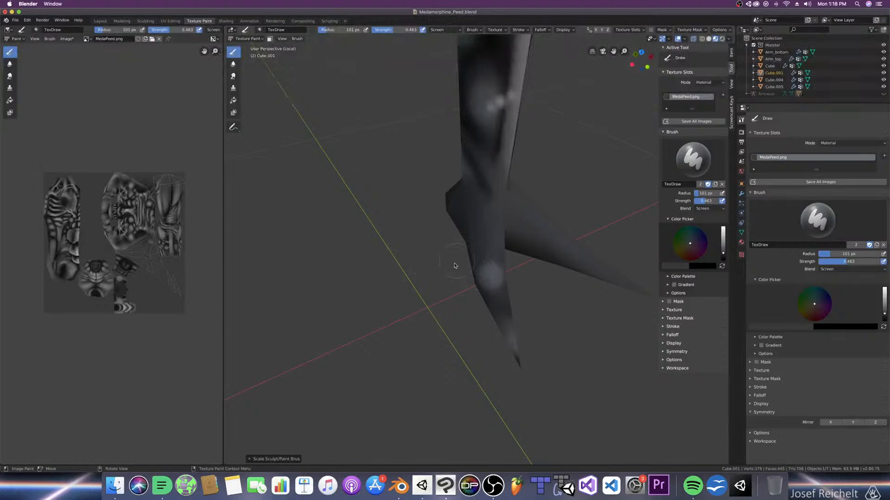
Step: Dab soft Screen highlights onto the middle and tip of the other toe, with a brush between 101 and 151 px
{"action": "middle_click_drag", "start_coordinate": [458, 262], "coordinate": [431, 263]}
{"action": "left_click", "coordinate": [500, 285]}
{"action": "left_click", "coordinate": [509, 361]}
{"action": "key", "text": "bracketright"}
{"action": "key", "text": "bracketright"}
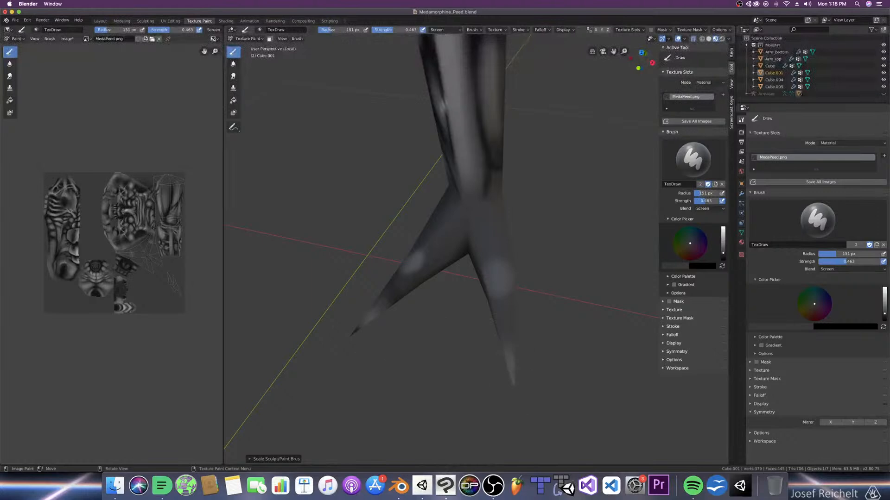
Step: Darken the fork between the two toes with Multiply blending and a brush reduced to about 97 px
{"action": "left_click", "coordinate": [829, 269]}
{"action": "left_click", "coordinate": [806, 297]}
{"action": "middle_click_drag", "start_coordinate": [460, 181], "coordinate": [456, 217]}
{"action": "key", "text": "bracketleft"}
{"action": "key", "text": "bracketleft"}
{"action": "key", "text": "bracketleft"}
{"action": "key", "text": "bracketleft"}
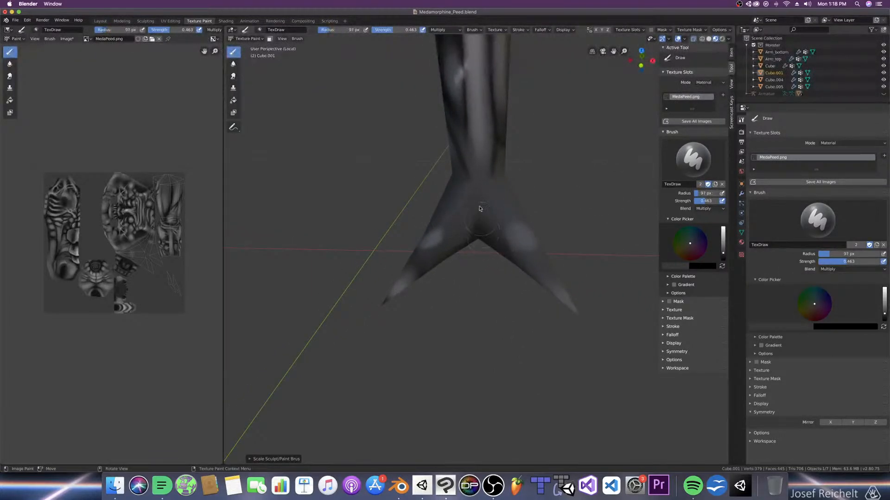
Step: Paint thin dark creases across the ankle and both toe bases with Multiply, shrinking the brush from about 50 to 19 px
{"action": "key", "text": "bracketleft"}
{"action": "key", "text": "bracketleft"}
{"action": "key", "text": "bracketleft"}
{"action": "key", "text": "bracketleft"}
{"action": "key", "text": "bracketleft"}
{"action": "key", "text": "bracketleft"}
{"action": "key", "text": "bracketleft"}
{"action": "key", "text": "bracketleft"}
{"action": "key", "text": "bracketleft"}
{"action": "key", "text": "bracketleft"}
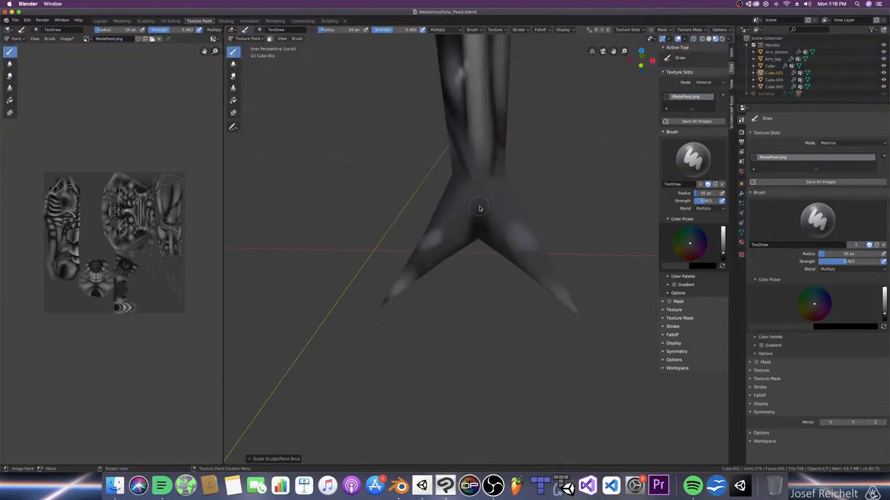
{"action": "key", "text": "bracketleft"}
{"action": "mouse_move", "coordinate": [479, 202]}
{"action": "left_mouse_down"}
{"action": "mouse_move", "coordinate": [452, 198]}
{"action": "mouse_move", "coordinate": [500, 185]}
{"action": "mouse_move", "coordinate": [478, 220]}
{"action": "left_mouse_up"}
{"action": "left_click_drag", "start_coordinate": [465, 183], "coordinate": [477, 187]}
{"action": "key", "text": "bracketright"}
{"action": "key", "text": "bracketleft"}
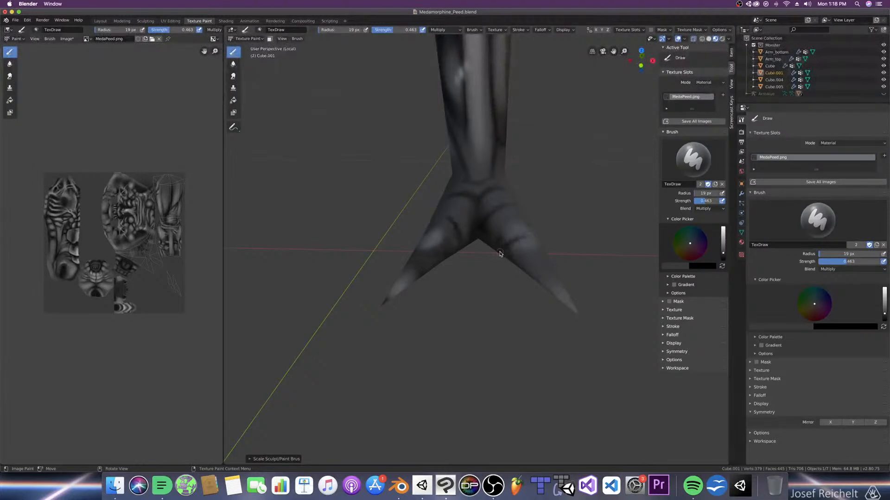
Step: Undo the last dark crease strokes on the foot and save the file
{"action": "mouse_move", "coordinate": [503, 253]}
{"action": "middle_mouse_down"}
{"action": "mouse_move", "coordinate": [338, 274]}
{"action": "mouse_move", "coordinate": [432, 296]}
{"action": "middle_mouse_up"}
{"action": "scroll", "coordinate": [432, 296], "scroll_direction": "down", "scroll_amount": 2}
{"action": "key", "text": "ctrl+z"}
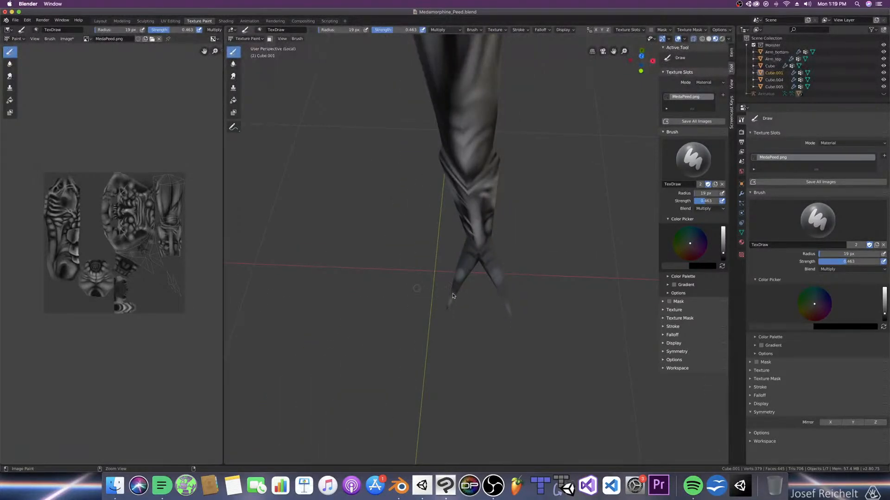
{"action": "scroll", "coordinate": [472, 299], "scroll_direction": "up", "scroll_amount": 2}
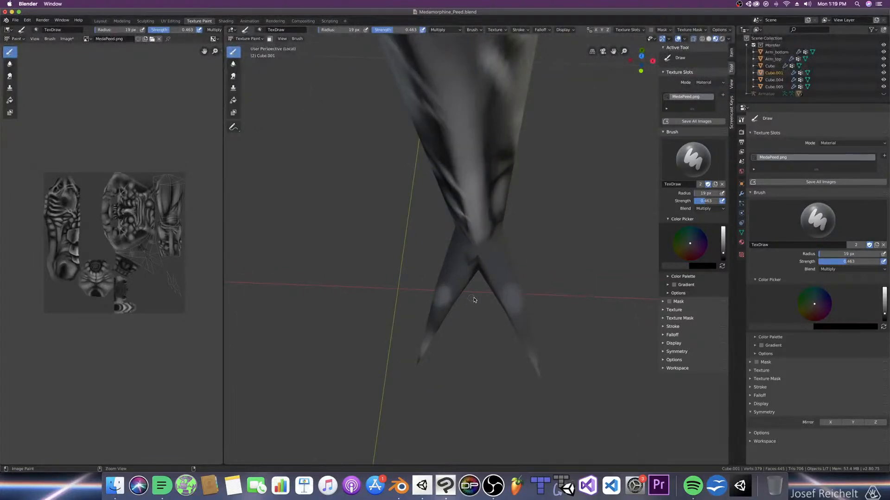
{"action": "key", "text": "ctrl+s"}
Step: Save the painted texture image as MedaPeed_Diff.png in the Texture folder, overwriting the existing file
{"action": "middle_click_drag", "start_coordinate": [474, 299], "coordinate": [457, 294]}
{"action": "scroll", "coordinate": [478, 292], "scroll_direction": "down", "scroll_amount": 4}
{"action": "scroll", "coordinate": [456, 288], "scroll_direction": "down", "scroll_amount": 3}
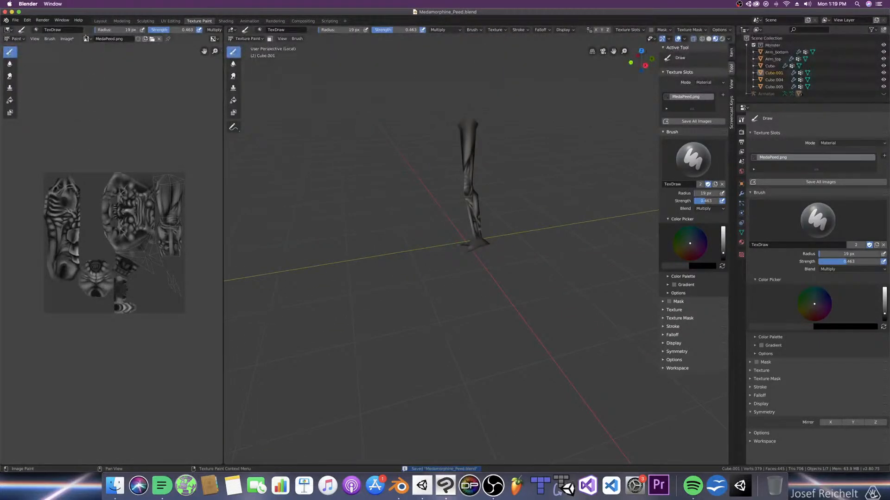
{"action": "left_click", "coordinate": [72, 41]}
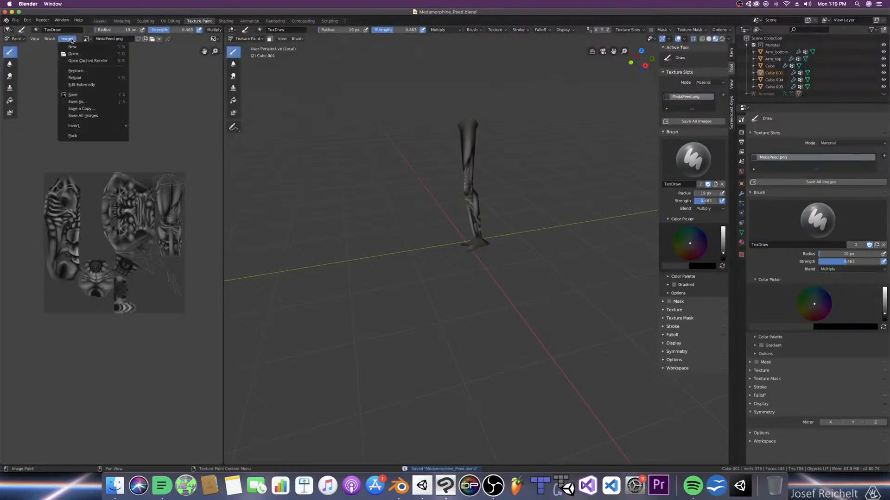
{"action": "left_click", "coordinate": [86, 102]}
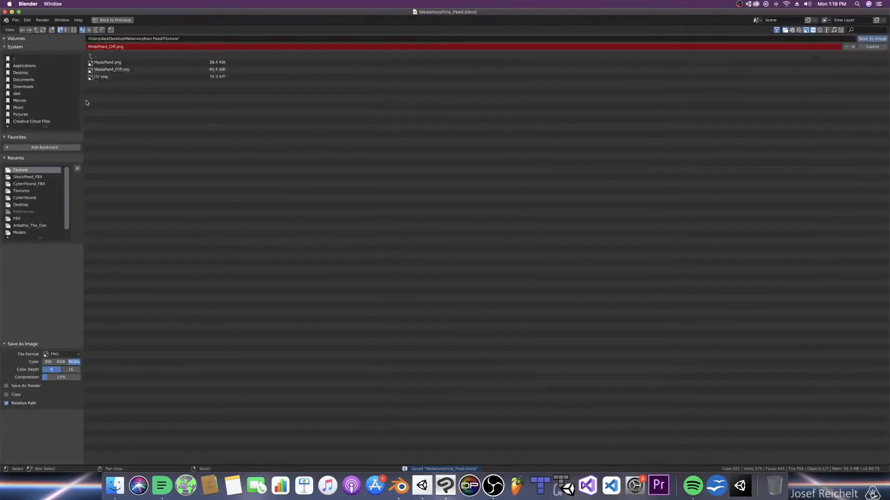
{"action": "double_click", "coordinate": [115, 72]}
Step: Switch to Finder and open MedaPeed_Diff.png from the Texture folder with CLIP STUDIO PAINT
{"action": "left_click", "coordinate": [444, 485]}
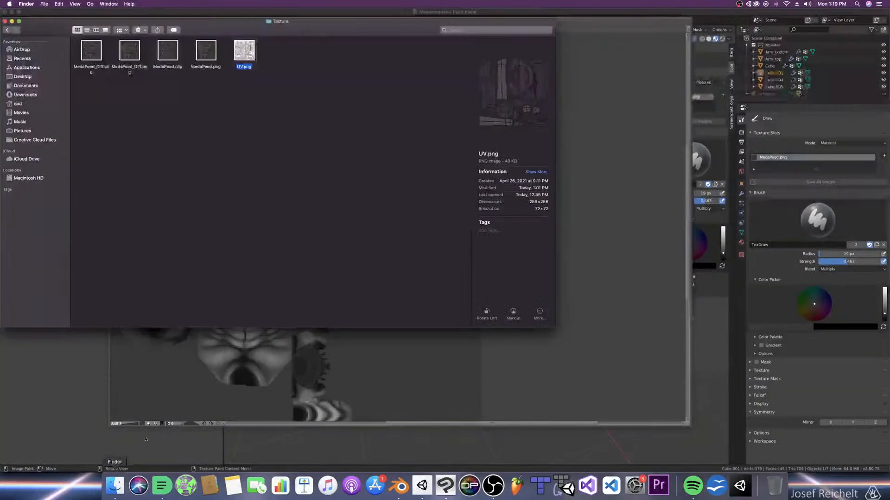
{"action": "left_click", "coordinate": [114, 486]}
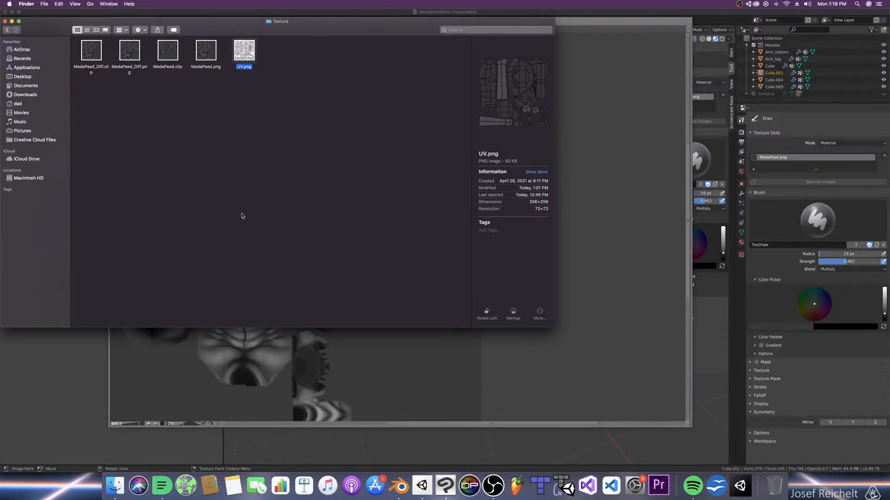
{"action": "left_click", "coordinate": [137, 55], "text": "super"}
{"action": "left_click", "coordinate": [137, 55]}
{"action": "right_click", "coordinate": [130, 55]}
{"action": "mouse_move", "coordinate": [167, 66]}
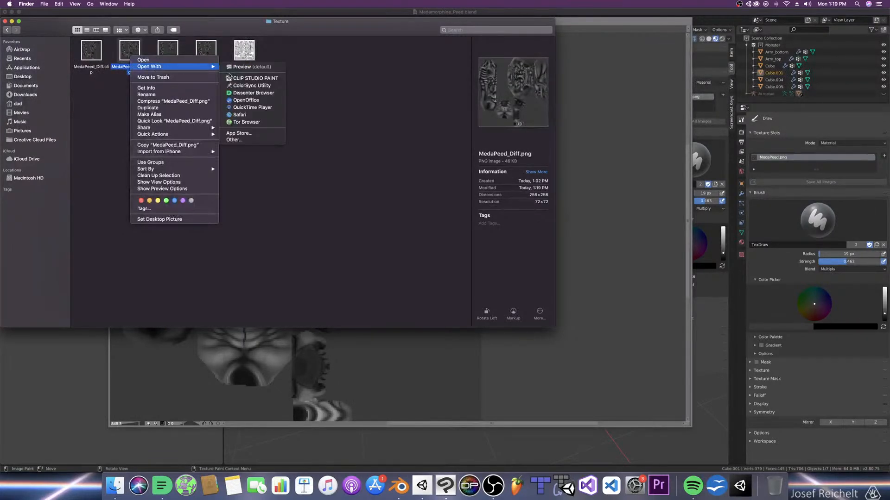
{"action": "left_click", "coordinate": [234, 79]}
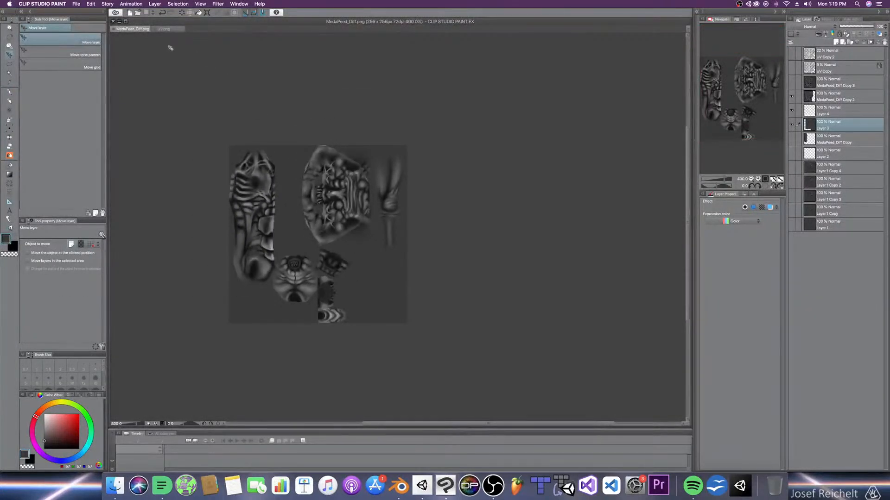
Step: Save the layered document as MedaPeed_Diff in CLIP format, replacing the existing file
{"action": "key", "text": "super+shift+s"}
{"action": "left_click", "coordinate": [445, 226]}
{"action": "left_click", "coordinate": [445, 205]}
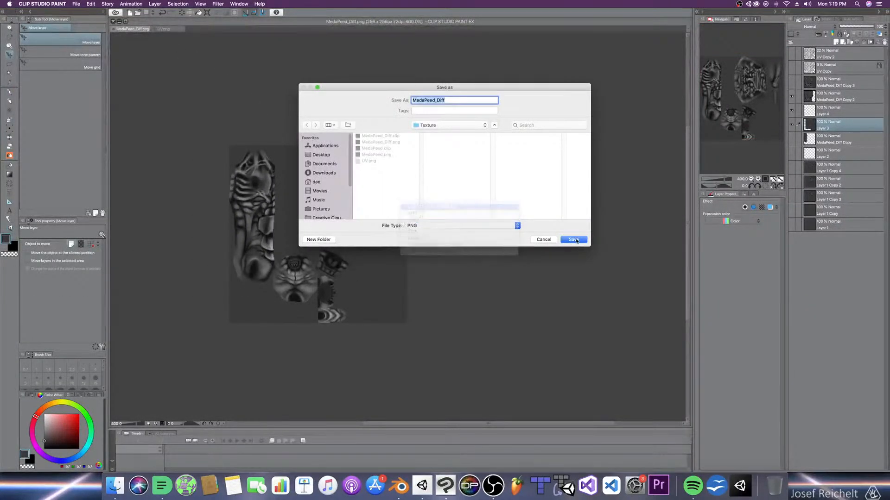
{"action": "left_click", "coordinate": [576, 242]}
{"action": "left_click", "coordinate": [496, 132]}
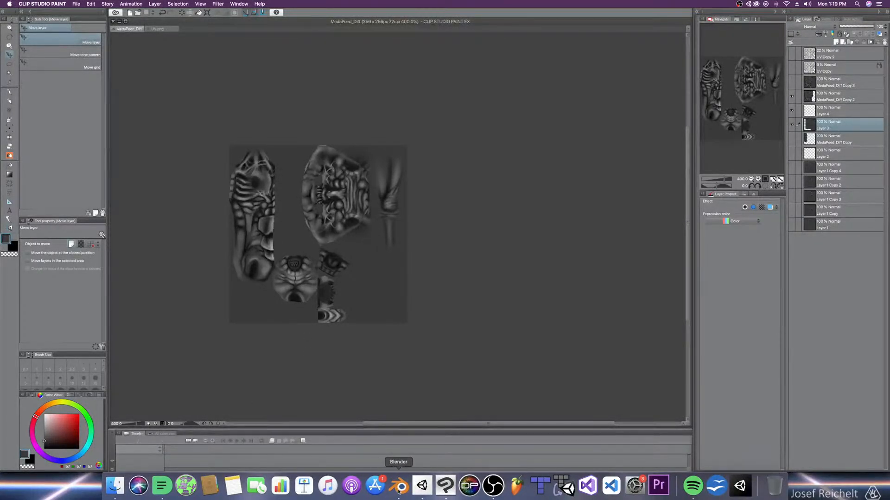
Step: Return to Finder and open the updated MedaPeed_Diff.png with CLIP STUDIO PAINT as a separate document
{"action": "left_click", "coordinate": [115, 486]}
{"action": "left_click", "coordinate": [194, 158]}
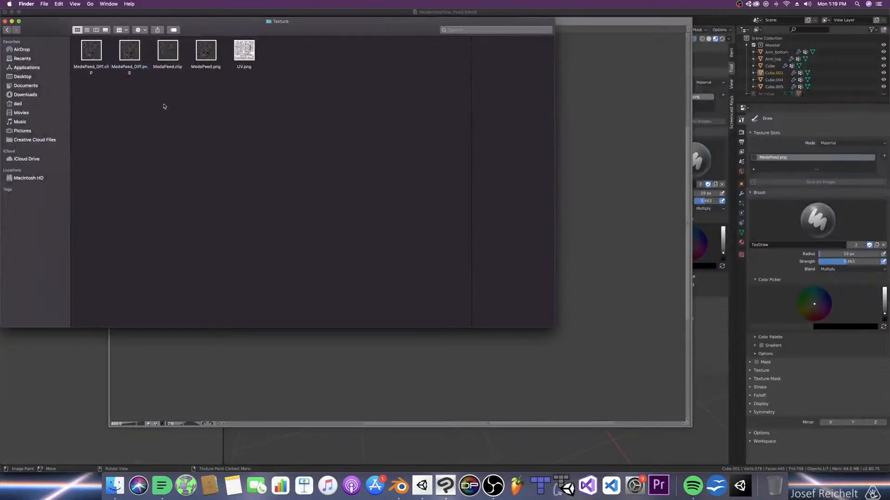
{"action": "right_click", "coordinate": [131, 56]}
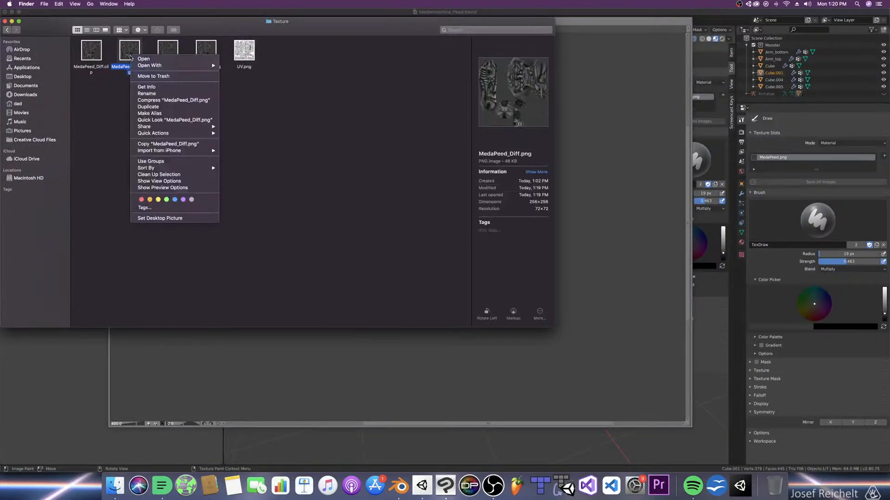
{"action": "mouse_move", "coordinate": [166, 67]}
{"action": "left_click", "coordinate": [255, 77]}
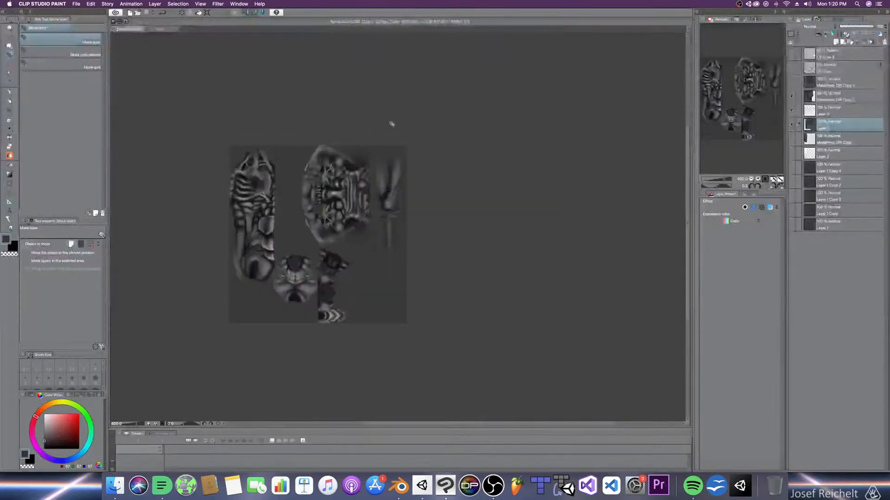
{"action": "scroll", "coordinate": [445, 149], "scroll_direction": "down", "scroll_amount": 3}
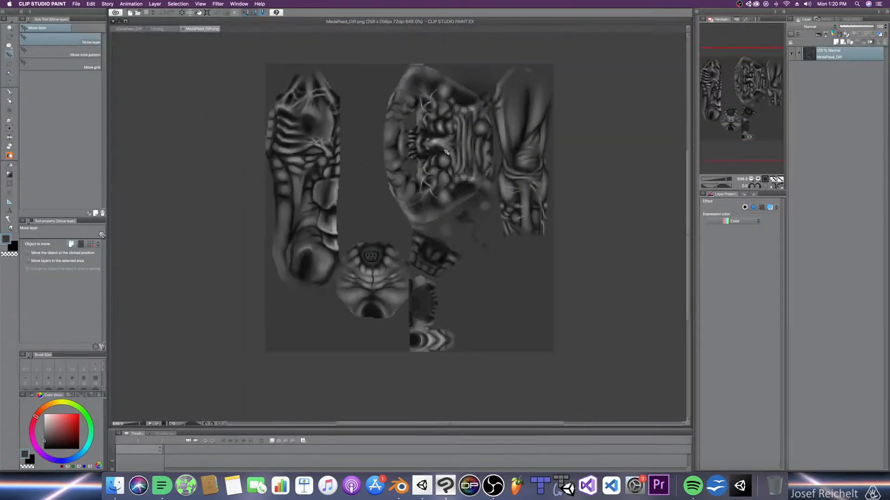
Step: Paste the updated texture as a new layer into the layered MedaPeed_Diff document
{"action": "left_click", "coordinate": [129, 29]}
{"action": "key", "text": "super+v"}
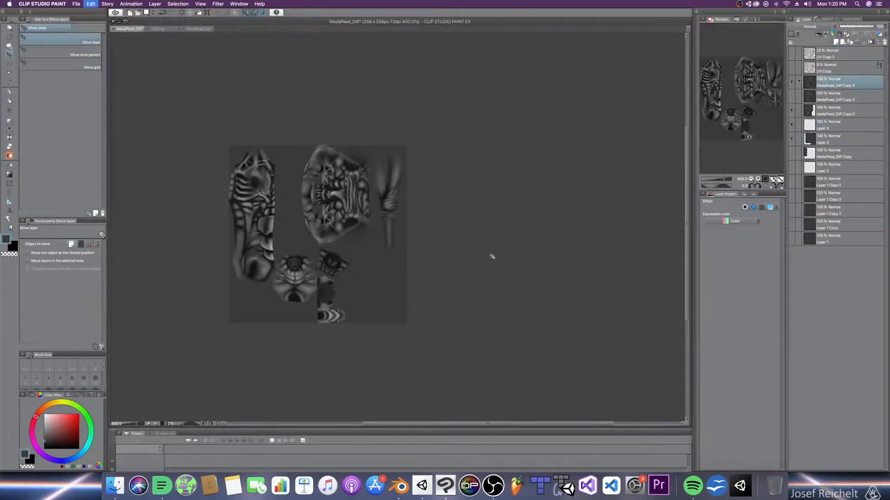
{"action": "scroll", "coordinate": [438, 246], "scroll_direction": "up", "scroll_amount": 5}
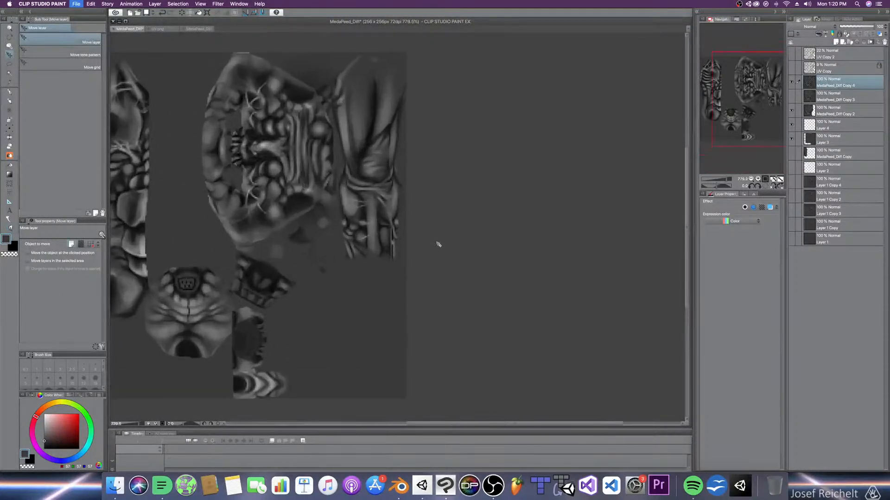
{"action": "scroll", "coordinate": [438, 244], "scroll_direction": "up", "scroll_amount": 1}
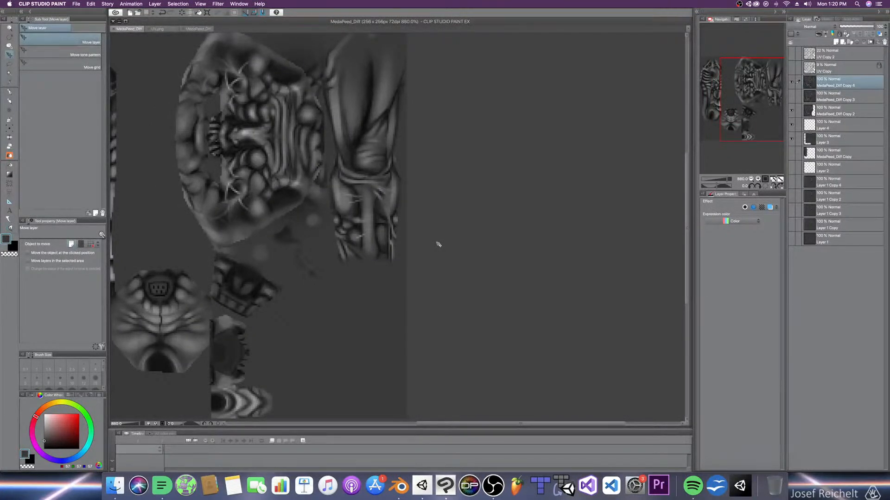
{"action": "scroll", "coordinate": [423, 232], "scroll_direction": "up", "scroll_amount": 2}
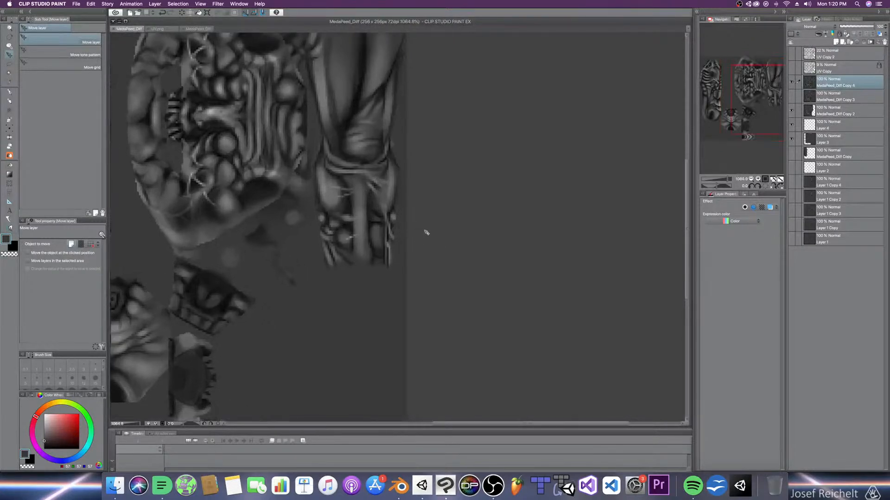
{"action": "scroll", "coordinate": [440, 238], "scroll_direction": "up", "scroll_amount": 5}
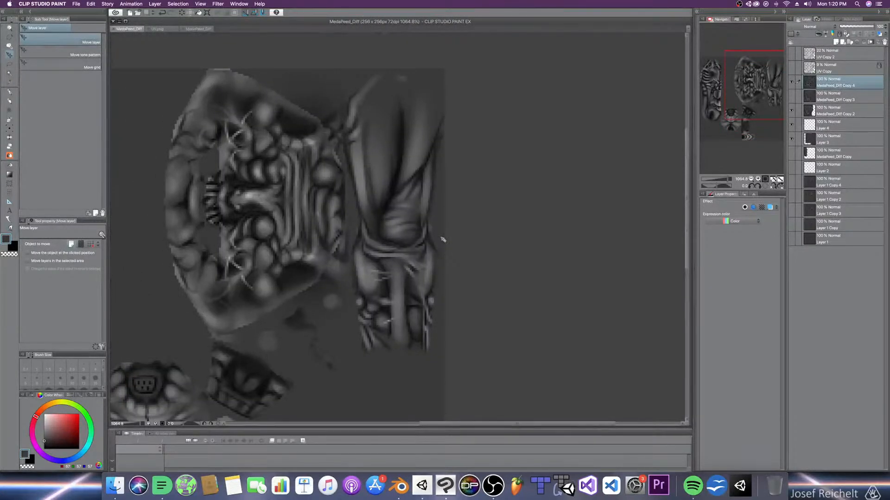
Step: Duplicate the pasted texture layer and close the separate MedaPeed_Diff.png document
{"action": "right_click", "coordinate": [835, 84]}
{"action": "left_click", "coordinate": [836, 118]}
{"action": "left_click", "coordinate": [184, 30]}
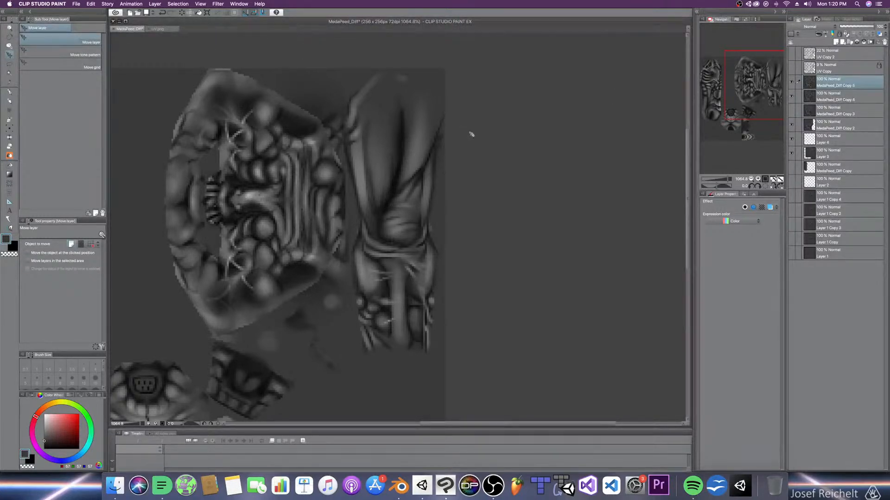
Step: Darken the creases between the thigh muscles above the kneecap with the Shadow airbrush, reducing its size from 3 to 2
{"action": "left_click", "coordinate": [9, 120]}
{"action": "left_click", "coordinate": [69, 80]}
{"action": "scroll", "coordinate": [397, 194], "scroll_direction": "up", "scroll_amount": 2}
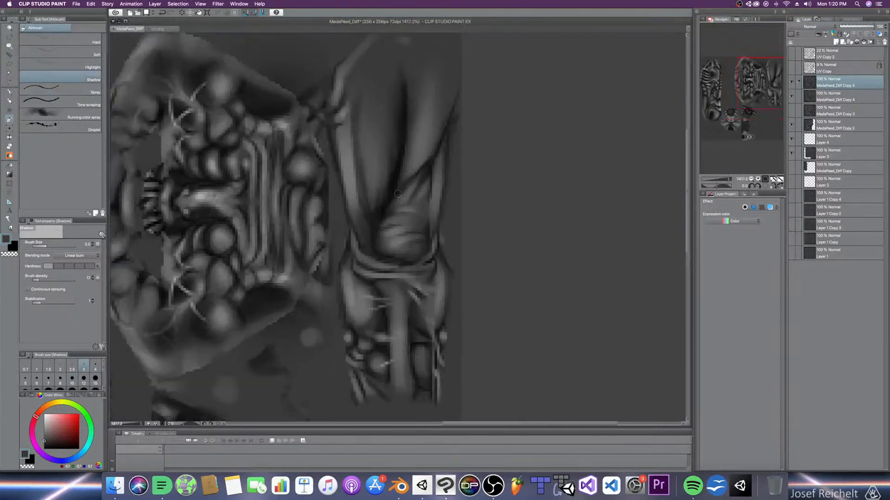
{"action": "key", "text": "bracketleft"}
{"action": "key", "text": "bracketleft"}
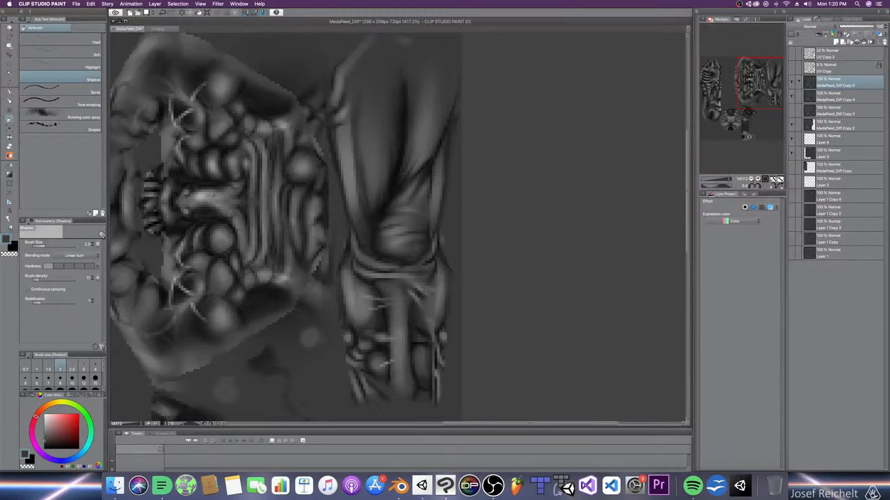
Step: Deepen the lengthwise shadows of the thigh muscles and along the outer tendon with the size 2 Shadow airbrush
{"action": "middle_click_drag", "start_coordinate": [444, 124], "coordinate": [440, 184]}
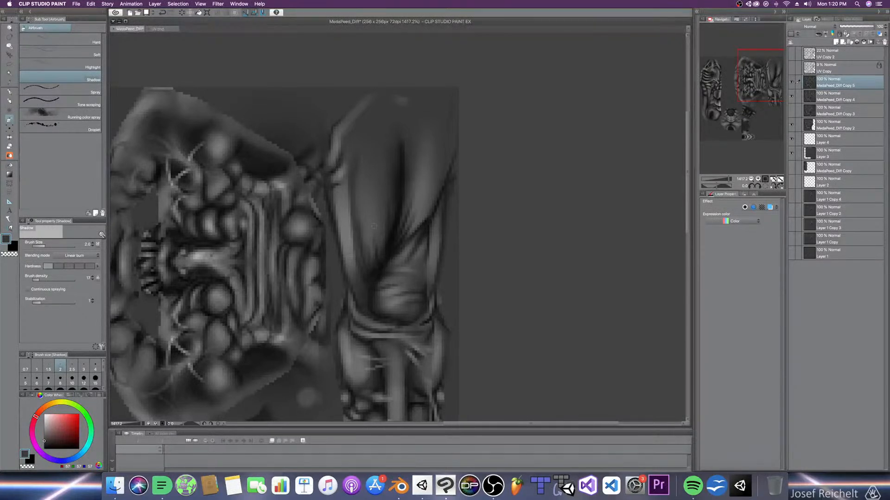
{"action": "middle_click_drag", "start_coordinate": [421, 268], "coordinate": [403, 182]}
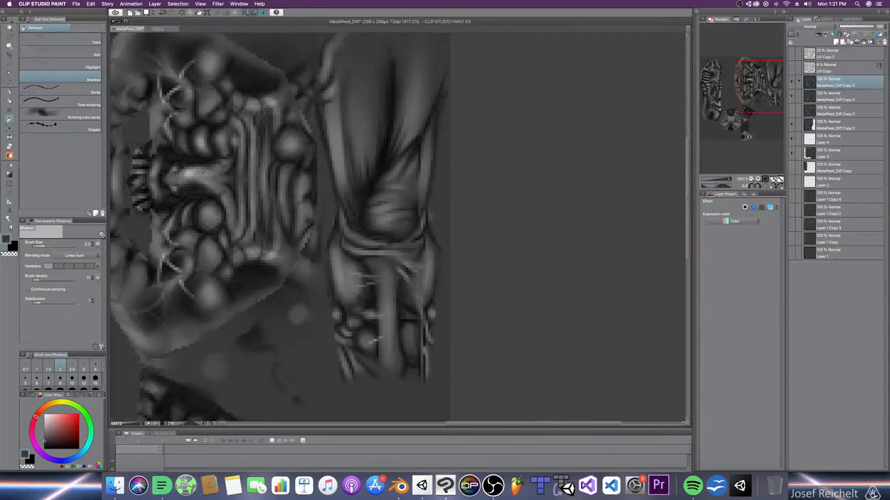
{"action": "left_click_drag", "start_coordinate": [335, 111], "coordinate": [336, 130]}
{"action": "left_click_drag", "start_coordinate": [335, 96], "coordinate": [335, 105]}
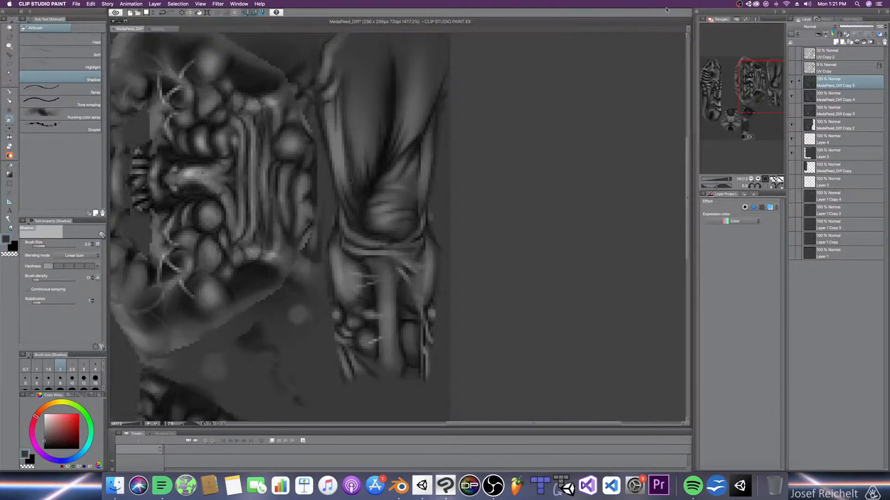
Step: Create a new layer above the texture copies and choose the Hard airbrush with black
{"action": "left_click", "coordinate": [836, 41]}
{"action": "left_click", "coordinate": [45, 448]}
{"action": "left_click", "coordinate": [69, 45]}
Step: Darken the crease at the upper end of the outer thigh tendon with the Hard airbrush at size 2
{"action": "scroll", "coordinate": [358, 123], "scroll_direction": "up", "scroll_amount": 1}
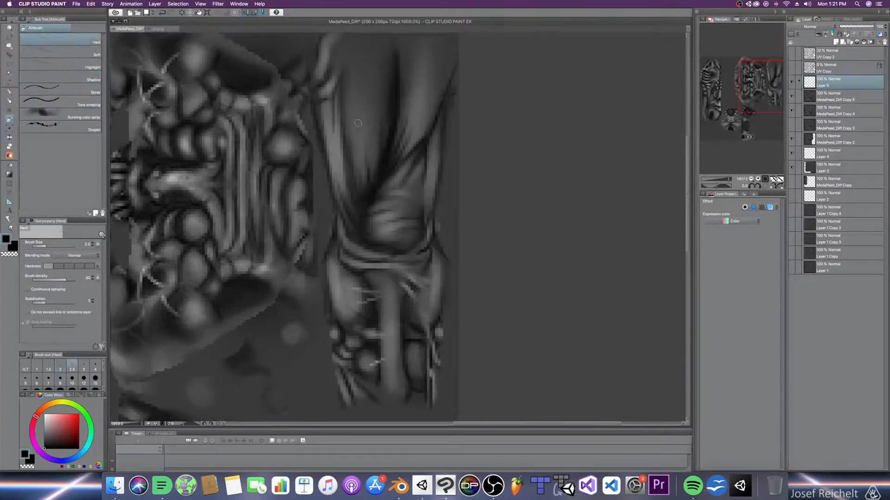
{"action": "scroll", "coordinate": [358, 122], "scroll_direction": "up", "scroll_amount": 1}
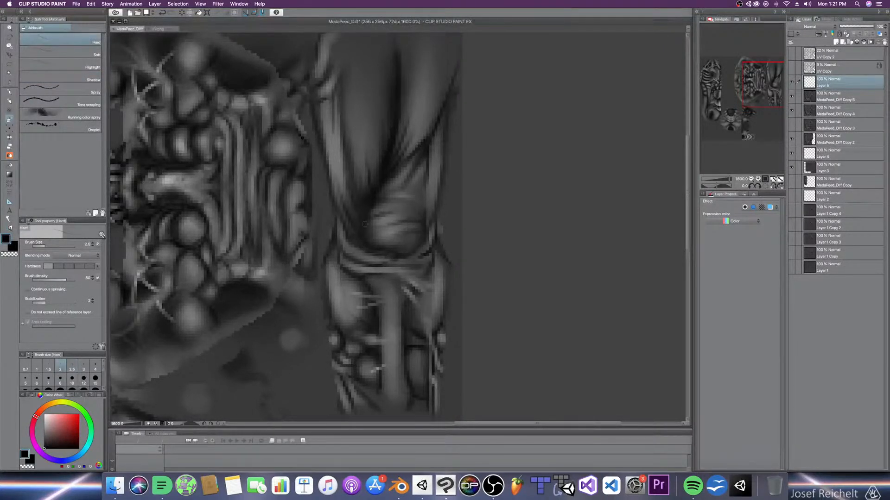
{"action": "key", "text": "e"}
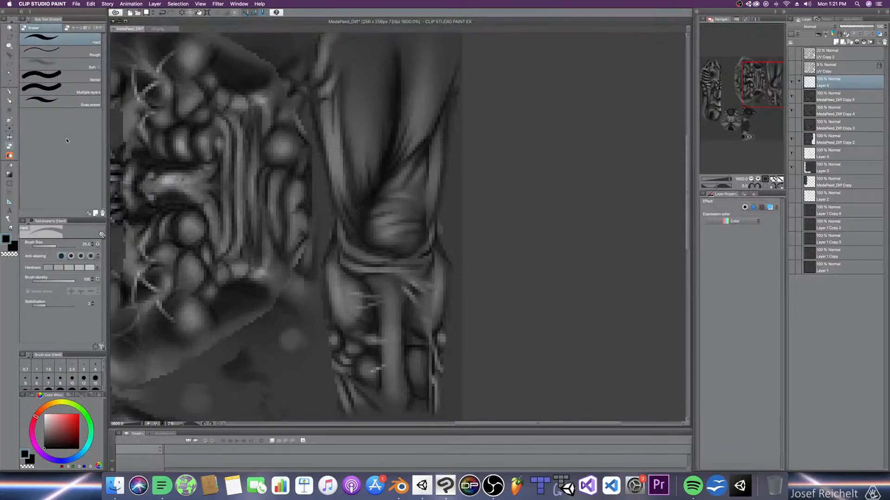
{"action": "key", "text": "b"}
{"action": "key", "text": "bracketleft"}
{"action": "key", "text": "bracketright"}
{"action": "key", "text": "bracketright"}
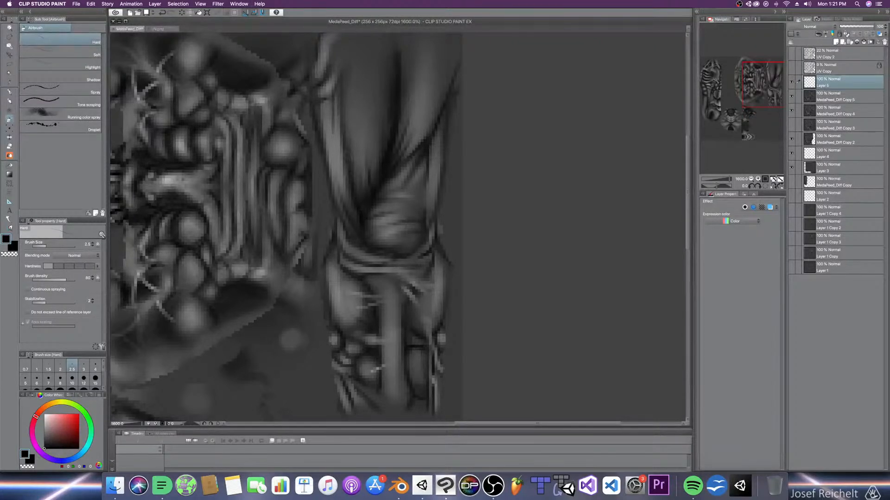
{"action": "key", "text": "bracketleft"}
{"action": "left_click_drag", "start_coordinate": [334, 84], "coordinate": [327, 98]}
{"action": "key", "text": "bracketright"}
{"action": "key", "text": "bracketright"}
{"action": "key", "text": "bracketright"}
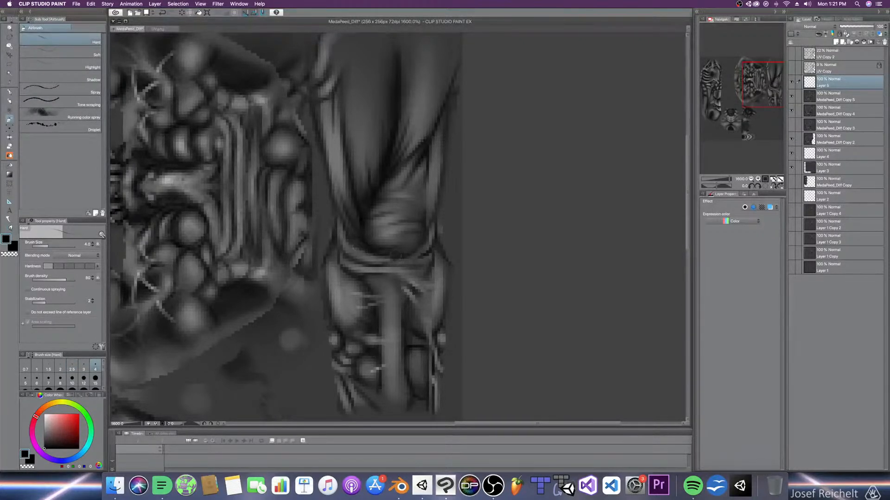
Step: Paint fine dark fibres into the lower thigh muscles just above the kneecap with the Hard airbrush, reducing its size to 1.5
{"action": "key", "text": "bracketleft"}
{"action": "key", "text": "bracketleft"}
{"action": "key", "text": "bracketleft"}
{"action": "key", "text": "bracketleft"}
{"action": "key", "text": "bracketleft"}
{"action": "key", "text": "bracketright"}
{"action": "key", "text": "bracketright"}
{"action": "key", "text": "bracketright"}
{"action": "scroll", "coordinate": [362, 187], "scroll_direction": "down", "scroll_amount": 5}
{"action": "scroll", "coordinate": [362, 187], "scroll_direction": "up", "scroll_amount": 3}
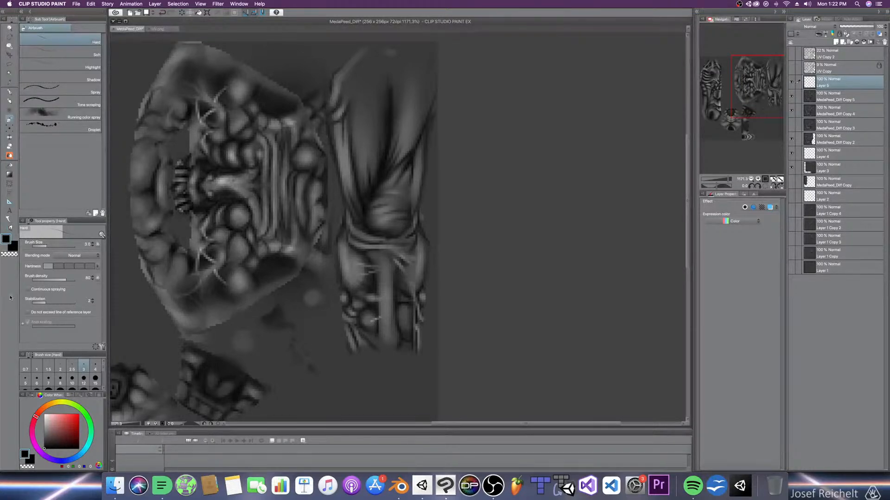
{"action": "scroll", "coordinate": [142, 224], "scroll_direction": "up", "scroll_amount": 2}
{"action": "scroll", "coordinate": [255, 190], "scroll_direction": "up", "scroll_amount": 3}
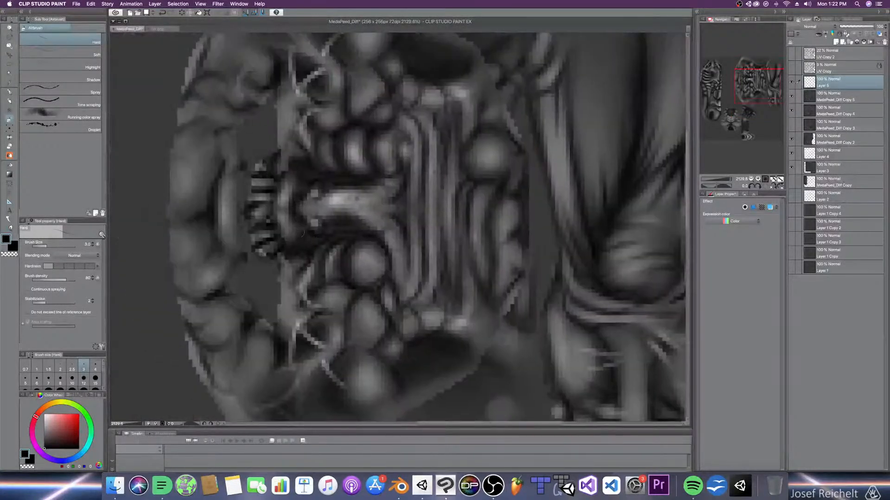
{"action": "scroll", "coordinate": [268, 226], "scroll_direction": "down", "scroll_amount": 3}
{"action": "scroll", "coordinate": [342, 258], "scroll_direction": "right", "scroll_amount": 10}
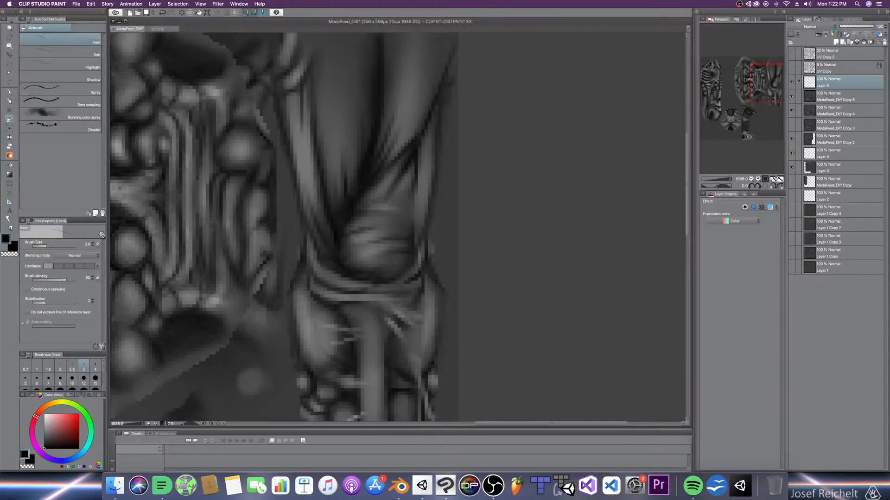
{"action": "key", "text": "bracketleft"}
{"action": "key", "text": "bracketleft"}
{"action": "key", "text": "bracketleft"}
{"action": "left_click_drag", "start_coordinate": [335, 238], "coordinate": [333, 218]}
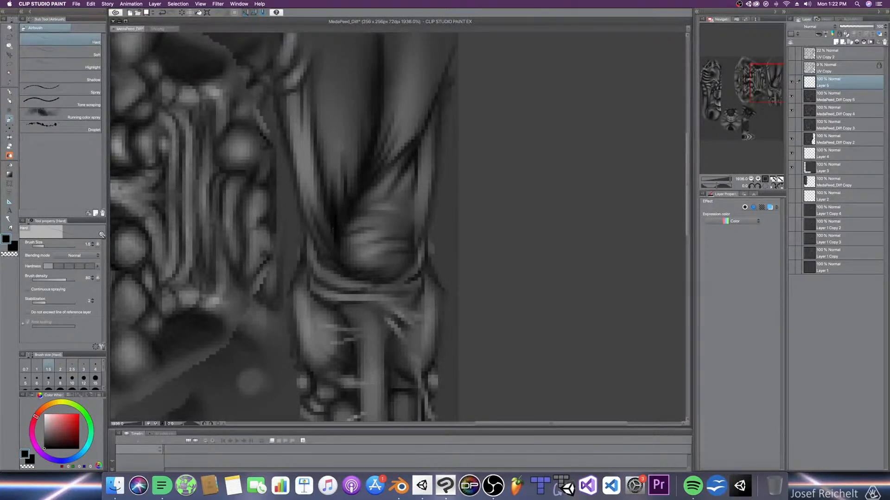
Step: Examine the leg shading against the rest of the texture sheet and set the Hard airbrush size to 3
{"action": "scroll", "coordinate": [332, 151], "scroll_direction": "down", "scroll_amount": 5}
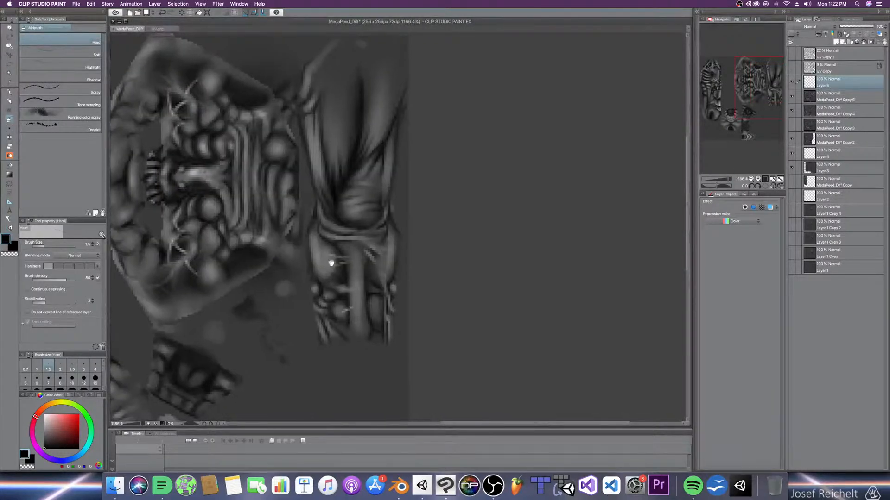
{"action": "left_click_drag", "start_coordinate": [339, 270], "coordinate": [437, 274]}
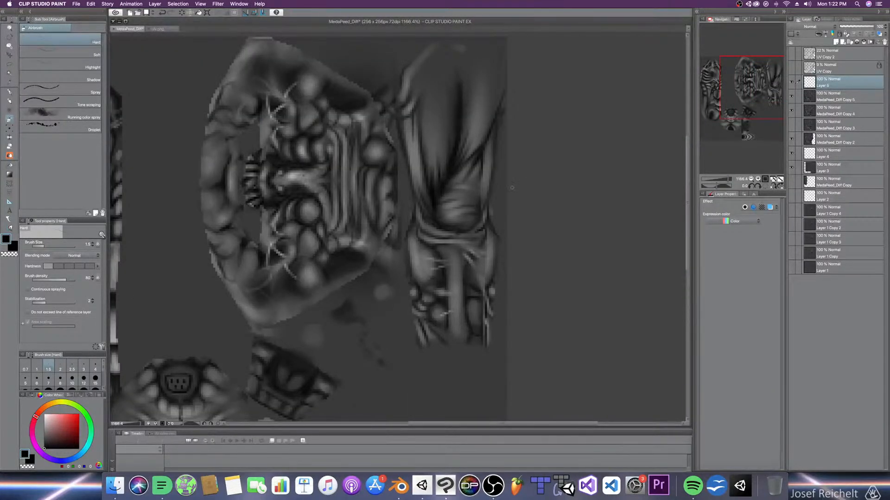
{"action": "scroll", "coordinate": [421, 189], "scroll_direction": "down", "scroll_amount": 12}
{"action": "scroll", "coordinate": [421, 189], "scroll_direction": "up", "scroll_amount": 1}
{"action": "scroll", "coordinate": [496, 167], "scroll_direction": "up", "scroll_amount": 5}
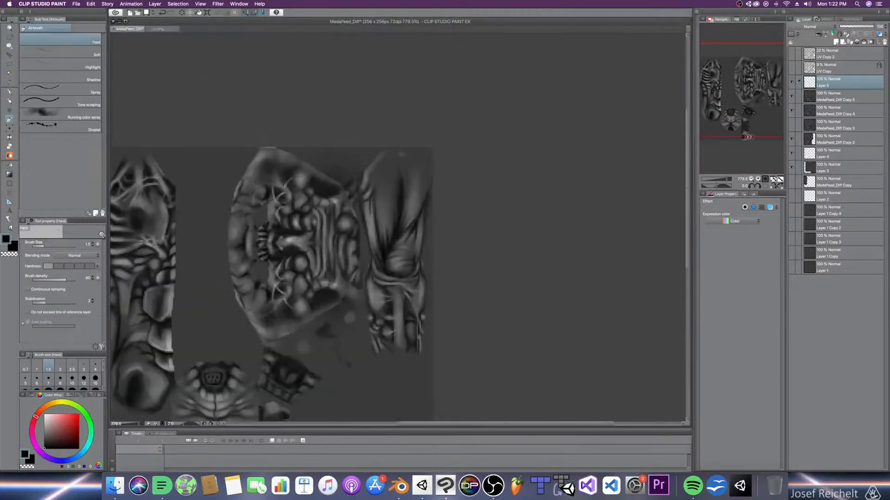
{"action": "scroll", "coordinate": [412, 218], "scroll_direction": "up", "scroll_amount": 3}
{"action": "key", "text": "bracketright"}
{"action": "key", "text": "bracketright"}
{"action": "key", "text": "bracketright"}
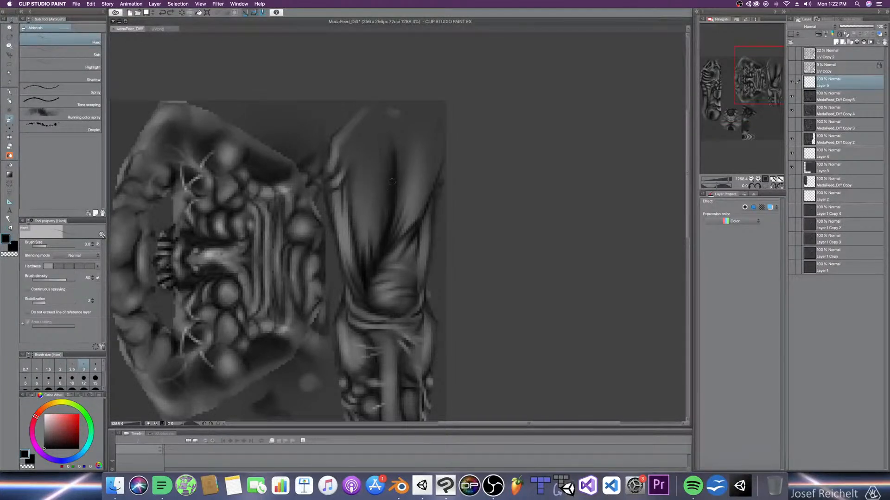
Step: Select the MedaPeed_Diff Copy 5 layer, pick dark grey from the texture and choose the Highlight airbrush
{"action": "left_click", "coordinate": [834, 98]}
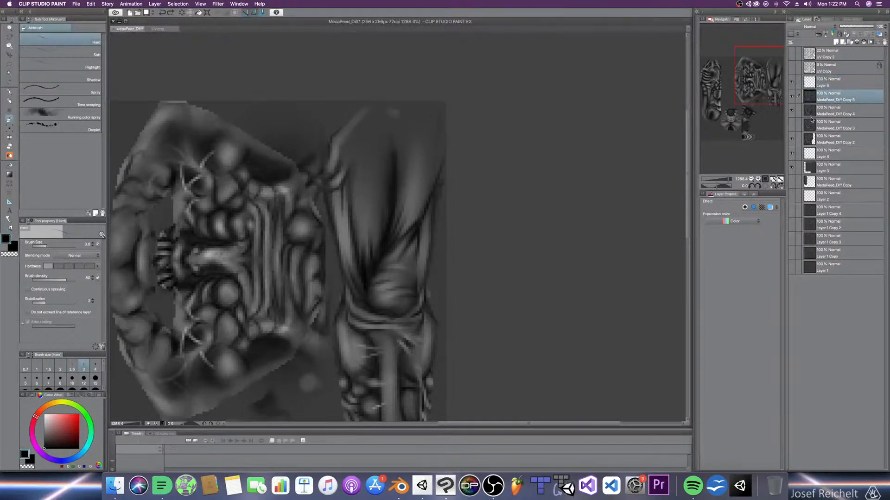
{"action": "left_click", "coordinate": [335, 111], "text": "alt"}
{"action": "left_click", "coordinate": [89, 66]}
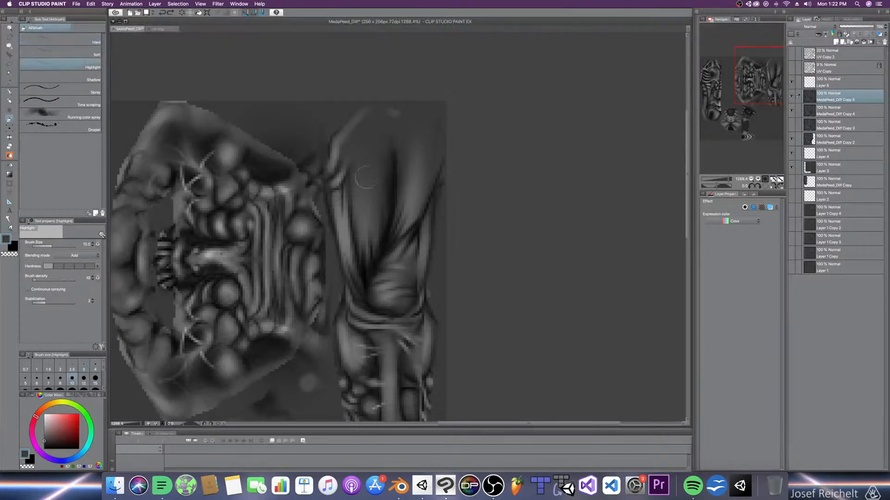
Step: Brush a soft highlight onto the middle of the left thigh muscle, varying the Highlight airbrush size
{"action": "key", "text": "bracketright"}
{"action": "key", "text": "bracketright"}
{"action": "key", "text": "bracketright"}
{"action": "key", "text": "bracketleft"}
{"action": "key", "text": "bracketleft"}
{"action": "key", "text": "bracketleft"}
{"action": "key", "text": "bracketleft"}
{"action": "key", "text": "bracketleft"}
{"action": "key", "text": "bracketleft"}
{"action": "key", "text": "bracketleft"}
{"action": "key", "text": "bracketleft"}
{"action": "key", "text": "bracketleft"}
{"action": "key", "text": "bracketright"}
{"action": "key", "text": "bracketright"}
{"action": "key", "text": "bracketright"}
{"action": "key", "text": "bracketright"}
{"action": "key", "text": "bracketright"}
{"action": "key", "text": "bracketright"}
{"action": "key", "text": "bracketright"}
{"action": "key", "text": "bracketright"}
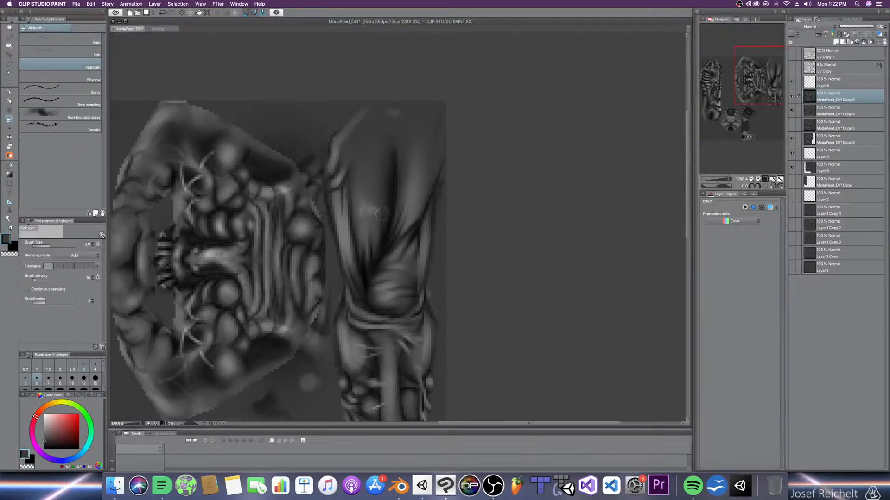
Step: Brighten the left muscle's highlight and add one to the right thigh muscle, reducing the Highlight airbrush to size 2.5
{"action": "key", "text": "bracketleft"}
{"action": "key", "text": "bracketleft"}
{"action": "key", "text": "bracketleft"}
{"action": "key", "text": "bracketleft"}
{"action": "key", "text": "bracketleft"}
{"action": "key", "text": "bracketleft"}
{"action": "key", "text": "bracketleft"}
{"action": "key", "text": "bracketleft"}
{"action": "key", "text": "bracketleft"}
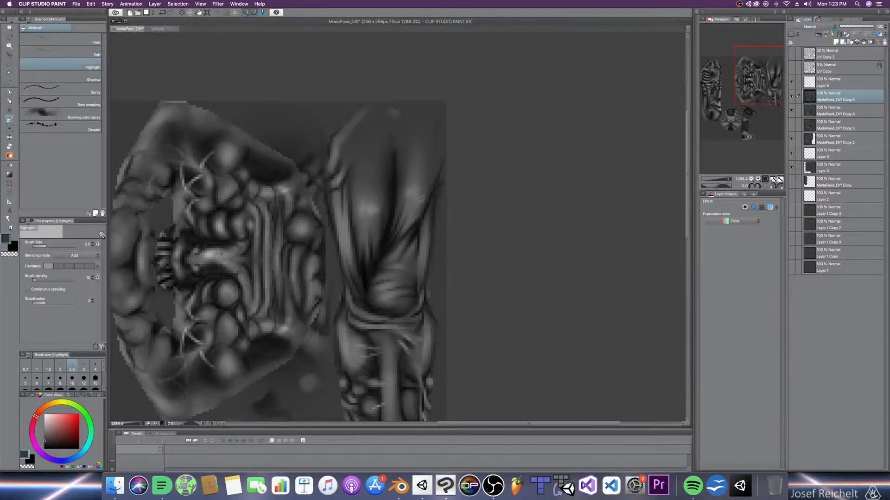
Step: Blend a broader glow around both thigh muscle highlights, enlarging the Highlight airbrush to size 12
{"action": "key", "text": "bracketright"}
{"action": "key", "text": "bracketright"}
{"action": "key", "text": "bracketright"}
{"action": "key", "text": "bracketright"}
{"action": "key", "text": "bracketright"}
{"action": "key", "text": "bracketright"}
{"action": "key", "text": "bracketright"}
{"action": "key", "text": "bracketright"}
{"action": "key", "text": "bracketright"}
{"action": "key", "text": "bracketright"}
{"action": "key", "text": "bracketleft"}
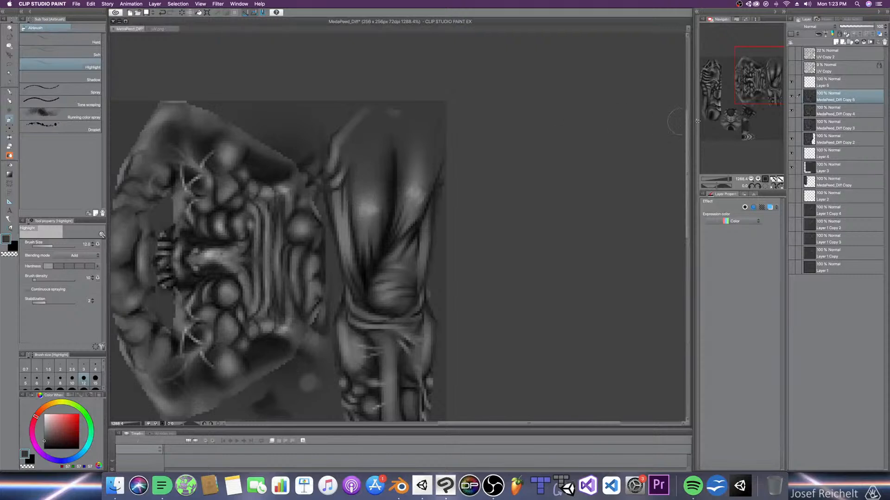
Step: Add thin highlight streaks down the lower part of the left thigh muscle with the Highlight airbrush at size 3
{"action": "key", "text": "bracketleft"}
{"action": "key", "text": "bracketleft"}
{"action": "key", "text": "bracketleft"}
{"action": "key", "text": "bracketleft"}
{"action": "key", "text": "bracketleft"}
{"action": "key", "text": "bracketleft"}
{"action": "key", "text": "bracketright"}
{"action": "key", "text": "bracketright"}
{"action": "key", "text": "bracketleft"}
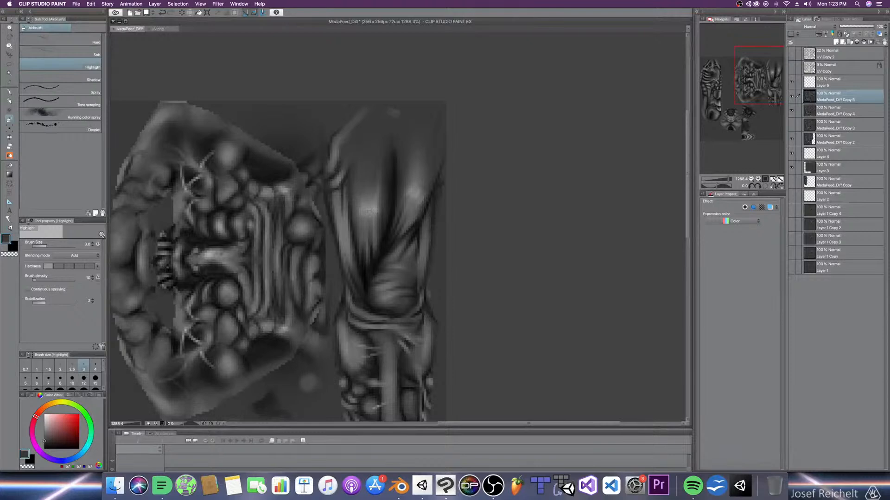
Step: Lighten the upper left thigh muscle with broad strokes, then streak its outer edge with the Highlight airbrush at size 4
{"action": "key", "text": "bracketright"}
{"action": "key", "text": "bracketright"}
{"action": "key", "text": "bracketright"}
{"action": "key", "text": "bracketright"}
{"action": "key", "text": "bracketright"}
{"action": "key", "text": "bracketright"}
{"action": "key", "text": "bracketright"}
{"action": "left_click_drag", "start_coordinate": [364, 167], "coordinate": [380, 186]}
{"action": "key", "text": "bracketleft"}
{"action": "key", "text": "bracketleft"}
{"action": "key", "text": "bracketleft"}
{"action": "key", "text": "bracketleft"}
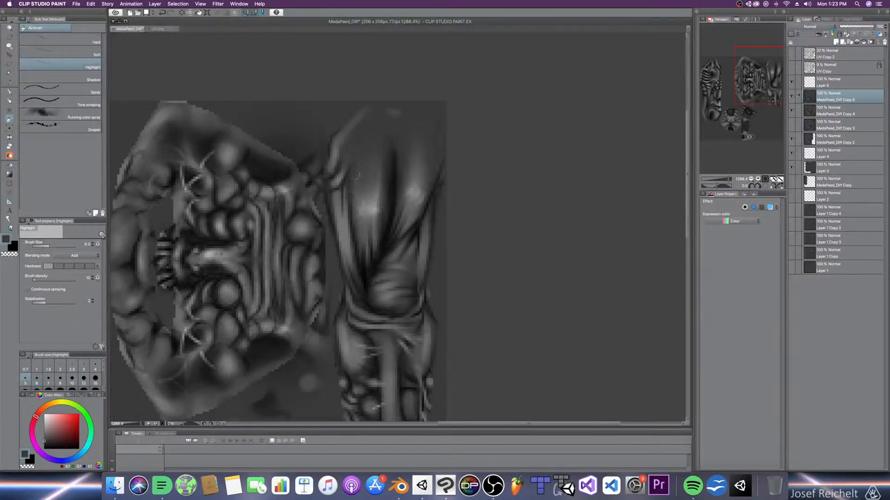
{"action": "key", "text": "bracketleft"}
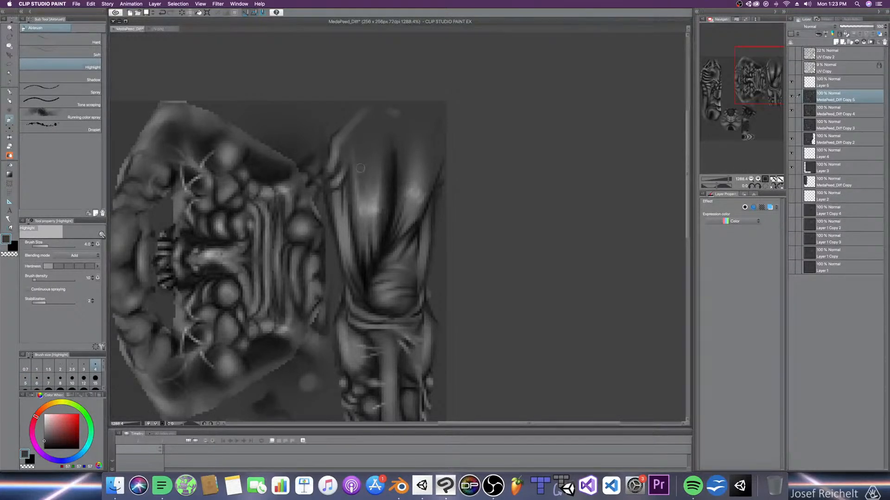
Step: Soften the upper left thigh muscle with a size 12 Highlight stroke and refine its fibres with a smaller brush
{"action": "key", "text": "bracketright"}
{"action": "key", "text": "bracketright"}
{"action": "key", "text": "bracketright"}
{"action": "key", "text": "bracketright"}
{"action": "key", "text": "bracketright"}
{"action": "key", "text": "bracketright"}
{"action": "left_click_drag", "start_coordinate": [363, 177], "coordinate": [373, 175]}
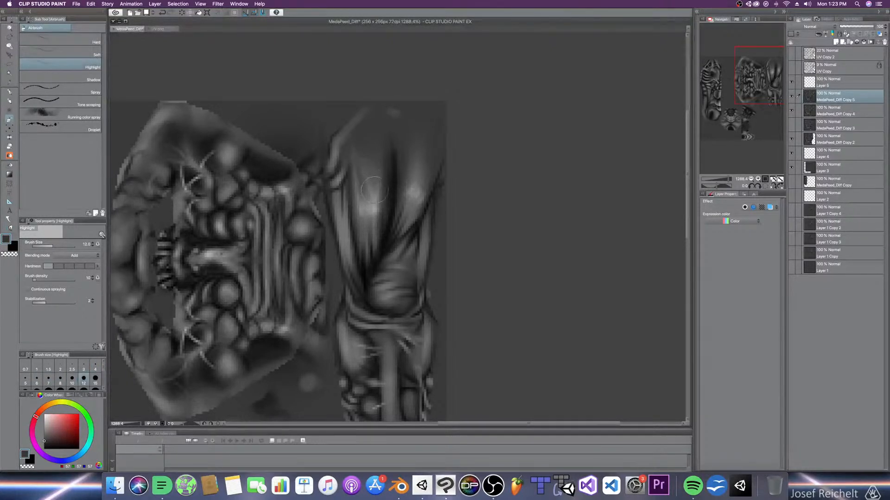
{"action": "key", "text": "bracketleft"}
{"action": "key", "text": "bracketleft"}
{"action": "key", "text": "bracketleft"}
{"action": "key", "text": "bracketleft"}
{"action": "key", "text": "bracketleft"}
{"action": "key", "text": "bracketleft"}
Step: Try shading the thigh muscles with the Shadow airbrush at several sizes and undo the stroke
{"action": "left_click", "coordinate": [54, 78]}
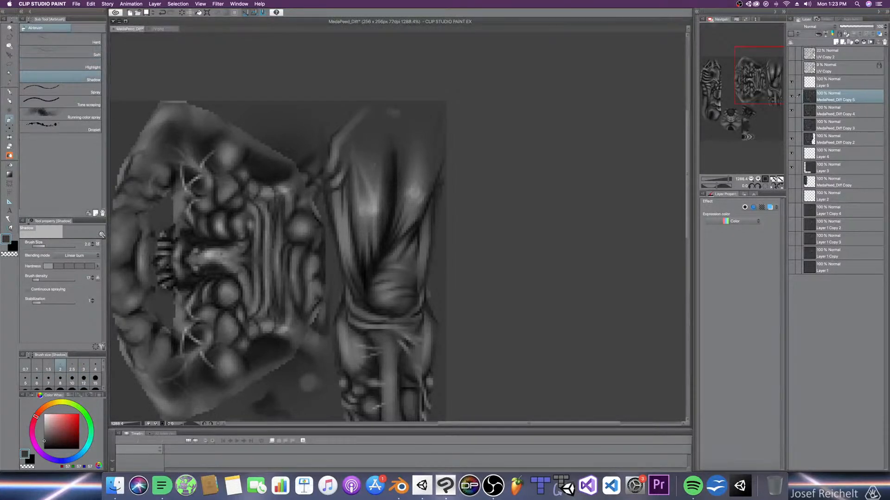
{"action": "key", "text": "bracketright"}
{"action": "key", "text": "bracketright"}
{"action": "key", "text": "bracketright"}
{"action": "key", "text": "bracketleft"}
{"action": "key", "text": "bracketleft"}
{"action": "key", "text": "bracketleft"}
{"action": "key", "text": "bracketleft"}
{"action": "key", "text": "bracketright"}
{"action": "key", "text": "bracketright"}
{"action": "key", "text": "bracketright"}
{"action": "key", "text": "bracketright"}
{"action": "key", "text": "super+z"}
Step: Return to the Highlight airbrush and save the document
{"action": "left_click", "coordinate": [65, 65]}
{"action": "key", "text": "super+s"}
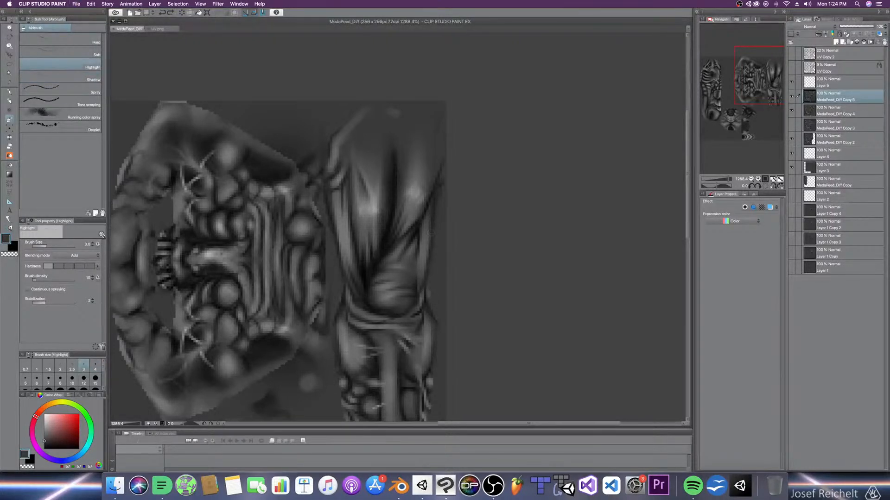
Step: Paint thin highlight fibres down the lower part of the right thigh muscle with the Highlight airbrush at size 2.5
{"action": "key", "text": "bracketleft"}
{"action": "key", "text": "bracketleft"}
{"action": "key", "text": "bracketright"}
{"action": "key", "text": "bracketright"}
{"action": "key", "text": "bracketleft"}
{"action": "key", "text": "bracketleft"}
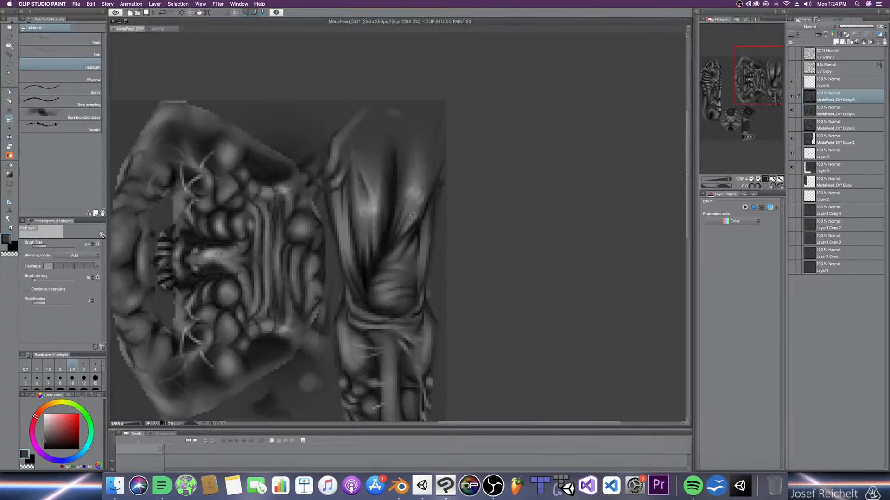
Step: Strengthen the highlight on the middle of the right thigh muscle, enlarging the Highlight airbrush to size 4
{"action": "key", "text": "bracketright"}
{"action": "key", "text": "bracketleft"}
{"action": "key", "text": "bracketright"}
{"action": "key", "text": "bracketright"}
{"action": "key", "text": "bracketleft"}
{"action": "key", "text": "bracketright"}
{"action": "key", "text": "bracketright"}
{"action": "key", "text": "bracketright"}
{"action": "key", "text": "bracketright"}
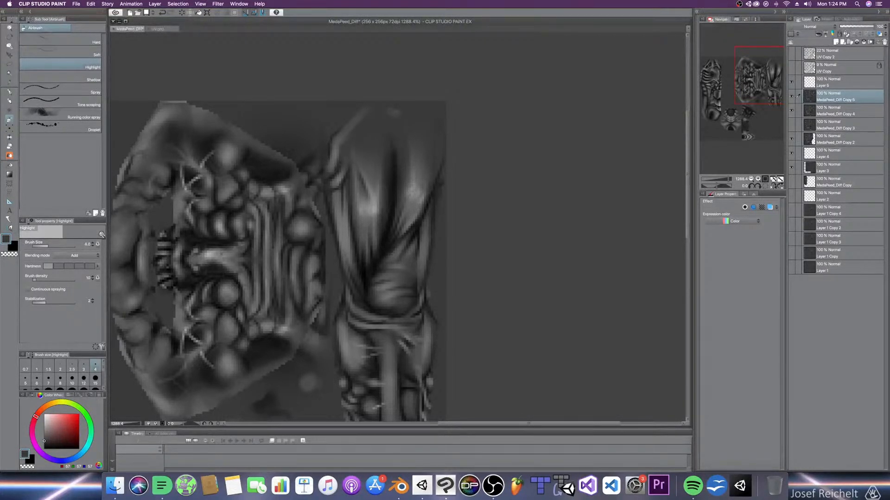
Step: Streak highlight fibres up through the upper right thigh muscle with the Highlight airbrush at size 3
{"action": "key", "text": "bracketleft"}
{"action": "key", "text": "bracketleft"}
{"action": "key", "text": "bracketleft"}
{"action": "key", "text": "bracketleft"}
{"action": "key", "text": "bracketleft"}
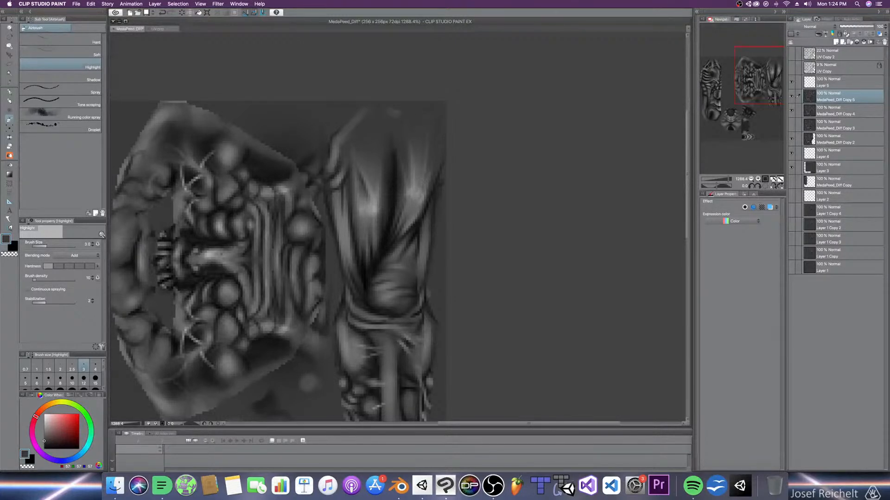
Step: Build up highlights on the right thigh muscle and around the knee with the Highlight airbrush, refining at size 2.5
{"action": "key", "text": "bracketright"}
{"action": "key", "text": "bracketright"}
{"action": "key", "text": "bracketright"}
{"action": "key", "text": "bracketright"}
{"action": "key", "text": "bracketright"}
{"action": "key", "text": "bracketright"}
{"action": "key", "text": "bracketright"}
{"action": "key", "text": "bracketleft"}
{"action": "key", "text": "bracketleft"}
{"action": "key", "text": "bracketleft"}
{"action": "key", "text": "bracketleft"}
{"action": "key", "text": "bracketleft"}
{"action": "key", "text": "bracketleft"}
{"action": "key", "text": "bracketleft"}
{"action": "key", "text": "bracketleft"}
{"action": "key", "text": "bracketleft"}
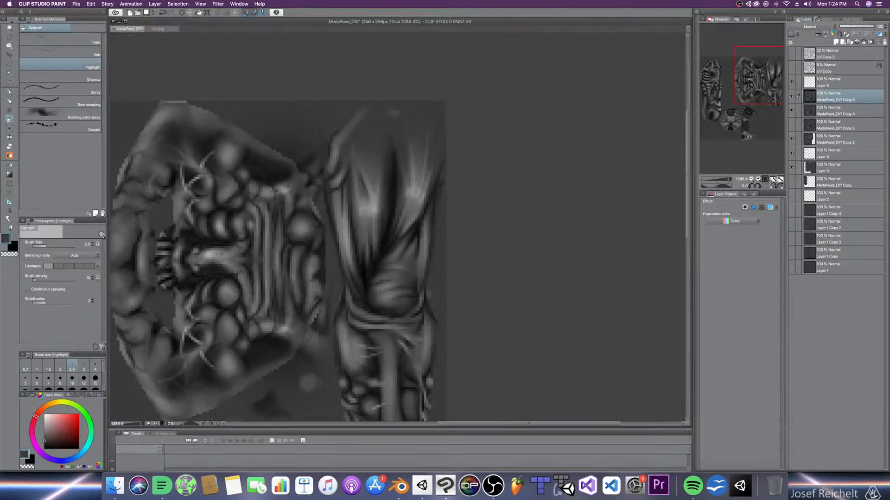
Step: Add curved highlight streaks across the kneecap with the Highlight airbrush, enlarging it to size 5
{"action": "key", "text": "bracketright"}
{"action": "key", "text": "bracketright"}
{"action": "key", "text": "bracketright"}
{"action": "key", "text": "bracketright"}
{"action": "key", "text": "bracketright"}
{"action": "key", "text": "bracketleft"}
{"action": "key", "text": "bracketleft"}
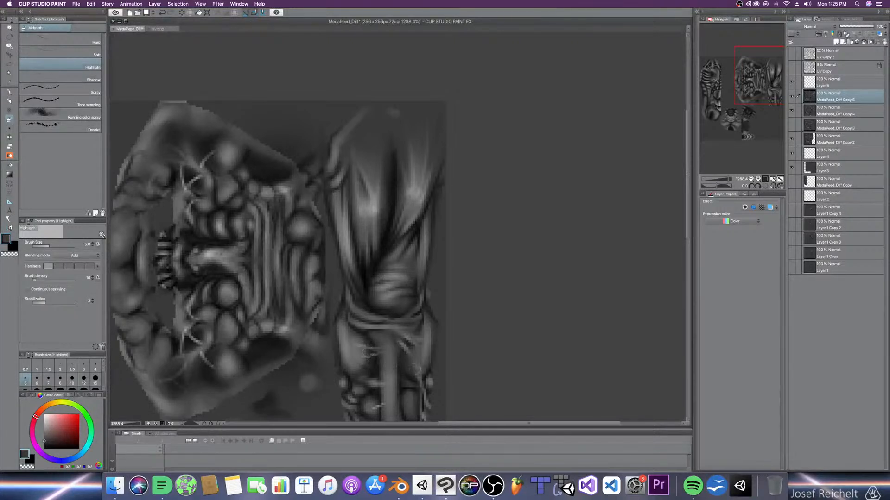
Step: Paint a short highlight stroke on the muscle just below the knee with the Highlight airbrush at size 3
{"action": "scroll", "coordinate": [397, 298], "scroll_direction": "down", "scroll_amount": 3}
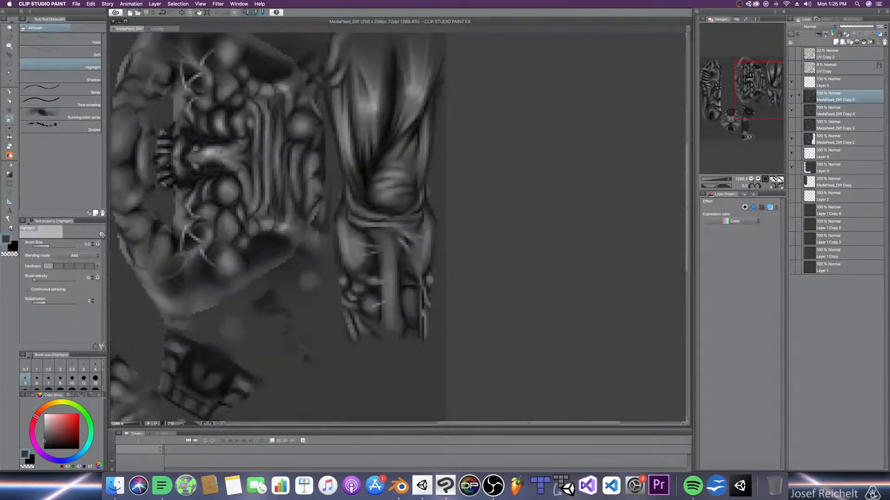
{"action": "key", "text": "bracketleft"}
{"action": "key", "text": "bracketleft"}
{"action": "left_click_drag", "start_coordinate": [358, 258], "coordinate": [366, 253]}
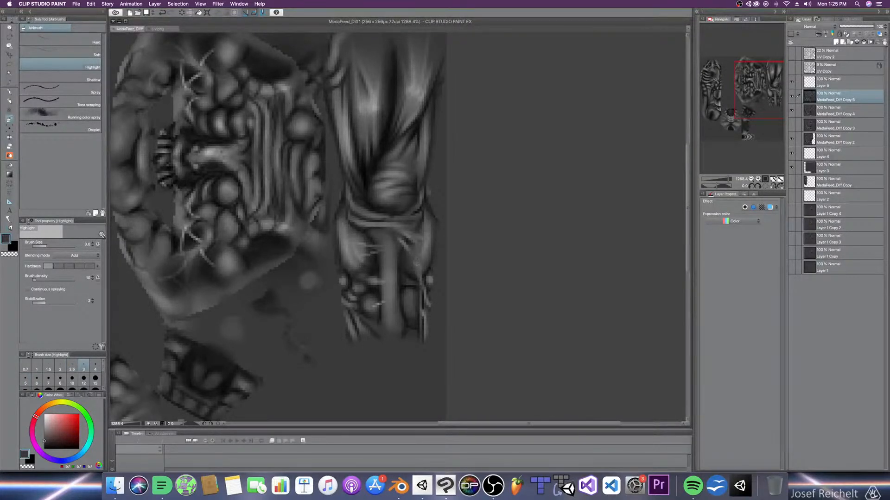
Step: Brighten the central shin tendon and the round muscle beside it with a larger Highlight airbrush, finishing at size 7
{"action": "key", "text": "bracketright"}
{"action": "key", "text": "bracketright"}
{"action": "key", "text": "bracketright"}
{"action": "key", "text": "bracketright"}
{"action": "key", "text": "bracketleft"}
{"action": "key", "text": "bracketleft"}
{"action": "key", "text": "bracketleft"}
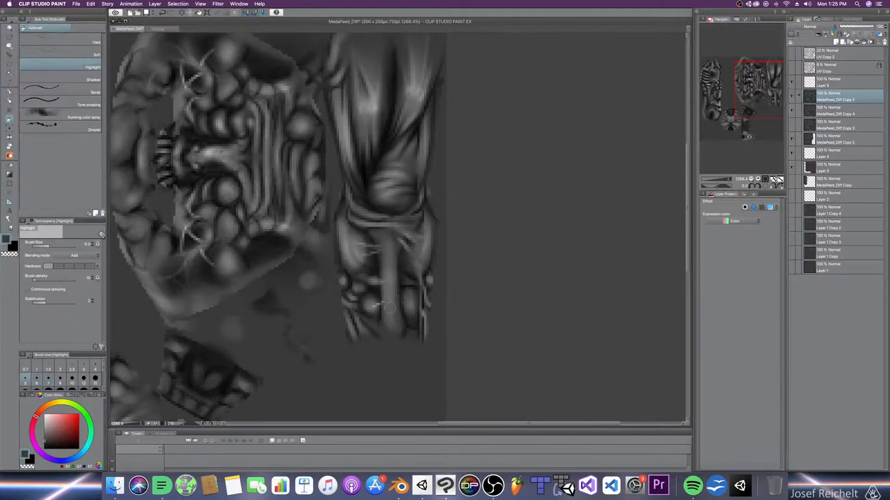
{"action": "key", "text": "bracketleft"}
{"action": "key", "text": "bracketright"}
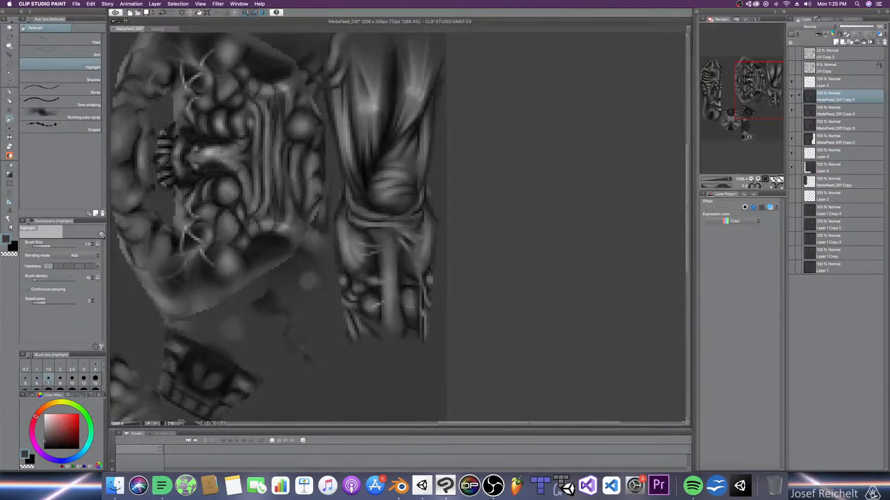
Step: Add fine highlight strands across the lower leg with the Highlight airbrush at size 2.5 and save the document
{"action": "key", "text": "bracketleft"}
{"action": "key", "text": "bracketleft"}
{"action": "key", "text": "bracketleft"}
{"action": "key", "text": "bracketleft"}
{"action": "key", "text": "bracketleft"}
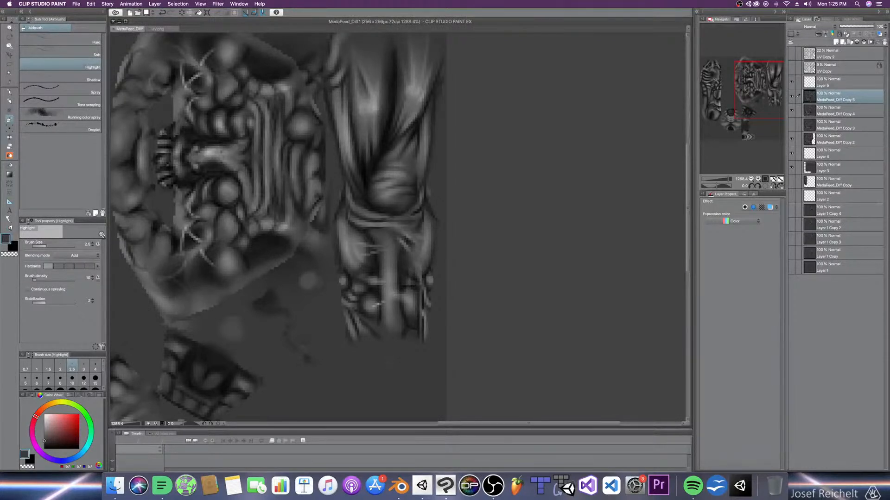
{"action": "key", "text": "super+s"}
Step: Refine the fibres around the lower thigh and knee, alternating the Highlight and Shadow airbrushes at small sizes down to 2
{"action": "scroll", "coordinate": [382, 369], "scroll_direction": "down", "scroll_amount": 3}
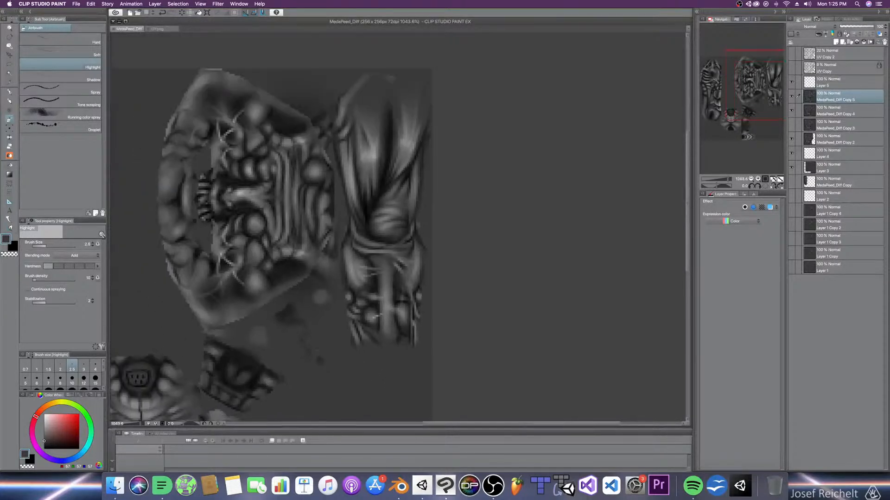
{"action": "scroll", "coordinate": [400, 274], "scroll_direction": "up", "scroll_amount": 3}
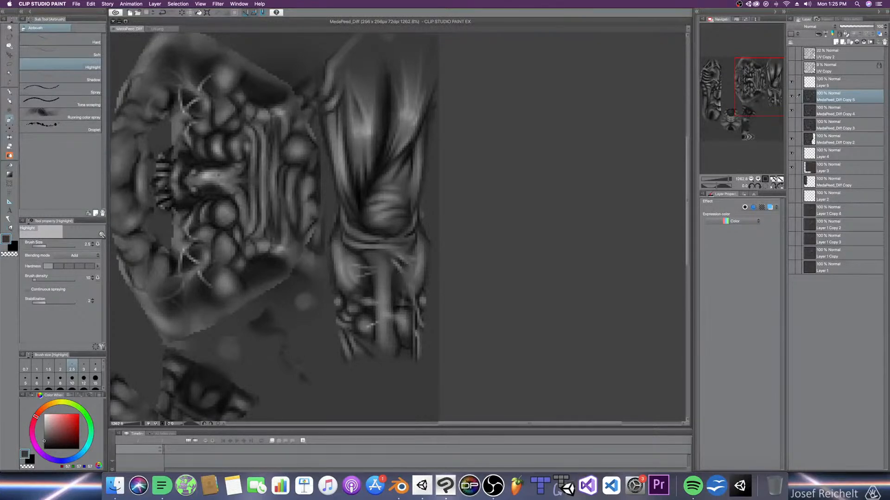
{"action": "left_click", "coordinate": [345, 188]}
{"action": "left_click", "coordinate": [86, 78]}
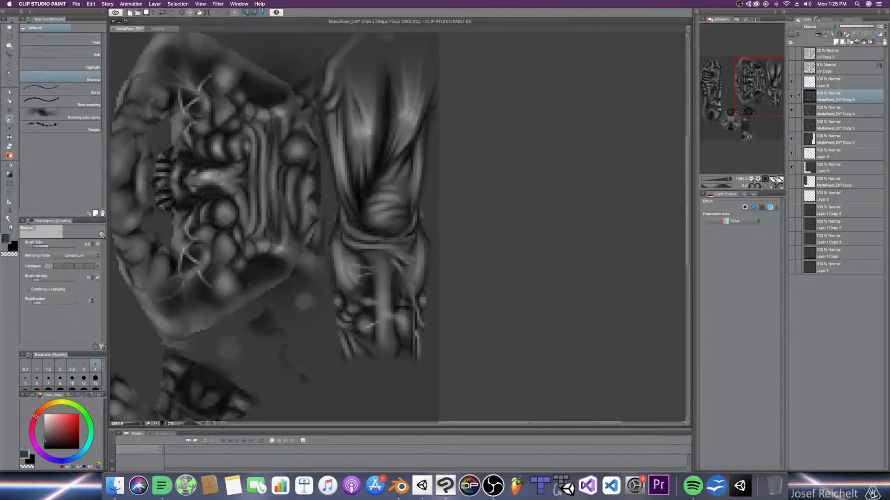
{"action": "key", "text": "bracketleft"}
{"action": "key", "text": "bracketleft"}
{"action": "left_click", "coordinate": [60, 67]}
{"action": "key", "text": "bracketleft"}
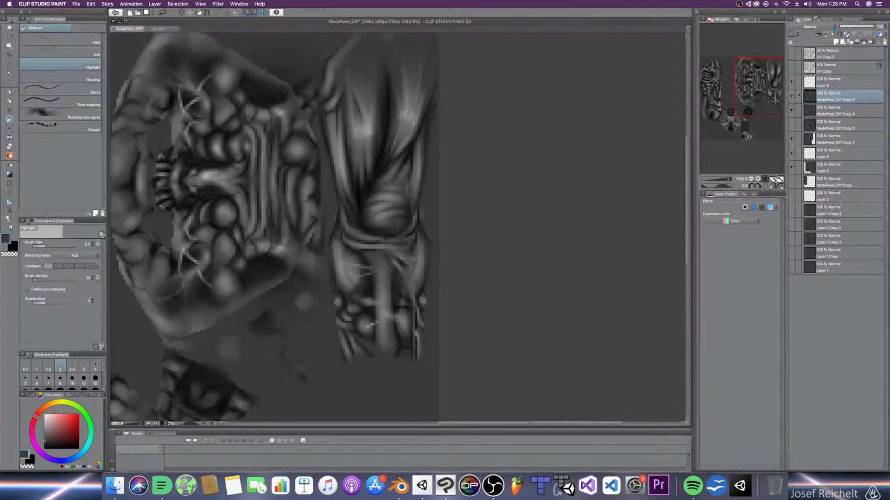
{"action": "key", "text": "bracketright"}
Step: Deepen the shading around the knee with the Shadow airbrush from size 2.5 up to 8 and save the document
{"action": "left_click", "coordinate": [82, 79]}
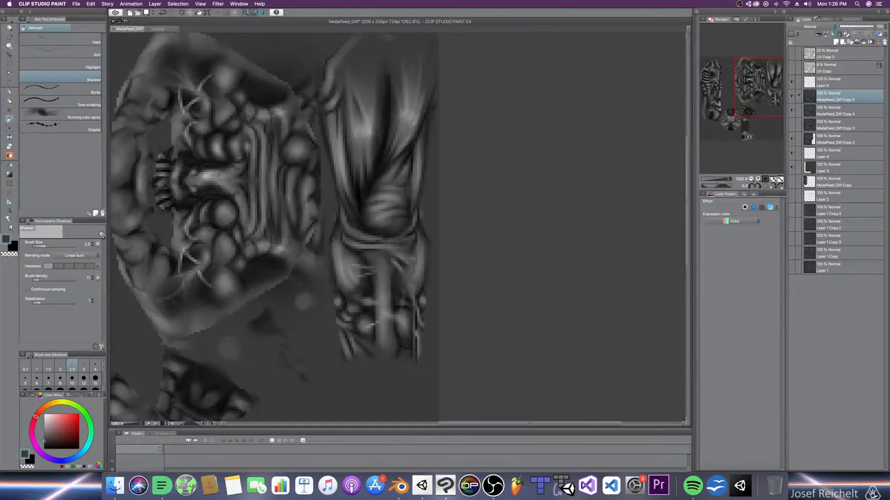
{"action": "key", "text": "bracketright"}
{"action": "key", "text": "bracketright"}
{"action": "key", "text": "bracketright"}
{"action": "key", "text": "bracketright"}
{"action": "key", "text": "bracketright"}
{"action": "key", "text": "bracketright"}
{"action": "key", "text": "super+s"}
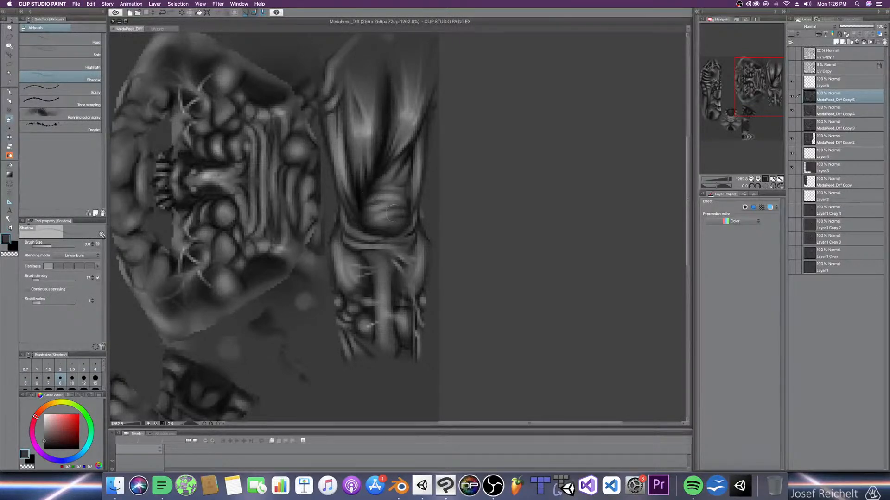
Step: Brighten the muscle strands just above the kneecap with the Highlight airbrush enlarged to size 4
{"action": "left_click", "coordinate": [90, 65]}
{"action": "scroll", "coordinate": [315, 147], "scroll_direction": "up", "scroll_amount": 2}
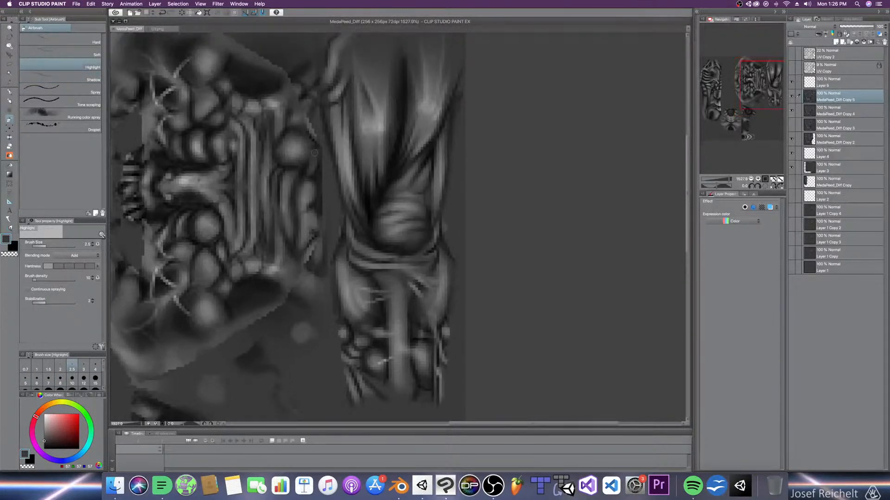
{"action": "key", "text": "bracketright"}
{"action": "key", "text": "bracketright"}
{"action": "left_click", "coordinate": [401, 187]}
{"action": "key", "text": "bracketleft"}
{"action": "key", "text": "bracketright"}
{"action": "scroll", "coordinate": [392, 225], "scroll_direction": "down", "scroll_amount": 5}
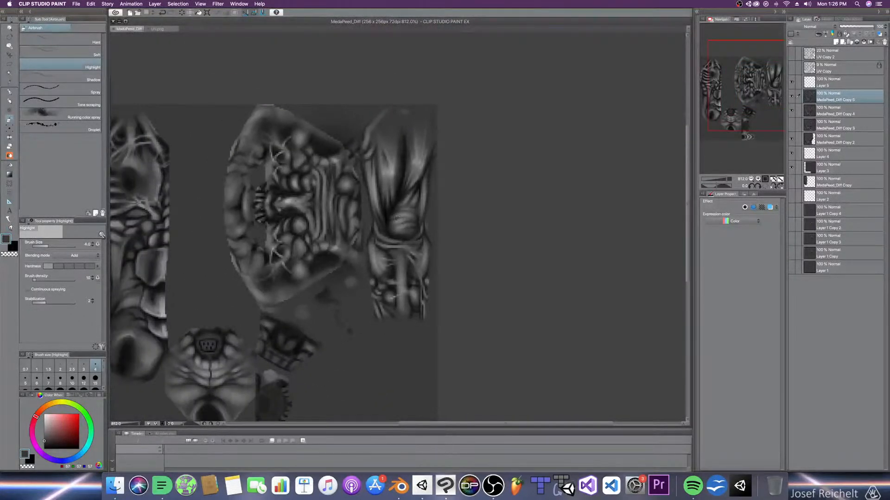
Step: Try the Sharp filter on the MedaPeed_Diff Copy 5 layer
{"action": "scroll", "coordinate": [395, 224], "scroll_direction": "down", "scroll_amount": 3}
{"action": "left_click", "coordinate": [224, 4]}
{"action": "mouse_move", "coordinate": [227, 37]}
{"action": "left_click", "coordinate": [297, 37]}
{"action": "scroll", "coordinate": [375, 174], "scroll_direction": "up", "scroll_amount": 2}
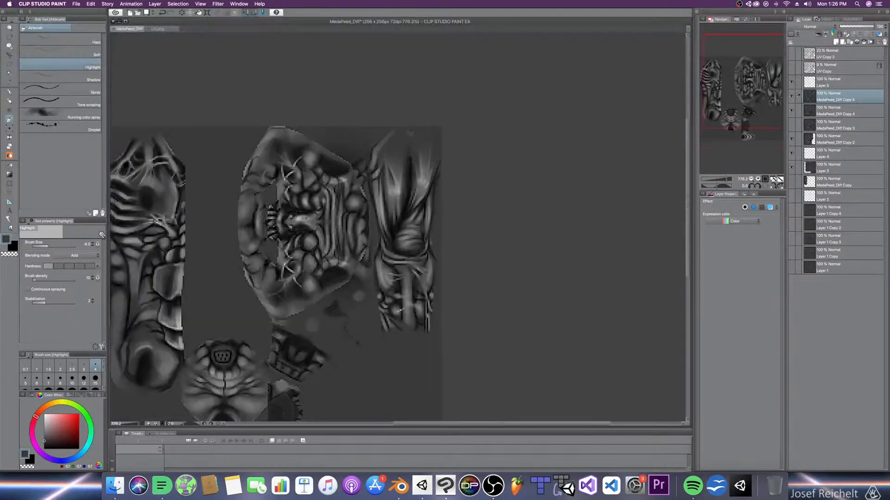
{"action": "key", "text": "super+z"}
{"action": "key", "text": "super+z"}
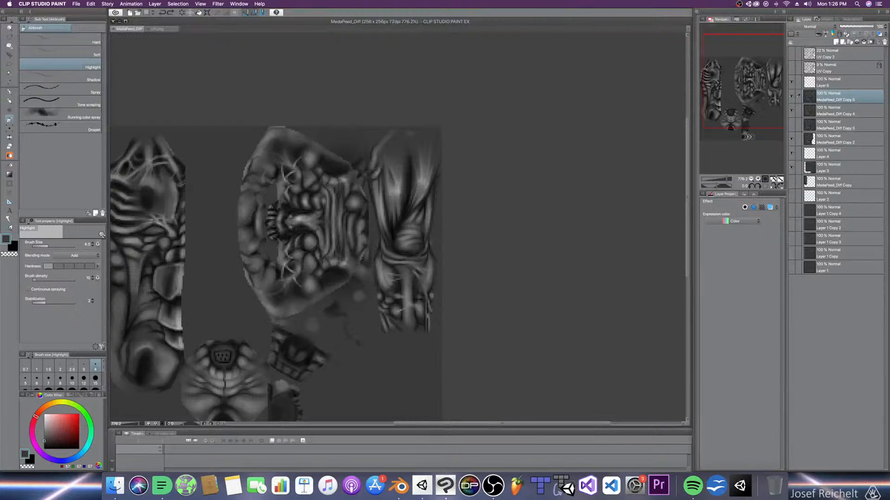
Step: Erase a first area beside the leg on MedaPeed_Diff Copy 5 with the Hard eraser and hide the layers beneath it
{"action": "scroll", "coordinate": [400, 192], "scroll_direction": "down", "scroll_amount": 2}
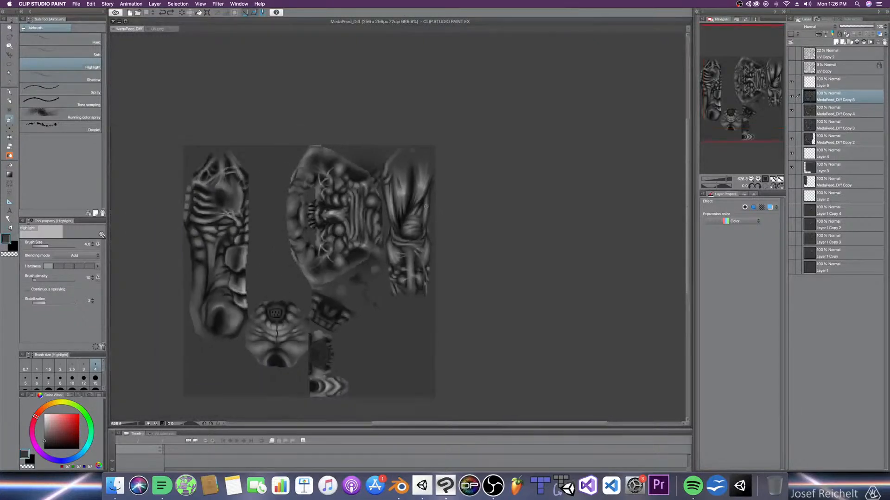
{"action": "scroll", "coordinate": [427, 206], "scroll_direction": "down", "scroll_amount": 2}
{"action": "scroll", "coordinate": [394, 214], "scroll_direction": "up", "scroll_amount": 4}
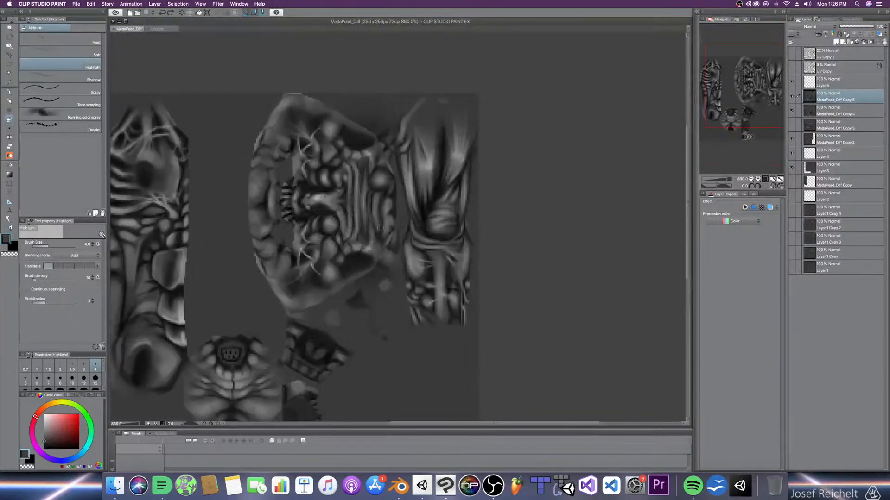
{"action": "scroll", "coordinate": [393, 213], "scroll_direction": "down", "scroll_amount": 1}
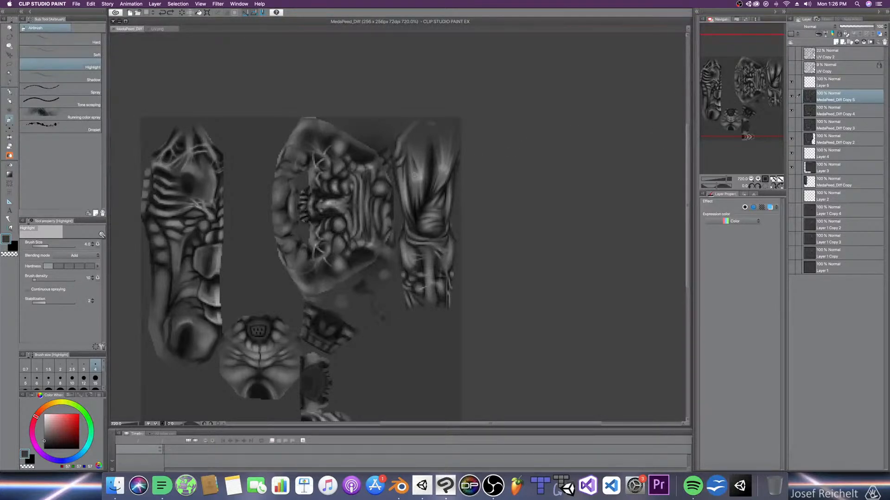
{"action": "key", "text": "e"}
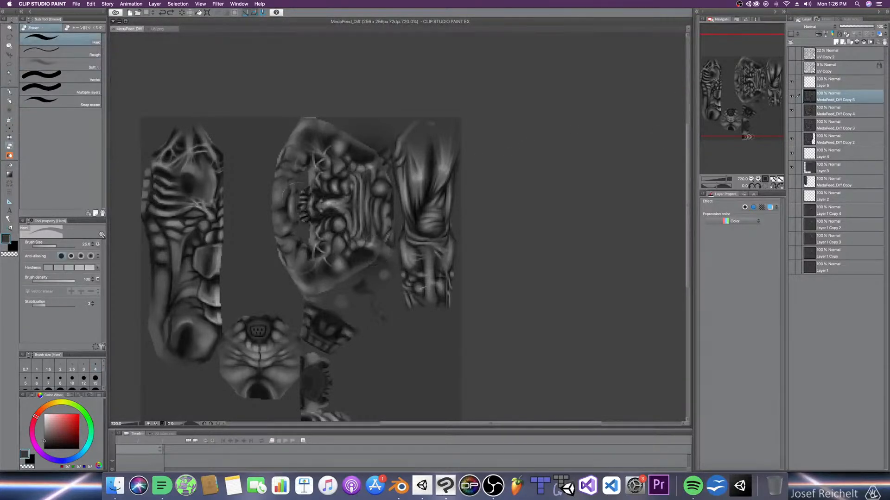
{"action": "key", "text": "bracketright"}
{"action": "key", "text": "bracketright"}
{"action": "mouse_move", "coordinate": [362, 138]}
{"action": "left_mouse_down"}
{"action": "mouse_move", "coordinate": [319, 241]}
{"action": "mouse_move", "coordinate": [310, 188]}
{"action": "left_mouse_up"}
{"action": "left_click_drag", "start_coordinate": [791, 110], "coordinate": [783, 209]}
Step: Erase everything except the leg piece from the MedaPeed_Diff Copy 5 layer with the Hard eraser enlarged to size 50
{"action": "key", "text": "]"}
{"action": "mouse_move", "coordinate": [273, 218]}
{"action": "left_mouse_down"}
{"action": "mouse_move", "coordinate": [273, 136]}
{"action": "mouse_move", "coordinate": [188, 260]}
{"action": "mouse_move", "coordinate": [119, 133]}
{"action": "mouse_move", "coordinate": [242, 121]}
{"action": "left_mouse_up"}
{"action": "mouse_move", "coordinate": [201, 318]}
{"action": "left_mouse_down"}
{"action": "mouse_move", "coordinate": [121, 363]}
{"action": "mouse_move", "coordinate": [169, 436]}
{"action": "left_mouse_up"}
{"action": "mouse_move", "coordinate": [247, 367]}
{"action": "left_mouse_down"}
{"action": "mouse_move", "coordinate": [228, 270]}
{"action": "mouse_move", "coordinate": [195, 223]}
{"action": "mouse_move", "coordinate": [180, 379]}
{"action": "mouse_move", "coordinate": [208, 222]}
{"action": "mouse_move", "coordinate": [299, 195]}
{"action": "mouse_move", "coordinate": [278, 278]}
{"action": "mouse_move", "coordinate": [351, 361]}
{"action": "mouse_move", "coordinate": [343, 345]}
{"action": "left_mouse_up"}
{"action": "left_click_drag", "start_coordinate": [356, 136], "coordinate": [376, 113]}
{"action": "mouse_move", "coordinate": [366, 150]}
{"action": "left_mouse_down"}
{"action": "mouse_move", "coordinate": [357, 167]}
{"action": "mouse_move", "coordinate": [366, 204]}
{"action": "mouse_move", "coordinate": [352, 169]}
{"action": "mouse_move", "coordinate": [342, 185]}
{"action": "mouse_move", "coordinate": [326, 311]}
{"action": "mouse_move", "coordinate": [424, 307]}
{"action": "mouse_move", "coordinate": [366, 274]}
{"action": "mouse_move", "coordinate": [359, 254]}
{"action": "mouse_move", "coordinate": [408, 255]}
{"action": "left_mouse_up"}
{"action": "key", "text": "bracketright"}
{"action": "key", "text": "bracketright"}
{"action": "key", "text": "bracketright"}
{"action": "scroll", "coordinate": [449, 207], "scroll_direction": "up", "scroll_amount": 4}
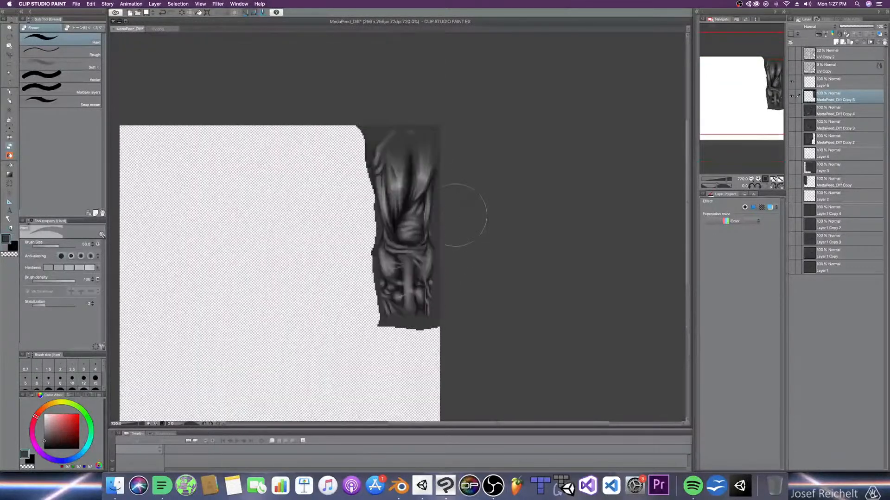
Step: Trim the areas beside the knee and the upper thigh with the Hard eraser reduced to size 30
{"action": "key", "text": "bracketleft"}
{"action": "key", "text": "bracketleft"}
{"action": "left_click_drag", "start_coordinate": [453, 236], "coordinate": [455, 214]}
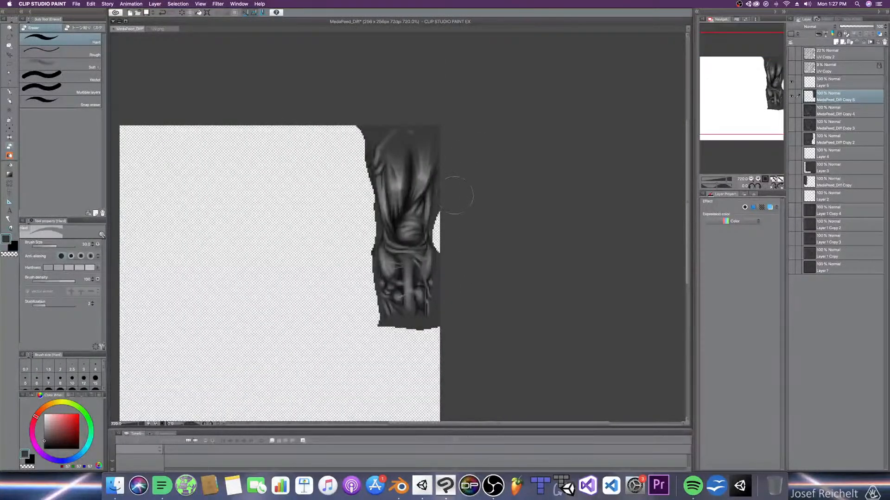
{"action": "key", "text": "super+x"}
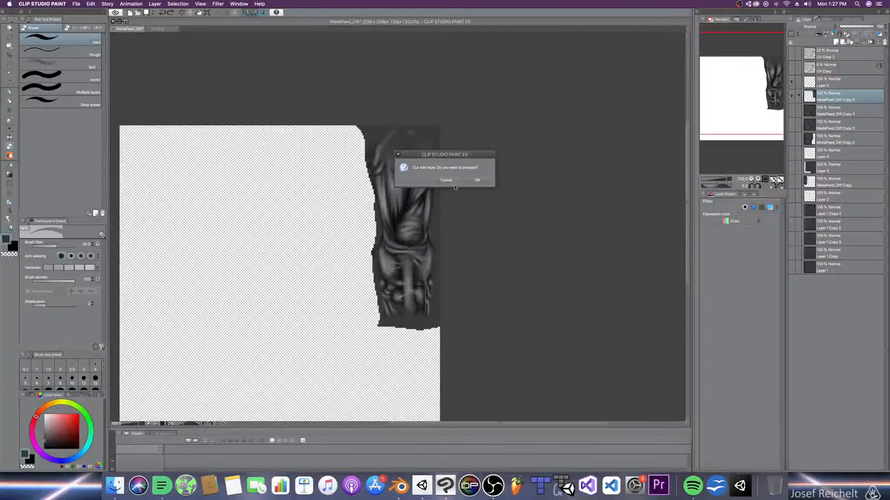
{"action": "left_click", "coordinate": [445, 180]}
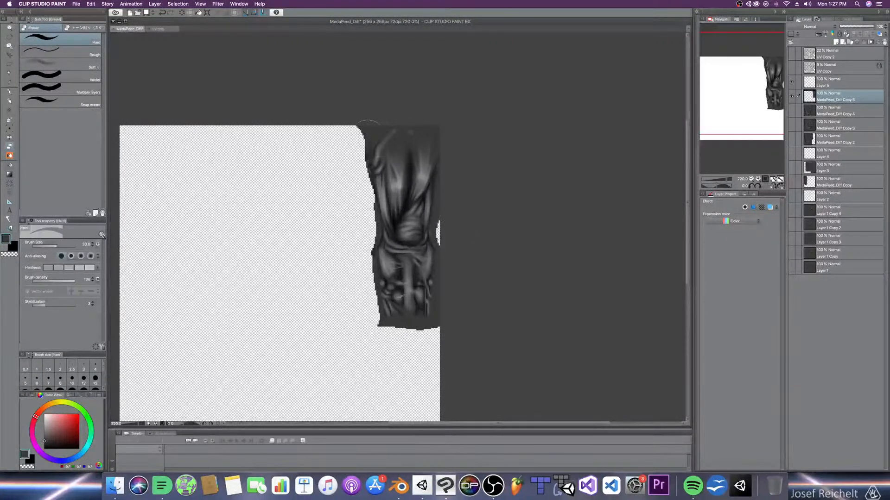
{"action": "left_click_drag", "start_coordinate": [366, 142], "coordinate": [381, 131]}
Step: Save the document and show the MedaPeed_Diff Copy 4 layer beneath the isolated leg
{"action": "key", "text": "super+s"}
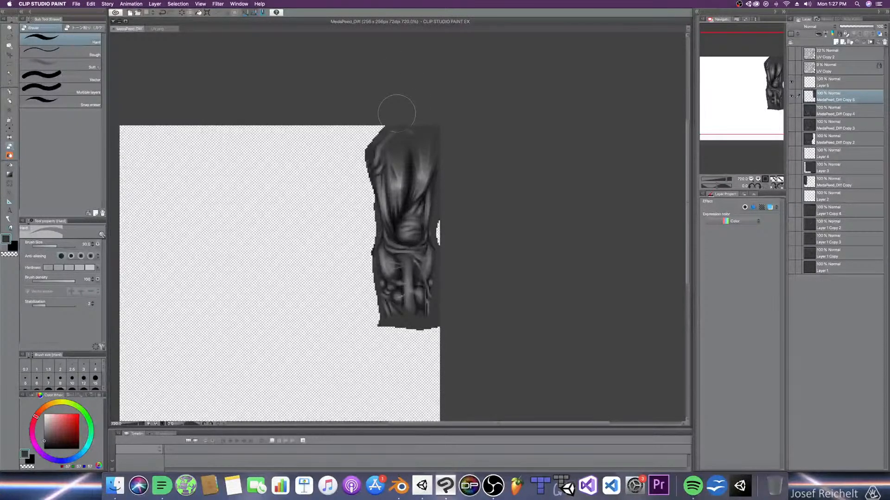
{"action": "left_click", "coordinate": [791, 111]}
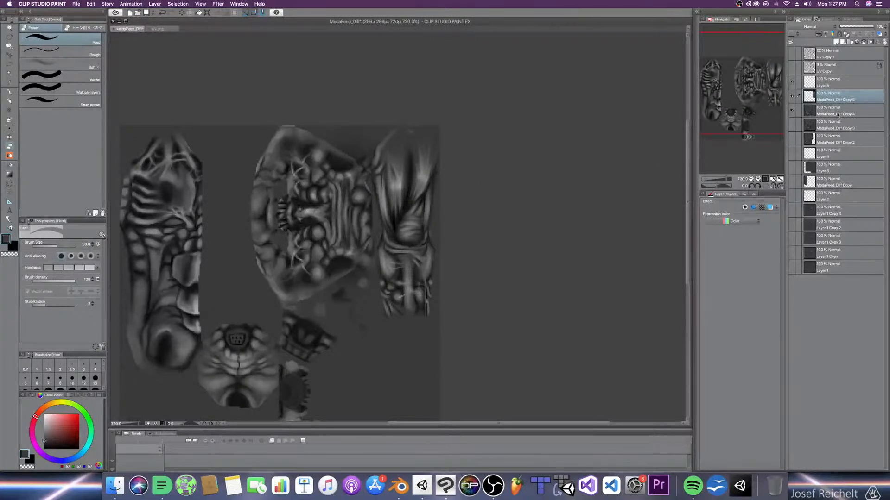
Step: Try the Sharp filter on the isolated leg layer
{"action": "left_click", "coordinate": [217, 4]}
{"action": "mouse_move", "coordinate": [223, 38]}
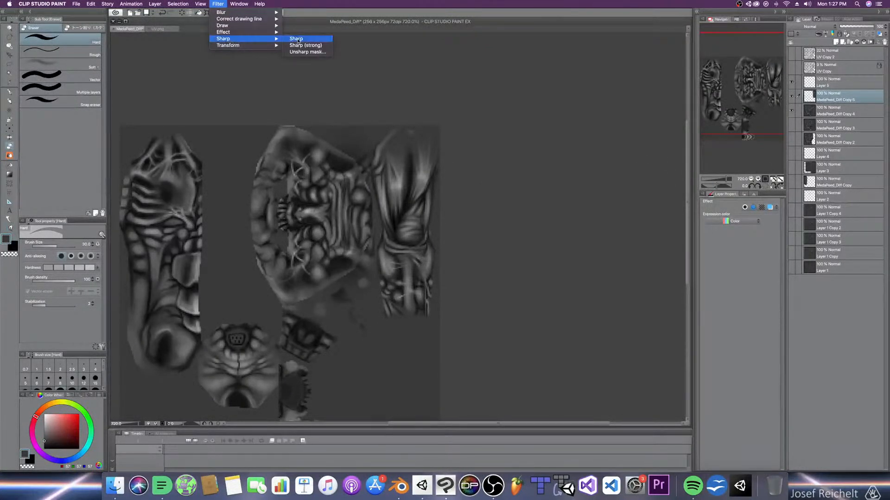
{"action": "left_click", "coordinate": [298, 40]}
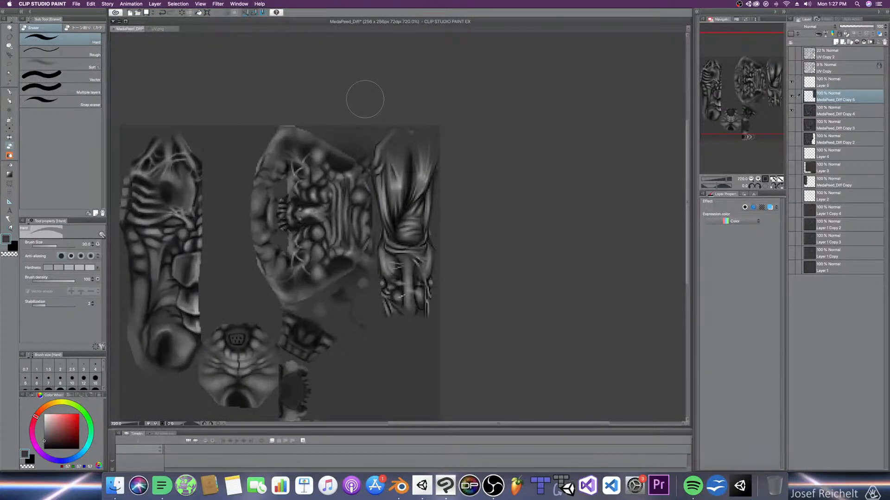
{"action": "key", "text": "super+z"}
Step: Check the texture against the UV Copy 2 wireframe overlay, hide the overlay again and save the document
{"action": "key", "text": "super+s"}
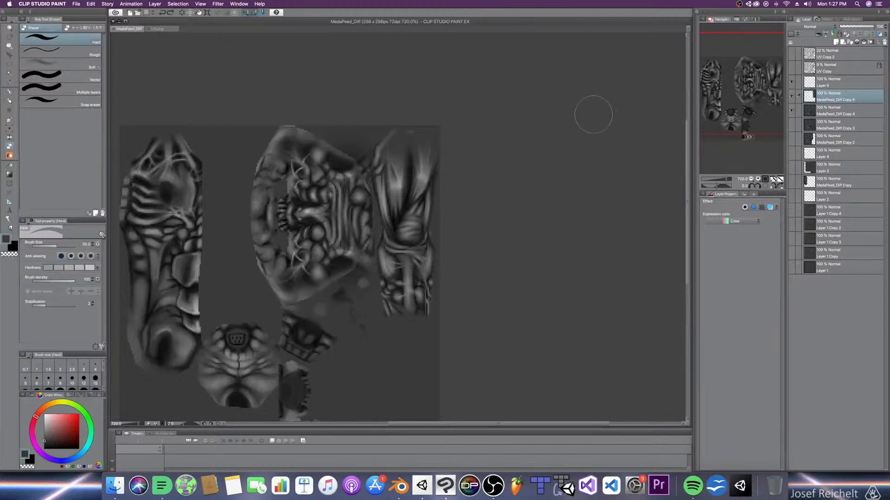
{"action": "scroll", "coordinate": [526, 165], "scroll_direction": "down", "scroll_amount": 2}
{"action": "scroll", "coordinate": [417, 181], "scroll_direction": "up", "scroll_amount": 1}
{"action": "left_click", "coordinate": [792, 54]}
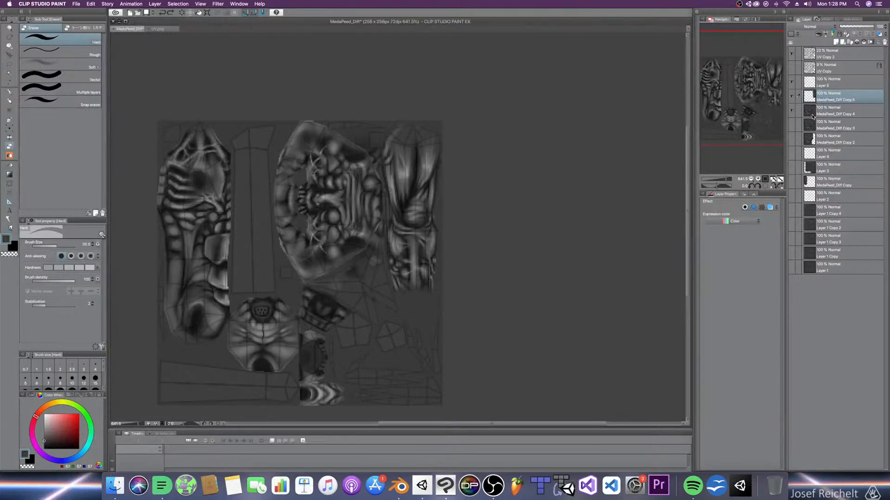
{"action": "key", "text": "super+s"}
{"action": "left_click", "coordinate": [792, 53]}
{"action": "key", "text": "super+s"}
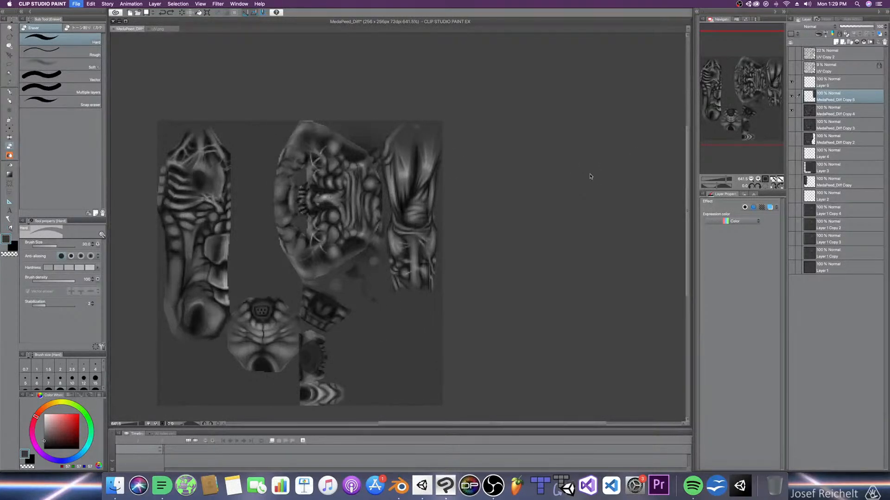
Step: Export the texture as the PNG file MedaPeed_Diff, replacing the existing file and accepting the loss of layer information
{"action": "key", "text": "super+shift+s"}
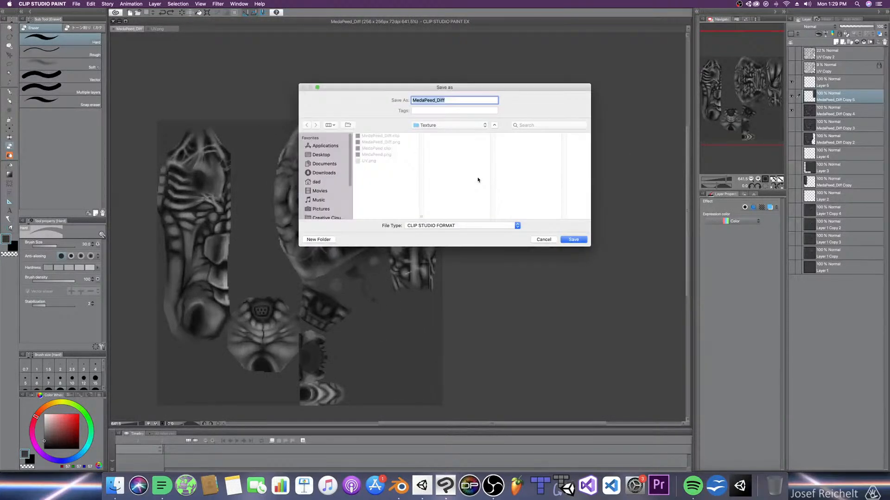
{"action": "left_click", "coordinate": [452, 227]}
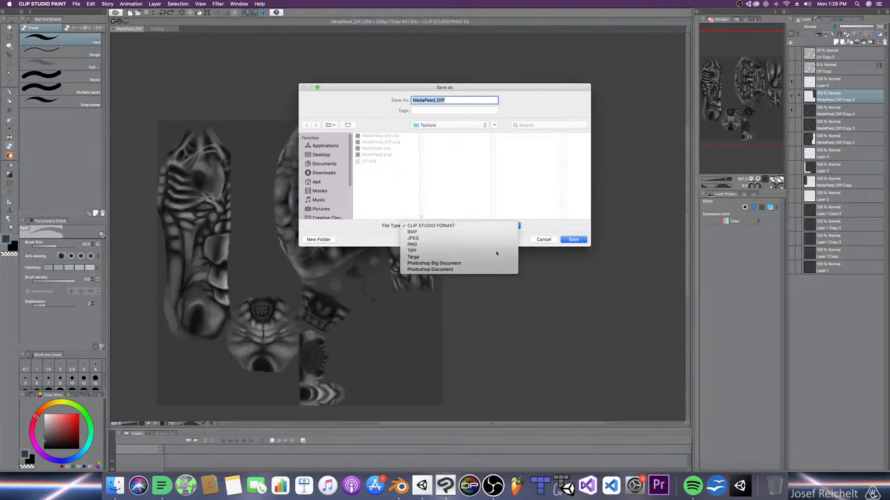
{"action": "left_click", "coordinate": [435, 252]}
{"action": "key", "text": "Return"}
{"action": "left_click", "coordinate": [495, 132]}
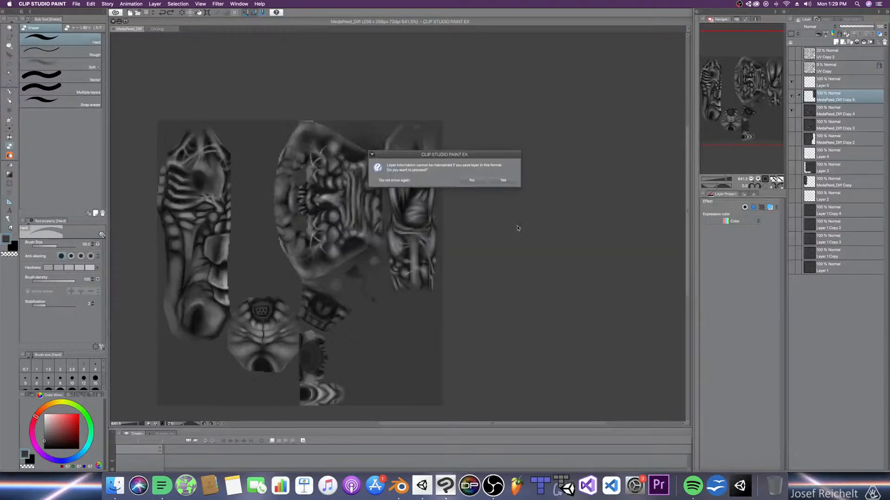
{"action": "left_click", "coordinate": [509, 180]}
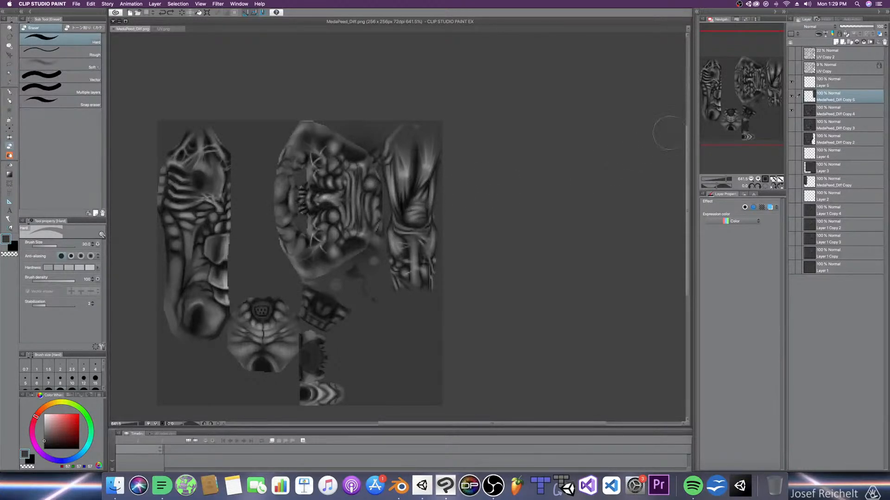
Step: Show the UV Copy 2 wireframe overlay and add a new layer above MedaPeed_Diff Copy 5
{"action": "left_click", "coordinate": [792, 53]}
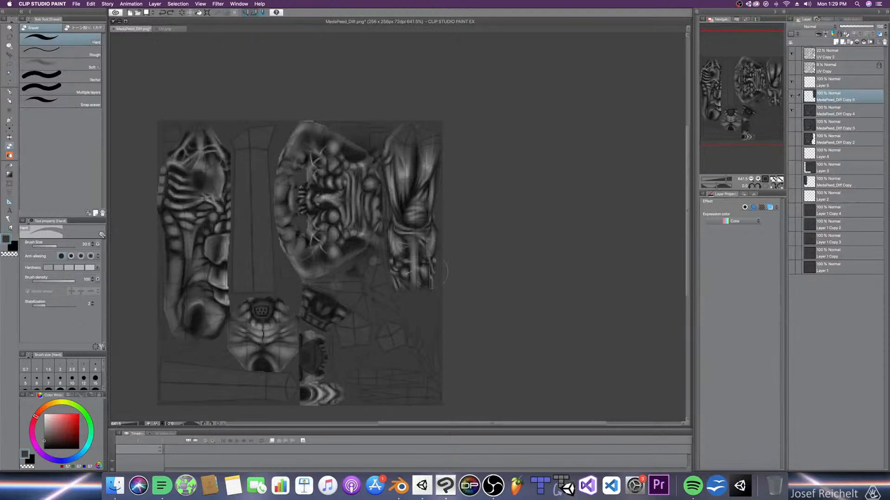
{"action": "scroll", "coordinate": [444, 273], "scroll_direction": "up", "scroll_amount": 2}
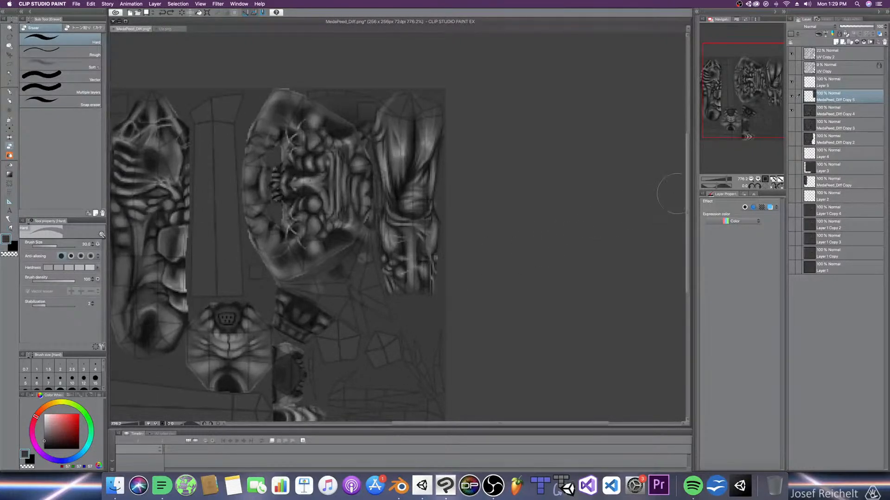
{"action": "left_click", "coordinate": [792, 54]}
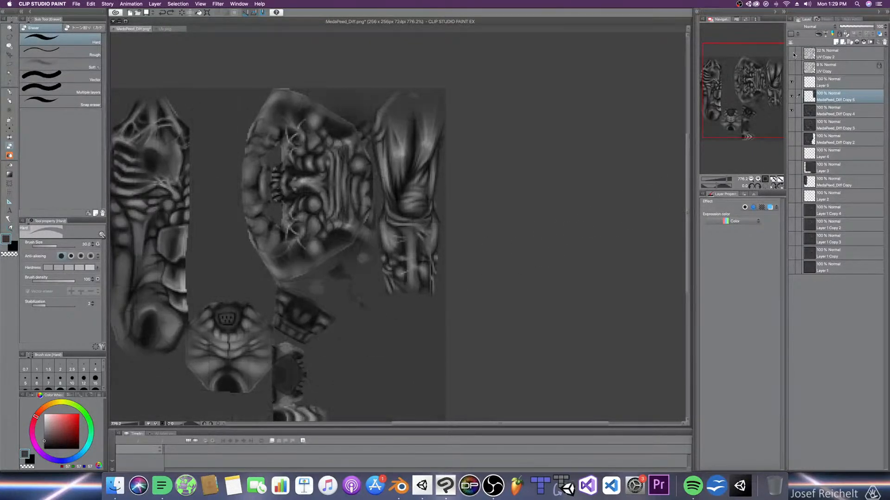
{"action": "left_click", "coordinate": [793, 55]}
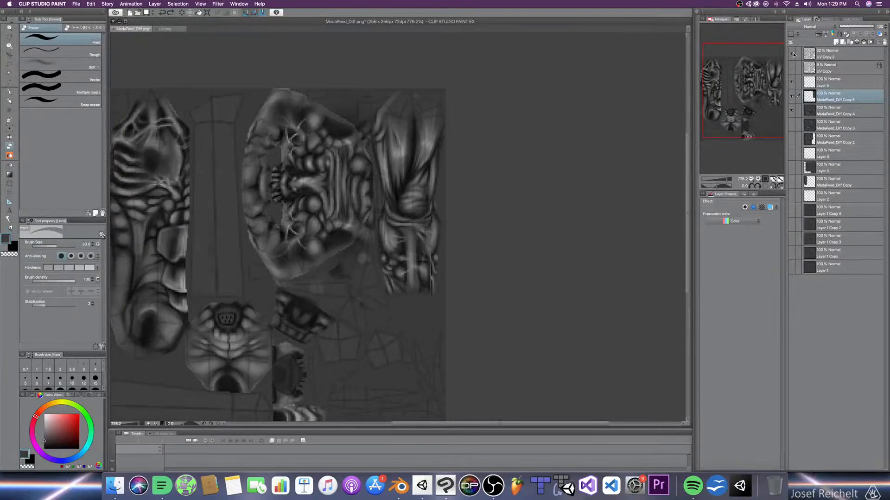
{"action": "left_click", "coordinate": [836, 42]}
Step: Outline the fan-shaped UV island between the torso and the leg on the new layer with the G-pen at size 4
{"action": "left_click", "coordinate": [9, 92]}
{"action": "scroll", "coordinate": [314, 325], "scroll_direction": "up", "scroll_amount": 4}
{"action": "key", "text": "bracketleft"}
{"action": "key", "text": "bracketleft"}
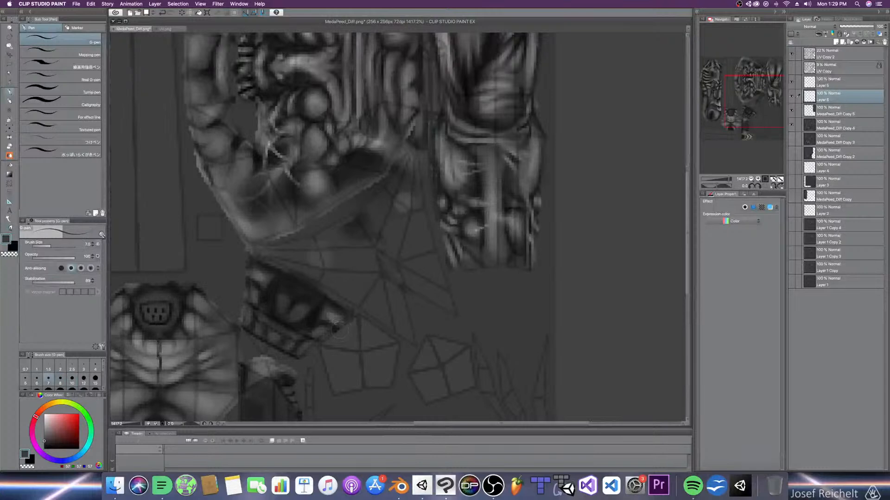
{"action": "key", "text": "bracketleft"}
{"action": "scroll", "coordinate": [320, 245], "scroll_direction": "up", "scroll_amount": 3}
{"action": "key", "text": "bracketleft"}
{"action": "key", "text": "bracketleft"}
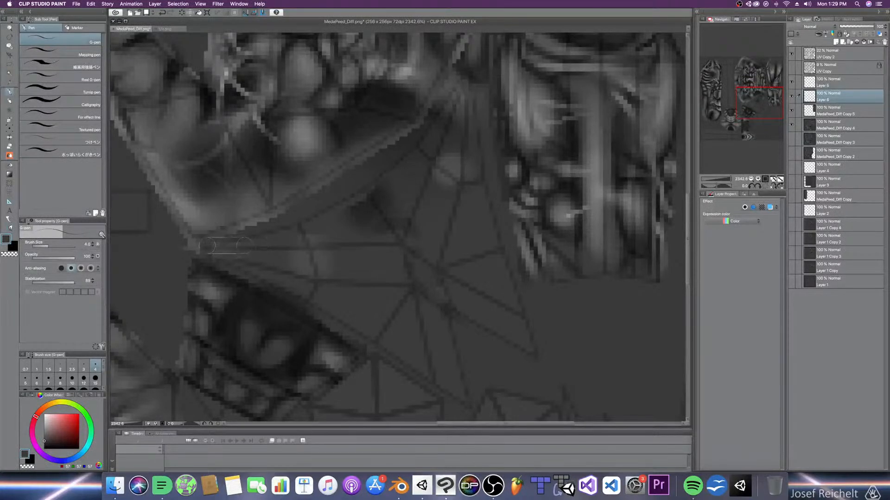
{"action": "left_click", "coordinate": [405, 164], "text": "shift"}
{"action": "left_click", "coordinate": [435, 135], "text": "shift"}
{"action": "middle_click_drag", "start_coordinate": [432, 140], "coordinate": [420, 167]}
{"action": "left_click", "coordinate": [415, 169], "text": "shift"}
{"action": "left_click", "coordinate": [430, 146], "text": "shift"}
{"action": "left_click", "coordinate": [452, 101], "text": "shift"}
{"action": "middle_click_drag", "start_coordinate": [458, 122], "coordinate": [434, 173]}
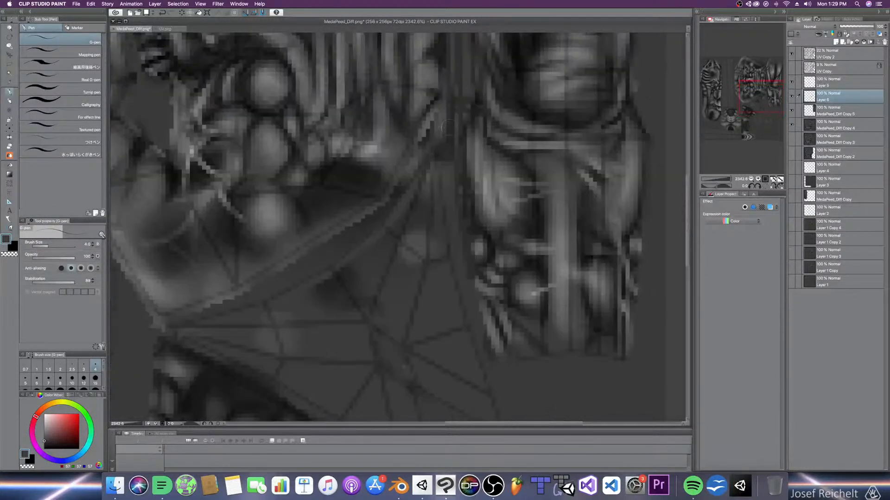
{"action": "middle_click_drag", "start_coordinate": [449, 330], "coordinate": [430, 255]}
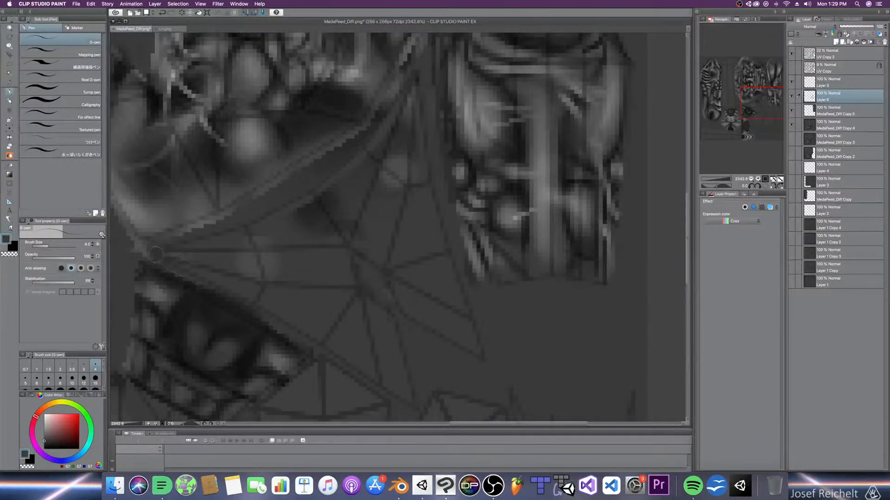
Step: Thicken the upper curved edge of the fan outline with the G-pen at size 7
{"action": "key", "text": "bracketright"}
{"action": "key", "text": "bracketright"}
{"action": "key", "text": "bracketright"}
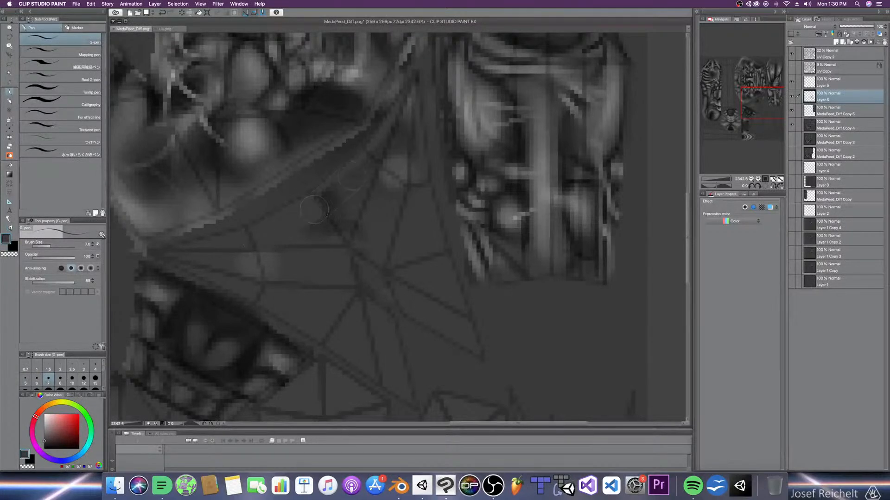
Step: Hide the layers beneath the outline and fill the fan shape dark gray, referring only to the editing layer
{"action": "left_click", "coordinate": [792, 111]}
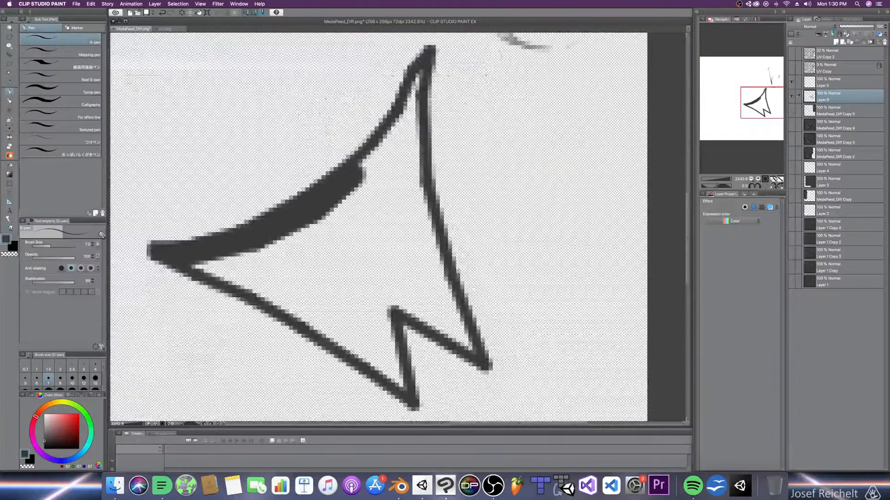
{"action": "key", "text": "g"}
{"action": "scroll", "coordinate": [334, 257], "scroll_direction": "down", "scroll_amount": 3}
{"action": "key", "text": "g"}
{"action": "key", "text": "g"}
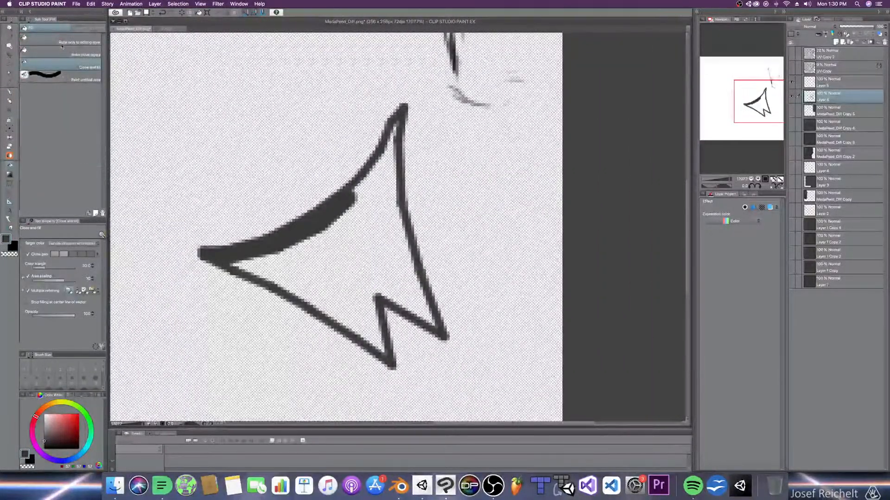
{"action": "left_click", "coordinate": [62, 44]}
{"action": "left_click", "coordinate": [354, 234]}
Step: Paint over the unfilled seams along all inner edges of the fan shape with the G-pen at size 7
{"action": "key", "text": "p"}
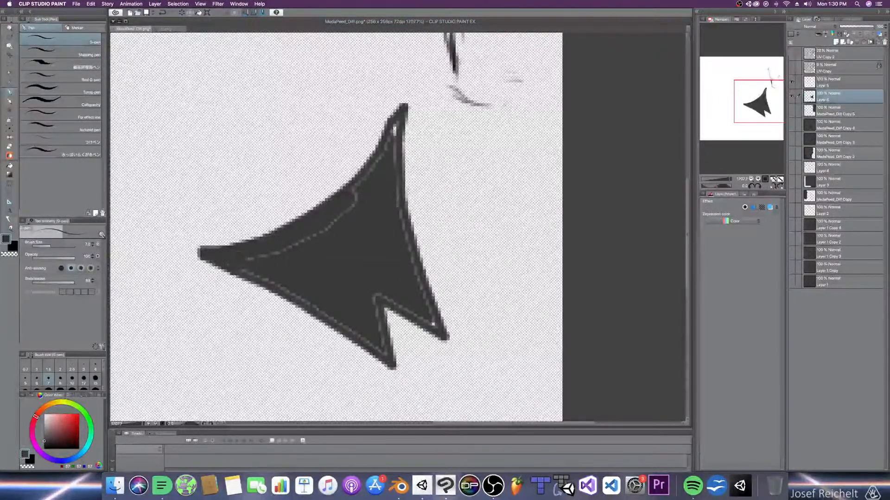
{"action": "mouse_move", "coordinate": [260, 251]}
{"action": "left_mouse_down"}
{"action": "mouse_move", "coordinate": [350, 203]}
{"action": "mouse_move", "coordinate": [398, 118]}
{"action": "left_mouse_up"}
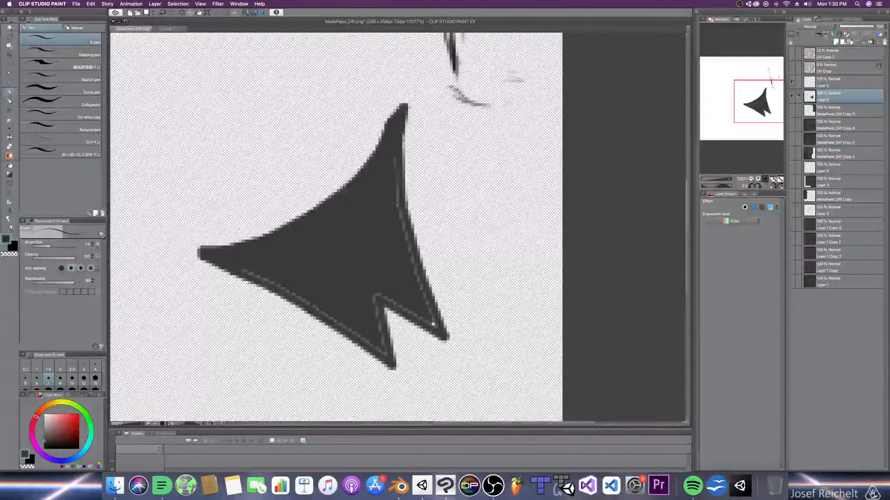
{"action": "left_click_drag", "start_coordinate": [242, 270], "coordinate": [387, 354]}
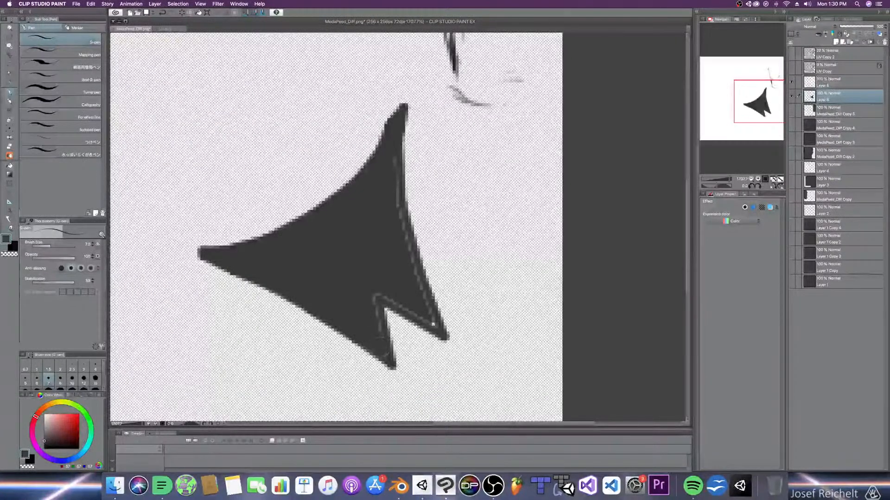
{"action": "left_click_drag", "start_coordinate": [374, 297], "coordinate": [383, 338]}
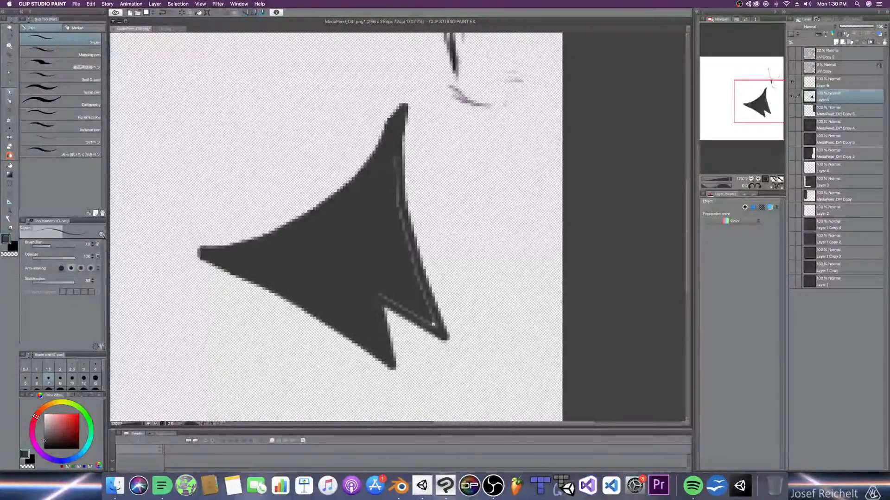
{"action": "left_click_drag", "start_coordinate": [386, 301], "coordinate": [436, 327]}
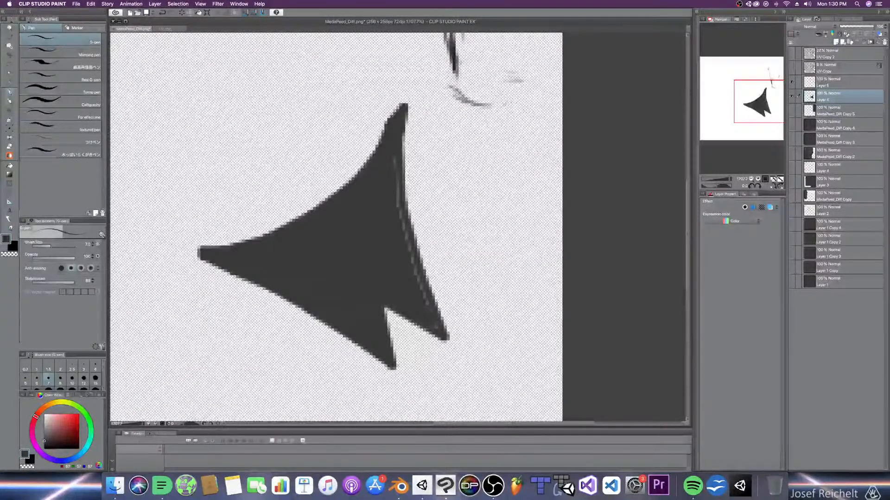
{"action": "mouse_move", "coordinate": [423, 295]}
{"action": "left_mouse_down"}
{"action": "mouse_move", "coordinate": [429, 306]}
{"action": "mouse_move", "coordinate": [394, 157]}
{"action": "left_mouse_up"}
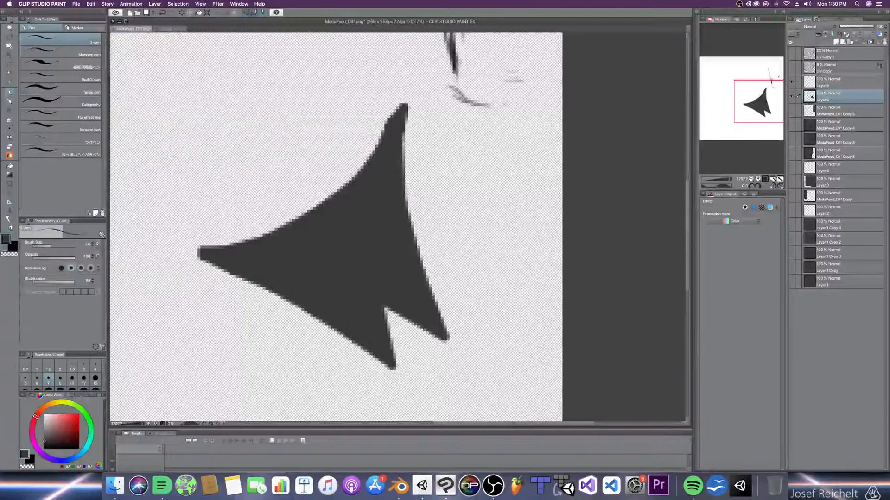
Step: Save the document as MedaPeed_Diff in CLIP STUDIO FORMAT, replacing the existing file
{"action": "key", "text": "super+s"}
{"action": "left_click", "coordinate": [452, 226]}
{"action": "left_click", "coordinate": [453, 205]}
{"action": "key", "text": "Return"}
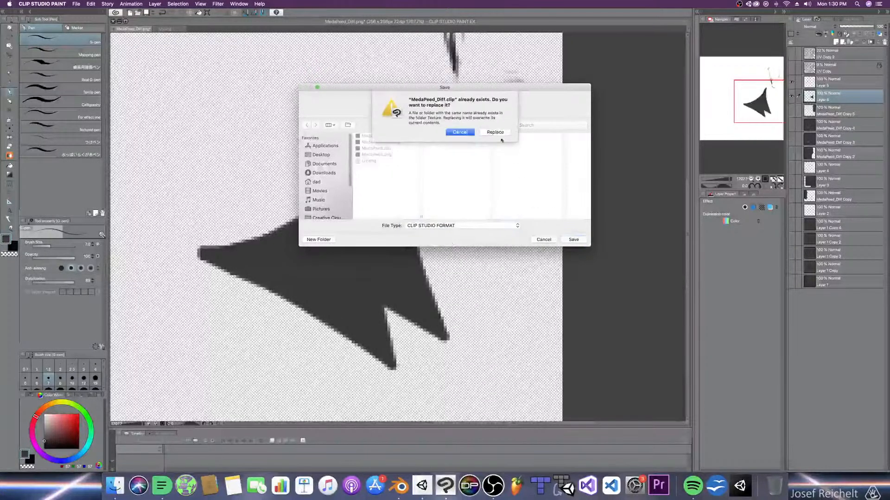
{"action": "left_click", "coordinate": [495, 132]}
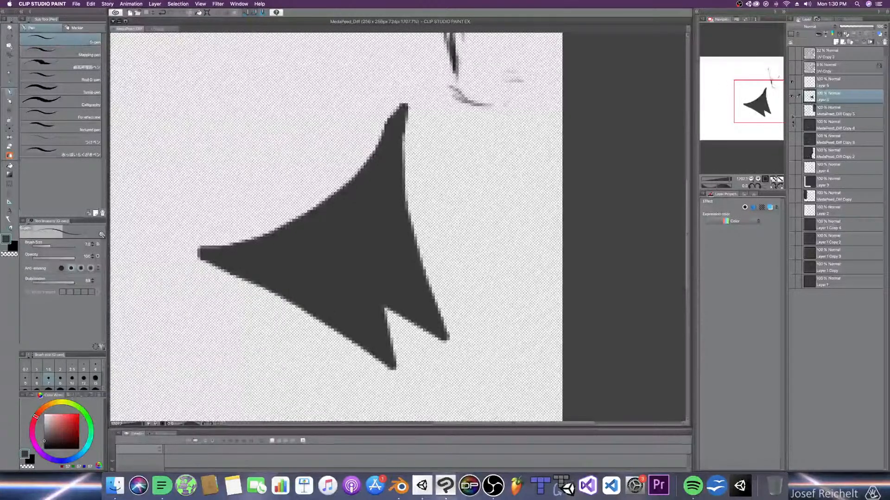
Step: Show the texture layers beneath the fan shape again and save the document
{"action": "left_click", "coordinate": [792, 110]}
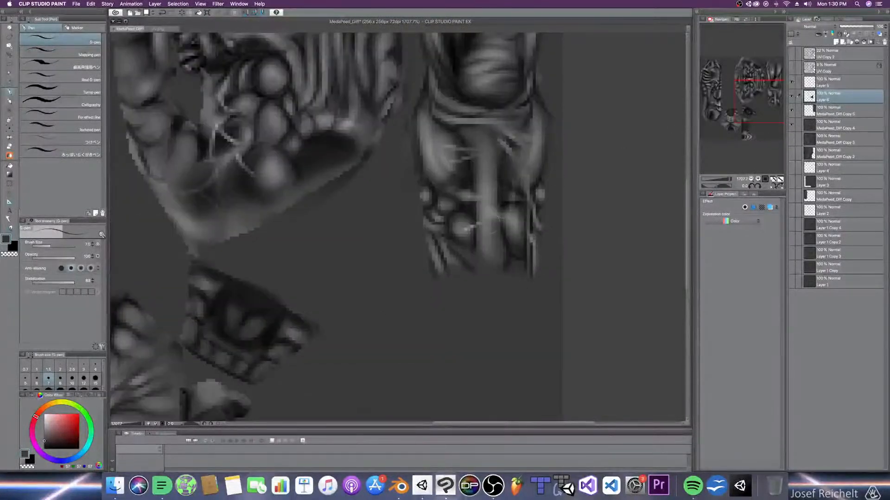
{"action": "scroll", "coordinate": [492, 222], "scroll_direction": "down", "scroll_amount": 2}
{"action": "key", "text": "super+s"}
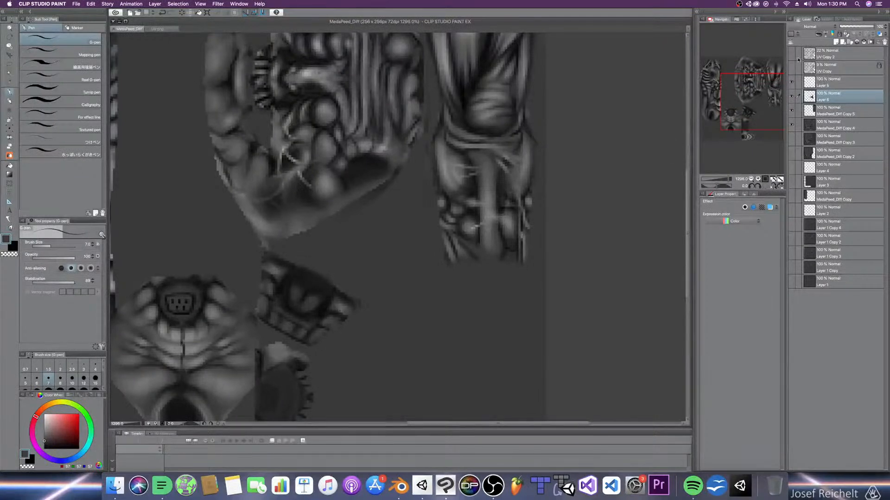
Step: Show the UV Copy 2 wireframe overlay and duplicate the fan shape's layer
{"action": "left_click", "coordinate": [792, 53]}
{"action": "right_click", "coordinate": [831, 98]}
{"action": "left_click", "coordinate": [806, 134]}
Step: Paint soft highlights along the fan's upright and horizontal ribs with the Highlight airbrush at size 10
{"action": "scroll", "coordinate": [400, 202], "scroll_direction": "up", "scroll_amount": 2}
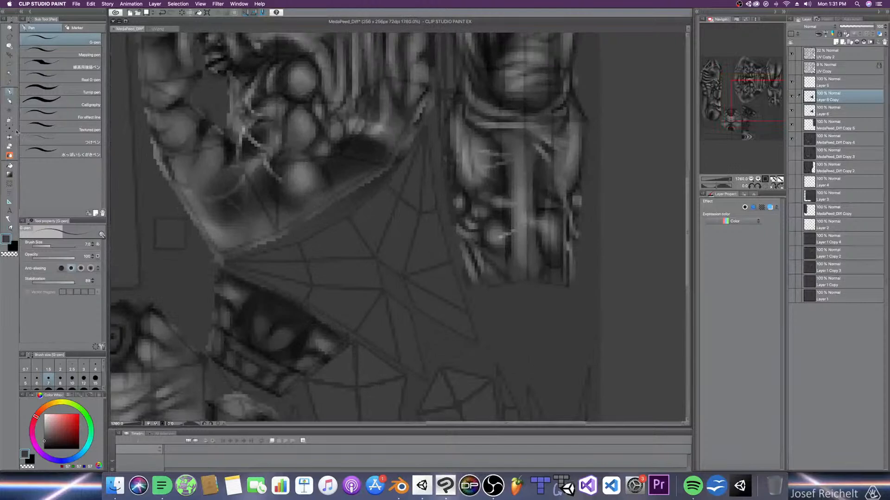
{"action": "left_click", "coordinate": [9, 119]}
{"action": "scroll", "coordinate": [256, 181], "scroll_direction": "up", "scroll_amount": 2}
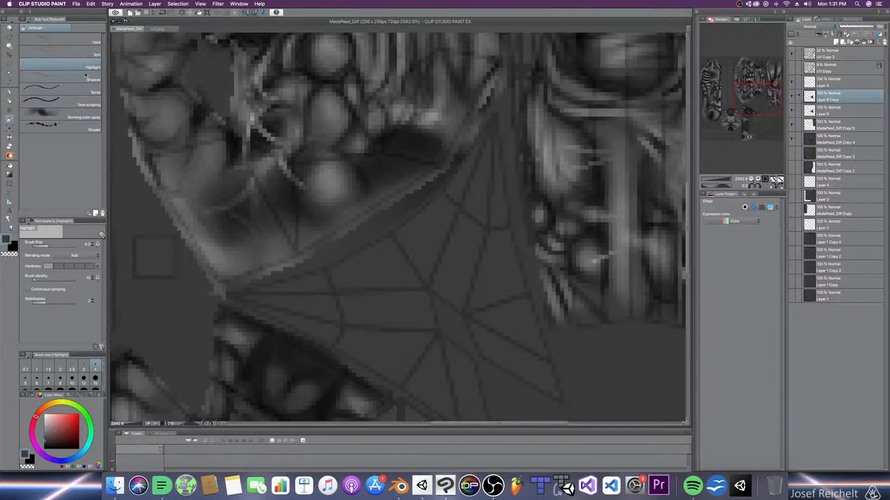
{"action": "scroll", "coordinate": [498, 219], "scroll_direction": "up", "scroll_amount": 1}
{"action": "key", "text": "bracketright"}
{"action": "key", "text": "bracketright"}
{"action": "key", "text": "bracketright"}
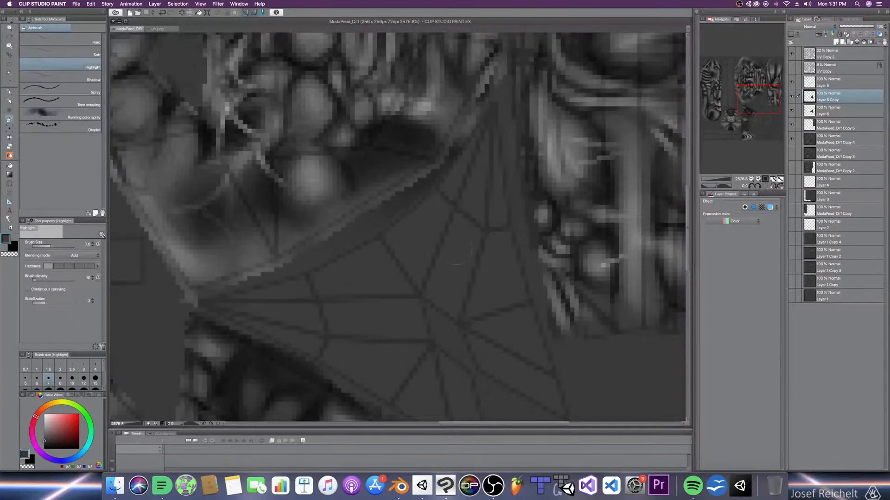
{"action": "left_click", "coordinate": [467, 175]}
{"action": "key", "text": "bracketright"}
{"action": "key", "text": "bracketright"}
{"action": "left_click_drag", "start_coordinate": [483, 147], "coordinate": [452, 264]}
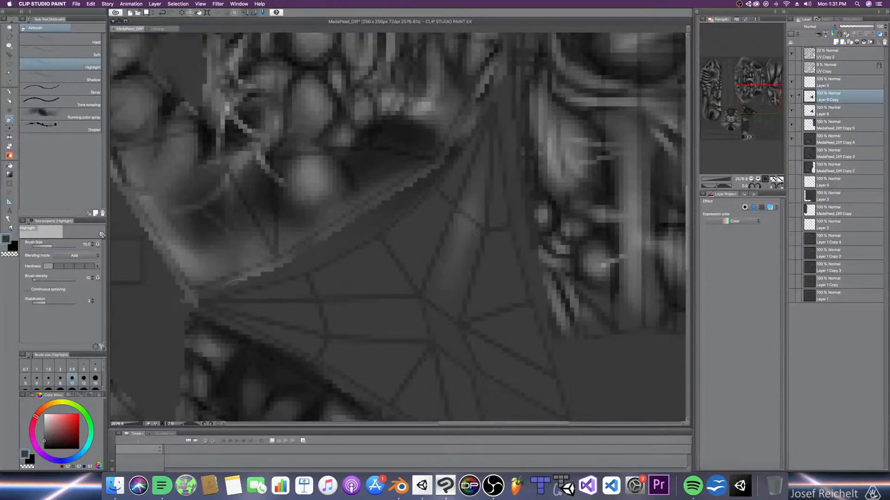
{"action": "mouse_move", "coordinate": [258, 315]}
{"action": "left_mouse_down"}
{"action": "mouse_move", "coordinate": [363, 325]}
{"action": "mouse_move", "coordinate": [288, 315]}
{"action": "mouse_move", "coordinate": [337, 320]}
{"action": "mouse_move", "coordinate": [296, 321]}
{"action": "left_mouse_up"}
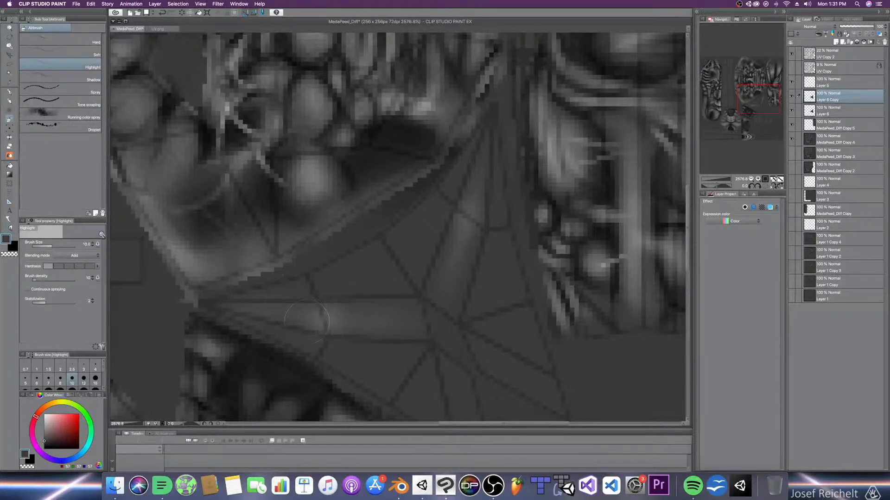
Step: Strengthen the highlights along both ribs and out to the horizontal rib's tip with the Highlight airbrush at size 6
{"action": "left_click_drag", "start_coordinate": [477, 217], "coordinate": [467, 228]}
{"action": "key", "text": "bracketleft"}
{"action": "key", "text": "bracketleft"}
{"action": "key", "text": "bracketleft"}
{"action": "left_click_drag", "start_coordinate": [325, 323], "coordinate": [419, 322]}
{"action": "left_click_drag", "start_coordinate": [453, 271], "coordinate": [446, 290]}
{"action": "left_click_drag", "start_coordinate": [293, 318], "coordinate": [227, 311]}
Step: Brighten the upright rib along its length and at its narrow tip with progressively smaller Highlight brush sizes
{"action": "key", "text": "bracketright"}
{"action": "key", "text": "bracketright"}
{"action": "key", "text": "bracketleft"}
{"action": "left_click_drag", "start_coordinate": [449, 283], "coordinate": [470, 199]}
{"action": "key", "text": "bracketleft"}
{"action": "key", "text": "bracketleft"}
{"action": "left_click_drag", "start_coordinate": [483, 148], "coordinate": [487, 139]}
Step: Intensify the horizontal rib's joint and outer half and the upright rib's joint, using Highlight brush sizes 10 and 6
{"action": "key", "text": "bracketright"}
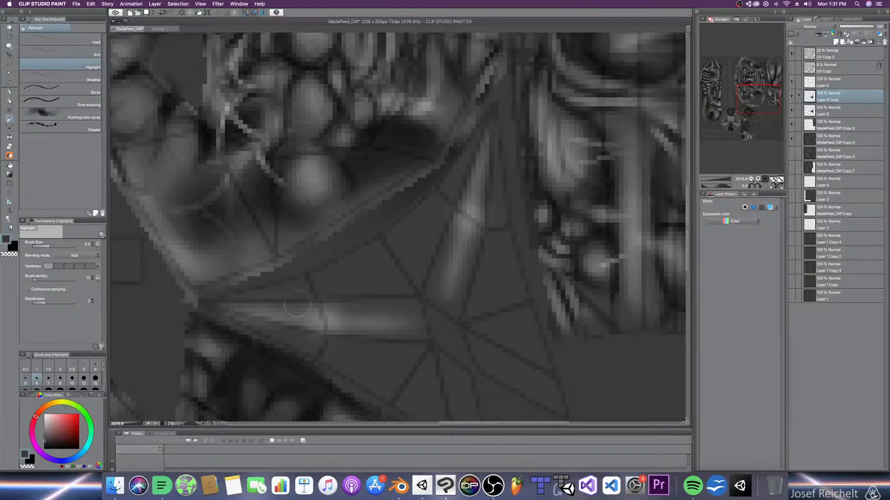
{"action": "key", "text": "bracketright"}
{"action": "key", "text": "bracketright"}
{"action": "key", "text": "bracketright"}
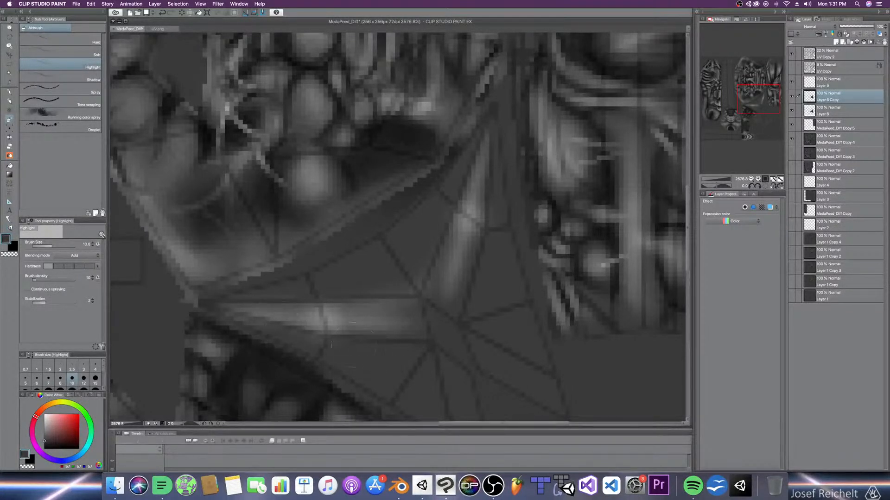
{"action": "key", "text": "bracketleft"}
{"action": "key", "text": "bracketleft"}
{"action": "key", "text": "bracketleft"}
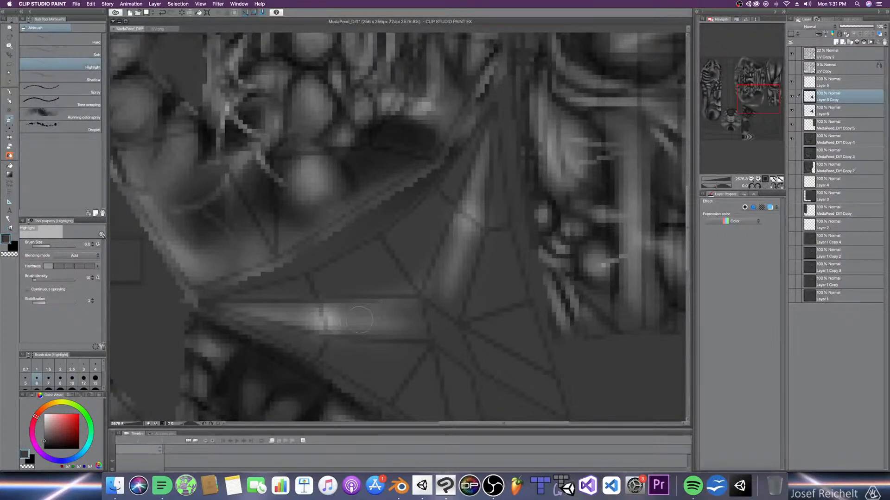
{"action": "left_click_drag", "start_coordinate": [326, 318], "coordinate": [401, 320]}
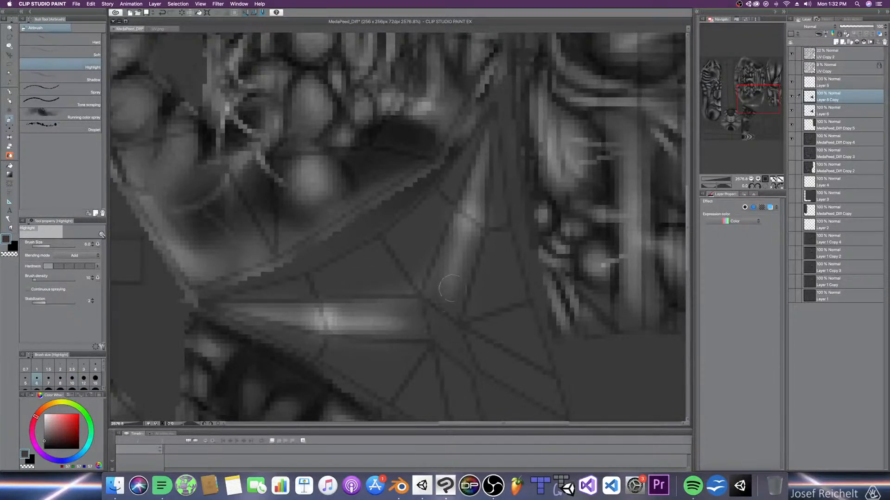
{"action": "left_click", "coordinate": [467, 220]}
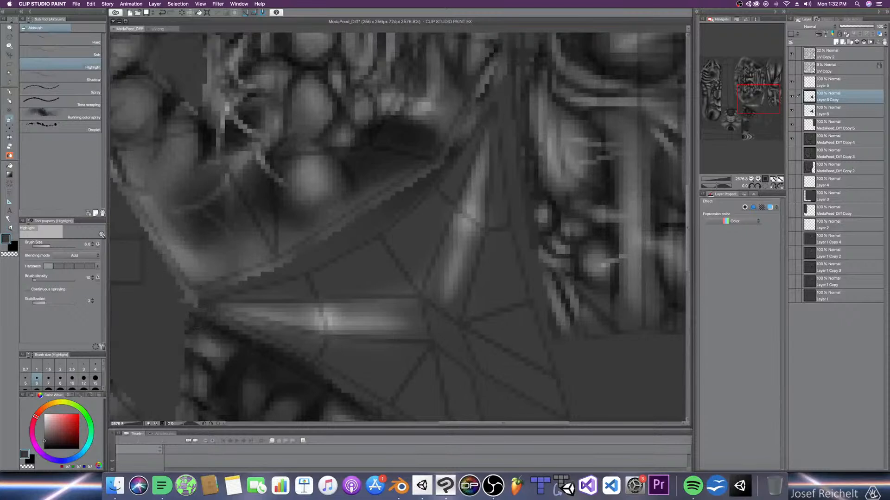
Step: Paint thin diagonal highlight streaks in the web between the two ribs with the Highlight airbrush at sizes 4 and 3
{"action": "left_click", "coordinate": [73, 78]}
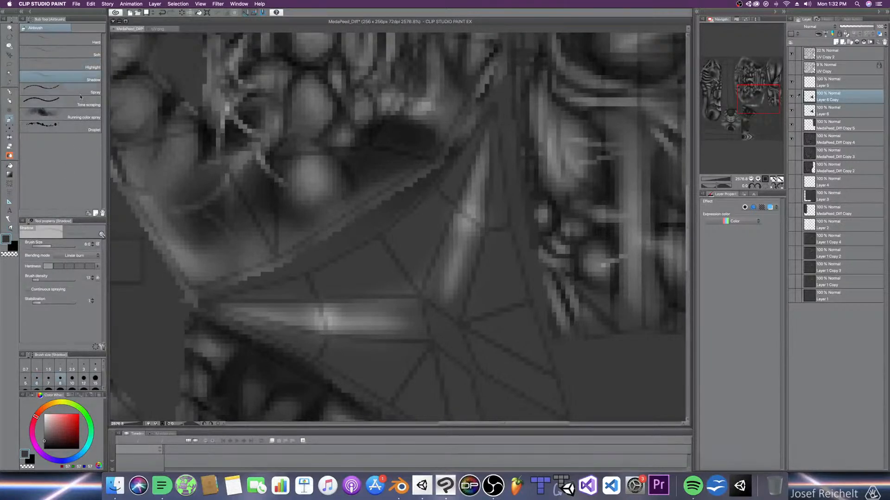
{"action": "key", "text": "bracketright"}
{"action": "left_click", "coordinate": [83, 67]}
{"action": "key", "text": "bracketleft"}
{"action": "key", "text": "bracketleft"}
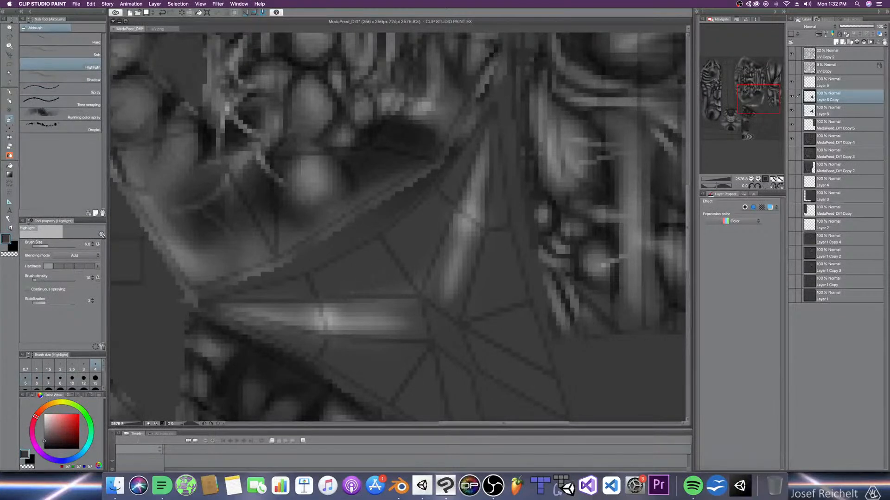
{"action": "key", "text": "bracketleft"}
{"action": "key", "text": "bracketright"}
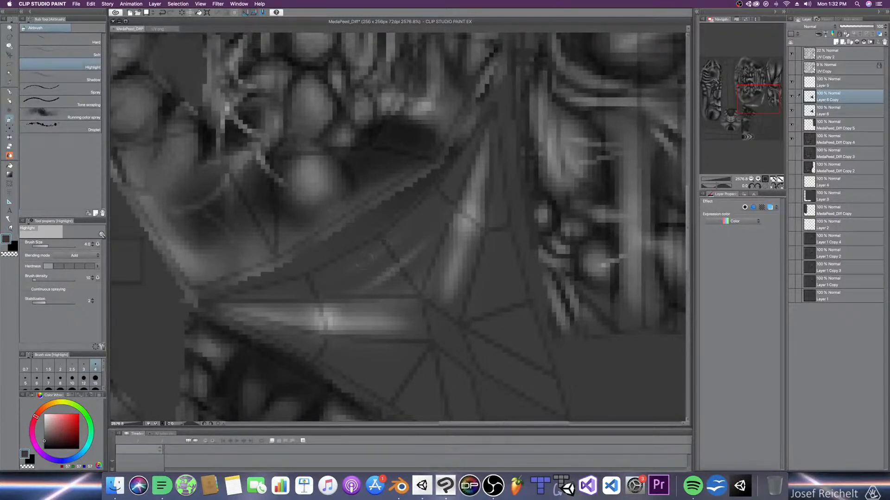
{"action": "key", "text": "bracketleft"}
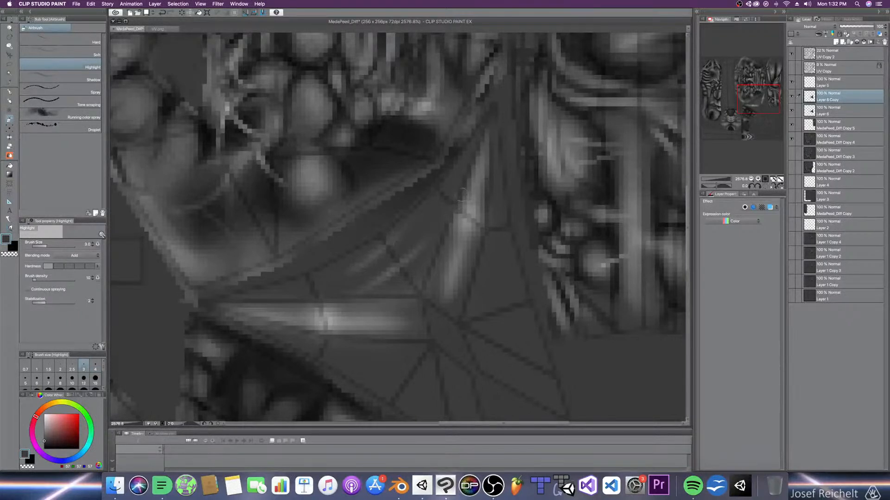
Step: Darken the gaps between the web's diagonal streaks with the Shadow airbrush at size 2.5
{"action": "key", "text": "bracketright"}
{"action": "key", "text": "bracketright"}
{"action": "left_click", "coordinate": [73, 79]}
{"action": "key", "text": "bracketright"}
{"action": "key", "text": "bracketright"}
{"action": "key", "text": "bracketright"}
{"action": "key", "text": "bracketleft"}
{"action": "key", "text": "bracketleft"}
{"action": "key", "text": "bracketleft"}
{"action": "key", "text": "bracketleft"}
{"action": "key", "text": "bracketleft"}
{"action": "key", "text": "bracketleft"}
{"action": "key", "text": "bracketleft"}
{"action": "key", "text": "bracketleft"}
{"action": "key", "text": "bracketleft"}
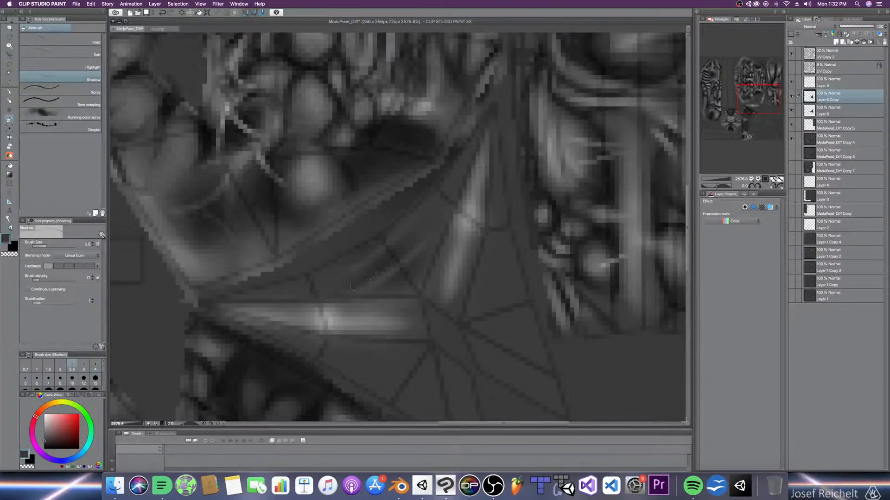
Step: Deepen and broaden the shadows around the web's streaks with the Shadow airbrush at sizes 5 and 7
{"action": "key", "text": "bracketright"}
{"action": "key", "text": "bracketright"}
{"action": "key", "text": "bracketright"}
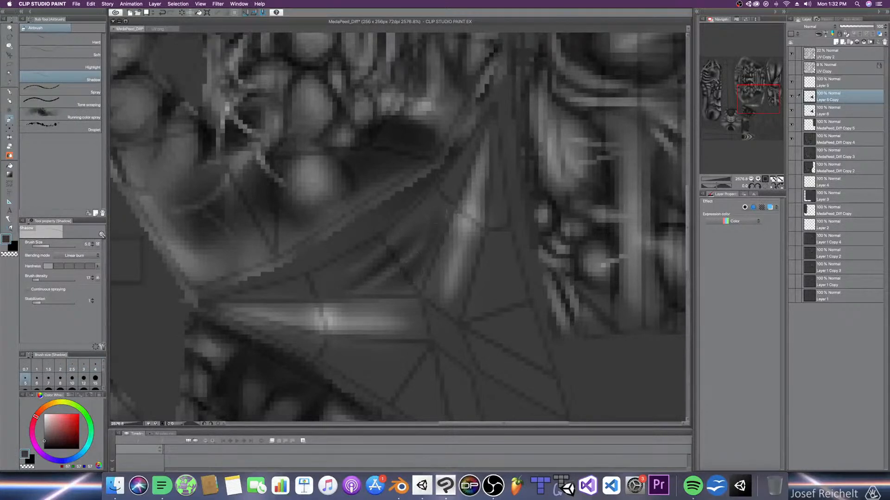
{"action": "key", "text": "bracketright"}
{"action": "key", "text": "bracketright"}
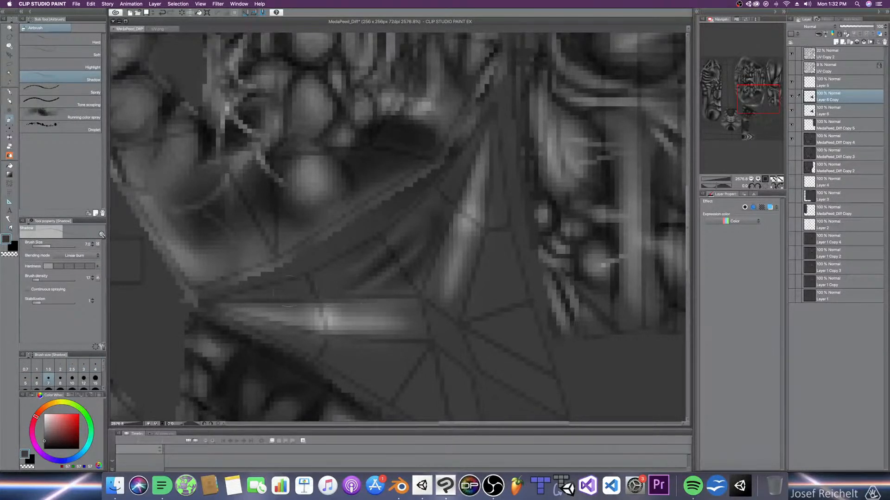
Step: Lower the opacity of the UV Copy 2 wireframe layer and save the texture document
{"action": "left_click", "coordinate": [837, 50]}
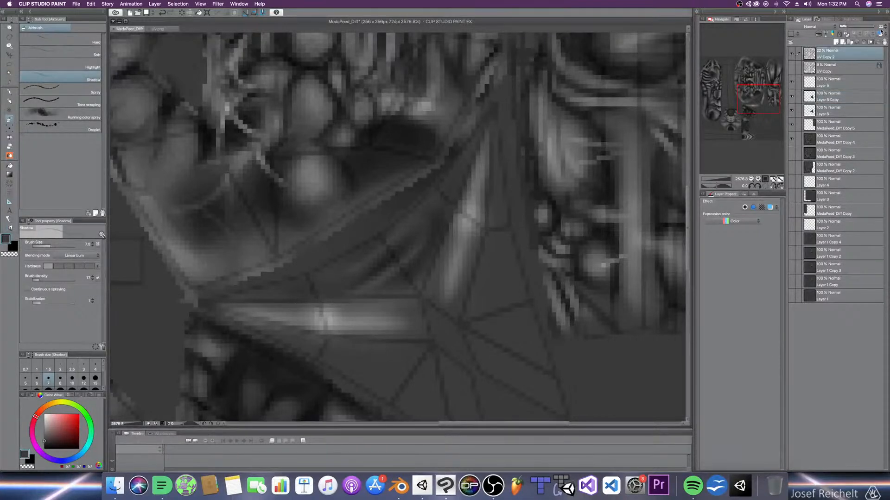
{"action": "left_click", "coordinate": [886, 29]}
{"action": "left_click", "coordinate": [886, 29]}
{"action": "left_click", "coordinate": [886, 29]}
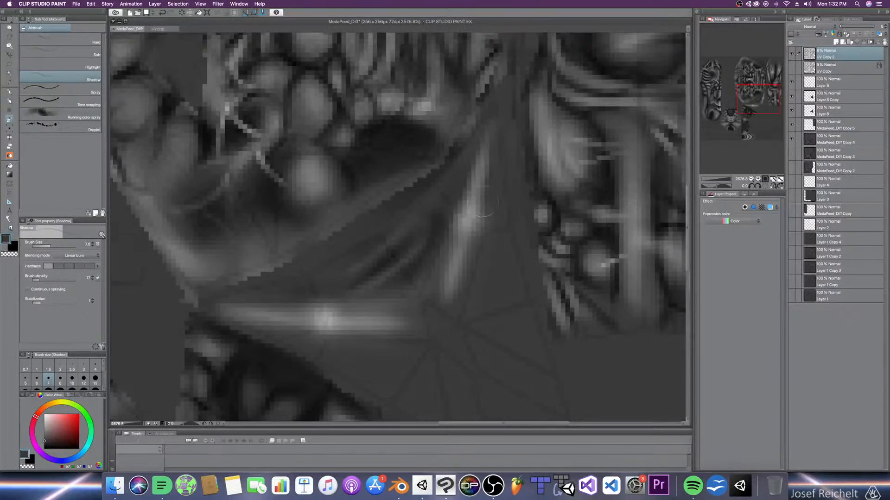
{"action": "key", "text": "super+s"}
Step: Return to the fan's paint layer and shade a dark band below the upright rib's joint with Shadow at size 2.5
{"action": "scroll", "coordinate": [460, 205], "scroll_direction": "down", "scroll_amount": 1}
{"action": "middle_click_drag", "start_coordinate": [421, 257], "coordinate": [433, 194]}
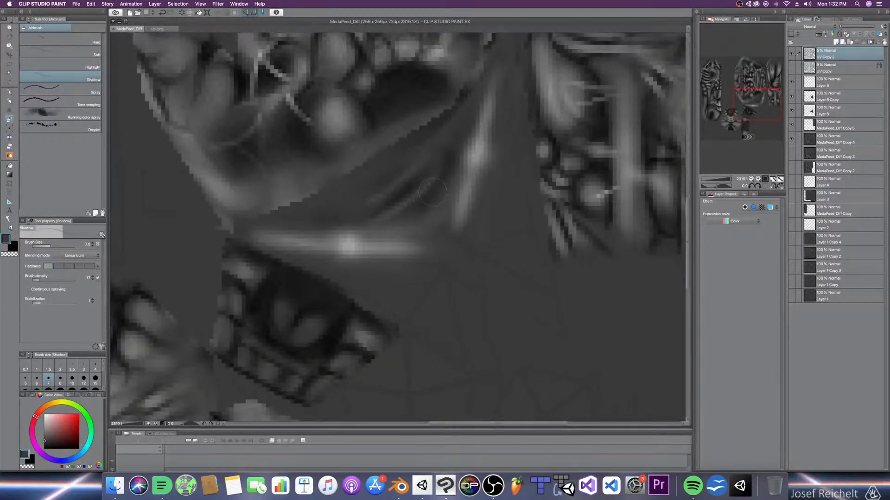
{"action": "scroll", "coordinate": [433, 195], "scroll_direction": "up", "scroll_amount": 2}
{"action": "scroll", "coordinate": [424, 206], "scroll_direction": "down", "scroll_amount": 3}
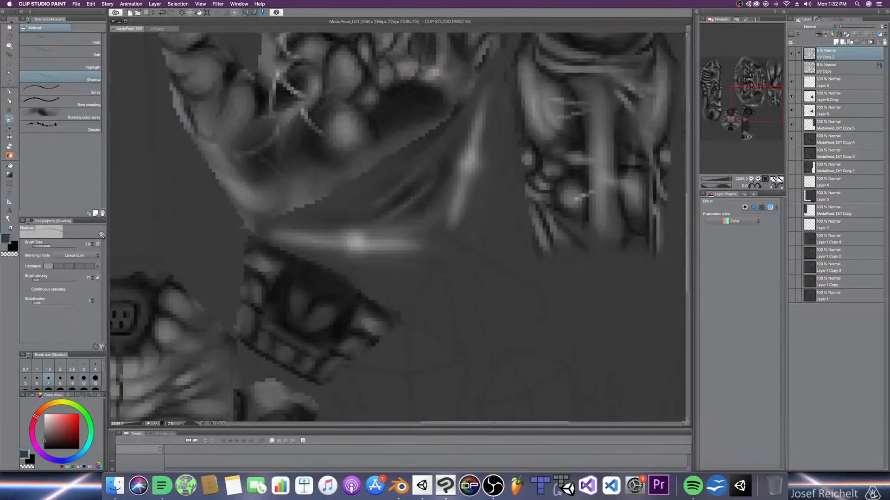
{"action": "scroll", "coordinate": [408, 196], "scroll_direction": "up", "scroll_amount": 1}
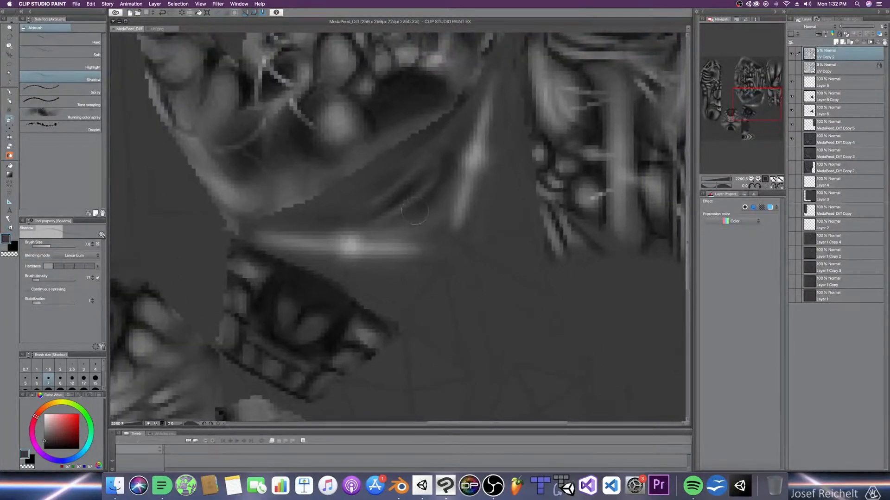
{"action": "left_click", "coordinate": [828, 101]}
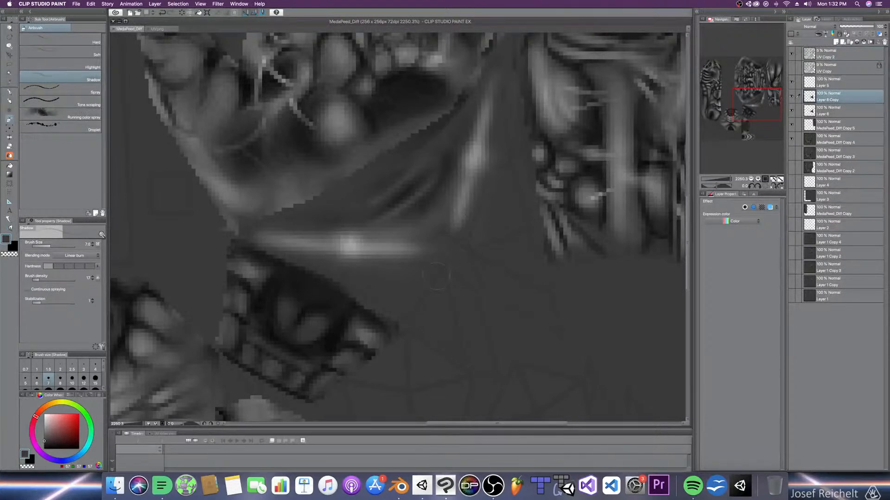
{"action": "key", "text": "bracketleft"}
{"action": "key", "text": "bracketleft"}
{"action": "key", "text": "bracketleft"}
{"action": "key", "text": "bracketleft"}
{"action": "key", "text": "bracketleft"}
{"action": "left_click_drag", "start_coordinate": [467, 155], "coordinate": [470, 179]}
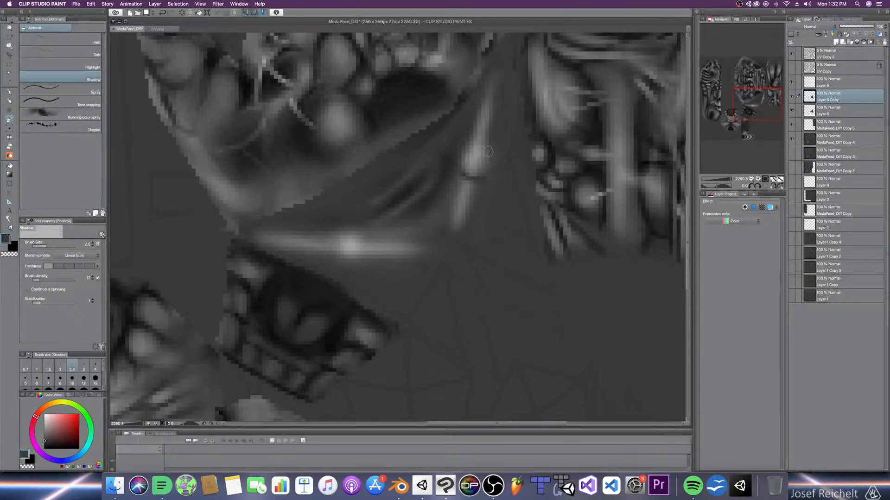
Step: Switch to the Dissenter browser, resume the paused SONIC & CHILL video, and return to Clip Studio Paint
{"action": "left_click", "coordinate": [162, 485]}
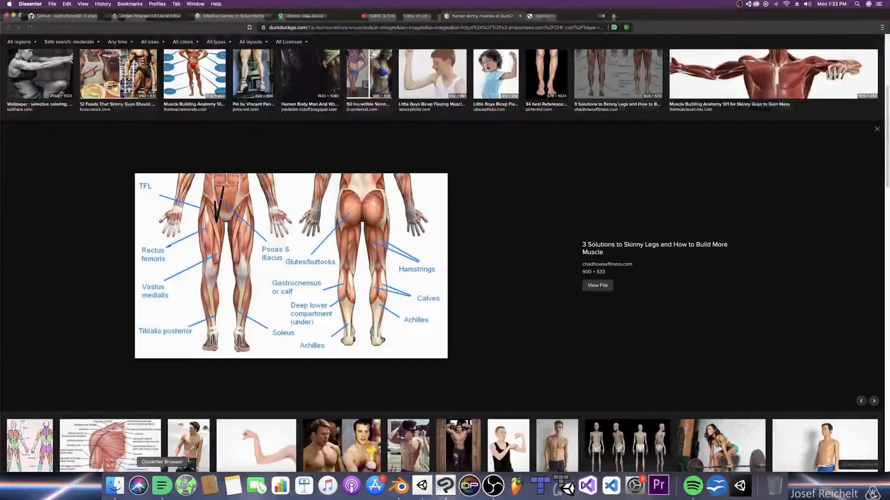
{"action": "left_click", "coordinate": [379, 15]}
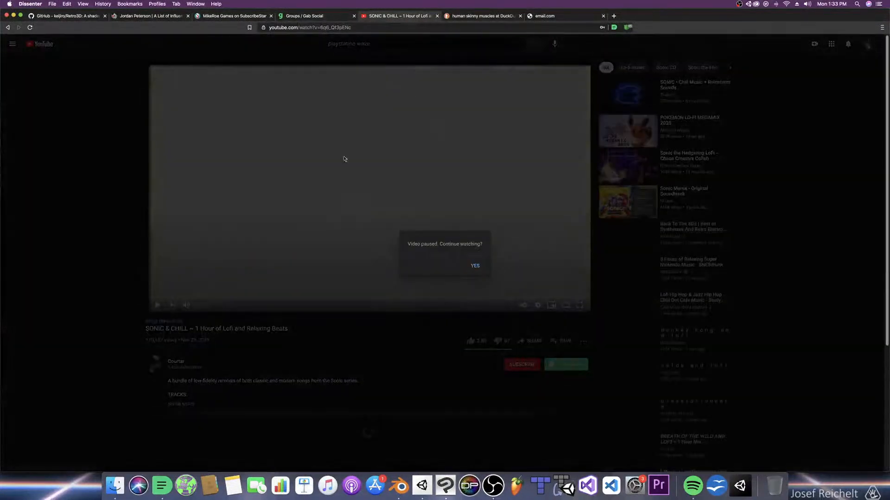
{"action": "left_click", "coordinate": [474, 266]}
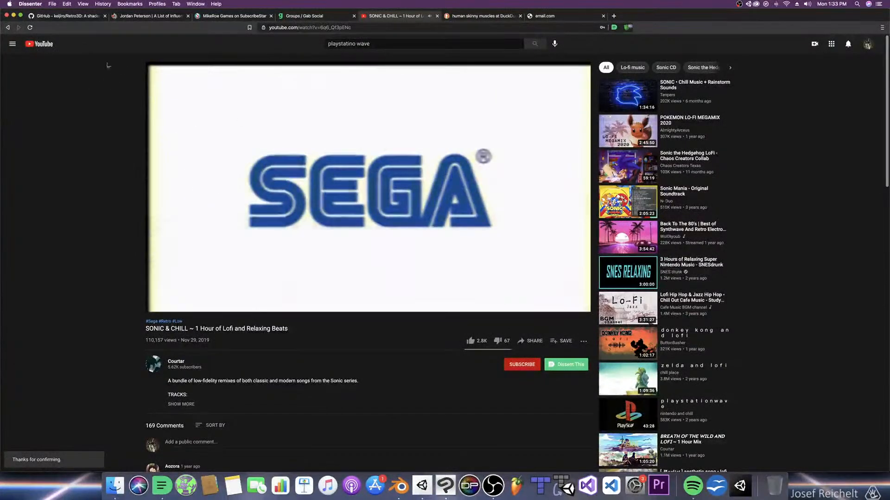
{"action": "left_click", "coordinate": [19, 28]}
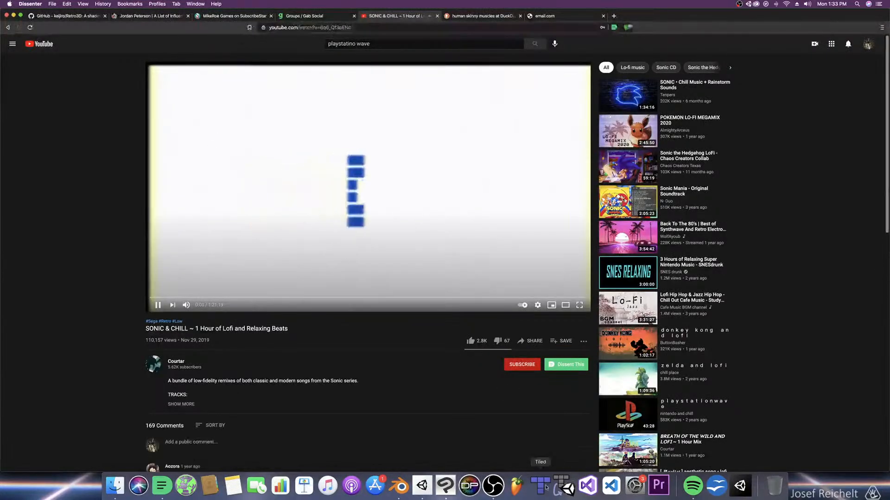
{"action": "left_click", "coordinate": [445, 486]}
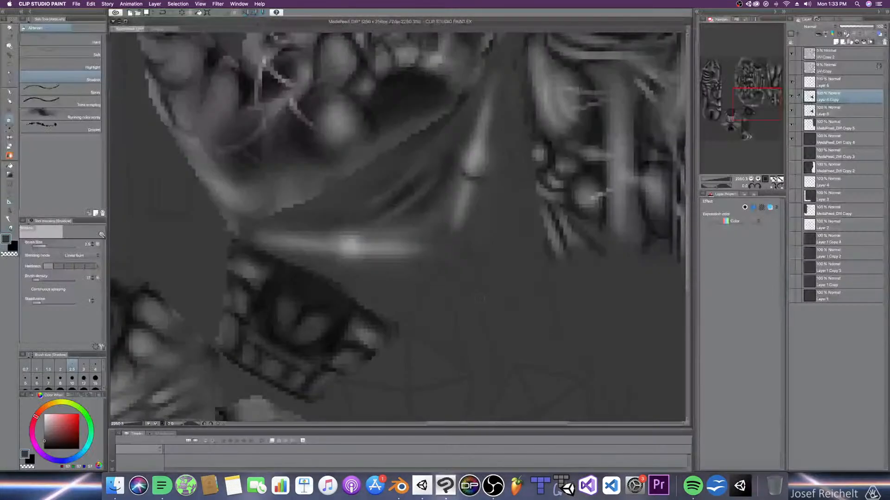
Step: Define the upright rib's joint as a rounded knob by shading its upper and lower edges with Shadow brush sizes up to 4
{"action": "key", "text": "bracketleft"}
{"action": "key", "text": "bracketleft"}
{"action": "key", "text": "bracketleft"}
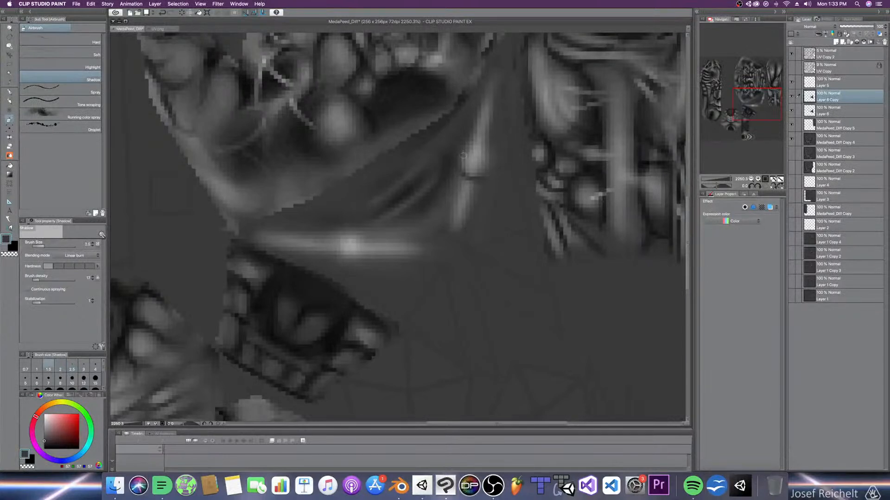
{"action": "key", "text": "bracketright"}
{"action": "key", "text": "bracketright"}
{"action": "key", "text": "bracketright"}
{"action": "key", "text": "bracketright"}
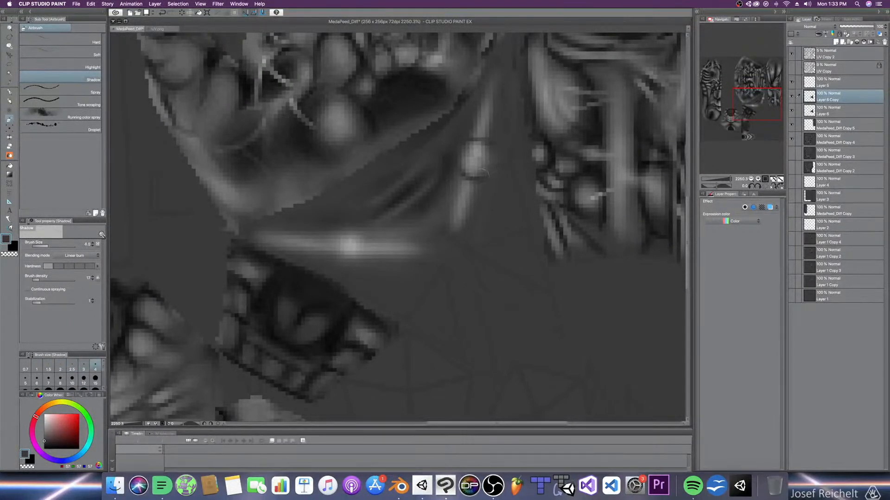
Step: Shade dark bands on both sides of the horizontal rib's bright joint with the Shadow airbrush
{"action": "key", "text": "bracketleft"}
{"action": "key", "text": "bracketleft"}
{"action": "key", "text": "bracketleft"}
{"action": "key", "text": "bracketleft"}
{"action": "key", "text": "bracketright"}
{"action": "key", "text": "bracketright"}
{"action": "key", "text": "bracketright"}
{"action": "key", "text": "bracketright"}
{"action": "key", "text": "bracketright"}
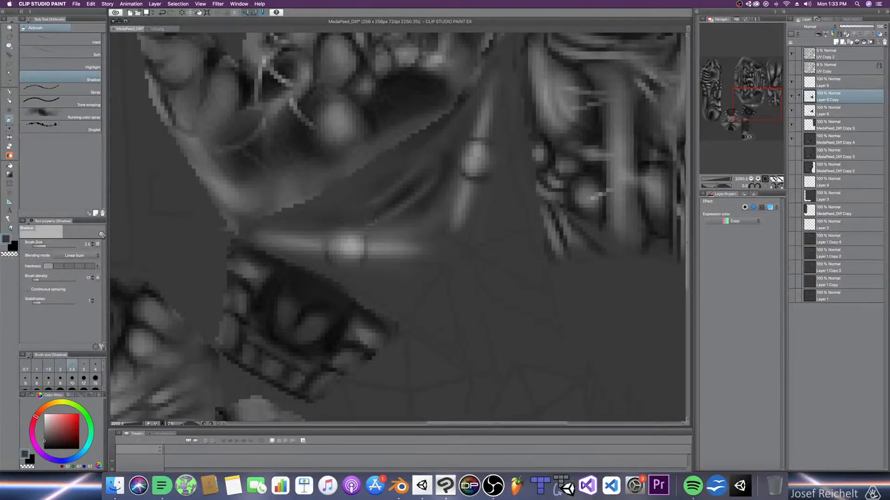
Step: Paint a diagonal highlight strand between the rib joints with short side struts at sizes 3 and 4, and shade around them with Shadow size 5
{"action": "left_click", "coordinate": [84, 67]}
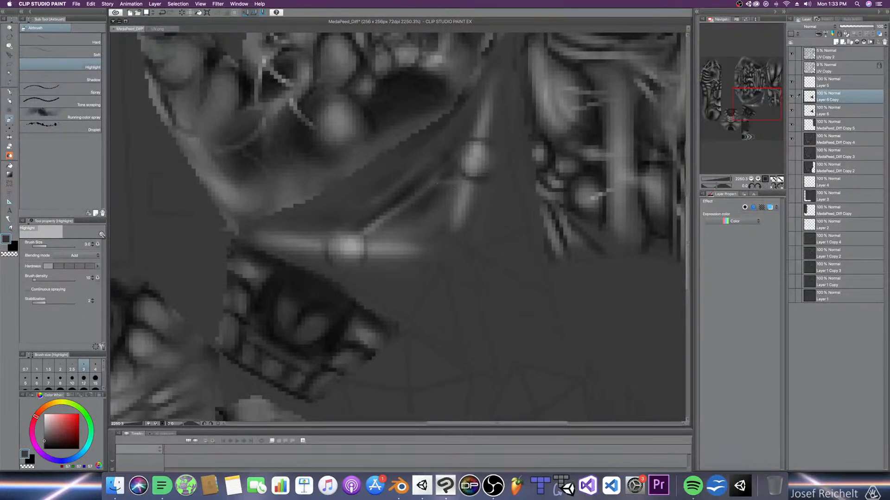
{"action": "key", "text": "bracketright"}
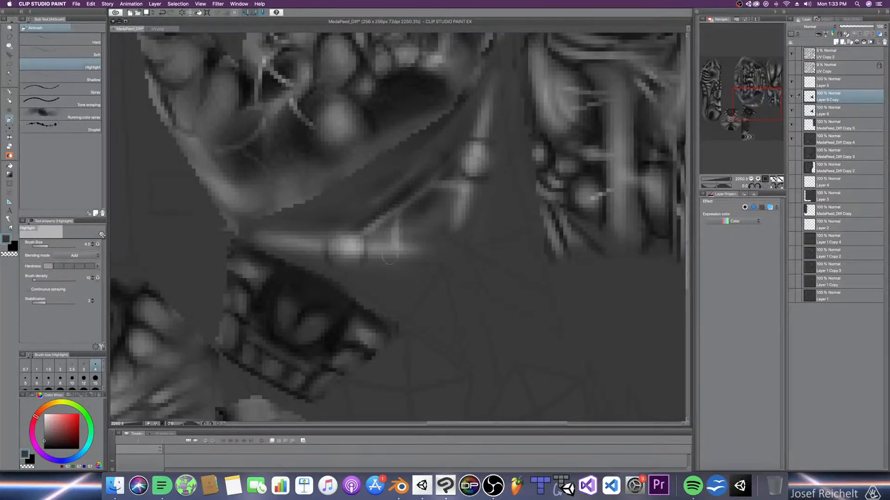
{"action": "left_click", "coordinate": [85, 80]}
{"action": "left_click_drag", "start_coordinate": [383, 233], "coordinate": [404, 223]}
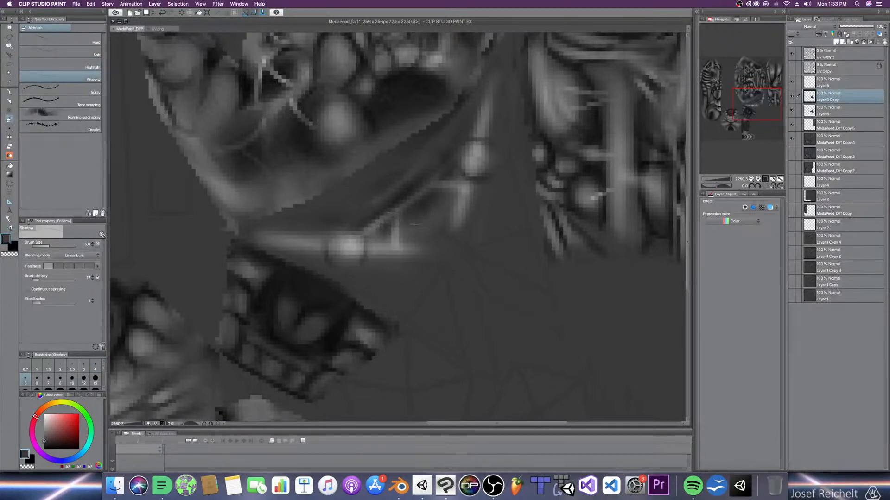
{"action": "left_click_drag", "start_coordinate": [456, 177], "coordinate": [440, 180]}
{"action": "mouse_move", "coordinate": [346, 258]}
{"action": "left_mouse_down"}
{"action": "mouse_move", "coordinate": [332, 245]}
{"action": "mouse_move", "coordinate": [331, 259]}
{"action": "mouse_move", "coordinate": [340, 239]}
{"action": "left_mouse_up"}
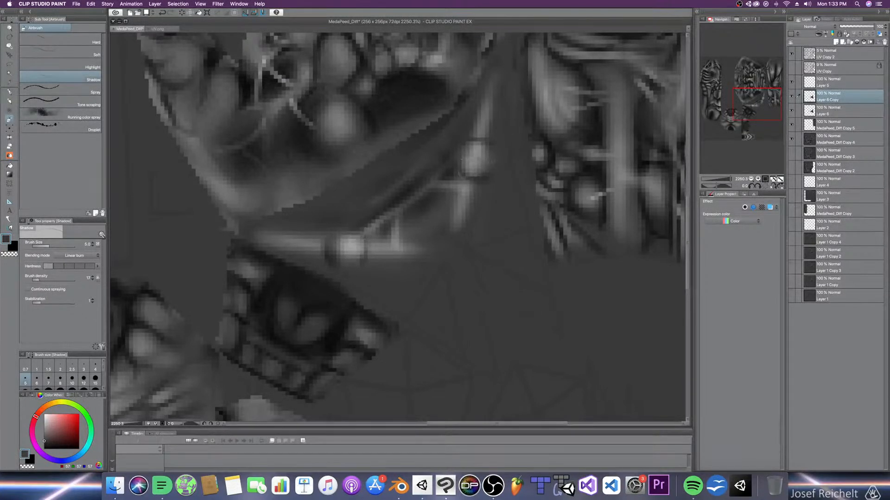
Step: Add fine dark notches to the horizontal and upright rib joints with the Shadow airbrush at sizes 1.5 and 2
{"action": "left_click", "coordinate": [48, 366]}
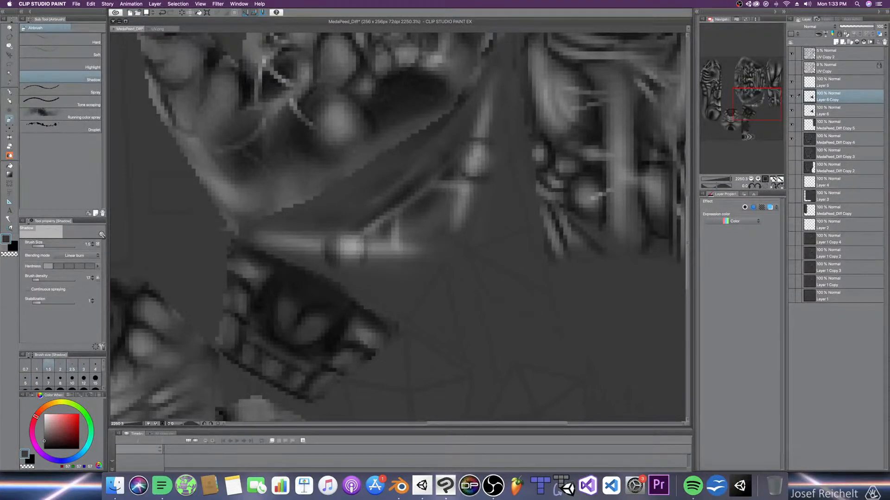
{"action": "left_click_drag", "start_coordinate": [351, 240], "coordinate": [351, 247]}
{"action": "key", "text": "bracketright"}
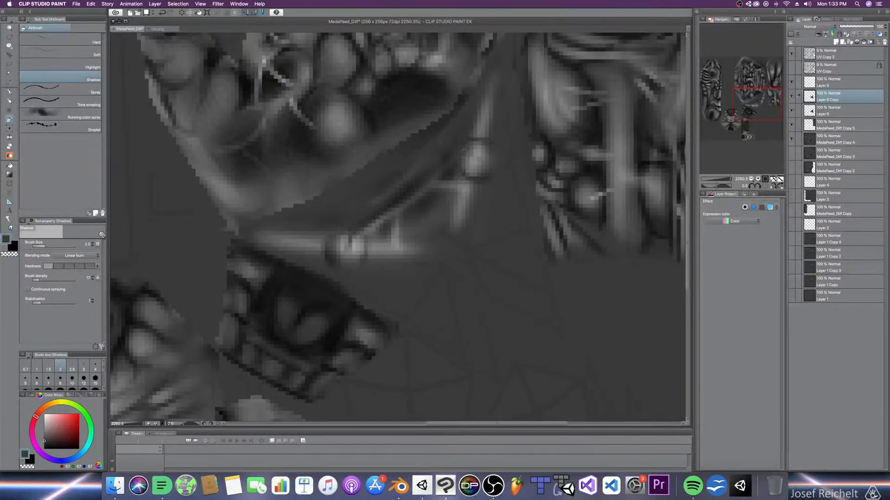
{"action": "left_click_drag", "start_coordinate": [457, 160], "coordinate": [466, 160]}
Step: Shade a dark band across the horizontal rib near its narrow end with Shadow brush sizes up to 4
{"action": "key", "text": "bracketright"}
{"action": "key", "text": "bracketright"}
{"action": "key", "text": "bracketright"}
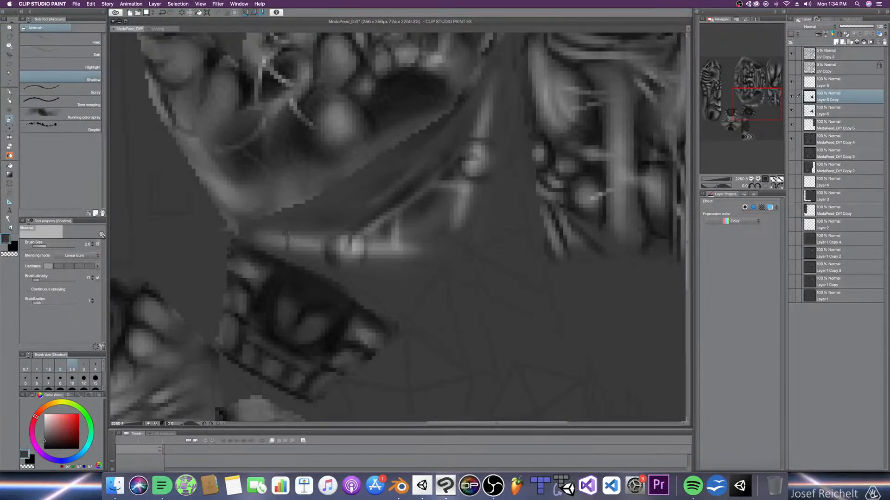
{"action": "left_click_drag", "start_coordinate": [274, 246], "coordinate": [277, 253]}
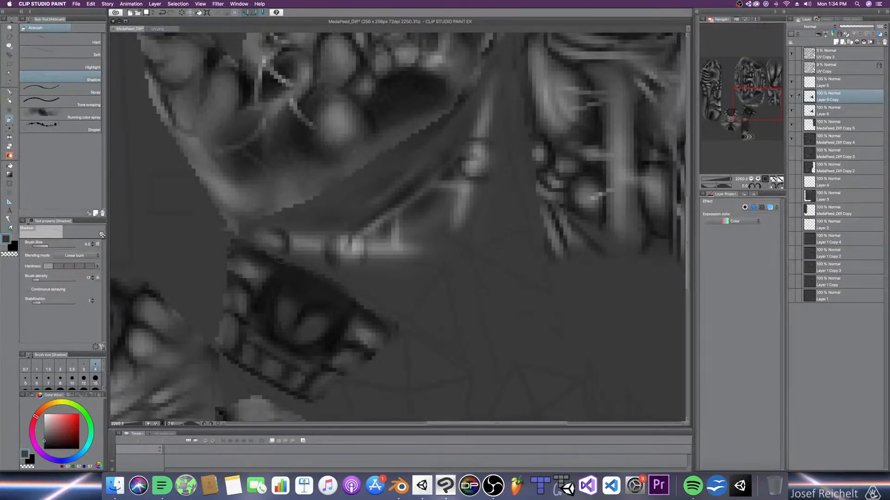
{"action": "key", "text": "bracketleft"}
{"action": "key", "text": "bracketleft"}
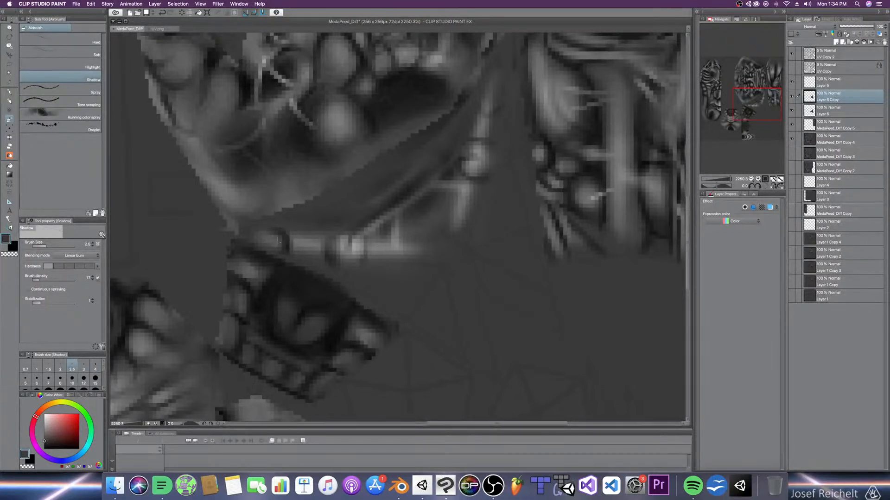
Step: Shade a matching dark band across the upright rib near its narrow tip with the Shadow airbrush
{"action": "key", "text": "bracketright"}
{"action": "key", "text": "bracketright"}
{"action": "key", "text": "bracketright"}
{"action": "key", "text": "bracketleft"}
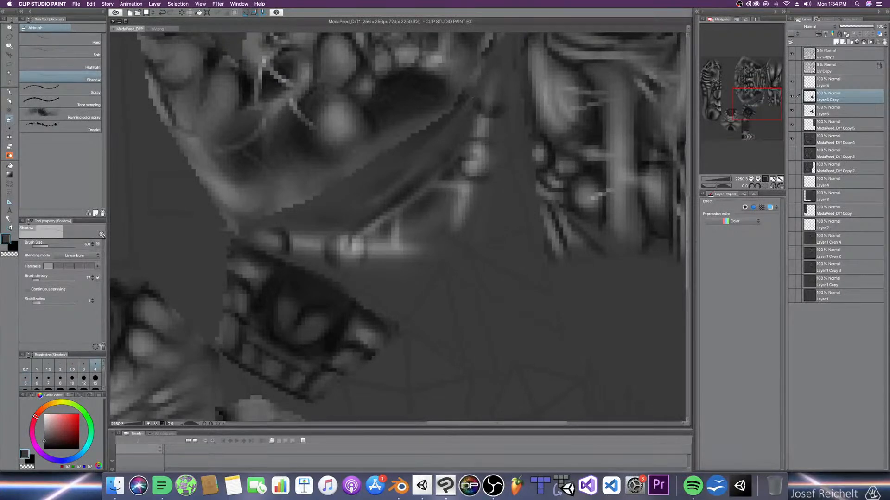
{"action": "key", "text": "bracketleft"}
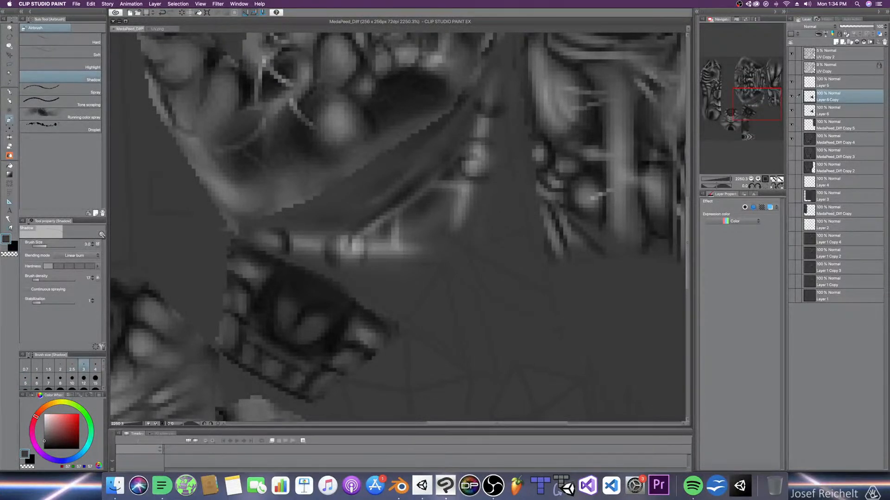
Step: Paint a soft highlight area across the foot between the two rib ends with the Highlight airbrush at sizes 10 to 15
{"action": "scroll", "coordinate": [477, 238], "scroll_direction": "down", "scroll_amount": 2}
{"action": "left_click_drag", "start_coordinate": [402, 202], "coordinate": [349, 133]}
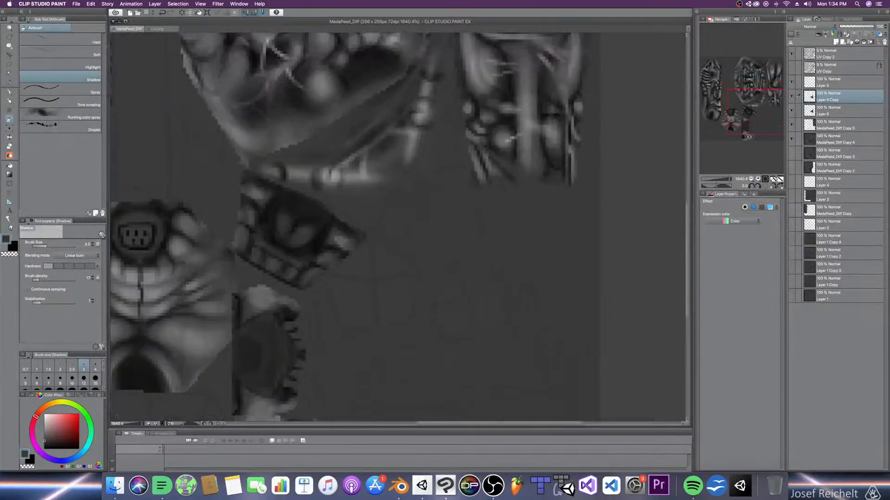
{"action": "left_click", "coordinate": [83, 65]}
{"action": "key", "text": "bracketright"}
{"action": "key", "text": "bracketright"}
{"action": "key", "text": "bracketright"}
{"action": "left_click_drag", "start_coordinate": [367, 185], "coordinate": [355, 187]}
{"action": "key", "text": "bracketright"}
{"action": "key", "text": "bracketright"}
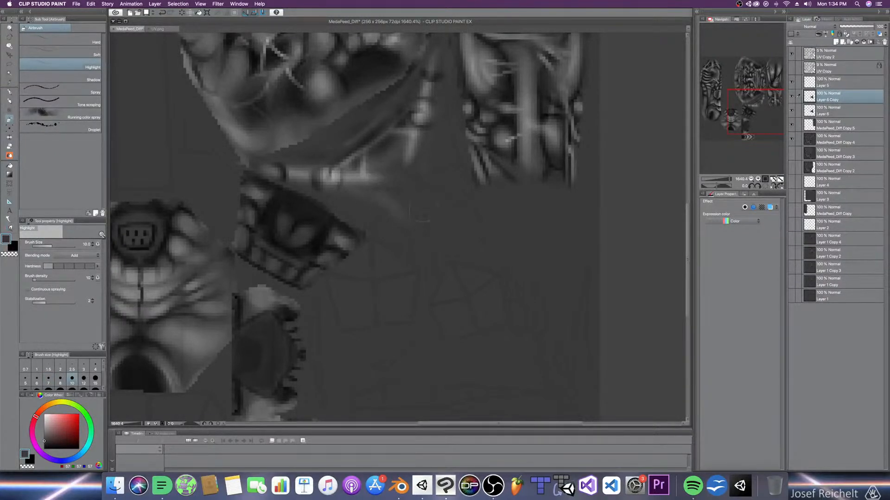
{"action": "key", "text": "bracketright"}
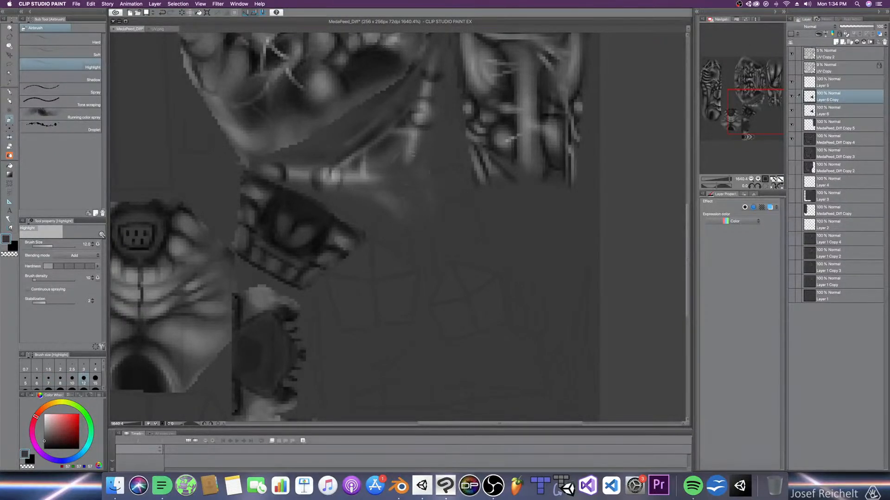
{"action": "key", "text": "bracketright"}
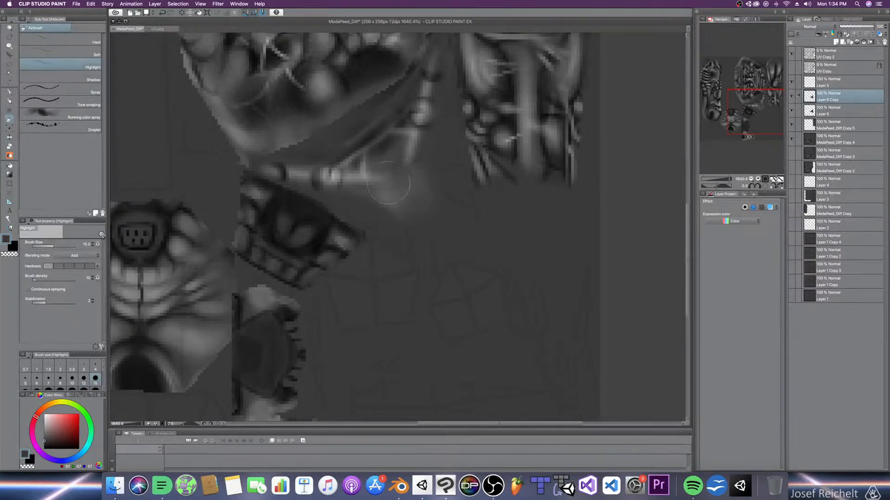
Step: Paint two pointed claws extending diagonally from the foot with the Highlight airbrush at size 12
{"action": "key", "text": "bracketleft"}
{"action": "mouse_move", "coordinate": [424, 247]}
{"action": "left_mouse_down"}
{"action": "mouse_move", "coordinate": [427, 264]}
{"action": "mouse_move", "coordinate": [415, 227]}
{"action": "mouse_move", "coordinate": [428, 264]}
{"action": "left_mouse_up"}
{"action": "mouse_move", "coordinate": [442, 211]}
{"action": "left_mouse_down"}
{"action": "mouse_move", "coordinate": [459, 211]}
{"action": "mouse_move", "coordinate": [485, 238]}
{"action": "left_mouse_up"}
Step: Shade curved dark creases across the bases of both claws with the Shadow airbrush at sizes 2.5 and 4
{"action": "left_click", "coordinate": [101, 80]}
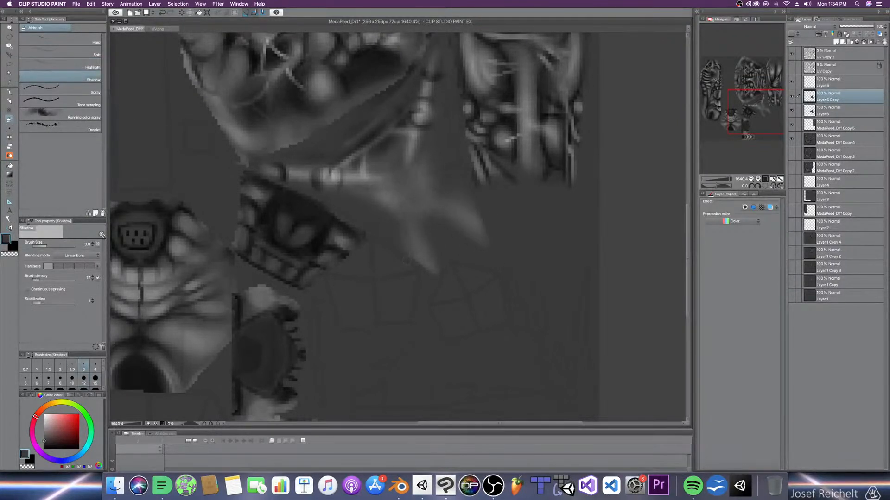
{"action": "left_click", "coordinate": [95, 366]}
{"action": "left_click_drag", "start_coordinate": [426, 211], "coordinate": [404, 243]}
{"action": "key", "text": "bracketleft"}
{"action": "key", "text": "bracketleft"}
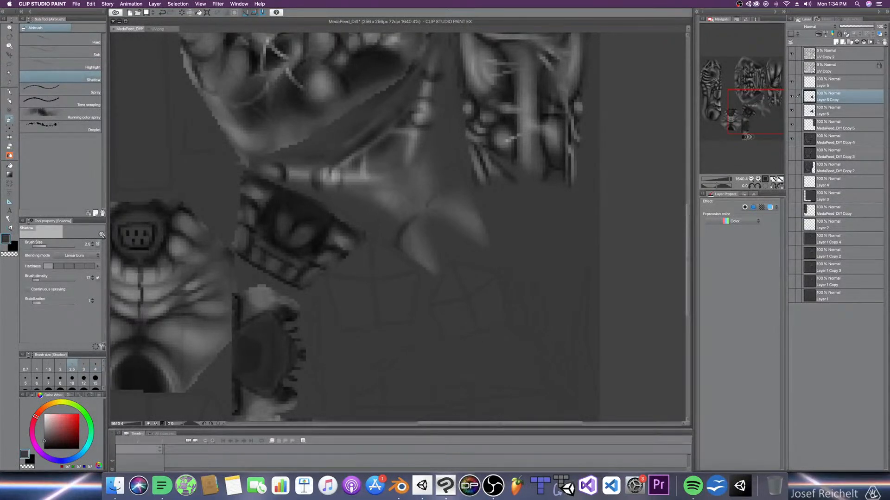
{"action": "key", "text": "bracketright"}
{"action": "key", "text": "bracketright"}
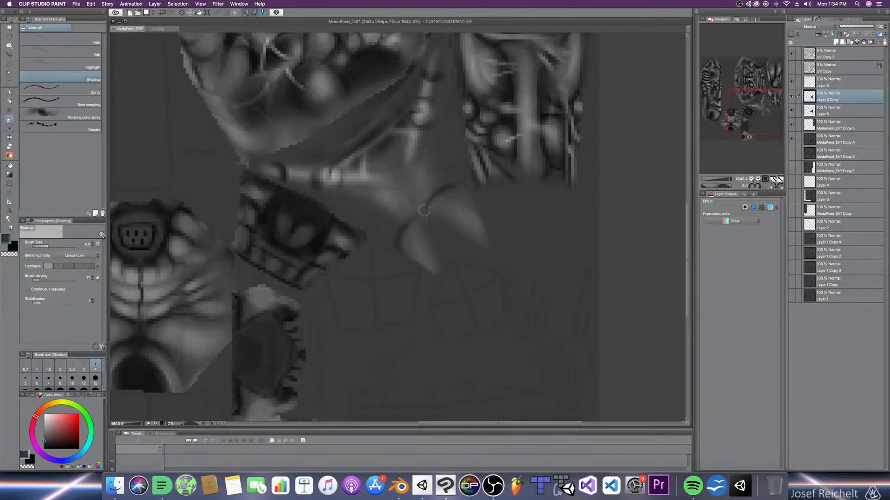
Step: Paint curved highlight folds on the toes behind the claw creases with the Highlight airbrush at sizes 6 and 7
{"action": "left_click", "coordinate": [90, 66]}
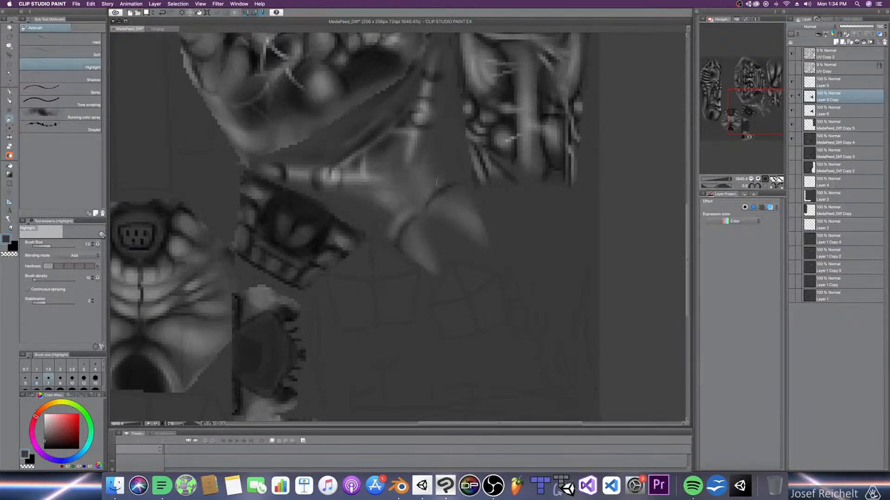
{"action": "key", "text": "bracketleft"}
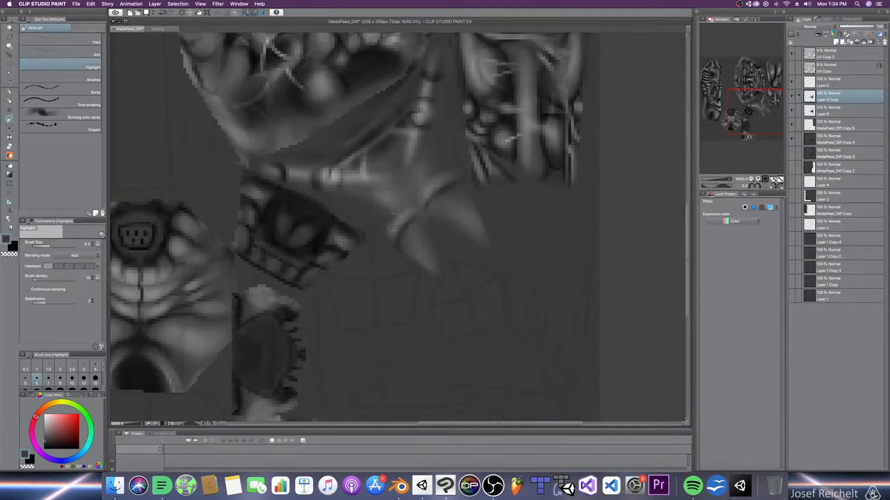
{"action": "key", "text": "bracketright"}
{"action": "key", "text": "bracketleft"}
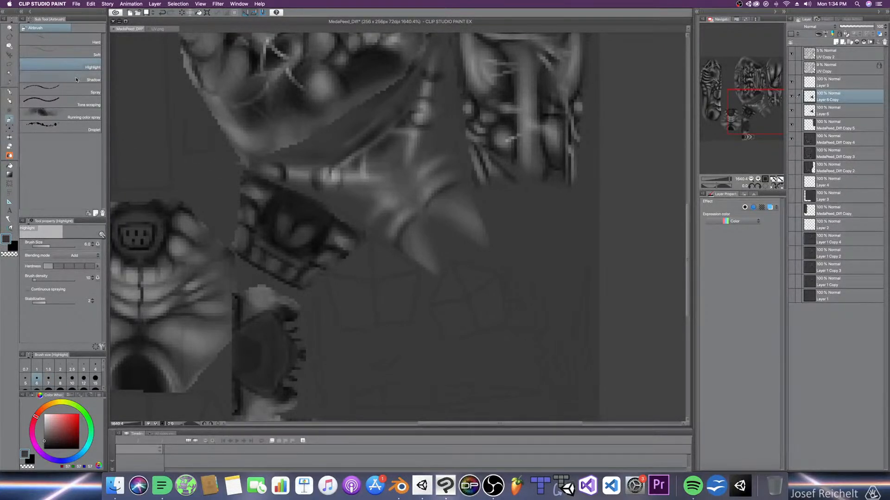
Step: Darken the gaps between the toe folds with Shadow size 4 and draw fine dark lines on the claw bases at size 2
{"action": "left_click", "coordinate": [92, 75]}
{"action": "left_click_drag", "start_coordinate": [387, 221], "coordinate": [396, 209]}
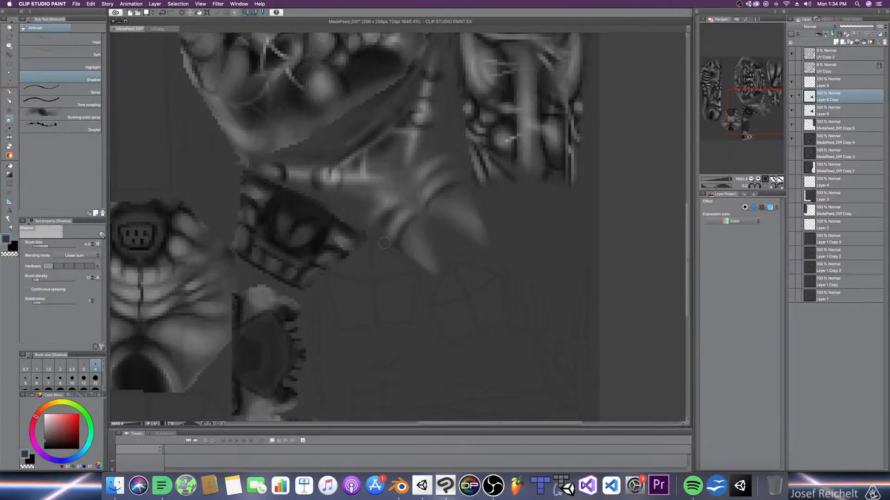
{"action": "key", "text": "bracketleft"}
{"action": "key", "text": "bracketleft"}
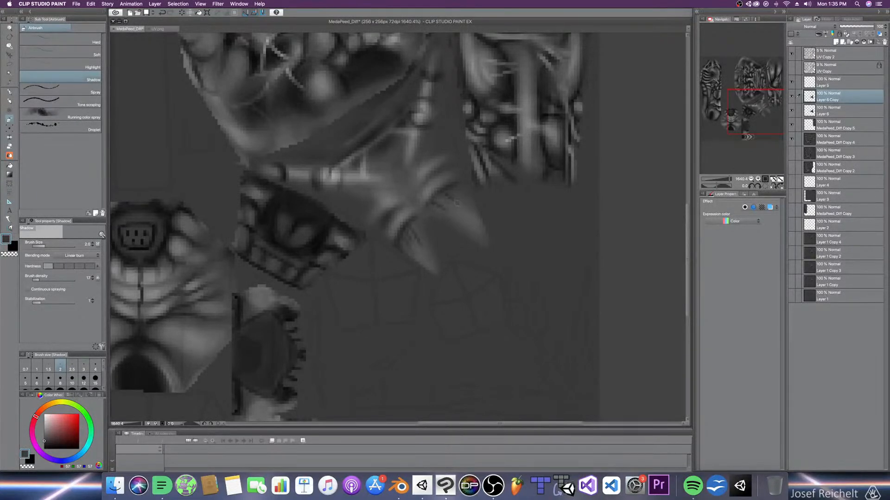
Step: Raise the Highlight brush density to 40 and brighten the skin rims at both claw bases with a small Highlight airbrush
{"action": "left_click", "coordinate": [81, 65]}
{"action": "left_click", "coordinate": [48, 366]}
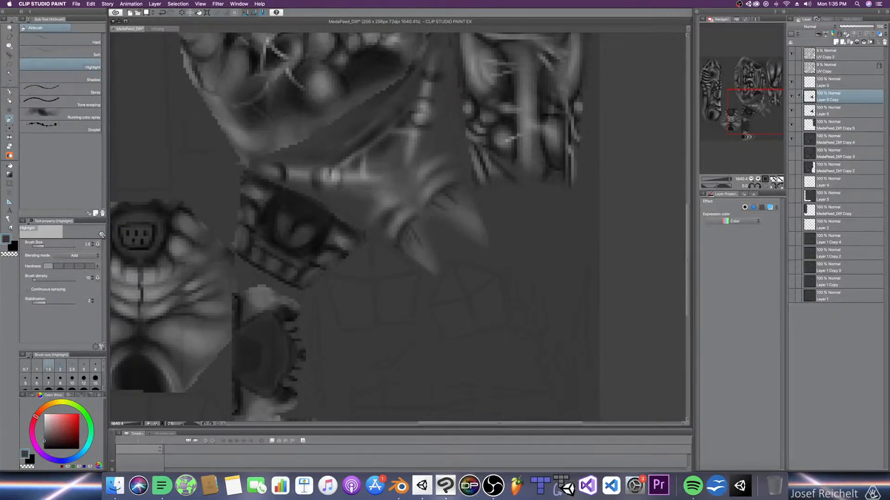
{"action": "key", "text": "bracketright"}
{"action": "left_click_drag", "start_coordinate": [43, 280], "coordinate": [49, 280]}
{"action": "left_click_drag", "start_coordinate": [398, 229], "coordinate": [410, 215]}
{"action": "left_click_drag", "start_coordinate": [438, 189], "coordinate": [445, 183]}
Step: Strengthen the highlights on the toe folds behind both claws with the Highlight airbrush at sizes around 4
{"action": "key", "text": "bracketright"}
{"action": "key", "text": "bracketright"}
{"action": "key", "text": "bracketright"}
{"action": "key", "text": "bracketright"}
{"action": "mouse_move", "coordinate": [394, 231]}
{"action": "left_mouse_down"}
{"action": "mouse_move", "coordinate": [444, 178]}
{"action": "mouse_move", "coordinate": [444, 158]}
{"action": "left_mouse_up"}
{"action": "key", "text": "bracketleft"}
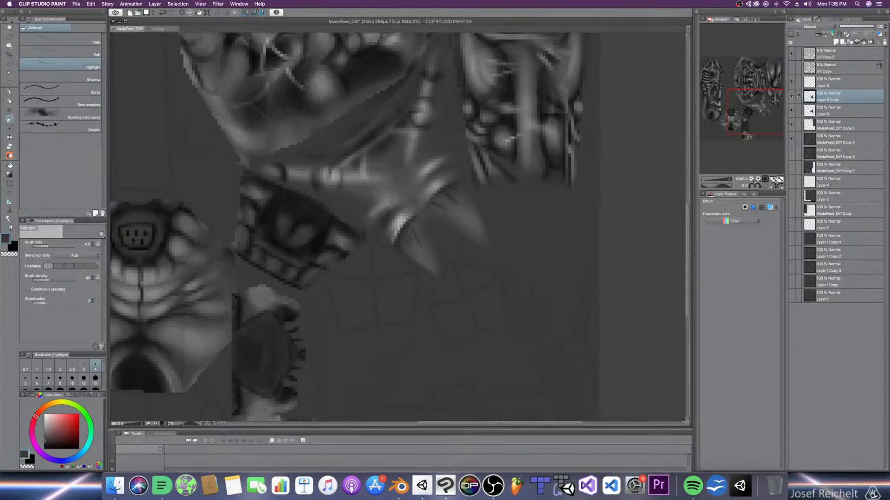
{"action": "left_click_drag", "start_coordinate": [353, 212], "coordinate": [379, 197]}
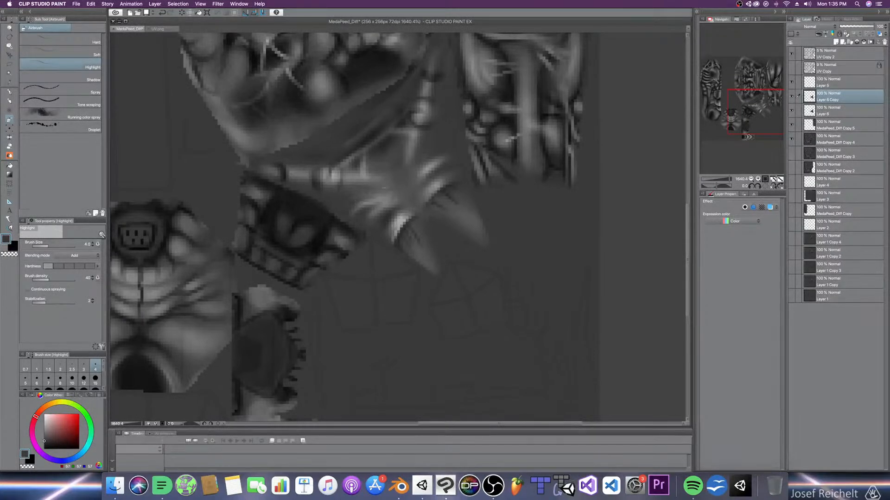
{"action": "left_click_drag", "start_coordinate": [443, 145], "coordinate": [428, 153]}
{"action": "key", "text": "]"}
Step: Darken the bases and outer edges of both claws with the Shadow airbrush at sizes 4 to 6
{"action": "left_click", "coordinate": [74, 79]}
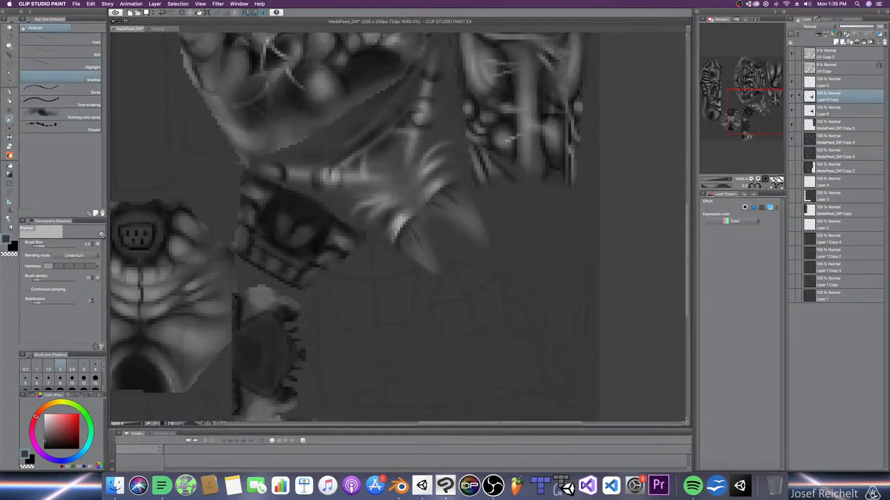
{"action": "key", "text": "bracketright"}
{"action": "key", "text": "bracketright"}
{"action": "key", "text": "bracketright"}
{"action": "key", "text": "bracketright"}
{"action": "key", "text": "bracketright"}
{"action": "key", "text": "bracketleft"}
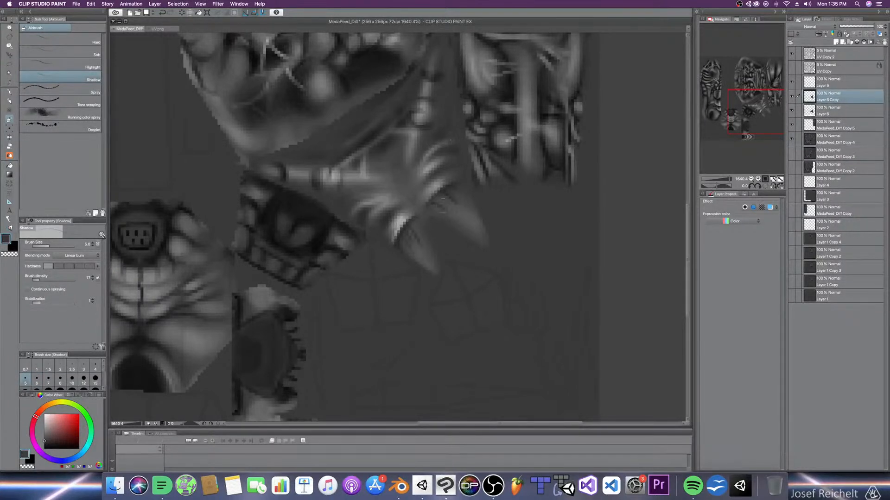
{"action": "key", "text": "bracketleft"}
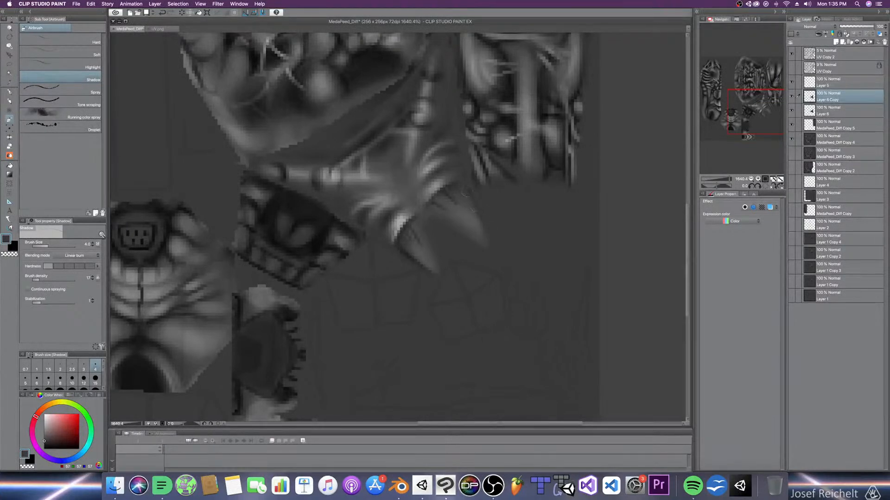
{"action": "key", "text": "bracketright"}
{"action": "key", "text": "bracketright"}
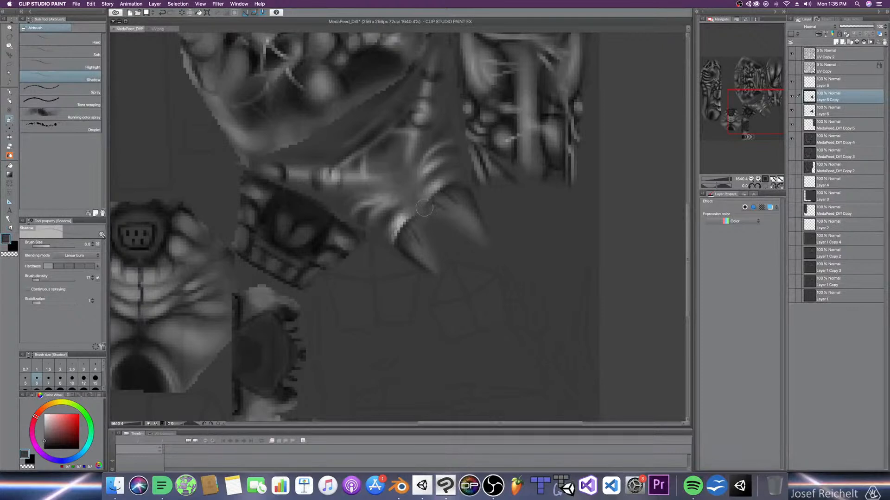
Step: Paint bright ridges along the length of both claws with the Highlight airbrush at sizes 5 to 8
{"action": "left_click", "coordinate": [76, 67]}
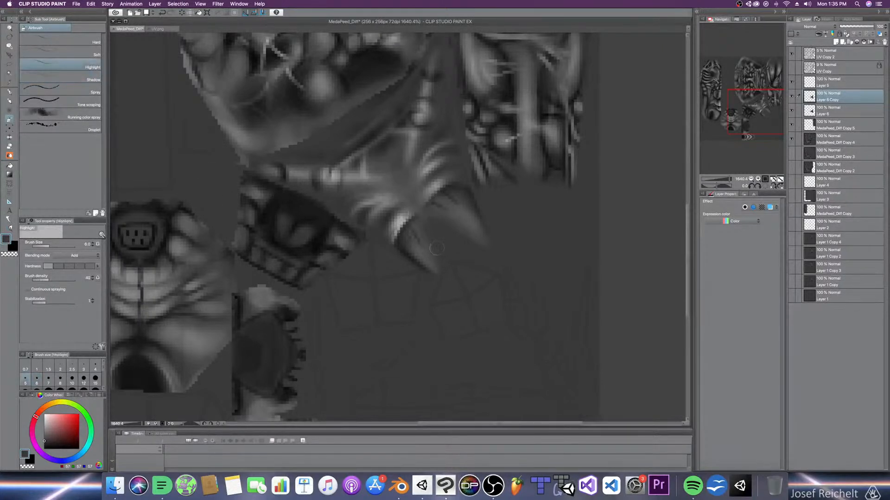
{"action": "key", "text": "bracketright"}
{"action": "left_click_drag", "start_coordinate": [427, 263], "coordinate": [424, 256]}
{"action": "key", "text": "bracketright"}
{"action": "left_click_drag", "start_coordinate": [444, 212], "coordinate": [475, 229]}
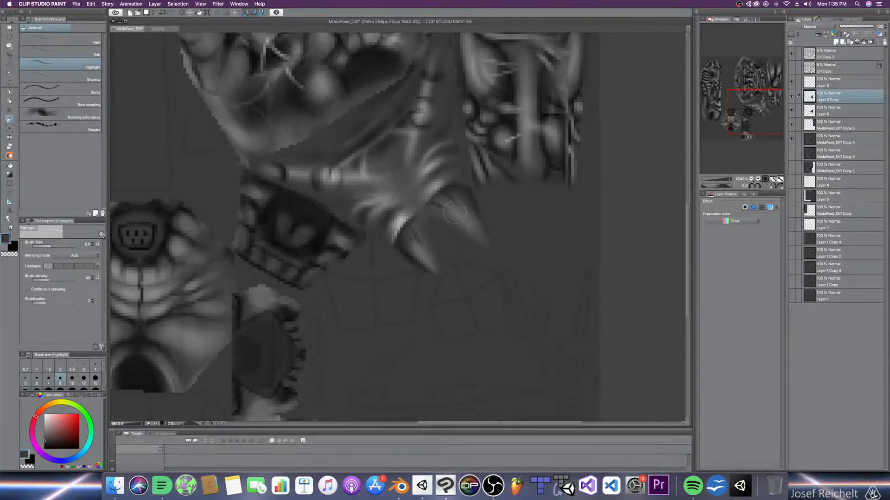
{"action": "key", "text": "bracketleft"}
{"action": "key", "text": "bracketleft"}
{"action": "key", "text": "bracketleft"}
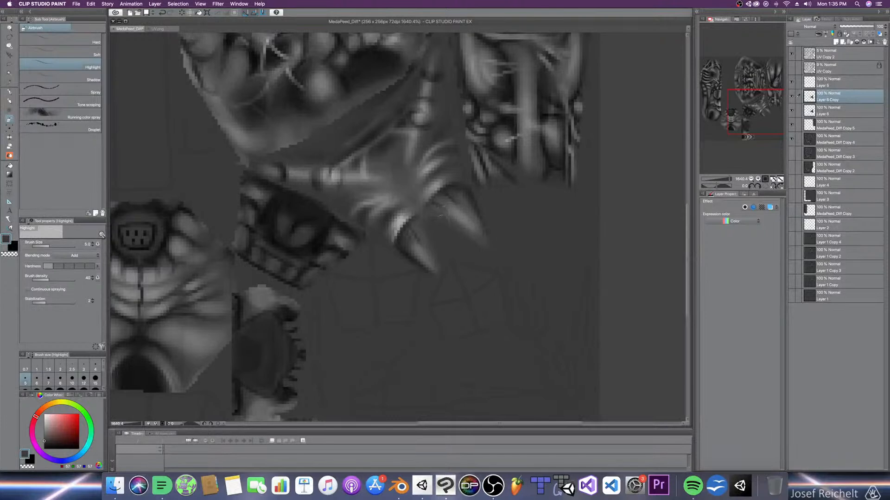
Step: Save the texture and add fine highlights to the claws with the Highlight airbrush at size 1.5
{"action": "key", "text": "super+s"}
{"action": "key", "text": "bracketleft"}
{"action": "key", "text": "bracketleft"}
{"action": "key", "text": "bracketleft"}
{"action": "key", "text": "bracketleft"}
{"action": "key", "text": "bracketleft"}
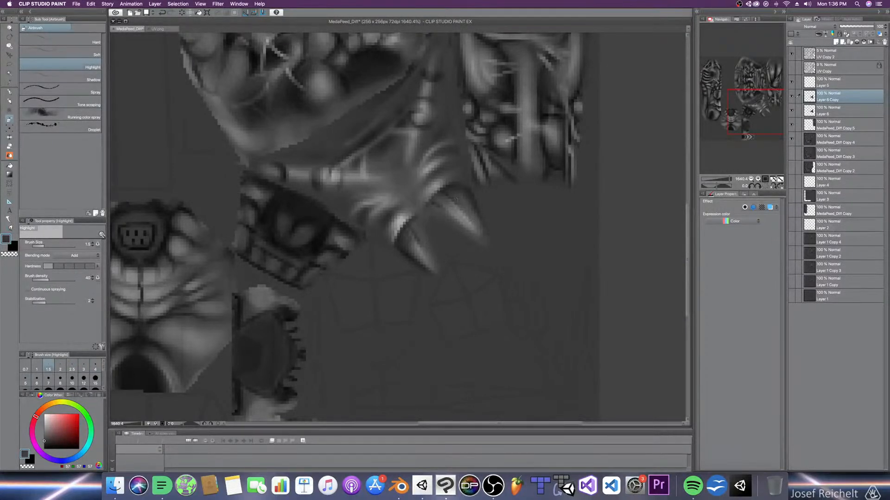
Step: Brighten the tips of both claws with the Highlight airbrush at sizes up to 10 and save the texture
{"action": "key", "text": "bracketright"}
{"action": "key", "text": "bracketright"}
{"action": "key", "text": "bracketright"}
{"action": "key", "text": "bracketright"}
{"action": "key", "text": "bracketright"}
{"action": "key", "text": "bracketright"}
{"action": "key", "text": "bracketright"}
{"action": "key", "text": "bracketright"}
{"action": "key", "text": "bracketright"}
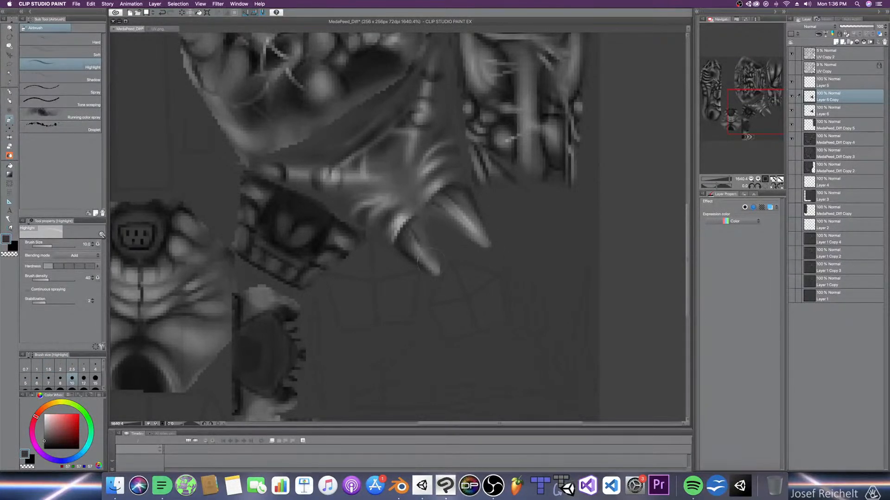
{"action": "key", "text": "super+s"}
Step: Hide the UV Copy 2 wireframe layer and save the texture
{"action": "left_click_drag", "start_coordinate": [430, 233], "coordinate": [452, 290]}
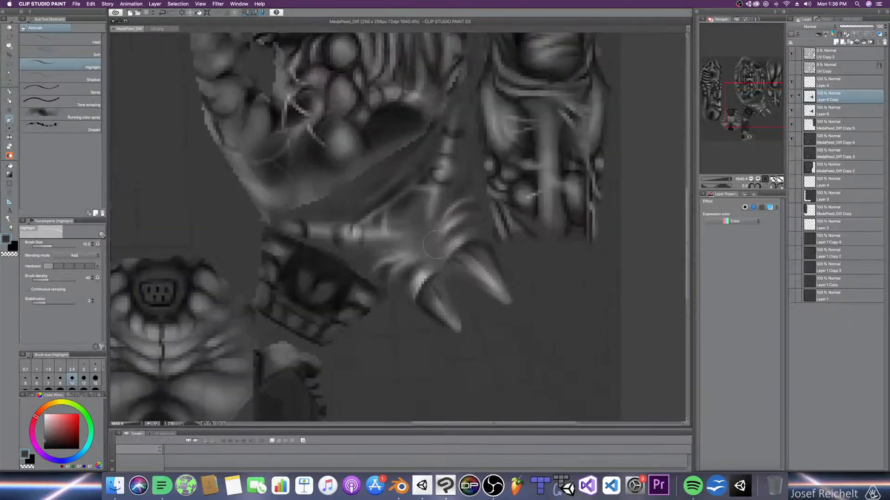
{"action": "scroll", "coordinate": [343, 304], "scroll_direction": "down", "scroll_amount": 2}
{"action": "left_click", "coordinate": [791, 54]}
{"action": "scroll", "coordinate": [471, 222], "scroll_direction": "down", "scroll_amount": 2}
{"action": "key", "text": "super+s"}
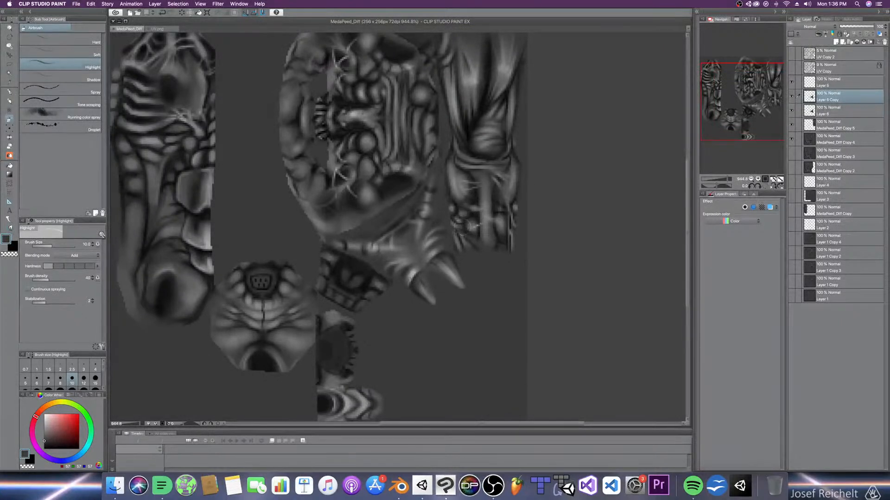
Step: Save a PNG copy as MedaPeed_Diff.png, replacing the existing file and accepting the loss of layer information
{"action": "left_click_drag", "start_coordinate": [471, 226], "coordinate": [461, 225]}
{"action": "key", "text": "super+shift+s"}
{"action": "left_click", "coordinate": [493, 226]}
{"action": "left_click", "coordinate": [431, 245]}
{"action": "left_click", "coordinate": [572, 240]}
{"action": "left_click", "coordinate": [495, 133]}
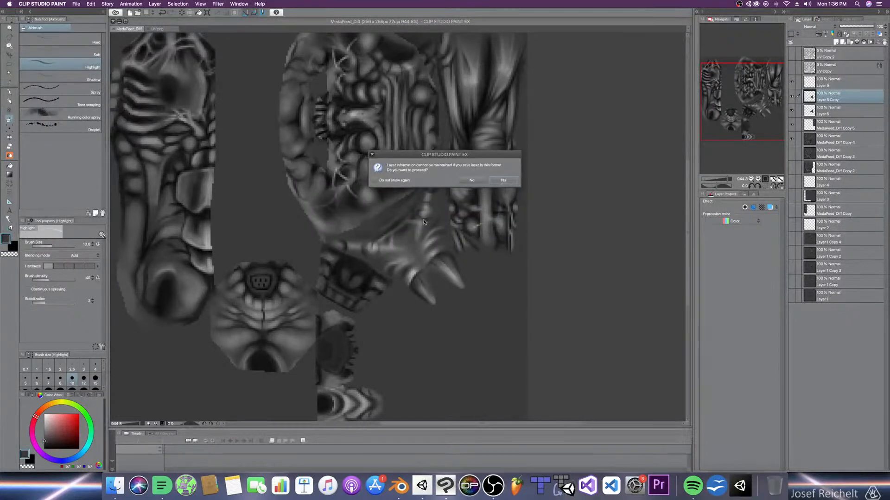
{"action": "key", "text": "Return"}
Step: Save the document in CLIP STUDIO FORMAT as MedaPeed_Diff.clip, replacing the existing file
{"action": "key", "text": "super+shift+s"}
{"action": "left_click", "coordinate": [457, 226]}
{"action": "left_click", "coordinate": [489, 207]}
{"action": "key", "text": "Return"}
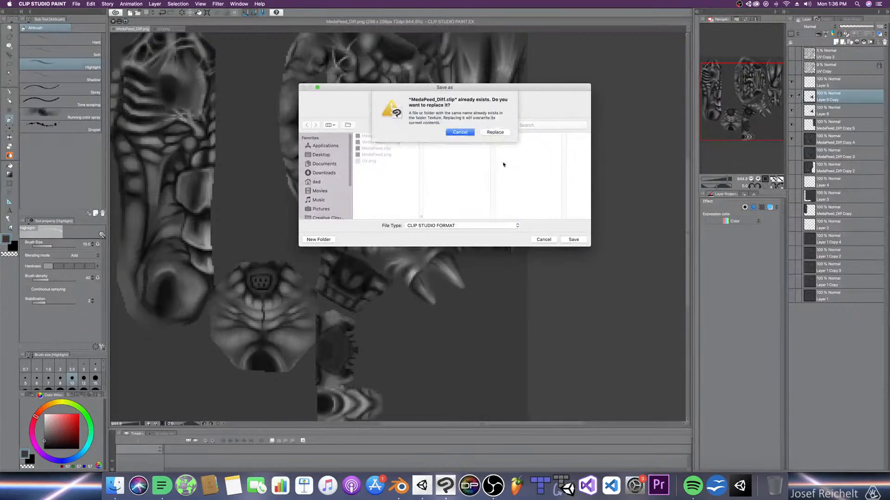
{"action": "left_click", "coordinate": [497, 133]}
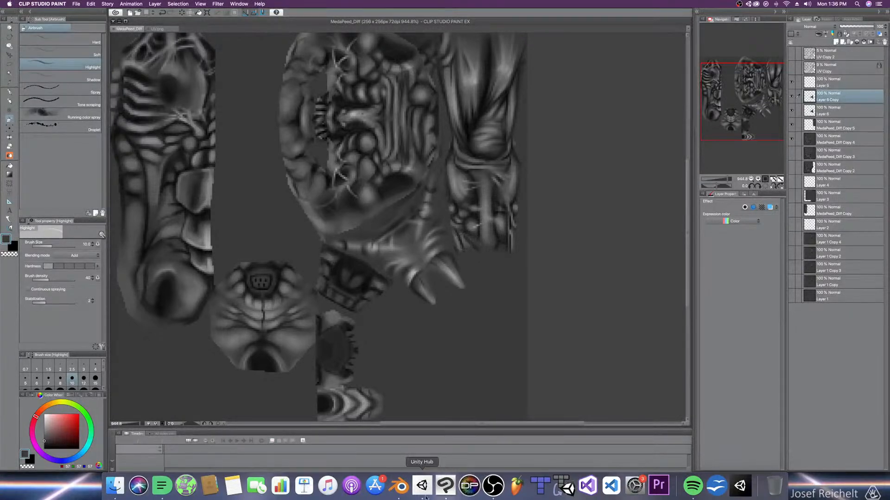
Step: Switch to Blender and change the image editor area to the Shader Editor showing the MedaPeed material nodes
{"action": "left_click", "coordinate": [400, 487]}
{"action": "left_click", "coordinate": [14, 39]}
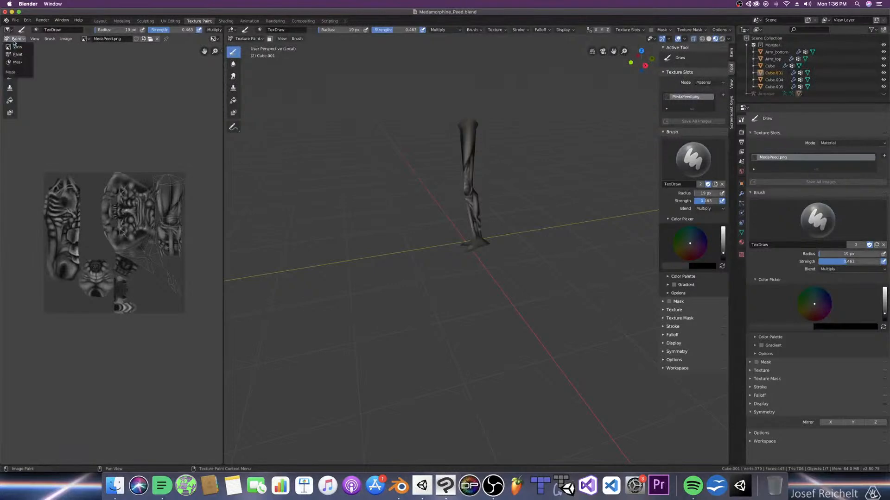
{"action": "left_click", "coordinate": [8, 30]}
{"action": "left_click", "coordinate": [18, 78]}
{"action": "middle_click_drag", "start_coordinate": [72, 185], "coordinate": [122, 174]}
{"action": "scroll", "coordinate": [81, 205], "scroll_direction": "up", "scroll_amount": 2}
{"action": "scroll", "coordinate": [84, 217], "scroll_direction": "down", "scroll_amount": 1}
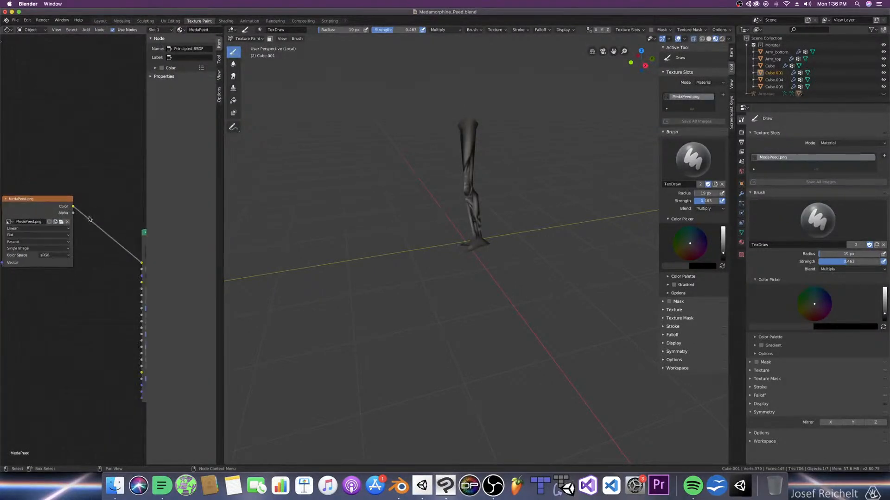
Step: Move the MedaPeed.png image texture node next to the Principled BSDF's Base Color input and save the Blender file
{"action": "scroll", "coordinate": [89, 219], "scroll_direction": "down", "scroll_amount": 2}
{"action": "middle_click_drag", "start_coordinate": [88, 217], "coordinate": [69, 212]}
{"action": "left_click", "coordinate": [28, 197]}
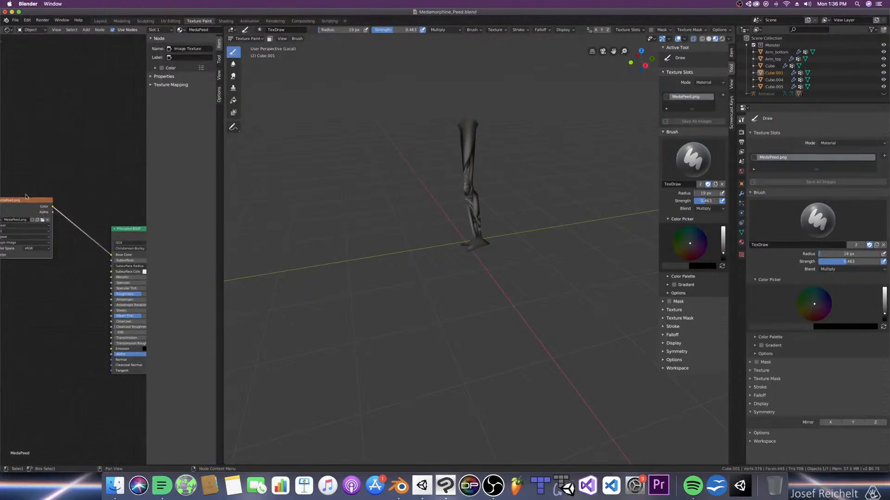
{"action": "left_click_drag", "start_coordinate": [26, 200], "coordinate": [72, 247]}
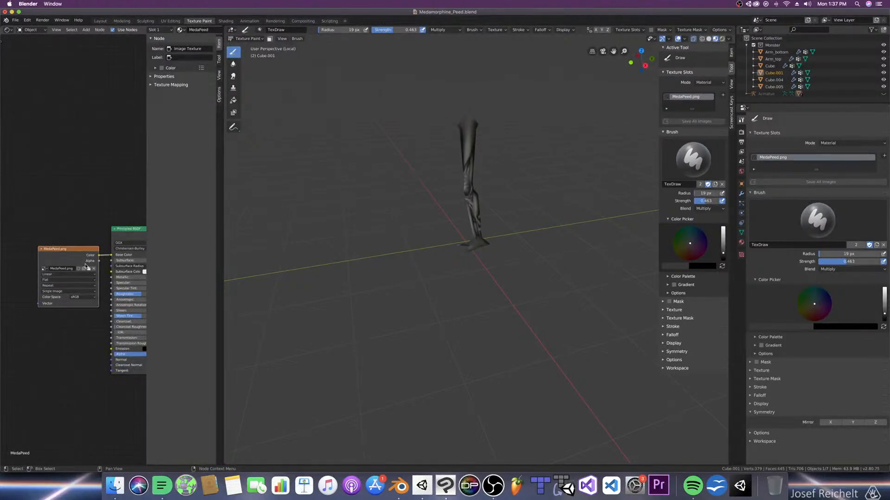
{"action": "key", "text": "super+s"}
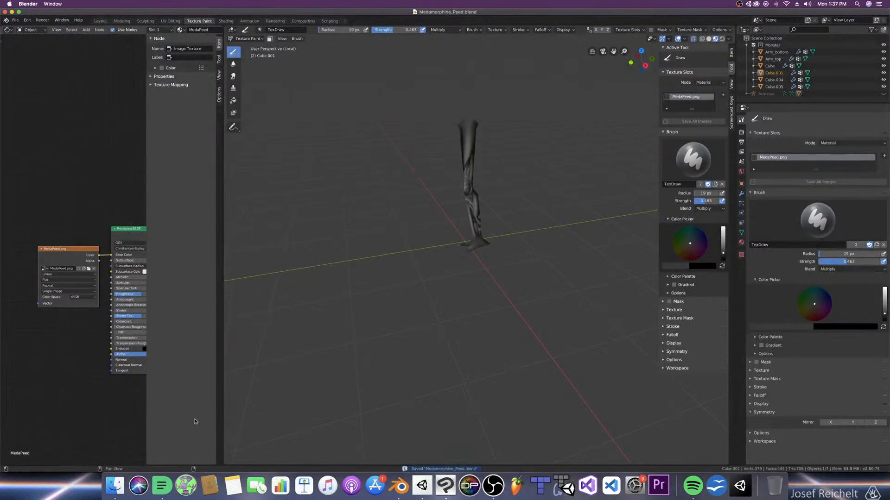
Step: Switch to the Dissenter browser and look through the featured groups on the Gab page
{"action": "left_click", "coordinate": [159, 488]}
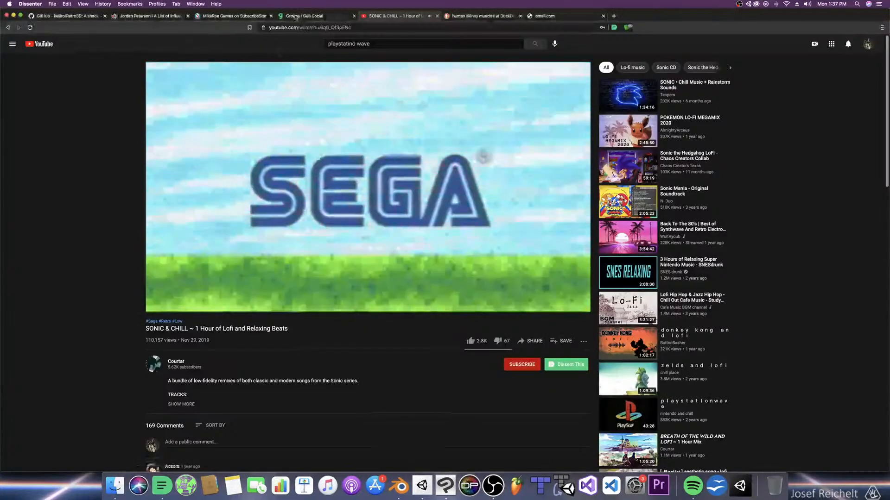
{"action": "left_click", "coordinate": [295, 16]}
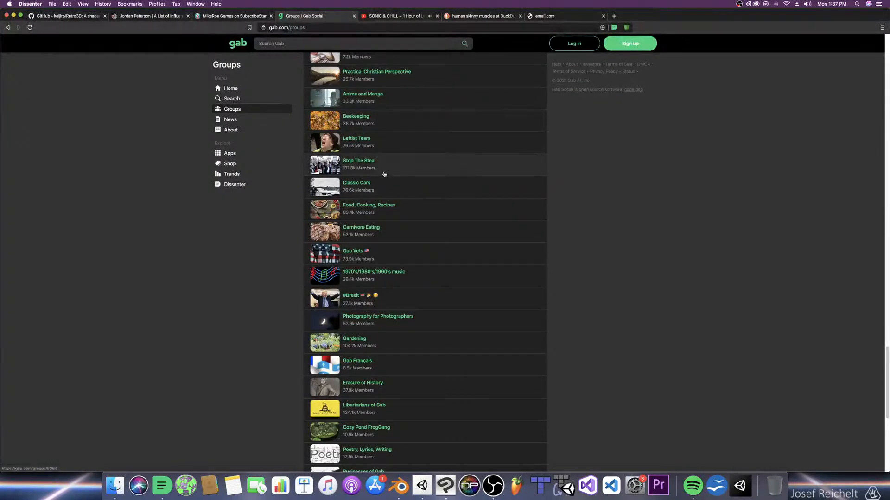
{"action": "scroll", "coordinate": [342, 180], "scroll_direction": "up", "scroll_amount": 7}
{"action": "scroll", "coordinate": [342, 180], "scroll_direction": "up", "scroll_amount": 10}
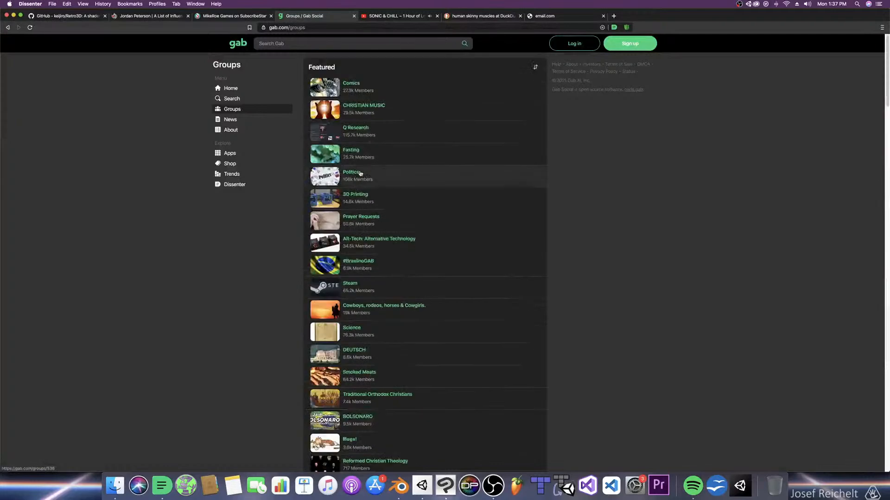
{"action": "scroll", "coordinate": [359, 173], "scroll_direction": "down", "scroll_amount": 15}
{"action": "scroll", "coordinate": [280, 147], "scroll_direction": "up", "scroll_amount": 15}
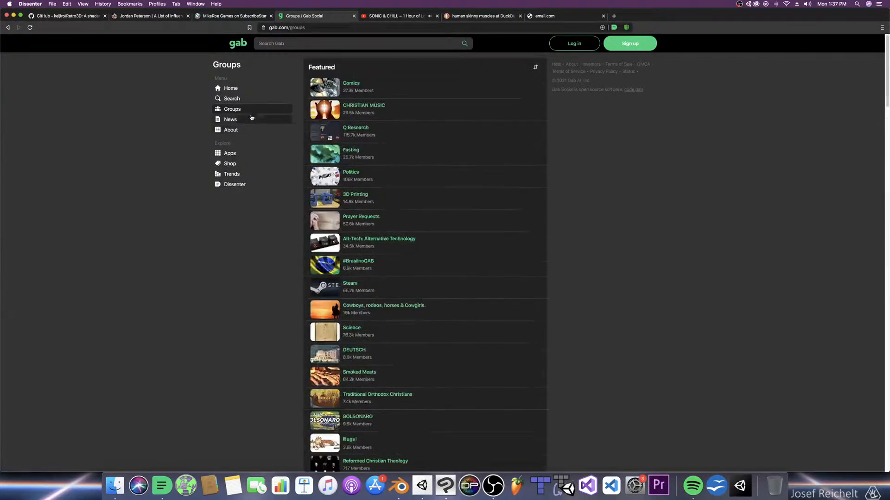
{"action": "scroll", "coordinate": [164, 147], "scroll_direction": "down", "scroll_amount": 15}
{"action": "scroll", "coordinate": [166, 160], "scroll_direction": "up", "scroll_amount": 15}
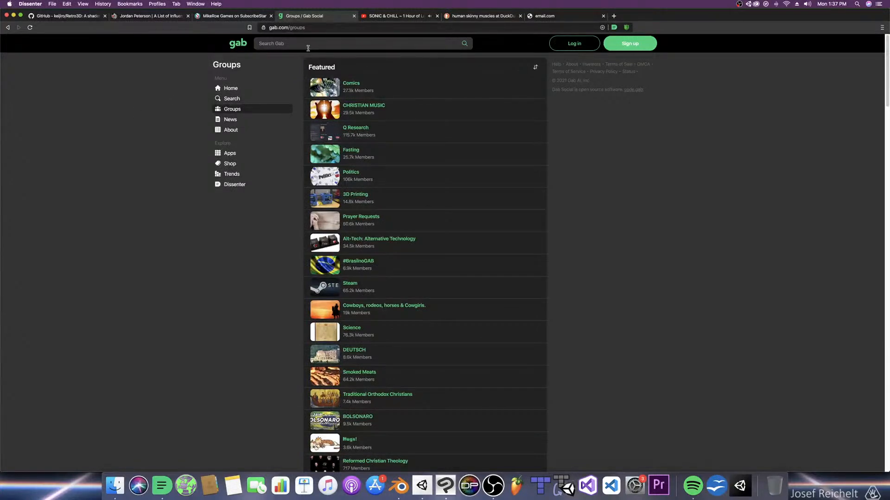
Step: Search Gab for mikeroegames, and repeat the search with the term's spelling edited
{"action": "type", "text": "mikeroegames"}
{"action": "key", "text": "Return"}
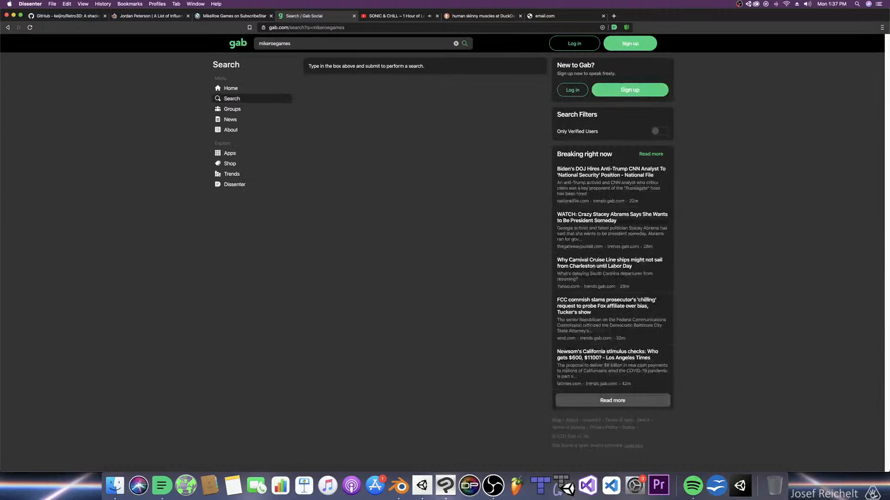
{"action": "left_click_drag", "start_coordinate": [294, 43], "coordinate": [242, 44]}
{"action": "left_click", "coordinate": [306, 43]}
{"action": "key", "text": "Left"}
{"action": "key", "text": "Left"}
{"action": "key", "text": "Left"}
{"action": "key", "text": "Left"}
{"action": "key", "text": "Left"}
{"action": "key", "text": "Return"}
Step: Search Gab for Half-Cracked and close the Gab page
{"action": "left_click_drag", "start_coordinate": [307, 43], "coordinate": [243, 38]}
{"action": "type", "text": "mikeroe"}
{"action": "key", "text": "BackSpace"}
{"action": "key", "text": "BackSpace"}
{"action": "key", "text": "BackSpace"}
{"action": "key", "text": "BackSpace"}
{"action": "key", "text": "BackSpace"}
{"action": "key", "text": "BackSpace"}
{"action": "key", "text": "BackSpace"}
{"action": "type", "text": "HalfCracked-"}
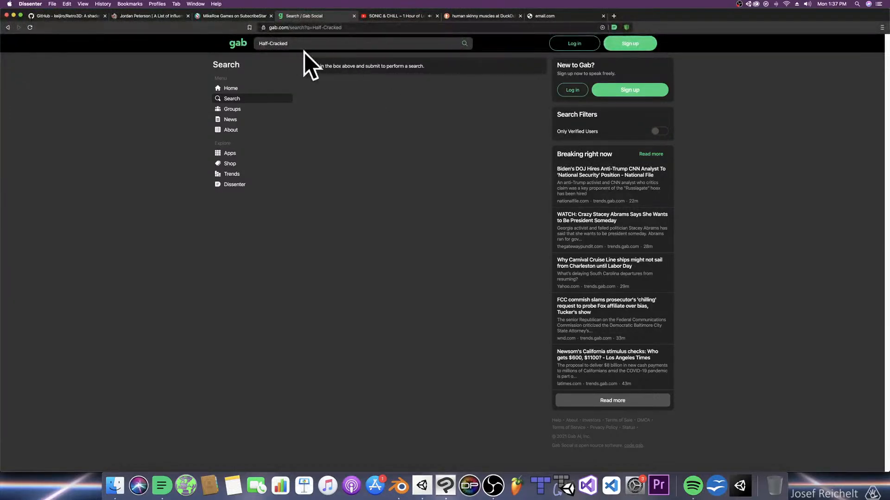
{"action": "left_click_drag", "start_coordinate": [300, 43], "coordinate": [236, 40]}
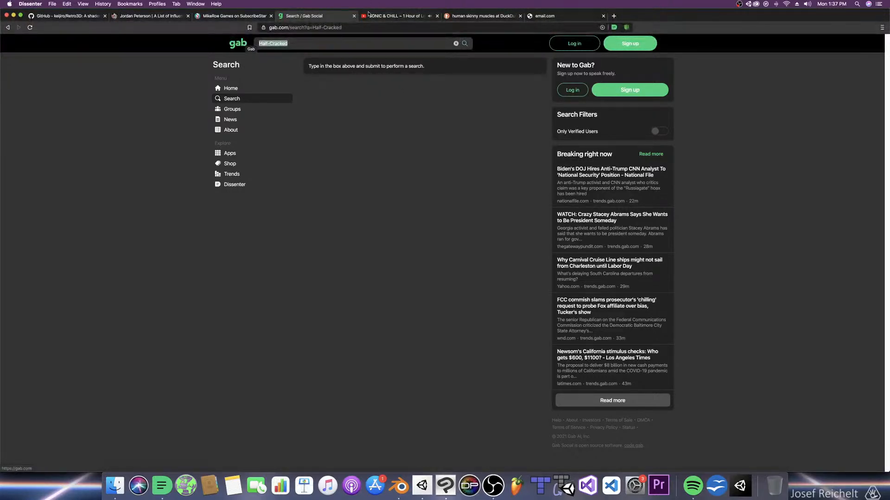
{"action": "left_click", "coordinate": [354, 17]}
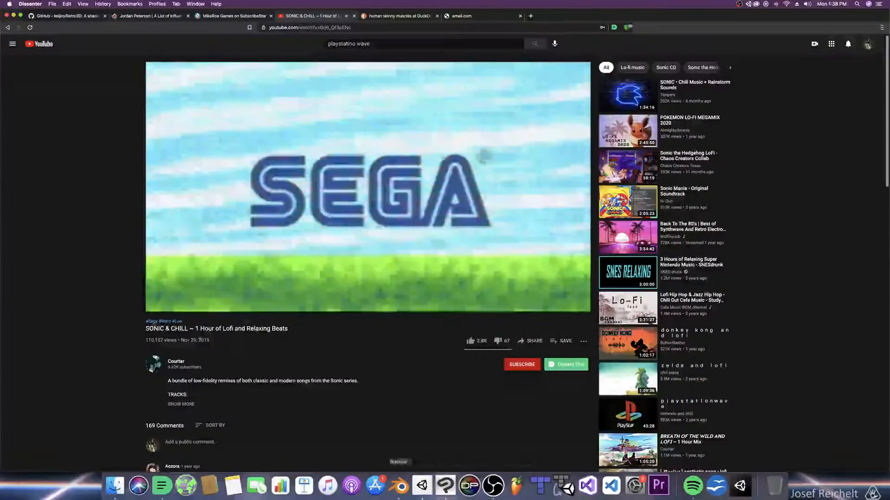
Step: Switch to Blender to view the leg, and switch to CLIP STUDIO PAINT to examine the whole MedaPeed_Diff texture
{"action": "left_click", "coordinate": [399, 484]}
{"action": "middle_click_drag", "start_coordinate": [413, 308], "coordinate": [466, 310]}
{"action": "left_click", "coordinate": [446, 485]}
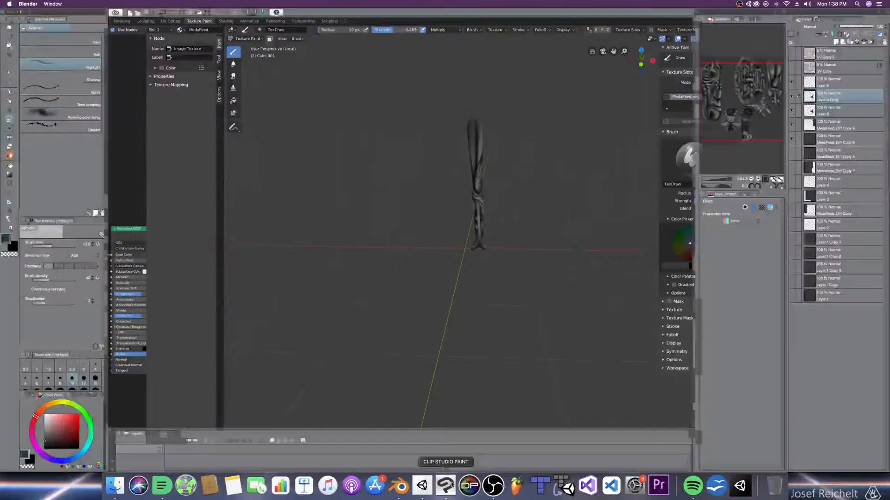
{"action": "scroll", "coordinate": [449, 308], "scroll_direction": "down", "scroll_amount": 2}
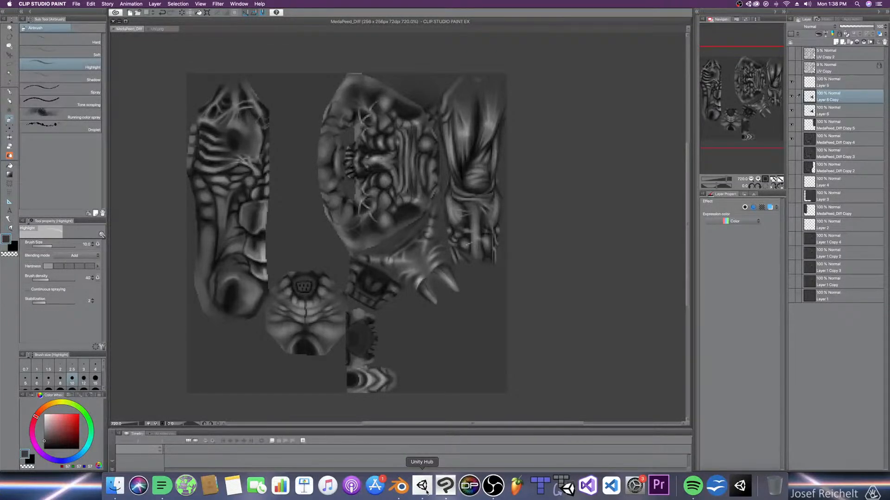
Step: Switch to Blender, load MedaPeed_Diff.png into the MedaPeed material's image texture node, and save the Blender file
{"action": "left_click", "coordinate": [399, 486]}
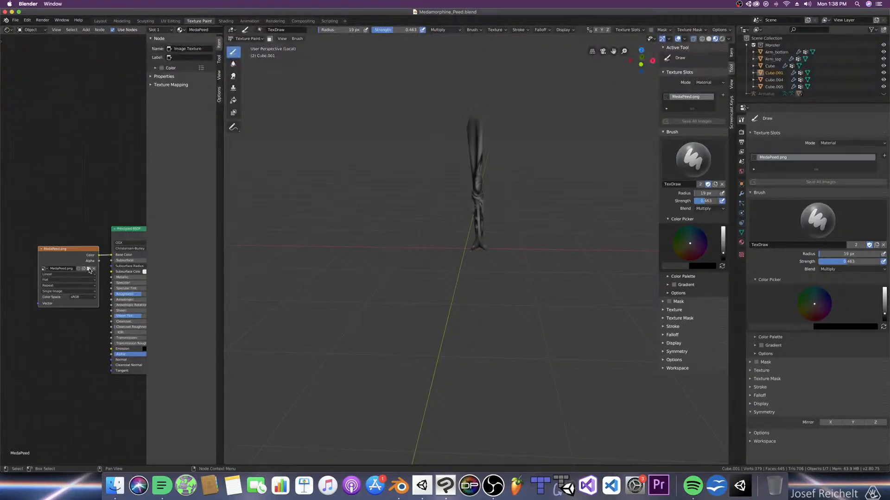
{"action": "left_click", "coordinate": [88, 269]}
{"action": "left_click", "coordinate": [113, 69]}
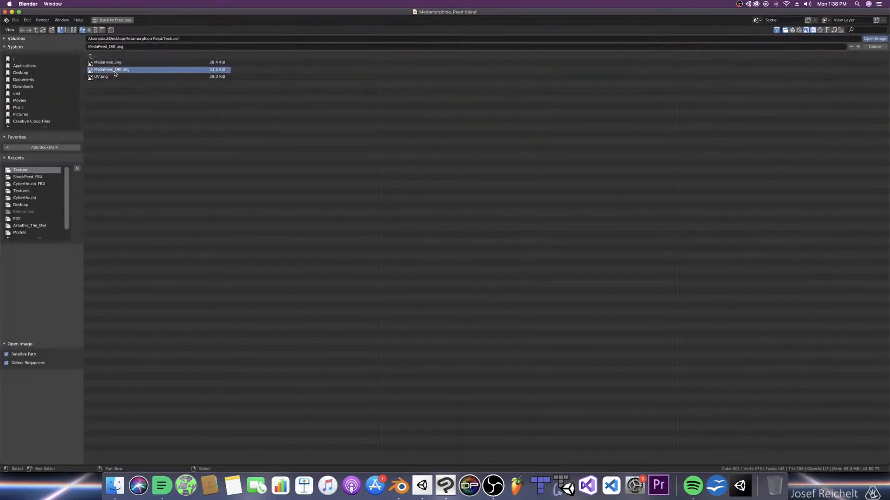
{"action": "double_click", "coordinate": [115, 72]}
{"action": "mouse_move", "coordinate": [378, 215]}
{"action": "middle_mouse_down"}
{"action": "mouse_move", "coordinate": [429, 215]}
{"action": "mouse_move", "coordinate": [387, 217]}
{"action": "mouse_move", "coordinate": [429, 224]}
{"action": "mouse_move", "coordinate": [397, 235]}
{"action": "mouse_move", "coordinate": [467, 235]}
{"action": "mouse_move", "coordinate": [460, 230]}
{"action": "middle_mouse_up"}
{"action": "middle_click_drag", "start_coordinate": [512, 224], "coordinate": [476, 185]}
{"action": "scroll", "coordinate": [403, 240], "scroll_direction": "up", "scroll_amount": 9}
{"action": "key", "text": "ctrl+s"}
Step: Blend the texture around the ankle and foot with the Smear brush at a 53 px radius
{"action": "scroll", "coordinate": [434, 254], "scroll_direction": "down", "scroll_amount": 6}
{"action": "scroll", "coordinate": [481, 230], "scroll_direction": "up", "scroll_amount": 6}
{"action": "middle_click_drag", "start_coordinate": [468, 183], "coordinate": [465, 184]}
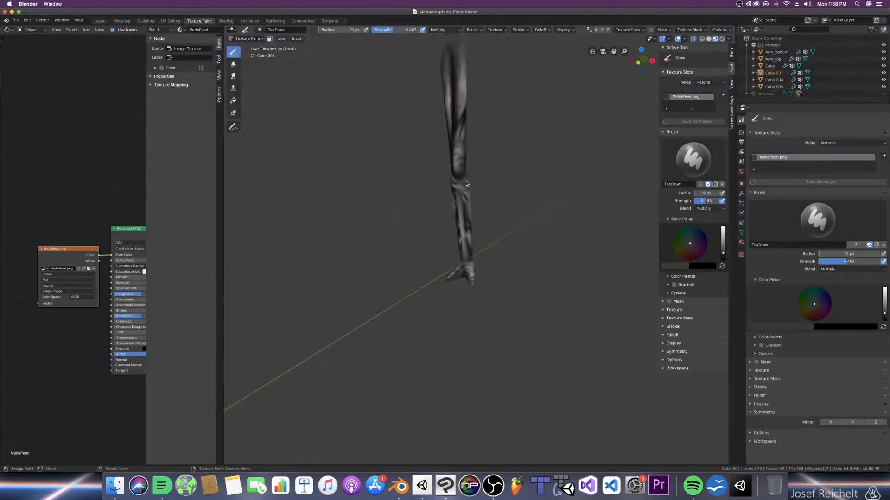
{"action": "middle_click_drag", "start_coordinate": [492, 298], "coordinate": [498, 204], "text": "shift"}
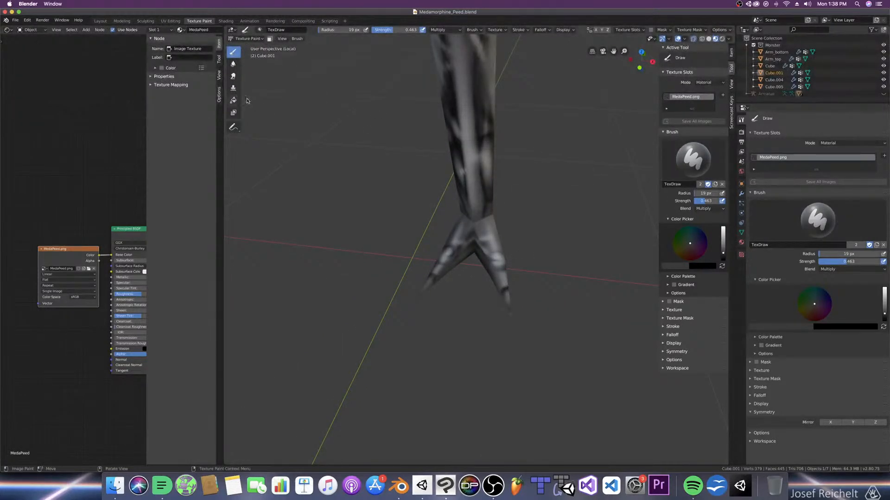
{"action": "left_click", "coordinate": [232, 78]}
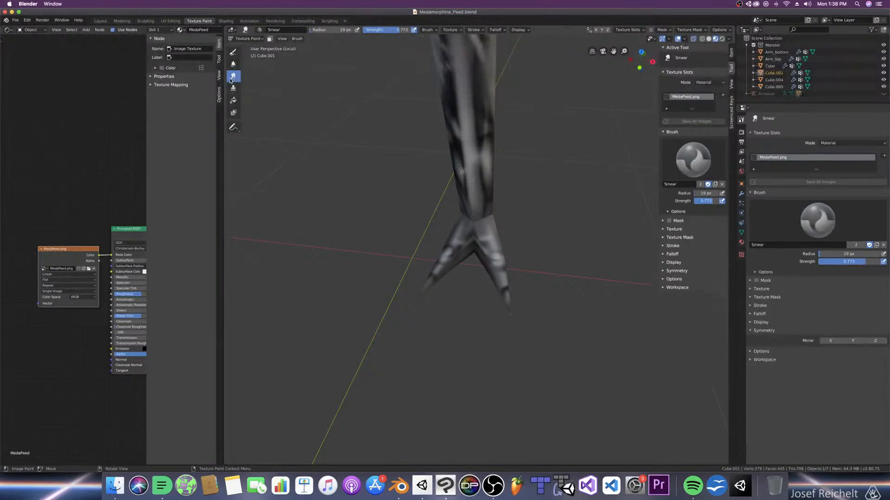
{"action": "mouse_move", "coordinate": [430, 157]}
{"action": "middle_mouse_down"}
{"action": "mouse_move", "coordinate": [481, 176]}
{"action": "mouse_move", "coordinate": [467, 170]}
{"action": "middle_mouse_up"}
{"action": "key", "text": "bracketright"}
{"action": "key", "text": "bracketright"}
{"action": "key", "text": "bracketright"}
{"action": "key", "text": "bracketright"}
{"action": "key", "text": "bracketright"}
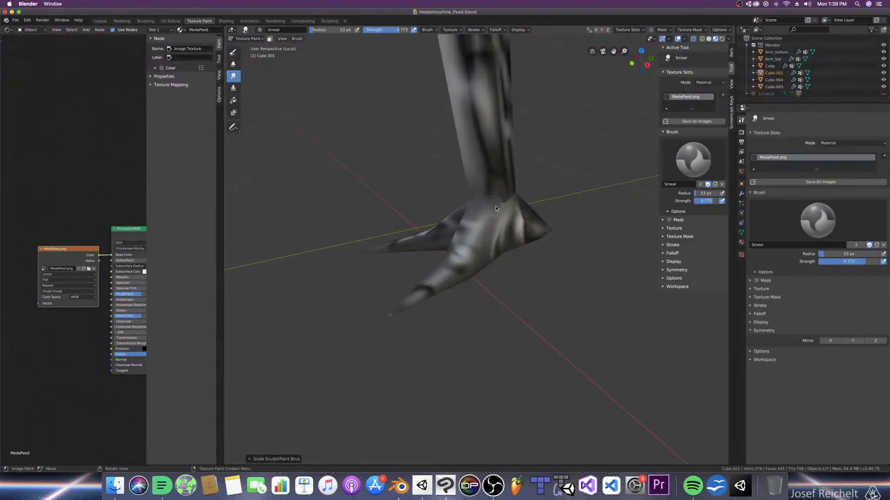
{"action": "middle_click_drag", "start_coordinate": [503, 206], "coordinate": [469, 207]}
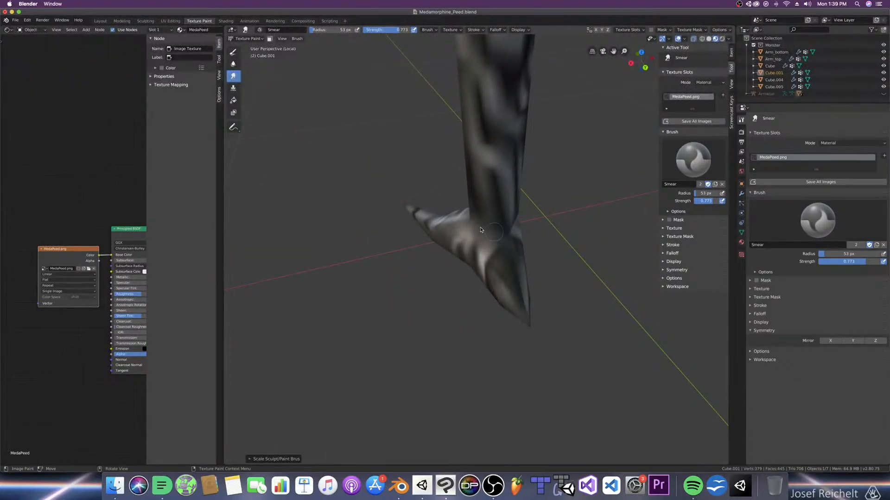
{"action": "middle_click_drag", "start_coordinate": [493, 232], "coordinate": [458, 225]}
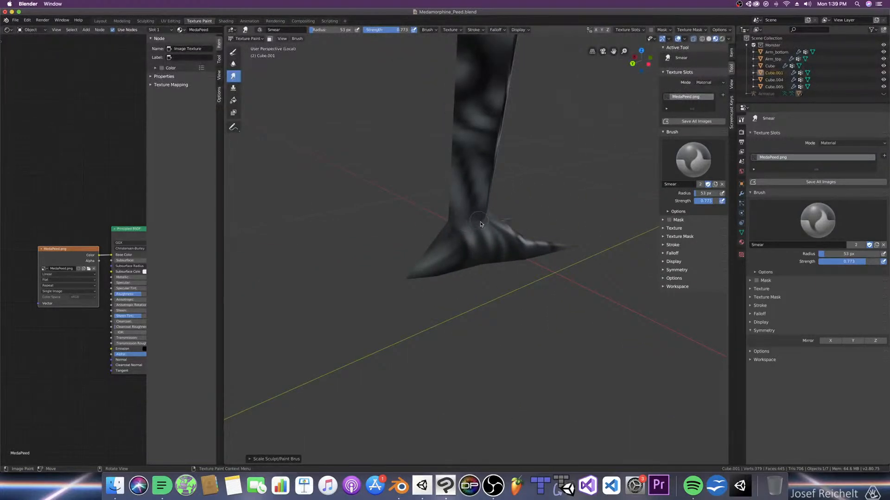
Step: Enlarge the Smear brush radius to 86 px and continue blending the ankle into the foot
{"action": "mouse_move", "coordinate": [486, 248]}
{"action": "middle_mouse_down"}
{"action": "mouse_move", "coordinate": [421, 264]}
{"action": "mouse_move", "coordinate": [470, 254]}
{"action": "middle_mouse_up"}
{"action": "key", "text": "f"}
{"action": "middle_click_drag", "start_coordinate": [442, 200], "coordinate": [437, 244]}
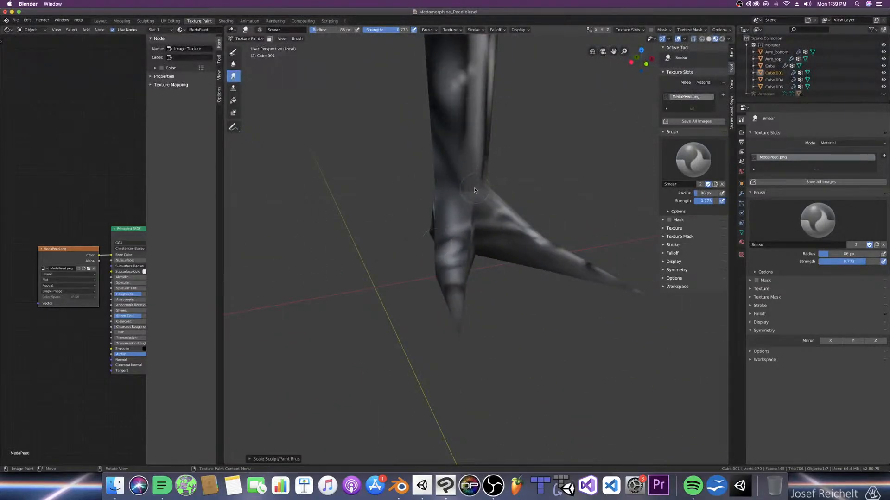
{"action": "middle_click_drag", "start_coordinate": [465, 191], "coordinate": [445, 187]}
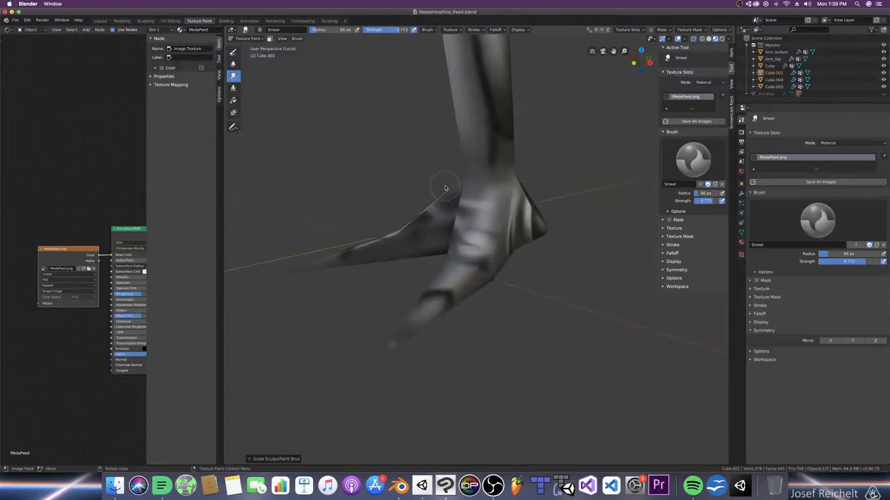
Step: Change to the Draw brush for the foot and save the Blender file
{"action": "left_click", "coordinate": [233, 52]}
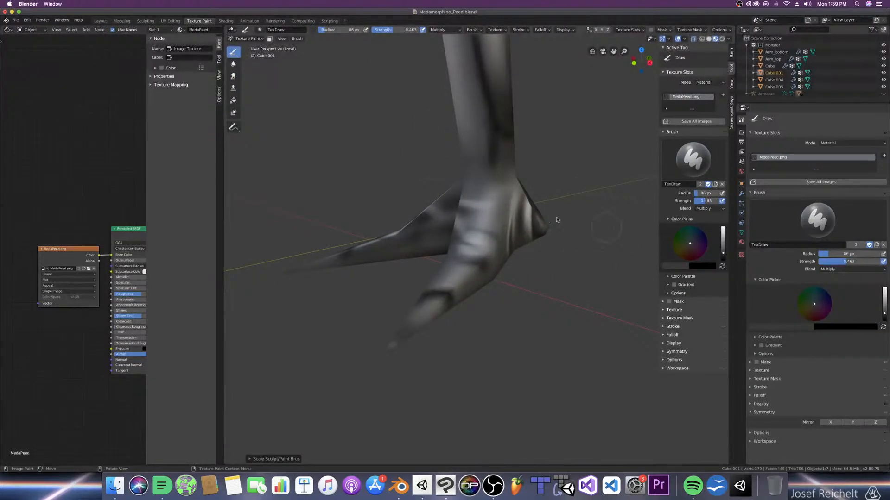
{"action": "middle_click_drag", "start_coordinate": [459, 190], "coordinate": [460, 226]}
{"action": "key", "text": "super+s"}
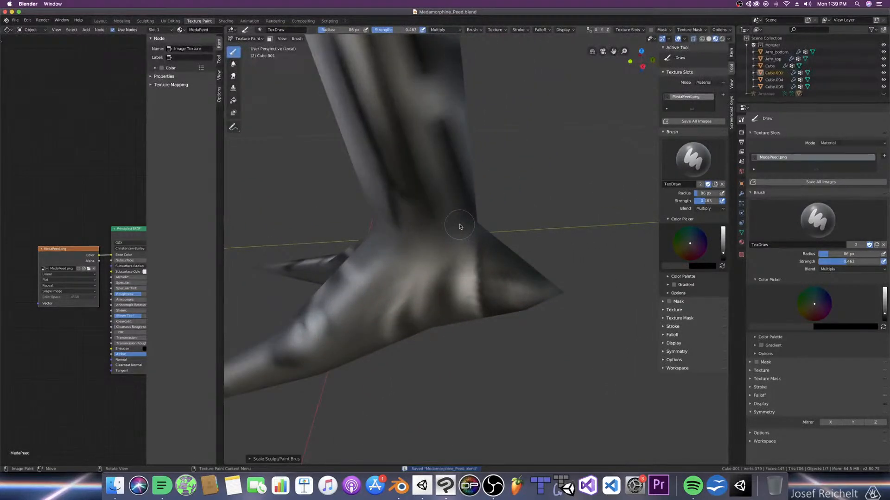
Step: Paint dark creases on the side of the foot near the heel in Multiply mode, using brush radii of 31 and 40 px
{"action": "key", "text": "bracketleft"}
{"action": "key", "text": "bracketleft"}
{"action": "key", "text": "bracketleft"}
{"action": "key", "text": "bracketleft"}
{"action": "left_click_drag", "start_coordinate": [458, 259], "coordinate": [453, 296]}
{"action": "middle_click_drag", "start_coordinate": [469, 327], "coordinate": [481, 216]}
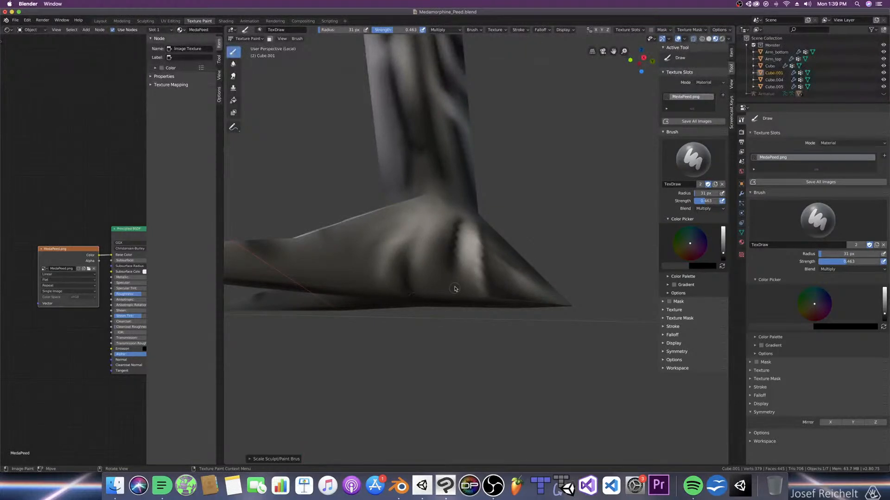
{"action": "key", "text": "bracketright"}
{"action": "middle_click_drag", "start_coordinate": [491, 230], "coordinate": [504, 255]}
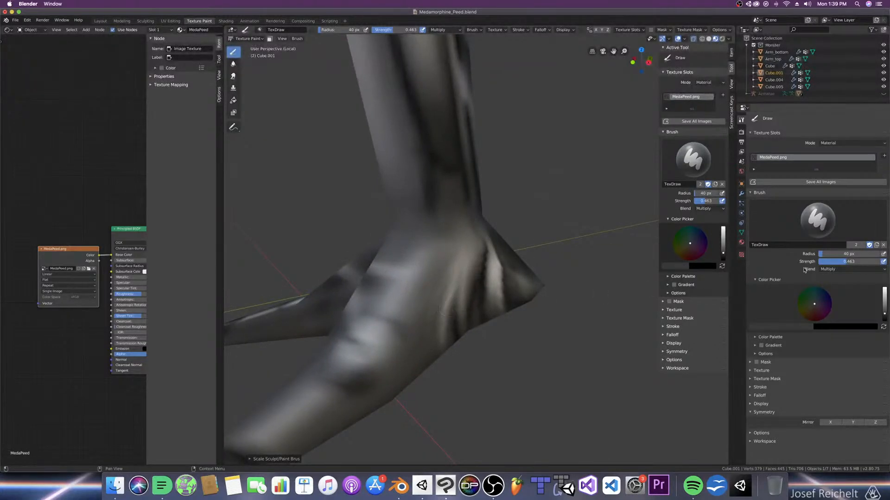
{"action": "mouse_move", "coordinate": [576, 223]}
{"action": "middle_mouse_down"}
{"action": "mouse_move", "coordinate": [549, 264]}
{"action": "mouse_move", "coordinate": [513, 264]}
{"action": "middle_mouse_up"}
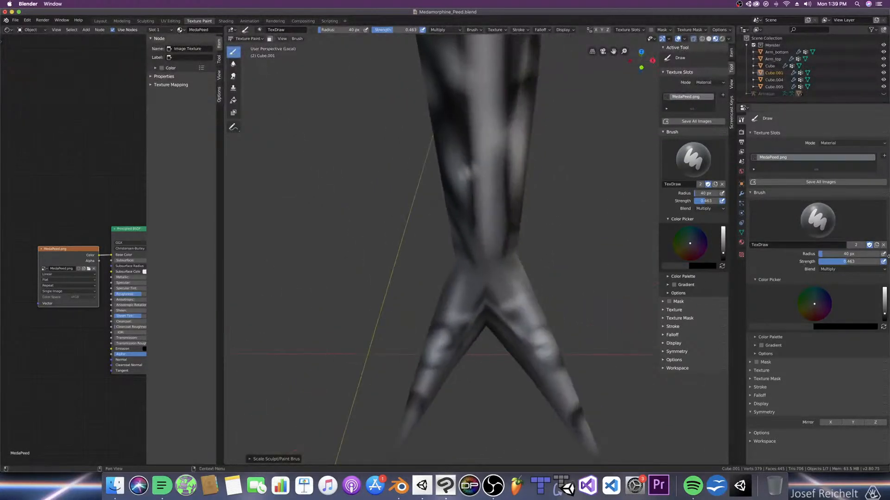
Step: Lower the Draw brush strength to 0.278 and softly shade the toes and side of the foot, using a 73 px radius
{"action": "left_click_drag", "start_coordinate": [848, 261], "coordinate": [835, 261]}
{"action": "middle_click_drag", "start_coordinate": [634, 281], "coordinate": [601, 280]}
{"action": "key", "text": "bracketleft"}
{"action": "mouse_move", "coordinate": [471, 336]}
{"action": "middle_mouse_down"}
{"action": "mouse_move", "coordinate": [502, 333]}
{"action": "mouse_move", "coordinate": [468, 332]}
{"action": "middle_mouse_up"}
{"action": "key", "text": "bracketright"}
{"action": "key", "text": "bracketright"}
{"action": "key", "text": "bracketright"}
{"action": "key", "text": "bracketright"}
{"action": "key", "text": "bracketright"}
{"action": "key", "text": "bracketleft"}
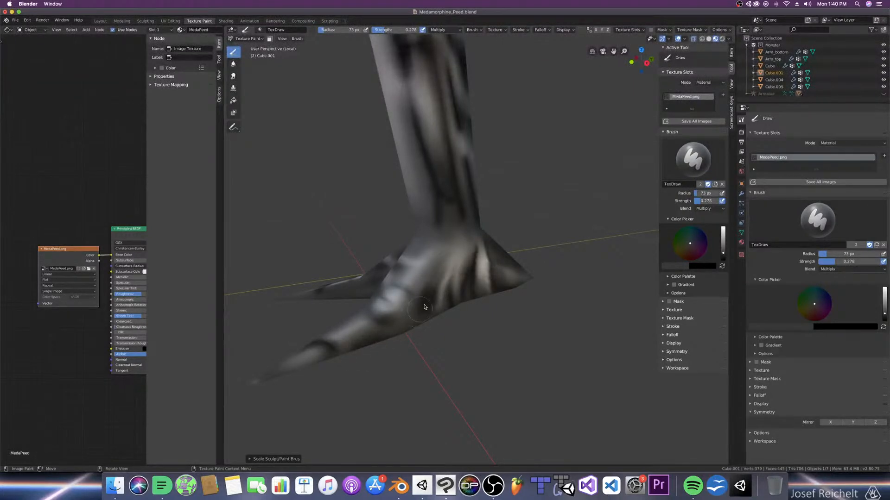
Step: Try the Screen blend mode on the foot with a 100 px brush radius, and set the blend back to Multiply
{"action": "left_click", "coordinate": [823, 270]}
{"action": "left_click", "coordinate": [804, 331]}
{"action": "key", "text": "bracketright"}
{"action": "key", "text": "bracketright"}
{"action": "key", "text": "bracketright"}
{"action": "middle_click_drag", "start_coordinate": [340, 300], "coordinate": [424, 311]}
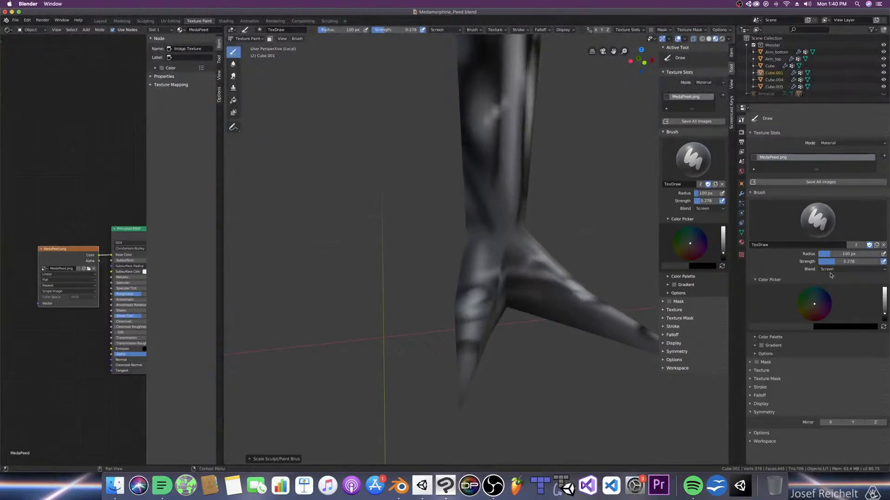
{"action": "left_click", "coordinate": [848, 270]}
{"action": "left_click", "coordinate": [815, 301]}
Step: Resize the Draw brush to 25 px and up to a 78 px radius for shading the toes in Multiply mode
{"action": "middle_click_drag", "start_coordinate": [663, 310], "coordinate": [652, 310]}
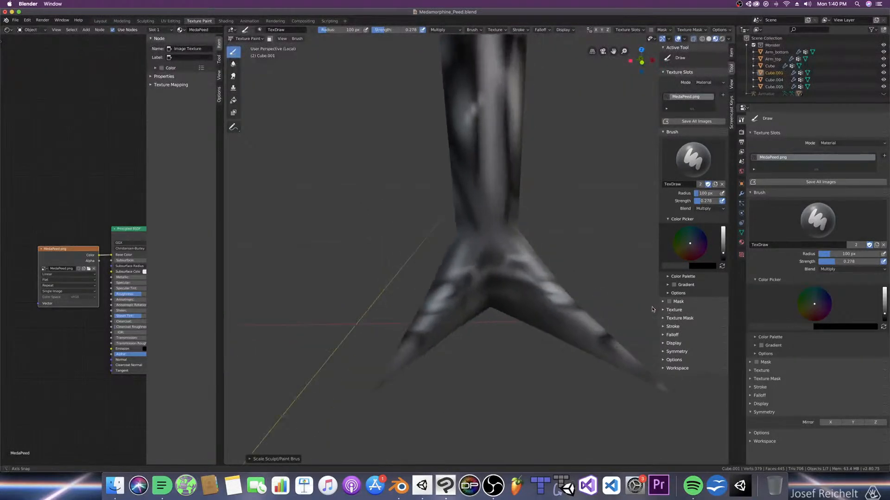
{"action": "key", "text": "bracketleft"}
{"action": "key", "text": "bracketleft"}
{"action": "key", "text": "bracketleft"}
{"action": "key", "text": "bracketleft"}
{"action": "key", "text": "bracketleft"}
{"action": "key", "text": "bracketleft"}
{"action": "key", "text": "bracketleft"}
{"action": "key", "text": "bracketleft"}
{"action": "key", "text": "bracketleft"}
{"action": "key", "text": "bracketleft"}
{"action": "key", "text": "bracketleft"}
{"action": "key", "text": "bracketleft"}
{"action": "key", "text": "bracketleft"}
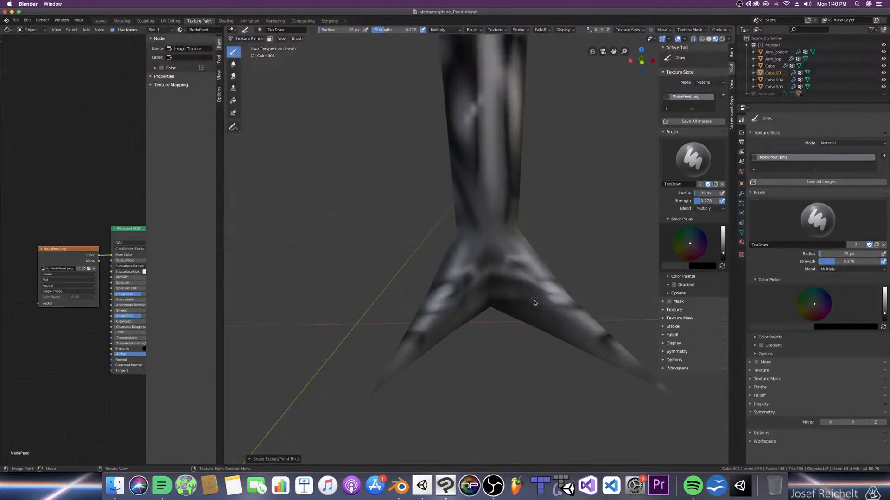
{"action": "key", "text": "bracketright"}
{"action": "key", "text": "bracketright"}
{"action": "key", "text": "bracketright"}
{"action": "key", "text": "bracketright"}
{"action": "key", "text": "bracketright"}
{"action": "key", "text": "bracketright"}
{"action": "key", "text": "bracketright"}
{"action": "key", "text": "bracketright"}
{"action": "key", "text": "bracketright"}
{"action": "key", "text": "bracketright"}
{"action": "key", "text": "bracketright"}
{"action": "key", "text": "bracketright"}
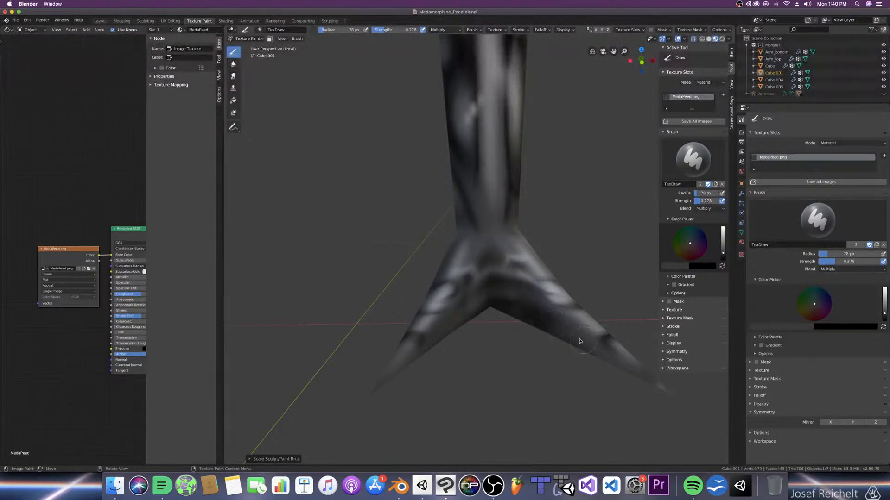
{"action": "left_click", "coordinate": [828, 269]}
{"action": "left_click", "coordinate": [807, 300]}
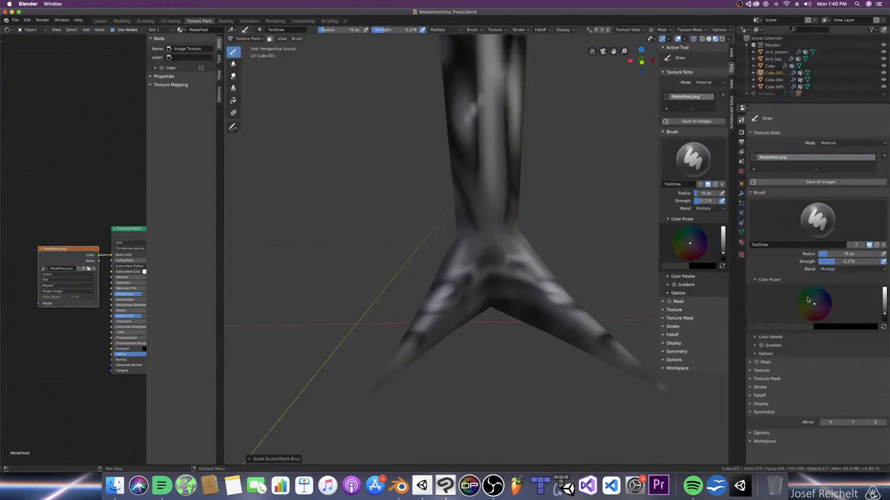
Step: Adjust the Draw brush radius to 76 px for shading the side of the foot in Multiply mode
{"action": "middle_click_drag", "start_coordinate": [533, 335], "coordinate": [643, 317]}
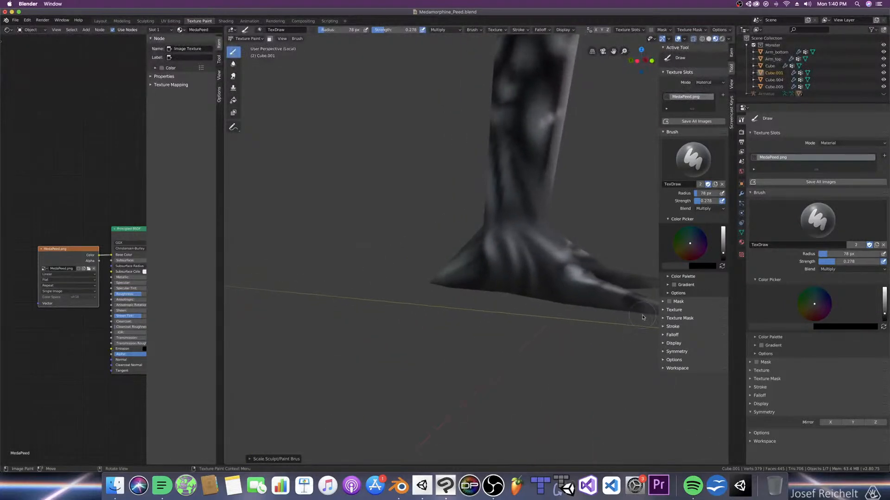
{"action": "key", "text": "bracketleft"}
{"action": "key", "text": "bracketright"}
{"action": "key", "text": "bracketleft"}
{"action": "key", "text": "bracketright"}
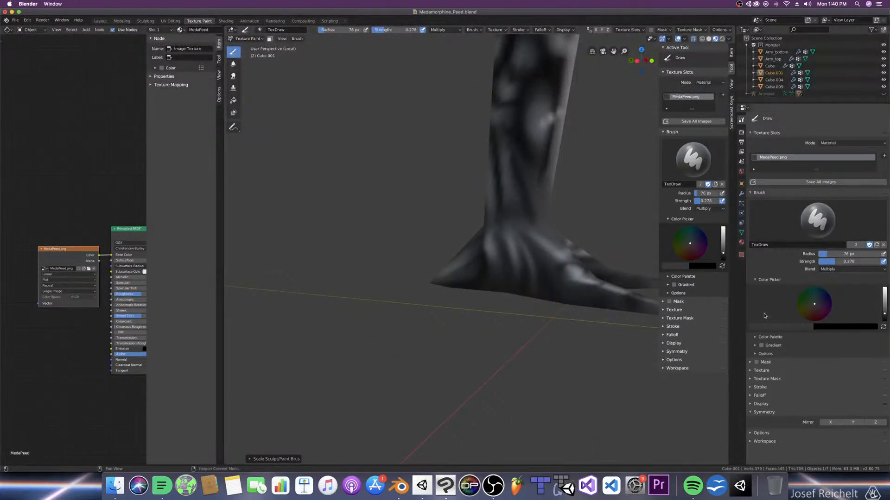
Step: Change the brush blend to Screen and lighten the side of the foot and toes, using radii of 43 and 101 px
{"action": "left_click", "coordinate": [834, 269]}
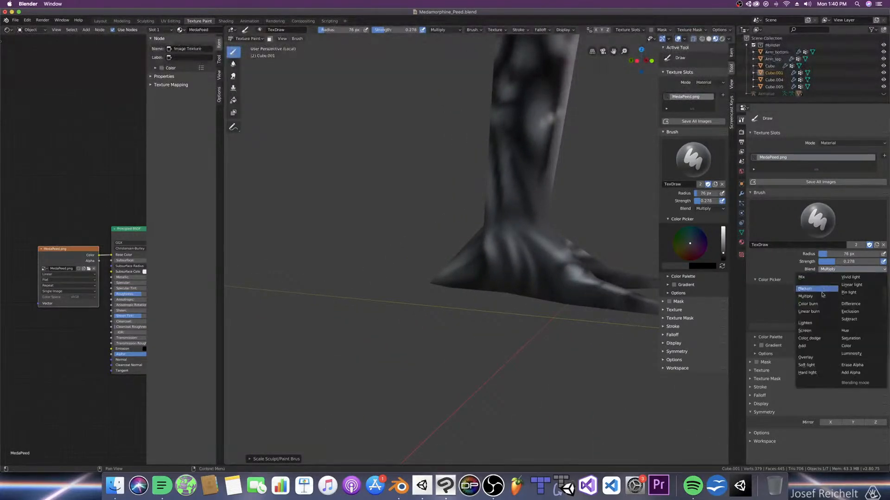
{"action": "left_click", "coordinate": [807, 332]}
{"action": "key", "text": "bracketleft"}
{"action": "key", "text": "bracketleft"}
{"action": "key", "text": "bracketleft"}
{"action": "key", "text": "bracketleft"}
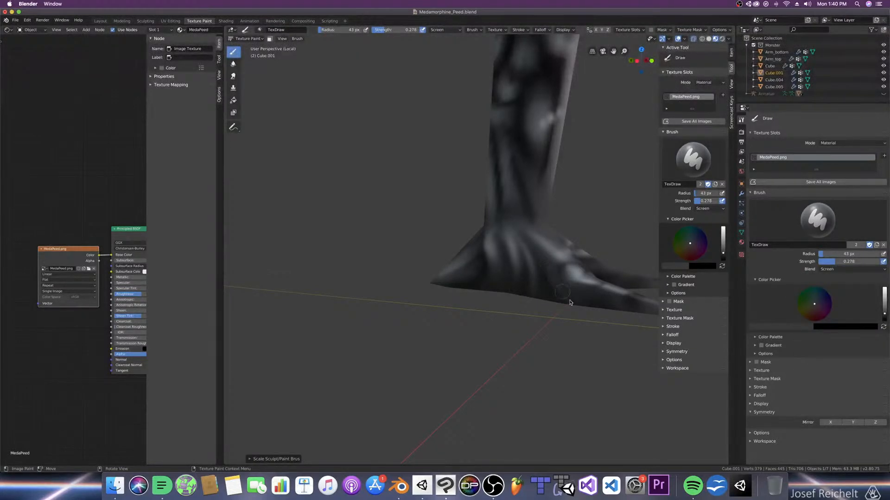
{"action": "middle_click_drag", "start_coordinate": [603, 297], "coordinate": [565, 298]}
{"action": "key", "text": "bracketright"}
{"action": "key", "text": "bracketright"}
{"action": "key", "text": "bracketright"}
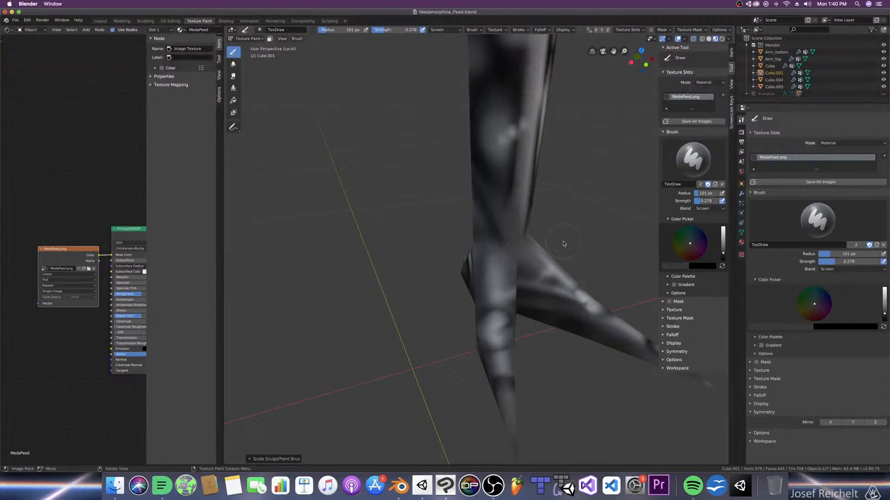
Step: Lighten the front of the foot and the toes in Screen mode with brush radii of 81 and 28 px
{"action": "middle_click_drag", "start_coordinate": [563, 244], "coordinate": [527, 241]}
{"action": "key", "text": "bracketleft"}
{"action": "key", "text": "bracketleft"}
{"action": "key", "text": "bracketleft"}
{"action": "key", "text": "bracketleft"}
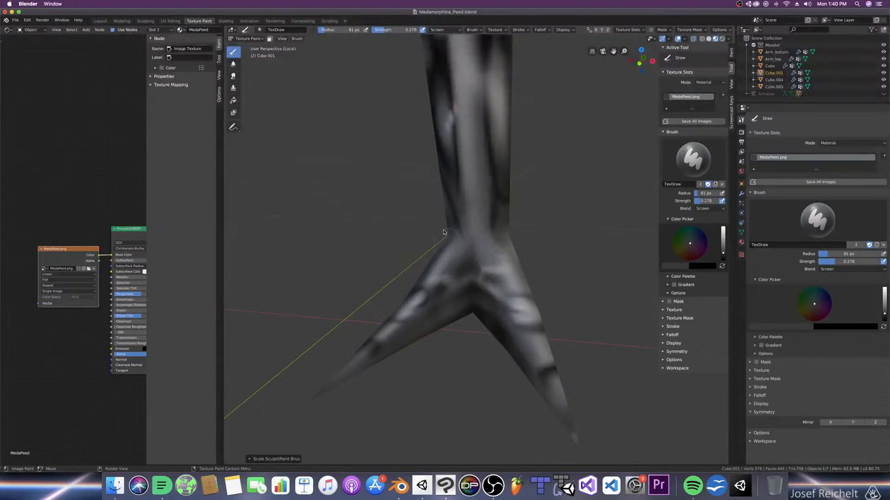
{"action": "key", "text": "bracketleft"}
{"action": "key", "text": "bracketleft"}
{"action": "middle_click_drag", "start_coordinate": [526, 296], "coordinate": [539, 284]}
{"action": "key", "text": "bracketleft"}
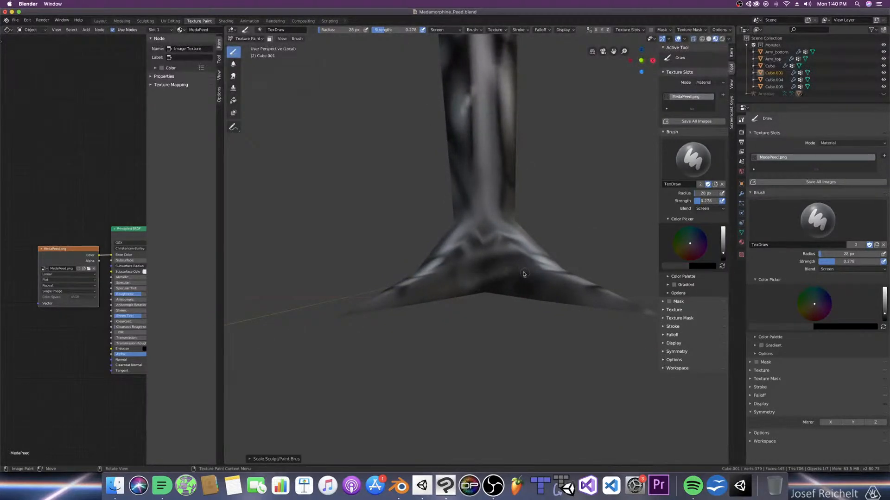
Step: Finish the foot highlights in Screen mode with a 38 px brush radius and save the Blender file
{"action": "key", "text": "bracketright"}
{"action": "key", "text": "bracketright"}
{"action": "key", "text": "bracketright"}
{"action": "key", "text": "bracketright"}
{"action": "key", "text": "bracketright"}
{"action": "key", "text": "bracketleft"}
{"action": "key", "text": "bracketleft"}
{"action": "middle_click_drag", "start_coordinate": [492, 287], "coordinate": [530, 285]}
{"action": "mouse_move", "coordinate": [564, 338]}
{"action": "middle_mouse_down"}
{"action": "mouse_move", "coordinate": [546, 338]}
{"action": "mouse_move", "coordinate": [565, 337]}
{"action": "middle_mouse_up"}
{"action": "key", "text": "super+s"}
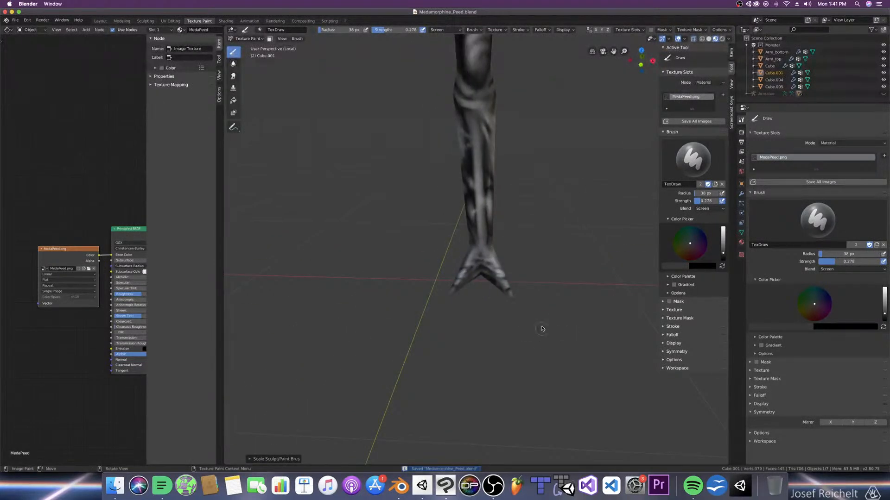
Step: From the front view, lighten the shin just below the knee in Screen mode, using brush radii of 51 and 28 px
{"action": "mouse_move", "coordinate": [536, 310]}
{"action": "middle_mouse_down"}
{"action": "mouse_move", "coordinate": [547, 313]}
{"action": "mouse_move", "coordinate": [483, 314]}
{"action": "mouse_move", "coordinate": [582, 314]}
{"action": "mouse_move", "coordinate": [468, 301]}
{"action": "mouse_move", "coordinate": [574, 310]}
{"action": "mouse_move", "coordinate": [494, 313]}
{"action": "mouse_move", "coordinate": [538, 307]}
{"action": "middle_mouse_up"}
{"action": "scroll", "coordinate": [538, 308], "scroll_direction": "up", "scroll_amount": 4}
{"action": "key", "text": "KP_1"}
{"action": "key", "text": "super+s"}
{"action": "scroll", "coordinate": [526, 277], "scroll_direction": "up", "scroll_amount": 5}
{"action": "middle_click_drag", "start_coordinate": [512, 182], "coordinate": [530, 308], "text": "shift"}
{"action": "scroll", "coordinate": [530, 308], "scroll_direction": "up", "scroll_amount": 2}
{"action": "middle_click_drag", "start_coordinate": [529, 247], "coordinate": [512, 308], "text": "shift"}
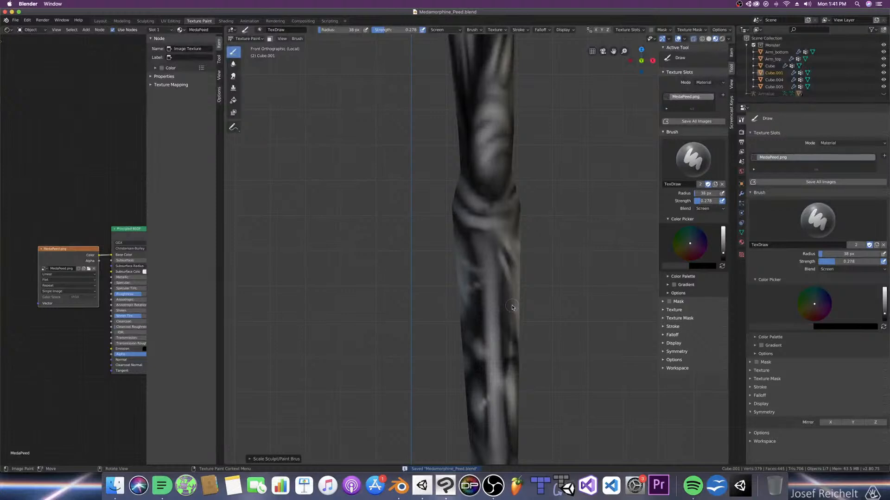
{"action": "key", "text": "bracketright"}
{"action": "key", "text": "bracketright"}
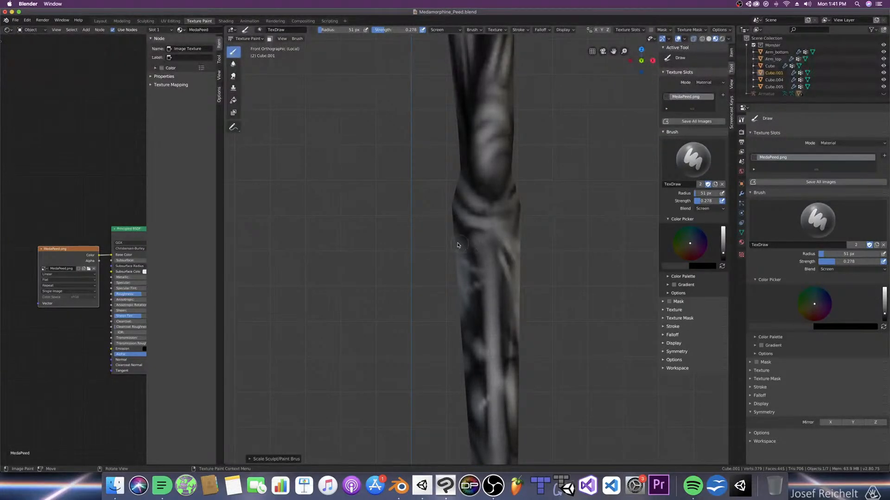
{"action": "key", "text": "bracketleft"}
{"action": "key", "text": "bracketleft"}
Step: Switch the brush blend to Multiply, darken the creases around the front of the knee with varied brush radii, and save the file
{"action": "left_click", "coordinate": [842, 270]}
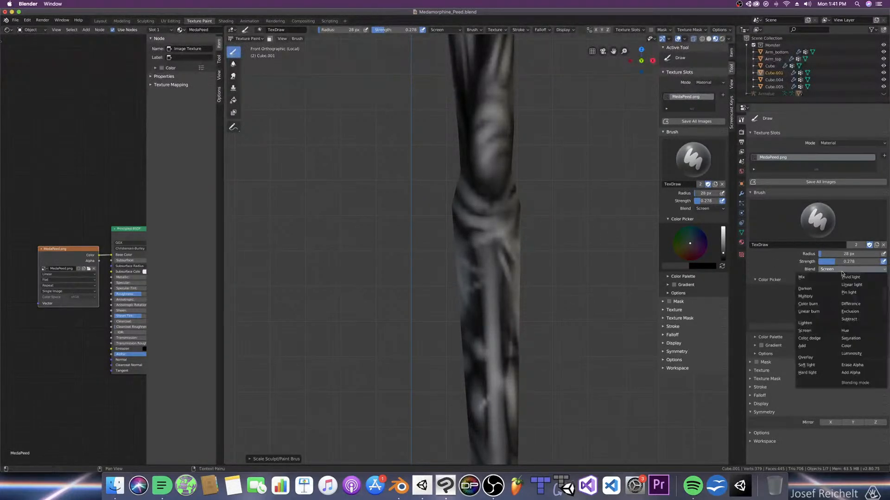
{"action": "left_click", "coordinate": [805, 296]}
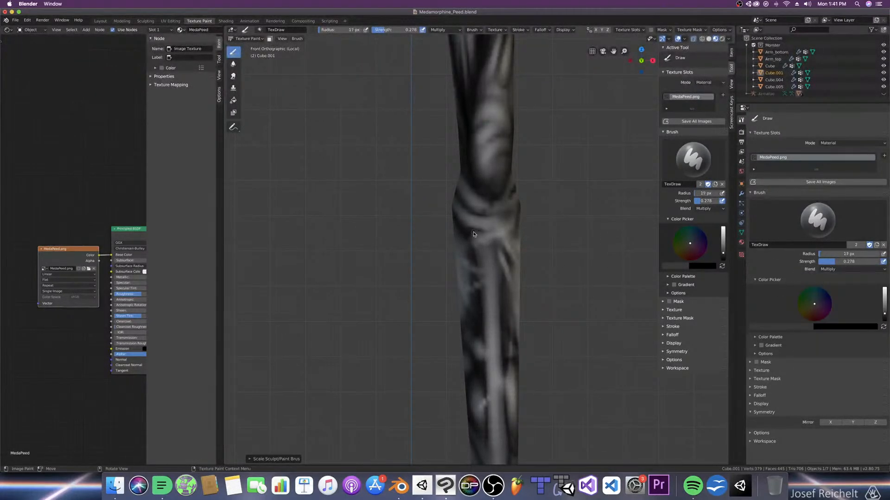
{"action": "key", "text": "bracketright"}
{"action": "key", "text": "bracketright"}
{"action": "key", "text": "bracketright"}
{"action": "key", "text": "bracketright"}
{"action": "key", "text": "bracketright"}
{"action": "key", "text": "bracketright"}
{"action": "key", "text": "bracketright"}
{"action": "key", "text": "bracketleft"}
{"action": "key", "text": "bracketright"}
{"action": "key", "text": "bracketright"}
{"action": "key", "text": "bracketright"}
{"action": "key", "text": "bracketleft"}
{"action": "key", "text": "bracketleft"}
{"action": "middle_click_drag", "start_coordinate": [500, 215], "coordinate": [472, 284]}
{"action": "key", "text": "super+s"}
Step: Shade the side of the knee and shin in Multiply mode with a 14 px brush radius, and save the file
{"action": "scroll", "coordinate": [481, 275], "scroll_direction": "up", "scroll_amount": 2}
{"action": "key", "text": "bracketleft"}
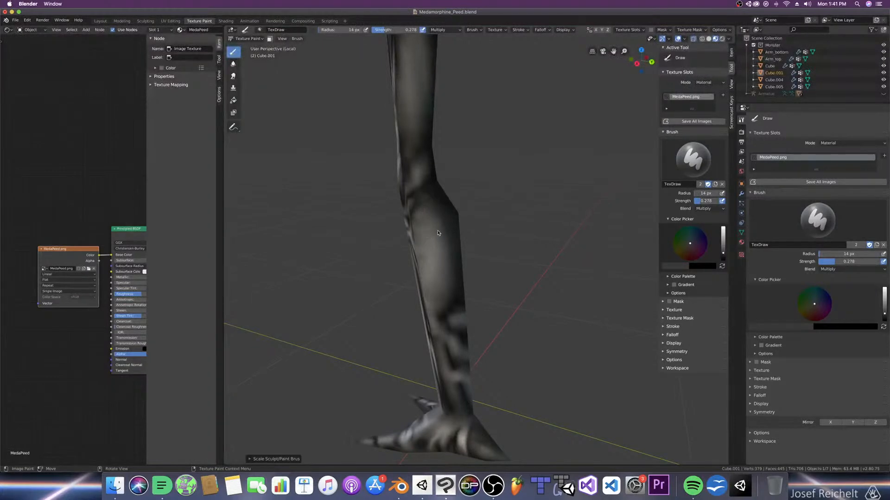
{"action": "middle_click_drag", "start_coordinate": [434, 232], "coordinate": [455, 276]}
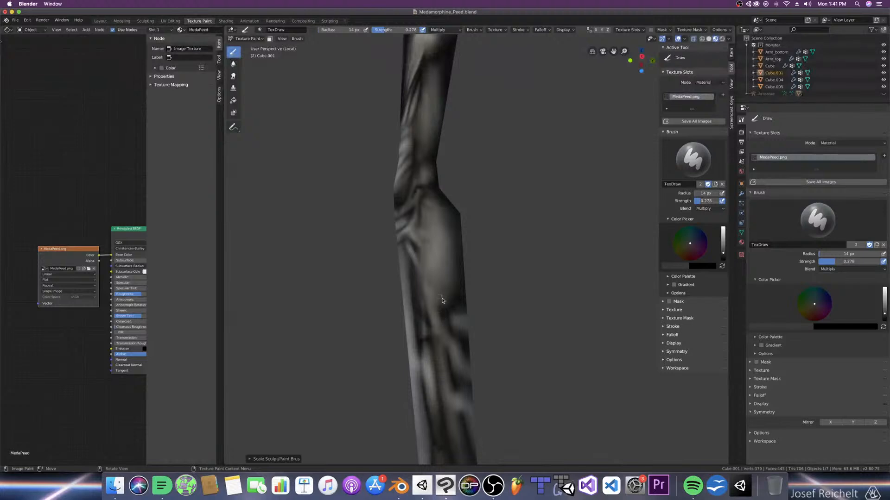
{"action": "key", "text": "super+s"}
{"action": "mouse_move", "coordinate": [442, 295]}
{"action": "middle_mouse_down"}
{"action": "mouse_move", "coordinate": [463, 299]}
{"action": "mouse_move", "coordinate": [385, 310]}
{"action": "mouse_move", "coordinate": [435, 308]}
{"action": "mouse_move", "coordinate": [367, 302]}
{"action": "mouse_move", "coordinate": [417, 310]}
{"action": "middle_mouse_up"}
{"action": "scroll", "coordinate": [438, 303], "scroll_direction": "down", "scroll_amount": 4}
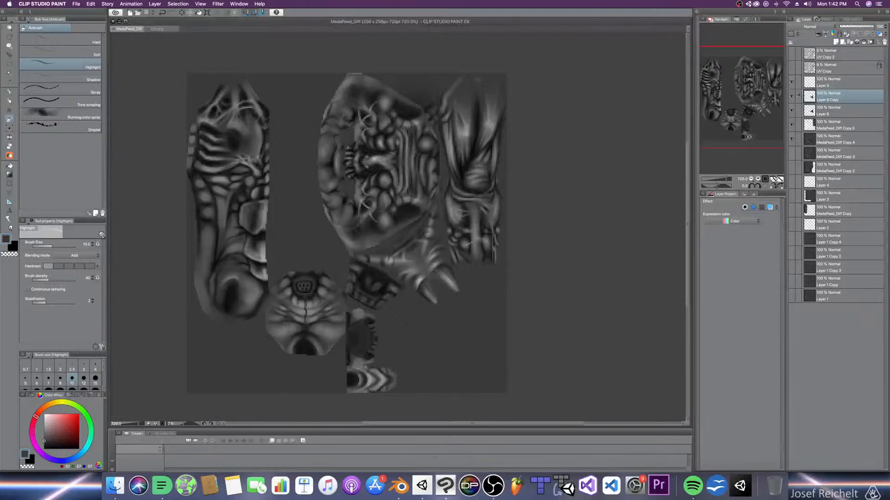
Step: In Clip Studio Paint, save MedaPeed_Diff in CLIP STUDIO FORMAT to the Texture folder, and switch back to Blender
{"action": "key", "text": "super+shift+s"}
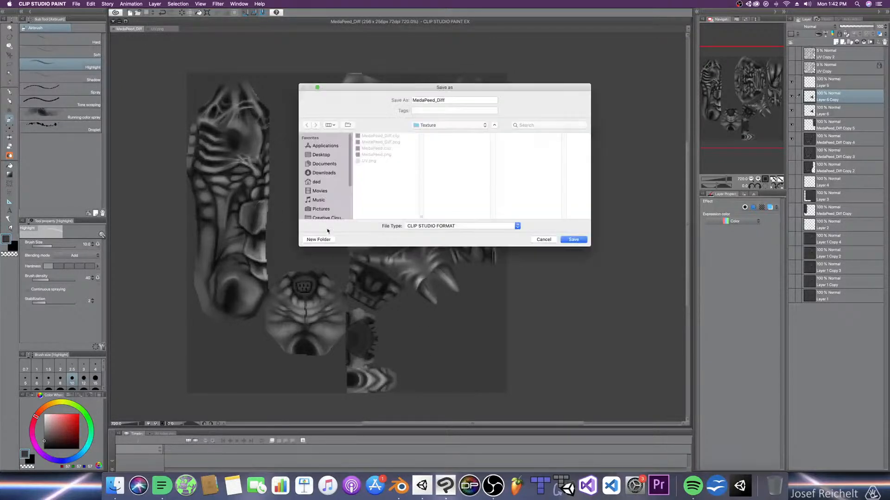
{"action": "left_click", "coordinate": [573, 240]}
{"action": "left_click", "coordinate": [494, 132]}
{"action": "left_click", "coordinate": [398, 485]}
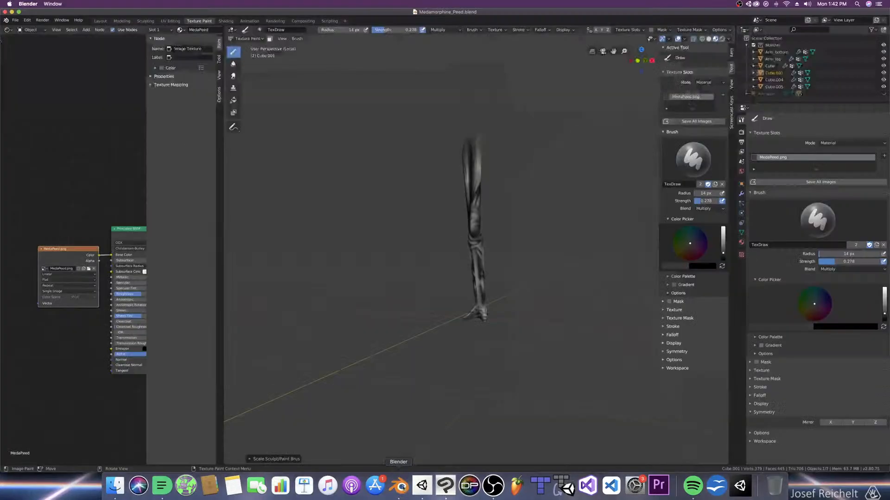
Step: Turn the shader node area into the UV Editor and save the painted texture over MedaPeed_Diff.png in the Texture folder
{"action": "left_click", "coordinate": [7, 29]}
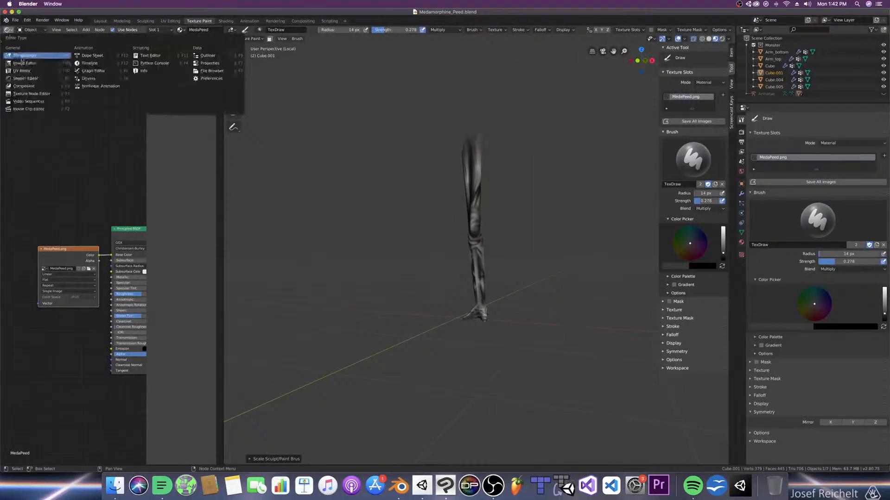
{"action": "left_click", "coordinate": [29, 75]}
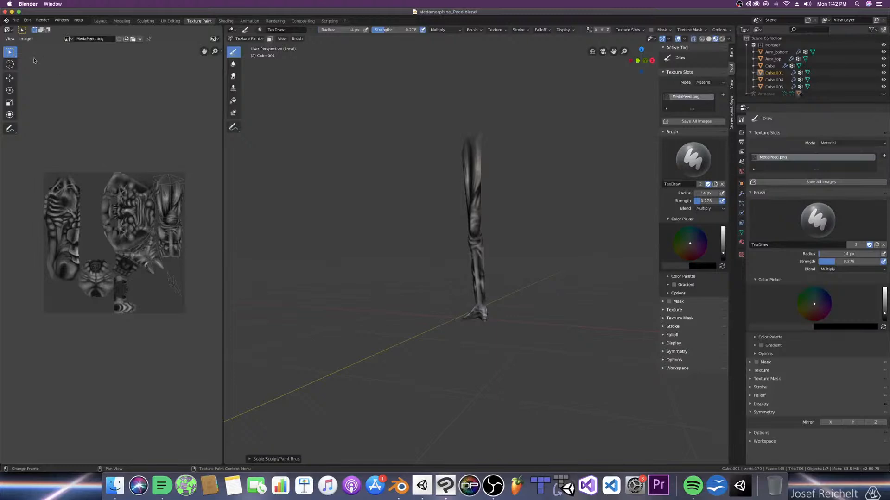
{"action": "left_click", "coordinate": [26, 38]}
{"action": "left_click", "coordinate": [49, 104]}
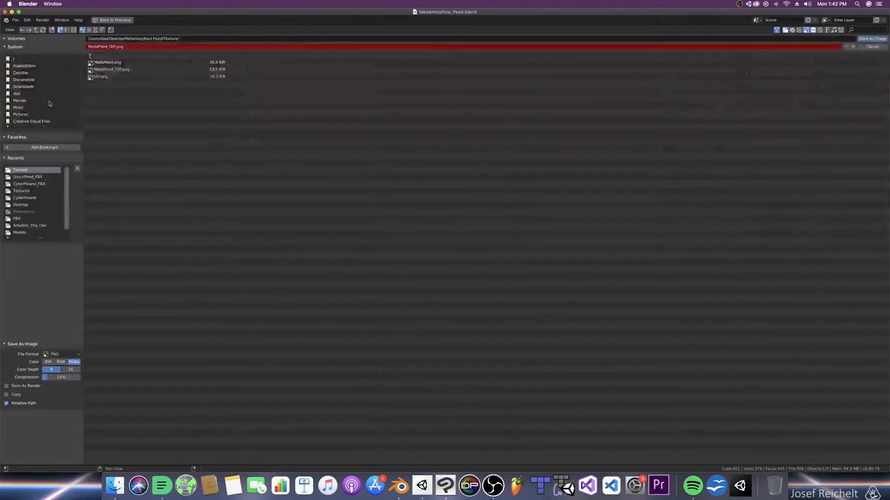
{"action": "double_click", "coordinate": [119, 70]}
{"action": "key", "text": "super+s"}
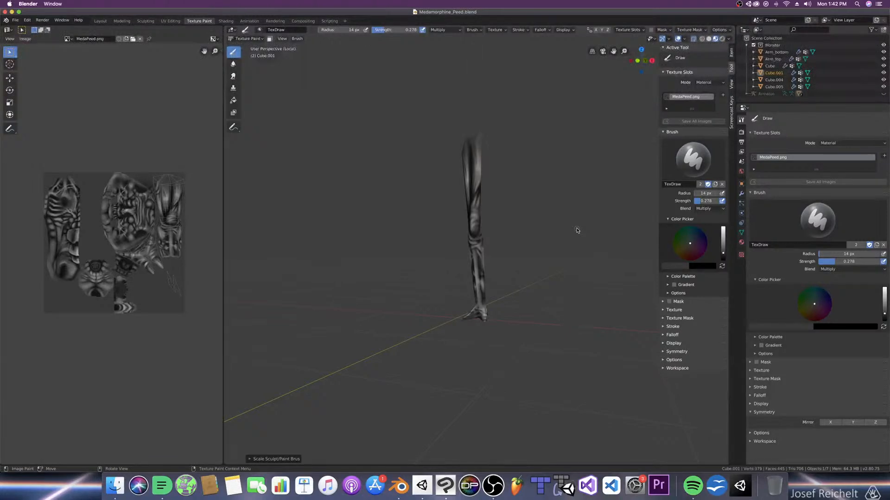
Step: Set the brush blend to Screen and lighten the top end of the isolated leg with a 74 px radius
{"action": "key", "text": "KP_Divide"}
{"action": "middle_click_drag", "start_coordinate": [596, 203], "coordinate": [482, 285]}
{"action": "key", "text": "KP_Divide"}
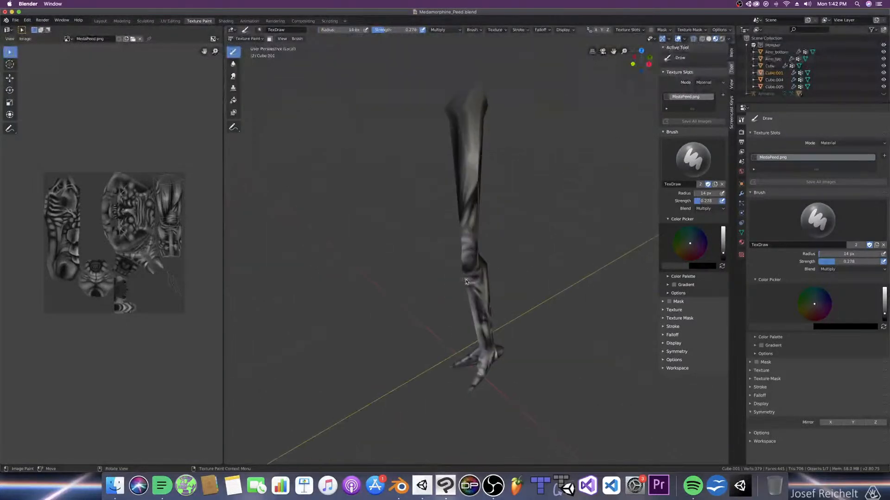
{"action": "left_click", "coordinate": [853, 270]}
{"action": "left_click", "coordinate": [815, 331]}
{"action": "middle_click_drag", "start_coordinate": [481, 253], "coordinate": [466, 302]}
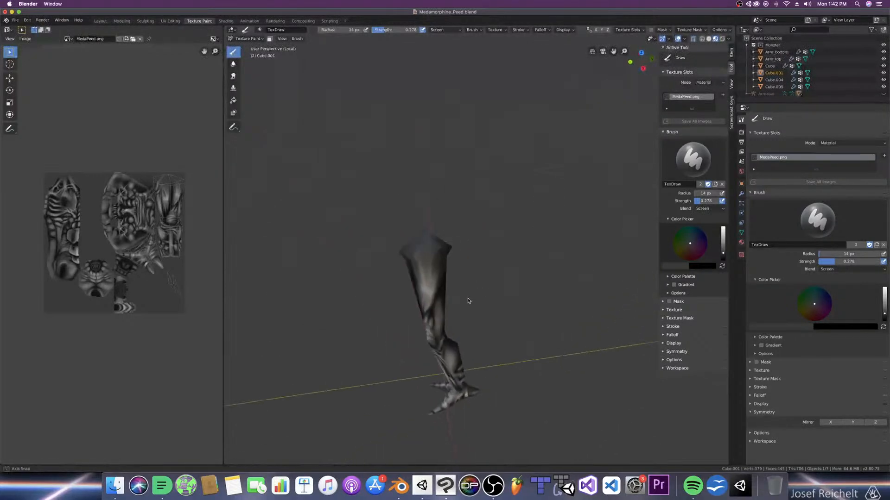
{"action": "key", "text": "bracketright"}
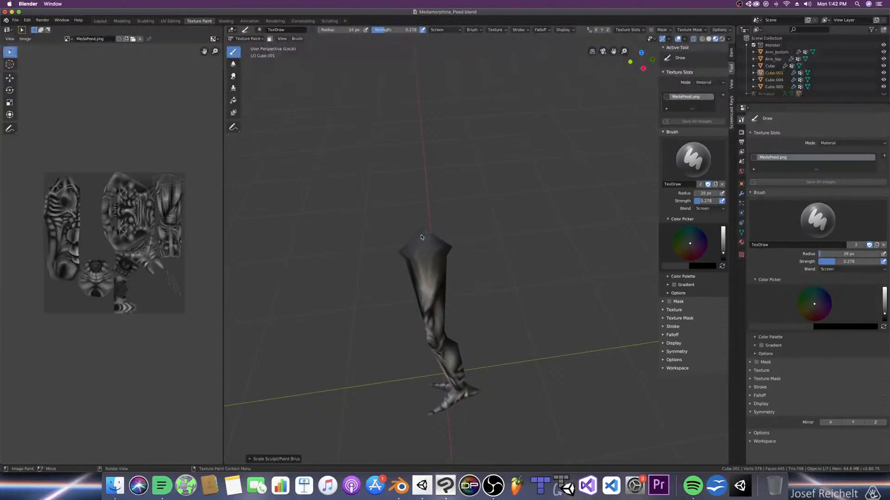
{"action": "left_click_drag", "start_coordinate": [440, 252], "coordinate": [412, 255]}
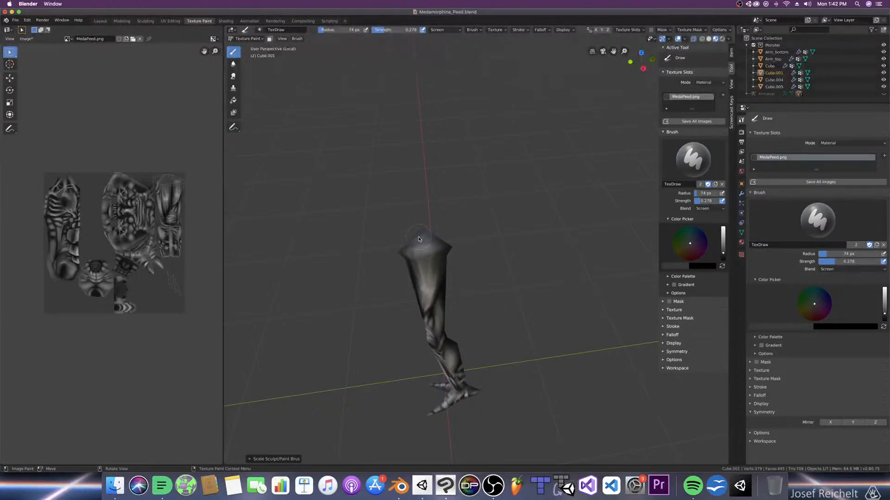
Step: From the right view, darken the upper thigh just below its top end in Multiply mode with a 41 px brush radius
{"action": "key", "text": "KP_3"}
{"action": "left_click", "coordinate": [850, 269]}
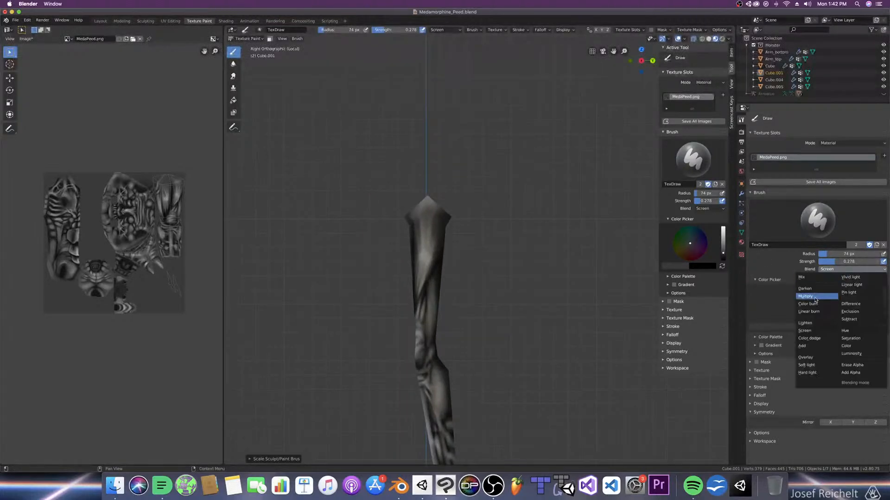
{"action": "left_click", "coordinate": [814, 297]}
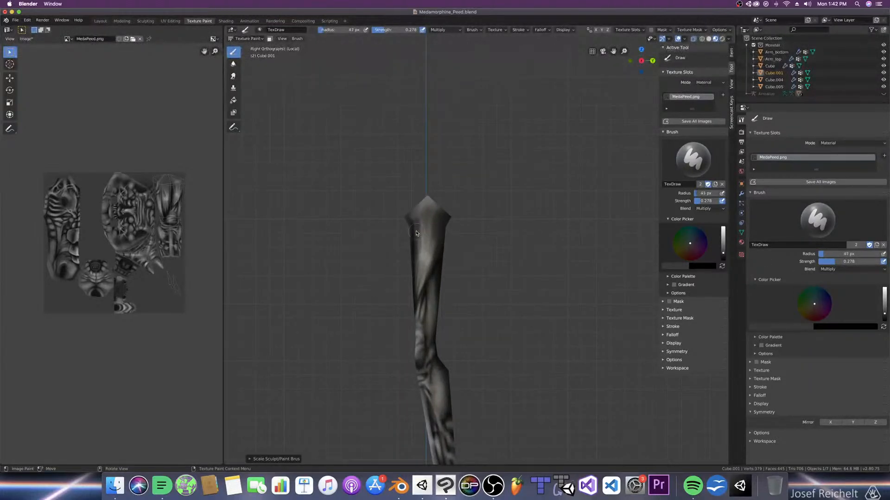
{"action": "key", "text": "bracketleft"}
{"action": "middle_click_drag", "start_coordinate": [439, 250], "coordinate": [388, 228]}
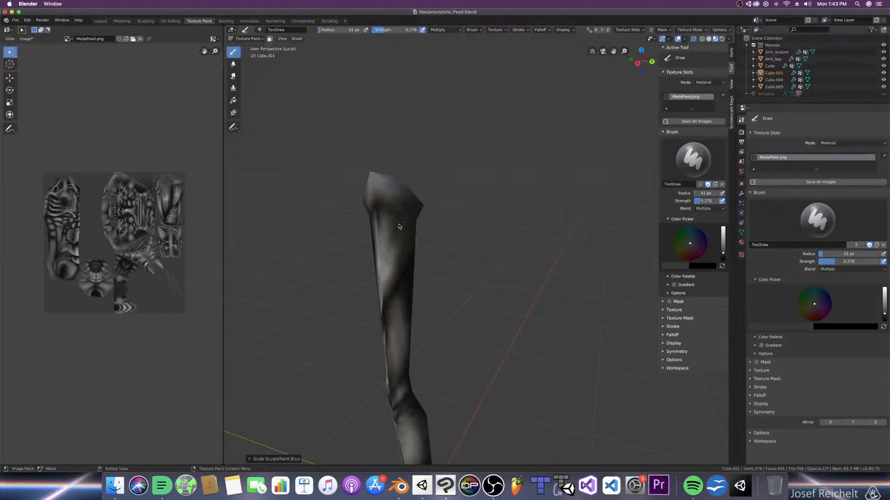
{"action": "mouse_move", "coordinate": [415, 226]}
{"action": "middle_mouse_down"}
{"action": "mouse_move", "coordinate": [411, 232]}
{"action": "mouse_move", "coordinate": [441, 224]}
{"action": "mouse_move", "coordinate": [411, 225]}
{"action": "middle_mouse_up"}
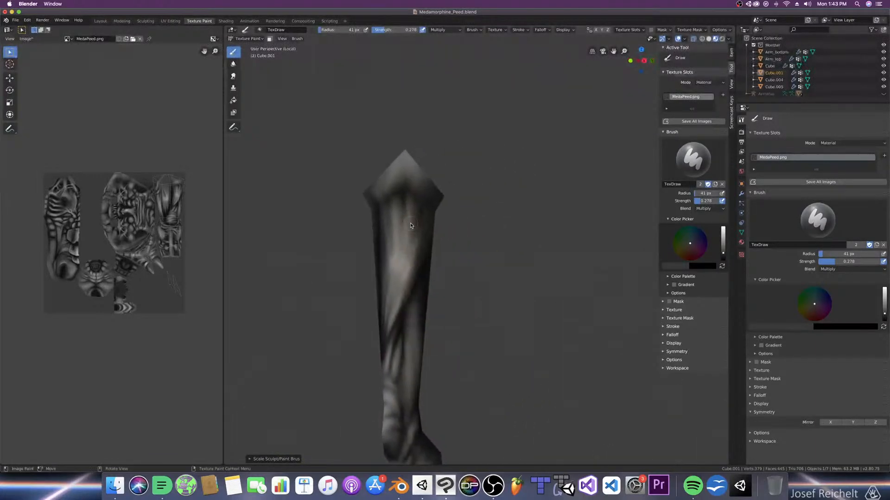
Step: Return the brush blend to Screen, lighten the thigh muscle with the 41 px radius, and save the file
{"action": "left_click", "coordinate": [852, 269]}
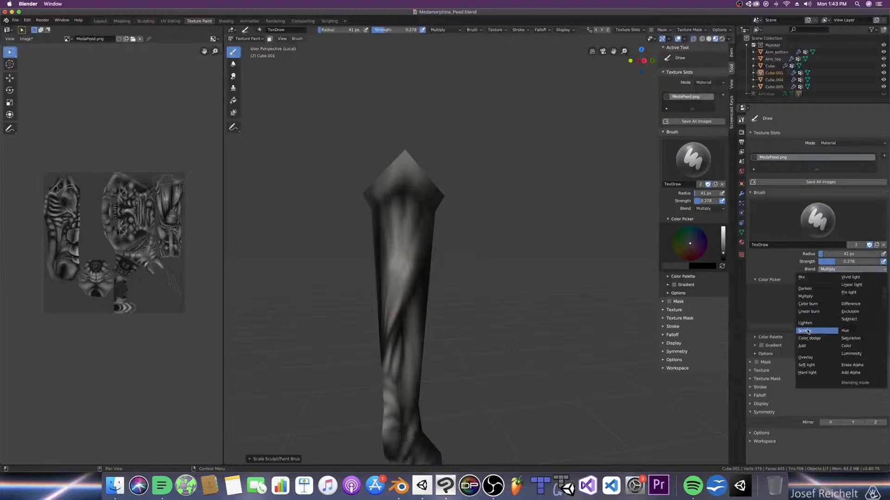
{"action": "left_click", "coordinate": [815, 331]}
{"action": "middle_click_drag", "start_coordinate": [508, 216], "coordinate": [506, 220]}
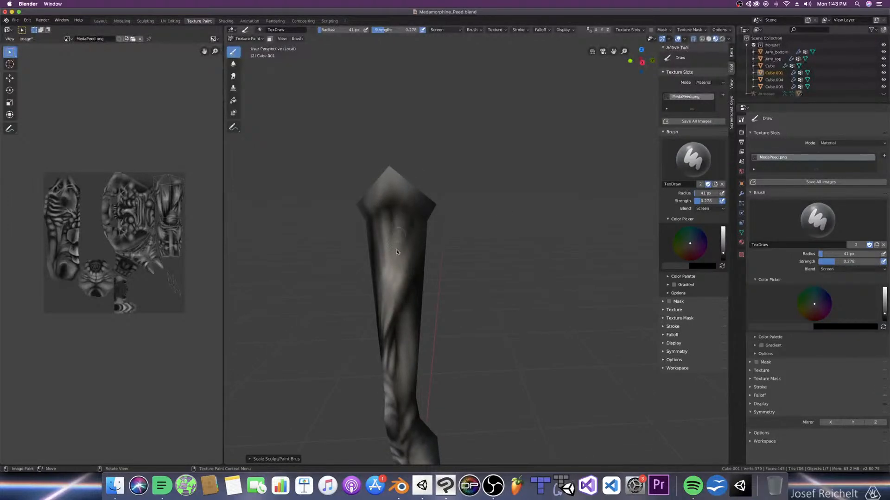
{"action": "key", "text": "super+s"}
Step: Darken the opposite side of the upper thigh in Multiply mode with a 91 px brush radius, and save the file
{"action": "middle_click_drag", "start_coordinate": [392, 205], "coordinate": [566, 260]}
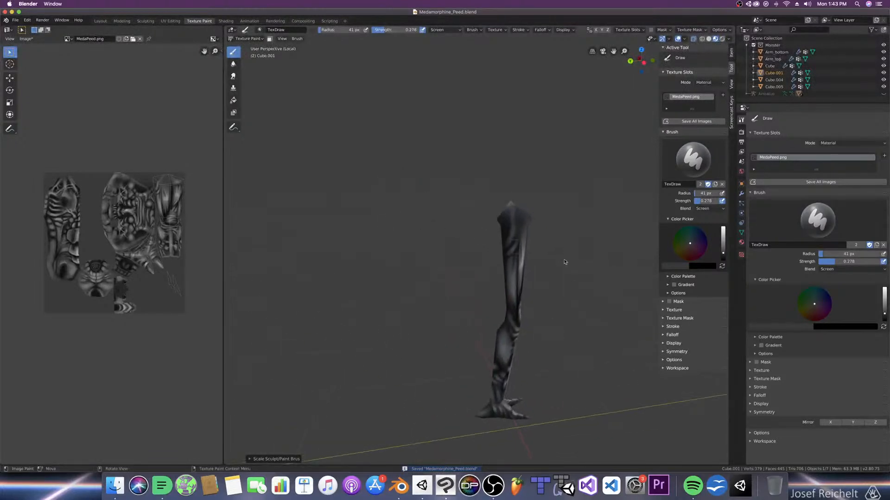
{"action": "left_click", "coordinate": [834, 269]}
{"action": "left_click", "coordinate": [816, 298]}
{"action": "middle_click_drag", "start_coordinate": [562, 282], "coordinate": [560, 288]}
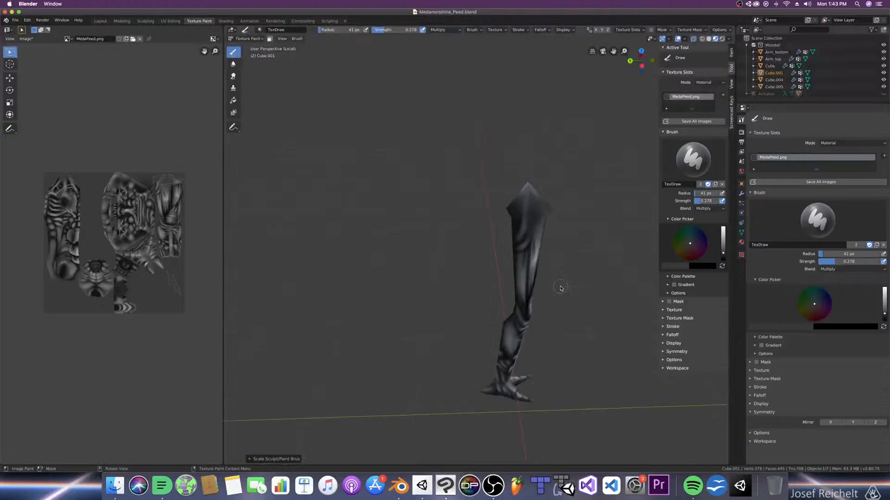
{"action": "key", "text": "bracketright"}
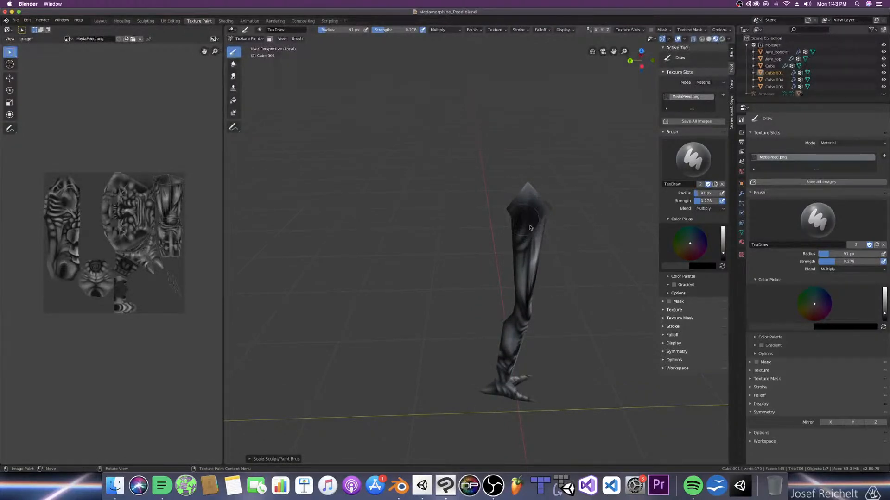
{"action": "key", "text": "ctrl+s"}
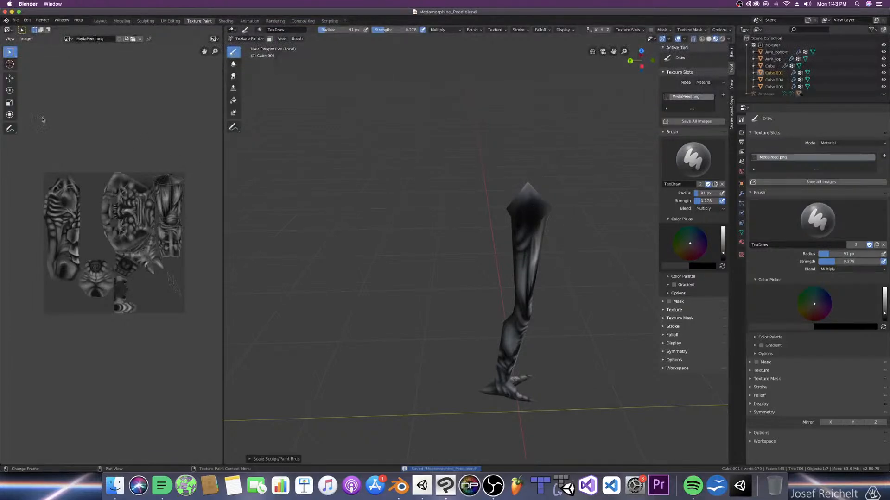
Step: Save the painted leg texture over MedaPeed_Diff.png
{"action": "left_click", "coordinate": [26, 39]}
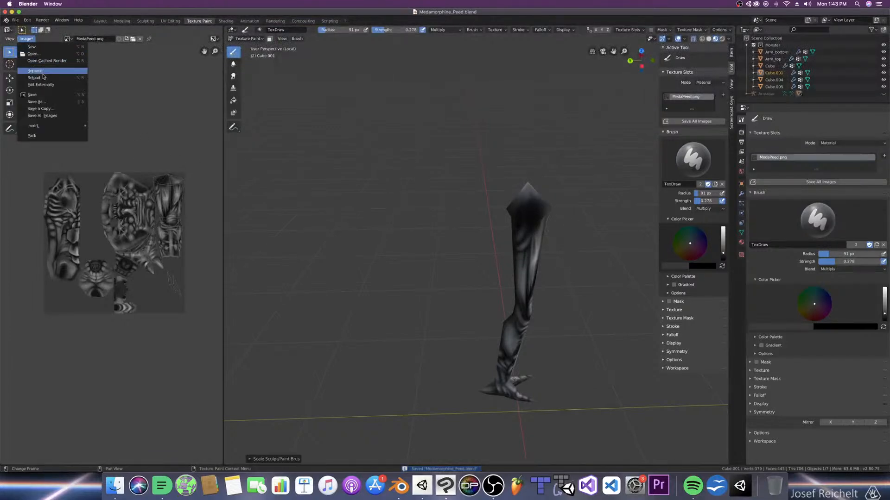
{"action": "left_click", "coordinate": [47, 102]}
{"action": "double_click", "coordinate": [119, 73]}
Step: Leave the isolated leg's local view to bring back the whole monster and save the Blender file
{"action": "mouse_move", "coordinate": [478, 207]}
{"action": "middle_mouse_down"}
{"action": "mouse_move", "coordinate": [491, 213]}
{"action": "mouse_move", "coordinate": [473, 224]}
{"action": "middle_mouse_up"}
{"action": "key", "text": "KP_Divide"}
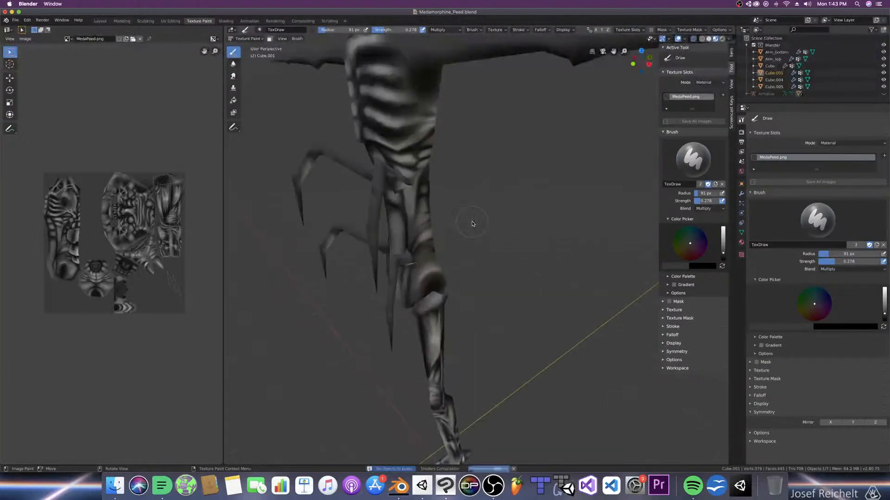
{"action": "scroll", "coordinate": [485, 235], "scroll_direction": "down", "scroll_amount": 4}
{"action": "mouse_move", "coordinate": [525, 244]}
{"action": "middle_mouse_down"}
{"action": "mouse_move", "coordinate": [368, 244]}
{"action": "mouse_move", "coordinate": [507, 246]}
{"action": "middle_mouse_up"}
{"action": "scroll", "coordinate": [501, 238], "scroll_direction": "up", "scroll_amount": 2}
{"action": "scroll", "coordinate": [508, 246], "scroll_direction": "down", "scroll_amount": 2}
{"action": "scroll", "coordinate": [506, 245], "scroll_direction": "up", "scroll_amount": 1}
{"action": "key", "text": "ctrl+s"}
{"action": "scroll", "coordinate": [496, 249], "scroll_direction": "up", "scroll_amount": 2}
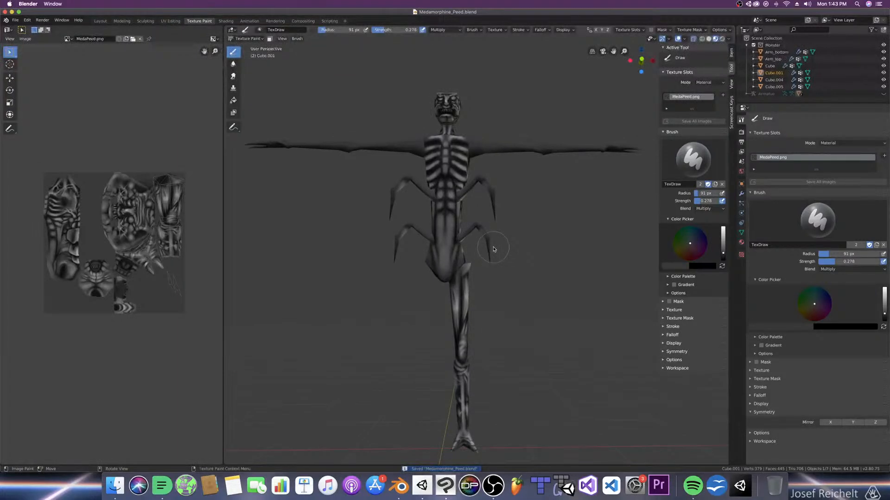
Step: In the Modeling workspace, add an X-axis Mirror modifier to the leg, return to Object Mode and save the file
{"action": "left_click", "coordinate": [121, 21]}
{"action": "left_click", "coordinate": [783, 118]}
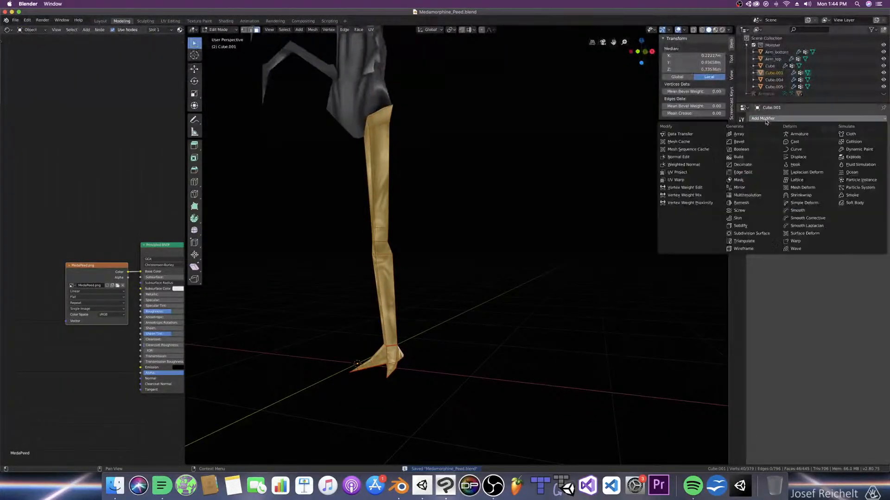
{"action": "left_click", "coordinate": [740, 187]}
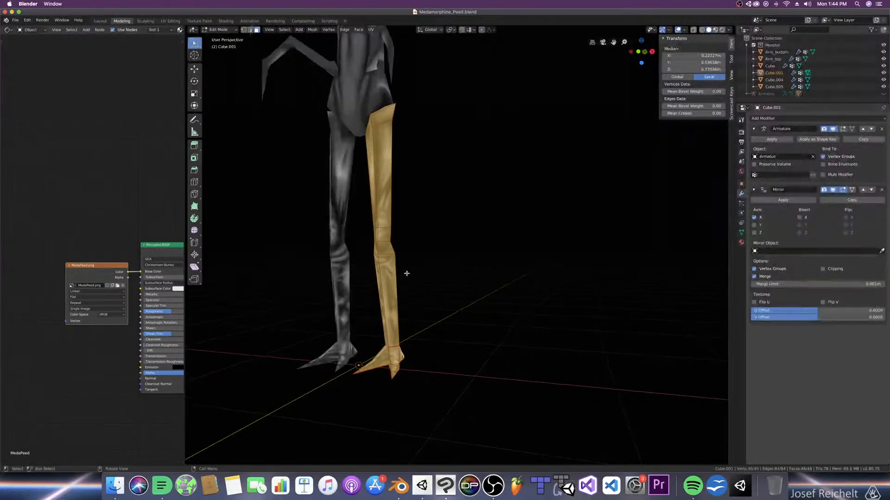
{"action": "key", "text": "Tab"}
{"action": "key", "text": "super+s"}
Step: Examine the mirrored legs and the rest of the textured monster from the front, up close and at an angle
{"action": "scroll", "coordinate": [464, 283], "scroll_direction": "down", "scroll_amount": 6}
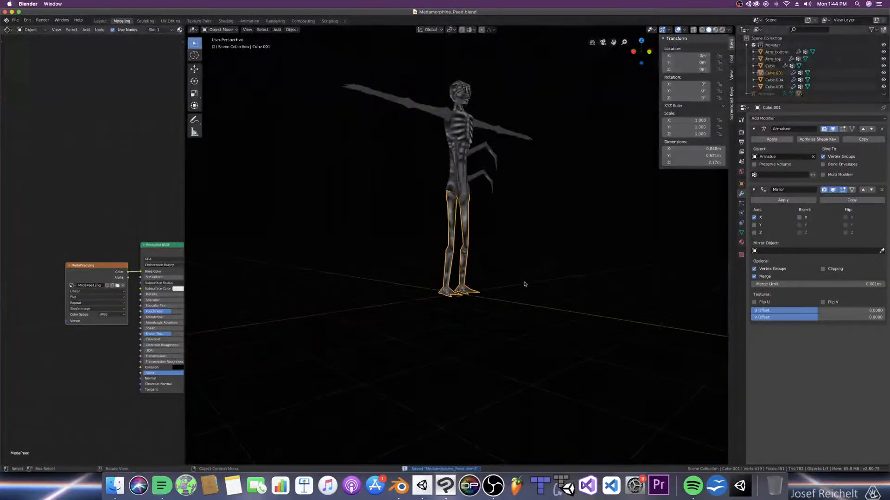
{"action": "middle_click_drag", "start_coordinate": [485, 270], "coordinate": [485, 313], "text": "shift"}
{"action": "key", "text": "KP_1"}
{"action": "scroll", "coordinate": [458, 254], "scroll_direction": "up", "scroll_amount": 3}
{"action": "middle_click_drag", "start_coordinate": [458, 223], "coordinate": [479, 312], "text": "shift"}
{"action": "scroll", "coordinate": [479, 312], "scroll_direction": "up", "scroll_amount": 1}
{"action": "scroll", "coordinate": [439, 232], "scroll_direction": "up", "scroll_amount": 4}
{"action": "middle_click_drag", "start_coordinate": [423, 197], "coordinate": [444, 308], "text": "shift"}
{"action": "scroll", "coordinate": [487, 307], "scroll_direction": "up", "scroll_amount": 5}
{"action": "key", "text": "super+s"}
{"action": "middle_click_drag", "start_coordinate": [381, 294], "coordinate": [425, 284]}
{"action": "scroll", "coordinate": [452, 332], "scroll_direction": "down", "scroll_amount": 4}
{"action": "scroll", "coordinate": [484, 296], "scroll_direction": "up", "scroll_amount": 5}
{"action": "scroll", "coordinate": [346, 274], "scroll_direction": "down", "scroll_amount": 8}
{"action": "key", "text": "super+s"}
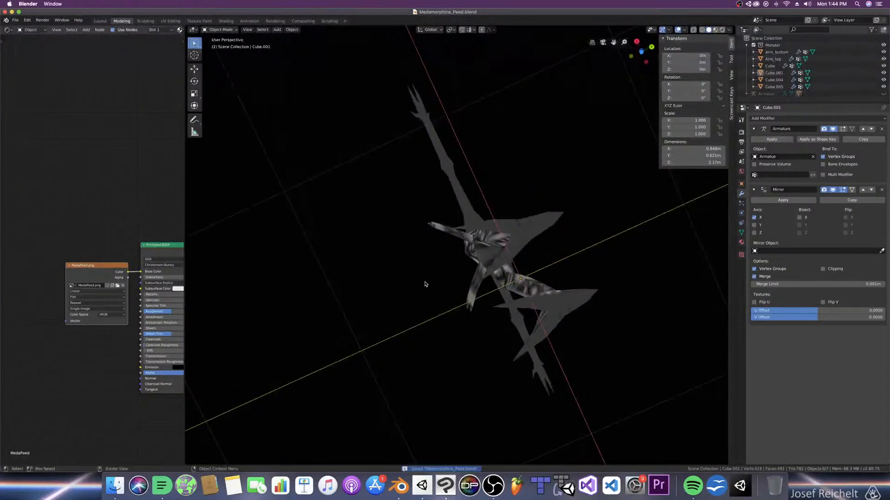
Step: Select the legs from the bottom view and reopen them in the Texture Paint workspace, seen from directly below
{"action": "key", "text": "KP_7"}
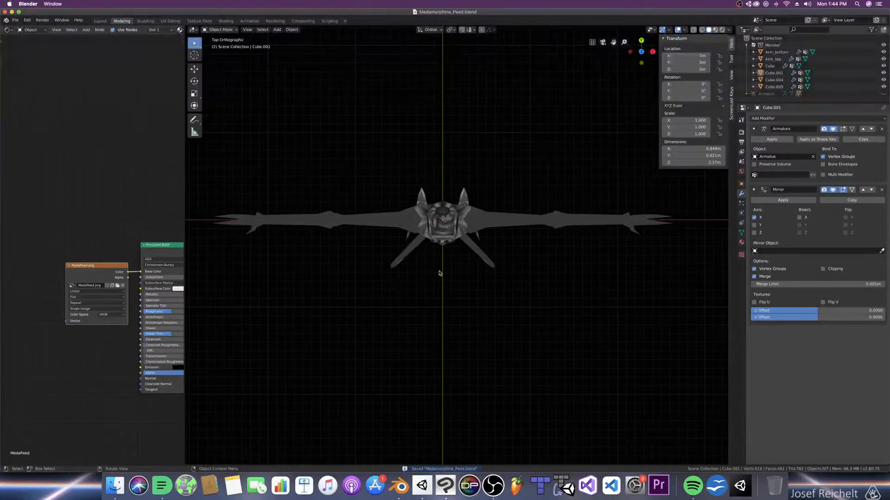
{"action": "key", "text": "ctrl+KP_7"}
{"action": "scroll", "coordinate": [463, 301], "scroll_direction": "up", "scroll_amount": 3}
{"action": "left_click", "coordinate": [473, 317]}
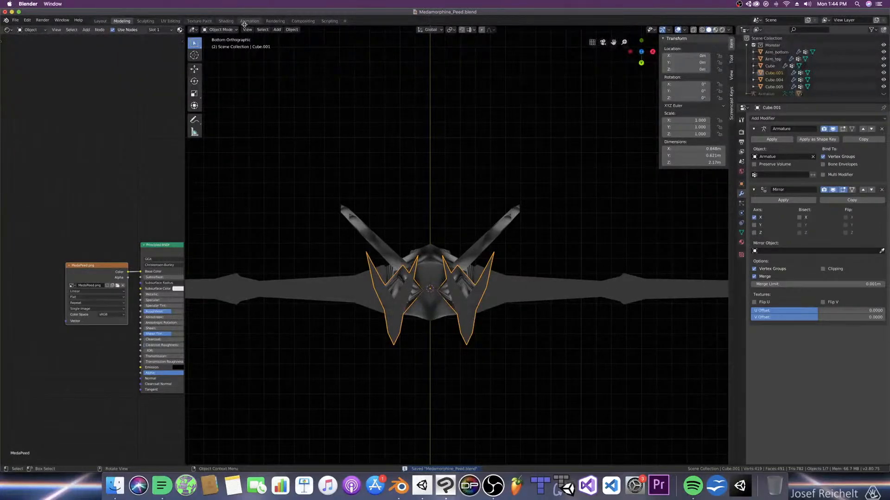
{"action": "left_click", "coordinate": [199, 21]}
{"action": "key", "text": "KP_7"}
{"action": "scroll", "coordinate": [447, 330], "scroll_direction": "up", "scroll_amount": 3}
{"action": "key", "text": "ctrl+KP_7"}
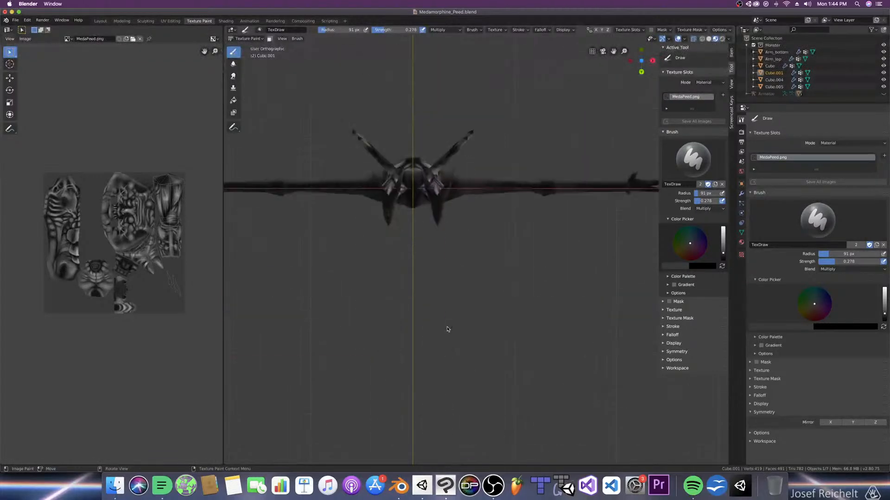
{"action": "scroll", "coordinate": [436, 241], "scroll_direction": "up", "scroll_amount": 3}
{"action": "scroll", "coordinate": [438, 239], "scroll_direction": "up", "scroll_amount": 2}
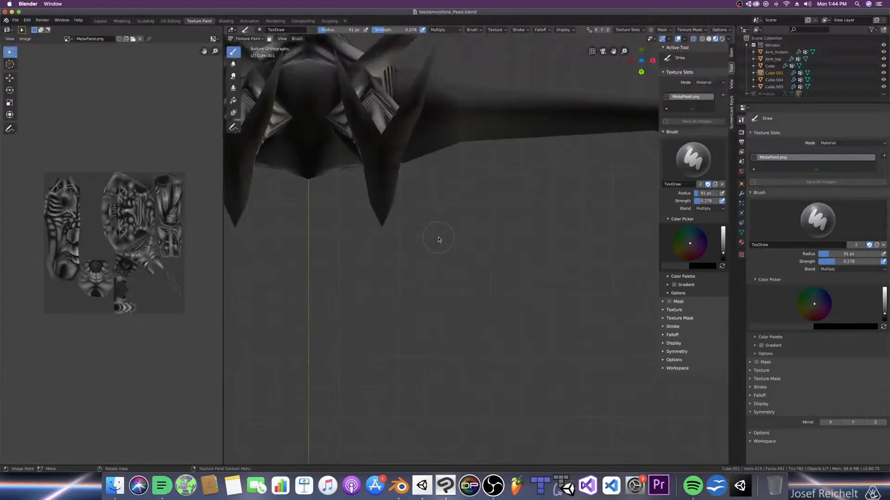
Step: Reduce the brush radius to 32 px and switch the viewport shading to Solid with the soles of the feet in view
{"action": "key", "text": "bracketleft"}
{"action": "key", "text": "bracketleft"}
{"action": "key", "text": "bracketleft"}
{"action": "key", "text": "bracketleft"}
{"action": "key", "text": "bracketleft"}
{"action": "key", "text": "bracketleft"}
{"action": "key", "text": "bracketleft"}
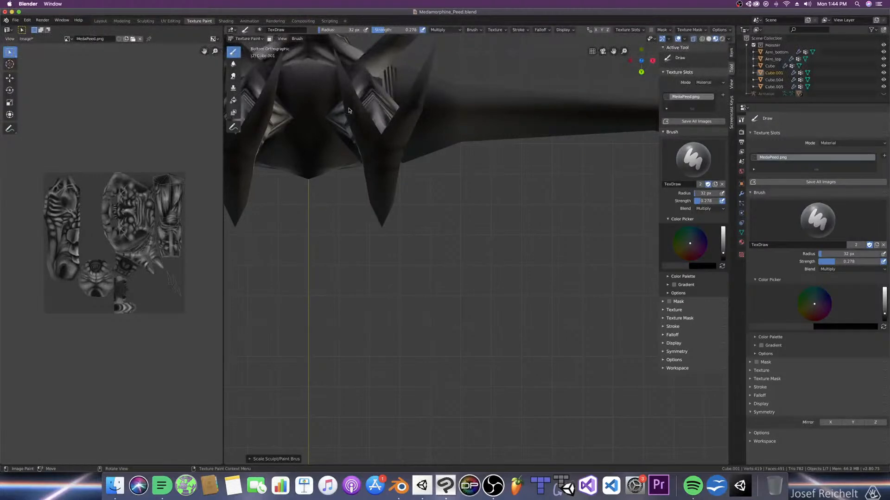
{"action": "mouse_move", "coordinate": [349, 92]}
{"action": "middle_mouse_down"}
{"action": "mouse_move", "coordinate": [432, 190]}
{"action": "mouse_move", "coordinate": [457, 183]}
{"action": "middle_mouse_up"}
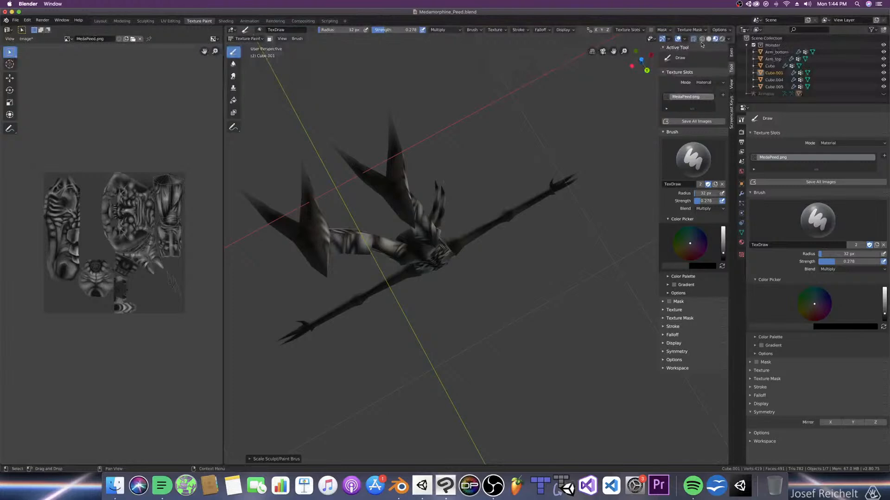
{"action": "left_click", "coordinate": [708, 39]}
{"action": "middle_click_drag", "start_coordinate": [425, 153], "coordinate": [548, 131]}
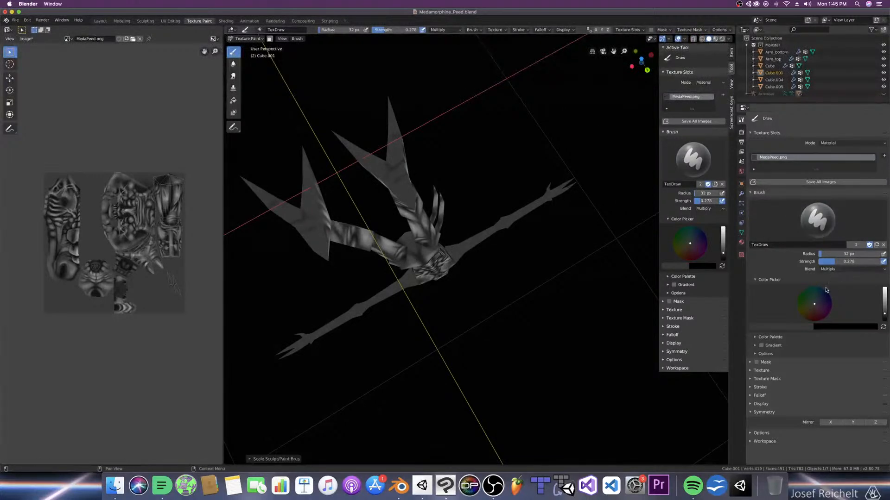
Step: Set the brush blend to Screen and lighten the toes and sole with a larger brush, reducing the radius to 47 px
{"action": "left_click", "coordinate": [826, 270]}
{"action": "left_click", "coordinate": [792, 324]}
{"action": "key", "text": "bracketright"}
{"action": "key", "text": "bracketright"}
{"action": "key", "text": "bracketright"}
{"action": "key", "text": "bracketright"}
{"action": "key", "text": "bracketright"}
{"action": "key", "text": "bracketright"}
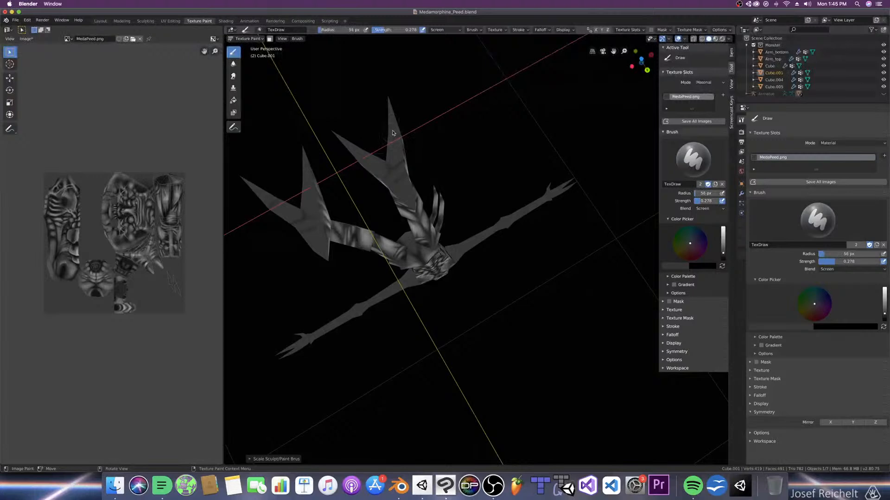
{"action": "left_click_drag", "start_coordinate": [394, 131], "coordinate": [398, 122]}
{"action": "mouse_move", "coordinate": [351, 148]}
{"action": "left_mouse_down"}
{"action": "mouse_move", "coordinate": [373, 166]}
{"action": "mouse_move", "coordinate": [395, 152]}
{"action": "mouse_move", "coordinate": [403, 191]}
{"action": "left_mouse_up"}
{"action": "key", "text": "bracketleft"}
{"action": "middle_click_drag", "start_coordinate": [403, 181], "coordinate": [433, 178]}
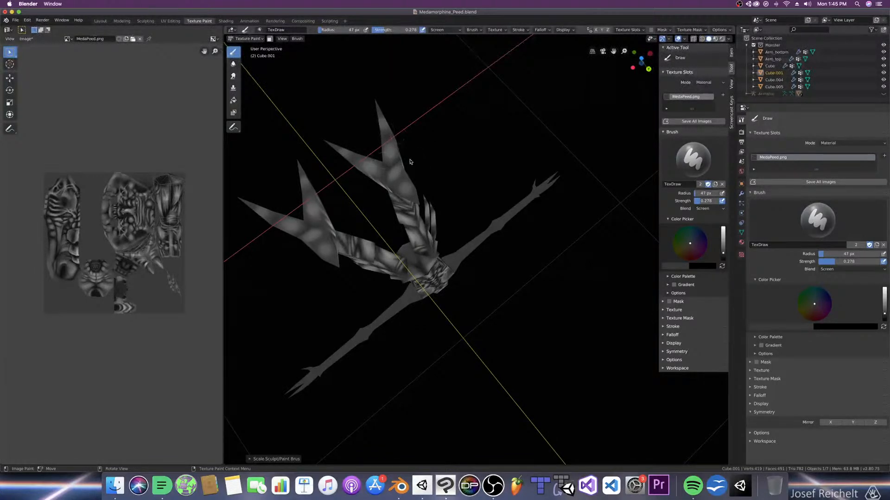
Step: Set the brush blend to Multiply with a 20 px radius and darken the gaps between the sole's light patches
{"action": "left_click", "coordinate": [831, 269]}
{"action": "left_click", "coordinate": [811, 297]}
{"action": "key", "text": "bracketleft"}
{"action": "key", "text": "bracketleft"}
{"action": "key", "text": "bracketleft"}
{"action": "key", "text": "bracketleft"}
{"action": "key", "text": "bracketleft"}
{"action": "key", "text": "bracketleft"}
{"action": "key", "text": "bracketleft"}
{"action": "key", "text": "bracketleft"}
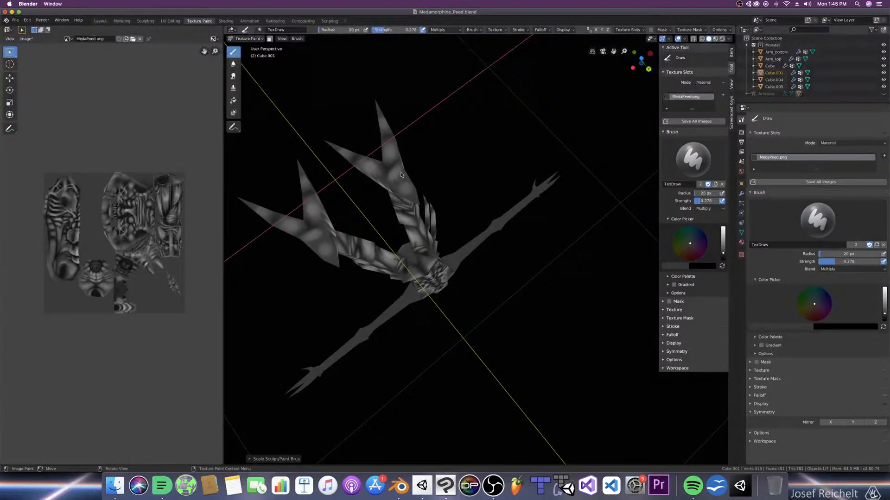
{"action": "middle_click_drag", "start_coordinate": [406, 176], "coordinate": [416, 175]}
Step: Darken more creases along the toes and sole with a 27 px brush radius
{"action": "key", "text": "bracketright"}
{"action": "key", "text": "bracketright"}
{"action": "key", "text": "bracketright"}
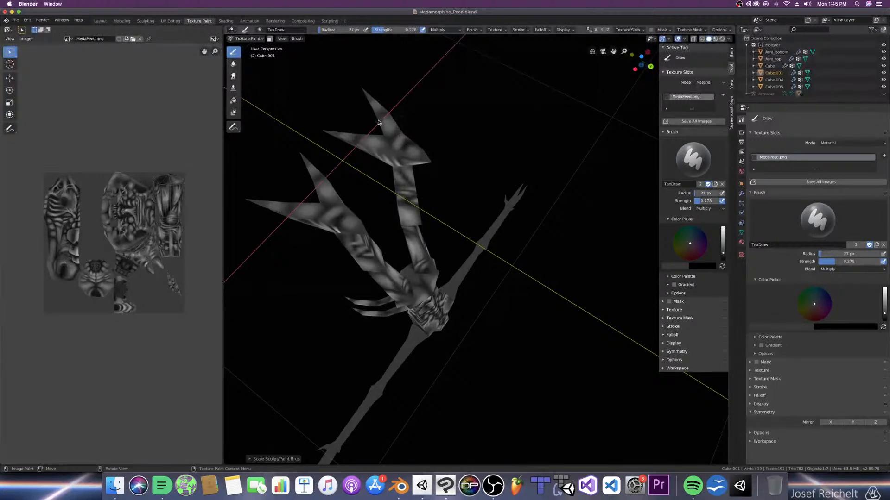
{"action": "mouse_move", "coordinate": [453, 189]}
{"action": "middle_mouse_down"}
{"action": "mouse_move", "coordinate": [435, 212]}
{"action": "mouse_move", "coordinate": [442, 246]}
{"action": "mouse_move", "coordinate": [501, 179]}
{"action": "mouse_move", "coordinate": [500, 190]}
{"action": "mouse_move", "coordinate": [477, 190]}
{"action": "middle_mouse_up"}
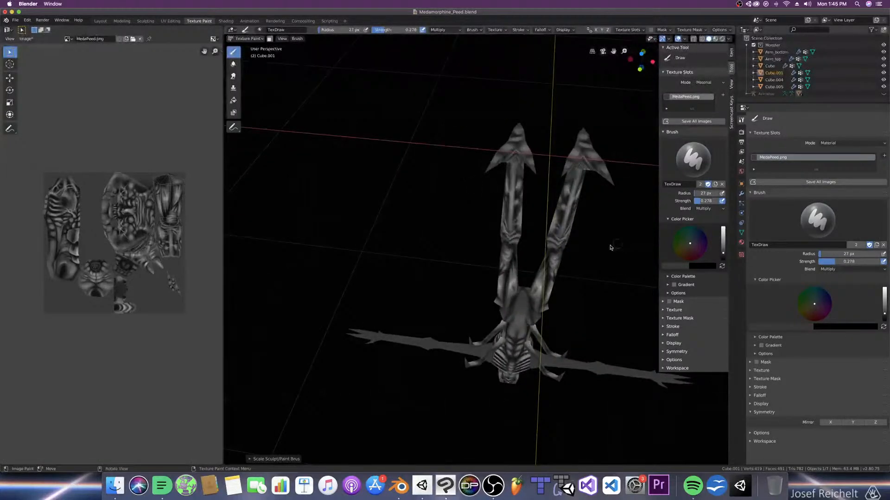
Step: Set the brush radius to 23 px and save the Blender file
{"action": "key", "text": "bracketright"}
{"action": "key", "text": "bracketright"}
{"action": "key", "text": "bracketleft"}
{"action": "key", "text": "bracketleft"}
{"action": "key", "text": "bracketleft"}
{"action": "key", "text": "super+s"}
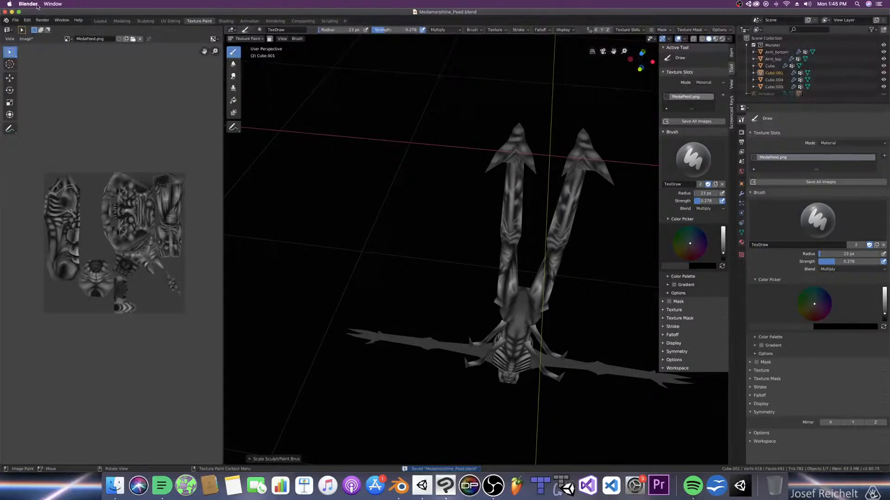
Step: Save the texture with the painted soles over MedaPeed_Diff.png
{"action": "left_click", "coordinate": [26, 39]}
{"action": "left_click", "coordinate": [47, 102]}
{"action": "double_click", "coordinate": [121, 70]}
Step: Return to the Modeling workspace in Object Mode, save the file and inspect the whole monster from the front and side
{"action": "scroll", "coordinate": [539, 205], "scroll_direction": "down", "scroll_amount": 8}
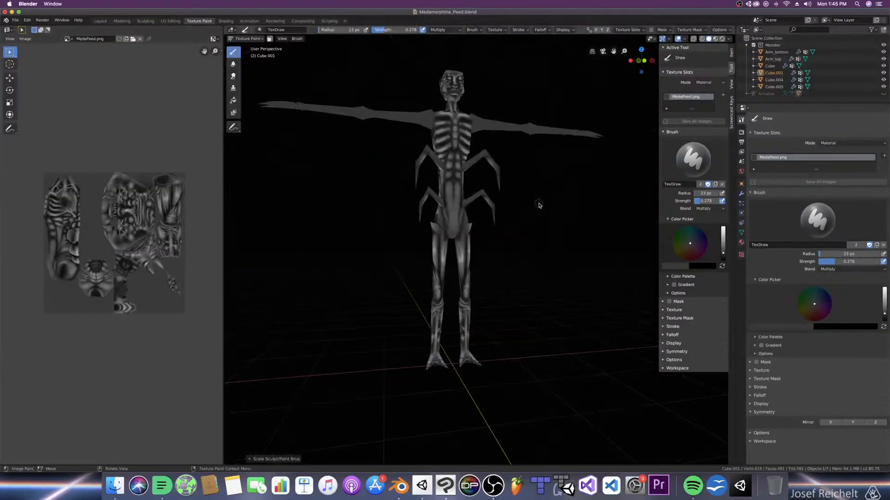
{"action": "key", "text": "s"}
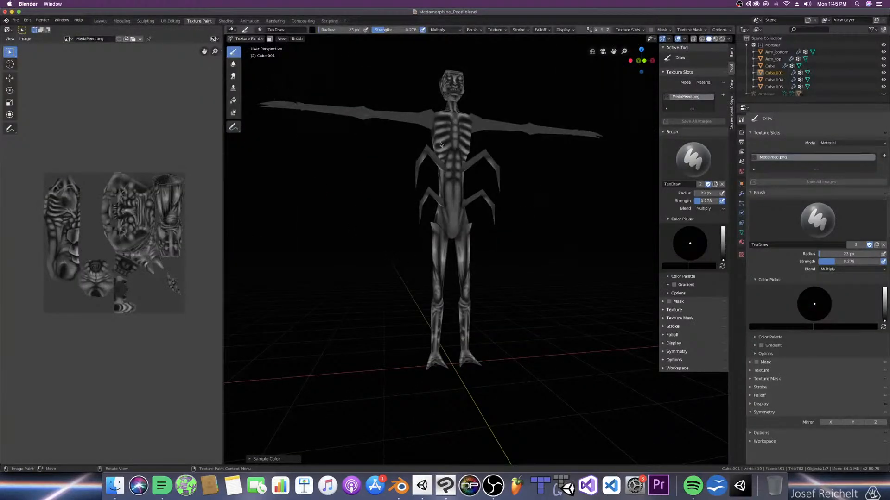
{"action": "middle_click_drag", "start_coordinate": [540, 193], "coordinate": [371, 137]}
{"action": "left_click", "coordinate": [122, 21]}
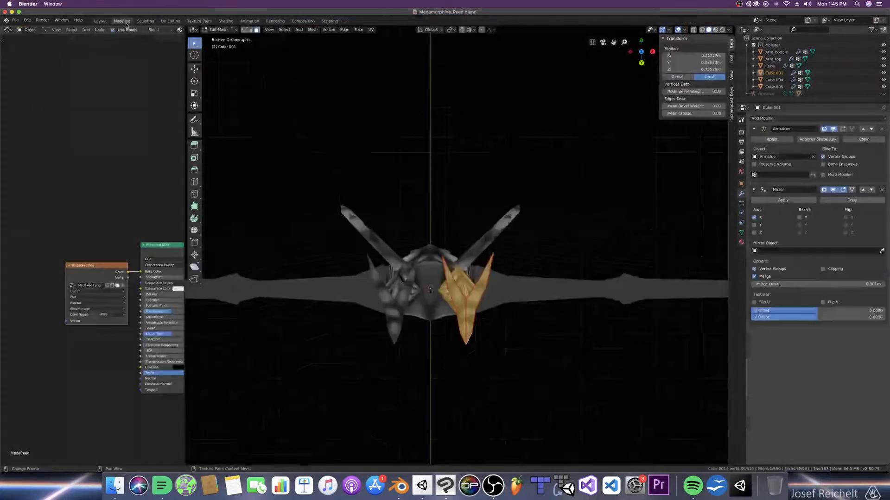
{"action": "key", "text": "KP_1"}
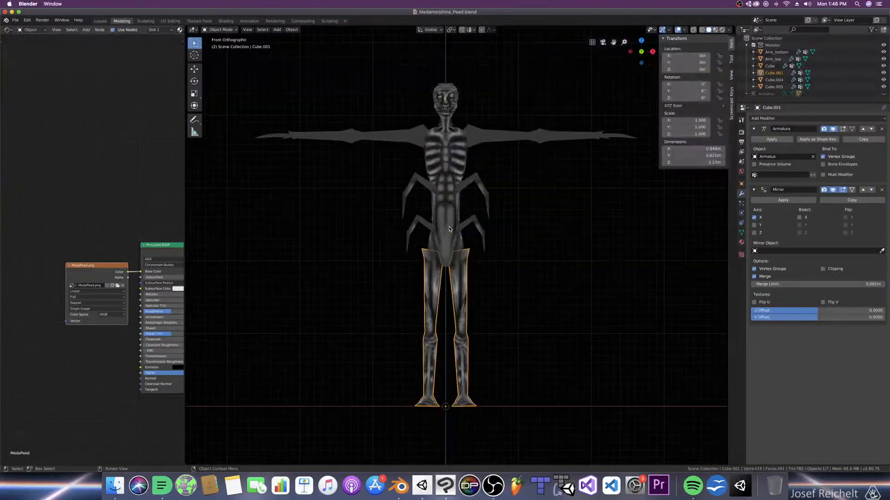
{"action": "key", "text": "super+s"}
{"action": "left_click", "coordinate": [552, 269]}
{"action": "scroll", "coordinate": [549, 267], "scroll_direction": "up", "scroll_amount": 3}
{"action": "middle_click_drag", "start_coordinate": [541, 264], "coordinate": [516, 274], "text": "shift"}
{"action": "scroll", "coordinate": [514, 273], "scroll_direction": "down", "scroll_amount": 3}
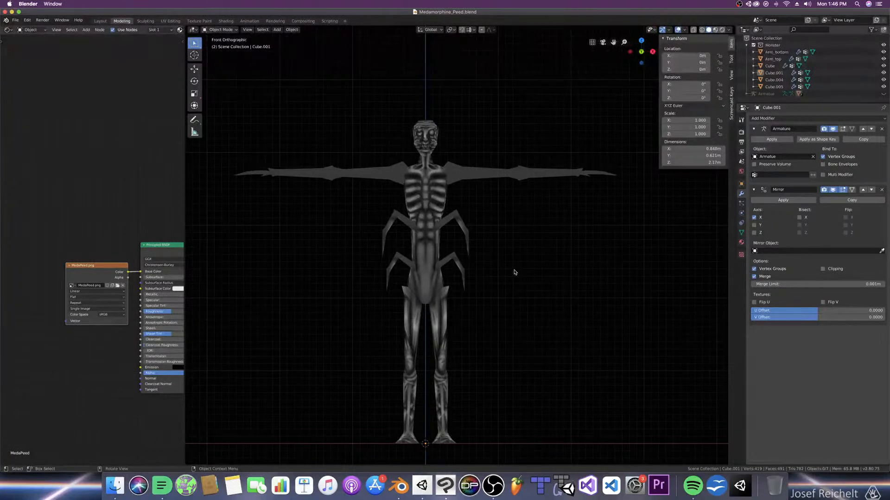
{"action": "scroll", "coordinate": [380, 268], "scroll_direction": "up", "scroll_amount": 5}
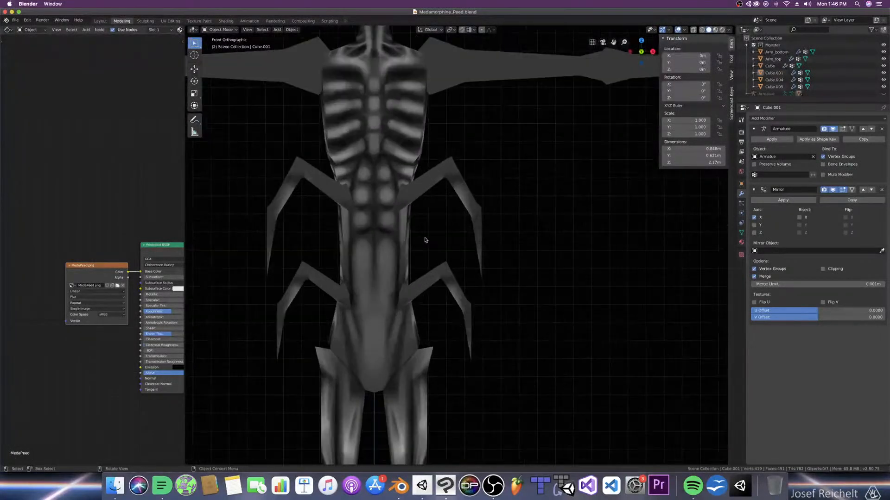
{"action": "middle_click_drag", "start_coordinate": [399, 256], "coordinate": [370, 272]}
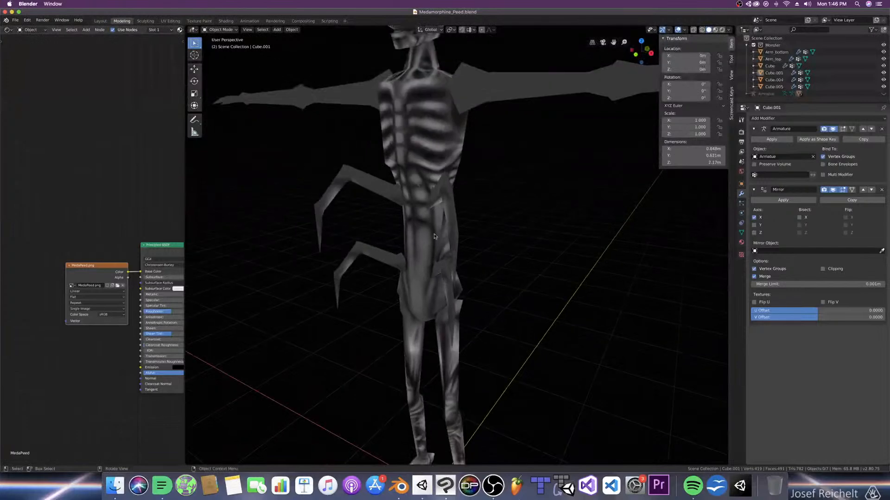
Step: Switch to Clip Studio Paint and open the updated MedaPeed_Diff.png in it from Finder's Texture folder
{"action": "left_click", "coordinate": [445, 485]}
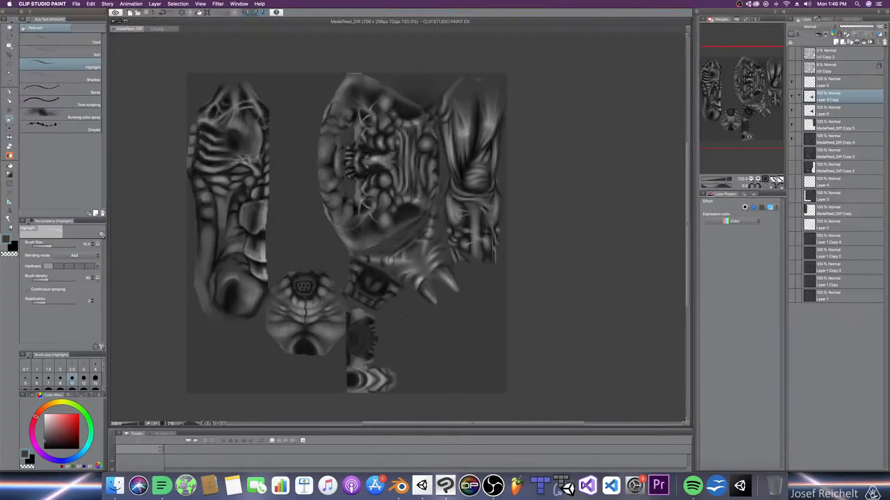
{"action": "key", "text": "super+shift+s"}
{"action": "left_click", "coordinate": [544, 240]}
{"action": "left_click", "coordinate": [115, 485]}
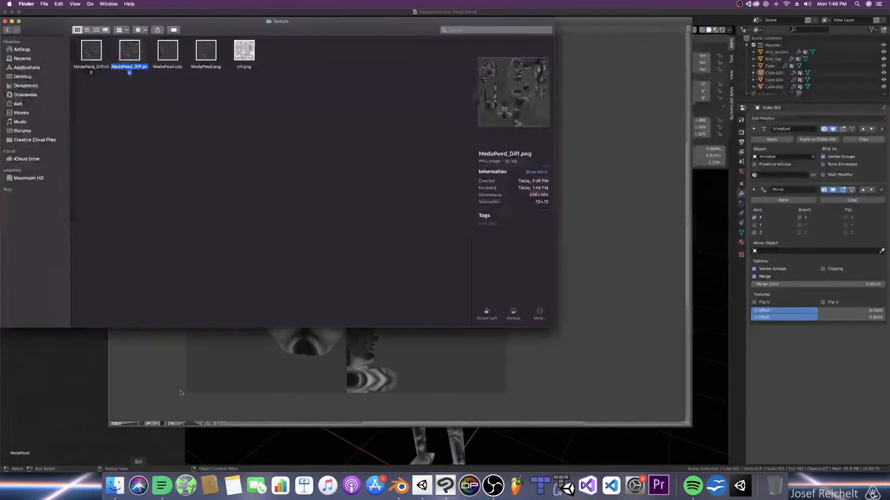
{"action": "right_click", "coordinate": [132, 54]}
{"action": "mouse_move", "coordinate": [204, 62]}
{"action": "left_click", "coordinate": [243, 75]}
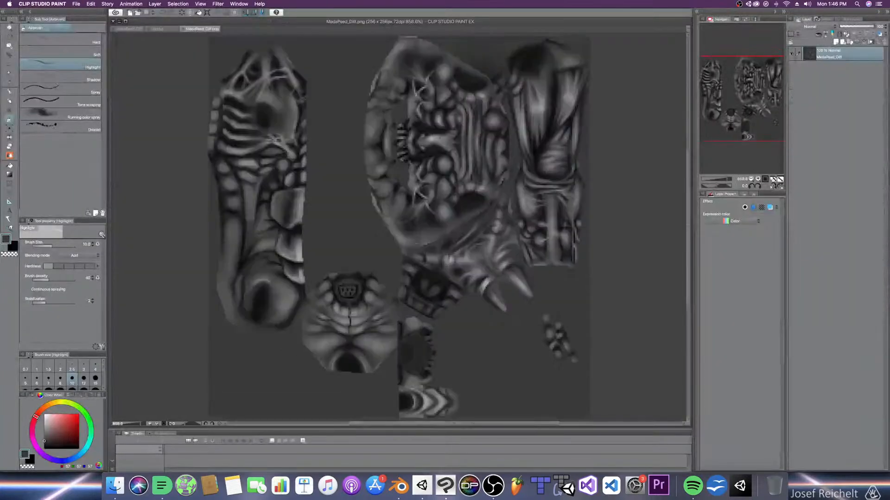
Step: Copy the image layer of the opened MedaPeed_Diff.png
{"action": "scroll", "coordinate": [439, 238], "scroll_direction": "down", "scroll_amount": 2}
{"action": "key", "text": "super+c"}
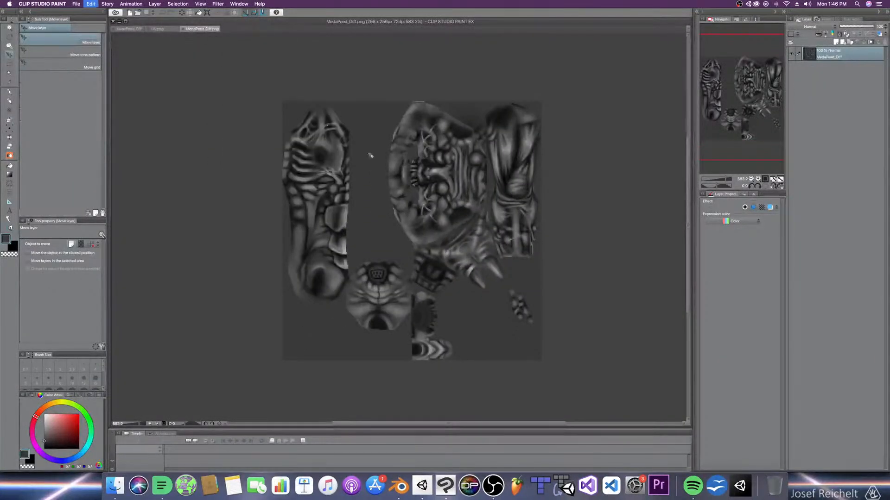
Step: Close the flattened MedaPeed_Diff PNG, paste its texture as a new layer above Layer 5 in the layered MedaPeed_Diff document, and save
{"action": "left_click", "coordinate": [183, 29]}
{"action": "left_click", "coordinate": [128, 29]}
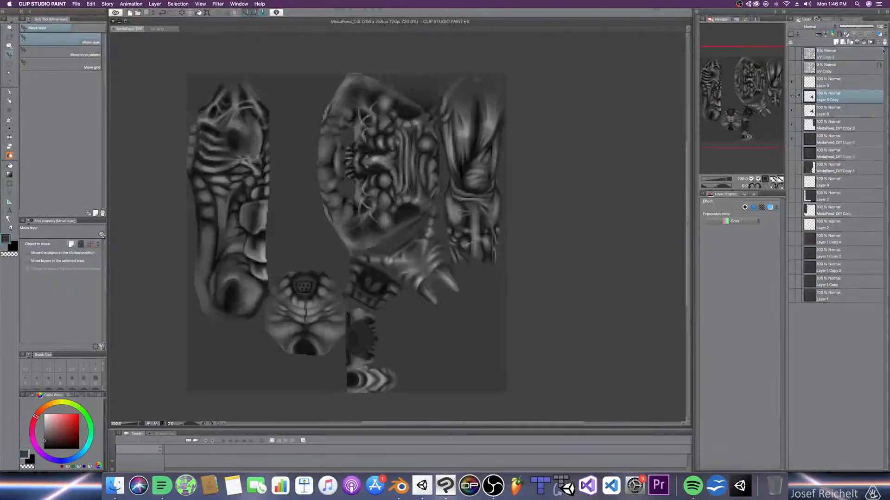
{"action": "left_click", "coordinate": [808, 87]}
{"action": "key", "text": "super+v"}
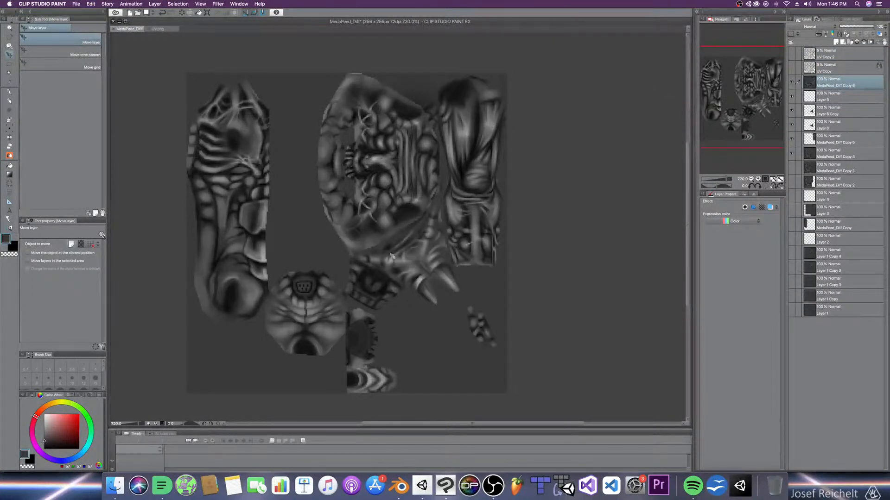
{"action": "scroll", "coordinate": [391, 255], "scroll_direction": "down", "scroll_amount": 1}
{"action": "key", "text": "super+s"}
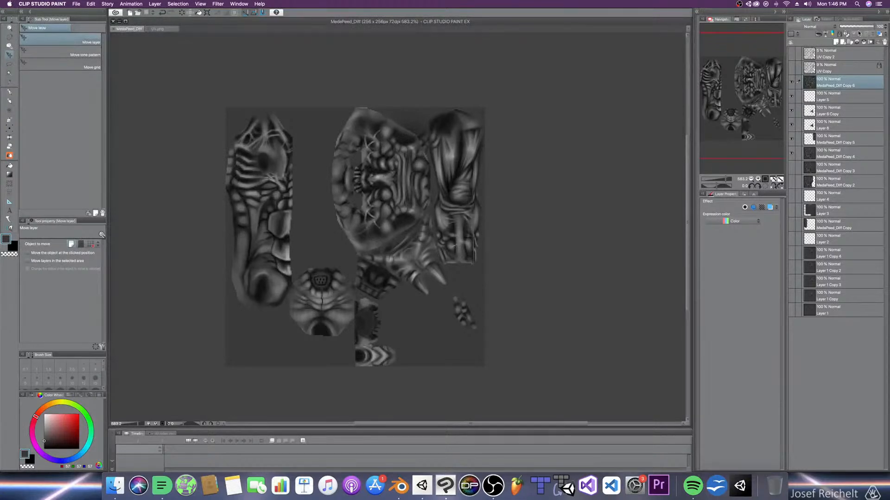
Step: Show the UV Copy and UV Copy 2 overlay layers and raise the opacity of UV Copy 2 over the texture
{"action": "left_click", "coordinate": [792, 55]}
{"action": "left_click", "coordinate": [833, 54]}
{"action": "left_click", "coordinate": [855, 28]}
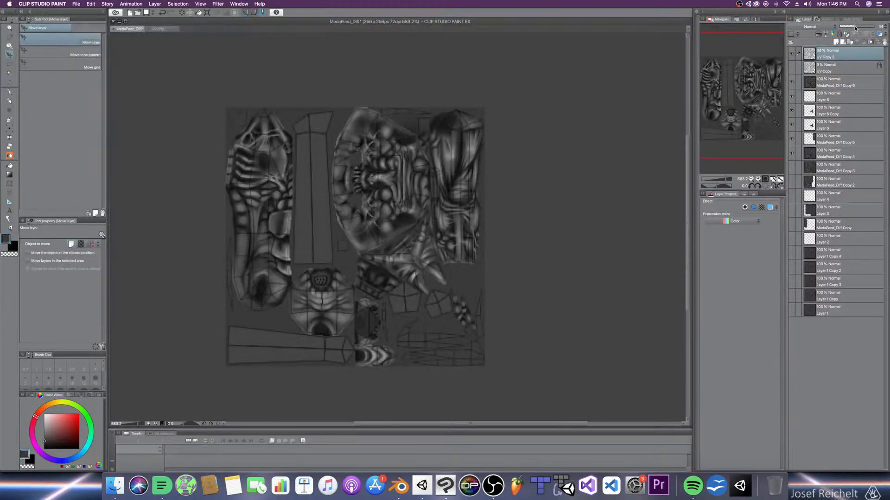
{"action": "left_click_drag", "start_coordinate": [857, 29], "coordinate": [840, 28]}
{"action": "left_click", "coordinate": [792, 55]}
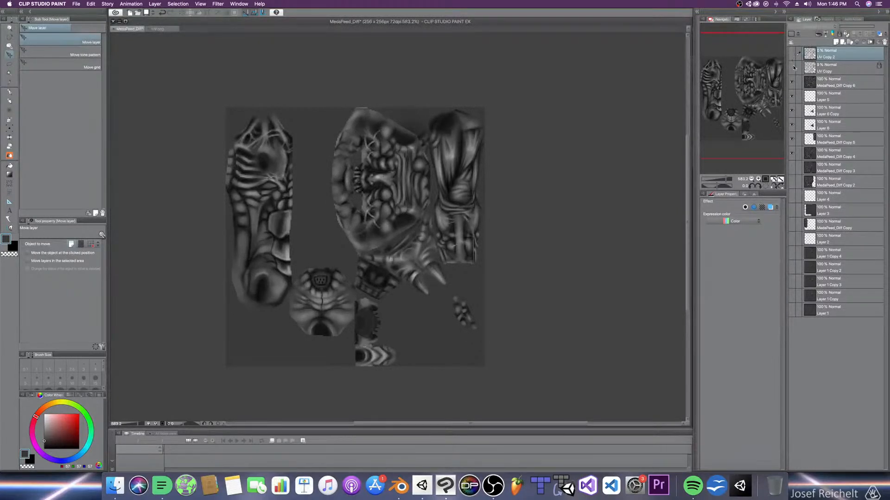
{"action": "left_click", "coordinate": [832, 71]}
{"action": "left_click", "coordinate": [846, 32]}
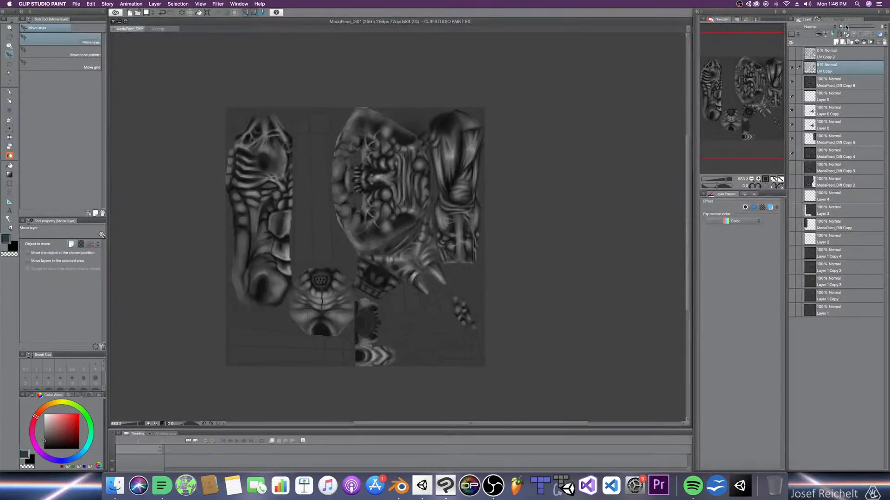
{"action": "mouse_move", "coordinate": [854, 27]}
{"action": "left_mouse_down"}
{"action": "mouse_move", "coordinate": [831, 24]}
{"action": "mouse_move", "coordinate": [823, 49]}
{"action": "mouse_move", "coordinate": [857, 27]}
{"action": "mouse_move", "coordinate": [886, 27]}
{"action": "mouse_move", "coordinate": [871, 29]}
{"action": "left_mouse_up"}
{"action": "left_click", "coordinate": [828, 52]}
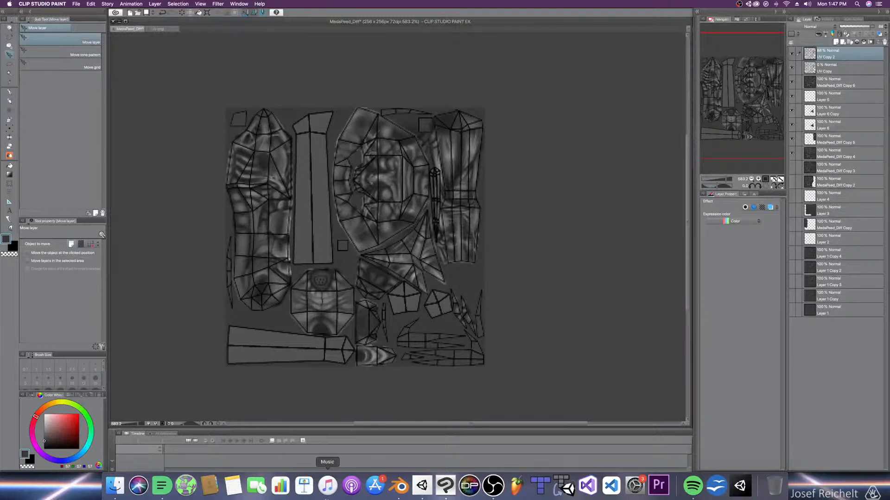
Step: Switch to Blender, select the Arm_top object of the monster in front view, and save the file
{"action": "left_click", "coordinate": [400, 485]}
{"action": "middle_click_drag", "start_coordinate": [499, 271], "coordinate": [527, 185]}
{"action": "middle_click_drag", "start_coordinate": [481, 165], "coordinate": [479, 167]}
{"action": "scroll", "coordinate": [479, 168], "scroll_direction": "down", "scroll_amount": 3}
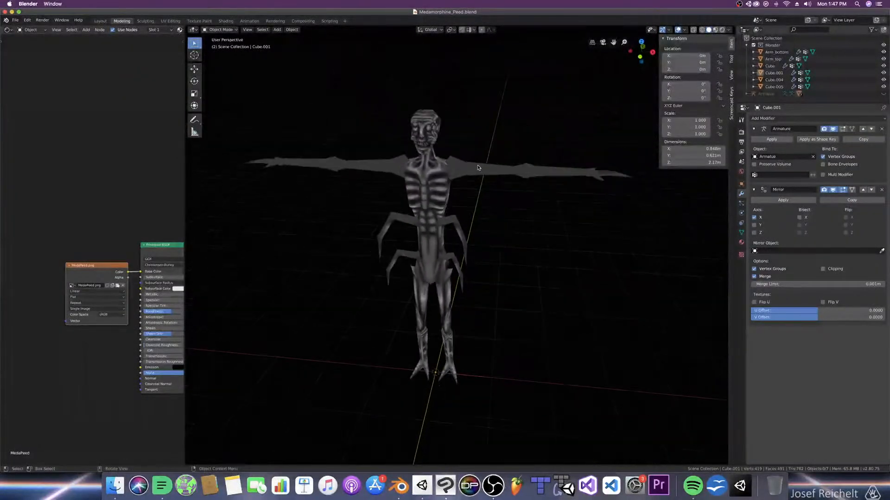
{"action": "key", "text": "KP_1"}
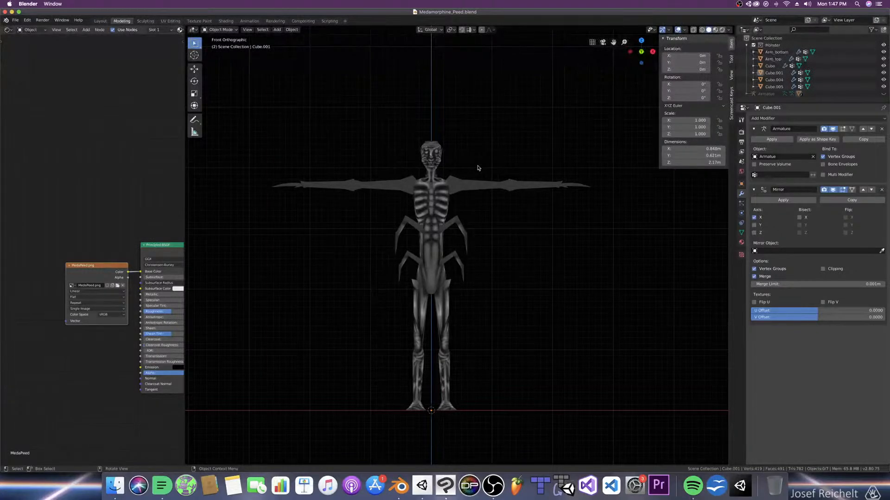
{"action": "left_click", "coordinate": [478, 185]}
{"action": "scroll", "coordinate": [475, 185], "scroll_direction": "up", "scroll_amount": 4}
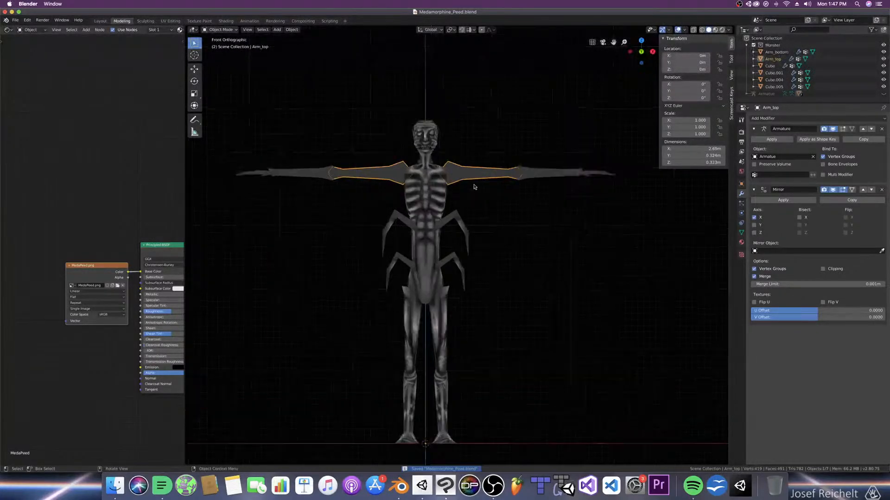
{"action": "key", "text": "super+s"}
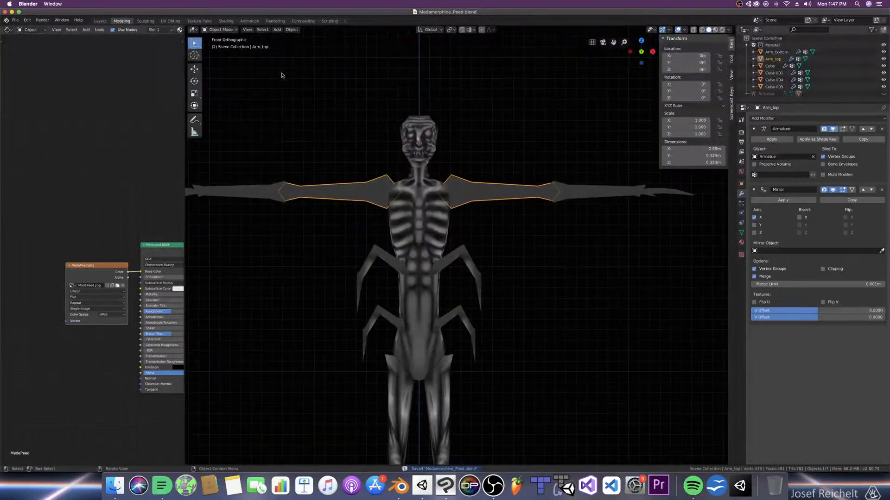
Step: Open the Texture Paint workspace, isolate Arm_top in local front view, and save the file
{"action": "left_click", "coordinate": [196, 22]}
{"action": "scroll", "coordinate": [438, 224], "scroll_direction": "up", "scroll_amount": 2}
{"action": "key", "text": "KP_1"}
{"action": "scroll", "coordinate": [520, 232], "scroll_direction": "down", "scroll_amount": 1}
{"action": "key", "text": "KP_Divide"}
{"action": "scroll", "coordinate": [447, 290], "scroll_direction": "up", "scroll_amount": 5}
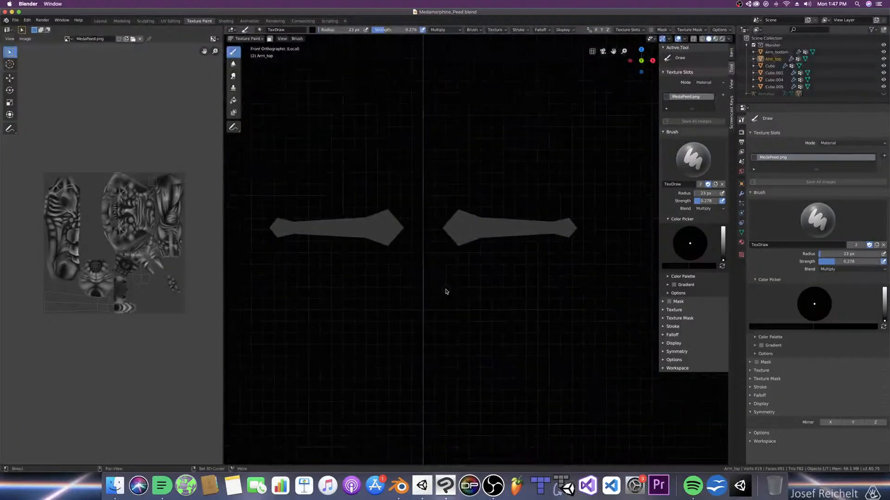
{"action": "key", "text": "super+s"}
{"action": "middle_click_drag", "start_coordinate": [446, 238], "coordinate": [415, 250], "text": "shift"}
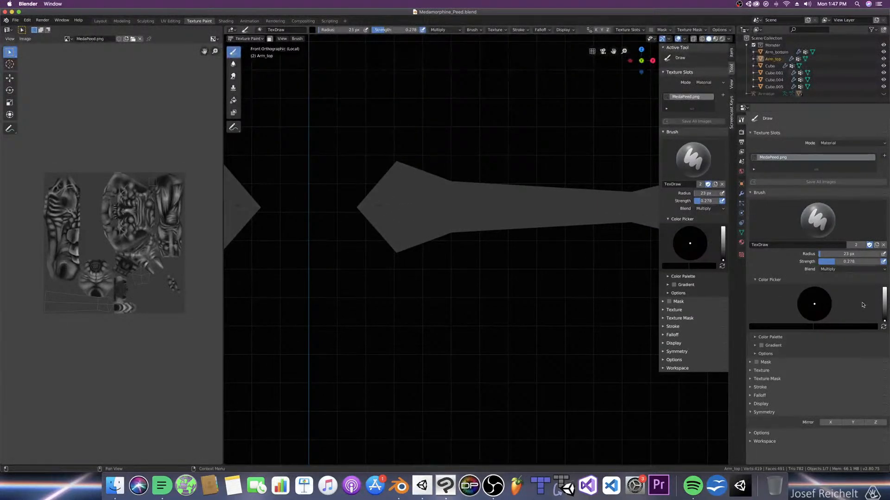
Step: Lighten the paint brush colour, and copy the hex code 393939 from the drawing colour in Clip Studio Paint
{"action": "left_click_drag", "start_coordinate": [884, 320], "coordinate": [884, 312]}
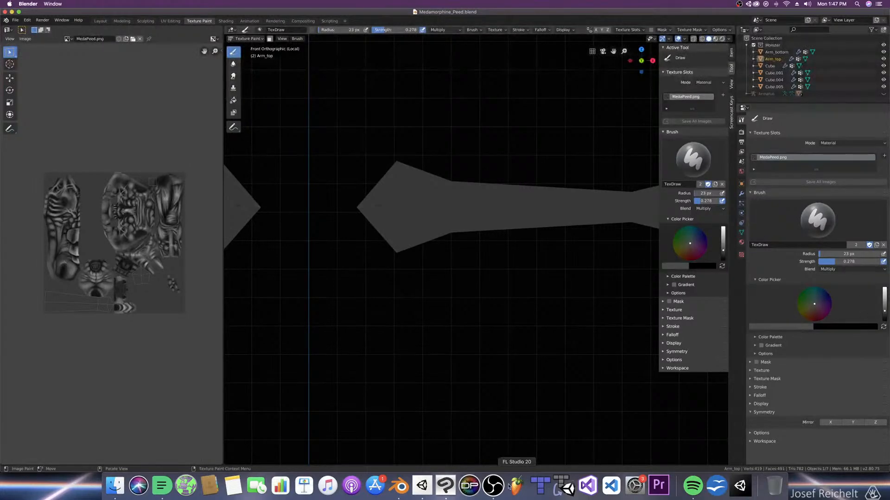
{"action": "left_click", "coordinate": [445, 486]}
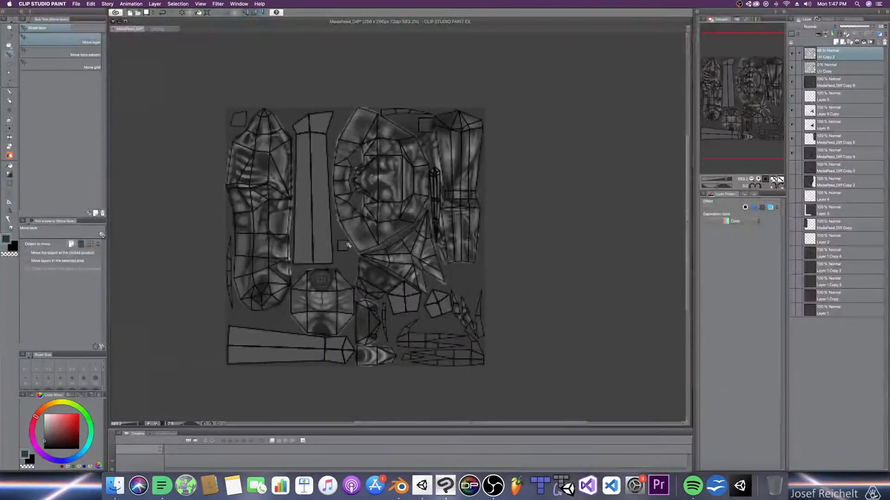
{"action": "key", "text": "p"}
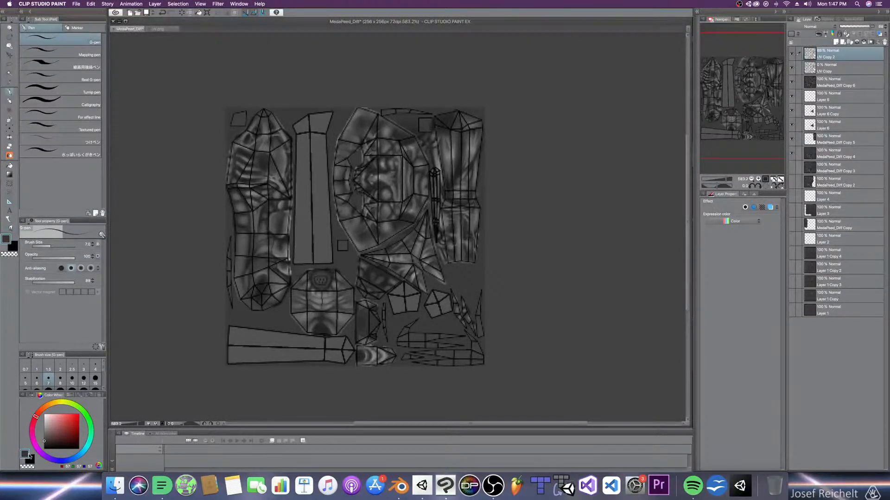
{"action": "left_click", "coordinate": [28, 457]}
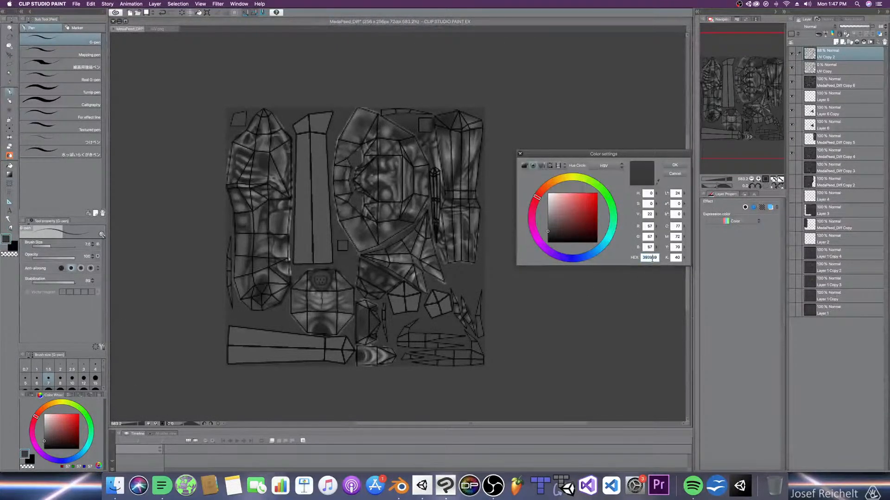
{"action": "double_click", "coordinate": [653, 258]}
Step: Switch back to Blender, set the paint brush colour to hex 393939, and save the file
{"action": "left_click", "coordinate": [399, 486]}
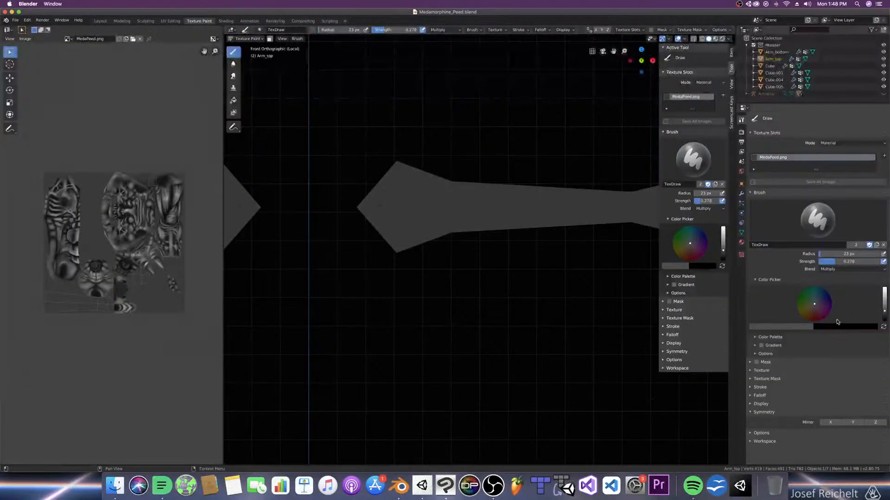
{"action": "left_click", "coordinate": [806, 327]}
{"action": "left_click", "coordinate": [798, 293]}
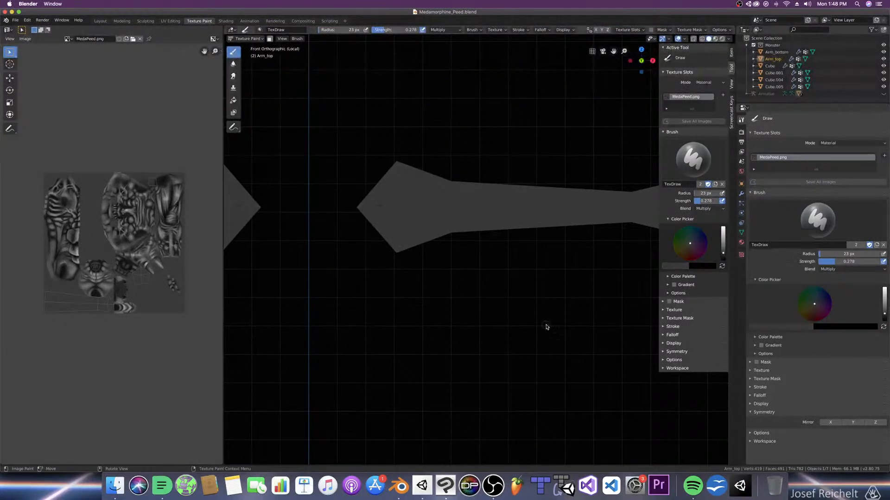
{"action": "key", "text": "super+s"}
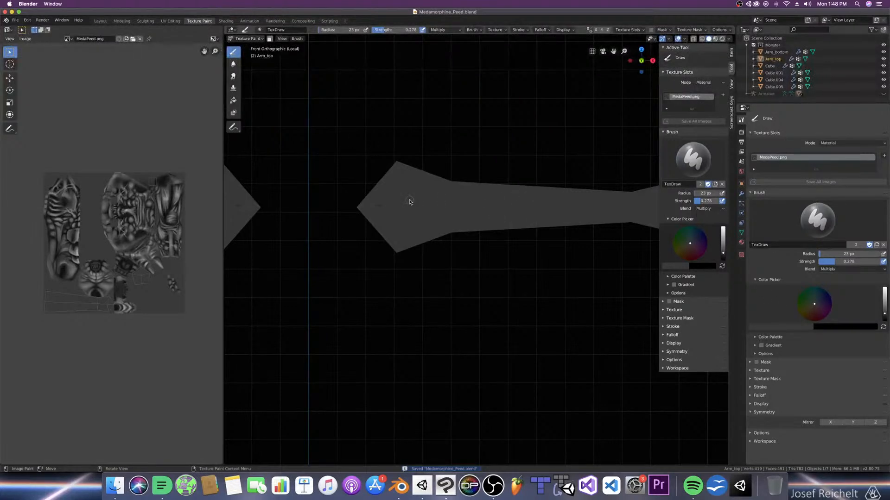
Step: Put Arm_top in Edit Mode in the Modeling workspace and replace the shader editor with the UV Editor to view its UV islands
{"action": "key", "text": "Tab"}
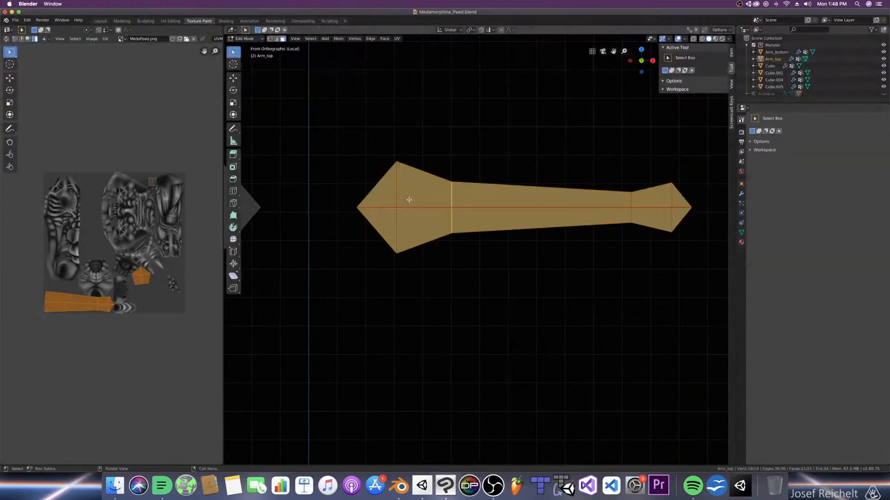
{"action": "mouse_move", "coordinate": [431, 223]}
{"action": "middle_mouse_down"}
{"action": "mouse_move", "coordinate": [417, 238]}
{"action": "mouse_move", "coordinate": [379, 236]}
{"action": "mouse_move", "coordinate": [419, 229]}
{"action": "middle_mouse_up"}
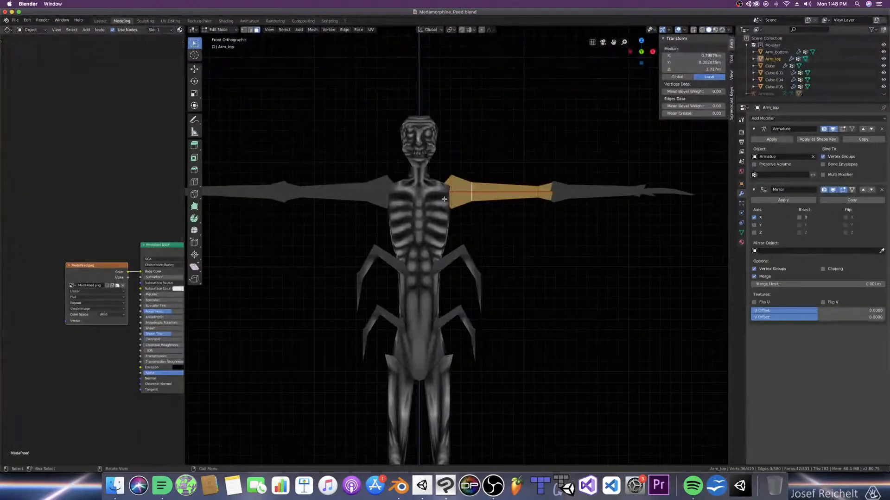
{"action": "key", "text": "super+s"}
{"action": "left_click", "coordinate": [7, 30]}
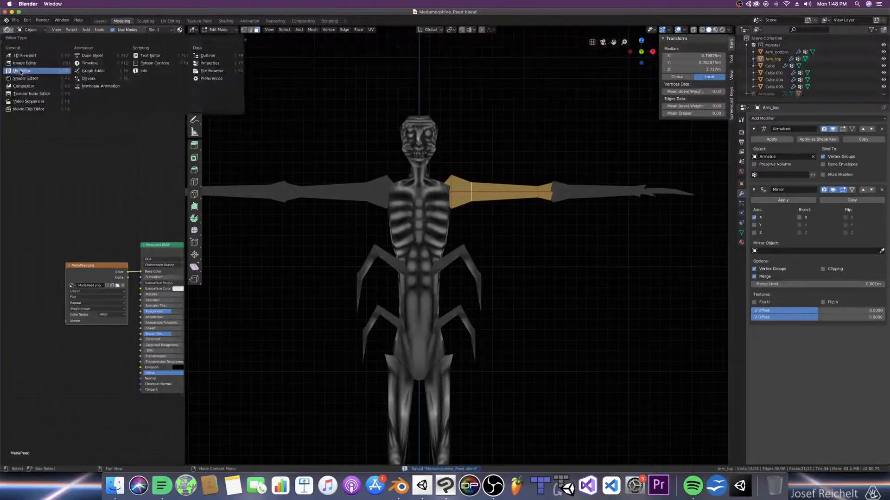
{"action": "left_click", "coordinate": [20, 70]}
{"action": "middle_click_drag", "start_coordinate": [9, 261], "coordinate": [89, 234]}
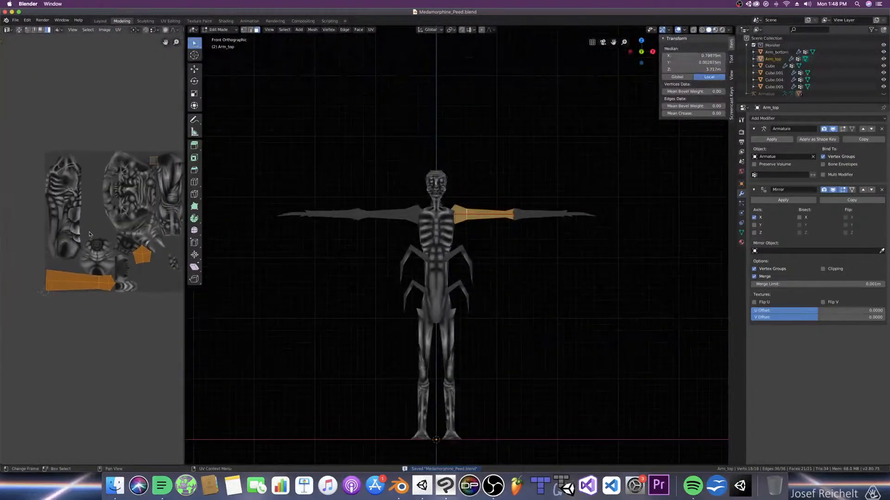
{"action": "scroll", "coordinate": [110, 299], "scroll_direction": "up", "scroll_amount": 1}
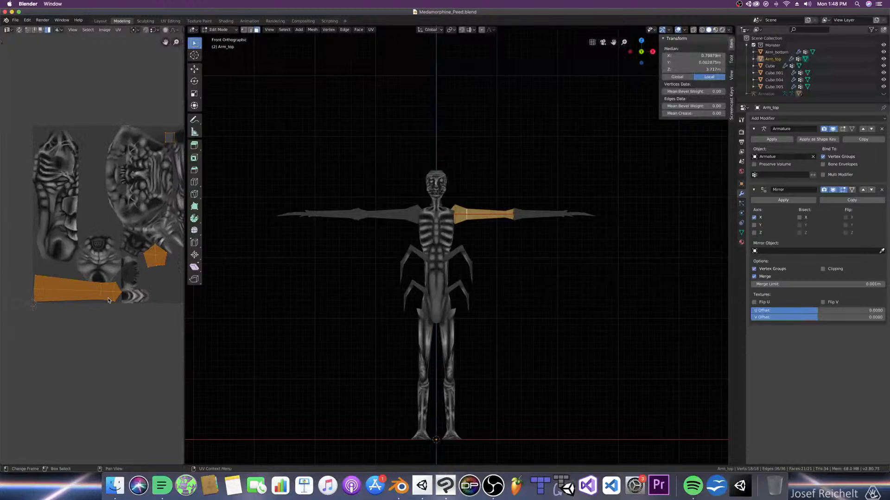
{"action": "scroll", "coordinate": [108, 301], "scroll_direction": "down", "scroll_amount": 1}
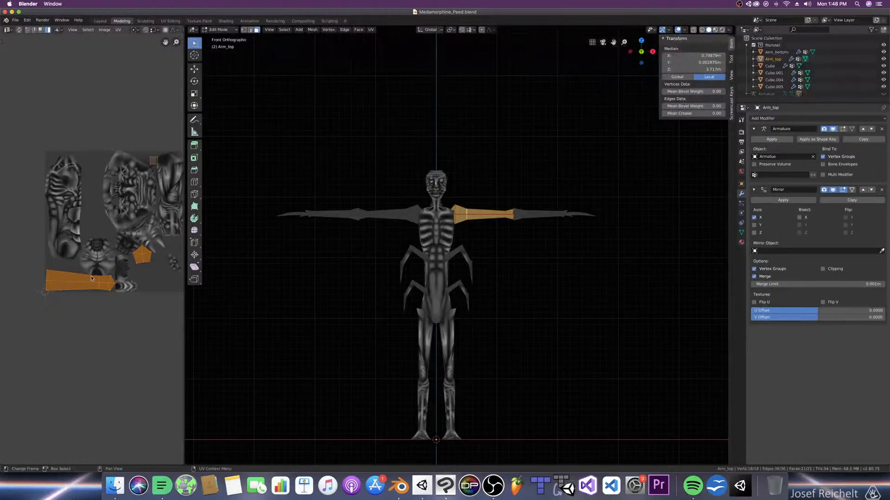
{"action": "scroll", "coordinate": [86, 284], "scroll_direction": "up", "scroll_amount": 1}
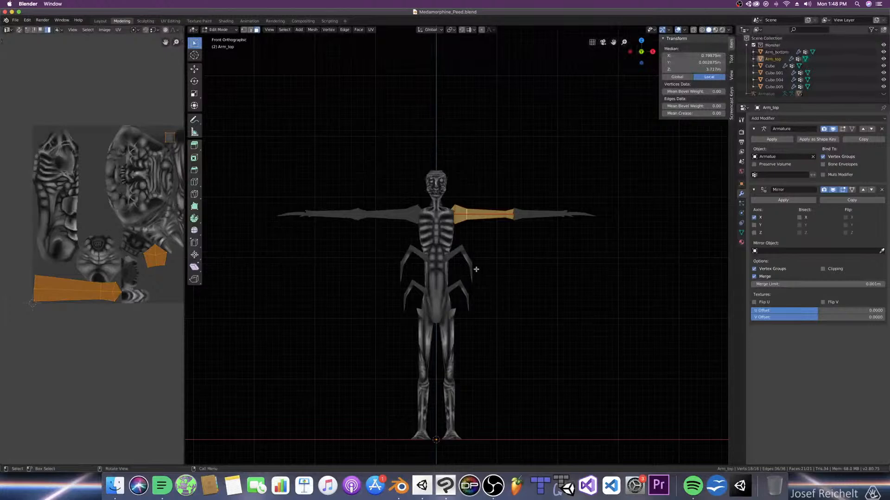
Step: Save the file, isolate Arm_top in local view, and set its Edit Mode to edge selection
{"action": "key", "text": "super+s"}
{"action": "key", "text": "KP_Divide"}
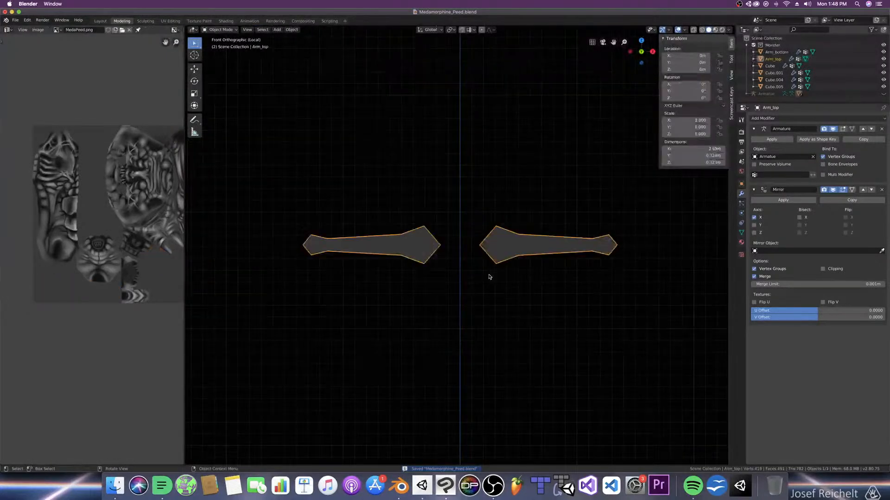
{"action": "key", "text": "2"}
{"action": "middle_click_drag", "start_coordinate": [509, 246], "coordinate": [455, 284]}
{"action": "mouse_move", "coordinate": [528, 281]}
{"action": "middle_mouse_down"}
{"action": "mouse_move", "coordinate": [542, 292]}
{"action": "mouse_move", "coordinate": [533, 282]}
{"action": "mouse_move", "coordinate": [543, 280]}
{"action": "mouse_move", "coordinate": [533, 285]}
{"action": "middle_mouse_up"}
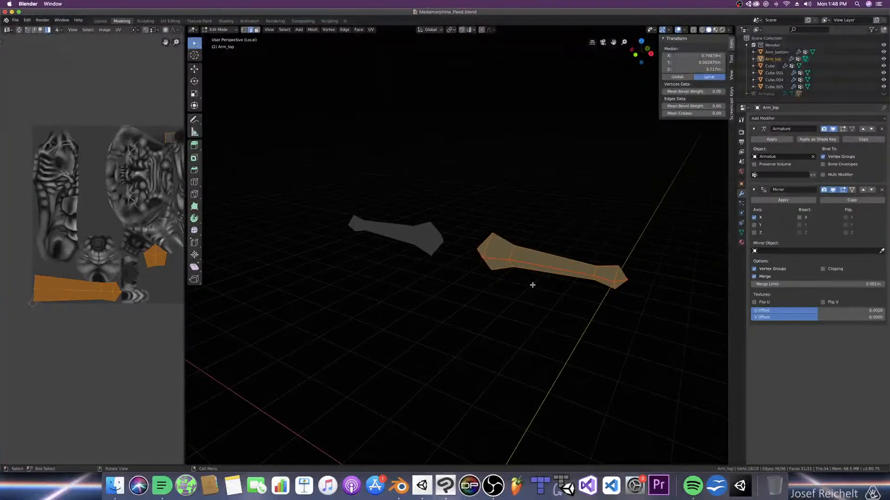
Step: Select the edge path running along the length of Arm_top and mark it as a UV seam
{"action": "left_click", "coordinate": [496, 261]}
{"action": "middle_click_drag", "start_coordinate": [495, 262], "coordinate": [453, 272]}
{"action": "left_click", "coordinate": [430, 254]}
{"action": "middle_click_drag", "start_coordinate": [389, 258], "coordinate": [367, 260]}
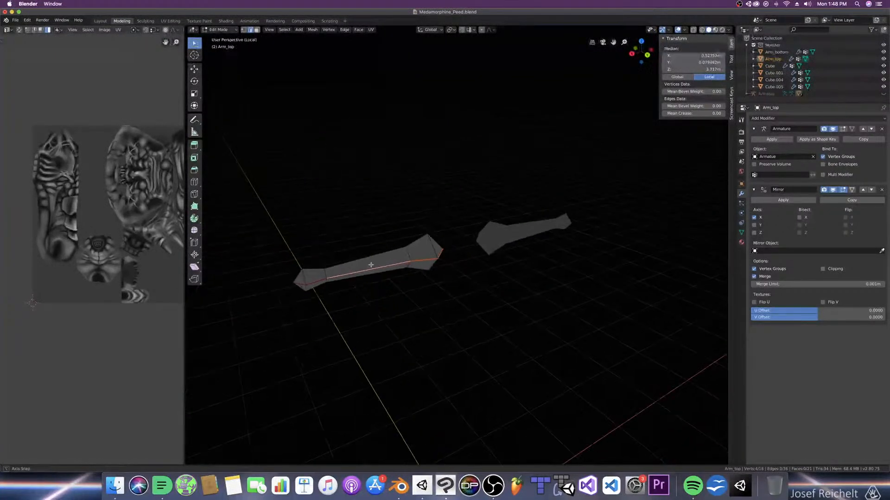
{"action": "left_click", "coordinate": [306, 285], "text": "ctrl"}
{"action": "middle_click_drag", "start_coordinate": [307, 285], "coordinate": [387, 254]}
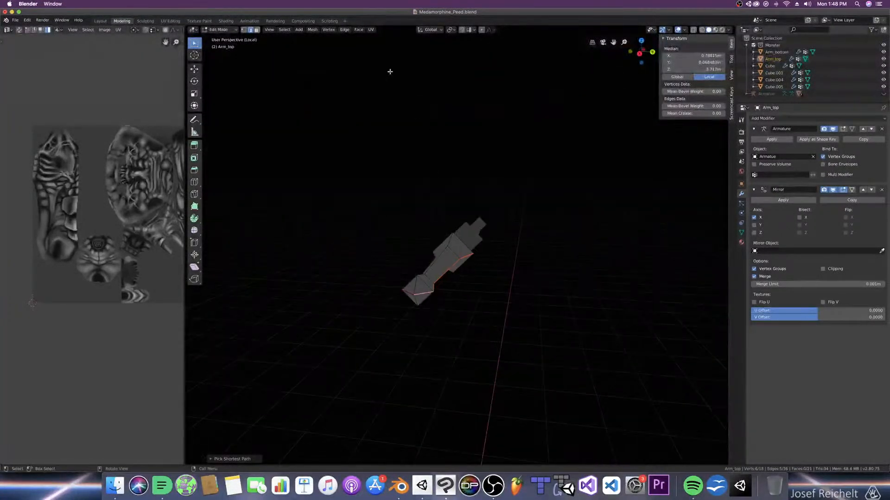
{"action": "middle_click_drag", "start_coordinate": [335, 41], "coordinate": [491, 199]}
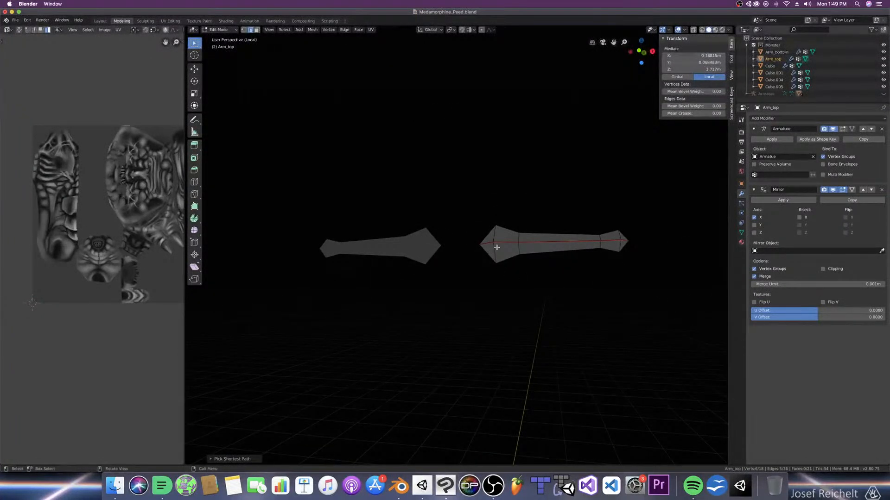
{"action": "left_click", "coordinate": [329, 30]}
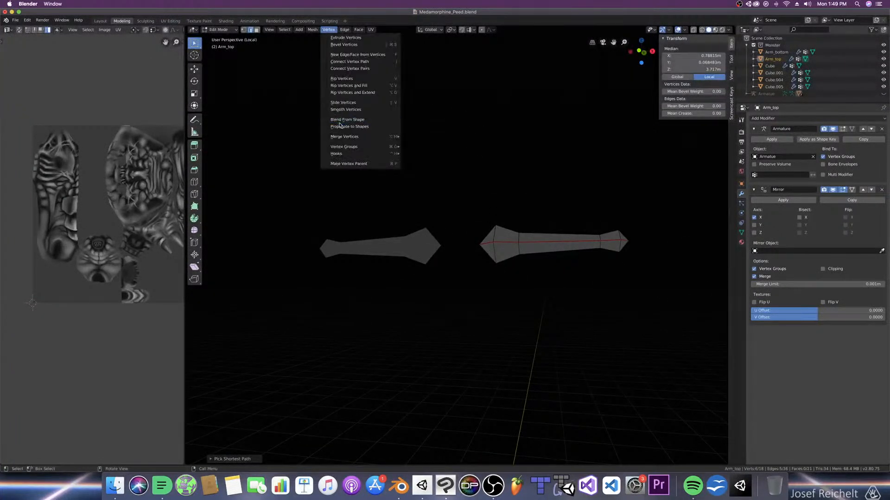
{"action": "mouse_move", "coordinate": [344, 30]}
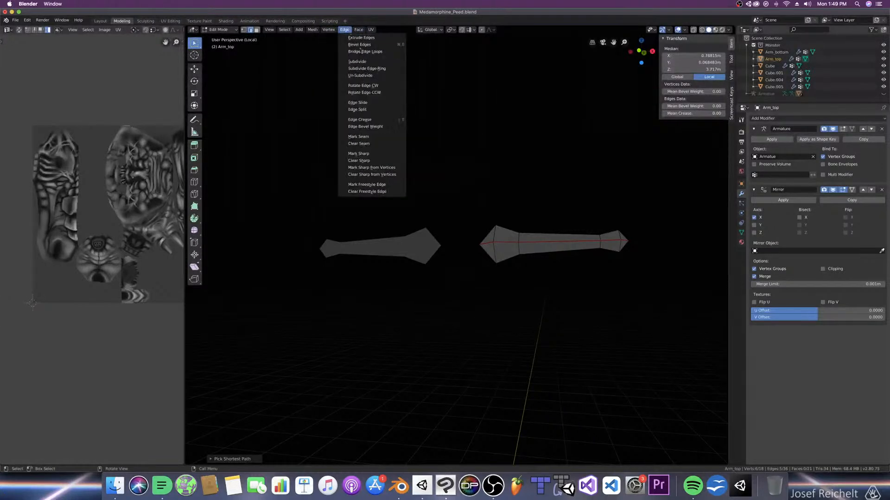
{"action": "middle_click_drag", "start_coordinate": [475, 206], "coordinate": [403, 201]}
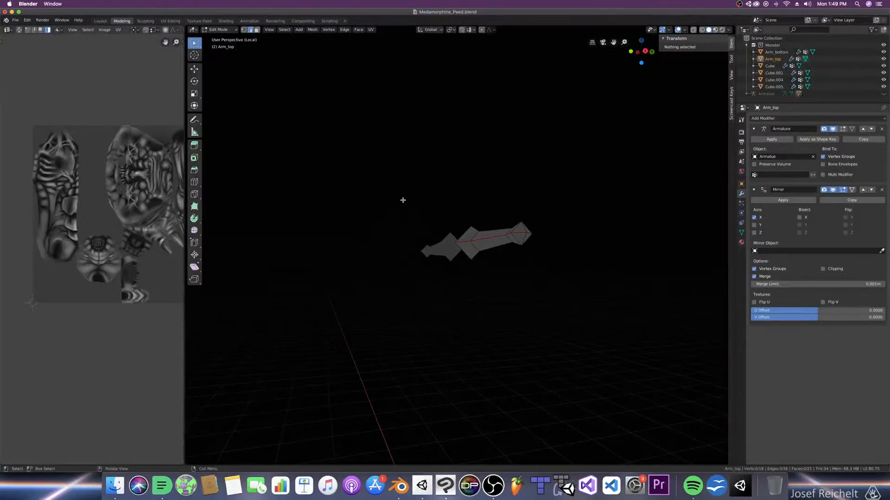
Step: Select the whole Arm_top mesh, save the file, and unwrap the mesh
{"action": "key", "text": "a"}
{"action": "key", "text": "super+s"}
{"action": "key", "text": "u"}
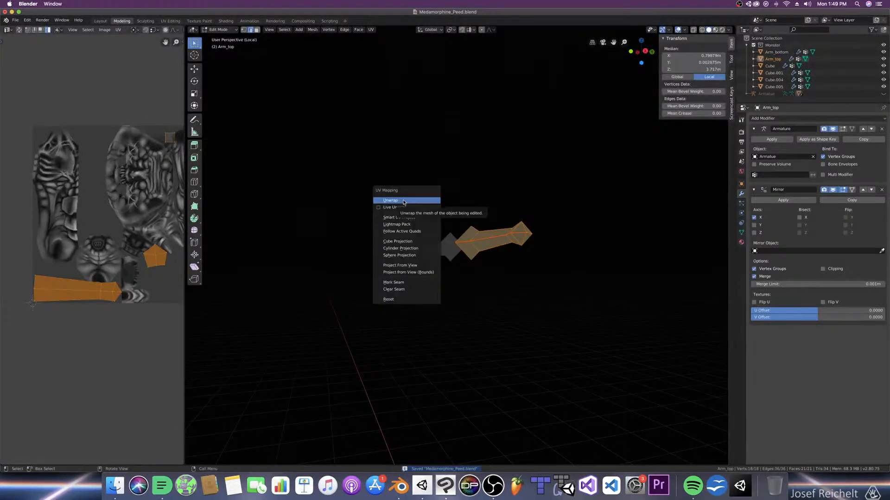
{"action": "left_click", "coordinate": [403, 201]}
{"action": "scroll", "coordinate": [81, 318], "scroll_direction": "down", "scroll_amount": 3}
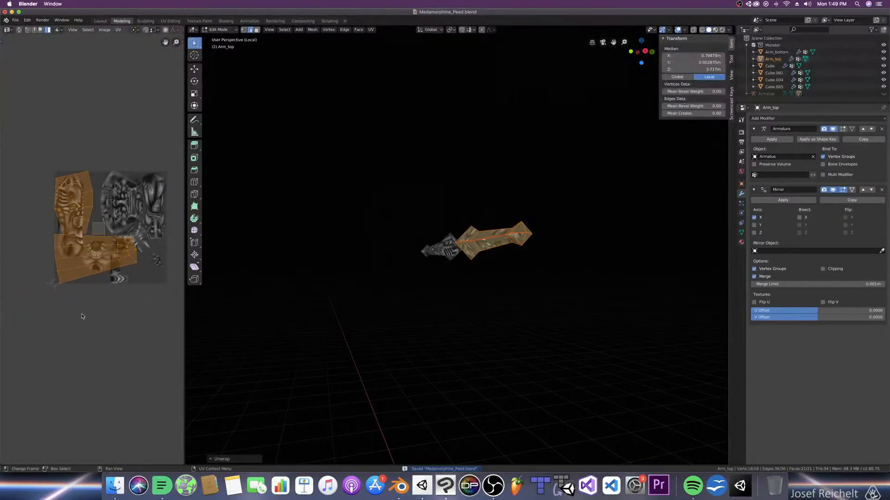
Step: Turn on UV sync selection and examine which arm faces the separate UV islands belong to
{"action": "key", "text": "alt+a"}
{"action": "middle_click_drag", "start_coordinate": [411, 314], "coordinate": [433, 330]}
{"action": "scroll", "coordinate": [435, 327], "scroll_direction": "down", "scroll_amount": 5}
{"action": "key", "text": "a"}
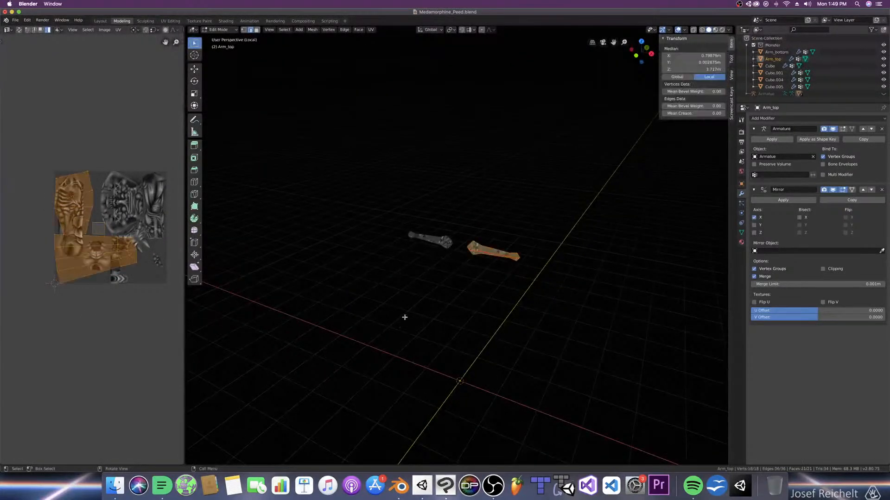
{"action": "key", "text": "alt+a"}
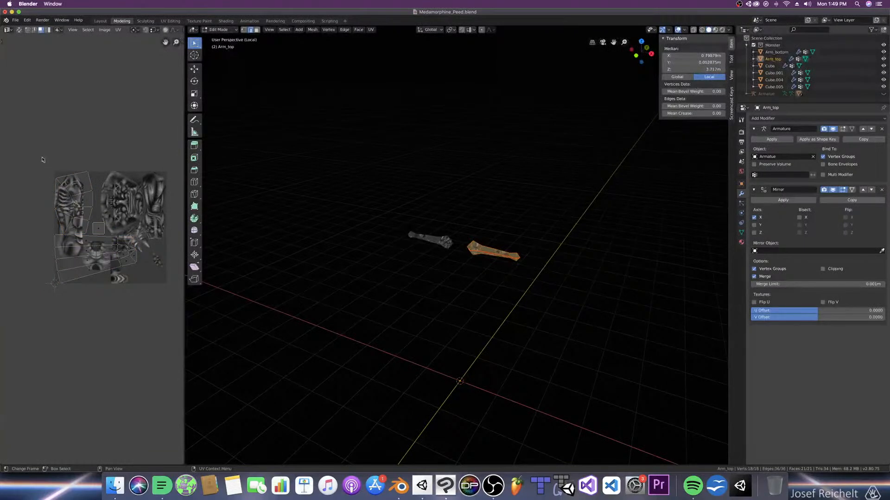
{"action": "left_click", "coordinate": [19, 30]}
{"action": "key", "text": "alt+a"}
{"action": "key", "text": "3"}
{"action": "left_click", "coordinate": [71, 204]}
{"action": "left_click", "coordinate": [83, 204], "text": "shift"}
{"action": "key", "text": "b"}
{"action": "left_click_drag", "start_coordinate": [48, 169], "coordinate": [89, 213]}
{"action": "scroll", "coordinate": [408, 270], "scroll_direction": "up", "scroll_amount": 8}
{"action": "key", "text": "alt+a"}
{"action": "mouse_move", "coordinate": [408, 270]}
{"action": "middle_mouse_down"}
{"action": "mouse_move", "coordinate": [368, 273]}
{"action": "mouse_move", "coordinate": [314, 258]}
{"action": "mouse_move", "coordinate": [347, 243]}
{"action": "mouse_move", "coordinate": [419, 260]}
{"action": "middle_mouse_up"}
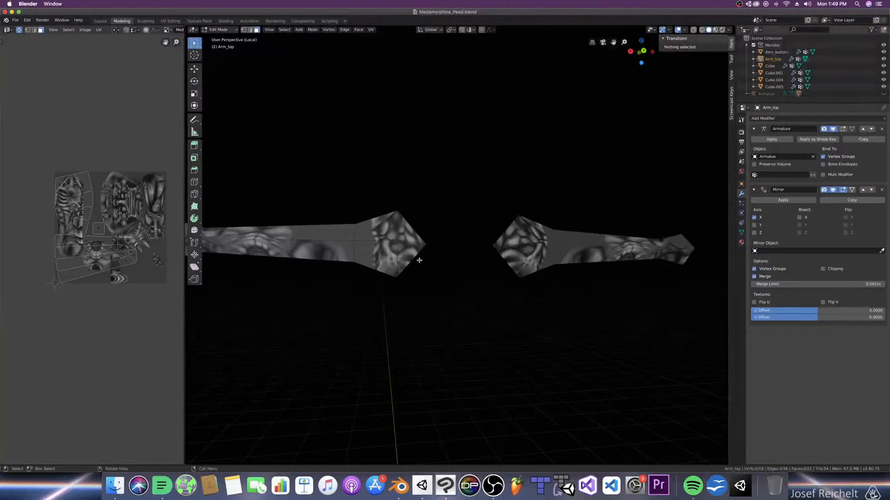
Step: Select all faces linked to the arm's shoulder end and unwrap them again
{"action": "key", "text": "l"}
{"action": "key", "text": "u"}
{"action": "left_click", "coordinate": [419, 258]}
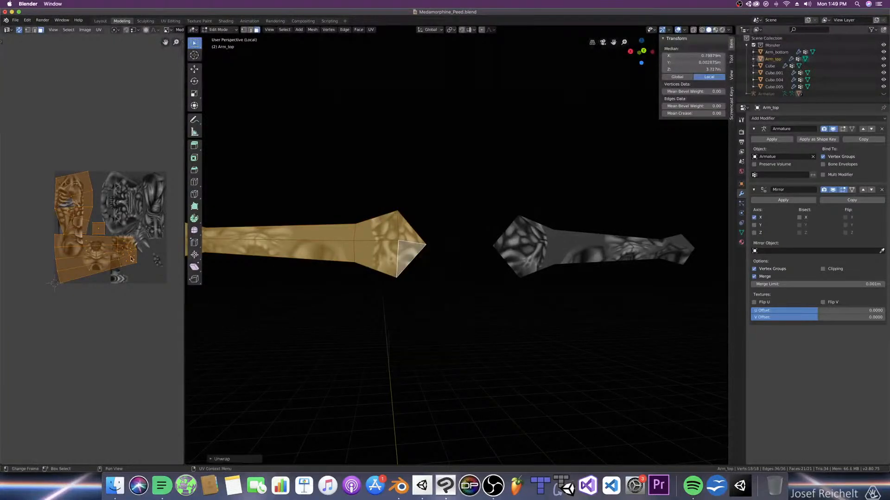
Step: Hide the linked shoulder-end faces of Arm_top to inspect the inside of the mesh, and reveal them again
{"action": "key", "text": "alt+a"}
{"action": "key", "text": "l"}
{"action": "middle_click_drag", "start_coordinate": [437, 271], "coordinate": [498, 261]}
{"action": "key", "text": "h"}
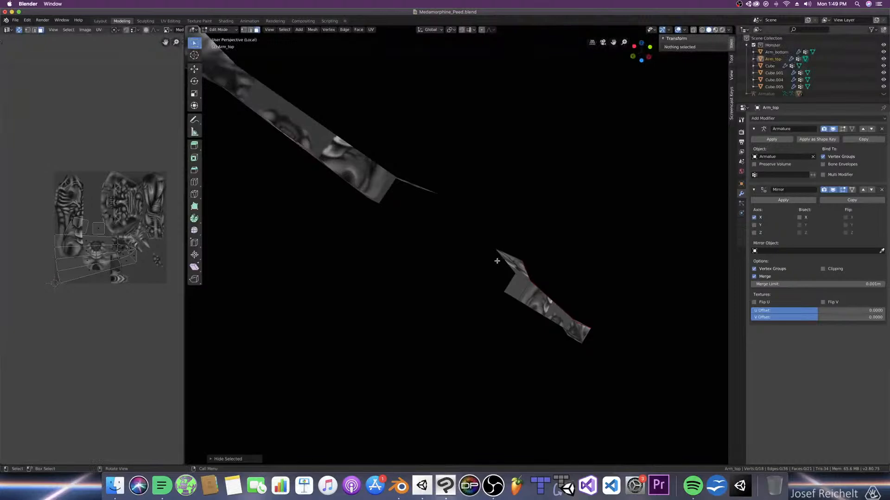
{"action": "key", "text": "alt+h"}
Step: View the arm in wireframe and delete the interior face that cuts across the shoulder end of Arm_top
{"action": "key", "text": "KP_Decimal"}
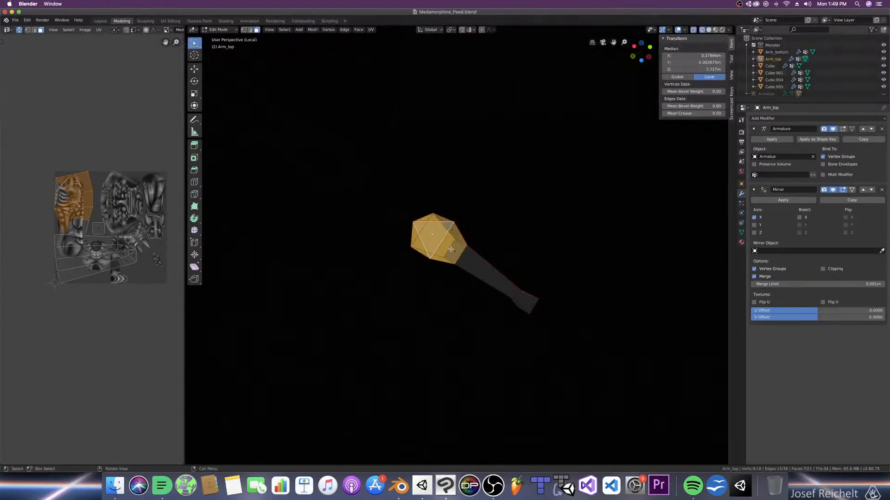
{"action": "left_click", "coordinate": [451, 250]}
{"action": "left_click", "coordinate": [456, 258]}
{"action": "key", "text": "KP_Decimal"}
{"action": "key", "text": "x"}
{"action": "left_click", "coordinate": [468, 281]}
Step: Select the entire cleaned-up Arm_top mesh and unwrap it into a single island
{"action": "middle_click_drag", "start_coordinate": [468, 277], "coordinate": [470, 281]}
{"action": "key", "text": "a"}
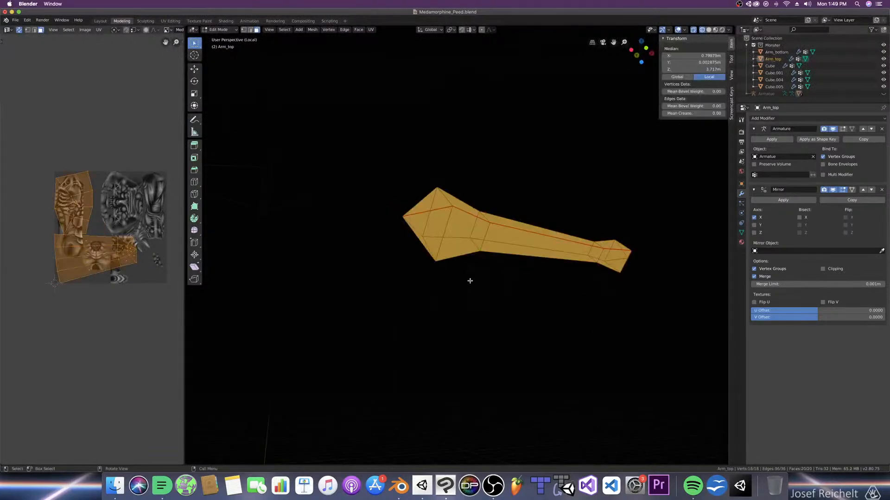
{"action": "key", "text": "u"}
{"action": "left_click", "coordinate": [469, 278]}
{"action": "scroll", "coordinate": [106, 263], "scroll_direction": "down", "scroll_amount": 3}
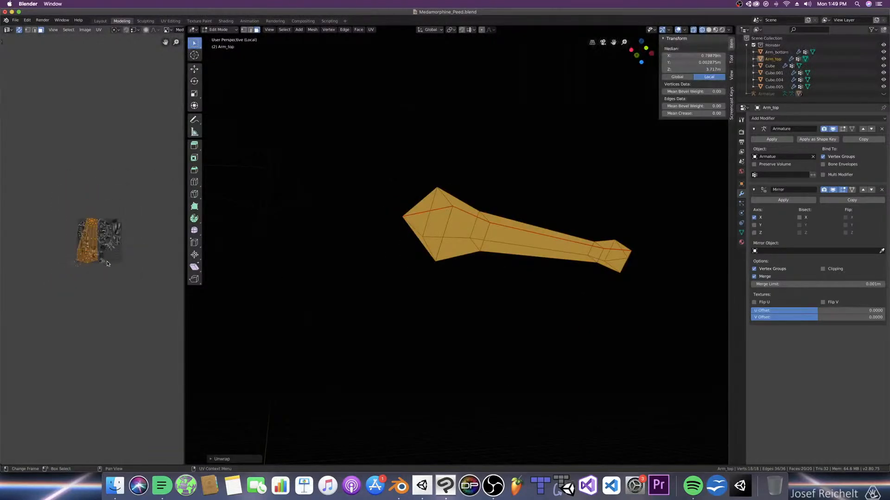
Step: Leave local view, look at the monster from the front, and put all its meshes in Edit Mode together
{"action": "key", "text": "Tab"}
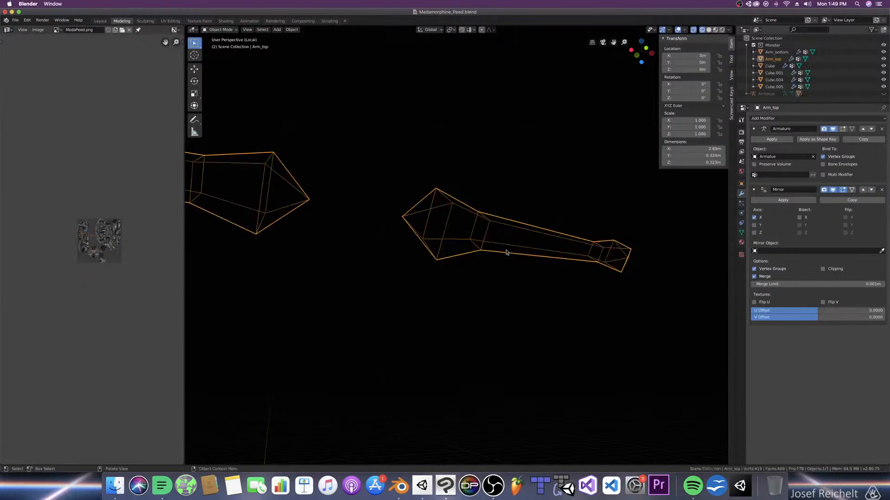
{"action": "key", "text": "KP_1"}
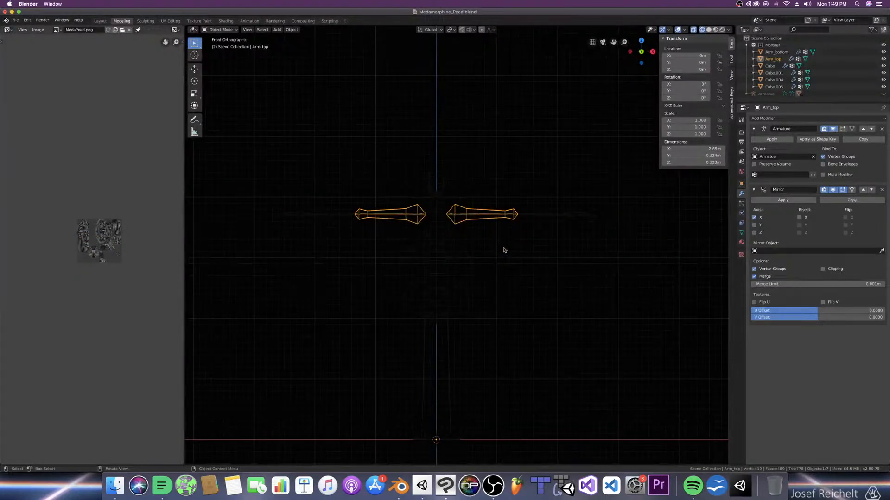
{"action": "key", "text": "a"}
{"action": "key", "text": "Tab"}
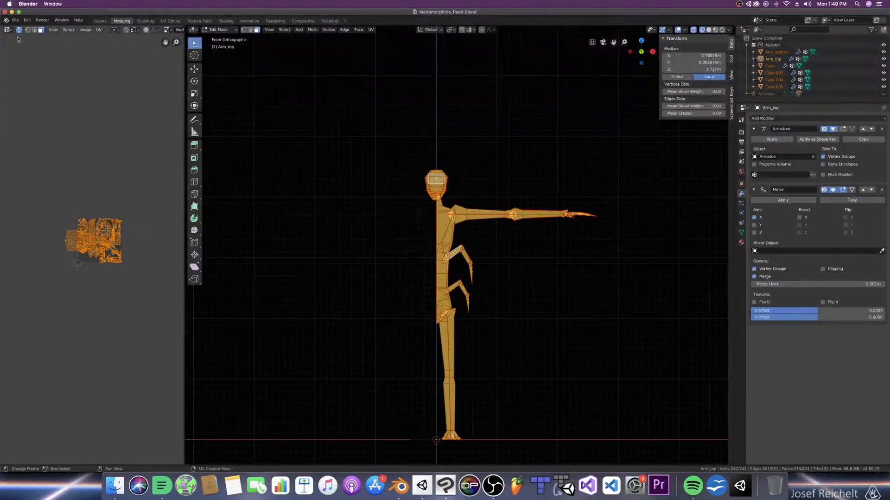
Step: Turn off UV sync selection, and select all the meshes to show every UV island over the texture
{"action": "key", "text": "alt+a"}
{"action": "left_click", "coordinate": [21, 30]}
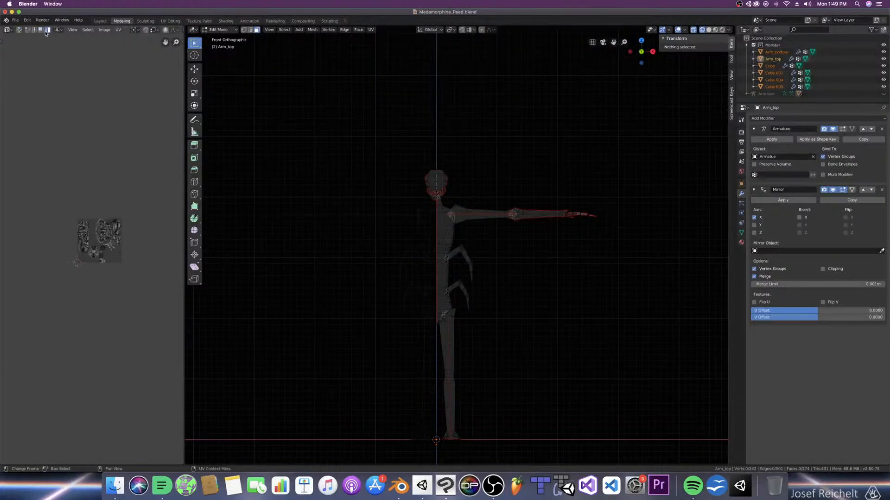
{"action": "scroll", "coordinate": [83, 279], "scroll_direction": "up", "scroll_amount": 4}
{"action": "key", "text": "a"}
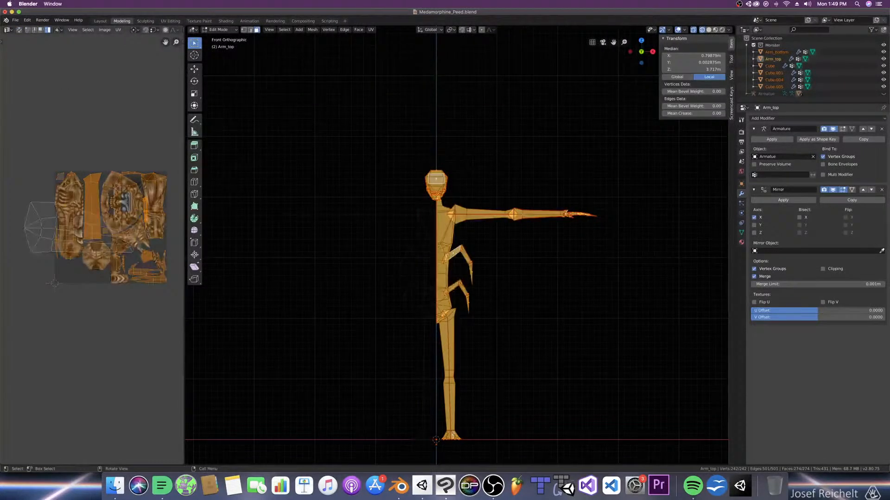
Step: Move the Arm_top UV island into the empty space below the texture, and save the texture image
{"action": "left_click", "coordinate": [27, 237]}
{"action": "key", "text": "g"}
{"action": "left_click", "coordinate": [29, 315]}
{"action": "scroll", "coordinate": [46, 320], "scroll_direction": "up", "scroll_amount": 1}
{"action": "key", "text": "alt+s"}
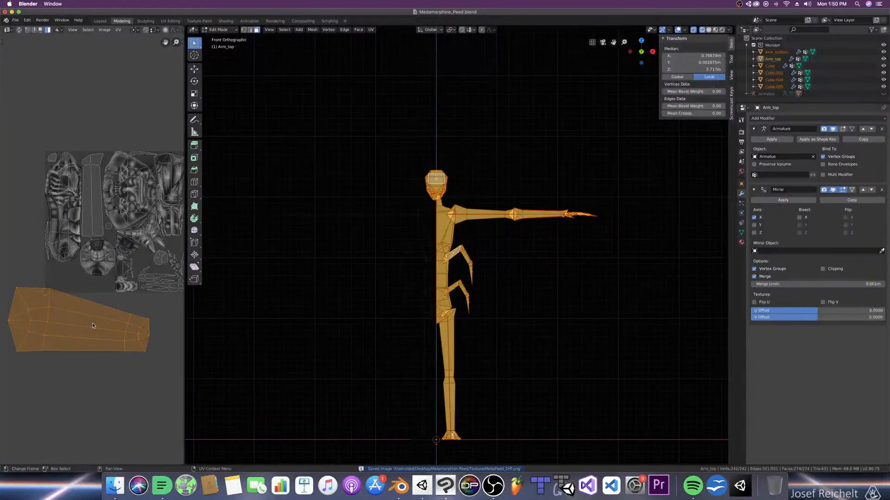
Step: Try Shrink/Fatten on all the selected monster meshes, and undo it
{"action": "key", "text": "alt+s"}
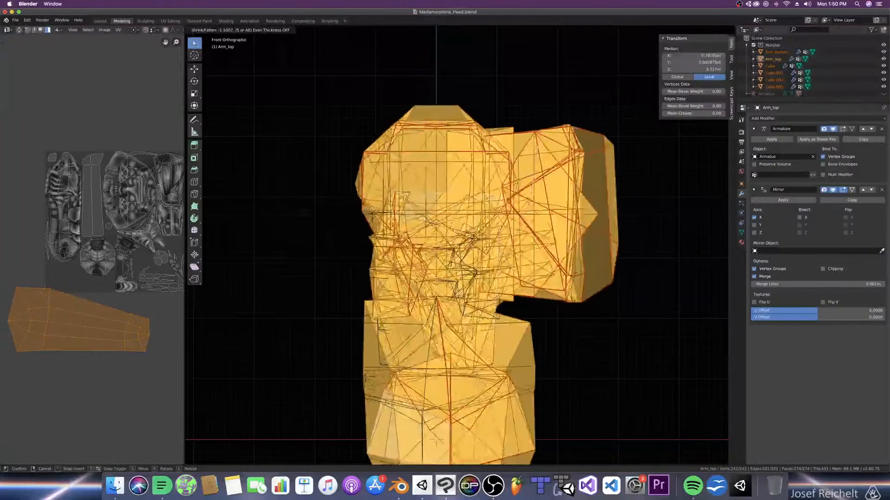
{"action": "left_click", "coordinate": [521, 311]}
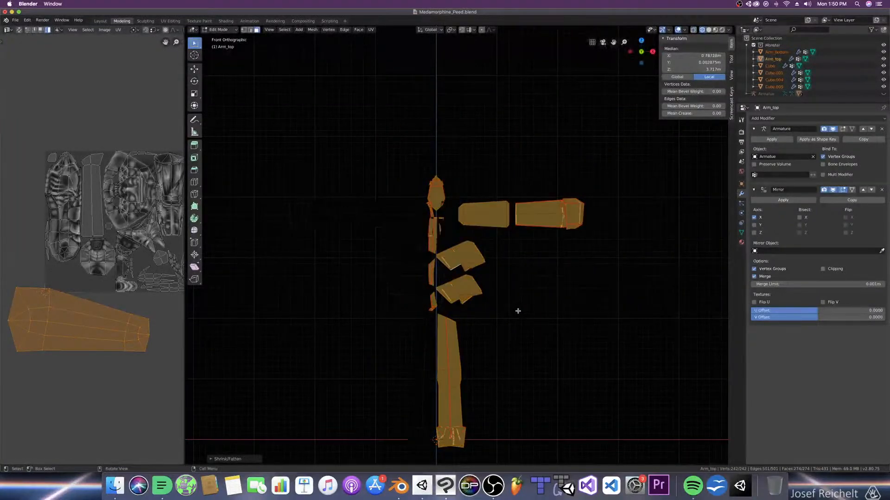
{"action": "key", "text": "ctrl+z"}
Step: Switch the viewport to solid shading, and try scaling up all the selected meshes before undoing it
{"action": "key", "text": "z"}
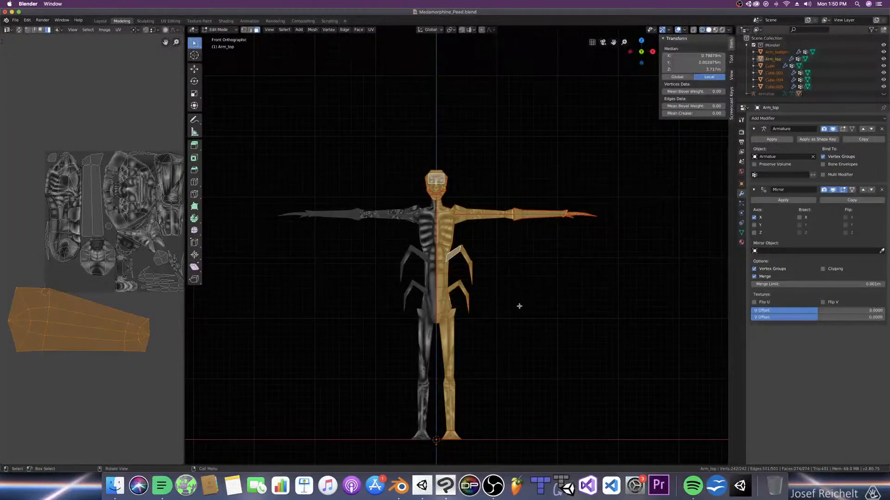
{"action": "key", "text": "s"}
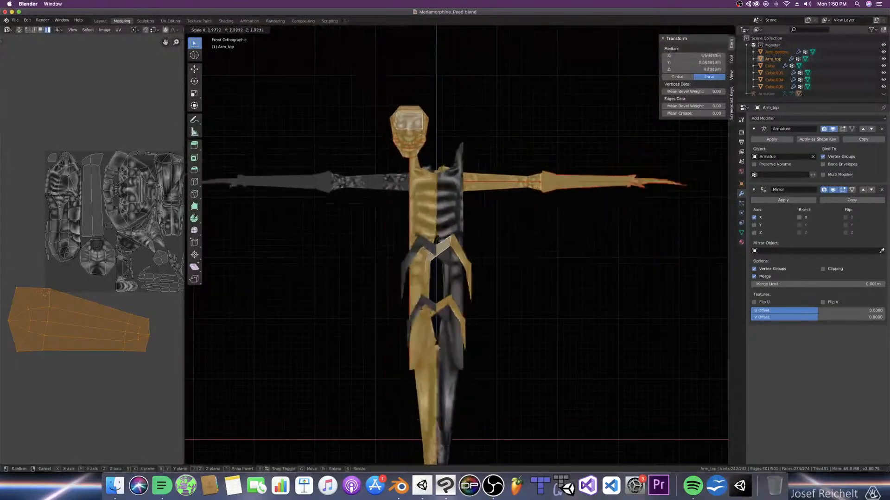
{"action": "left_click", "coordinate": [592, 290]}
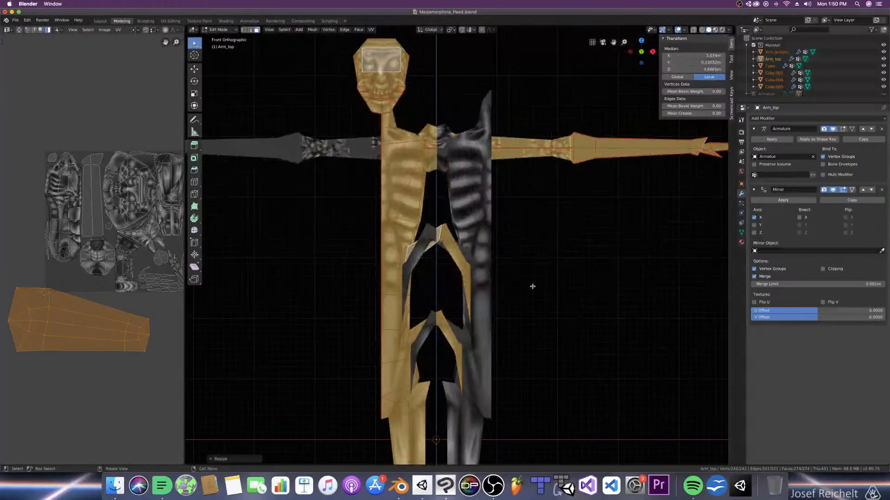
{"action": "key", "text": "ctrl+z"}
Step: Save the file, and try fattening all the selected meshes along their normals before undoing it
{"action": "key", "text": "super+s"}
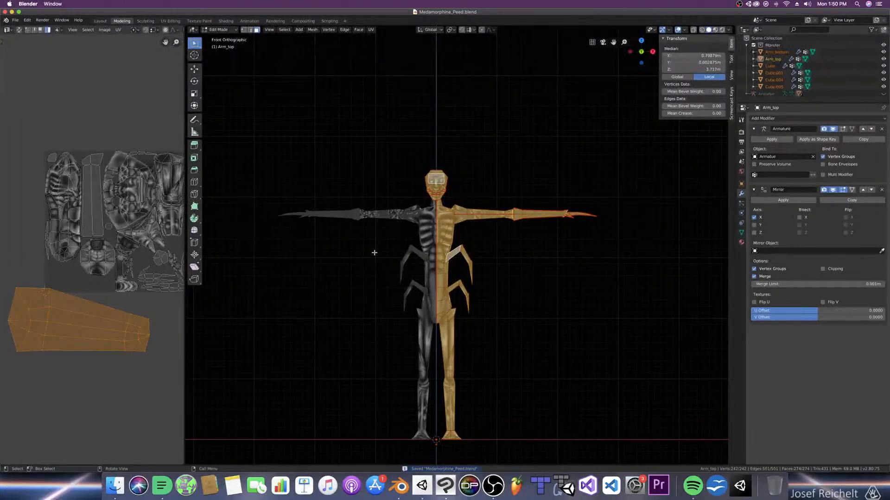
{"action": "key", "text": "alt+s"}
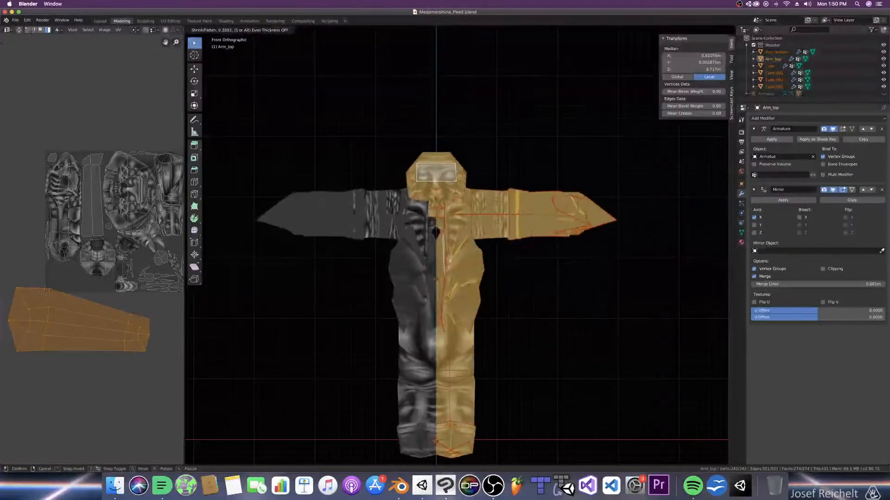
{"action": "left_click", "coordinate": [210, 274]}
{"action": "key", "text": "ctrl+z"}
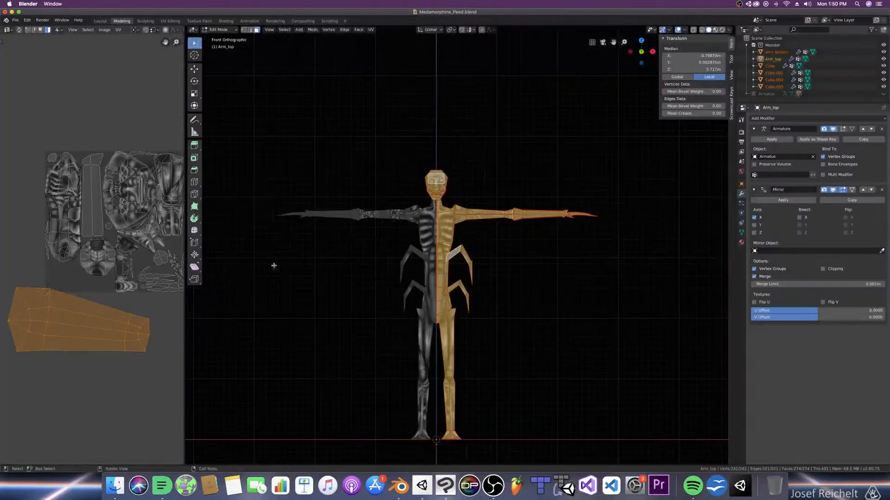
Step: Save the file, and use Align X to straighten the UV edge loop near the wide end of the Arm_top island
{"action": "key", "text": "ctrl+s"}
{"action": "middle_click_drag", "start_coordinate": [75, 316], "coordinate": [95, 298]}
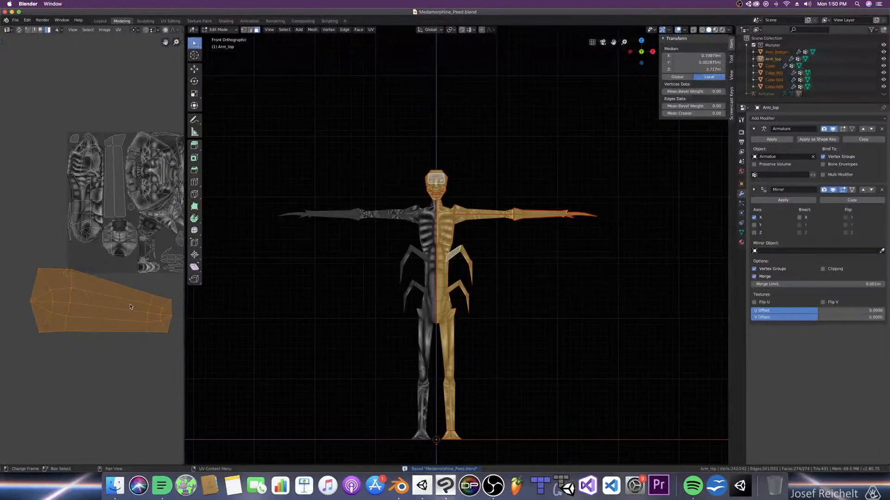
{"action": "key", "text": "1"}
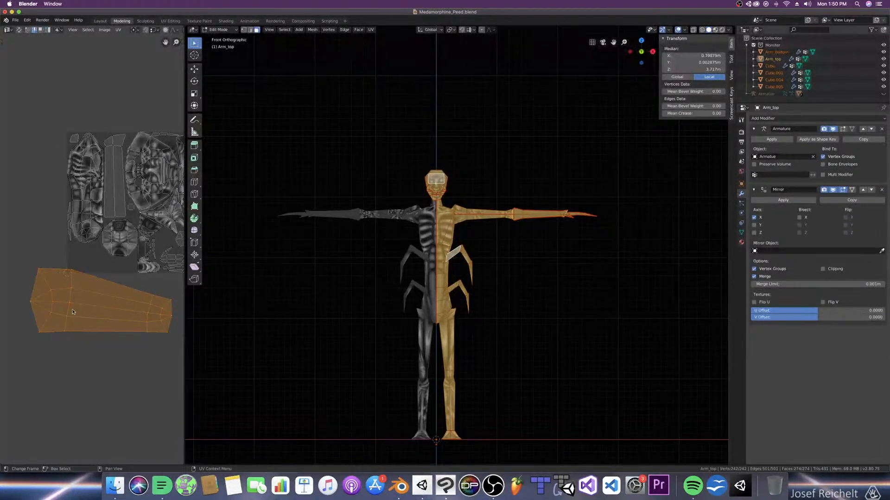
{"action": "key", "text": "alt+a"}
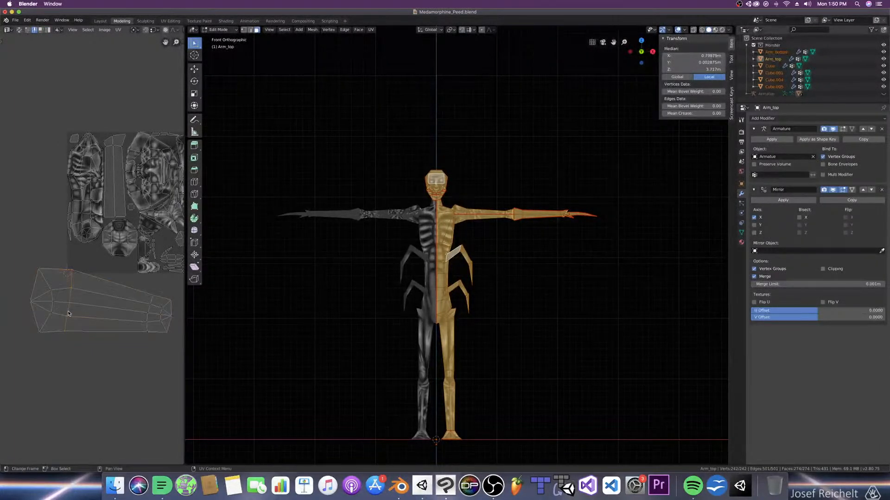
{"action": "key", "text": "shift+w"}
{"action": "left_click", "coordinate": [70, 364]}
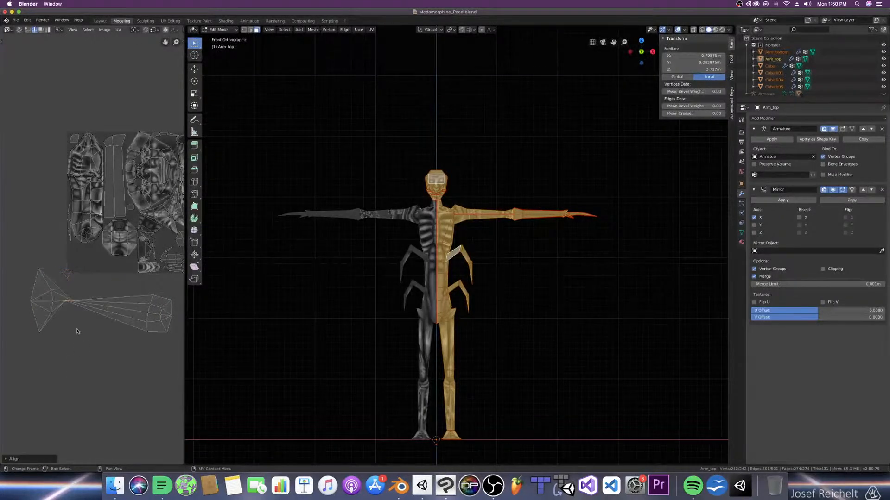
{"action": "key", "text": "ctrl+z"}
{"action": "key", "text": "shift+w"}
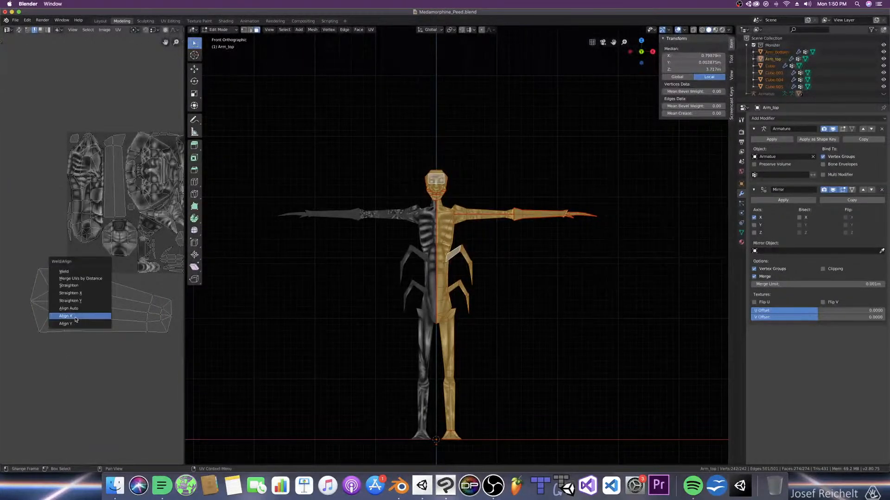
{"action": "left_click", "coordinate": [76, 319]}
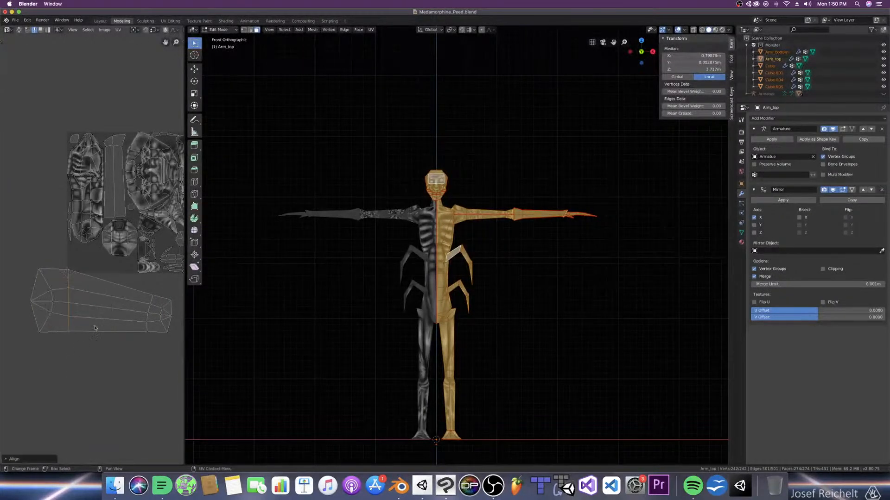
Step: Align the edge loop near the Arm_top island's narrow end along X, and its lower border edge along Y
{"action": "right_click", "coordinate": [148, 329]}
{"action": "left_click", "coordinate": [149, 325], "text": "alt"}
{"action": "left_click", "coordinate": [52, 308]}
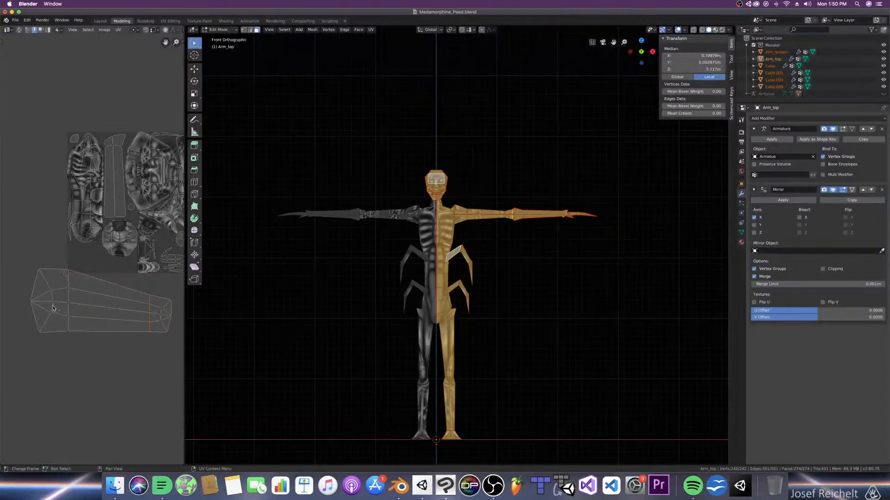
{"action": "left_click", "coordinate": [100, 335], "text": "alt"}
{"action": "right_click", "coordinate": [154, 335]}
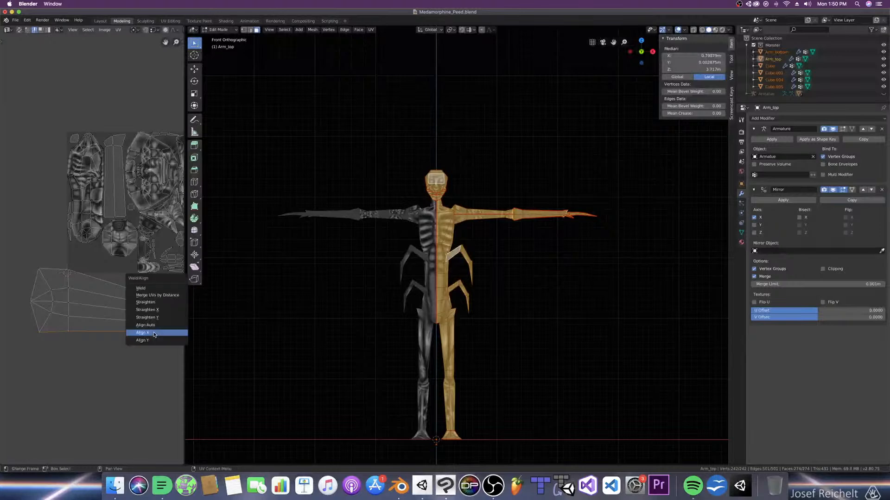
{"action": "left_click", "coordinate": [155, 337]}
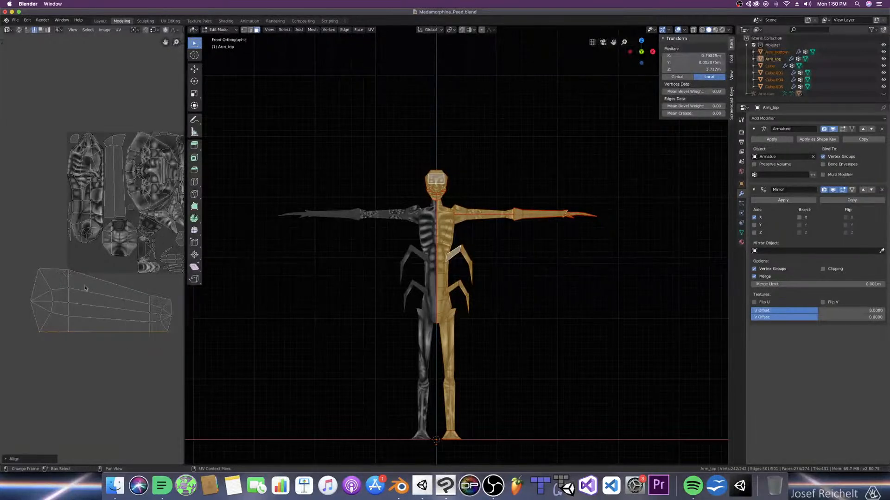
Step: Try aligning the Arm_top island's slanted upper border along Y, and undo it
{"action": "left_click", "coordinate": [147, 297], "text": "alt"}
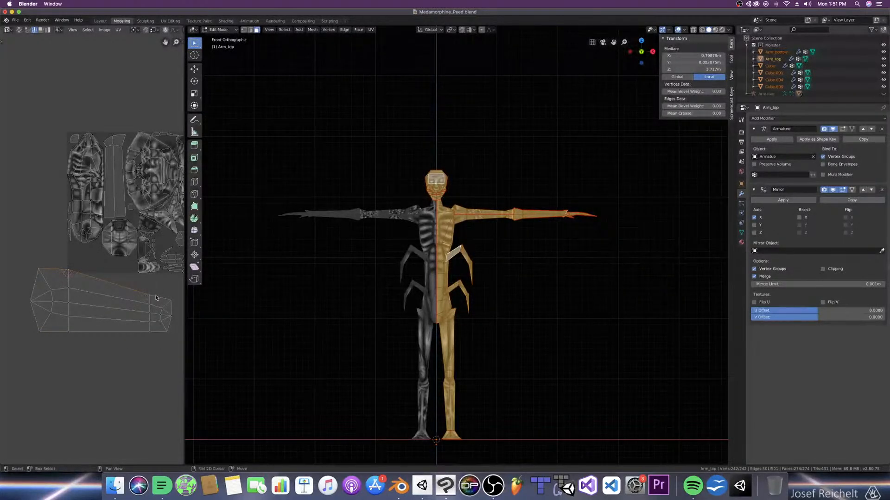
{"action": "right_click", "coordinate": [155, 297]}
{"action": "left_click", "coordinate": [156, 298]}
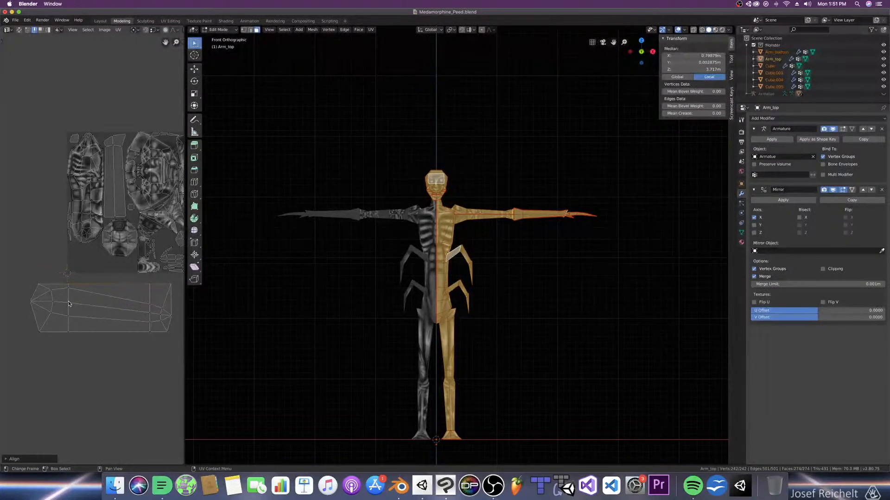
{"action": "key", "text": "ctrl+z"}
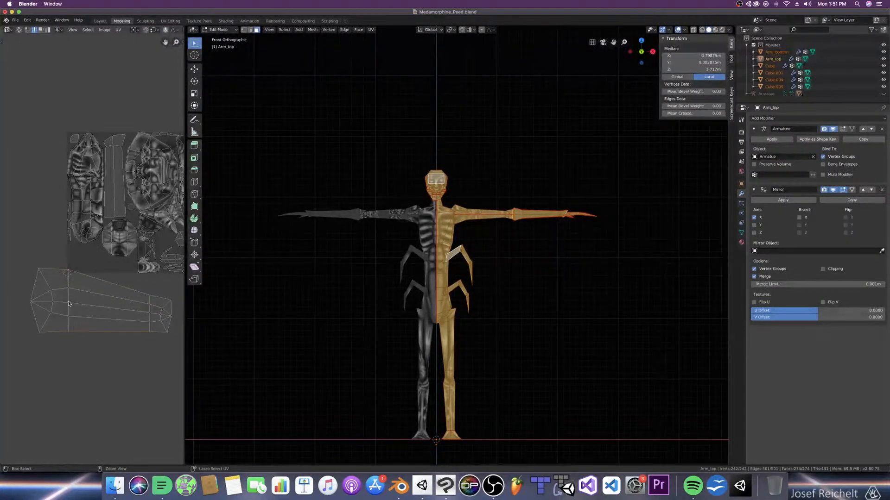
Step: Edit Arm_top on its own, try Smart UV Project with an angle limit of 66, and undo it
{"action": "key", "text": "Tab"}
{"action": "left_click", "coordinate": [494, 217]}
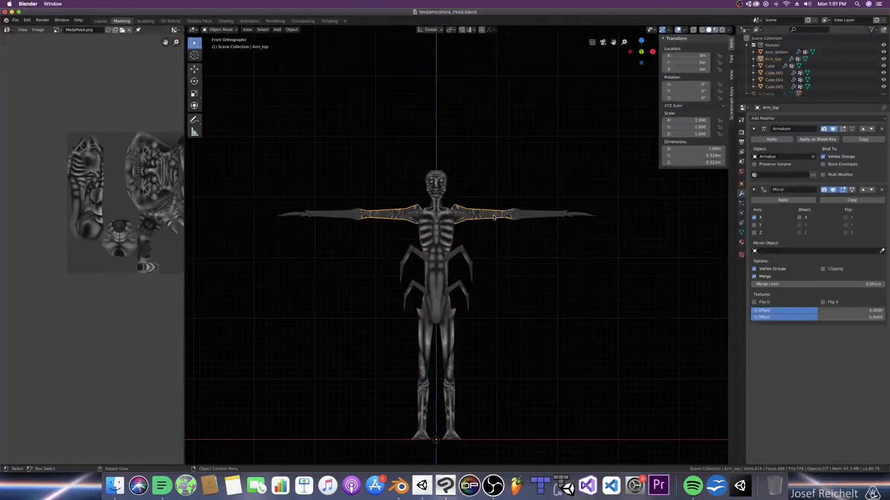
{"action": "key", "text": "Tab"}
{"action": "key", "text": "u"}
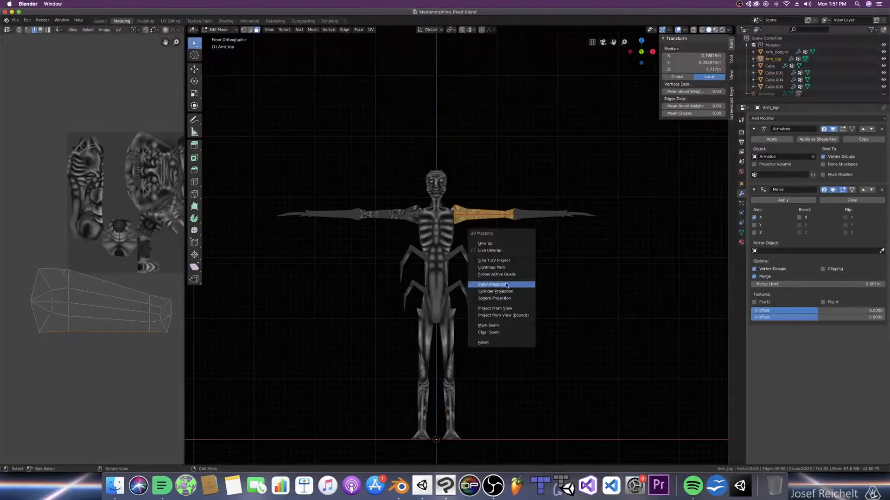
{"action": "left_click", "coordinate": [504, 261]}
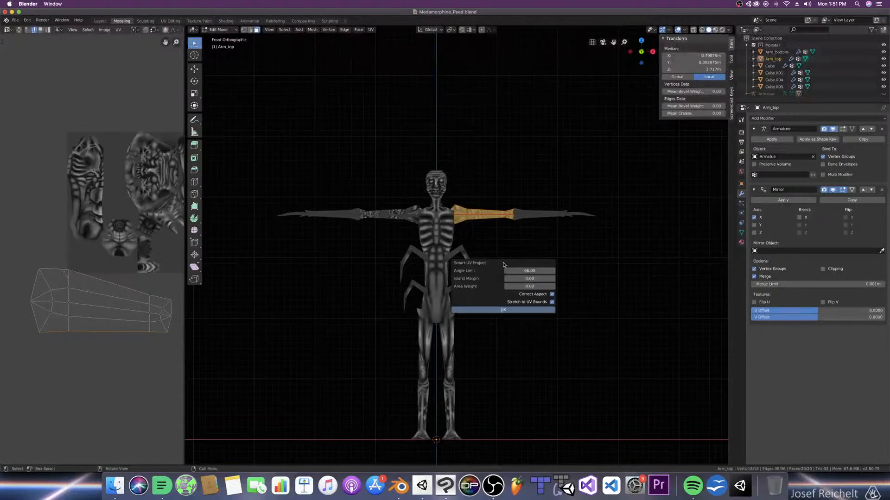
{"action": "left_click", "coordinate": [499, 309]}
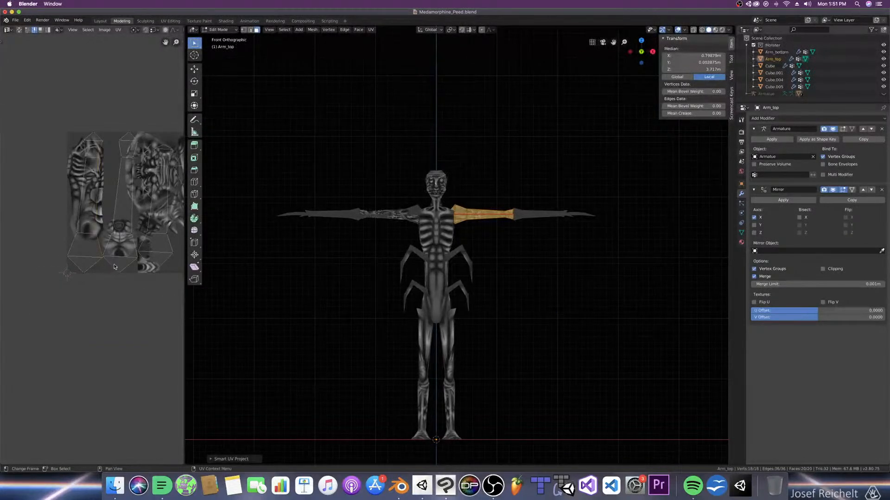
{"action": "scroll", "coordinate": [111, 267], "scroll_direction": "down", "scroll_amount": 1}
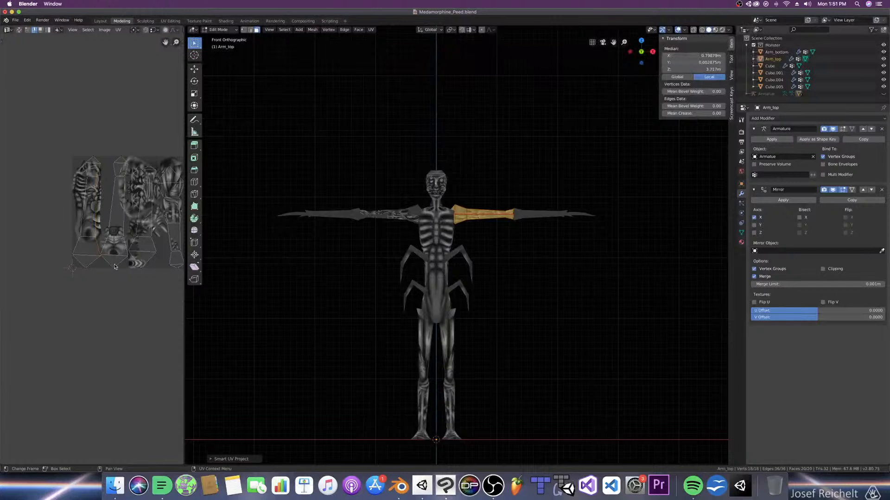
{"action": "key", "text": "ctrl+z"}
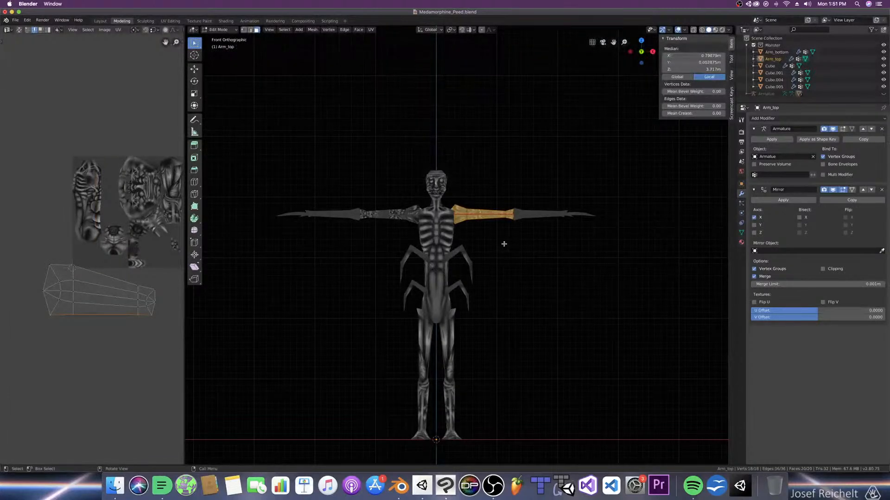
Step: Enable Clipping in the Mirror modifier of the torso mesh Cube
{"action": "key", "text": "u"}
{"action": "key", "text": "Tab"}
{"action": "left_click", "coordinate": [447, 242]}
{"action": "key", "text": "Tab"}
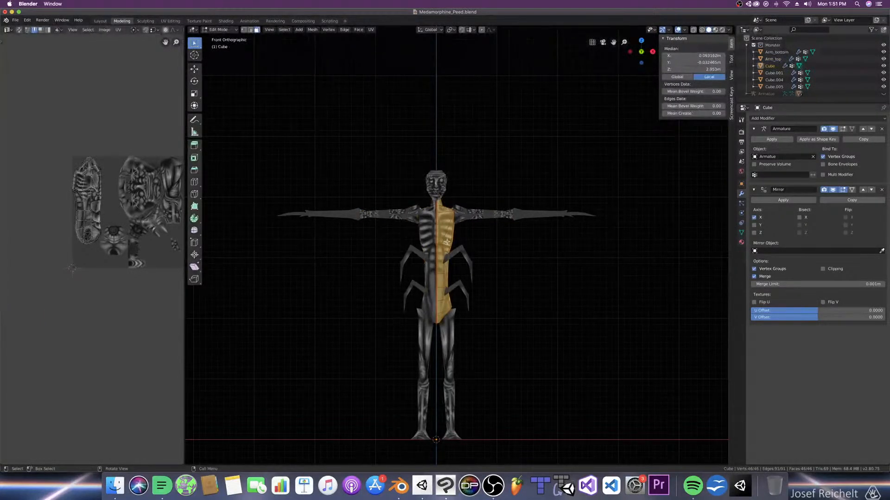
{"action": "left_click", "coordinate": [823, 269]}
{"action": "key", "text": "Tab"}
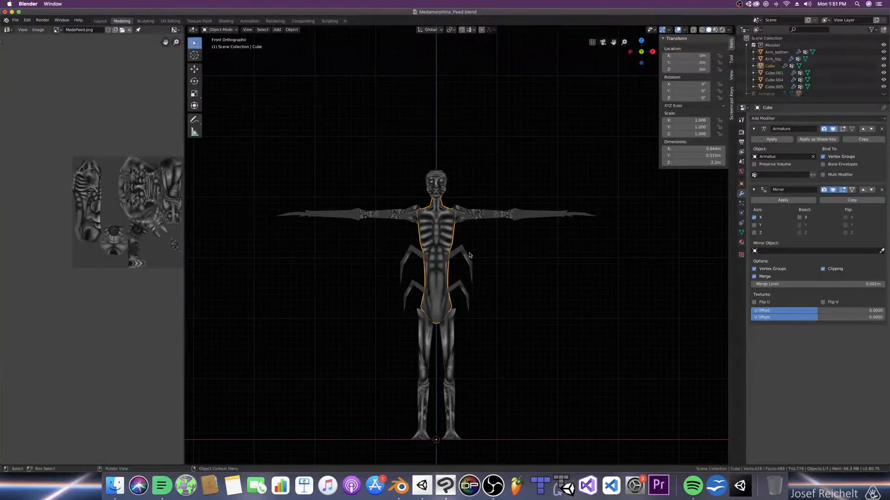
Step: Check the forearm and head meshes, reselect the torso mesh Cube, and save the file
{"action": "left_click", "coordinate": [520, 218]}
{"action": "left_click", "coordinate": [439, 189]}
{"action": "key", "text": "Tab"}
{"action": "key", "text": "Tab"}
{"action": "left_click", "coordinate": [449, 220]}
{"action": "key", "text": "Tab"}
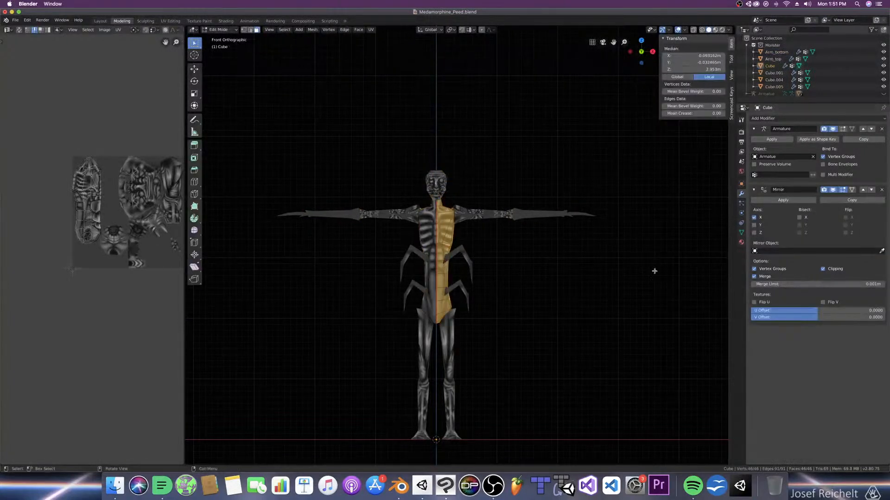
{"action": "key", "text": "Tab"}
{"action": "key", "text": "super+s"}
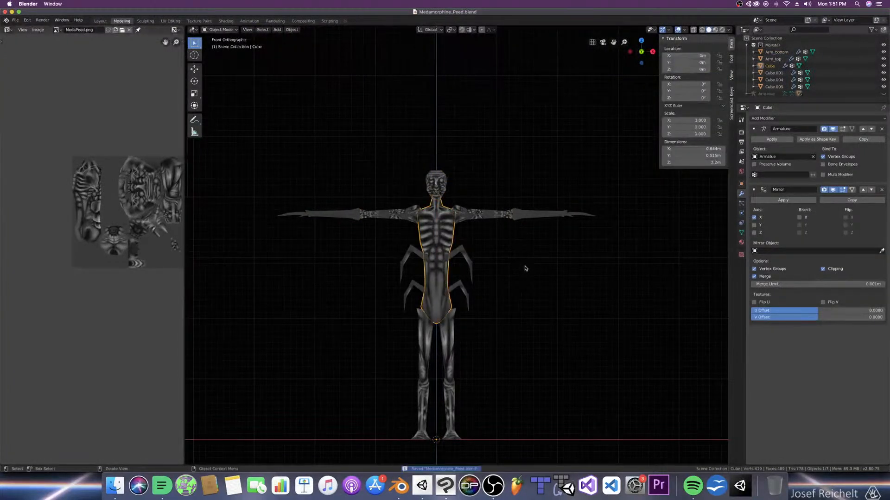
Step: Select Arm_top and open it in Edit Mode
{"action": "key", "text": "Tab"}
{"action": "key", "text": "Tab"}
{"action": "left_click", "coordinate": [480, 215]}
{"action": "key", "text": "Tab"}
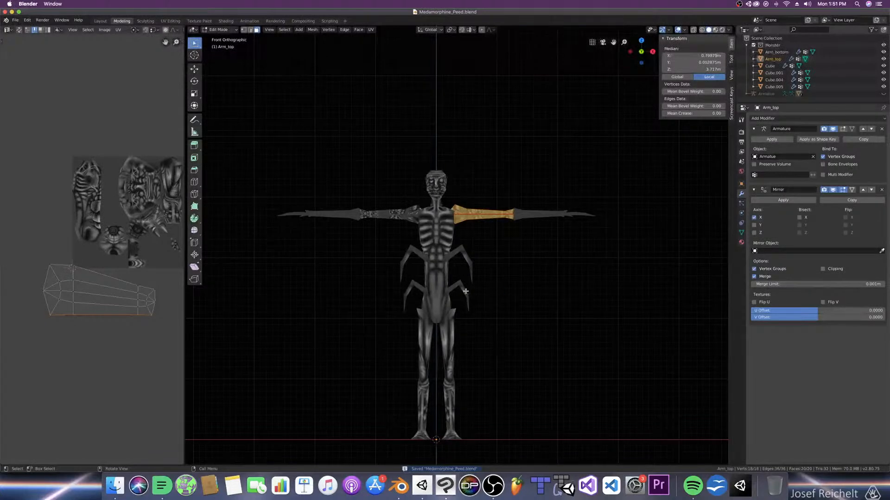
Step: Try Sphere Projection and Cylinder Projection on Arm_top's UVs, undoing each one
{"action": "key", "text": "u"}
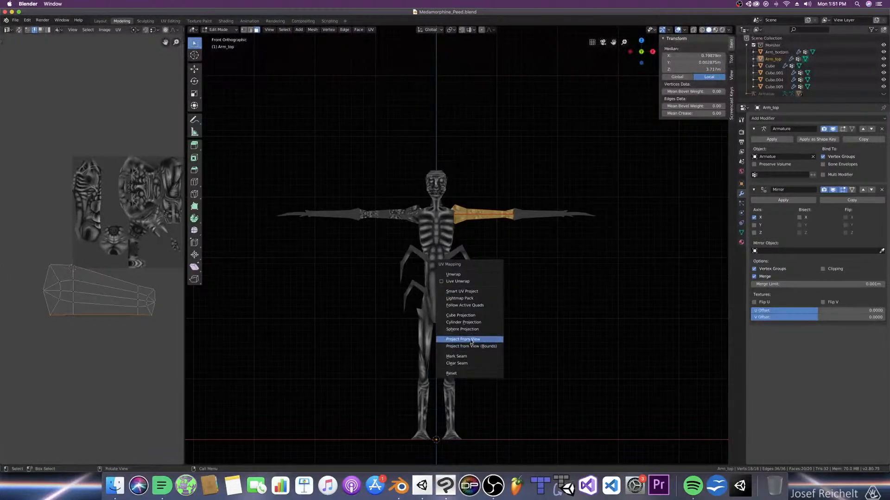
{"action": "left_click", "coordinate": [462, 329]}
{"action": "scroll", "coordinate": [91, 256], "scroll_direction": "down", "scroll_amount": 3}
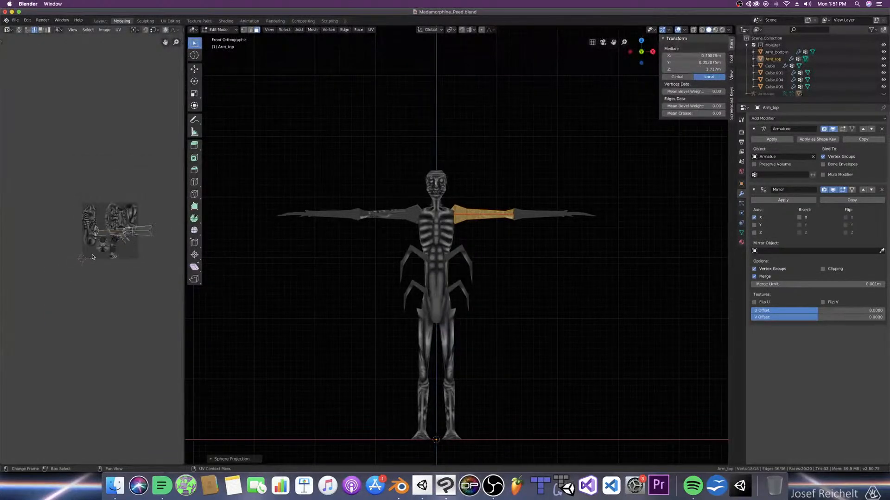
{"action": "key", "text": "ctrl+z"}
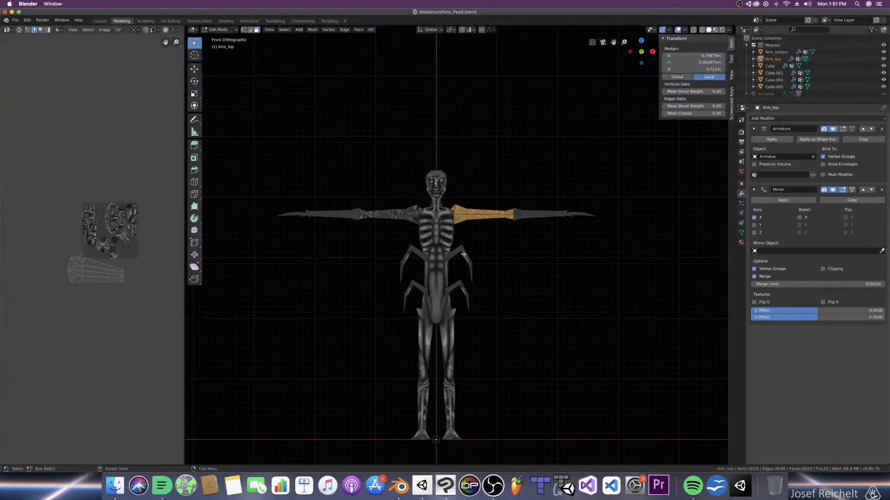
{"action": "key", "text": "u"}
{"action": "left_click", "coordinate": [506, 246]}
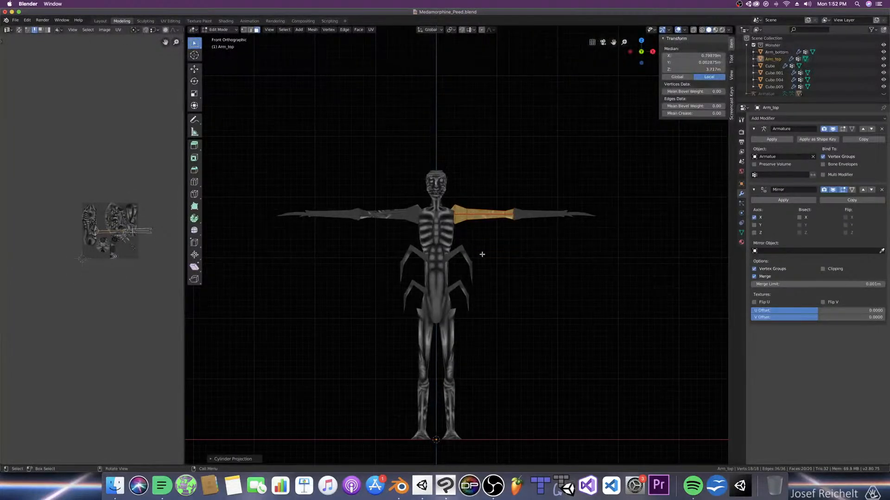
{"action": "key", "text": "ctrl+z"}
Step: Try Cube Projection on Arm_top and undo it, and try Follow Active Quads with Length Average
{"action": "key", "text": "u"}
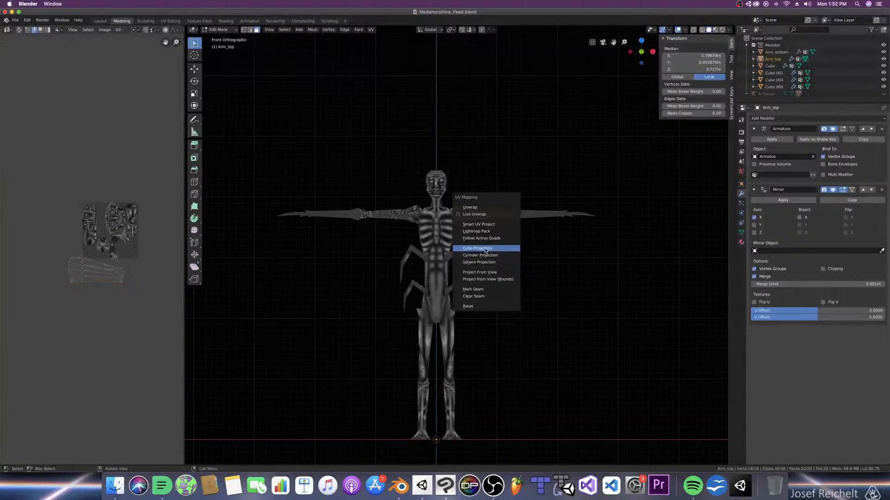
{"action": "left_click", "coordinate": [485, 248]}
{"action": "scroll", "coordinate": [131, 250], "scroll_direction": "up", "scroll_amount": 3}
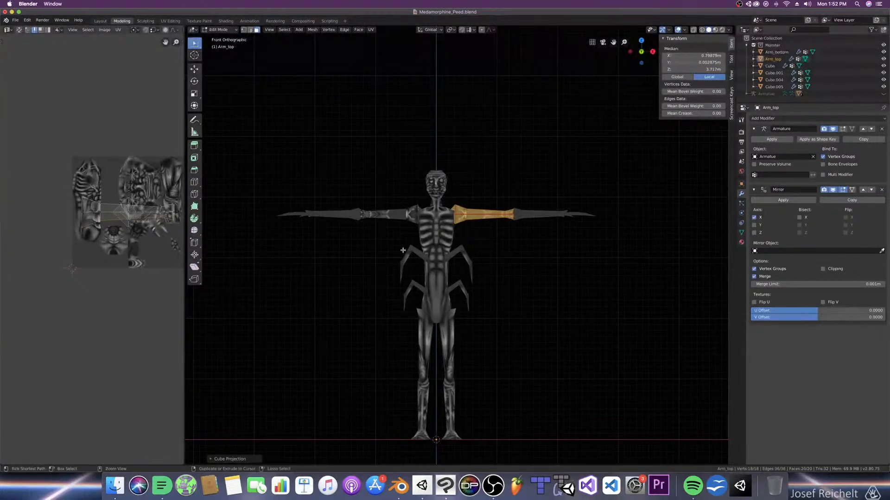
{"action": "key", "text": "ctrl+z"}
{"action": "key", "text": "u"}
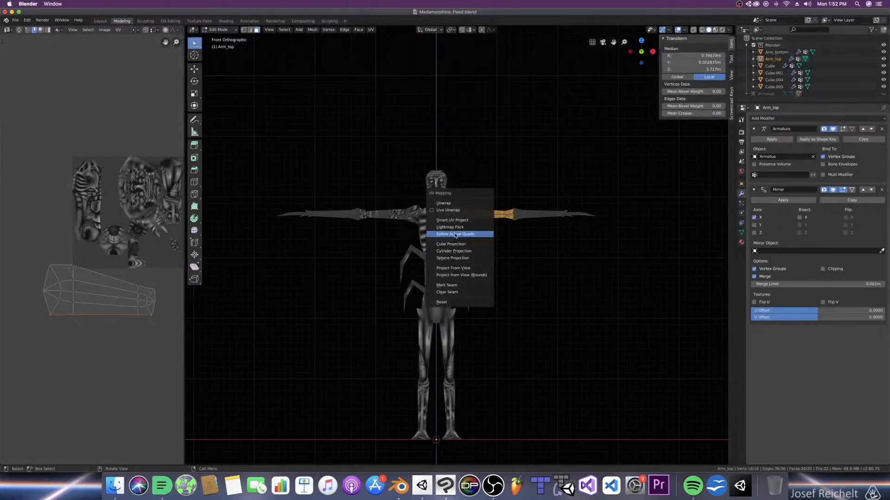
{"action": "left_click", "coordinate": [451, 235]}
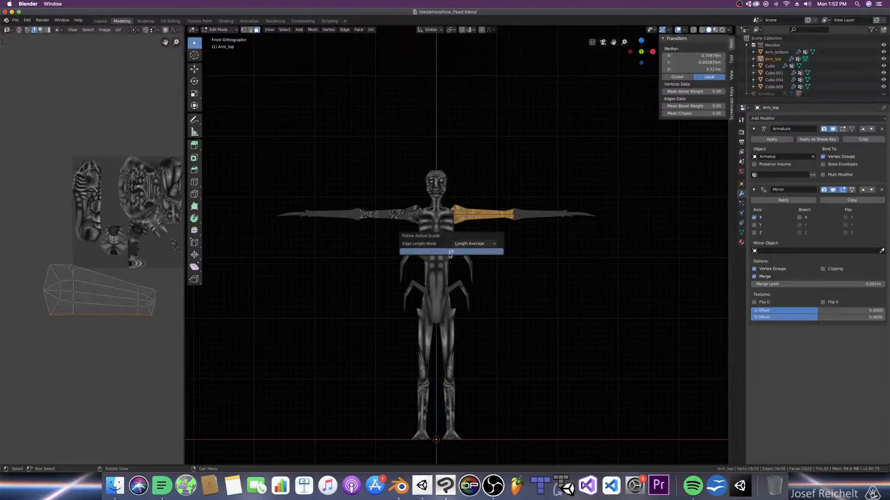
{"action": "left_click", "coordinate": [450, 252]}
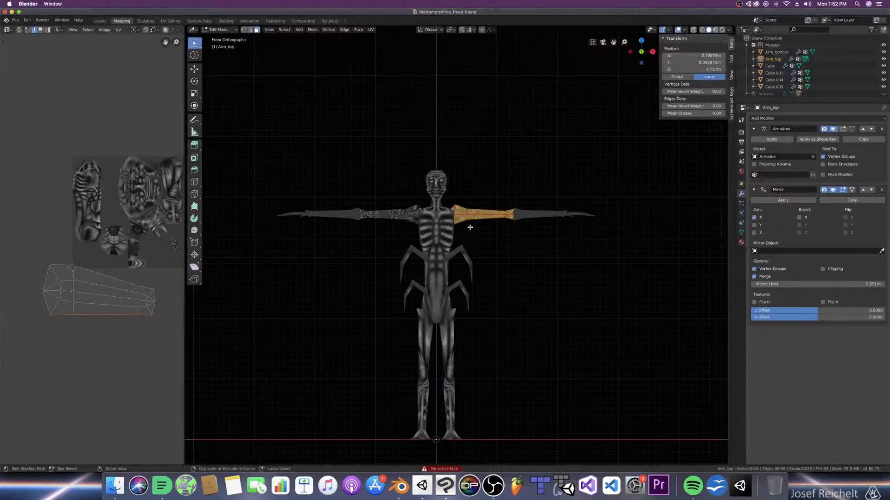
{"action": "key", "text": "u"}
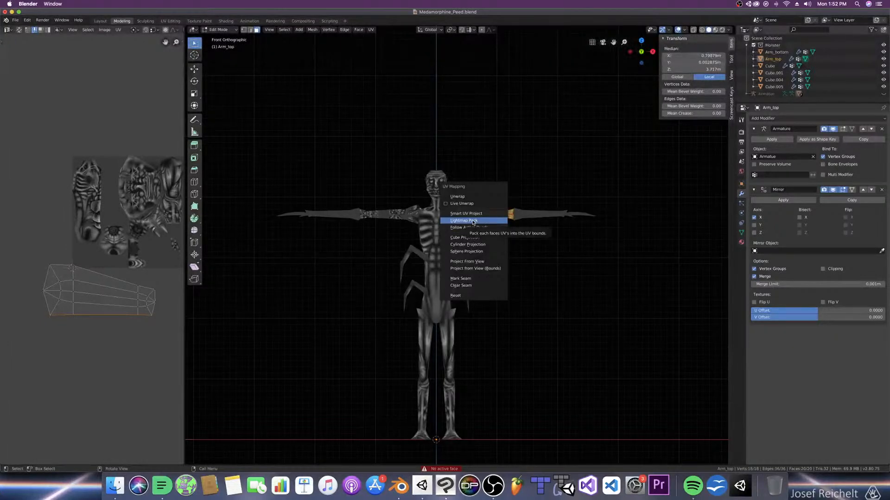
{"action": "left_click", "coordinate": [468, 204]}
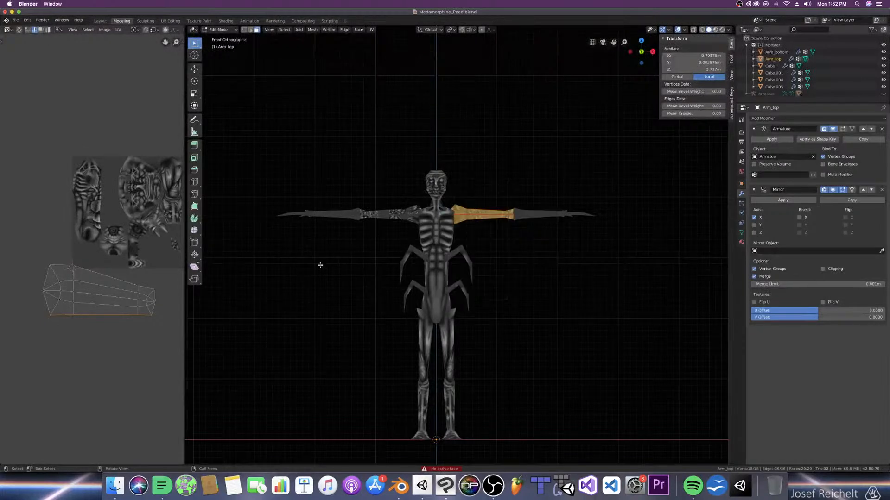
Step: Select all of Arm_top's UVs, scale the island down and move it up over the texture's bottom edge
{"action": "scroll", "coordinate": [57, 352], "scroll_direction": "down", "scroll_amount": 2}
{"action": "scroll", "coordinate": [86, 339], "scroll_direction": "up", "scroll_amount": 4}
{"action": "mouse_move", "coordinate": [66, 342]}
{"action": "middle_mouse_down"}
{"action": "mouse_move", "coordinate": [78, 339]}
{"action": "mouse_move", "coordinate": [72, 330]}
{"action": "middle_mouse_up"}
{"action": "key", "text": "a"}
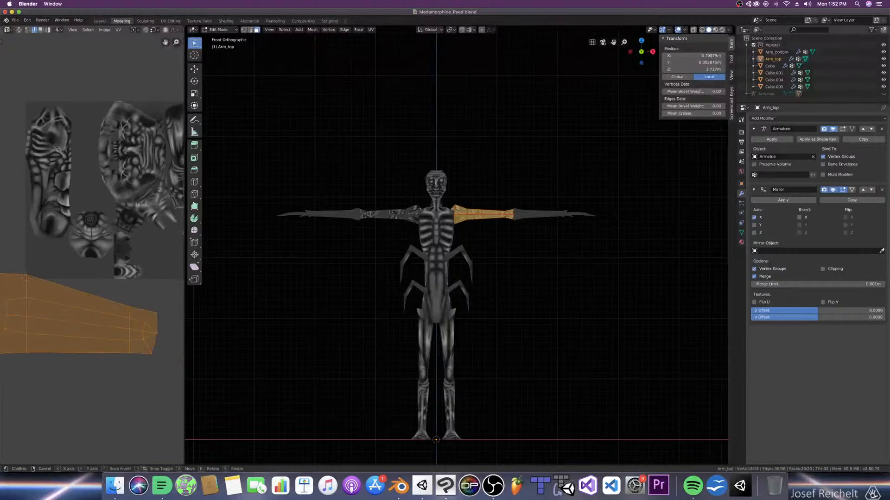
{"action": "key", "text": "s"}
{"action": "left_click", "coordinate": [97, 347]}
{"action": "key", "text": "g"}
{"action": "left_click", "coordinate": [123, 327]}
{"action": "scroll", "coordinate": [107, 323], "scroll_direction": "up", "scroll_amount": 2}
{"action": "middle_click_drag", "start_coordinate": [106, 324], "coordinate": [120, 314]}
{"action": "scroll", "coordinate": [123, 324], "scroll_direction": "up", "scroll_amount": 1}
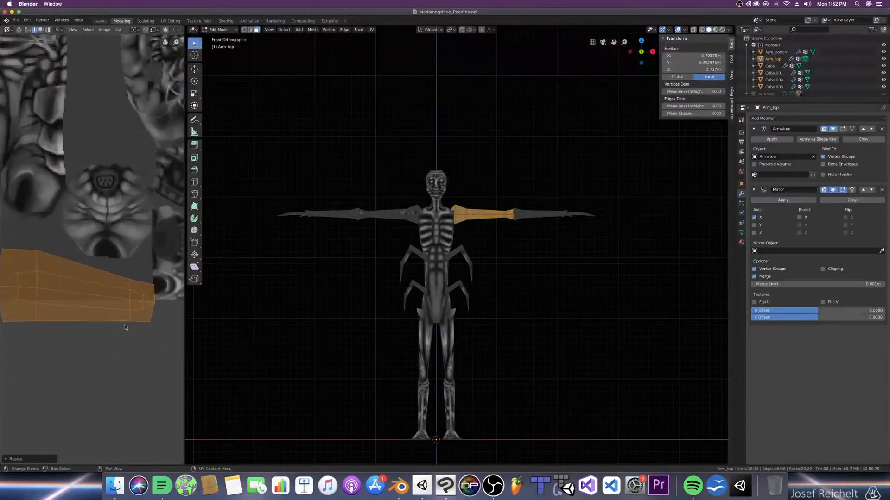
Step: Shrink, flatten and rotate Arm_top's UV island into the empty lower-left area of the texture, and save the texture image
{"action": "key", "text": "g"}
{"action": "left_click", "coordinate": [116, 307]}
{"action": "scroll", "coordinate": [127, 337], "scroll_direction": "down", "scroll_amount": 2}
{"action": "key", "text": "s"}
{"action": "left_click", "coordinate": [118, 326]}
{"action": "scroll", "coordinate": [100, 308], "scroll_direction": "up", "scroll_amount": 1}
{"action": "key", "text": "g"}
{"action": "left_click", "coordinate": [93, 301]}
{"action": "key", "text": "s"}
{"action": "key", "text": "y"}
{"action": "left_click", "coordinate": [107, 325]}
{"action": "key", "text": "r"}
{"action": "left_click", "coordinate": [140, 333]}
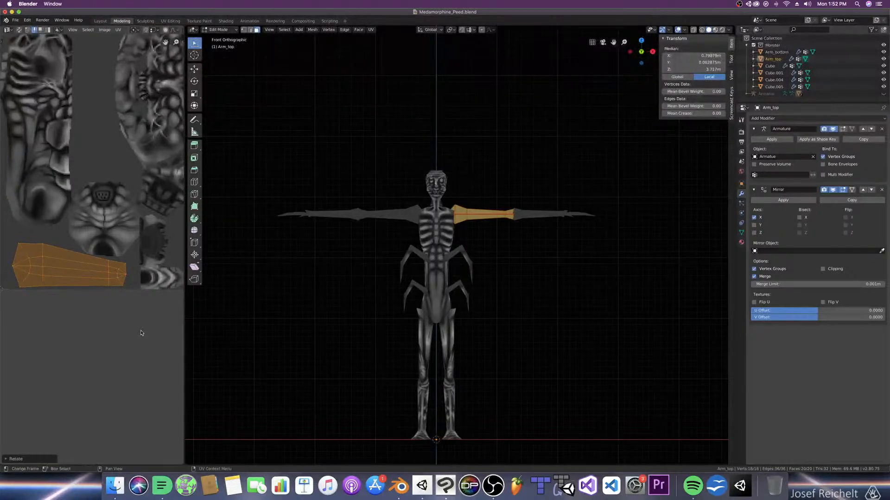
{"action": "key", "text": "alt+s"}
Step: Stretch Arm_top's UV island along X to fill the width of the empty texture area
{"action": "scroll", "coordinate": [135, 336], "scroll_direction": "left", "scroll_amount": 4}
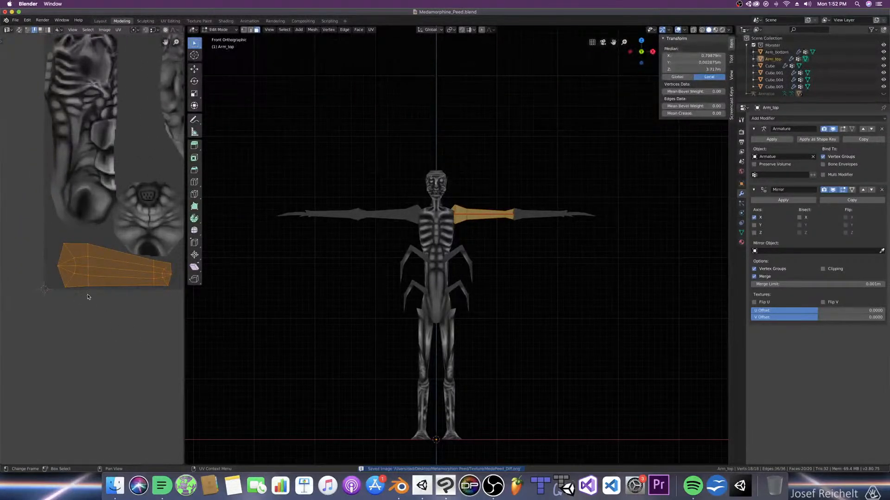
{"action": "scroll", "coordinate": [94, 297], "scroll_direction": "right", "scroll_amount": 3, "text": "ctrl"}
{"action": "key", "text": "s"}
{"action": "key", "text": "x"}
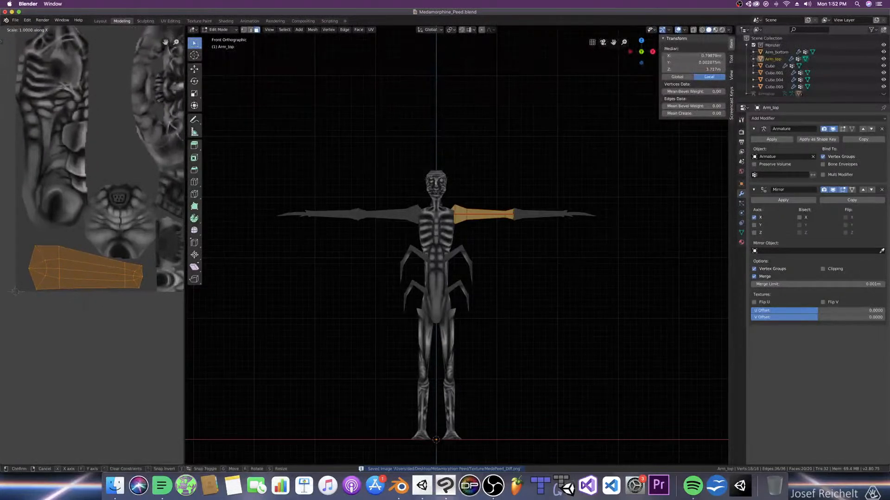
{"action": "left_click", "coordinate": [95, 304]}
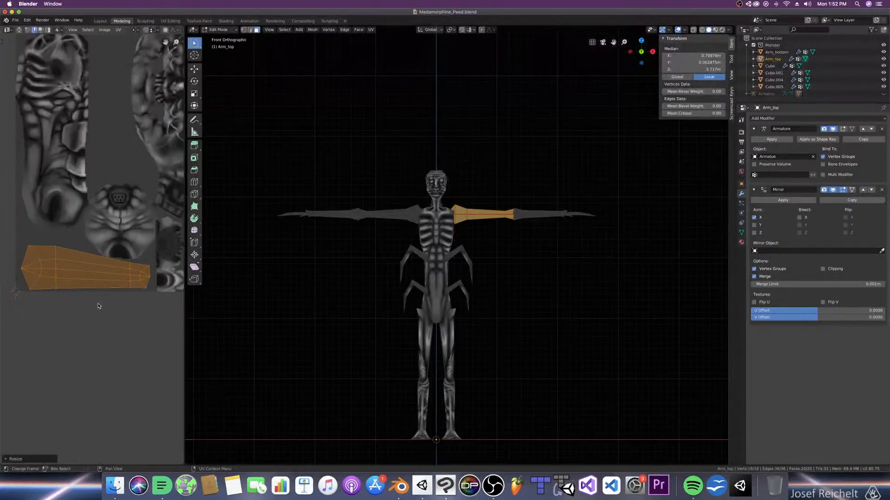
{"action": "left_click", "coordinate": [94, 306]}
{"action": "scroll", "coordinate": [97, 304], "scroll_direction": "down", "scroll_amount": 1}
{"action": "key", "text": "s"}
{"action": "key", "text": "x"}
{"action": "left_click", "coordinate": [113, 309]}
{"action": "scroll", "coordinate": [113, 309], "scroll_direction": "down", "scroll_amount": 1}
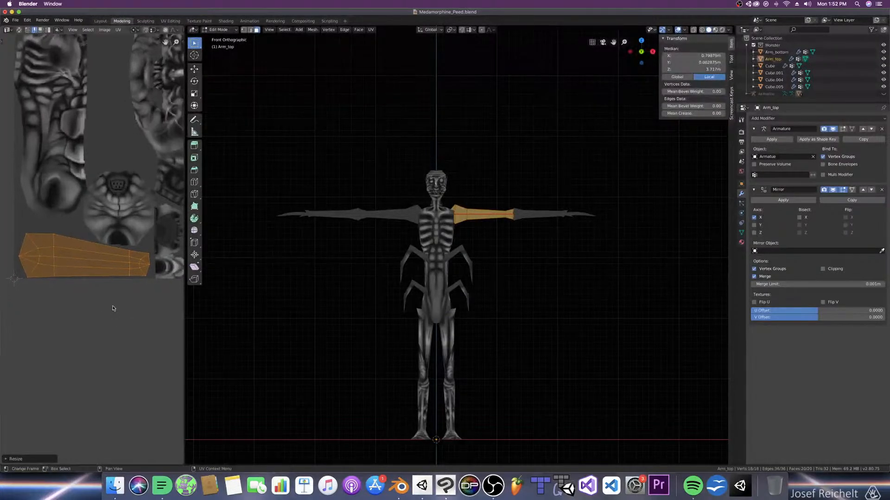
Step: Straighten the island's lower edge with Align Y, and move the whole island along Y within the texture's bottom border
{"action": "left_click", "coordinate": [79, 282]}
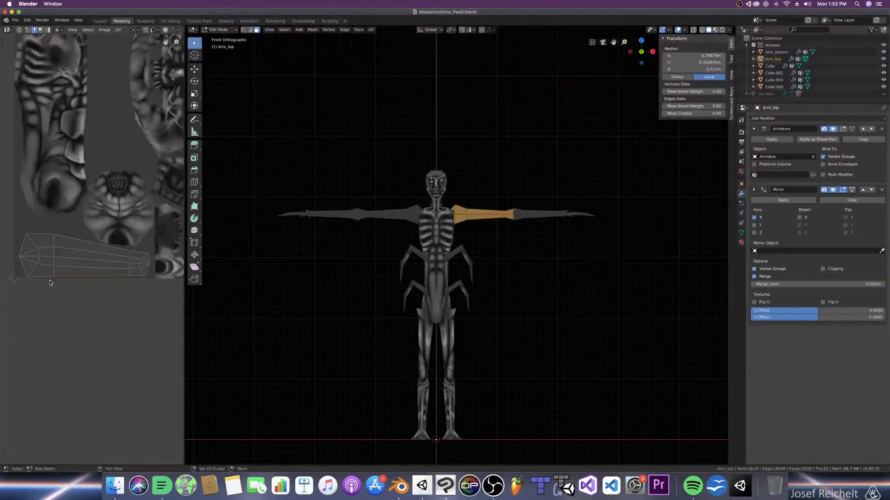
{"action": "key", "text": "shift+w"}
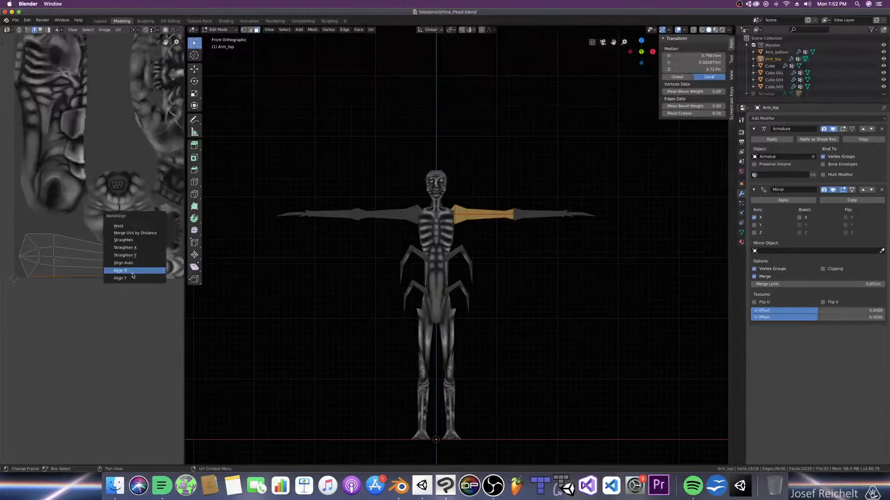
{"action": "left_click", "coordinate": [121, 278]}
{"action": "scroll", "coordinate": [87, 258], "scroll_direction": "up", "scroll_amount": 1}
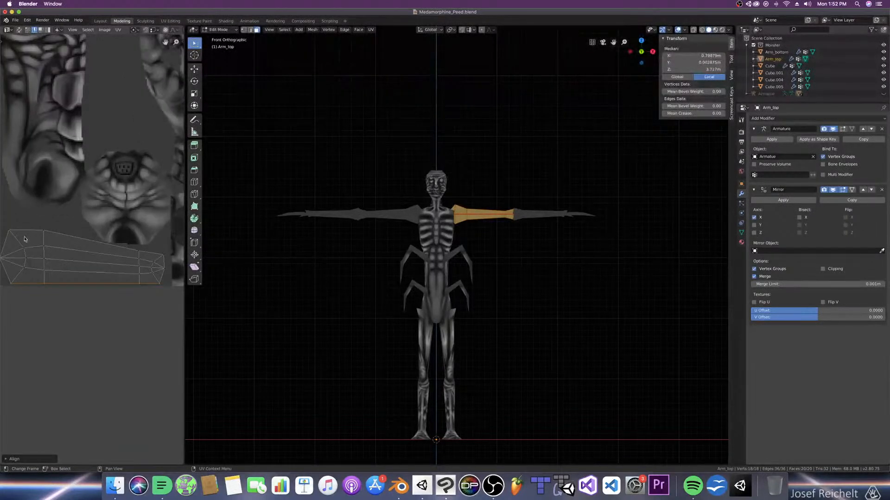
{"action": "key", "text": "a"}
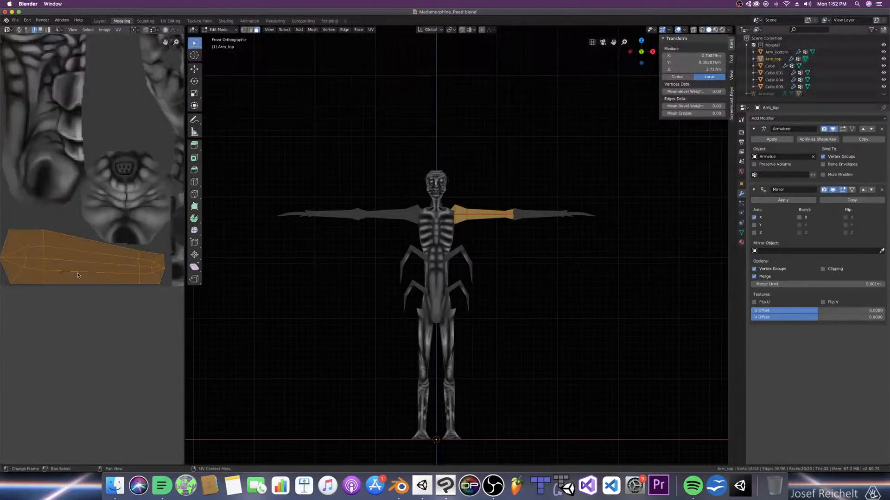
{"action": "key", "text": "g"}
{"action": "key", "text": "y"}
{"action": "left_click", "coordinate": [87, 292]}
{"action": "scroll", "coordinate": [89, 296], "scroll_direction": "down", "scroll_amount": 1}
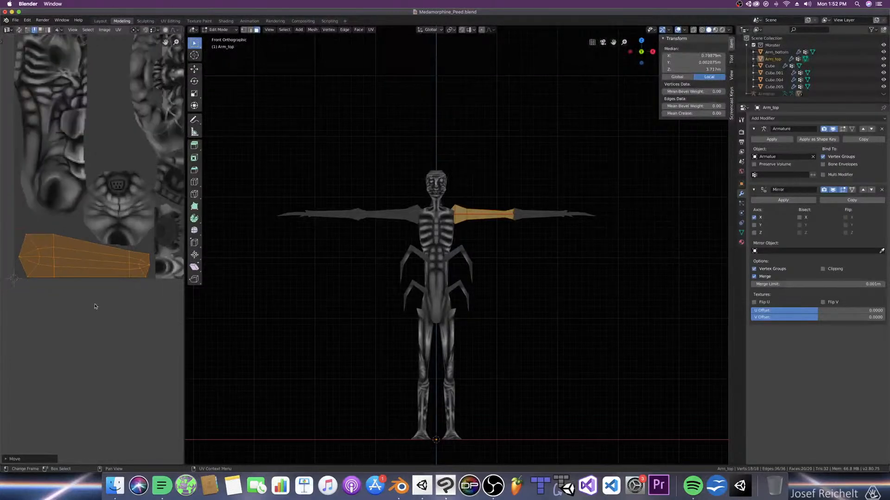
Step: Fine-tune the UV island's scale along X and along Y to fit the empty area
{"action": "key", "text": "s"}
{"action": "key", "text": "x"}
{"action": "left_click", "coordinate": [97, 306]}
{"action": "key", "text": "s"}
{"action": "key", "text": "y"}
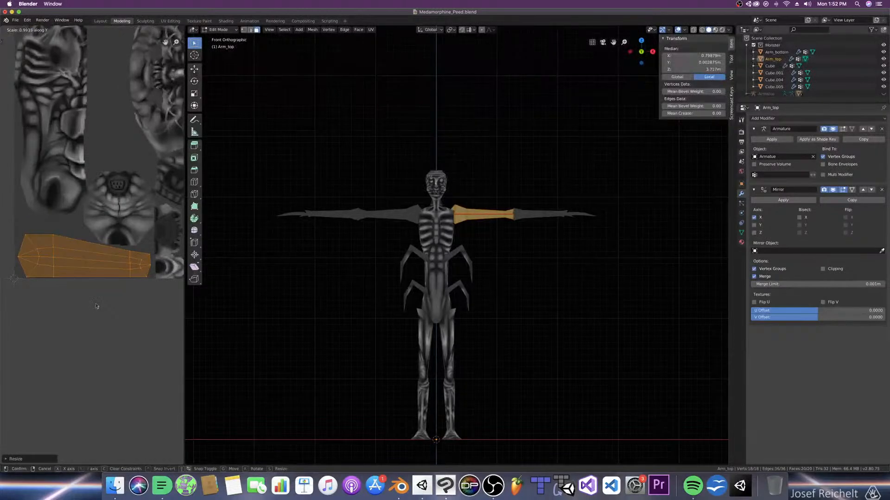
{"action": "left_click", "coordinate": [96, 304]}
Step: Save the texture image and the Blender file
{"action": "key", "text": "alt+s"}
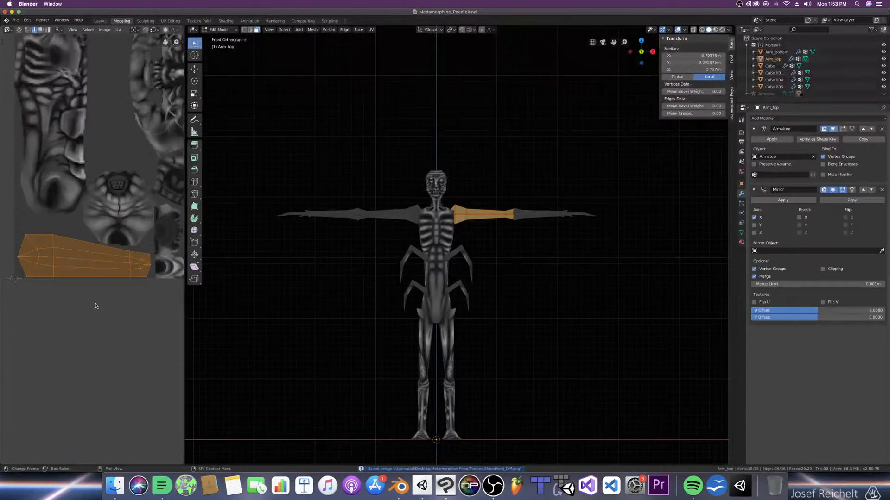
{"action": "key", "text": "ctrl+s"}
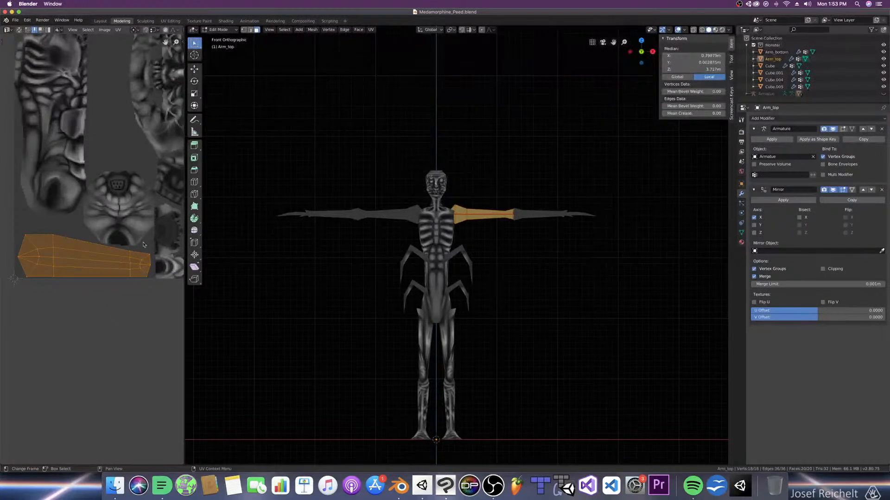
{"action": "key", "text": "ctrl+s"}
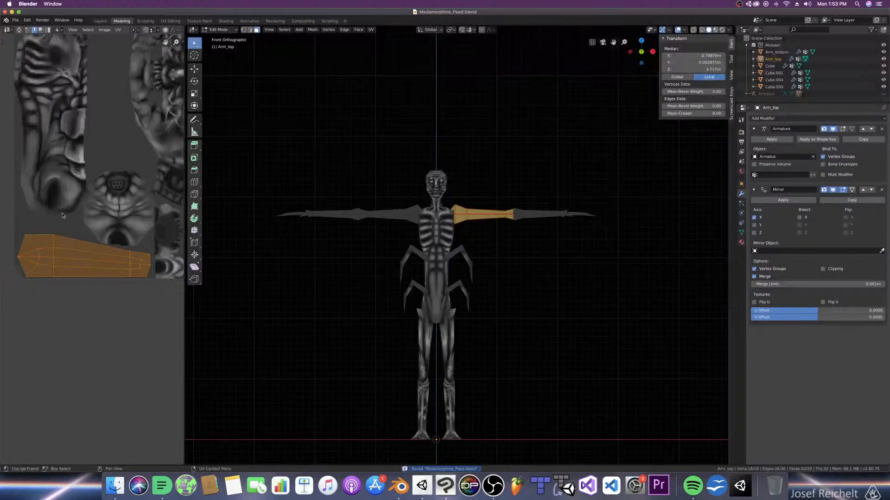
Step: Leave Edit Mode, open the Texture Paint workspace with Arm_top isolated, and show it from the front in Material Preview shading
{"action": "key", "text": "Tab"}
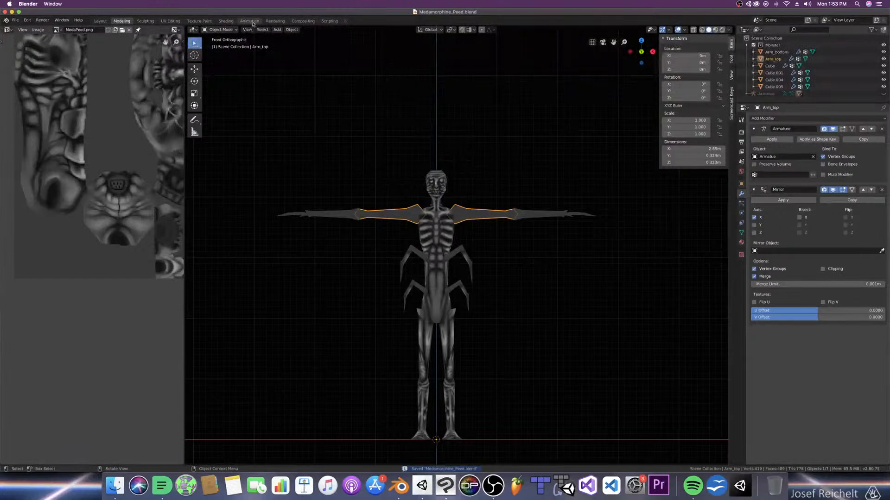
{"action": "left_click", "coordinate": [199, 21]}
{"action": "key", "text": "KP_7"}
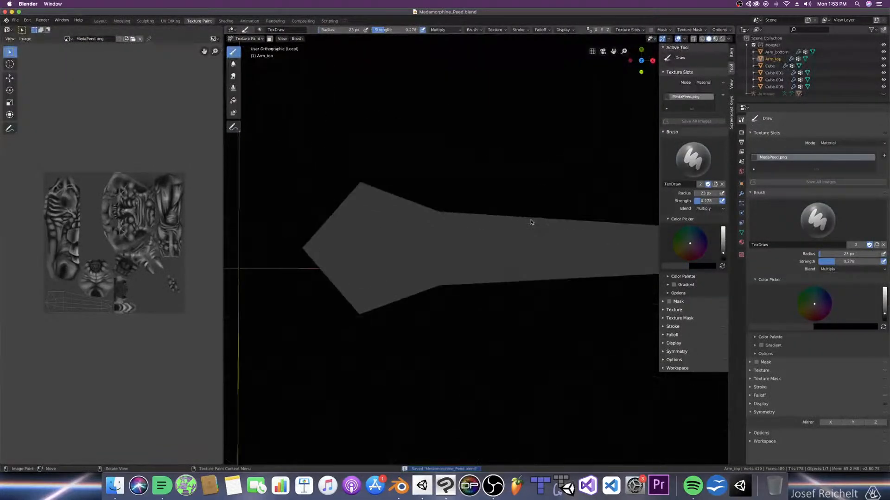
{"action": "scroll", "coordinate": [506, 211], "scroll_direction": "up", "scroll_amount": 5}
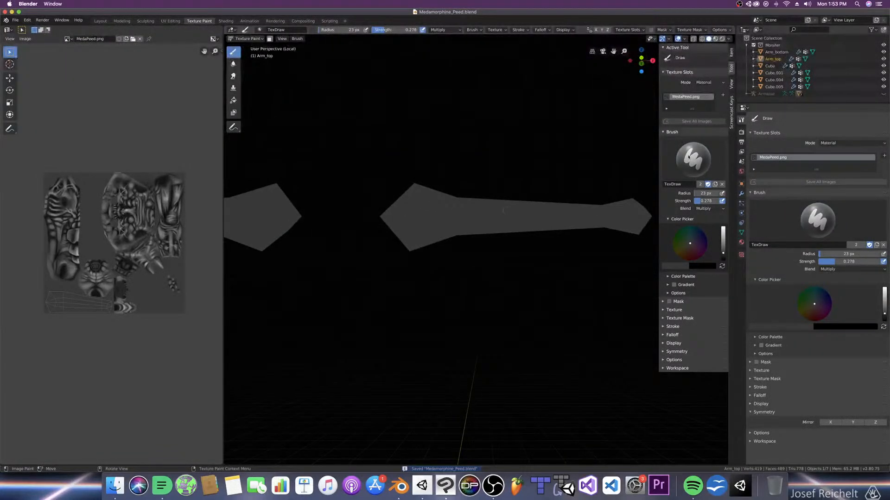
{"action": "left_click", "coordinate": [715, 38]}
{"action": "key", "text": "KP_1"}
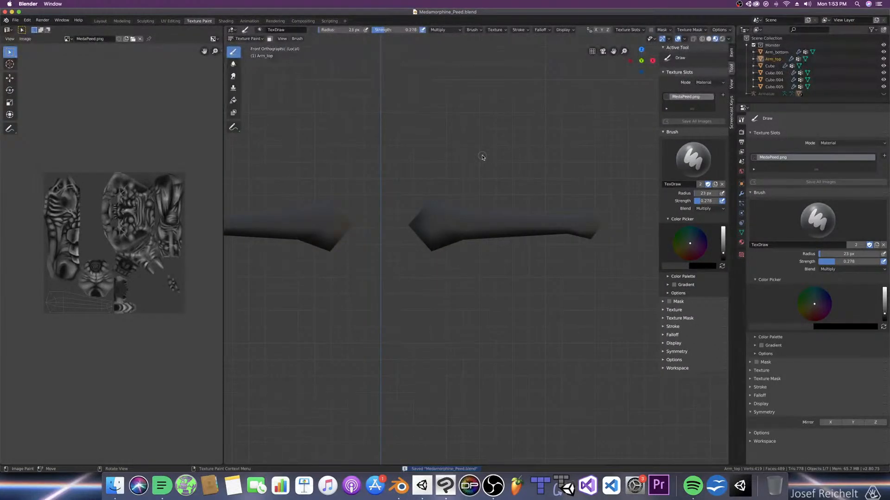
Step: Paint a dark diagonal crease across the front and top of Arm_top's shoulder end, reducing the brush radius to 14 px
{"action": "key", "text": "f"}
{"action": "left_click", "coordinate": [460, 235]}
{"action": "left_click_drag", "start_coordinate": [439, 241], "coordinate": [446, 239]}
{"action": "key", "text": "bracketleft"}
{"action": "key", "text": "bracketleft"}
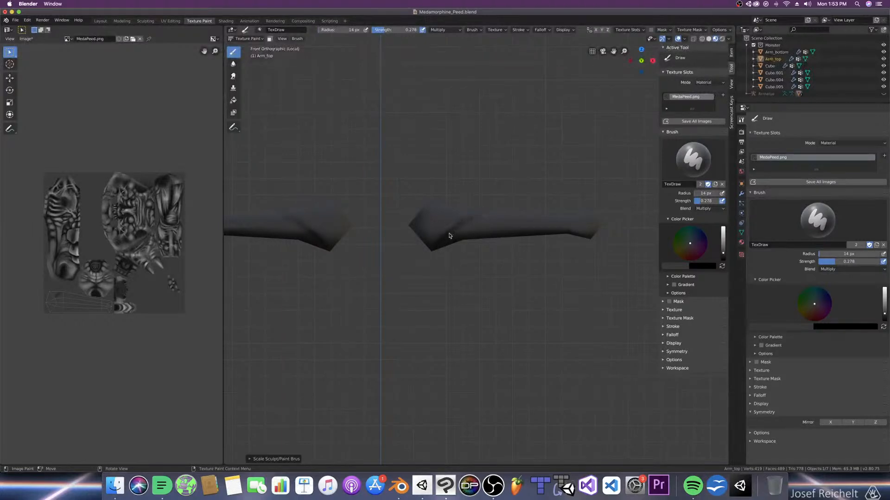
{"action": "key", "text": "KP_7"}
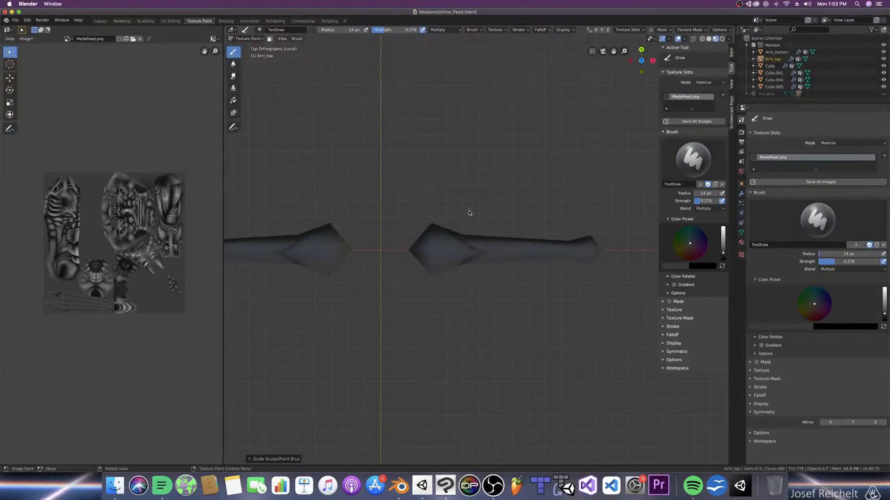
Step: Return to Solid shading and continue the dark shoulder crease on the back of Arm_top, reducing the brush radius to 7 px
{"action": "key", "text": "KP_1"}
{"action": "key", "text": "ctrl+KP_1"}
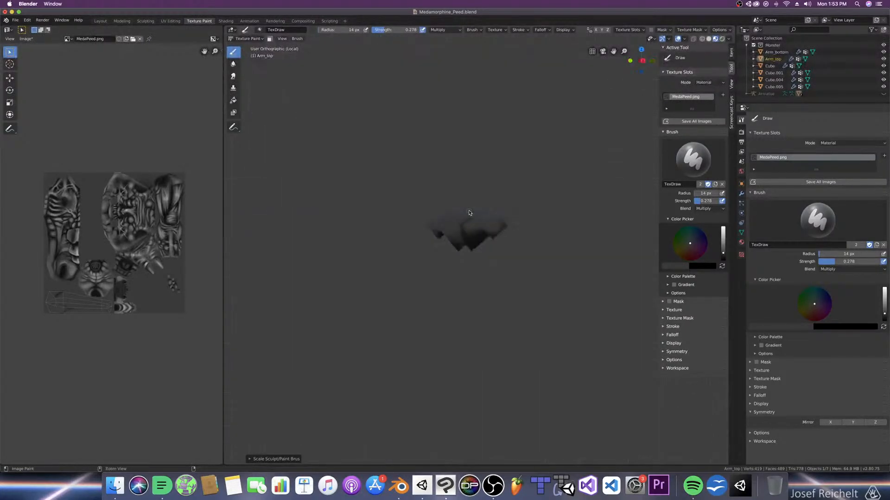
{"action": "left_click", "coordinate": [708, 38]}
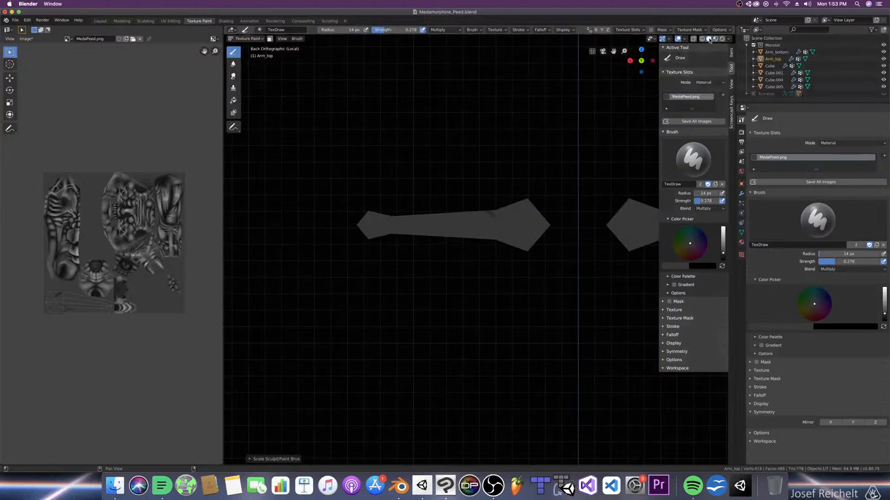
{"action": "left_click_drag", "start_coordinate": [492, 215], "coordinate": [500, 219]}
{"action": "key", "text": "bracketleft"}
{"action": "key", "text": "bracketleft"}
{"action": "key", "text": "bracketleft"}
{"action": "key", "text": "KP_1"}
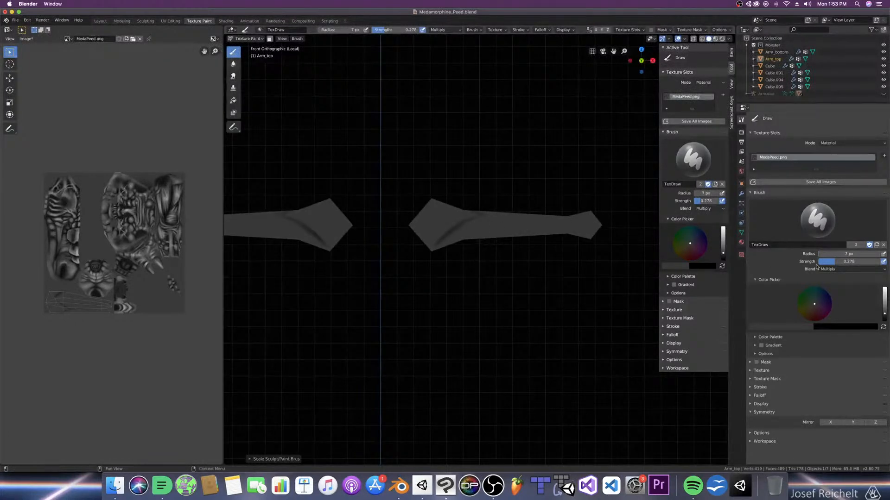
{"action": "key", "text": "KP_7"}
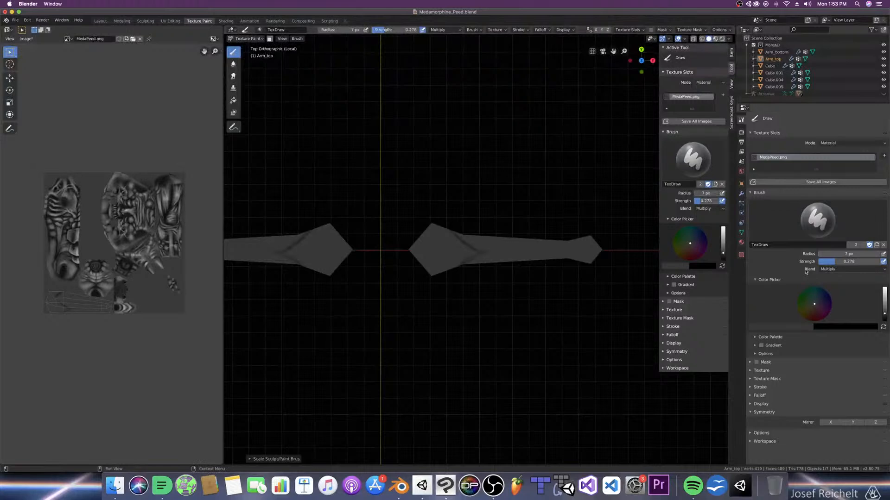
Step: Set the brush's blend mode to Screen and its radius to 24 px
{"action": "left_click", "coordinate": [830, 269]}
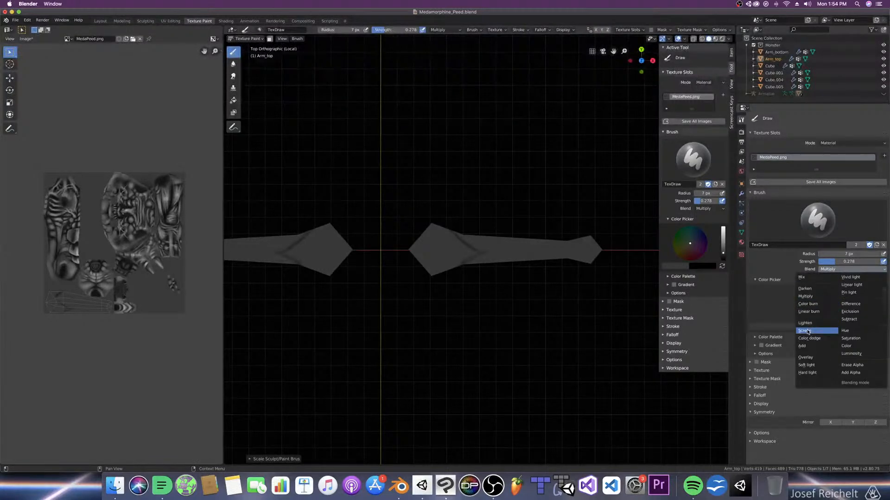
{"action": "left_click", "coordinate": [808, 332]}
{"action": "key", "text": "bracketright"}
{"action": "key", "text": "bracketright"}
{"action": "key", "text": "bracketright"}
{"action": "key", "text": "bracketright"}
{"action": "key", "text": "bracketright"}
{"action": "key", "text": "bracketright"}
{"action": "key", "text": "bracketright"}
{"action": "key", "text": "bracketright"}
{"action": "key", "text": "bracketright"}
{"action": "key", "text": "bracketright"}
{"action": "key", "text": "bracketright"}
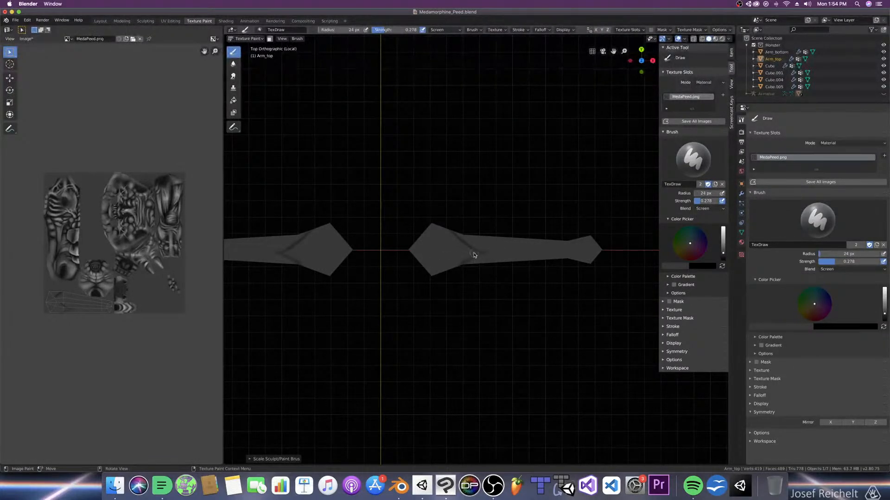
Step: Lighten the top of Arm_top's shoulder end inside the crease, adjusting the brush radius to 36 px
{"action": "key", "text": "bracketright"}
{"action": "key", "text": "bracketright"}
{"action": "key", "text": "bracketright"}
{"action": "key", "text": "bracketright"}
{"action": "key", "text": "bracketright"}
{"action": "key", "text": "bracketright"}
{"action": "key", "text": "bracketleft"}
{"action": "key", "text": "bracketleft"}
{"action": "key", "text": "bracketleft"}
{"action": "key", "text": "bracketleft"}
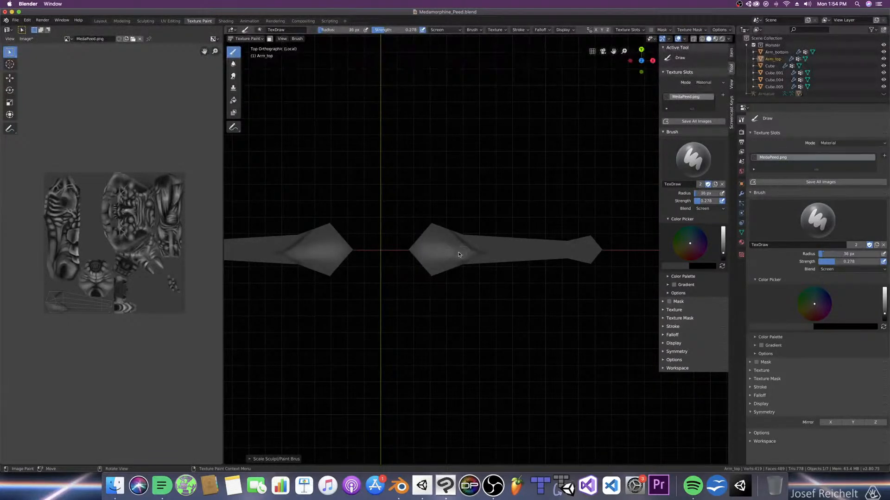
Step: Lighten the front of the shoulder around the diagonal crease with varying brush sizes, finishing at a radius of 64 px
{"action": "key", "text": "KP_1"}
{"action": "key", "text": "bracketright"}
{"action": "key", "text": "bracketright"}
{"action": "key", "text": "bracketright"}
{"action": "key", "text": "bracketright"}
{"action": "key", "text": "bracketright"}
{"action": "key", "text": "bracketright"}
{"action": "key", "text": "bracketright"}
{"action": "key", "text": "bracketright"}
{"action": "key", "text": "bracketleft"}
{"action": "key", "text": "bracketleft"}
{"action": "key", "text": "bracketleft"}
{"action": "key", "text": "bracketleft"}
{"action": "key", "text": "bracketleft"}
{"action": "key", "text": "bracketleft"}
{"action": "key", "text": "bracketleft"}
{"action": "key", "text": "bracketleft"}
{"action": "key", "text": "bracketleft"}
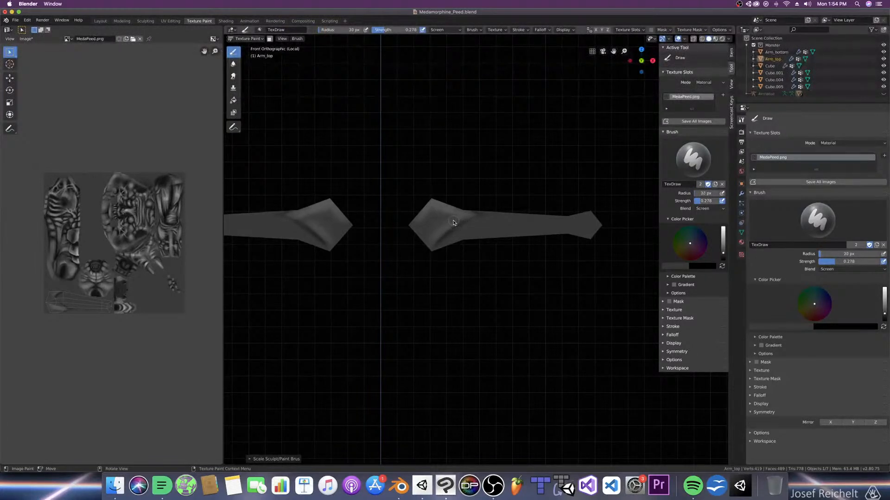
{"action": "key", "text": "bracketright"}
{"action": "key", "text": "bracketright"}
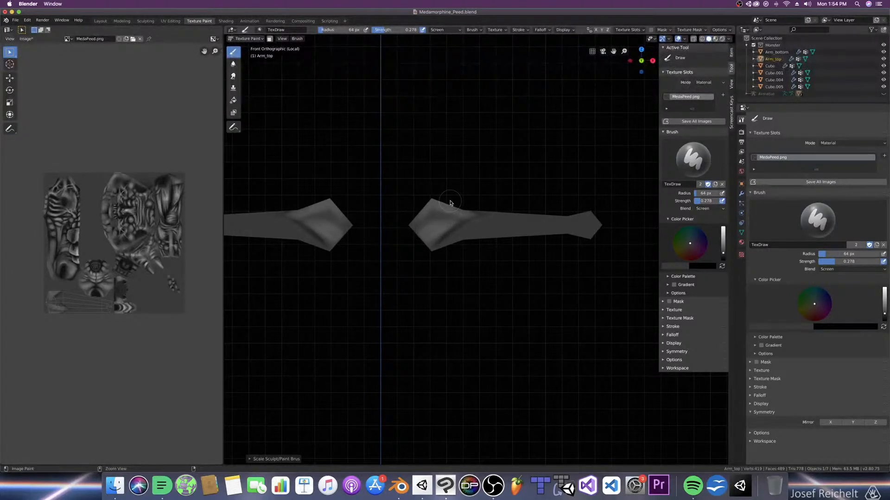
Step: Lighten the back of Arm_top's shoulder end beside the crease, adjusting the brush size
{"action": "key", "text": "ctrl+KP_1"}
{"action": "key", "text": "bracketleft"}
{"action": "key", "text": "bracketleft"}
{"action": "key", "text": "bracketright"}
{"action": "key", "text": "bracketright"}
{"action": "key", "text": "bracketright"}
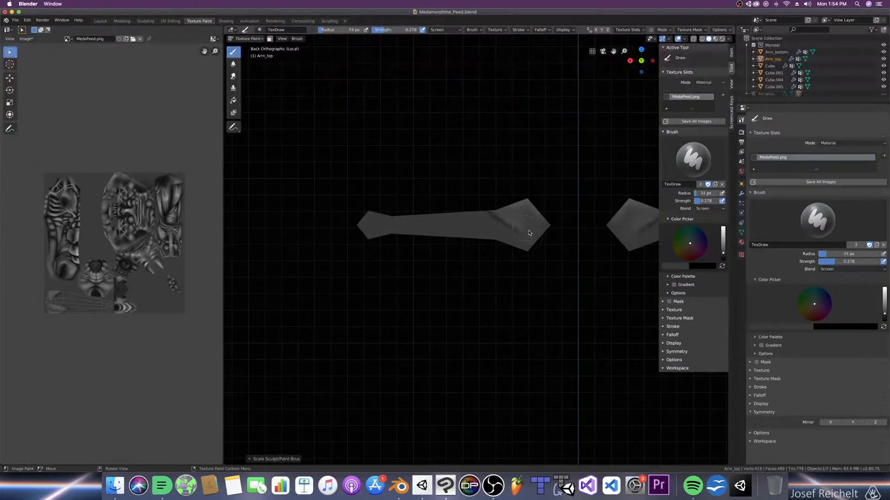
Step: Build up the highlight on top of the shoulder with progressively smaller Screen brush sizes
{"action": "key", "text": "KP_7"}
{"action": "key", "text": "bracketleft"}
{"action": "key", "text": "bracketleft"}
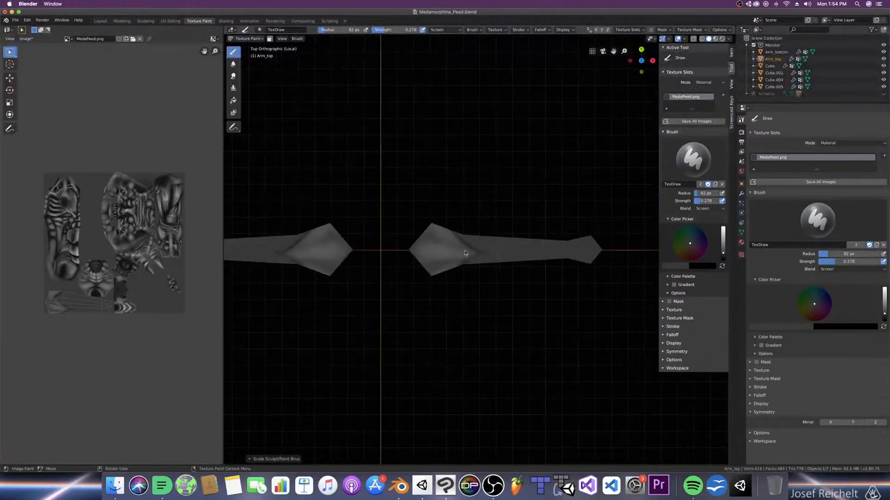
{"action": "key", "text": "bracketleft"}
{"action": "key", "text": "bracketleft"}
{"action": "key", "text": "bracketleft"}
{"action": "key", "text": "bracketleft"}
Step: Refine the highlights on the front of the shoulder with the brush radius reduced to 33 px
{"action": "key", "text": "KP_1"}
{"action": "key", "text": "bracketleft"}
{"action": "key", "text": "bracketleft"}
Step: Brighten the shoulder tip from the top view with a 62 px brush radius
{"action": "key", "text": "KP_7"}
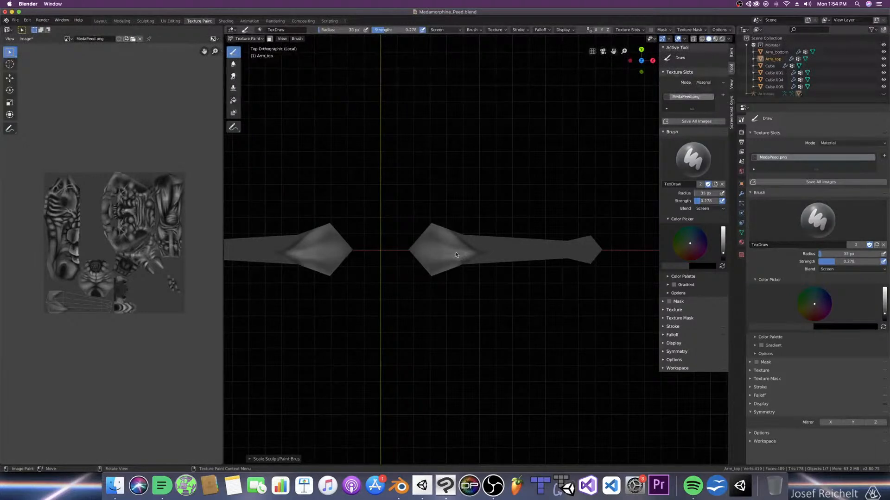
{"action": "key", "text": "f"}
{"action": "left_click", "coordinate": [433, 259]}
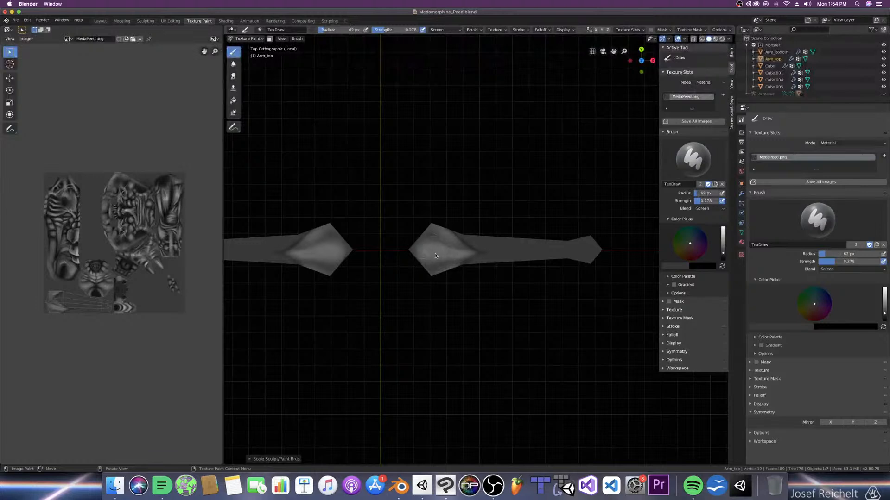
Step: Refine the front shoulder highlight in the front view with the Screen brush radius reduced to about 35 px
{"action": "key", "text": "KP_1"}
{"action": "key", "text": "bracketleft"}
{"action": "key", "text": "bracketleft"}
{"action": "key", "text": "bracketleft"}
{"action": "key", "text": "bracketleft"}
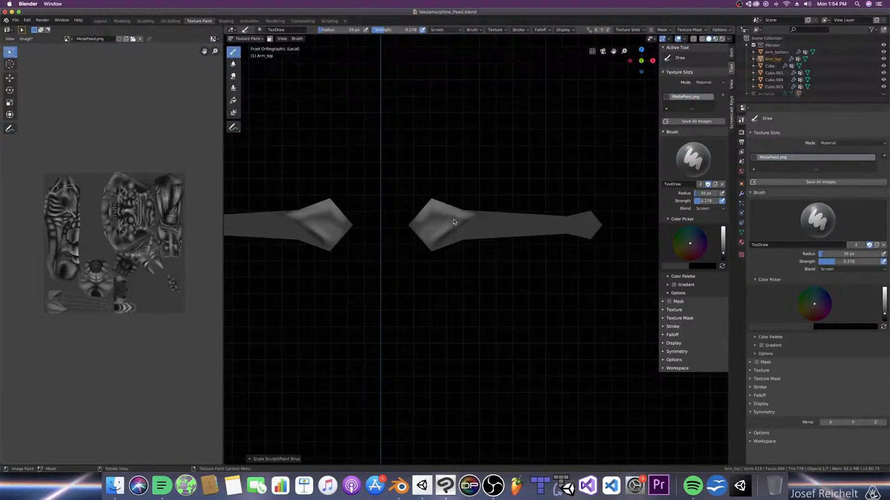
Step: Switch the brush to Multiply and paint thin dark creases on the front of the shoulder, starting from a 12 px radius
{"action": "left_click", "coordinate": [852, 269]}
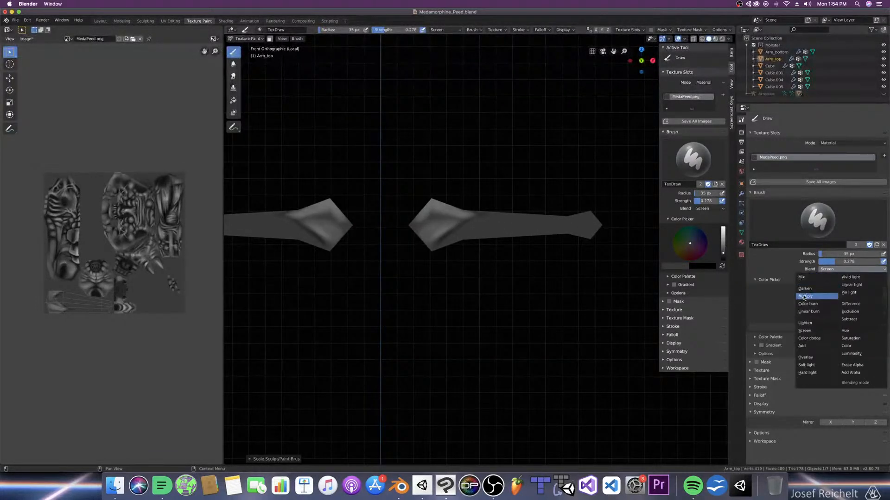
{"action": "left_click", "coordinate": [814, 299]}
{"action": "key", "text": "bracketleft"}
{"action": "key", "text": "bracketleft"}
{"action": "key", "text": "bracketleft"}
{"action": "key", "text": "bracketleft"}
{"action": "key", "text": "bracketleft"}
{"action": "key", "text": "bracketleft"}
{"action": "key", "text": "bracketleft"}
{"action": "key", "text": "bracketleft"}
{"action": "key", "text": "bracketleft"}
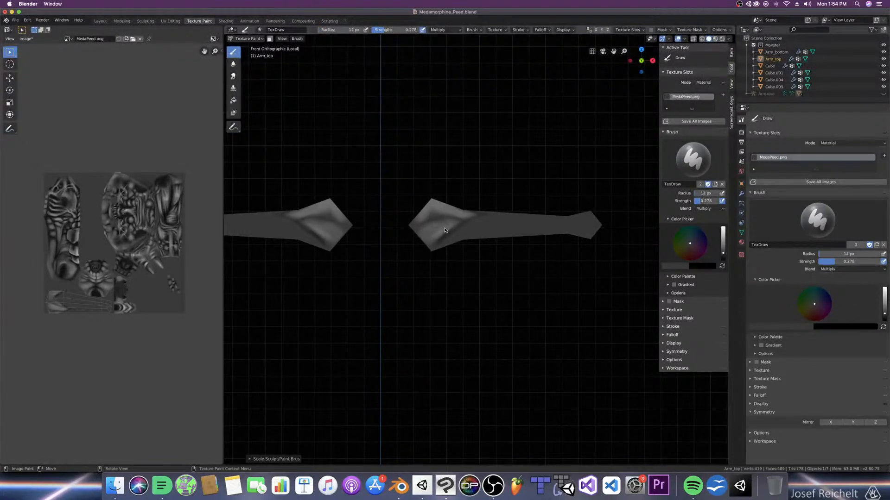
{"action": "key", "text": "bracketleft"}
{"action": "key", "text": "bracketright"}
{"action": "key", "text": "bracketright"}
{"action": "key", "text": "bracketright"}
{"action": "key", "text": "bracketright"}
{"action": "key", "text": "bracketright"}
{"action": "key", "text": "bracketright"}
{"action": "key", "text": "bracketright"}
Step: Paint dark creases on top of the shoulder from the top view, varying the Multiply brush radius between small sizes
{"action": "key", "text": "KP_7"}
{"action": "key", "text": "bracketleft"}
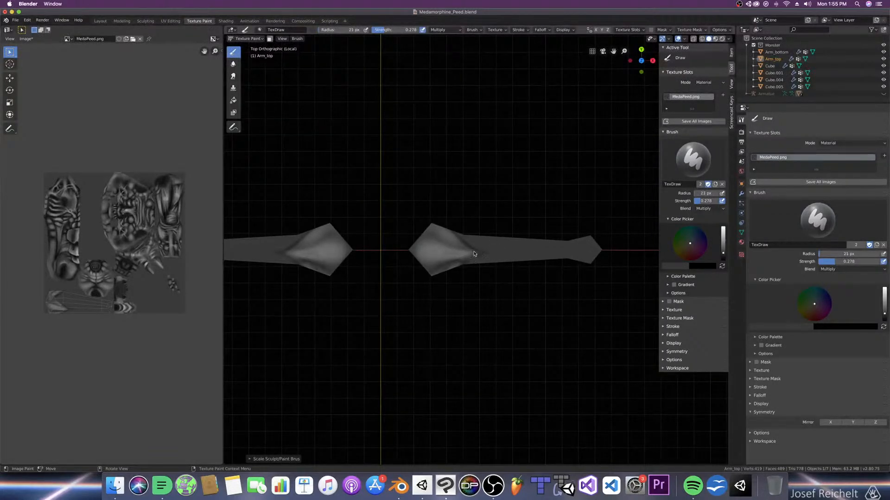
{"action": "key", "text": "bracketleft"}
{"action": "key", "text": "bracketleft"}
{"action": "key", "text": "bracketleft"}
{"action": "key", "text": "bracketleft"}
{"action": "key", "text": "bracketright"}
{"action": "key", "text": "bracketright"}
{"action": "key", "text": "bracketright"}
{"action": "key", "text": "bracketright"}
{"action": "key", "text": "bracketright"}
{"action": "key", "text": "bracketright"}
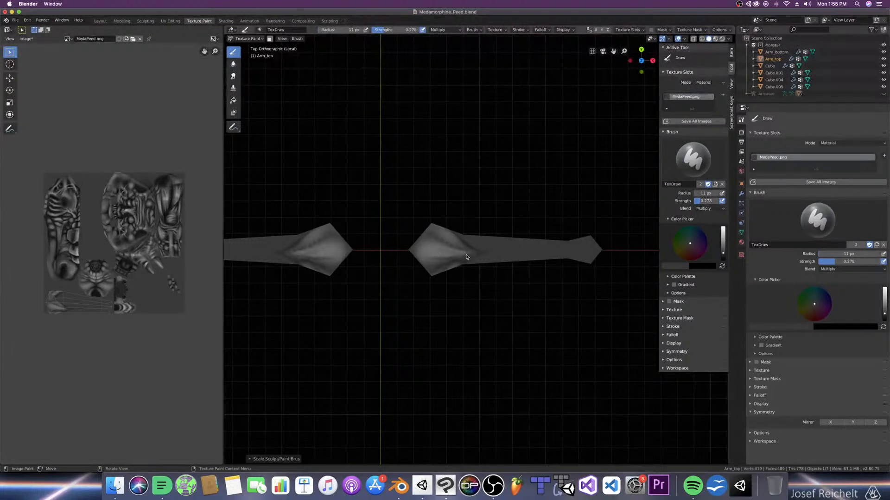
Step: Add fine dark creases to the back of the shoulder with the brush radius reduced to 5 px
{"action": "key", "text": "KP_1"}
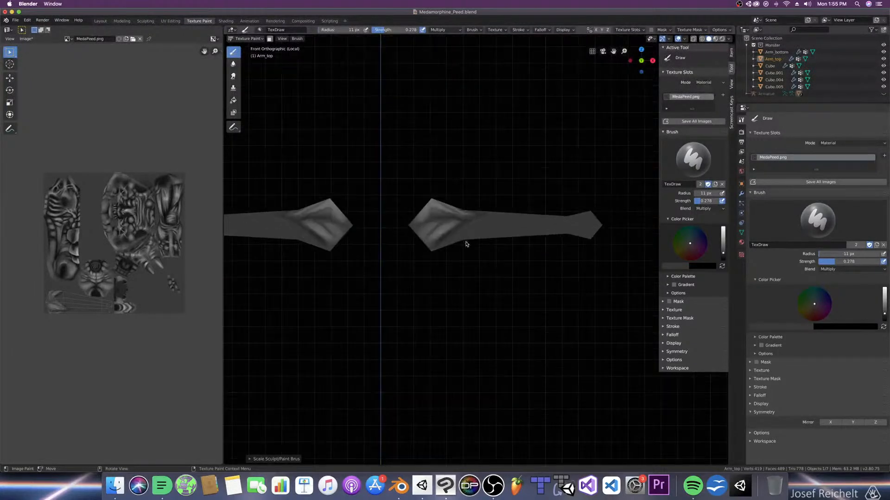
{"action": "key", "text": "ctrl+KP_1"}
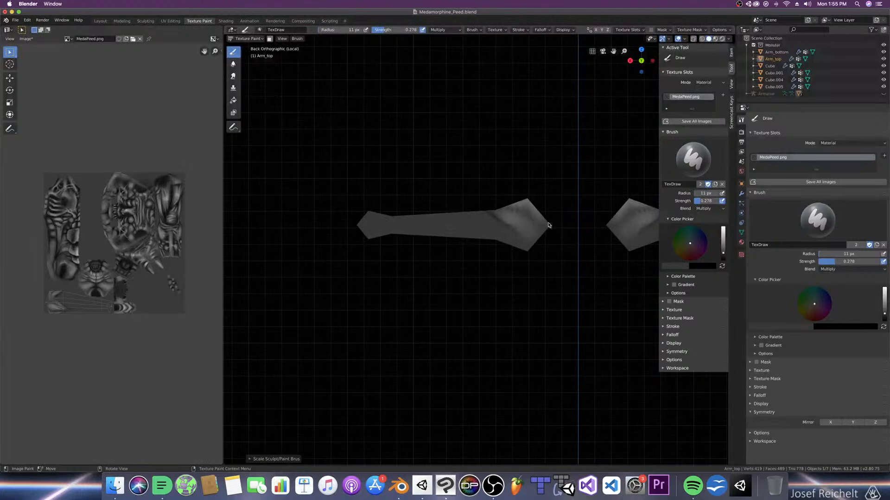
{"action": "key", "text": "bracketleft"}
{"action": "key", "text": "bracketleft"}
{"action": "key", "text": "bracketleft"}
{"action": "key", "text": "bracketleft"}
{"action": "key", "text": "bracketleft"}
{"action": "key", "text": "bracketleft"}
{"action": "key", "text": "bracketleft"}
{"action": "key", "text": "bracketleft"}
{"action": "middle_click_drag", "start_coordinate": [521, 211], "coordinate": [471, 230]}
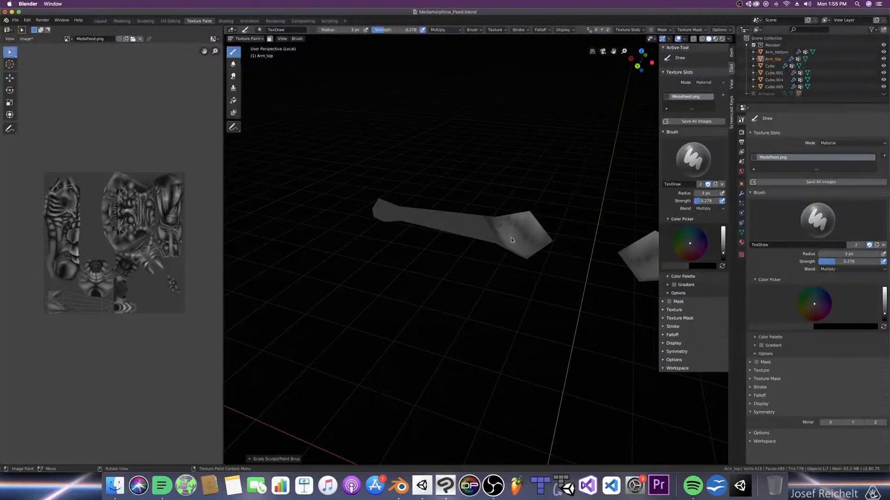
Step: Switch the brush to Add blending and brighten the top of the shoulder with a 59 px radius
{"action": "left_click", "coordinate": [840, 271]}
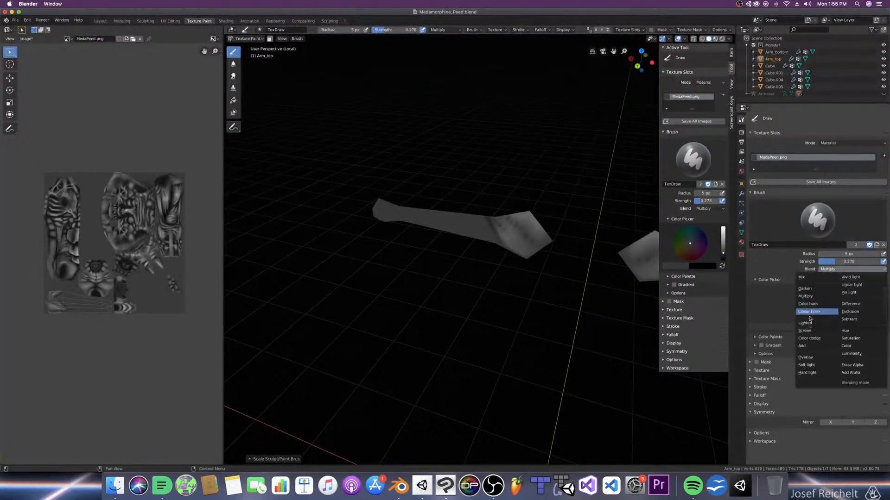
{"action": "left_click", "coordinate": [816, 342]}
{"action": "middle_click_drag", "start_coordinate": [422, 230], "coordinate": [440, 213]}
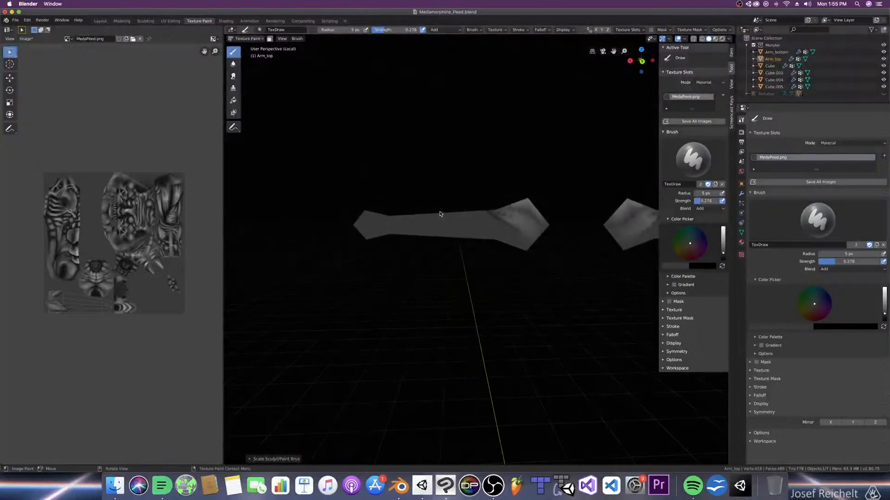
{"action": "key", "text": "bracketright"}
{"action": "key", "text": "bracketright"}
{"action": "key", "text": "bracketright"}
{"action": "key", "text": "bracketright"}
{"action": "key", "text": "bracketright"}
{"action": "key", "text": "bracketright"}
{"action": "key", "text": "KP_7"}
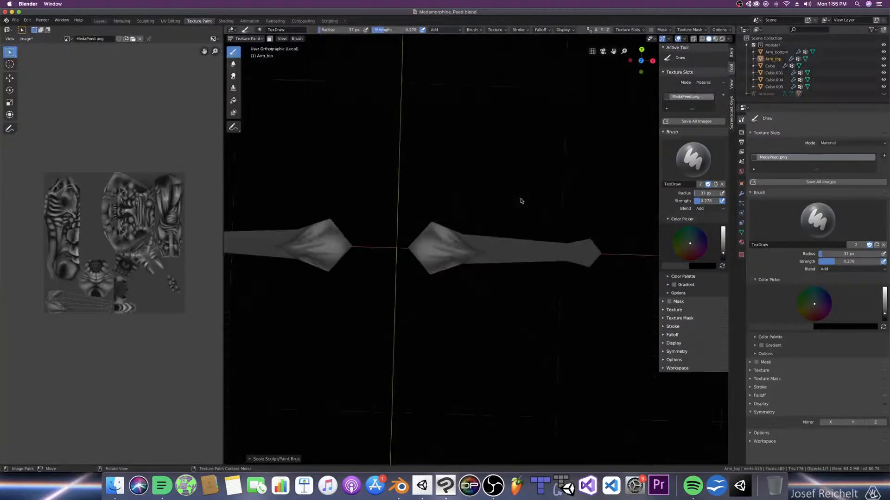
{"action": "key", "text": "bracketright"}
{"action": "key", "text": "bracketright"}
{"action": "left_click_drag", "start_coordinate": [440, 258], "coordinate": [461, 258]}
{"action": "key", "text": "KP_1"}
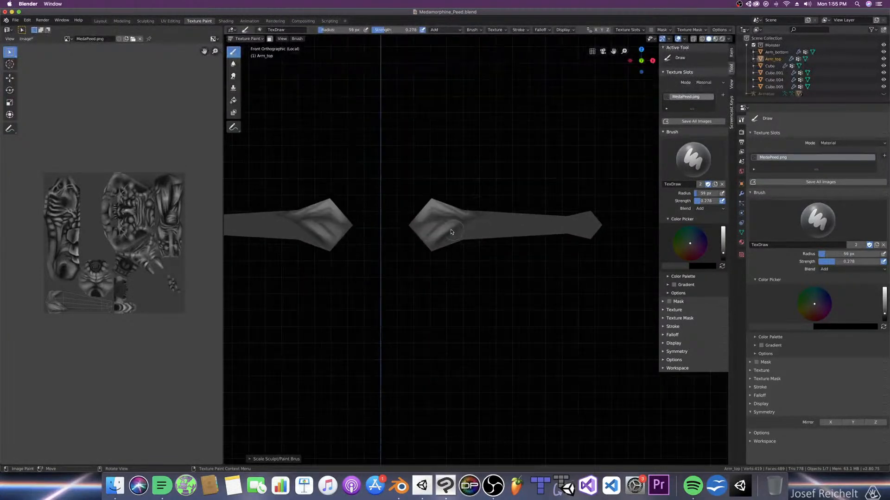
Step: Switch the brush back to Multiply and deepen the shading on the shoulder's front and top with a 45 px radius
{"action": "left_click", "coordinate": [852, 269]}
{"action": "left_click", "coordinate": [801, 296]}
{"action": "key", "text": "bracketright"}
{"action": "key", "text": "bracketleft"}
{"action": "key", "text": "KP_7"}
{"action": "key", "text": "bracketleft"}
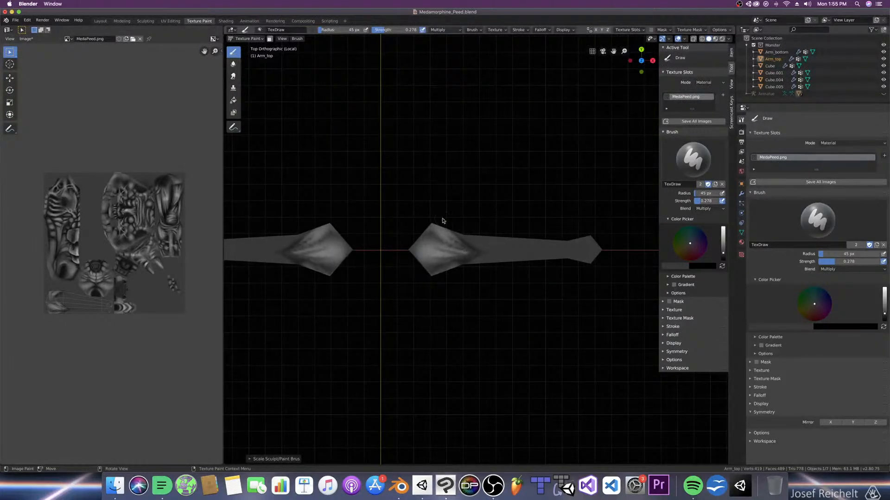
Step: Darken the creases on the back of the shoulder with the brush radius reduced to 36 px and smaller
{"action": "key", "text": "ctrl+KP_1"}
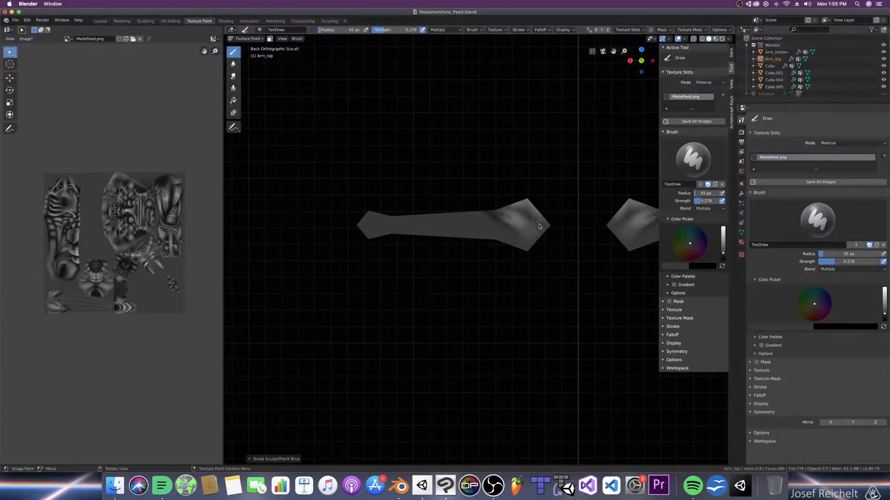
{"action": "middle_click_drag", "start_coordinate": [490, 207], "coordinate": [490, 259]}
{"action": "key", "text": "bracketleft"}
{"action": "key", "text": "bracketleft"}
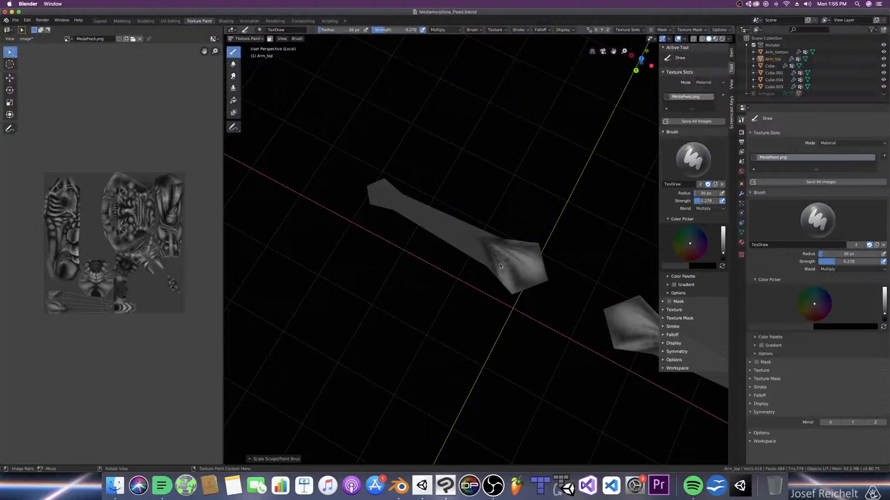
{"action": "key", "text": "bracketleft"}
{"action": "key", "text": "bracketleft"}
{"action": "mouse_move", "coordinate": [504, 260]}
{"action": "middle_mouse_down"}
{"action": "mouse_move", "coordinate": [532, 252]}
{"action": "mouse_move", "coordinate": [512, 235]}
{"action": "mouse_move", "coordinate": [542, 239]}
{"action": "mouse_move", "coordinate": [533, 242]}
{"action": "mouse_move", "coordinate": [552, 254]}
{"action": "mouse_move", "coordinate": [535, 234]}
{"action": "mouse_move", "coordinate": [526, 280]}
{"action": "mouse_move", "coordinate": [521, 264]}
{"action": "mouse_move", "coordinate": [477, 241]}
{"action": "mouse_move", "coordinate": [498, 238]}
{"action": "mouse_move", "coordinate": [463, 254]}
{"action": "mouse_move", "coordinate": [481, 250]}
{"action": "middle_mouse_up"}
Step: Deepen the shoulder shading with a 41 px brush radius and save the blend file
{"action": "key", "text": "bracketright"}
{"action": "key", "text": "bracketright"}
{"action": "key", "text": "bracketright"}
{"action": "key", "text": "bracketright"}
{"action": "scroll", "coordinate": [512, 257], "scroll_direction": "up", "scroll_amount": 2}
{"action": "scroll", "coordinate": [486, 247], "scroll_direction": "up", "scroll_amount": 2}
{"action": "key", "text": "super+s"}
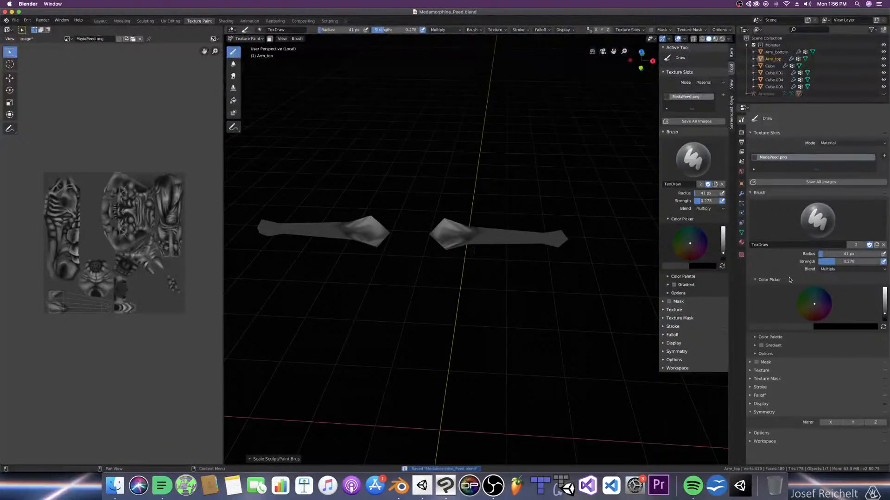
Step: Switch the brush to Mix blending with a 137 px radius and paint base grey over the shoulder shading
{"action": "left_click", "coordinate": [821, 270]}
{"action": "left_click", "coordinate": [805, 281]}
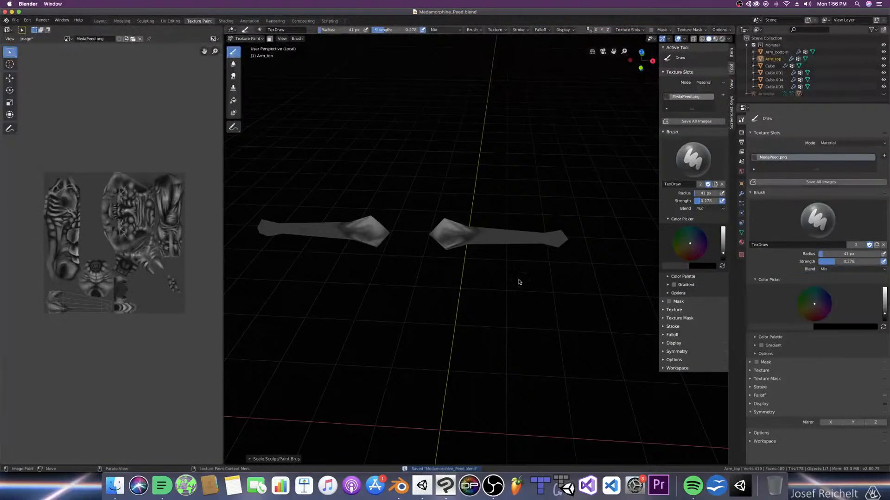
{"action": "scroll", "coordinate": [487, 276], "scroll_direction": "up", "scroll_amount": 2}
{"action": "key", "text": "bracketright"}
{"action": "key", "text": "bracketright"}
{"action": "key", "text": "bracketright"}
{"action": "key", "text": "bracketright"}
{"action": "key", "text": "bracketright"}
{"action": "key", "text": "bracketright"}
{"action": "key", "text": "bracketright"}
{"action": "key", "text": "bracketright"}
{"action": "key", "text": "bracketright"}
{"action": "mouse_move", "coordinate": [419, 252]}
{"action": "left_mouse_down"}
{"action": "mouse_move", "coordinate": [463, 232]}
{"action": "mouse_move", "coordinate": [442, 230]}
{"action": "left_mouse_up"}
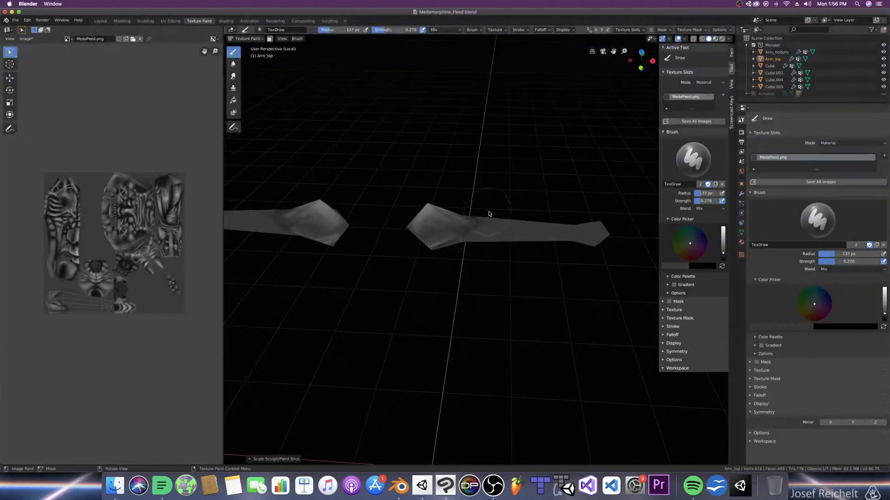
Step: Cover the front of the shoulder with flat grey at brush strength 1.000 and a 168 px radius
{"action": "left_click_drag", "start_coordinate": [842, 262], "coordinate": [884, 261]}
{"action": "key", "text": "bracketright"}
{"action": "key", "text": "bracketright"}
{"action": "left_click_drag", "start_coordinate": [454, 231], "coordinate": [433, 252]}
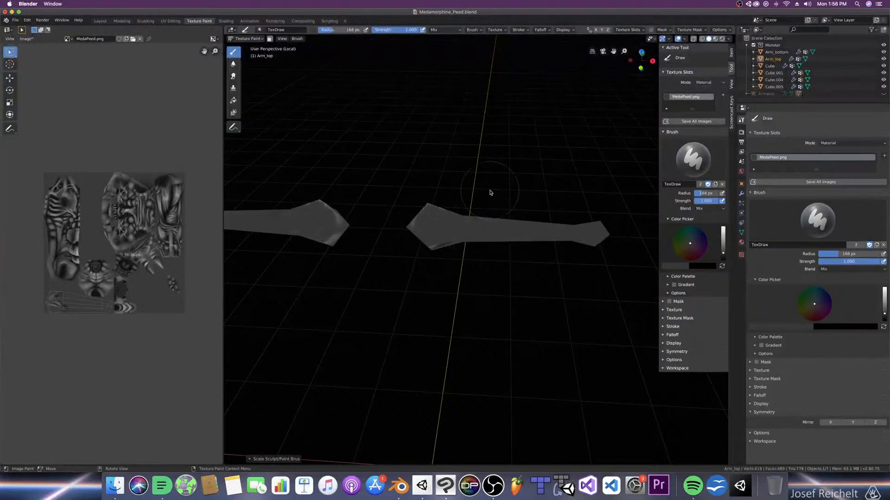
{"action": "key", "text": "KP_1"}
{"action": "key", "text": "ctrl+z"}
{"action": "key", "text": "ctrl+z"}
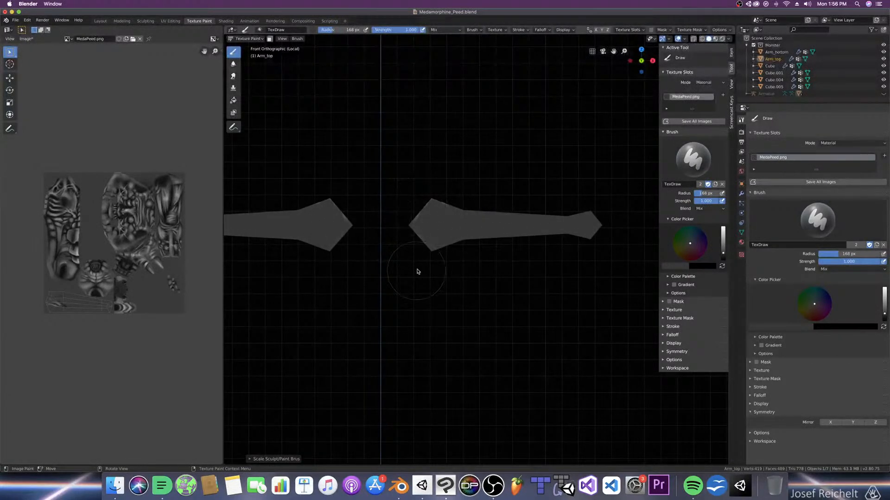
Step: Cover the remaining shading on the shoulder's back, top and underside with flat grey and save the blend file
{"action": "key", "text": "ctrl+KP_1"}
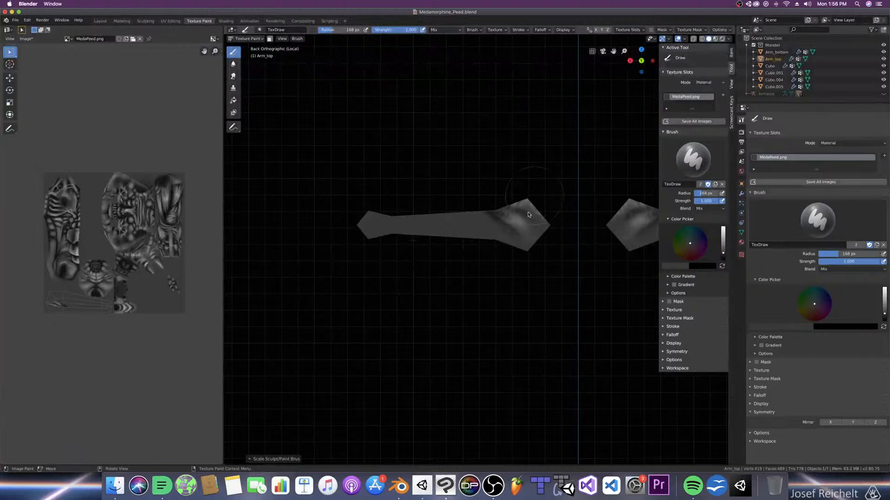
{"action": "key", "text": "KP_7"}
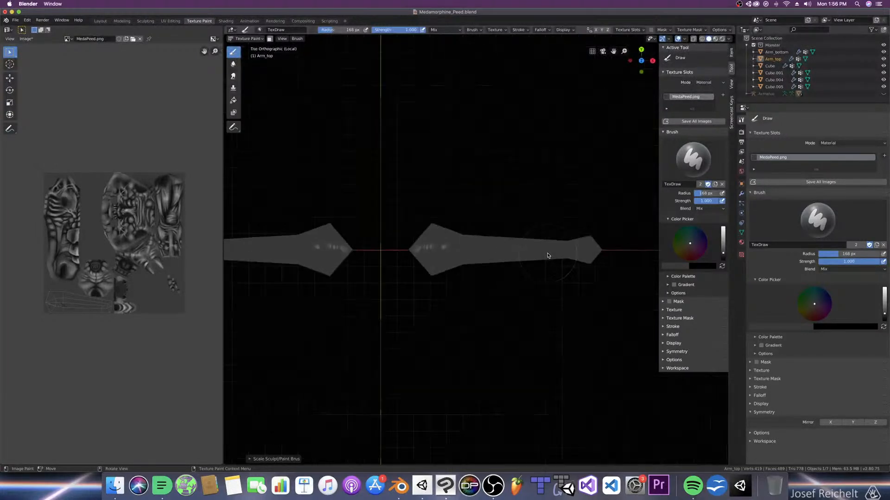
{"action": "key", "text": "ctrl+KP_7"}
{"action": "key", "text": "KP_1"}
{"action": "key", "text": "ctrl+s"}
Step: Paint thin dark creases on the front of the shoulder using Multiply at strength 0.196 and a 15 px radius
{"action": "left_click", "coordinate": [853, 269]}
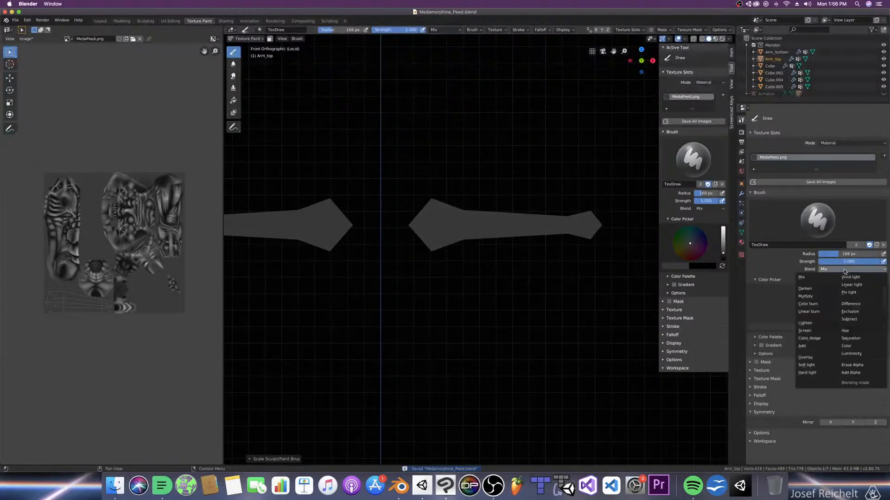
{"action": "left_click", "coordinate": [825, 296]}
{"action": "left_click_drag", "start_coordinate": [866, 262], "coordinate": [804, 266]}
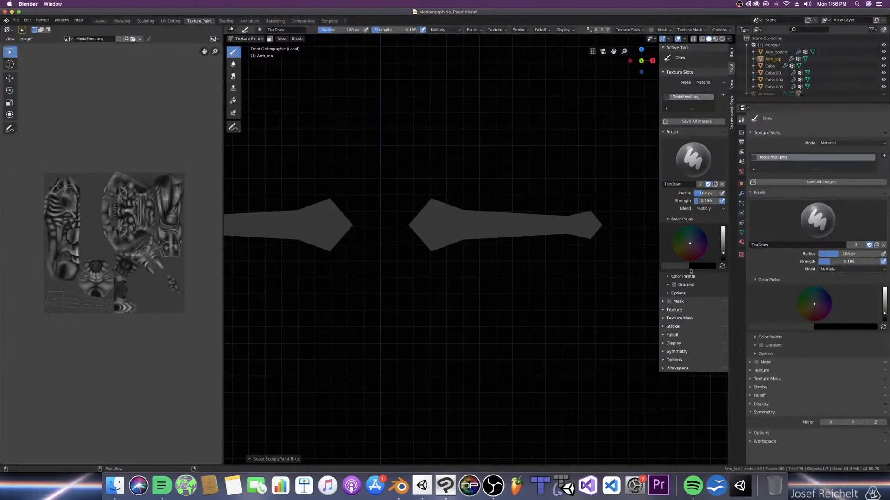
{"action": "scroll", "coordinate": [578, 248], "scroll_direction": "up", "scroll_amount": 2}
{"action": "key", "text": "bracketleft"}
{"action": "key", "text": "bracketleft"}
{"action": "key", "text": "bracketleft"}
{"action": "key", "text": "bracketleft"}
{"action": "key", "text": "bracketleft"}
{"action": "key", "text": "bracketleft"}
{"action": "key", "text": "bracketleft"}
{"action": "key", "text": "bracketleft"}
{"action": "key", "text": "bracketleft"}
{"action": "key", "text": "bracketleft"}
{"action": "key", "text": "bracketleft"}
{"action": "key", "text": "bracketleft"}
{"action": "key", "text": "bracketleft"}
{"action": "key", "text": "bracketleft"}
{"action": "key", "text": "bracketleft"}
{"action": "key", "text": "bracketleft"}
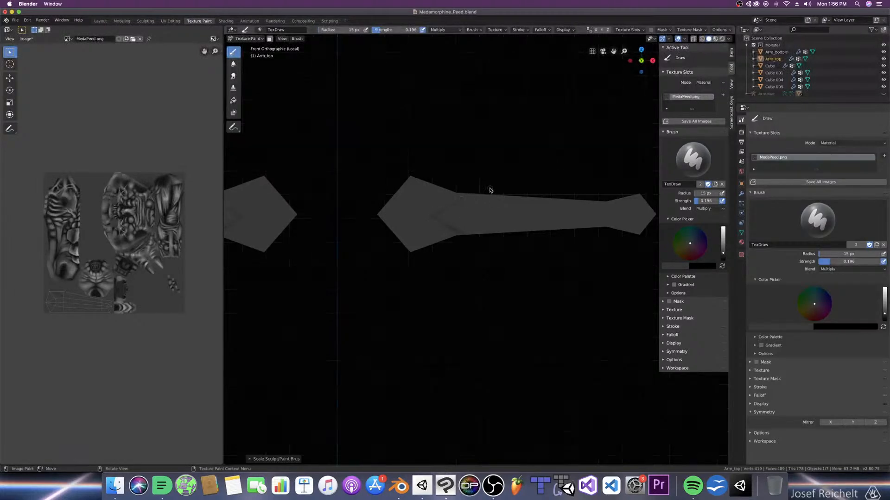
Step: Try to continue the thin dark crease along the top of the shoulder from the top view
{"action": "key", "text": "KP_7"}
{"action": "left_click_drag", "start_coordinate": [459, 264], "coordinate": [453, 271]}
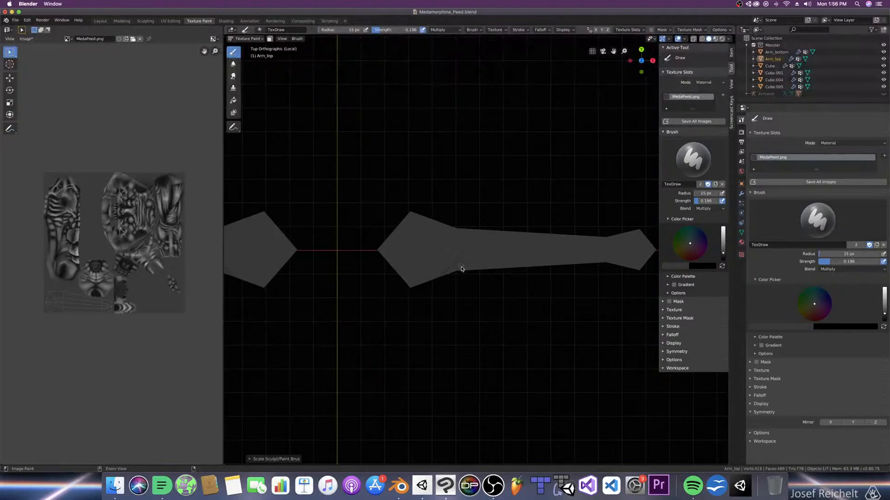
{"action": "key", "text": "KP_1"}
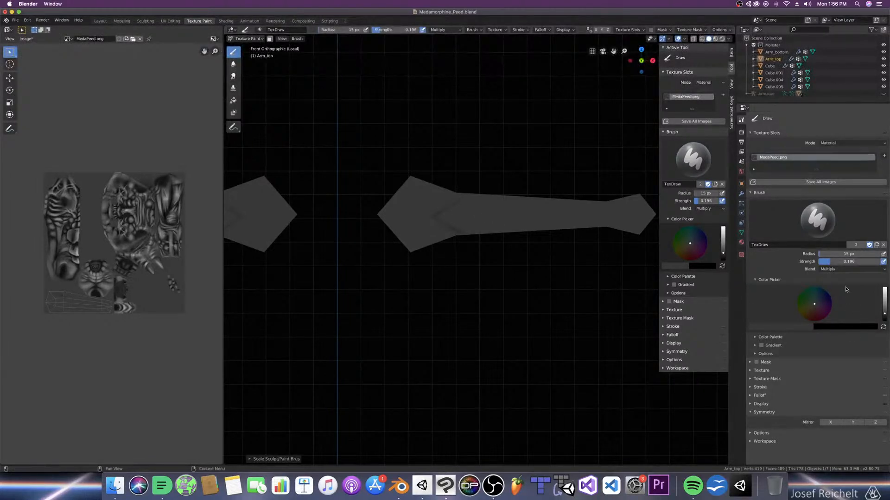
Step: Paint over the new shoulder creases with flat grey using Mix blending at strength 0.380 and a 112 px radius
{"action": "left_click", "coordinate": [827, 270]}
{"action": "left_click", "coordinate": [809, 277]}
{"action": "mouse_move", "coordinate": [460, 234]}
{"action": "left_mouse_down"}
{"action": "mouse_move", "coordinate": [468, 234]}
{"action": "mouse_move", "coordinate": [435, 216]}
{"action": "mouse_move", "coordinate": [463, 216]}
{"action": "left_mouse_up"}
{"action": "key", "text": "bracketright"}
{"action": "key", "text": "bracketright"}
{"action": "key", "text": "bracketright"}
{"action": "key", "text": "bracketright"}
{"action": "key", "text": "bracketright"}
{"action": "key", "text": "bracketright"}
{"action": "key", "text": "bracketright"}
{"action": "key", "text": "bracketright"}
{"action": "key", "text": "bracketright"}
{"action": "key", "text": "bracketright"}
{"action": "key", "text": "bracketright"}
{"action": "key", "text": "bracketright"}
{"action": "key", "text": "bracketright"}
{"action": "mouse_move", "coordinate": [844, 262]}
{"action": "left_mouse_down"}
{"action": "mouse_move", "coordinate": [885, 261]}
{"action": "mouse_move", "coordinate": [845, 261]}
{"action": "left_mouse_up"}
{"action": "key", "text": "bracketright"}
{"action": "key", "text": "bracketright"}
{"action": "key", "text": "bracketright"}
{"action": "key", "text": "bracketright"}
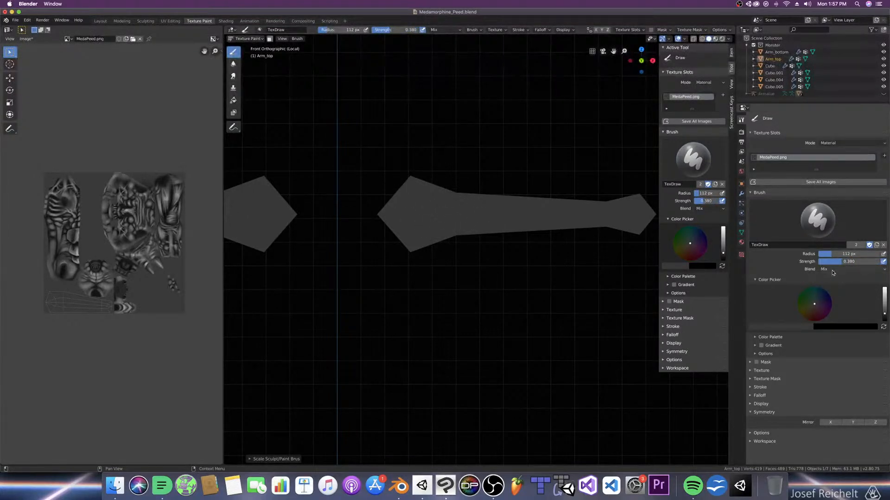
Step: Switch the brush to Screen and lighten the front and top of the arm shaft with a 124 px radius
{"action": "left_click", "coordinate": [833, 270]}
{"action": "left_click", "coordinate": [812, 332]}
{"action": "key", "text": "bracketright"}
{"action": "mouse_move", "coordinate": [463, 219]}
{"action": "left_mouse_down"}
{"action": "mouse_move", "coordinate": [588, 215]}
{"action": "mouse_move", "coordinate": [578, 216]}
{"action": "left_mouse_up"}
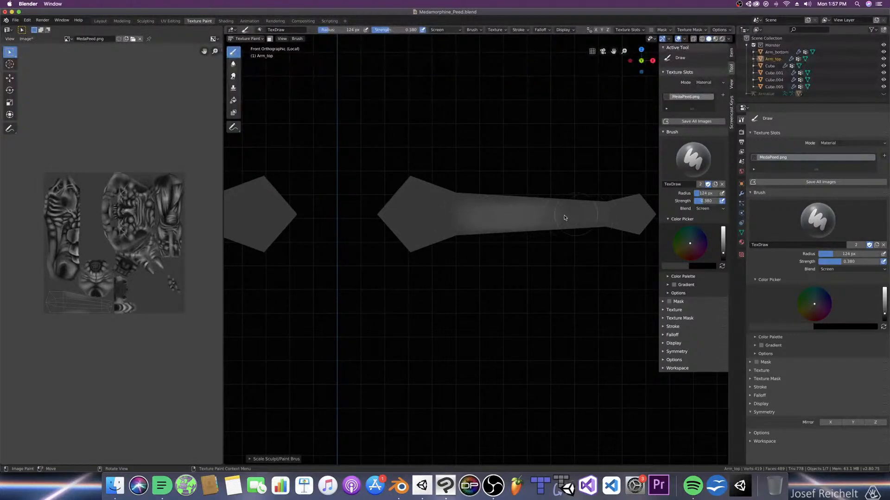
{"action": "key", "text": "KP_7"}
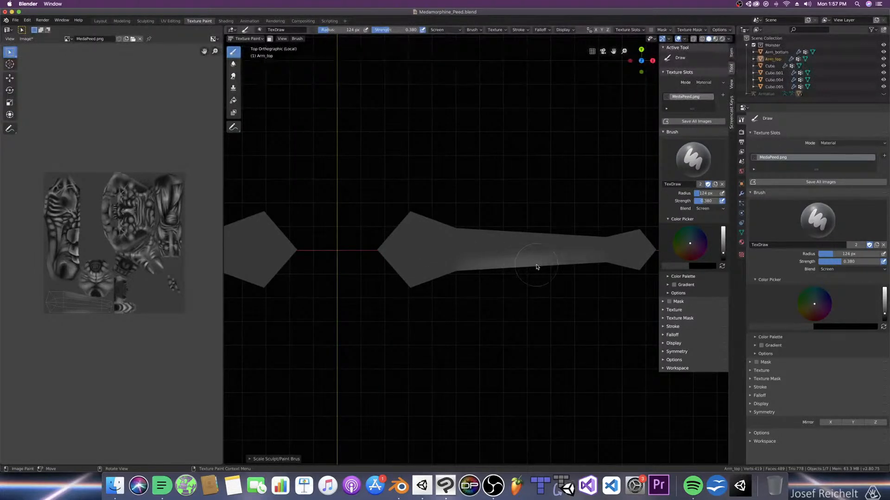
Step: Lighten the back of the arm shaft near the shoulder with the brush radius reduced to 107 px
{"action": "key", "text": "ctrl+KP_1"}
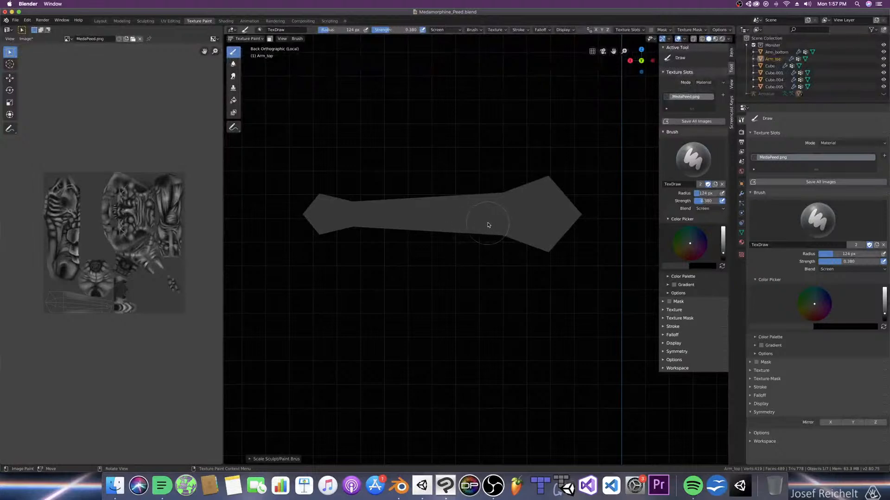
{"action": "key", "text": "bracketleft"}
{"action": "key", "text": "bracketleft"}
{"action": "key", "text": "bracketright"}
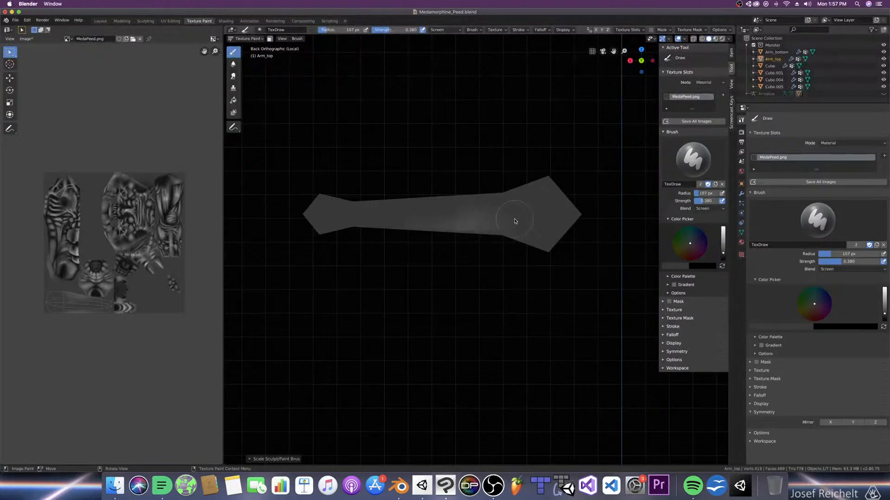
Step: Lighten the top and front of the arm shaft beside the shoulder with the Screen brush at a 118 px radius
{"action": "middle_click_drag", "start_coordinate": [510, 186], "coordinate": [526, 278]}
{"action": "key", "text": "bracketright"}
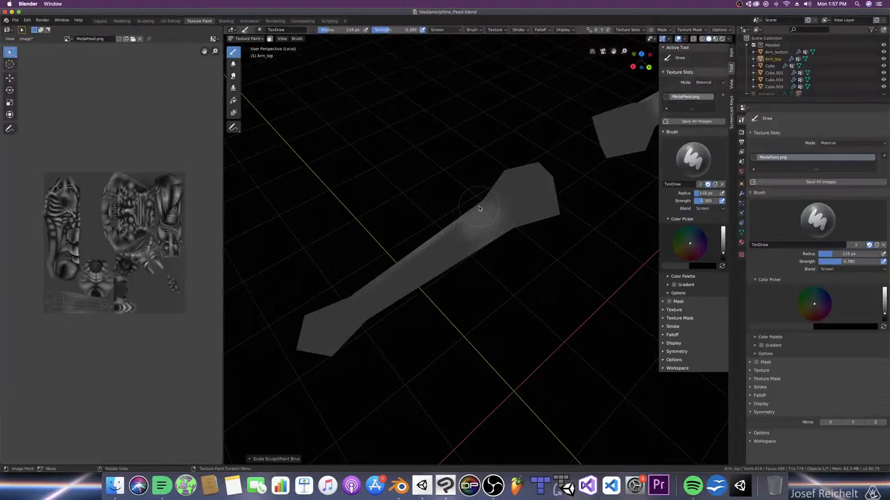
{"action": "key", "text": "KP_1"}
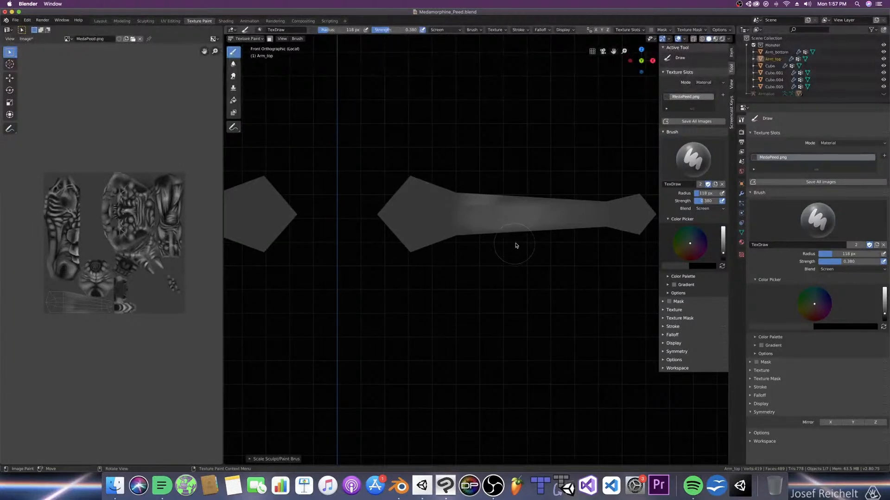
{"action": "middle_click_drag", "start_coordinate": [526, 235], "coordinate": [465, 263]}
{"action": "key", "text": "KP_1"}
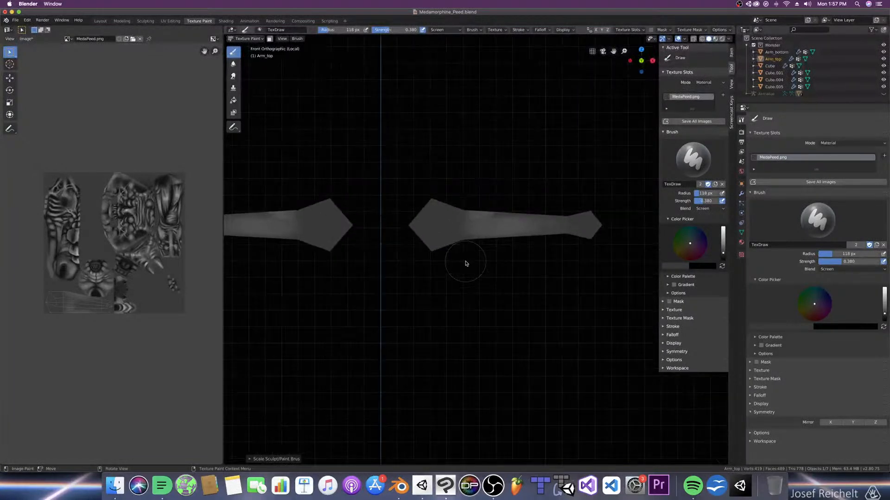
Step: Paint small light streaks on the front of the elbow end with the Screen brush at a 24 px radius
{"action": "key", "text": "KP_Decimal"}
{"action": "key", "text": "bracketleft"}
{"action": "key", "text": "bracketleft"}
{"action": "key", "text": "bracketleft"}
{"action": "key", "text": "bracketleft"}
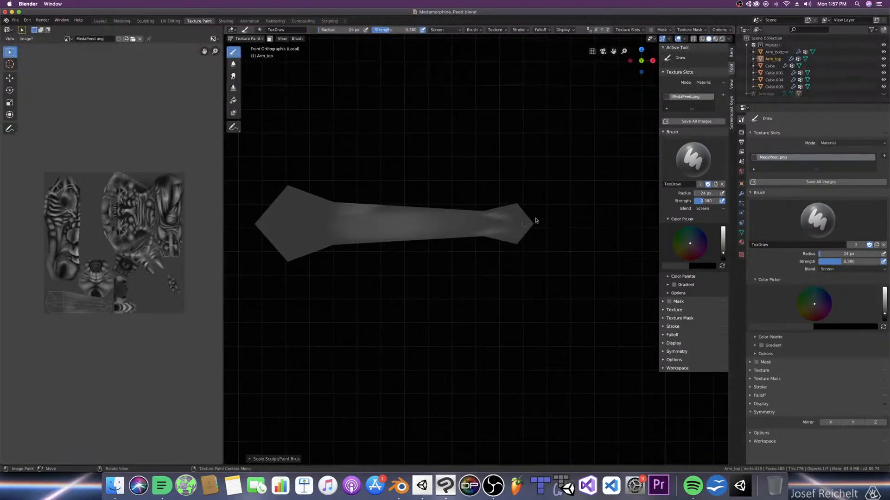
Step: Switch the brush to Multiply and paint dark creases on the front of the elbow end with a 28 px radius
{"action": "left_click", "coordinate": [823, 269]}
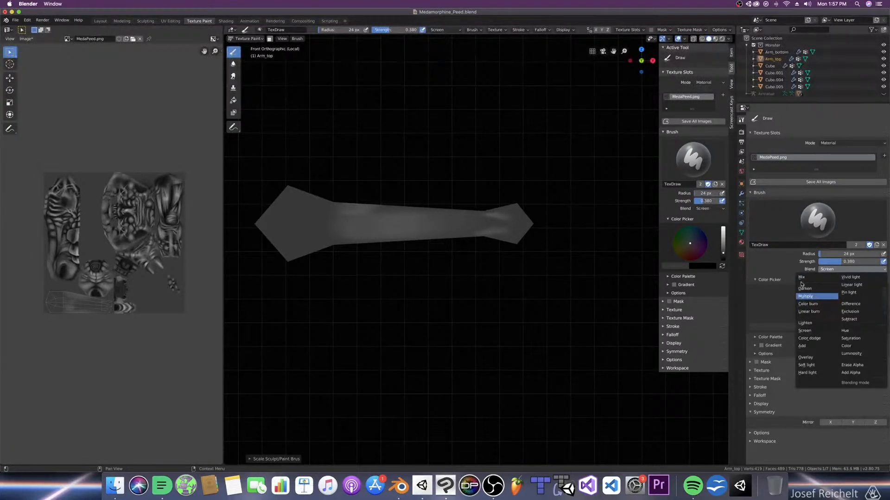
{"action": "left_click", "coordinate": [807, 293]}
{"action": "key", "text": "bracketright"}
{"action": "key", "text": "bracketright"}
{"action": "key", "text": "bracketright"}
{"action": "key", "text": "bracketright"}
{"action": "key", "text": "bracketright"}
{"action": "key", "text": "bracketright"}
{"action": "key", "text": "bracketleft"}
{"action": "key", "text": "bracketleft"}
{"action": "key", "text": "bracketleft"}
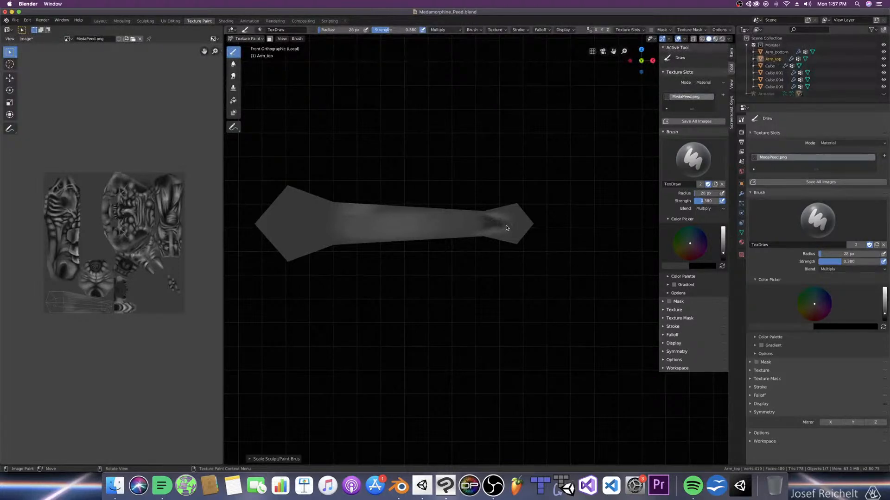
Step: Refine the elbow-end creases at strength 0.268 with a radius of about 17 px and save the file
{"action": "key", "text": "KP_Divide"}
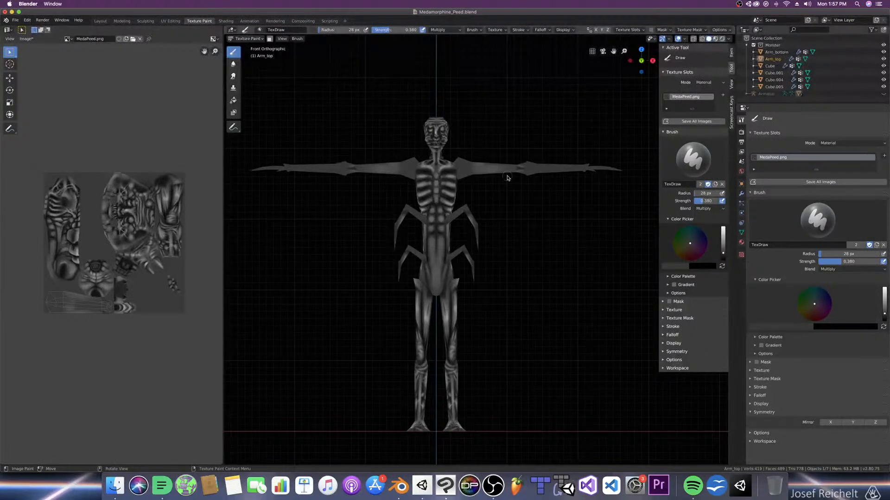
{"action": "key", "text": "KP_Divide"}
{"action": "mouse_move", "coordinate": [531, 258]}
{"action": "middle_mouse_down"}
{"action": "mouse_move", "coordinate": [494, 264]}
{"action": "mouse_move", "coordinate": [513, 284]}
{"action": "mouse_move", "coordinate": [518, 257]}
{"action": "middle_mouse_up"}
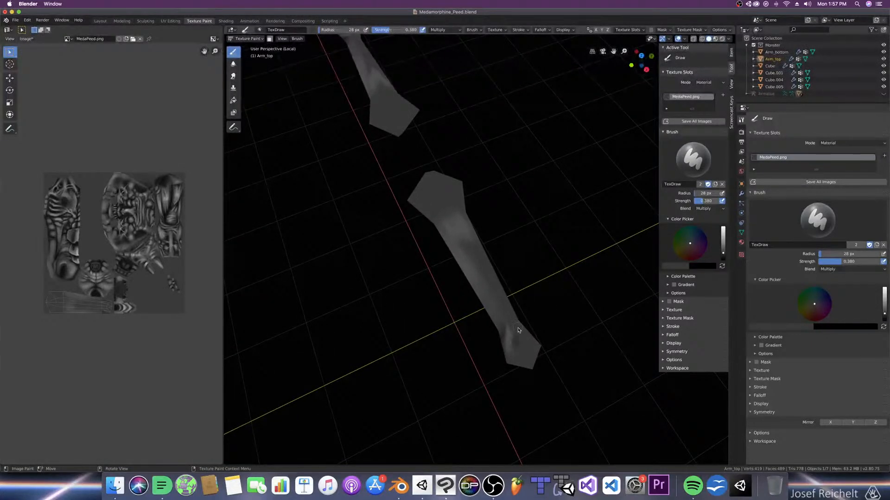
{"action": "middle_click_drag", "start_coordinate": [512, 297], "coordinate": [515, 260]}
{"action": "middle_click_drag", "start_coordinate": [554, 230], "coordinate": [536, 223]}
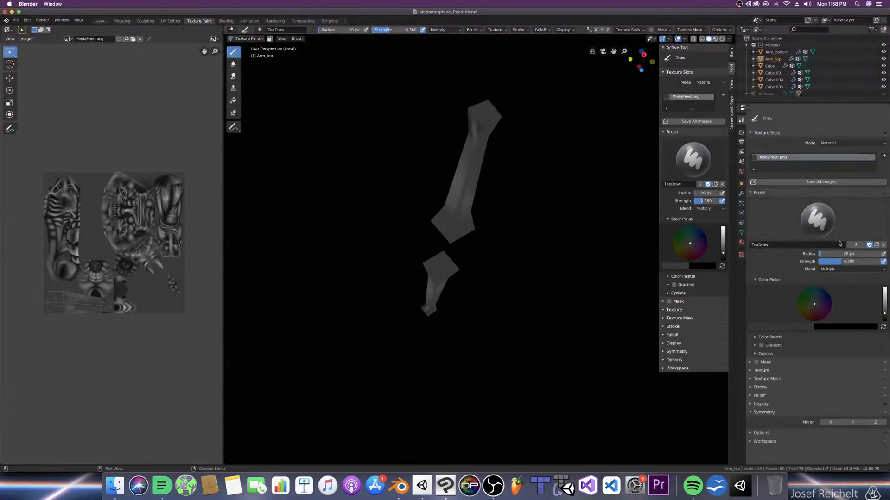
{"action": "key", "text": "bracketleft"}
{"action": "key", "text": "bracketleft"}
{"action": "key", "text": "bracketleft"}
{"action": "key", "text": "bracketleft"}
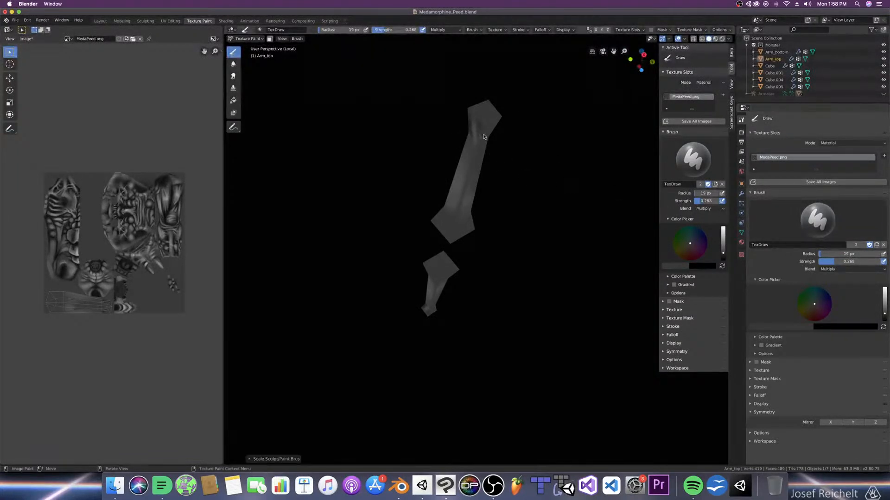
{"action": "key", "text": "KP_1"}
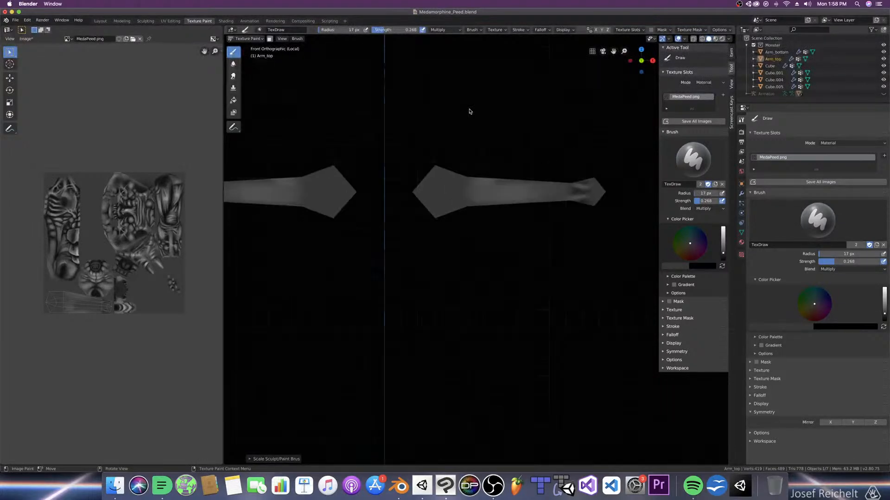
{"action": "key", "text": "super+s"}
Step: Paint a dark crease along the top of the arm shaft from the elbow end towards the shoulder, widening the brush to 33 px
{"action": "middle_click_drag", "start_coordinate": [506, 155], "coordinate": [461, 221]}
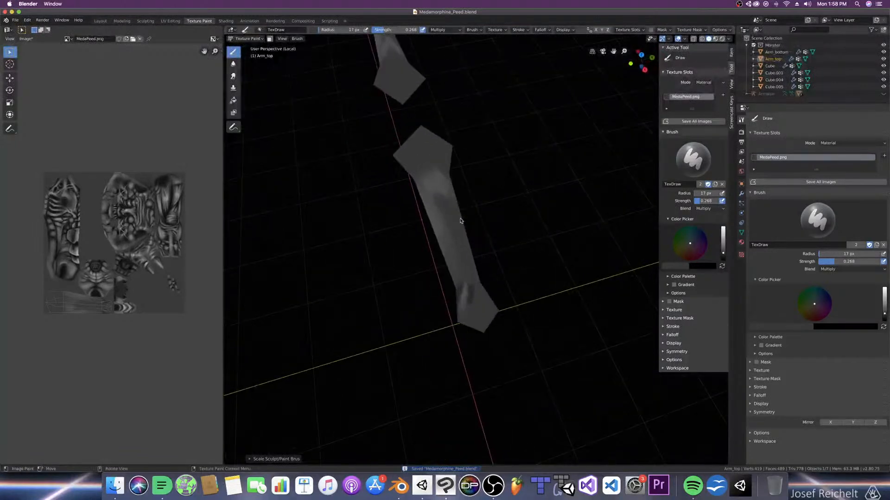
{"action": "key", "text": "bracketleft"}
{"action": "key", "text": "bracketleft"}
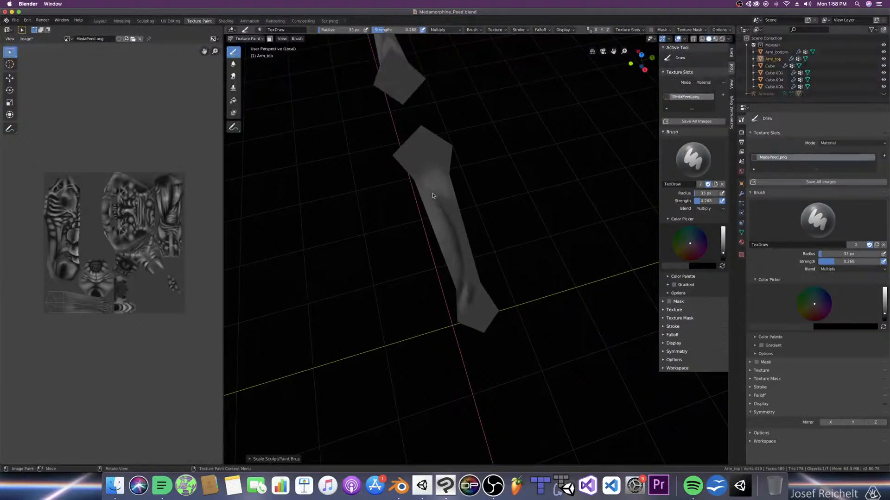
{"action": "left_click_drag", "start_coordinate": [465, 272], "coordinate": [432, 196]}
{"action": "key", "text": "KP_1"}
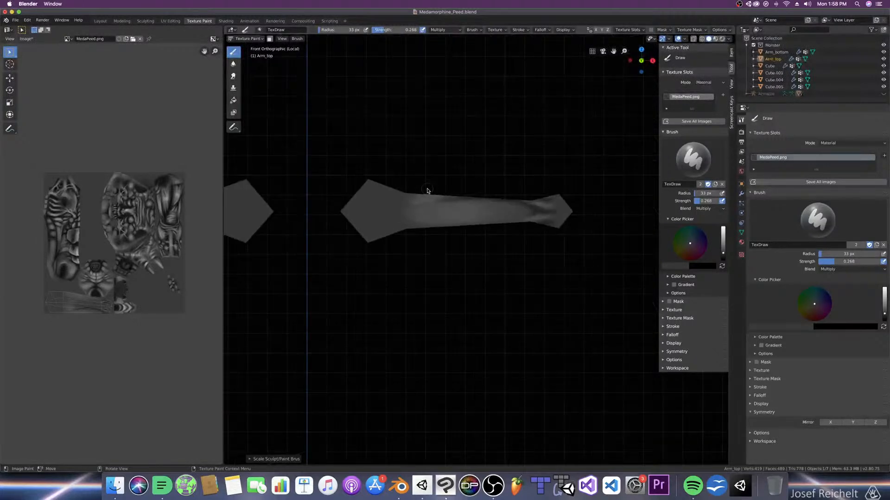
Step: Paint a dark crease along the underside of the arm shaft with a smaller brush and save the file
{"action": "middle_click_drag", "start_coordinate": [476, 211], "coordinate": [468, 183]}
{"action": "key", "text": "bracketleft"}
{"action": "key", "text": "bracketleft"}
{"action": "key", "text": "bracketleft"}
{"action": "key", "text": "bracketleft"}
{"action": "key", "text": "bracketleft"}
{"action": "key", "text": "bracketleft"}
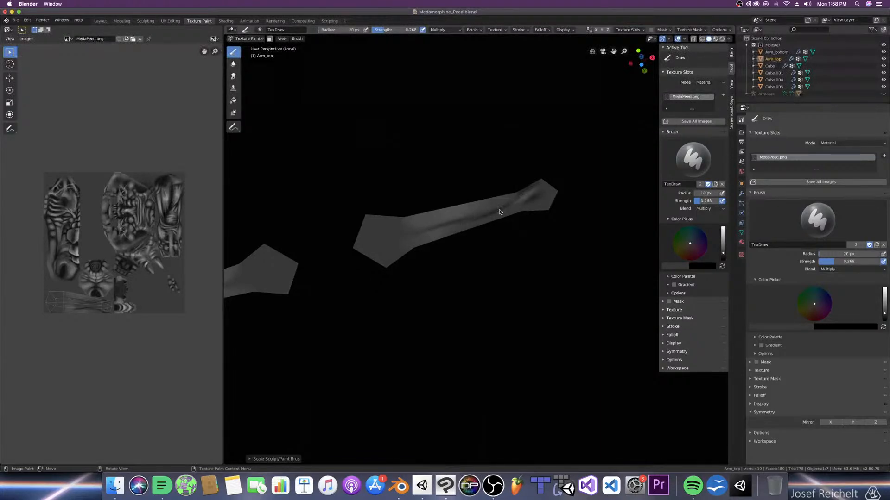
{"action": "key", "text": "bracketright"}
{"action": "key", "text": "super+s"}
Step: Sharpen the crease along the top of the arm shaft from the top view with a 16 px brush radius
{"action": "key", "text": "KP_1"}
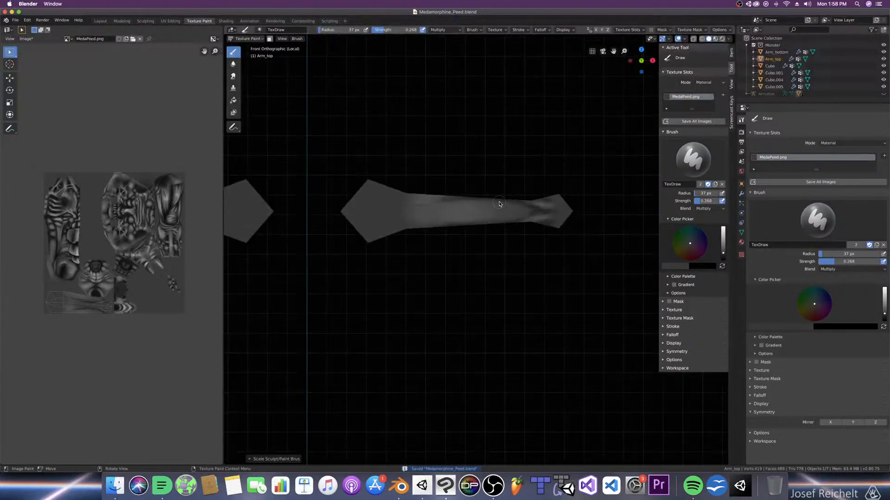
{"action": "key", "text": "KP_7"}
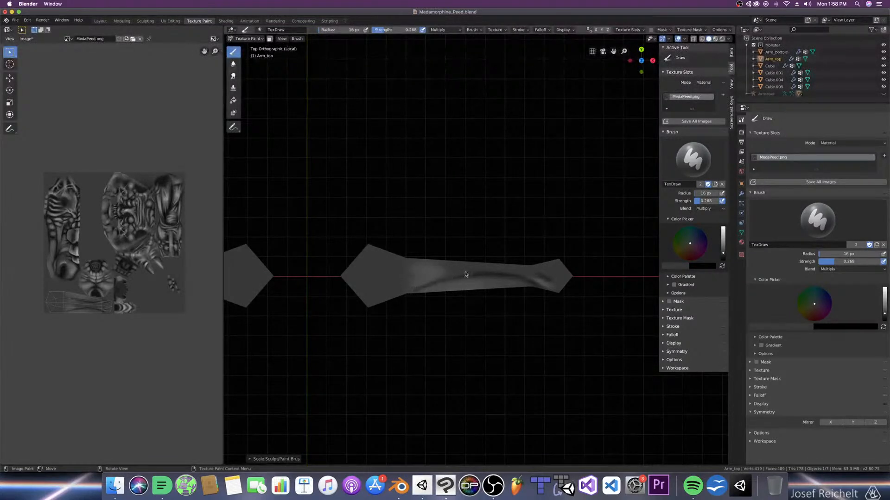
{"action": "key", "text": "KP_1"}
Step: Deepen and broaden the underside crease near the shoulder with the brush radius raised to 44 px
{"action": "middle_click_drag", "start_coordinate": [489, 177], "coordinate": [443, 171]}
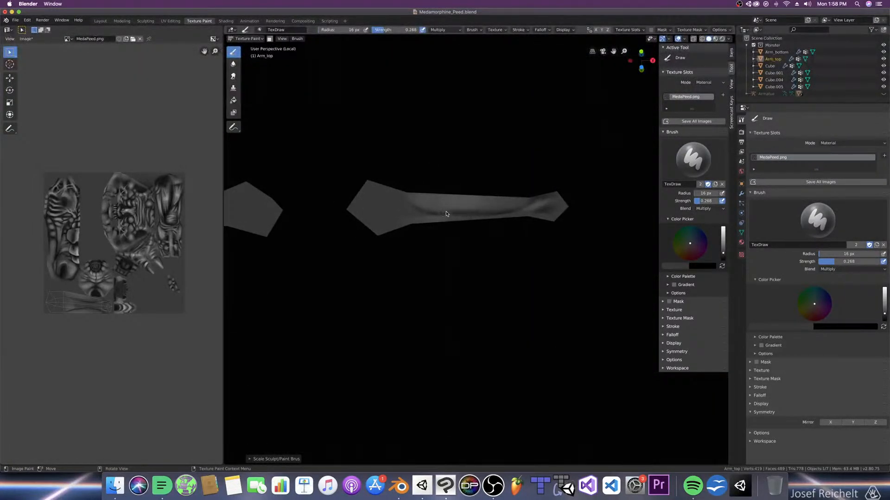
{"action": "key", "text": "bracketleft"}
{"action": "key", "text": "bracketright"}
{"action": "key", "text": "bracketright"}
{"action": "key", "text": "bracketright"}
{"action": "key", "text": "bracketright"}
{"action": "key", "text": "bracketright"}
{"action": "key", "text": "bracketright"}
{"action": "mouse_move", "coordinate": [435, 211]}
{"action": "left_mouse_down"}
{"action": "mouse_move", "coordinate": [477, 212]}
{"action": "mouse_move", "coordinate": [466, 215]}
{"action": "left_mouse_up"}
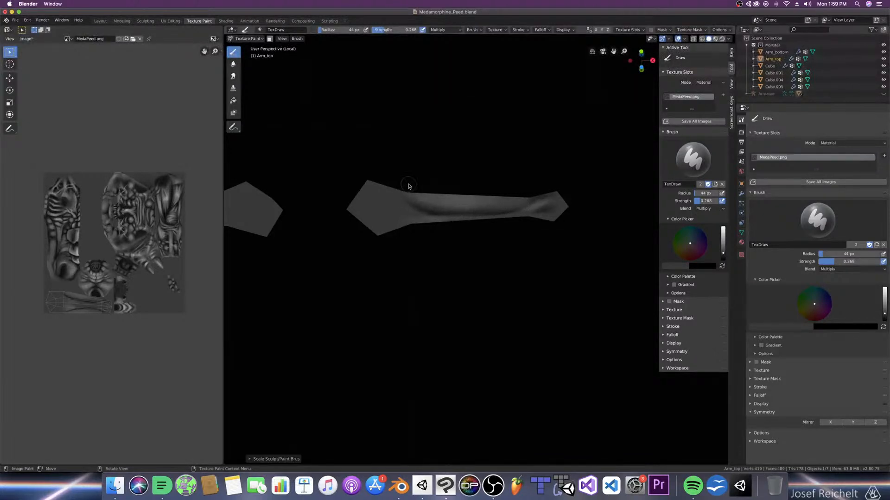
Step: Darken the top crease of the arm shaft from the top view with the 44 px brush and save the file
{"action": "key", "text": "KP_7"}
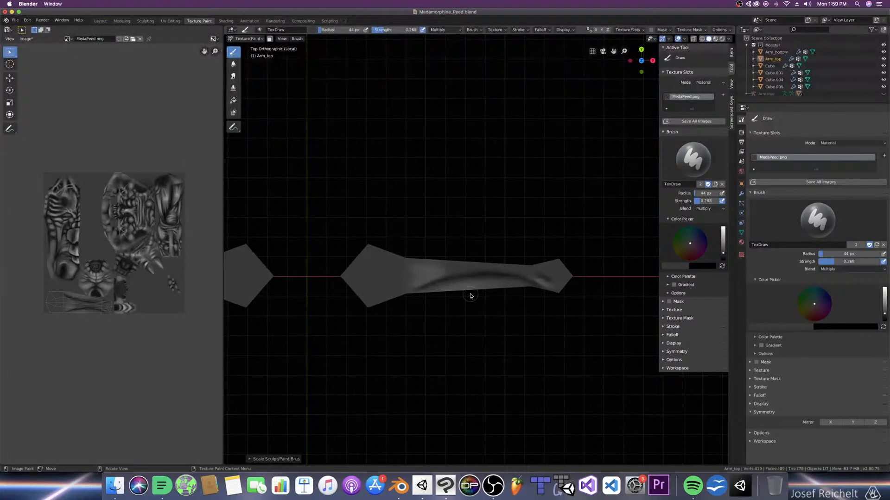
{"action": "key", "text": "KP_1"}
{"action": "key", "text": "super+s"}
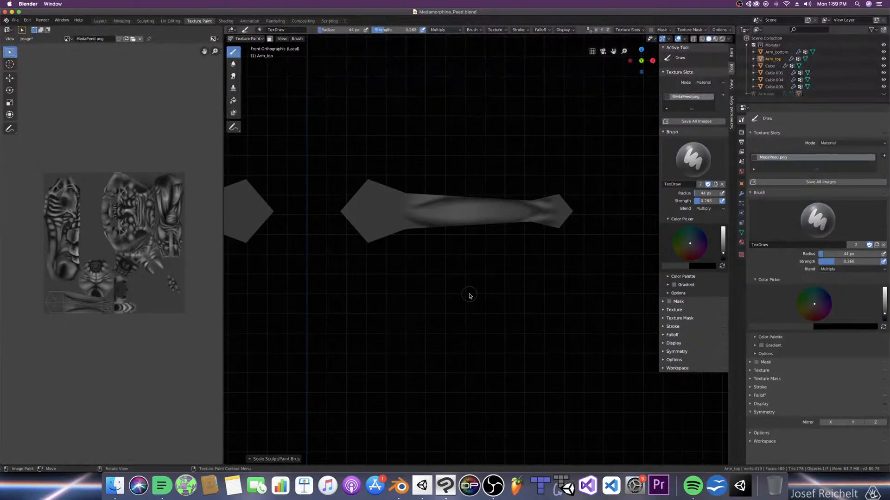
Step: Switch the brush to Screen, brighten the middle of the shaft's front with an 86 px radius, and save the file
{"action": "left_click", "coordinate": [828, 270]}
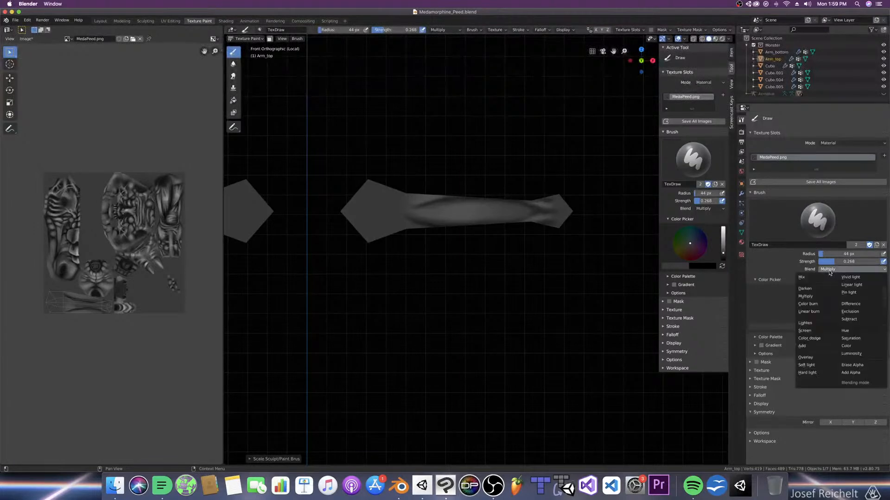
{"action": "left_click", "coordinate": [804, 331]}
{"action": "key", "text": "bracketright"}
{"action": "key", "text": "bracketright"}
{"action": "key", "text": "bracketright"}
{"action": "key", "text": "bracketright"}
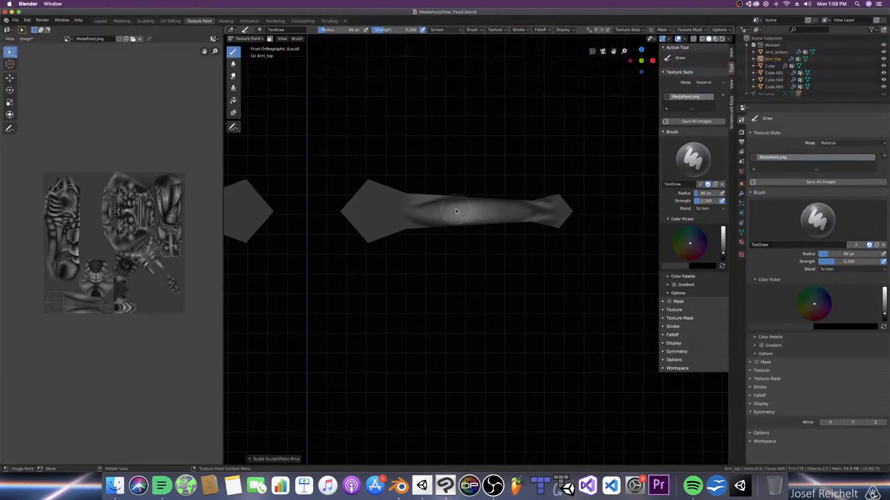
{"action": "key", "text": "super+s"}
Step: Switch the brush to Multiply, darken the front of the elbow end with a 55 px radius, and save the file
{"action": "left_click", "coordinate": [834, 269]}
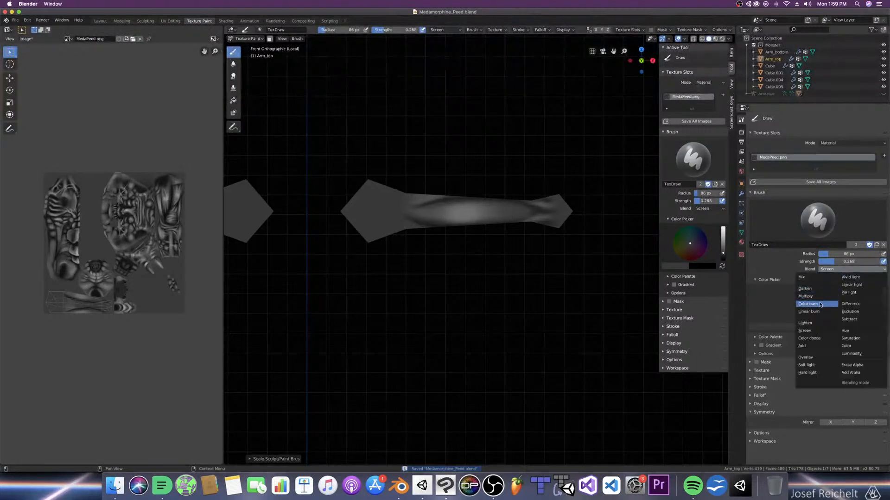
{"action": "left_click", "coordinate": [806, 296]}
{"action": "key", "text": "bracketleft"}
{"action": "key", "text": "bracketleft"}
{"action": "key", "text": "bracketleft"}
{"action": "key", "text": "bracketleft"}
{"action": "left_click_drag", "start_coordinate": [538, 213], "coordinate": [557, 213]}
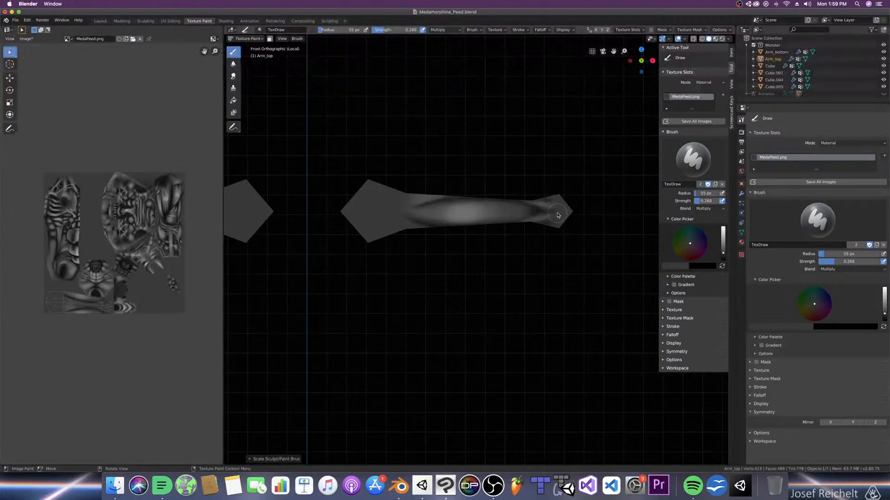
{"action": "key", "text": "super+s"}
{"action": "key", "text": "super+s"}
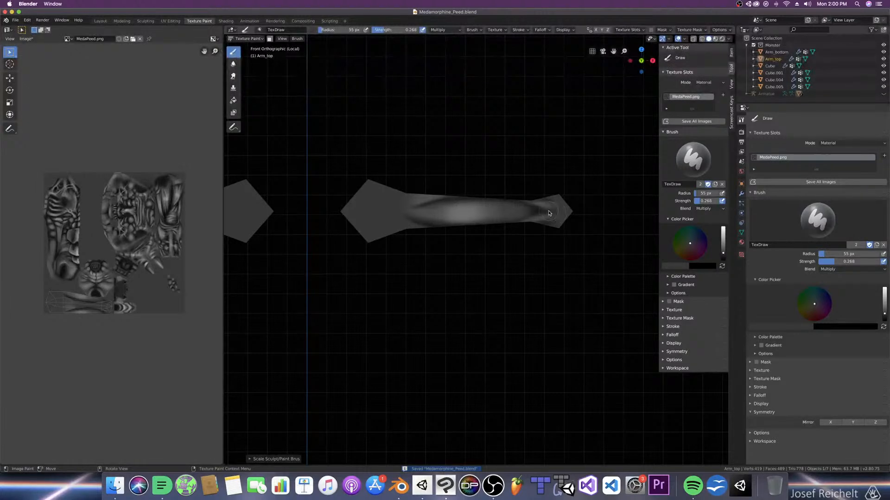
Step: Paint a thin dark crease from the front of the shaft diagonally down across the shoulder, narrowing the brush to 18 px, and save
{"action": "scroll", "coordinate": [547, 213], "scroll_direction": "up", "scroll_amount": 3}
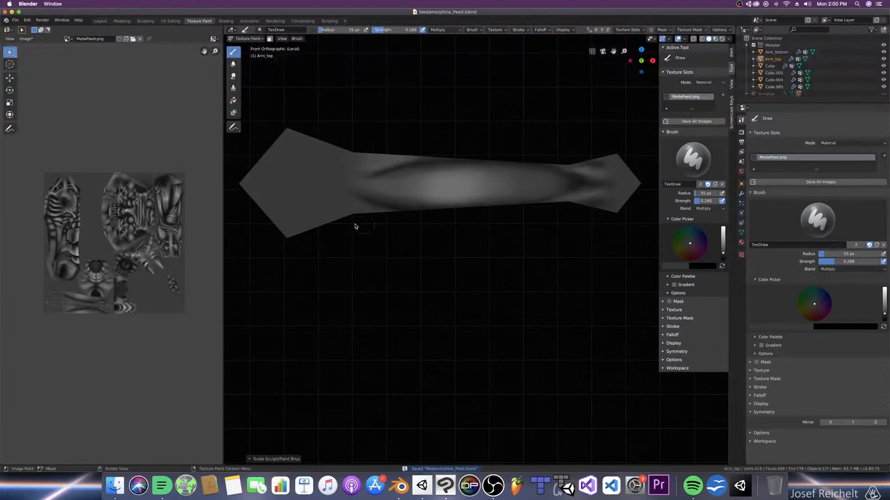
{"action": "key", "text": "bracketleft"}
{"action": "key", "text": "bracketleft"}
{"action": "key", "text": "bracketleft"}
{"action": "key", "text": "bracketleft"}
{"action": "key", "text": "bracketleft"}
{"action": "left_click_drag", "start_coordinate": [347, 195], "coordinate": [307, 225]}
{"action": "key", "text": "bracketleft"}
{"action": "key", "text": "bracketleft"}
{"action": "key", "text": "bracketleft"}
{"action": "mouse_move", "coordinate": [381, 175]}
{"action": "left_mouse_down"}
{"action": "mouse_move", "coordinate": [306, 226]}
{"action": "mouse_move", "coordinate": [320, 213]}
{"action": "left_mouse_up"}
{"action": "key", "text": "super+s"}
Step: Paint a dark, pointed crease on the back of the arm shaft near the shoulder with a small Multiply brush
{"action": "middle_click_drag", "start_coordinate": [455, 168], "coordinate": [443, 283]}
{"action": "key", "text": "KP_1"}
{"action": "key", "text": "KP_1"}
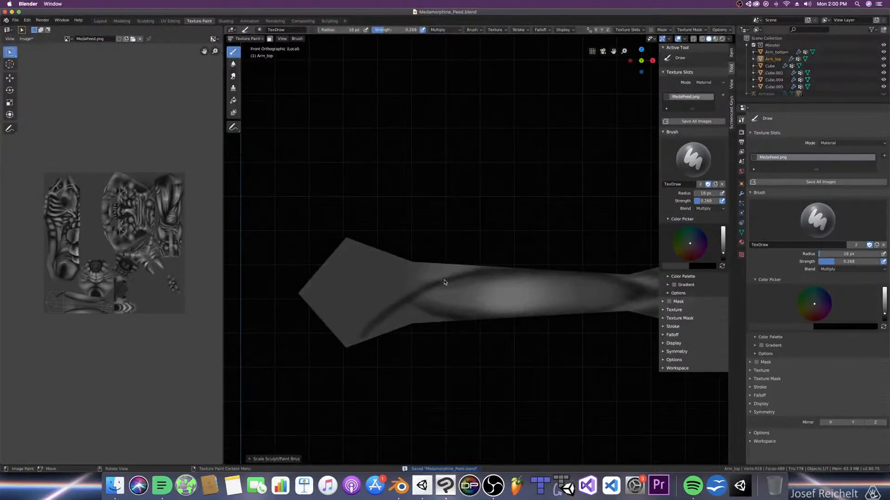
{"action": "key", "text": "ctrl+KP_1"}
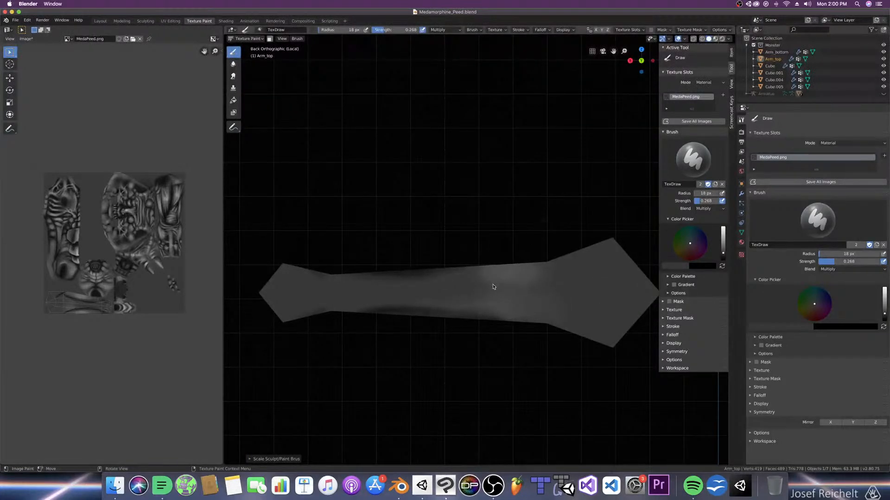
{"action": "key", "text": "bracketleft"}
{"action": "mouse_move", "coordinate": [441, 308]}
{"action": "left_mouse_down"}
{"action": "mouse_move", "coordinate": [485, 292]}
{"action": "mouse_move", "coordinate": [457, 276]}
{"action": "mouse_move", "coordinate": [466, 302]}
{"action": "mouse_move", "coordinate": [472, 286]}
{"action": "left_mouse_up"}
{"action": "key", "text": "bracketright"}
{"action": "key", "text": "bracketright"}
{"action": "key", "text": "bracketright"}
{"action": "key", "text": "bracketright"}
{"action": "key", "text": "bracketright"}
{"action": "key", "text": "bracketright"}
{"action": "key", "text": "bracketright"}
{"action": "key", "text": "bracketright"}
{"action": "key", "text": "bracketright"}
{"action": "key", "text": "bracketleft"}
{"action": "key", "text": "bracketleft"}
{"action": "left_click", "coordinate": [479, 290]}
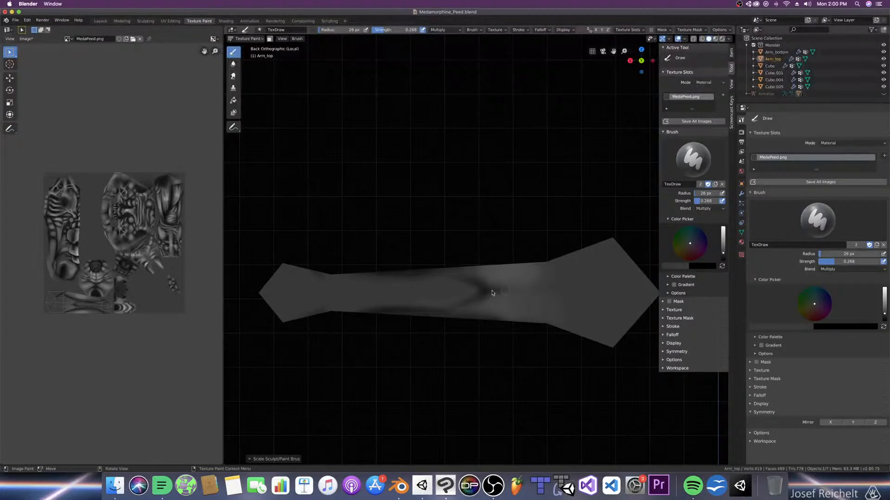
Step: Extend and soften the back crease towards the shoulder, enlarging the Multiply brush to 51 px
{"action": "key", "text": "bracketright"}
{"action": "key", "text": "bracketright"}
{"action": "key", "text": "bracketright"}
{"action": "key", "text": "bracketright"}
{"action": "key", "text": "bracketleft"}
{"action": "key", "text": "bracketright"}
{"action": "key", "text": "bracketright"}
{"action": "key", "text": "bracketright"}
Step: Switch the brush to Screen and lighten the back of the arm shaft with a 113 px radius
{"action": "left_click", "coordinate": [825, 270]}
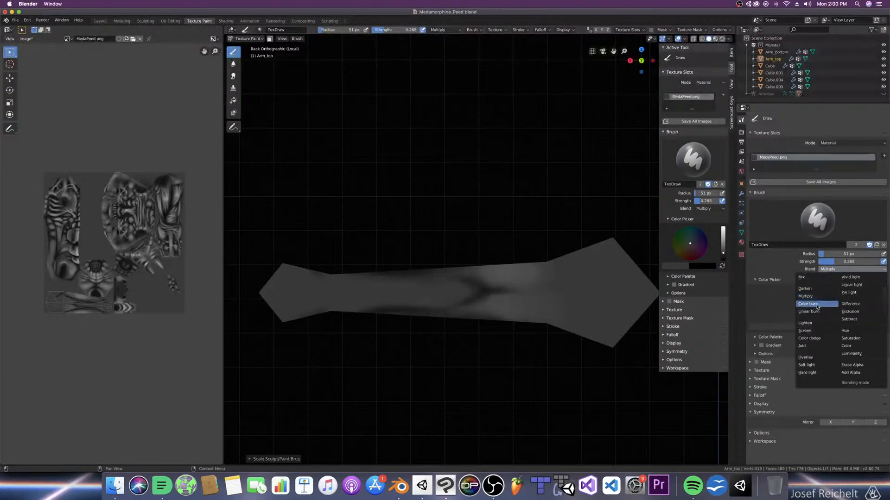
{"action": "left_click", "coordinate": [809, 332]}
{"action": "key", "text": "bracketright"}
{"action": "key", "text": "bracketright"}
{"action": "key", "text": "bracketright"}
{"action": "key", "text": "bracketright"}
{"action": "key", "text": "bracketright"}
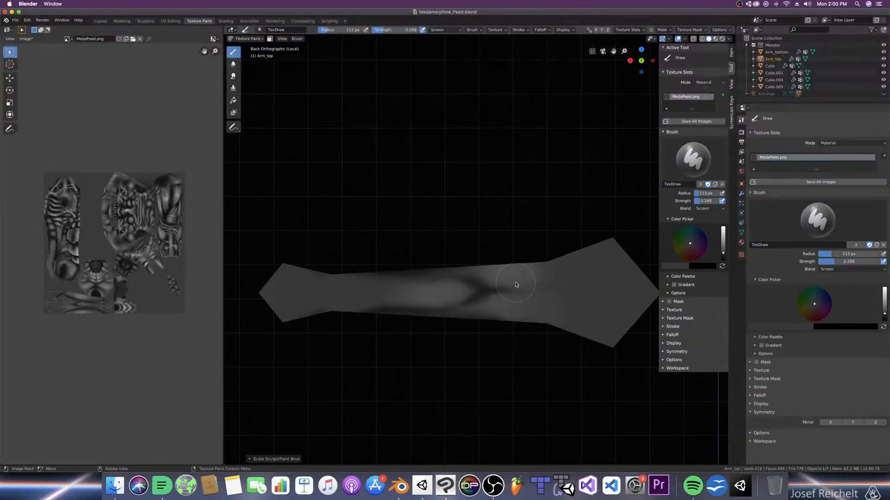
{"action": "left_click_drag", "start_coordinate": [359, 299], "coordinate": [411, 294]}
Step: Brighten the back of the shaft inside the crease's point with a 90 px brush radius and save the file
{"action": "key", "text": "bracketleft"}
{"action": "key", "text": "bracketleft"}
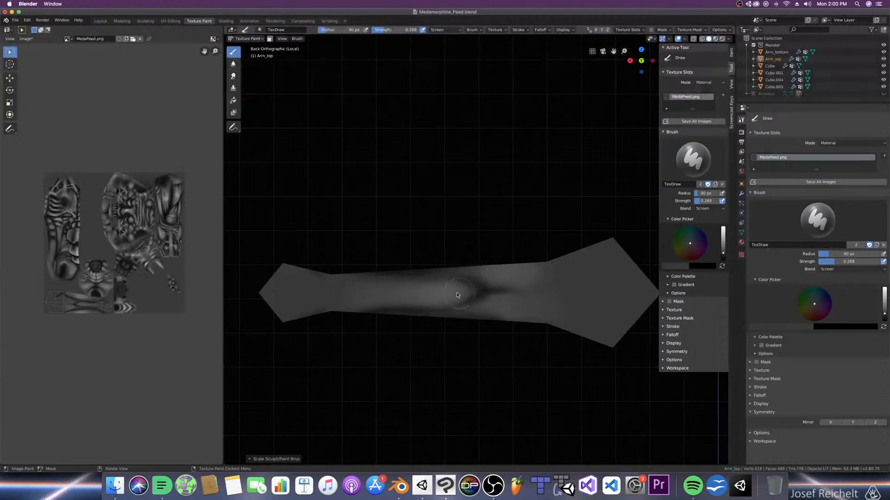
{"action": "key", "text": "super+s"}
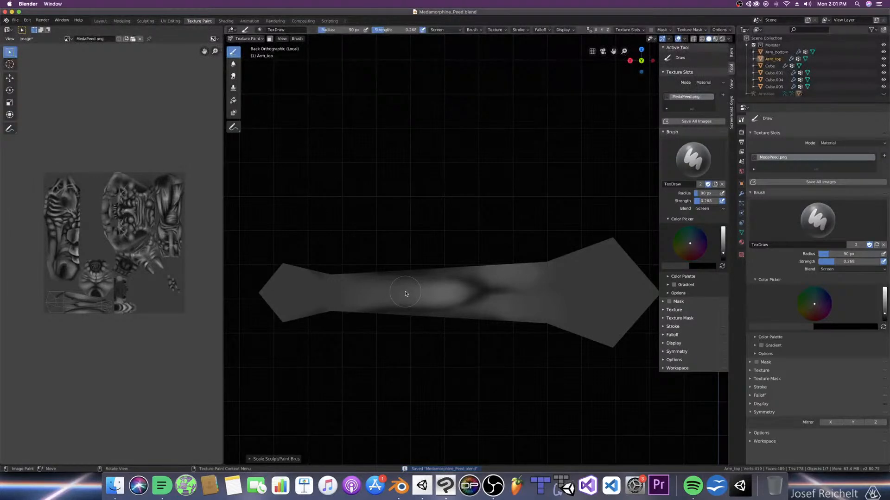
{"action": "mouse_move", "coordinate": [499, 347]}
{"action": "middle_mouse_down"}
{"action": "mouse_move", "coordinate": [494, 383]}
{"action": "mouse_move", "coordinate": [495, 348]}
{"action": "middle_mouse_up"}
{"action": "key", "text": "super+s"}
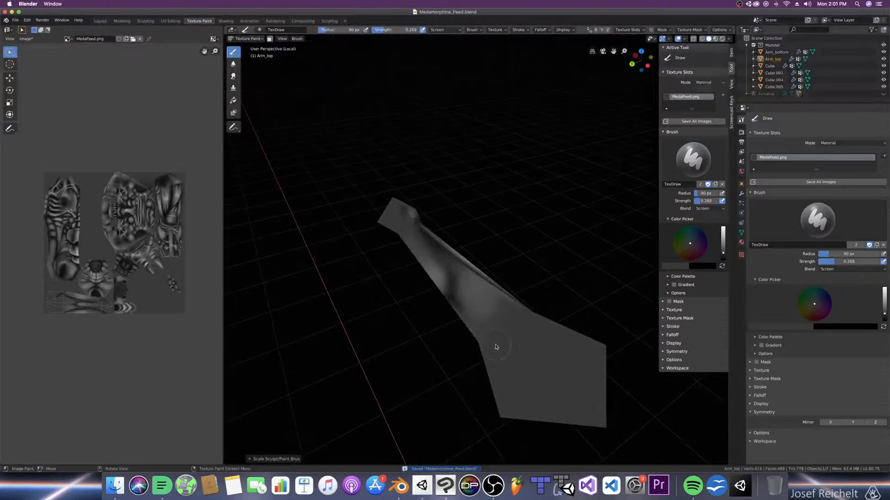
Step: Switch the brush to Multiply, shrink its radius, and paint a thin dark crease across the top of the shoulder end
{"action": "key", "text": "KP_1"}
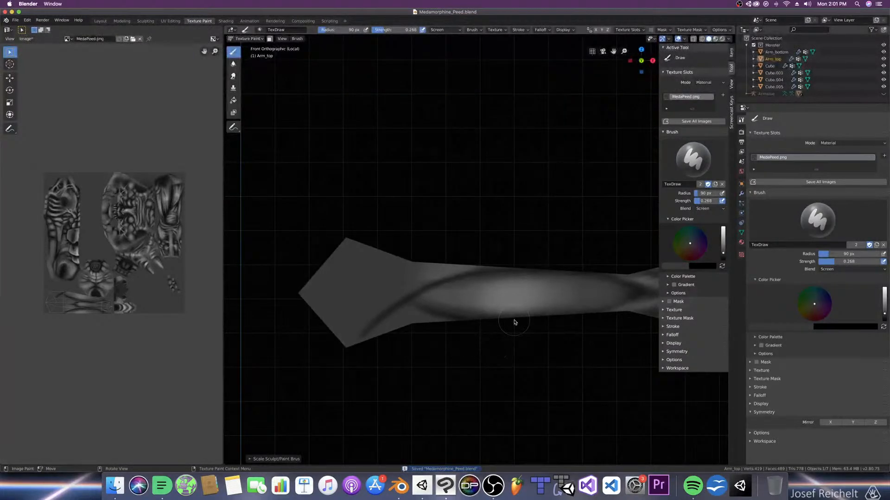
{"action": "middle_click_drag", "start_coordinate": [513, 318], "coordinate": [502, 312]}
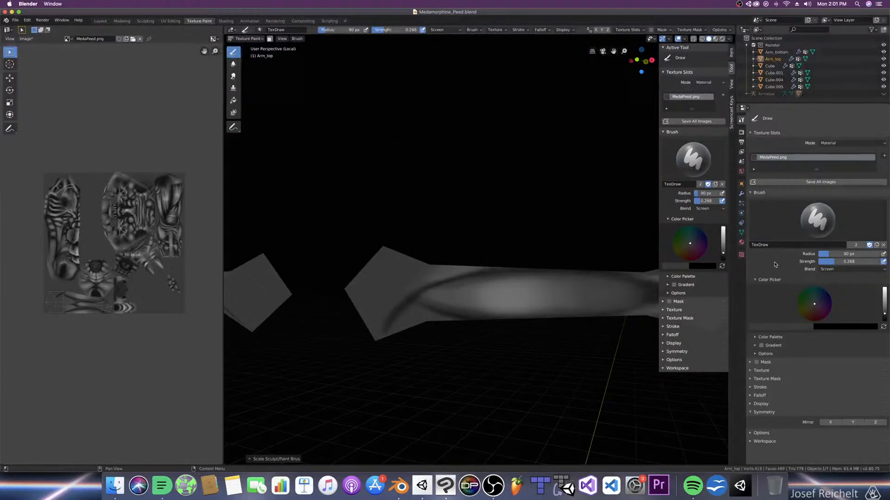
{"action": "left_click", "coordinate": [829, 270]}
{"action": "left_click", "coordinate": [816, 297]}
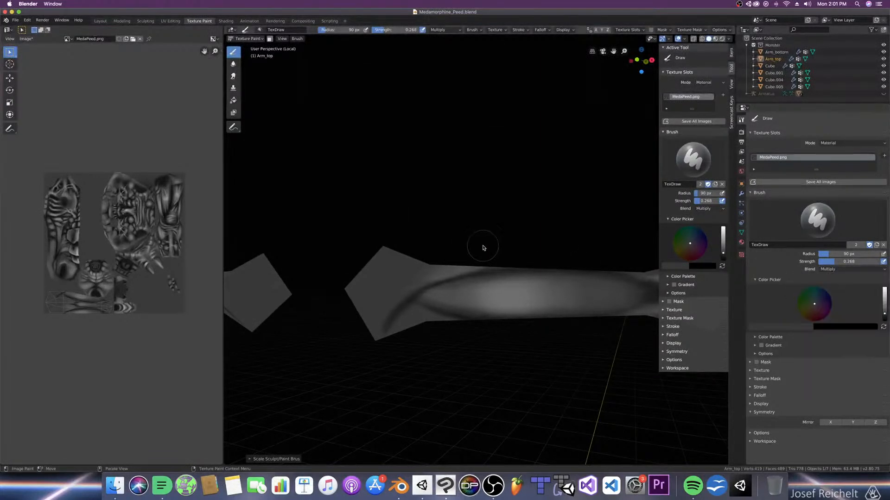
{"action": "key", "text": "KP_1"}
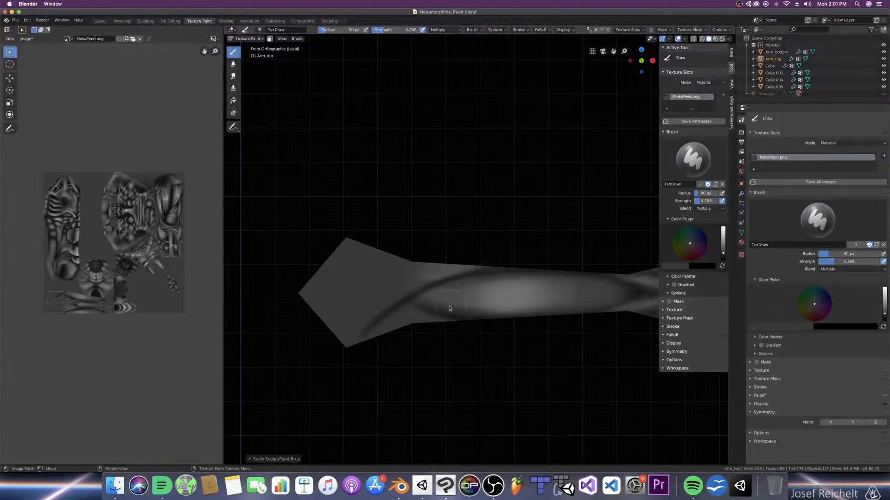
{"action": "key", "text": "bracketleft"}
{"action": "key", "text": "bracketleft"}
{"action": "key", "text": "bracketleft"}
{"action": "key", "text": "bracketleft"}
{"action": "key", "text": "bracketleft"}
{"action": "key", "text": "bracketleft"}
{"action": "key", "text": "bracketright"}
{"action": "middle_click_drag", "start_coordinate": [408, 298], "coordinate": [355, 302]}
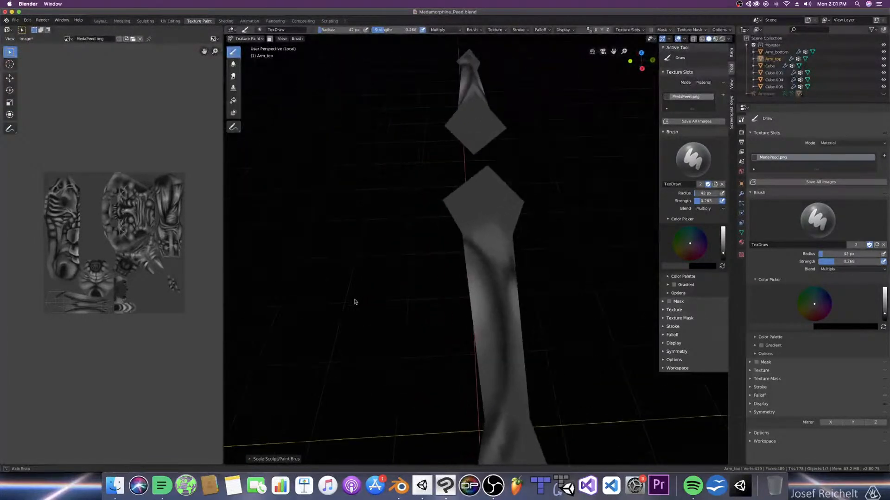
{"action": "key", "text": "bracketleft"}
{"action": "key", "text": "bracketleft"}
{"action": "key", "text": "bracketleft"}
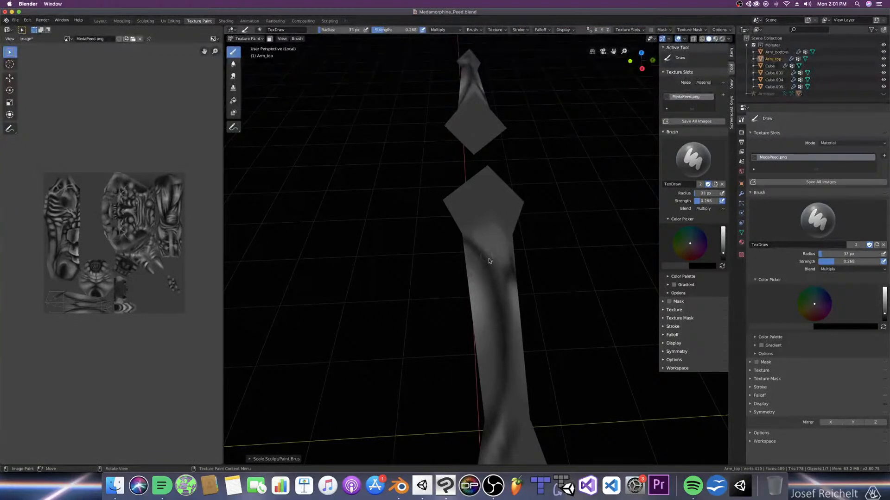
{"action": "key", "text": "bracketleft"}
{"action": "key", "text": "bracketleft"}
{"action": "key", "text": "bracketleft"}
{"action": "key", "text": "bracketright"}
{"action": "left_click_drag", "start_coordinate": [472, 228], "coordinate": [487, 256]}
{"action": "mouse_move", "coordinate": [464, 211]}
{"action": "left_mouse_down"}
{"action": "mouse_move", "coordinate": [496, 264]}
{"action": "mouse_move", "coordinate": [472, 217]}
{"action": "left_mouse_up"}
Step: Enlarge the Multiply brush to 71 px and soften the crease on top of the shoulder end
{"action": "key", "text": "bracketright"}
{"action": "key", "text": "bracketright"}
{"action": "key", "text": "bracketright"}
{"action": "key", "text": "bracketright"}
{"action": "key", "text": "bracketright"}
{"action": "key", "text": "KP_7"}
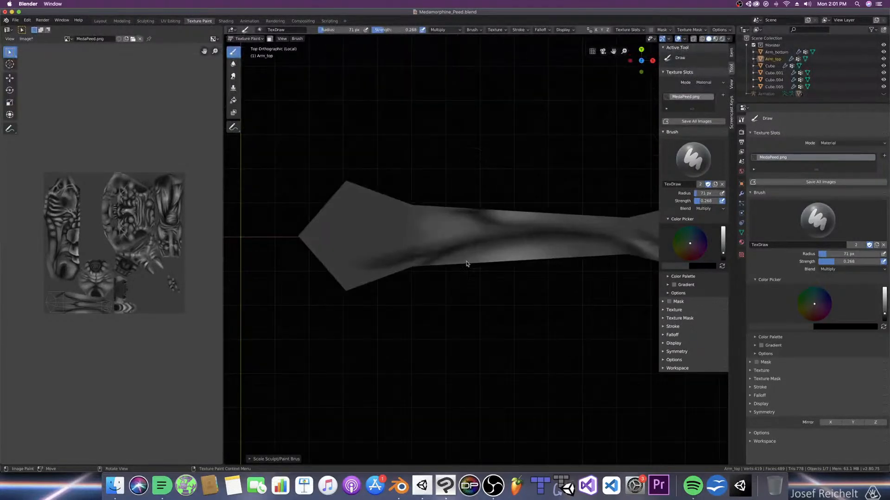
Step: Paint a dark curved crease down the front of the shoulder end with a small Multiply brush
{"action": "middle_click_drag", "start_coordinate": [346, 263], "coordinate": [358, 239]}
{"action": "key", "text": "KP_1"}
{"action": "key", "text": "bracketleft"}
{"action": "key", "text": "bracketleft"}
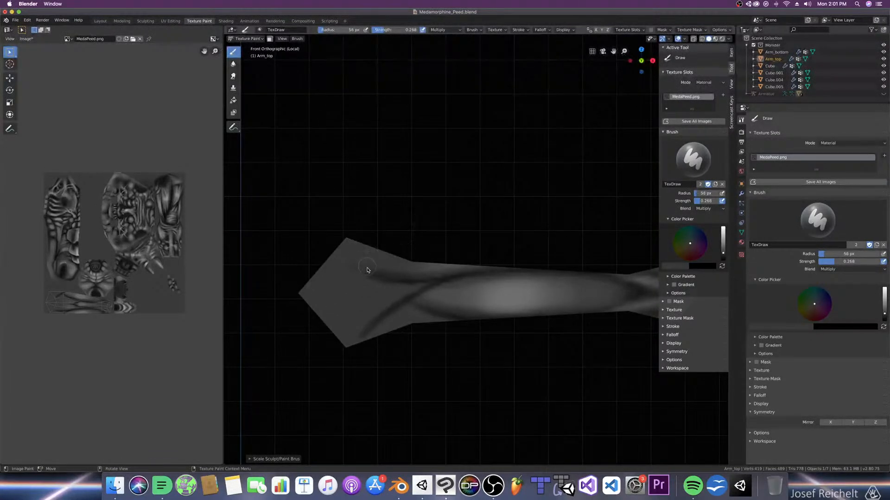
{"action": "key", "text": "bracketleft"}
{"action": "key", "text": "bracketleft"}
{"action": "key", "text": "bracketleft"}
{"action": "key", "text": "bracketright"}
{"action": "key", "text": "bracketright"}
{"action": "key", "text": "bracketright"}
{"action": "key", "text": "bracketright"}
{"action": "mouse_move", "coordinate": [368, 278]}
{"action": "left_mouse_down"}
{"action": "mouse_move", "coordinate": [379, 311]}
{"action": "mouse_move", "coordinate": [372, 322]}
{"action": "mouse_move", "coordinate": [387, 308]}
{"action": "mouse_move", "coordinate": [350, 344]}
{"action": "left_mouse_up"}
Step: Enlarge the brush to 74 px and broaden the dark shading along the front shoulder crease
{"action": "key", "text": "bracketright"}
{"action": "key", "text": "bracketright"}
{"action": "key", "text": "bracketright"}
{"action": "key", "text": "bracketright"}
{"action": "key", "text": "bracketright"}
{"action": "key", "text": "bracketright"}
{"action": "key", "text": "bracketright"}
{"action": "key", "text": "bracketright"}
{"action": "key", "text": "bracketright"}
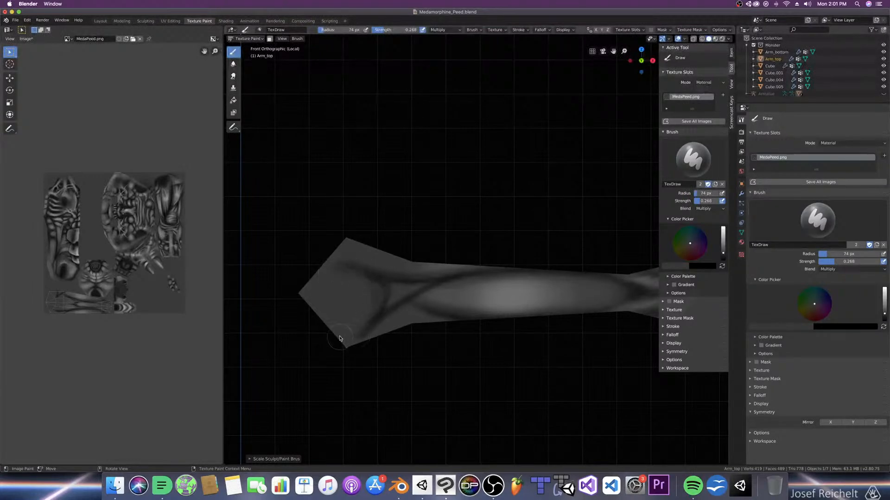
Step: Reduce the brush radius to 23 px and start a thin dark crease on the back of the shoulder end
{"action": "key", "text": "bracketleft"}
{"action": "middle_click_drag", "start_coordinate": [432, 269], "coordinate": [344, 284]}
{"action": "key", "text": "bracketleft"}
{"action": "key", "text": "bracketleft"}
{"action": "key", "text": "bracketleft"}
{"action": "key", "text": "bracketleft"}
{"action": "key", "text": "bracketleft"}
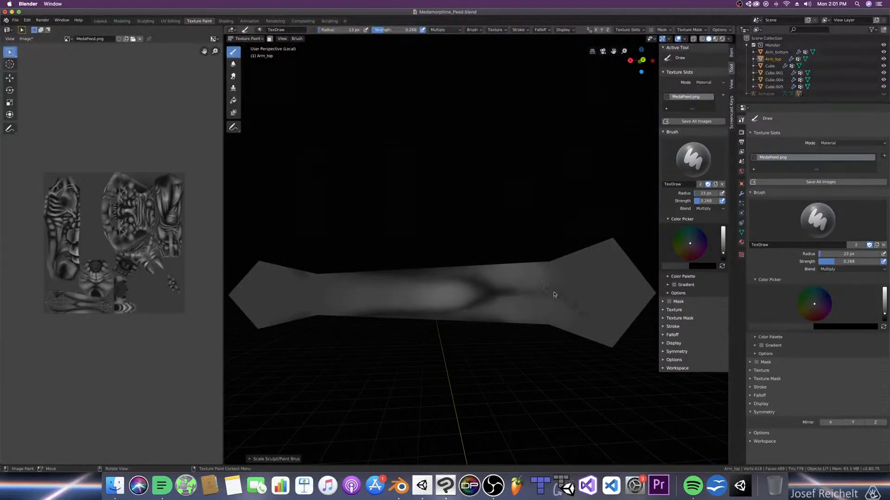
Step: Darken the crease where the back of the shaft meets the shoulder end, using a gradually larger Multiply brush
{"action": "middle_click_drag", "start_coordinate": [557, 293], "coordinate": [580, 328]}
{"action": "key", "text": "bracketright"}
{"action": "key", "text": "bracketright"}
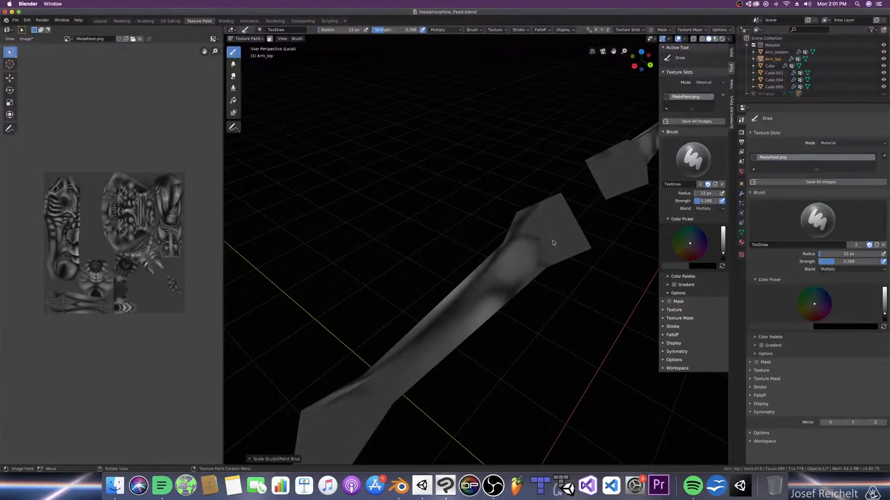
{"action": "key", "text": "bracketright"}
{"action": "key", "text": "bracketright"}
{"action": "key", "text": "bracketright"}
{"action": "key", "text": "bracketright"}
{"action": "key", "text": "bracketright"}
{"action": "key", "text": "bracketright"}
{"action": "key", "text": "bracketright"}
{"action": "key", "text": "bracketright"}
{"action": "mouse_move", "coordinate": [540, 241]}
{"action": "left_mouse_down"}
{"action": "mouse_move", "coordinate": [558, 238]}
{"action": "mouse_move", "coordinate": [532, 271]}
{"action": "left_mouse_up"}
Step: Shrink the Multiply brush and refine the dark creases at the front junction of shaft and shoulder end
{"action": "middle_click_drag", "start_coordinate": [532, 270], "coordinate": [583, 250]}
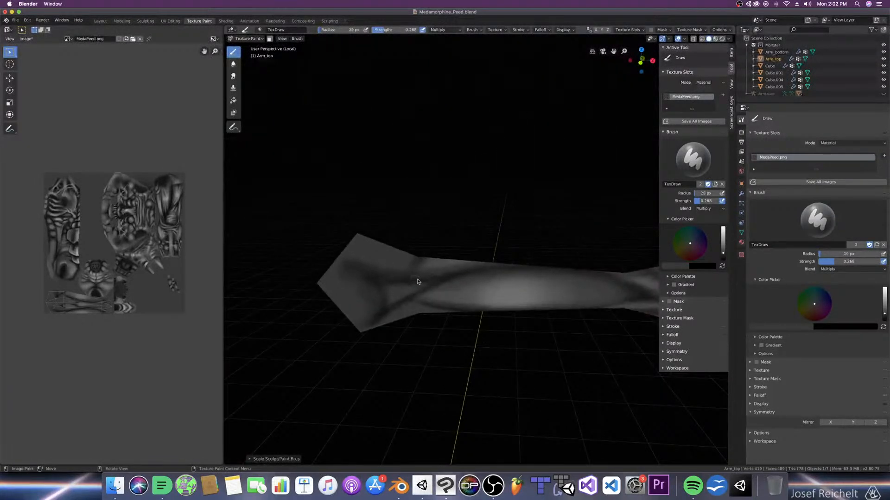
{"action": "key", "text": "bracketleft"}
{"action": "key", "text": "bracketleft"}
{"action": "key", "text": "bracketleft"}
{"action": "key", "text": "bracketleft"}
{"action": "key", "text": "bracketleft"}
{"action": "key", "text": "bracketleft"}
{"action": "key", "text": "bracketleft"}
{"action": "key", "text": "bracketleft"}
Step: Extend the dark crease across the underside and back of the shoulder end with a Multiply brush of about 34 to 40 px
{"action": "middle_click_drag", "start_coordinate": [400, 302], "coordinate": [453, 299]}
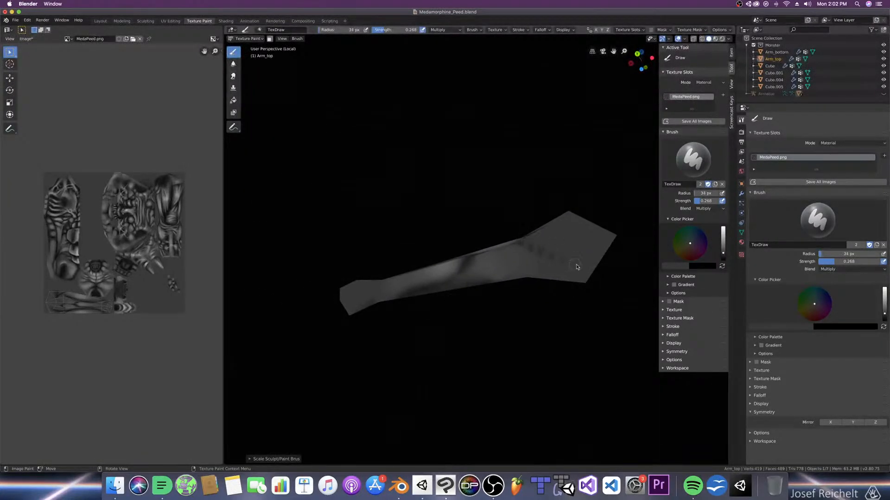
{"action": "middle_click_drag", "start_coordinate": [562, 254], "coordinate": [570, 278]}
{"action": "scroll", "coordinate": [567, 275], "scroll_direction": "down", "scroll_amount": 1}
{"action": "key", "text": "bracketright"}
{"action": "key", "text": "bracketright"}
{"action": "key", "text": "bracketright"}
{"action": "key", "text": "bracketright"}
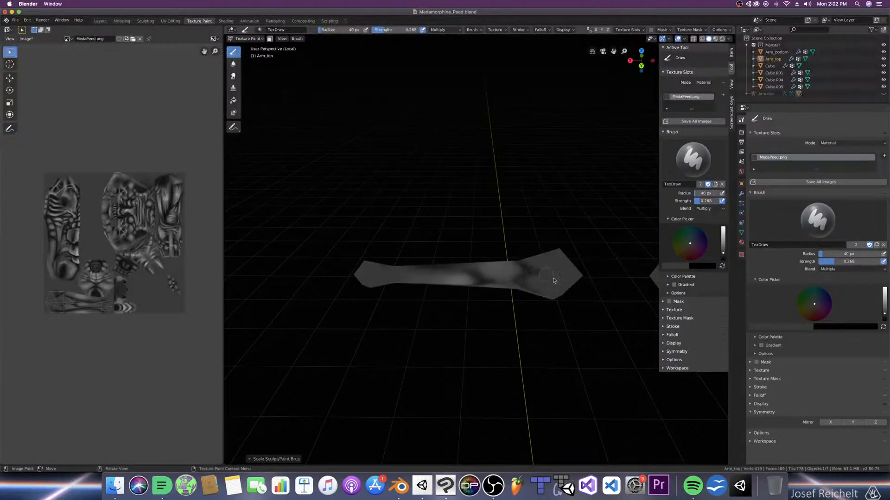
{"action": "key", "text": "bracketleft"}
{"action": "middle_click_drag", "start_coordinate": [513, 258], "coordinate": [523, 272]}
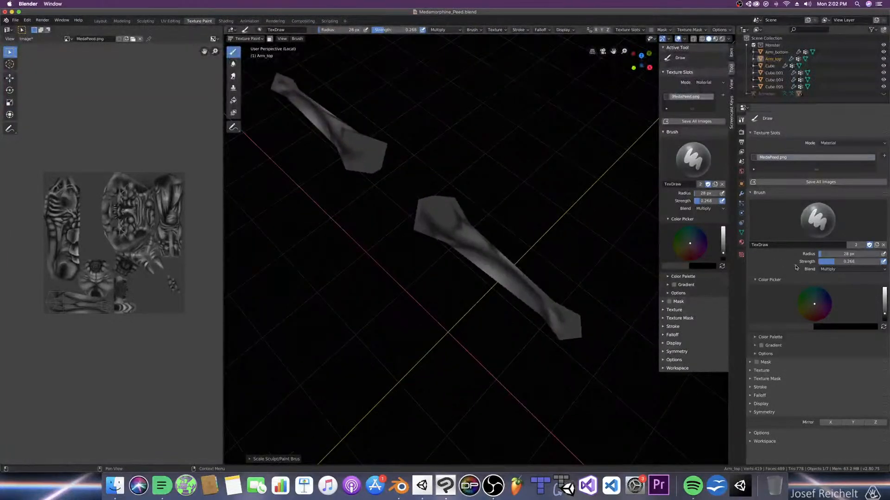
Step: Switch the brush to Screen with a 112 px radius and brighten the top of the shoulder end between the creases
{"action": "left_click", "coordinate": [829, 269]}
{"action": "left_click", "coordinate": [816, 333]}
{"action": "middle_click_drag", "start_coordinate": [516, 220], "coordinate": [505, 217]}
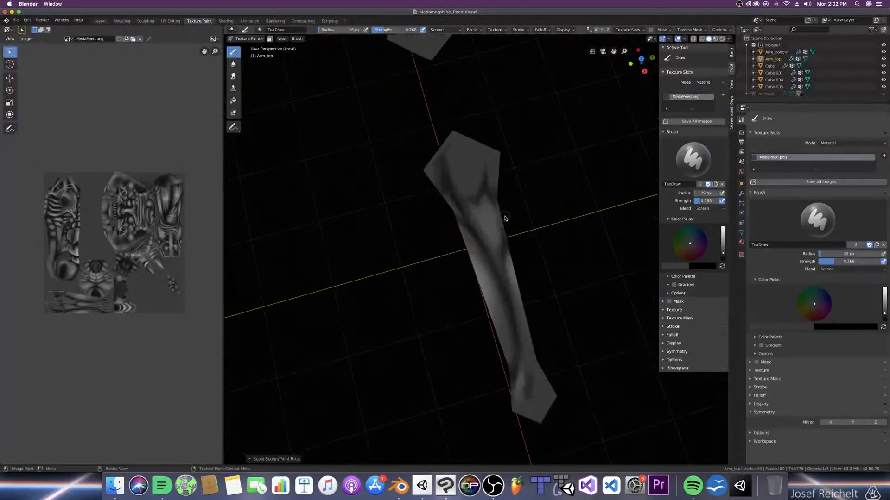
{"action": "key", "text": "bracketright"}
{"action": "key", "text": "bracketright"}
{"action": "key", "text": "bracketright"}
{"action": "key", "text": "bracketright"}
{"action": "key", "text": "bracketright"}
{"action": "key", "text": "bracketright"}
{"action": "key", "text": "bracketright"}
{"action": "key", "text": "bracketright"}
{"action": "key", "text": "bracketright"}
{"action": "key", "text": "bracketright"}
{"action": "key", "text": "bracketright"}
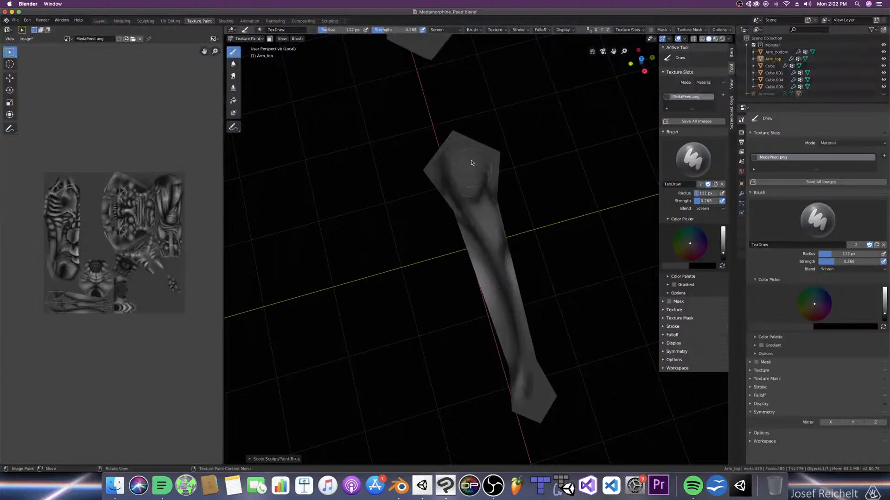
{"action": "mouse_move", "coordinate": [468, 179]}
{"action": "left_mouse_down"}
{"action": "mouse_move", "coordinate": [457, 171]}
{"action": "mouse_move", "coordinate": [467, 163]}
{"action": "mouse_move", "coordinate": [474, 185]}
{"action": "left_mouse_up"}
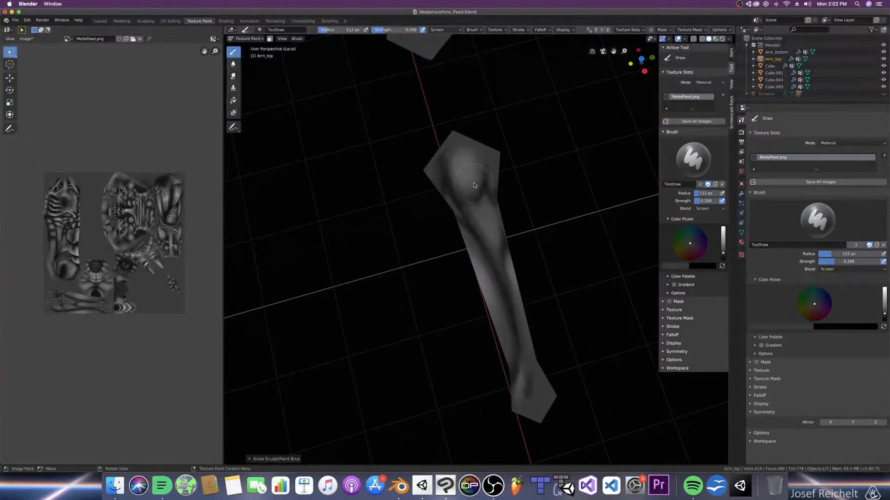
Step: Brighten the back of the shoulder end with a 123 px Screen brush and save the file
{"action": "middle_click_drag", "start_coordinate": [475, 189], "coordinate": [457, 190]}
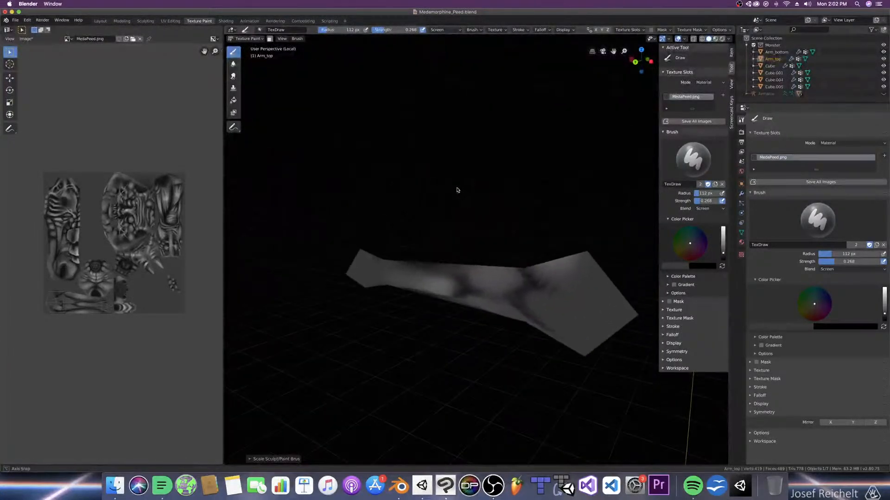
{"action": "mouse_move", "coordinate": [487, 240]}
{"action": "middle_mouse_down"}
{"action": "mouse_move", "coordinate": [492, 253]}
{"action": "mouse_move", "coordinate": [478, 241]}
{"action": "middle_mouse_up"}
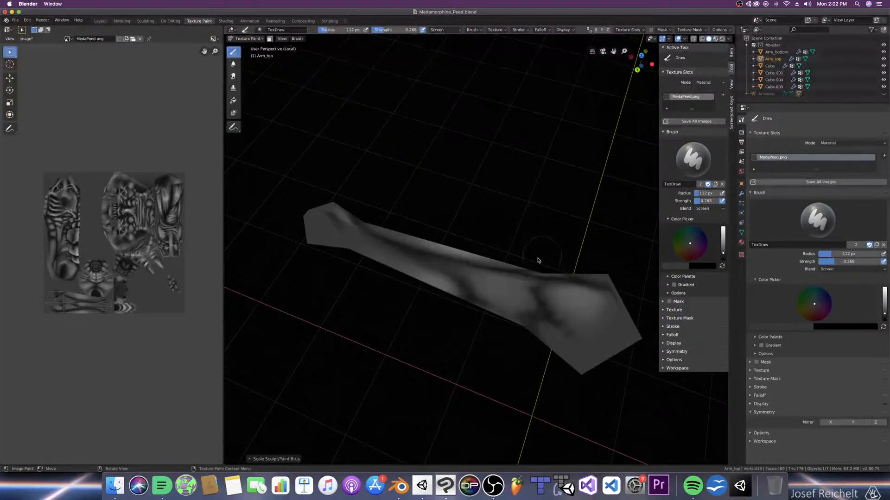
{"action": "middle_click_drag", "start_coordinate": [520, 290], "coordinate": [528, 274]}
{"action": "key", "text": "bracketleft"}
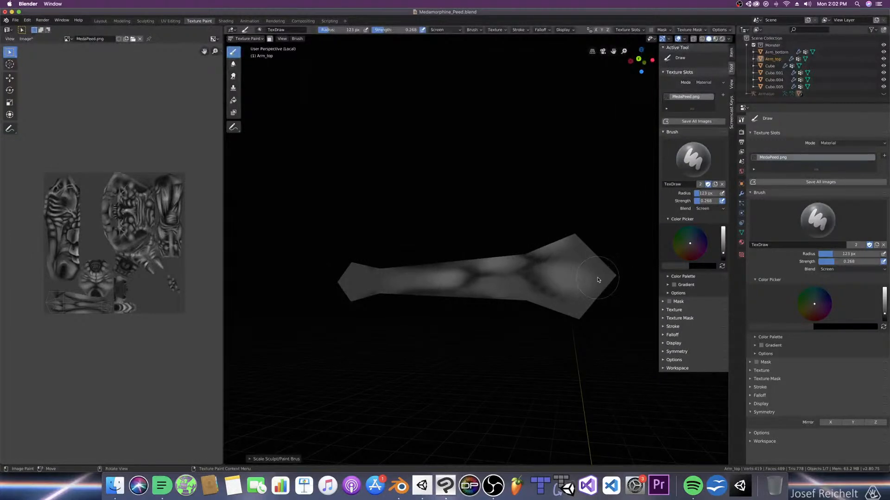
{"action": "key", "text": "super+s"}
Step: Paint a broad Screen highlight on the front face of the shoulder end
{"action": "middle_click_drag", "start_coordinate": [596, 280], "coordinate": [508, 285]}
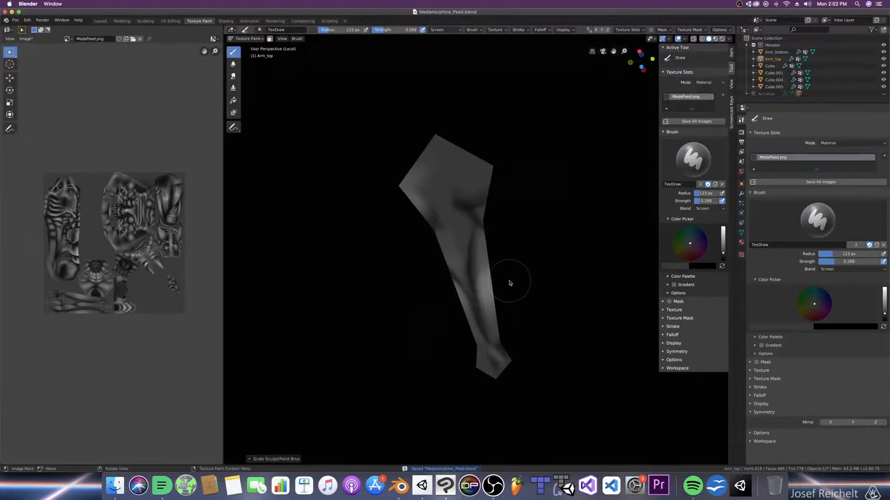
{"action": "mouse_move", "coordinate": [509, 283]}
{"action": "middle_mouse_down"}
{"action": "mouse_move", "coordinate": [522, 256]}
{"action": "mouse_move", "coordinate": [505, 264]}
{"action": "mouse_move", "coordinate": [513, 251]}
{"action": "middle_mouse_up"}
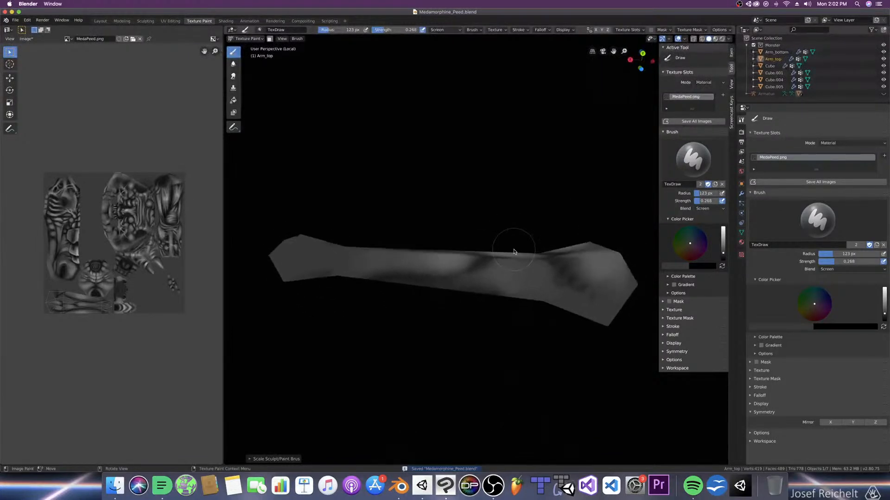
{"action": "key", "text": "bracketleft"}
{"action": "mouse_move", "coordinate": [574, 297]}
{"action": "middle_mouse_down"}
{"action": "mouse_move", "coordinate": [463, 284]}
{"action": "mouse_move", "coordinate": [472, 299]}
{"action": "mouse_move", "coordinate": [460, 302]}
{"action": "middle_mouse_up"}
{"action": "key", "text": "bracketright"}
{"action": "key", "text": "bracketright"}
{"action": "key", "text": "bracketright"}
{"action": "mouse_move", "coordinate": [366, 290]}
{"action": "left_mouse_down"}
{"action": "mouse_move", "coordinate": [355, 300]}
{"action": "mouse_move", "coordinate": [379, 288]}
{"action": "mouse_move", "coordinate": [359, 293]}
{"action": "left_mouse_up"}
Step: Shrink the Screen brush and lighten the small area between the creases where the front of the shaft meets the shoulder
{"action": "key", "text": "bracketleft"}
{"action": "key", "text": "bracketleft"}
{"action": "key", "text": "bracketleft"}
{"action": "key", "text": "bracketleft"}
{"action": "key", "text": "bracketleft"}
{"action": "key", "text": "bracketleft"}
{"action": "key", "text": "bracketleft"}
{"action": "key", "text": "bracketleft"}
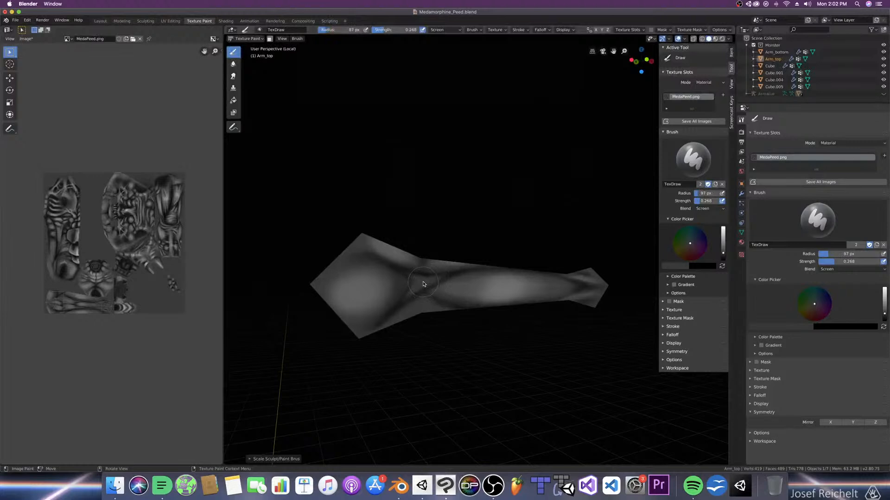
{"action": "left_click_drag", "start_coordinate": [423, 283], "coordinate": [419, 285]}
Step: Enlarge the Screen brush to 156 px, brighten the remaining back areas around the shoulder creases, and save the file
{"action": "key", "text": "bracketright"}
{"action": "key", "text": "bracketright"}
{"action": "mouse_move", "coordinate": [436, 311]}
{"action": "middle_mouse_down"}
{"action": "mouse_move", "coordinate": [429, 331]}
{"action": "mouse_move", "coordinate": [457, 306]}
{"action": "mouse_move", "coordinate": [495, 318]}
{"action": "middle_mouse_up"}
{"action": "mouse_move", "coordinate": [535, 154]}
{"action": "left_mouse_down"}
{"action": "mouse_move", "coordinate": [558, 111]}
{"action": "mouse_move", "coordinate": [559, 122]}
{"action": "left_mouse_up"}
{"action": "mouse_move", "coordinate": [559, 122]}
{"action": "middle_mouse_down"}
{"action": "mouse_move", "coordinate": [486, 194]}
{"action": "mouse_move", "coordinate": [447, 209]}
{"action": "mouse_move", "coordinate": [415, 246]}
{"action": "mouse_move", "coordinate": [457, 256]}
{"action": "middle_mouse_up"}
{"action": "key", "text": "super+s"}
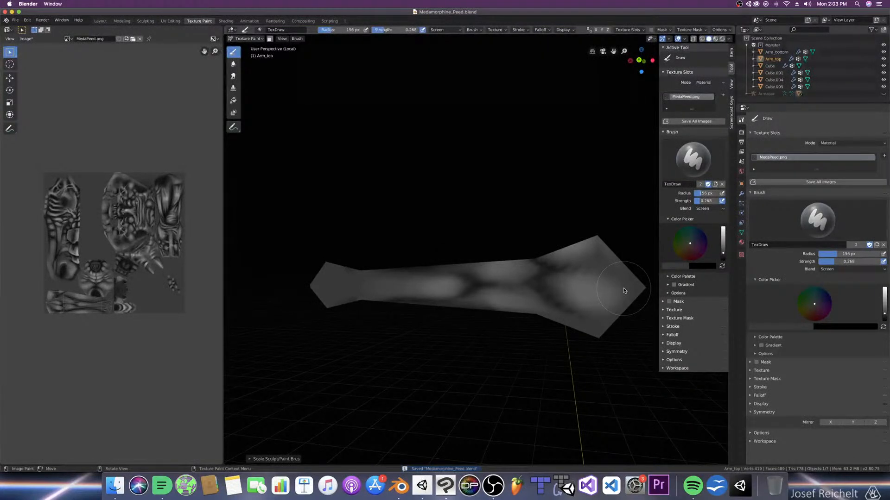
Step: Lighten the back of the lower shaft and add a highlight on the elbow end, reducing the Screen brush to 79 px
{"action": "mouse_move", "coordinate": [540, 300]}
{"action": "middle_mouse_down"}
{"action": "mouse_move", "coordinate": [515, 291]}
{"action": "mouse_move", "coordinate": [539, 291]}
{"action": "mouse_move", "coordinate": [512, 312]}
{"action": "mouse_move", "coordinate": [482, 302]}
{"action": "middle_mouse_up"}
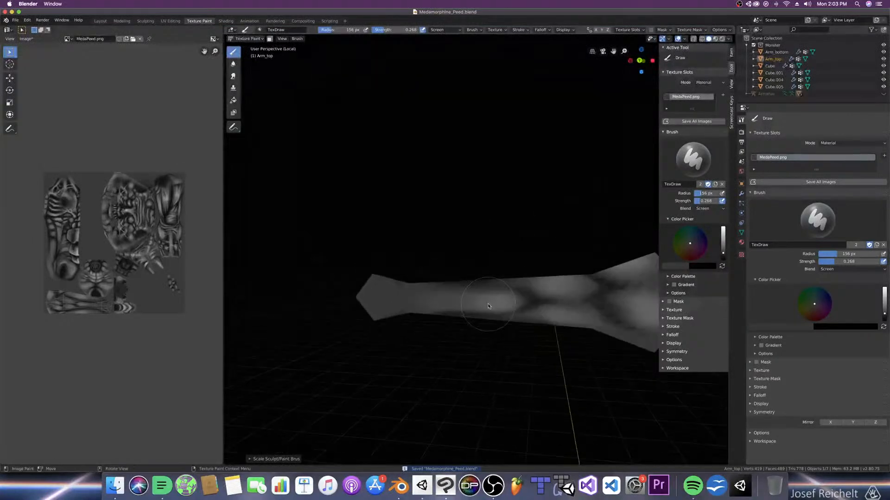
{"action": "key", "text": "f"}
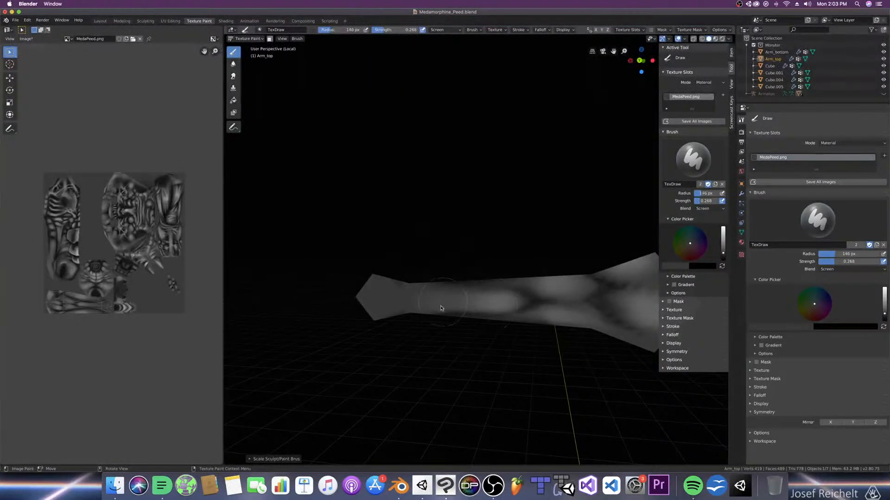
{"action": "left_click", "coordinate": [471, 306]}
{"action": "left_click_drag", "start_coordinate": [378, 297], "coordinate": [376, 298]}
Step: Switch the brush to Multiply, paint dark creases around the elbow end with a radius of about 25 px, and save the file
{"action": "left_click", "coordinate": [853, 269]}
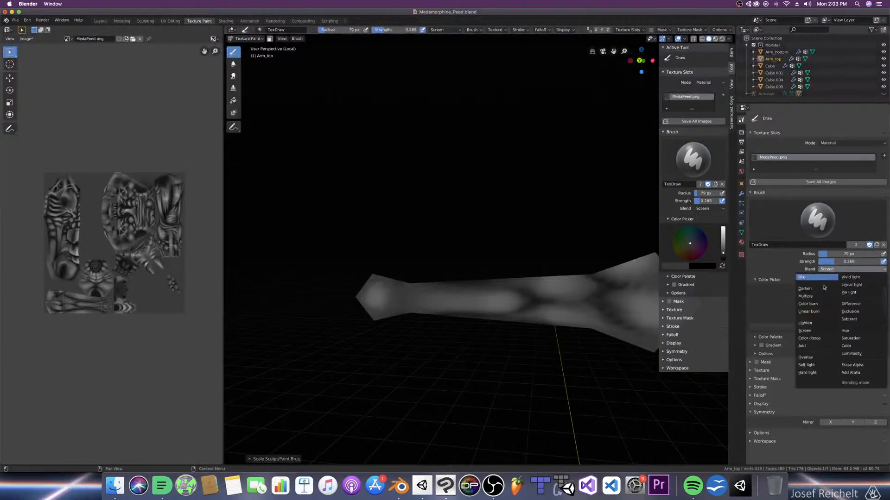
{"action": "left_click", "coordinate": [819, 299]}
{"action": "key", "text": "bracketleft"}
{"action": "key", "text": "bracketleft"}
{"action": "key", "text": "bracketleft"}
{"action": "key", "text": "bracketleft"}
{"action": "left_click_drag", "start_coordinate": [383, 318], "coordinate": [384, 311]}
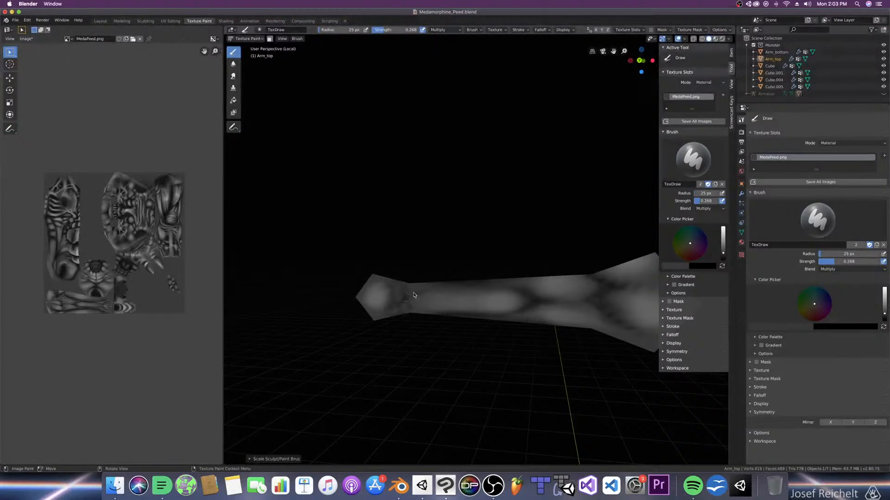
{"action": "mouse_move", "coordinate": [377, 314]}
{"action": "middle_mouse_down"}
{"action": "mouse_move", "coordinate": [510, 357]}
{"action": "mouse_move", "coordinate": [502, 334]}
{"action": "middle_mouse_up"}
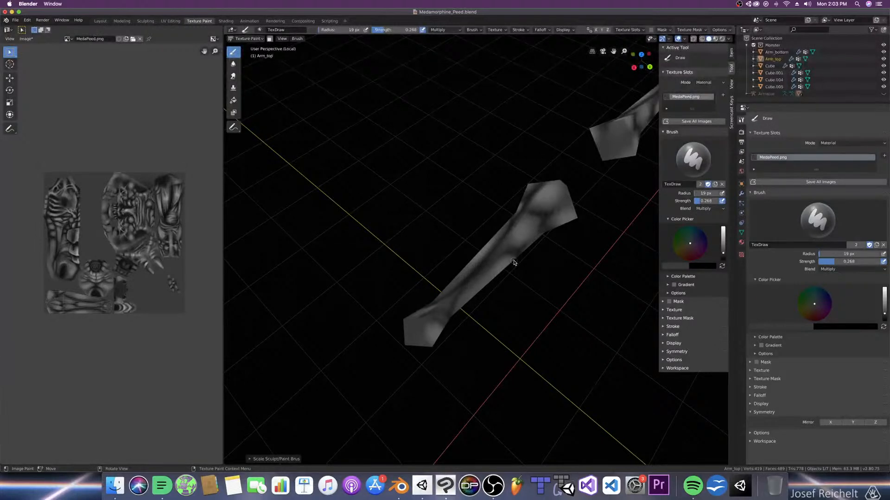
{"action": "key", "text": "super+s"}
Step: Switch the brush to Screen with a 95 px radius, brighten the underside between the shoulder creases, and save the file
{"action": "middle_click_drag", "start_coordinate": [513, 262], "coordinate": [463, 265]}
{"action": "scroll", "coordinate": [473, 261], "scroll_direction": "up", "scroll_amount": 3}
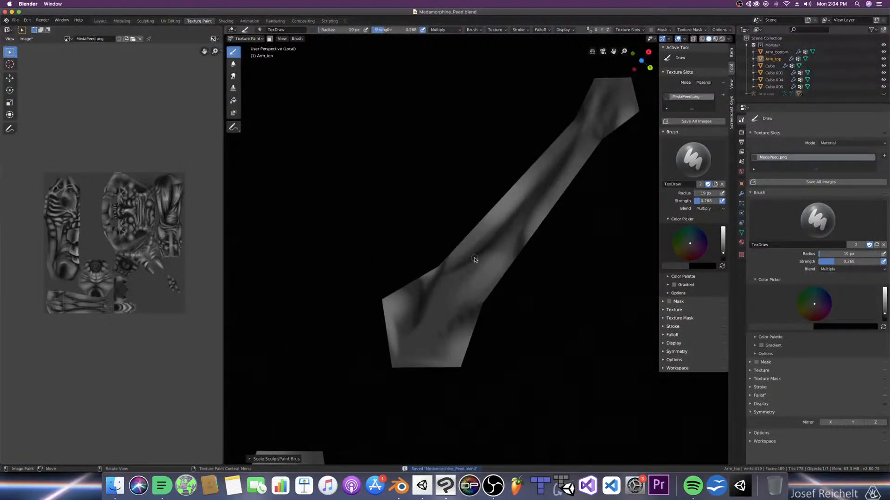
{"action": "left_click", "coordinate": [834, 269]}
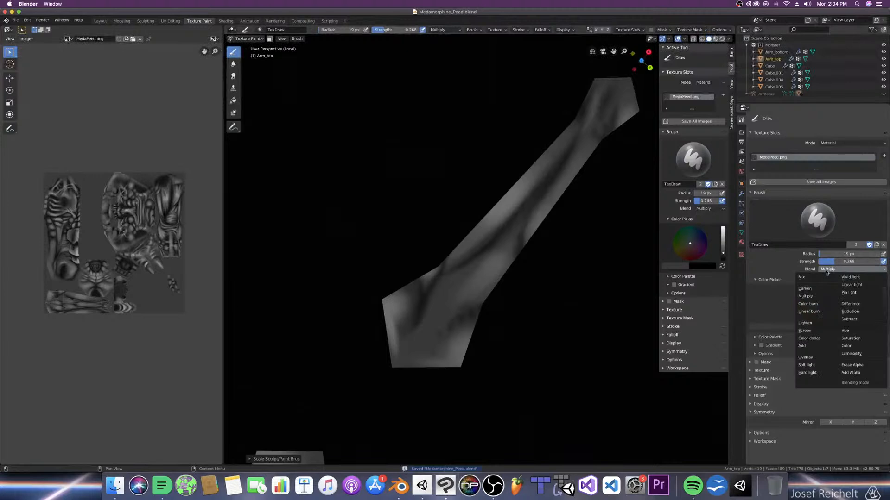
{"action": "left_click", "coordinate": [807, 330]}
{"action": "key", "text": "bracketright"}
{"action": "key", "text": "bracketright"}
{"action": "key", "text": "bracketright"}
{"action": "key", "text": "bracketright"}
{"action": "key", "text": "bracketright"}
{"action": "key", "text": "bracketright"}
{"action": "key", "text": "bracketright"}
{"action": "key", "text": "bracketright"}
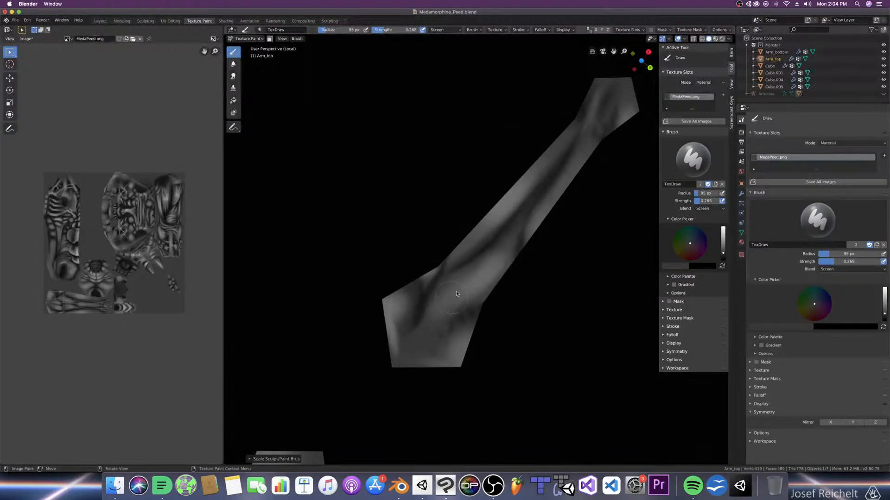
{"action": "middle_click_drag", "start_coordinate": [583, 243], "coordinate": [407, 288]}
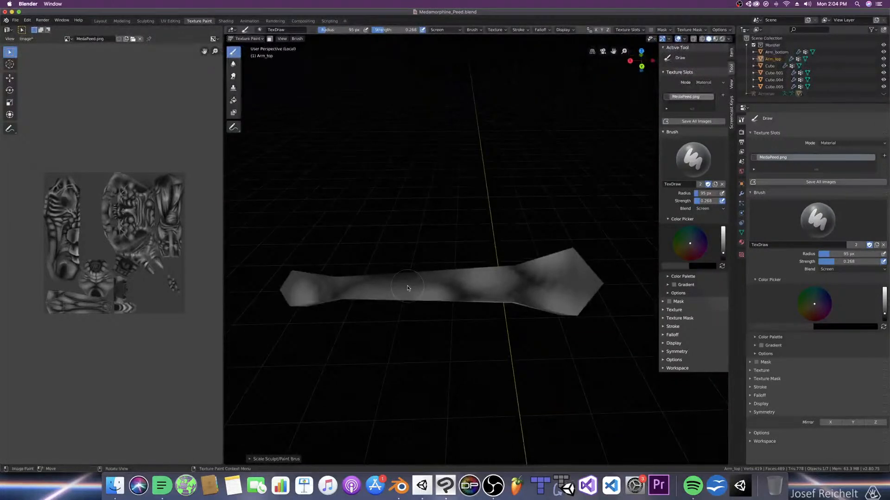
{"action": "key", "text": "super+s"}
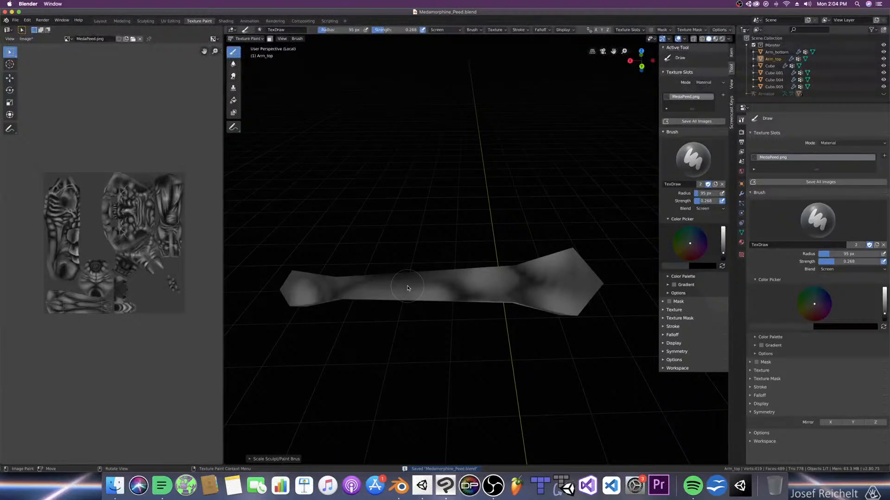
Step: Brighten the front of the elbow end between the dark creases with the Screen brush at a 61 px radius
{"action": "middle_click_drag", "start_coordinate": [407, 287], "coordinate": [478, 278]}
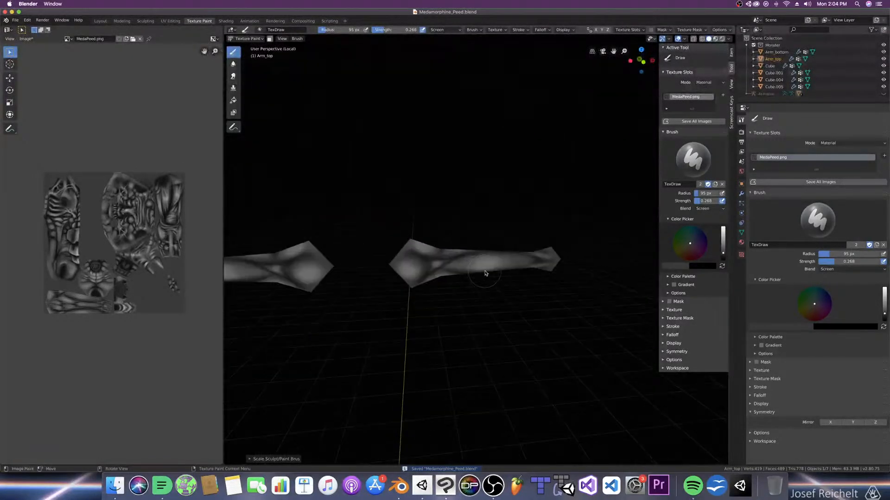
{"action": "key", "text": "KP_1"}
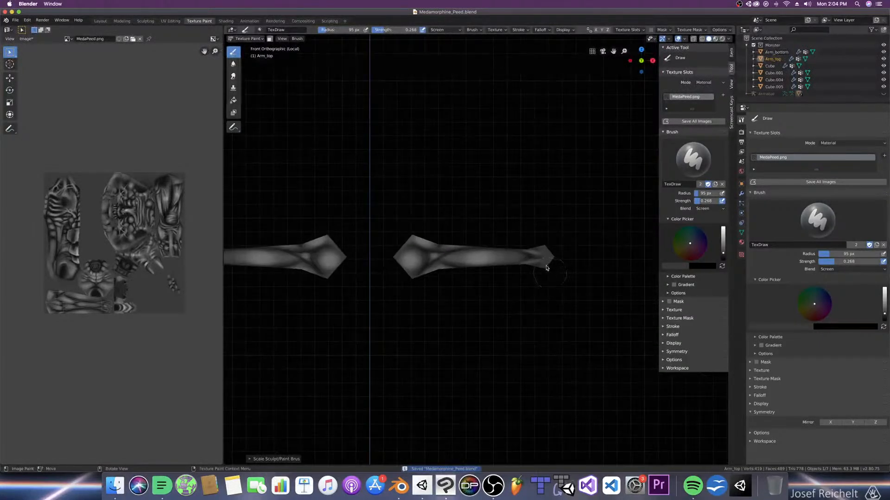
{"action": "scroll", "coordinate": [478, 259], "scroll_direction": "up", "scroll_amount": 5}
{"action": "scroll", "coordinate": [448, 249], "scroll_direction": "up", "scroll_amount": 2}
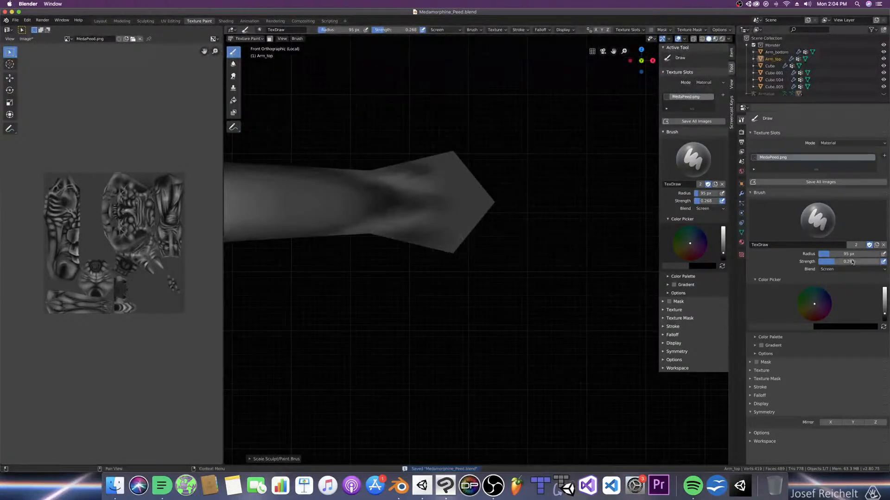
{"action": "left_click_drag", "start_coordinate": [380, 180], "coordinate": [438, 192]}
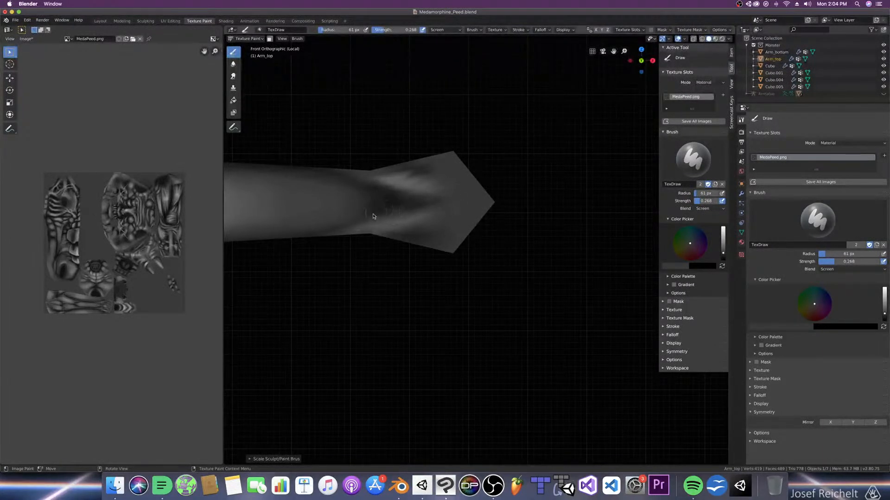
Step: Switch the brush to Multiply with a 48 px radius and deepen the dark crease where the shaft meets the elbow end
{"action": "left_click", "coordinate": [825, 269]}
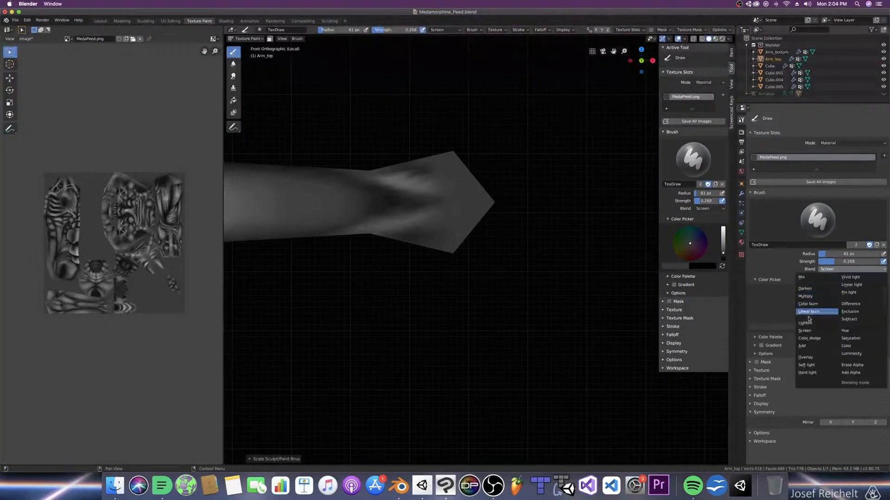
{"action": "left_click", "coordinate": [806, 296]}
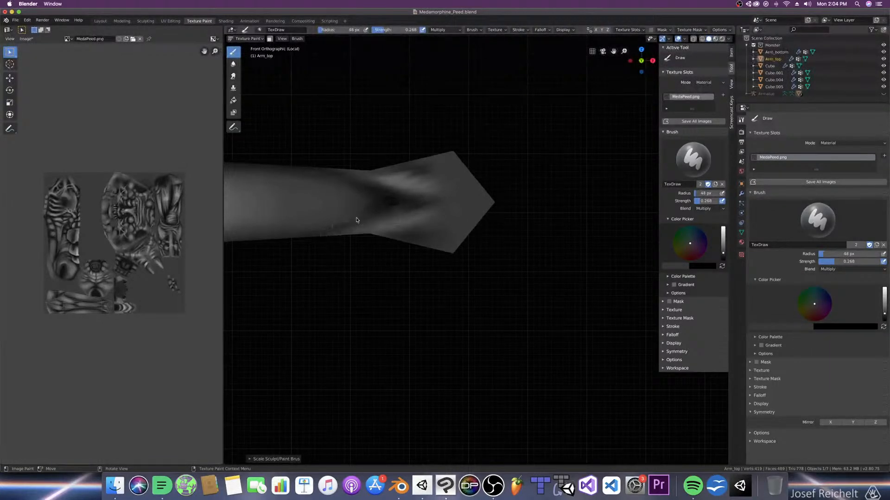
{"action": "middle_click_drag", "start_coordinate": [384, 183], "coordinate": [392, 199]}
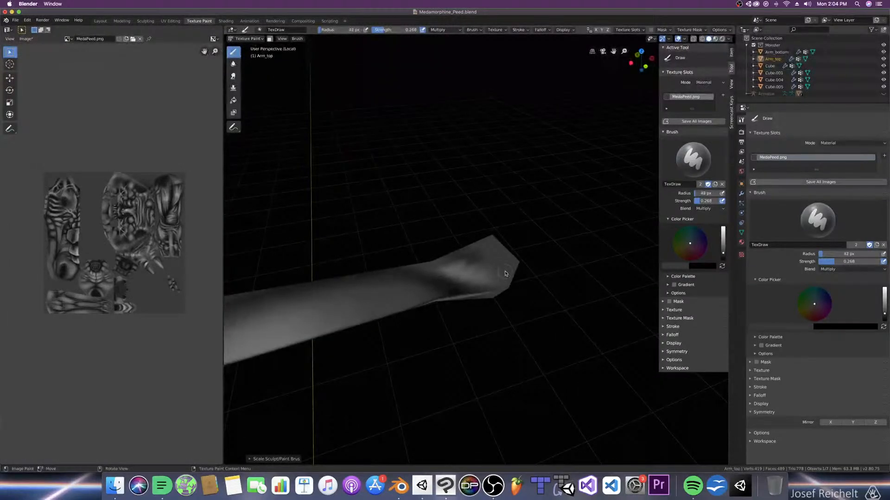
Step: Enlarge the Multiply brush to 125 px, darken the elbow tip from the front, top, back and underside, and save the file
{"action": "key", "text": "KP_1"}
{"action": "key", "text": "bracketright"}
{"action": "key", "text": "bracketright"}
{"action": "key", "text": "bracketright"}
{"action": "key", "text": "bracketright"}
{"action": "key", "text": "bracketright"}
{"action": "key", "text": "bracketright"}
{"action": "key", "text": "bracketright"}
{"action": "key", "text": "bracketright"}
{"action": "key", "text": "bracketright"}
{"action": "key", "text": "bracketright"}
{"action": "key", "text": "bracketright"}
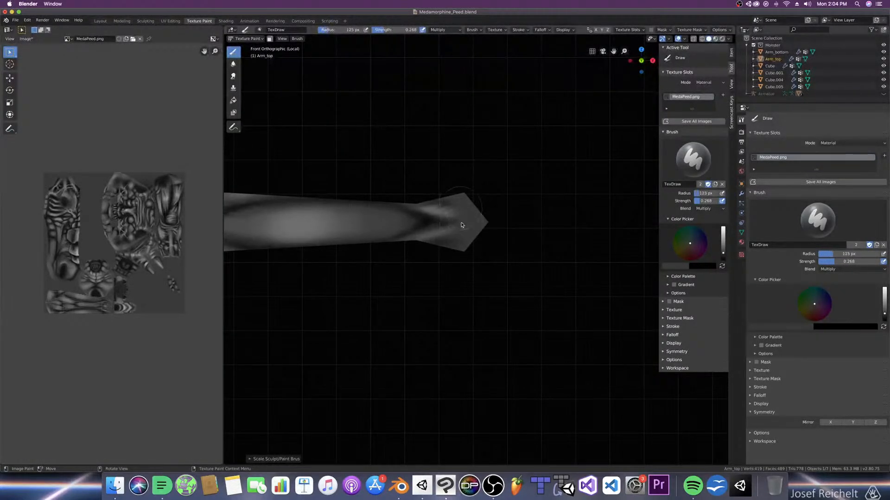
{"action": "key", "text": "KP_7"}
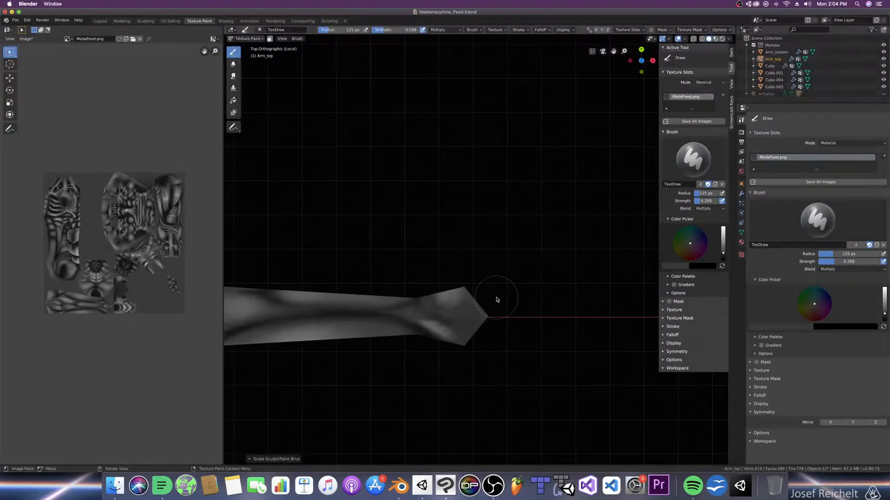
{"action": "key", "text": "ctrl+KP_1"}
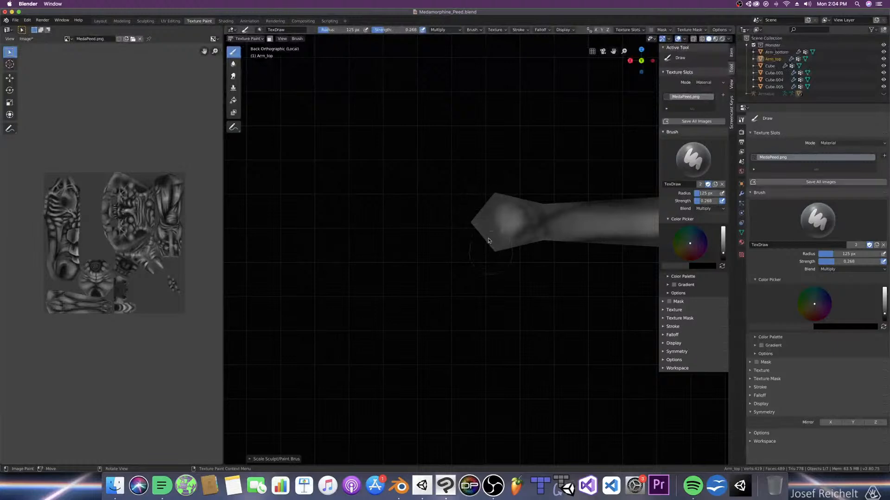
{"action": "key", "text": "ctrl+KP_7"}
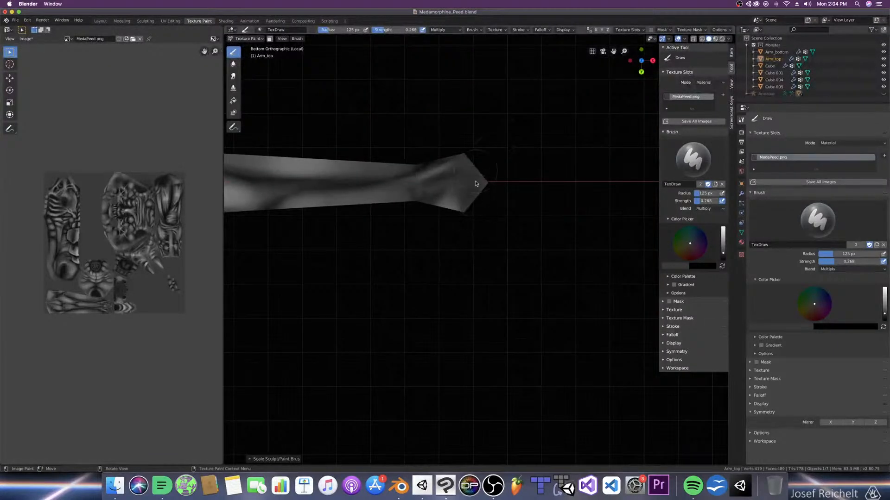
{"action": "key", "text": "super+s"}
Step: Leave the isolated arm view and save the texture image over the second MedaPeed PNG in the Texture folder
{"action": "middle_click_drag", "start_coordinate": [480, 219], "coordinate": [448, 247]}
{"action": "key", "text": "KP_Divide"}
{"action": "middle_click_drag", "start_coordinate": [489, 216], "coordinate": [521, 242]}
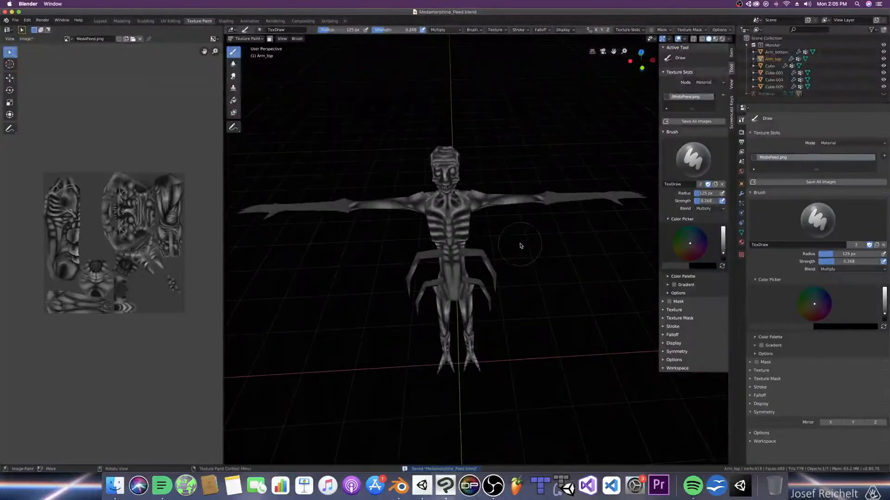
{"action": "left_click", "coordinate": [26, 39]}
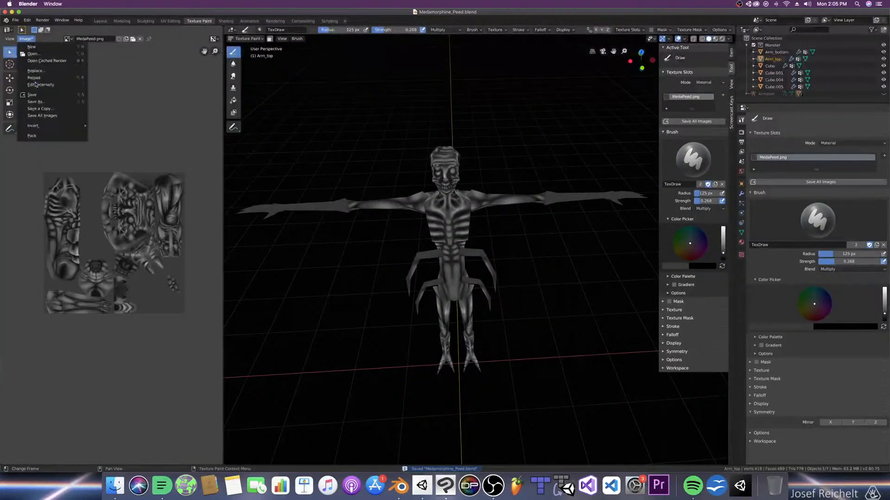
{"action": "left_click", "coordinate": [33, 99]}
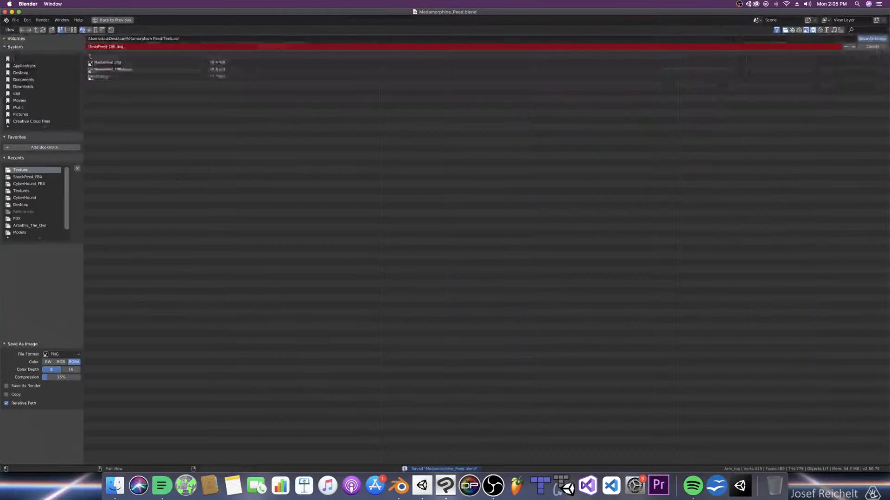
{"action": "double_click", "coordinate": [116, 69]}
Step: Save the texture image again as MedaPeed.png, overwriting the existing file in the Texture folder
{"action": "middle_click_drag", "start_coordinate": [533, 250], "coordinate": [487, 247]}
{"action": "scroll", "coordinate": [487, 247], "scroll_direction": "up", "scroll_amount": 3}
{"action": "mouse_move", "coordinate": [575, 253]}
{"action": "middle_mouse_down"}
{"action": "mouse_move", "coordinate": [419, 234]}
{"action": "mouse_move", "coordinate": [426, 241]}
{"action": "mouse_move", "coordinate": [431, 232]}
{"action": "middle_mouse_up"}
{"action": "scroll", "coordinate": [427, 238], "scroll_direction": "up", "scroll_amount": 4}
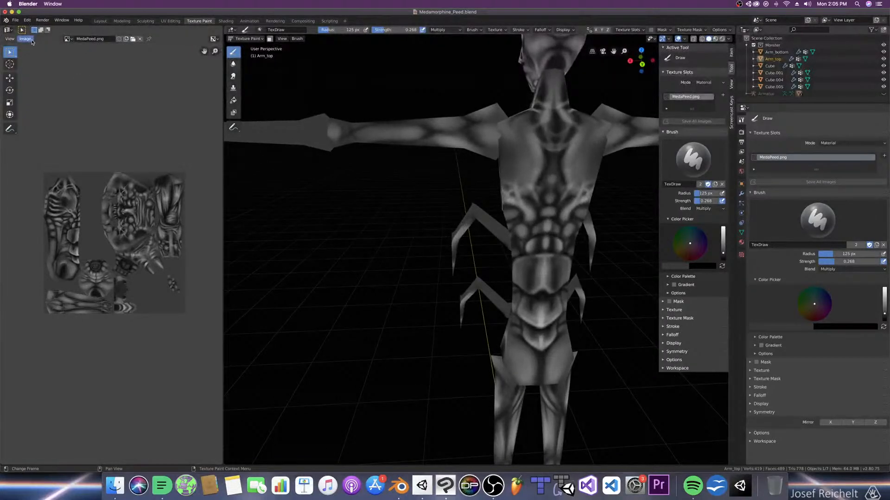
{"action": "left_click", "coordinate": [26, 39]}
{"action": "left_click", "coordinate": [37, 103]}
{"action": "left_click", "coordinate": [120, 63]}
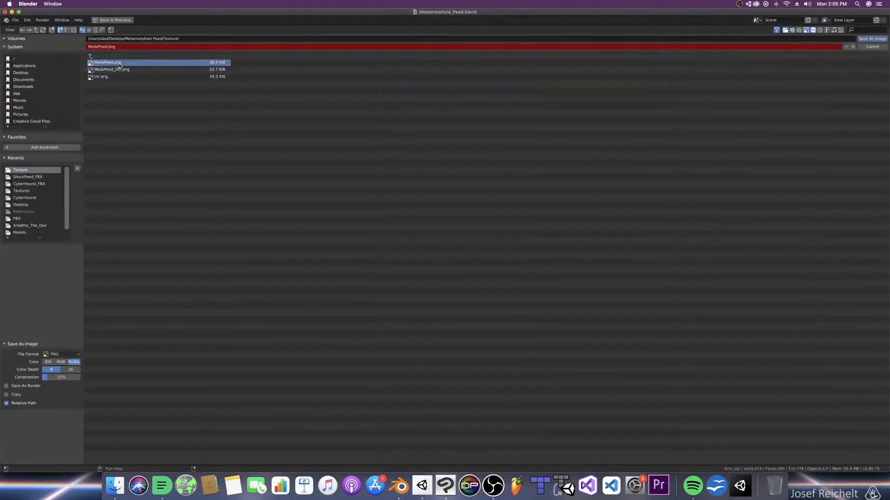
{"action": "double_click", "coordinate": [119, 64]}
Step: Examine the painted arms on the whole figure from the back and front, and save the file
{"action": "middle_click_drag", "start_coordinate": [494, 195], "coordinate": [478, 193]}
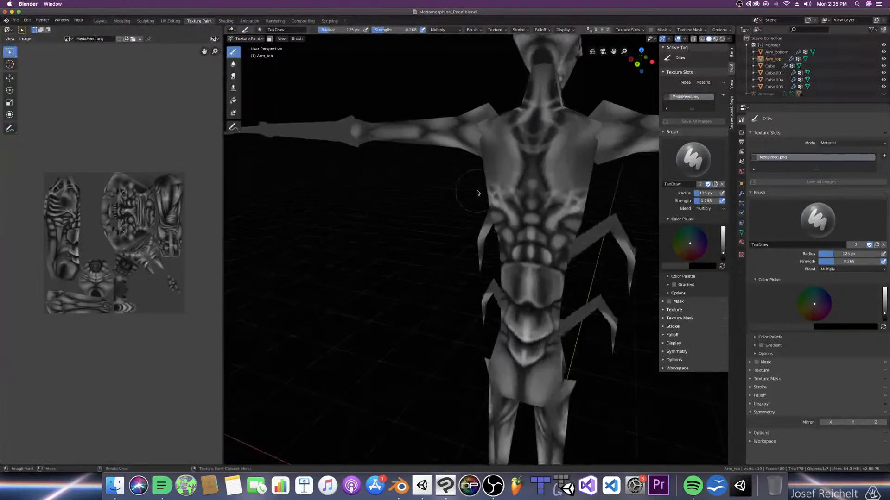
{"action": "scroll", "coordinate": [479, 192], "scroll_direction": "down", "scroll_amount": 2}
{"action": "key", "text": "super+s"}
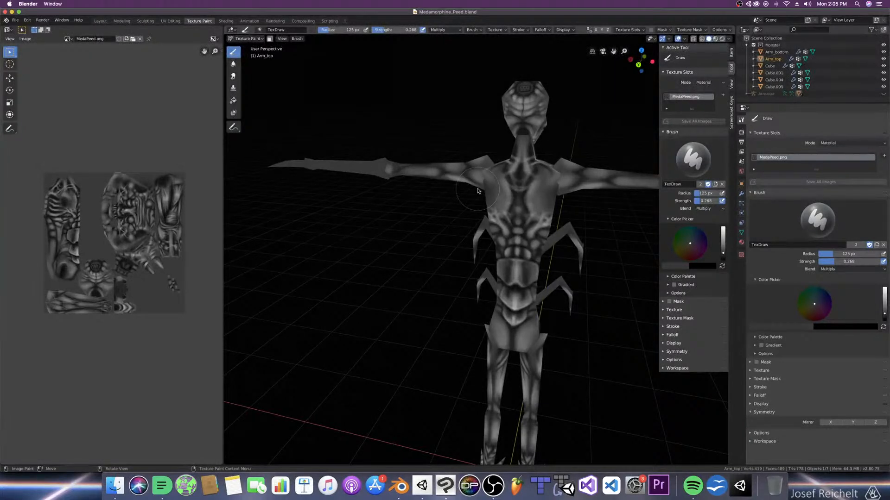
{"action": "middle_click_drag", "start_coordinate": [408, 178], "coordinate": [455, 268]}
{"action": "scroll", "coordinate": [527, 235], "scroll_direction": "down", "scroll_amount": 4}
{"action": "middle_click_drag", "start_coordinate": [515, 254], "coordinate": [453, 246]}
{"action": "middle_click_drag", "start_coordinate": [509, 226], "coordinate": [425, 252]}
{"action": "key", "text": "super+s"}
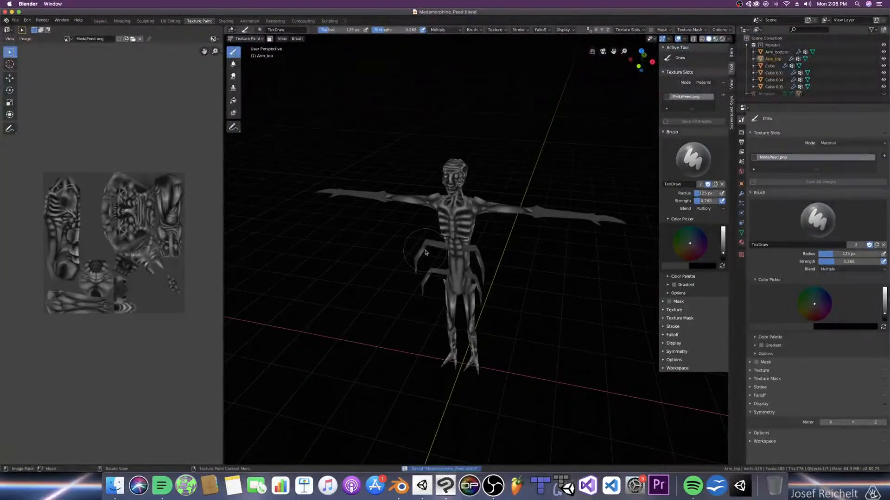
Step: Try thin dark creases across the back of the upper arm's shaft with the Multiply brush reduced to 13 px
{"action": "middle_click_drag", "start_coordinate": [427, 242], "coordinate": [399, 258]}
{"action": "scroll", "coordinate": [400, 258], "scroll_direction": "up", "scroll_amount": 4}
{"action": "middle_click_drag", "start_coordinate": [444, 211], "coordinate": [473, 191]}
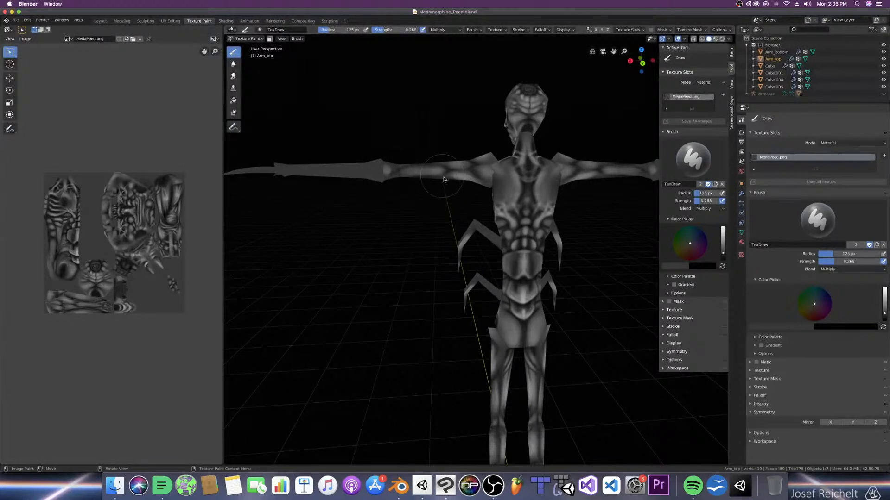
{"action": "scroll", "coordinate": [442, 178], "scroll_direction": "up", "scroll_amount": 1}
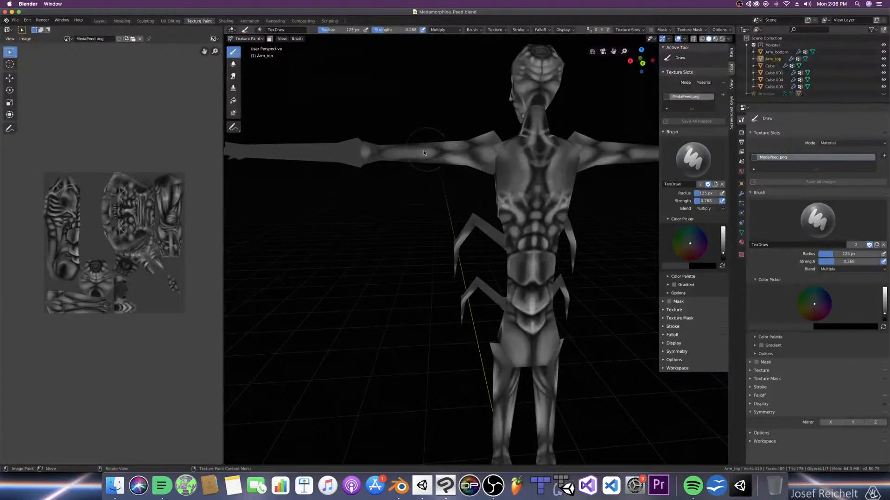
{"action": "scroll", "coordinate": [421, 162], "scroll_direction": "up", "scroll_amount": 1}
{"action": "scroll", "coordinate": [465, 243], "scroll_direction": "up", "scroll_amount": 1}
{"action": "scroll", "coordinate": [465, 243], "scroll_direction": "up", "scroll_amount": 1}
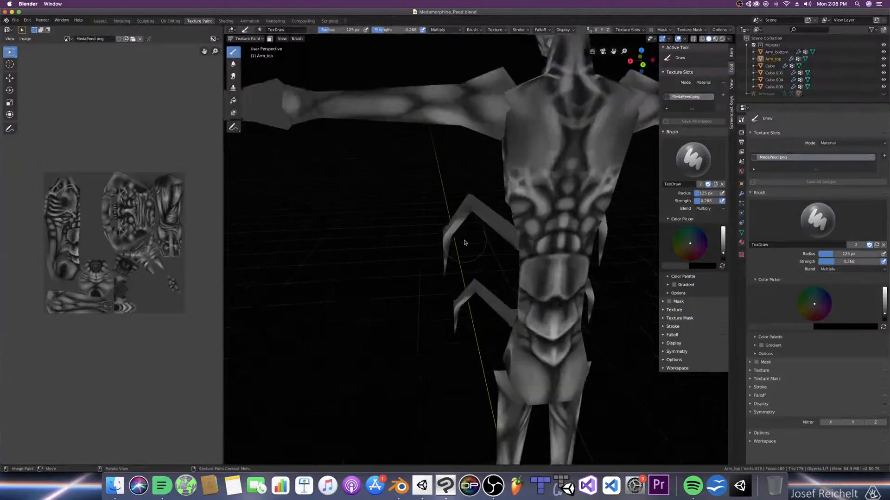
{"action": "middle_click_drag", "start_coordinate": [465, 242], "coordinate": [479, 286]}
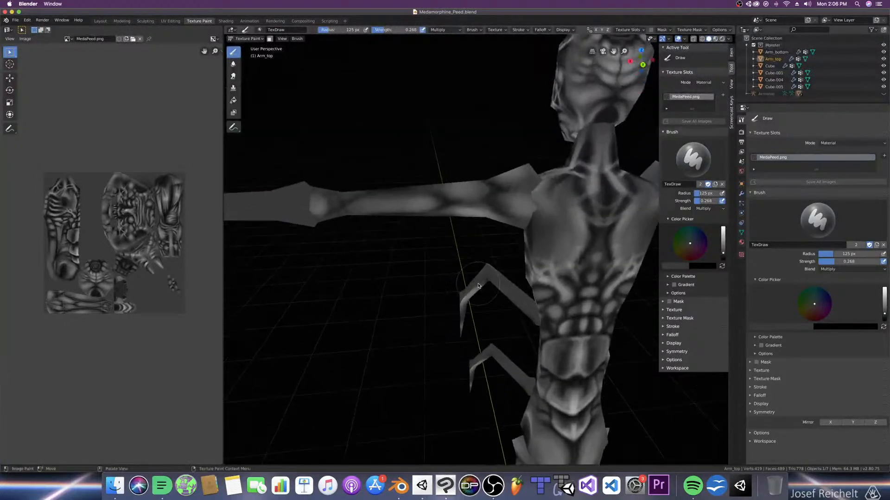
{"action": "key", "text": "bracketleft"}
{"action": "key", "text": "bracketleft"}
{"action": "key", "text": "bracketleft"}
{"action": "key", "text": "bracketleft"}
{"action": "key", "text": "bracketleft"}
{"action": "key", "text": "bracketleft"}
{"action": "key", "text": "bracketleft"}
{"action": "key", "text": "bracketleft"}
{"action": "key", "text": "bracketleft"}
{"action": "key", "text": "bracketleft"}
{"action": "key", "text": "bracketleft"}
{"action": "key", "text": "bracketleft"}
{"action": "key", "text": "bracketleft"}
{"action": "key", "text": "bracketleft"}
{"action": "key", "text": "bracketleft"}
{"action": "key", "text": "bracketleft"}
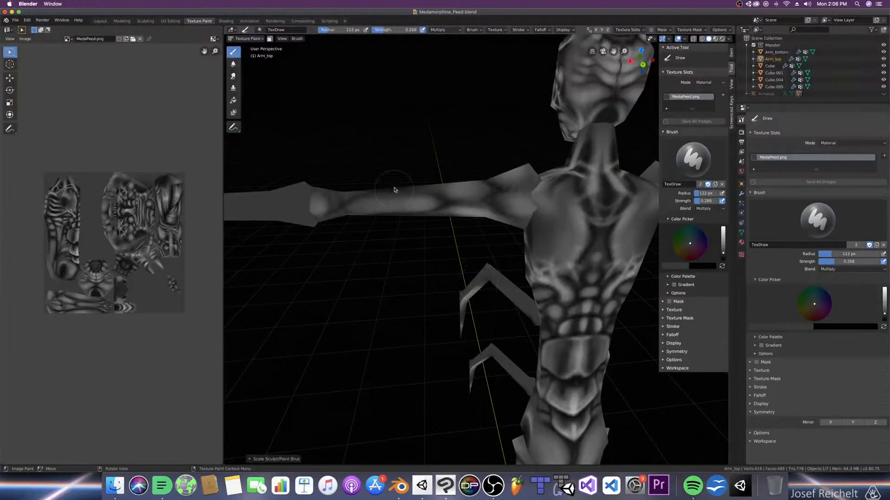
{"action": "key", "text": "bracketleft"}
{"action": "key", "text": "bracketleft"}
{"action": "key", "text": "bracketleft"}
{"action": "key", "text": "bracketleft"}
{"action": "left_click", "coordinate": [428, 198]}
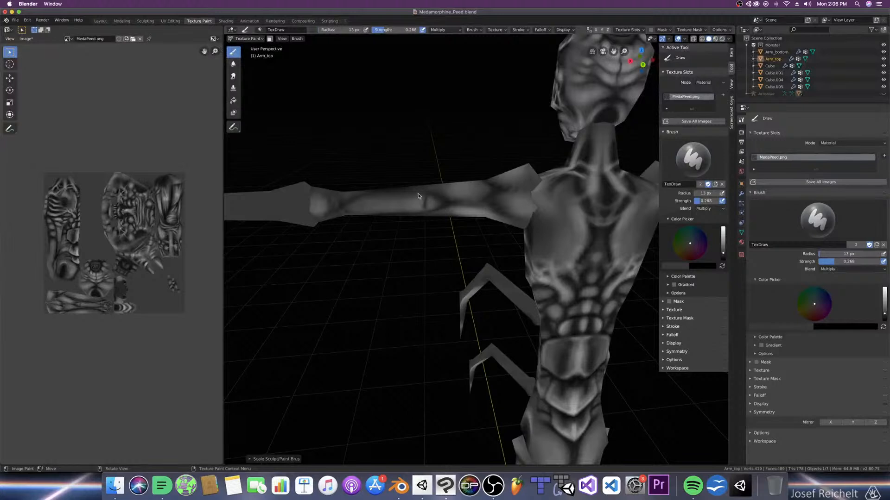
{"action": "left_click_drag", "start_coordinate": [415, 194], "coordinate": [403, 199]}
Step: Try extending the thin creases around the shaft with an 11 px Multiply brush, and undo the cross strokes
{"action": "middle_click_drag", "start_coordinate": [425, 199], "coordinate": [425, 188]}
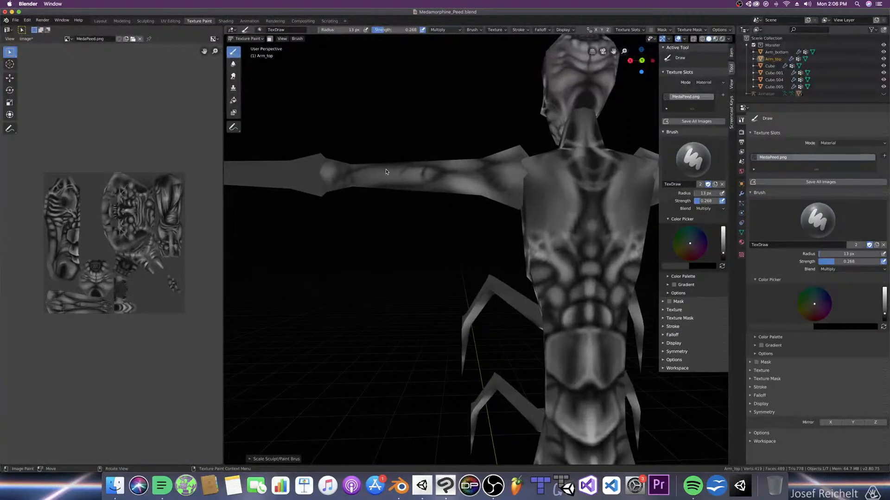
{"action": "key", "text": "bracketleft"}
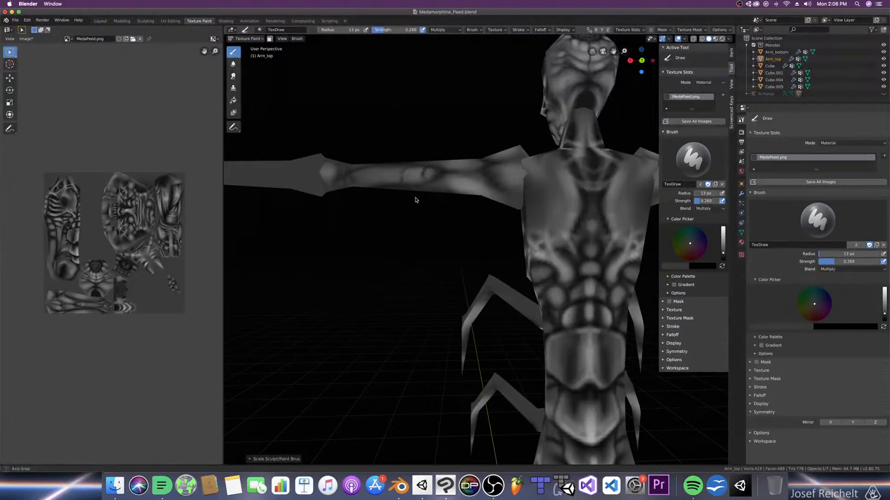
{"action": "middle_click_drag", "start_coordinate": [413, 194], "coordinate": [430, 187]}
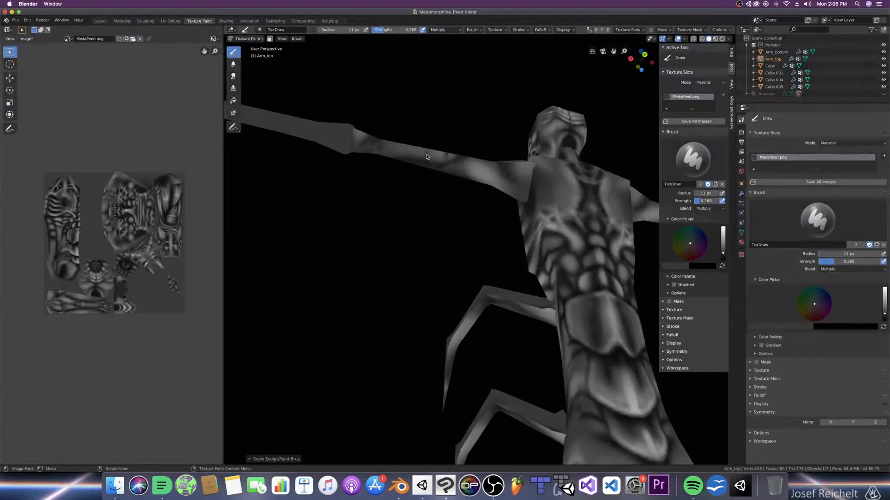
{"action": "middle_click_drag", "start_coordinate": [437, 190], "coordinate": [433, 205]}
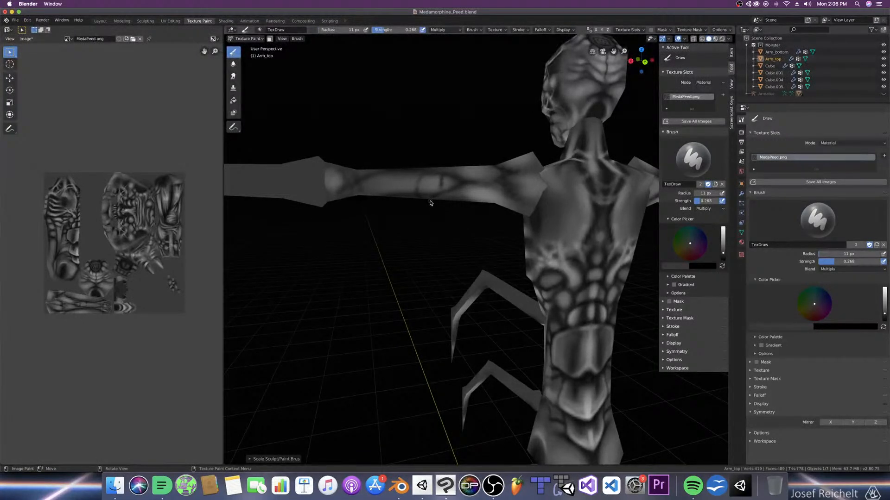
{"action": "key", "text": "ctrl+z"}
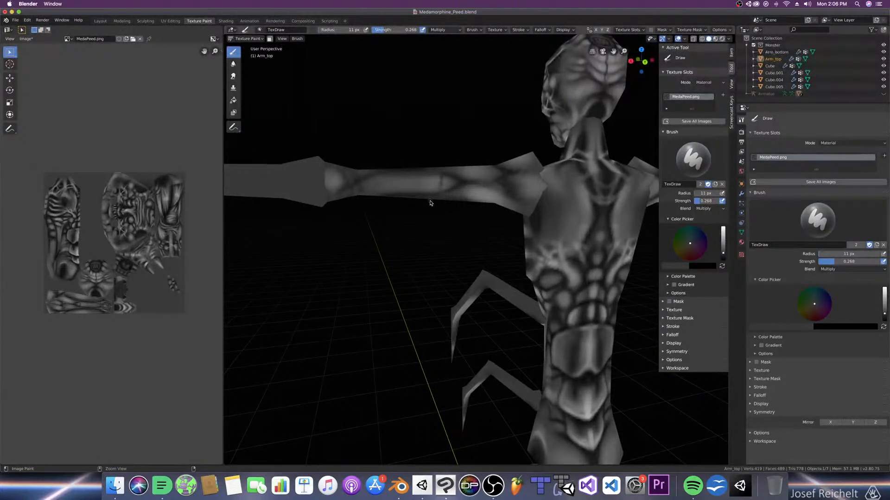
Step: Save the file and check the upper arms against the full body from the back and in the straight front view
{"action": "key", "text": "super+s"}
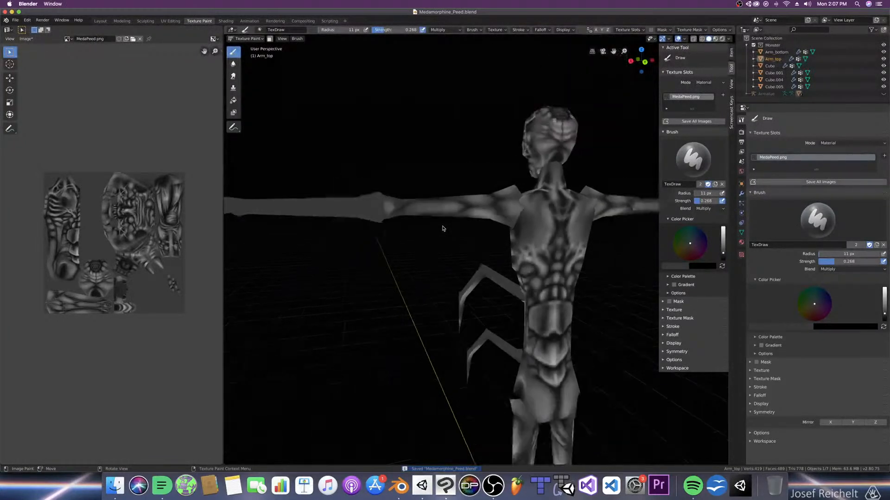
{"action": "middle_click_drag", "start_coordinate": [556, 241], "coordinate": [510, 224]}
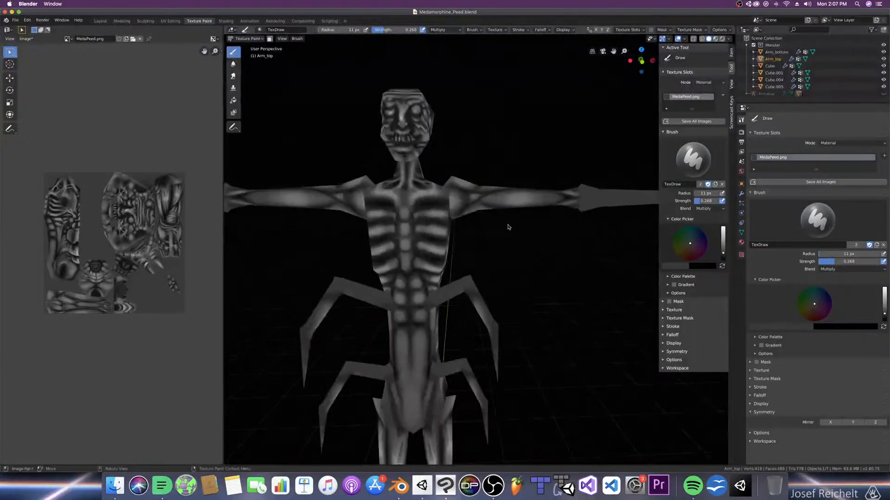
{"action": "middle_click_drag", "start_coordinate": [433, 195], "coordinate": [513, 268]}
{"action": "key", "text": "KP_1"}
{"action": "key", "text": "super+s"}
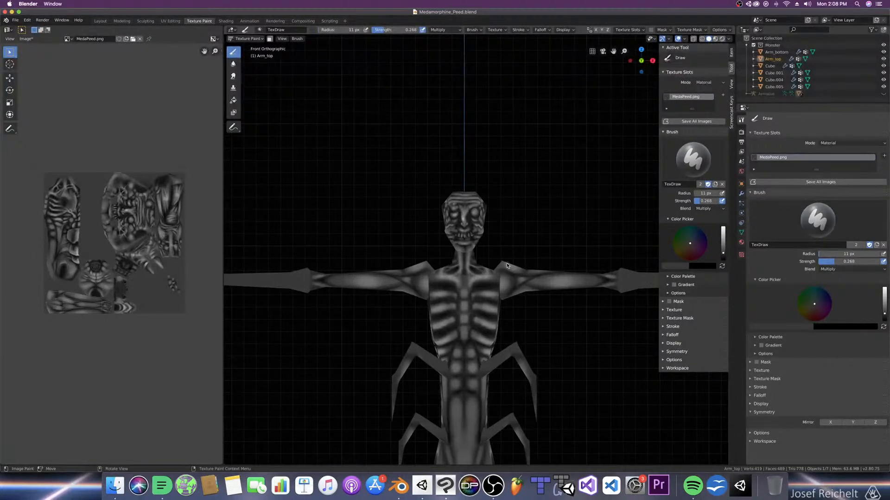
{"action": "key", "text": "super+s"}
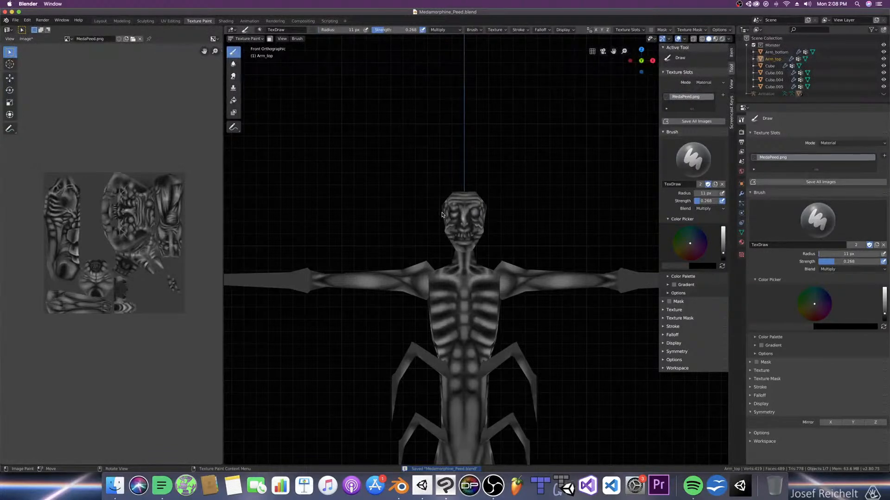
{"action": "scroll", "coordinate": [444, 214], "scroll_direction": "down", "scroll_amount": 2}
{"action": "middle_click_drag", "start_coordinate": [449, 218], "coordinate": [470, 227], "text": "shift"}
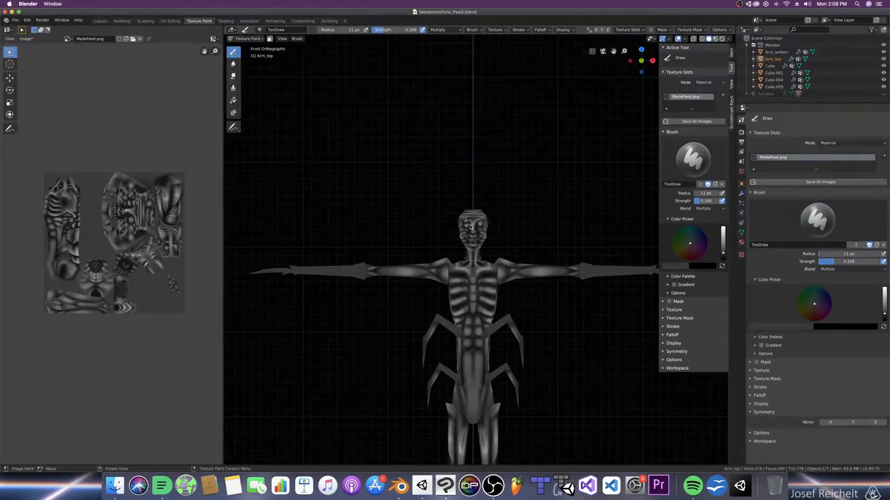
Step: Save the file, select the lower arm (Arm_bottom) in place of Arm_top, and return to texture painting
{"action": "key", "text": "super+s"}
{"action": "key", "text": "super+s"}
{"action": "scroll", "coordinate": [494, 227], "scroll_direction": "up", "scroll_amount": 1}
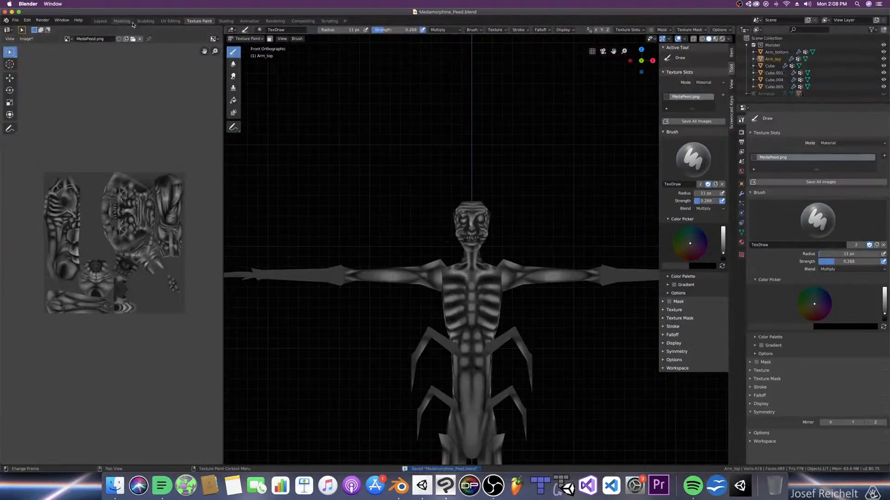
{"action": "left_click", "coordinate": [123, 21]}
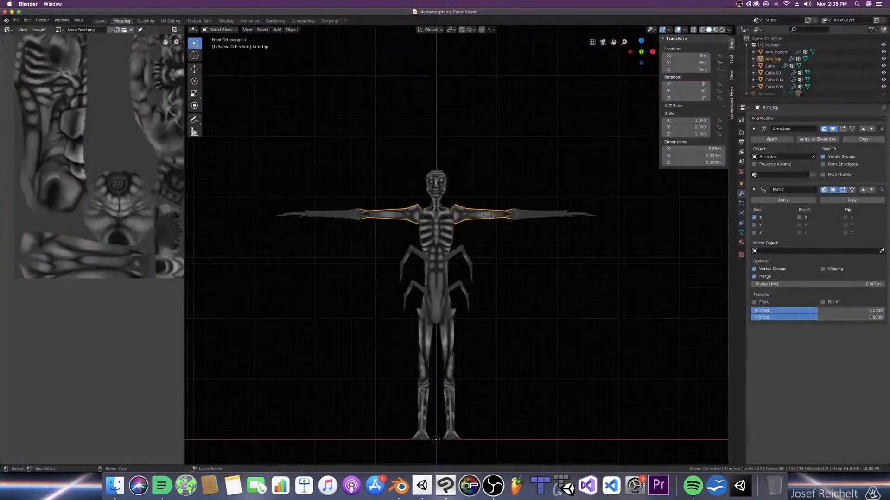
{"action": "left_click", "coordinate": [532, 219]}
{"action": "middle_click_drag", "start_coordinate": [566, 234], "coordinate": [494, 259], "text": "shift"}
{"action": "left_click", "coordinate": [199, 20]}
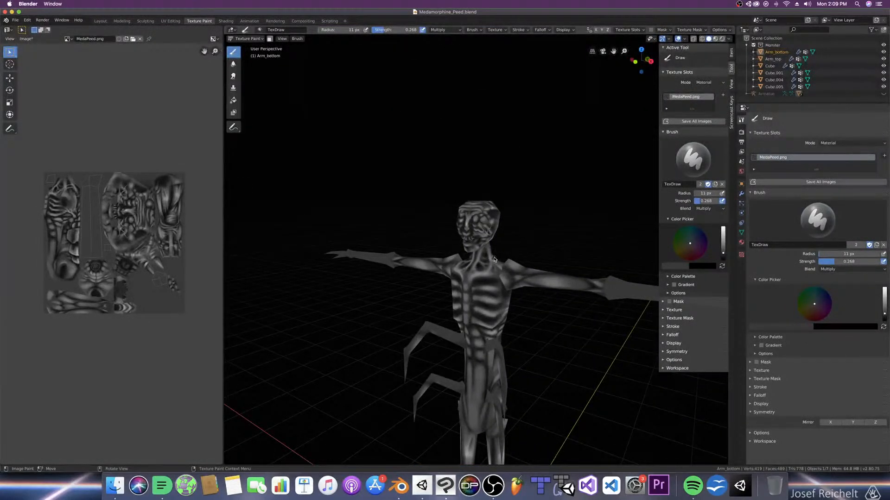
Step: Save the file and isolate Arm_bottom in local view
{"action": "key", "text": "ctrl+s"}
{"action": "middle_click_drag", "start_coordinate": [598, 310], "coordinate": [508, 288], "text": "shift"}
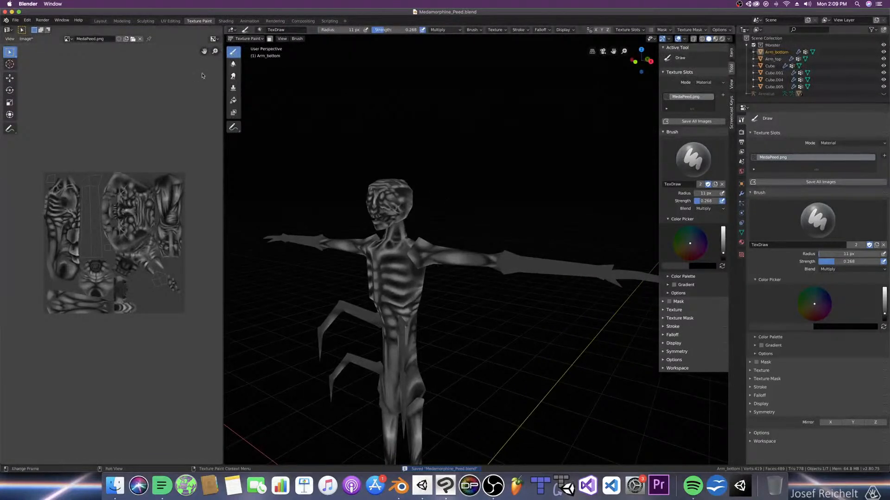
{"action": "left_click", "coordinate": [122, 21]}
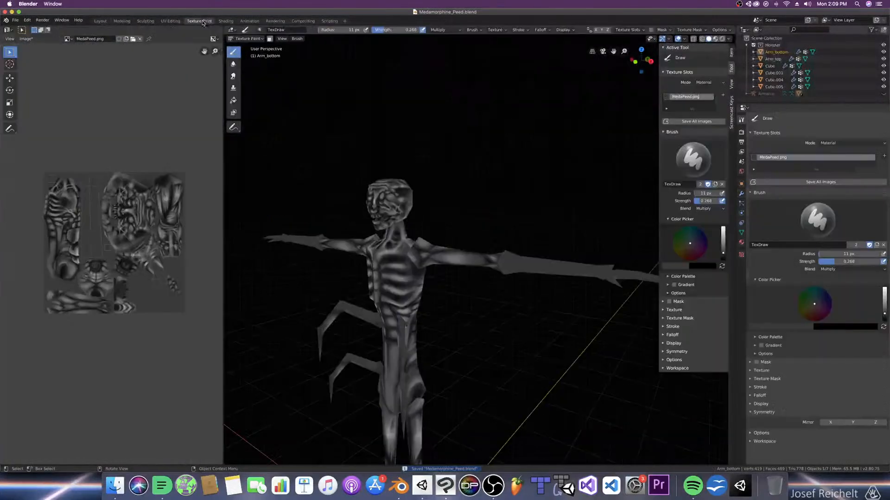
{"action": "left_click", "coordinate": [199, 21]}
{"action": "key", "text": "KP_Divide"}
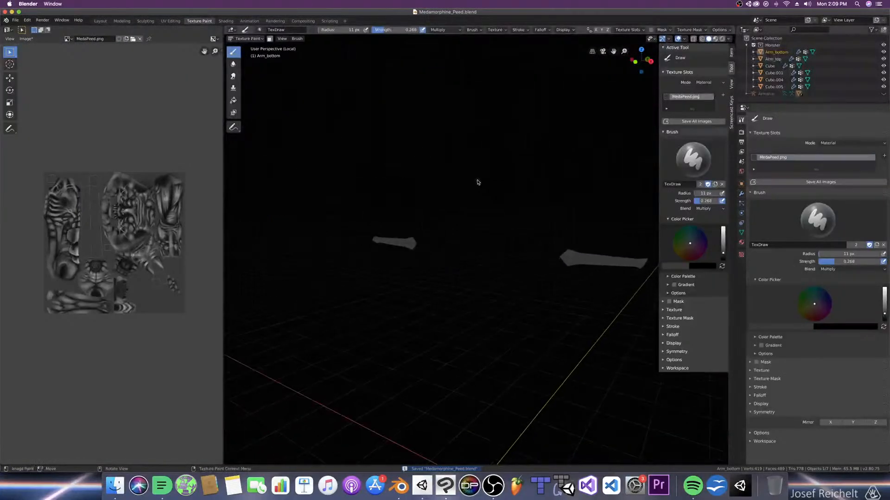
{"action": "key", "text": "KP_1"}
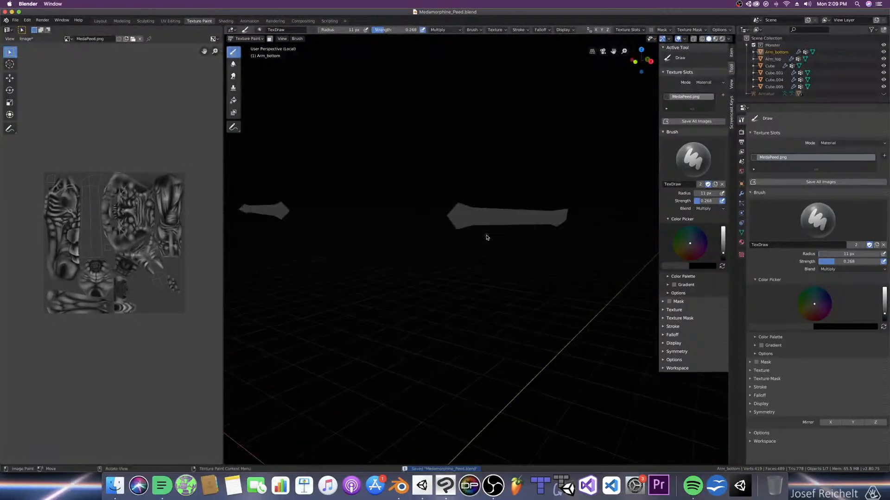
{"action": "middle_click_drag", "start_coordinate": [516, 244], "coordinate": [541, 215]}
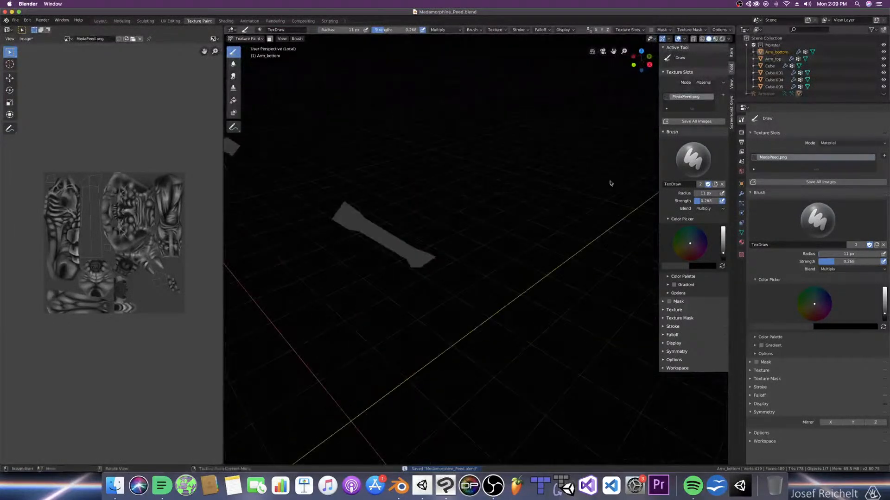
Step: Switch to material preview shading, save the file, and view the forearm from the front and from below
{"action": "left_click", "coordinate": [716, 39]}
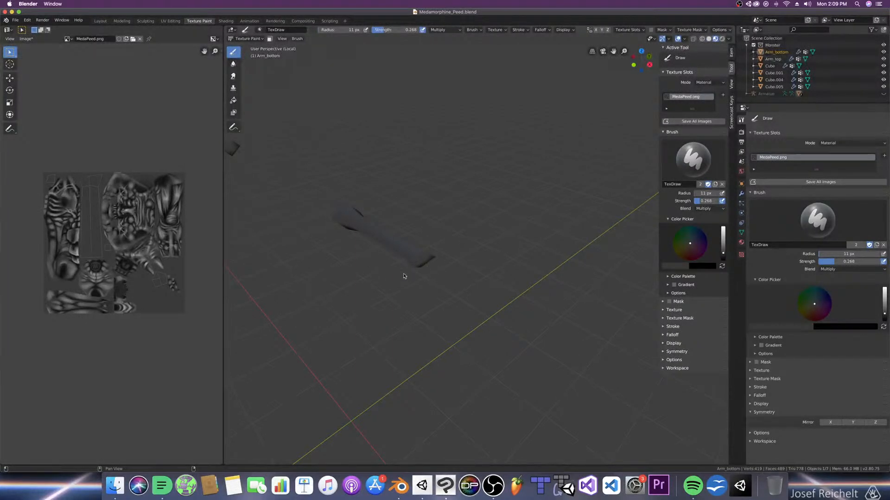
{"action": "middle_click_drag", "start_coordinate": [502, 254], "coordinate": [487, 236]}
{"action": "key", "text": "KP_1"}
{"action": "scroll", "coordinate": [482, 232], "scroll_direction": "up", "scroll_amount": 3}
{"action": "key", "text": "super+s"}
{"action": "middle_click_drag", "start_coordinate": [411, 232], "coordinate": [450, 228], "text": "shift"}
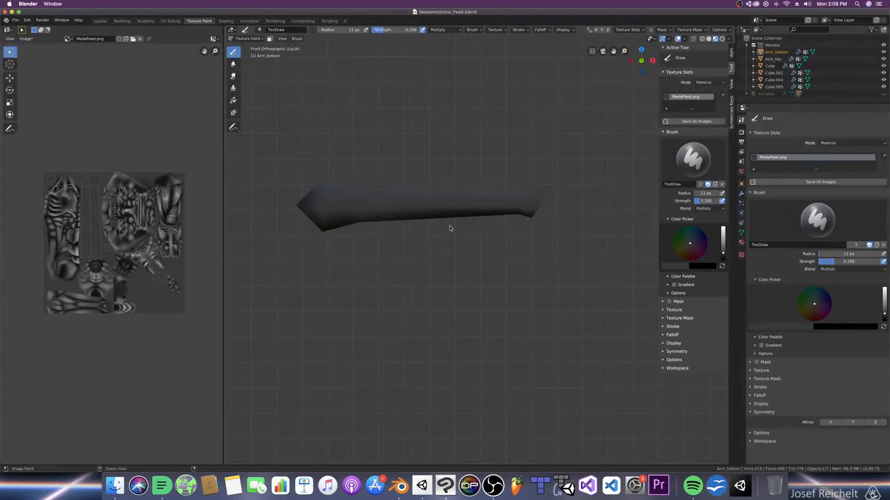
{"action": "key", "text": "ctrl+KP_7"}
{"action": "middle_click_drag", "start_coordinate": [415, 149], "coordinate": [498, 216], "text": "shift"}
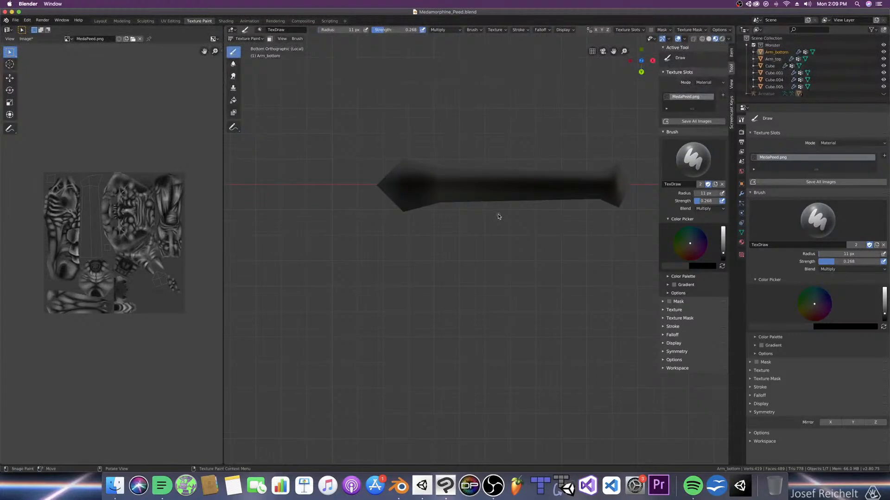
{"action": "key", "text": "KP_1"}
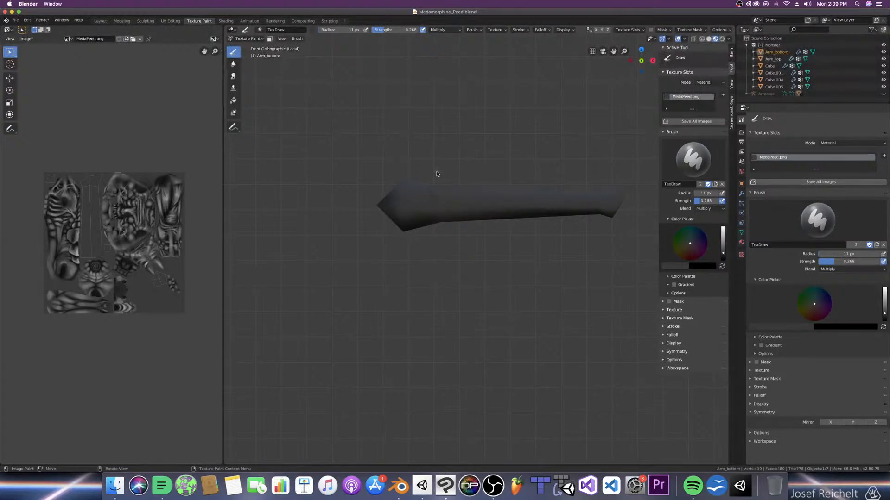
Step: Paint a round highlight at the elbow end of the forearm with the Screen brush at 60 px
{"action": "key", "text": "KP_7"}
{"action": "key", "text": "bracketright"}
{"action": "key", "text": "bracketright"}
{"action": "key", "text": "bracketright"}
{"action": "key", "text": "bracketright"}
{"action": "key", "text": "bracketright"}
{"action": "key", "text": "bracketright"}
{"action": "key", "text": "bracketright"}
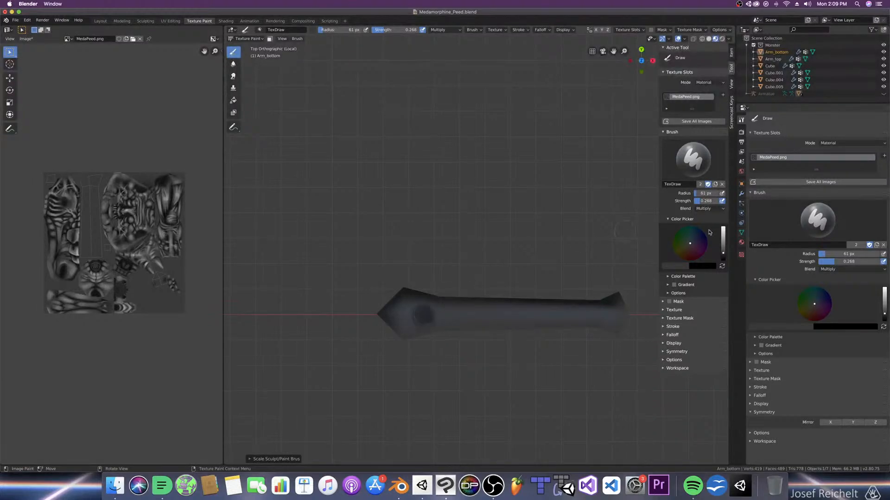
{"action": "left_click", "coordinate": [835, 270]}
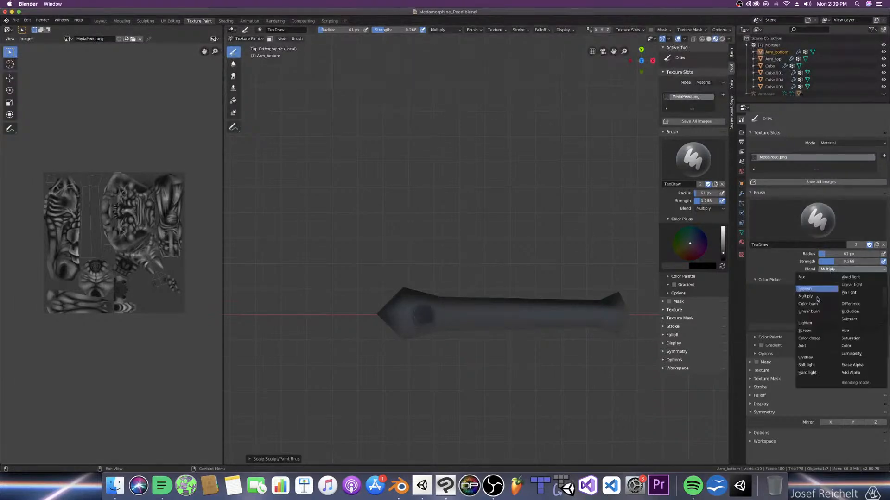
{"action": "left_click", "coordinate": [804, 331]}
{"action": "key", "text": "bracketleft"}
{"action": "key", "text": "bracketright"}
{"action": "left_click", "coordinate": [431, 319]}
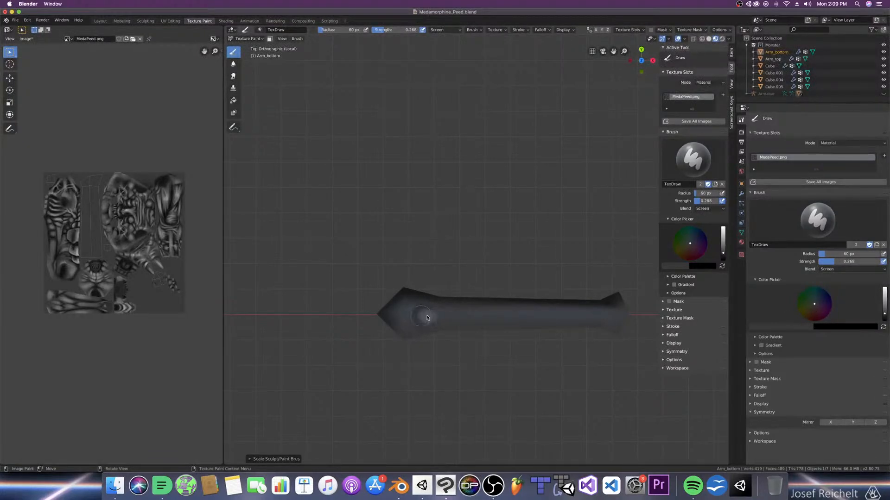
Step: Paint thin dark creases beside the elbow highlight with the Multiply brush reduced to 7 px and 9 px
{"action": "left_click", "coordinate": [825, 269]}
{"action": "left_click", "coordinate": [812, 296]}
{"action": "key", "text": "bracketleft"}
{"action": "key", "text": "bracketleft"}
{"action": "key", "text": "bracketleft"}
{"action": "key", "text": "bracketleft"}
{"action": "key", "text": "bracketleft"}
{"action": "key", "text": "bracketleft"}
{"action": "key", "text": "bracketleft"}
{"action": "key", "text": "bracketleft"}
{"action": "key", "text": "bracketleft"}
{"action": "key", "text": "bracketleft"}
{"action": "key", "text": "bracketleft"}
{"action": "key", "text": "bracketleft"}
{"action": "key", "text": "KP_1"}
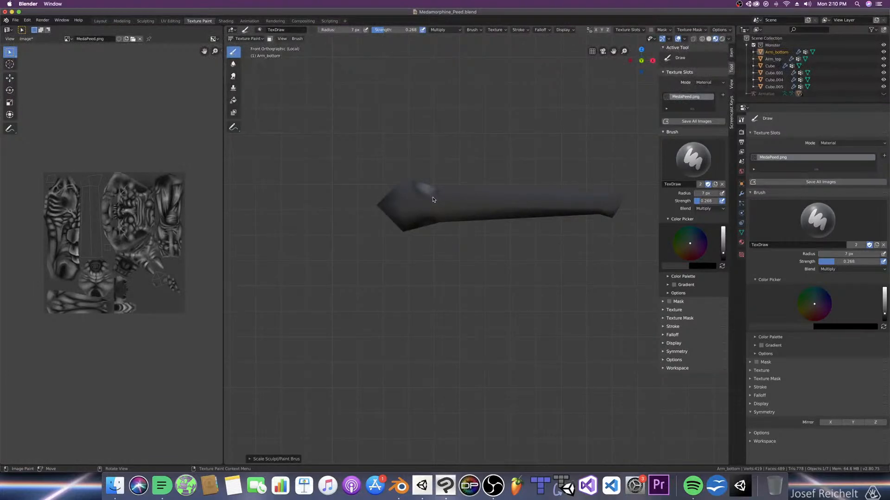
{"action": "key", "text": "bracketright"}
{"action": "key", "text": "bracketright"}
{"action": "middle_click_drag", "start_coordinate": [431, 212], "coordinate": [440, 204]}
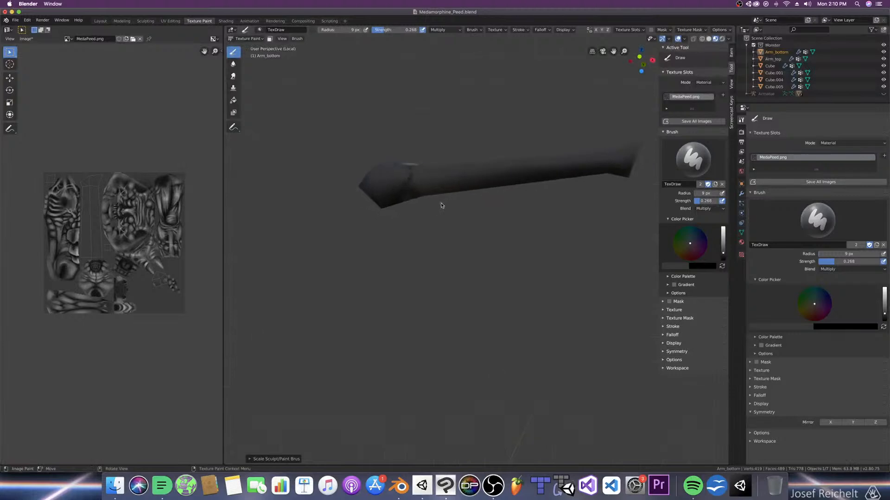
{"action": "key", "text": "KP_7"}
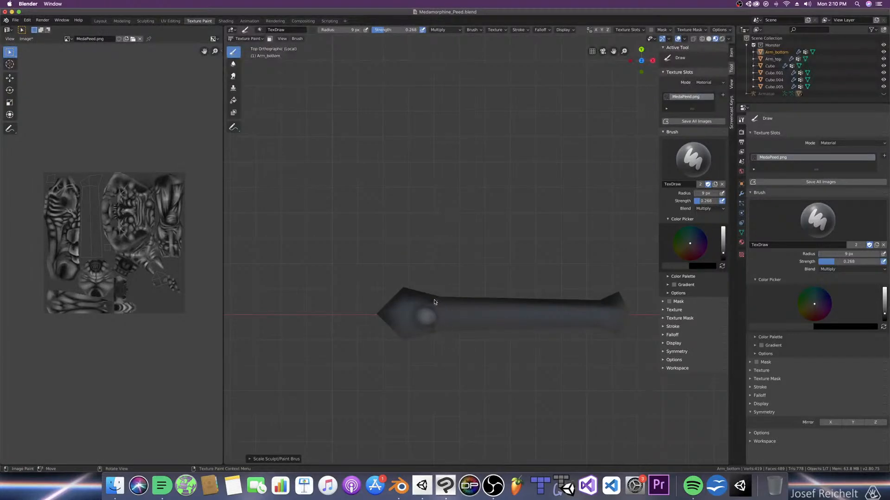
Step: Deepen the dark shading around the elbow knob from above and in front, using Multiply brushes of 22 px and 17 px
{"action": "key", "text": "bracketright"}
{"action": "key", "text": "bracketright"}
{"action": "key", "text": "bracketright"}
{"action": "key", "text": "bracketright"}
{"action": "key", "text": "bracketright"}
{"action": "key", "text": "bracketright"}
{"action": "middle_click_drag", "start_coordinate": [443, 296], "coordinate": [447, 277]}
{"action": "key", "text": "bracketright"}
{"action": "key", "text": "bracketright"}
{"action": "key", "text": "bracketright"}
{"action": "key", "text": "bracketright"}
{"action": "key", "text": "bracketright"}
{"action": "key", "text": "bracketright"}
{"action": "key", "text": "bracketleft"}
{"action": "key", "text": "bracketleft"}
{"action": "key", "text": "KP_1"}
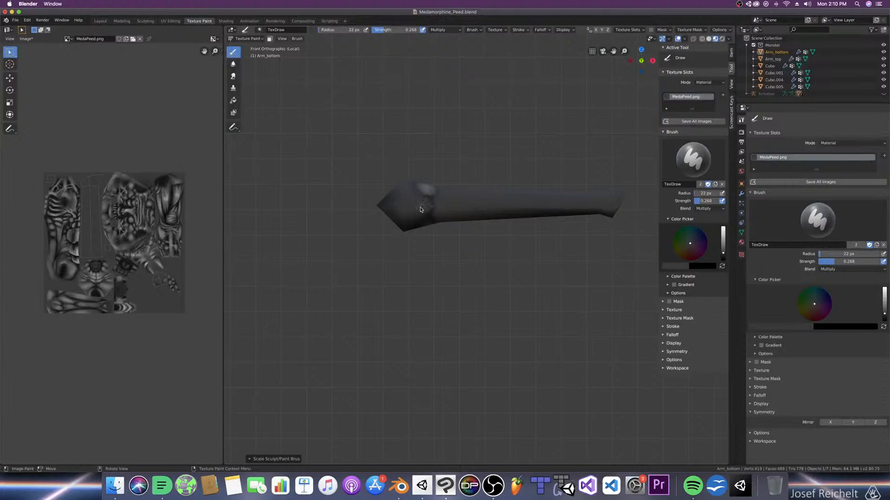
{"action": "mouse_move", "coordinate": [420, 209]}
{"action": "middle_mouse_down"}
{"action": "mouse_move", "coordinate": [469, 218]}
{"action": "mouse_move", "coordinate": [415, 211]}
{"action": "middle_mouse_up"}
{"action": "key", "text": "bracketleft"}
{"action": "key", "text": "bracketleft"}
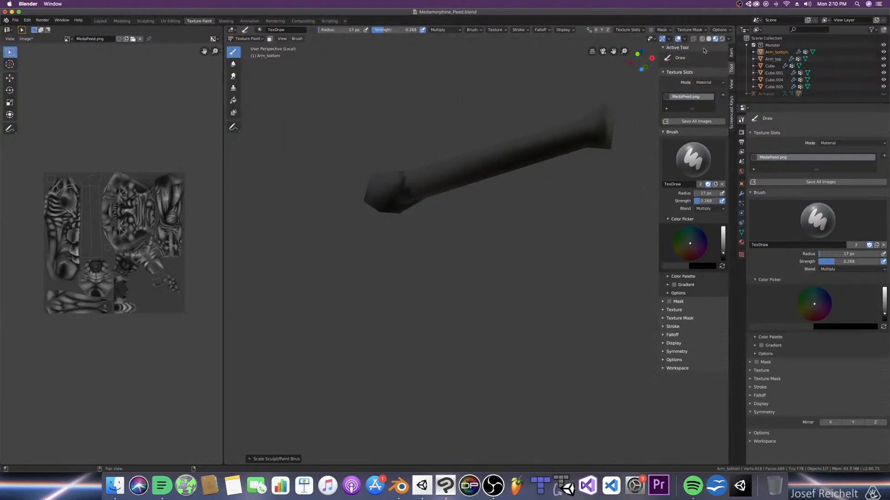
Step: Switch back to solid shading, darken the elbow knob's edge on the forearm's underside with a 12 px Multiply brush, and save
{"action": "left_click", "coordinate": [709, 38]}
{"action": "key", "text": "ctrl+KP_7"}
{"action": "key", "text": "bracketright"}
{"action": "key", "text": "bracketright"}
{"action": "key", "text": "bracketleft"}
{"action": "key", "text": "bracketleft"}
{"action": "key", "text": "bracketleft"}
{"action": "key", "text": "bracketleft"}
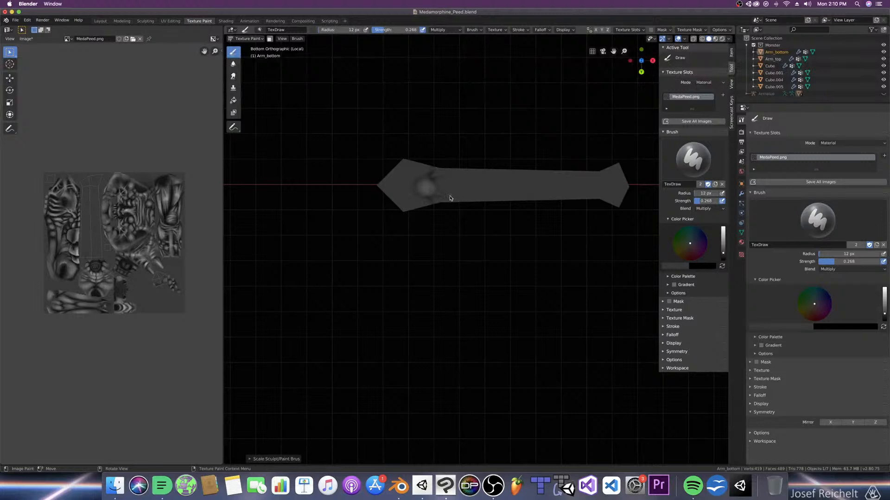
{"action": "left_click_drag", "start_coordinate": [437, 173], "coordinate": [443, 173]}
{"action": "key", "text": "super+s"}
{"action": "key", "text": "super+s"}
Step: Paint long wavy dark creases along the underside of the forearm from elbow to wrist with a 5 px Multiply brush
{"action": "left_click_drag", "start_coordinate": [487, 196], "coordinate": [508, 193]}
{"action": "key", "text": "bracketleft"}
{"action": "key", "text": "bracketleft"}
{"action": "key", "text": "bracketleft"}
{"action": "key", "text": "bracketleft"}
{"action": "key", "text": "bracketleft"}
{"action": "key", "text": "bracketleft"}
{"action": "key", "text": "bracketleft"}
{"action": "key", "text": "bracketright"}
{"action": "key", "text": "bracketright"}
{"action": "key", "text": "bracketright"}
{"action": "key", "text": "bracketright"}
{"action": "key", "text": "bracketright"}
{"action": "key", "text": "bracketright"}
{"action": "key", "text": "bracketright"}
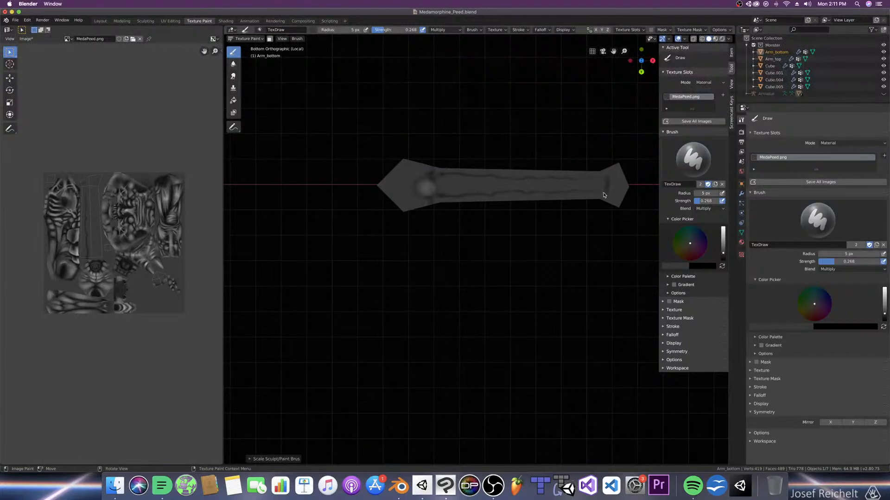
Step: Darken the wrist end between the creases, add thin cross creases near the elbow with a 3 px brush, and save
{"action": "mouse_move", "coordinate": [604, 185]}
{"action": "left_mouse_down"}
{"action": "mouse_move", "coordinate": [592, 191]}
{"action": "mouse_move", "coordinate": [602, 187]}
{"action": "left_mouse_up"}
{"action": "key", "text": "bracketright"}
{"action": "key", "text": "bracketright"}
{"action": "key", "text": "bracketright"}
{"action": "key", "text": "bracketright"}
{"action": "key", "text": "bracketright"}
{"action": "key", "text": "bracketright"}
{"action": "key", "text": "bracketright"}
{"action": "key", "text": "bracketright"}
{"action": "key", "text": "bracketright"}
{"action": "key", "text": "bracketright"}
{"action": "key", "text": "bracketleft"}
{"action": "key", "text": "bracketleft"}
{"action": "key", "text": "bracketleft"}
{"action": "key", "text": "bracketleft"}
{"action": "key", "text": "bracketleft"}
{"action": "key", "text": "bracketleft"}
{"action": "key", "text": "bracketleft"}
{"action": "key", "text": "bracketleft"}
{"action": "key", "text": "bracketleft"}
{"action": "key", "text": "bracketleft"}
{"action": "key", "text": "bracketleft"}
{"action": "key", "text": "bracketleft"}
{"action": "key", "text": "super+s"}
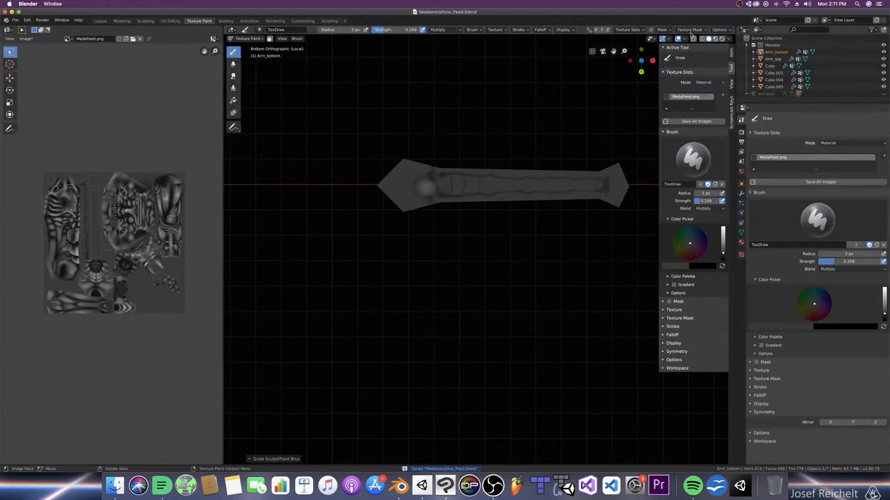
Step: Turn on the Screencast Keys display and save the file
{"action": "left_click", "coordinate": [731, 51]}
{"action": "left_click", "coordinate": [730, 73]}
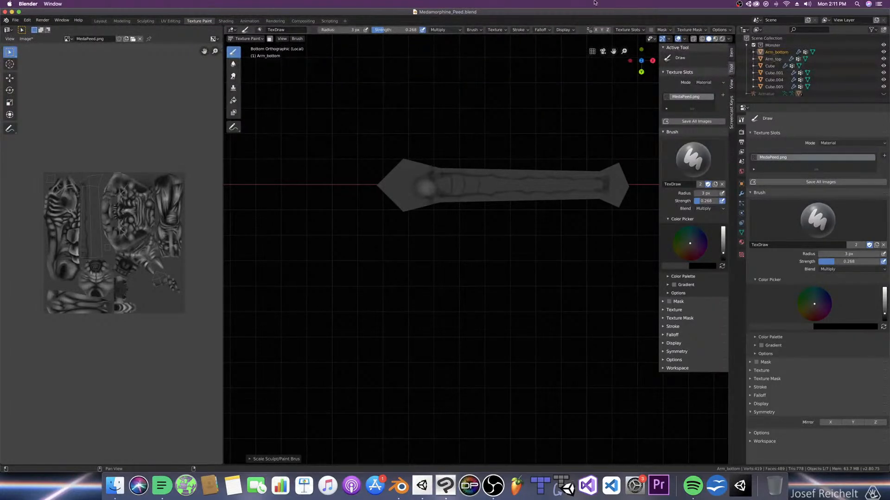
{"action": "left_click", "coordinate": [731, 112]}
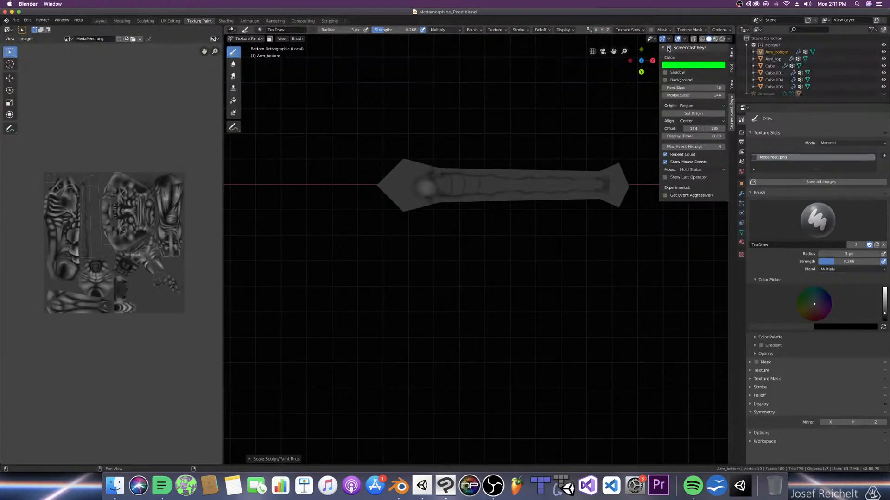
{"action": "left_click", "coordinate": [731, 54]}
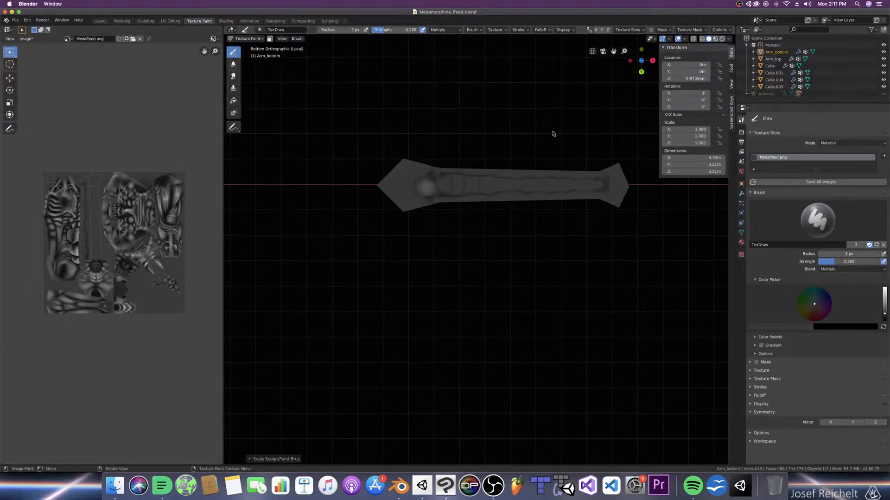
{"action": "key", "text": "super+s"}
{"action": "middle_click_drag", "start_coordinate": [552, 134], "coordinate": [563, 190]}
{"action": "key", "text": "super+KP_1"}
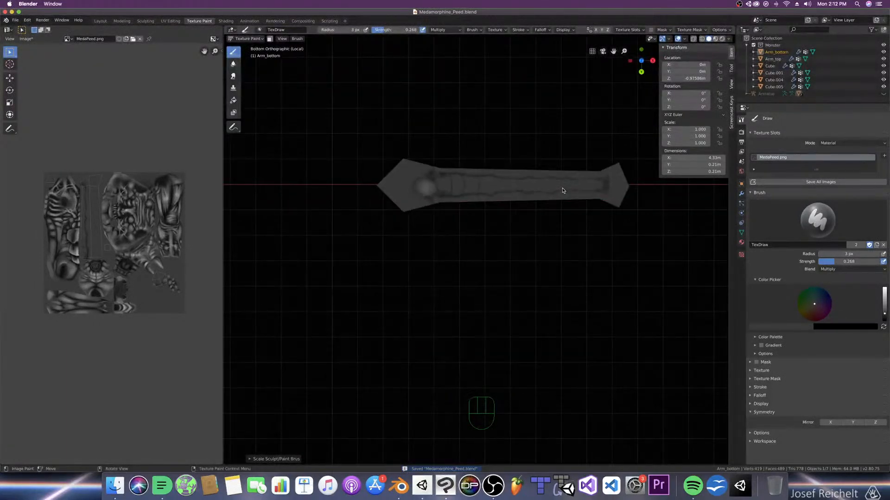
Step: Paint dark creases across the flared wrist end of the forearm's underside, enlarging the Multiply brush to 7 px
{"action": "left_click_drag", "start_coordinate": [609, 196], "coordinate": [602, 194]}
{"action": "key", "text": "bracketright"}
{"action": "key", "text": "bracketright"}
{"action": "key", "text": "bracketright"}
{"action": "key", "text": "bracketright"}
{"action": "left_click", "coordinate": [609, 198]}
{"action": "left_click_drag", "start_coordinate": [616, 199], "coordinate": [611, 196]}
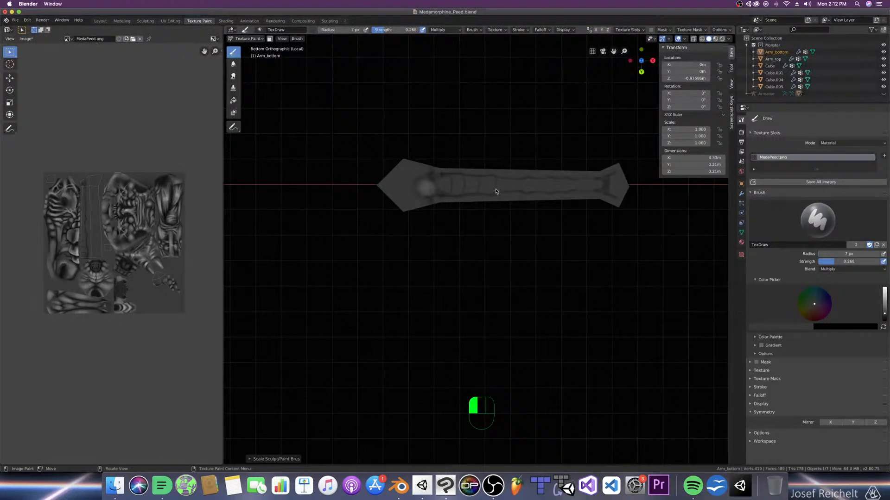
Step: Add short cross creases between the long creases along the forearm's shaft up to the wrist with the 7 px brush
{"action": "left_click_drag", "start_coordinate": [510, 181], "coordinate": [523, 188]}
{"action": "left_click_drag", "start_coordinate": [556, 181], "coordinate": [556, 195]}
{"action": "left_click_drag", "start_coordinate": [573, 180], "coordinate": [574, 194]}
{"action": "mouse_move", "coordinate": [593, 186]}
{"action": "left_mouse_down"}
{"action": "mouse_move", "coordinate": [587, 176]}
{"action": "mouse_move", "coordinate": [616, 195]}
{"action": "mouse_move", "coordinate": [616, 177]}
{"action": "left_mouse_up"}
Step: Shade lengthwise over the segmented creases of the forearm's underside with a larger Multiply brush, ending at 14 px
{"action": "key", "text": "bracketright"}
{"action": "key", "text": "bracketright"}
{"action": "key", "text": "bracketright"}
{"action": "key", "text": "bracketright"}
{"action": "key", "text": "bracketright"}
{"action": "mouse_move", "coordinate": [449, 193]}
{"action": "left_mouse_down"}
{"action": "mouse_move", "coordinate": [450, 176]}
{"action": "mouse_move", "coordinate": [453, 193]}
{"action": "mouse_move", "coordinate": [520, 190]}
{"action": "mouse_move", "coordinate": [460, 194]}
{"action": "mouse_move", "coordinate": [583, 189]}
{"action": "left_mouse_up"}
{"action": "key", "text": "bracketright"}
{"action": "key", "text": "bracketright"}
{"action": "key", "text": "bracketright"}
{"action": "key", "text": "bracketleft"}
{"action": "key", "text": "bracketleft"}
{"action": "key", "text": "bracketleft"}
{"action": "key", "text": "bracketleft"}
{"action": "mouse_move", "coordinate": [450, 195]}
{"action": "left_mouse_down"}
{"action": "mouse_move", "coordinate": [597, 191]}
{"action": "mouse_move", "coordinate": [589, 190]}
{"action": "left_mouse_up"}
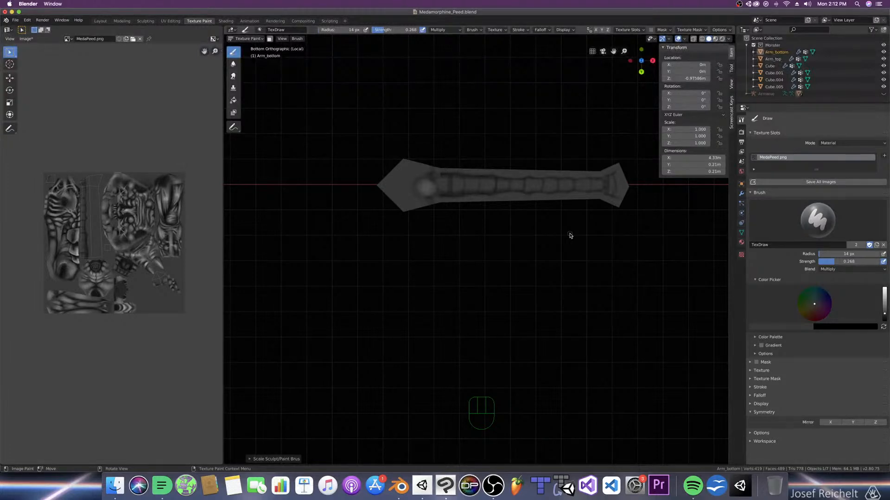
Step: Darken the cross creases along the shaft of the forearm's underside with the Multiply brush, varying its size
{"action": "key", "text": "bracketright"}
{"action": "key", "text": "bracketright"}
{"action": "key", "text": "bracketright"}
{"action": "key", "text": "bracketleft"}
{"action": "key", "text": "bracketleft"}
{"action": "key", "text": "bracketleft"}
{"action": "left_click", "coordinate": [463, 188]}
{"action": "left_click", "coordinate": [461, 181]}
{"action": "mouse_move", "coordinate": [461, 179]}
{"action": "left_mouse_down"}
{"action": "mouse_move", "coordinate": [460, 192]}
{"action": "mouse_move", "coordinate": [476, 195]}
{"action": "mouse_move", "coordinate": [474, 179]}
{"action": "mouse_move", "coordinate": [491, 191]}
{"action": "mouse_move", "coordinate": [507, 190]}
{"action": "mouse_move", "coordinate": [504, 178]}
{"action": "mouse_move", "coordinate": [502, 190]}
{"action": "mouse_move", "coordinate": [546, 187]}
{"action": "mouse_move", "coordinate": [536, 190]}
{"action": "mouse_move", "coordinate": [537, 181]}
{"action": "mouse_move", "coordinate": [569, 188]}
{"action": "mouse_move", "coordinate": [565, 180]}
{"action": "left_mouse_up"}
{"action": "key", "text": "bracketleft"}
{"action": "key", "text": "bracketright"}
{"action": "key", "text": "bracketright"}
{"action": "key", "text": "bracketright"}
{"action": "key", "text": "bracketleft"}
{"action": "key", "text": "bracketleft"}
{"action": "key", "text": "bracketright"}
{"action": "key", "text": "bracketright"}
{"action": "key", "text": "bracketright"}
{"action": "key", "text": "bracketright"}
{"action": "key", "text": "bracketright"}
{"action": "key", "text": "bracketleft"}
{"action": "key", "text": "bracketleft"}
{"action": "key", "text": "bracketleft"}
{"action": "key", "text": "bracketleft"}
{"action": "key", "text": "bracketright"}
{"action": "key", "text": "bracketright"}
{"action": "key", "text": "bracketright"}
{"action": "key", "text": "bracketright"}
{"action": "key", "text": "bracketright"}
{"action": "key", "text": "bracketright"}
{"action": "key", "text": "bracketright"}
Step: Deepen the Multiply shading at the wrist end and beside the elbow bulge of the forearm's underside, ending at an 18 px brush
{"action": "left_click_drag", "start_coordinate": [566, 180], "coordinate": [593, 185]}
{"action": "key", "text": "bracketleft"}
{"action": "key", "text": "bracketleft"}
{"action": "key", "text": "bracketleft"}
{"action": "key", "text": "bracketleft"}
{"action": "key", "text": "bracketleft"}
{"action": "key", "text": "bracketright"}
{"action": "key", "text": "bracketright"}
{"action": "key", "text": "bracketright"}
{"action": "key", "text": "bracketright"}
{"action": "key", "text": "bracketright"}
{"action": "key", "text": "bracketright"}
{"action": "left_click_drag", "start_coordinate": [592, 186], "coordinate": [596, 189]}
{"action": "left_click_drag", "start_coordinate": [599, 185], "coordinate": [600, 184]}
{"action": "key", "text": "bracketright"}
{"action": "key", "text": "bracketright"}
{"action": "left_click_drag", "start_coordinate": [443, 192], "coordinate": [457, 189]}
{"action": "key", "text": "bracketleft"}
{"action": "key", "text": "bracketleft"}
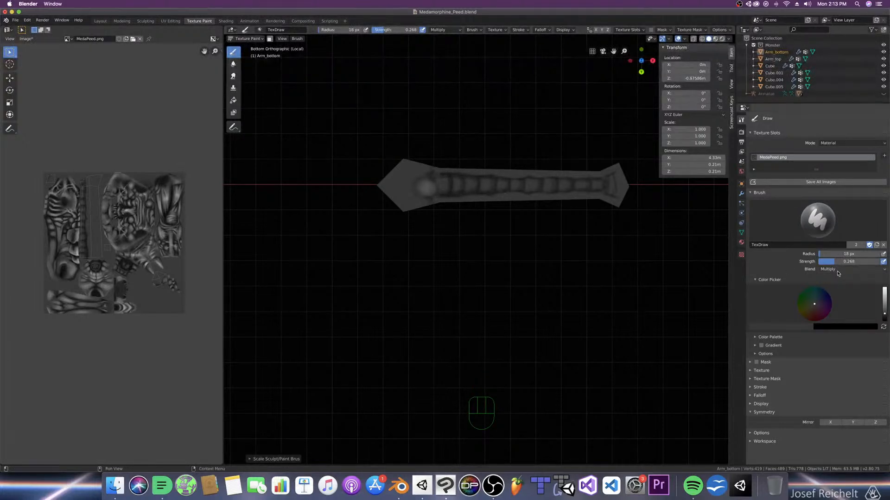
Step: Set the brush blend mode to Screen and paint highlights on the segments between the creases of the forearm's underside
{"action": "left_click", "coordinate": [837, 269]}
{"action": "left_click", "coordinate": [811, 330]}
{"action": "key", "text": "bracketright"}
{"action": "key", "text": "bracketright"}
{"action": "key", "text": "bracketright"}
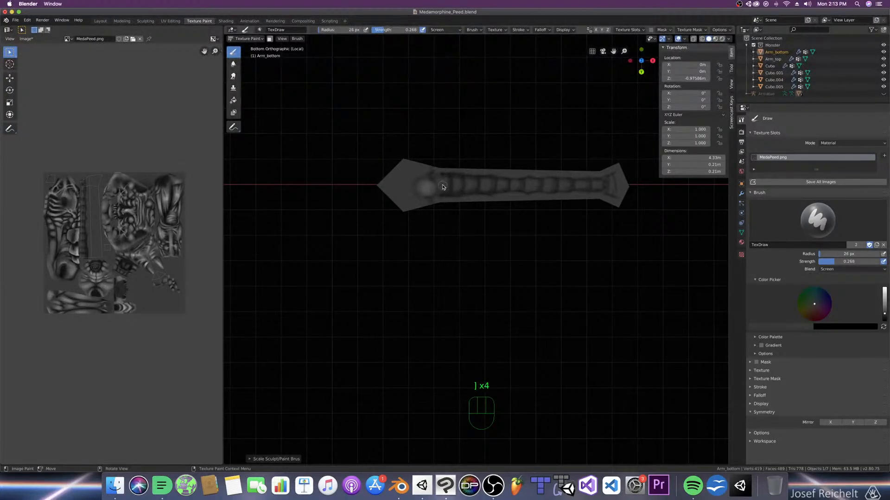
{"action": "left_click_drag", "start_coordinate": [443, 184], "coordinate": [582, 186]}
{"action": "key", "text": "bracketleft"}
{"action": "key", "text": "bracketright"}
{"action": "key", "text": "bracketright"}
{"action": "key", "text": "bracketleft"}
{"action": "left_click_drag", "start_coordinate": [599, 185], "coordinate": [546, 186]}
{"action": "left_click_drag", "start_coordinate": [532, 185], "coordinate": [529, 187]}
{"action": "left_click_drag", "start_coordinate": [516, 184], "coordinate": [470, 187]}
{"action": "left_click_drag", "start_coordinate": [455, 185], "coordinate": [489, 184]}
Step: Brighten the centre line of the forearm's underside with long Screen strokes and add small highlights at the wrist end
{"action": "key", "text": "bracketright"}
{"action": "key", "text": "bracketright"}
{"action": "key", "text": "bracketright"}
{"action": "left_click_drag", "start_coordinate": [549, 181], "coordinate": [585, 179]}
{"action": "key", "text": "bracketleft"}
{"action": "key", "text": "bracketleft"}
{"action": "key", "text": "bracketleft"}
{"action": "left_click_drag", "start_coordinate": [439, 185], "coordinate": [510, 184]}
{"action": "left_click_drag", "start_coordinate": [479, 185], "coordinate": [611, 184]}
{"action": "key", "text": "bracketleft"}
{"action": "key", "text": "bracketleft"}
{"action": "key", "text": "bracketleft"}
{"action": "left_click_drag", "start_coordinate": [610, 184], "coordinate": [610, 183]}
{"action": "left_click_drag", "start_coordinate": [609, 181], "coordinate": [616, 183]}
Step: Save the file and check the forearm's painted underside from the front
{"action": "key", "text": "super+s"}
{"action": "middle_click_drag", "start_coordinate": [479, 275], "coordinate": [473, 292]}
{"action": "key", "text": "super+s"}
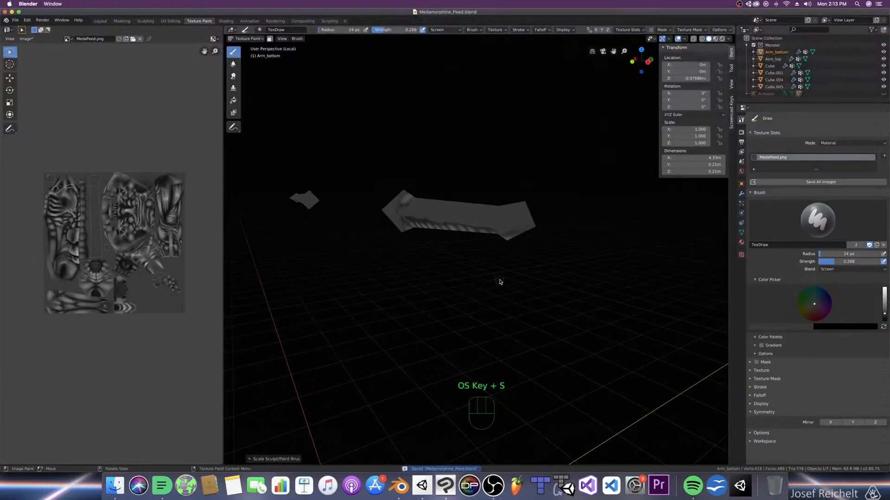
{"action": "key", "text": "KP_1"}
{"action": "key", "text": "super+s"}
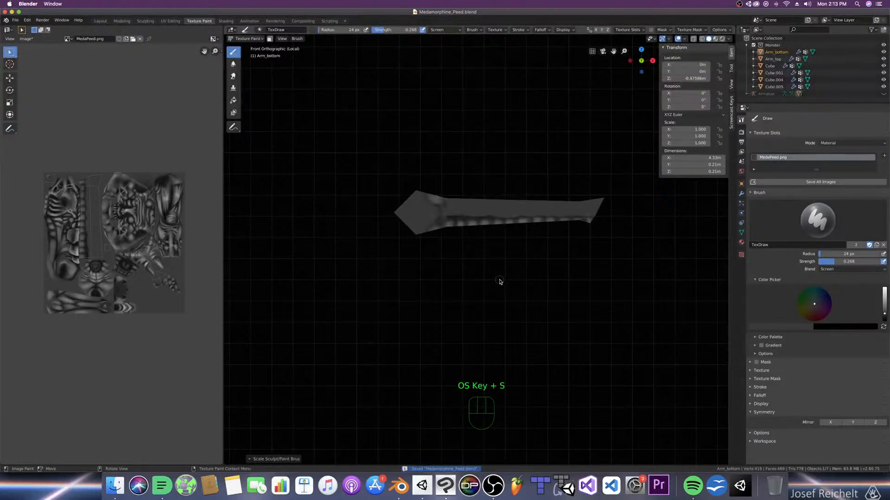
{"action": "key", "text": "super+s"}
Step: Set the brush blend mode back to Multiply and shade the forearm at the start of the flared wrist end
{"action": "left_click", "coordinate": [834, 270]}
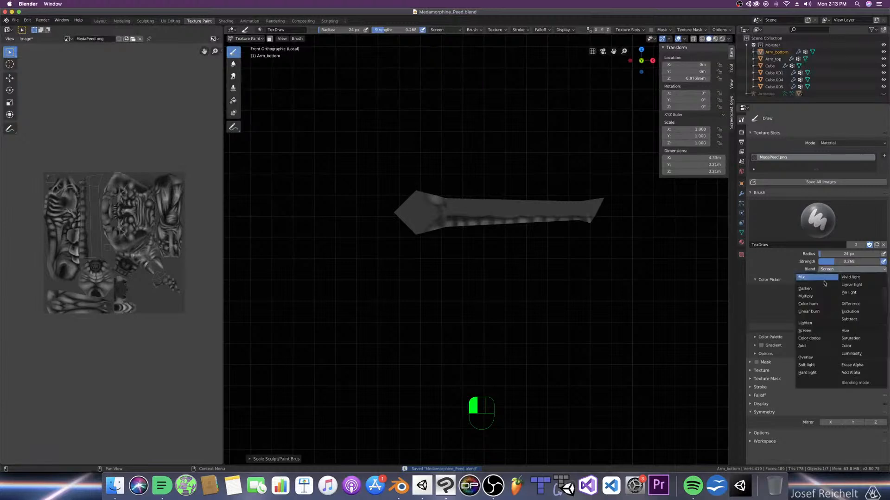
{"action": "left_click", "coordinate": [805, 297]}
{"action": "middle_click_drag", "start_coordinate": [579, 287], "coordinate": [524, 252]}
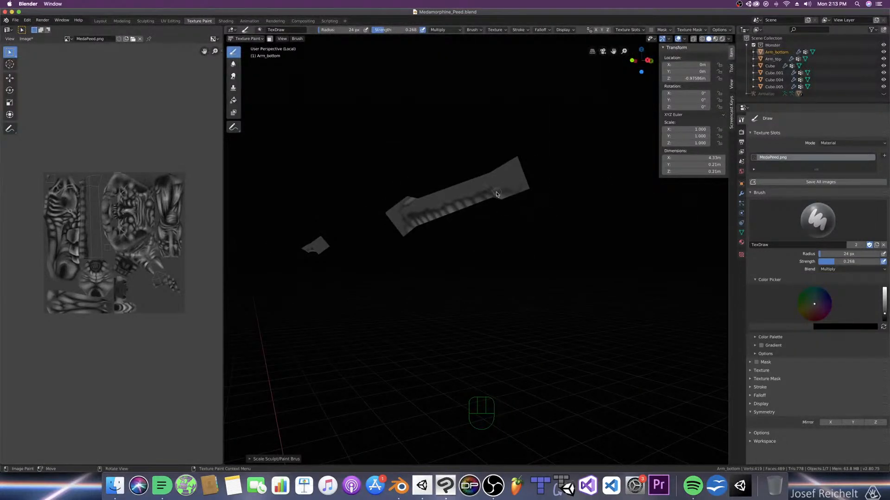
{"action": "left_click_drag", "start_coordinate": [499, 186], "coordinate": [503, 179]}
{"action": "middle_click_drag", "start_coordinate": [511, 169], "coordinate": [514, 183]}
Step: Shade the elbow end of the forearm's underside around the round bulge with an enlarged Multiply brush
{"action": "left_click", "coordinate": [418, 164]}
{"action": "key", "text": "bracketright"}
{"action": "key", "text": "bracketright"}
{"action": "key", "text": "bracketright"}
{"action": "key", "text": "bracketright"}
{"action": "key", "text": "bracketright"}
{"action": "key", "text": "bracketright"}
{"action": "key", "text": "bracketright"}
{"action": "key", "text": "bracketright"}
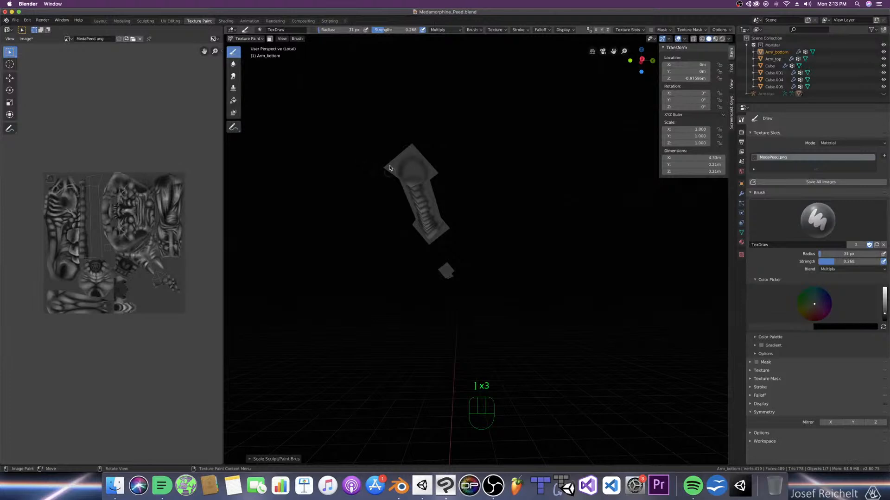
{"action": "left_click_drag", "start_coordinate": [409, 175], "coordinate": [416, 175]}
{"action": "left_click_drag", "start_coordinate": [412, 172], "coordinate": [411, 178]}
{"action": "middle_click_drag", "start_coordinate": [386, 212], "coordinate": [423, 213]}
Step: Paint dark creases on the forearm's front side above the segmented underside, reducing the Multiply brush to 9 px, and save the file
{"action": "key", "text": "bracketleft"}
{"action": "key", "text": "bracketleft"}
{"action": "key", "text": "bracketleft"}
{"action": "key", "text": "bracketleft"}
{"action": "key", "text": "bracketleft"}
{"action": "key", "text": "bracketleft"}
{"action": "key", "text": "bracketleft"}
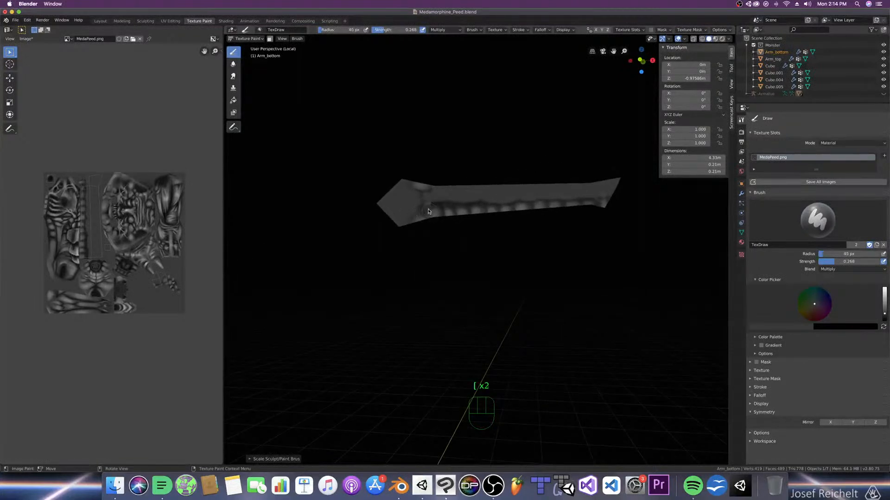
{"action": "mouse_move", "coordinate": [433, 205]}
{"action": "left_mouse_down"}
{"action": "mouse_move", "coordinate": [428, 199]}
{"action": "mouse_move", "coordinate": [446, 195]}
{"action": "mouse_move", "coordinate": [481, 202]}
{"action": "left_mouse_up"}
{"action": "key", "text": "bracketleft"}
{"action": "key", "text": "bracketleft"}
{"action": "key", "text": "bracketleft"}
{"action": "key", "text": "bracketleft"}
{"action": "key", "text": "bracketleft"}
{"action": "key", "text": "bracketleft"}
{"action": "key", "text": "bracketleft"}
{"action": "left_click", "coordinate": [482, 201]}
{"action": "middle_click_drag", "start_coordinate": [464, 181], "coordinate": [465, 223]}
{"action": "key", "text": "super+s"}
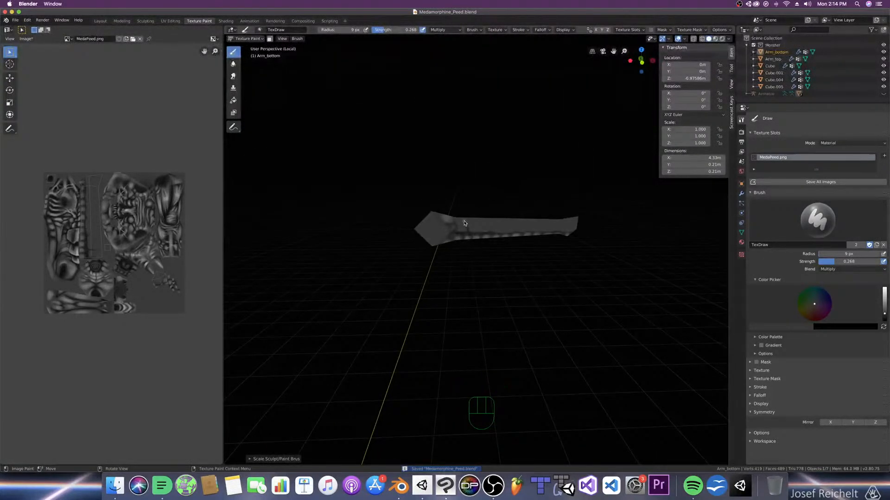
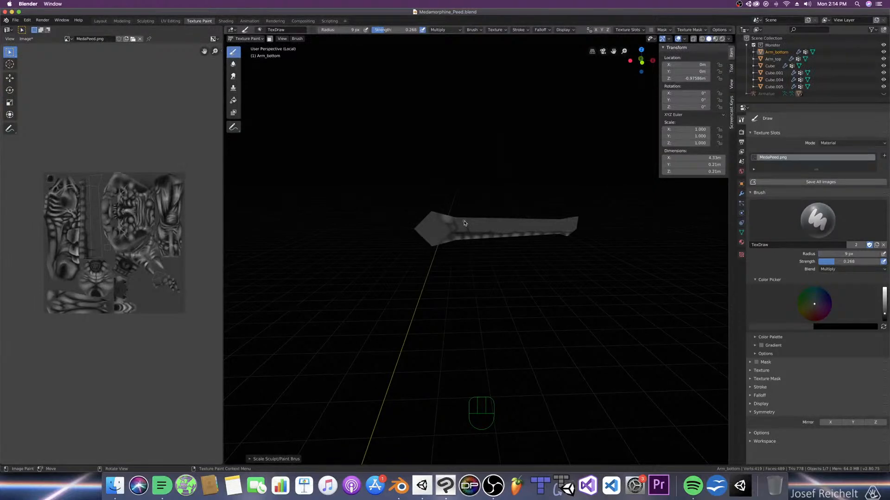
Step: Save the file and extend thin dark creases from the segmented edge up the forearm's front side near the elbow
{"action": "key", "text": "super+s"}
{"action": "scroll", "coordinate": [464, 223], "scroll_direction": "up", "scroll_amount": 2}
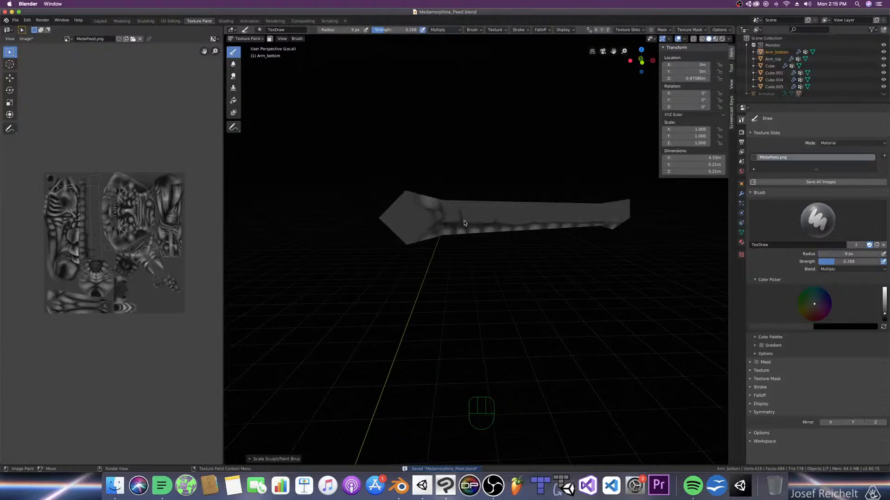
{"action": "scroll", "coordinate": [464, 223], "scroll_direction": "up", "scroll_amount": 3}
{"action": "key", "text": "bracketleft"}
{"action": "key", "text": "bracketleft"}
{"action": "mouse_move", "coordinate": [442, 176]}
{"action": "left_mouse_down"}
{"action": "mouse_move", "coordinate": [446, 195]}
{"action": "mouse_move", "coordinate": [478, 195]}
{"action": "mouse_move", "coordinate": [474, 185]}
{"action": "mouse_move", "coordinate": [500, 198]}
{"action": "mouse_move", "coordinate": [515, 188]}
{"action": "left_mouse_up"}
Step: Shade softly around the new creases on the forearm's front side near the elbow with the Multiply brush enlarged to 37 px
{"action": "key", "text": "bracketright"}
{"action": "key", "text": "bracketright"}
{"action": "key", "text": "bracketright"}
{"action": "key", "text": "bracketright"}
{"action": "key", "text": "bracketright"}
{"action": "key", "text": "bracketright"}
{"action": "key", "text": "bracketright"}
{"action": "key", "text": "bracketright"}
{"action": "key", "text": "bracketright"}
{"action": "key", "text": "bracketright"}
{"action": "key", "text": "bracketright"}
{"action": "key", "text": "bracketright"}
{"action": "left_click", "coordinate": [404, 188]}
{"action": "key", "text": "bracketright"}
{"action": "key", "text": "bracketright"}
{"action": "left_click_drag", "start_coordinate": [422, 188], "coordinate": [476, 191]}
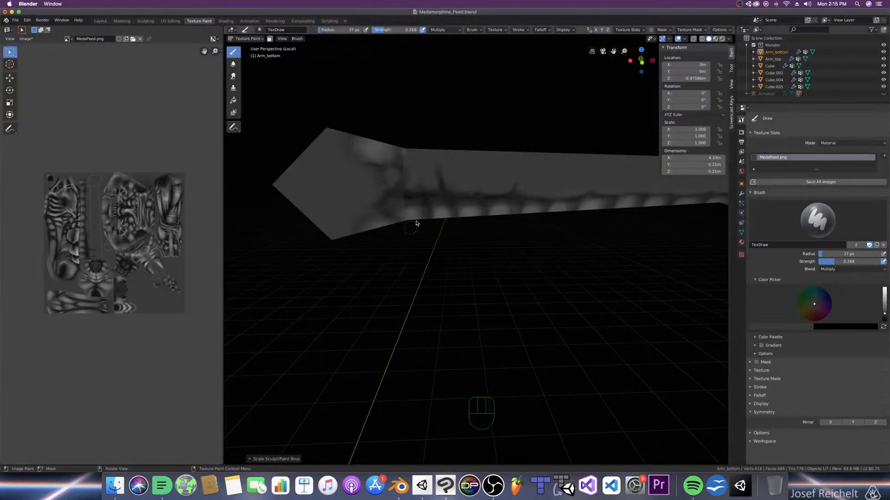
{"action": "left_click_drag", "start_coordinate": [482, 188], "coordinate": [482, 195]}
Step: Leave the isolated view to show the whole monster, save the file and view the forearm from the front
{"action": "scroll", "coordinate": [513, 189], "scroll_direction": "down", "scroll_amount": 5}
{"action": "key", "text": "KP_Divide"}
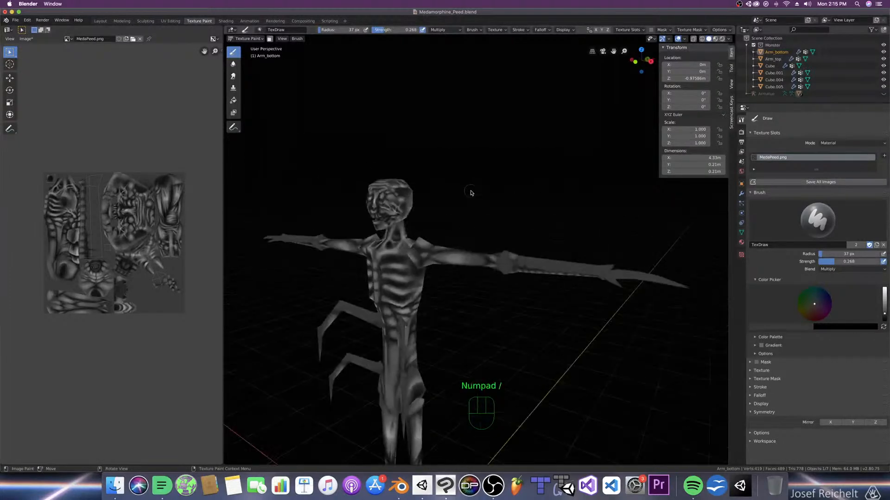
{"action": "key", "text": "Tab"}
{"action": "key", "text": "Tab"}
{"action": "mouse_move", "coordinate": [457, 297]}
{"action": "middle_mouse_down"}
{"action": "mouse_move", "coordinate": [433, 290]}
{"action": "mouse_move", "coordinate": [513, 280]}
{"action": "mouse_move", "coordinate": [516, 297]}
{"action": "mouse_move", "coordinate": [569, 290]}
{"action": "mouse_move", "coordinate": [554, 280]}
{"action": "mouse_move", "coordinate": [561, 251]}
{"action": "mouse_move", "coordinate": [542, 293]}
{"action": "mouse_move", "coordinate": [566, 281]}
{"action": "middle_mouse_up"}
{"action": "key", "text": "super+s"}
{"action": "key", "text": "super+s"}
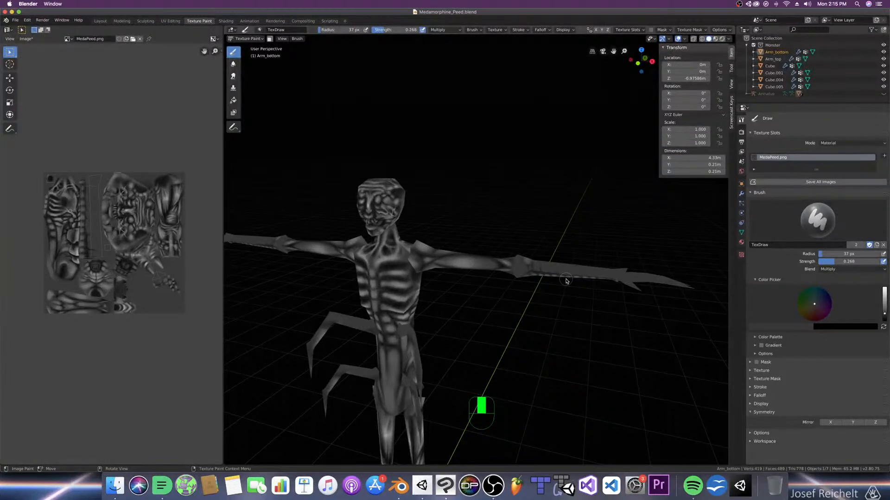
{"action": "key", "text": "KP_1"}
{"action": "key", "text": "super+s"}
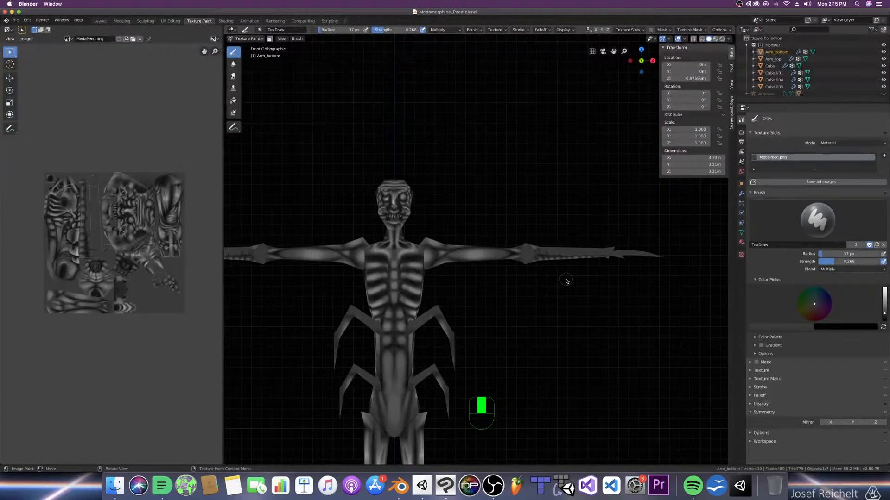
{"action": "key", "text": "super+s"}
{"action": "scroll", "coordinate": [579, 288], "scroll_direction": "up", "scroll_amount": 8}
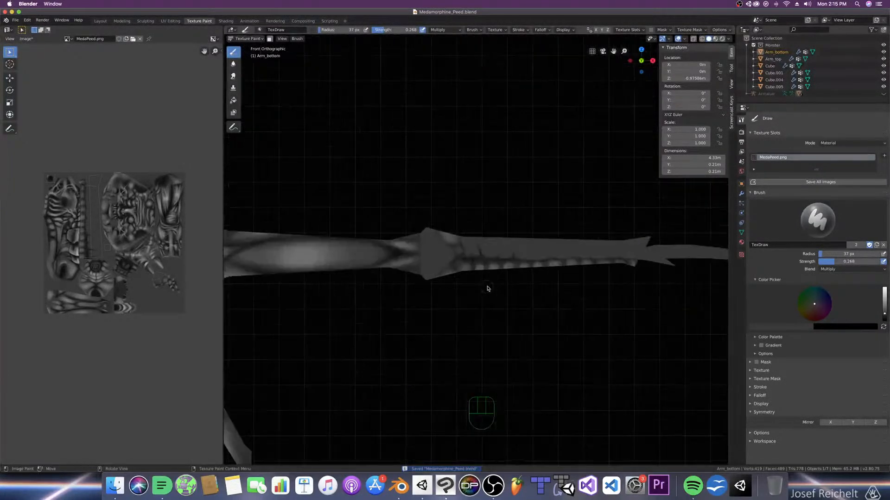
{"action": "scroll", "coordinate": [466, 284], "scroll_direction": "up", "scroll_amount": 1}
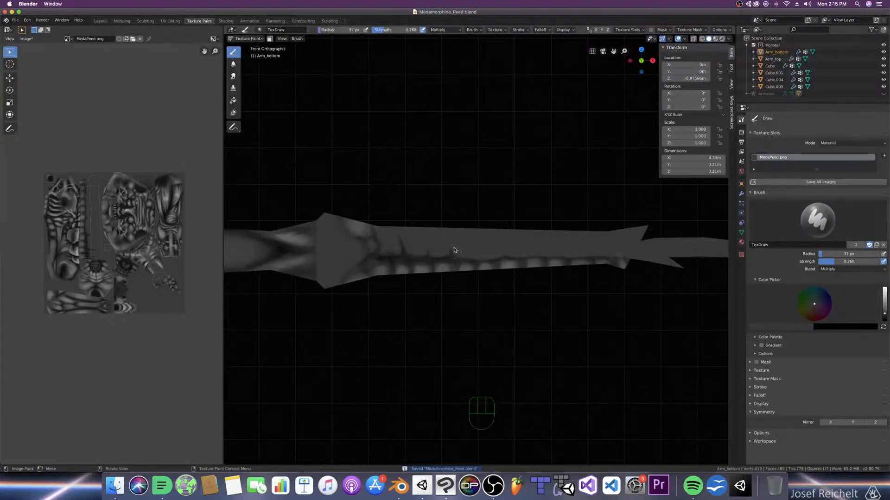
Step: Paint a dark crease rising from the segmented edge at the middle of the forearm's front side and shade around it with the Multiply brush
{"action": "key", "text": "bracketleft"}
{"action": "key", "text": "bracketleft"}
{"action": "key", "text": "bracketleft"}
{"action": "key", "text": "bracketleft"}
{"action": "key", "text": "bracketleft"}
{"action": "mouse_move", "coordinate": [454, 239]}
{"action": "left_mouse_down"}
{"action": "mouse_move", "coordinate": [466, 258]}
{"action": "mouse_move", "coordinate": [497, 258]}
{"action": "mouse_move", "coordinate": [466, 254]}
{"action": "mouse_move", "coordinate": [506, 248]}
{"action": "left_mouse_up"}
{"action": "key", "text": "bracketright"}
{"action": "key", "text": "bracketright"}
{"action": "key", "text": "bracketright"}
{"action": "key", "text": "bracketleft"}
{"action": "key", "text": "bracketleft"}
{"action": "key", "text": "bracketleft"}
{"action": "key", "text": "bracketleft"}
{"action": "key", "text": "bracketleft"}
{"action": "left_click_drag", "start_coordinate": [506, 248], "coordinate": [490, 261]}
{"action": "key", "text": "KP_7"}
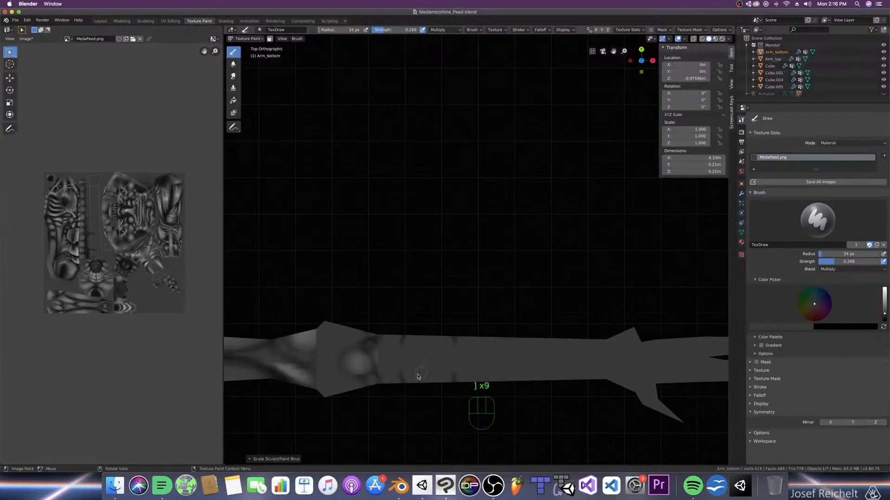
Step: Continue the dark creases along the forearm's front side toward the wrist, reducing the Multiply brush to 19 px
{"action": "middle_click_drag", "start_coordinate": [546, 318], "coordinate": [515, 288]}
{"action": "key", "text": "bracketleft"}
{"action": "mouse_move", "coordinate": [487, 235]}
{"action": "left_mouse_down"}
{"action": "mouse_move", "coordinate": [483, 241]}
{"action": "mouse_move", "coordinate": [519, 237]}
{"action": "left_mouse_up"}
{"action": "mouse_move", "coordinate": [533, 237]}
{"action": "left_mouse_down"}
{"action": "mouse_move", "coordinate": [586, 234]}
{"action": "mouse_move", "coordinate": [581, 228]}
{"action": "left_mouse_up"}
{"action": "key", "text": "bracketleft"}
{"action": "key", "text": "bracketleft"}
{"action": "key", "text": "KP_7"}
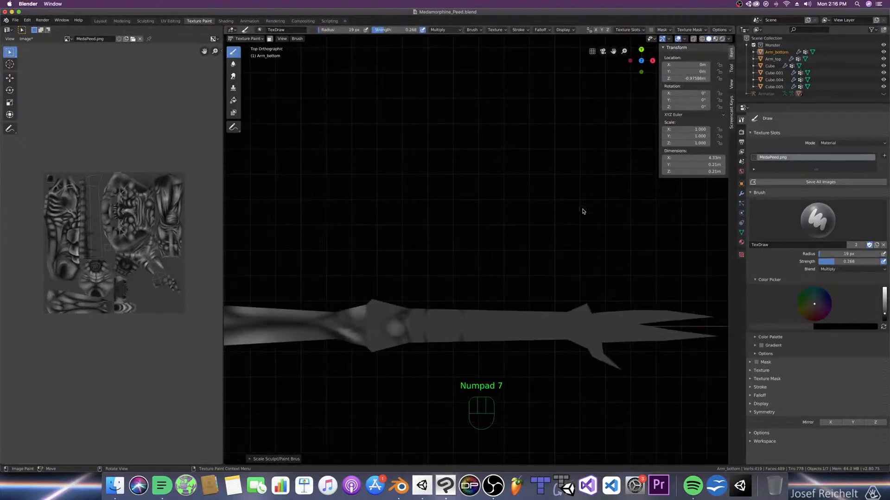
Step: Paint a thin dark crease at the forearm's wrist end, reduce the brush to 11 px and save the file
{"action": "middle_click_drag", "start_coordinate": [554, 311], "coordinate": [546, 251]}
{"action": "mouse_move", "coordinate": [578, 236]}
{"action": "left_mouse_down"}
{"action": "mouse_move", "coordinate": [576, 216]}
{"action": "mouse_move", "coordinate": [578, 225]}
{"action": "left_mouse_up"}
{"action": "key", "text": "bracketleft"}
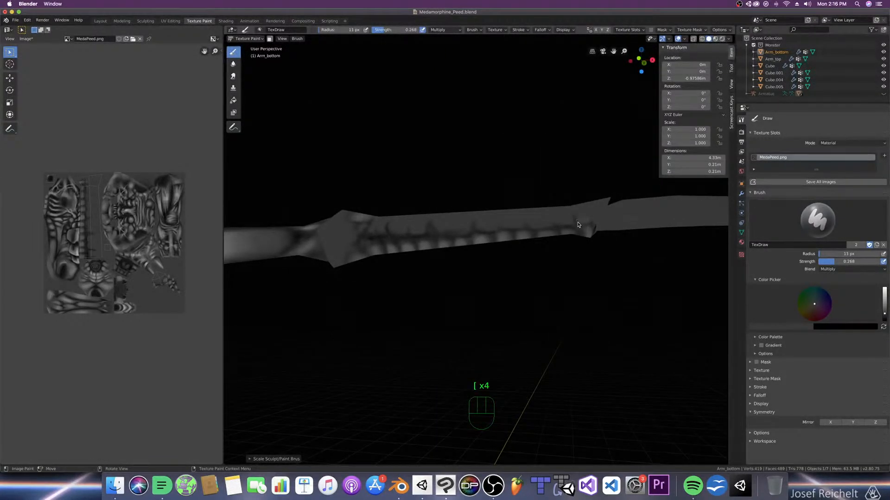
{"action": "key", "text": "KP_7"}
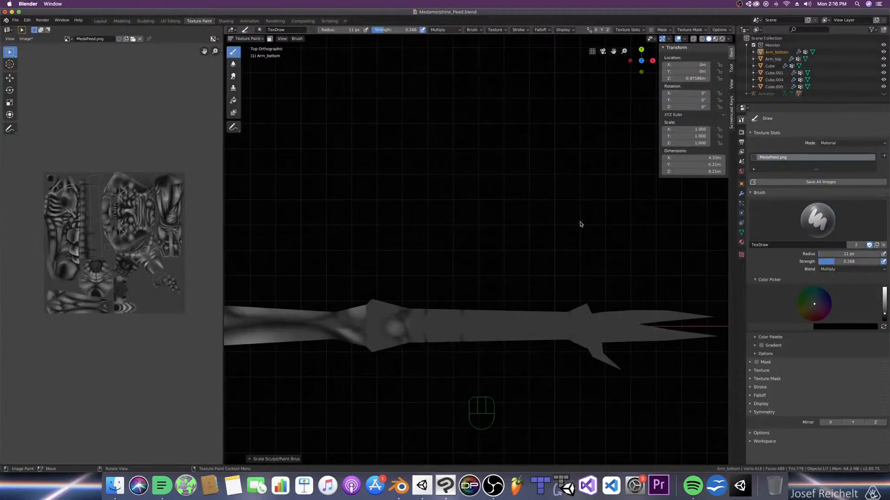
{"action": "key", "text": "super+s"}
{"action": "key", "text": "super+s"}
Step: Shade softly around the wrist crease with an enlarged Multiply brush, reduce the brush to 10 px and save the file
{"action": "middle_click_drag", "start_coordinate": [607, 285], "coordinate": [554, 279]}
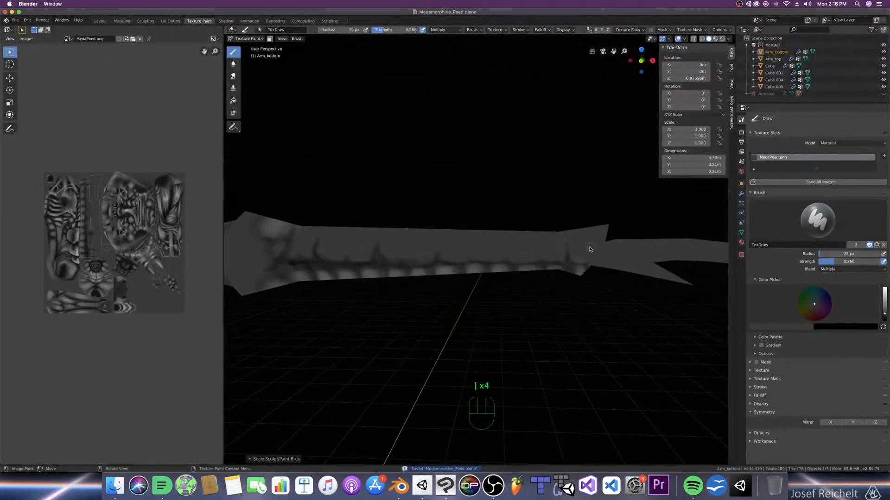
{"action": "key", "text": "bracketright"}
{"action": "key", "text": "bracketright"}
{"action": "mouse_move", "coordinate": [581, 262]}
{"action": "left_mouse_down"}
{"action": "mouse_move", "coordinate": [595, 260]}
{"action": "mouse_move", "coordinate": [554, 261]}
{"action": "left_mouse_up"}
{"action": "key", "text": "bracketleft"}
{"action": "key", "text": "bracketleft"}
{"action": "key", "text": "bracketleft"}
{"action": "key", "text": "bracketleft"}
{"action": "key", "text": "bracketleft"}
{"action": "key", "text": "bracketleft"}
{"action": "key", "text": "bracketleft"}
{"action": "key", "text": "bracketleft"}
{"action": "key", "text": "bracketleft"}
{"action": "key", "text": "bracketleft"}
{"action": "key", "text": "bracketleft"}
{"action": "key", "text": "bracketleft"}
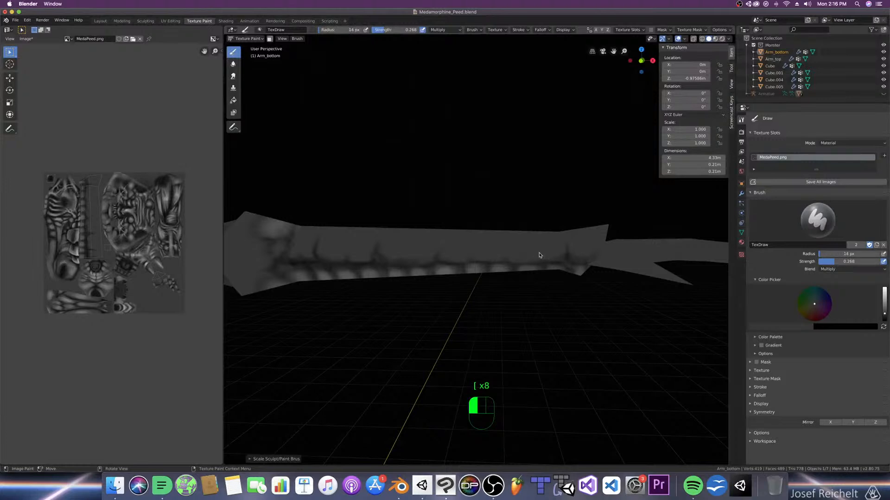
{"action": "key", "text": "super"}
{"action": "key", "text": "super+s"}
Step: View the whole monster from the side, switch the brush blend mode to Screen and save the file
{"action": "scroll", "coordinate": [499, 214], "scroll_direction": "down", "scroll_amount": 3}
{"action": "middle_click_drag", "start_coordinate": [499, 215], "coordinate": [471, 233]}
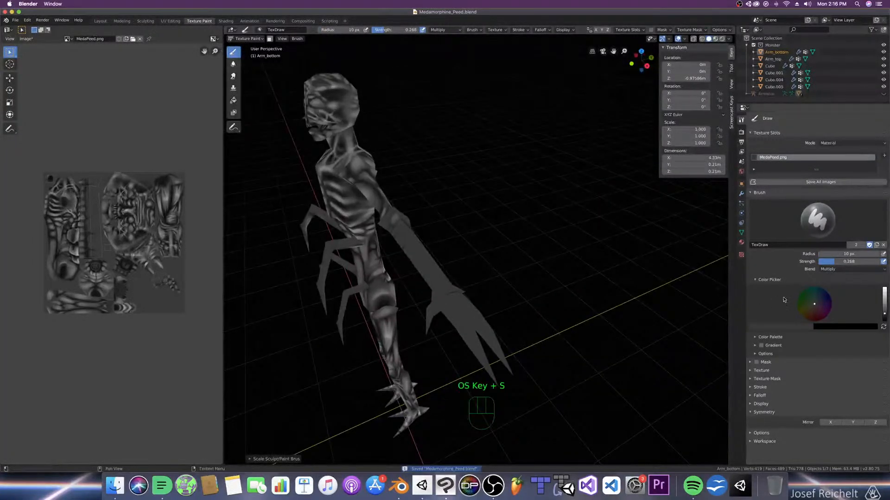
{"action": "left_click", "coordinate": [829, 269]}
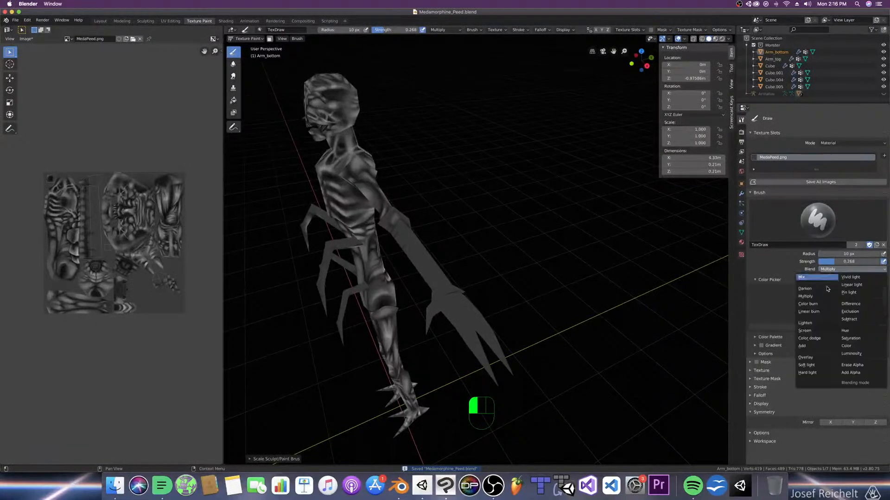
{"action": "left_click", "coordinate": [804, 330]}
{"action": "key", "text": "super+s"}
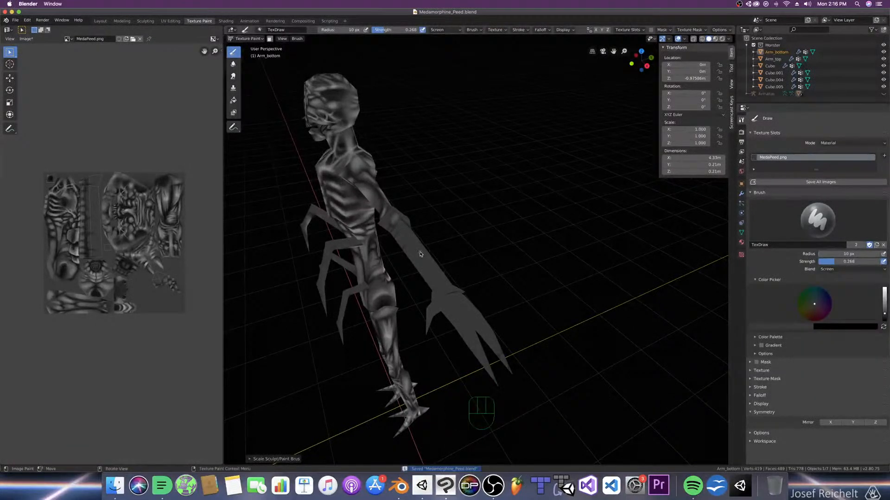
Step: Brighten the areas between the creases on the forearm's front side near the elbow with the Screen brush enlarged to about 44 px
{"action": "key", "text": "KP_3"}
{"action": "key", "text": "KP_7"}
{"action": "middle_click_drag", "start_coordinate": [440, 274], "coordinate": [488, 268]}
{"action": "key", "text": "bracketright"}
{"action": "key", "text": "bracketright"}
{"action": "key", "text": "bracketright"}
{"action": "key", "text": "bracketright"}
{"action": "key", "text": "bracketright"}
{"action": "key", "text": "bracketright"}
{"action": "key", "text": "bracketright"}
{"action": "key", "text": "bracketright"}
{"action": "key", "text": "bracketright"}
{"action": "key", "text": "bracketright"}
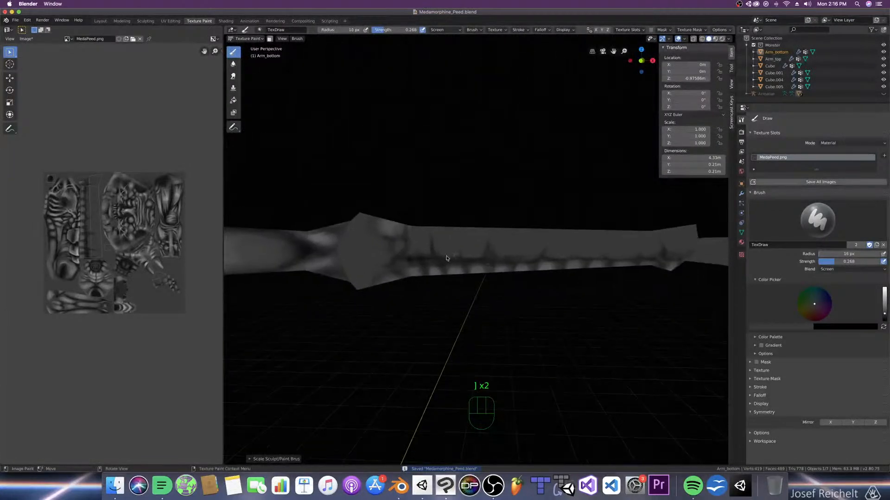
{"action": "key", "text": "bracketright"}
{"action": "key", "text": "bracketright"}
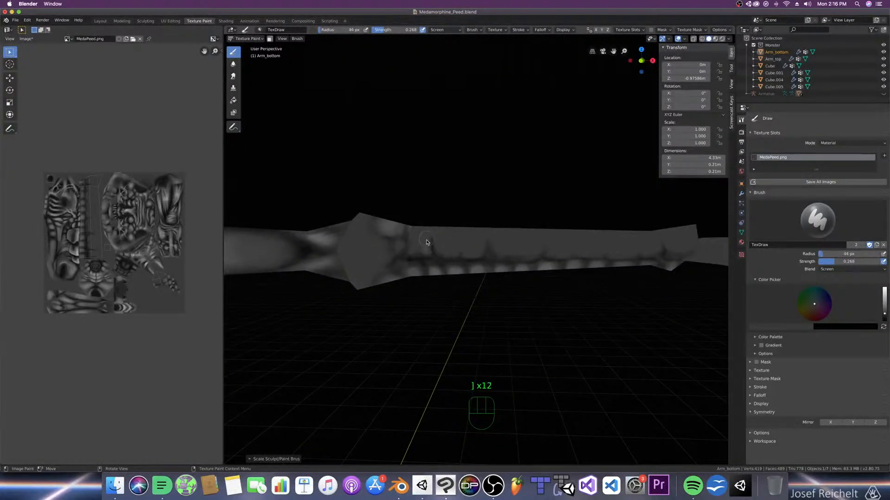
{"action": "key", "text": "bracketright"}
{"action": "mouse_move", "coordinate": [451, 253]}
{"action": "left_mouse_down"}
{"action": "mouse_move", "coordinate": [449, 242]}
{"action": "mouse_move", "coordinate": [499, 249]}
{"action": "left_mouse_up"}
{"action": "key", "text": "bracketleft"}
{"action": "key", "text": "bracketleft"}
{"action": "left_click_drag", "start_coordinate": [507, 248], "coordinate": [520, 250]}
{"action": "key", "text": "bracketleft"}
{"action": "key", "text": "bracketleft"}
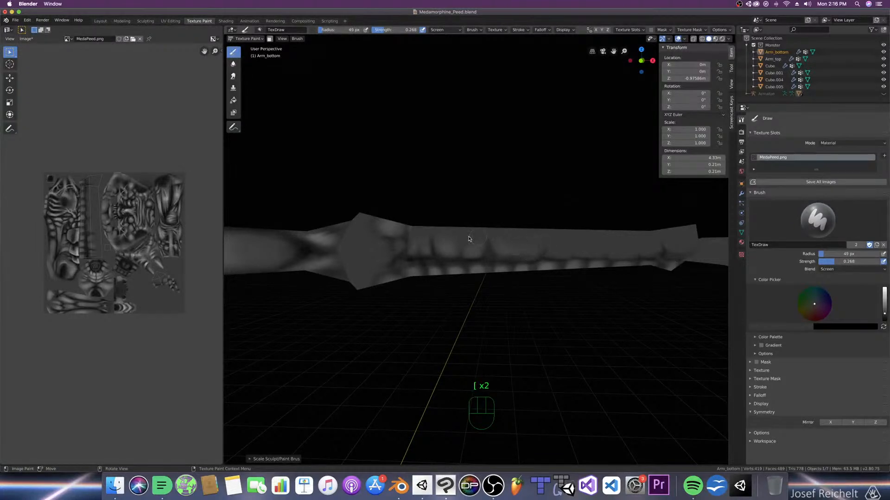
Step: Paint finer highlights just above the segmented edge from the elbow to the wrist with a smaller Screen brush
{"action": "key", "text": "bracketleft"}
{"action": "key", "text": "bracketleft"}
{"action": "key", "text": "bracketleft"}
{"action": "mouse_move", "coordinate": [416, 251]}
{"action": "left_mouse_down"}
{"action": "mouse_move", "coordinate": [475, 258]}
{"action": "mouse_move", "coordinate": [486, 249]}
{"action": "left_mouse_up"}
{"action": "key", "text": "bracketleft"}
{"action": "key", "text": "bracketleft"}
{"action": "mouse_move", "coordinate": [484, 251]}
{"action": "left_mouse_down"}
{"action": "mouse_move", "coordinate": [476, 258]}
{"action": "mouse_move", "coordinate": [539, 253]}
{"action": "left_mouse_up"}
{"action": "key", "text": "bracketleft"}
{"action": "mouse_move", "coordinate": [539, 253]}
{"action": "left_mouse_down"}
{"action": "mouse_move", "coordinate": [531, 253]}
{"action": "mouse_move", "coordinate": [686, 248]}
{"action": "left_mouse_up"}
{"action": "key", "text": "bracketright"}
{"action": "key", "text": "bracketright"}
{"action": "key", "text": "bracketright"}
{"action": "key", "text": "bracketright"}
{"action": "key", "text": "bracketright"}
{"action": "middle_click_drag", "start_coordinate": [696, 230], "coordinate": [613, 274]}
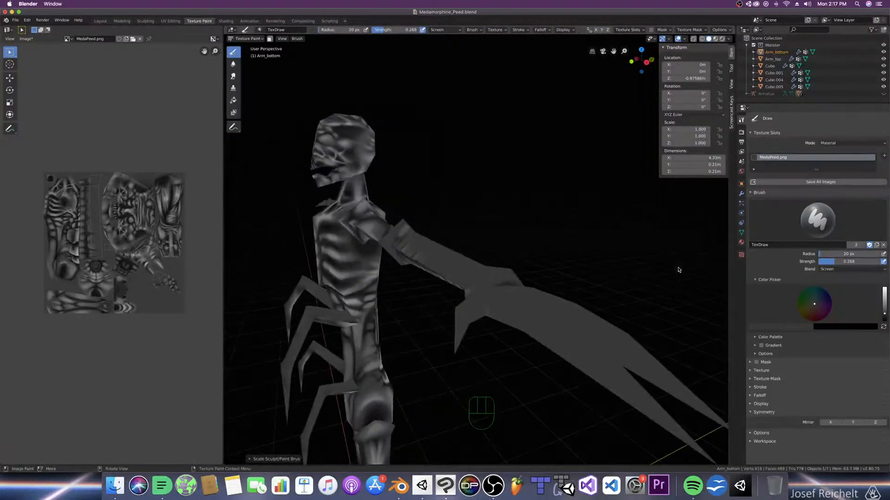
Step: Isolate Arm_bottom, brighten the flared wrist end with the Screen brush enlarged to 41 px and save the file
{"action": "key", "text": "KP_Divide"}
{"action": "key", "text": "super+s"}
{"action": "middle_click_drag", "start_coordinate": [603, 322], "coordinate": [492, 300]}
{"action": "key", "text": "bracketright"}
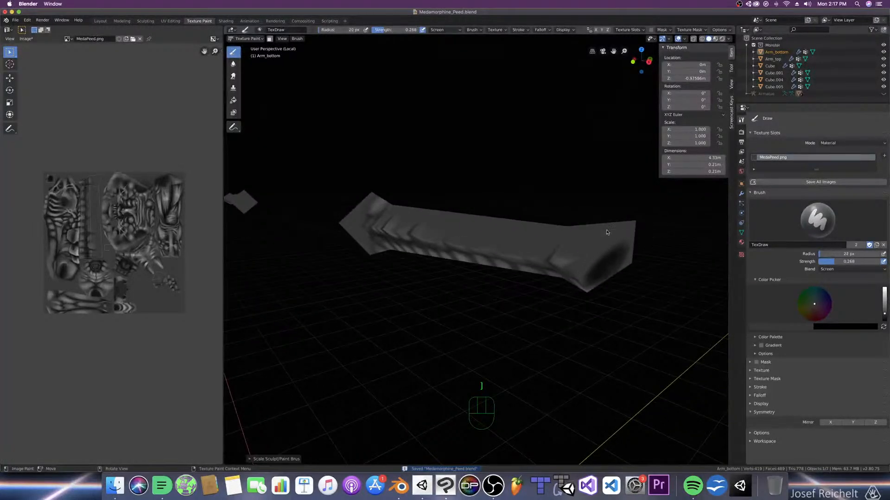
{"action": "key", "text": "bracketright"}
{"action": "key", "text": "bracketright"}
{"action": "key", "text": "bracketright"}
{"action": "key", "text": "bracketright"}
{"action": "left_click", "coordinate": [611, 236]}
{"action": "middle_click_drag", "start_coordinate": [604, 230], "coordinate": [496, 264]}
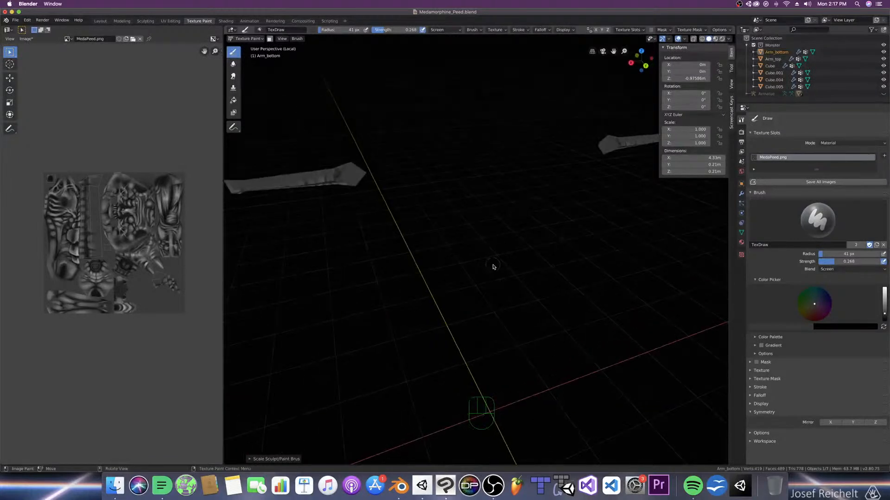
{"action": "key", "text": "super+s"}
Step: Brighten the forearm's upper front side toward the wrist with the Screen brush enlarged to 82 px
{"action": "middle_click_drag", "start_coordinate": [363, 260], "coordinate": [447, 264]}
{"action": "key", "text": "KP_7"}
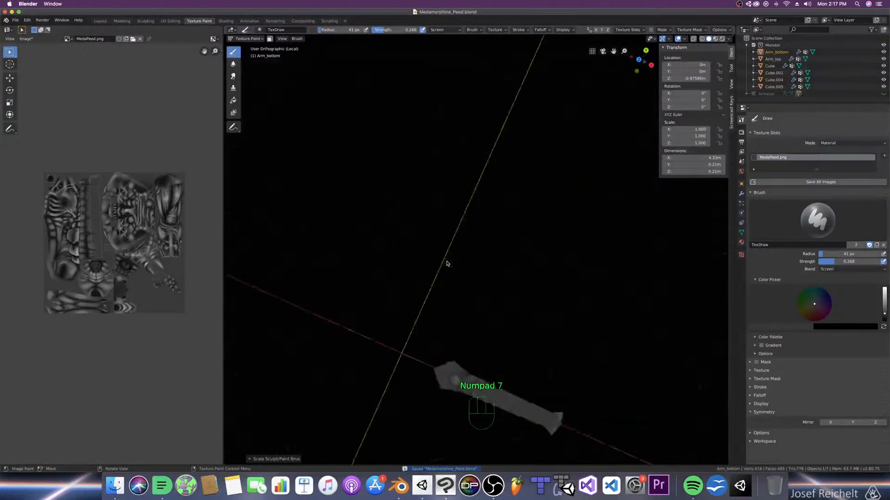
{"action": "mouse_move", "coordinate": [559, 343]}
{"action": "middle_mouse_down", "text": "shift"}
{"action": "mouse_move", "coordinate": [477, 258]}
{"action": "mouse_move", "coordinate": [472, 241]}
{"action": "mouse_move", "coordinate": [494, 252]}
{"action": "mouse_move", "coordinate": [527, 248]}
{"action": "mouse_move", "coordinate": [493, 262]}
{"action": "mouse_move", "coordinate": [516, 274]}
{"action": "middle_mouse_up", "text": "shift"}
{"action": "key", "text": "bracketright"}
{"action": "key", "text": "bracketright"}
{"action": "key", "text": "bracketright"}
{"action": "key", "text": "bracketright"}
{"action": "key", "text": "bracketright"}
{"action": "key", "text": "bracketright"}
{"action": "key", "text": "bracketright"}
{"action": "key", "text": "bracketright"}
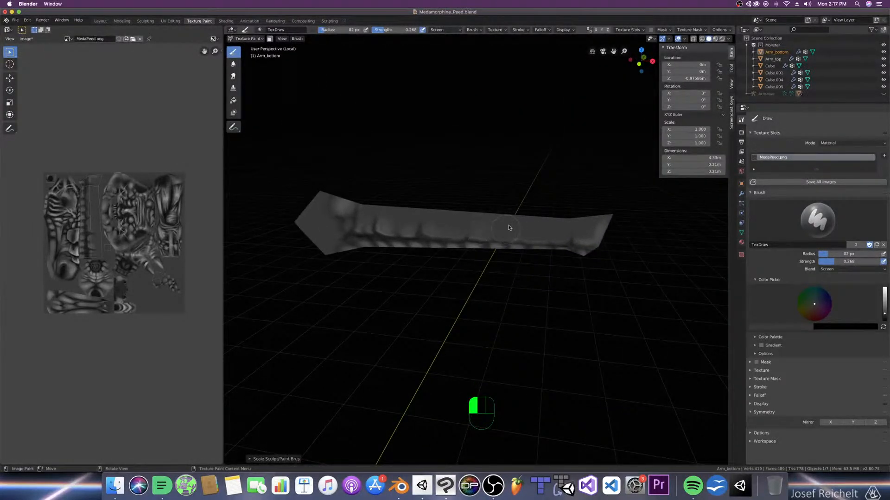
{"action": "left_click_drag", "start_coordinate": [524, 227], "coordinate": [562, 226]}
Step: Lower the Screen brush strength to 0.117, enlarge it to 141 px and softly lighten the upper part of the forearm's front side
{"action": "key", "text": "KP_1"}
{"action": "scroll", "coordinate": [566, 225], "scroll_direction": "up", "scroll_amount": 3}
{"action": "key", "text": "bracketleft"}
{"action": "key", "text": "bracketleft"}
{"action": "key", "text": "bracketleft"}
{"action": "key", "text": "bracketleft"}
{"action": "key", "text": "bracketleft"}
{"action": "key", "text": "bracketleft"}
{"action": "key", "text": "bracketleft"}
{"action": "key", "text": "bracketleft"}
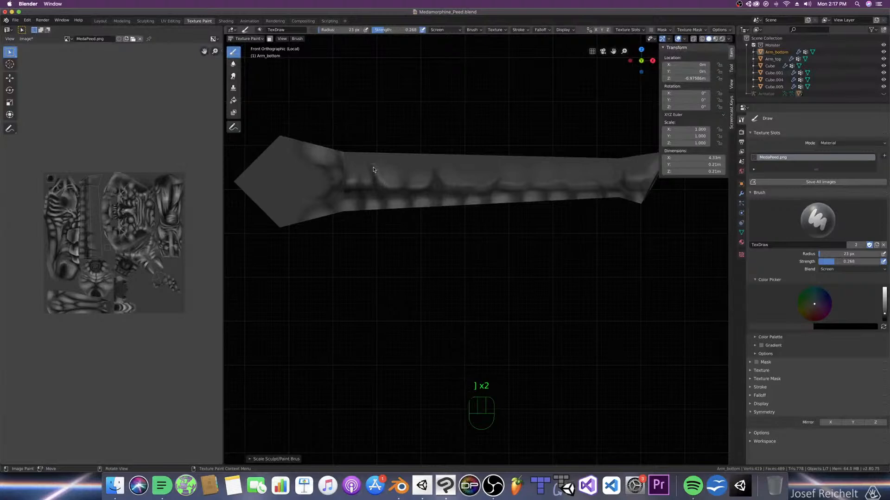
{"action": "key", "text": "bracketright"}
{"action": "key", "text": "bracketright"}
{"action": "key", "text": "bracketright"}
{"action": "key", "text": "bracketright"}
{"action": "key", "text": "bracketright"}
{"action": "key", "text": "bracketright"}
{"action": "left_click_drag", "start_coordinate": [829, 261], "coordinate": [815, 265]}
{"action": "key", "text": "bracketright"}
{"action": "key", "text": "bracketright"}
{"action": "key", "text": "bracketright"}
{"action": "mouse_move", "coordinate": [457, 167]}
{"action": "left_mouse_down"}
{"action": "mouse_move", "coordinate": [643, 165]}
{"action": "mouse_move", "coordinate": [360, 160]}
{"action": "left_mouse_up"}
Step: Lighten the top surface of the forearm along its length, reducing the Screen brush to 101 px
{"action": "key", "text": "KP_7"}
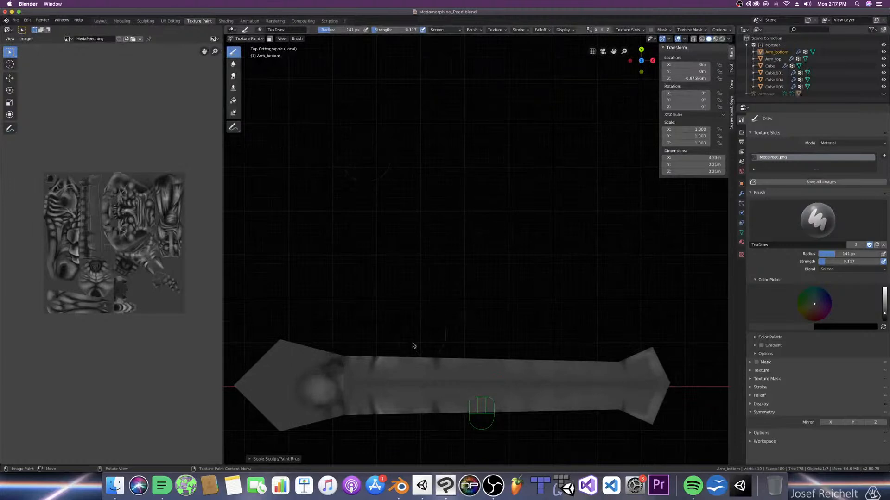
{"action": "mouse_move", "coordinate": [439, 387]}
{"action": "left_mouse_down"}
{"action": "mouse_move", "coordinate": [648, 381]}
{"action": "mouse_move", "coordinate": [536, 381]}
{"action": "mouse_move", "coordinate": [498, 399]}
{"action": "left_mouse_up"}
{"action": "key", "text": "bracketleft"}
{"action": "key", "text": "bracketleft"}
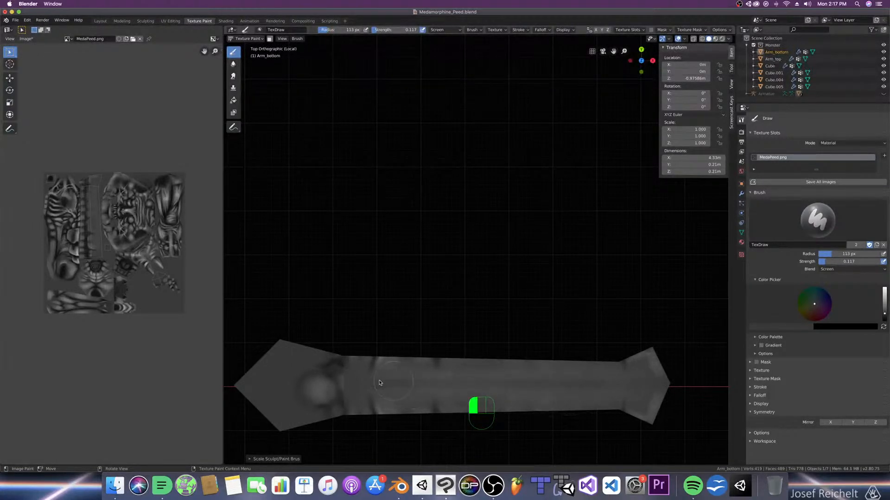
{"action": "key", "text": "bracketleft"}
Step: Save the file and check the forearm's shading from the front and top
{"action": "key", "text": "KP_1"}
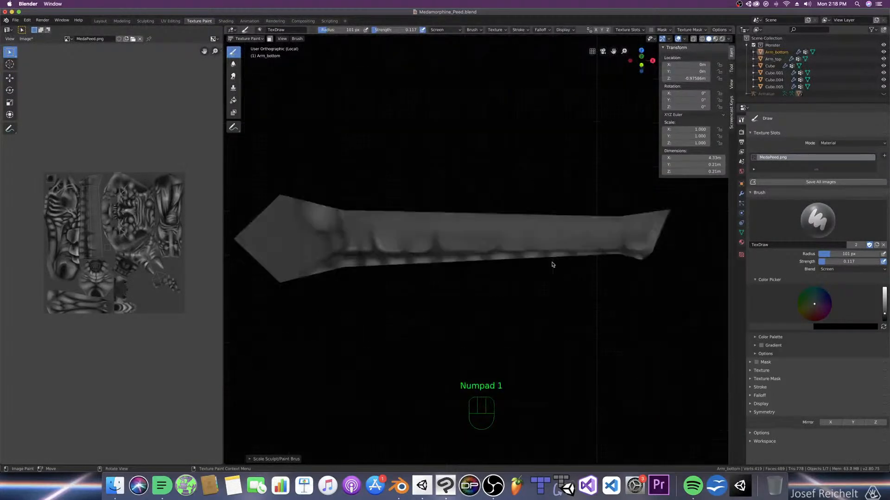
{"action": "middle_click_drag", "start_coordinate": [510, 280], "coordinate": [440, 229]}
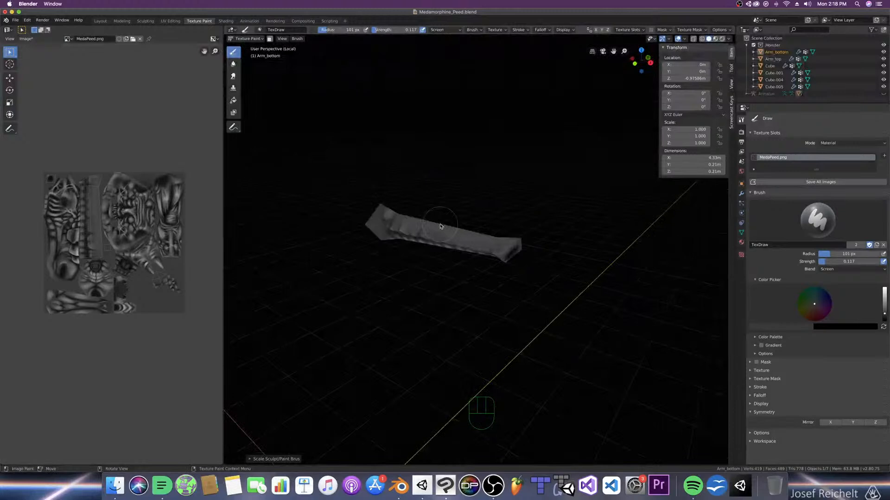
{"action": "key", "text": "super+s"}
{"action": "key", "text": "KP_7"}
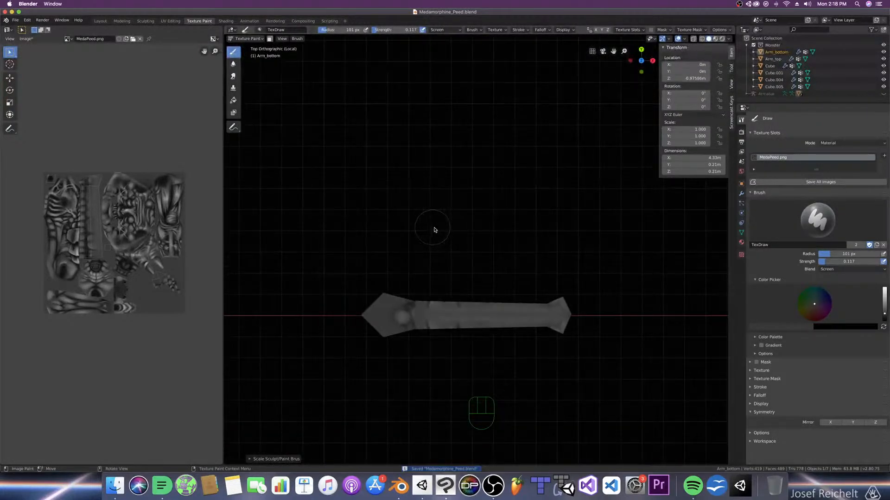
{"action": "key", "text": "KP_1"}
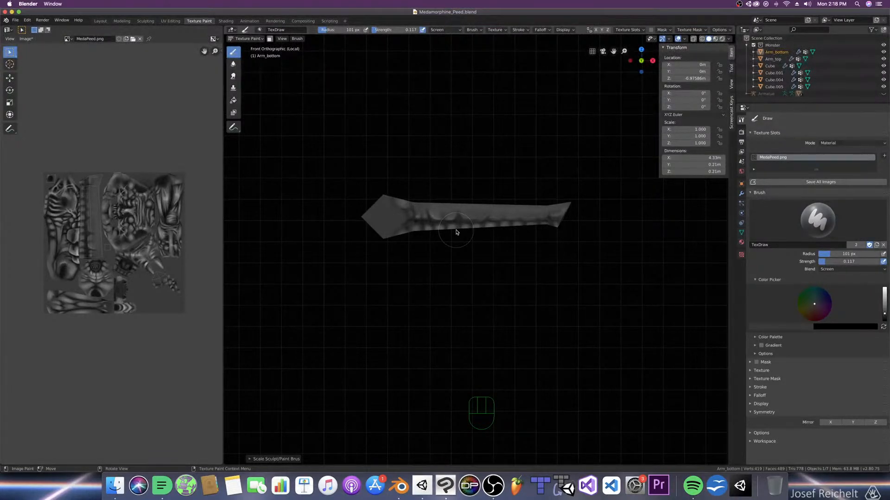
{"action": "key", "text": "KP_7"}
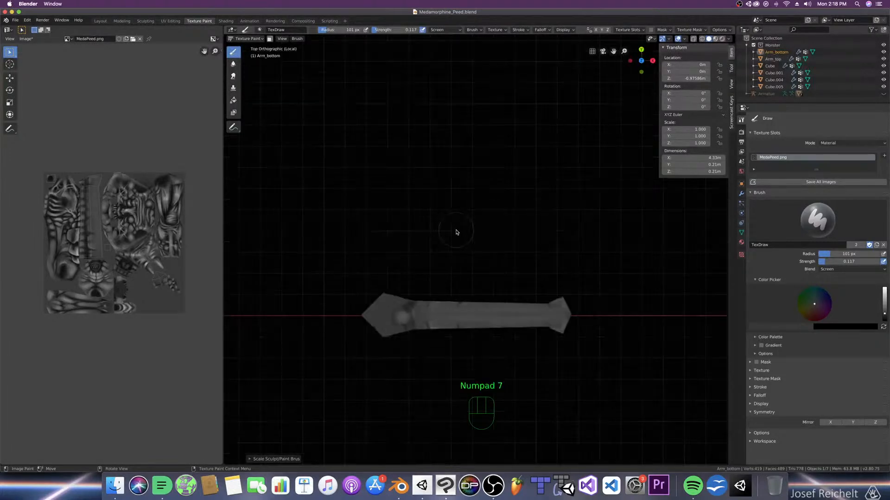
Step: Bring the forearm's front side close into view and switch the brush blend mode to Multiply
{"action": "middle_click_drag", "start_coordinate": [499, 290], "coordinate": [505, 255]}
{"action": "scroll", "coordinate": [579, 255], "scroll_direction": "up", "scroll_amount": 3}
{"action": "left_click", "coordinate": [829, 270]}
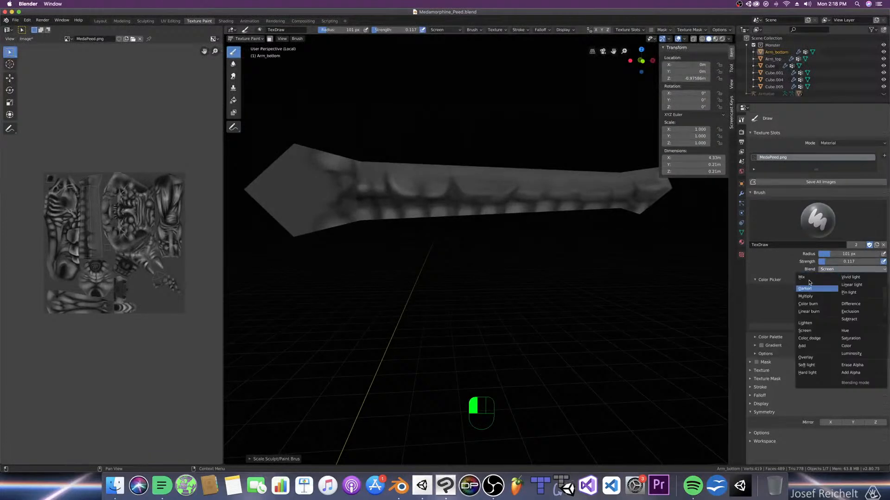
{"action": "left_click", "coordinate": [806, 296]}
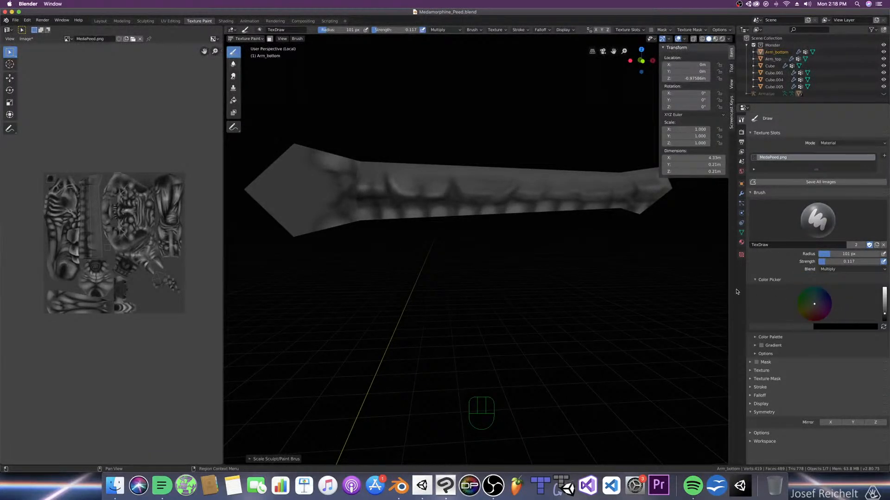
Step: Save the file, shrink the Multiply brush to 11 px and paint a thin dark crease across the middle of the forearm
{"action": "middle_click_drag", "start_coordinate": [502, 242], "coordinate": [473, 270]}
{"action": "key", "text": "super+s"}
{"action": "key", "text": "bracketleft"}
{"action": "key", "text": "bracketleft"}
{"action": "key", "text": "bracketleft"}
{"action": "key", "text": "bracketleft"}
{"action": "key", "text": "bracketleft"}
{"action": "key", "text": "bracketleft"}
{"action": "key", "text": "bracketleft"}
{"action": "key", "text": "bracketleft"}
{"action": "key", "text": "bracketleft"}
{"action": "key", "text": "bracketleft"}
{"action": "key", "text": "bracketleft"}
{"action": "key", "text": "bracketleft"}
{"action": "key", "text": "bracketleft"}
{"action": "key", "text": "bracketleft"}
{"action": "key", "text": "bracketleft"}
{"action": "key", "text": "bracketleft"}
{"action": "key", "text": "bracketleft"}
{"action": "key", "text": "bracketleft"}
{"action": "left_click", "coordinate": [453, 254]}
{"action": "key", "text": "bracketleft"}
{"action": "mouse_move", "coordinate": [451, 255]}
{"action": "left_mouse_down"}
{"action": "mouse_move", "coordinate": [441, 269]}
{"action": "mouse_move", "coordinate": [451, 254]}
{"action": "left_mouse_up"}
{"action": "key", "text": "KP_7"}
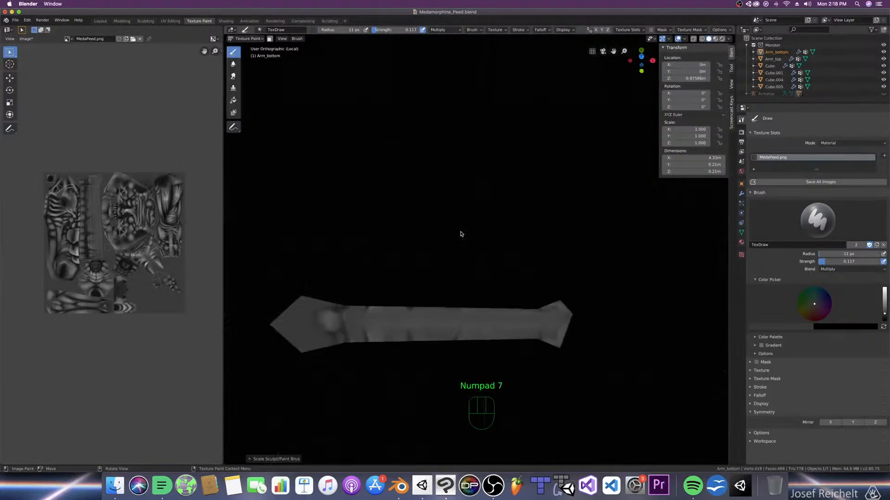
{"action": "mouse_move", "coordinate": [458, 348]}
{"action": "left_mouse_down"}
{"action": "mouse_move", "coordinate": [463, 327]}
{"action": "mouse_move", "coordinate": [454, 357]}
{"action": "mouse_move", "coordinate": [465, 322]}
{"action": "left_mouse_up"}
Step: Enlarge the Multiply brush to 31 px and darken the new crease where it runs from the top onto the front side
{"action": "key", "text": "bracketright"}
{"action": "key", "text": "bracketright"}
{"action": "key", "text": "bracketright"}
{"action": "key", "text": "bracketright"}
{"action": "key", "text": "bracketright"}
{"action": "key", "text": "bracketright"}
{"action": "key", "text": "bracketright"}
{"action": "middle_click_drag", "start_coordinate": [454, 348], "coordinate": [458, 303]}
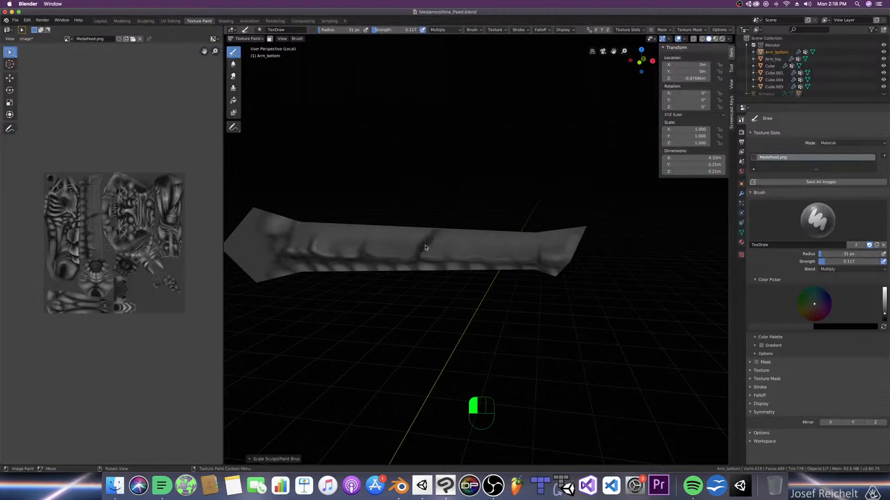
Step: Shade broadly around the crease on the forearm's top and front with a 61 px Multiply brush, undoing one stroke
{"action": "key", "text": "KP_7"}
{"action": "key", "text": "bracketright"}
{"action": "key", "text": "bracketright"}
{"action": "key", "text": "bracketright"}
{"action": "key", "text": "bracketright"}
{"action": "key", "text": "bracketright"}
{"action": "key", "text": "bracketright"}
{"action": "key", "text": "bracketright"}
{"action": "mouse_move", "coordinate": [458, 355]}
{"action": "left_mouse_down"}
{"action": "mouse_move", "coordinate": [468, 325]}
{"action": "mouse_move", "coordinate": [484, 352]}
{"action": "left_mouse_up"}
{"action": "left_click", "coordinate": [464, 328]}
{"action": "middle_click_drag", "start_coordinate": [457, 302], "coordinate": [458, 275]}
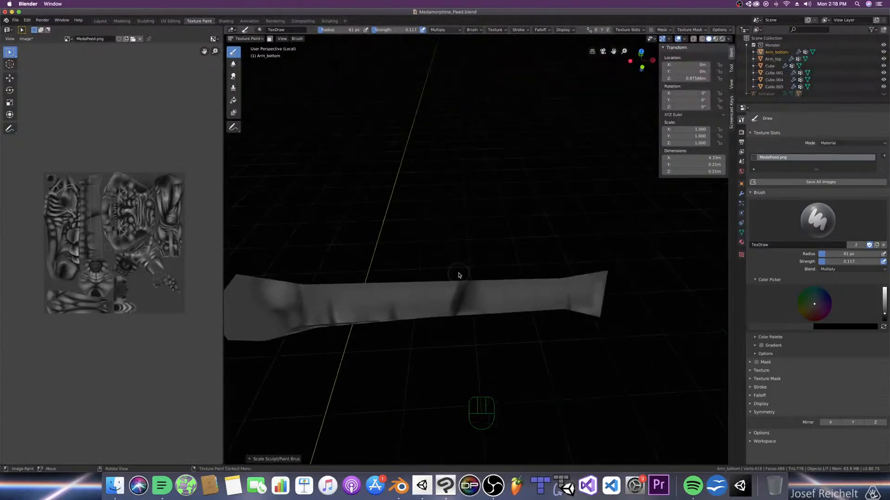
{"action": "key", "text": "ctrl+z"}
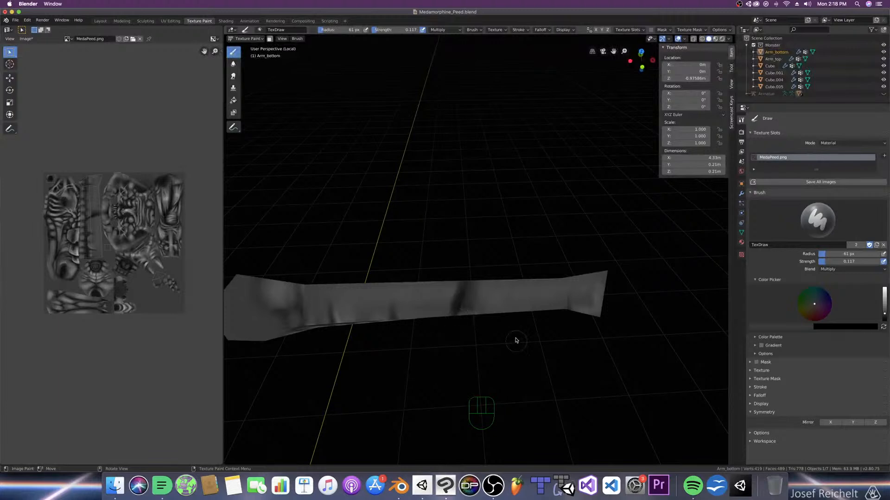
{"action": "middle_click_drag", "start_coordinate": [516, 341], "coordinate": [517, 325]}
{"action": "mouse_move", "coordinate": [477, 224]}
{"action": "left_mouse_down"}
{"action": "mouse_move", "coordinate": [468, 245]}
{"action": "mouse_move", "coordinate": [423, 268]}
{"action": "left_mouse_up"}
Step: Set the brush blend mode to Screen, reduce the radius to 17 px and highlight the crease's edge on the front side
{"action": "left_click", "coordinate": [852, 270]}
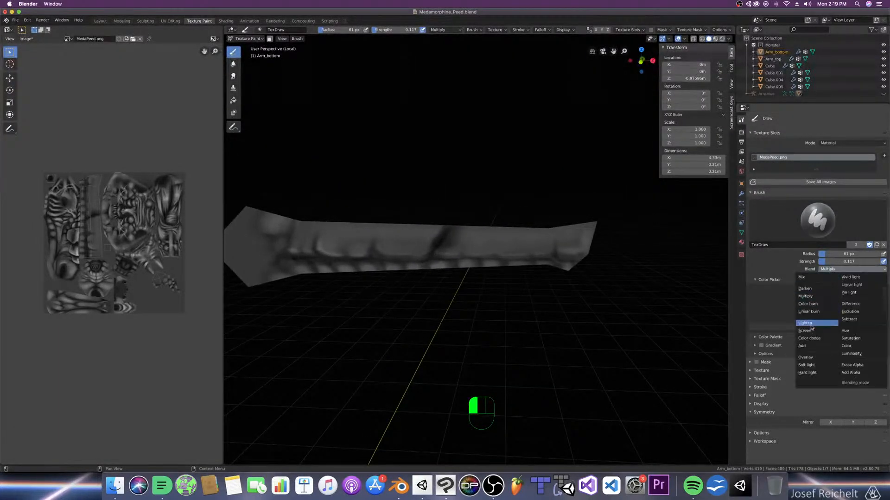
{"action": "left_click", "coordinate": [806, 331]}
{"action": "middle_click_drag", "start_coordinate": [478, 310], "coordinate": [498, 327]}
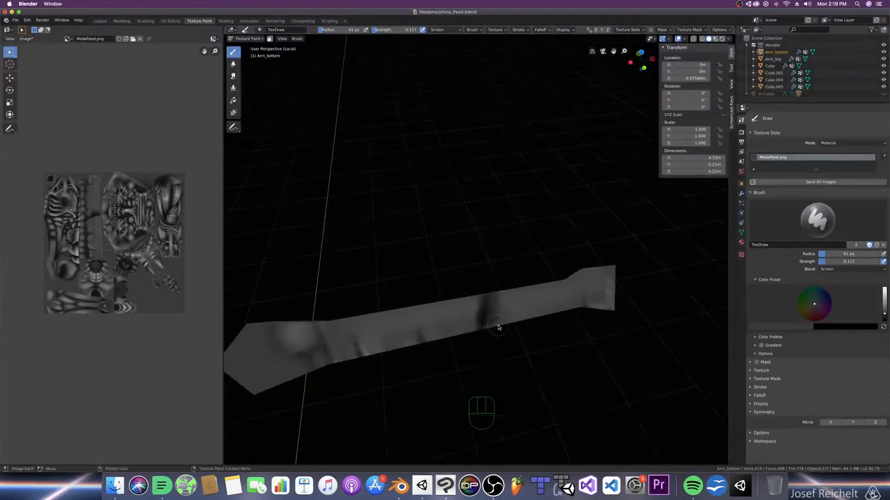
{"action": "key", "text": "bracketleft"}
{"action": "key", "text": "bracketleft"}
{"action": "middle_click_drag", "start_coordinate": [443, 327], "coordinate": [454, 309]}
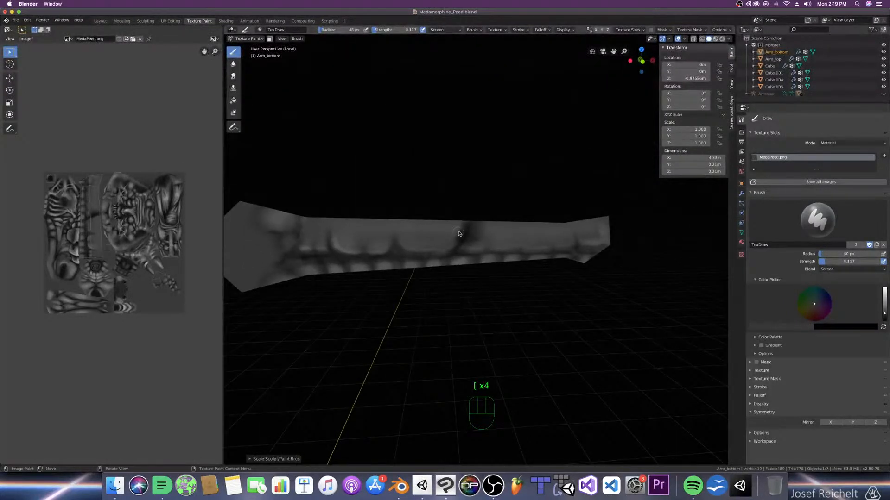
{"action": "key", "text": "bracketleft"}
{"action": "key", "text": "bracketleft"}
{"action": "mouse_move", "coordinate": [455, 244]}
{"action": "left_mouse_down"}
{"action": "mouse_move", "coordinate": [455, 233]}
{"action": "mouse_move", "coordinate": [457, 247]}
{"action": "left_mouse_up"}
{"action": "key", "text": "bracketright"}
Step: Enlarge the Screen brush slightly and brighten the ridge beside the crease on the forearm's top surface
{"action": "middle_click_drag", "start_coordinate": [453, 239], "coordinate": [462, 284]}
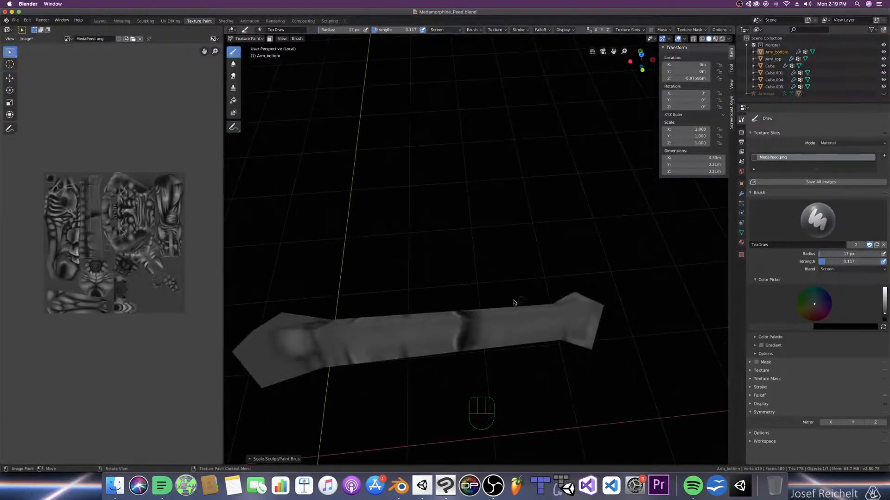
{"action": "key", "text": "bracketright"}
{"action": "key", "text": "bracketright"}
{"action": "mouse_move", "coordinate": [459, 343]}
{"action": "left_mouse_down"}
{"action": "mouse_move", "coordinate": [474, 319]}
{"action": "mouse_move", "coordinate": [461, 337]}
{"action": "mouse_move", "coordinate": [458, 314]}
{"action": "mouse_move", "coordinate": [462, 330]}
{"action": "left_mouse_up"}
{"action": "left_click_drag", "start_coordinate": [465, 325], "coordinate": [455, 342]}
Step: Enlarge the Screen brush to about 92 px and lighten the bulges between the crease and the forearm's wide end
{"action": "key", "text": "bracketright"}
{"action": "key", "text": "bracketright"}
{"action": "mouse_move", "coordinate": [395, 328]}
{"action": "middle_mouse_down"}
{"action": "mouse_move", "coordinate": [425, 316]}
{"action": "mouse_move", "coordinate": [413, 181]}
{"action": "middle_mouse_up"}
{"action": "key", "text": "e"}
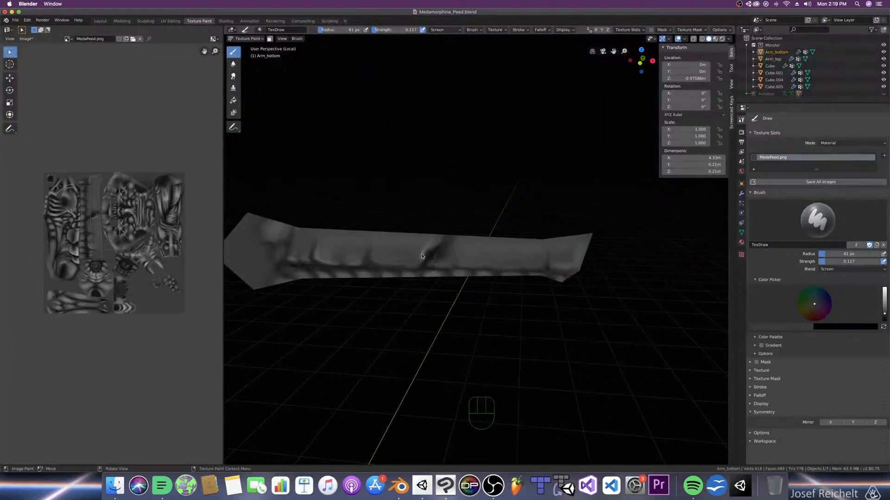
{"action": "key", "text": "bracketright"}
{"action": "key", "text": "bracketright"}
{"action": "middle_click_drag", "start_coordinate": [419, 248], "coordinate": [401, 230]}
{"action": "left_click_drag", "start_coordinate": [354, 292], "coordinate": [361, 309]}
{"action": "key", "text": "bracketleft"}
{"action": "mouse_move", "coordinate": [346, 276]}
{"action": "left_mouse_down"}
{"action": "mouse_move", "coordinate": [352, 307]}
{"action": "mouse_move", "coordinate": [369, 282]}
{"action": "mouse_move", "coordinate": [363, 287]}
{"action": "left_mouse_up"}
{"action": "key", "text": "bracketright"}
{"action": "key", "text": "bracketright"}
{"action": "middle_click_drag", "start_coordinate": [339, 292], "coordinate": [384, 284]}
{"action": "mouse_move", "coordinate": [358, 292]}
{"action": "left_mouse_down"}
{"action": "mouse_move", "coordinate": [349, 278]}
{"action": "mouse_move", "coordinate": [318, 281]}
{"action": "left_mouse_up"}
{"action": "key", "text": "bracketright"}
{"action": "key", "text": "bracketleft"}
{"action": "left_click_drag", "start_coordinate": [315, 317], "coordinate": [294, 286]}
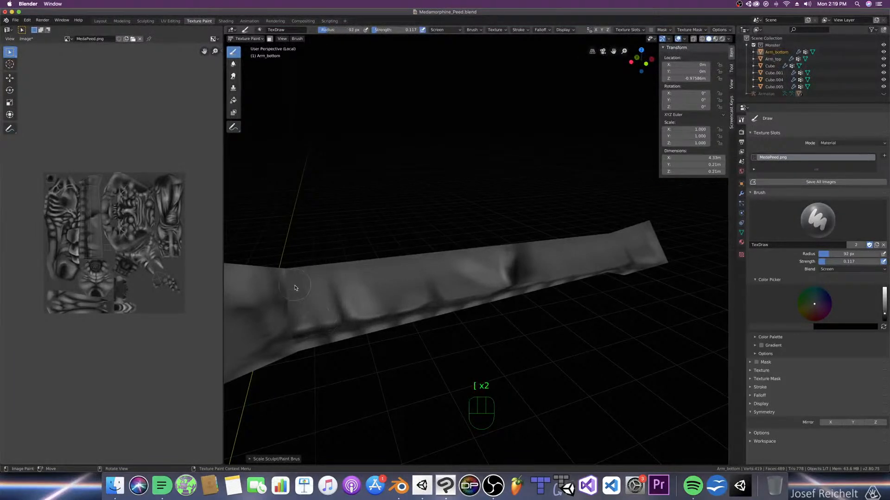
Step: Lighten the top surface near the forearm's wide end with a larger Screen brush, and reduce the radius to 90 px
{"action": "mouse_move", "coordinate": [323, 299]}
{"action": "middle_mouse_down"}
{"action": "mouse_move", "coordinate": [377, 328]}
{"action": "mouse_move", "coordinate": [362, 307]}
{"action": "middle_mouse_up"}
{"action": "key", "text": "bracketright"}
{"action": "key", "text": "bracketright"}
{"action": "mouse_move", "coordinate": [454, 391]}
{"action": "left_mouse_down"}
{"action": "mouse_move", "coordinate": [478, 367]}
{"action": "mouse_move", "coordinate": [486, 373]}
{"action": "left_mouse_up"}
{"action": "key", "text": "bracketleft"}
{"action": "key", "text": "bracketleft"}
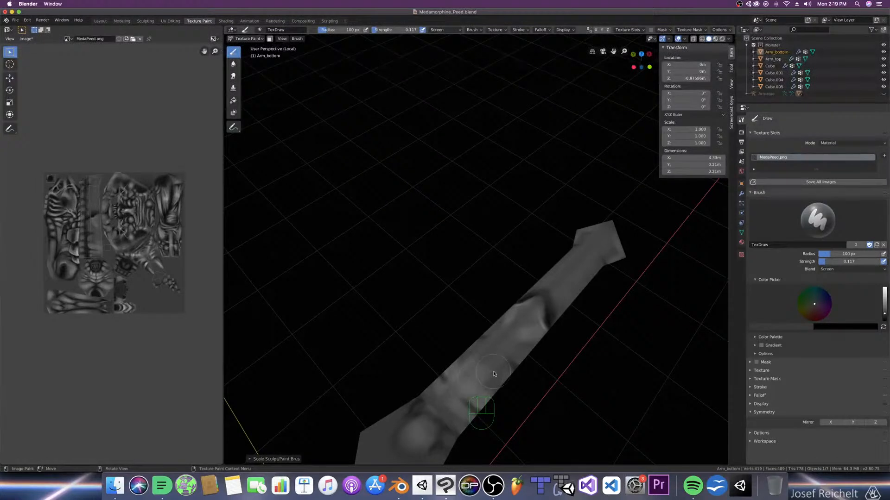
Step: Set the brush blend mode back to Multiply and check the forearm's shading from the other end
{"action": "left_click", "coordinate": [837, 269]}
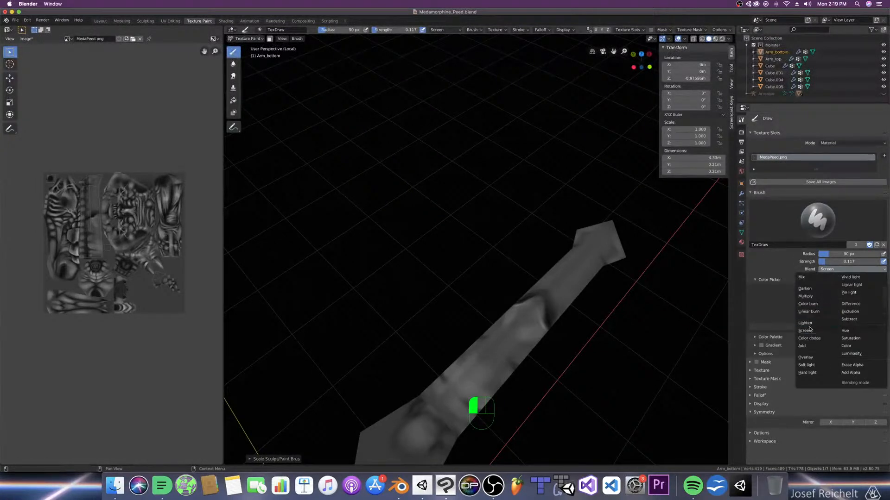
{"action": "left_click", "coordinate": [814, 296]}
{"action": "mouse_move", "coordinate": [526, 342]}
{"action": "middle_mouse_down"}
{"action": "mouse_move", "coordinate": [512, 304]}
{"action": "mouse_move", "coordinate": [494, 328]}
{"action": "mouse_move", "coordinate": [511, 309]}
{"action": "middle_mouse_up"}
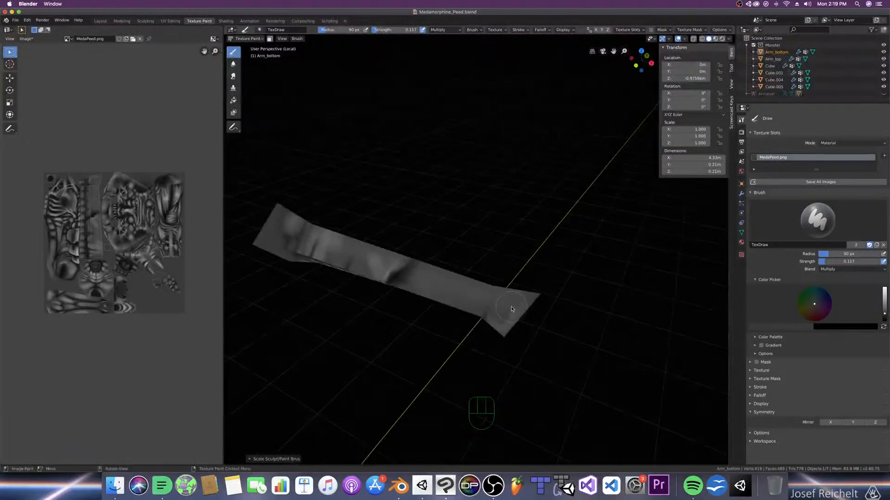
{"action": "middle_click_drag", "start_coordinate": [392, 257], "coordinate": [396, 267]}
Step: Save the file, close the image editor beside the viewport and split off a second 3D viewport
{"action": "key", "text": "super+s"}
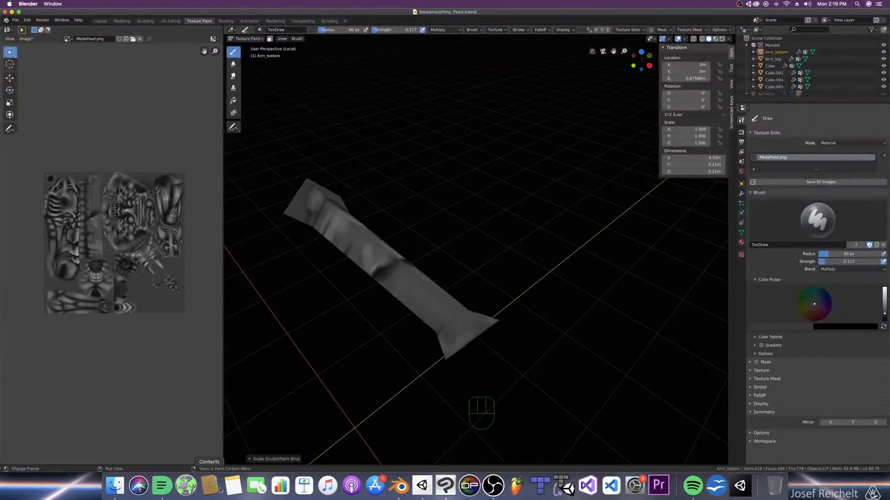
{"action": "left_click_drag", "start_coordinate": [225, 462], "coordinate": [113, 454]}
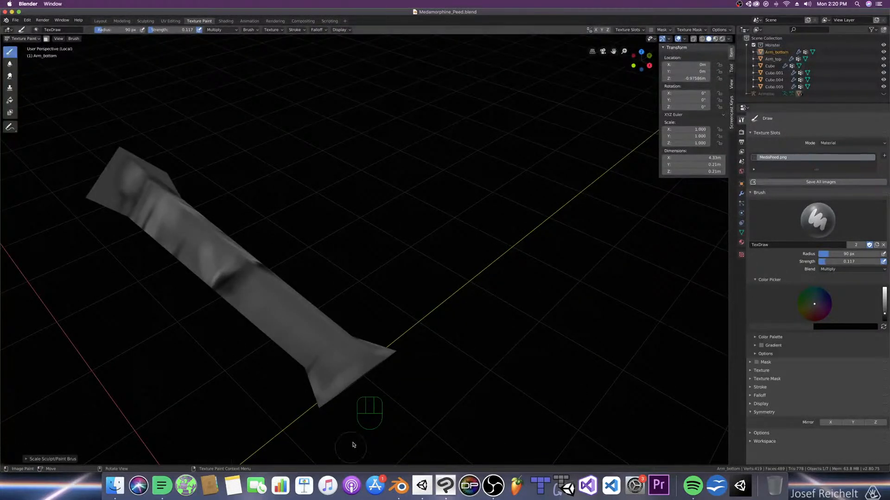
{"action": "left_click_drag", "start_coordinate": [2, 464], "coordinate": [281, 440]}
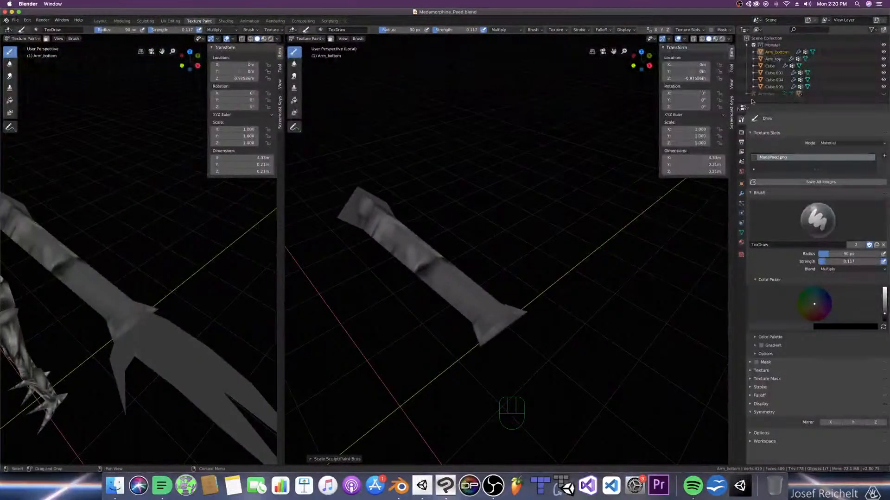
{"action": "left_click", "coordinate": [731, 68]}
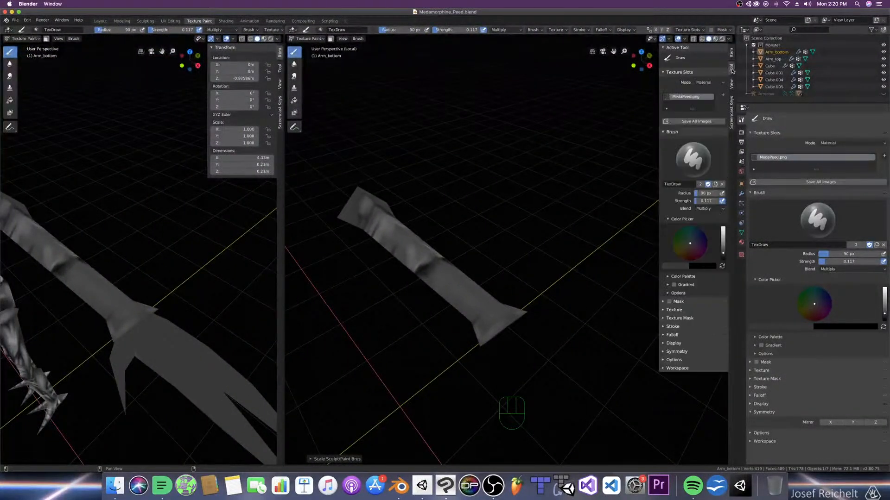
{"action": "left_click", "coordinate": [732, 84]}
{"action": "left_click", "coordinate": [732, 102]}
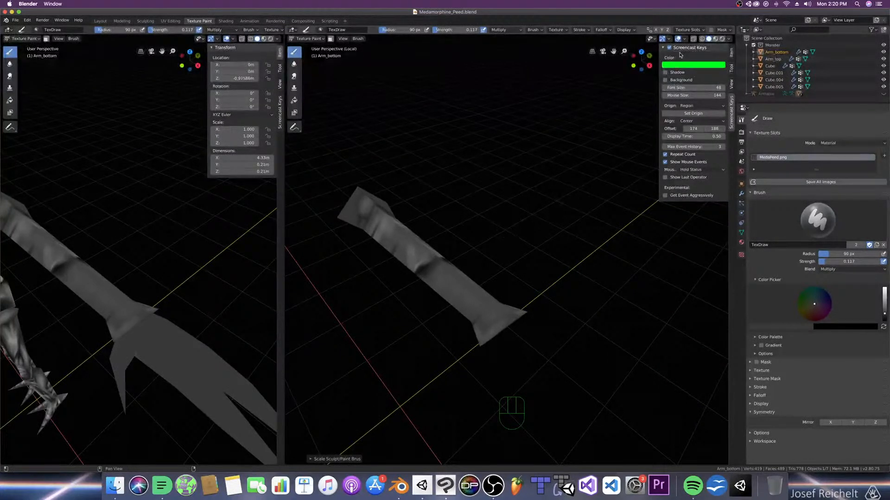
{"action": "left_click", "coordinate": [686, 39]}
{"action": "left_click", "coordinate": [730, 40]}
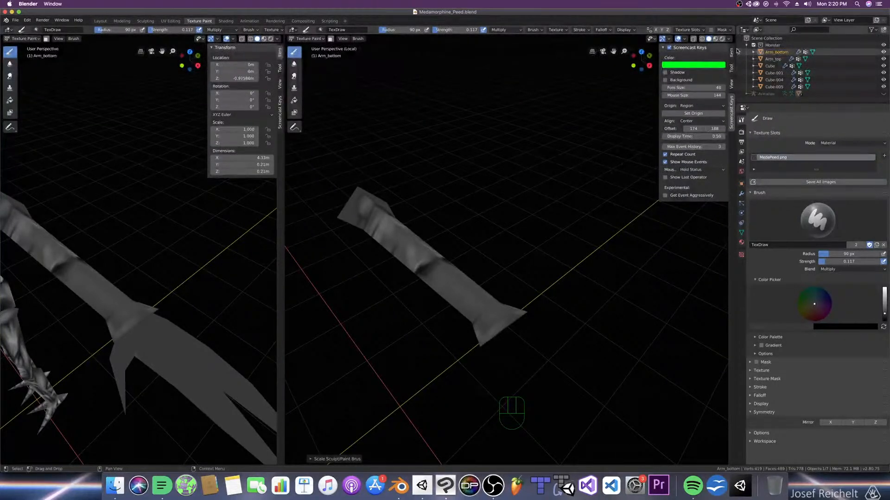
{"action": "left_click", "coordinate": [731, 39]}
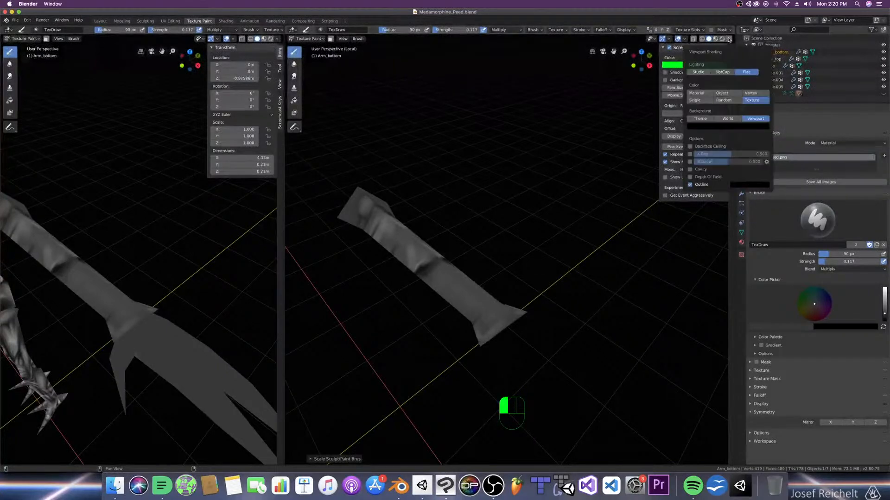
{"action": "left_click", "coordinate": [725, 127]}
{"action": "left_click", "coordinate": [739, 126]}
{"action": "mouse_move", "coordinate": [747, 83]}
{"action": "left_mouse_down"}
{"action": "mouse_move", "coordinate": [746, 34]}
{"action": "mouse_move", "coordinate": [747, 84]}
{"action": "left_mouse_up"}
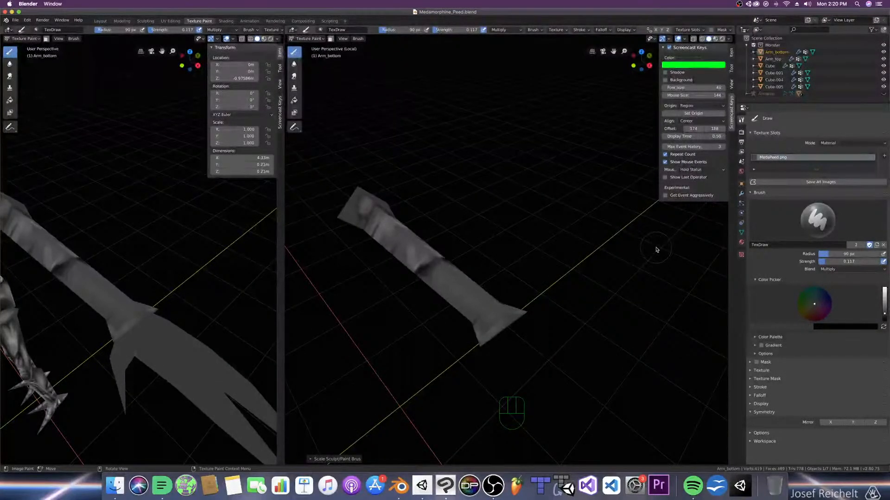
Step: Hide the sidebar of the main viewport and save the file
{"action": "key", "text": "n"}
{"action": "left_click", "coordinate": [730, 40]}
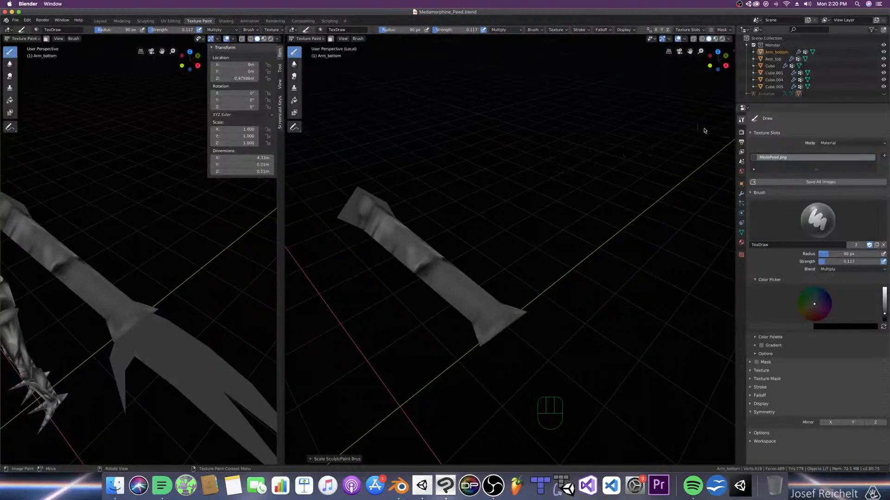
{"action": "key", "text": "n"}
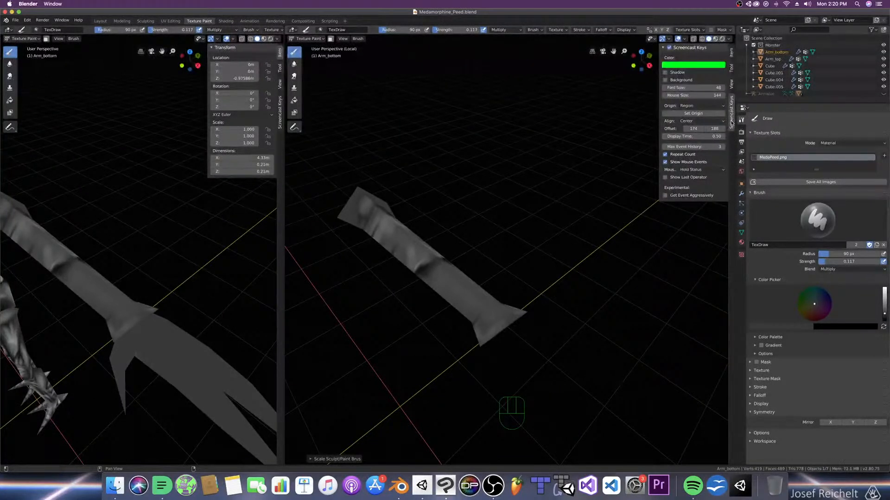
{"action": "key", "text": "n"}
{"action": "key", "text": "super+s"}
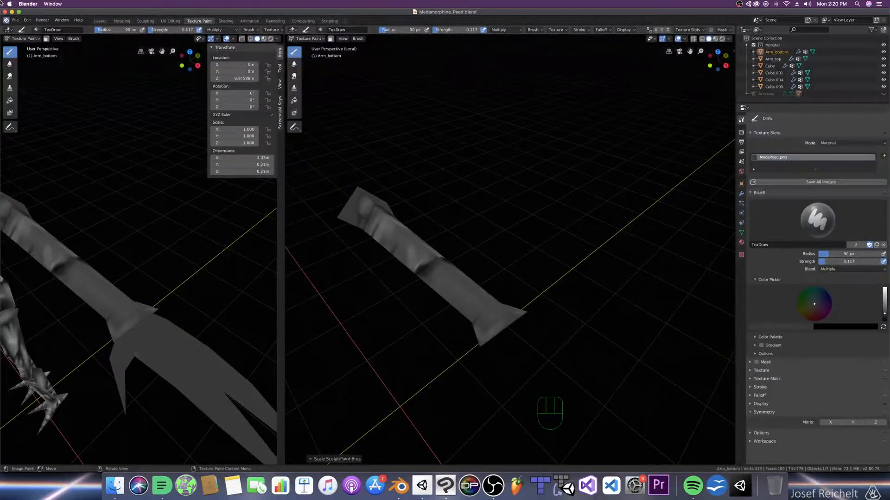
Step: Turn the second viewport into an Image Editor showing MedaPeed.png and save the file
{"action": "left_click", "coordinate": [8, 30]}
{"action": "left_click", "coordinate": [31, 74]}
{"action": "left_click", "coordinate": [8, 29]}
{"action": "left_click", "coordinate": [25, 70]}
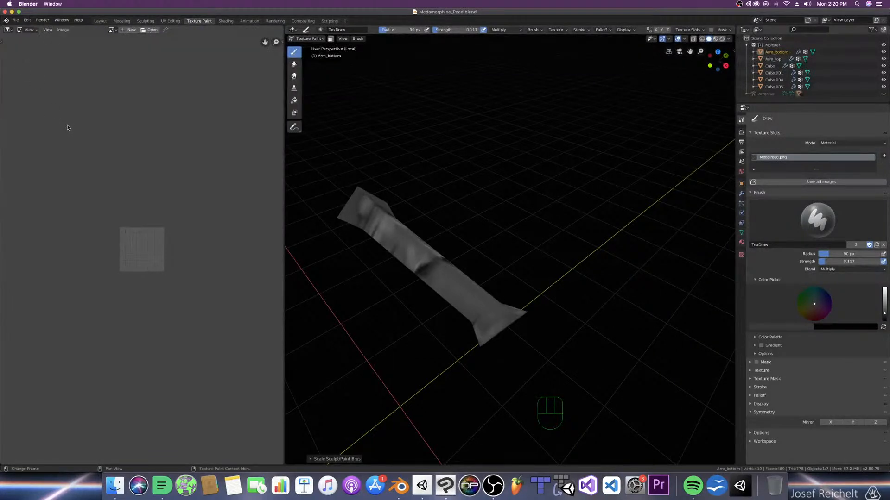
{"action": "key", "text": "Tab"}
{"action": "key", "text": "Tab"}
{"action": "left_click", "coordinate": [8, 30]}
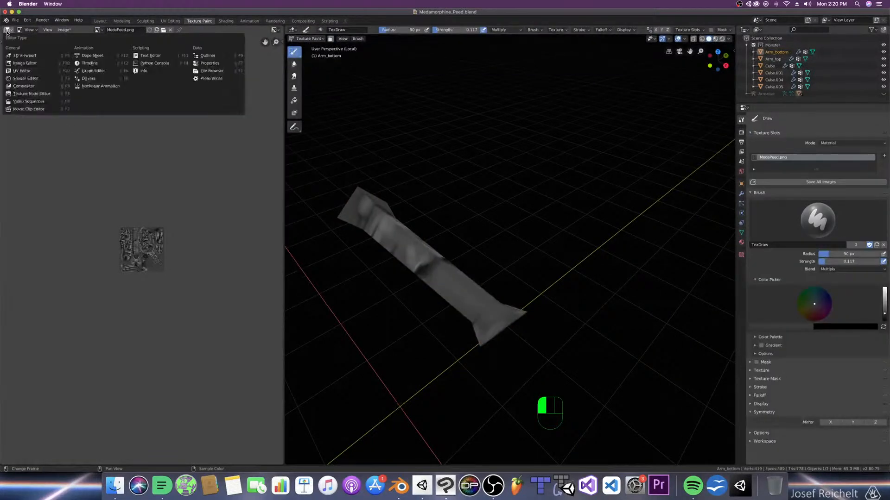
{"action": "left_click", "coordinate": [23, 78]}
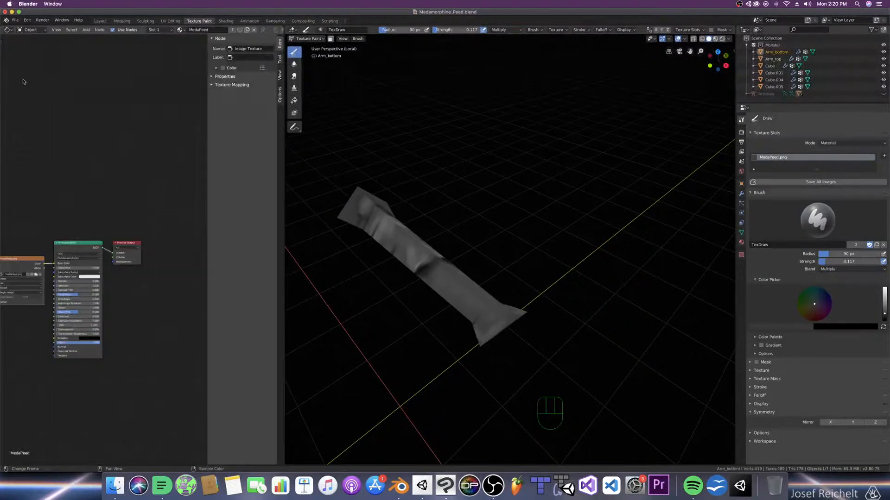
{"action": "left_click", "coordinate": [8, 29]}
{"action": "left_click", "coordinate": [19, 64]}
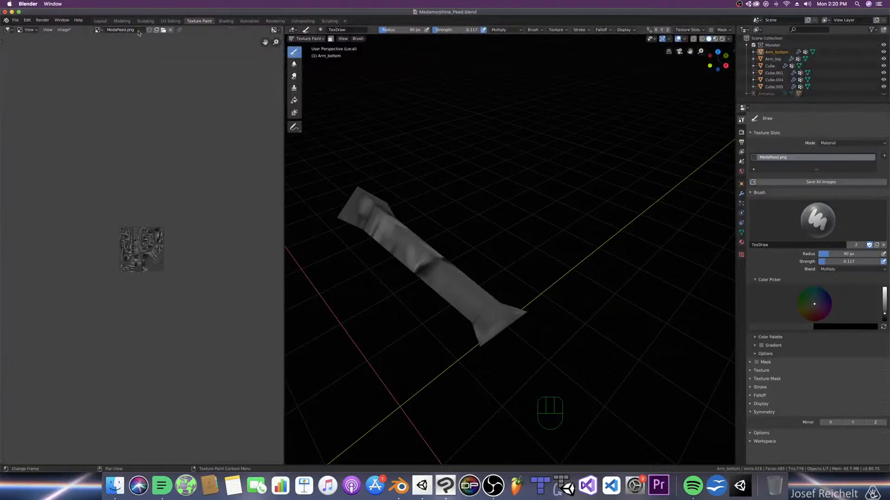
{"action": "key", "text": "super+s"}
Step: Bring the mid-forearm crease close into view and darken its edge with the Multiply brush reduced to 19 px
{"action": "middle_click_drag", "start_coordinate": [543, 230], "coordinate": [533, 195]}
{"action": "mouse_move", "coordinate": [533, 260]}
{"action": "middle_mouse_down"}
{"action": "mouse_move", "coordinate": [525, 252]}
{"action": "mouse_move", "coordinate": [508, 273]}
{"action": "middle_mouse_up"}
{"action": "key", "text": "bracketleft"}
{"action": "key", "text": "bracketleft"}
{"action": "key", "text": "bracketleft"}
{"action": "key", "text": "bracketleft"}
{"action": "key", "text": "bracketleft"}
{"action": "left_click_drag", "start_coordinate": [468, 276], "coordinate": [473, 251]}
{"action": "middle_click_drag", "start_coordinate": [474, 249], "coordinate": [462, 263]}
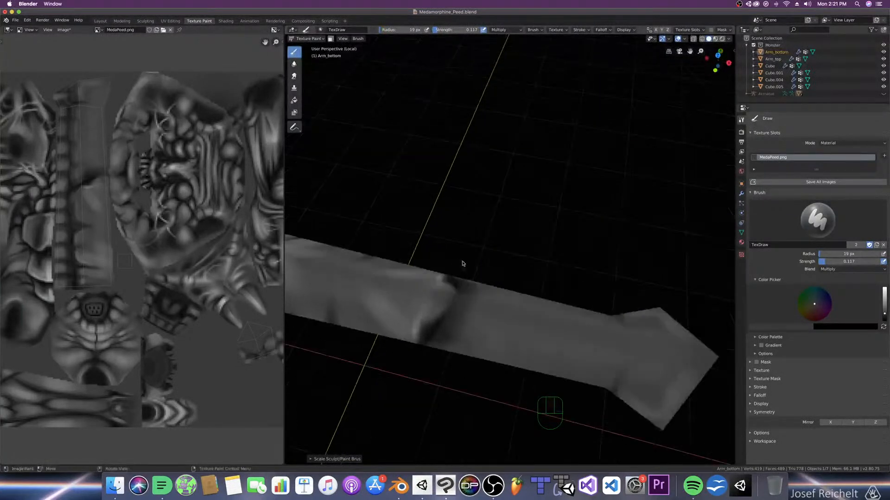
Step: Deepen the crease across the top surface, adding fine dark detail at its lower end with a 13 px brush
{"action": "left_click_drag", "start_coordinate": [439, 318], "coordinate": [452, 301]}
{"action": "key", "text": "bracketleft"}
{"action": "key", "text": "bracketleft"}
{"action": "key", "text": "bracketleft"}
{"action": "left_click_drag", "start_coordinate": [425, 329], "coordinate": [422, 328]}
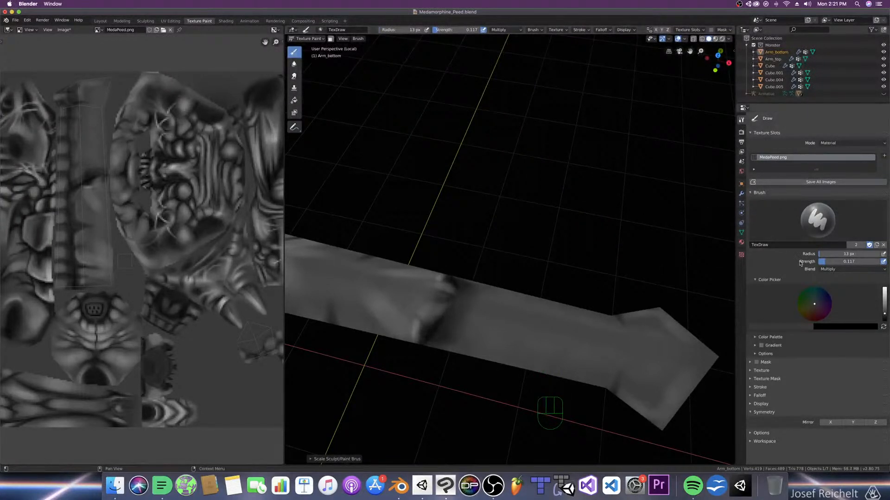
Step: Set the brush blend mode to Screen and brighten the ridge along the crease with a 20 px brush
{"action": "mouse_move", "coordinate": [831, 273]}
{"action": "left_mouse_down"}
{"action": "mouse_move", "coordinate": [816, 325]}
{"action": "mouse_move", "coordinate": [800, 327]}
{"action": "left_mouse_up"}
{"action": "mouse_move", "coordinate": [443, 310]}
{"action": "left_mouse_down"}
{"action": "mouse_move", "coordinate": [435, 318]}
{"action": "mouse_move", "coordinate": [444, 312]}
{"action": "left_mouse_up"}
{"action": "key", "text": "bracketleft"}
{"action": "left_click_drag", "start_coordinate": [832, 271], "coordinate": [816, 330]}
{"action": "left_click_drag", "start_coordinate": [429, 321], "coordinate": [437, 313]}
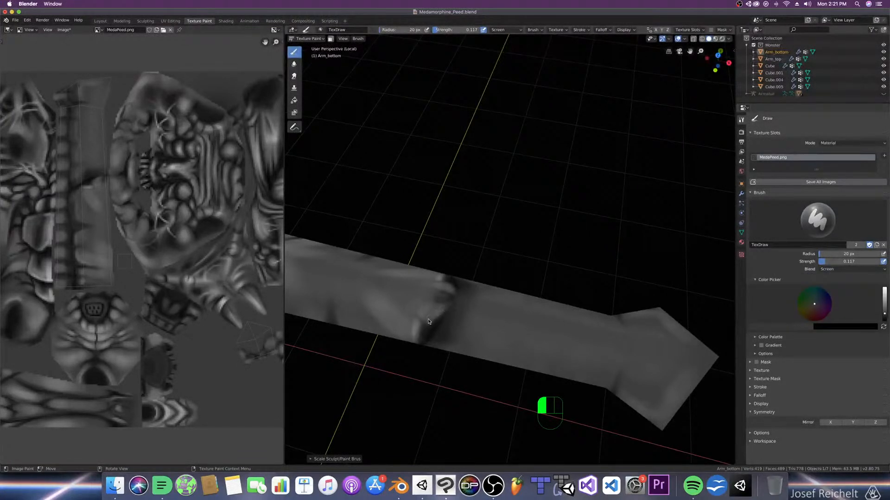
Step: Raise the brush strength to 0.352, switch the blend mode to Multiply and darken the area beside the crease's ridge
{"action": "left_click_drag", "start_coordinate": [827, 261], "coordinate": [842, 261]}
{"action": "left_click", "coordinate": [834, 269]}
{"action": "left_click", "coordinate": [816, 296]}
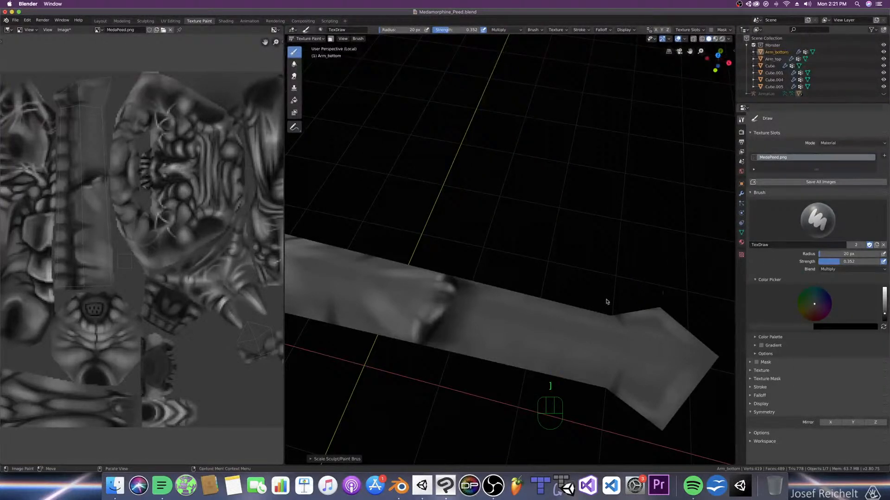
{"action": "left_click", "coordinate": [419, 321]}
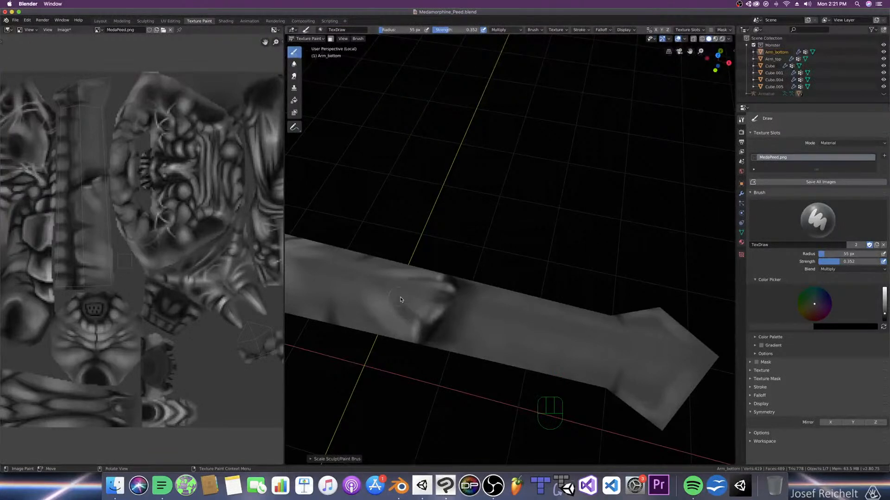
{"action": "key", "text": "bracketleft"}
{"action": "key", "text": "bracketleft"}
{"action": "key", "text": "bracketleft"}
Step: Darken the forearm's side between the elbow and the mid-forearm crease with short Multiply strokes at varying brush sizes
{"action": "mouse_move", "coordinate": [400, 276]}
{"action": "middle_mouse_down"}
{"action": "mouse_move", "coordinate": [417, 270]}
{"action": "mouse_move", "coordinate": [430, 189]}
{"action": "middle_mouse_up"}
{"action": "key", "text": "bracketright"}
{"action": "key", "text": "bracketright"}
{"action": "key", "text": "bracketright"}
{"action": "key", "text": "bracketright"}
{"action": "left_click", "coordinate": [407, 253]}
{"action": "key", "text": "bracketright"}
{"action": "key", "text": "bracketright"}
{"action": "key", "text": "bracketright"}
{"action": "key", "text": "bracketright"}
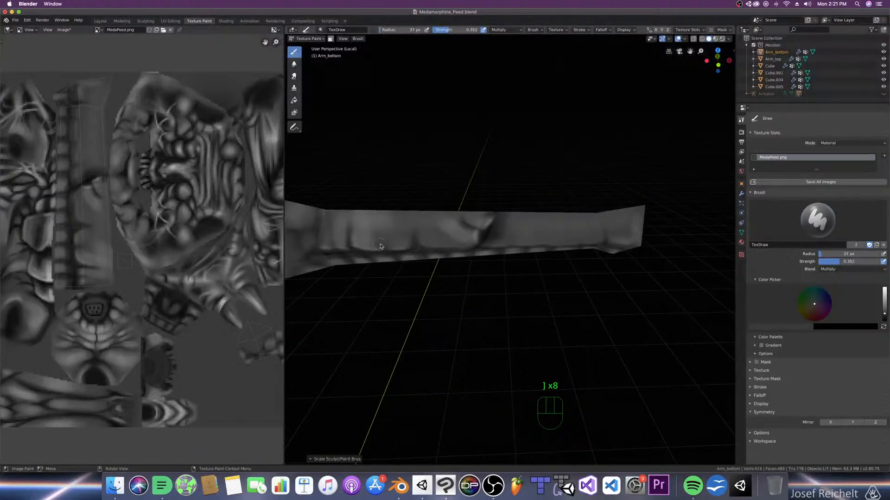
{"action": "key", "text": "bracketleft"}
{"action": "left_click", "coordinate": [407, 232]}
{"action": "left_click", "coordinate": [400, 224]}
Step: Add dark muscle folds along the forearm's side and upper surface, reducing the Multiply brush to 18 px
{"action": "key", "text": "bracketright"}
{"action": "key", "text": "bracketright"}
{"action": "key", "text": "bracketright"}
{"action": "left_click", "coordinate": [459, 248]}
{"action": "key", "text": "bracketleft"}
{"action": "key", "text": "bracketleft"}
{"action": "left_click", "coordinate": [450, 238]}
{"action": "middle_click_drag", "start_coordinate": [394, 216], "coordinate": [411, 238]}
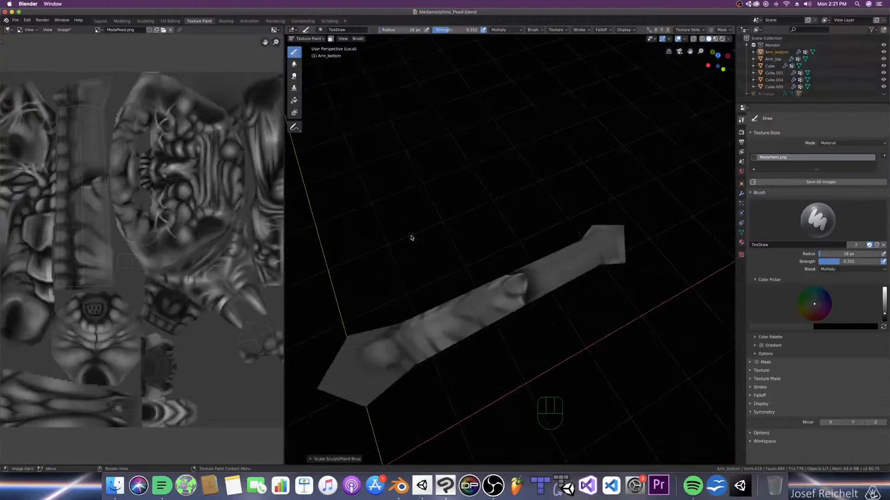
{"action": "key", "text": "bracketleft"}
{"action": "left_click", "coordinate": [437, 332]}
Step: Enlarge the brush to 82 px and blend broad, soft strokes over the folds between the elbow and the crease
{"action": "mouse_move", "coordinate": [852, 269]}
{"action": "left_mouse_down"}
{"action": "mouse_move", "coordinate": [816, 311]}
{"action": "mouse_move", "coordinate": [816, 332]}
{"action": "left_mouse_up"}
{"action": "key", "text": "bracketright"}
{"action": "key", "text": "bracketright"}
{"action": "key", "text": "bracketright"}
{"action": "key", "text": "bracketright"}
{"action": "key", "text": "bracketright"}
{"action": "mouse_move", "coordinate": [829, 269]}
{"action": "left_mouse_down"}
{"action": "mouse_move", "coordinate": [827, 284]}
{"action": "mouse_move", "coordinate": [824, 278]}
{"action": "left_mouse_up"}
{"action": "key", "text": "bracketright"}
{"action": "key", "text": "bracketright"}
{"action": "key", "text": "bracketright"}
{"action": "key", "text": "bracketright"}
{"action": "key", "text": "bracketright"}
{"action": "key", "text": "bracketright"}
{"action": "left_click", "coordinate": [500, 297]}
{"action": "left_click_drag", "start_coordinate": [418, 338], "coordinate": [510, 291]}
Step: Set the blend mode to Screen and highlight the forearm's upper length from elbow to crease with a 19 px brush
{"action": "mouse_move", "coordinate": [853, 270]}
{"action": "left_mouse_down"}
{"action": "mouse_move", "coordinate": [815, 336]}
{"action": "mouse_move", "coordinate": [808, 330]}
{"action": "left_mouse_up"}
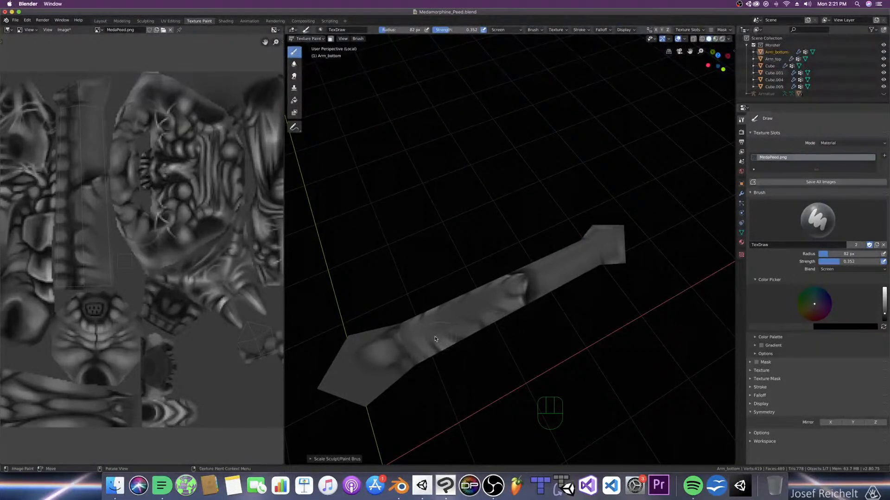
{"action": "key", "text": "["}
{"action": "key", "text": "["}
{"action": "key", "text": "["}
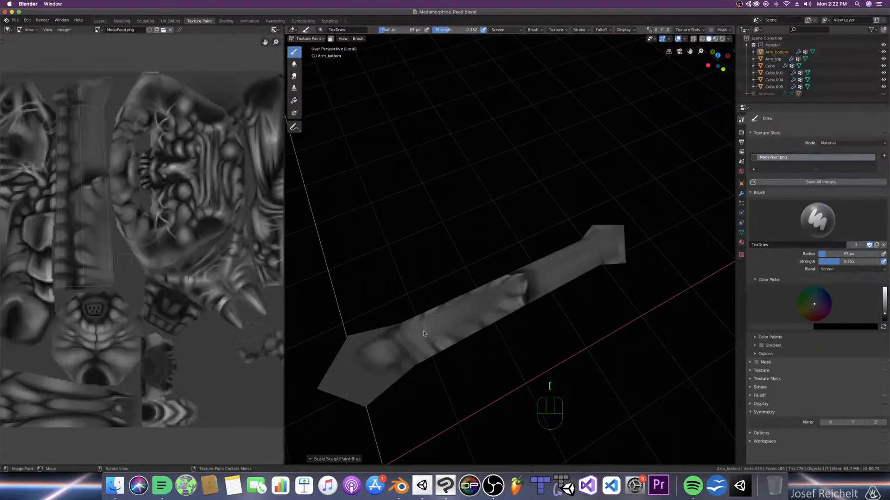
{"action": "key", "text": "["}
{"action": "key", "text": "["}
{"action": "key", "text": "["}
{"action": "left_click", "coordinate": [402, 337]}
{"action": "key", "text": "["}
{"action": "left_click_drag", "start_coordinate": [402, 336], "coordinate": [447, 316]}
{"action": "left_click_drag", "start_coordinate": [459, 309], "coordinate": [485, 295]}
{"action": "left_click_drag", "start_coordinate": [489, 295], "coordinate": [498, 292]}
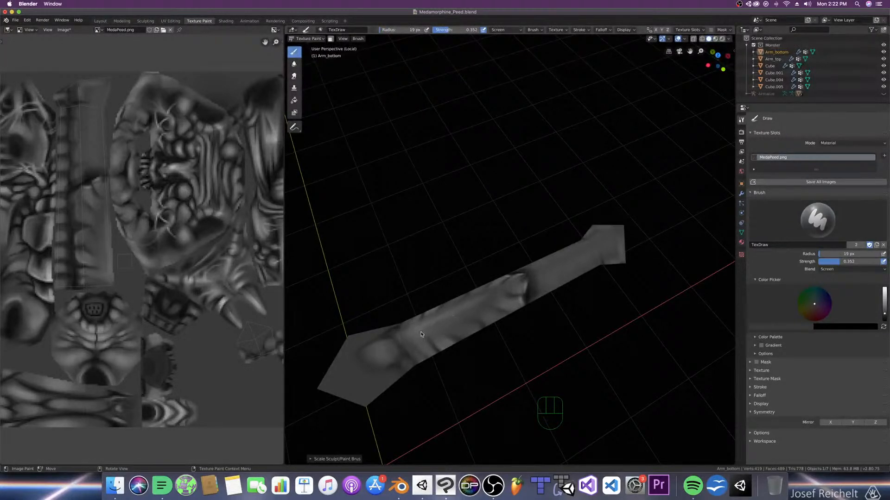
Step: Add small Screen highlights on the ridge beside the mid-forearm crease with a reduced brush and save the file
{"action": "middle_click_drag", "start_coordinate": [425, 327], "coordinate": [434, 328]}
{"action": "key", "text": "bracketleft"}
{"action": "key", "text": "bracketleft"}
{"action": "mouse_move", "coordinate": [564, 299]}
{"action": "left_mouse_down"}
{"action": "mouse_move", "coordinate": [564, 284]}
{"action": "mouse_move", "coordinate": [564, 301]}
{"action": "left_mouse_up"}
{"action": "mouse_move", "coordinate": [565, 306]}
{"action": "left_mouse_down"}
{"action": "mouse_move", "coordinate": [565, 251]}
{"action": "mouse_move", "coordinate": [564, 297]}
{"action": "left_mouse_up"}
{"action": "middle_click_drag", "start_coordinate": [548, 289], "coordinate": [489, 320]}
{"action": "key", "text": "super+s"}
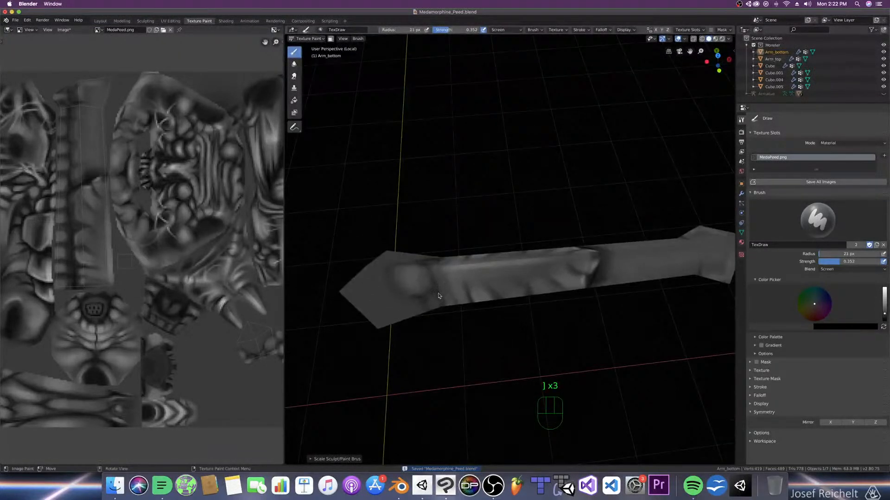
Step: Enlarge the Screen brush slightly and brighten the round bump at the elbow end of the forearm
{"action": "key", "text": "bracketright"}
{"action": "key", "text": "bracketright"}
{"action": "key", "text": "bracketright"}
{"action": "key", "text": "bracketright"}
{"action": "left_click", "coordinate": [415, 281]}
{"action": "left_click_drag", "start_coordinate": [416, 281], "coordinate": [411, 275]}
Step: Enlarge the Screen brush to 157 px and softly brighten the wide face of the elbow end
{"action": "mouse_move", "coordinate": [457, 278]}
{"action": "middle_mouse_down"}
{"action": "mouse_move", "coordinate": [462, 247]}
{"action": "mouse_move", "coordinate": [491, 297]}
{"action": "middle_mouse_up"}
{"action": "key", "text": "bracketright"}
{"action": "key", "text": "bracketright"}
{"action": "key", "text": "bracketright"}
{"action": "key", "text": "bracketright"}
{"action": "key", "text": "bracketright"}
{"action": "key", "text": "bracketright"}
{"action": "left_click_drag", "start_coordinate": [402, 268], "coordinate": [417, 264]}
{"action": "left_click", "coordinate": [430, 264]}
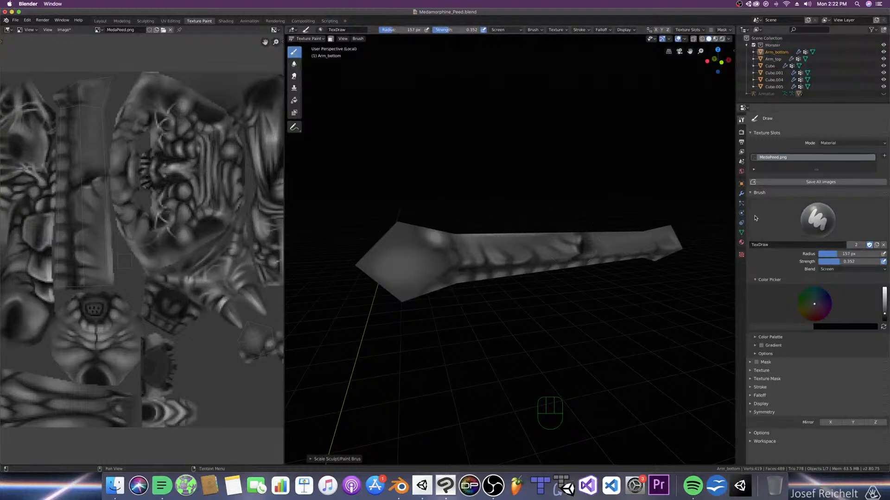
Step: Set the blend mode to Multiply, shrink the brush and darken the area around the elbow bump
{"action": "left_click", "coordinate": [828, 270]}
{"action": "left_click", "coordinate": [821, 307]}
{"action": "middle_click_drag", "start_coordinate": [547, 236], "coordinate": [566, 230]}
{"action": "key", "text": "bracketleft"}
{"action": "key", "text": "bracketleft"}
{"action": "key", "text": "bracketleft"}
{"action": "key", "text": "bracketleft"}
{"action": "key", "text": "bracketleft"}
{"action": "key", "text": "bracketleft"}
{"action": "key", "text": "bracketleft"}
{"action": "key", "text": "bracketleft"}
{"action": "key", "text": "bracketleft"}
{"action": "key", "text": "bracketleft"}
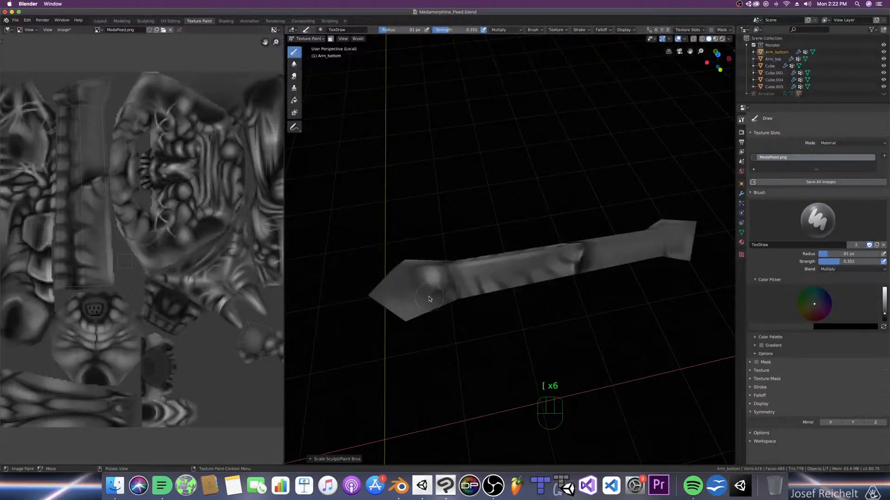
{"action": "key", "text": "bracketleft"}
{"action": "key", "text": "bracketleft"}
{"action": "key", "text": "bracketleft"}
{"action": "key", "text": "bracketleft"}
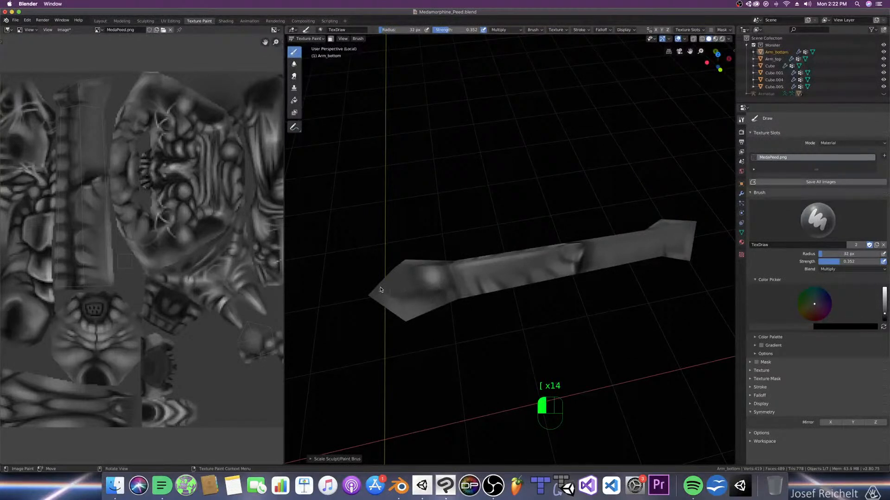
{"action": "mouse_move", "coordinate": [410, 293]}
{"action": "left_mouse_down"}
{"action": "mouse_move", "coordinate": [439, 294]}
{"action": "mouse_move", "coordinate": [420, 288]}
{"action": "left_mouse_up"}
Step: Darken the joint between the elbow's wide face and the forearm with a 17 px Multiply brush
{"action": "middle_click_drag", "start_coordinate": [450, 293], "coordinate": [445, 261]}
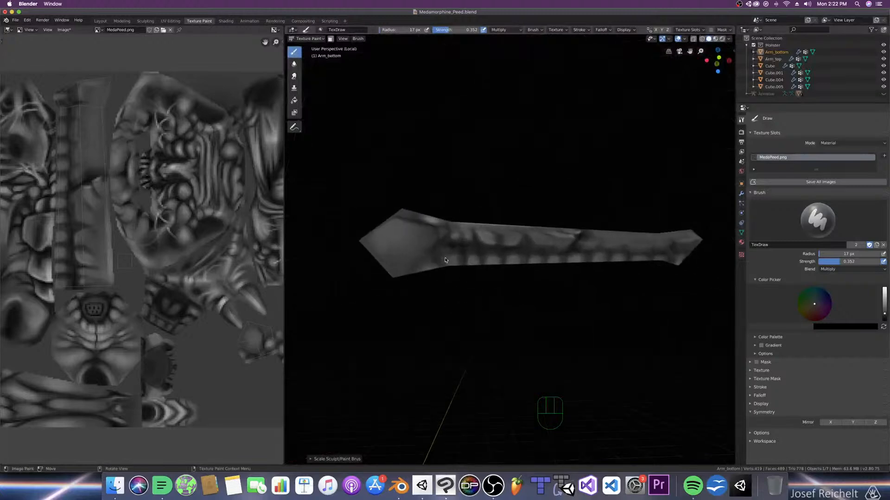
{"action": "left_click_drag", "start_coordinate": [433, 243], "coordinate": [411, 255]}
{"action": "left_click_drag", "start_coordinate": [439, 246], "coordinate": [414, 254]}
{"action": "left_click_drag", "start_coordinate": [435, 234], "coordinate": [428, 255]}
Step: Enlarge the Multiply brush to 61 px, deepen the shading at the elbow joint and save the file
{"action": "key", "text": "bracketright"}
{"action": "key", "text": "bracketright"}
{"action": "middle_click_drag", "start_coordinate": [428, 214], "coordinate": [431, 232]}
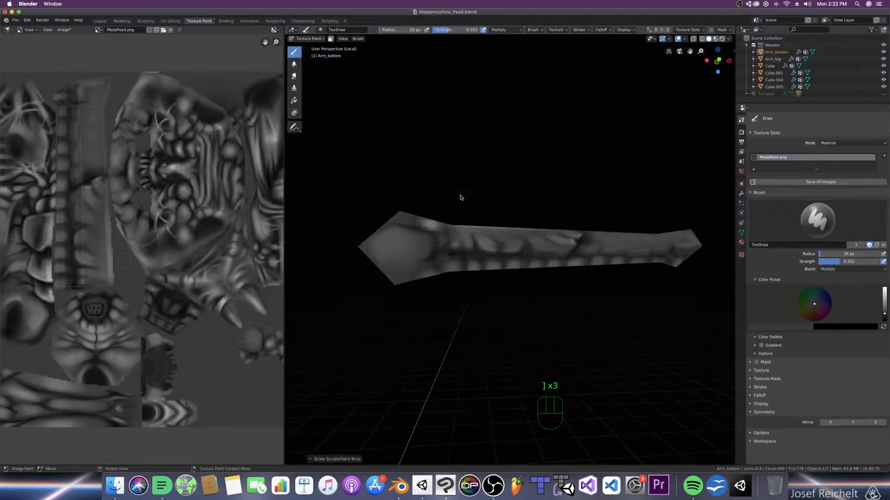
{"action": "key", "text": "bracketright"}
{"action": "key", "text": "bracketright"}
{"action": "key", "text": "bracketright"}
{"action": "key", "text": "bracketright"}
{"action": "key", "text": "bracketright"}
{"action": "key", "text": "bracketright"}
{"action": "key", "text": "bracketright"}
{"action": "key", "text": "bracketright"}
{"action": "key", "text": "bracketright"}
{"action": "left_click", "coordinate": [427, 258]}
{"action": "key", "text": "super+s"}
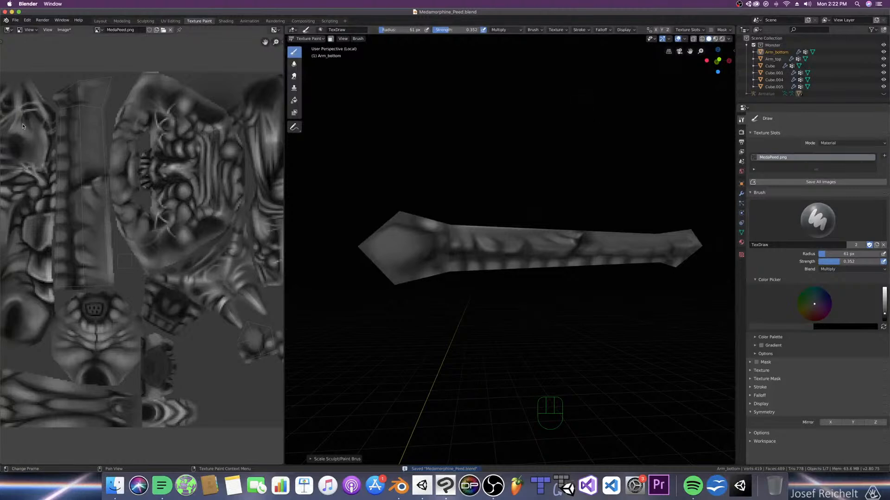
Step: Switch the image editor area to the Shader Editor, bring the MedaPeed material nodes into view, save the file and hide the sidebar
{"action": "left_click", "coordinate": [7, 29]}
{"action": "left_click", "coordinate": [28, 85]}
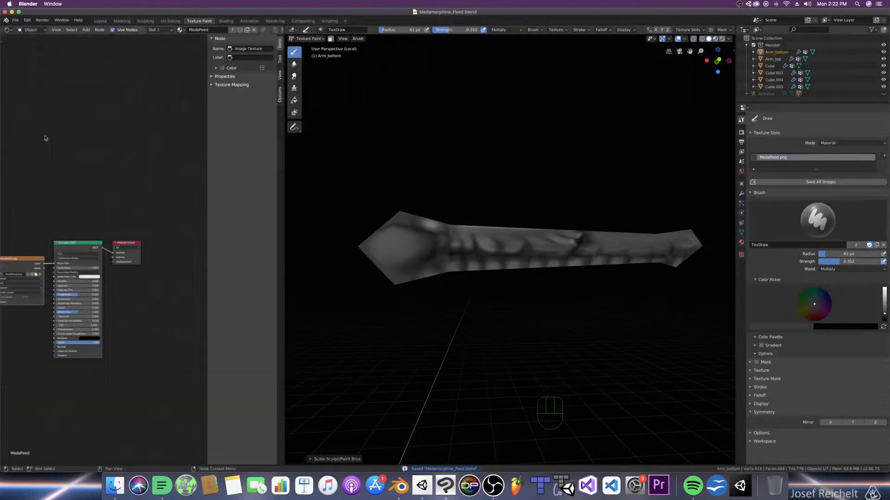
{"action": "middle_click_drag", "start_coordinate": [44, 204], "coordinate": [116, 181]}
{"action": "scroll", "coordinate": [77, 173], "scroll_direction": "up", "scroll_amount": 2}
{"action": "key", "text": "super+s"}
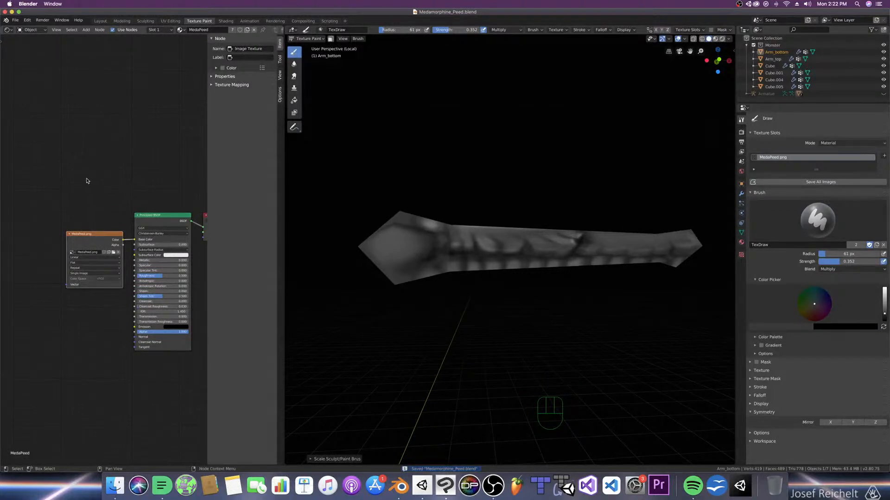
{"action": "middle_click_drag", "start_coordinate": [91, 189], "coordinate": [82, 182]}
{"action": "key", "text": "n"}
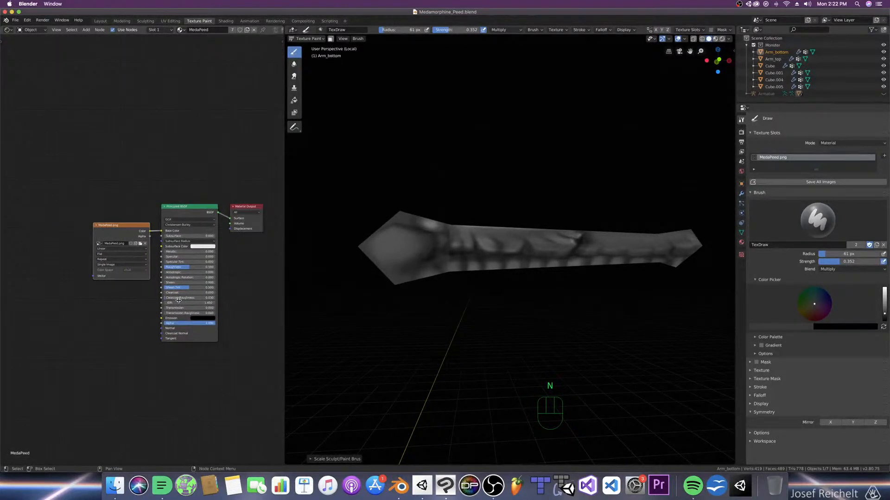
{"action": "right_click", "coordinate": [96, 312]}
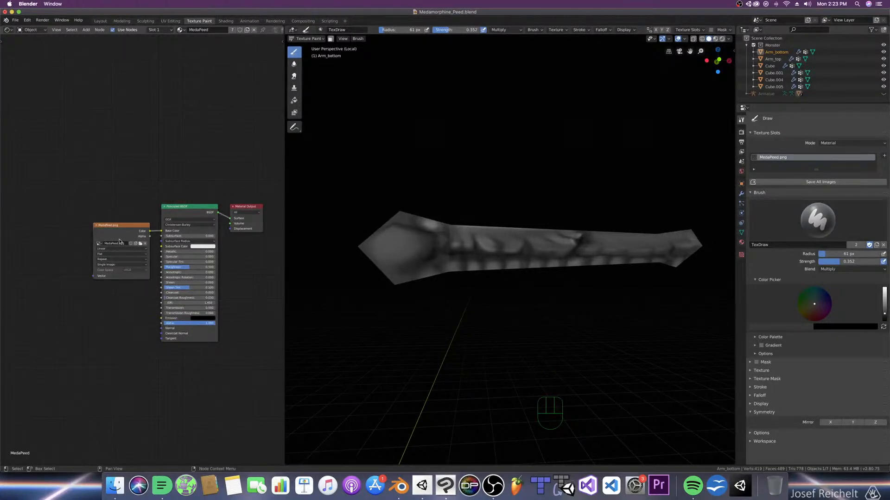
{"action": "scroll", "coordinate": [56, 222], "scroll_direction": "up", "scroll_amount": 2}
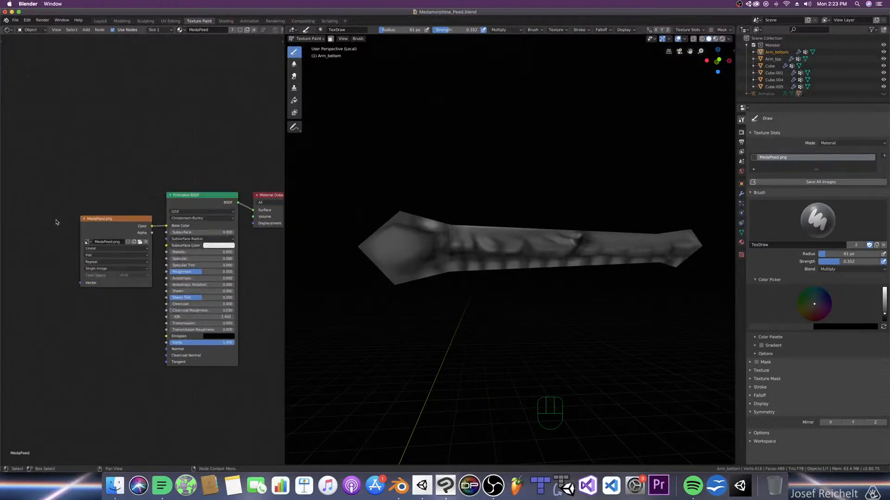
{"action": "key", "text": "shift+a"}
{"action": "mouse_move", "coordinate": [62, 245]}
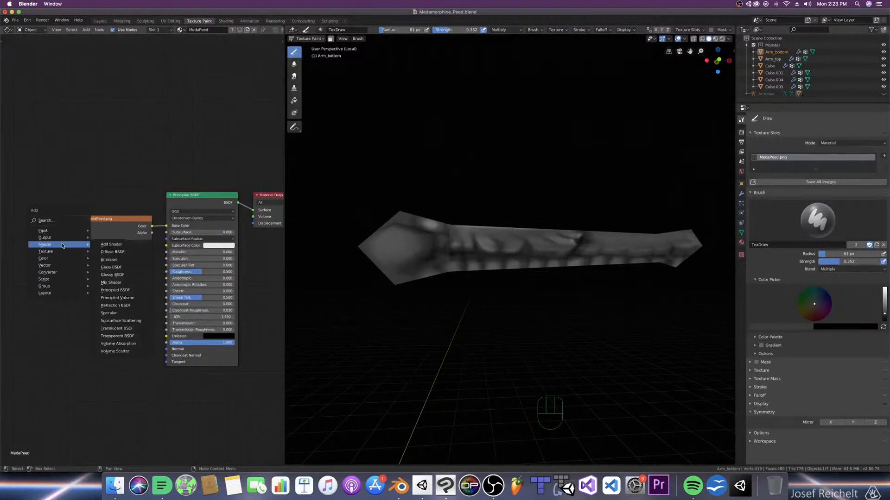
{"action": "left_click", "coordinate": [126, 194]}
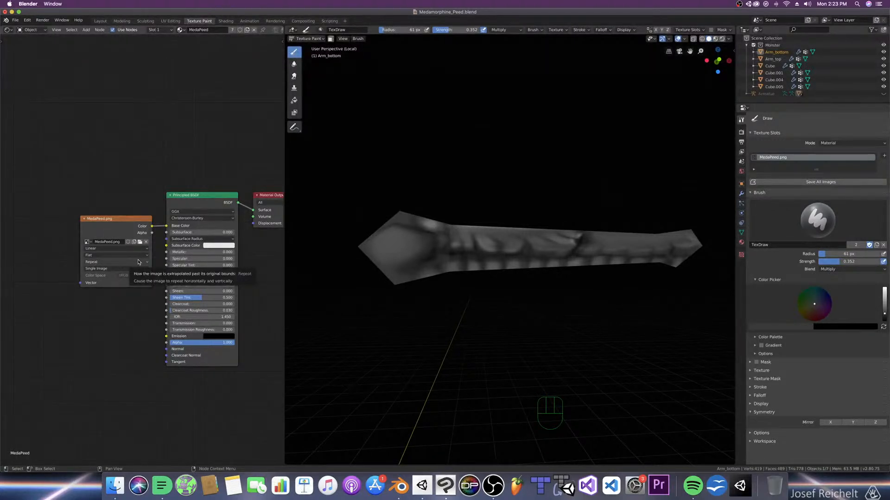
Step: Set the MedaPeed.png image texture node's interpolation to Closest and save the Blender file
{"action": "left_click_drag", "start_coordinate": [118, 249], "coordinate": [126, 262]}
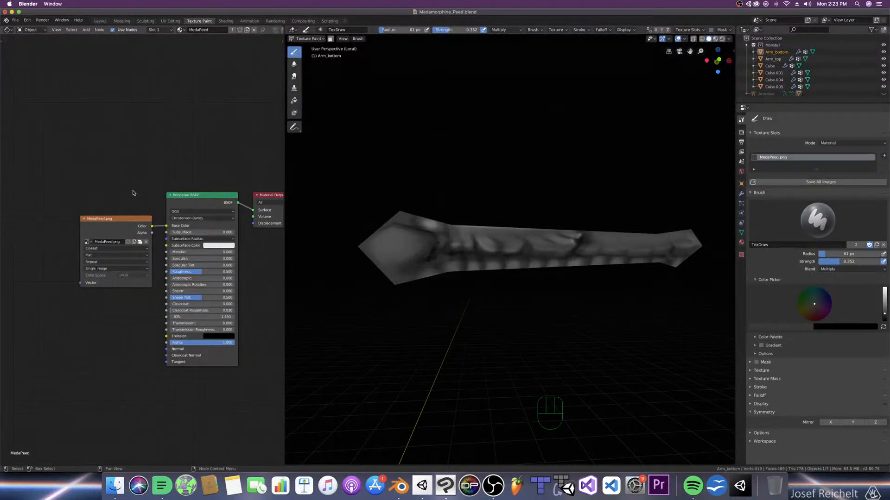
{"action": "key", "text": "super+s"}
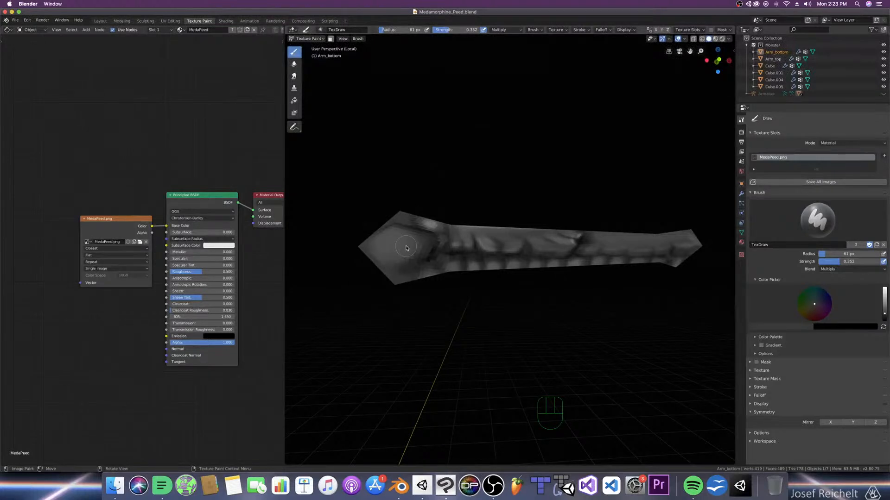
{"action": "key", "text": "super+s"}
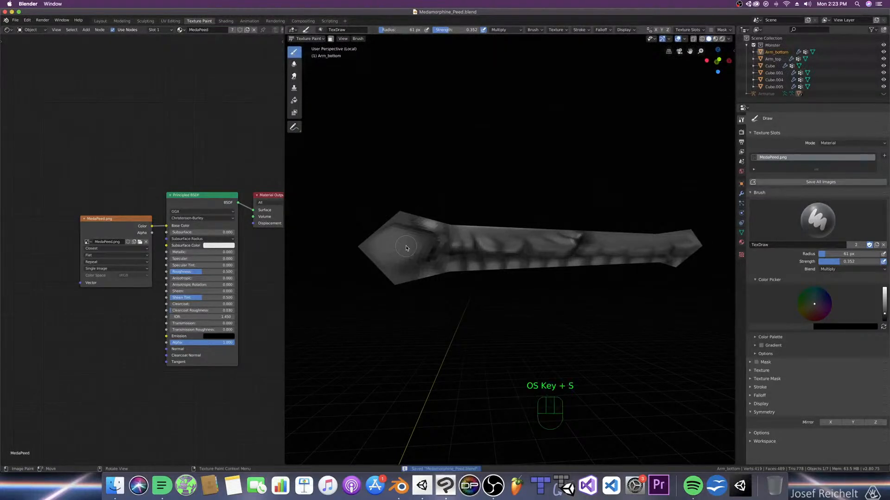
{"action": "middle_click_drag", "start_coordinate": [405, 251], "coordinate": [460, 292]}
{"action": "key", "text": "super+s"}
{"action": "key", "text": "KP_1"}
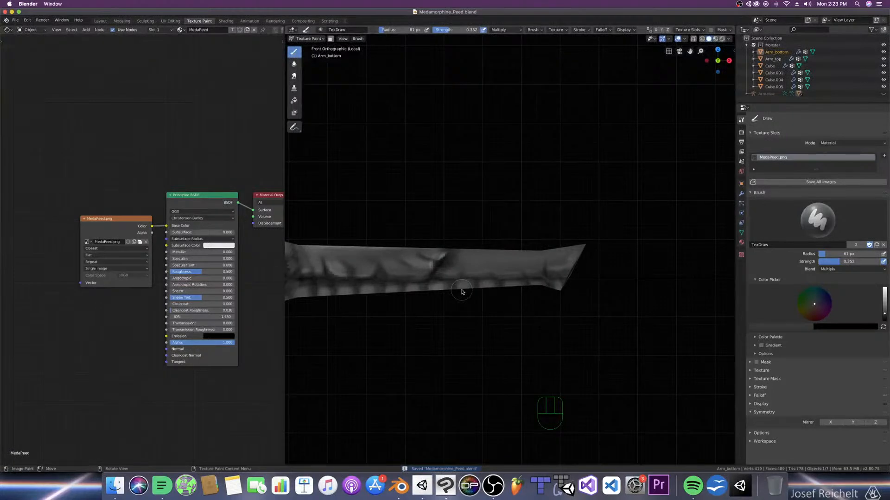
{"action": "key", "text": "super+s"}
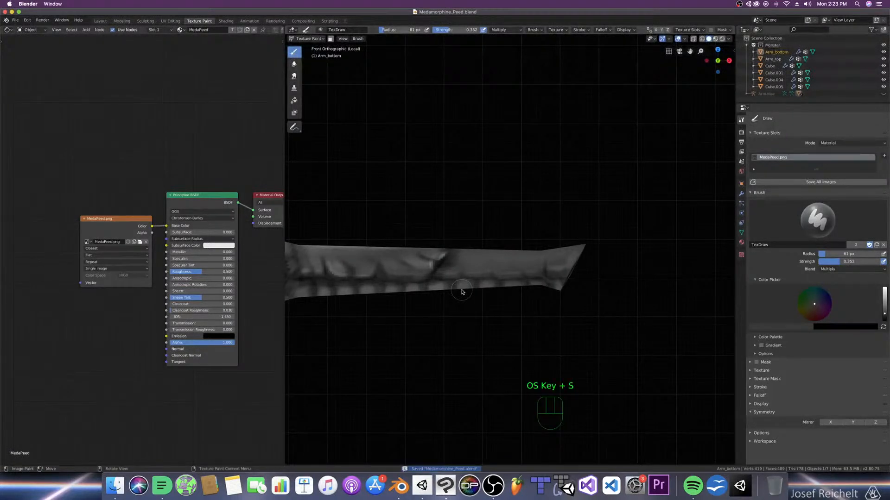
{"action": "scroll", "coordinate": [477, 294], "scroll_direction": "up", "scroll_amount": 2}
{"action": "key", "text": "super+s"}
{"action": "middle_click_drag", "start_coordinate": [477, 294], "coordinate": [505, 291], "text": "shift"}
{"action": "key", "text": "super+s"}
Step: Set the brush blend mode to Screen, paint light highlights on the plain half of the lower arm, and save the file
{"action": "left_click", "coordinate": [829, 269]}
{"action": "left_click", "coordinate": [816, 321]}
{"action": "scroll", "coordinate": [575, 269], "scroll_direction": "up", "scroll_amount": 2}
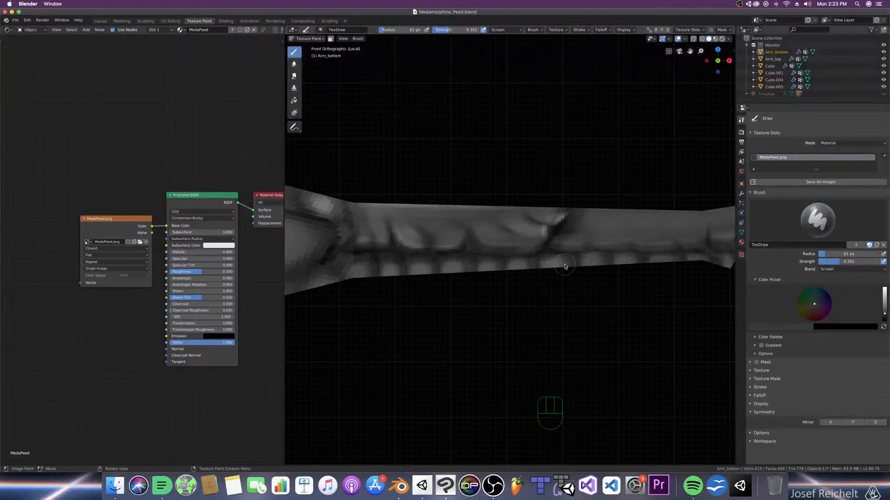
{"action": "key", "text": "bracketleft"}
{"action": "key", "text": "bracketright"}
{"action": "key", "text": "bracketright"}
{"action": "left_click_drag", "start_coordinate": [613, 241], "coordinate": [611, 235]}
{"action": "key", "text": "bracketleft"}
{"action": "key", "text": "bracketright"}
{"action": "key", "text": "bracketright"}
{"action": "key", "text": "bracketright"}
{"action": "key", "text": "bracketright"}
{"action": "mouse_move", "coordinate": [668, 235]}
{"action": "middle_mouse_down"}
{"action": "mouse_move", "coordinate": [625, 252]}
{"action": "mouse_move", "coordinate": [628, 260]}
{"action": "middle_mouse_up"}
{"action": "key", "text": "bracketright"}
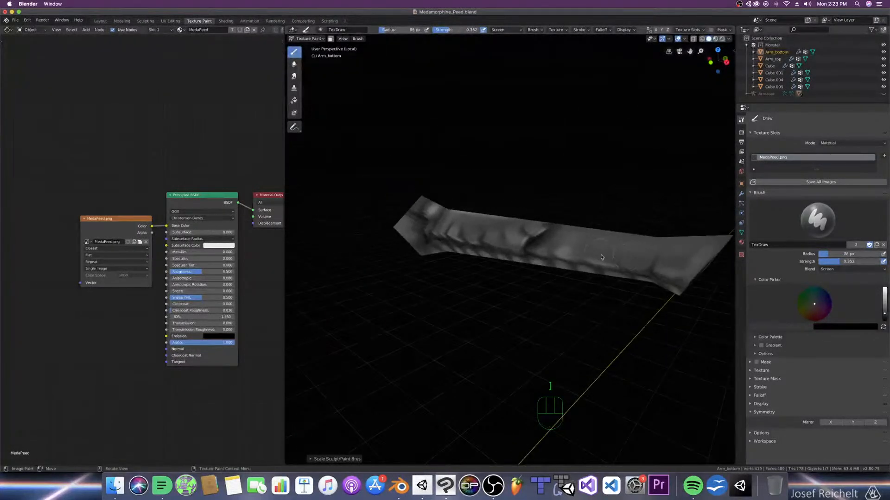
{"action": "key", "text": "super+s"}
Step: Brighten the flared end of the lower arm with Screen strokes, enlarging the brush to about 73 px for the broad ones
{"action": "mouse_move", "coordinate": [668, 248]}
{"action": "middle_mouse_down"}
{"action": "mouse_move", "coordinate": [640, 273]}
{"action": "mouse_move", "coordinate": [577, 242]}
{"action": "mouse_move", "coordinate": [563, 244]}
{"action": "mouse_move", "coordinate": [563, 261]}
{"action": "mouse_move", "coordinate": [578, 248]}
{"action": "middle_mouse_up"}
{"action": "key", "text": "bracketleft"}
{"action": "key", "text": "bracketleft"}
{"action": "key", "text": "bracketleft"}
{"action": "key", "text": "bracketleft"}
{"action": "key", "text": "bracketleft"}
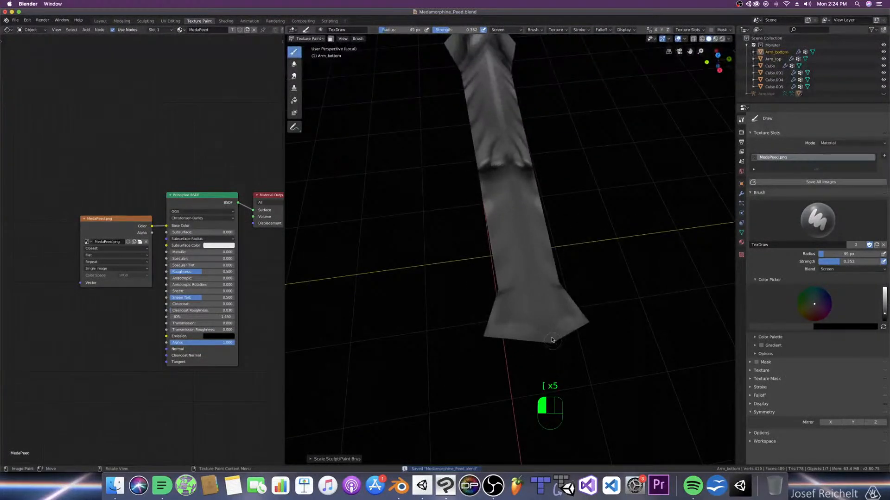
{"action": "key", "text": "bracketright"}
{"action": "key", "text": "bracketright"}
{"action": "key", "text": "bracketright"}
{"action": "key", "text": "bracketright"}
{"action": "key", "text": "bracketright"}
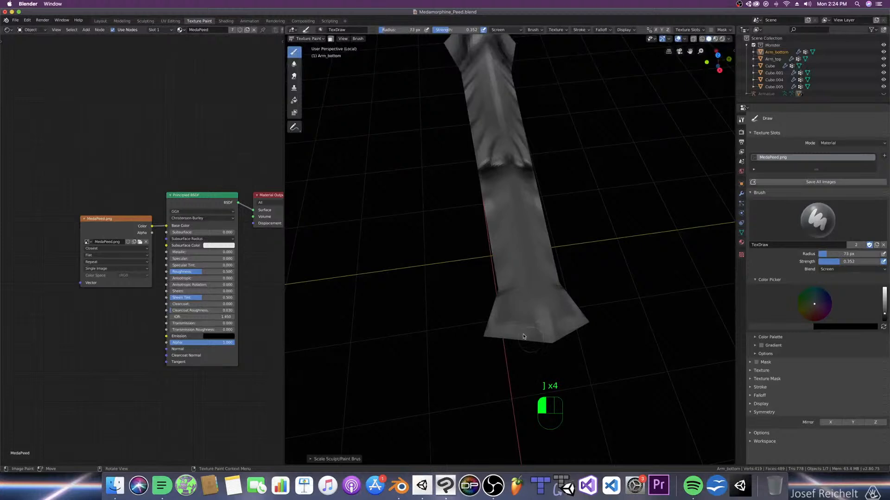
{"action": "mouse_move", "coordinate": [523, 341]}
{"action": "left_mouse_down"}
{"action": "mouse_move", "coordinate": [512, 303]}
{"action": "mouse_move", "coordinate": [508, 322]}
{"action": "mouse_move", "coordinate": [516, 315]}
{"action": "left_mouse_up"}
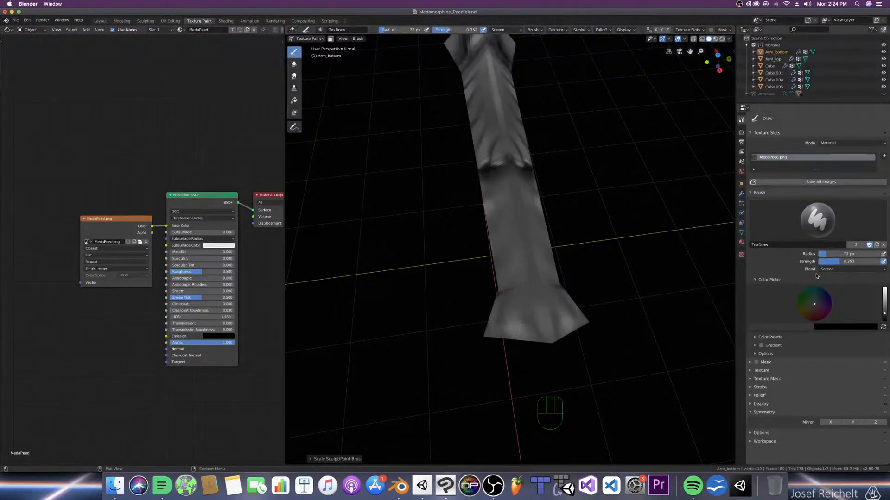
Step: Set the brush blend mode to Multiply and darken the recesses around the flared end with a progressively smaller brush
{"action": "left_click", "coordinate": [834, 269]}
{"action": "left_click", "coordinate": [813, 297]}
{"action": "left_click_drag", "start_coordinate": [526, 301], "coordinate": [532, 291]}
{"action": "key", "text": "bracketleft"}
{"action": "mouse_move", "coordinate": [506, 304]}
{"action": "middle_mouse_down"}
{"action": "mouse_move", "coordinate": [427, 304]}
{"action": "mouse_move", "coordinate": [440, 310]}
{"action": "middle_mouse_up"}
{"action": "key", "text": "bracketleft"}
{"action": "key", "text": "bracketleft"}
{"action": "key", "text": "bracketleft"}
{"action": "key", "text": "bracketleft"}
{"action": "key", "text": "bracketleft"}
{"action": "key", "text": "bracketleft"}
{"action": "key", "text": "bracketleft"}
{"action": "mouse_move", "coordinate": [566, 165]}
{"action": "left_mouse_down"}
{"action": "mouse_move", "coordinate": [578, 176]}
{"action": "mouse_move", "coordinate": [568, 169]}
{"action": "mouse_move", "coordinate": [596, 161]}
{"action": "mouse_move", "coordinate": [594, 142]}
{"action": "left_mouse_up"}
Step: Switch the brush back to Screen, highlight the side of the flared end with a brush of about 48 px, and save the file
{"action": "left_click_drag", "start_coordinate": [852, 269], "coordinate": [816, 327]}
{"action": "middle_click_drag", "start_coordinate": [554, 188], "coordinate": [563, 183]}
{"action": "key", "text": "bracketright"}
{"action": "key", "text": "bracketright"}
{"action": "key", "text": "bracketright"}
{"action": "left_click_drag", "start_coordinate": [601, 164], "coordinate": [600, 162]}
{"action": "key", "text": "bracketright"}
{"action": "left_click_drag", "start_coordinate": [616, 145], "coordinate": [613, 144]}
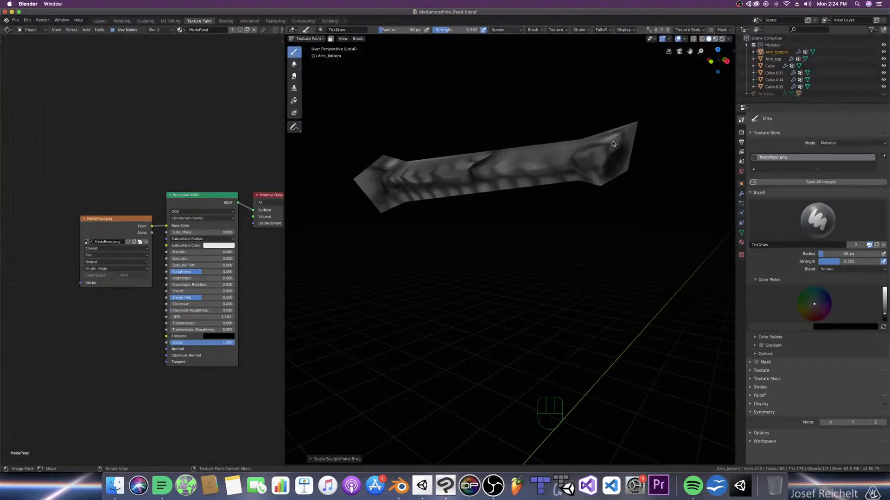
{"action": "middle_click_drag", "start_coordinate": [548, 192], "coordinate": [528, 202]}
{"action": "key", "text": "bracketright"}
{"action": "key", "text": "bracketright"}
{"action": "key", "text": "bracketright"}
{"action": "key", "text": "super+s"}
Step: Paint broad lighter bands on the shaft between the central crease and the flared end
{"action": "key", "text": "KP_1"}
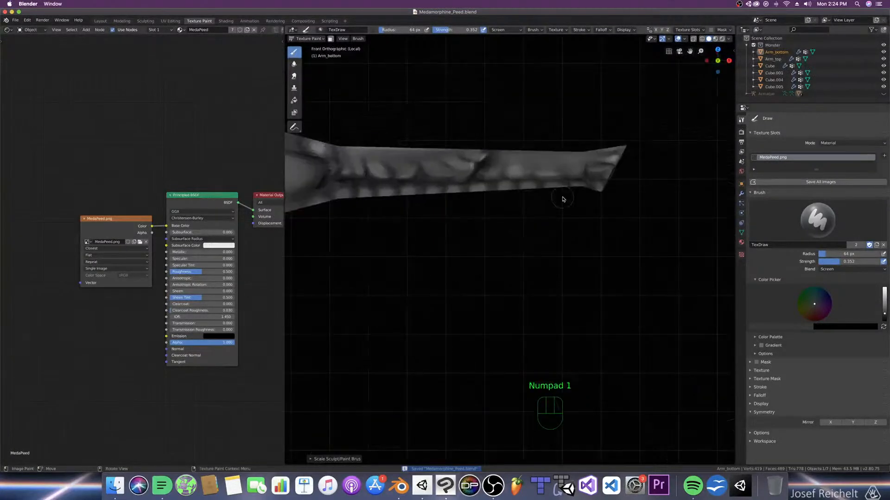
{"action": "middle_click_drag", "start_coordinate": [592, 224], "coordinate": [593, 260]}
{"action": "left_click_drag", "start_coordinate": [508, 208], "coordinate": [505, 224]}
{"action": "left_click_drag", "start_coordinate": [508, 211], "coordinate": [509, 228]}
{"action": "mouse_move", "coordinate": [547, 214]}
{"action": "middle_mouse_down"}
{"action": "mouse_move", "coordinate": [530, 215]}
{"action": "mouse_move", "coordinate": [536, 218]}
{"action": "middle_mouse_up"}
{"action": "left_click_drag", "start_coordinate": [532, 189], "coordinate": [537, 172]}
{"action": "left_click_drag", "start_coordinate": [537, 172], "coordinate": [532, 174]}
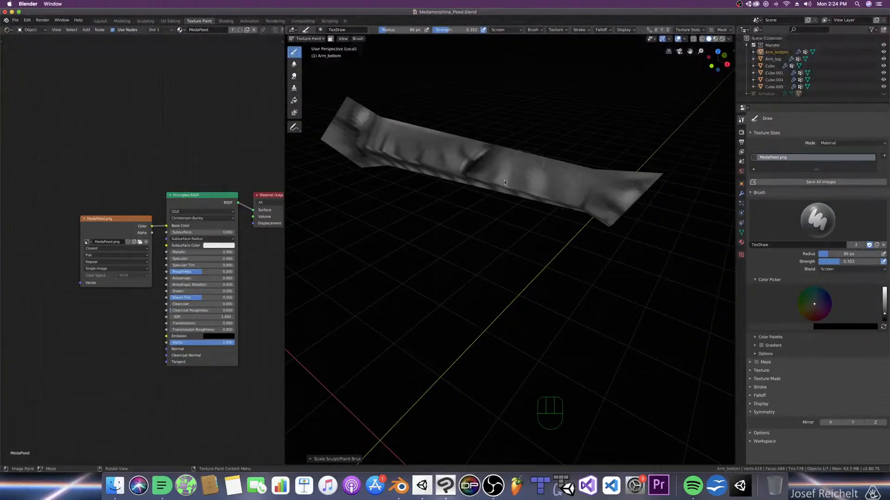
Step: Set the brush blend mode to Multiply and add fine shading on the shaft near the flared end with a brush of about 30 px
{"action": "left_click", "coordinate": [830, 269]}
{"action": "left_click", "coordinate": [809, 297]}
{"action": "middle_click_drag", "start_coordinate": [541, 171], "coordinate": [547, 174]}
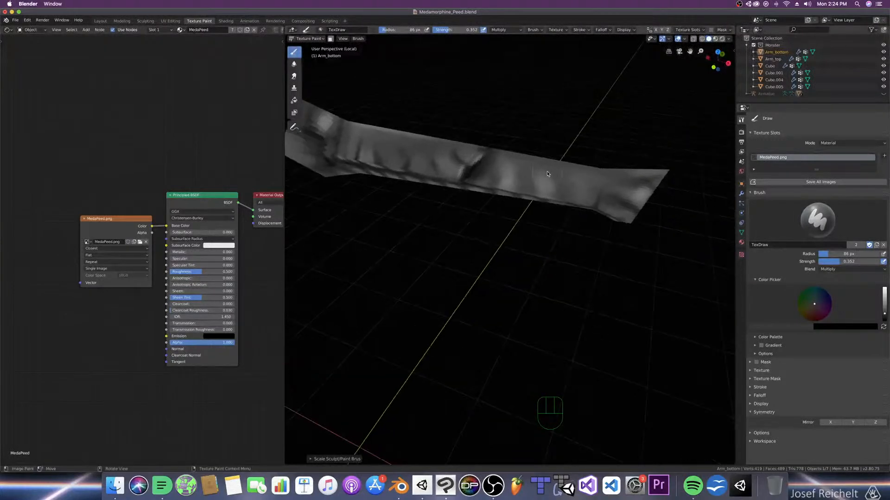
{"action": "key", "text": "bracketleft"}
{"action": "key", "text": "bracketleft"}
{"action": "key", "text": "bracketleft"}
{"action": "key", "text": "bracketleft"}
{"action": "key", "text": "bracketleft"}
{"action": "key", "text": "bracketleft"}
{"action": "key", "text": "bracketleft"}
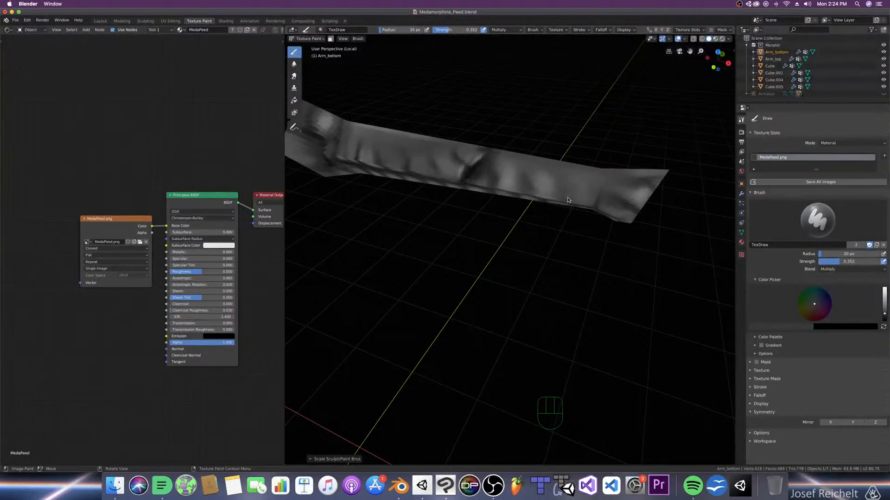
{"action": "key", "text": "bracketleft"}
{"action": "key", "text": "bracketleft"}
Step: Paint dark curved folds across the top of the shaft between the central crease and the flared end, varying the brush radius
{"action": "middle_click_drag", "start_coordinate": [591, 182], "coordinate": [581, 200]}
{"action": "key", "text": "bracketright"}
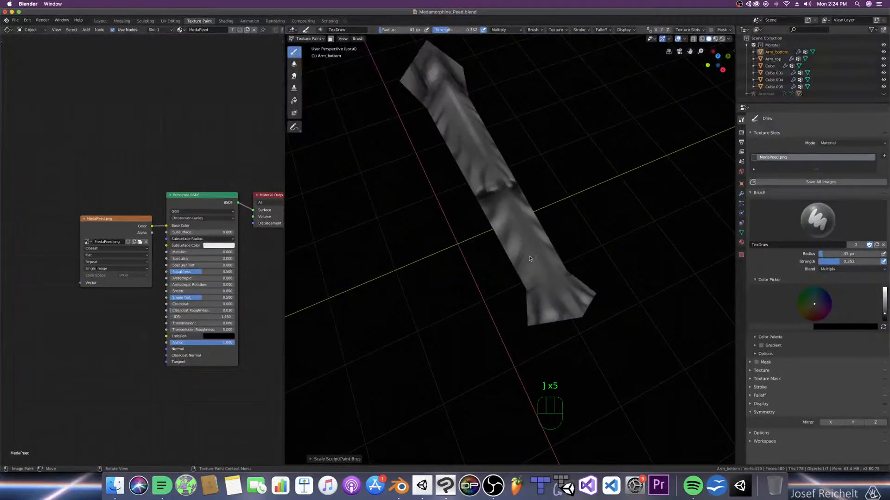
{"action": "key", "text": "bracketleft"}
{"action": "left_click_drag", "start_coordinate": [530, 253], "coordinate": [538, 245]}
{"action": "key", "text": "bracketright"}
{"action": "key", "text": "bracketright"}
{"action": "key", "text": "bracketright"}
{"action": "key", "text": "bracketright"}
{"action": "mouse_move", "coordinate": [539, 245]}
{"action": "left_mouse_down"}
{"action": "mouse_move", "coordinate": [524, 253]}
{"action": "mouse_move", "coordinate": [508, 225]}
{"action": "mouse_move", "coordinate": [508, 236]}
{"action": "mouse_move", "coordinate": [523, 222]}
{"action": "left_mouse_up"}
{"action": "key", "text": "bracketright"}
{"action": "key", "text": "bracketright"}
{"action": "key", "text": "bracketleft"}
{"action": "key", "text": "bracketleft"}
{"action": "key", "text": "bracketleft"}
{"action": "key", "text": "bracketleft"}
{"action": "key", "text": "bracketright"}
{"action": "key", "text": "bracketright"}
{"action": "key", "text": "bracketright"}
{"action": "key", "text": "bracketright"}
{"action": "key", "text": "bracketright"}
{"action": "key", "text": "bracketright"}
{"action": "key", "text": "bracketleft"}
{"action": "key", "text": "bracketleft"}
Step: Switch the brush blend mode to Screen and highlight the ridges between the dark folds on top of the shaft
{"action": "left_click", "coordinate": [831, 270]}
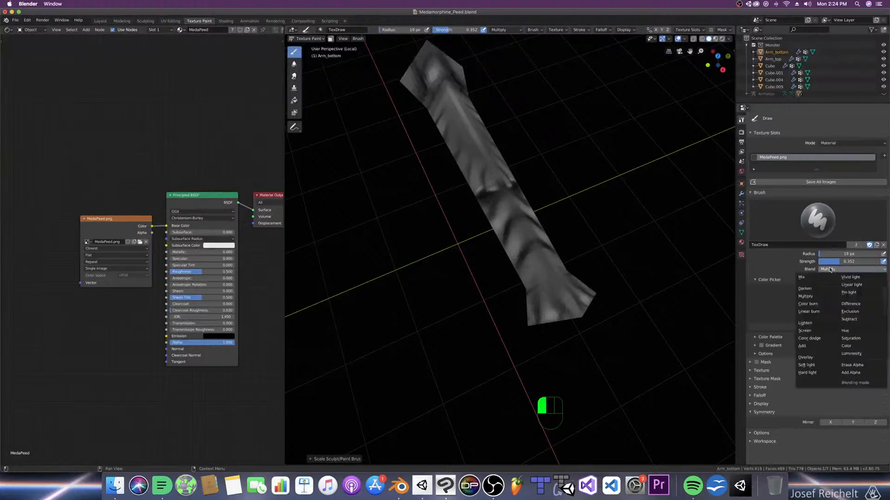
{"action": "left_click", "coordinate": [811, 331]}
{"action": "key", "text": "bracketright"}
{"action": "key", "text": "bracketright"}
{"action": "key", "text": "bracketright"}
{"action": "key", "text": "bracketleft"}
{"action": "key", "text": "bracketleft"}
{"action": "left_click_drag", "start_coordinate": [507, 213], "coordinate": [511, 198]}
{"action": "mouse_move", "coordinate": [530, 234]}
{"action": "left_mouse_down"}
{"action": "mouse_move", "coordinate": [516, 251]}
{"action": "mouse_move", "coordinate": [528, 237]}
{"action": "mouse_move", "coordinate": [521, 219]}
{"action": "mouse_move", "coordinate": [533, 236]}
{"action": "mouse_move", "coordinate": [516, 207]}
{"action": "left_mouse_up"}
{"action": "key", "text": "bracketright"}
{"action": "key", "text": "bracketright"}
{"action": "key", "text": "bracketright"}
{"action": "key", "text": "bracketright"}
{"action": "mouse_move", "coordinate": [516, 207]}
{"action": "left_mouse_down"}
{"action": "mouse_move", "coordinate": [505, 213]}
{"action": "mouse_move", "coordinate": [518, 206]}
{"action": "mouse_move", "coordinate": [518, 237]}
{"action": "mouse_move", "coordinate": [536, 231]}
{"action": "left_mouse_up"}
{"action": "key", "text": "bracketleft"}
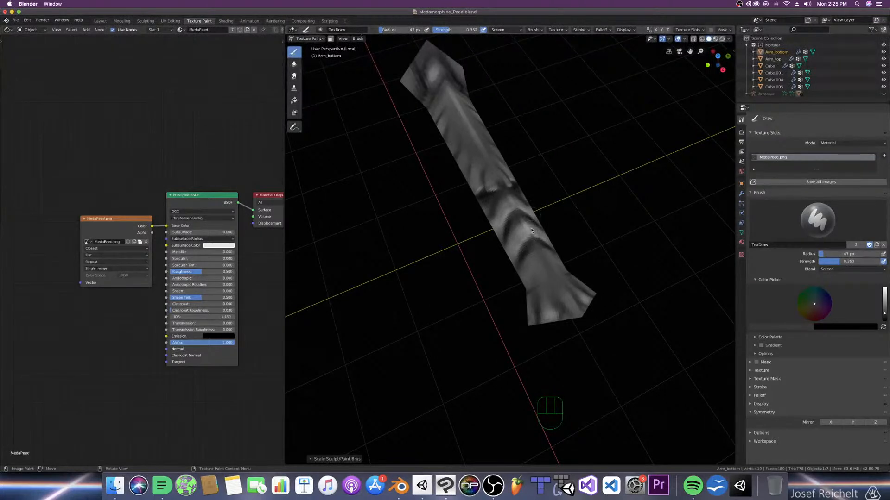
Step: Brighten the side edges of the shaft folds with a brush of about 40 px and save the file
{"action": "mouse_move", "coordinate": [533, 230]}
{"action": "middle_mouse_down"}
{"action": "mouse_move", "coordinate": [560, 213]}
{"action": "mouse_move", "coordinate": [539, 240]}
{"action": "middle_mouse_up"}
{"action": "key", "text": "bracketright"}
{"action": "key", "text": "bracketright"}
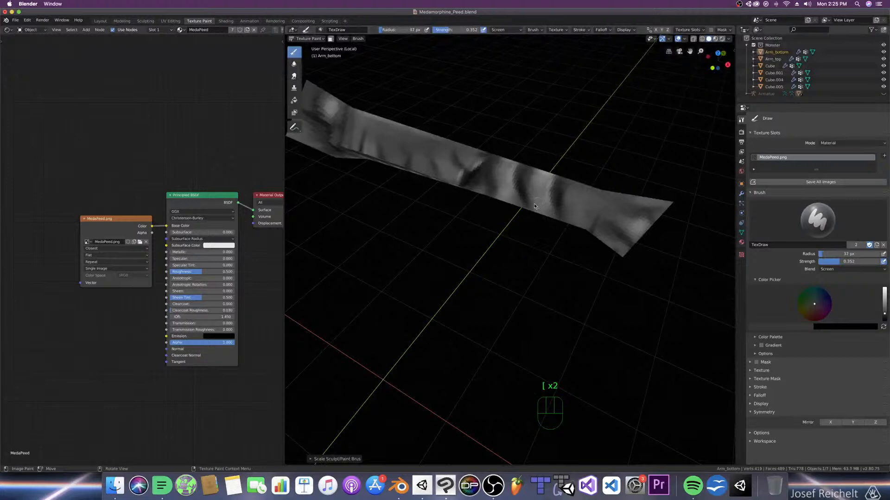
{"action": "left_click_drag", "start_coordinate": [568, 212], "coordinate": [558, 204]}
{"action": "key", "text": "super+s"}
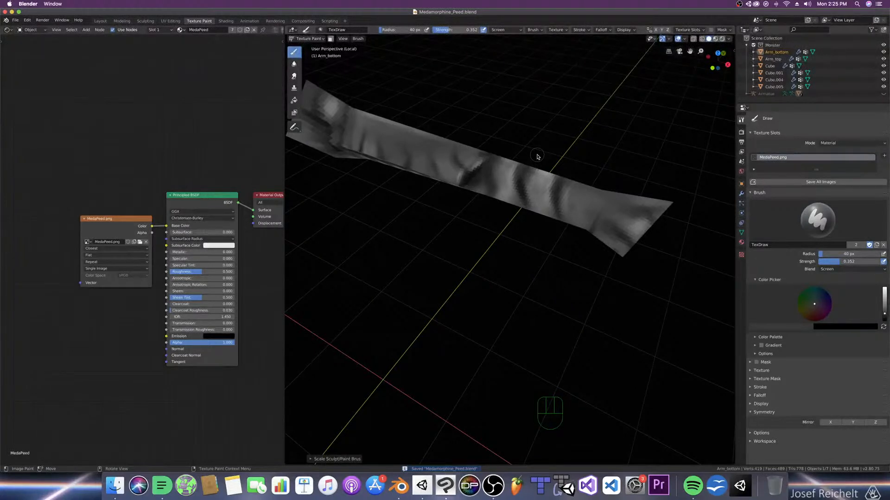
{"action": "key", "text": "super+s"}
{"action": "key", "text": "super+d"}
{"action": "scroll", "coordinate": [543, 183], "scroll_direction": "down", "scroll_amount": 3}
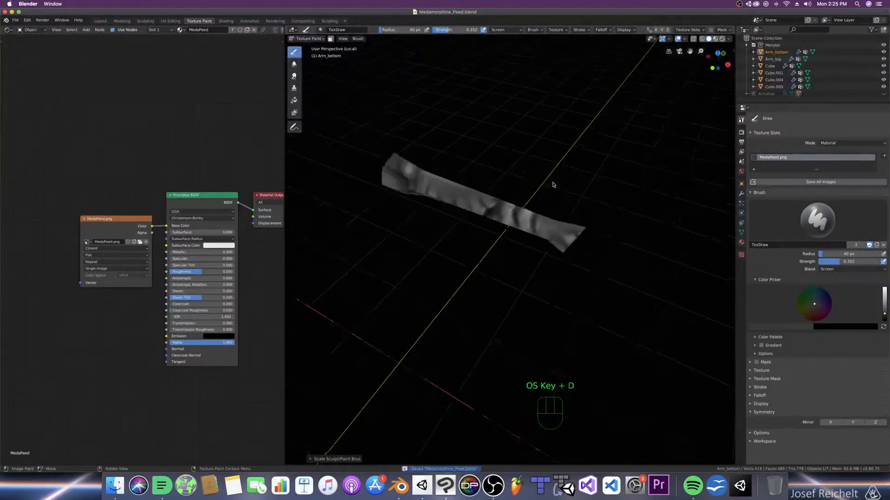
{"action": "key", "text": "super+s"}
Step: Brighten the top of the shaft just before the flared end with a larger Screen brush of about 71 px
{"action": "middle_click_drag", "start_coordinate": [550, 187], "coordinate": [511, 230]}
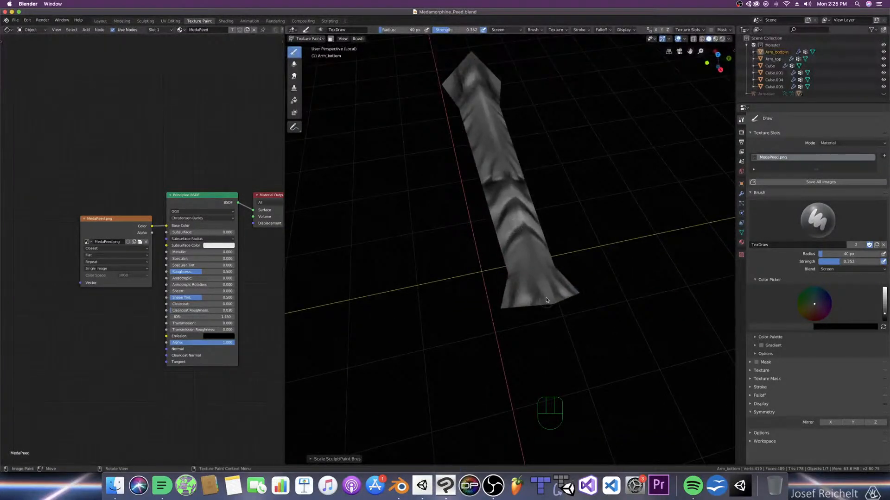
{"action": "key", "text": "bracketright"}
{"action": "key", "text": "bracketright"}
{"action": "key", "text": "bracketright"}
{"action": "mouse_move", "coordinate": [534, 263]}
{"action": "left_mouse_down"}
{"action": "mouse_move", "coordinate": [513, 258]}
{"action": "mouse_move", "coordinate": [521, 269]}
{"action": "left_mouse_up"}
{"action": "mouse_move", "coordinate": [530, 264]}
{"action": "middle_mouse_down"}
{"action": "mouse_move", "coordinate": [568, 252]}
{"action": "mouse_move", "coordinate": [548, 233]}
{"action": "mouse_move", "coordinate": [582, 249]}
{"action": "mouse_move", "coordinate": [557, 218]}
{"action": "mouse_move", "coordinate": [558, 238]}
{"action": "mouse_move", "coordinate": [576, 232]}
{"action": "middle_mouse_up"}
Step: Switch the brush blend mode to Multiply and darken the folds along the side of the shaft with a small brush
{"action": "left_click", "coordinate": [841, 266]}
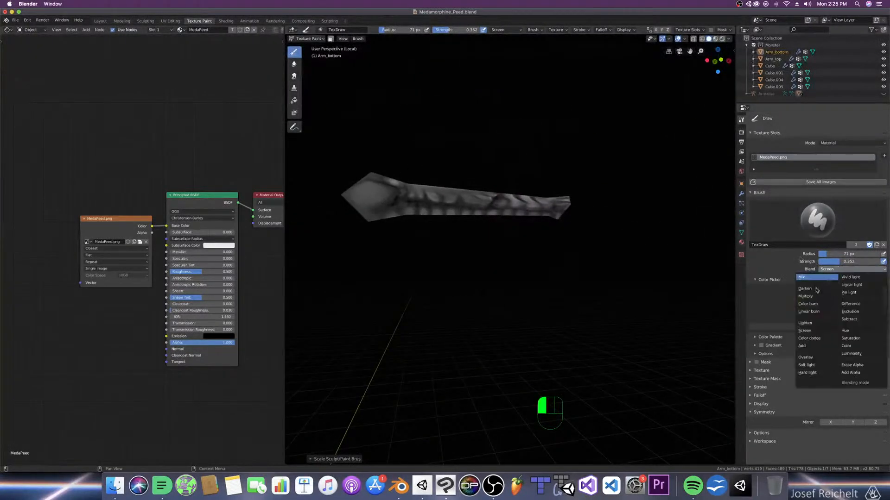
{"action": "left_click", "coordinate": [816, 297]}
{"action": "scroll", "coordinate": [561, 173], "scroll_direction": "up", "scroll_amount": 2}
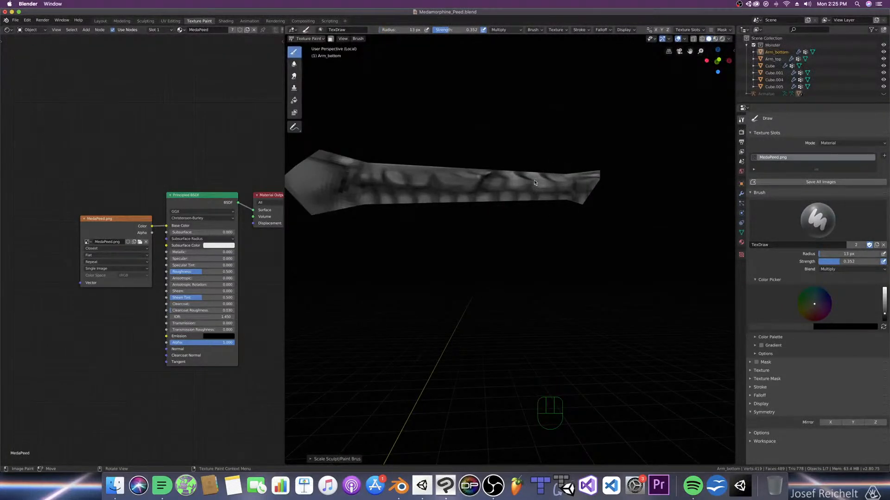
{"action": "key", "text": "bracketleft"}
{"action": "key", "text": "bracketright"}
{"action": "key", "text": "bracketright"}
{"action": "key", "text": "bracketright"}
{"action": "left_click_drag", "start_coordinate": [526, 191], "coordinate": [565, 189]}
{"action": "key", "text": "bracketright"}
{"action": "left_click_drag", "start_coordinate": [379, 181], "coordinate": [466, 189]}
Step: Switch the brush blend mode to Screen and highlight the side folds near the flared end, varying the brush radius
{"action": "mouse_move", "coordinate": [829, 269]}
{"action": "left_mouse_down"}
{"action": "mouse_move", "coordinate": [805, 298]}
{"action": "mouse_move", "coordinate": [807, 333]}
{"action": "left_mouse_up"}
{"action": "middle_click_drag", "start_coordinate": [567, 239], "coordinate": [578, 261]}
{"action": "middle_click_drag", "start_coordinate": [619, 287], "coordinate": [621, 270]}
{"action": "key", "text": "bracketleft"}
{"action": "key", "text": "bracketleft"}
{"action": "key", "text": "bracketleft"}
{"action": "left_click_drag", "start_coordinate": [499, 187], "coordinate": [515, 189]}
{"action": "left_click_drag", "start_coordinate": [516, 189], "coordinate": [512, 189]}
{"action": "left_click_drag", "start_coordinate": [512, 188], "coordinate": [560, 191]}
{"action": "middle_click_drag", "start_coordinate": [451, 181], "coordinate": [429, 255]}
{"action": "key", "text": "bracketright"}
{"action": "key", "text": "bracketright"}
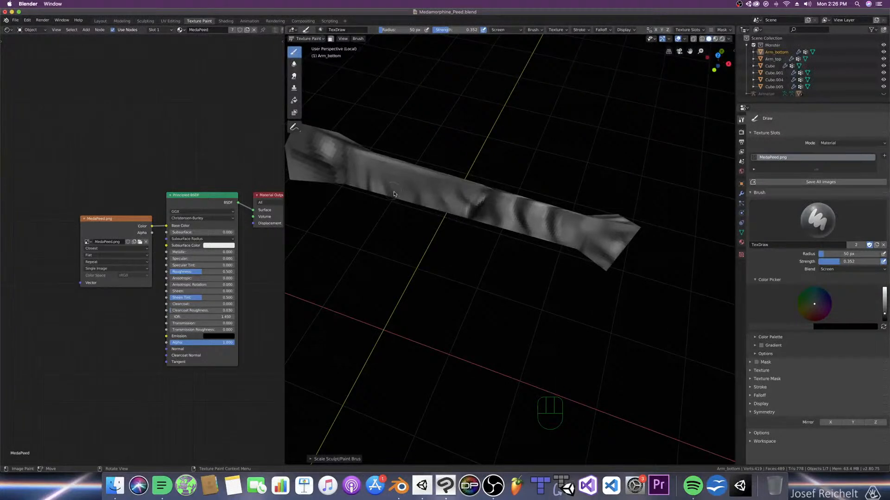
Step: Deepen the central crease on top of the shaft with a Multiply brush of about 36 px and save the file
{"action": "middle_click_drag", "start_coordinate": [412, 208], "coordinate": [579, 260]}
{"action": "left_click", "coordinate": [830, 269]}
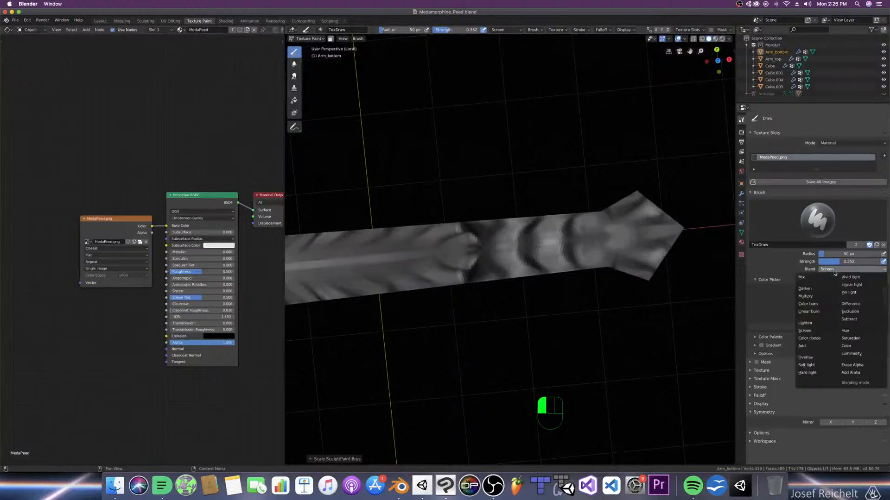
{"action": "left_click", "coordinate": [820, 292]}
{"action": "key", "text": "bracketleft"}
{"action": "key", "text": "bracketleft"}
{"action": "key", "text": "bracketleft"}
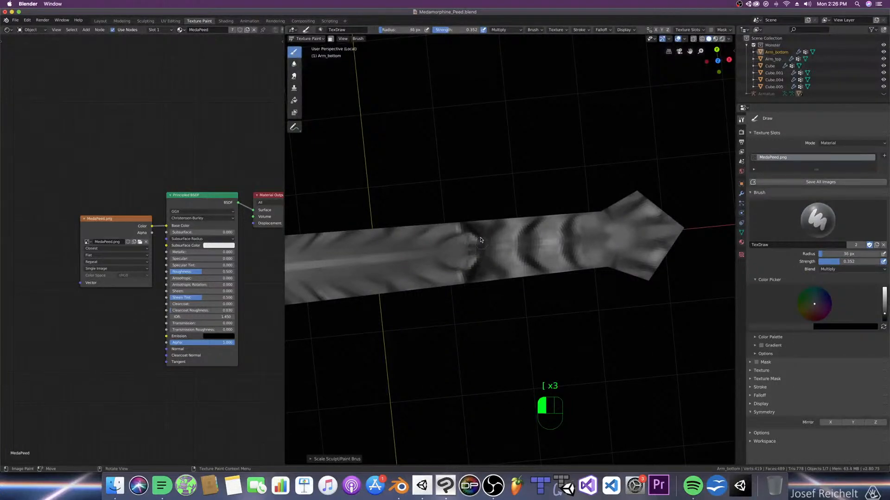
{"action": "key", "text": "super+s"}
{"action": "key", "text": "KP_1"}
{"action": "mouse_move", "coordinate": [451, 254]}
{"action": "middle_mouse_down"}
{"action": "mouse_move", "coordinate": [423, 274]}
{"action": "mouse_move", "coordinate": [492, 289]}
{"action": "mouse_move", "coordinate": [505, 269]}
{"action": "middle_mouse_up"}
{"action": "key", "text": "super+s"}
Step: Brighten the top of the pointed elbow end using a Screen brush of about 71 px
{"action": "left_click", "coordinate": [829, 269]}
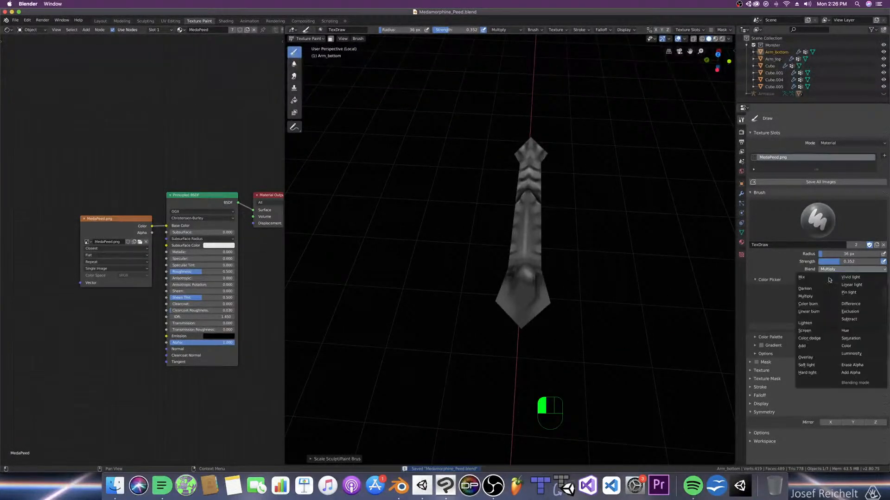
{"action": "left_click", "coordinate": [805, 331]}
{"action": "key", "text": "bracketright"}
{"action": "key", "text": "bracketright"}
{"action": "key", "text": "bracketright"}
{"action": "key", "text": "bracketright"}
{"action": "left_click_drag", "start_coordinate": [528, 297], "coordinate": [523, 294]}
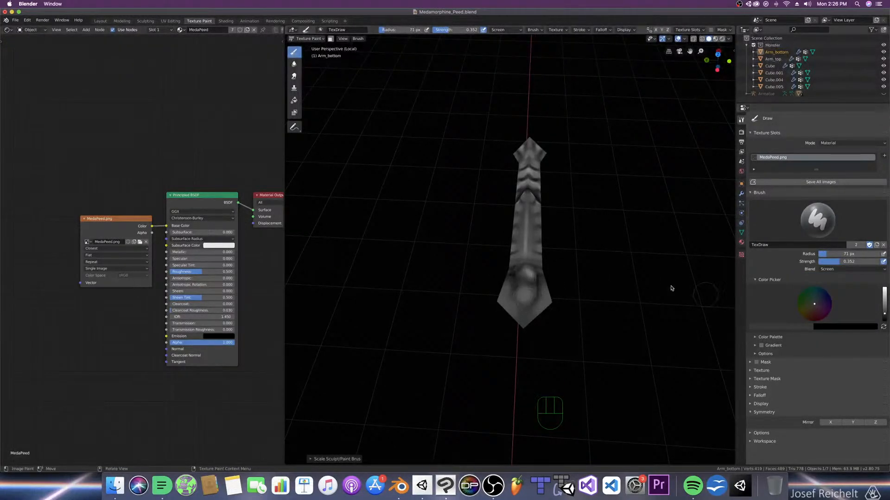
{"action": "middle_click_drag", "start_coordinate": [556, 252], "coordinate": [516, 233]}
{"action": "left_click_drag", "start_coordinate": [459, 218], "coordinate": [455, 212]}
{"action": "mouse_move", "coordinate": [455, 211]}
{"action": "middle_mouse_down"}
{"action": "mouse_move", "coordinate": [515, 246]}
{"action": "mouse_move", "coordinate": [501, 259]}
{"action": "mouse_move", "coordinate": [637, 294]}
{"action": "middle_mouse_up"}
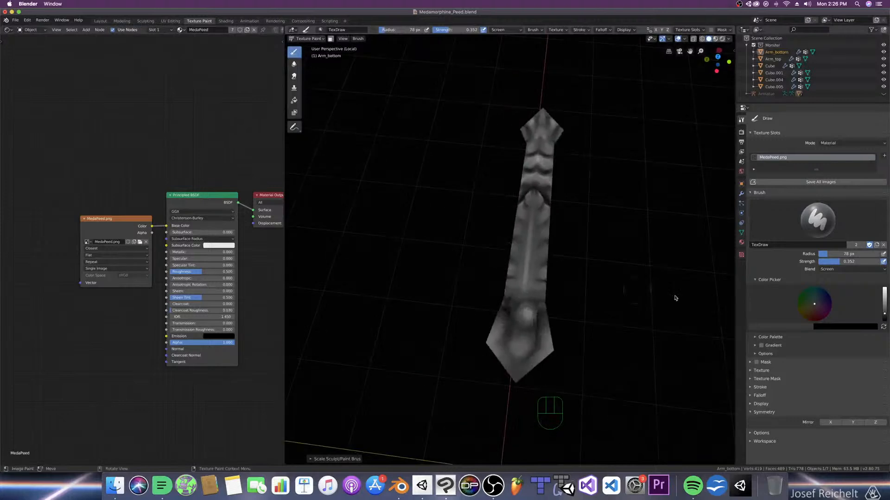
Step: Set the brush to Multiply and darken the areas around the rounded knob on the pointed end, reducing the radius to about 13 px
{"action": "left_click", "coordinate": [829, 270]}
{"action": "left_click", "coordinate": [805, 296]}
{"action": "key", "text": "bracketleft"}
{"action": "left_click_drag", "start_coordinate": [513, 354], "coordinate": [509, 337]}
{"action": "key", "text": "bracketleft"}
{"action": "mouse_move", "coordinate": [509, 348]}
{"action": "left_mouse_down"}
{"action": "mouse_move", "coordinate": [511, 331]}
{"action": "mouse_move", "coordinate": [533, 326]}
{"action": "mouse_move", "coordinate": [513, 310]}
{"action": "mouse_move", "coordinate": [530, 297]}
{"action": "mouse_move", "coordinate": [535, 311]}
{"action": "mouse_move", "coordinate": [521, 327]}
{"action": "mouse_move", "coordinate": [531, 303]}
{"action": "left_mouse_up"}
{"action": "key", "text": "bracketleft"}
{"action": "key", "text": "bracketleft"}
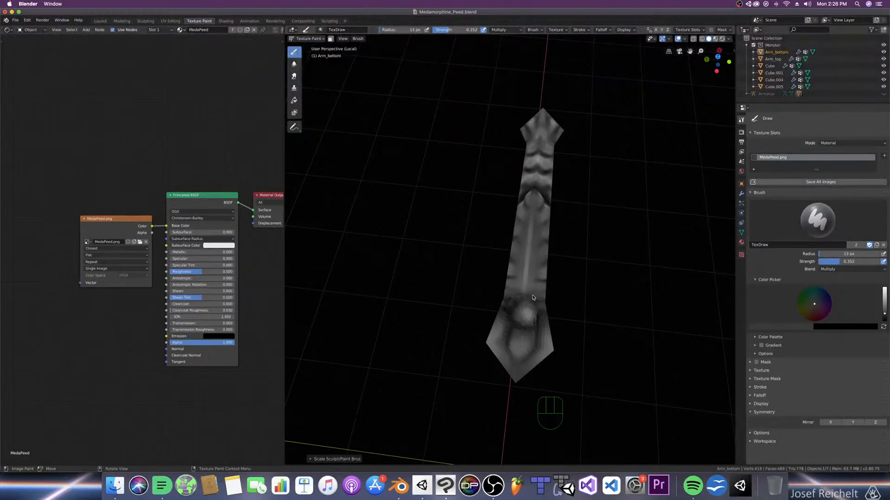
Step: Outline the sides of the knob at the pointed end with a finer Multiply brush of about 10 px
{"action": "middle_click_drag", "start_coordinate": [533, 297], "coordinate": [495, 261]}
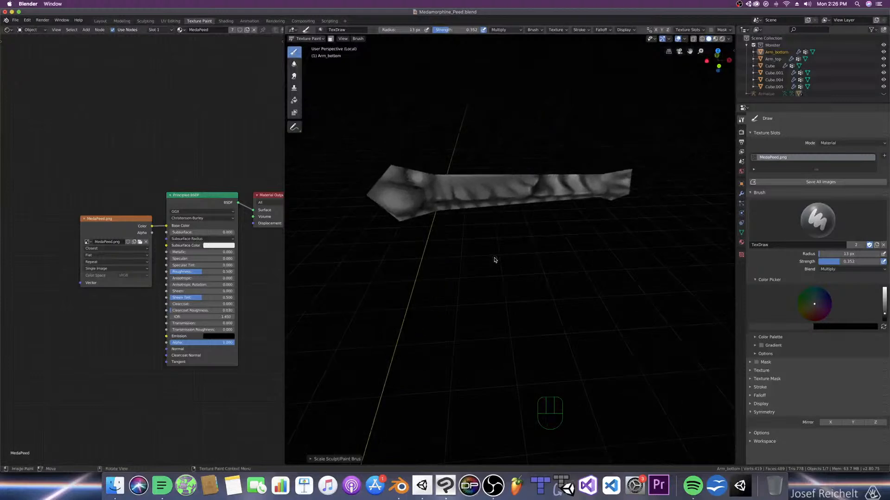
{"action": "middle_click_drag", "start_coordinate": [436, 180], "coordinate": [498, 191]}
{"action": "key", "text": "bracketleft"}
{"action": "key", "text": "bracketleft"}
{"action": "key", "text": "bracketleft"}
{"action": "key", "text": "bracketleft"}
{"action": "key", "text": "bracketleft"}
{"action": "key", "text": "bracketleft"}
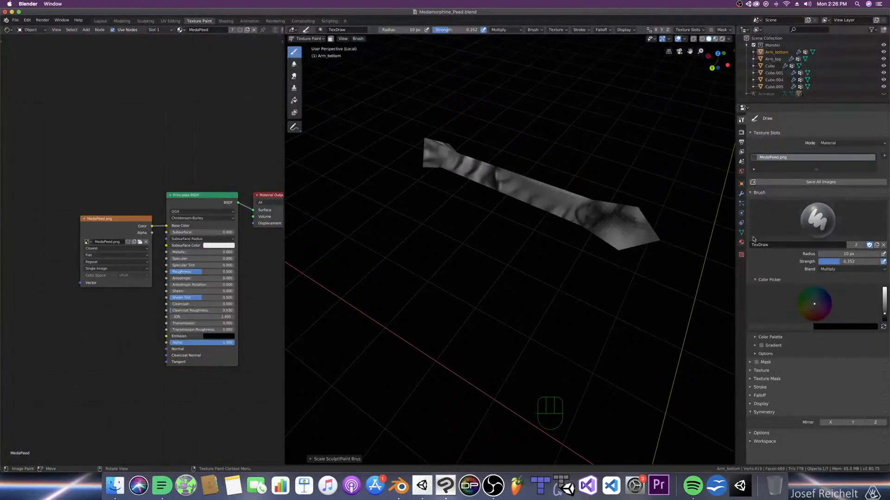
Step: Highlight the knob and the neighbouring side of the shaft with a Screen brush of about 40 px
{"action": "left_click", "coordinate": [852, 269]}
{"action": "left_click", "coordinate": [815, 324]}
{"action": "key", "text": "bracketright"}
{"action": "key", "text": "bracketright"}
{"action": "key", "text": "bracketright"}
{"action": "key", "text": "bracketright"}
{"action": "key", "text": "bracketright"}
{"action": "key", "text": "bracketright"}
{"action": "middle_click_drag", "start_coordinate": [557, 226], "coordinate": [505, 225]}
{"action": "scroll", "coordinate": [504, 224], "scroll_direction": "up", "scroll_amount": 1}
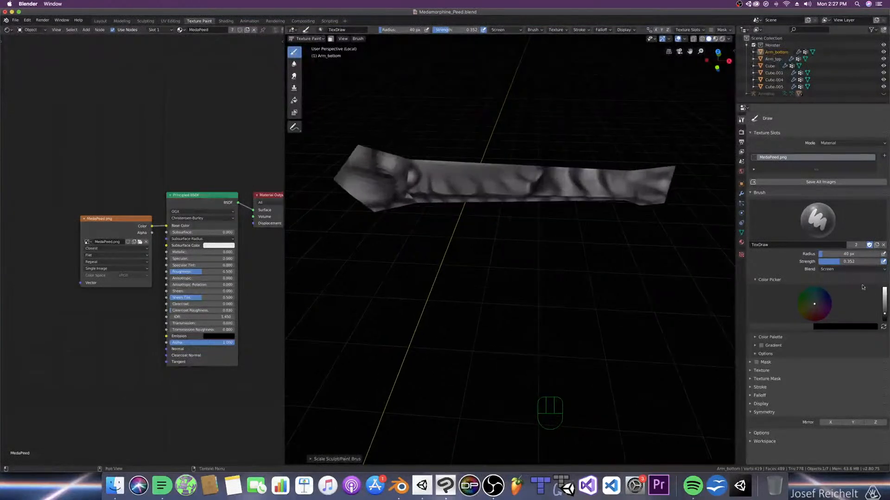
Step: Blend the shading beside the knob with the Smear brush at 40 px and save the file
{"action": "left_click", "coordinate": [294, 76]}
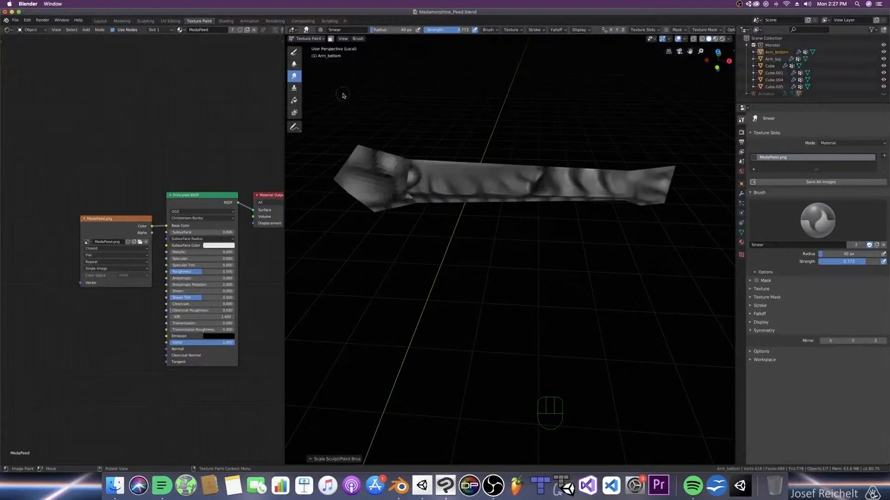
{"action": "mouse_move", "coordinate": [409, 193]}
{"action": "left_mouse_down"}
{"action": "mouse_move", "coordinate": [406, 169]}
{"action": "mouse_move", "coordinate": [403, 181]}
{"action": "left_mouse_up"}
{"action": "middle_click_drag", "start_coordinate": [435, 172], "coordinate": [424, 187]}
{"action": "mouse_move", "coordinate": [400, 180]}
{"action": "left_mouse_down"}
{"action": "mouse_move", "coordinate": [408, 191]}
{"action": "mouse_move", "coordinate": [424, 177]}
{"action": "mouse_move", "coordinate": [409, 188]}
{"action": "mouse_move", "coordinate": [421, 188]}
{"action": "left_mouse_up"}
{"action": "middle_click_drag", "start_coordinate": [434, 210], "coordinate": [448, 182]}
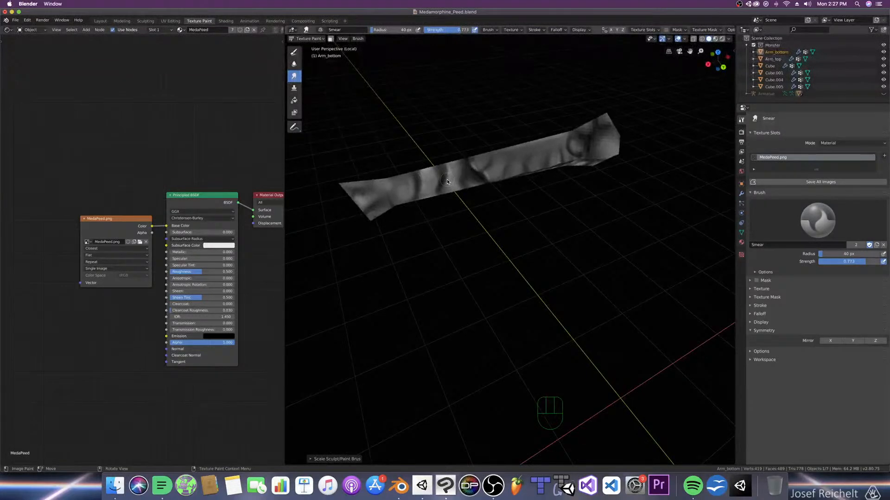
{"action": "key", "text": "super+s"}
Step: Smear the shading across the joint between the shaft's underside and the pointed end, enlarging the brush, and save the file
{"action": "middle_click_drag", "start_coordinate": [445, 180], "coordinate": [474, 183]}
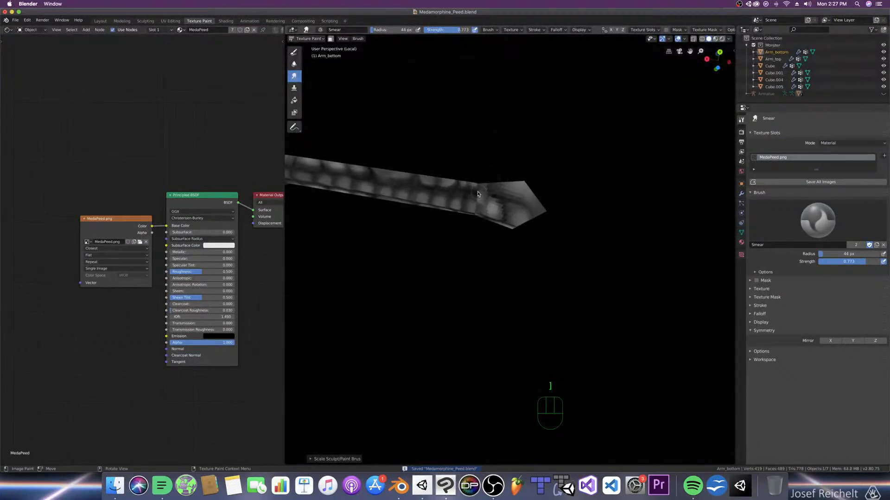
{"action": "left_click_drag", "start_coordinate": [479, 195], "coordinate": [480, 204]}
{"action": "mouse_move", "coordinate": [482, 202]}
{"action": "middle_mouse_down"}
{"action": "mouse_move", "coordinate": [438, 202]}
{"action": "mouse_move", "coordinate": [487, 191]}
{"action": "middle_mouse_up"}
{"action": "mouse_move", "coordinate": [524, 208]}
{"action": "left_mouse_down"}
{"action": "mouse_move", "coordinate": [513, 197]}
{"action": "mouse_move", "coordinate": [518, 214]}
{"action": "left_mouse_up"}
{"action": "middle_click_drag", "start_coordinate": [518, 214], "coordinate": [534, 249]}
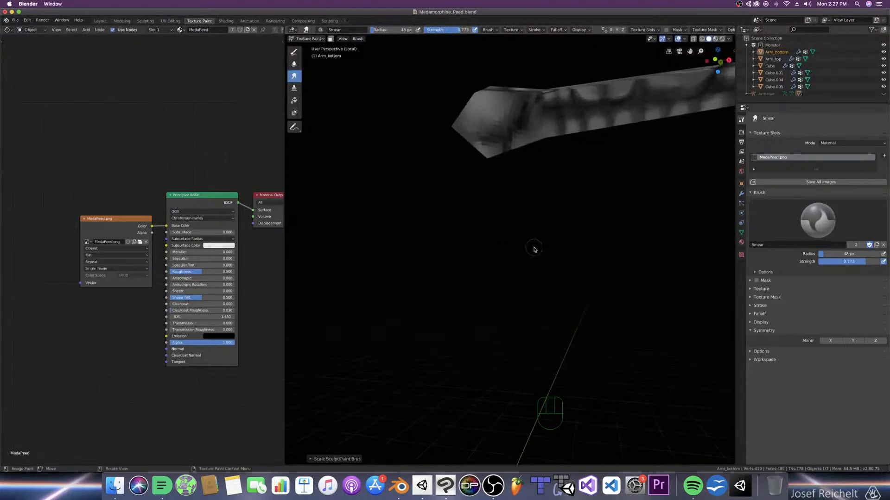
{"action": "left_click_drag", "start_coordinate": [539, 124], "coordinate": [546, 131]}
{"action": "key", "text": "bracketright"}
{"action": "key", "text": "bracketright"}
{"action": "left_click_drag", "start_coordinate": [545, 134], "coordinate": [542, 108]}
{"action": "key", "text": "super+s"}
Step: Smear the shading on top of the pointed end around the knob with a brush of about 58 px and save the file
{"action": "middle_click_drag", "start_coordinate": [542, 110], "coordinate": [513, 204]}
{"action": "mouse_move", "coordinate": [542, 176]}
{"action": "left_mouse_down"}
{"action": "mouse_move", "coordinate": [533, 177]}
{"action": "mouse_move", "coordinate": [540, 161]}
{"action": "left_mouse_up"}
{"action": "left_click_drag", "start_coordinate": [540, 162], "coordinate": [530, 150]}
{"action": "middle_click_drag", "start_coordinate": [529, 150], "coordinate": [518, 160]}
{"action": "left_click_drag", "start_coordinate": [498, 220], "coordinate": [494, 214]}
{"action": "key", "text": "super+s"}
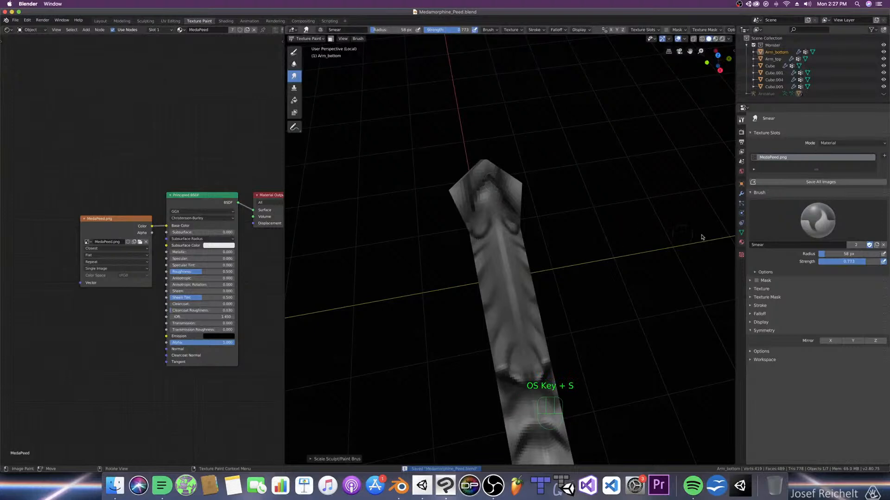
Step: Return to the Draw brush in Screen mode and brighten the pointed end's side and underside, enlarging the radius to about 103 px
{"action": "left_click", "coordinate": [294, 52]}
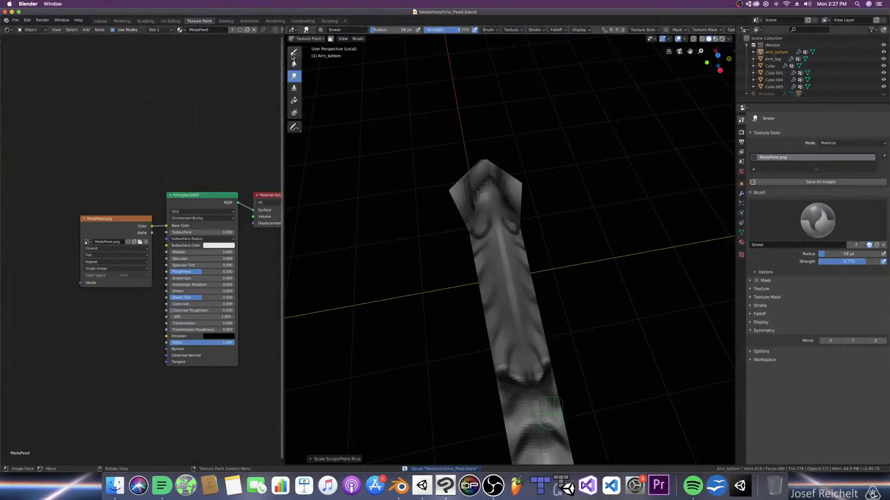
{"action": "left_click", "coordinate": [830, 270]}
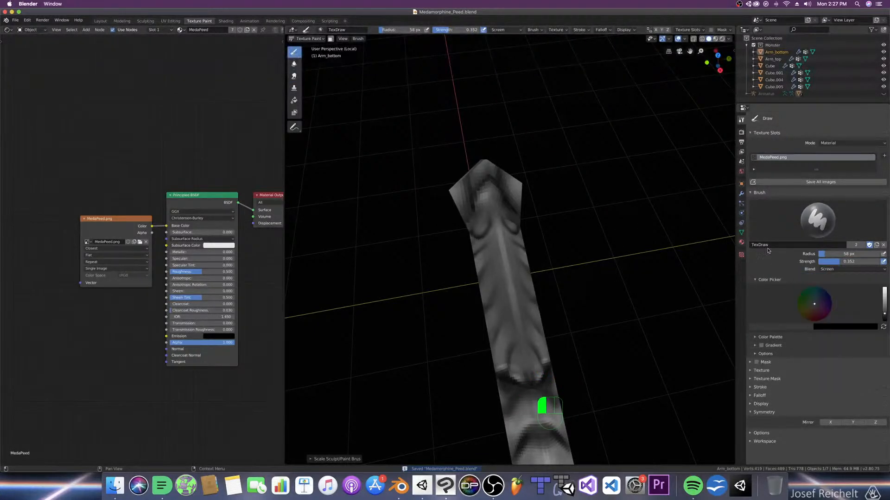
{"action": "middle_click_drag", "start_coordinate": [467, 217], "coordinate": [569, 212]}
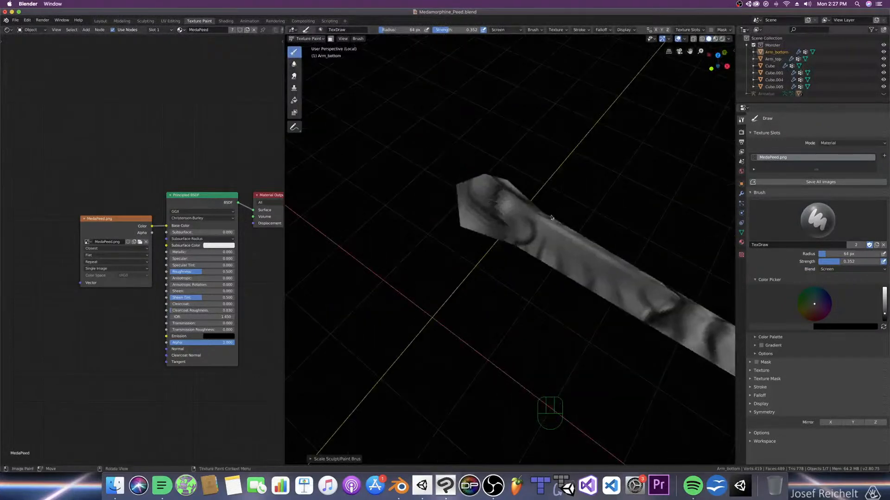
{"action": "left_click_drag", "start_coordinate": [513, 232], "coordinate": [519, 217]}
{"action": "middle_click_drag", "start_coordinate": [519, 217], "coordinate": [486, 224]}
{"action": "key", "text": "bracketright"}
{"action": "key", "text": "bracketright"}
{"action": "left_click_drag", "start_coordinate": [448, 213], "coordinate": [454, 217]}
{"action": "left_click", "coordinate": [294, 76]}
{"action": "mouse_move", "coordinate": [441, 213]}
{"action": "left_mouse_down"}
{"action": "mouse_move", "coordinate": [459, 212]}
{"action": "mouse_move", "coordinate": [452, 216]}
{"action": "left_mouse_up"}
{"action": "mouse_move", "coordinate": [452, 216]}
{"action": "middle_mouse_down"}
{"action": "mouse_move", "coordinate": [489, 207]}
{"action": "mouse_move", "coordinate": [437, 211]}
{"action": "mouse_move", "coordinate": [478, 202]}
{"action": "mouse_move", "coordinate": [441, 202]}
{"action": "mouse_move", "coordinate": [503, 235]}
{"action": "mouse_move", "coordinate": [477, 233]}
{"action": "mouse_move", "coordinate": [518, 266]}
{"action": "mouse_move", "coordinate": [514, 252]}
{"action": "middle_mouse_up"}
{"action": "key", "text": "super+z"}
{"action": "key", "text": "super+z"}
{"action": "key", "text": "super+z"}
{"action": "key", "text": "super+z"}
Step: Save the file and brighten the underside joint between the shaft and the pointed end with the 103 px Screen brush
{"action": "key", "text": "super+s"}
{"action": "key", "text": "super+s"}
{"action": "scroll", "coordinate": [515, 255], "scroll_direction": "up", "scroll_amount": 5}
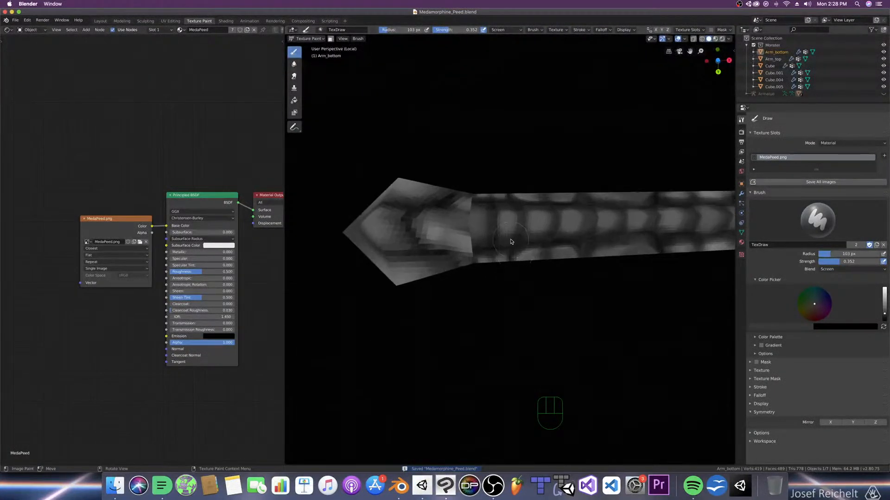
{"action": "mouse_move", "coordinate": [483, 235]}
{"action": "left_mouse_down"}
{"action": "mouse_move", "coordinate": [468, 242]}
{"action": "mouse_move", "coordinate": [452, 200]}
{"action": "left_mouse_up"}
{"action": "left_click", "coordinate": [294, 76]}
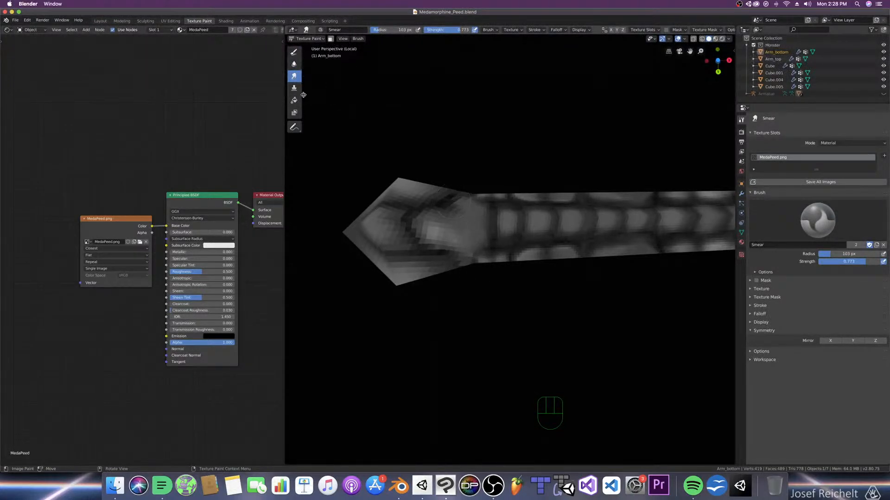
{"action": "left_click", "coordinate": [294, 52]}
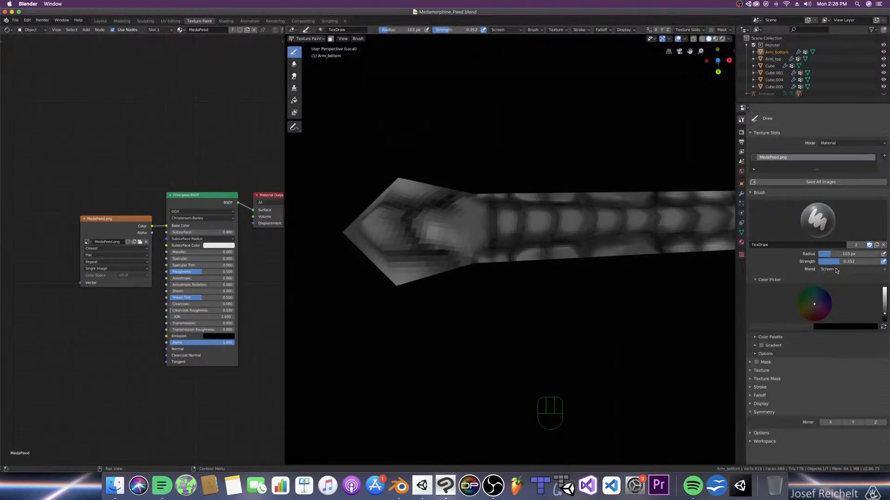
{"action": "left_click_drag", "start_coordinate": [473, 226], "coordinate": [468, 231]}
Step: Darken the edges around the bright underside joint with a Multiply brush of about 36 px and save the file
{"action": "left_click", "coordinate": [852, 269]}
{"action": "left_click", "coordinate": [817, 299]}
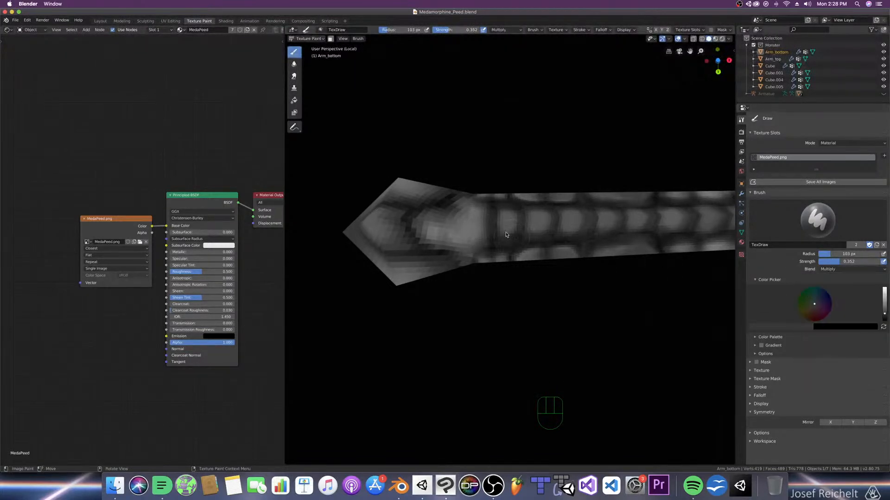
{"action": "key", "text": "bracketleft"}
{"action": "key", "text": "bracketleft"}
{"action": "key", "text": "bracketleft"}
{"action": "key", "text": "bracketleft"}
{"action": "mouse_move", "coordinate": [468, 198]}
{"action": "left_mouse_down"}
{"action": "mouse_move", "coordinate": [485, 206]}
{"action": "mouse_move", "coordinate": [470, 254]}
{"action": "mouse_move", "coordinate": [483, 206]}
{"action": "mouse_move", "coordinate": [469, 197]}
{"action": "left_mouse_up"}
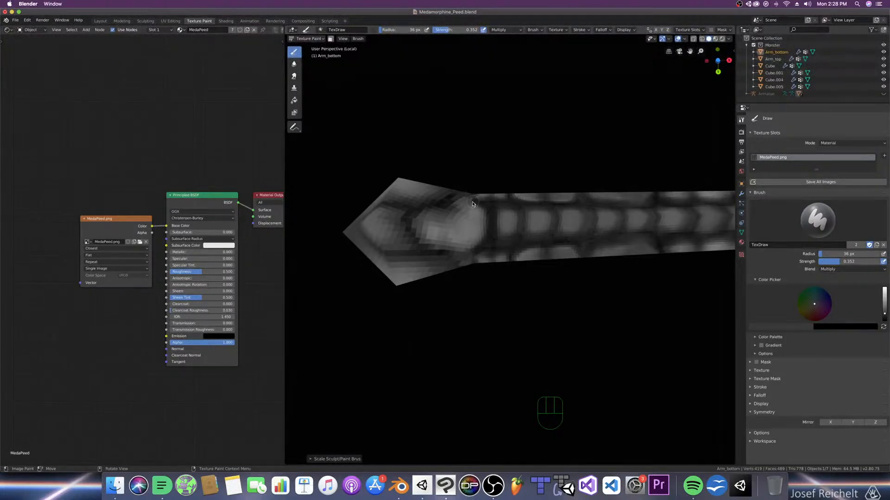
{"action": "key", "text": "super+s"}
{"action": "middle_click_drag", "start_coordinate": [469, 207], "coordinate": [491, 252]}
{"action": "scroll", "coordinate": [490, 252], "scroll_direction": "down", "scroll_amount": 7}
{"action": "key", "text": "super+s"}
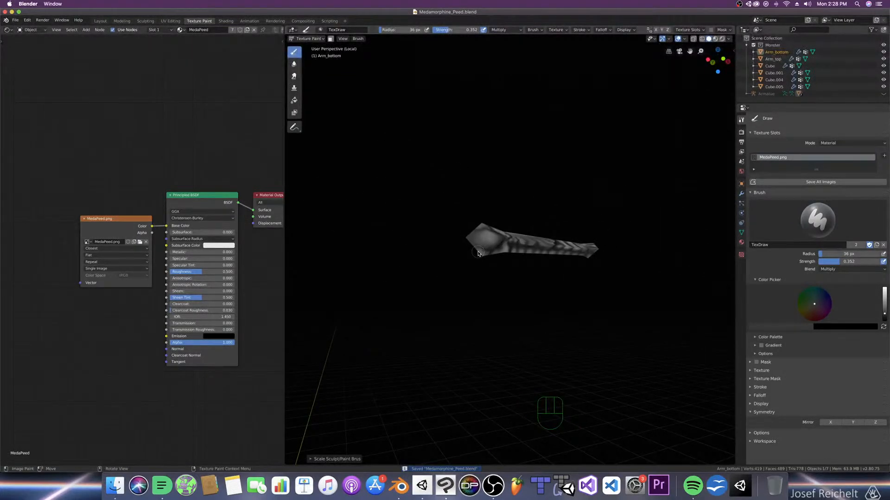
Step: Leave local view to bring back the whole monster, save the file, and frame the body from the front
{"action": "key", "text": "super+5"}
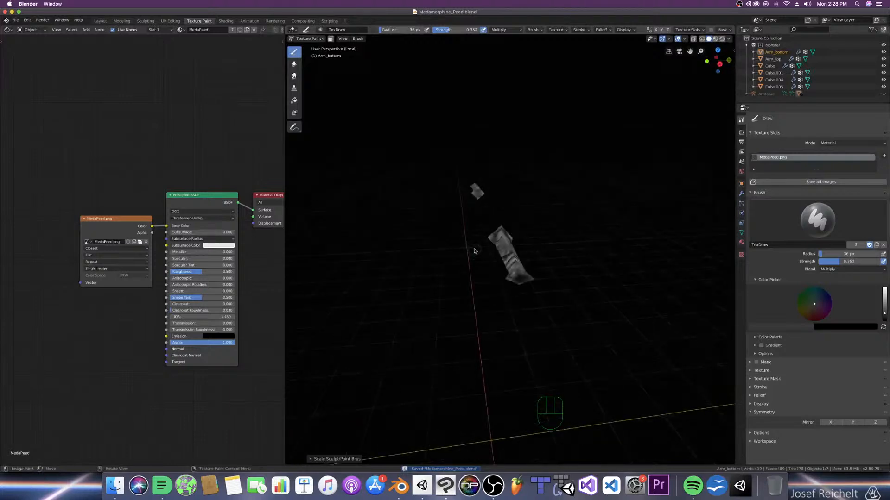
{"action": "key", "text": "KP_Divide"}
{"action": "key", "text": "KP_1"}
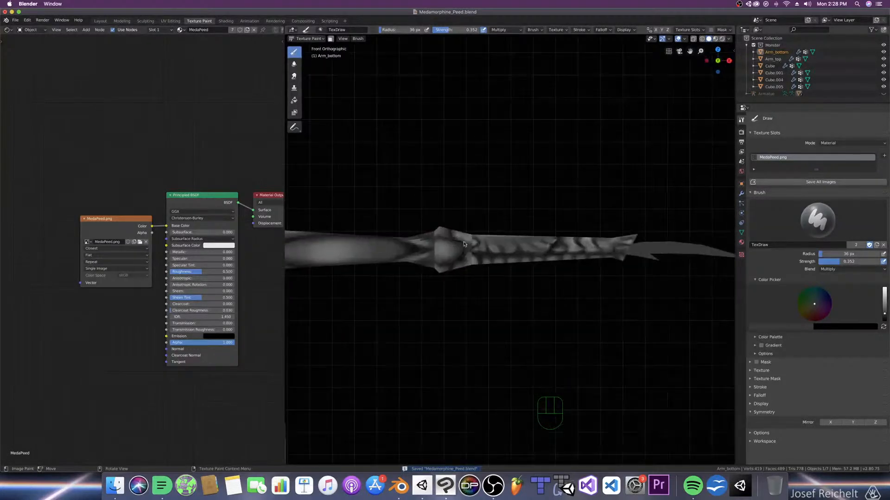
{"action": "scroll", "coordinate": [485, 246], "scroll_direction": "down", "scroll_amount": 3}
{"action": "key", "text": "super+5"}
{"action": "middle_click_drag", "start_coordinate": [484, 246], "coordinate": [491, 264]}
{"action": "key", "text": "super+5"}
{"action": "scroll", "coordinate": [481, 262], "scroll_direction": "down", "scroll_amount": 3}
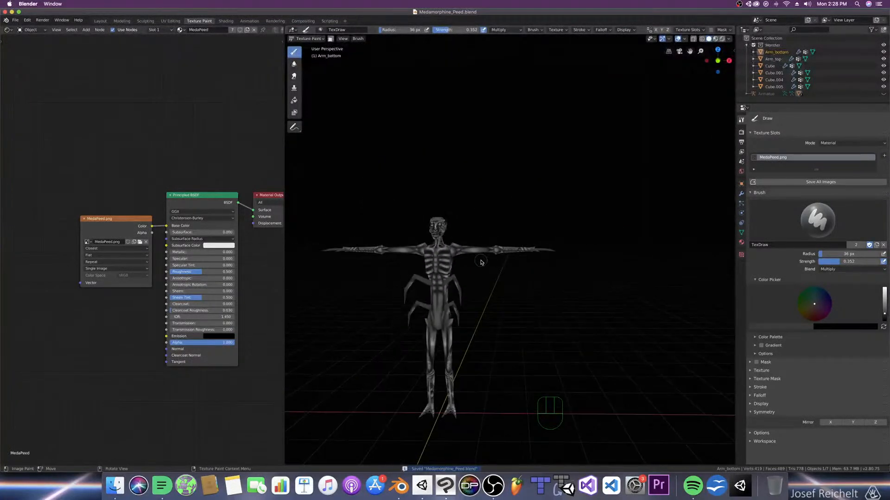
{"action": "key", "text": "super+s"}
{"action": "key", "text": "KP_1"}
{"action": "key", "text": "super+s"}
{"action": "middle_click_drag", "start_coordinate": [481, 262], "coordinate": [510, 218], "text": "shift"}
{"action": "scroll", "coordinate": [510, 216], "scroll_direction": "up", "scroll_amount": 5}
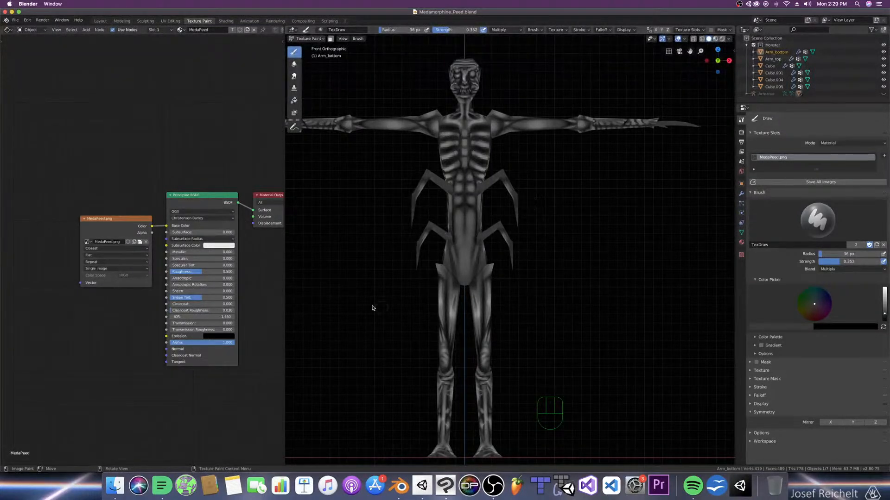
Step: Collapse the node editor area so the 3D view fills its space, and save the file
{"action": "left_click_drag", "start_coordinate": [284, 459], "coordinate": [180, 445]}
{"action": "key", "text": "super+s"}
{"action": "scroll", "coordinate": [424, 366], "scroll_direction": "down", "scroll_amount": 1}
{"action": "middle_click_drag", "start_coordinate": [425, 340], "coordinate": [510, 370], "text": "shift"}
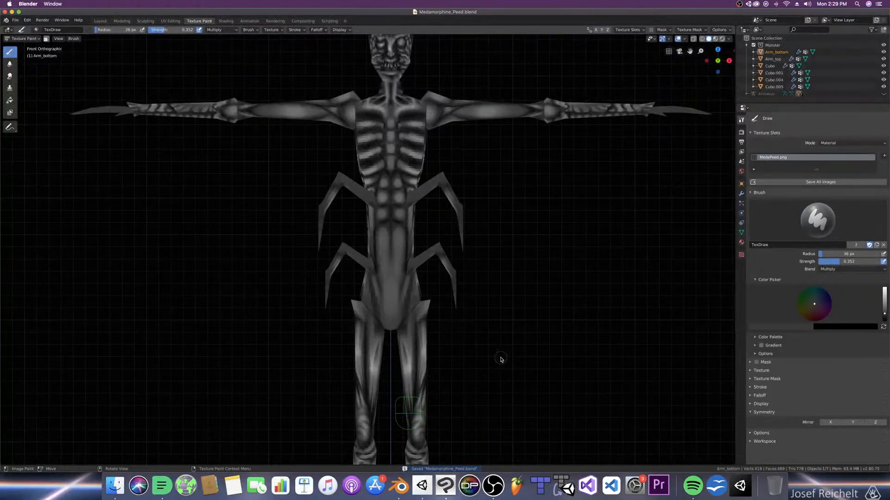
{"action": "scroll", "coordinate": [492, 353], "scroll_direction": "down", "scroll_amount": 1}
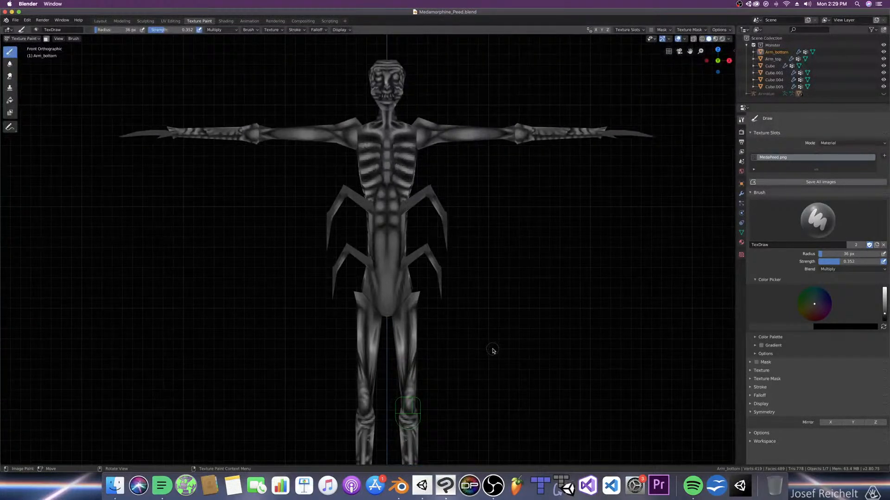
Step: Examine the painted monster all the way around in small rotation steps and return to the front view
{"action": "key", "text": "KP_6"}
{"action": "key", "text": "KP_6"}
{"action": "key", "text": "KP_6"}
{"action": "key", "text": "KP_6"}
{"action": "key", "text": "KP_6"}
{"action": "key", "text": "KP_6"}
{"action": "key", "text": "KP_6"}
{"action": "key", "text": "KP_6"}
{"action": "key", "text": "KP_6"}
{"action": "key", "text": "KP_6"}
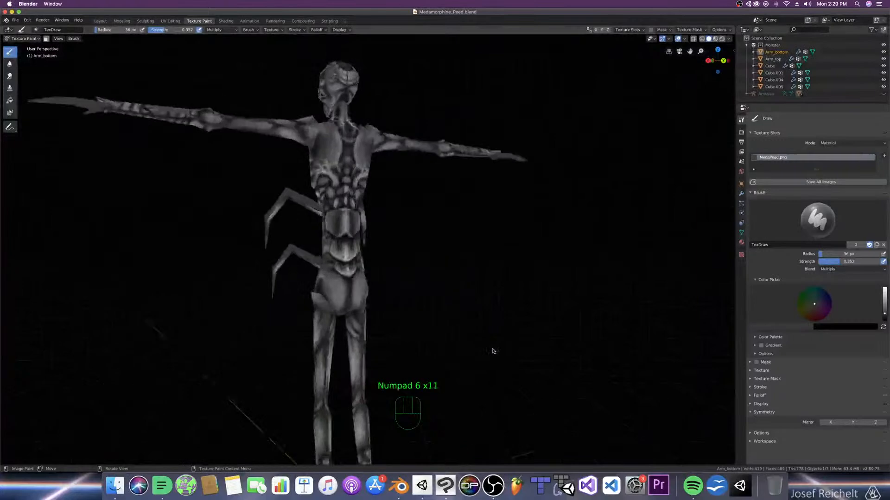
{"action": "key", "text": "KP_6"}
{"action": "key", "text": "KP_6"}
{"action": "key", "text": "KP_6"}
{"action": "key", "text": "KP_6"}
{"action": "key", "text": "KP_6"}
{"action": "key", "text": "KP_6"}
{"action": "key", "text": "KP_6"}
{"action": "key", "text": "KP_6"}
{"action": "key", "text": "KP_6"}
{"action": "key", "text": "KP_6"}
{"action": "key", "text": "KP_6"}
{"action": "key", "text": "KP_6"}
{"action": "key", "text": "KP_6"}
{"action": "key", "text": "KP_6"}
{"action": "key", "text": "KP_6"}
{"action": "key", "text": "KP_6"}
{"action": "key", "text": "KP_6"}
{"action": "key", "text": "KP_6"}
{"action": "key", "text": "KP_6"}
{"action": "key", "text": "KP_6"}
{"action": "key", "text": "KP_6"}
{"action": "key", "text": "KP_6"}
{"action": "key", "text": "KP_6"}
{"action": "key", "text": "KP_6"}
{"action": "key", "text": "KP_6"}
{"action": "key", "text": "KP_6"}
{"action": "key", "text": "KP_6"}
{"action": "key", "text": "KP_6"}
{"action": "key", "text": "KP_6"}
{"action": "key", "text": "KP_6"}
{"action": "key", "text": "KP_6"}
{"action": "key", "text": "KP_6"}
{"action": "key", "text": "KP_6"}
{"action": "key", "text": "KP_6"}
{"action": "key", "text": "KP_6"}
{"action": "key", "text": "KP_6"}
{"action": "key", "text": "KP_6"}
{"action": "key", "text": "KP_6"}
{"action": "key", "text": "KP_6"}
{"action": "key", "text": "KP_6"}
{"action": "key", "text": "KP_6"}
{"action": "key", "text": "KP_6"}
{"action": "key", "text": "KP_6"}
{"action": "key", "text": "KP_6"}
{"action": "key", "text": "KP_6"}
{"action": "key", "text": "KP_6"}
{"action": "key", "text": "KP_6"}
{"action": "key", "text": "KP_6"}
{"action": "key", "text": "KP_6"}
{"action": "key", "text": "KP_6"}
{"action": "key", "text": "KP_6"}
{"action": "key", "text": "KP_6"}
{"action": "key", "text": "KP_6"}
{"action": "key", "text": "KP_6"}
{"action": "key", "text": "KP_6"}
{"action": "key", "text": "KP_6"}
{"action": "key", "text": "KP_6"}
{"action": "key", "text": "KP_6"}
{"action": "key", "text": "KP_6"}
{"action": "key", "text": "KP_6"}
{"action": "key", "text": "KP_1"}
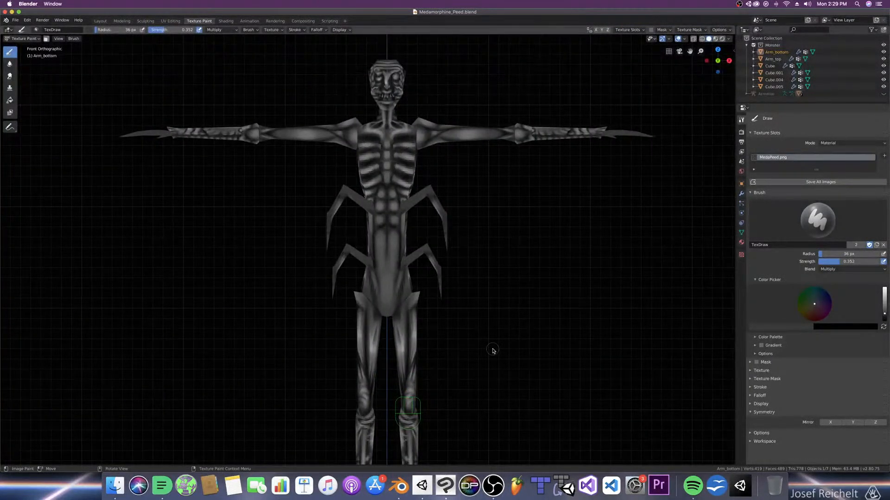
Step: Save the file and split off an area beside the 3D view that shows MedaPeed.png in the Image Editor
{"action": "key", "text": "super+s"}
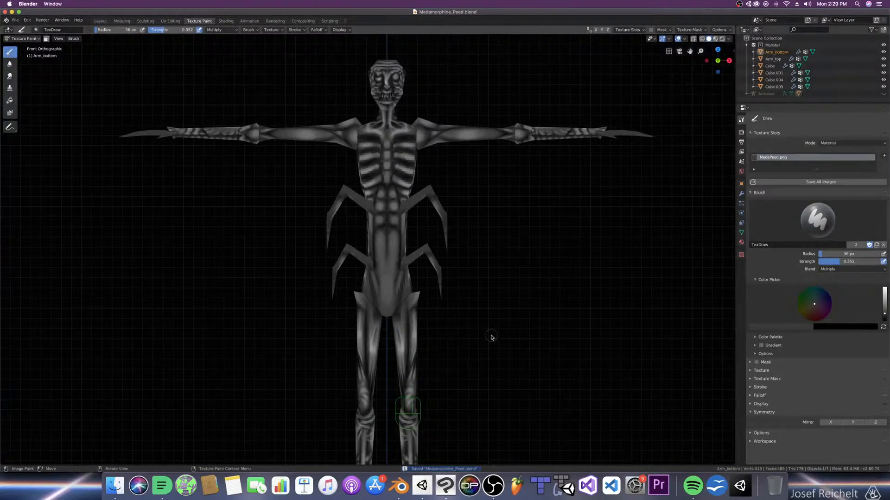
{"action": "key", "text": "super+s"}
{"action": "left_click_drag", "start_coordinate": [1, 463], "coordinate": [254, 440]}
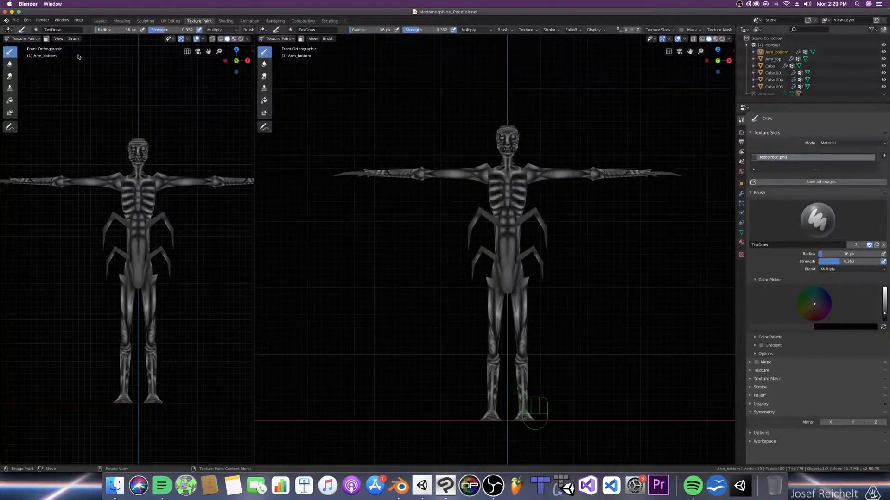
{"action": "left_click", "coordinate": [9, 30]}
{"action": "left_click", "coordinate": [23, 71]}
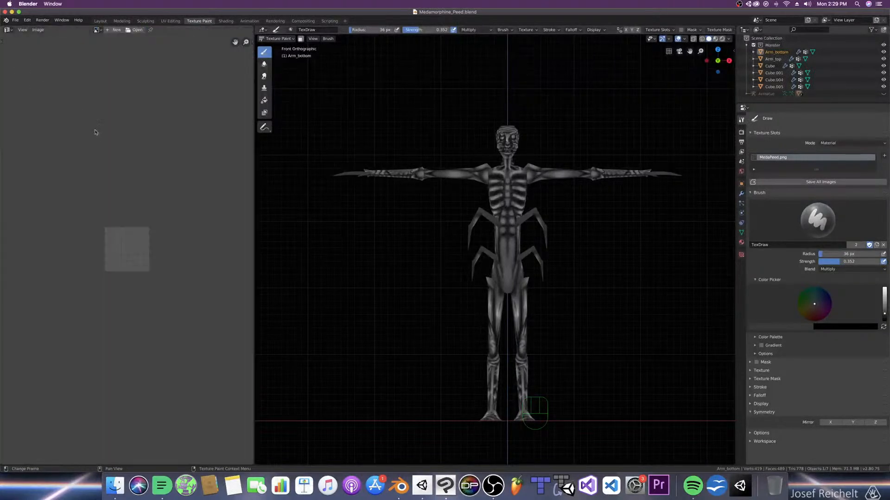
{"action": "left_click", "coordinate": [9, 30]}
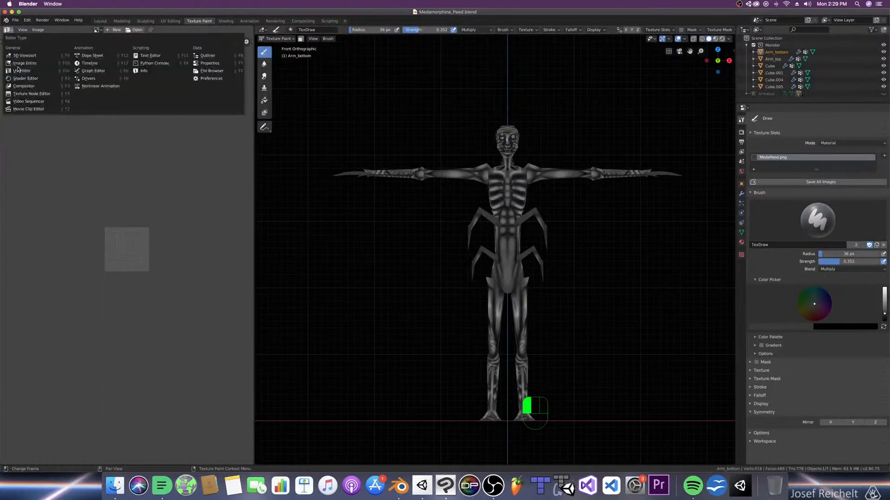
{"action": "left_click", "coordinate": [23, 63]}
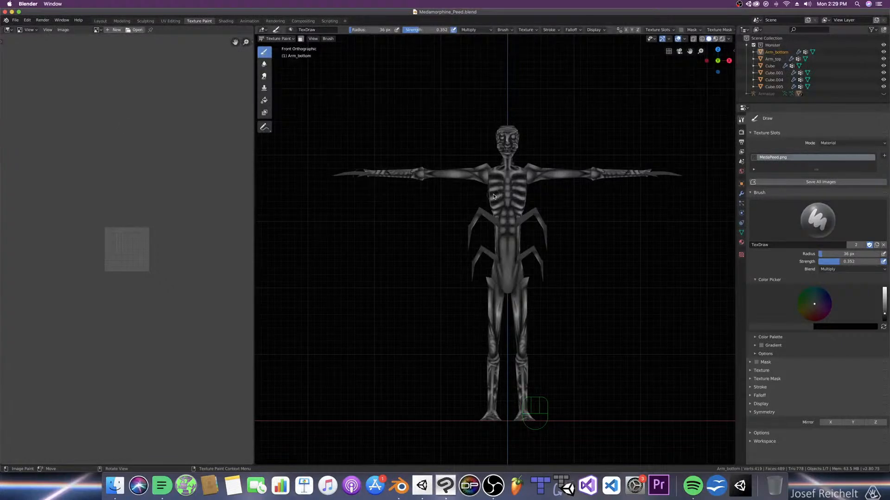
{"action": "key", "text": "Tab"}
{"action": "key", "text": "Tab"}
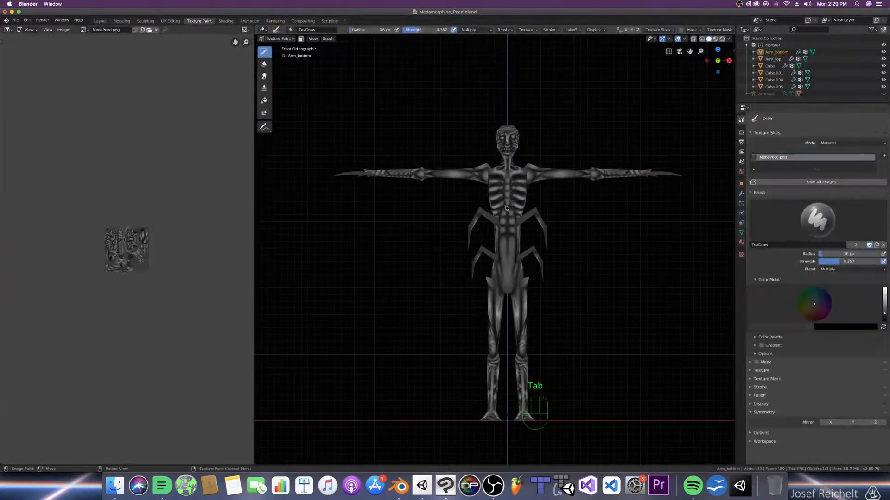
Step: Save the blend file and save the painted image over MedaPeed_Diff.png in the Texture folder
{"action": "key", "text": "super+s"}
{"action": "scroll", "coordinate": [93, 181], "scroll_direction": "up", "scroll_amount": 7}
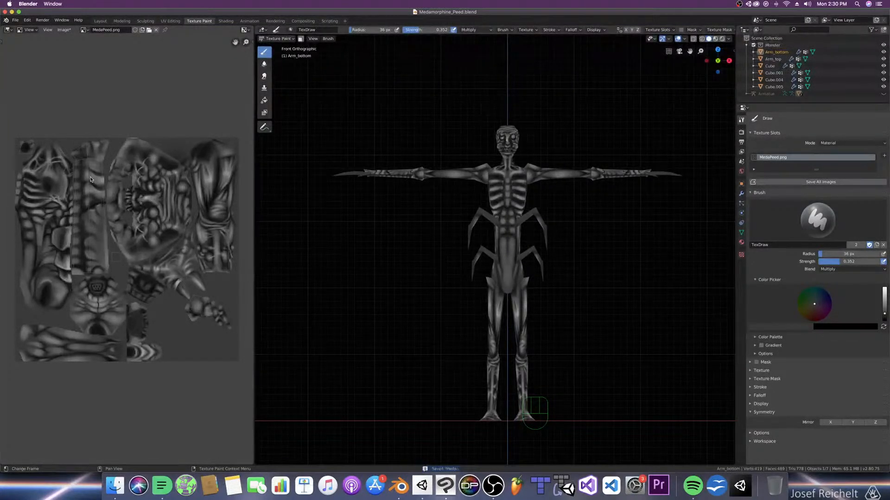
{"action": "key", "text": "super+s"}
{"action": "left_click", "coordinate": [64, 30]}
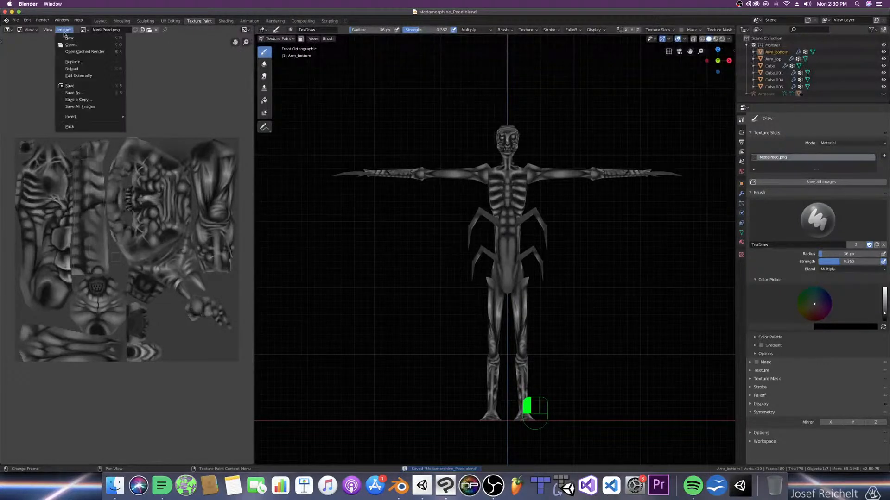
{"action": "left_click", "coordinate": [91, 92]}
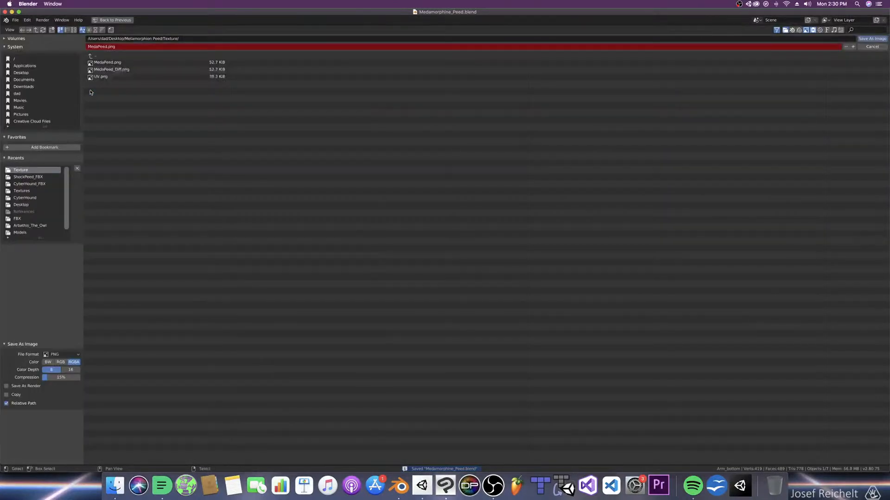
{"action": "double_click", "coordinate": [119, 69]}
{"action": "key", "text": "super+s"}
Step: Review the textured monster from the front and at angles, compare it with its texture map, and save the file
{"action": "middle_click_drag", "start_coordinate": [495, 162], "coordinate": [477, 253]}
{"action": "scroll", "coordinate": [477, 195], "scroll_direction": "down", "scroll_amount": 1}
{"action": "scroll", "coordinate": [445, 195], "scroll_direction": "up", "scroll_amount": 3}
{"action": "scroll", "coordinate": [482, 184], "scroll_direction": "down", "scroll_amount": 4}
{"action": "key", "text": "KP_1"}
{"action": "scroll", "coordinate": [490, 252], "scroll_direction": "up", "scroll_amount": 9}
{"action": "scroll", "coordinate": [478, 255], "scroll_direction": "down", "scroll_amount": 8}
{"action": "scroll", "coordinate": [521, 268], "scroll_direction": "up", "scroll_amount": 4}
{"action": "scroll", "coordinate": [509, 256], "scroll_direction": "down", "scroll_amount": 2}
{"action": "scroll", "coordinate": [476, 253], "scroll_direction": "down", "scroll_amount": 4}
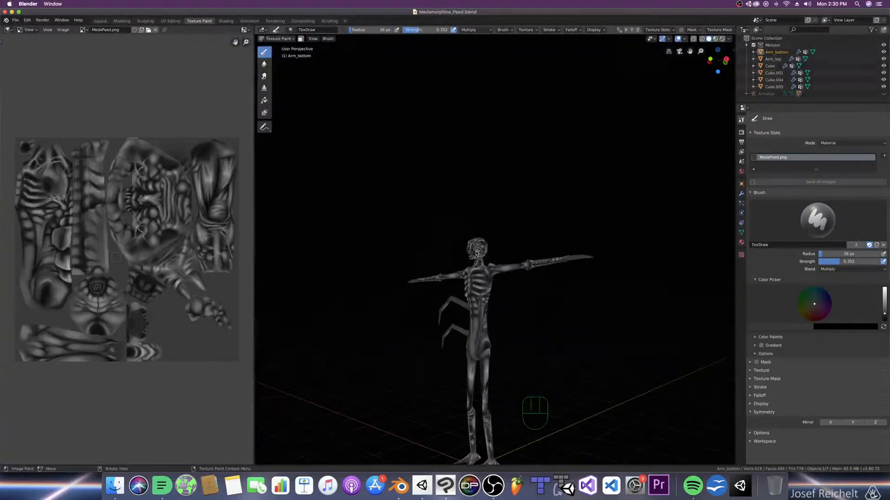
{"action": "key", "text": "Tab"}
{"action": "key", "text": "Tab"}
{"action": "middle_click_drag", "start_coordinate": [485, 331], "coordinate": [523, 332]}
{"action": "key", "text": "super+s"}
{"action": "scroll", "coordinate": [638, 414], "scroll_direction": "down", "scroll_amount": 1}
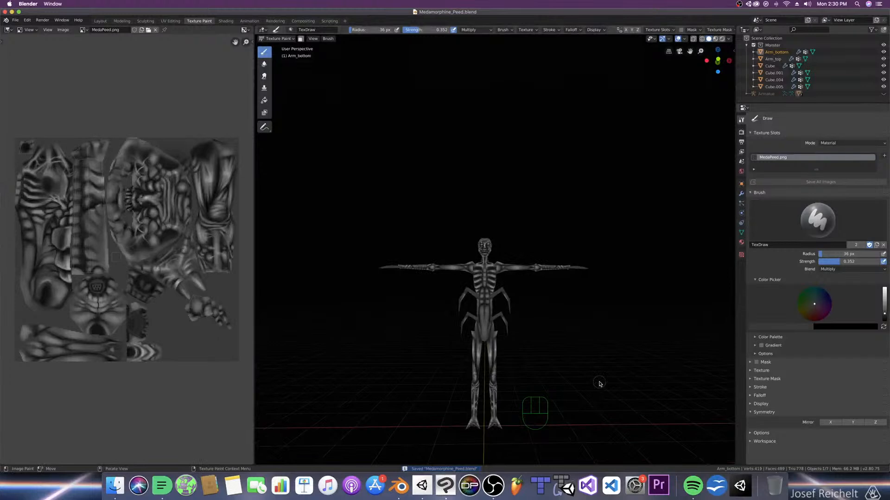
{"action": "middle_click_drag", "start_coordinate": [597, 381], "coordinate": [514, 343]}
{"action": "key", "text": "super+s"}
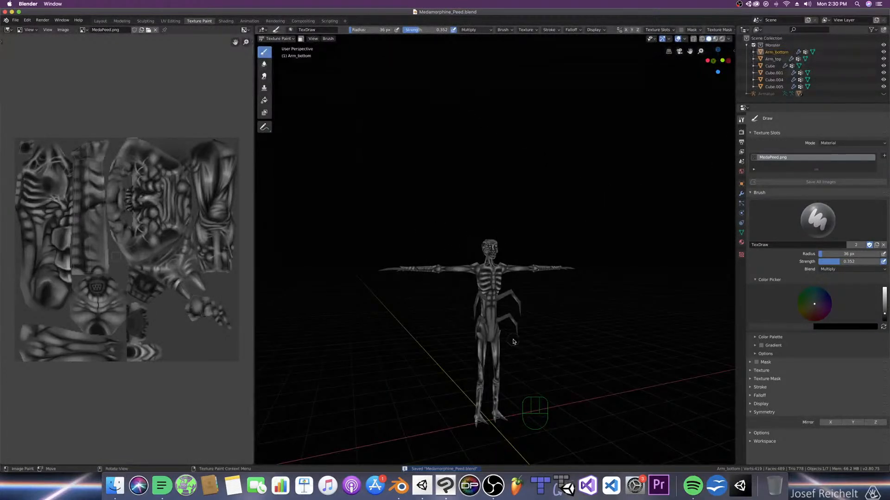
{"action": "key", "text": "super+s"}
{"action": "key", "text": "KP_1"}
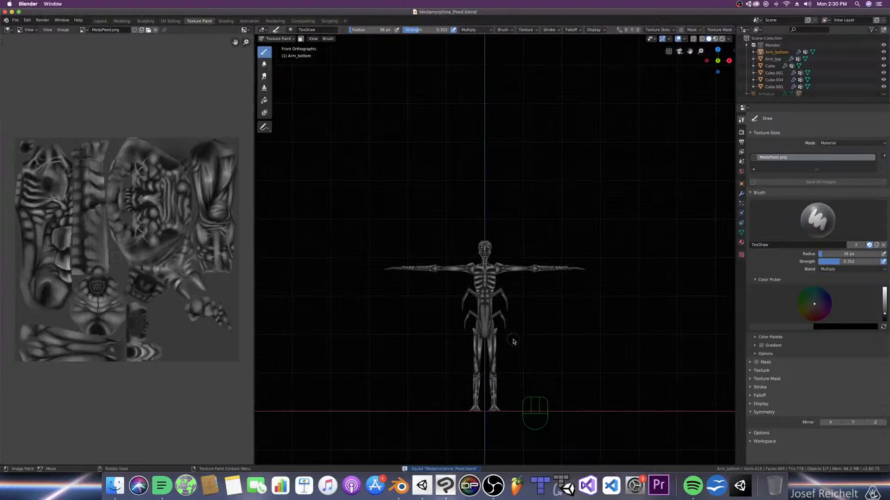
{"action": "scroll", "coordinate": [285, 341], "scroll_direction": "up", "scroll_amount": 2}
{"action": "scroll", "coordinate": [178, 331], "scroll_direction": "up", "scroll_amount": 2}
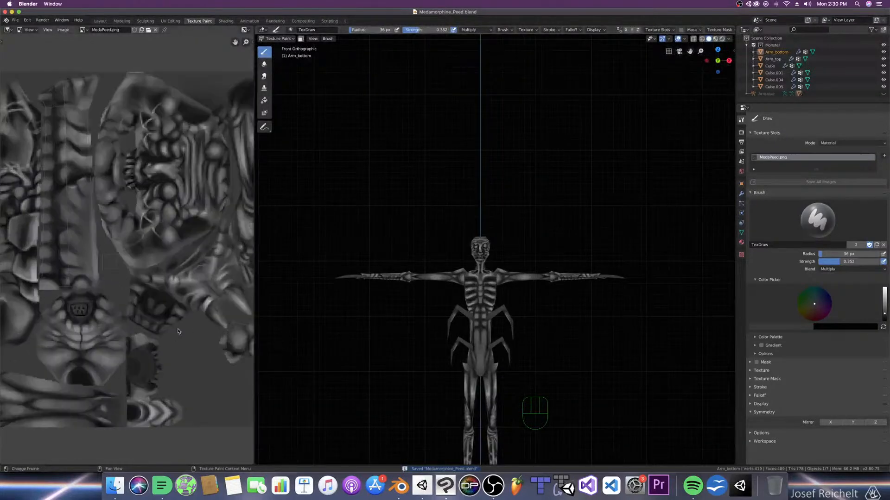
{"action": "scroll", "coordinate": [92, 311], "scroll_direction": "down", "scroll_amount": 3}
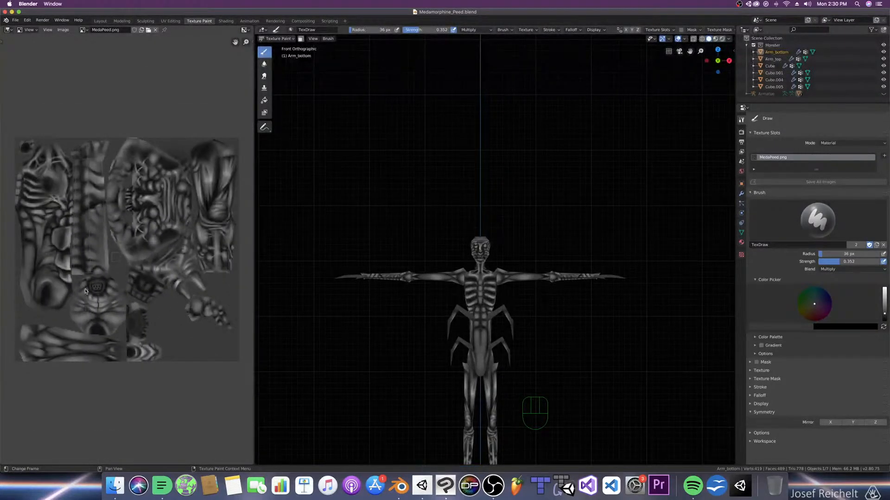
{"action": "left_click", "coordinate": [63, 29]}
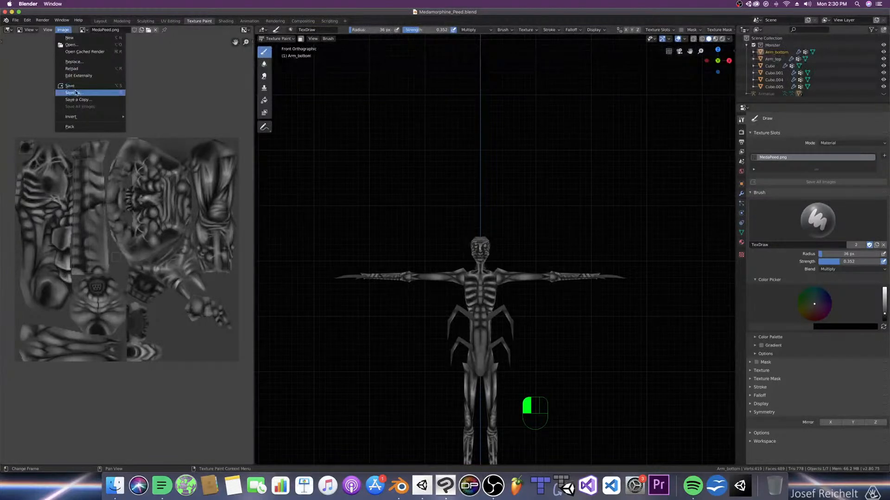
{"action": "left_click", "coordinate": [74, 76]}
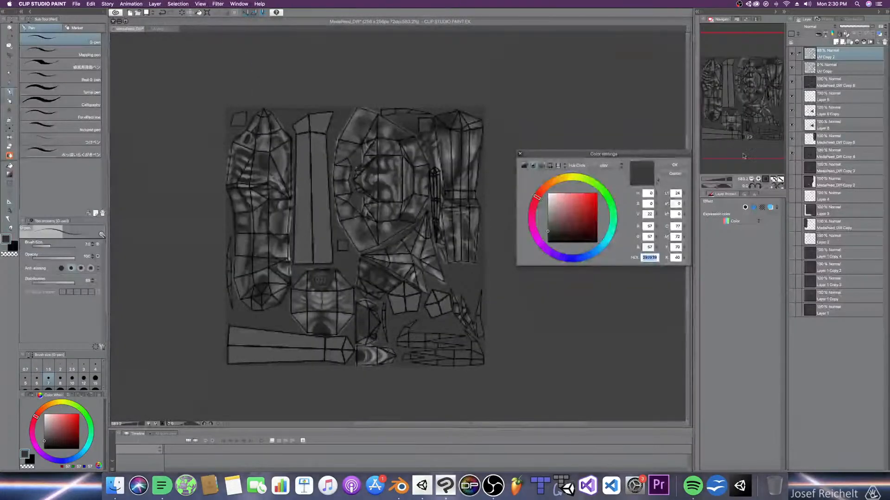
{"action": "key", "text": "super+shift+s"}
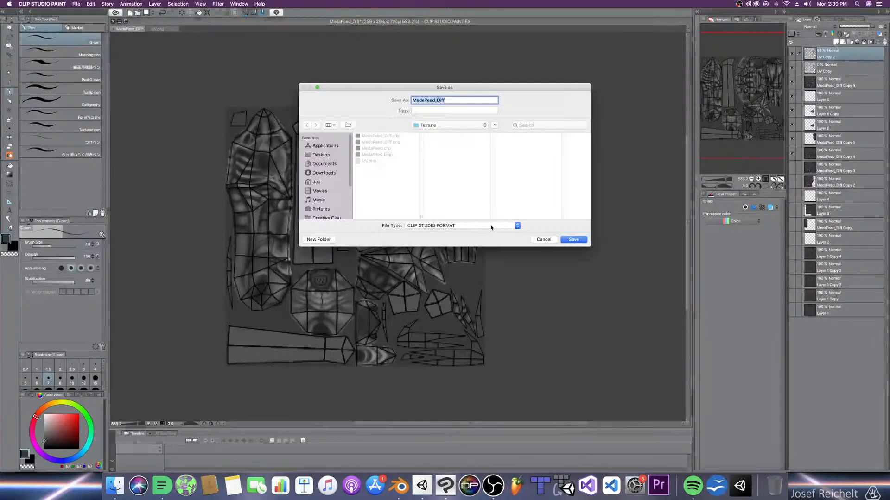
{"action": "left_click", "coordinate": [527, 239]}
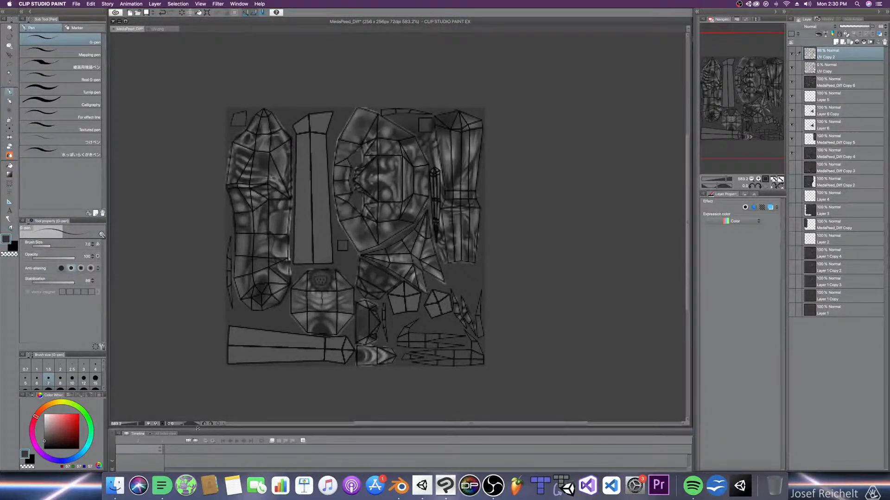
Step: Open MedaPeed_Diff.png from the Texture folder in Clip Studio Paint
{"action": "left_click", "coordinate": [115, 485]}
{"action": "right_click", "coordinate": [130, 51]}
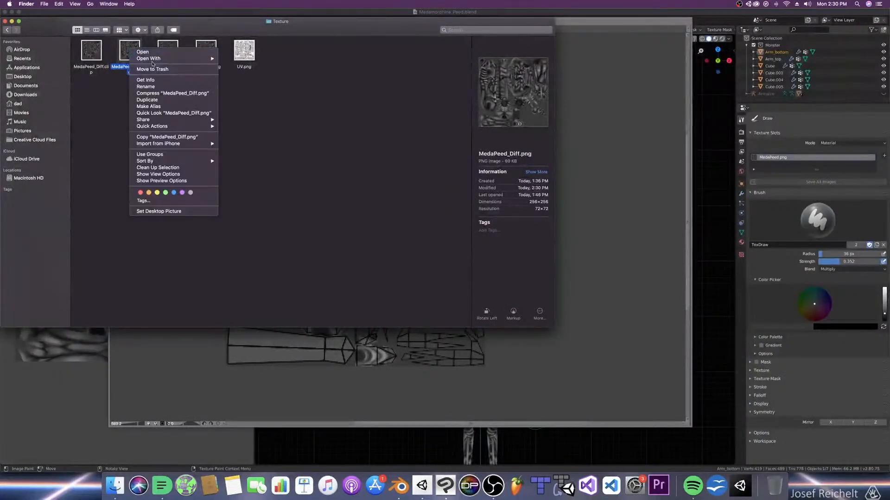
{"action": "mouse_move", "coordinate": [203, 56]}
{"action": "left_click", "coordinate": [241, 71]}
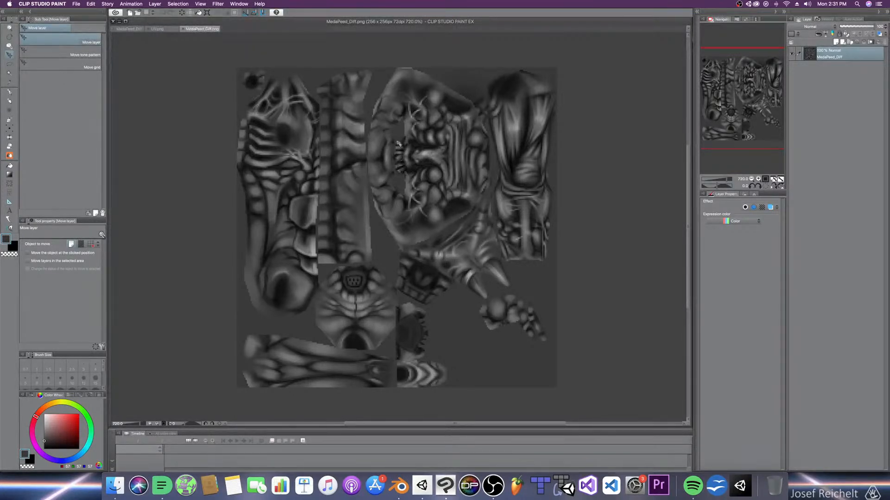
{"action": "scroll", "coordinate": [398, 139], "scroll_direction": "up", "scroll_amount": 1}
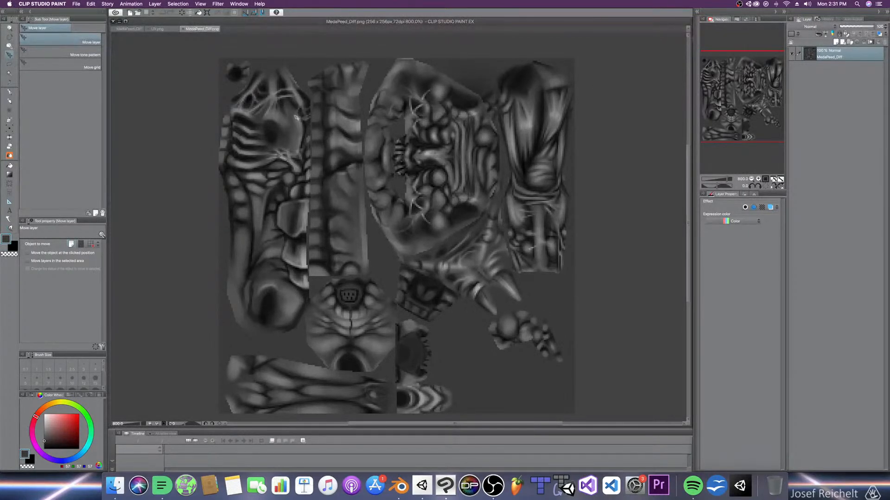
Step: Paste the painted texture into the layered MedaPeed_Diff document and move its layer below the two UV copy layers
{"action": "left_click", "coordinate": [126, 29]}
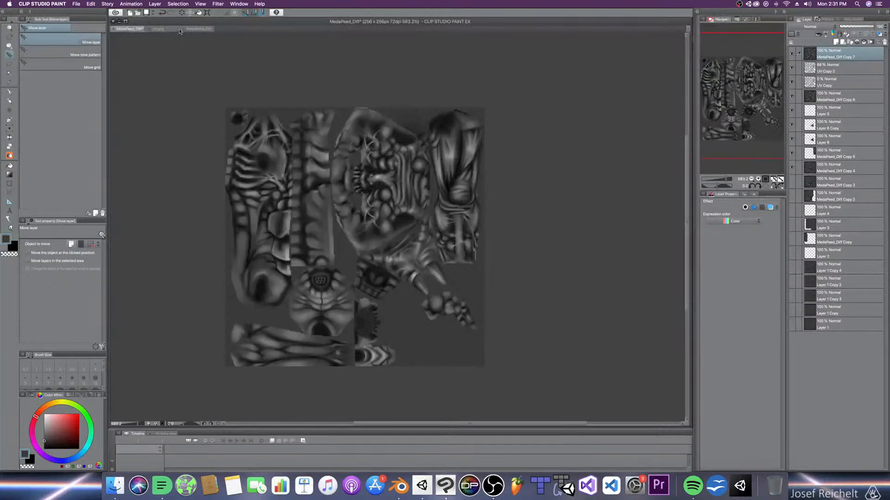
{"action": "scroll", "coordinate": [526, 161], "scroll_direction": "up", "scroll_amount": 1}
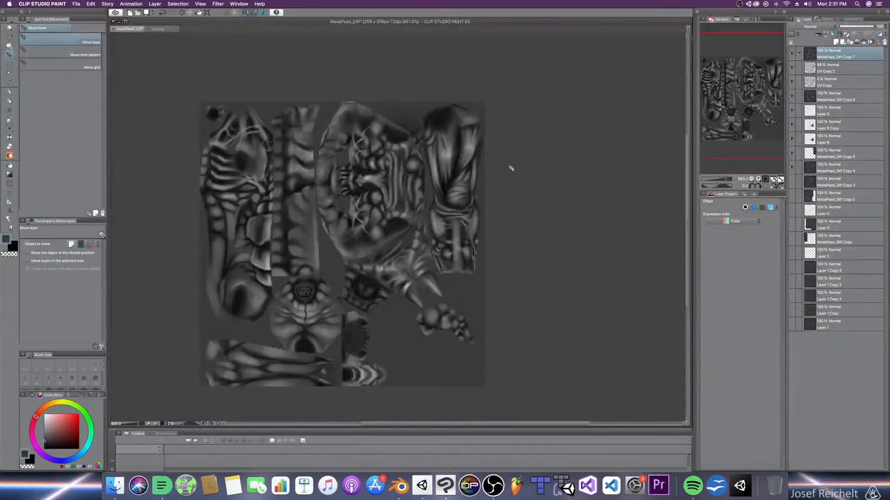
{"action": "left_click_drag", "start_coordinate": [838, 60], "coordinate": [829, 87]}
Step: Hide the UV Copy 2 wireframe and the MedaPeed_Diff Copy 6 layer, and keep the pasted texture layer visible
{"action": "left_click", "coordinate": [792, 83]}
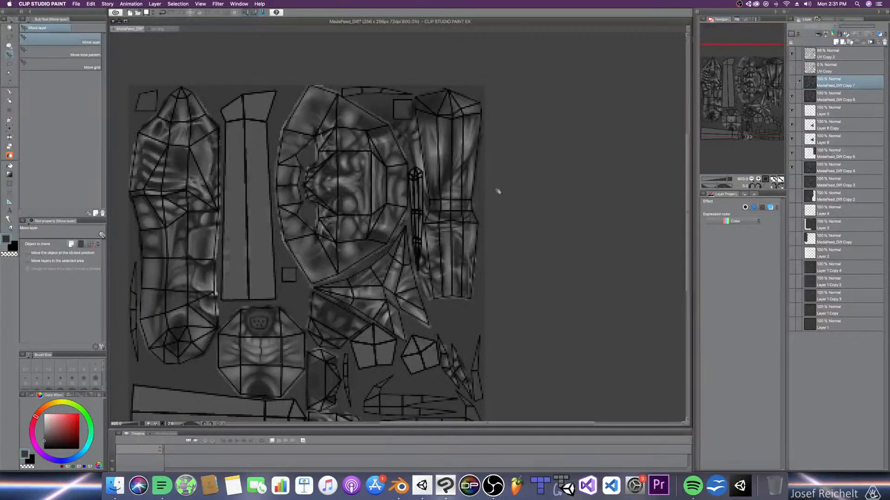
{"action": "scroll", "coordinate": [311, 286], "scroll_direction": "up", "scroll_amount": 1}
{"action": "left_click", "coordinate": [791, 96]}
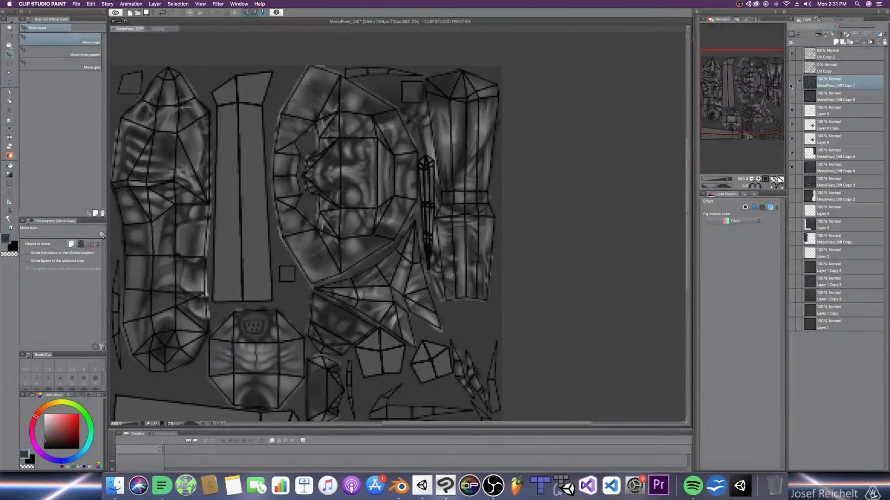
{"action": "left_click", "coordinate": [791, 82]}
{"action": "left_click", "coordinate": [791, 54]}
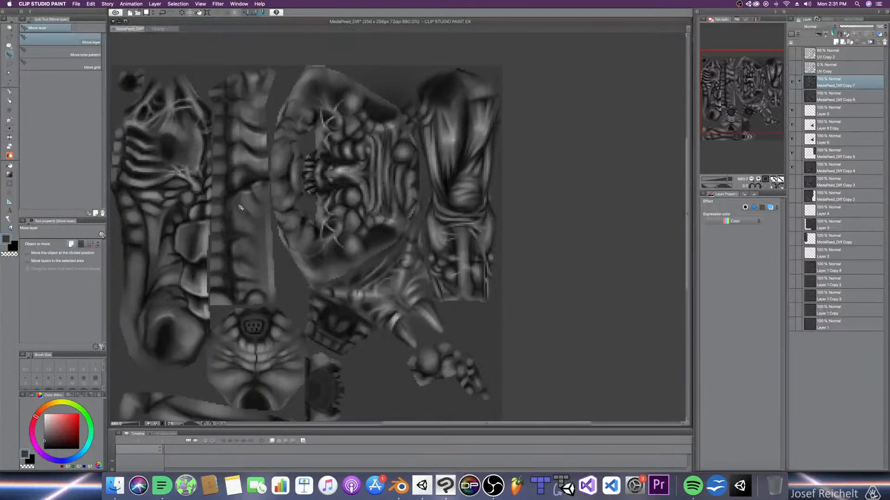
Step: Duplicate the pasted texture layer, MedaPeed_Diff Copy 7
{"action": "scroll", "coordinate": [190, 213], "scroll_direction": "up", "scroll_amount": 2}
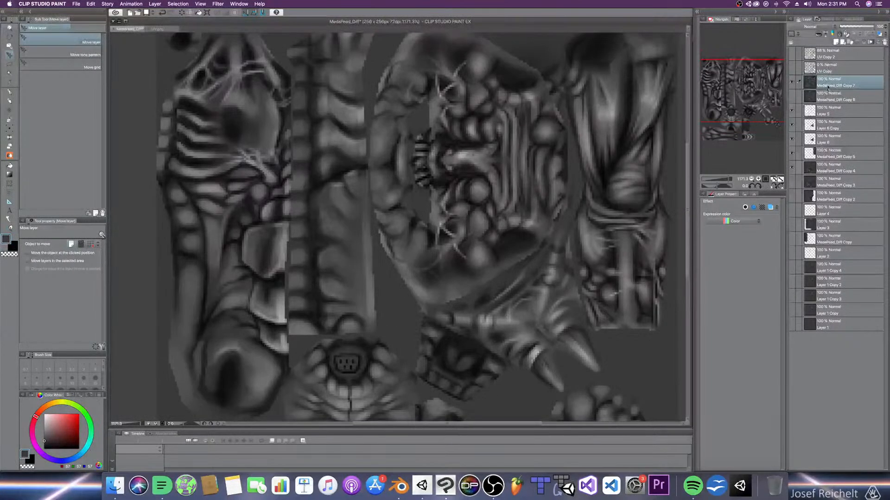
{"action": "right_click", "coordinate": [829, 83]}
{"action": "left_click", "coordinate": [819, 121]}
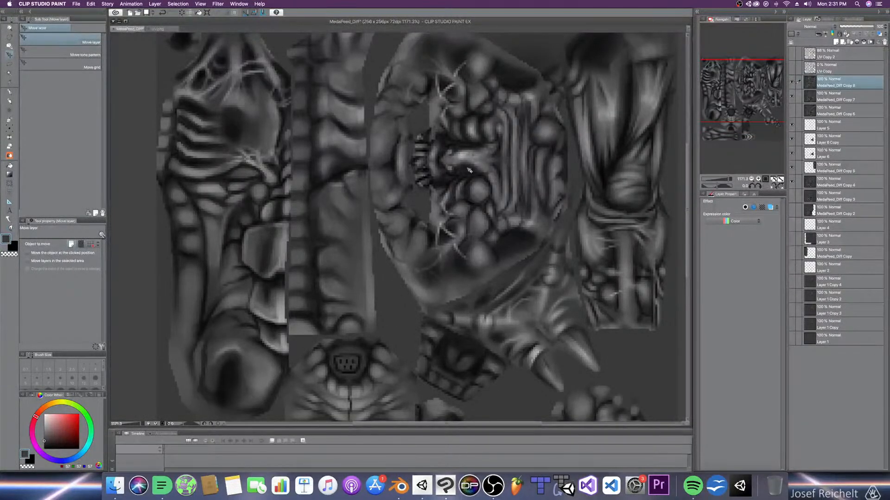
Step: Darken around the pale pointed ridge in the middle of the large oval piece with the Shadow airbrush, down to size 3
{"action": "scroll", "coordinate": [382, 188], "scroll_direction": "up", "scroll_amount": 2}
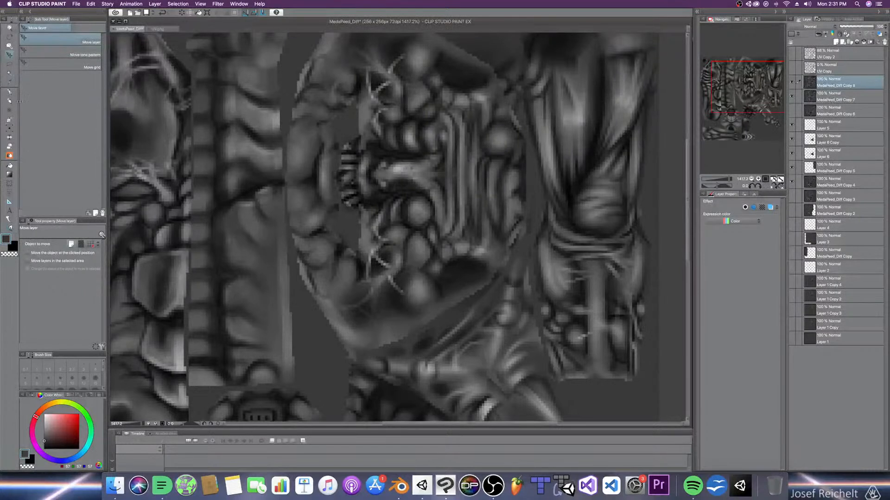
{"action": "left_click", "coordinate": [9, 118]}
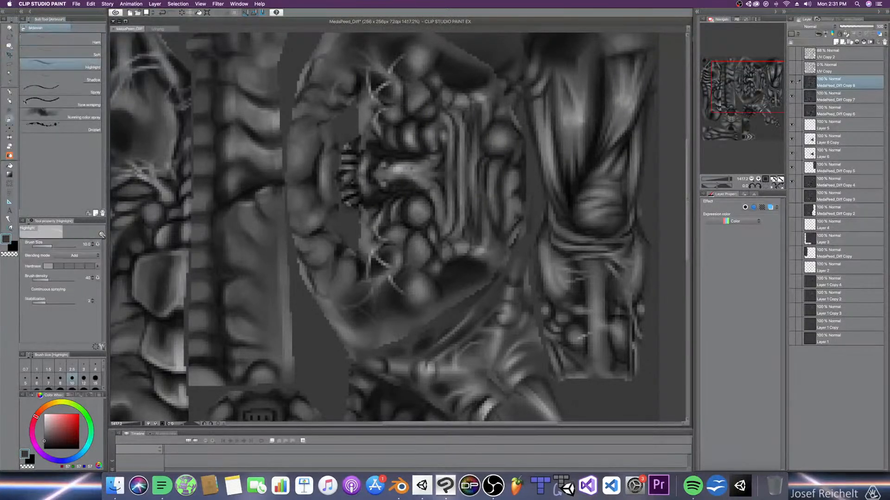
{"action": "left_click", "coordinate": [91, 79]}
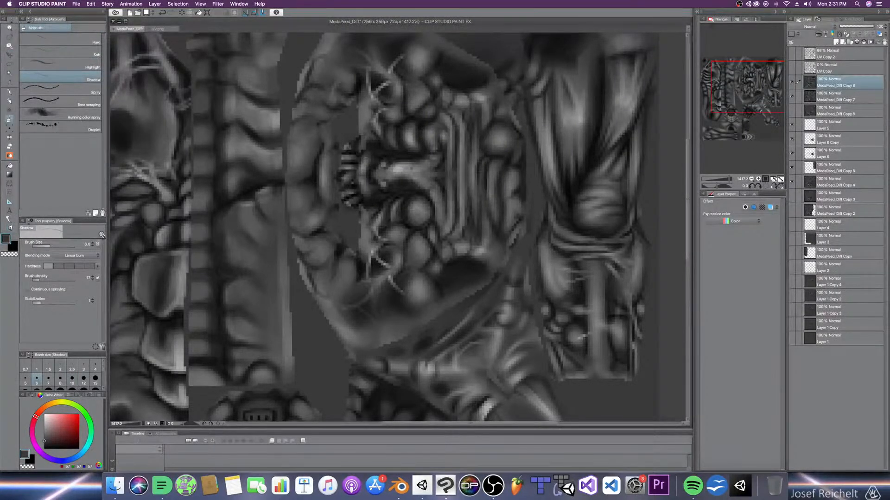
{"action": "left_click", "coordinate": [72, 367]}
{"action": "key", "text": "bracketright"}
{"action": "key", "text": "bracketright"}
{"action": "key", "text": "bracketright"}
{"action": "left_click_drag", "start_coordinate": [383, 165], "coordinate": [395, 174]}
{"action": "key", "text": "bracketleft"}
{"action": "key", "text": "bracketleft"}
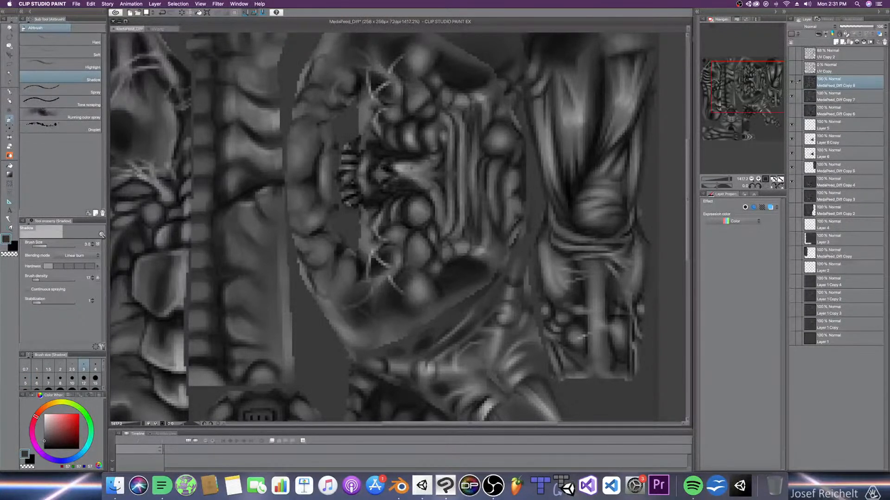
Step: Paint gray over the dark spot at the tip of the central ridge with the Hard airbrush, enlarged to size 8
{"action": "key", "text": "bracketright"}
{"action": "key", "text": "bracketright"}
{"action": "key", "text": "bracketright"}
{"action": "key", "text": "bracketright"}
{"action": "key", "text": "bracketright"}
{"action": "left_click", "coordinate": [85, 42]}
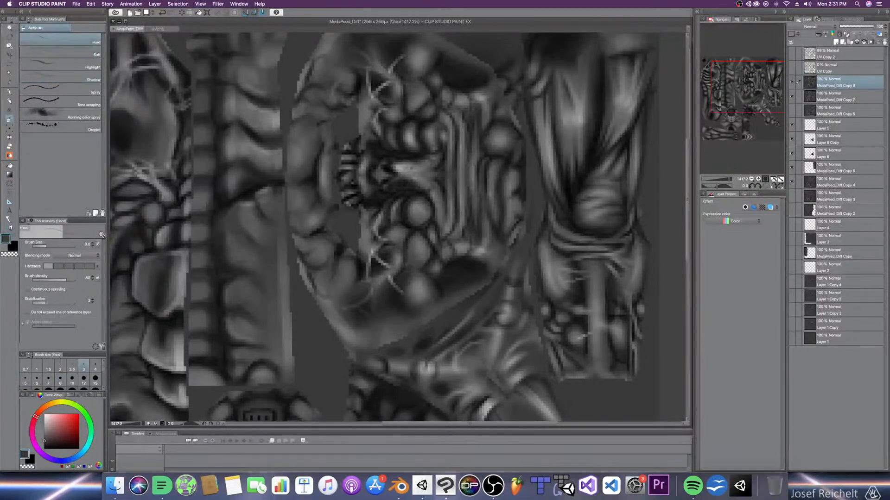
{"action": "key", "text": "bracketright"}
{"action": "key", "text": "bracketright"}
{"action": "key", "text": "bracketright"}
{"action": "key", "text": "bracketright"}
{"action": "key", "text": "bracketright"}
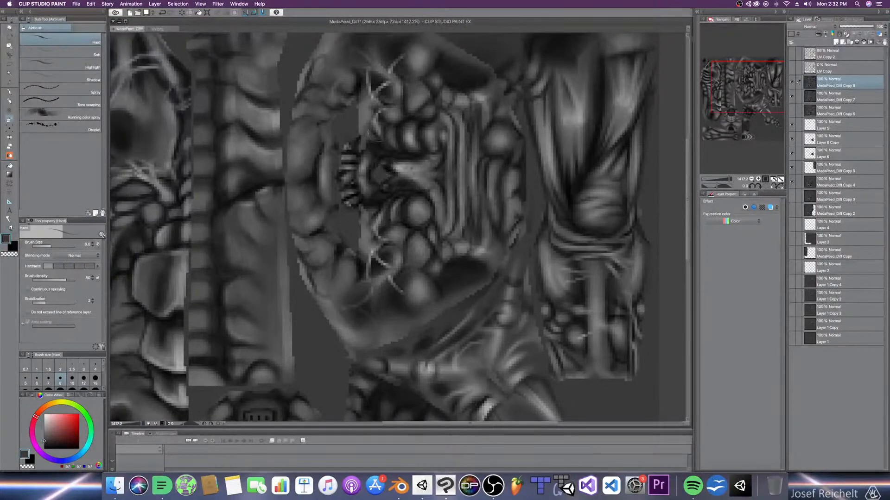
Step: Dab shadows along the tip of the central ridge with the Shadow airbrush at size 5
{"action": "left_click", "coordinate": [90, 81]}
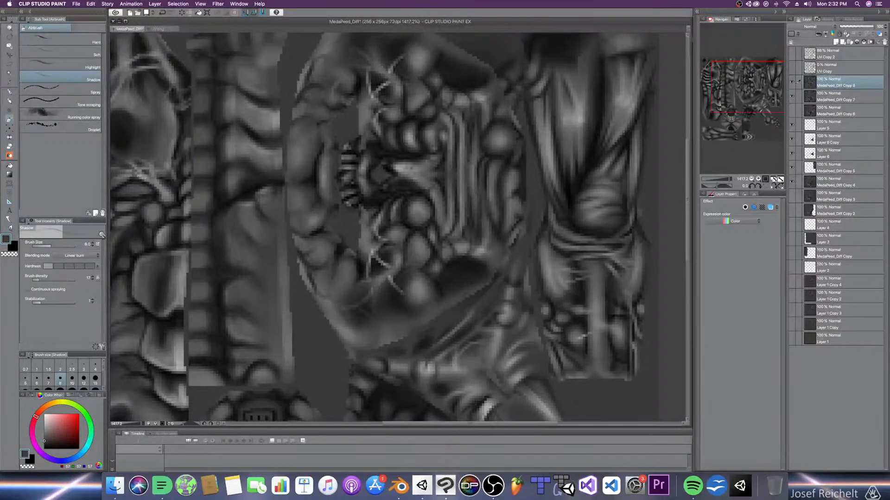
{"action": "key", "text": "bracketleft"}
{"action": "key", "text": "bracketleft"}
{"action": "key", "text": "bracketleft"}
{"action": "key", "text": "bracketleft"}
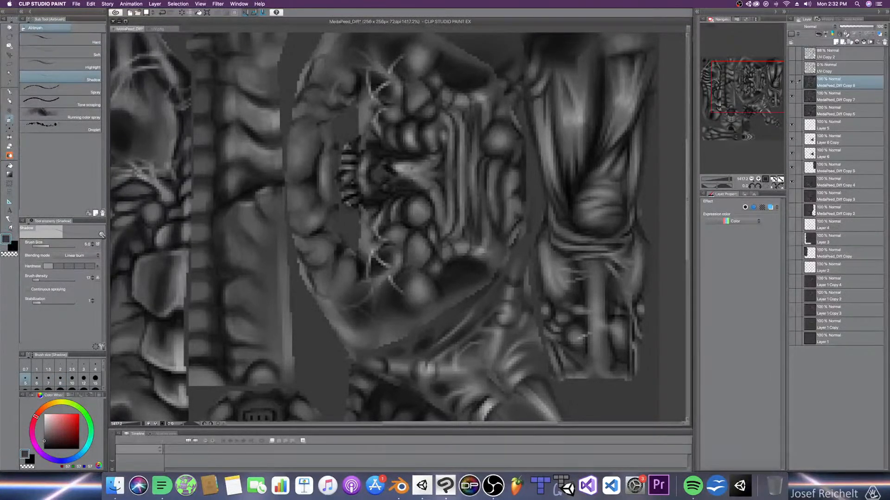
{"action": "left_click", "coordinate": [391, 178]}
{"action": "left_click", "coordinate": [395, 168]}
{"action": "left_click", "coordinate": [400, 173]}
{"action": "left_click", "coordinate": [399, 173]}
Step: Paint bright streaks on the oval piece's central pointed ridge with the Highlight airbrush at size 2.5
{"action": "key", "text": "bracketright"}
{"action": "key", "text": "bracketright"}
{"action": "key", "text": "bracketright"}
{"action": "key", "text": "bracketright"}
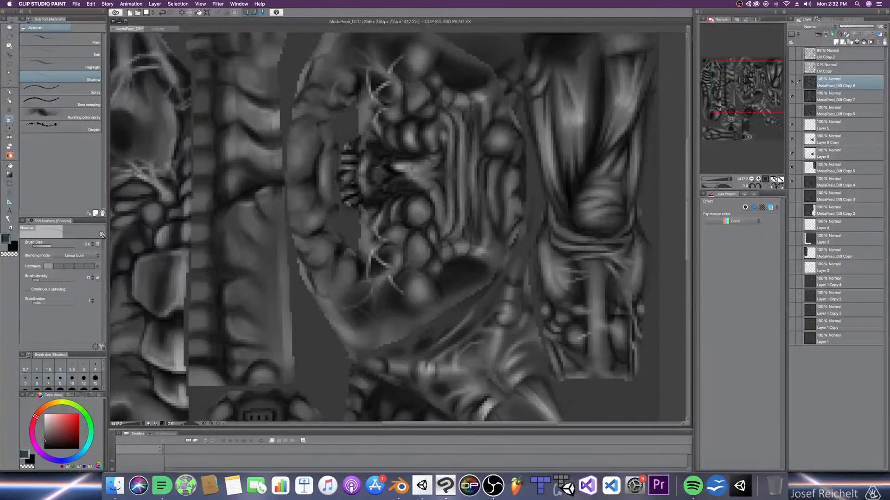
{"action": "left_click", "coordinate": [69, 66]}
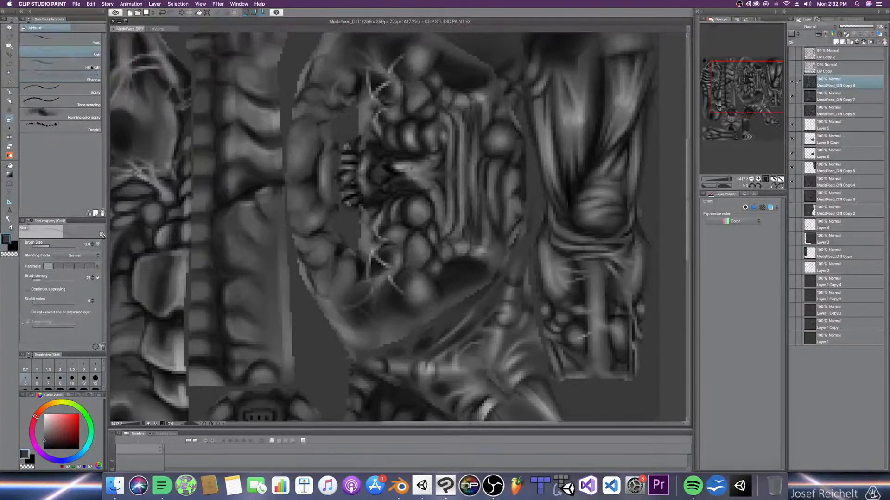
{"action": "key", "text": "bracketleft"}
{"action": "key", "text": "bracketleft"}
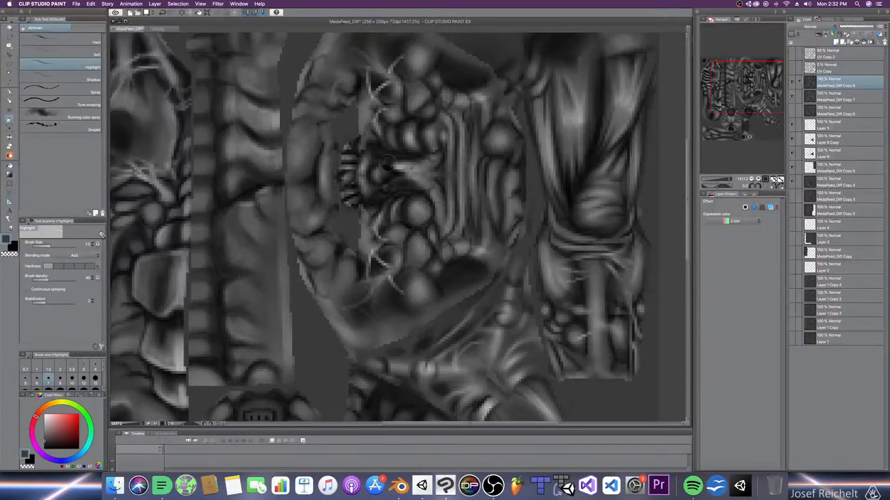
{"action": "key", "text": "bracketleft"}
{"action": "key", "text": "bracketleft"}
{"action": "key", "text": "bracketleft"}
{"action": "key", "text": "bracketleft"}
{"action": "key", "text": "bracketleft"}
{"action": "mouse_move", "coordinate": [411, 178]}
{"action": "left_mouse_down"}
{"action": "mouse_move", "coordinate": [390, 165]}
{"action": "mouse_move", "coordinate": [398, 182]}
{"action": "mouse_move", "coordinate": [404, 173]}
{"action": "mouse_move", "coordinate": [384, 156]}
{"action": "left_mouse_up"}
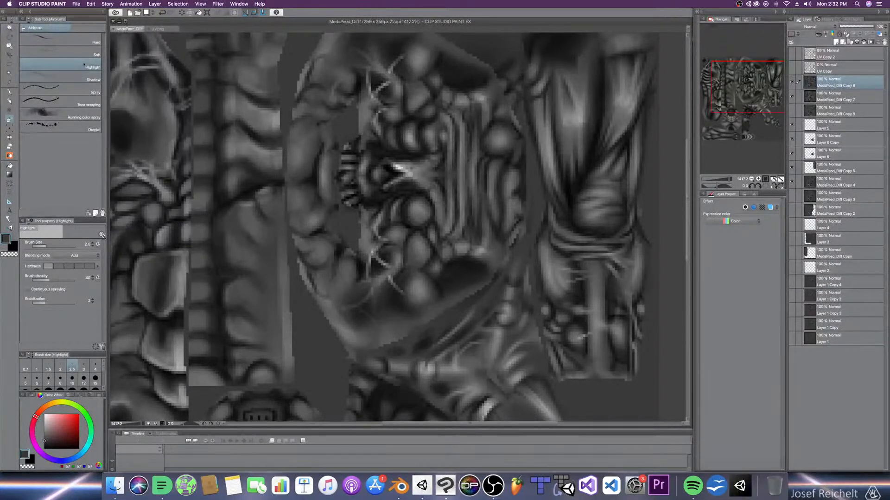
Step: Paint over the small round form beside the ridge's tip with the Hard airbrush at size 7
{"action": "left_click", "coordinate": [90, 41]}
{"action": "key", "text": "bracketleft"}
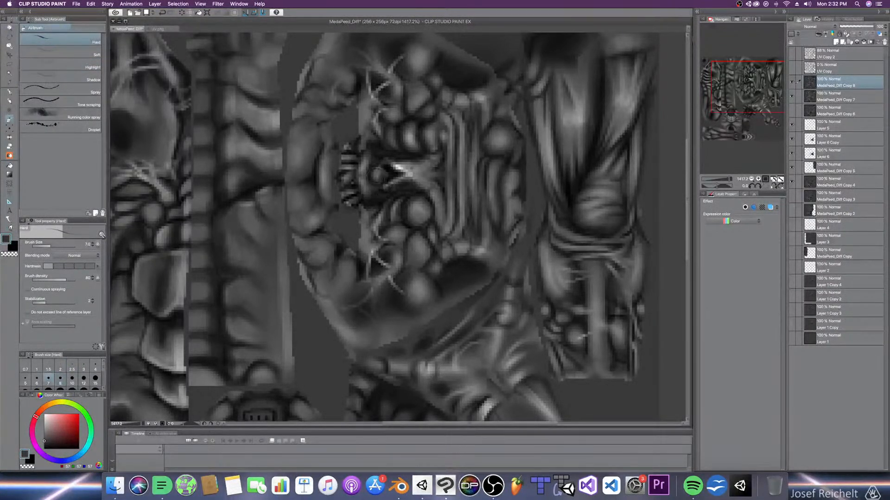
{"action": "left_click", "coordinate": [376, 174]}
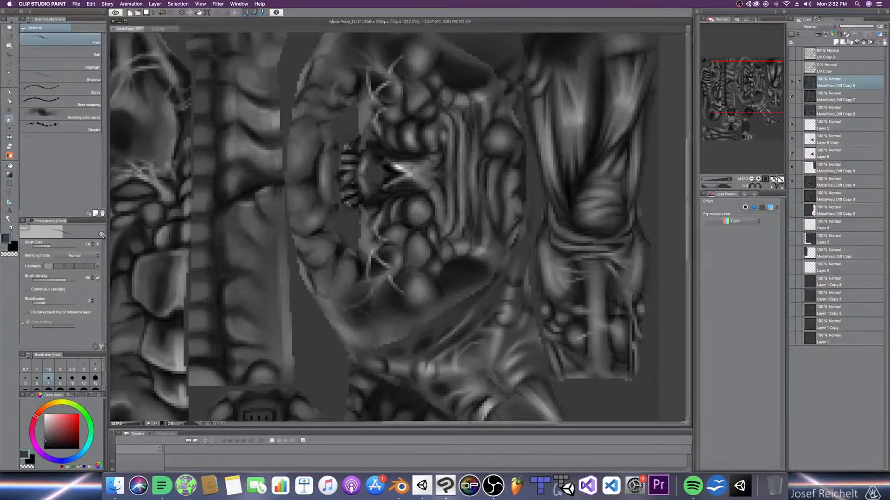
Step: Shade the hollow between the teeth and the central ridge with the Shadow airbrush, working from size 10 down to size 2
{"action": "left_click", "coordinate": [60, 77]}
{"action": "key", "text": "bracketright"}
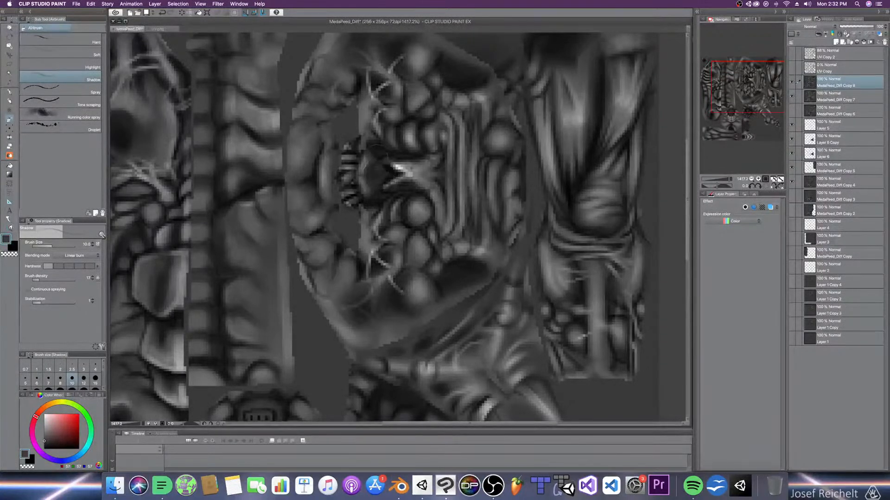
{"action": "key", "text": "bracketleft"}
{"action": "key", "text": "bracketleft"}
{"action": "key", "text": "bracketleft"}
{"action": "key", "text": "bracketleft"}
{"action": "key", "text": "bracketleft"}
{"action": "key", "text": "bracketleft"}
{"action": "key", "text": "bracketleft"}
{"action": "key", "text": "bracketleft"}
{"action": "key", "text": "bracketleft"}
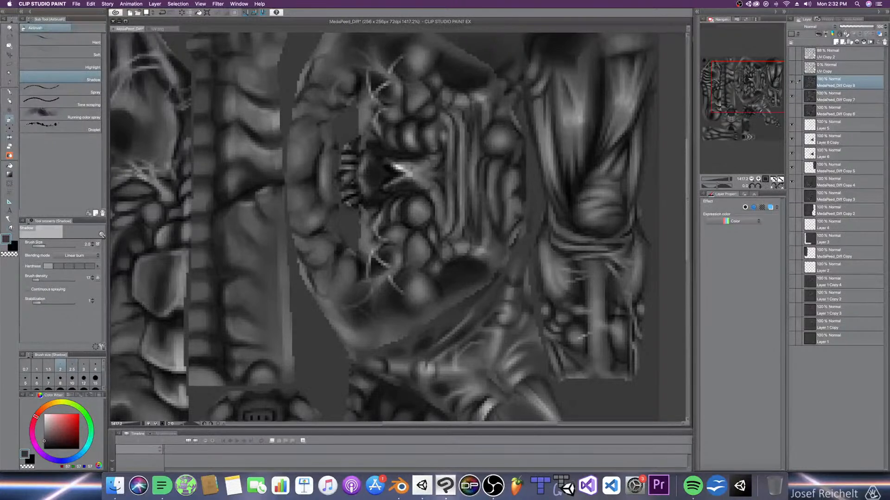
{"action": "key", "text": "bracketright"}
{"action": "key", "text": "bracketright"}
{"action": "key", "text": "bracketright"}
{"action": "key", "text": "bracketright"}
{"action": "key", "text": "bracketright"}
{"action": "key", "text": "bracketright"}
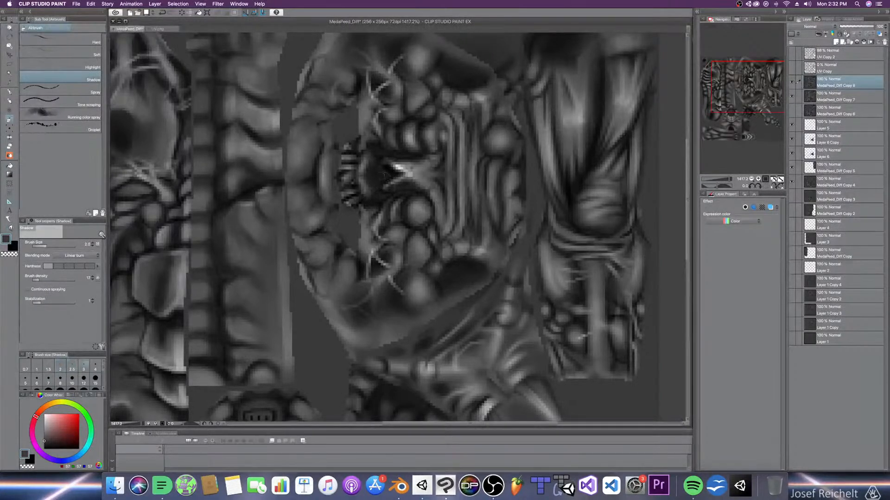
{"action": "key", "text": "bracketleft"}
{"action": "key", "text": "bracketleft"}
{"action": "key", "text": "bracketleft"}
{"action": "key", "text": "bracketleft"}
{"action": "key", "text": "bracketleft"}
{"action": "key", "text": "bracketleft"}
Step: Brighten the central ridge with the Highlight airbrush at sizes 4 to 7 and save the document
{"action": "scroll", "coordinate": [367, 214], "scroll_direction": "down", "scroll_amount": 7}
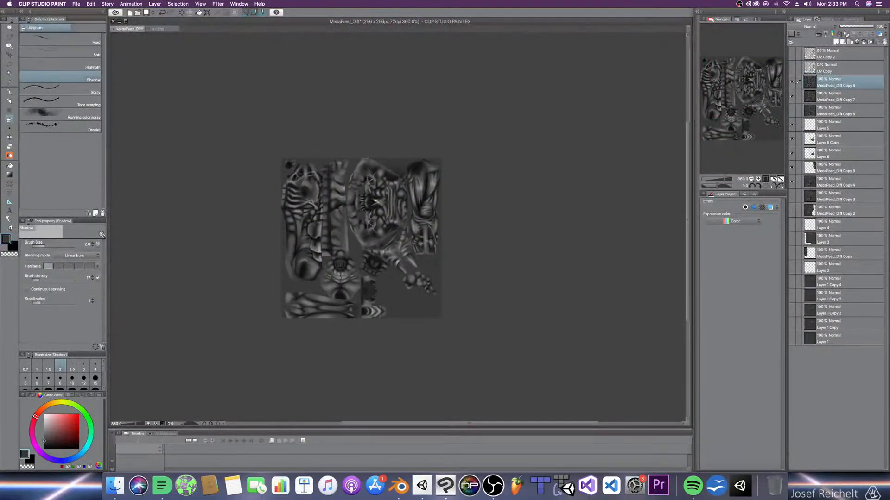
{"action": "scroll", "coordinate": [390, 233], "scroll_direction": "up", "scroll_amount": 4}
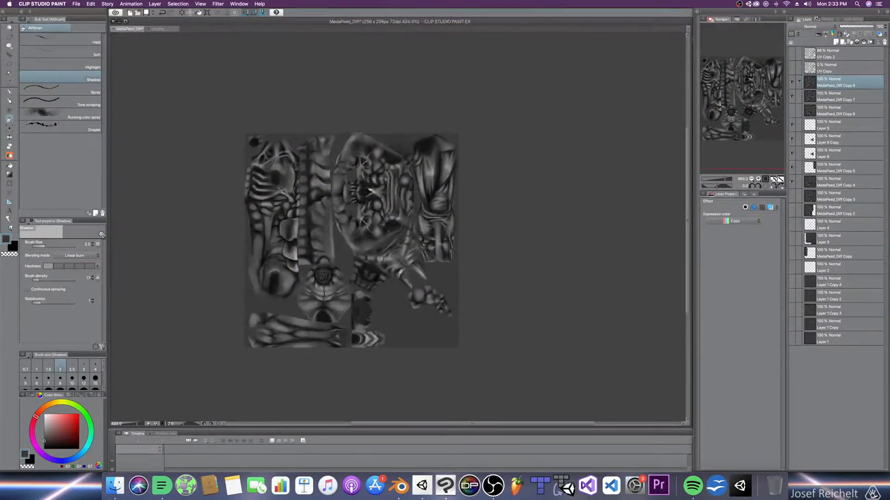
{"action": "scroll", "coordinate": [353, 182], "scroll_direction": "up", "scroll_amount": 3}
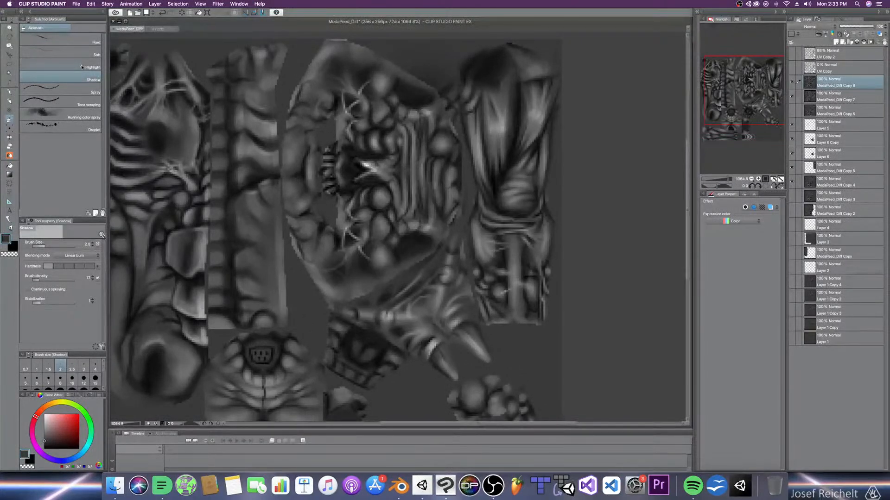
{"action": "key", "text": "comma"}
{"action": "key", "text": "bracketright"}
{"action": "key", "text": "bracketright"}
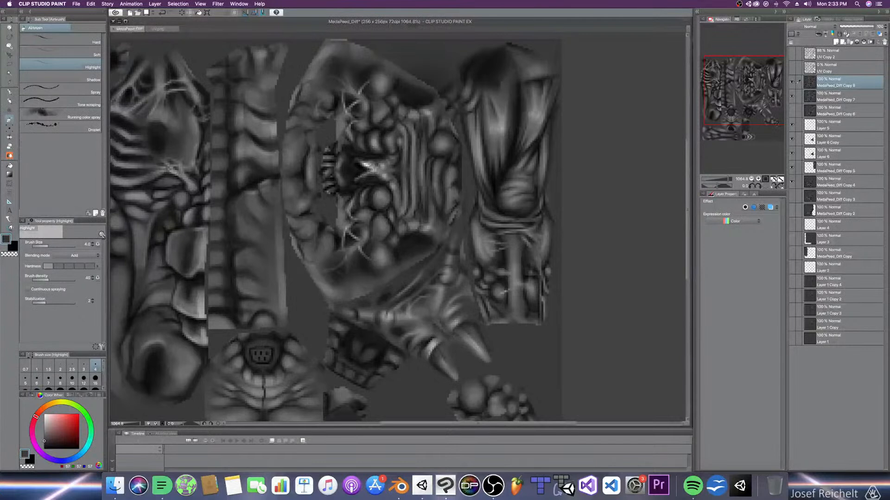
{"action": "key", "text": "bracketright"}
{"action": "key", "text": "bracketright"}
{"action": "key", "text": "bracketright"}
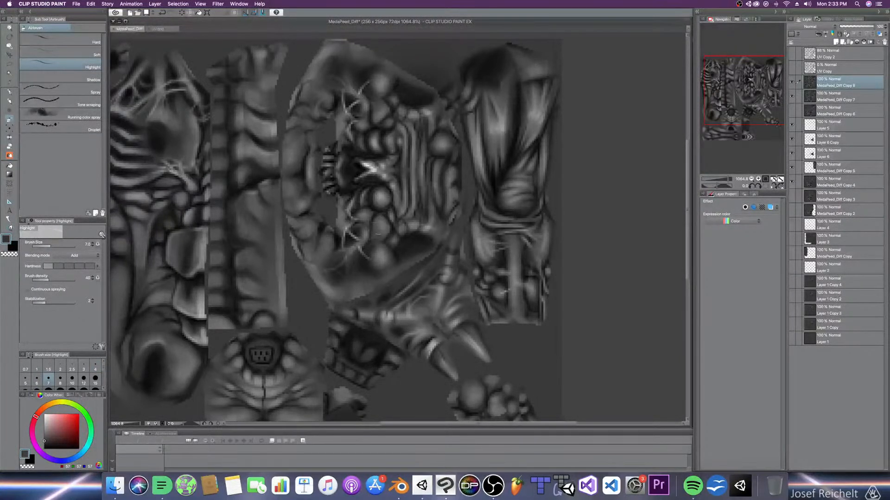
{"action": "key", "text": "super+s"}
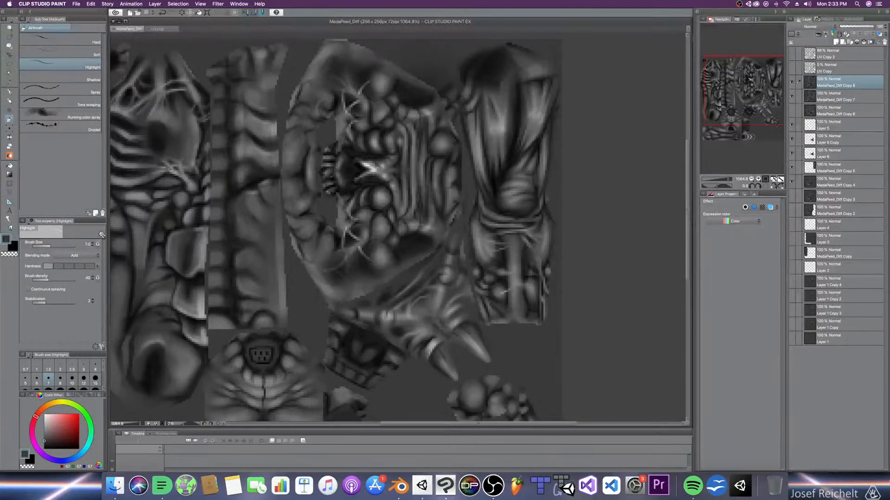
Step: Brighten the long shaft of the limb at the texture's left edge with an enlarged Highlight airbrush
{"action": "key", "text": "super+minus"}
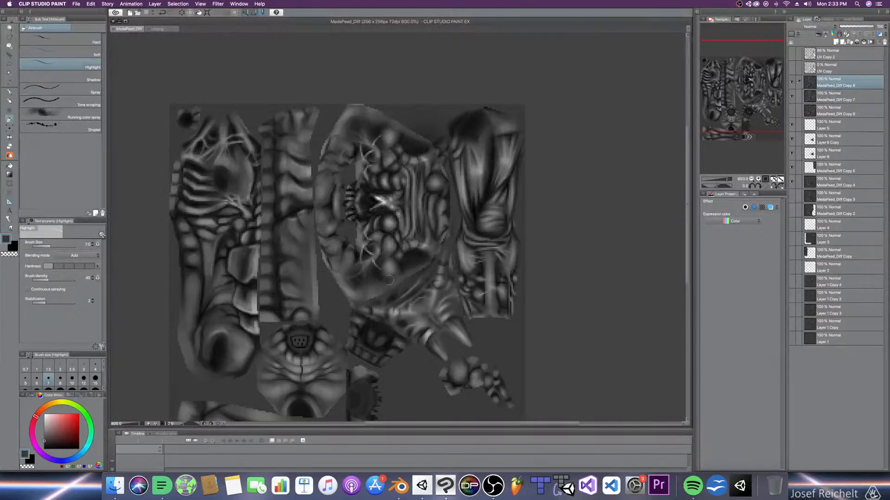
{"action": "left_click_drag", "start_coordinate": [389, 281], "coordinate": [362, 302], "text": "super"}
{"action": "mouse_move", "coordinate": [384, 240]}
{"action": "left_mouse_down"}
{"action": "mouse_move", "coordinate": [424, 144]}
{"action": "mouse_move", "coordinate": [350, 215]}
{"action": "mouse_move", "coordinate": [399, 264]}
{"action": "mouse_move", "coordinate": [389, 230]}
{"action": "left_mouse_up"}
{"action": "left_click_drag", "start_coordinate": [353, 263], "coordinate": [398, 282], "text": "super"}
{"action": "left_click_drag", "start_coordinate": [327, 232], "coordinate": [345, 223], "text": "super"}
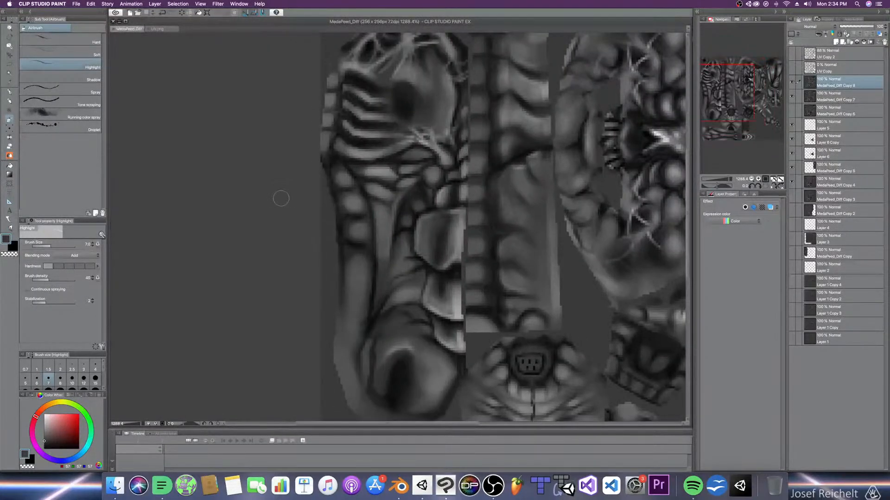
{"action": "left_click", "coordinate": [355, 281]}
{"action": "key", "text": "bracketright"}
{"action": "key", "text": "bracketright"}
{"action": "key", "text": "bracketright"}
{"action": "key", "text": "bracketright"}
{"action": "left_click_drag", "start_coordinate": [358, 273], "coordinate": [353, 302]}
Step: Add highlights to the round segments above the left limb's shaft with the Highlight airbrush at size 10
{"action": "key", "text": "bracketleft"}
{"action": "key", "text": "bracketleft"}
{"action": "left_click", "coordinate": [356, 235]}
{"action": "left_click", "coordinate": [352, 203]}
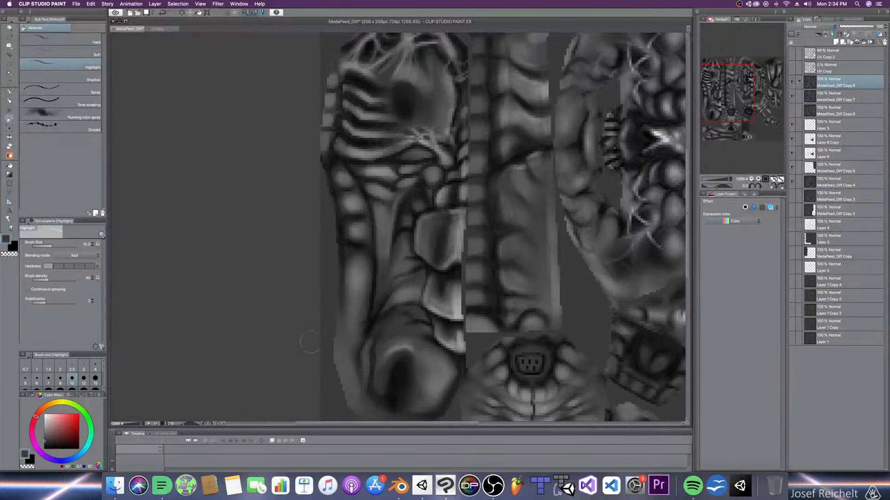
Step: Add fine highlights to the left limb's segments, shaft and the narrow strip beside them with the Highlight airbrush at sizes 2 to 2.5
{"action": "key", "text": "bracketleft"}
{"action": "key", "text": "bracketleft"}
{"action": "key", "text": "bracketleft"}
{"action": "key", "text": "bracketleft"}
{"action": "key", "text": "bracketleft"}
{"action": "key", "text": "bracketleft"}
{"action": "key", "text": "bracketleft"}
{"action": "key", "text": "bracketleft"}
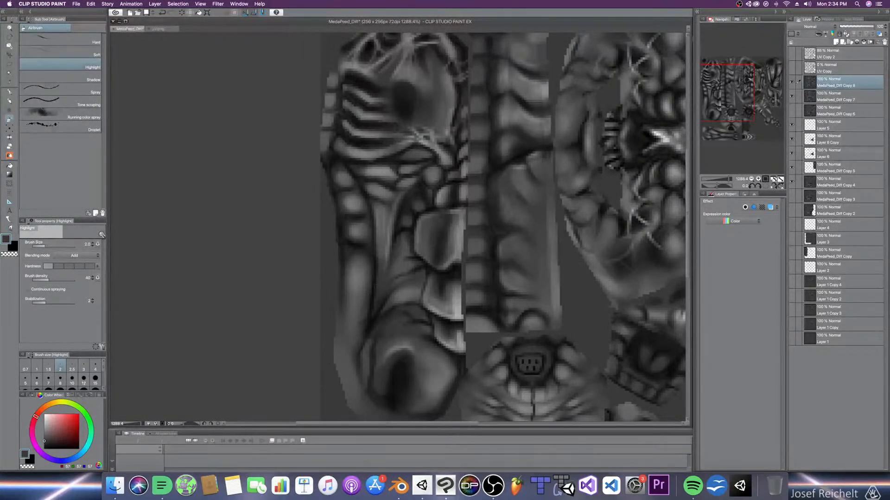
{"action": "key", "text": "bracketright"}
{"action": "key", "text": "bracketright"}
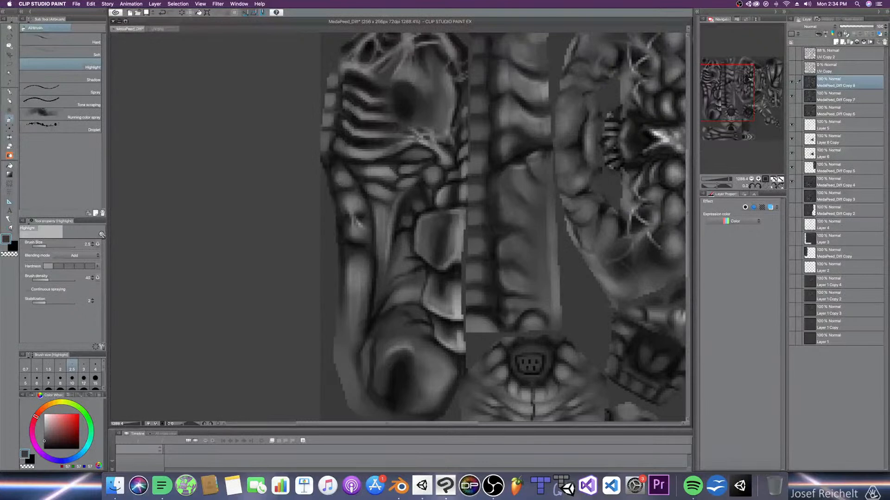
Step: Add fine dark streaks and edges along the left limb's shaft with the Shadow airbrush at sizes 2 to 3
{"action": "key", "text": "bracketleft"}
{"action": "left_click", "coordinate": [73, 81]}
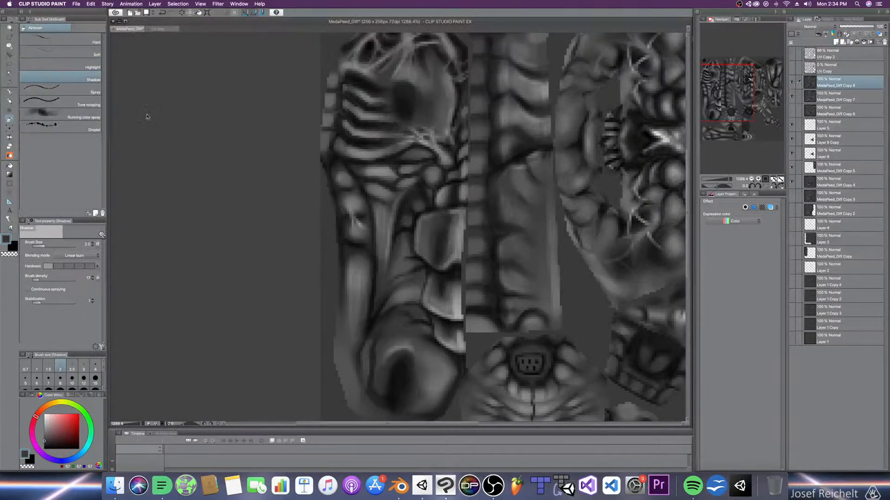
{"action": "key", "text": "bracketright"}
{"action": "key", "text": "bracketright"}
{"action": "key", "text": "bracketright"}
{"action": "key", "text": "bracketleft"}
{"action": "key", "text": "bracketleft"}
{"action": "key", "text": "bracketright"}
{"action": "key", "text": "bracketleft"}
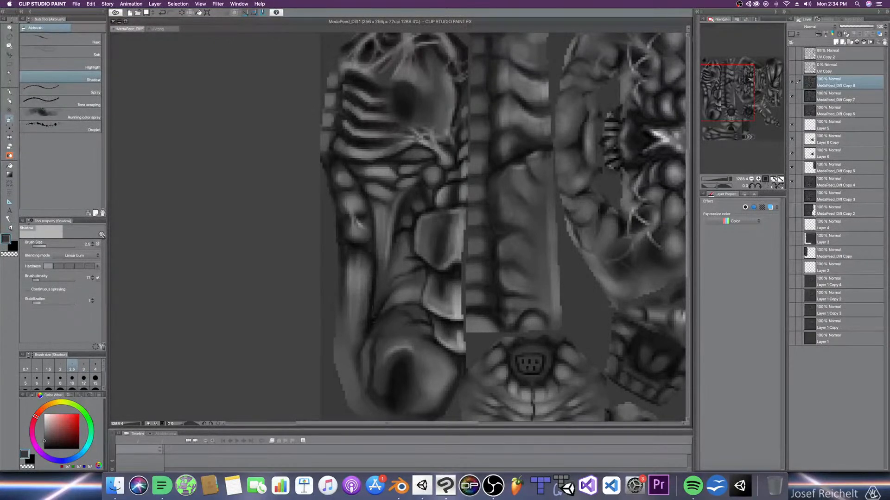
{"action": "key", "text": "bracketleft"}
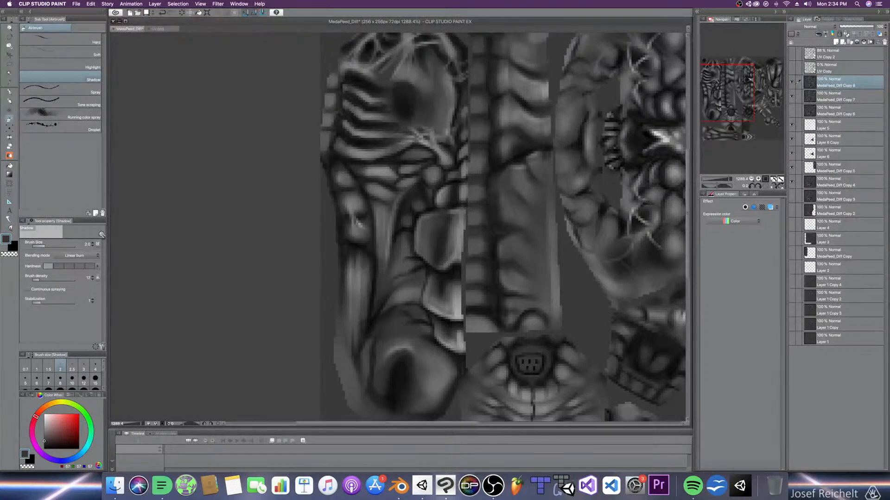
{"action": "key", "text": "bracketleft"}
{"action": "key", "text": "bracketright"}
{"action": "key", "text": "bracketright"}
{"action": "key", "text": "bracketright"}
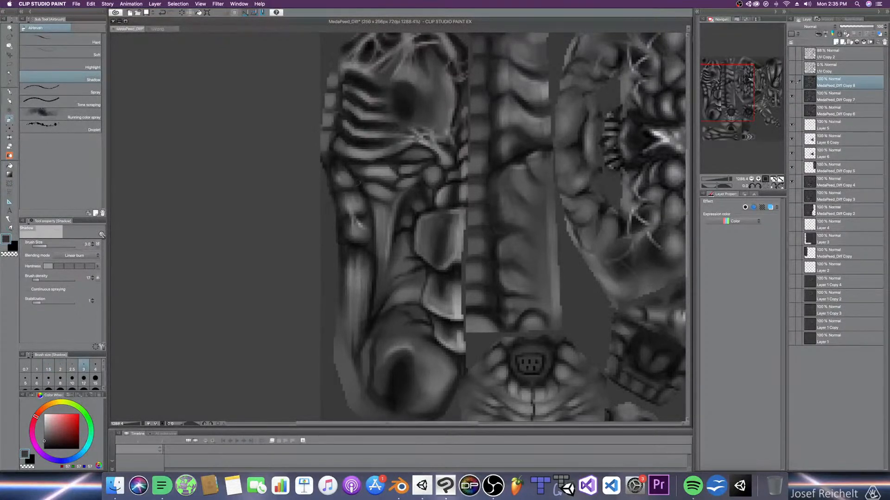
Step: Define the creases around the left limb's round segments with the Shadow airbrush, starting at size 1, and switch to the Highlight airbrush
{"action": "key", "text": "bracketleft"}
{"action": "key", "text": "bracketleft"}
{"action": "key", "text": "bracketleft"}
{"action": "key", "text": "bracketleft"}
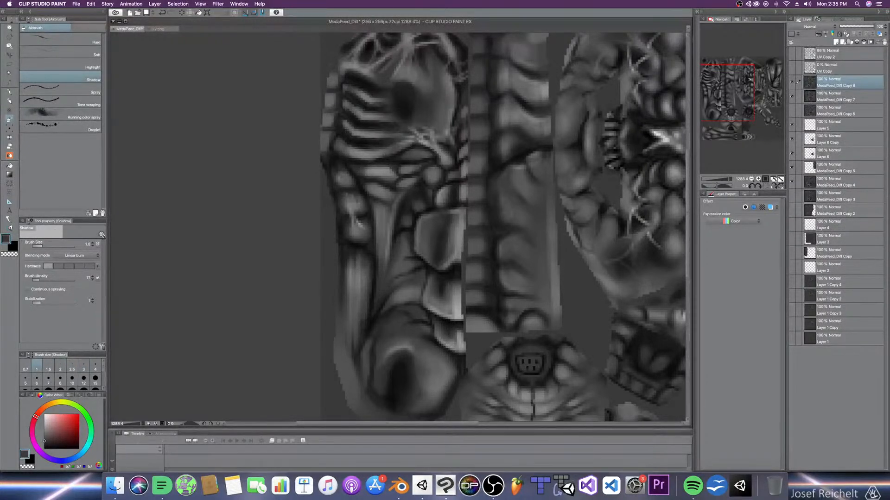
{"action": "key", "text": "bracketright"}
{"action": "key", "text": "bracketright"}
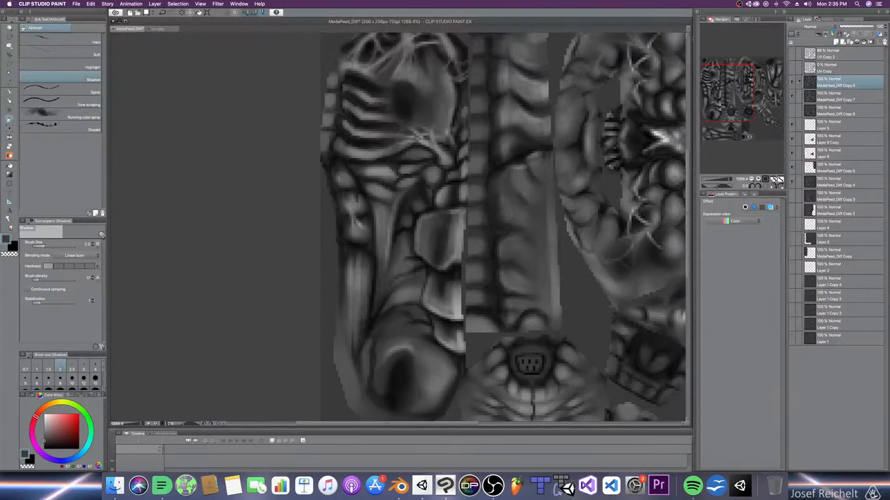
{"action": "key", "text": "bracketright"}
{"action": "key", "text": "bracketright"}
{"action": "key", "text": "bracketright"}
{"action": "key", "text": "bracketright"}
{"action": "key", "text": "bracketleft"}
{"action": "key", "text": "bracketleft"}
{"action": "key", "text": "bracketleft"}
{"action": "key", "text": "bracketleft"}
{"action": "key", "text": "bracketright"}
{"action": "key", "text": "bracketright"}
{"action": "key", "text": "bracketright"}
{"action": "left_click", "coordinate": [76, 67]}
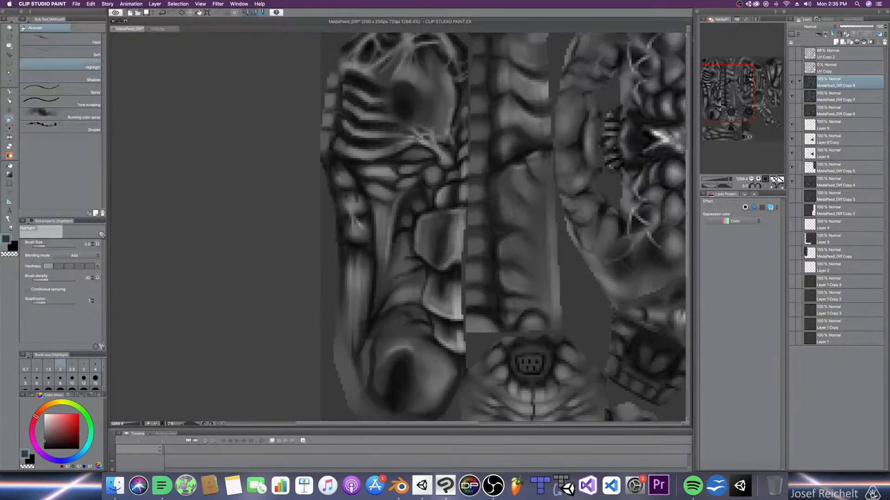
Step: Highlight the small round bumps beside the left limb's large plates with the Highlight airbrush at size 5
{"action": "key", "text": "bracketright"}
{"action": "key", "text": "bracketright"}
{"action": "key", "text": "bracketright"}
{"action": "key", "text": "bracketright"}
{"action": "left_click", "coordinate": [408, 223]}
{"action": "key", "text": "bracketleft"}
{"action": "key", "text": "bracketleft"}
{"action": "left_click", "coordinate": [407, 223]}
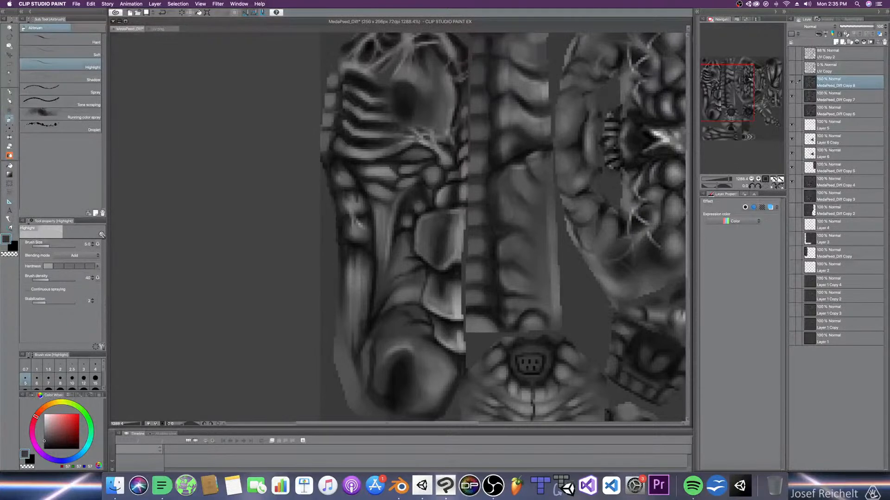
Step: Add soft highlights to the folds between the left limb's shaft and plates with the Highlight airbrush at sizes 6 to 7
{"action": "key", "text": "bracketright"}
{"action": "key", "text": "bracketright"}
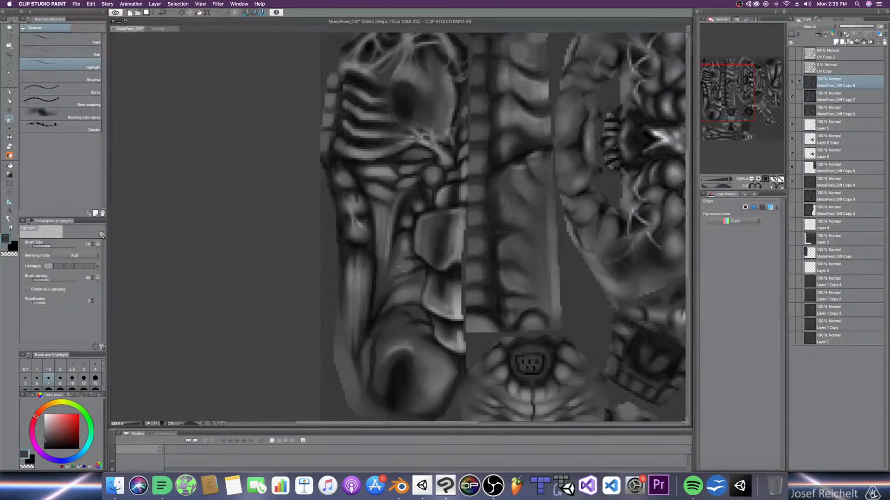
{"action": "key", "text": "bracketleft"}
{"action": "key", "text": "bracketleft"}
{"action": "key", "text": "bracketleft"}
{"action": "key", "text": "bracketleft"}
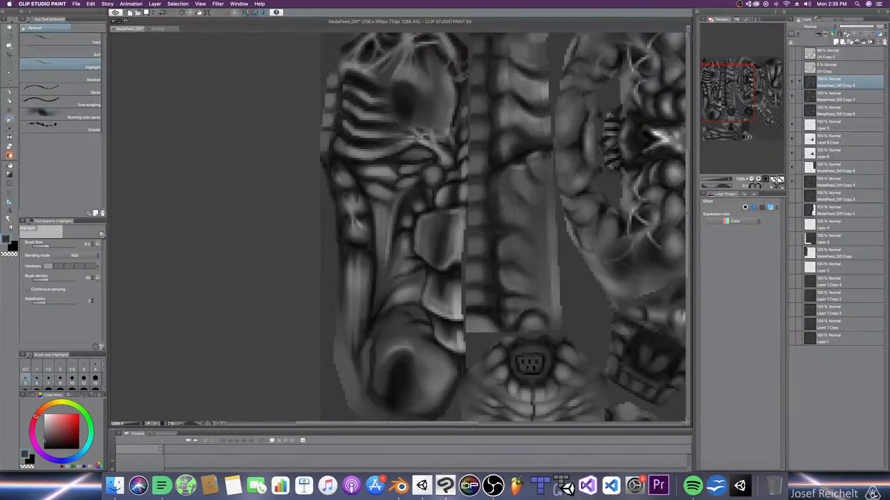
{"action": "key", "text": "bracketleft"}
{"action": "key", "text": "bracketleft"}
{"action": "key", "text": "bracketleft"}
{"action": "key", "text": "bracketleft"}
Step: Darken the creases between the folds beside the left limb's plates with the Shadow airbrush at sizes 2 to 2.5
{"action": "left_click", "coordinate": [85, 80]}
{"action": "key", "text": "bracketleft"}
{"action": "key", "text": "bracketleft"}
{"action": "key", "text": "bracketleft"}
{"action": "key", "text": "bracketleft"}
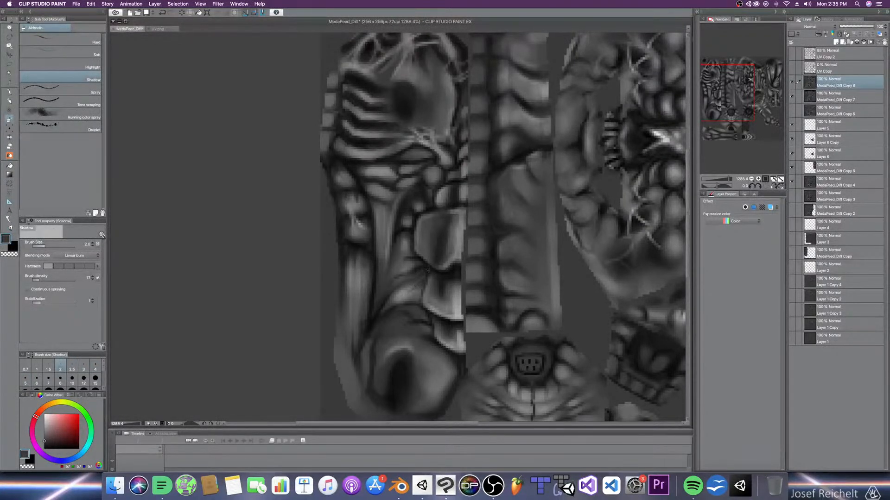
{"action": "key", "text": "bracketright"}
{"action": "key", "text": "bracketright"}
{"action": "key", "text": "bracketleft"}
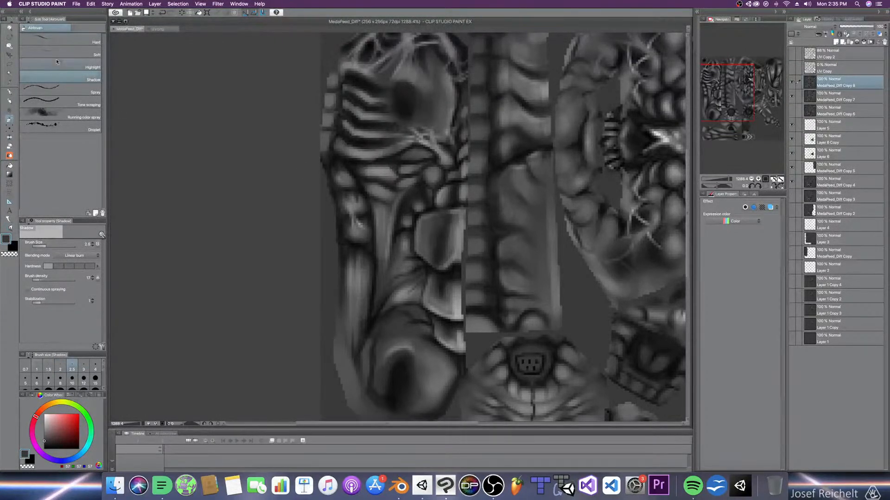
Step: Paint the first thin light strands between the ribs above the left limb with the Highlight airbrush at sizes 1.5 to 2
{"action": "left_click", "coordinate": [69, 65]}
{"action": "key", "text": "bracketleft"}
{"action": "key", "text": "bracketright"}
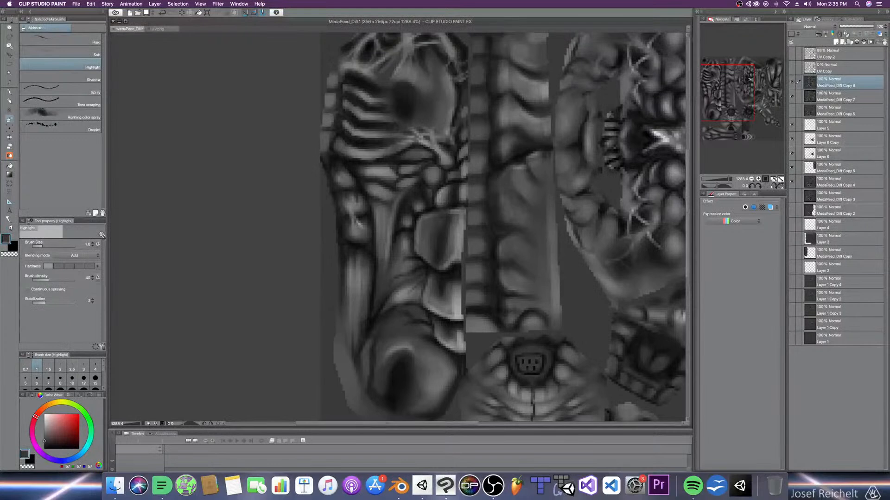
{"action": "key", "text": "bracketright"}
{"action": "key", "text": "bracketright"}
{"action": "key", "text": "bracketright"}
{"action": "key", "text": "bracketleft"}
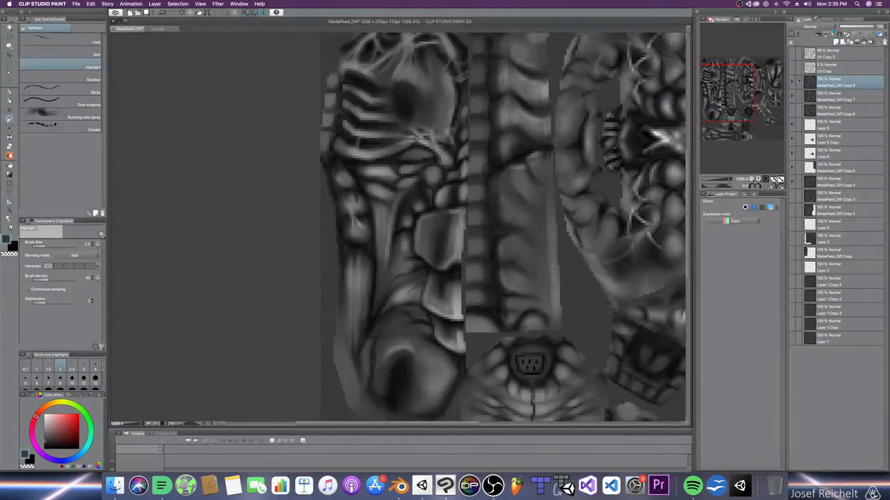
{"action": "left_click", "coordinate": [371, 150]}
{"action": "key", "text": "bracketright"}
{"action": "key", "text": "bracketleft"}
{"action": "key", "text": "bracketleft"}
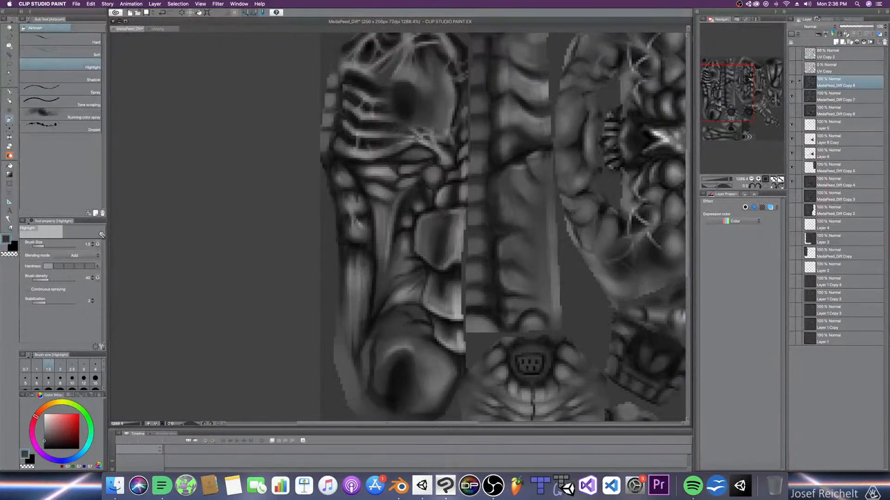
Step: Add more thin connecting strands across the upper ribs with the Highlight airbrush at sizes 2 to 2.5
{"action": "key", "text": "bracketright"}
{"action": "key", "text": "bracketright"}
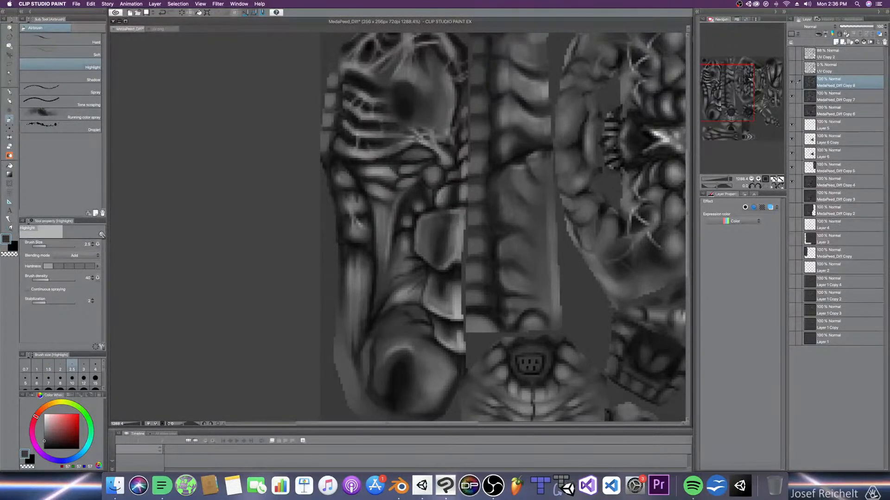
{"action": "key", "text": "bracketleft"}
{"action": "key", "text": "bracketleft"}
{"action": "key", "text": "bracketright"}
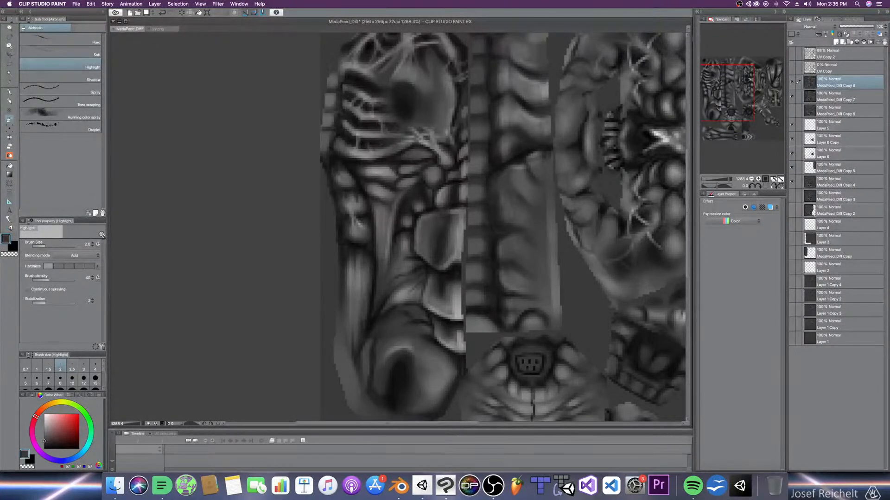
Step: Paint vertical light strands across the lower ribs next to the branching veins with the Highlight airbrush at sizes 1.5 to 2
{"action": "left_click", "coordinate": [380, 142]}
{"action": "key", "text": "bracketright"}
{"action": "key", "text": "bracketright"}
{"action": "key", "text": "bracketright"}
{"action": "key", "text": "bracketleft"}
{"action": "key", "text": "bracketleft"}
{"action": "key", "text": "bracketleft"}
{"action": "key", "text": "bracketleft"}
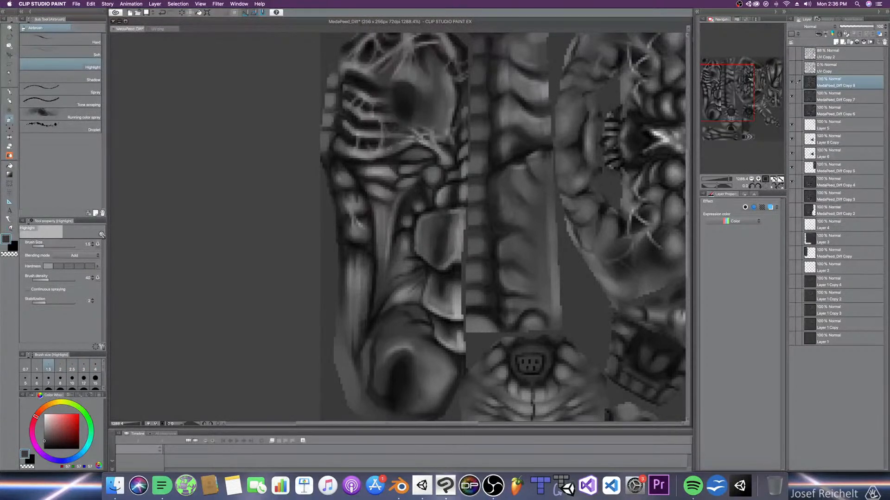
Step: Add highlights to the ribs' outer ends and the segmented strip beside them with the Highlight airbrush at size 3
{"action": "key", "text": "bracketright"}
{"action": "key", "text": "bracketright"}
{"action": "key", "text": "bracketright"}
{"action": "left_click", "coordinate": [334, 115]}
{"action": "left_click", "coordinate": [346, 88]}
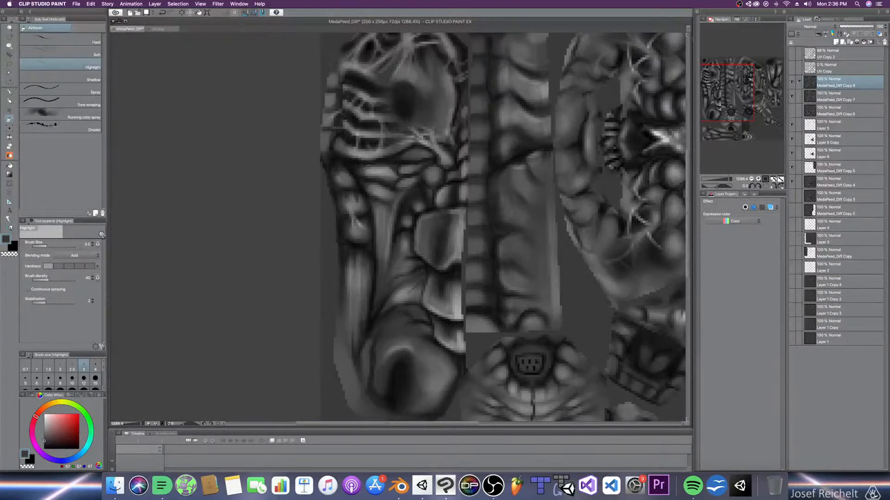
Step: Highlight the muscle bands below the ribs with the Highlight airbrush at sizes 3 to 4 and save the texture
{"action": "mouse_move", "coordinate": [381, 166]}
{"action": "left_mouse_down"}
{"action": "mouse_move", "coordinate": [404, 154]}
{"action": "mouse_move", "coordinate": [397, 149]}
{"action": "left_mouse_up"}
{"action": "key", "text": "bracketright"}
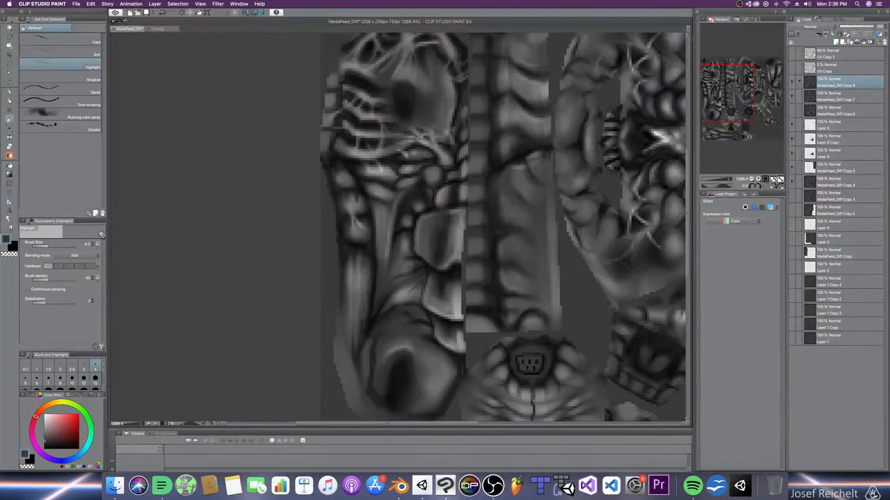
{"action": "left_click", "coordinate": [380, 191]}
{"action": "key", "text": "super+s"}
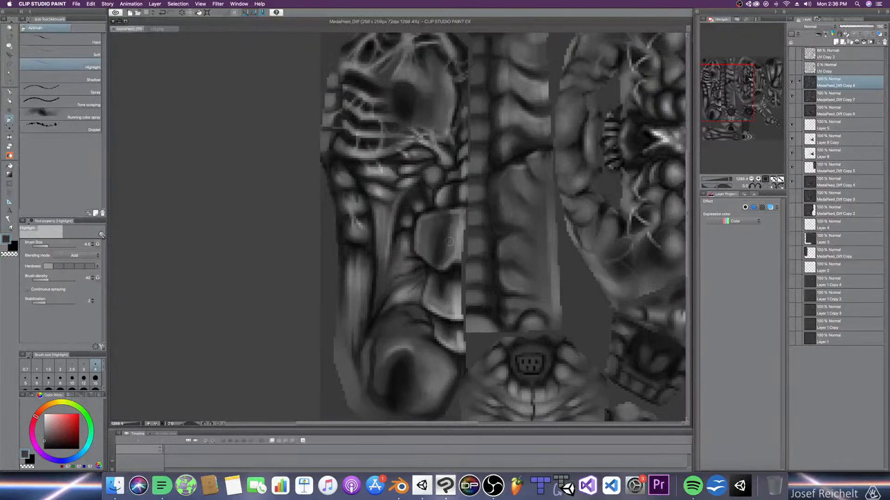
Step: Brighten the edge of the rounded form beside the ribs with the Highlight airbrush at sizes 4 and 12, and save
{"action": "left_click_drag", "start_coordinate": [448, 116], "coordinate": [452, 107]}
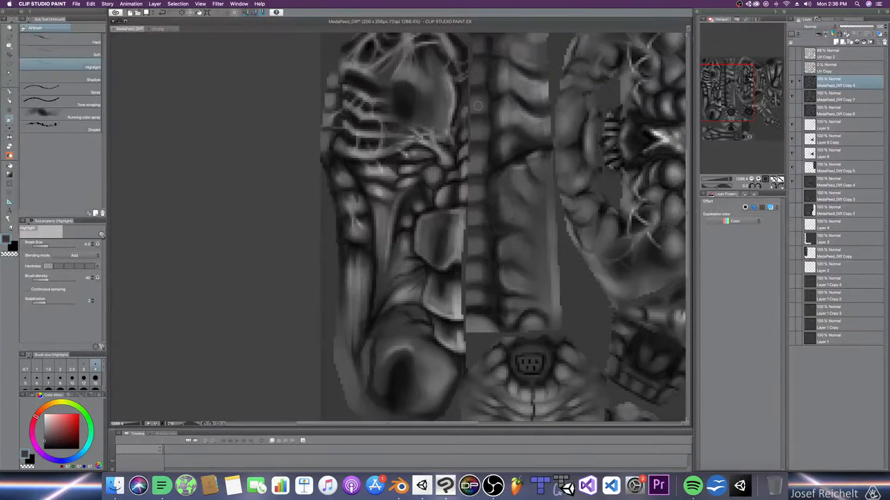
{"action": "key", "text": "bracketright"}
{"action": "key", "text": "bracketright"}
{"action": "key", "text": "bracketright"}
{"action": "key", "text": "bracketright"}
{"action": "key", "text": "bracketright"}
{"action": "key", "text": "bracketright"}
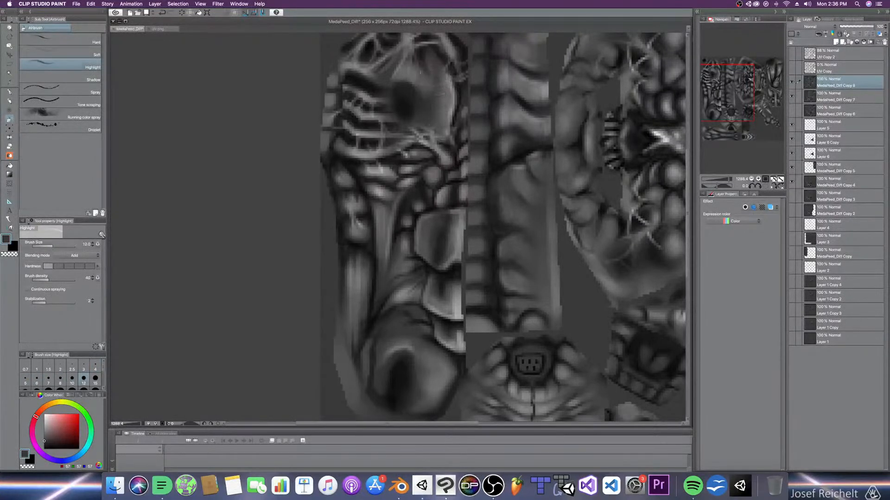
{"action": "key", "text": "super+s"}
Step: Highlight the round knob below the rib area with the Highlight airbrush at size 5
{"action": "key", "text": "bracketleft"}
{"action": "key", "text": "bracketleft"}
{"action": "key", "text": "bracketleft"}
{"action": "key", "text": "bracketleft"}
{"action": "key", "text": "bracketleft"}
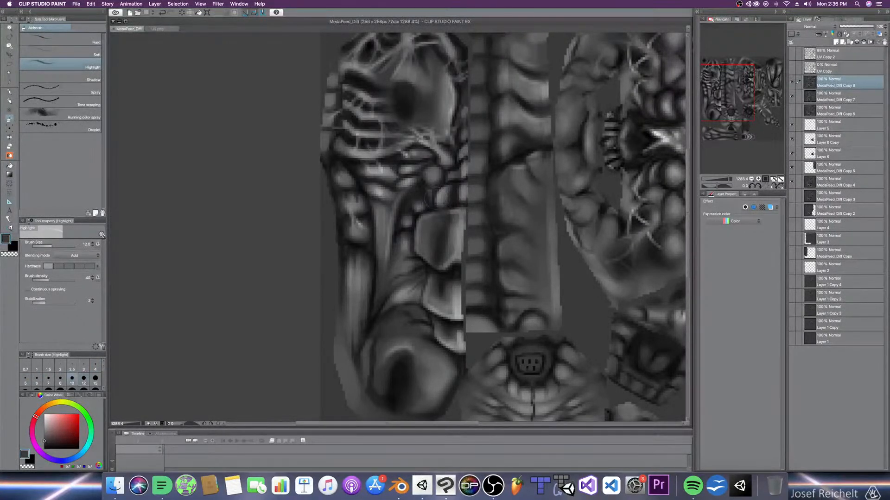
{"action": "left_click", "coordinate": [432, 175]}
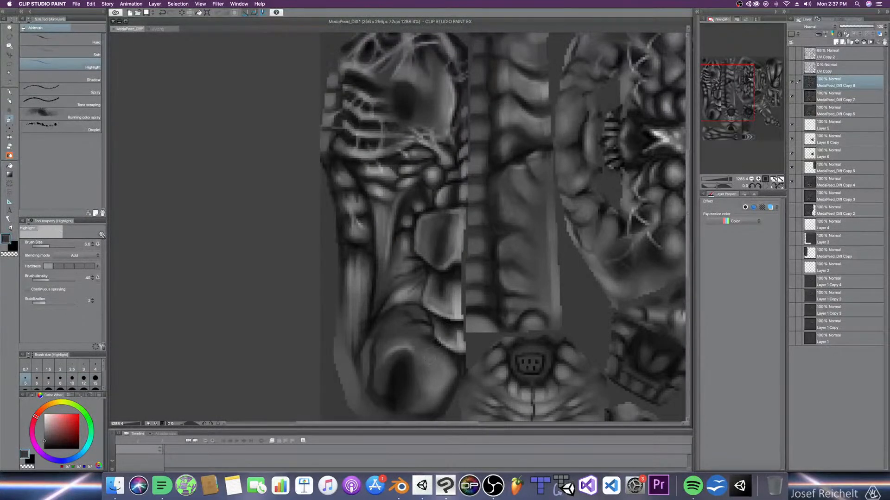
Step: Add highlights to the folds above the left limb's large lower joint with the Highlight airbrush, reducing the size from 5 to 2.5
{"action": "left_click_drag", "start_coordinate": [423, 332], "coordinate": [408, 313]}
{"action": "key", "text": "bracketleft"}
{"action": "key", "text": "bracketleft"}
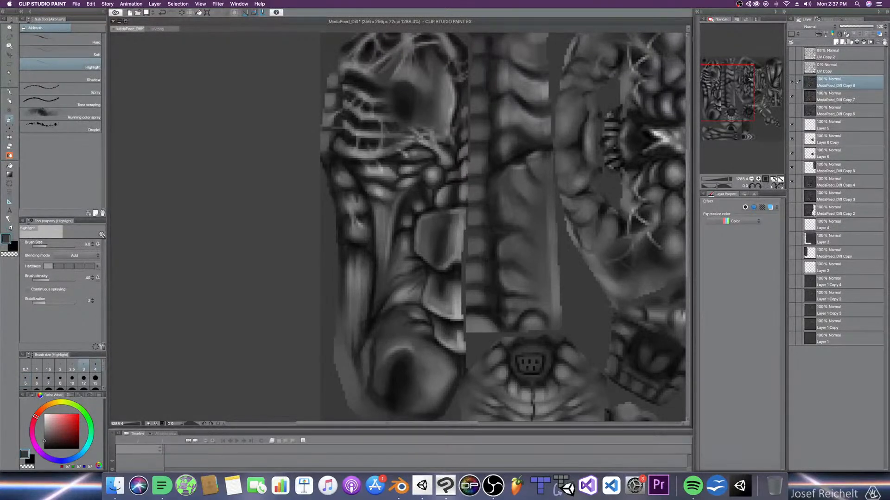
{"action": "key", "text": "bracketleft"}
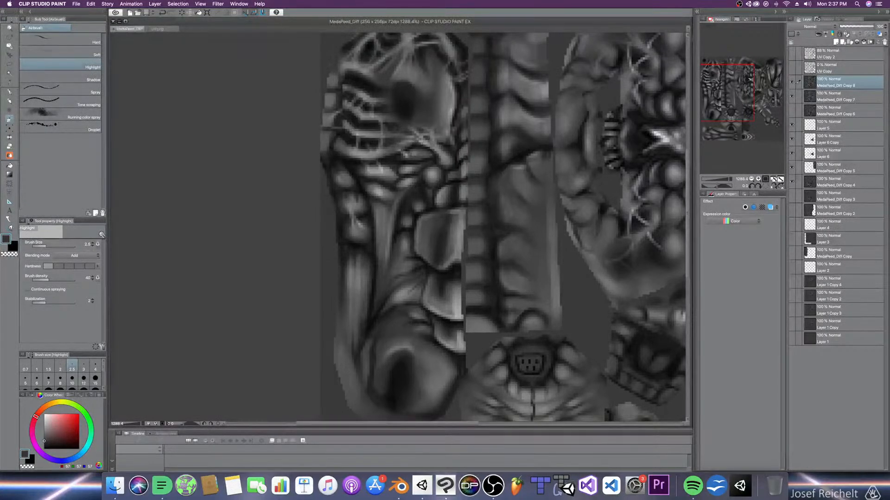
Step: Save the texture and add thin highlights to the spine strip's segments with the Highlight airbrush at sizes 2 to 2.5
{"action": "scroll", "coordinate": [499, 235], "scroll_direction": "down", "scroll_amount": 2}
{"action": "key", "text": "space"}
{"action": "left_click_drag", "start_coordinate": [455, 157], "coordinate": [457, 210]}
{"action": "key", "text": "bracketleft"}
{"action": "key", "text": "bracketright"}
{"action": "key", "text": "super+s"}
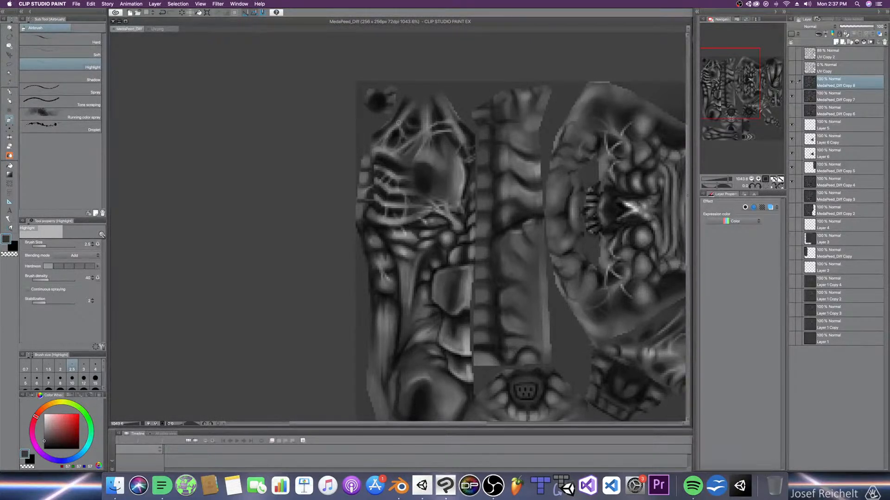
{"action": "left_click", "coordinate": [505, 182]}
{"action": "key", "text": "bracketleft"}
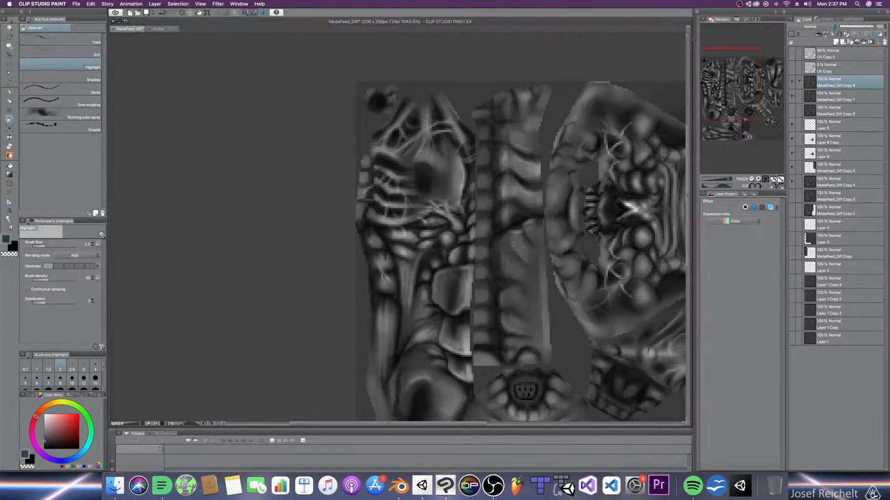
{"action": "key", "text": "bracketright"}
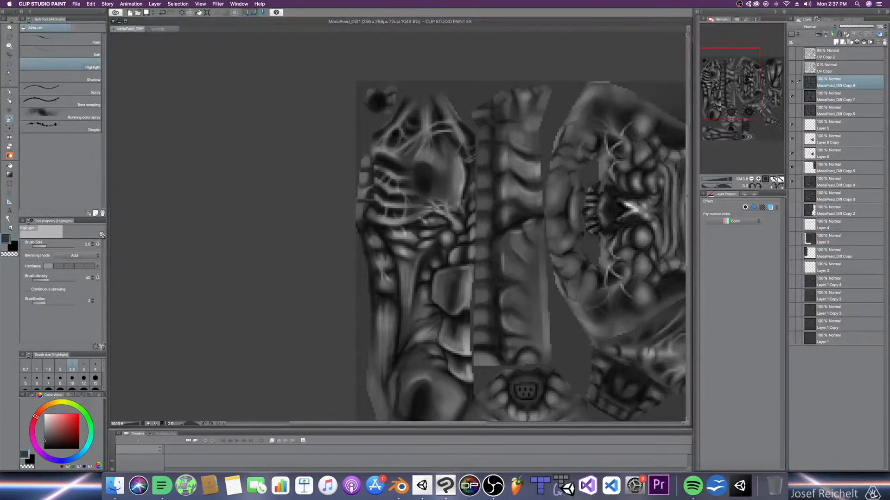
Step: Add broad soft highlights to the spine strip's rounded segments with the Highlight airbrush at sizes up to 10, and save
{"action": "key", "text": "bracketright"}
{"action": "key", "text": "bracketright"}
{"action": "key", "text": "bracketright"}
{"action": "key", "text": "bracketright"}
{"action": "key", "text": "bracketright"}
{"action": "key", "text": "bracketright"}
{"action": "key", "text": "bracketright"}
{"action": "key", "text": "bracketleft"}
{"action": "key", "text": "bracketleft"}
{"action": "key", "text": "bracketright"}
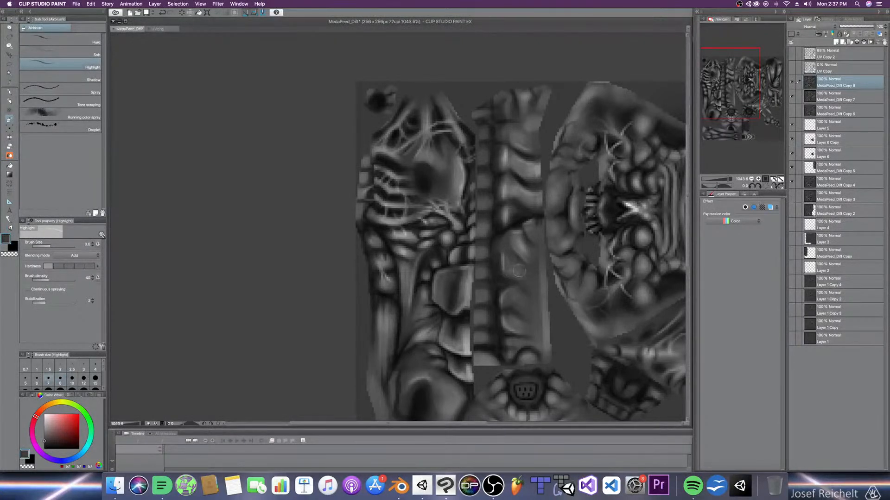
{"action": "key", "text": "bracketright"}
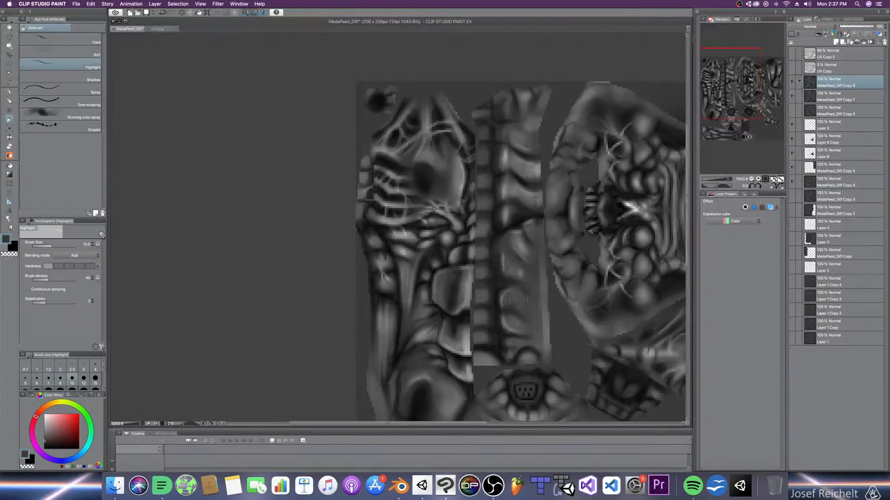
{"action": "key", "text": "super+s"}
Step: Brighten the long muscle bands of the horizontal limb at the texture's lower edge with the Highlight airbrush, starting at size 12
{"action": "left_click_drag", "start_coordinate": [538, 321], "coordinate": [483, 265]}
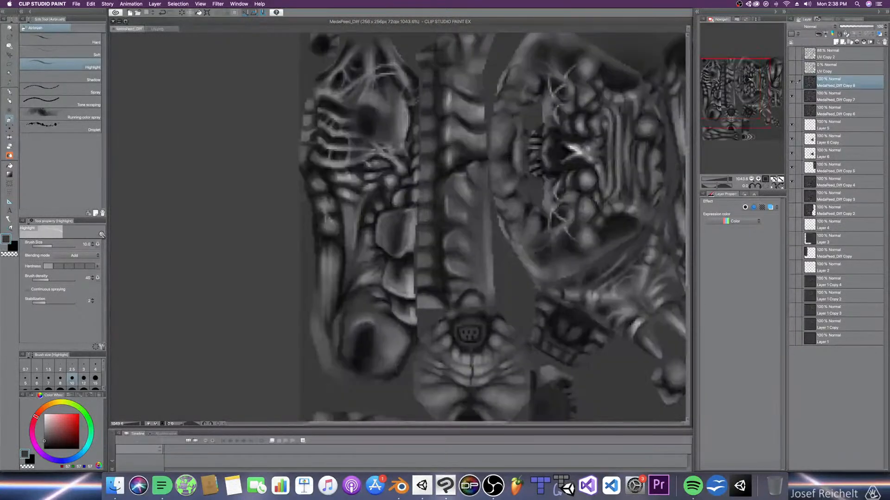
{"action": "left_click_drag", "start_coordinate": [423, 224], "coordinate": [300, 125]}
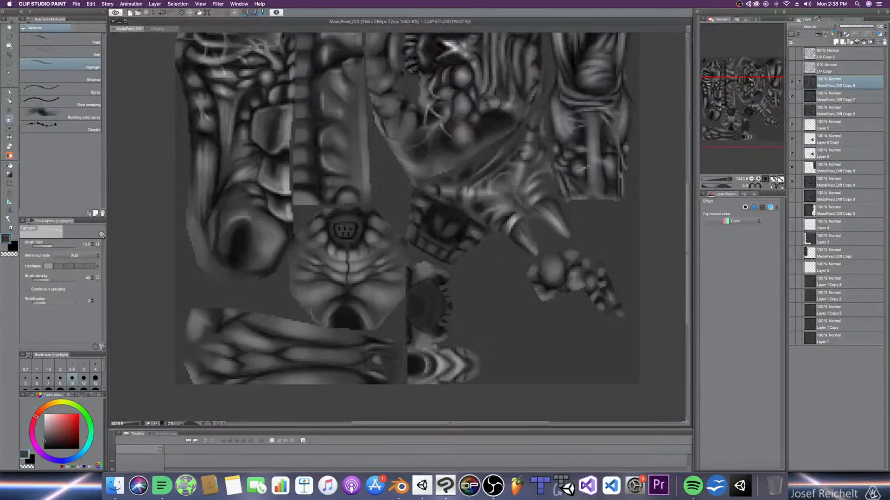
{"action": "key", "text": "["}
{"action": "key", "text": "["}
{"action": "key", "text": "]"}
{"action": "key", "text": "]"}
{"action": "key", "text": "]"}
{"action": "left_click", "coordinate": [311, 355]}
{"action": "key", "text": "]"}
{"action": "left_click_drag", "start_coordinate": [314, 355], "coordinate": [328, 357]}
{"action": "key", "text": "["}
{"action": "left_click_drag", "start_coordinate": [257, 343], "coordinate": [254, 344]}
{"action": "key", "text": "["}
{"action": "key", "text": "["}
{"action": "key", "text": "["}
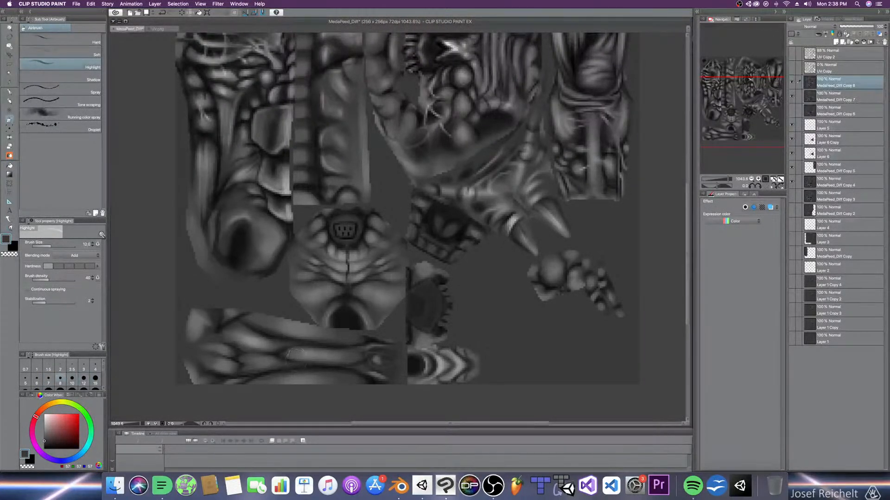
Step: Darken the creases between the horizontal limb's muscle bands with the Shadow airbrush, reducing the size from 7 to 2
{"action": "left_click", "coordinate": [59, 77]}
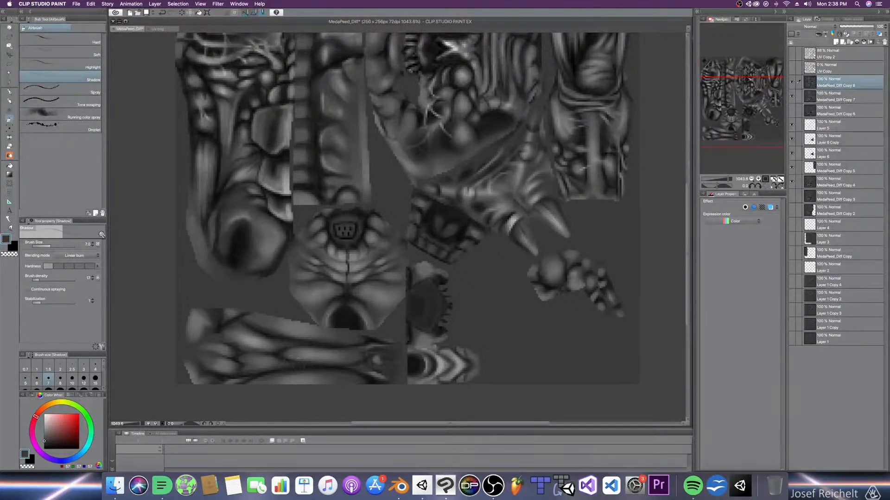
{"action": "key", "text": "["}
{"action": "key", "text": "["}
{"action": "key", "text": "["}
{"action": "key", "text": "["}
{"action": "key", "text": "["}
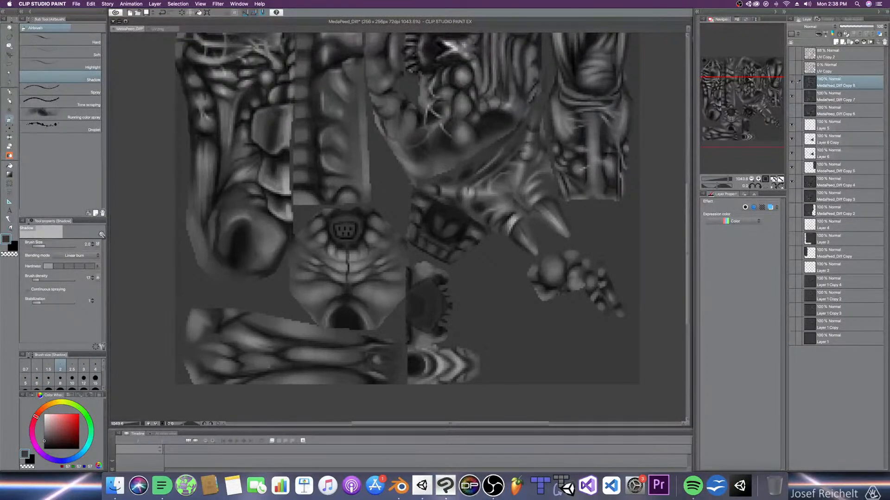
Step: Deepen the shadows around the horizontal limb's muscle bands with the Shadow airbrush at sizes up to 6, and save the texture
{"action": "key", "text": "]"}
{"action": "key", "text": "]"}
{"action": "key", "text": "]"}
{"action": "key", "text": "]"}
{"action": "key", "text": "]"}
{"action": "key", "text": "["}
{"action": "key", "text": "["}
{"action": "key", "text": "["}
{"action": "key", "text": "["}
{"action": "key", "text": "["}
{"action": "key", "text": "bracketright"}
{"action": "key", "text": "bracketright"}
{"action": "key", "text": "bracketright"}
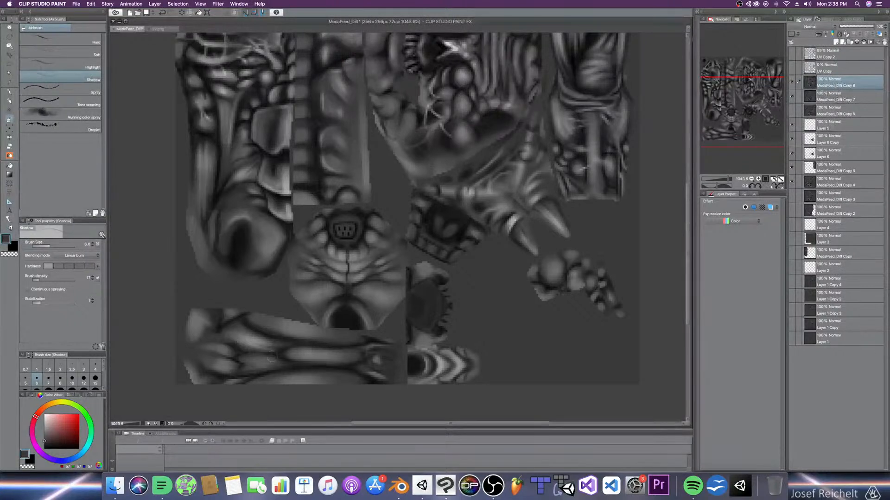
{"action": "key", "text": "super+s"}
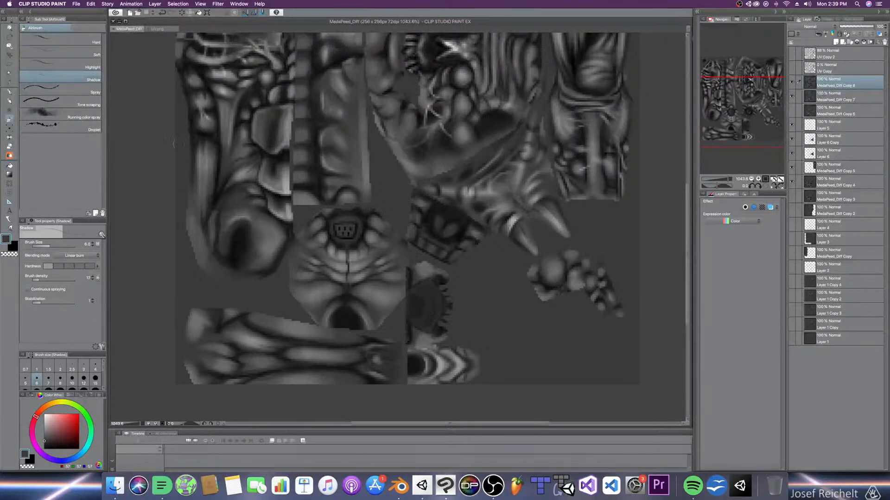
Step: Add fine highlight streaks along the horizontal limb's long muscle bands with the Highlight airbrush at sizes 2 to 3
{"action": "left_click", "coordinate": [60, 67]}
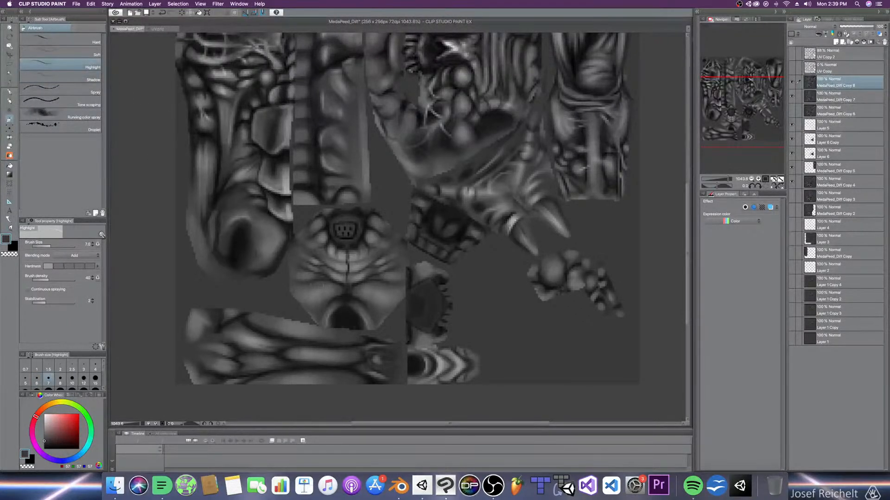
{"action": "key", "text": "bracketleft"}
{"action": "key", "text": "bracketleft"}
{"action": "key", "text": "bracketleft"}
{"action": "key", "text": "bracketleft"}
{"action": "key", "text": "bracketleft"}
{"action": "key", "text": "bracketleft"}
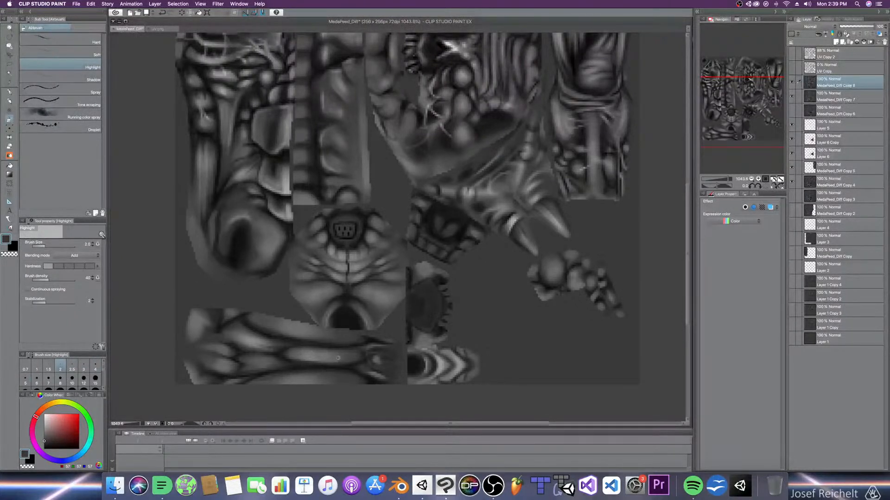
{"action": "left_click_drag", "start_coordinate": [311, 353], "coordinate": [326, 353]}
{"action": "key", "text": "bracketright"}
{"action": "key", "text": "bracketright"}
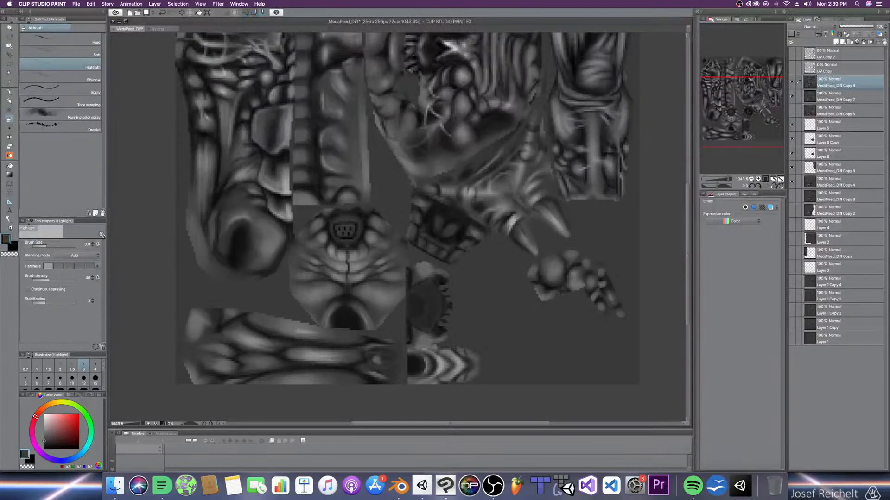
Step: Brighten the horizontal limb's muscle bands with the Highlight airbrush, ending at size 10, and save the texture
{"action": "key", "text": "bracketright"}
{"action": "key", "text": "bracketright"}
{"action": "key", "text": "bracketright"}
{"action": "key", "text": "bracketright"}
{"action": "key", "text": "bracketright"}
{"action": "key", "text": "bracketright"}
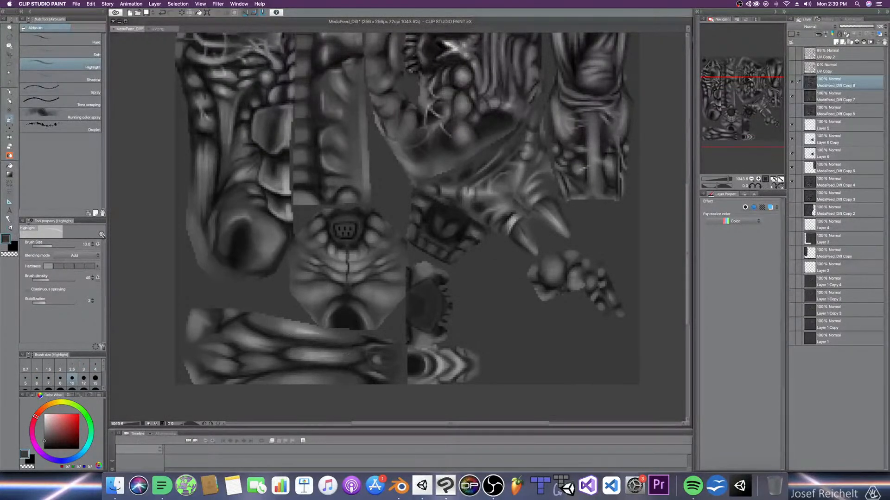
{"action": "key", "text": "bracketleft"}
{"action": "key", "text": "bracketleft"}
{"action": "key", "text": "bracketleft"}
{"action": "key", "text": "bracketleft"}
{"action": "key", "text": "bracketleft"}
{"action": "key", "text": "bracketright"}
{"action": "key", "text": "bracketright"}
{"action": "key", "text": "bracketright"}
{"action": "key", "text": "bracketright"}
{"action": "key", "text": "bracketright"}
{"action": "key", "text": "bracketleft"}
{"action": "key", "text": "bracketleft"}
{"action": "key", "text": "bracketleft"}
{"action": "key", "text": "bracketleft"}
{"action": "key", "text": "bracketleft"}
{"action": "key", "text": "bracketleft"}
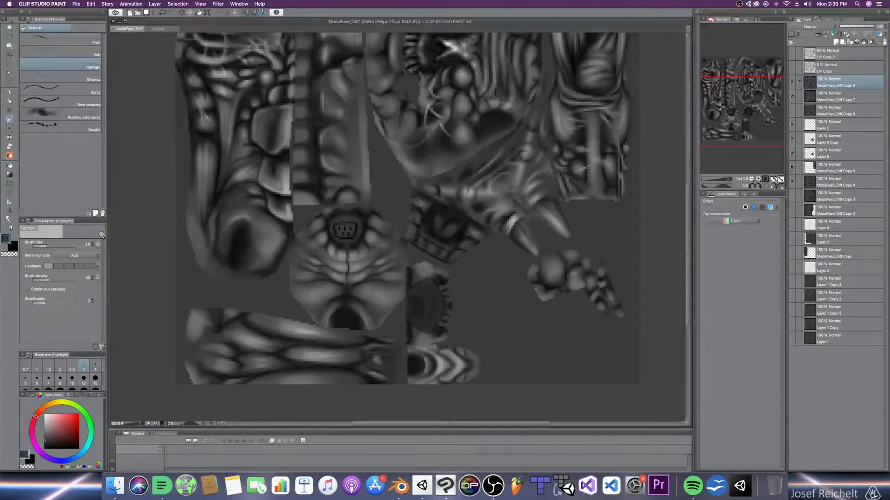
{"action": "key", "text": "bracketleft"}
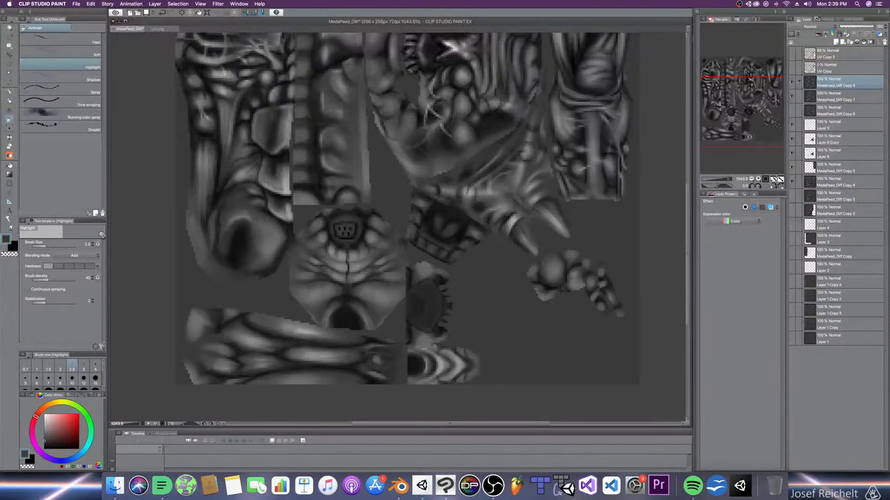
{"action": "key", "text": "bracketright"}
{"action": "key", "text": "bracketright"}
{"action": "key", "text": "bracketright"}
{"action": "key", "text": "bracketright"}
{"action": "key", "text": "bracketright"}
{"action": "key", "text": "bracketright"}
{"action": "key", "text": "bracketright"}
{"action": "left_click_drag", "start_coordinate": [375, 357], "coordinate": [267, 352]}
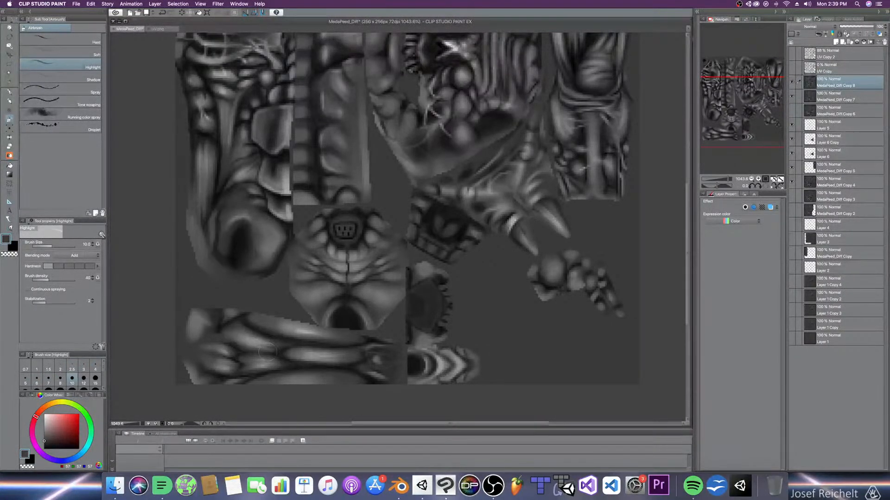
{"action": "key", "text": "super+s"}
Step: Brighten the round bumps on both sides of the octagonal piece's dark central opening with the Highlight airbrush at size 7
{"action": "scroll", "coordinate": [425, 330], "scroll_direction": "down", "scroll_amount": 2}
{"action": "scroll", "coordinate": [432, 320], "scroll_direction": "up", "scroll_amount": 2}
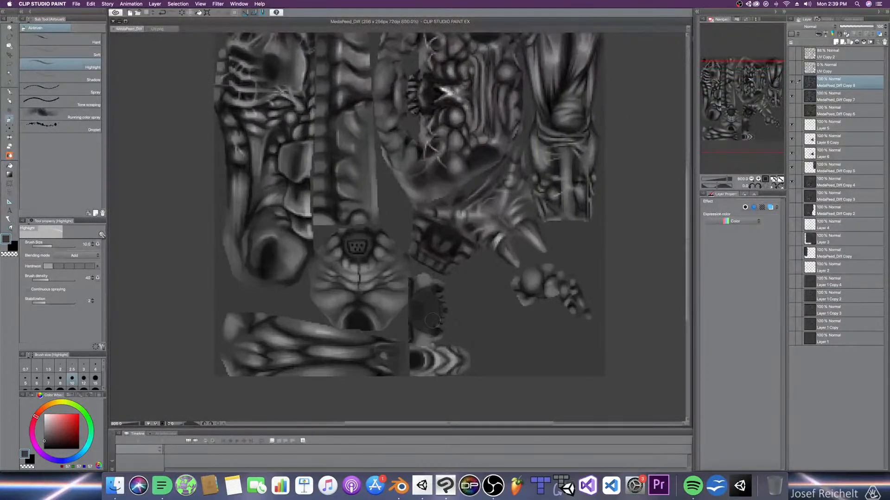
{"action": "scroll", "coordinate": [398, 321], "scroll_direction": "down", "scroll_amount": 2}
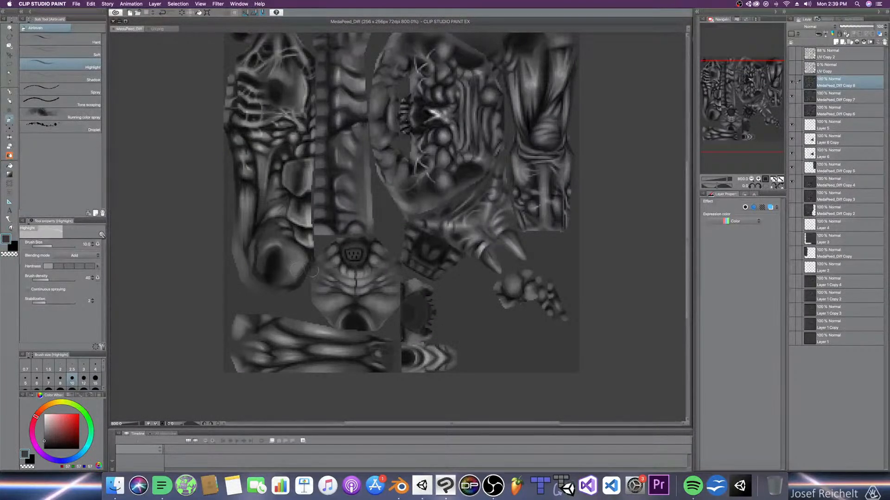
{"action": "scroll", "coordinate": [299, 270], "scroll_direction": "down", "scroll_amount": 2}
{"action": "scroll", "coordinate": [308, 270], "scroll_direction": "up", "scroll_amount": 2}
{"action": "scroll", "coordinate": [311, 270], "scroll_direction": "up", "scroll_amount": 4}
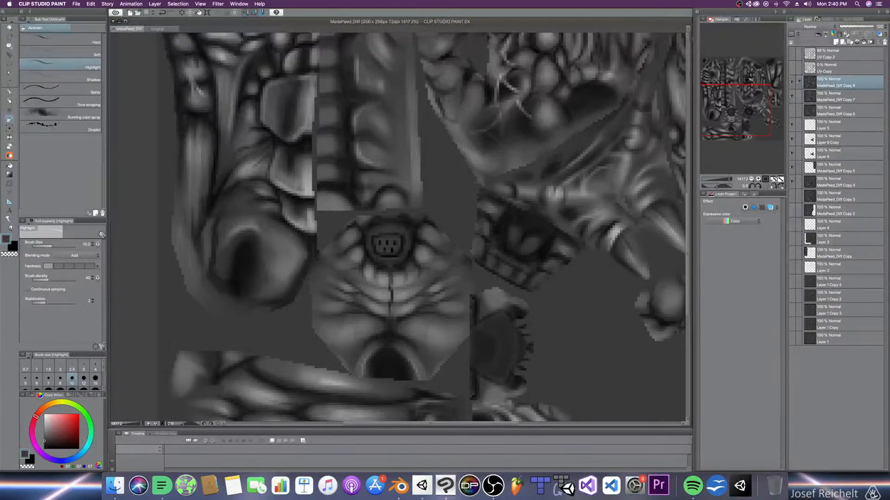
{"action": "key", "text": "bracketleft"}
{"action": "key", "text": "bracketleft"}
{"action": "left_click", "coordinate": [356, 255]}
{"action": "left_click", "coordinate": [426, 256]}
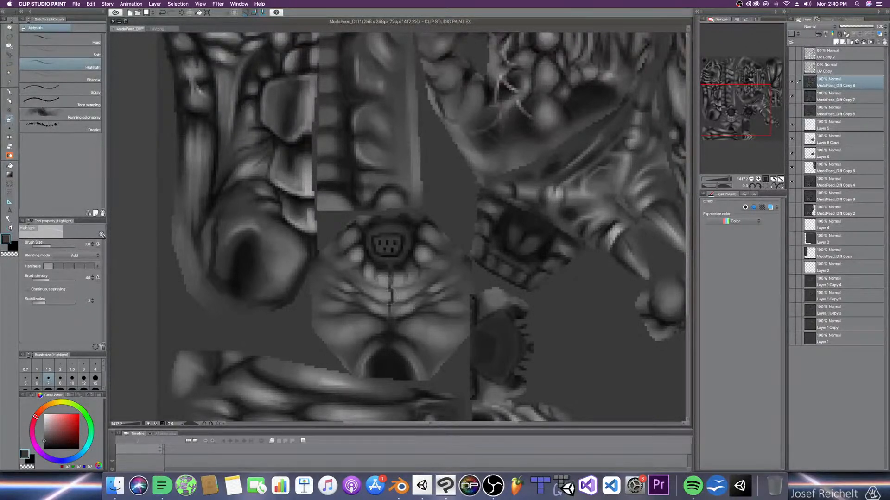
Step: Add fine highlights to the horizontal limb's muscle bands with the Highlight airbrush at size 1.5, and save the texture
{"action": "scroll", "coordinate": [382, 280], "scroll_direction": "down", "scroll_amount": 2}
{"action": "scroll", "coordinate": [366, 315], "scroll_direction": "down", "scroll_amount": 1}
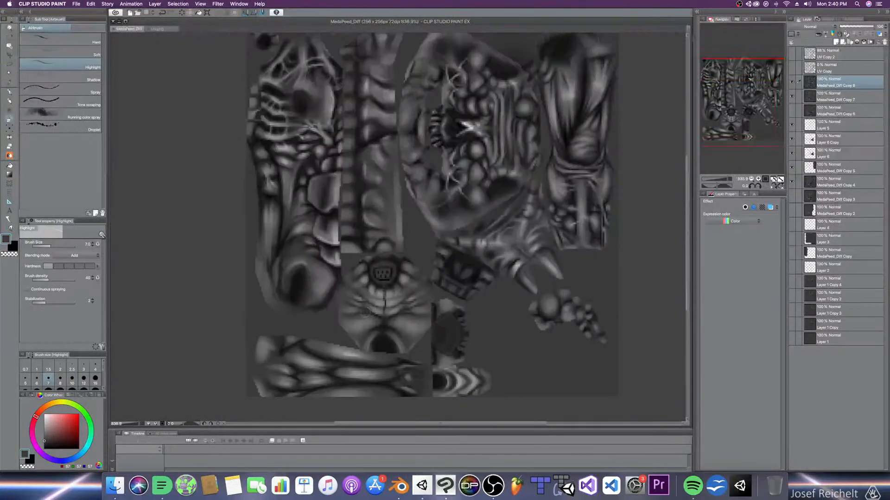
{"action": "scroll", "coordinate": [366, 315], "scroll_direction": "down", "scroll_amount": 1}
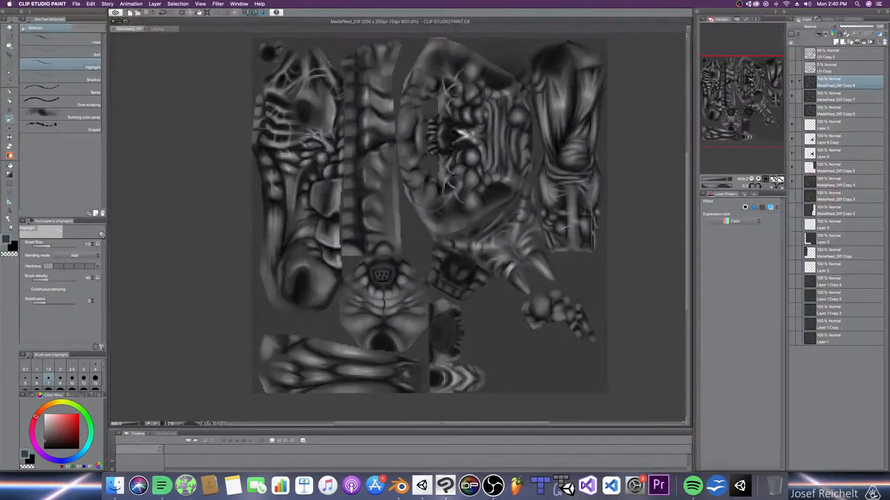
{"action": "scroll", "coordinate": [308, 330], "scroll_direction": "up", "scroll_amount": 3}
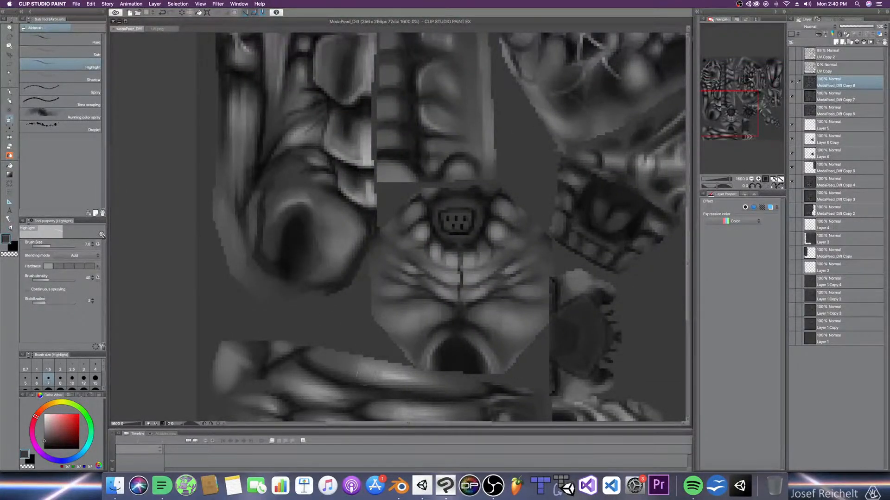
{"action": "left_click", "coordinate": [48, 369]}
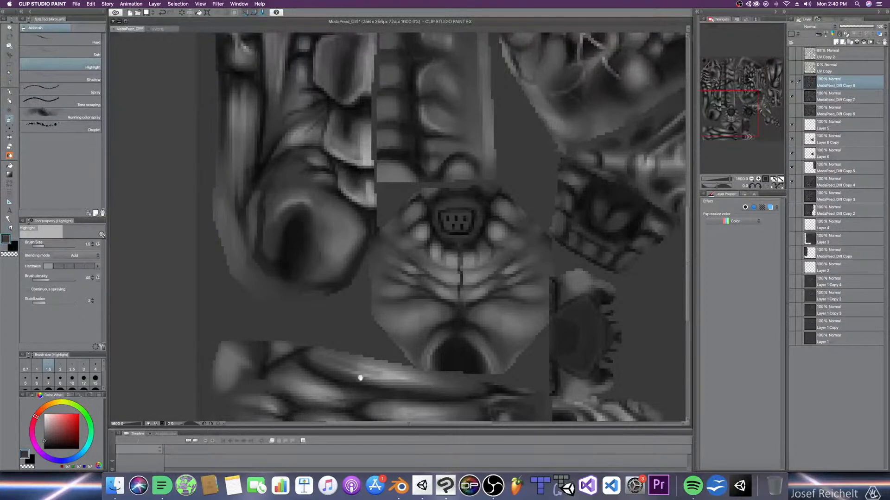
{"action": "scroll", "coordinate": [364, 382], "scroll_direction": "down", "scroll_amount": 3}
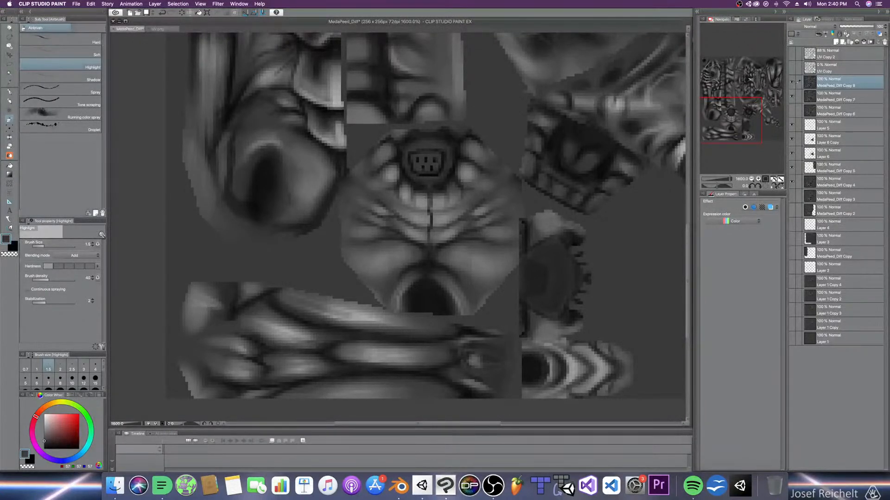
{"action": "key", "text": "super+s"}
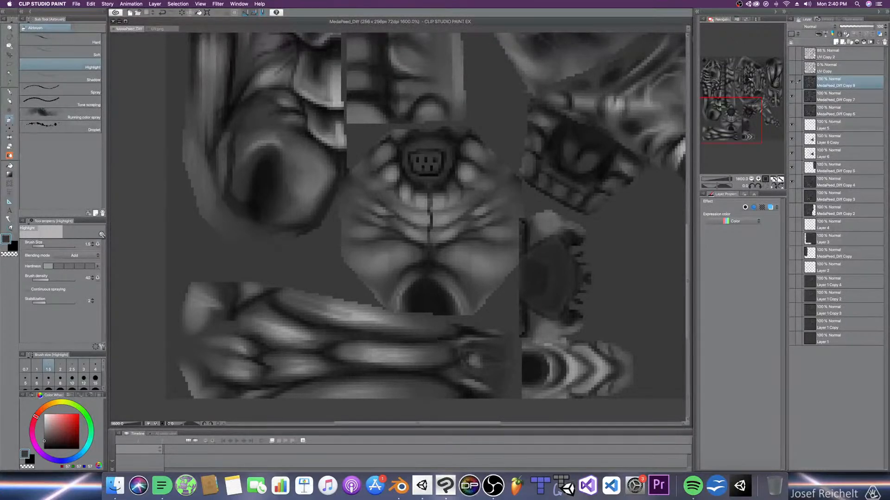
Step: Save the layered texture in Clip Studio format as MedaPeed_Diff.clip, replacing the existing file
{"action": "scroll", "coordinate": [436, 340], "scroll_direction": "down", "scroll_amount": 5}
{"action": "scroll", "coordinate": [406, 284], "scroll_direction": "down", "scroll_amount": 2}
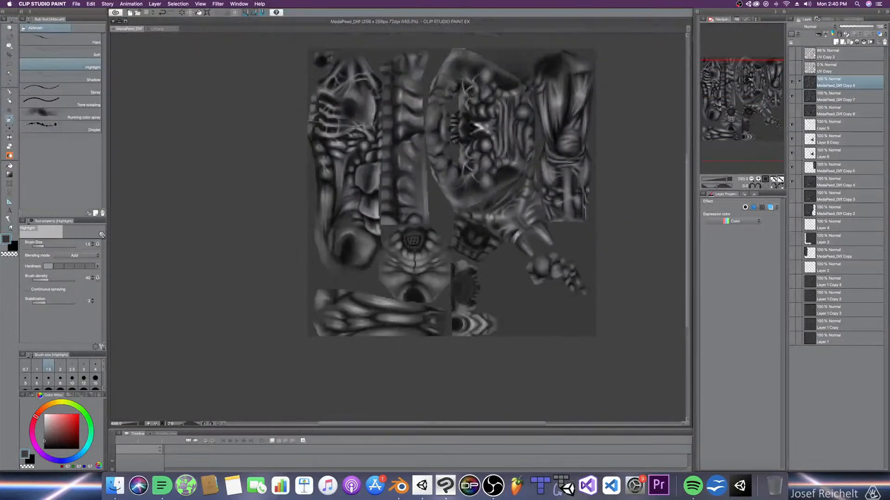
{"action": "left_click", "coordinate": [77, 4]}
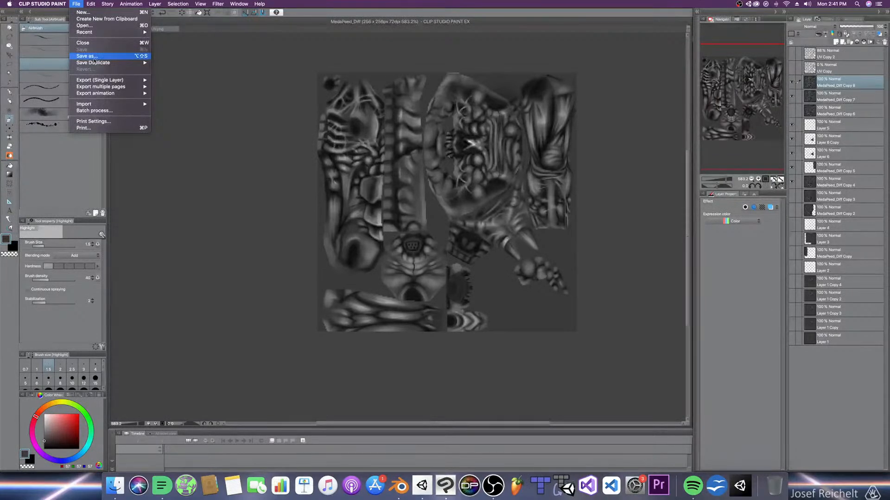
{"action": "left_click", "coordinate": [92, 56]}
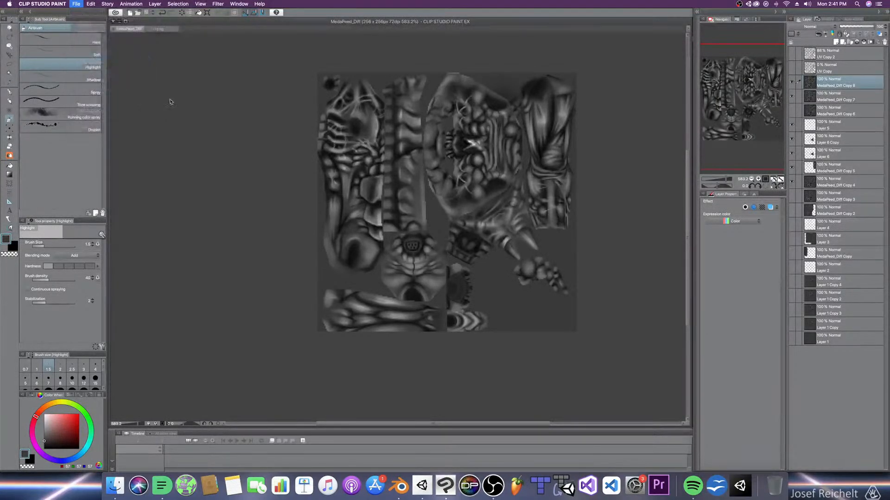
{"action": "left_click", "coordinate": [574, 240]}
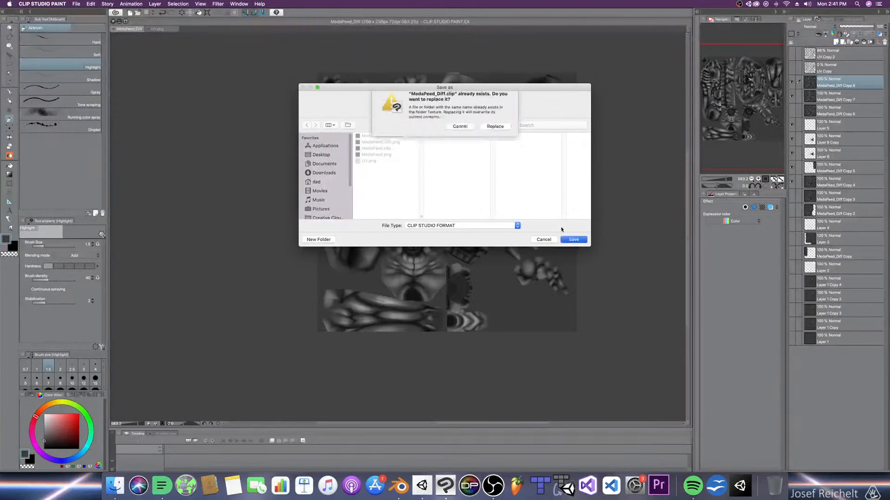
{"action": "left_click", "coordinate": [491, 132]}
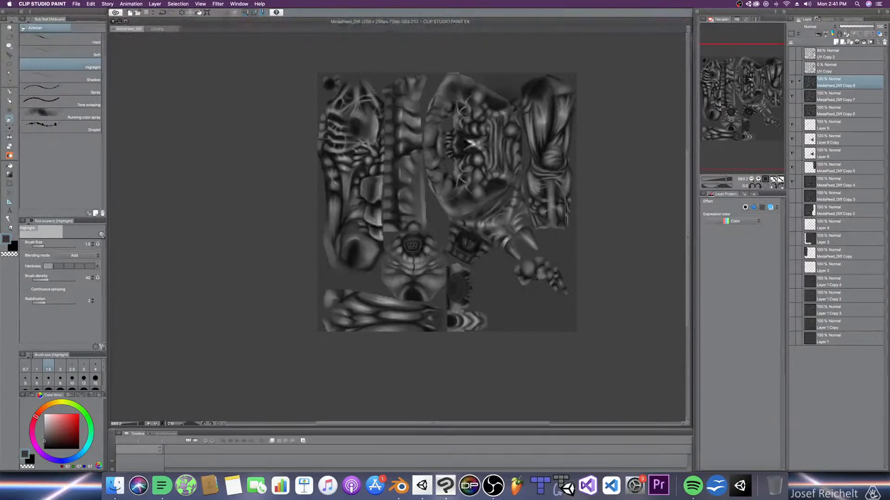
Step: Save the texture as the PNG file MedaPeed_Diff, replacing the existing image and accepting the loss of layer information
{"action": "key", "text": "super+shift+s"}
{"action": "left_click", "coordinate": [437, 226]}
{"action": "left_click", "coordinate": [437, 244]}
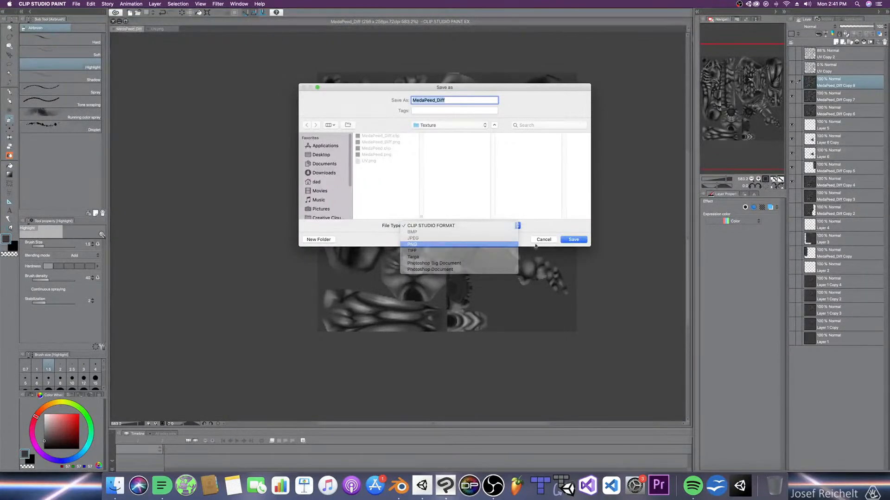
{"action": "left_click", "coordinate": [574, 240]}
{"action": "left_click", "coordinate": [495, 133]}
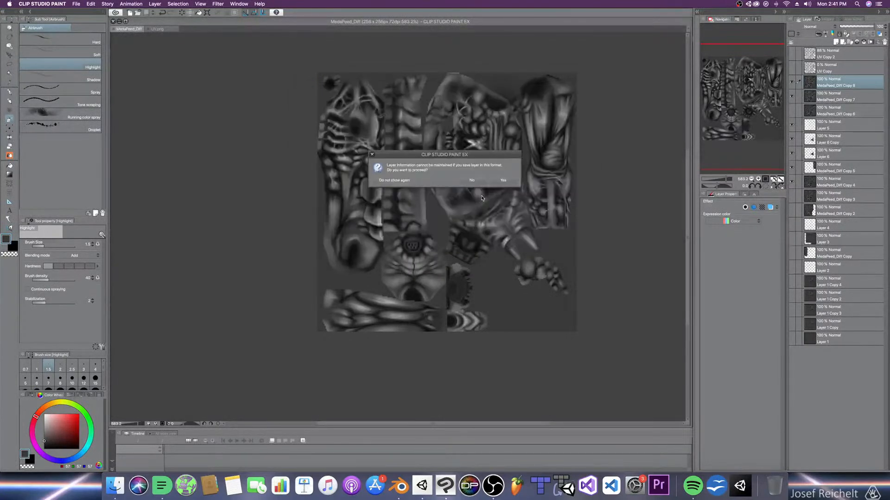
{"action": "left_click", "coordinate": [502, 182]}
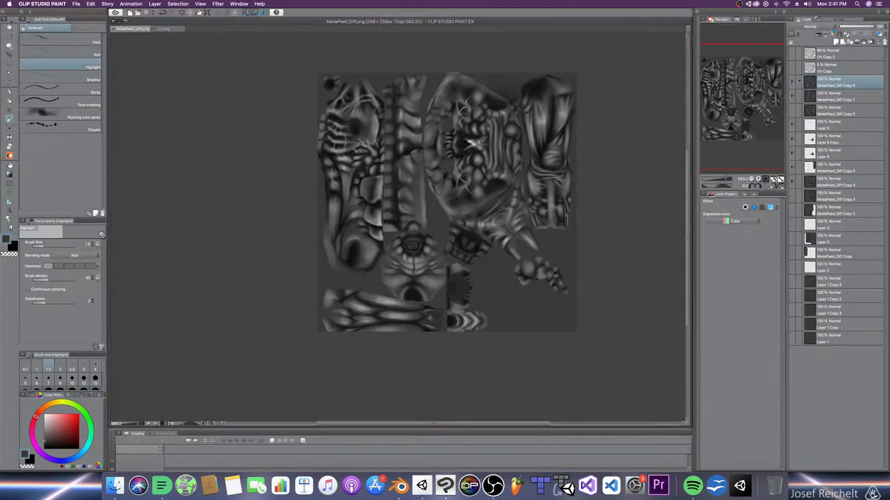
Step: Switch to Blender and change the Image Editor area to the Shader Editor to show the MedaPeed material's nodes
{"action": "left_click", "coordinate": [422, 484]}
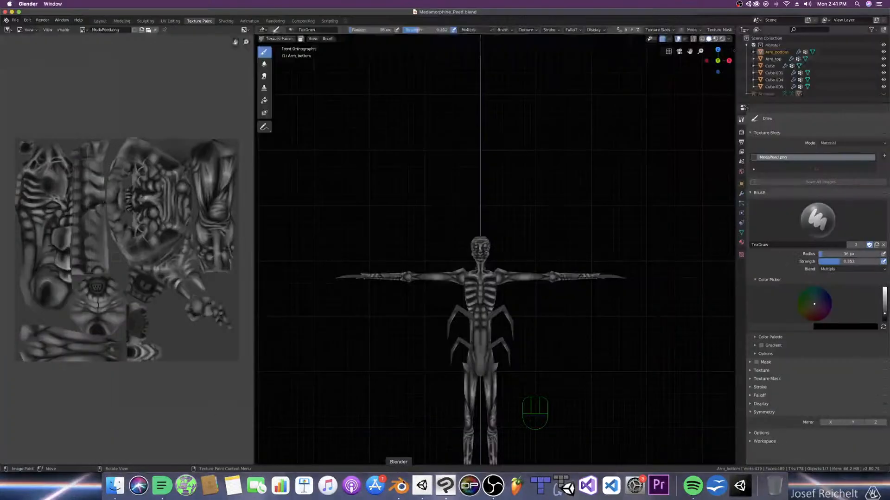
{"action": "left_click", "coordinate": [16, 20]}
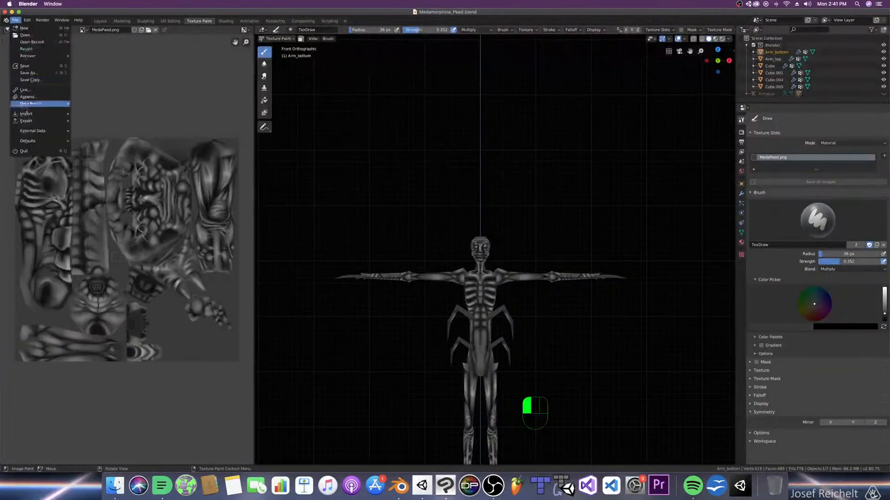
{"action": "mouse_move", "coordinate": [27, 120]}
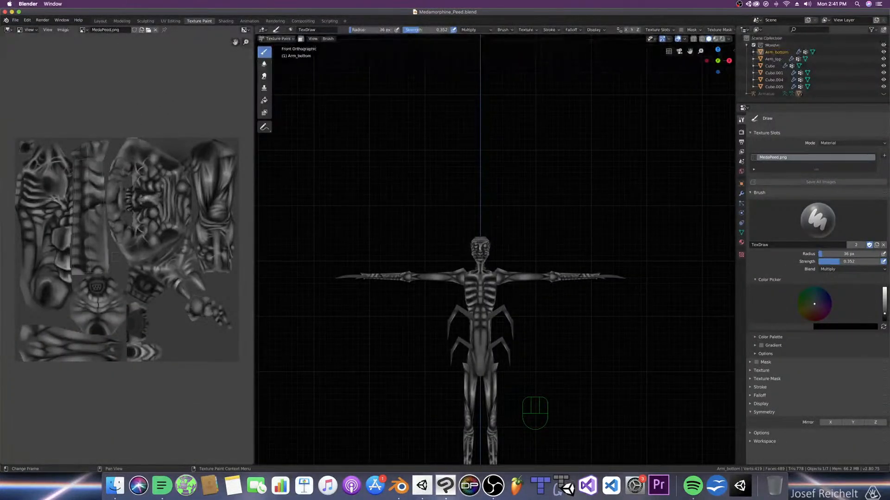
{"action": "left_click", "coordinate": [8, 30]}
{"action": "left_click", "coordinate": [26, 80]}
{"action": "scroll", "coordinate": [81, 223], "scroll_direction": "up", "scroll_amount": 3}
{"action": "scroll", "coordinate": [78, 212], "scroll_direction": "up", "scroll_amount": 2}
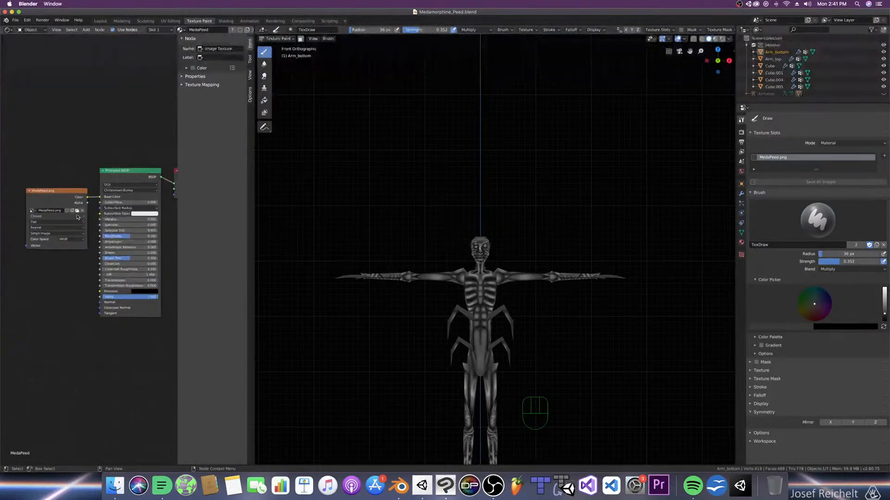
Step: Load MedaPeed_Diff.png into the material's image texture node and save the Blender file
{"action": "left_click", "coordinate": [76, 208]}
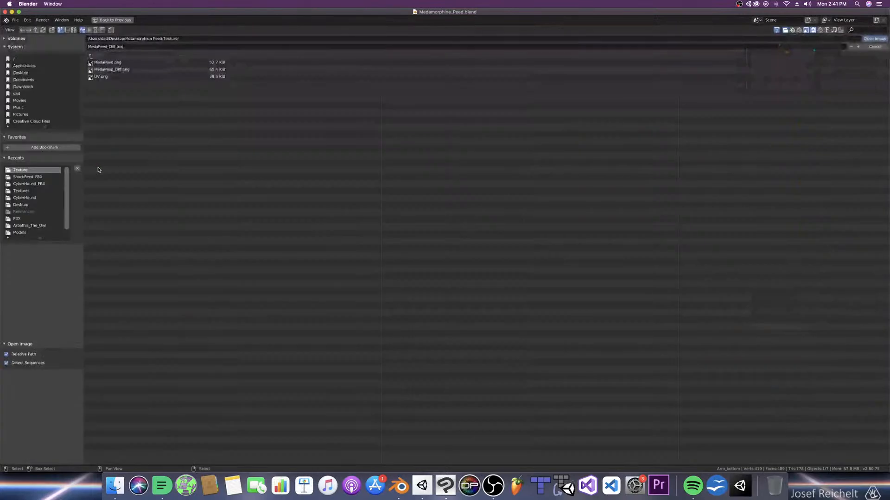
{"action": "left_click", "coordinate": [124, 71]}
{"action": "double_click", "coordinate": [123, 70]}
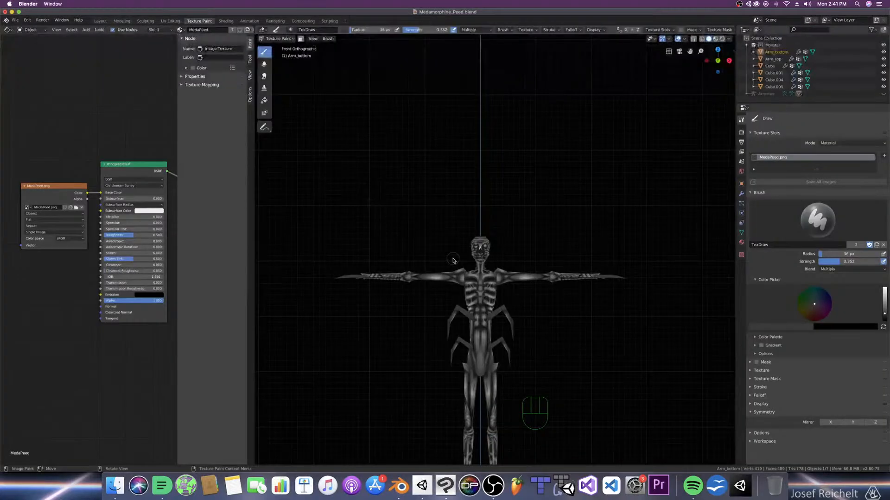
{"action": "key", "text": "super+s"}
Step: Examine the updated texture on the monster from the side, at an angle and from the front, saving the Blender file
{"action": "middle_click_drag", "start_coordinate": [491, 238], "coordinate": [507, 281]}
{"action": "scroll", "coordinate": [481, 259], "scroll_direction": "up", "scroll_amount": 3}
{"action": "key", "text": "super+s"}
{"action": "key", "text": "super+s"}
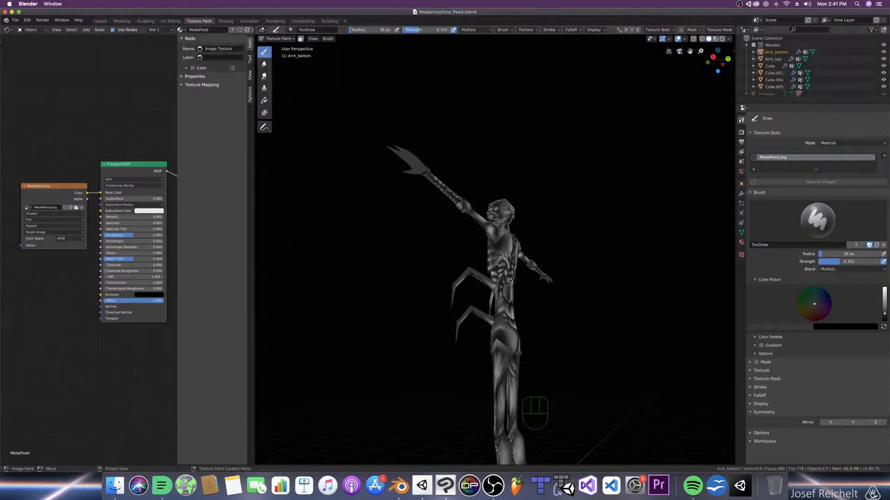
{"action": "key", "text": "super+s"}
{"action": "middle_click_drag", "start_coordinate": [536, 282], "coordinate": [524, 278]}
{"action": "scroll", "coordinate": [531, 281], "scroll_direction": "down", "scroll_amount": 1}
{"action": "scroll", "coordinate": [524, 278], "scroll_direction": "up", "scroll_amount": 2}
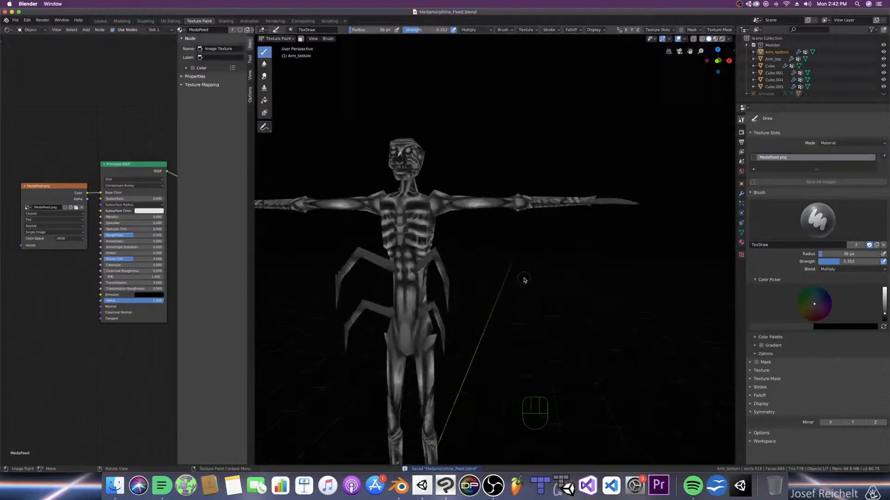
{"action": "scroll", "coordinate": [525, 280], "scroll_direction": "up", "scroll_amount": 1}
{"action": "key", "text": "super+s"}
{"action": "key", "text": "KP_1"}
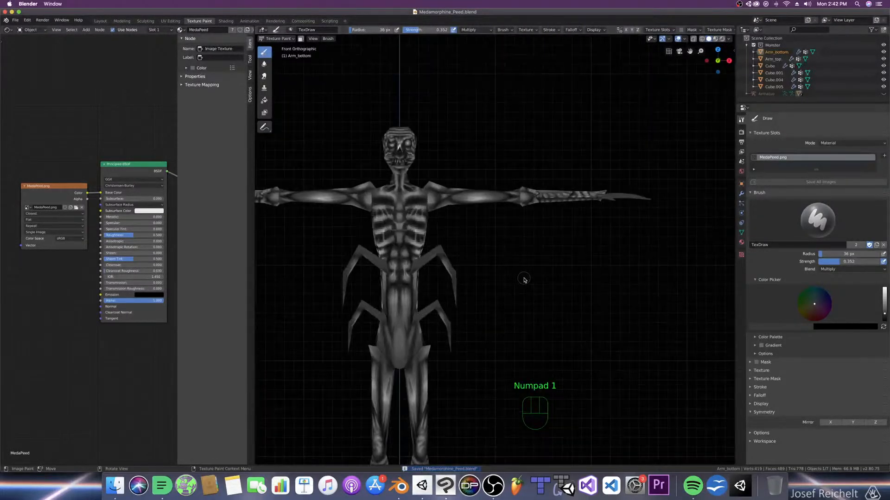
Step: Inspect the texture on the monster's body close up and at full figure in front view, saving the Blender file
{"action": "key", "text": "super+s"}
{"action": "scroll", "coordinate": [518, 280], "scroll_direction": "up", "scroll_amount": 2}
{"action": "middle_click_drag", "start_coordinate": [450, 251], "coordinate": [507, 252], "text": "shift"}
{"action": "key", "text": "super+s"}
{"action": "middle_click_drag", "start_coordinate": [509, 318], "coordinate": [535, 288], "text": "shift"}
{"action": "scroll", "coordinate": [501, 260], "scroll_direction": "down", "scroll_amount": 1}
{"action": "key", "text": "super+s"}
{"action": "mouse_move", "coordinate": [534, 288]}
{"action": "middle_mouse_down", "text": "shift"}
{"action": "mouse_move", "coordinate": [537, 278]}
{"action": "mouse_move", "coordinate": [579, 282]}
{"action": "mouse_move", "coordinate": [509, 288]}
{"action": "mouse_move", "coordinate": [533, 287]}
{"action": "middle_mouse_up", "text": "shift"}
{"action": "key", "text": "super+s"}
{"action": "scroll", "coordinate": [537, 284], "scroll_direction": "down", "scroll_amount": 2}
{"action": "scroll", "coordinate": [538, 284], "scroll_direction": "down", "scroll_amount": 1}
{"action": "scroll", "coordinate": [532, 287], "scroll_direction": "down", "scroll_amount": 2}
{"action": "key", "text": "super+s"}
{"action": "key", "text": "KP_1"}
{"action": "scroll", "coordinate": [533, 288], "scroll_direction": "up", "scroll_amount": 2}
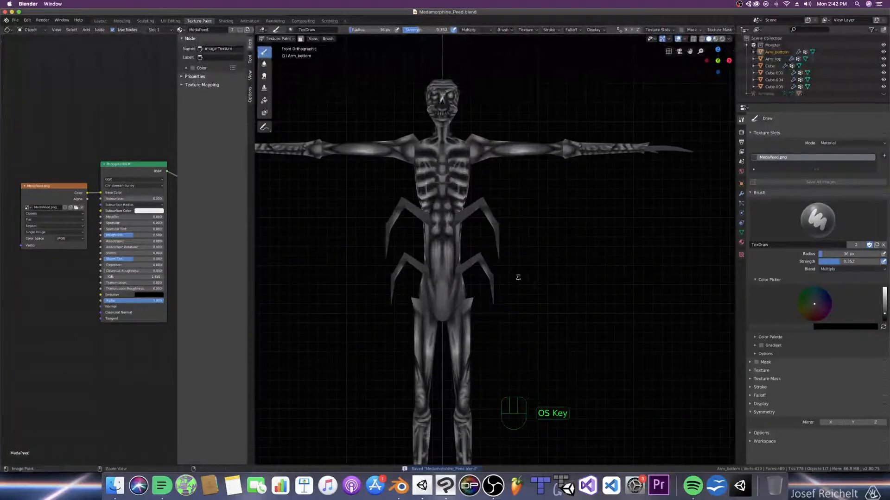
Step: Save the Blender file and compare the monster's texture between slightly rotated views and the front view
{"action": "key", "text": "super+s"}
{"action": "scroll", "coordinate": [515, 276], "scroll_direction": "up", "scroll_amount": 1}
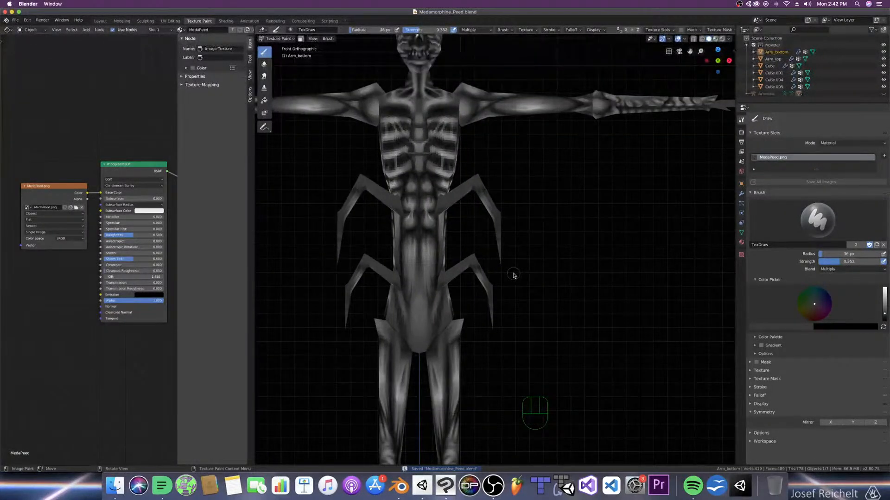
{"action": "mouse_move", "coordinate": [483, 273]}
{"action": "middle_mouse_down"}
{"action": "mouse_move", "coordinate": [454, 272]}
{"action": "mouse_move", "coordinate": [494, 273]}
{"action": "middle_mouse_up"}
{"action": "scroll", "coordinate": [454, 272], "scroll_direction": "down", "scroll_amount": 4}
{"action": "key", "text": "KP_1"}
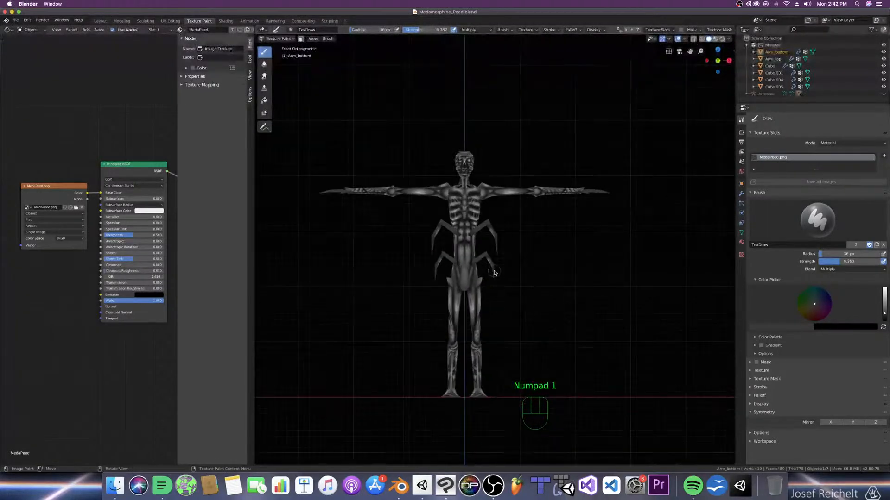
{"action": "middle_click_drag", "start_coordinate": [563, 271], "coordinate": [515, 277]}
{"action": "key", "text": "KP_1"}
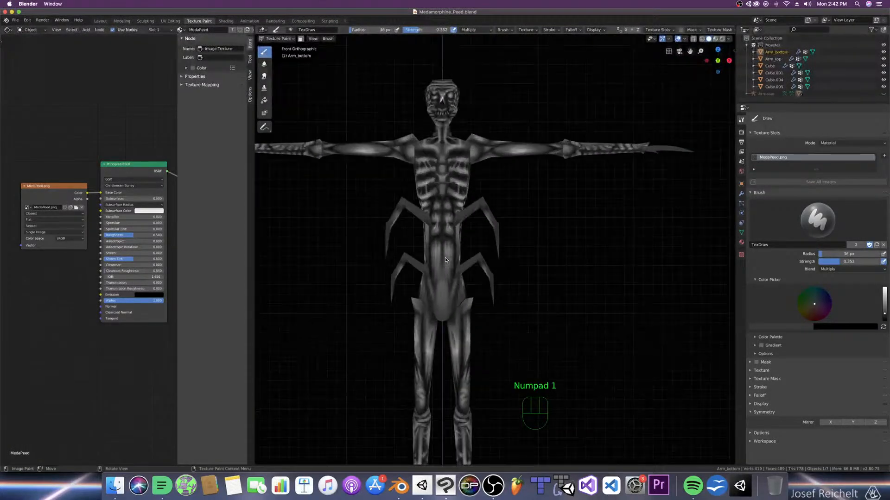
Step: Select the monster's torso mesh in the Modeling workspace and return to texture painting it in front view
{"action": "left_click", "coordinate": [122, 21]}
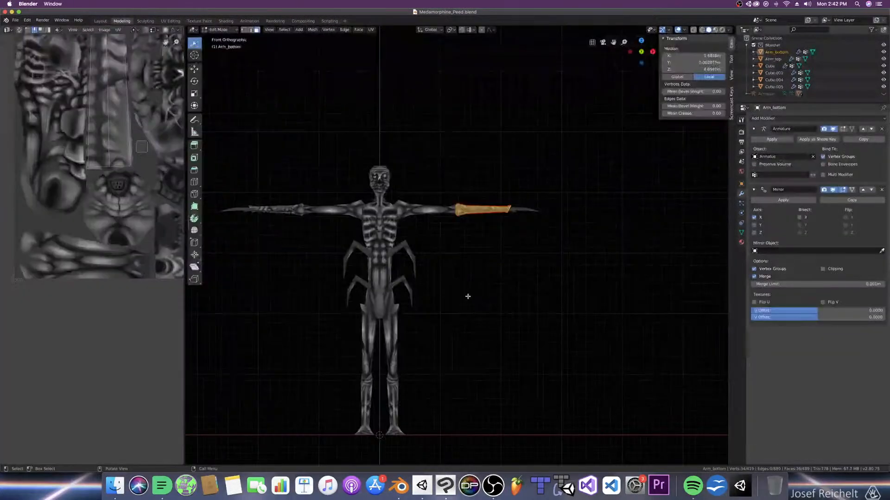
{"action": "left_click", "coordinate": [377, 265]}
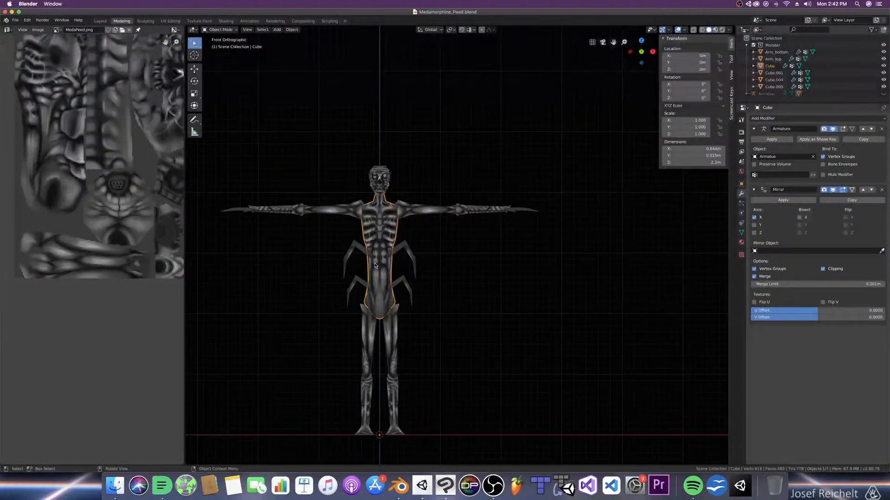
{"action": "left_click", "coordinate": [200, 21]}
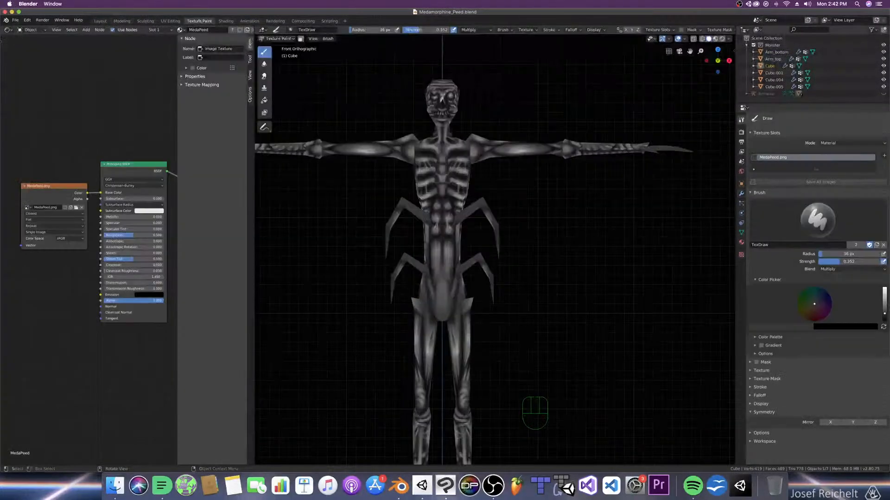
{"action": "scroll", "coordinate": [446, 263], "scroll_direction": "up", "scroll_amount": 3}
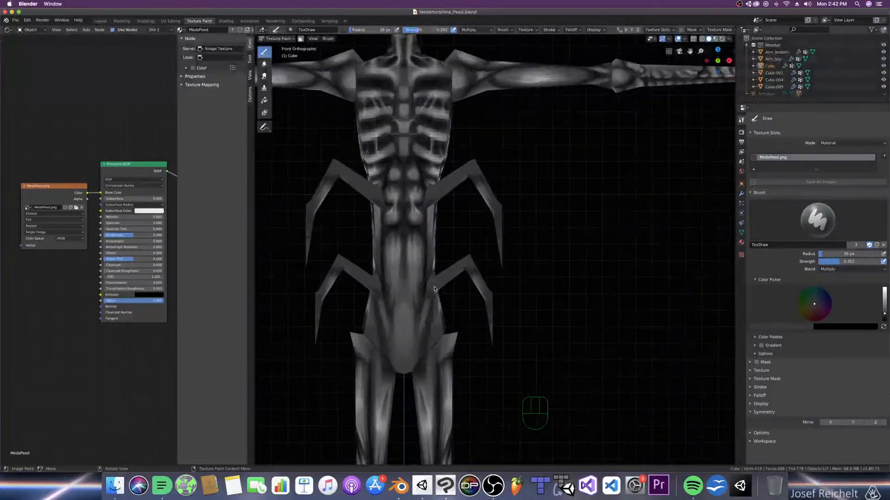
{"action": "scroll", "coordinate": [433, 297], "scroll_direction": "down", "scroll_amount": 5}
{"action": "scroll", "coordinate": [430, 304], "scroll_direction": "up", "scroll_amount": 3}
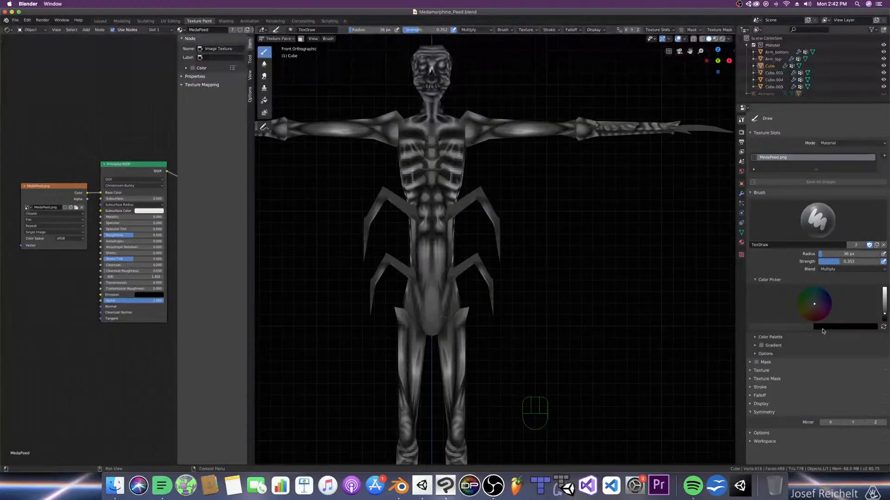
{"action": "scroll", "coordinate": [434, 331], "scroll_direction": "up", "scroll_amount": 2}
Step: Darken the centre line and edges of the torso's long lower abdominal muscles with the Multiply brush, varying its radius
{"action": "key", "text": "f"}
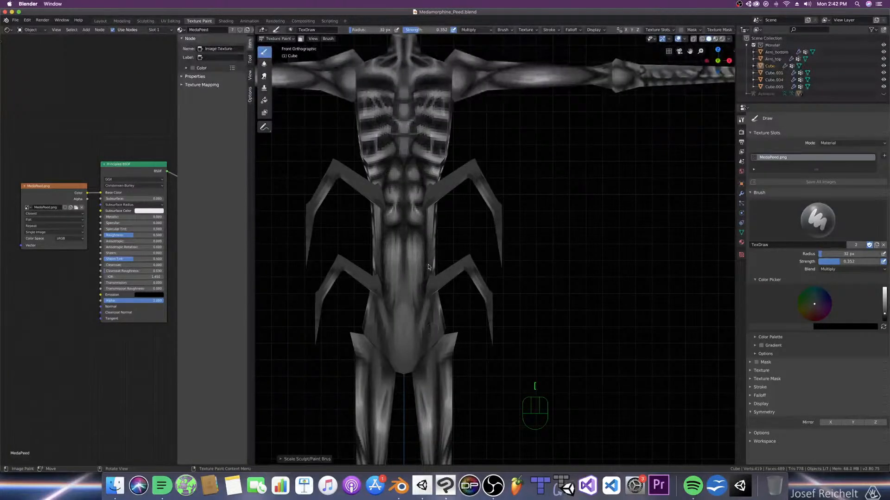
{"action": "left_click", "coordinate": [404, 260]}
{"action": "left_click_drag", "start_coordinate": [404, 260], "coordinate": [399, 328]}
{"action": "left_click", "coordinate": [404, 330]}
{"action": "key", "text": "bracketright"}
{"action": "key", "text": "bracketright"}
{"action": "key", "text": "bracketright"}
{"action": "key", "text": "bracketright"}
{"action": "key", "text": "bracketright"}
{"action": "key", "text": "bracketright"}
{"action": "left_click", "coordinate": [402, 329]}
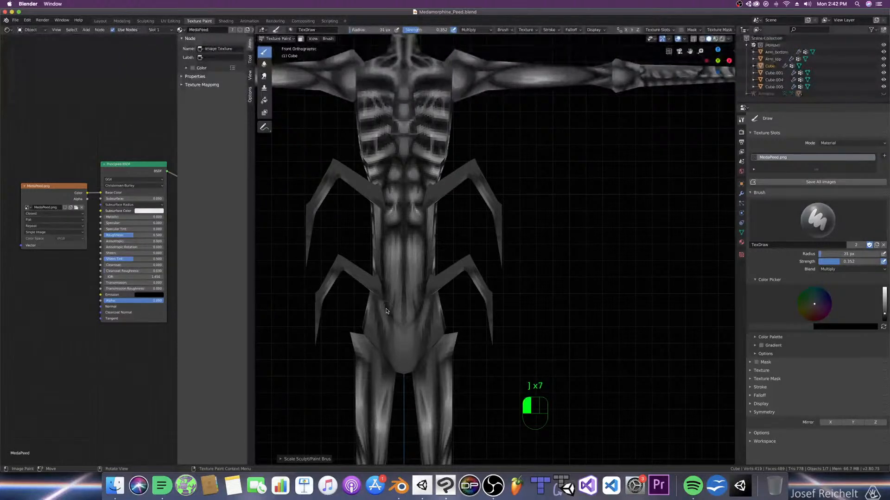
{"action": "key", "text": "bracketleft"}
{"action": "key", "text": "bracketleft"}
{"action": "left_click_drag", "start_coordinate": [403, 317], "coordinate": [405, 310]}
Step: Set the brush blend mode to Screen, brighten the long lower abdominal muscles, and save the Blender file
{"action": "left_click_drag", "start_coordinate": [835, 271], "coordinate": [803, 331]}
{"action": "key", "text": "bracketright"}
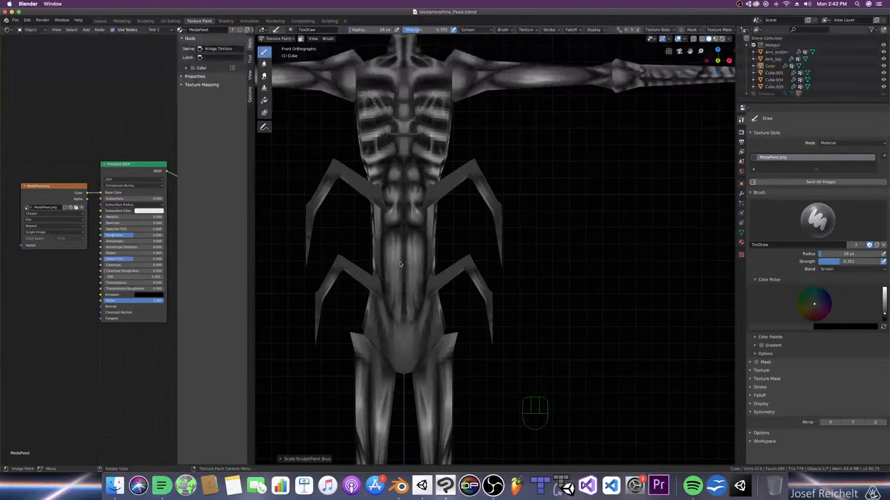
{"action": "left_click_drag", "start_coordinate": [398, 254], "coordinate": [396, 307]}
{"action": "left_click_drag", "start_coordinate": [394, 277], "coordinate": [389, 305]}
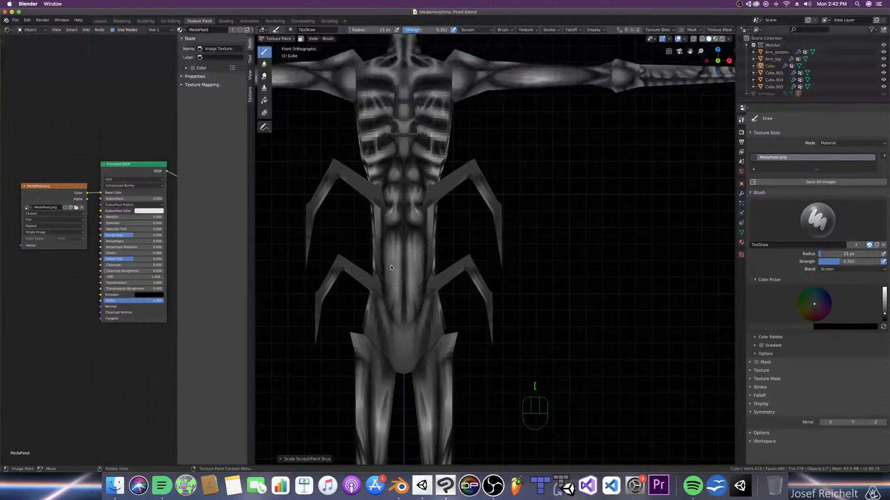
{"action": "key", "text": "bracketright"}
{"action": "key", "text": "bracketright"}
{"action": "key", "text": "bracketright"}
{"action": "key", "text": "bracketright"}
{"action": "key", "text": "bracketright"}
{"action": "left_click_drag", "start_coordinate": [401, 283], "coordinate": [399, 304]}
{"action": "key", "text": "super+s"}
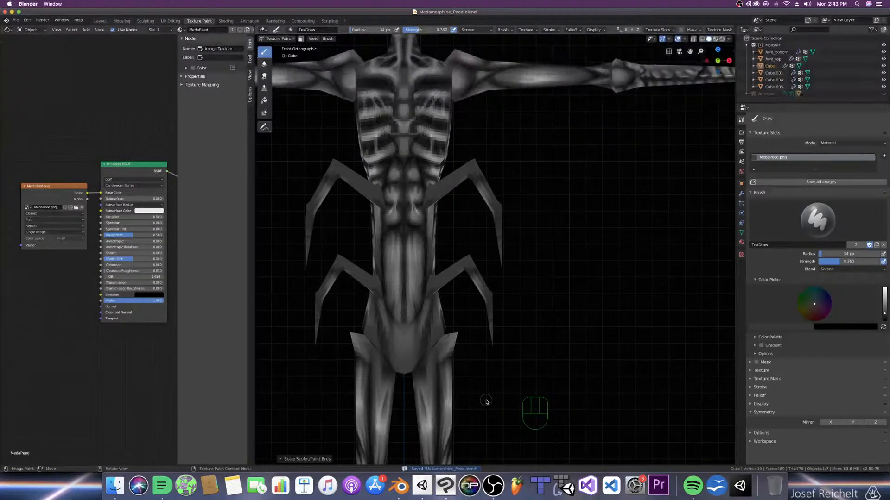
Step: Brighten the front of the pelvis from a low angle using the Screen brush with a radius of about 81 px
{"action": "middle_click_drag", "start_coordinate": [476, 403], "coordinate": [473, 369]}
{"action": "key", "text": "bracketright"}
{"action": "key", "text": "bracketright"}
{"action": "key", "text": "bracketright"}
{"action": "key", "text": "bracketright"}
{"action": "key", "text": "bracketright"}
{"action": "key", "text": "bracketright"}
{"action": "left_click_drag", "start_coordinate": [402, 246], "coordinate": [395, 292]}
{"action": "left_click", "coordinate": [395, 290]}
{"action": "key", "text": "bracketleft"}
{"action": "left_click", "coordinate": [397, 284]}
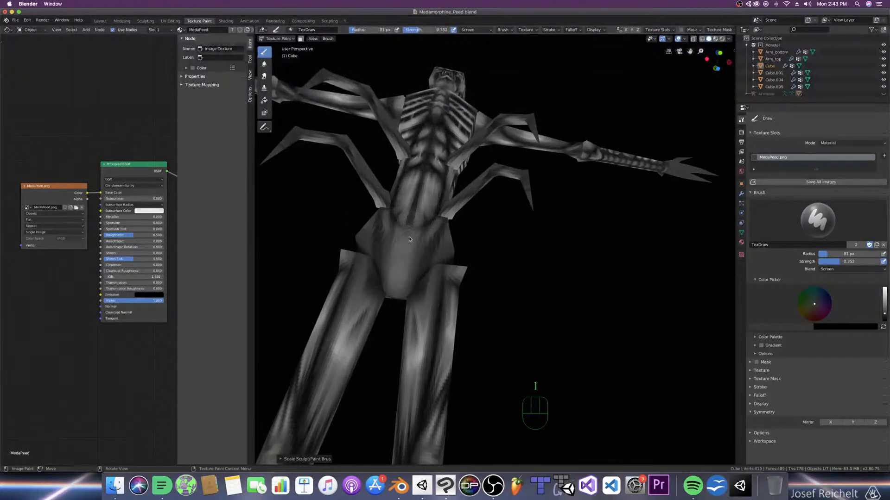
Step: Brighten the underside and front of the pelvis with a 100 px Screen brush and save the file in front view
{"action": "middle_click_drag", "start_coordinate": [400, 284], "coordinate": [425, 271]}
{"action": "key", "text": "bracketright"}
{"action": "key", "text": "bracketright"}
{"action": "left_click", "coordinate": [428, 170]}
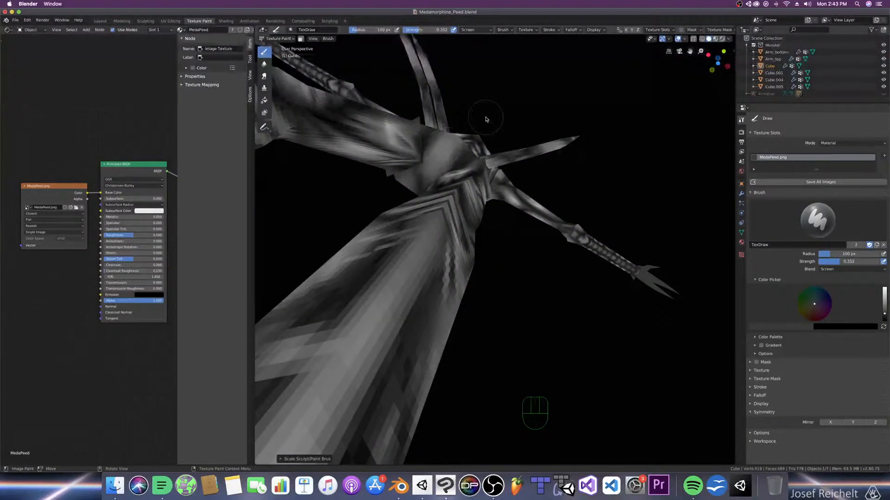
{"action": "key", "text": "KP_1"}
{"action": "left_click", "coordinate": [419, 345]}
{"action": "key", "text": "super+s"}
Step: Lighten the diagonal muscle strips between the lower abdomen and the hips, reducing the Screen brush to 36 px
{"action": "scroll", "coordinate": [424, 351], "scroll_direction": "up", "scroll_amount": 3}
{"action": "middle_click_drag", "start_coordinate": [424, 351], "coordinate": [478, 333], "text": "shift"}
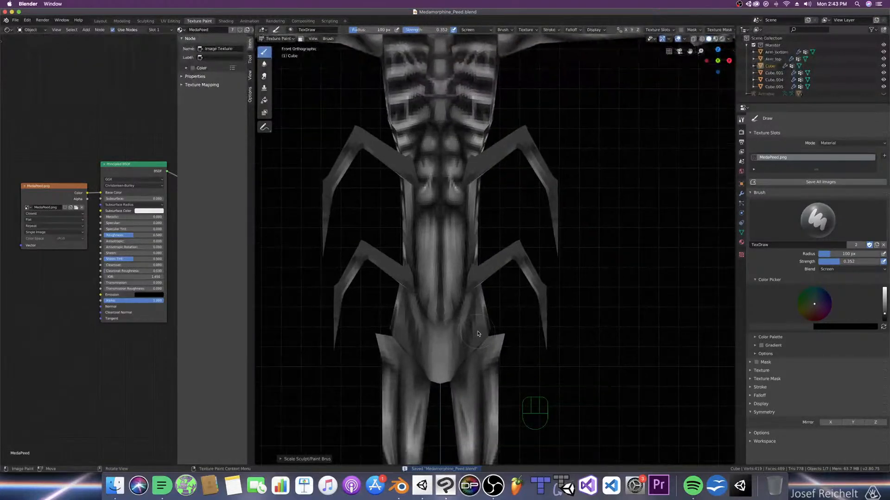
{"action": "key", "text": "bracketleft"}
{"action": "key", "text": "bracketleft"}
{"action": "key", "text": "bracketleft"}
{"action": "key", "text": "bracketleft"}
{"action": "key", "text": "bracketleft"}
{"action": "key", "text": "bracketleft"}
{"action": "key", "text": "bracketleft"}
{"action": "left_click_drag", "start_coordinate": [412, 301], "coordinate": [420, 327]}
{"action": "key", "text": "bracketleft"}
{"action": "key", "text": "bracketleft"}
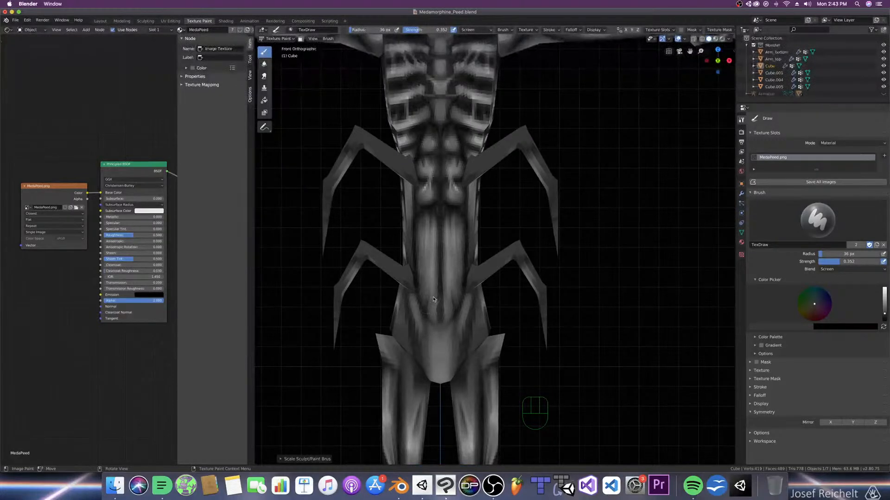
Step: Brighten the lower abdominal muscles with a much larger Screen brush and save the Blender file
{"action": "key", "text": "bracketright"}
{"action": "key", "text": "bracketright"}
{"action": "key", "text": "bracketright"}
{"action": "key", "text": "bracketright"}
{"action": "key", "text": "bracketright"}
{"action": "key", "text": "bracketright"}
{"action": "key", "text": "bracketright"}
{"action": "key", "text": "bracketright"}
{"action": "key", "text": "super+s"}
{"action": "key", "text": "super+s"}
{"action": "key", "text": "f"}
{"action": "left_click", "coordinate": [428, 282]}
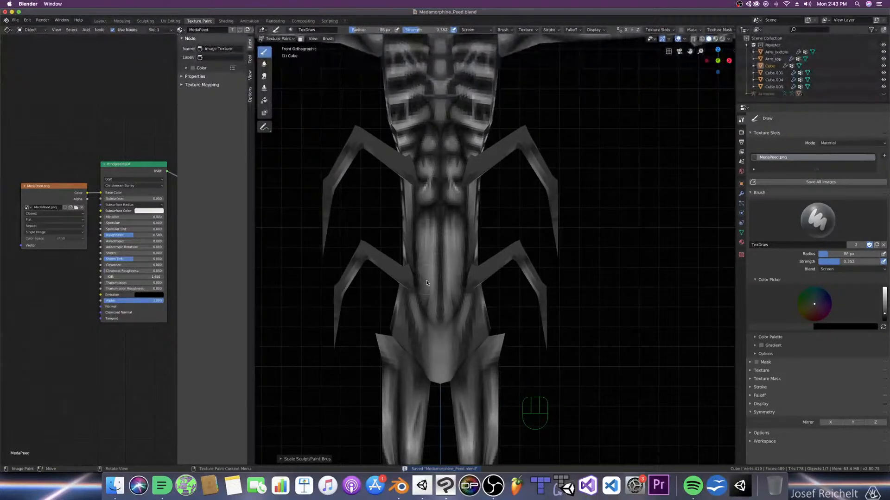
{"action": "key", "text": "super+s"}
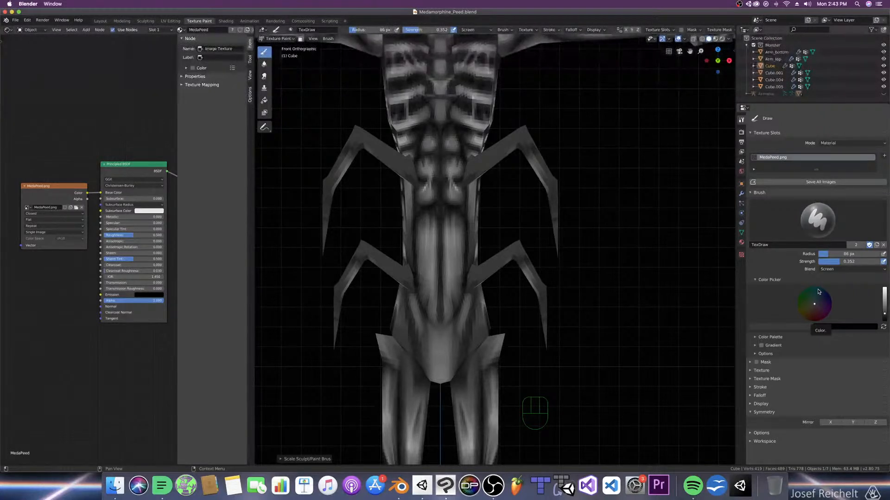
{"action": "key", "text": "super+s"}
{"action": "key", "text": "super+s"}
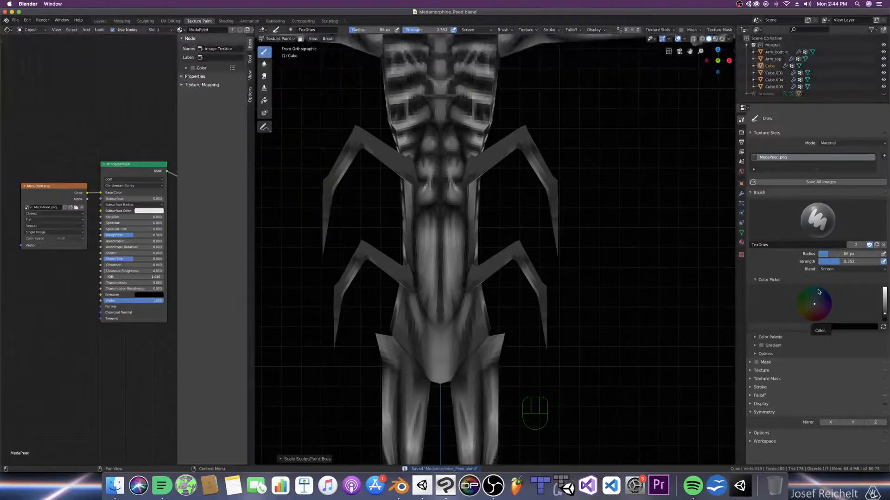
Step: Switch the brush to Multiply, reduce its radius to 48 px, and darken the gaps between the upper abdominal muscles and lower ribs
{"action": "scroll", "coordinate": [596, 276], "scroll_direction": "up", "scroll_amount": 3}
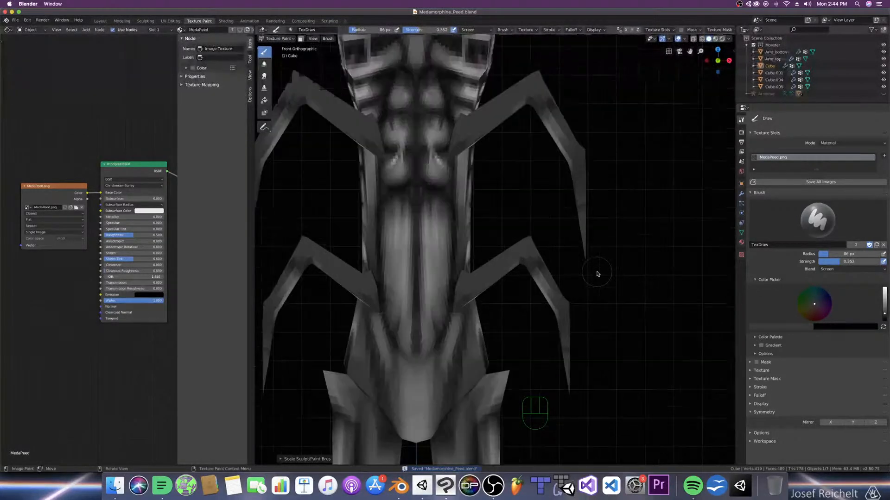
{"action": "middle_click_drag", "start_coordinate": [495, 246], "coordinate": [486, 308], "text": "shift"}
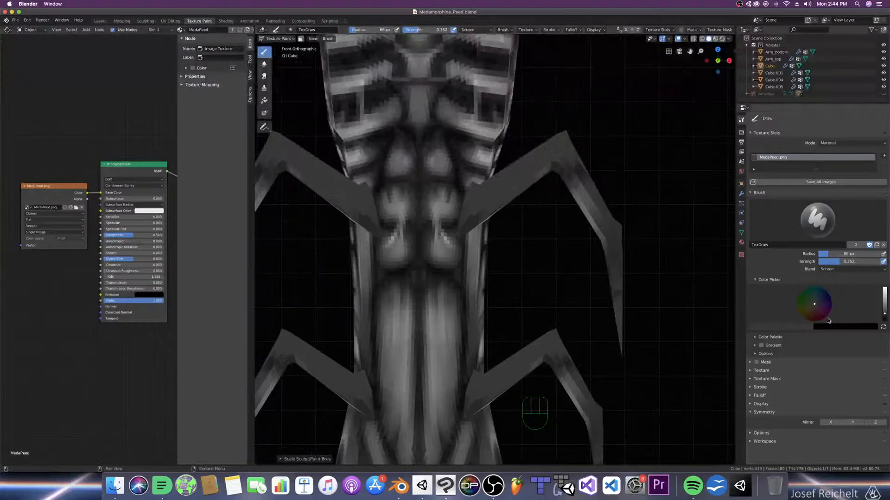
{"action": "left_click", "coordinate": [834, 269]}
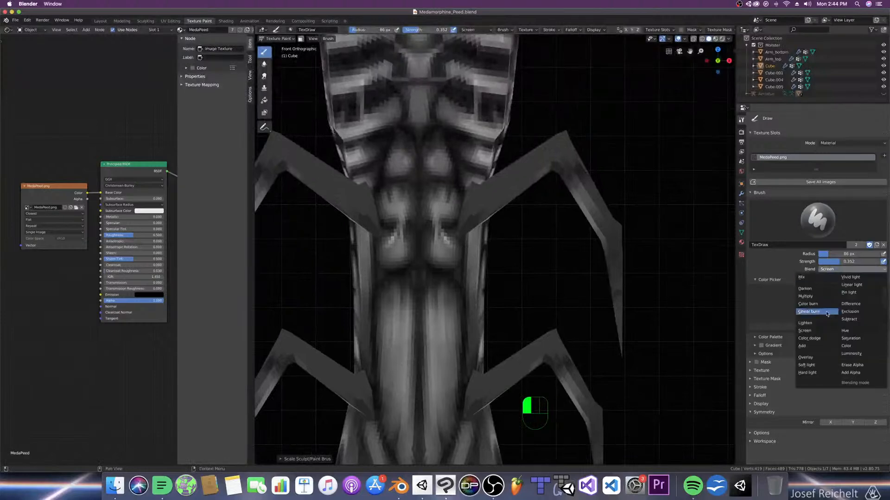
{"action": "left_click", "coordinate": [807, 297]}
{"action": "middle_click_drag", "start_coordinate": [498, 265], "coordinate": [487, 280]}
{"action": "scroll", "coordinate": [500, 264], "scroll_direction": "down", "scroll_amount": 3}
{"action": "scroll", "coordinate": [486, 281], "scroll_direction": "down", "scroll_amount": 2}
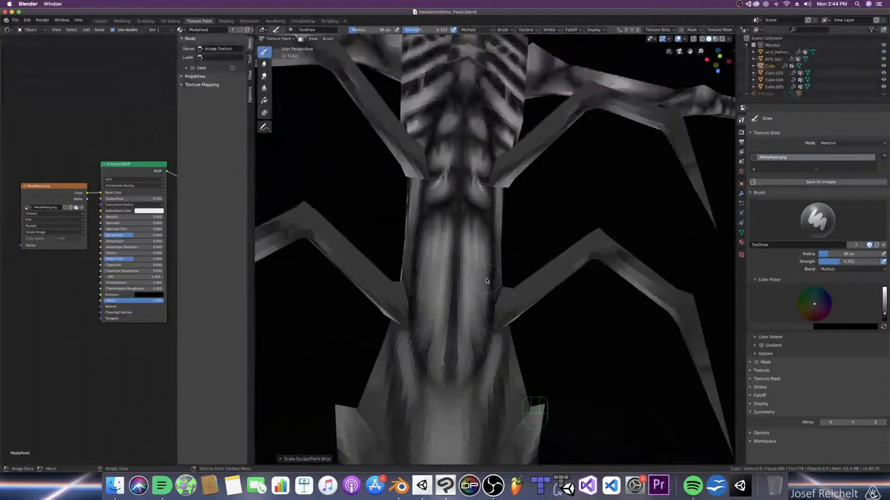
{"action": "key", "text": "bracketleft"}
{"action": "key", "text": "bracketleft"}
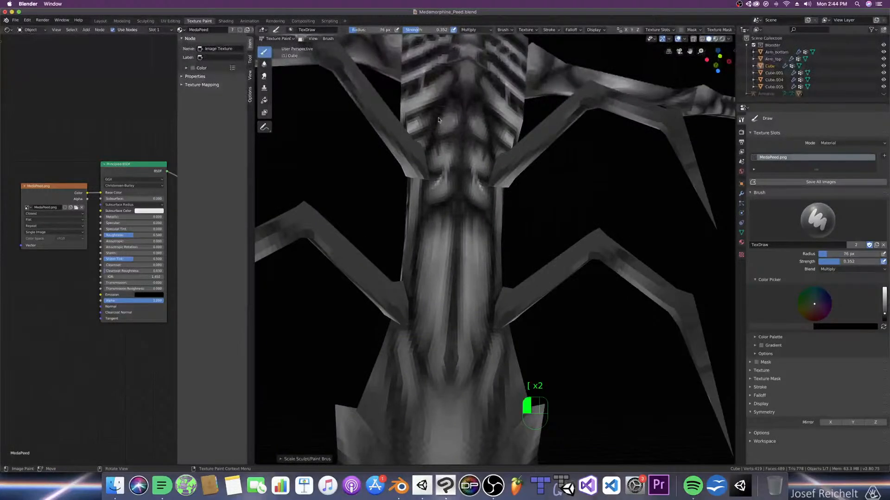
{"action": "key", "text": "bracketleft"}
{"action": "key", "text": "bracketleft"}
{"action": "left_click", "coordinate": [461, 139]}
{"action": "left_click", "coordinate": [461, 184]}
{"action": "left_click_drag", "start_coordinate": [450, 95], "coordinate": [437, 123]}
{"action": "left_click", "coordinate": [438, 123]}
Step: Save the Blender file and check the darkened abdominal muscles in front view
{"action": "key", "text": "super+s"}
{"action": "key", "text": "KP_1"}
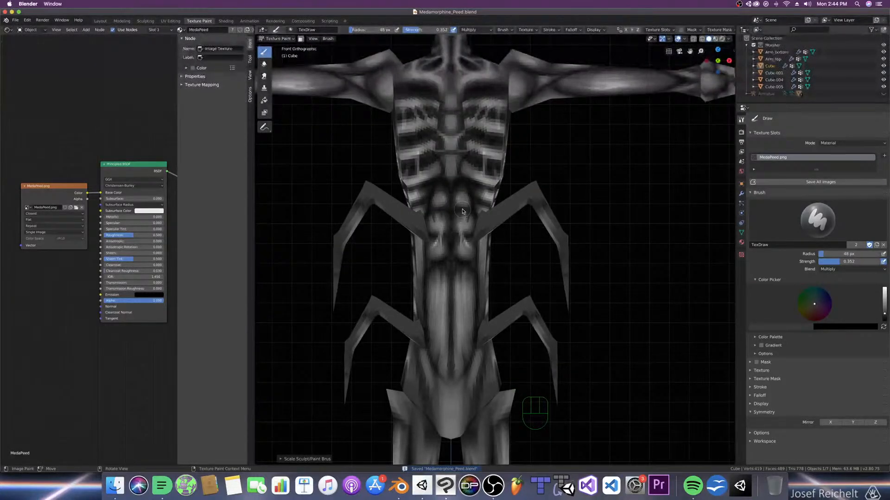
{"action": "key", "text": "super+s"}
{"action": "key", "text": "super+s"}
{"action": "key", "text": "super+s"}
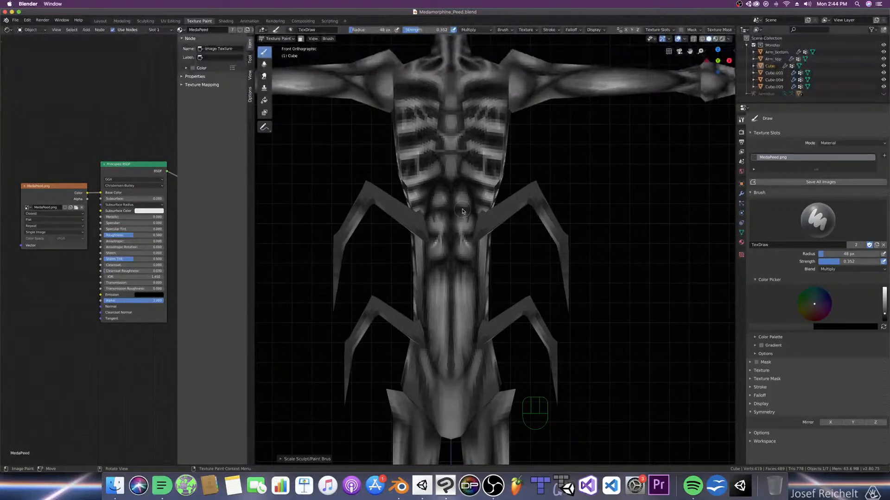
{"action": "key", "text": "super+s"}
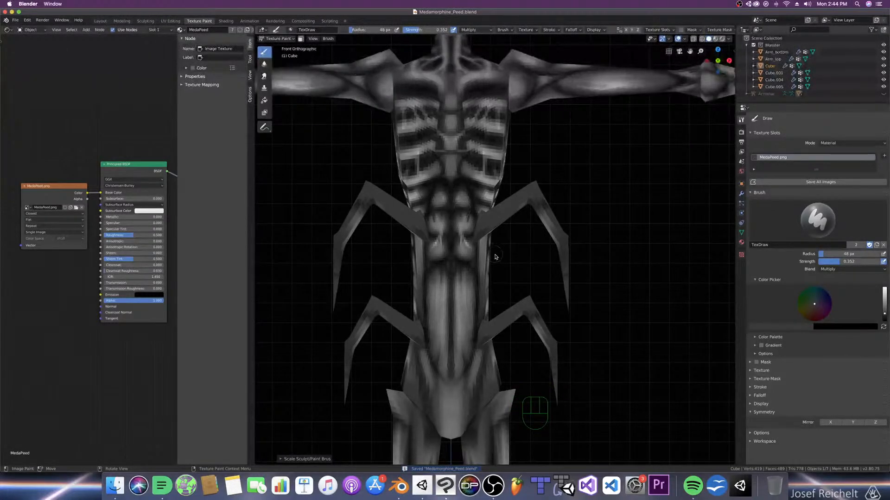
Step: Isolate the torso in local view and lighten the muscle strip above the hip with a 24 px Screen brush
{"action": "key", "text": "KP_Divide"}
{"action": "middle_click_drag", "start_coordinate": [497, 369], "coordinate": [477, 370]}
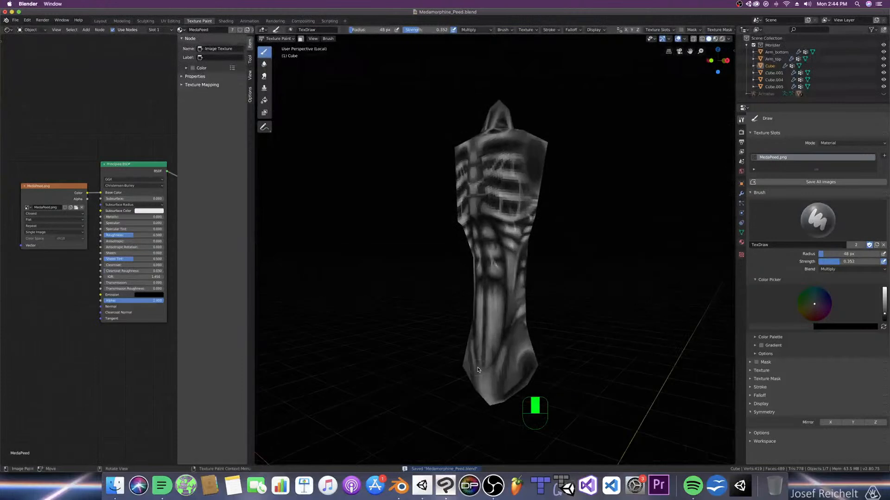
{"action": "left_click", "coordinate": [832, 269]}
{"action": "left_click", "coordinate": [804, 330]}
{"action": "scroll", "coordinate": [592, 329], "scroll_direction": "up", "scroll_amount": 2}
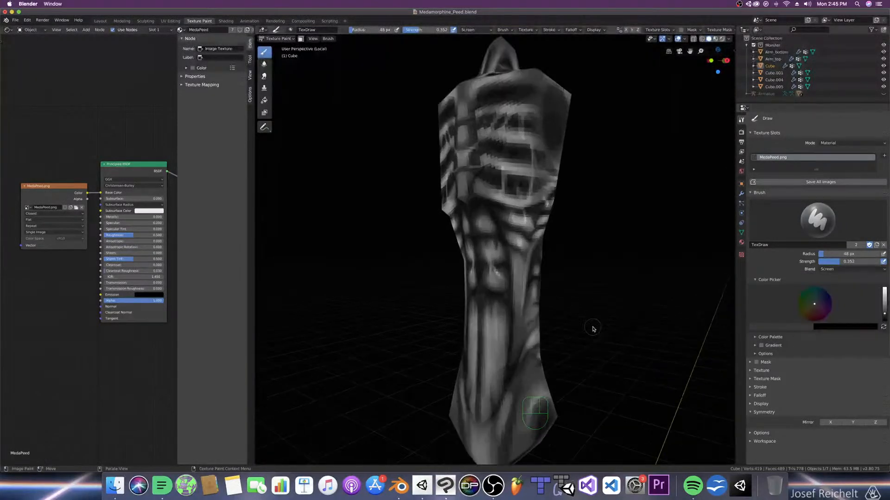
{"action": "key", "text": "bracketleft"}
{"action": "key", "text": "bracketleft"}
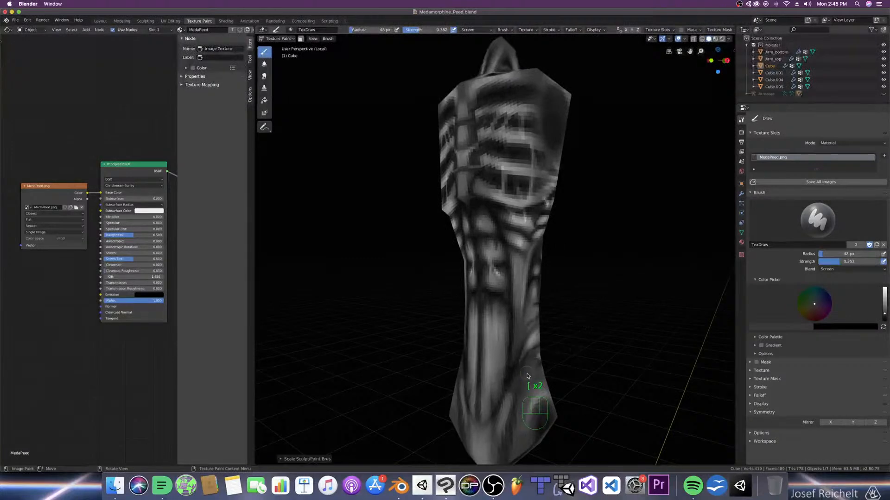
{"action": "key", "text": "bracketleft"}
{"action": "key", "text": "bracketleft"}
{"action": "mouse_move", "coordinate": [505, 367]}
{"action": "left_mouse_down"}
{"action": "mouse_move", "coordinate": [514, 389]}
{"action": "mouse_move", "coordinate": [504, 365]}
{"action": "mouse_move", "coordinate": [512, 386]}
{"action": "mouse_move", "coordinate": [510, 377]}
{"action": "left_mouse_up"}
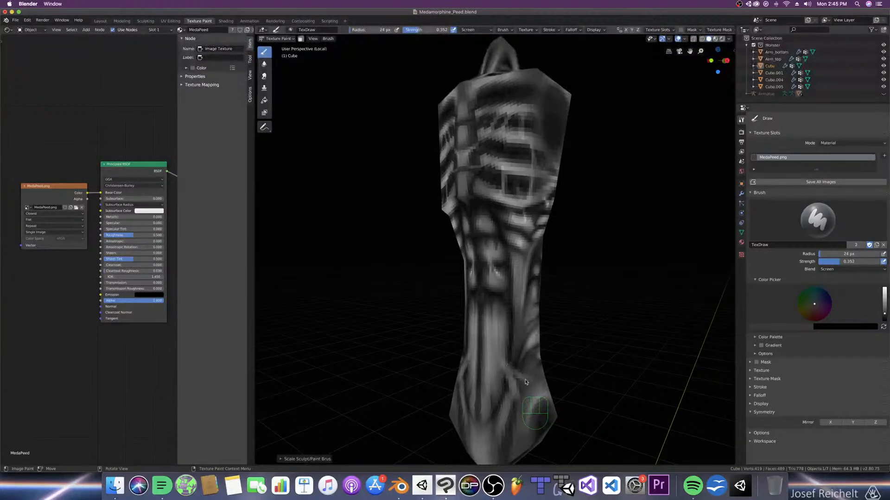
{"action": "key", "text": "KP_1"}
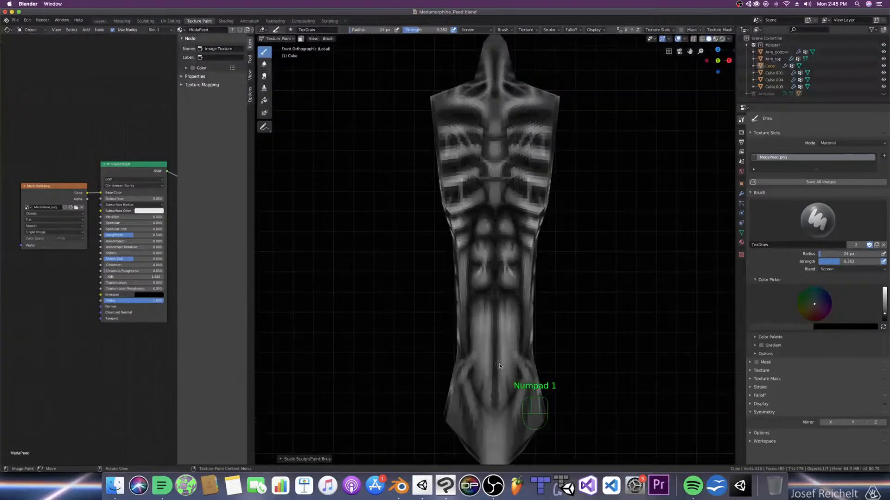
Step: Enlarge the Screen brush slightly and extend the light strip down the hip from an angled view
{"action": "mouse_move", "coordinate": [506, 368]}
{"action": "middle_mouse_down"}
{"action": "mouse_move", "coordinate": [450, 361]}
{"action": "mouse_move", "coordinate": [472, 360]}
{"action": "middle_mouse_up"}
{"action": "key", "text": "bracketright"}
{"action": "key", "text": "bracketright"}
{"action": "left_click_drag", "start_coordinate": [483, 376], "coordinate": [502, 396]}
{"action": "middle_click_drag", "start_coordinate": [473, 381], "coordinate": [514, 373]}
Step: Set the brush to Multiply with a 36 px radius and darken the creases where the waist meets the hip
{"action": "left_click", "coordinate": [853, 269]}
{"action": "left_click", "coordinate": [816, 293]}
{"action": "middle_click_drag", "start_coordinate": [672, 318], "coordinate": [676, 305]}
{"action": "key", "text": "bracketright"}
{"action": "key", "text": "bracketright"}
{"action": "key", "text": "bracketright"}
{"action": "key", "text": "bracketright"}
{"action": "key", "text": "bracketright"}
{"action": "left_click_drag", "start_coordinate": [512, 365], "coordinate": [518, 387]}
{"action": "mouse_move", "coordinate": [505, 372]}
{"action": "left_mouse_down"}
{"action": "mouse_move", "coordinate": [518, 387]}
{"action": "mouse_move", "coordinate": [527, 375]}
{"action": "left_mouse_up"}
{"action": "left_click_drag", "start_coordinate": [518, 358], "coordinate": [512, 351]}
Step: Set the brush to Screen, brighten the side of the waist above the hip at up to 58 px radius, and save the file
{"action": "middle_click_drag", "start_coordinate": [540, 353], "coordinate": [515, 359]}
{"action": "left_click", "coordinate": [852, 269]}
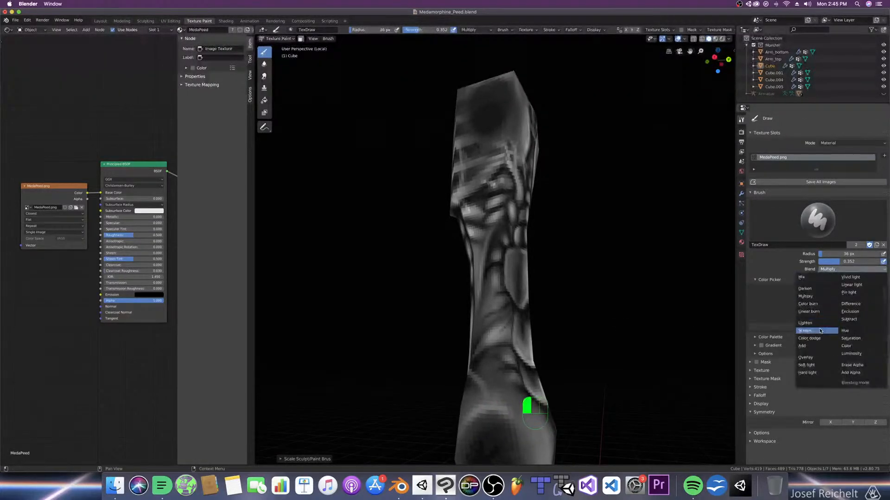
{"action": "left_click", "coordinate": [804, 331]}
{"action": "key", "text": "bracketright"}
{"action": "key", "text": "bracketright"}
{"action": "key", "text": "bracketright"}
{"action": "key", "text": "bracketright"}
{"action": "key", "text": "bracketright"}
{"action": "key", "text": "bracketright"}
{"action": "left_click_drag", "start_coordinate": [484, 368], "coordinate": [490, 367]}
{"action": "key", "text": "bracketright"}
{"action": "key", "text": "super+s"}
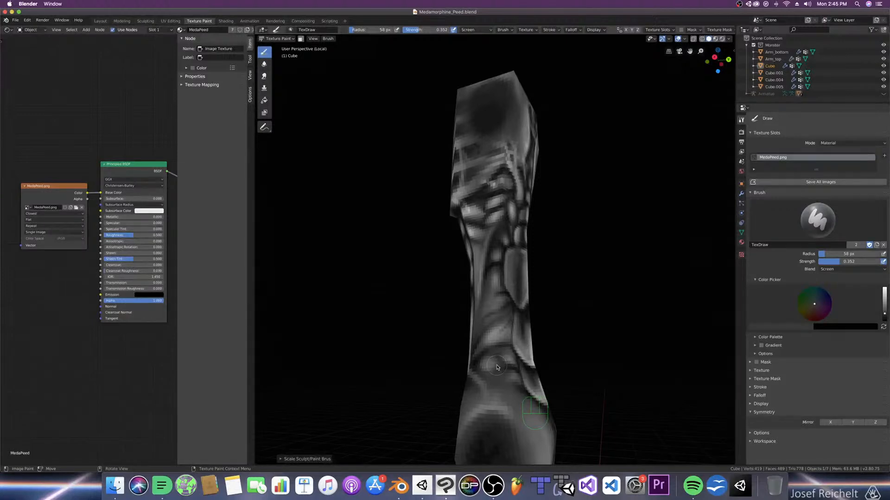
{"action": "key", "text": "super+s"}
Step: Reduce the brush radius to 25 px, try a Screen stroke on the torso's side above the waist crease, and undo it
{"action": "mouse_move", "coordinate": [511, 395]}
{"action": "middle_mouse_down"}
{"action": "mouse_move", "coordinate": [528, 390]}
{"action": "mouse_move", "coordinate": [514, 381]}
{"action": "middle_mouse_up"}
{"action": "scroll", "coordinate": [528, 391], "scroll_direction": "up", "scroll_amount": 2}
{"action": "key", "text": "bracketleft"}
{"action": "key", "text": "bracketleft"}
{"action": "key", "text": "bracketleft"}
{"action": "key", "text": "bracketleft"}
{"action": "key", "text": "bracketleft"}
{"action": "key", "text": "bracketleft"}
{"action": "key", "text": "bracketleft"}
{"action": "left_click_drag", "start_coordinate": [516, 331], "coordinate": [504, 343]}
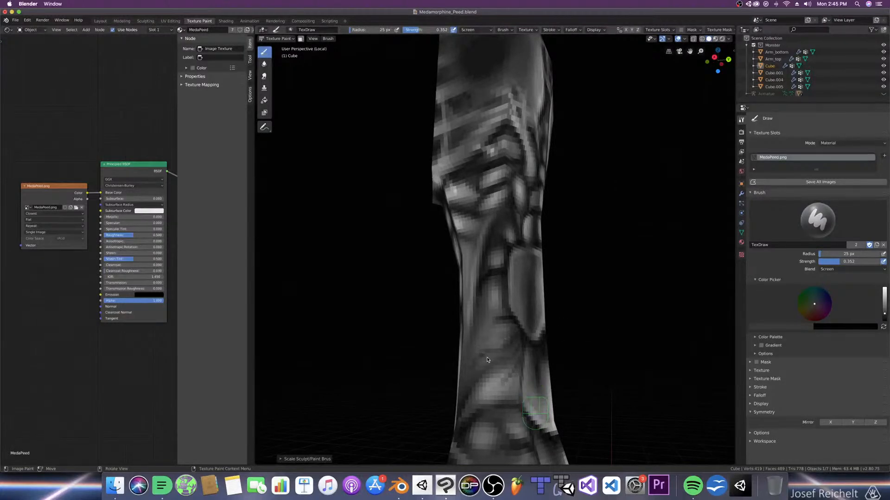
{"action": "key", "text": "super+z"}
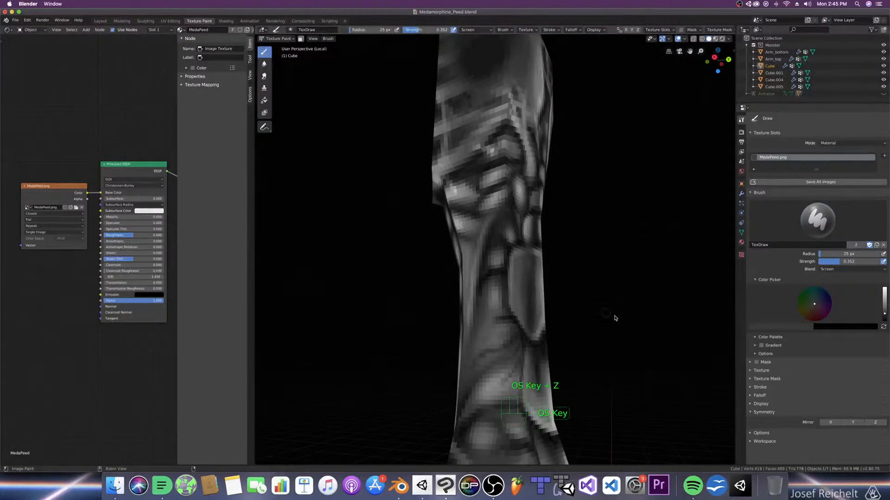
Step: Set the brush to Multiply, enlarge it to 40 px and darken the creases on the side of the waist
{"action": "left_click", "coordinate": [834, 269]}
{"action": "left_click", "coordinate": [805, 296]}
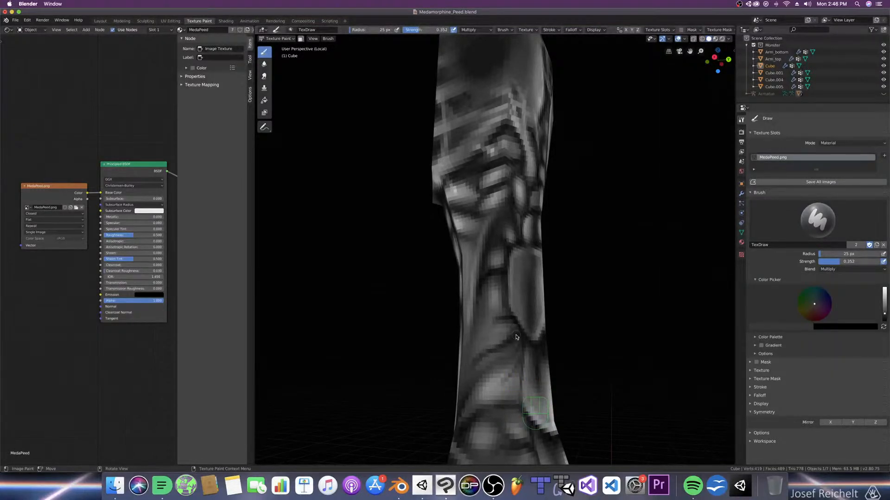
{"action": "key", "text": "bracketright"}
{"action": "key", "text": "bracketright"}
{"action": "key", "text": "bracketright"}
{"action": "key", "text": "bracketright"}
{"action": "key", "text": "bracketright"}
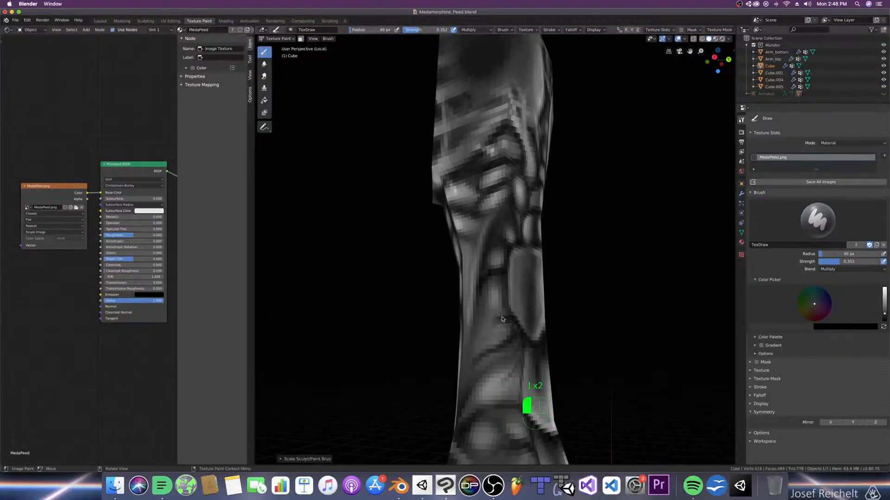
Step: Set the brush to Screen, brighten the side of the waist at up to 64 px radius, and save the file
{"action": "mouse_move", "coordinate": [514, 338]}
{"action": "middle_mouse_down"}
{"action": "mouse_move", "coordinate": [487, 342]}
{"action": "mouse_move", "coordinate": [533, 342]}
{"action": "mouse_move", "coordinate": [531, 322]}
{"action": "middle_mouse_up"}
{"action": "left_click", "coordinate": [824, 270]}
{"action": "left_click", "coordinate": [805, 330]}
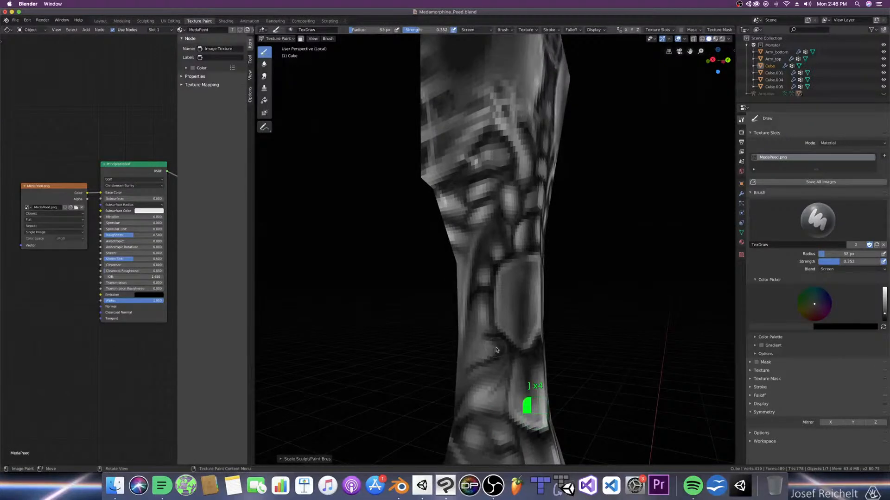
{"action": "key", "text": "bracketright"}
{"action": "key", "text": "bracketright"}
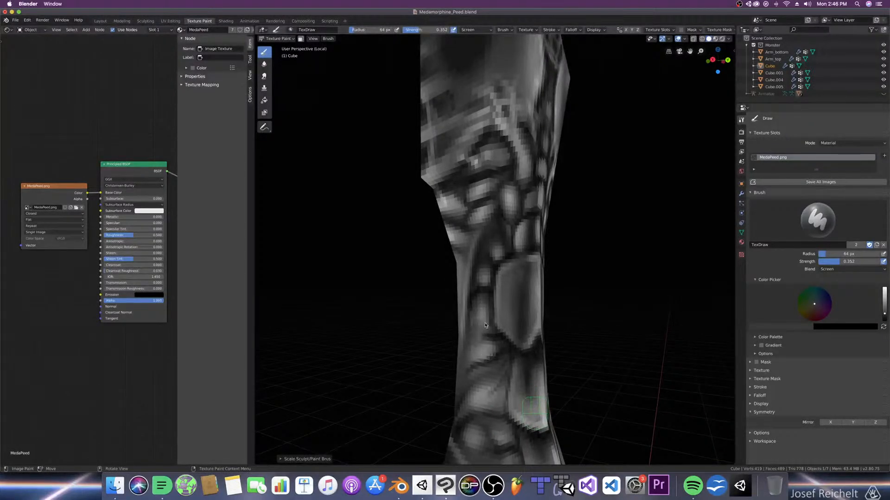
{"action": "key", "text": "super+s"}
{"action": "middle_click_drag", "start_coordinate": [483, 325], "coordinate": [540, 348]}
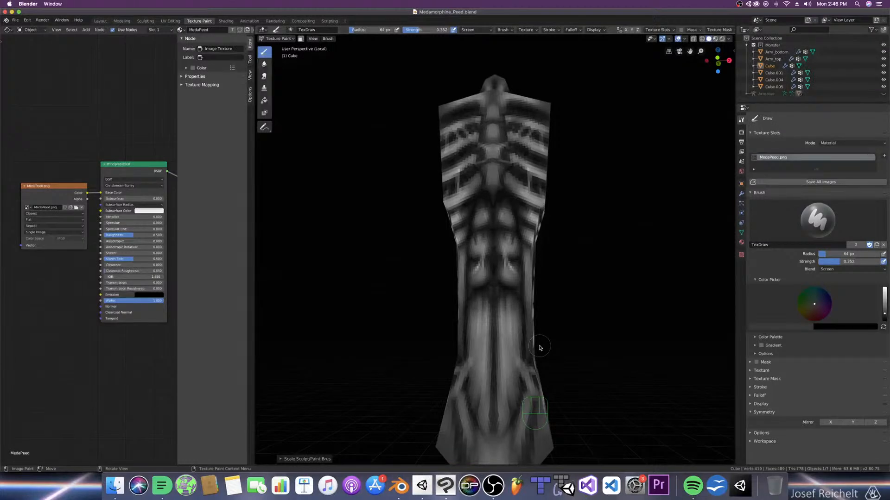
{"action": "key", "text": "super+s"}
Step: Reduce the Screen brush to 32 px and brighten the long strip between the abdomen and the flank
{"action": "middle_click_drag", "start_coordinate": [539, 347], "coordinate": [528, 367]}
{"action": "scroll", "coordinate": [526, 369], "scroll_direction": "up", "scroll_amount": 2}
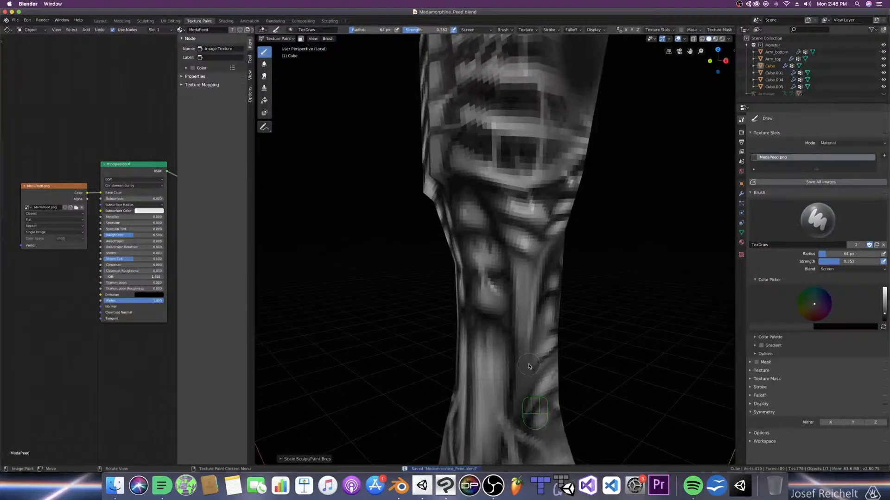
{"action": "key", "text": "bracketleft"}
{"action": "key", "text": "bracketleft"}
{"action": "key", "text": "bracketleft"}
{"action": "key", "text": "bracketleft"}
{"action": "key", "text": "bracketleft"}
{"action": "key", "text": "bracketleft"}
{"action": "left_click_drag", "start_coordinate": [518, 329], "coordinate": [504, 377]}
{"action": "left_click_drag", "start_coordinate": [519, 306], "coordinate": [497, 386]}
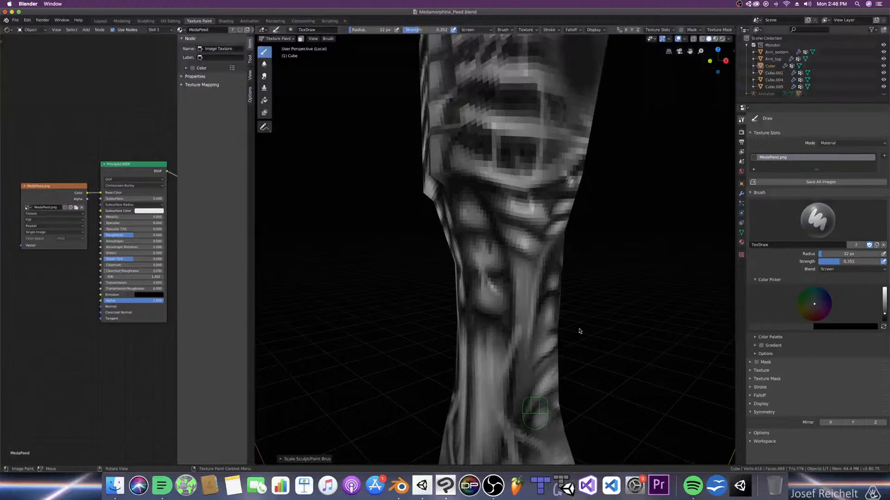
Step: Set the brush to Multiply and darken the long vertical groove of the lower abdomen, enlarging the radius to 48 px
{"action": "left_click", "coordinate": [851, 269]}
{"action": "left_click", "coordinate": [808, 297]}
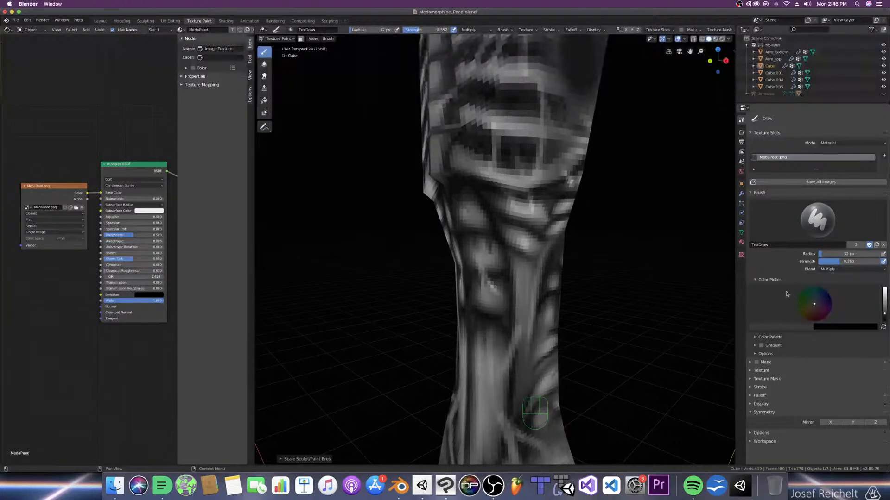
{"action": "left_click_drag", "start_coordinate": [475, 334], "coordinate": [476, 436]}
{"action": "key", "text": "bracketright"}
{"action": "key", "text": "bracketright"}
{"action": "key", "text": "bracketright"}
{"action": "key", "text": "bracketright"}
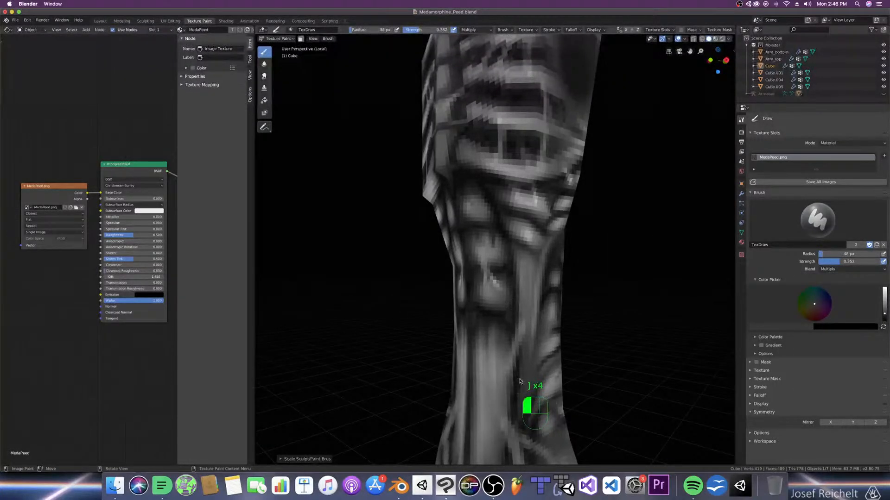
Step: Reduce the Multiply brush to 25 px and darken the groove between the strip and the flank
{"action": "key", "text": "bracketleft"}
{"action": "key", "text": "bracketleft"}
{"action": "key", "text": "bracketleft"}
{"action": "key", "text": "bracketleft"}
{"action": "key", "text": "bracketleft"}
{"action": "left_click_drag", "start_coordinate": [529, 315], "coordinate": [523, 419]}
Step: Set the brush to Screen, brighten the flank muscles at up to 58 px radius, and save the file
{"action": "middle_click_drag", "start_coordinate": [563, 348], "coordinate": [511, 348]}
{"action": "scroll", "coordinate": [511, 348], "scroll_direction": "down", "scroll_amount": 2}
{"action": "scroll", "coordinate": [511, 348], "scroll_direction": "up", "scroll_amount": 3}
{"action": "left_click", "coordinate": [851, 268]}
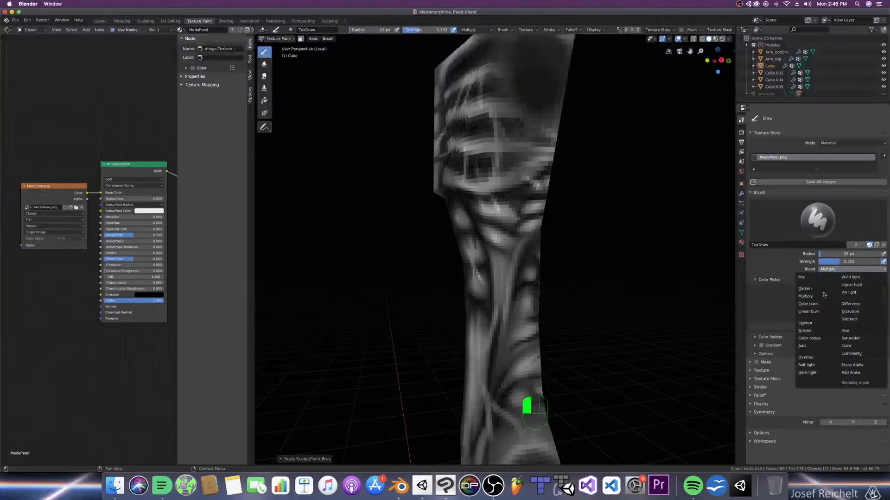
{"action": "left_click", "coordinate": [807, 331]}
{"action": "key", "text": "bracketright"}
{"action": "key", "text": "bracketright"}
{"action": "key", "text": "bracketright"}
{"action": "key", "text": "bracketright"}
{"action": "key", "text": "bracketright"}
{"action": "key", "text": "bracketright"}
{"action": "key", "text": "bracketright"}
{"action": "key", "text": "bracketright"}
{"action": "key", "text": "bracketright"}
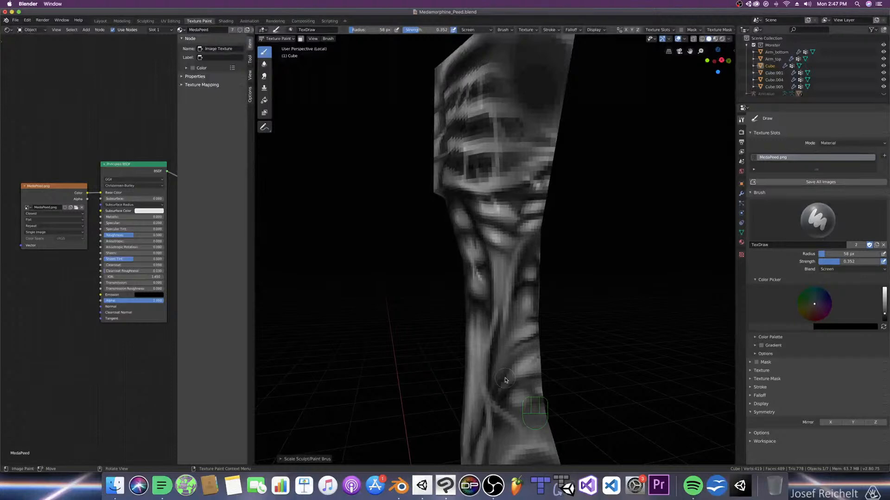
{"action": "key", "text": "ctrl+s"}
{"action": "scroll", "coordinate": [492, 365], "scroll_direction": "down", "scroll_amount": 2}
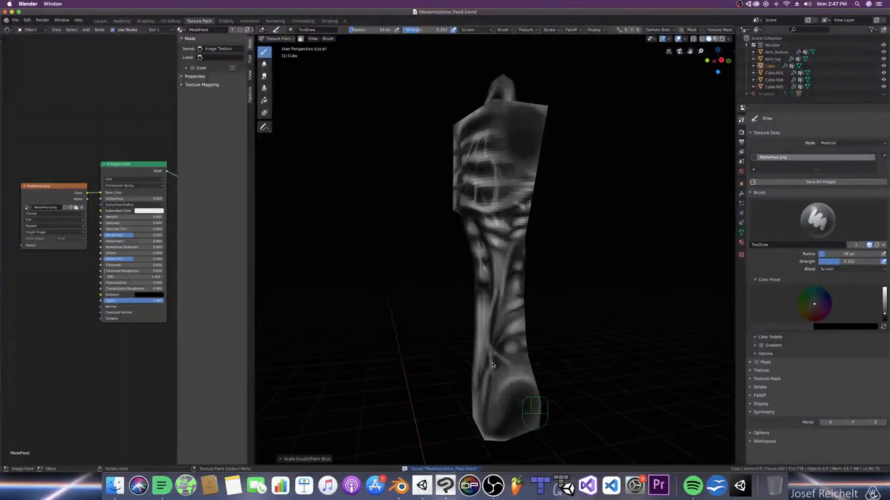
{"action": "key", "text": "KP_1"}
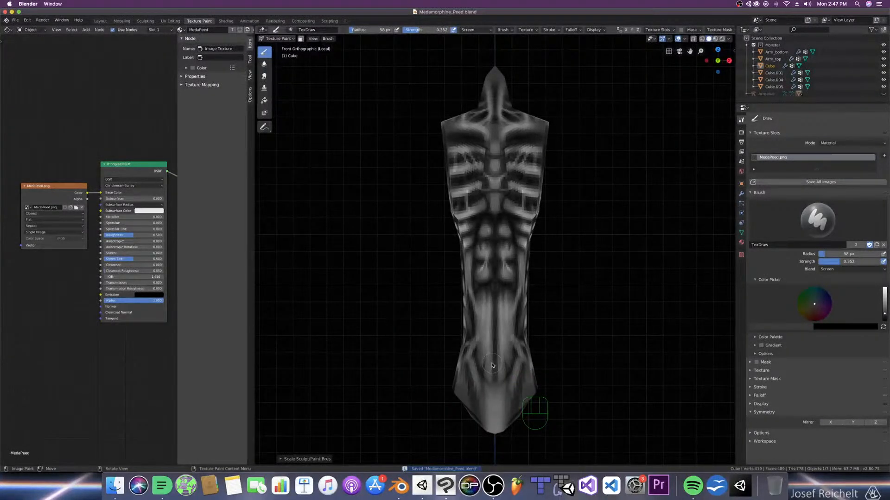
{"action": "key", "text": "super+s"}
Step: Reduce the Screen brush to 36 px and brighten the upper end of the lower abdomen in front view
{"action": "scroll", "coordinate": [491, 365], "scroll_direction": "down", "scroll_amount": 2}
{"action": "middle_click_drag", "start_coordinate": [492, 365], "coordinate": [486, 336], "text": "shift"}
{"action": "scroll", "coordinate": [495, 312], "scroll_direction": "up", "scroll_amount": 6}
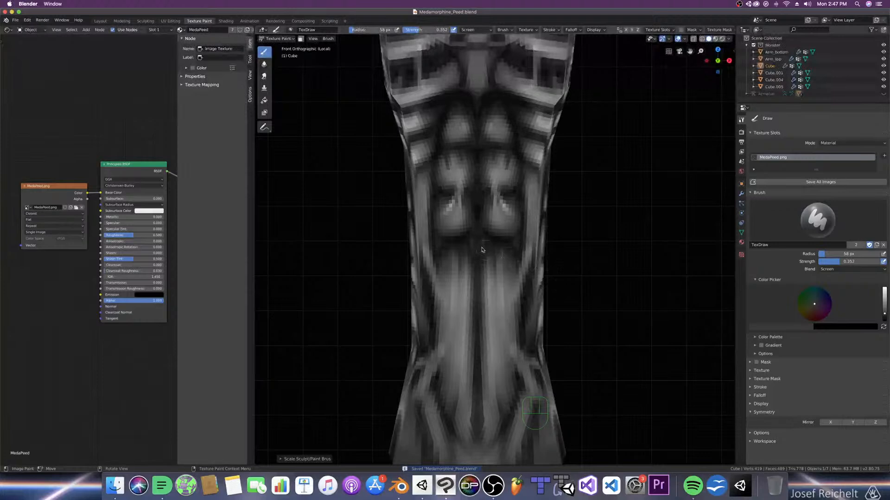
{"action": "key", "text": "f"}
{"action": "left_click", "coordinate": [449, 250]}
{"action": "left_click_drag", "start_coordinate": [454, 254], "coordinate": [454, 262]}
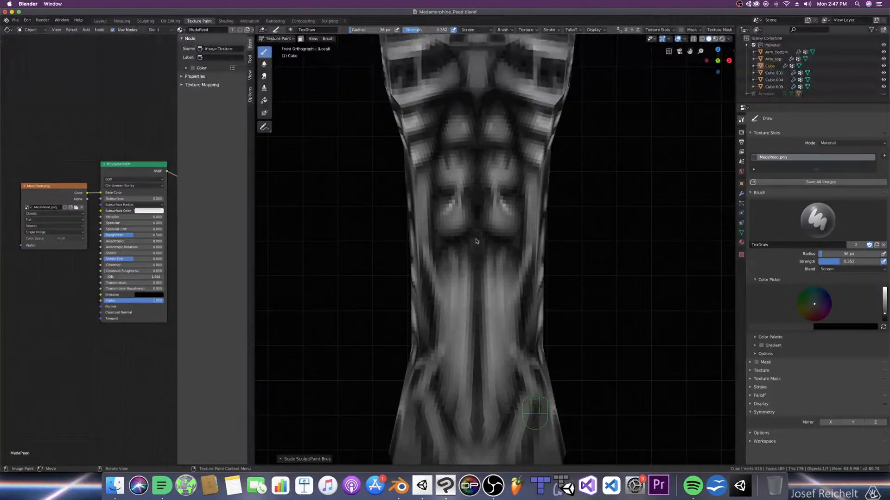
Step: Enlarge the Screen brush to up to 92 px, brighten the abdominal muscles and the lower abdomen, and save the file
{"action": "key", "text": "bracketleft"}
{"action": "key", "text": "bracketright"}
{"action": "key", "text": "bracketright"}
{"action": "key", "text": "bracketright"}
{"action": "key", "text": "bracketright"}
{"action": "key", "text": "bracketright"}
{"action": "key", "text": "bracketright"}
{"action": "key", "text": "bracketright"}
{"action": "key", "text": "bracketright"}
{"action": "left_click_drag", "start_coordinate": [459, 130], "coordinate": [456, 128]}
{"action": "key", "text": "bracketright"}
{"action": "key", "text": "bracketright"}
{"action": "left_click_drag", "start_coordinate": [460, 175], "coordinate": [457, 177]}
{"action": "left_click_drag", "start_coordinate": [455, 222], "coordinate": [455, 230]}
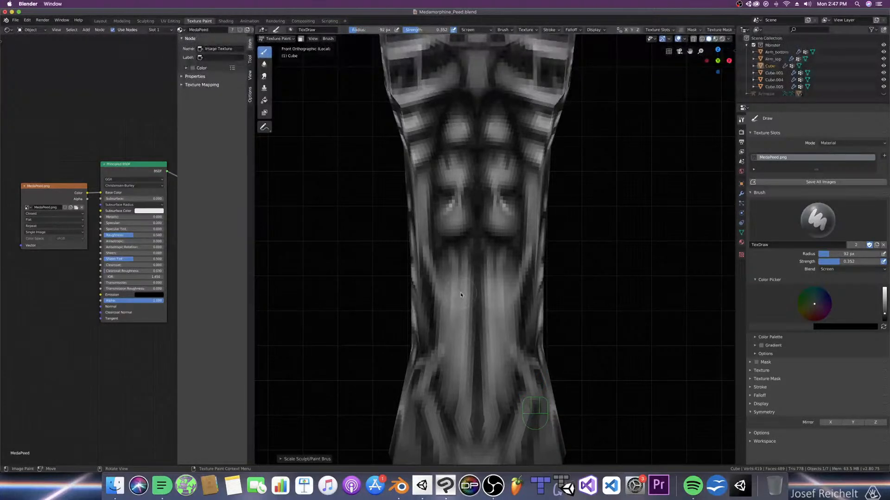
{"action": "left_click_drag", "start_coordinate": [461, 295], "coordinate": [458, 302]}
{"action": "scroll", "coordinate": [471, 215], "scroll_direction": "down", "scroll_amount": 6}
{"action": "key", "text": "super+s"}
Step: Leave the isolated torso view, examine the whole textured monster from the front, and save the file
{"action": "middle_click_drag", "start_coordinate": [471, 215], "coordinate": [479, 272]}
{"action": "key", "text": "KP_Divide"}
{"action": "scroll", "coordinate": [560, 291], "scroll_direction": "down", "scroll_amount": 8}
{"action": "key", "text": "super+s"}
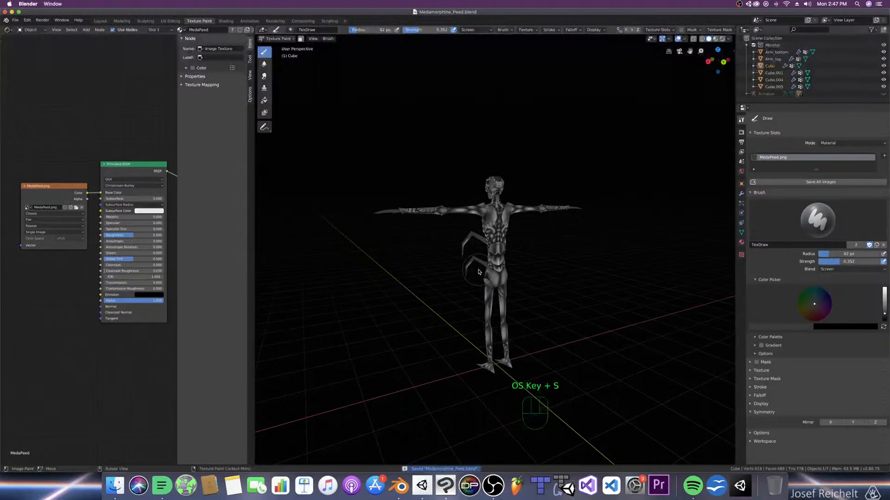
{"action": "key", "text": "KP_1"}
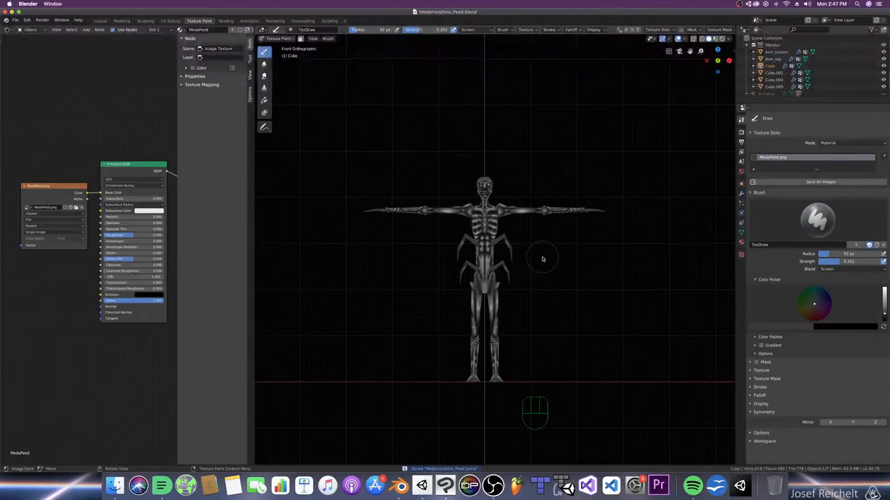
{"action": "key", "text": "super+s"}
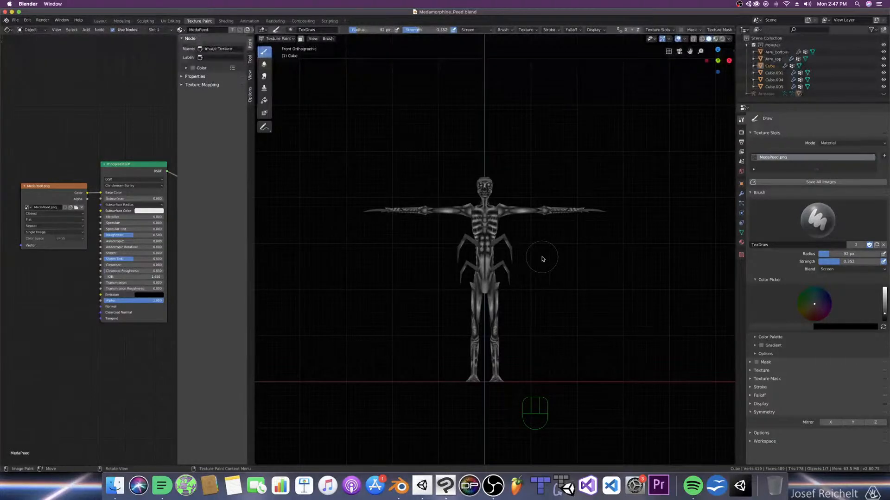
{"action": "key", "text": "super+s"}
{"action": "key", "text": "super+s"}
{"action": "key", "text": "super+s"}
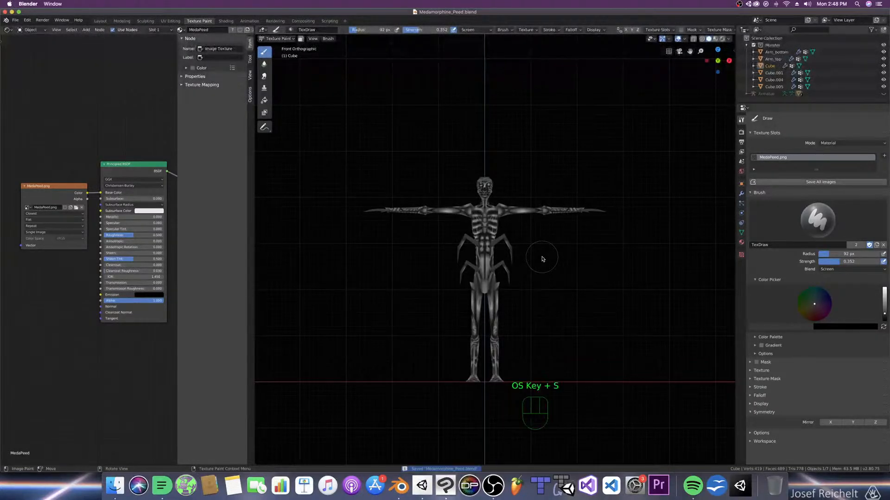
{"action": "scroll", "coordinate": [530, 260], "scroll_direction": "up", "scroll_amount": 4}
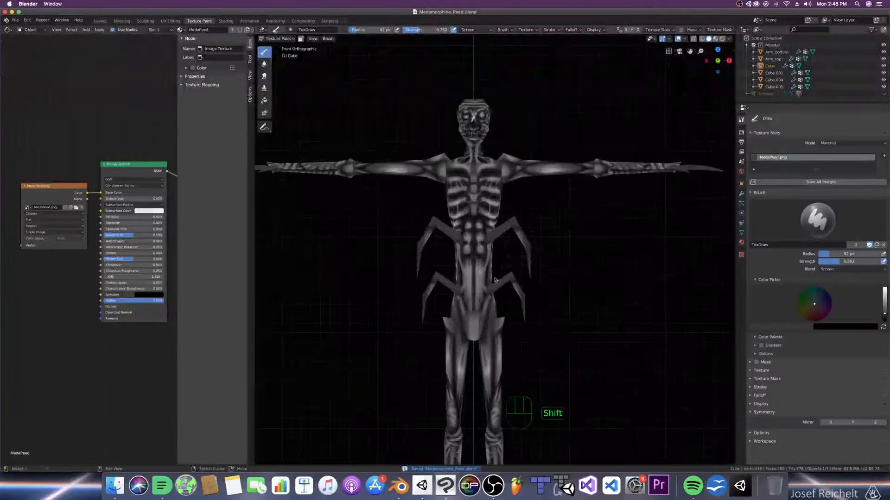
{"action": "mouse_move", "coordinate": [530, 260]}
{"action": "middle_mouse_down", "text": "shift"}
{"action": "mouse_move", "coordinate": [533, 293]}
{"action": "mouse_move", "coordinate": [492, 266]}
{"action": "mouse_move", "coordinate": [533, 265]}
{"action": "middle_mouse_up", "text": "shift"}
{"action": "key", "text": "super+s"}
{"action": "key", "text": "KP_1"}
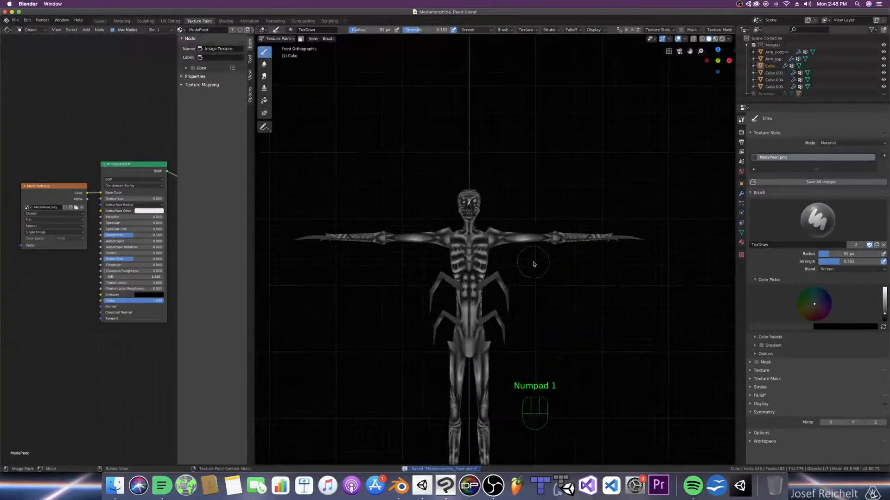
{"action": "middle_click_drag", "start_coordinate": [589, 236], "coordinate": [525, 212], "text": "shift"}
Step: Select the hand object Cube.004 in the Modeling workspace, isolate it in Texture Paint from the top, and save the file
{"action": "left_click", "coordinate": [122, 21]}
{"action": "left_click", "coordinate": [525, 212]}
{"action": "key", "text": "super+s"}
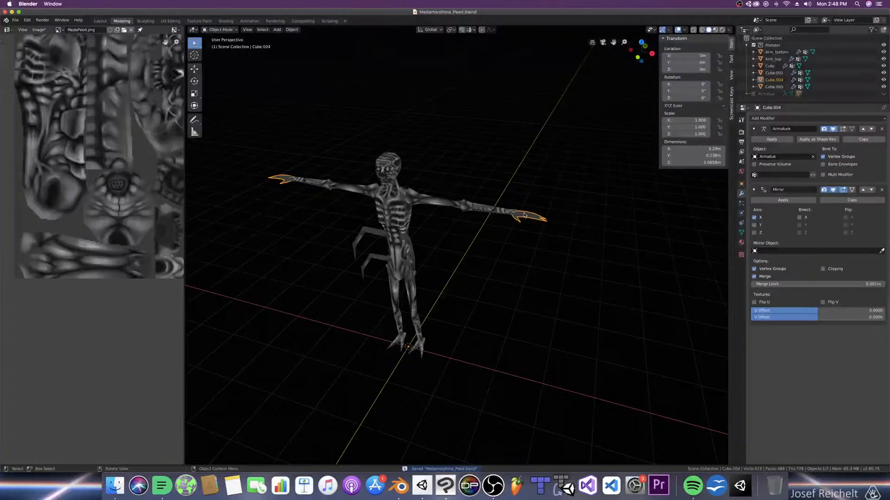
{"action": "key", "text": "KP_7"}
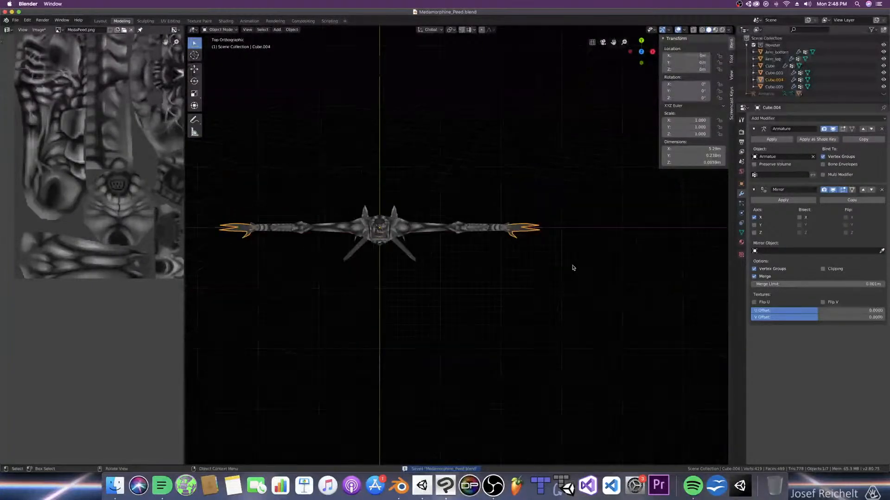
{"action": "left_click", "coordinate": [199, 21]}
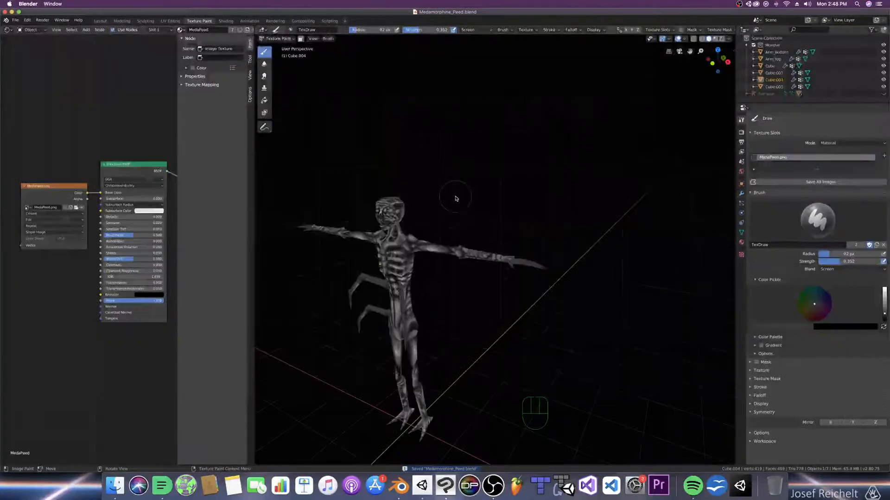
{"action": "key", "text": "KP_Divide"}
{"action": "key", "text": "KP_7"}
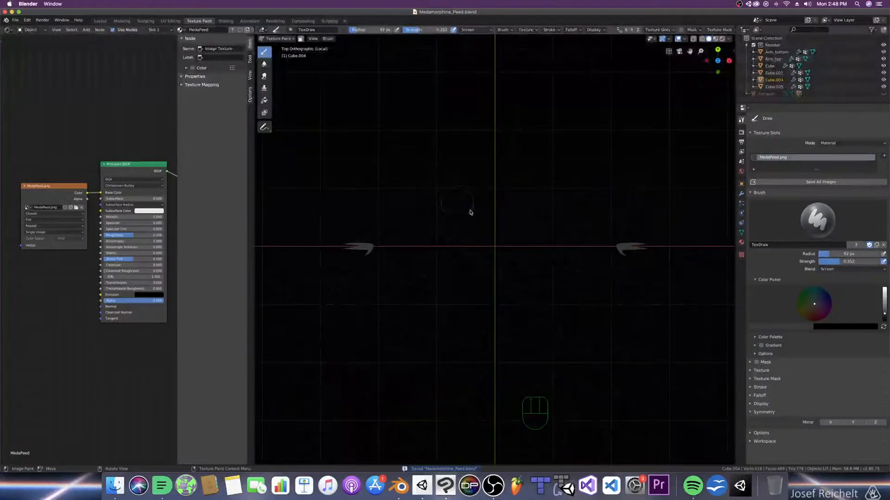
{"action": "key", "text": "super+s"}
Step: Dab Screen highlights onto the two long fingers of the hand with a brush radius of about 81 px
{"action": "scroll", "coordinate": [641, 238], "scroll_direction": "up", "scroll_amount": 5}
{"action": "scroll", "coordinate": [466, 250], "scroll_direction": "up", "scroll_amount": 3}
{"action": "middle_click_drag", "start_coordinate": [470, 223], "coordinate": [461, 263], "text": "shift"}
{"action": "scroll", "coordinate": [462, 263], "scroll_direction": "up", "scroll_amount": 3}
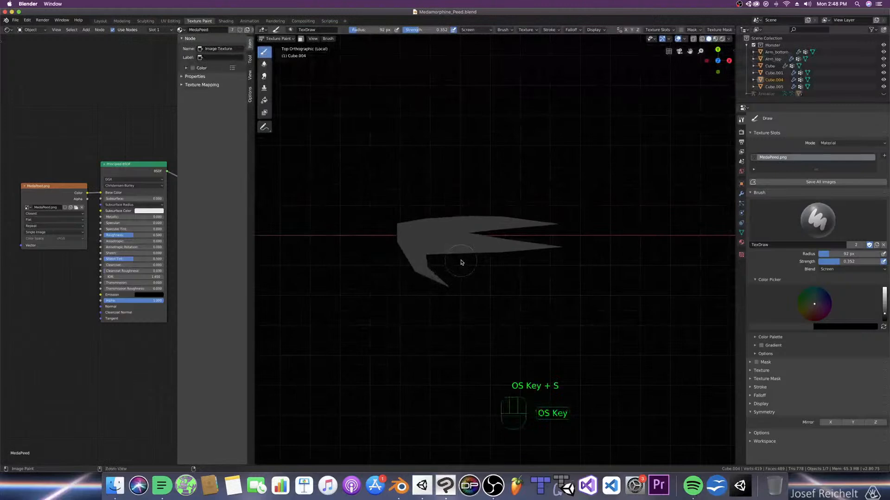
{"action": "key", "text": "super+s"}
{"action": "scroll", "coordinate": [461, 262], "scroll_direction": "up", "scroll_amount": 2}
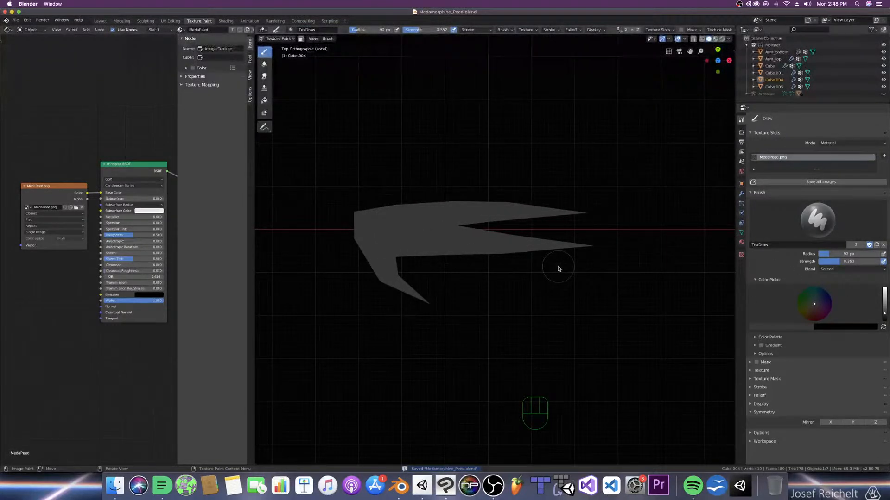
{"action": "key", "text": "bracketleft"}
{"action": "key", "text": "bracketleft"}
{"action": "left_click", "coordinate": [494, 242]}
{"action": "left_click", "coordinate": [500, 212]}
{"action": "left_click", "coordinate": [496, 245]}
{"action": "key", "text": "bracketright"}
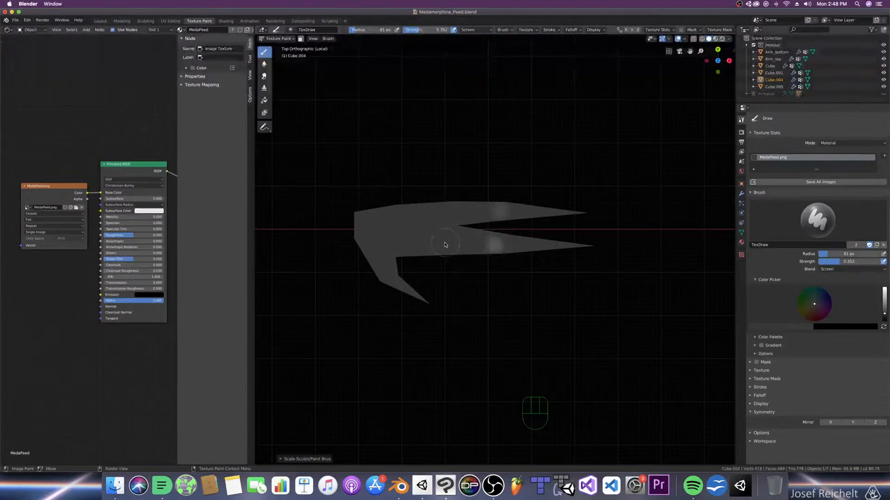
{"action": "key", "text": "bracketright"}
{"action": "left_click", "coordinate": [444, 243]}
{"action": "left_click", "coordinate": [452, 211]}
Step: Shrink the Screen brush and paint highlights from the finger bases across the back of the hand
{"action": "key", "text": "bracketleft"}
{"action": "key", "text": "bracketleft"}
{"action": "key", "text": "bracketleft"}
{"action": "key", "text": "bracketleft"}
{"action": "left_click", "coordinate": [434, 241]}
{"action": "left_click", "coordinate": [393, 238]}
{"action": "left_click", "coordinate": [385, 232]}
{"action": "left_click_drag", "start_coordinate": [450, 214], "coordinate": [405, 221]}
{"action": "left_click", "coordinate": [373, 224]}
{"action": "left_click", "coordinate": [389, 224]}
{"action": "left_click", "coordinate": [398, 238]}
Step: Shrink the Screen brush further and connect the highlights between the joints of the two long fingers
{"action": "key", "text": "bracketright"}
{"action": "key", "text": "bracketleft"}
{"action": "key", "text": "bracketleft"}
{"action": "key", "text": "bracketleft"}
{"action": "left_click_drag", "start_coordinate": [469, 244], "coordinate": [484, 246]}
{"action": "left_click_drag", "start_coordinate": [472, 245], "coordinate": [482, 244]}
{"action": "left_click_drag", "start_coordinate": [480, 215], "coordinate": [473, 217]}
Step: Enlarge the Screen brush to 105 px and brighten both long fingers toward their tips
{"action": "key", "text": "bracketright"}
{"action": "key", "text": "bracketright"}
{"action": "key", "text": "bracketright"}
{"action": "key", "text": "bracketright"}
{"action": "key", "text": "bracketright"}
{"action": "key", "text": "bracketright"}
{"action": "left_click_drag", "start_coordinate": [522, 247], "coordinate": [541, 244]}
{"action": "left_click_drag", "start_coordinate": [521, 213], "coordinate": [553, 211]}
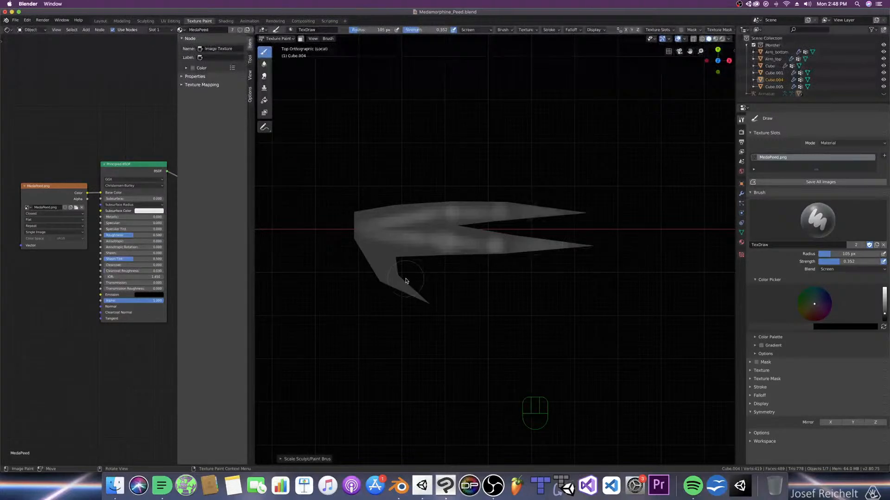
Step: Dab a highlight at the thumb's base from an angled view, reduce the brush to 60 px, and save the file
{"action": "middle_click_drag", "start_coordinate": [402, 277], "coordinate": [427, 241]}
{"action": "key", "text": "bracketleft"}
{"action": "key", "text": "bracketleft"}
{"action": "key", "text": "bracketleft"}
{"action": "left_click", "coordinate": [429, 290]}
{"action": "key", "text": "bracketleft"}
{"action": "key", "text": "bracketleft"}
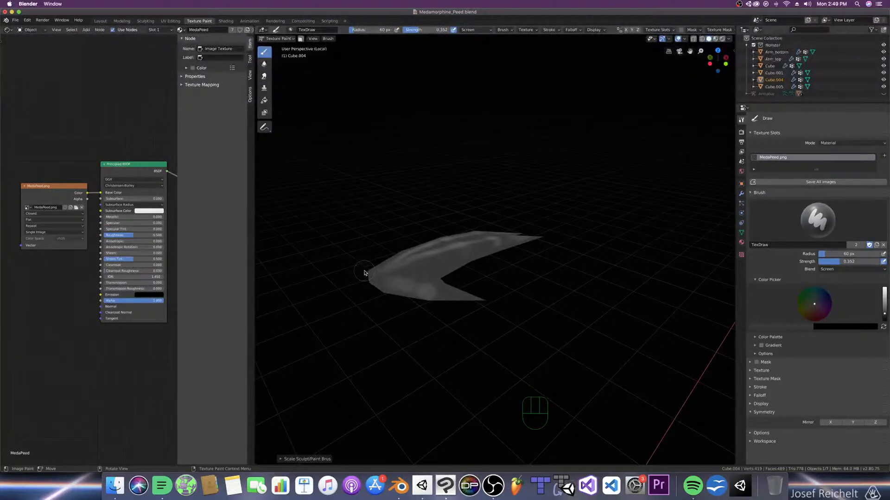
{"action": "key", "text": "super+s"}
{"action": "middle_click_drag", "start_coordinate": [414, 317], "coordinate": [374, 316]}
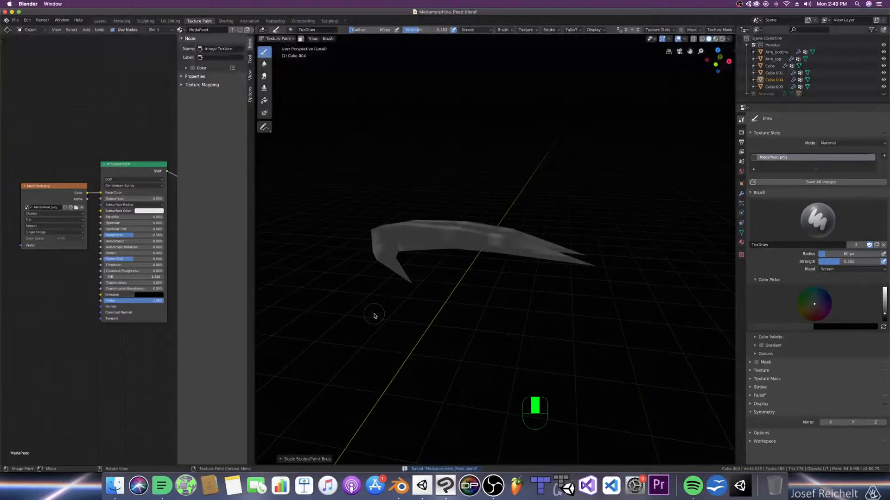
Step: Enlarge the Screen brush to 111 px and brighten the undersides of the two long fingertips and the thumb tip
{"action": "key", "text": "KP_7"}
{"action": "key", "text": "KP_1"}
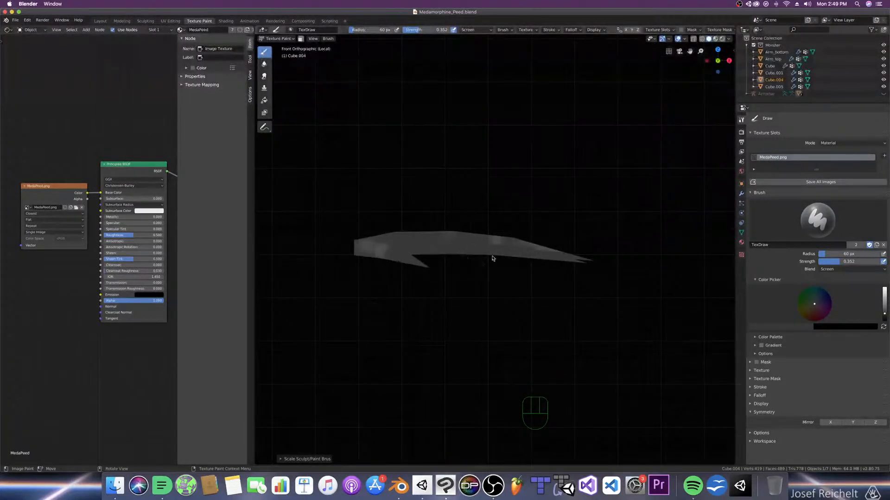
{"action": "key", "text": "f"}
{"action": "left_click", "coordinate": [563, 259]}
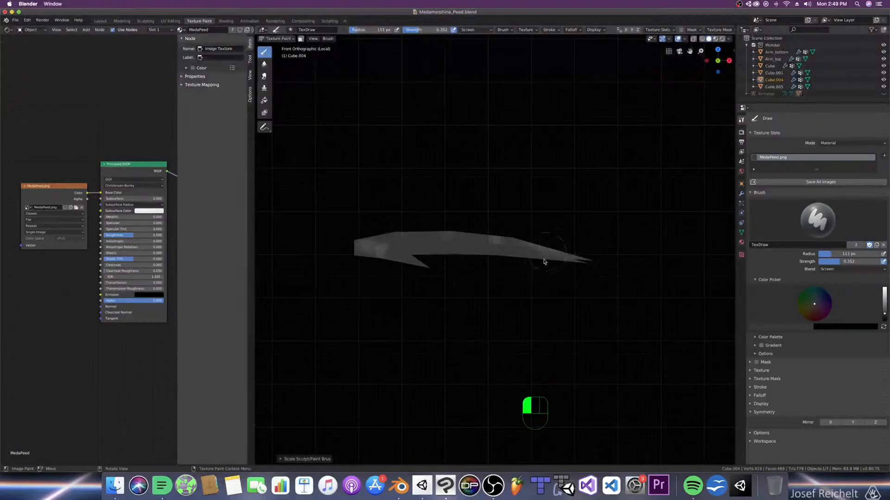
{"action": "key", "text": "ctrl+KP_7"}
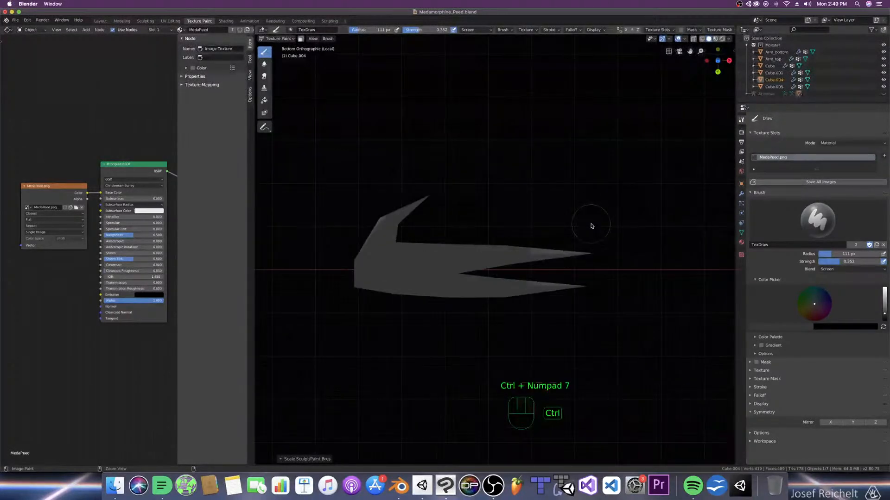
{"action": "left_click_drag", "start_coordinate": [574, 278], "coordinate": [556, 285]}
{"action": "left_click_drag", "start_coordinate": [408, 195], "coordinate": [398, 209]}
{"action": "mouse_move", "coordinate": [562, 277]}
{"action": "left_mouse_down"}
{"action": "mouse_move", "coordinate": [557, 313]}
{"action": "mouse_move", "coordinate": [568, 307]}
{"action": "left_mouse_up"}
Step: Brighten the sides of the long finger and the thumb tip from the front view, and save the file
{"action": "key", "text": "KP_1"}
{"action": "left_click", "coordinate": [558, 250]}
{"action": "key", "text": "KP_1"}
{"action": "key", "text": "super+KP_1"}
{"action": "left_click_drag", "start_coordinate": [430, 258], "coordinate": [466, 274]}
{"action": "key", "text": "KP_7"}
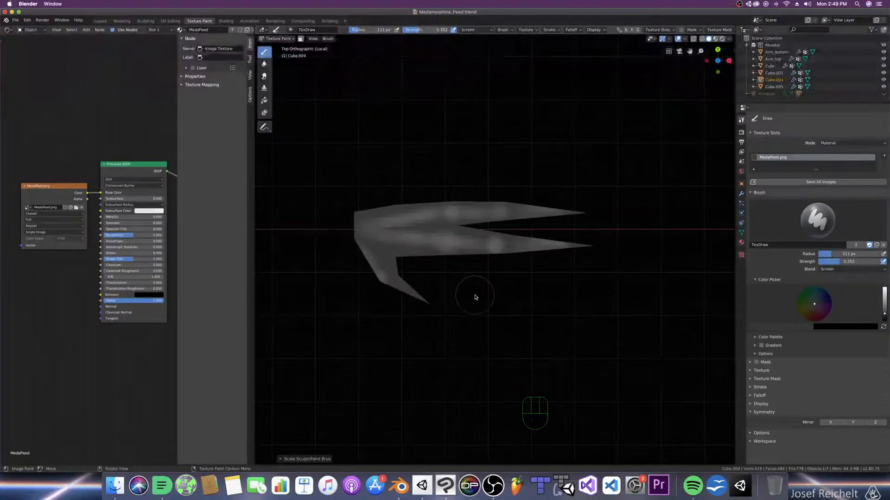
{"action": "scroll", "coordinate": [459, 291], "scroll_direction": "up", "scroll_amount": 4}
{"action": "key", "text": "super+s"}
{"action": "scroll", "coordinate": [440, 288], "scroll_direction": "down", "scroll_amount": 2}
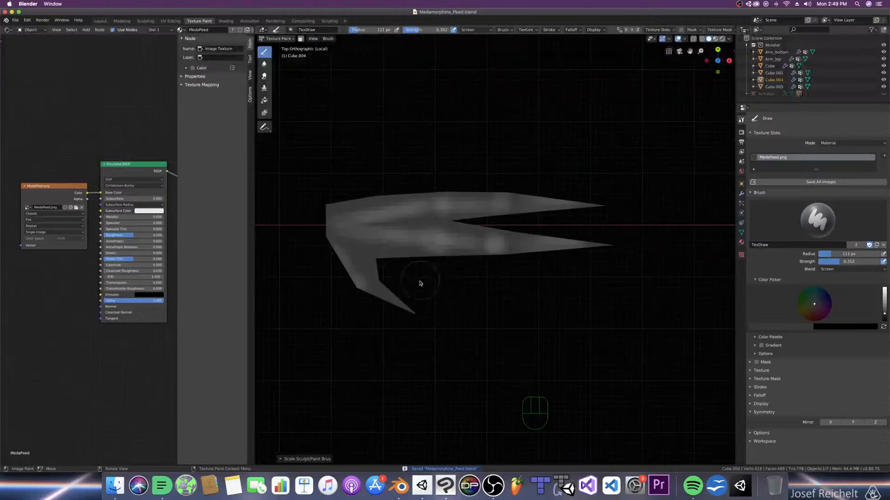
Step: Switch the brush to Multiply blending, enlarge it to 136 px, and darken the inner corner between thumb and fingers
{"action": "middle_click_drag", "start_coordinate": [463, 296], "coordinate": [459, 251]}
{"action": "left_click", "coordinate": [841, 270]}
{"action": "left_click", "coordinate": [807, 304]}
{"action": "left_click", "coordinate": [827, 269]}
{"action": "left_click", "coordinate": [817, 296]}
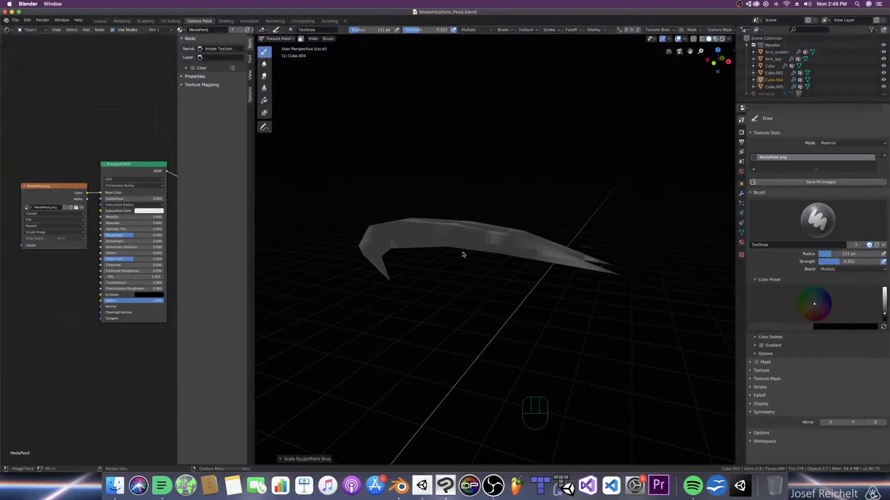
{"action": "scroll", "coordinate": [436, 253], "scroll_direction": "up", "scroll_amount": 2}
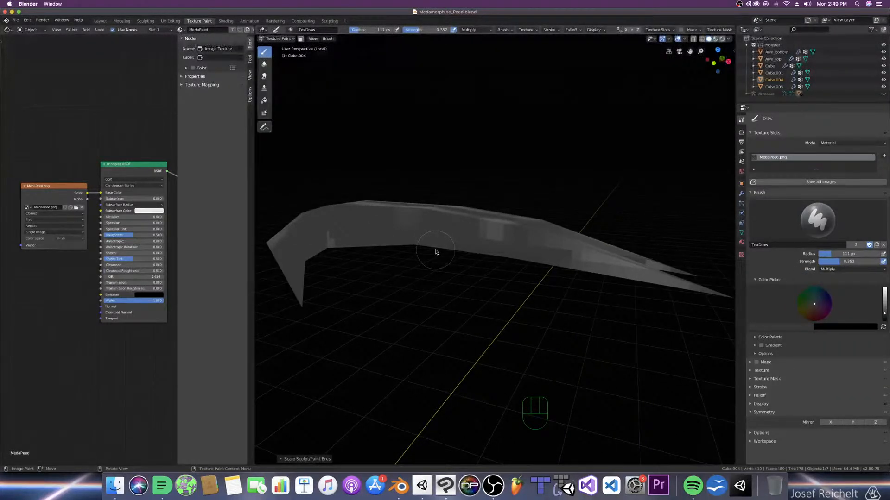
{"action": "middle_click_drag", "start_coordinate": [436, 252], "coordinate": [433, 257]}
{"action": "scroll", "coordinate": [433, 256], "scroll_direction": "down", "scroll_amount": 1}
{"action": "key", "text": "bracketright"}
{"action": "key", "text": "bracketright"}
{"action": "mouse_move", "coordinate": [348, 243]}
{"action": "left_mouse_down"}
{"action": "mouse_move", "coordinate": [348, 232]}
{"action": "mouse_move", "coordinate": [353, 240]}
{"action": "left_mouse_up"}
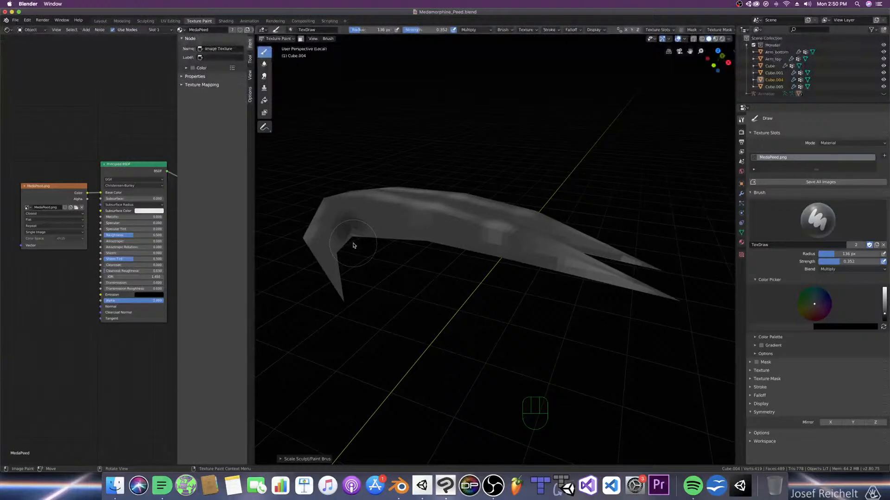
Step: Save the file, shrink the Multiply brush, and darken the groove between the long fingers on the back of the hand
{"action": "key", "text": "super+s"}
{"action": "key", "text": "KP_7"}
{"action": "key", "text": "bracketleft"}
{"action": "key", "text": "bracketleft"}
{"action": "key", "text": "bracketleft"}
{"action": "left_click", "coordinate": [404, 212]}
{"action": "left_click", "coordinate": [392, 214]}
{"action": "key", "text": "bracketleft"}
{"action": "key", "text": "bracketleft"}
{"action": "key", "text": "bracketleft"}
Step: Enlarge the Multiply brush to 128 px, deepen the shadow in the thumb's web, and save the file
{"action": "mouse_move", "coordinate": [328, 271]}
{"action": "middle_mouse_down"}
{"action": "mouse_move", "coordinate": [366, 283]}
{"action": "mouse_move", "coordinate": [400, 250]}
{"action": "middle_mouse_up"}
{"action": "key", "text": "bracketright"}
{"action": "scroll", "coordinate": [399, 249], "scroll_direction": "up", "scroll_amount": 2}
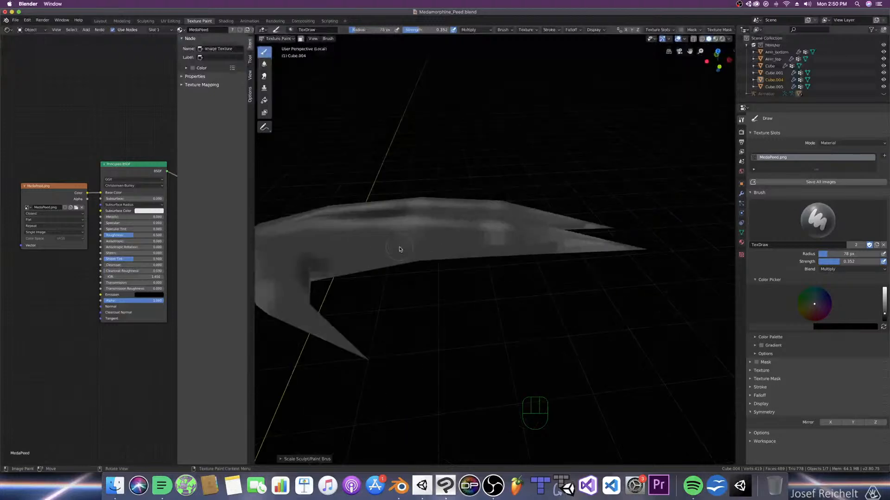
{"action": "key", "text": "bracketright"}
{"action": "key", "text": "bracketright"}
{"action": "key", "text": "bracketright"}
{"action": "key", "text": "bracketright"}
{"action": "mouse_move", "coordinate": [301, 263]}
{"action": "left_mouse_down"}
{"action": "mouse_move", "coordinate": [291, 260]}
{"action": "mouse_move", "coordinate": [302, 258]}
{"action": "left_mouse_up"}
{"action": "key", "text": "super+s"}
{"action": "key", "text": "super+KP_7"}
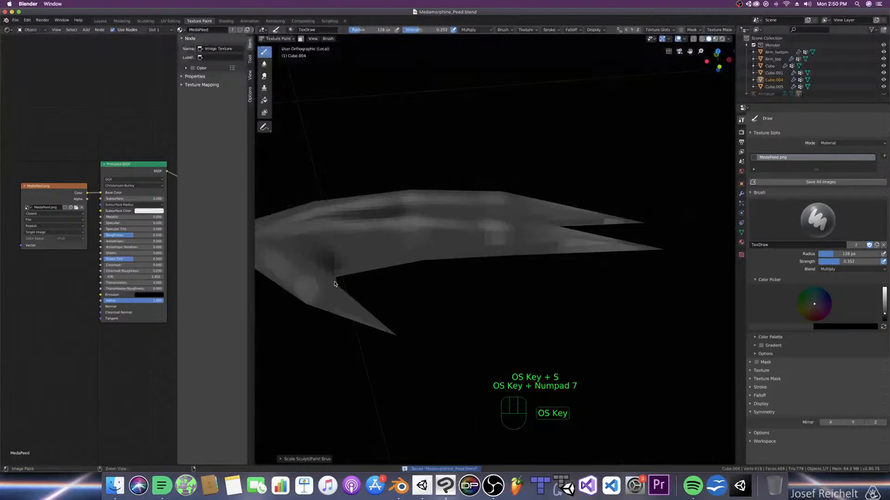
Step: Set the Shading workspace's viewport to solid display and return to the Texture Paint workspace
{"action": "key", "text": "ctrl+Page_Down"}
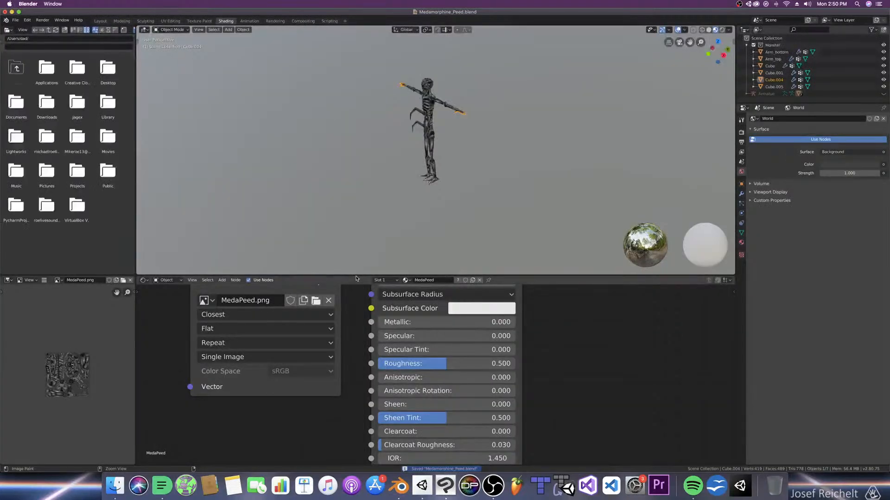
{"action": "left_click", "coordinate": [708, 30]}
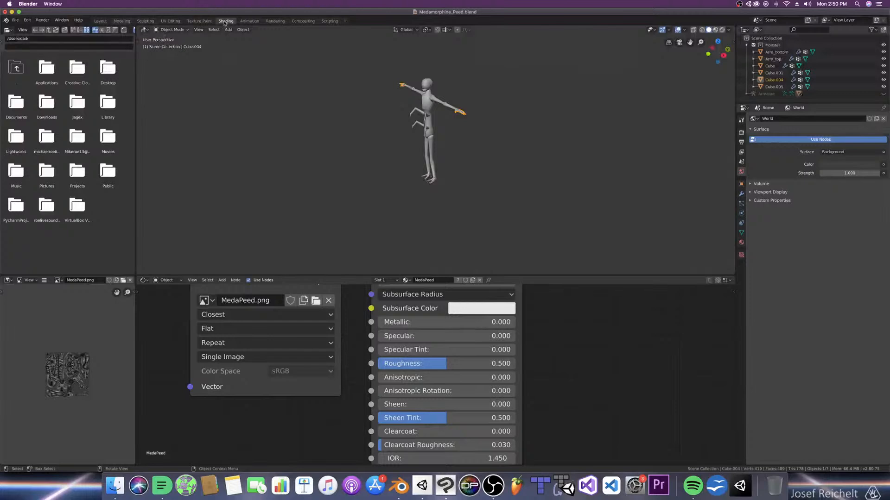
{"action": "left_click", "coordinate": [199, 20]}
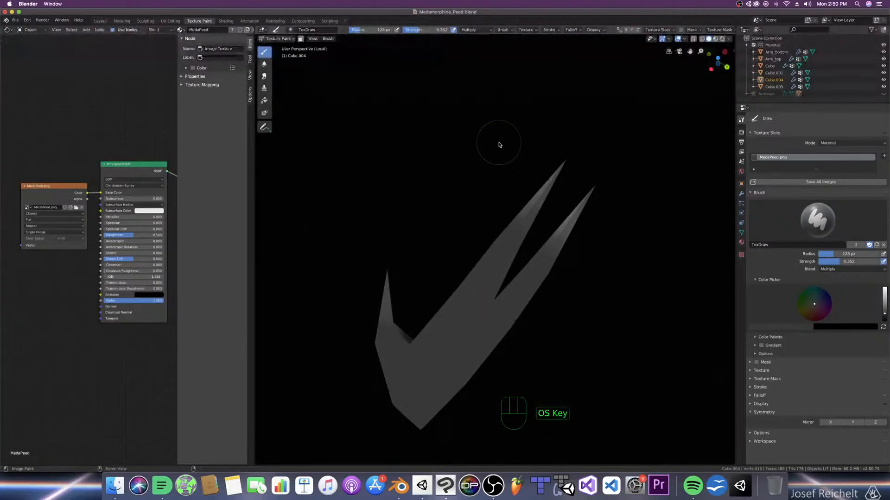
Step: Switch the brush to Screen blending, set it to 155 px, and brighten the palm near the thumb's base
{"action": "key", "text": "super+KP_7"}
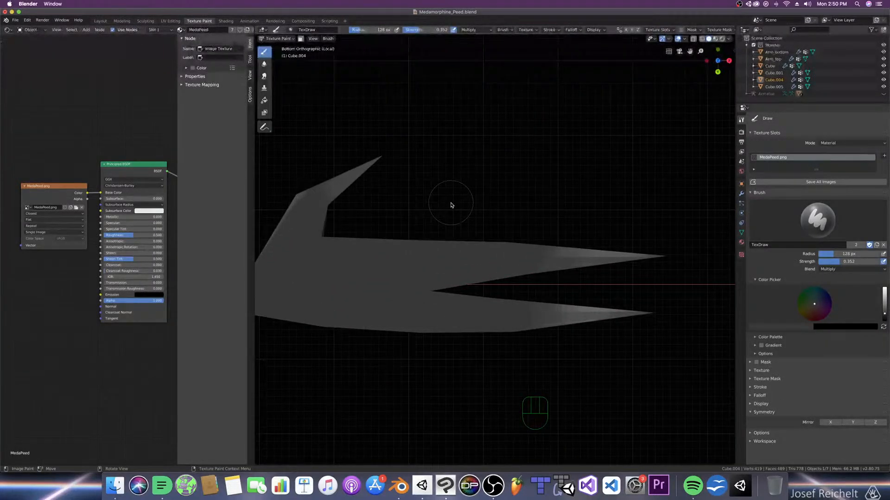
{"action": "key", "text": "bracketleft"}
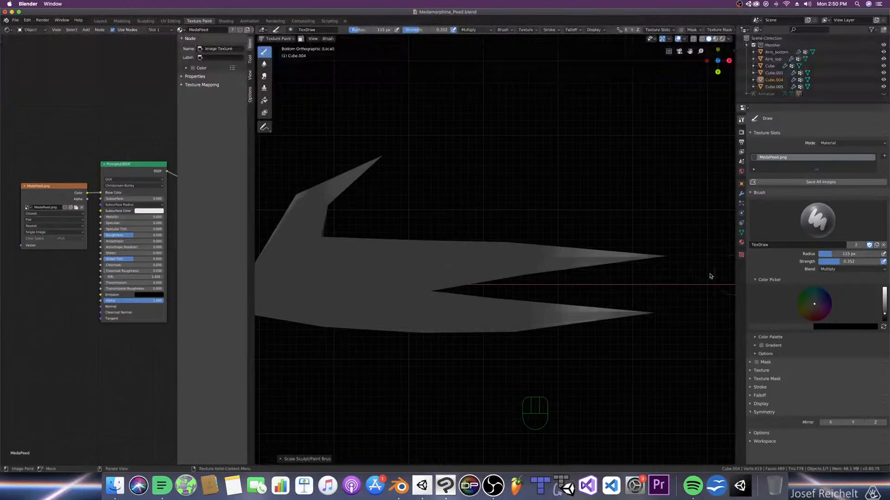
{"action": "left_click_drag", "start_coordinate": [826, 269], "coordinate": [803, 333]}
{"action": "key", "text": "bracketright"}
{"action": "key", "text": "bracketright"}
{"action": "key", "text": "bracketleft"}
{"action": "key", "text": "bracketleft"}
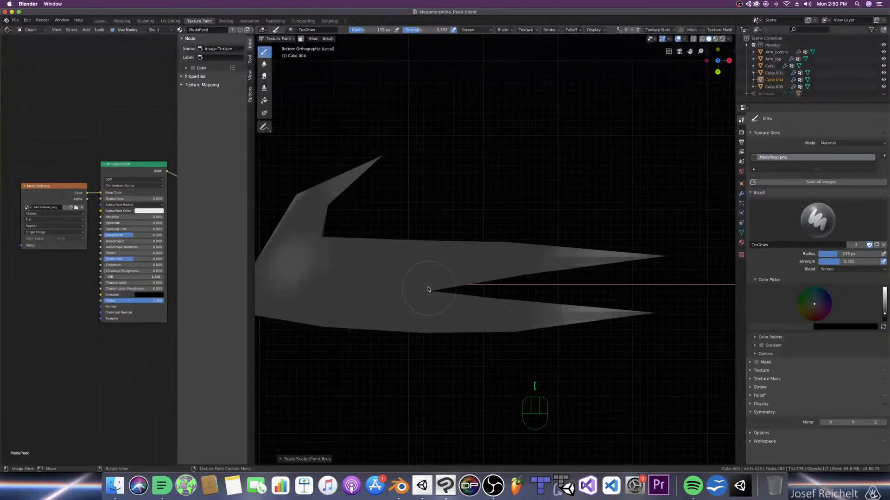
Step: Paint soft Screen highlights across the palm at the fork of the fingers and mid-palm
{"action": "left_click_drag", "start_coordinate": [404, 291], "coordinate": [386, 308]}
{"action": "key", "text": "bracketright"}
{"action": "key", "text": "bracketleft"}
{"action": "key", "text": "bracketleft"}
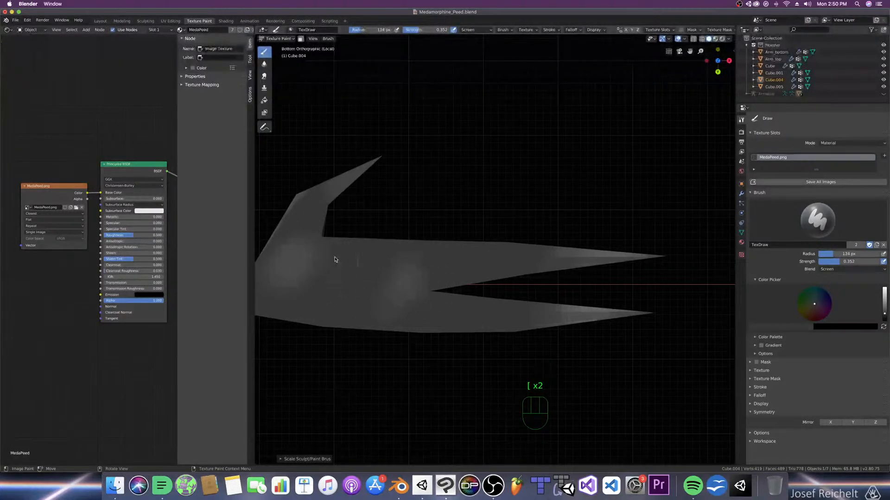
{"action": "mouse_move", "coordinate": [292, 291]}
{"action": "left_mouse_down"}
{"action": "mouse_move", "coordinate": [309, 258]}
{"action": "mouse_move", "coordinate": [330, 277]}
{"action": "left_mouse_up"}
{"action": "key", "text": "bracketleft"}
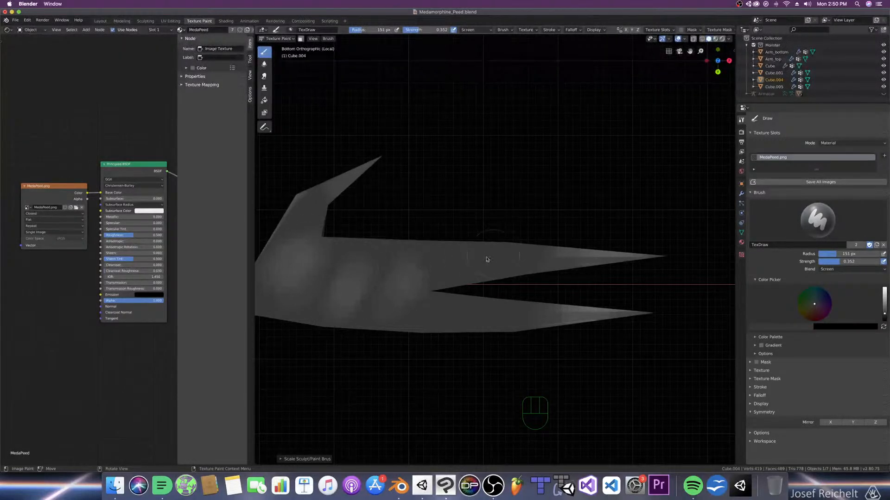
Step: Enlarge the Screen brush to 167 px, brighten the undersides of both fingers and the thumb's base, and save the file
{"action": "left_click", "coordinate": [518, 257]}
{"action": "left_click", "coordinate": [454, 312]}
{"action": "key", "text": "bracketright"}
{"action": "left_click_drag", "start_coordinate": [448, 257], "coordinate": [385, 250]}
{"action": "left_click", "coordinate": [304, 216]}
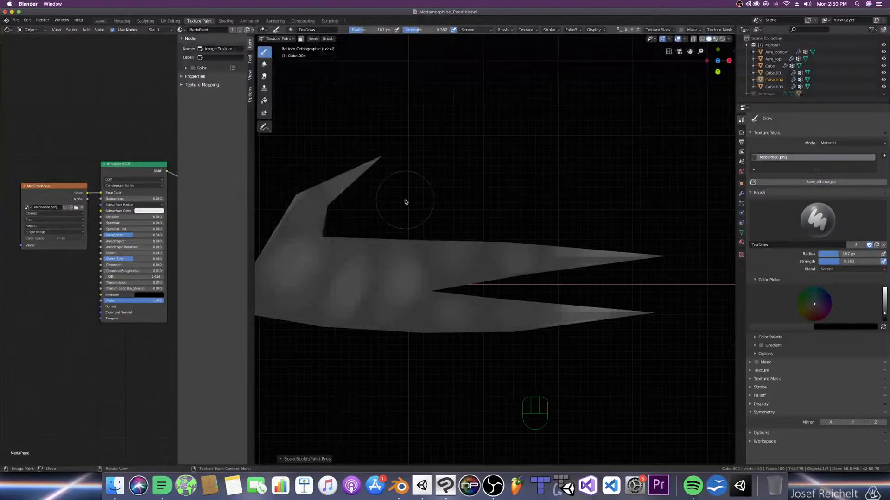
{"action": "key", "text": "super+s"}
{"action": "middle_click_drag", "start_coordinate": [383, 214], "coordinate": [464, 218], "text": "shift"}
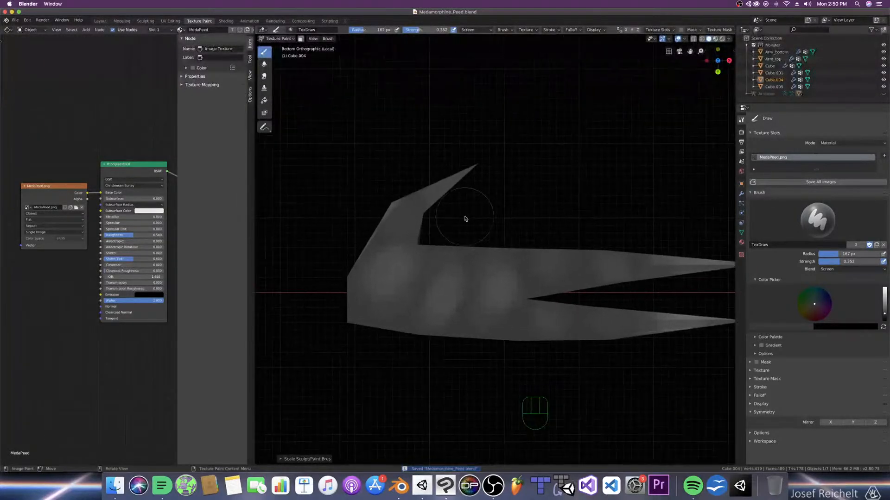
Step: Switch the brush to Multiply blending, shrink it, and dab a first shadow on the palm
{"action": "left_click_drag", "start_coordinate": [834, 269], "coordinate": [812, 298]}
{"action": "key", "text": "bracketleft"}
{"action": "key", "text": "bracketleft"}
{"action": "key", "text": "bracketleft"}
{"action": "key", "text": "bracketleft"}
{"action": "key", "text": "bracketleft"}
{"action": "key", "text": "bracketleft"}
{"action": "key", "text": "bracketleft"}
{"action": "left_click", "coordinate": [429, 278]}
Step: Shrink the Multiply brush further and paint dark creases across the palm and the finger bases
{"action": "key", "text": "bracketleft"}
{"action": "key", "text": "bracketleft"}
{"action": "key", "text": "bracketleft"}
{"action": "key", "text": "bracketleft"}
{"action": "left_click_drag", "start_coordinate": [431, 254], "coordinate": [396, 317]}
{"action": "mouse_move", "coordinate": [424, 259]}
{"action": "left_mouse_down"}
{"action": "mouse_move", "coordinate": [452, 260]}
{"action": "mouse_move", "coordinate": [466, 323]}
{"action": "left_mouse_up"}
{"action": "mouse_move", "coordinate": [466, 323]}
{"action": "left_mouse_down"}
{"action": "mouse_move", "coordinate": [467, 309]}
{"action": "mouse_move", "coordinate": [419, 263]}
{"action": "mouse_move", "coordinate": [465, 282]}
{"action": "mouse_move", "coordinate": [485, 255]}
{"action": "left_mouse_up"}
{"action": "left_click_drag", "start_coordinate": [536, 292], "coordinate": [517, 273]}
{"action": "left_click_drag", "start_coordinate": [534, 292], "coordinate": [518, 273]}
{"action": "mouse_move", "coordinate": [580, 260]}
{"action": "left_mouse_down"}
{"action": "mouse_move", "coordinate": [581, 271]}
{"action": "mouse_move", "coordinate": [518, 315]}
{"action": "left_mouse_up"}
{"action": "left_click_drag", "start_coordinate": [461, 316], "coordinate": [440, 320]}
{"action": "mouse_move", "coordinate": [407, 290]}
{"action": "left_mouse_down"}
{"action": "mouse_move", "coordinate": [371, 297]}
{"action": "mouse_move", "coordinate": [420, 310]}
{"action": "left_mouse_up"}
{"action": "left_click_drag", "start_coordinate": [533, 307], "coordinate": [521, 328]}
Step: Enlarge the Multiply brush to 67 px and paint dark joint creases across the long fingers and the thumb
{"action": "key", "text": "bracketright"}
{"action": "key", "text": "bracketright"}
{"action": "key", "text": "bracketright"}
{"action": "mouse_move", "coordinate": [581, 313]}
{"action": "left_mouse_down"}
{"action": "mouse_move", "coordinate": [578, 332]}
{"action": "mouse_move", "coordinate": [626, 313]}
{"action": "left_mouse_up"}
{"action": "mouse_move", "coordinate": [629, 277]}
{"action": "left_mouse_down"}
{"action": "mouse_move", "coordinate": [628, 264]}
{"action": "mouse_move", "coordinate": [576, 279]}
{"action": "left_mouse_up"}
{"action": "key", "text": "bracketright"}
{"action": "left_click_drag", "start_coordinate": [405, 211], "coordinate": [420, 203]}
Step: Switch the brush to Screen blending, enlarge it, and brighten the palm pad near the wrist
{"action": "left_click", "coordinate": [821, 272]}
{"action": "left_click", "coordinate": [824, 271]}
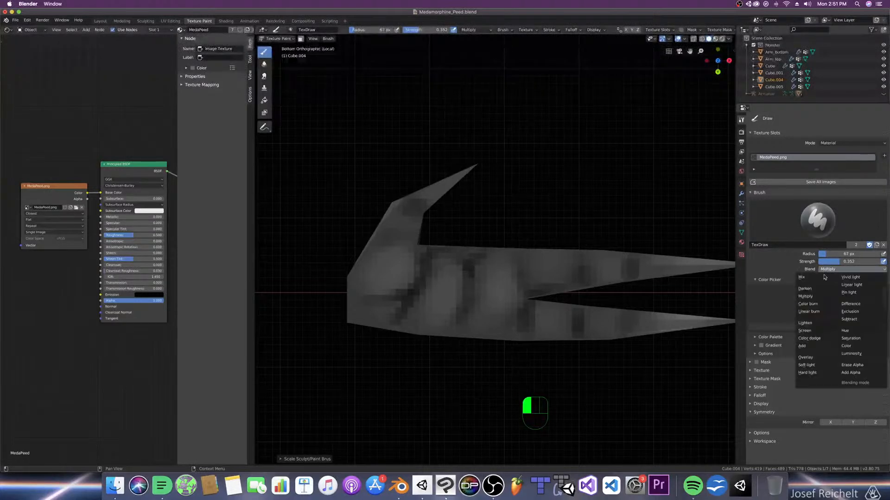
{"action": "left_click", "coordinate": [808, 331]}
{"action": "key", "text": "bracketright"}
{"action": "key", "text": "bracketright"}
{"action": "key", "text": "bracketright"}
{"action": "key", "text": "bracketright"}
{"action": "key", "text": "bracketright"}
{"action": "key", "text": "bracketright"}
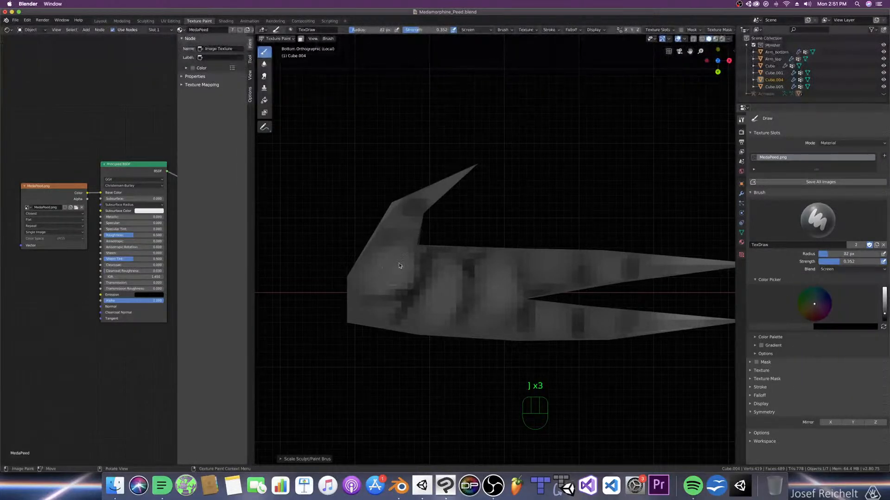
{"action": "left_click_drag", "start_coordinate": [387, 319], "coordinate": [357, 320]}
Step: Enlarge the Screen brush to 137 px and brighten the pads between the creases on the palm and both fingers
{"action": "key", "text": "bracketright"}
{"action": "key", "text": "bracketright"}
{"action": "left_click_drag", "start_coordinate": [443, 286], "coordinate": [424, 314]}
{"action": "left_click_drag", "start_coordinate": [499, 287], "coordinate": [481, 320]}
{"action": "left_click", "coordinate": [552, 275]}
{"action": "left_click", "coordinate": [610, 264]}
{"action": "left_click", "coordinate": [556, 328]}
{"action": "left_click", "coordinate": [605, 329]}
{"action": "left_click", "coordinate": [605, 328]}
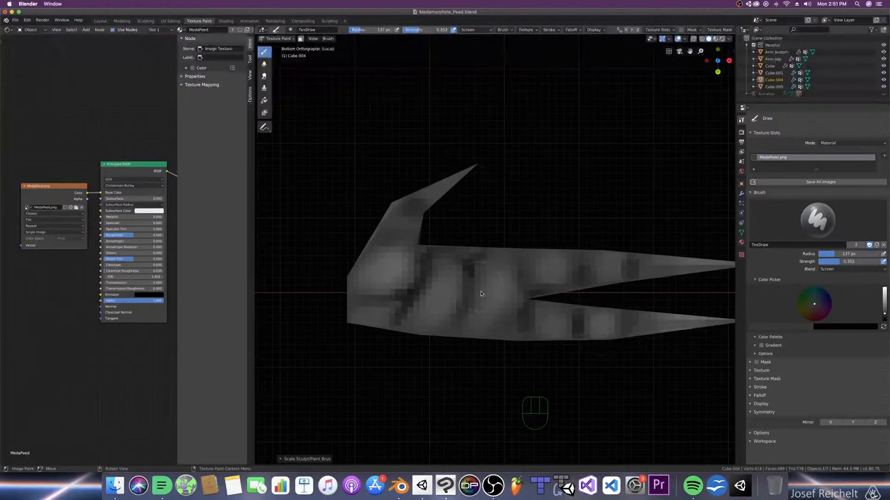
Step: Switch the brush to Multiply blending at 150 px and darken the side of the hand beside the thumb from the front
{"action": "key", "text": "KP_7"}
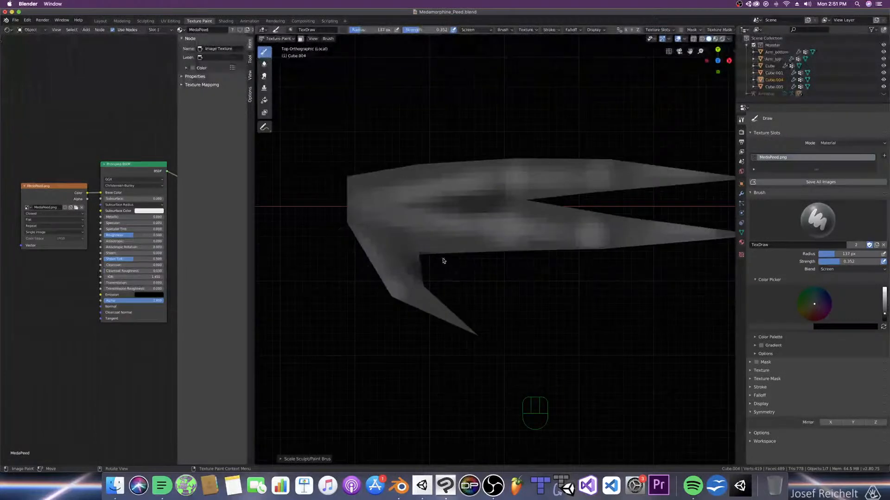
{"action": "mouse_move", "coordinate": [825, 271]}
{"action": "left_mouse_down"}
{"action": "mouse_move", "coordinate": [812, 311]}
{"action": "mouse_move", "coordinate": [807, 297]}
{"action": "left_mouse_up"}
{"action": "key", "text": "bracketright"}
{"action": "key", "text": "bracketright"}
{"action": "key", "text": "bracketleft"}
{"action": "key", "text": "KP_1"}
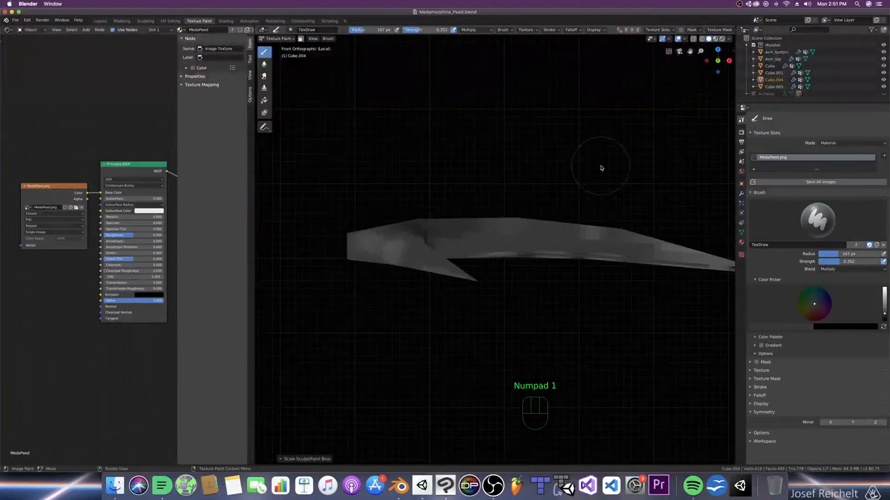
{"action": "key", "text": "bracketleft"}
{"action": "left_click_drag", "start_coordinate": [454, 241], "coordinate": [484, 242]}
{"action": "mouse_move", "coordinate": [533, 194]}
{"action": "middle_mouse_down"}
{"action": "mouse_move", "coordinate": [494, 116]}
{"action": "mouse_move", "coordinate": [540, 220]}
{"action": "mouse_move", "coordinate": [468, 195]}
{"action": "mouse_move", "coordinate": [457, 234]}
{"action": "mouse_move", "coordinate": [462, 228]}
{"action": "middle_mouse_up"}
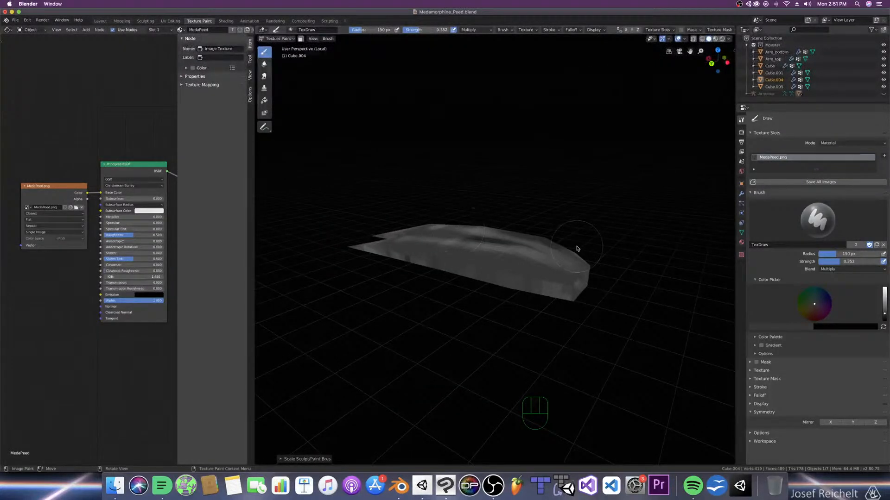
{"action": "middle_click_drag", "start_coordinate": [433, 265], "coordinate": [556, 265]}
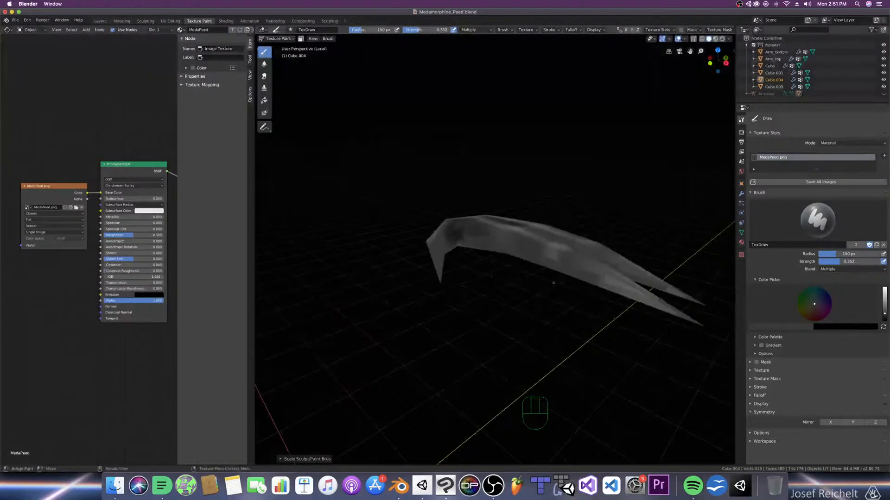
Step: Switch the brush back to Screen blending, save the file, and examine the hand from several angles
{"action": "left_click", "coordinate": [823, 269]}
{"action": "left_click", "coordinate": [805, 330]}
{"action": "mouse_move", "coordinate": [405, 253]}
{"action": "middle_mouse_down"}
{"action": "mouse_move", "coordinate": [435, 268]}
{"action": "mouse_move", "coordinate": [472, 255]}
{"action": "mouse_move", "coordinate": [541, 264]}
{"action": "mouse_move", "coordinate": [426, 248]}
{"action": "mouse_move", "coordinate": [400, 253]}
{"action": "middle_mouse_up"}
{"action": "key", "text": "super+s"}
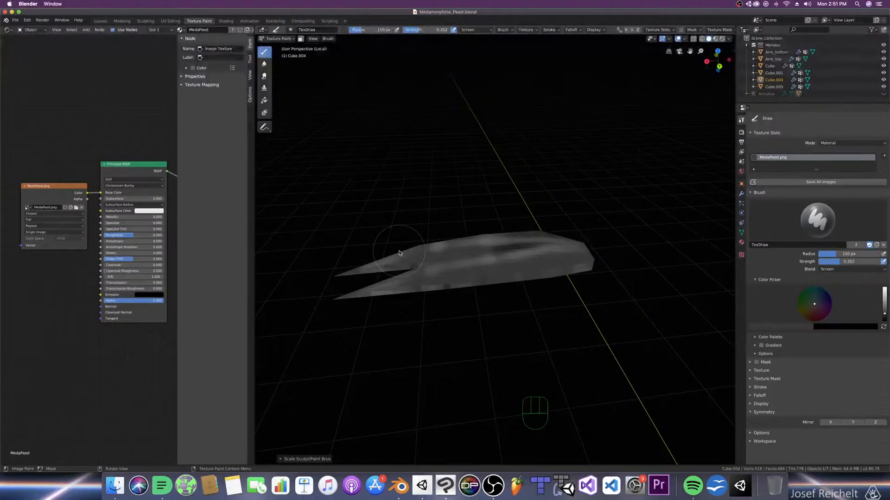
{"action": "middle_click_drag", "start_coordinate": [400, 253], "coordinate": [503, 283]}
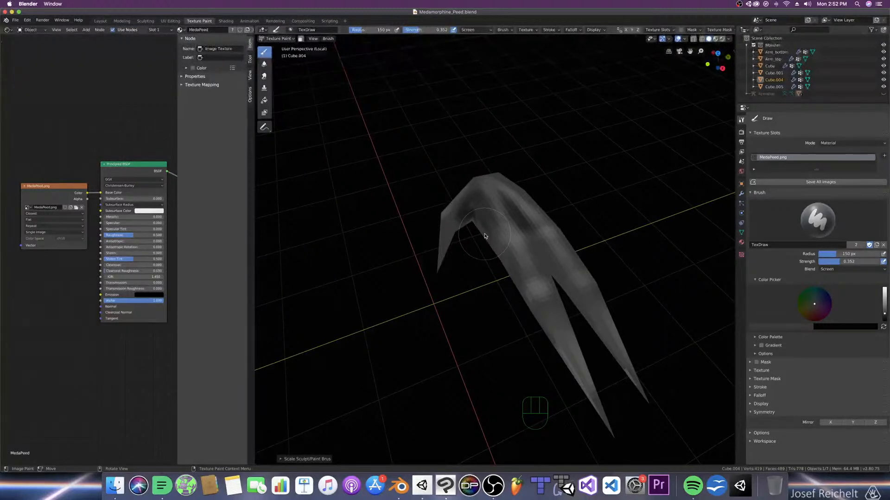
Step: Resize the Screen brush to 97 px, dab highlights on the finger joints from an angled view, and save the file
{"action": "key", "text": "f"}
{"action": "left_click", "coordinate": [526, 256]}
{"action": "key", "text": "KP_1"}
{"action": "mouse_move", "coordinate": [525, 196]}
{"action": "middle_mouse_down"}
{"action": "mouse_move", "coordinate": [510, 220]}
{"action": "mouse_move", "coordinate": [512, 206]}
{"action": "middle_mouse_up"}
{"action": "key", "text": "f"}
{"action": "left_click", "coordinate": [525, 246]}
{"action": "left_click", "coordinate": [514, 238]}
{"action": "left_click", "coordinate": [555, 274]}
{"action": "left_click", "coordinate": [589, 256]}
{"action": "left_click", "coordinate": [545, 220]}
{"action": "middle_click_drag", "start_coordinate": [524, 206], "coordinate": [459, 227]}
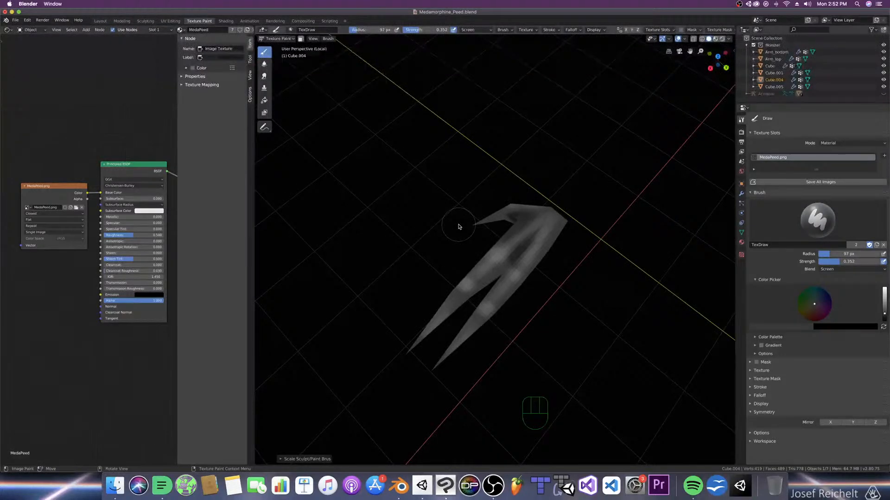
{"action": "key", "text": "super+s"}
Step: Switch the brush to Multiply blending, shrink it to 36 px, and darken spots between the pads along the hand's side
{"action": "middle_click_drag", "start_coordinate": [458, 227], "coordinate": [542, 204]}
{"action": "left_click", "coordinate": [823, 271]}
{"action": "left_click", "coordinate": [817, 300]}
{"action": "middle_click_drag", "start_coordinate": [552, 264], "coordinate": [559, 267]}
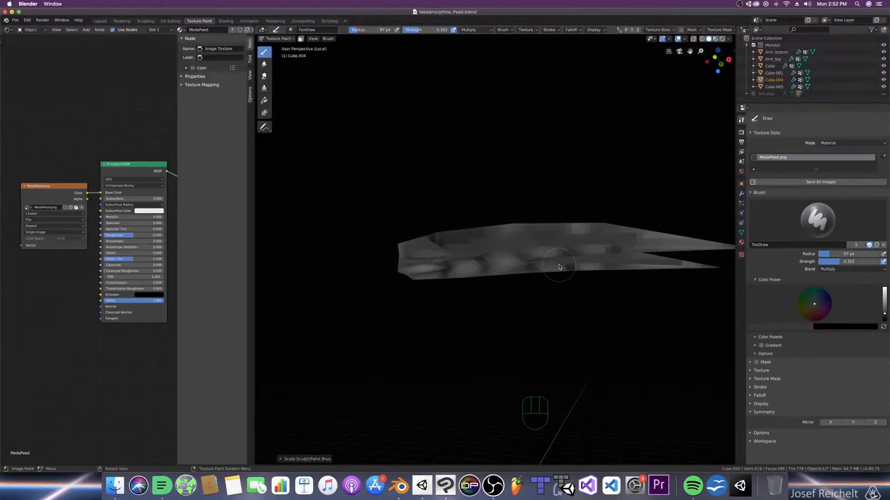
{"action": "key", "text": "bracketleft"}
{"action": "key", "text": "bracketleft"}
{"action": "key", "text": "bracketleft"}
{"action": "key", "text": "bracketleft"}
{"action": "key", "text": "bracketleft"}
{"action": "key", "text": "bracketleft"}
{"action": "left_click", "coordinate": [519, 236]}
{"action": "left_click_drag", "start_coordinate": [474, 261], "coordinate": [486, 249]}
{"action": "middle_click_drag", "start_coordinate": [485, 249], "coordinate": [433, 239]}
{"action": "scroll", "coordinate": [444, 220], "scroll_direction": "up", "scroll_amount": 3}
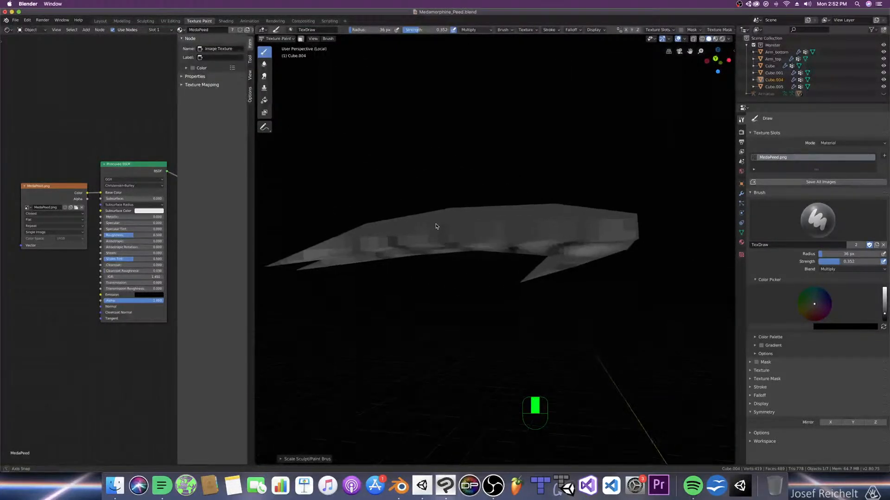
Step: Darken the creases between the palm and the base of the thumb with the Multiply brush, then enlarge the brush to 48 px
{"action": "left_click_drag", "start_coordinate": [531, 238], "coordinate": [545, 214]}
{"action": "left_click_drag", "start_coordinate": [570, 243], "coordinate": [608, 219]}
{"action": "key", "text": "bracketright"}
{"action": "key", "text": "bracketright"}
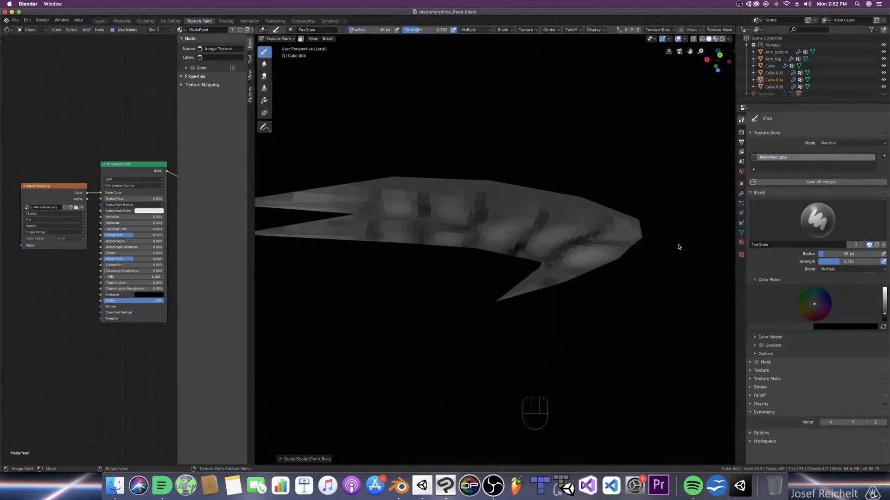
Step: Switch the brush to Screen blending, enlarge it to 128 px, and lighten the palm pads and the back of the hand
{"action": "left_click", "coordinate": [834, 269]}
{"action": "left_click", "coordinate": [805, 331]}
{"action": "key", "text": "bracketright"}
{"action": "key", "text": "bracketright"}
{"action": "key", "text": "bracketright"}
{"action": "key", "text": "bracketright"}
{"action": "key", "text": "bracketright"}
{"action": "key", "text": "bracketright"}
{"action": "key", "text": "bracketright"}
{"action": "key", "text": "bracketright"}
{"action": "key", "text": "bracketright"}
{"action": "key", "text": "bracketright"}
{"action": "left_click_drag", "start_coordinate": [515, 207], "coordinate": [503, 249]}
{"action": "left_click_drag", "start_coordinate": [578, 219], "coordinate": [556, 214]}
{"action": "mouse_move", "coordinate": [549, 214]}
{"action": "middle_mouse_down"}
{"action": "mouse_move", "coordinate": [521, 251]}
{"action": "mouse_move", "coordinate": [517, 240]}
{"action": "middle_mouse_up"}
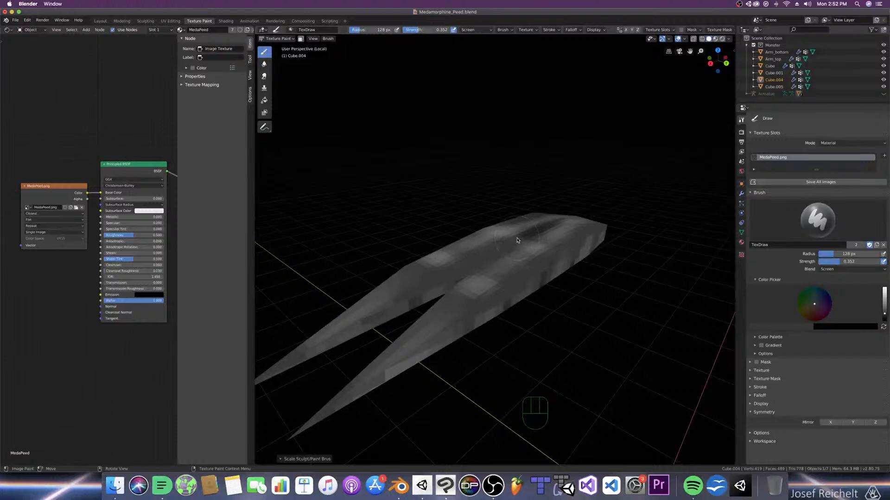
{"action": "left_click", "coordinate": [509, 282]}
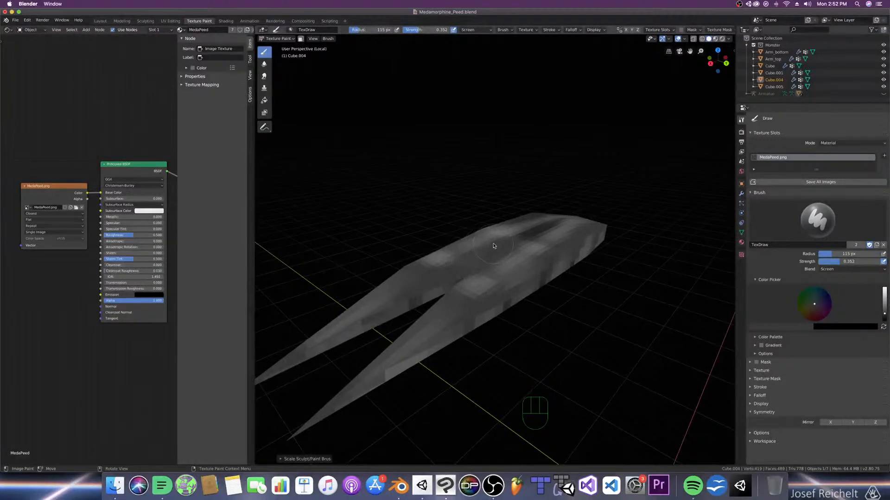
Step: Switch the brush to Multiply blending, shrink it to 73 px, and darken spots along the side of the finger nearest the thumb
{"action": "middle_click_drag", "start_coordinate": [494, 244], "coordinate": [785, 287]}
{"action": "left_click", "coordinate": [851, 270]}
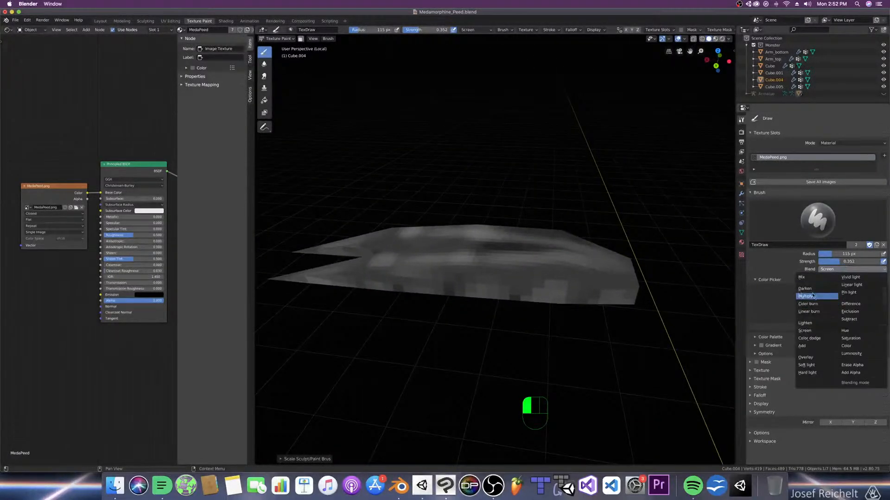
{"action": "left_click", "coordinate": [817, 303]}
{"action": "middle_click_drag", "start_coordinate": [382, 255], "coordinate": [455, 249]}
{"action": "key", "text": "bracketleft"}
{"action": "key", "text": "bracketleft"}
{"action": "key", "text": "bracketleft"}
{"action": "left_click", "coordinate": [533, 253]}
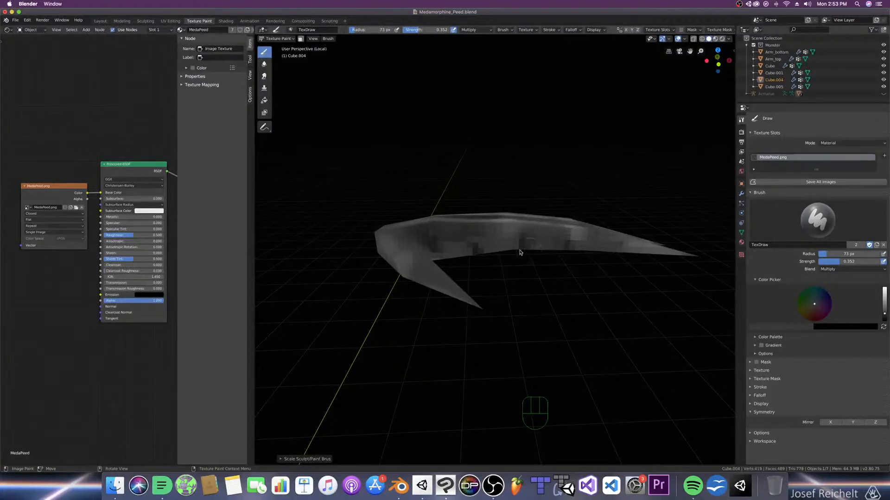
{"action": "left_click", "coordinate": [503, 252]}
Step: Deepen the creases between the pads on the hand's side and underside with the 73 px Multiply brush
{"action": "mouse_move", "coordinate": [480, 251]}
{"action": "middle_mouse_down"}
{"action": "mouse_move", "coordinate": [433, 214]}
{"action": "mouse_move", "coordinate": [403, 237]}
{"action": "middle_mouse_up"}
{"action": "mouse_move", "coordinate": [433, 238]}
{"action": "left_mouse_down"}
{"action": "mouse_move", "coordinate": [422, 227]}
{"action": "mouse_move", "coordinate": [424, 243]}
{"action": "left_mouse_up"}
{"action": "left_click", "coordinate": [542, 236]}
{"action": "middle_click_drag", "start_coordinate": [658, 224], "coordinate": [614, 211]}
{"action": "left_click_drag", "start_coordinate": [571, 223], "coordinate": [565, 205]}
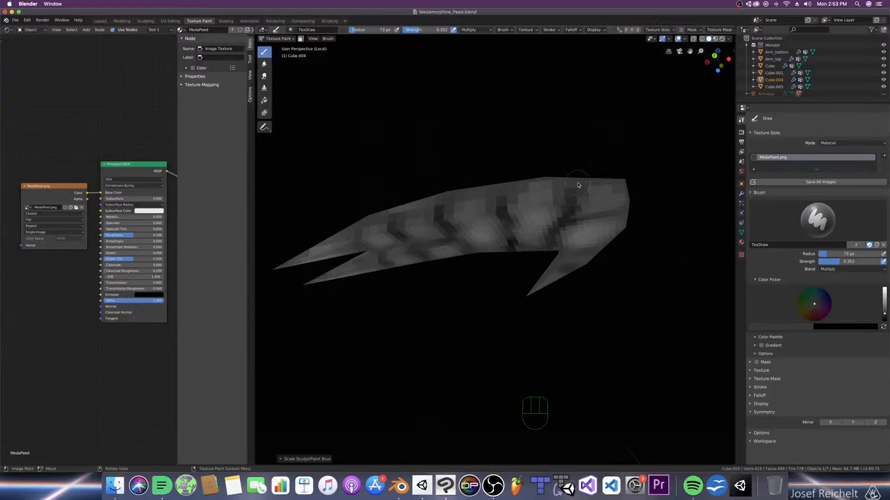
Step: Enlarge the Multiply brush and darken the tip of the thumb from an angled view
{"action": "mouse_move", "coordinate": [571, 185]}
{"action": "middle_mouse_down"}
{"action": "mouse_move", "coordinate": [603, 200]}
{"action": "mouse_move", "coordinate": [591, 218]}
{"action": "mouse_move", "coordinate": [488, 214]}
{"action": "mouse_move", "coordinate": [521, 235]}
{"action": "middle_mouse_up"}
{"action": "key", "text": "bracketleft"}
{"action": "key", "text": "bracketleft"}
{"action": "key", "text": "bracketleft"}
{"action": "key", "text": "bracketright"}
{"action": "key", "text": "bracketright"}
{"action": "key", "text": "bracketright"}
{"action": "key", "text": "bracketright"}
{"action": "key", "text": "bracketright"}
{"action": "key", "text": "bracketright"}
{"action": "key", "text": "bracketright"}
{"action": "key", "text": "bracketright"}
{"action": "left_click", "coordinate": [457, 313]}
{"action": "left_click_drag", "start_coordinate": [458, 316], "coordinate": [483, 326]}
Step: Enlarge the Multiply brush to 174 px and darken the finger and thumb tips from the top and front views
{"action": "key", "text": "KP_7"}
{"action": "key", "text": "bracketright"}
{"action": "key", "text": "bracketright"}
{"action": "key", "text": "bracketright"}
{"action": "mouse_move", "coordinate": [696, 237]}
{"action": "left_mouse_down"}
{"action": "mouse_move", "coordinate": [655, 239]}
{"action": "mouse_move", "coordinate": [699, 238]}
{"action": "left_mouse_up"}
{"action": "scroll", "coordinate": [661, 189], "scroll_direction": "down", "scroll_amount": 1}
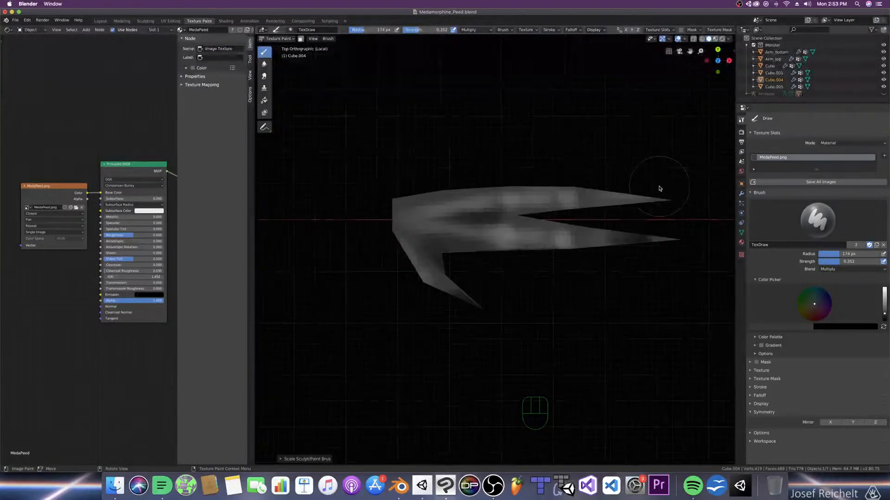
{"action": "scroll", "coordinate": [659, 186], "scroll_direction": "down", "scroll_amount": 2}
{"action": "mouse_move", "coordinate": [609, 235]}
{"action": "left_mouse_down"}
{"action": "mouse_move", "coordinate": [622, 250]}
{"action": "mouse_move", "coordinate": [608, 216]}
{"action": "mouse_move", "coordinate": [617, 216]}
{"action": "left_mouse_up"}
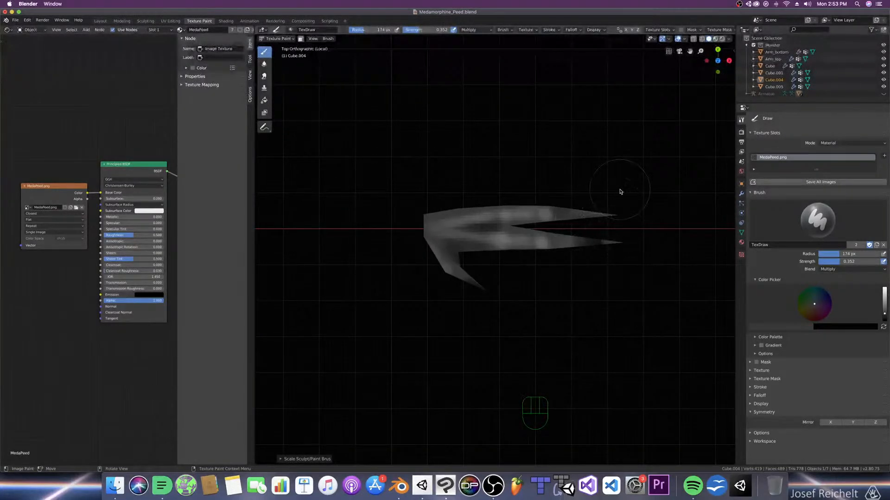
{"action": "key", "text": "KP_1"}
{"action": "left_click_drag", "start_coordinate": [602, 245], "coordinate": [622, 254]}
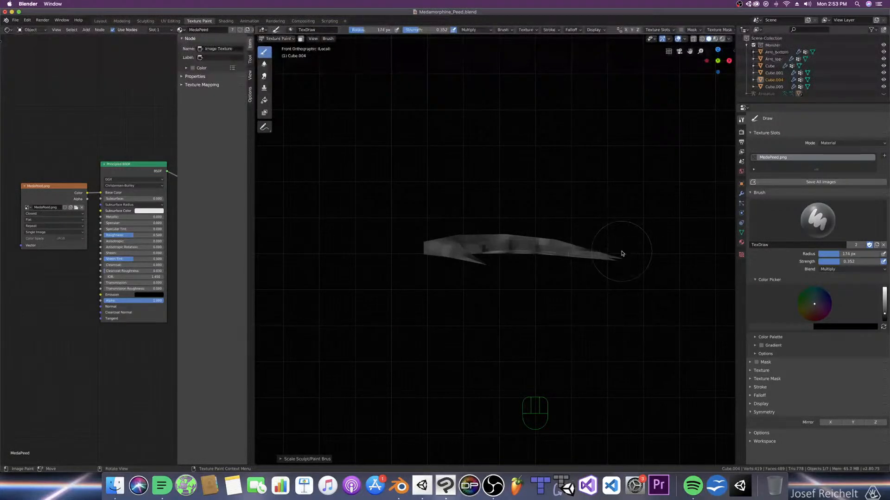
{"action": "key", "text": "KP_7"}
{"action": "mouse_move", "coordinate": [630, 201]}
{"action": "left_mouse_down"}
{"action": "mouse_move", "coordinate": [601, 273]}
{"action": "mouse_move", "coordinate": [480, 300]}
{"action": "left_mouse_up"}
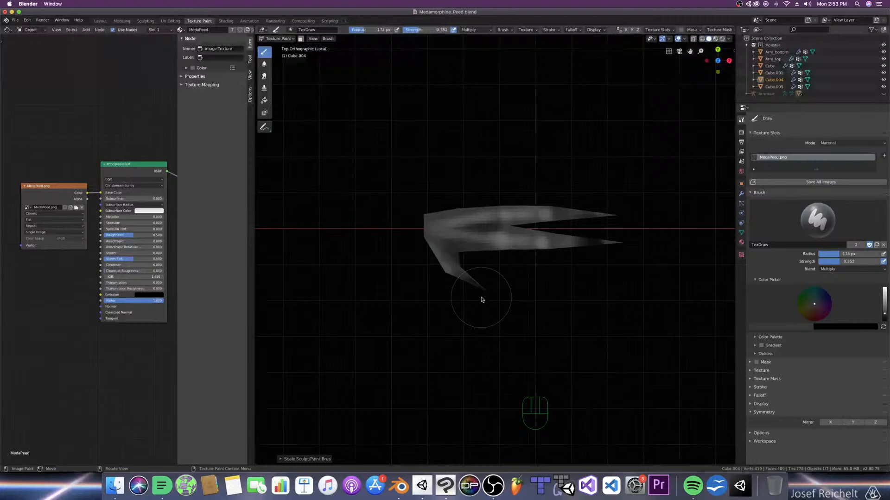
Step: Shrink the Multiply brush to 32 px and paint dark creases around the finger joints on the back of the hand
{"action": "scroll", "coordinate": [481, 300], "scroll_direction": "up", "scroll_amount": 2}
{"action": "key", "text": "bracketleft"}
{"action": "key", "text": "bracketleft"}
{"action": "key", "text": "bracketleft"}
{"action": "key", "text": "bracketleft"}
{"action": "key", "text": "bracketleft"}
{"action": "key", "text": "bracketleft"}
{"action": "key", "text": "bracketleft"}
{"action": "key", "text": "bracketleft"}
{"action": "key", "text": "bracketleft"}
{"action": "key", "text": "bracketleft"}
{"action": "key", "text": "bracketleft"}
{"action": "key", "text": "bracketleft"}
{"action": "key", "text": "bracketleft"}
{"action": "key", "text": "bracketleft"}
{"action": "mouse_move", "coordinate": [471, 250]}
{"action": "left_mouse_down"}
{"action": "mouse_move", "coordinate": [493, 227]}
{"action": "mouse_move", "coordinate": [519, 250]}
{"action": "left_mouse_up"}
{"action": "left_click_drag", "start_coordinate": [528, 217], "coordinate": [522, 209]}
{"action": "mouse_move", "coordinate": [579, 240]}
{"action": "left_mouse_down"}
{"action": "mouse_move", "coordinate": [571, 230]}
{"action": "mouse_move", "coordinate": [576, 191]}
{"action": "left_mouse_up"}
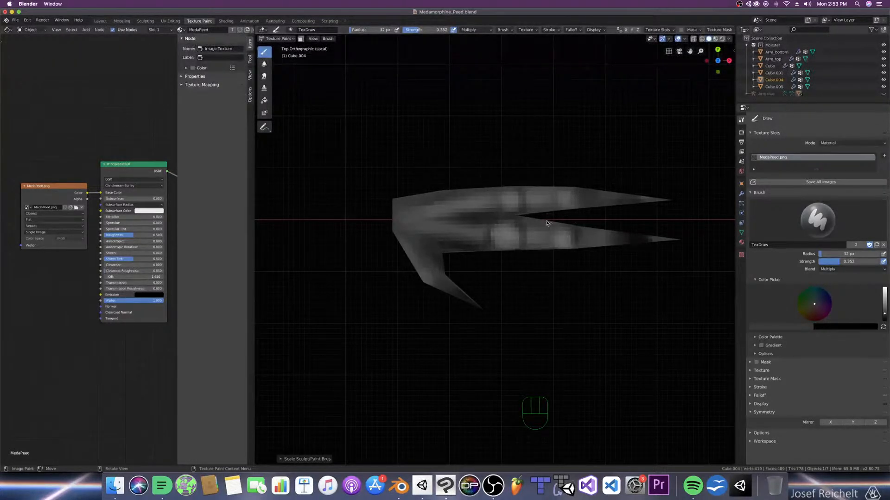
Step: Switch the brush to Screen blending and paint light streaks from the finger bases along the back of the hand
{"action": "key", "text": "bracketleft"}
{"action": "key", "text": "bracketleft"}
{"action": "left_click_drag", "start_coordinate": [837, 266], "coordinate": [818, 325]}
{"action": "key", "text": "bracketright"}
{"action": "key", "text": "bracketright"}
{"action": "key", "text": "bracketright"}
{"action": "key", "text": "bracketright"}
{"action": "left_click_drag", "start_coordinate": [476, 238], "coordinate": [404, 216]}
{"action": "left_click_drag", "start_coordinate": [494, 202], "coordinate": [422, 213]}
Step: Enlarge the Screen brush to 58 px, dab highlights on the finger joints from the top, and save the file
{"action": "key", "text": "bracketright"}
{"action": "key", "text": "bracketright"}
{"action": "left_click", "coordinate": [504, 234]}
{"action": "left_click", "coordinate": [560, 237]}
{"action": "left_click", "coordinate": [560, 194]}
{"action": "middle_click_drag", "start_coordinate": [561, 193], "coordinate": [518, 213]}
{"action": "scroll", "coordinate": [517, 213], "scroll_direction": "down", "scroll_amount": 4}
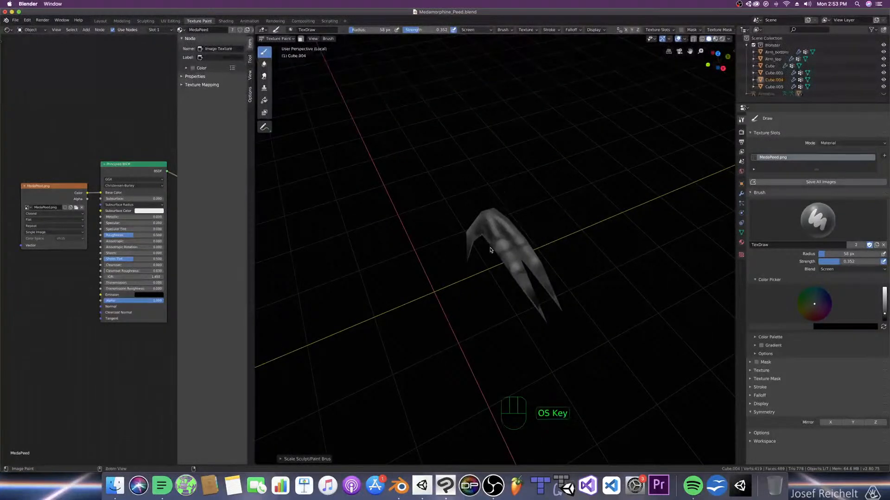
{"action": "key", "text": "super+s"}
Step: Exit local view, show the whole monster from the front, and save the file
{"action": "mouse_move", "coordinate": [513, 298]}
{"action": "middle_mouse_down"}
{"action": "mouse_move", "coordinate": [562, 285]}
{"action": "mouse_move", "coordinate": [512, 304]}
{"action": "mouse_move", "coordinate": [522, 300]}
{"action": "middle_mouse_up"}
{"action": "key", "text": "KP_Divide"}
{"action": "scroll", "coordinate": [562, 288], "scroll_direction": "up", "scroll_amount": 3}
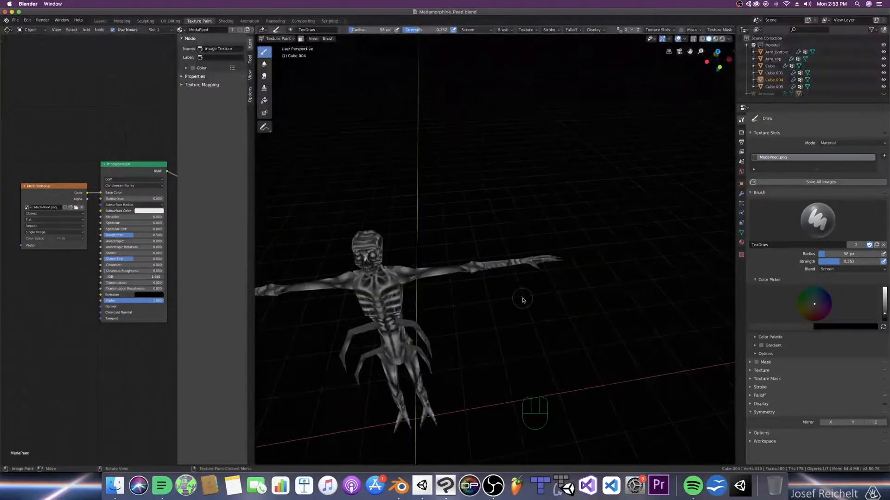
{"action": "key", "text": "super+s"}
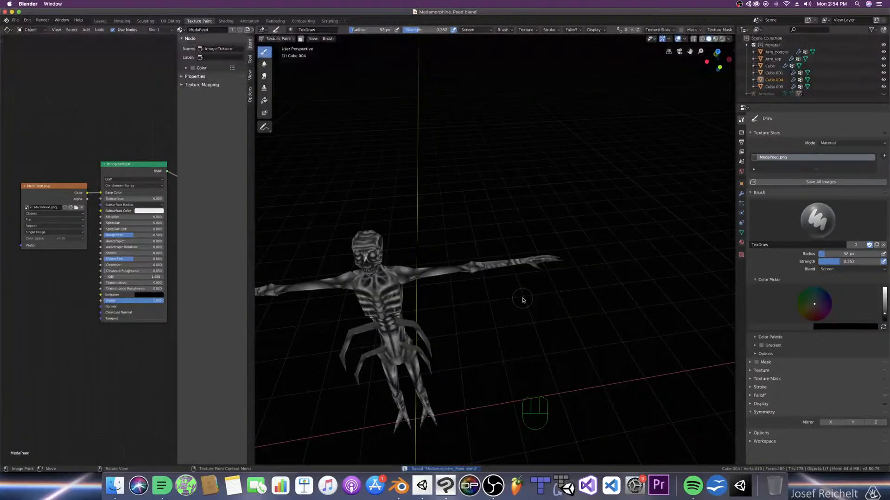
{"action": "key", "text": "super+s"}
{"action": "key", "text": "KP_1"}
{"action": "key", "text": "super+s"}
{"action": "mouse_move", "coordinate": [496, 300]}
{"action": "middle_mouse_down", "text": "shift"}
{"action": "mouse_move", "coordinate": [473, 302]}
{"action": "mouse_move", "coordinate": [493, 298]}
{"action": "middle_mouse_up", "text": "shift"}
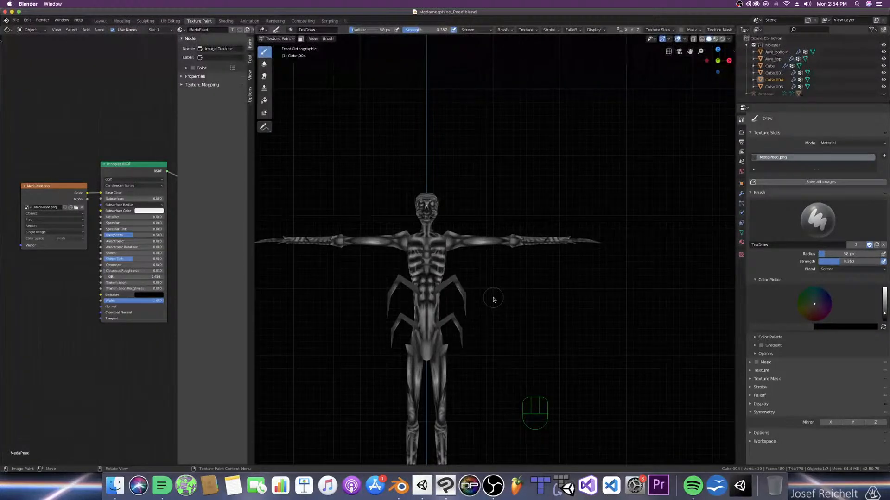
{"action": "key", "text": "super+s"}
{"action": "key", "text": "super+s"}
{"action": "key", "text": "super+s"}
Step: Switch to the Modeling workspace, leave Edit Mode, select the bug arms in front view, and save the file
{"action": "left_click", "coordinate": [122, 20]}
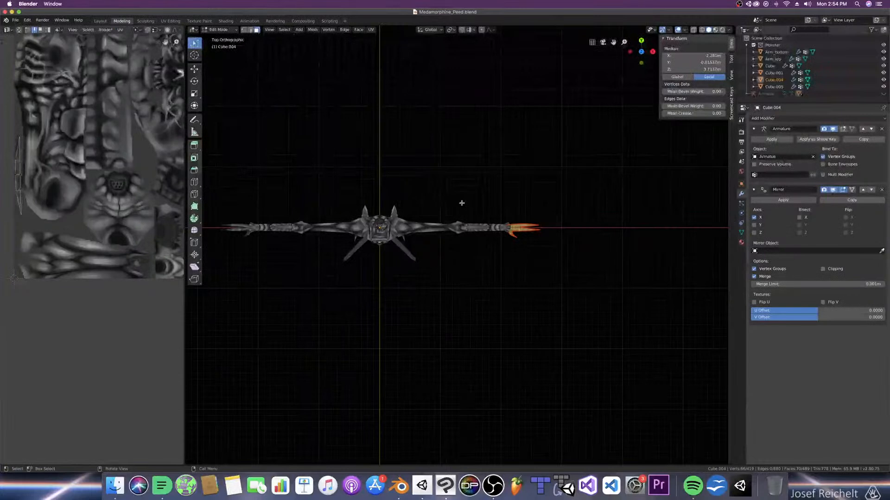
{"action": "key", "text": "Tab"}
{"action": "key", "text": "KP_1"}
{"action": "key", "text": "ctrl+s"}
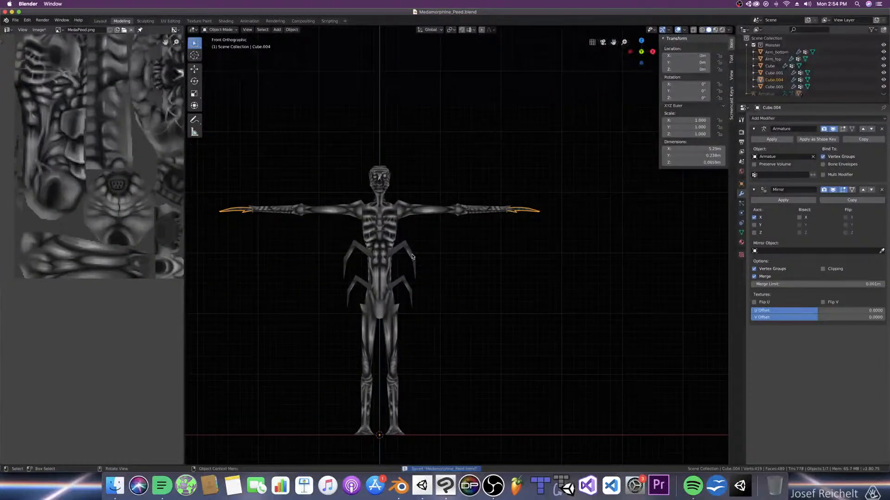
{"action": "left_click", "coordinate": [412, 256]}
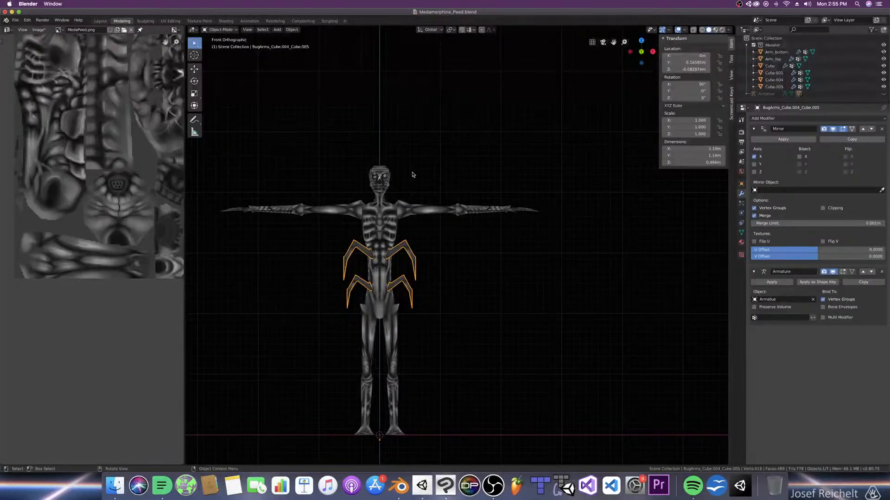
{"action": "key", "text": "super+s"}
{"action": "scroll", "coordinate": [419, 176], "scroll_direction": "up", "scroll_amount": 2}
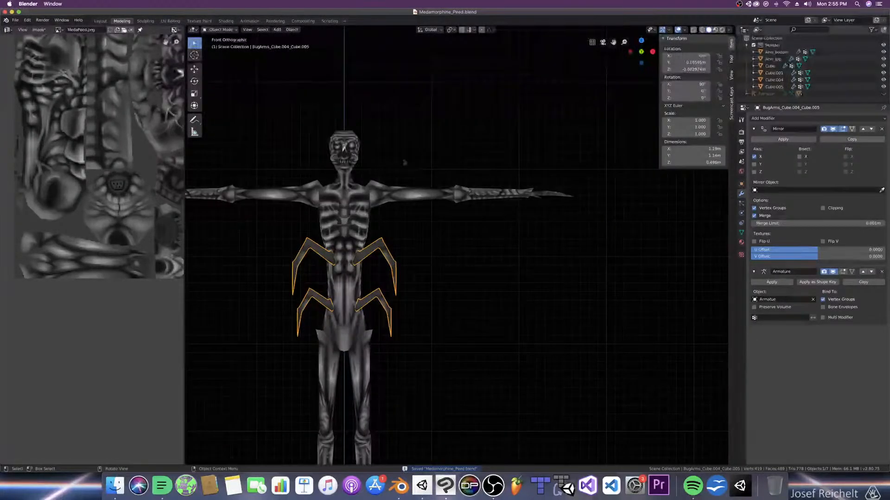
Step: Return to the Texture Paint workspace, isolate the bug arms in local view, and examine them from several angles
{"action": "left_click", "coordinate": [199, 21]}
{"action": "key", "text": "KP_Divide"}
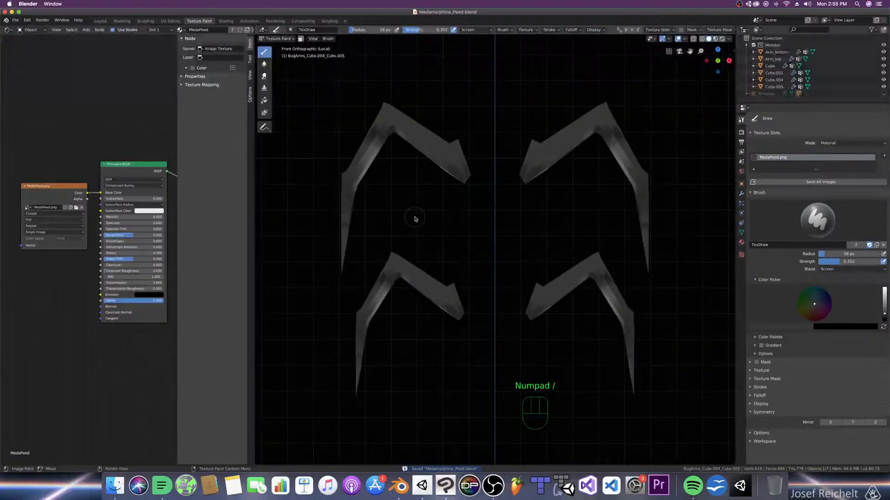
{"action": "key", "text": "KP_5"}
{"action": "mouse_move", "coordinate": [512, 229]}
{"action": "middle_mouse_down"}
{"action": "mouse_move", "coordinate": [499, 235]}
{"action": "mouse_move", "coordinate": [505, 241]}
{"action": "middle_mouse_up"}
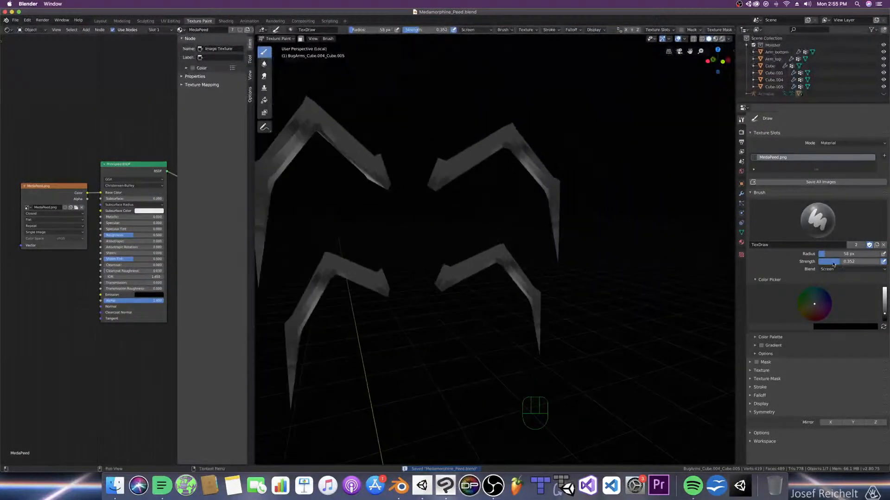
{"action": "middle_click_drag", "start_coordinate": [681, 264], "coordinate": [610, 240]}
{"action": "key", "text": "KP_7"}
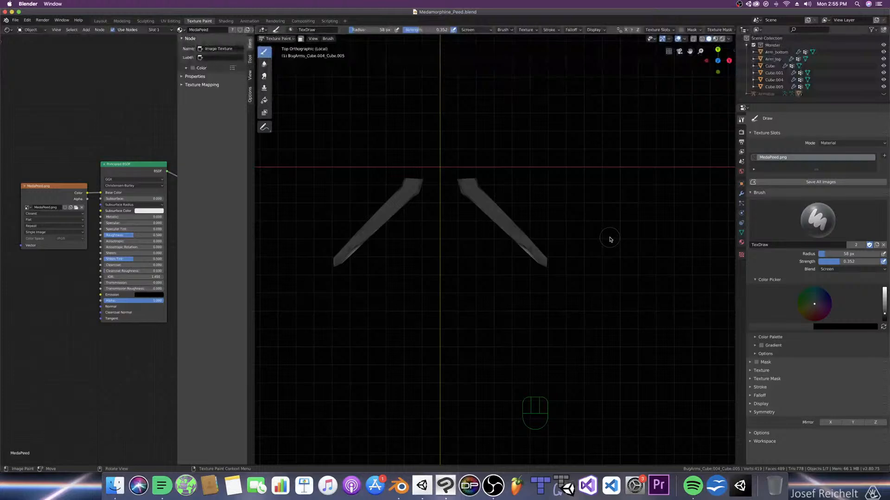
{"action": "key", "text": "KP_1"}
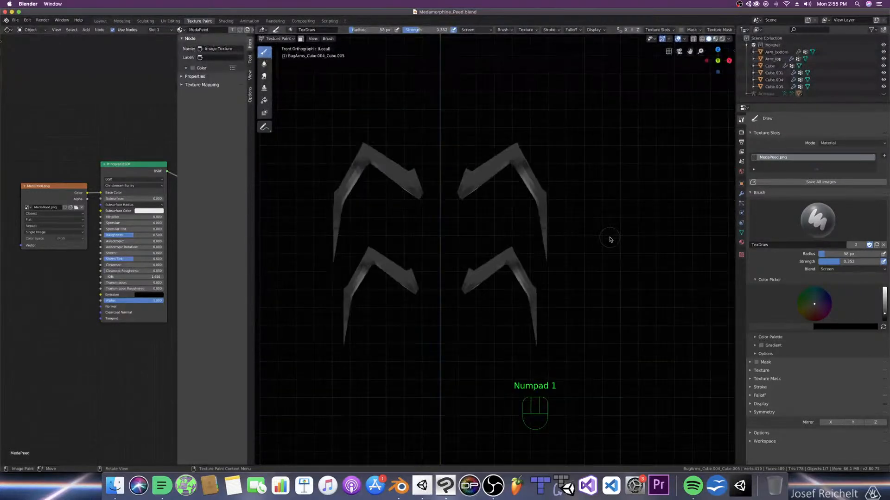
Step: Switch the brush to Multiply blending, shrink it to 36 px, and darken the bug arms' upper bend from the front and top
{"action": "left_click", "coordinate": [851, 269]}
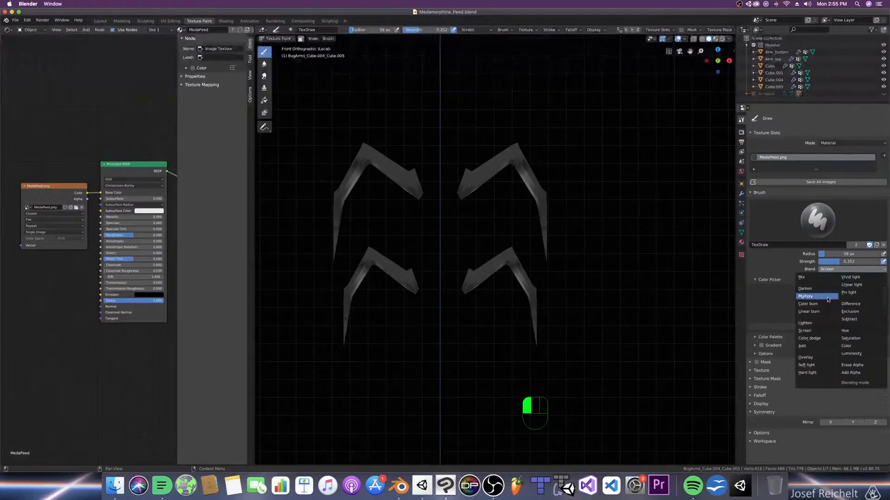
{"action": "left_click", "coordinate": [816, 299]}
{"action": "scroll", "coordinate": [586, 221], "scroll_direction": "up", "scroll_amount": 2}
{"action": "key", "text": "bracketleft"}
{"action": "key", "text": "bracketleft"}
{"action": "mouse_move", "coordinate": [513, 127]}
{"action": "left_mouse_down"}
{"action": "mouse_move", "coordinate": [521, 114]}
{"action": "mouse_move", "coordinate": [512, 136]}
{"action": "left_mouse_up"}
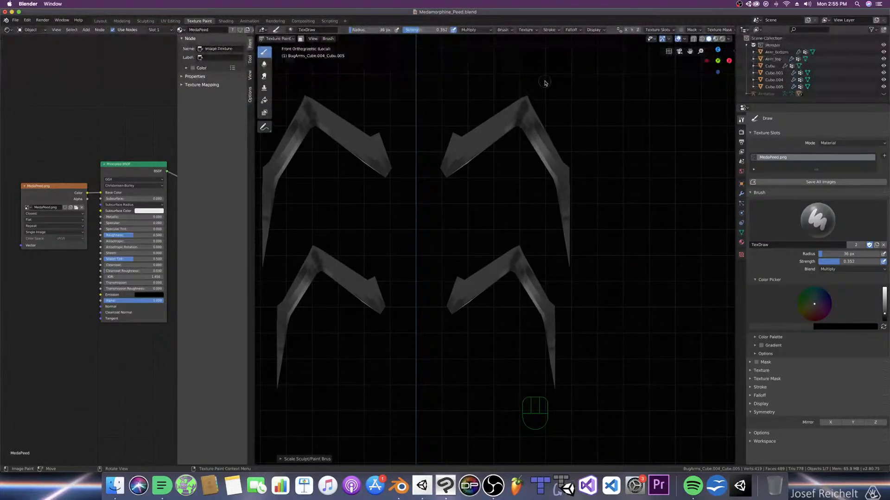
{"action": "key", "text": "KP_7"}
{"action": "left_click_drag", "start_coordinate": [527, 233], "coordinate": [533, 223]}
Step: Darken the upper bend and the lower joint of the bug arms from the back view
{"action": "key", "text": "KP_1"}
{"action": "key", "text": "super+KP_1"}
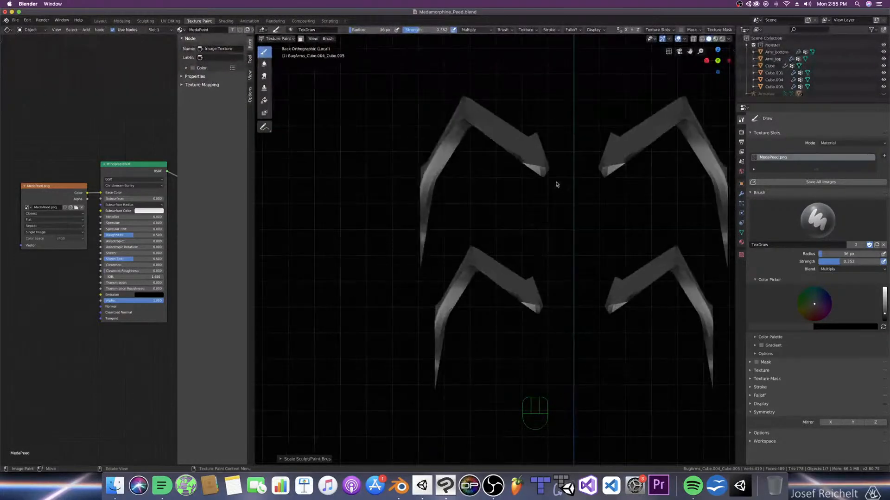
{"action": "left_click_drag", "start_coordinate": [463, 100], "coordinate": [468, 126]}
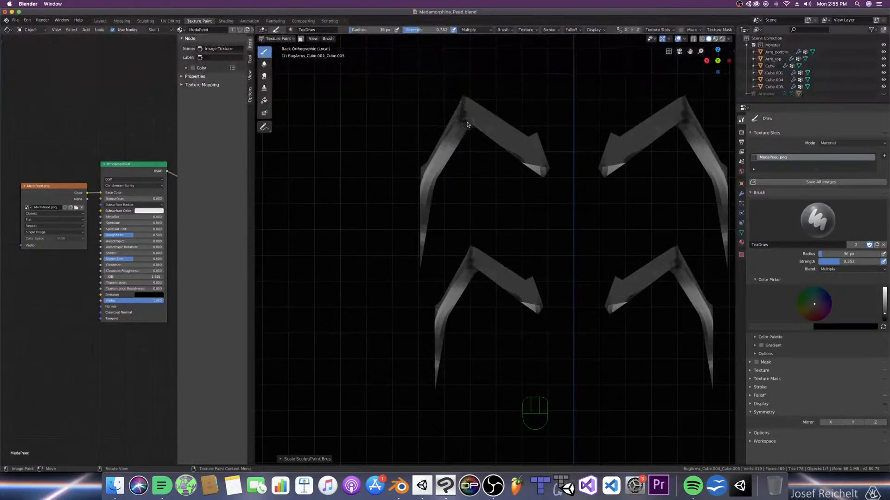
{"action": "left_click", "coordinate": [442, 181]}
{"action": "left_click_drag", "start_coordinate": [424, 174], "coordinate": [425, 166]}
Step: Paint the dark crease around the bug arms' lower joint from several angles and save the file
{"action": "key", "text": "KP_7"}
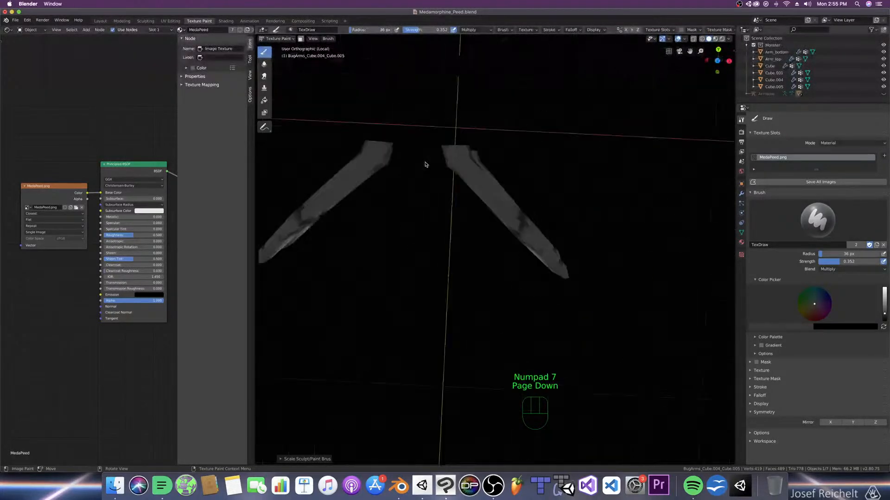
{"action": "middle_click_drag", "start_coordinate": [465, 180], "coordinate": [464, 156]}
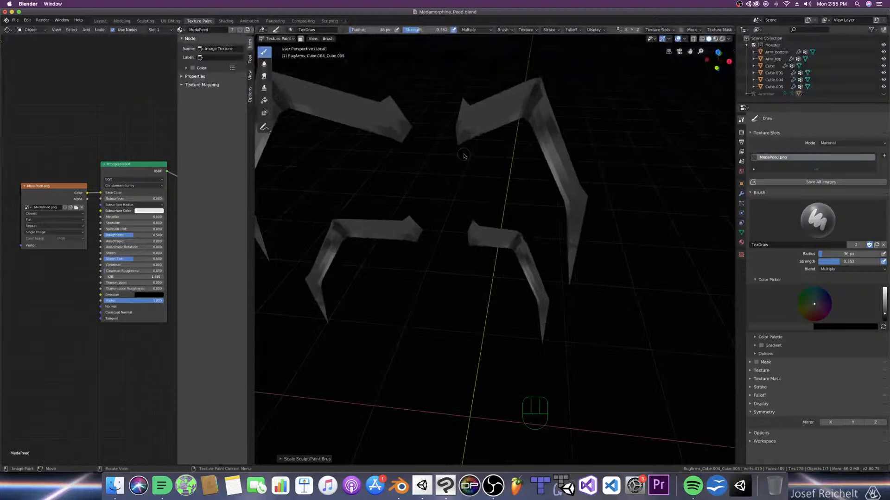
{"action": "mouse_move", "coordinate": [582, 196]}
{"action": "left_mouse_down"}
{"action": "mouse_move", "coordinate": [591, 199]}
{"action": "mouse_move", "coordinate": [580, 194]}
{"action": "left_mouse_up"}
{"action": "middle_click_drag", "start_coordinate": [580, 194], "coordinate": [549, 188]}
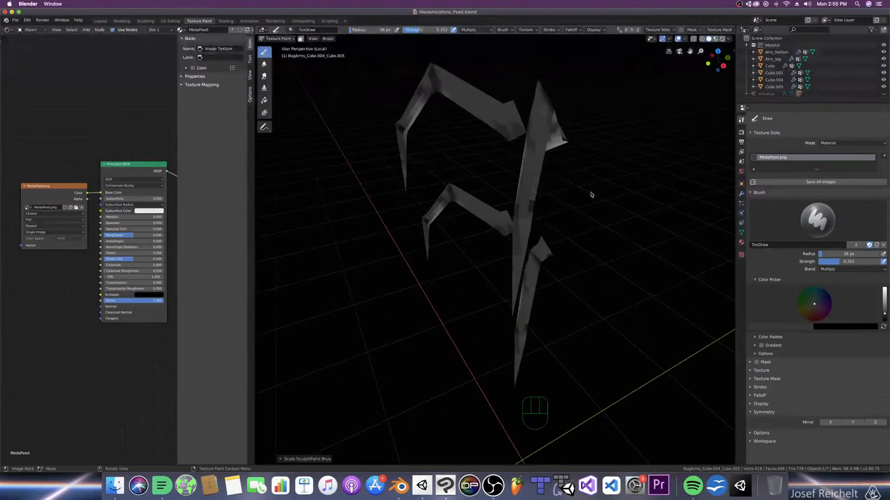
{"action": "left_click_drag", "start_coordinate": [523, 213], "coordinate": [561, 204]}
{"action": "middle_click_drag", "start_coordinate": [505, 214], "coordinate": [415, 215]}
{"action": "left_click", "coordinate": [438, 183]}
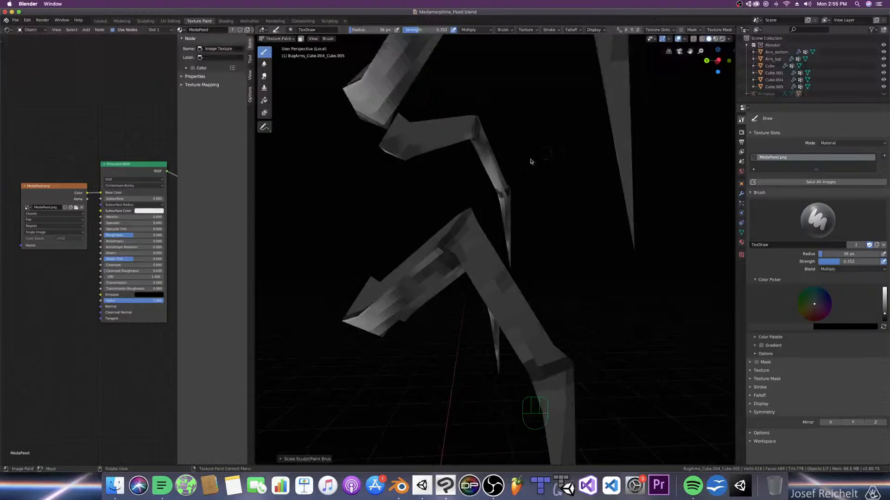
{"action": "left_click", "coordinate": [506, 194]}
{"action": "key", "text": "super+s"}
Step: Enlarge the Multiply brush to 44 px, darken the bug arms' upper bend from the top, and save the file
{"action": "middle_click_drag", "start_coordinate": [485, 124], "coordinate": [485, 182]}
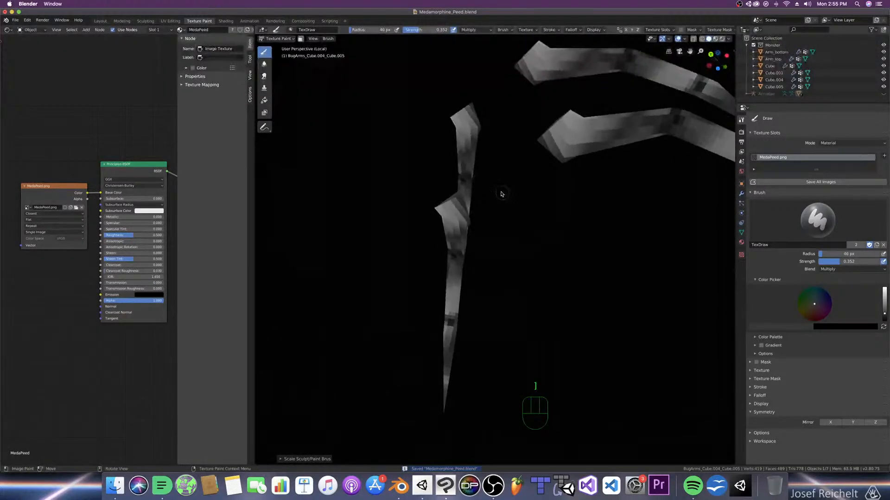
{"action": "key", "text": "KP_3"}
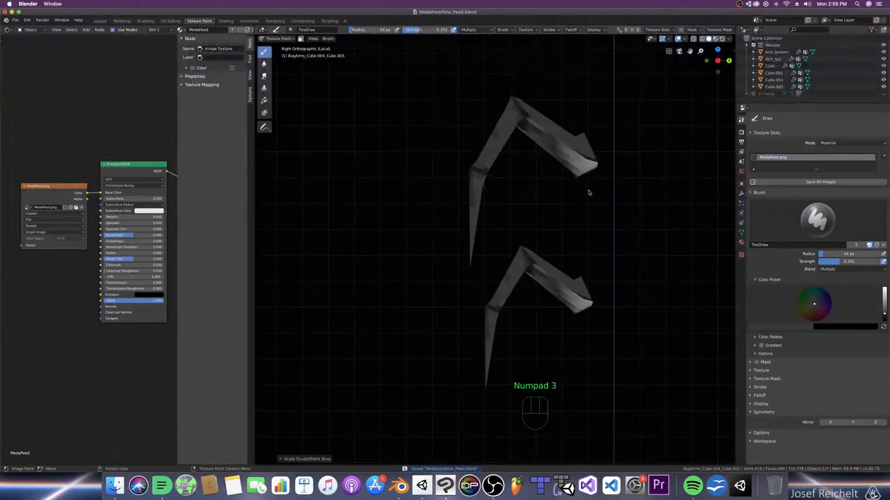
{"action": "middle_click_drag", "start_coordinate": [481, 135], "coordinate": [515, 135]}
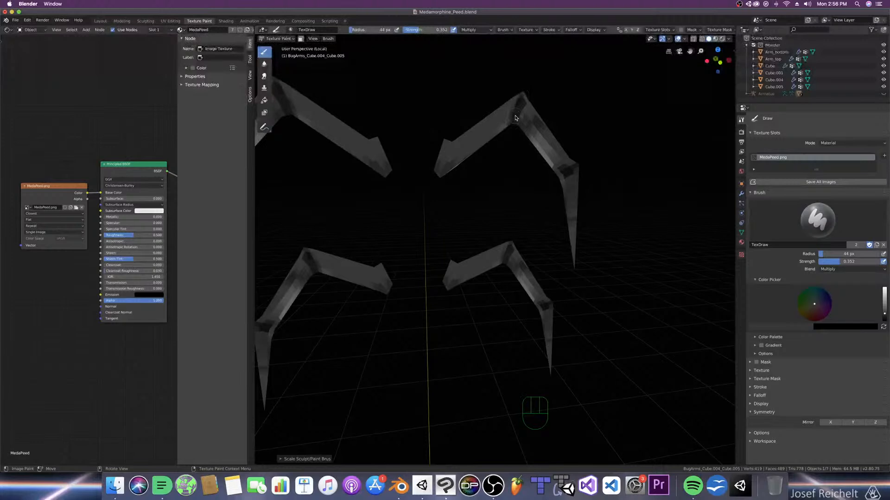
{"action": "key", "text": "KP_7"}
{"action": "left_click", "coordinate": [528, 232]}
{"action": "key", "text": "super+s"}
{"action": "middle_click_drag", "start_coordinate": [531, 235], "coordinate": [491, 233]}
{"action": "key", "text": "super+s"}
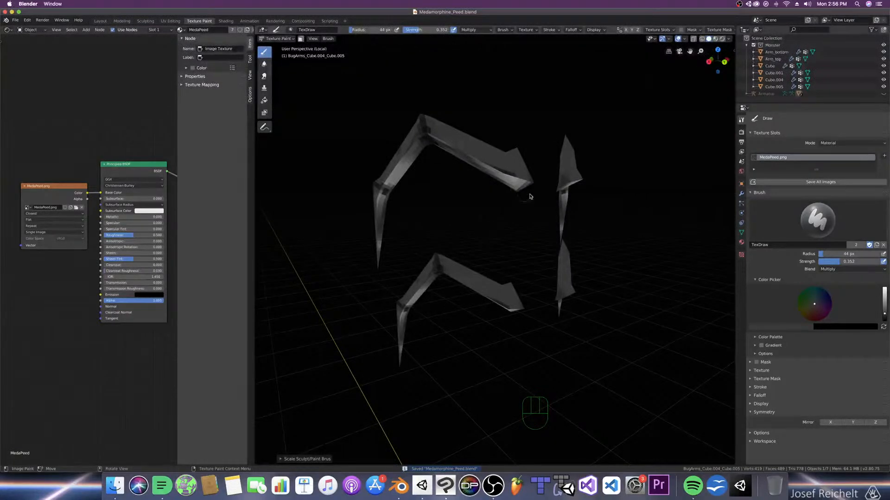
Step: Switch the brush to Mix blending, enlarge it to 76 px, and even out the shading along the bug arms' upper and middle segments
{"action": "left_click", "coordinate": [830, 269]}
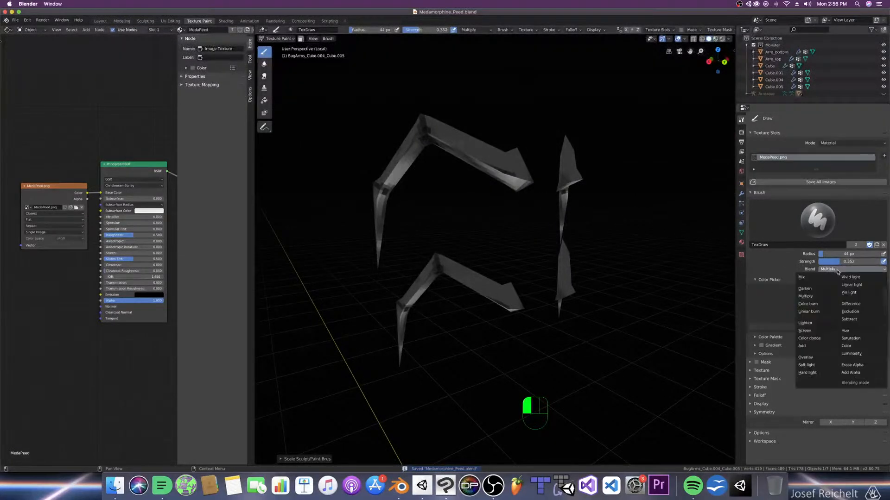
{"action": "left_click", "coordinate": [823, 279]}
{"action": "key", "text": "bracketright"}
{"action": "key", "text": "bracketright"}
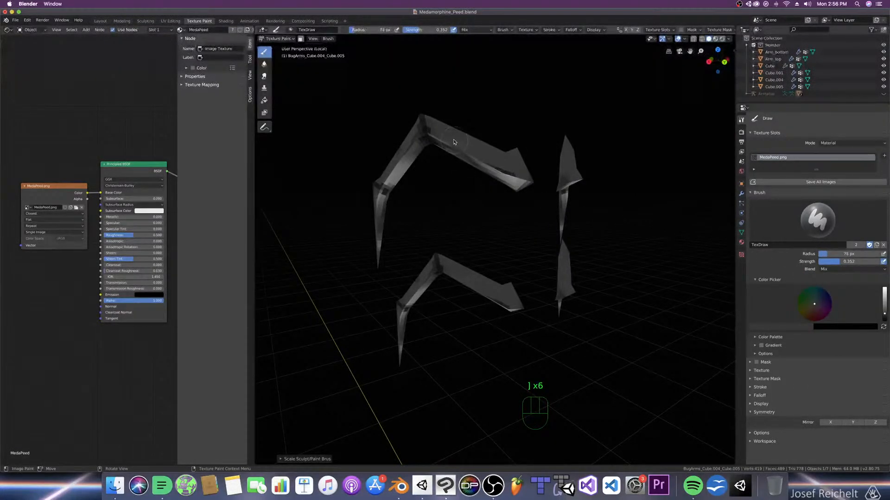
{"action": "mouse_move", "coordinate": [460, 153]}
{"action": "left_mouse_down"}
{"action": "mouse_move", "coordinate": [511, 176]}
{"action": "mouse_move", "coordinate": [522, 192]}
{"action": "left_mouse_up"}
{"action": "mouse_move", "coordinate": [402, 158]}
{"action": "left_mouse_down"}
{"action": "mouse_move", "coordinate": [397, 166]}
{"action": "mouse_move", "coordinate": [407, 153]}
{"action": "left_mouse_up"}
Step: Blend the shading on the bug arms' undersides with a Mix brush of about 92 to 103 px
{"action": "mouse_move", "coordinate": [457, 253]}
{"action": "middle_mouse_down"}
{"action": "mouse_move", "coordinate": [495, 242]}
{"action": "mouse_move", "coordinate": [501, 229]}
{"action": "middle_mouse_up"}
{"action": "key", "text": "bracketright"}
{"action": "left_click_drag", "start_coordinate": [478, 204], "coordinate": [528, 203]}
{"action": "left_click_drag", "start_coordinate": [528, 204], "coordinate": [517, 207]}
{"action": "mouse_move", "coordinate": [456, 184]}
{"action": "left_mouse_down"}
{"action": "mouse_move", "coordinate": [437, 174]}
{"action": "mouse_move", "coordinate": [435, 182]}
{"action": "left_mouse_up"}
{"action": "key", "text": "bracketleft"}
{"action": "key", "text": "bracketleft"}
{"action": "left_click_drag", "start_coordinate": [491, 187], "coordinate": [522, 215]}
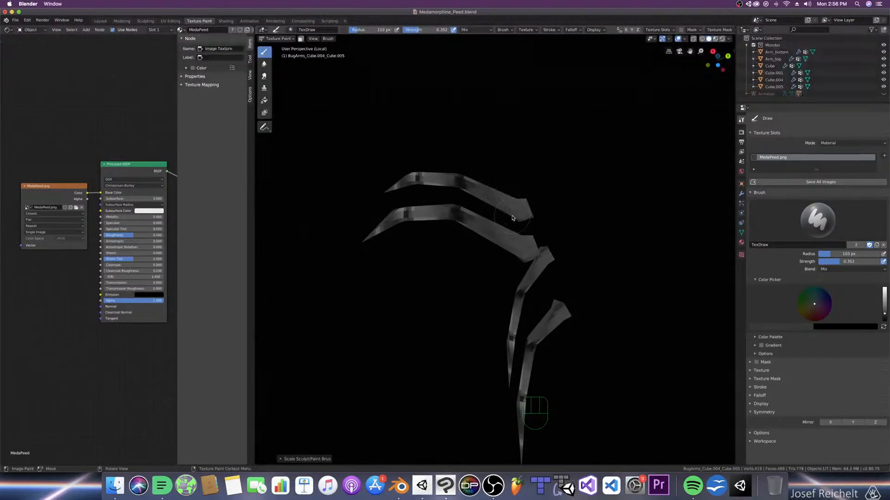
{"action": "left_click_drag", "start_coordinate": [435, 235], "coordinate": [423, 221]}
Step: Smooth the shading on the bug arms' middle and lower segments with a 113 px Mix brush and save the file
{"action": "key", "text": "KP_7"}
{"action": "middle_click_drag", "start_coordinate": [480, 256], "coordinate": [625, 230]}
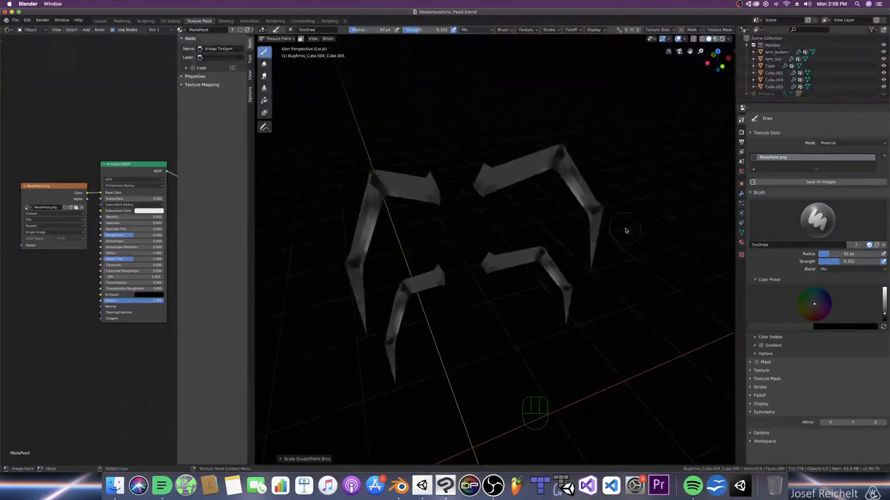
{"action": "left_click_drag", "start_coordinate": [581, 189], "coordinate": [570, 201]}
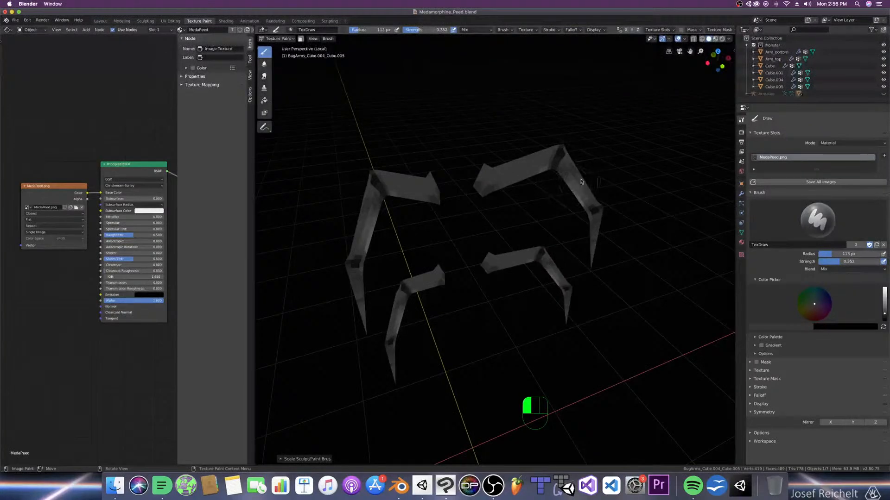
{"action": "middle_click_drag", "start_coordinate": [587, 189], "coordinate": [585, 182]}
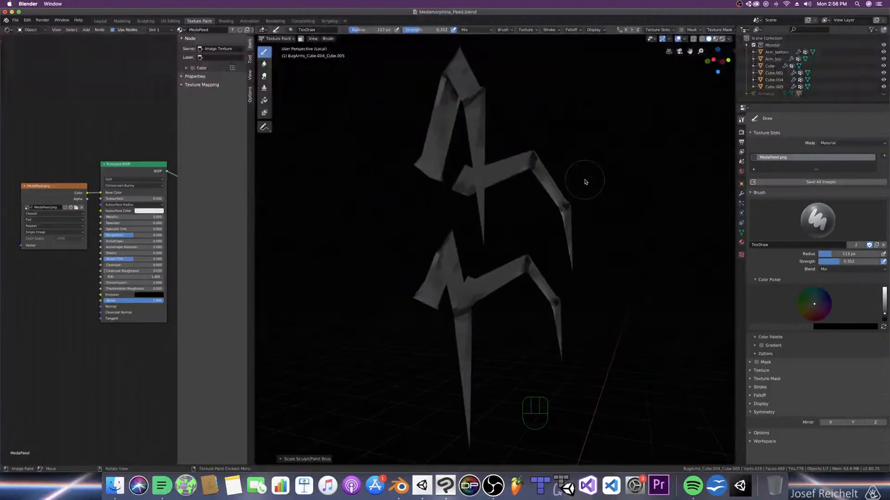
{"action": "left_click_drag", "start_coordinate": [530, 193], "coordinate": [547, 195]}
{"action": "mouse_move", "coordinate": [570, 240]}
{"action": "left_mouse_down"}
{"action": "mouse_move", "coordinate": [576, 249]}
{"action": "mouse_move", "coordinate": [561, 243]}
{"action": "left_mouse_up"}
{"action": "key", "text": "super+s"}
{"action": "middle_click_drag", "start_coordinate": [541, 231], "coordinate": [463, 254]}
{"action": "key", "text": "super+s"}
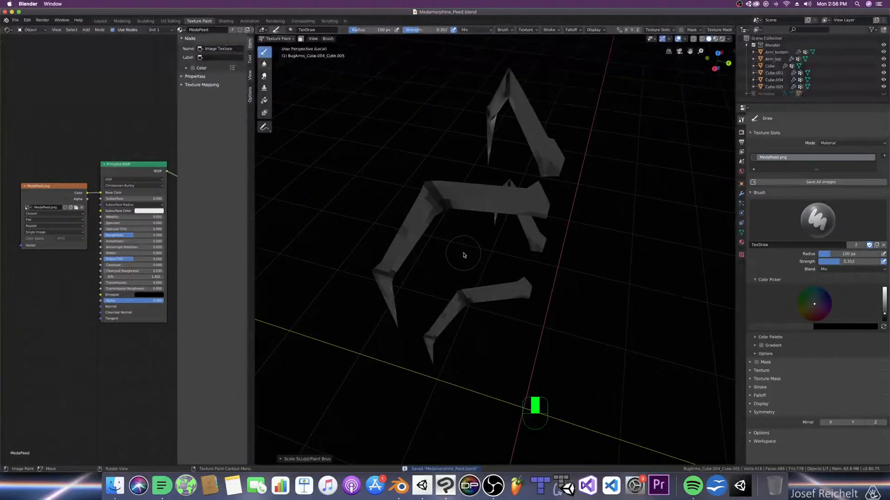
{"action": "key", "text": "super+s"}
{"action": "key", "text": "super+s"}
Step: Switch the brush to Screen blending and brighten the bug arms' segments between the dark joints
{"action": "middle_click_drag", "start_coordinate": [465, 256], "coordinate": [518, 262]}
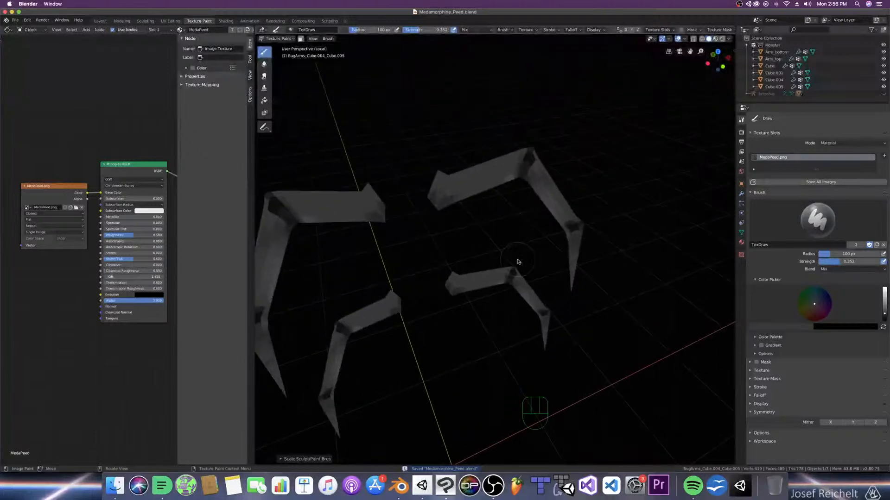
{"action": "mouse_move", "coordinate": [852, 270]}
{"action": "left_mouse_down"}
{"action": "mouse_move", "coordinate": [818, 294]}
{"action": "mouse_move", "coordinate": [807, 330]}
{"action": "left_mouse_up"}
{"action": "middle_click_drag", "start_coordinate": [465, 208], "coordinate": [577, 196]}
{"action": "left_click_drag", "start_coordinate": [487, 216], "coordinate": [488, 147]}
{"action": "left_click_drag", "start_coordinate": [488, 190], "coordinate": [487, 195]}
{"action": "mouse_move", "coordinate": [467, 222]}
{"action": "middle_mouse_down"}
{"action": "mouse_move", "coordinate": [516, 204]}
{"action": "mouse_move", "coordinate": [457, 208]}
{"action": "middle_mouse_up"}
Step: Reduce the Screen brush to 90 px and lighten the bug arms' lower segments and undersides from several angles
{"action": "key", "text": "bracketleft"}
{"action": "right_click", "coordinate": [529, 183]}
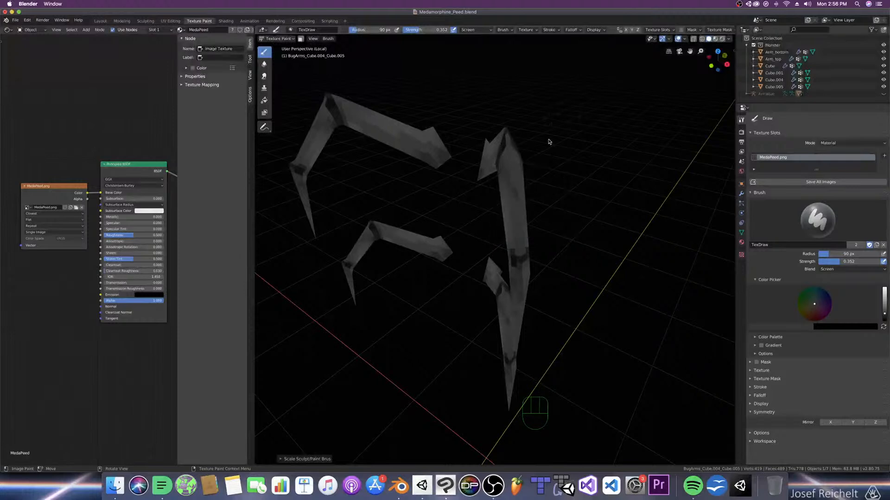
{"action": "key", "text": "bracketleft"}
{"action": "mouse_move", "coordinate": [536, 191]}
{"action": "middle_mouse_down"}
{"action": "mouse_move", "coordinate": [528, 206]}
{"action": "mouse_move", "coordinate": [537, 188]}
{"action": "middle_mouse_up"}
{"action": "key", "text": "bracketright"}
{"action": "left_click_drag", "start_coordinate": [550, 225], "coordinate": [563, 281]}
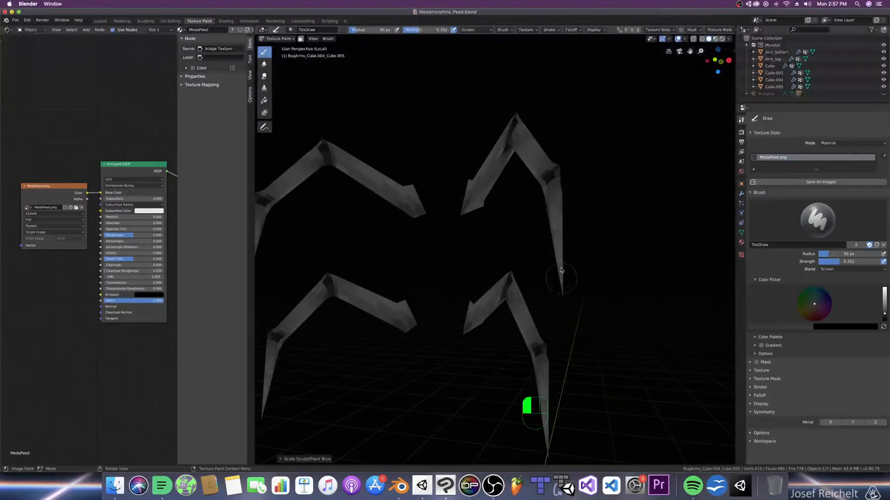
{"action": "middle_click_drag", "start_coordinate": [571, 191], "coordinate": [540, 165]}
{"action": "left_click_drag", "start_coordinate": [515, 215], "coordinate": [521, 243]}
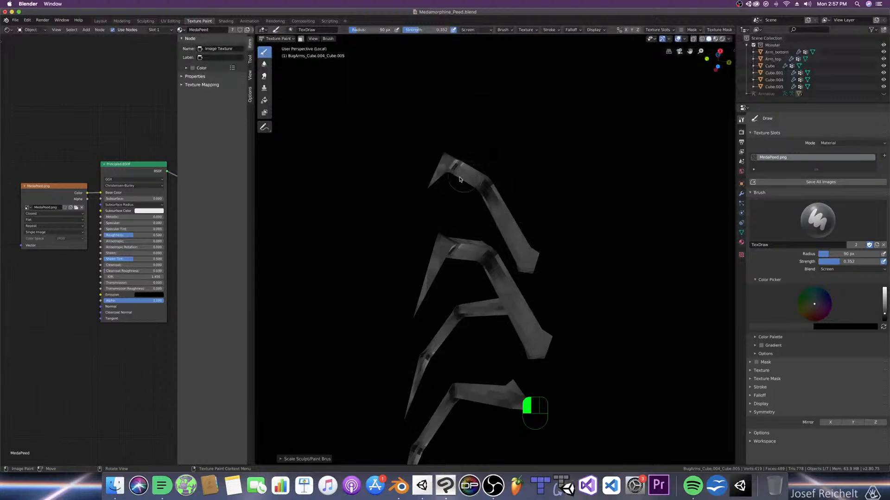
{"action": "middle_click_drag", "start_coordinate": [460, 181], "coordinate": [409, 193]}
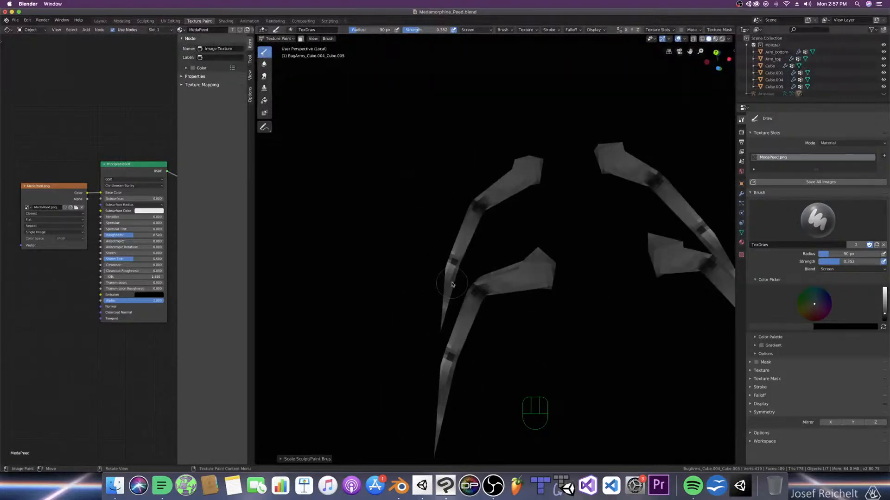
{"action": "middle_click_drag", "start_coordinate": [449, 317], "coordinate": [549, 339]}
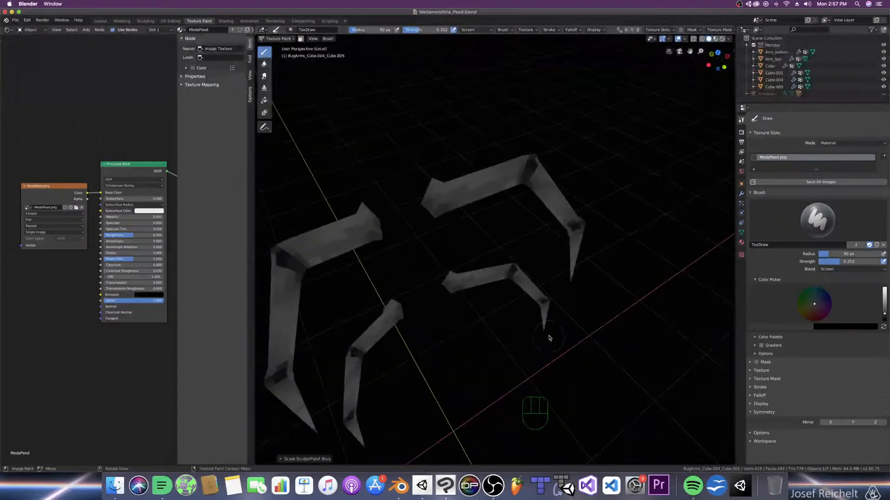
Step: Shrink the Screen brush to 40 px, lighten the area beside the bug arms' upper bend, and save the file
{"action": "middle_click_drag", "start_coordinate": [593, 246], "coordinate": [588, 264]}
{"action": "scroll", "coordinate": [587, 264], "scroll_direction": "up", "scroll_amount": 2}
{"action": "key", "text": "bracketleft"}
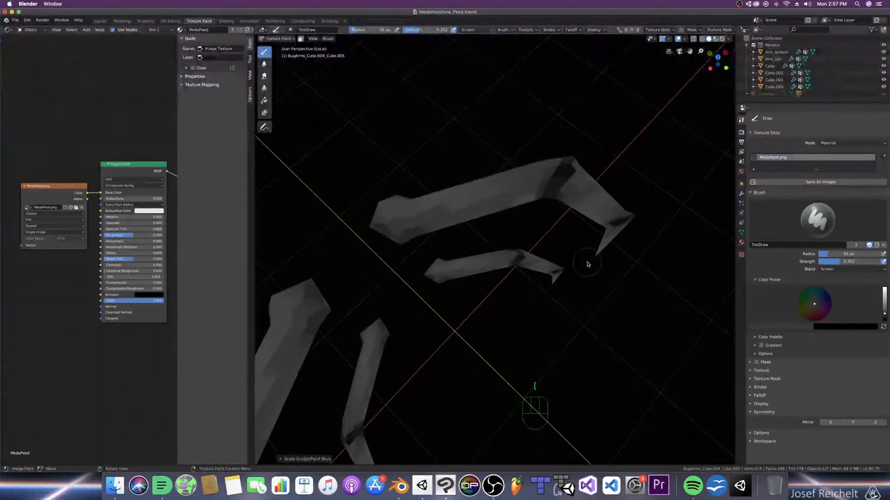
{"action": "mouse_move", "coordinate": [538, 191]}
{"action": "left_mouse_down"}
{"action": "mouse_move", "coordinate": [545, 182]}
{"action": "mouse_move", "coordinate": [538, 190]}
{"action": "left_mouse_up"}
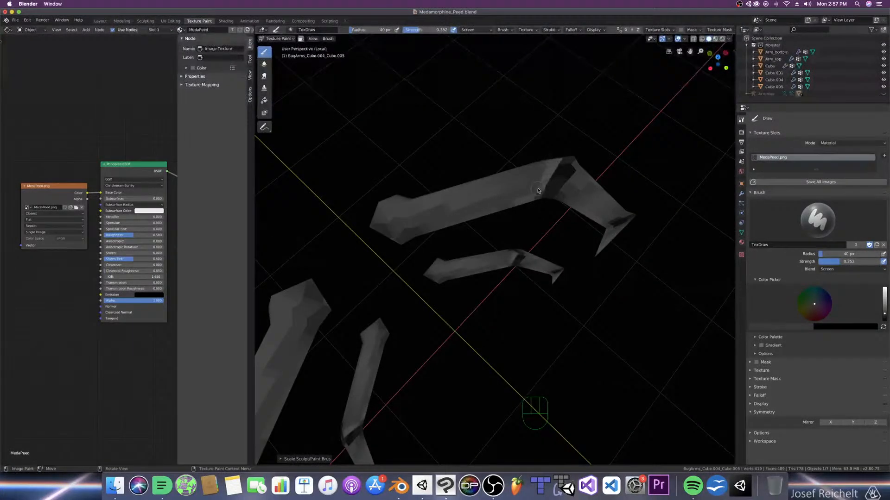
{"action": "middle_click_drag", "start_coordinate": [504, 179], "coordinate": [570, 170]}
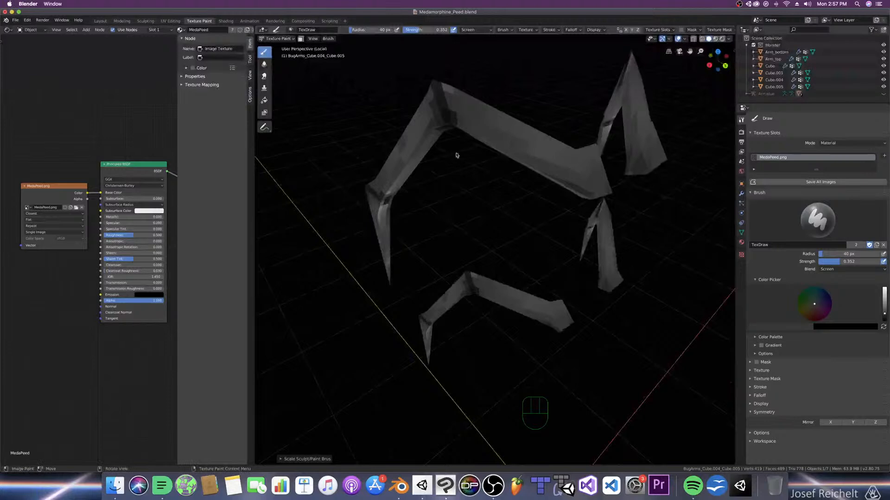
{"action": "key", "text": "super+s"}
Step: Add highlights around the bug arms' lower joint with the 40 px Screen brush and save the file
{"action": "middle_click_drag", "start_coordinate": [472, 153], "coordinate": [518, 191], "text": "shift"}
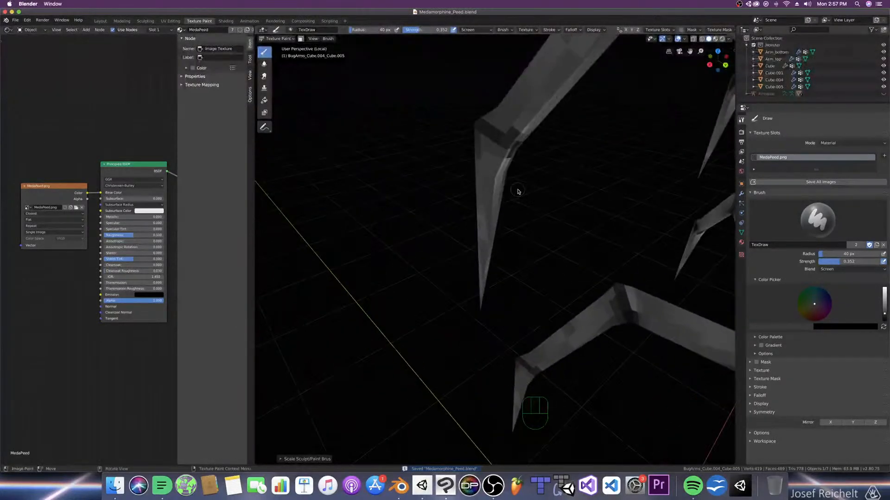
{"action": "left_click_drag", "start_coordinate": [500, 119], "coordinate": [477, 117]}
{"action": "middle_click_drag", "start_coordinate": [466, 112], "coordinate": [541, 183]}
{"action": "left_click_drag", "start_coordinate": [495, 158], "coordinate": [475, 163]}
{"action": "mouse_move", "coordinate": [475, 164]}
{"action": "middle_mouse_down"}
{"action": "mouse_move", "coordinate": [432, 159]}
{"action": "mouse_move", "coordinate": [388, 139]}
{"action": "mouse_move", "coordinate": [565, 227]}
{"action": "mouse_move", "coordinate": [411, 227]}
{"action": "mouse_move", "coordinate": [367, 203]}
{"action": "mouse_move", "coordinate": [399, 221]}
{"action": "mouse_move", "coordinate": [441, 207]}
{"action": "mouse_move", "coordinate": [468, 225]}
{"action": "middle_mouse_up"}
{"action": "key", "text": "super+s"}
{"action": "key", "text": "super+s"}
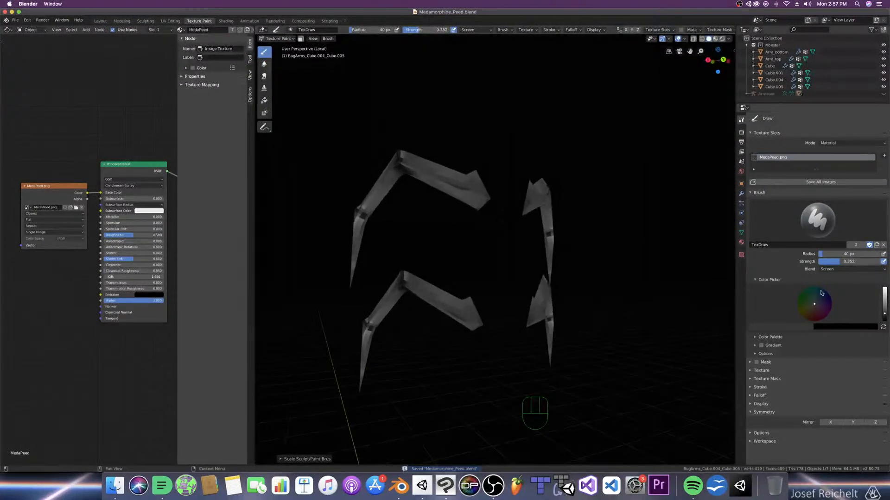
Step: Switch the brush to Multiply blending at 22 px and paint a dark crease around the bug arms' base near the body
{"action": "left_click", "coordinate": [832, 269]}
{"action": "left_click", "coordinate": [805, 296]}
{"action": "middle_click_drag", "start_coordinate": [484, 240], "coordinate": [532, 183]}
{"action": "key", "text": "bracketleft"}
{"action": "left_click_drag", "start_coordinate": [480, 177], "coordinate": [478, 192]}
{"action": "left_click_drag", "start_coordinate": [479, 189], "coordinate": [482, 165]}
{"action": "key", "text": "KP_7"}
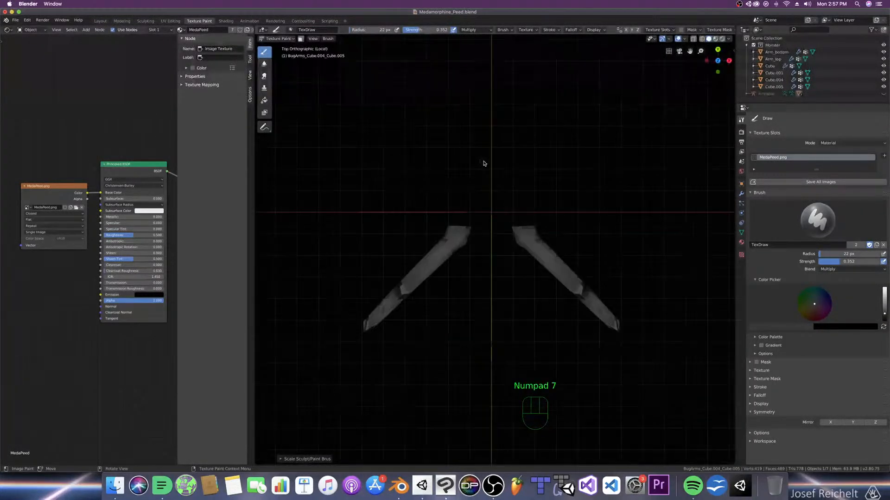
{"action": "left_click_drag", "start_coordinate": [531, 248], "coordinate": [522, 254]}
{"action": "left_click", "coordinate": [528, 250]}
{"action": "middle_click_drag", "start_coordinate": [533, 248], "coordinate": [538, 192]}
{"action": "mouse_move", "coordinate": [528, 195]}
{"action": "left_mouse_down"}
{"action": "mouse_move", "coordinate": [531, 207]}
{"action": "mouse_move", "coordinate": [534, 200]}
{"action": "left_mouse_up"}
{"action": "mouse_move", "coordinate": [525, 196]}
{"action": "middle_mouse_down"}
{"action": "mouse_move", "coordinate": [461, 199]}
{"action": "mouse_move", "coordinate": [473, 197]}
{"action": "middle_mouse_up"}
Step: Enlarge the Multiply brush to 74 px, darken the bug arms' base ends from several sides, and save the file
{"action": "key", "text": "bracketleft"}
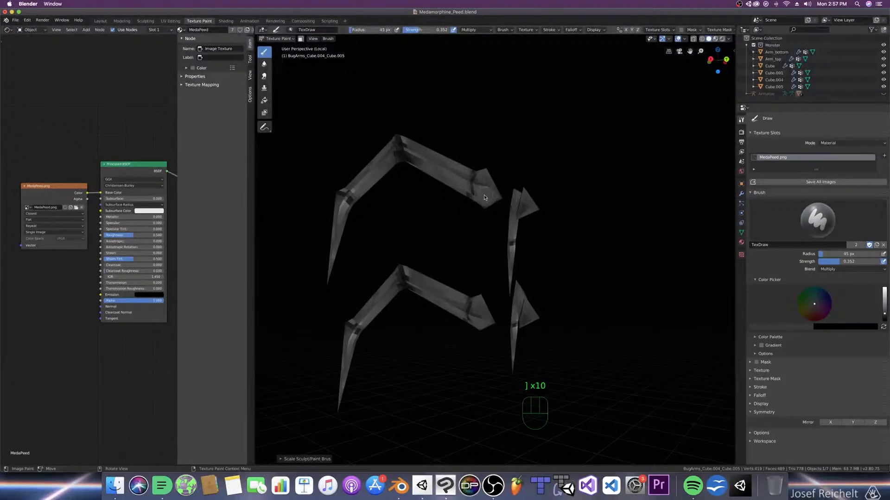
{"action": "key", "text": "bracketright"}
{"action": "key", "text": "bracketright"}
{"action": "key", "text": "bracketright"}
{"action": "left_click_drag", "start_coordinate": [486, 184], "coordinate": [480, 200]}
{"action": "middle_click_drag", "start_coordinate": [480, 200], "coordinate": [467, 248]}
{"action": "left_click_drag", "start_coordinate": [474, 222], "coordinate": [478, 234]}
{"action": "middle_click_drag", "start_coordinate": [479, 237], "coordinate": [405, 237]}
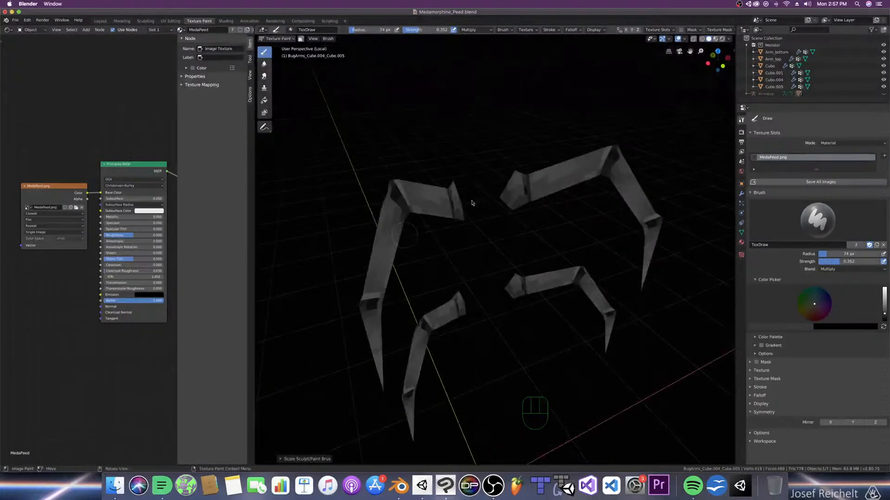
{"action": "left_click_drag", "start_coordinate": [515, 196], "coordinate": [510, 195]}
{"action": "middle_click_drag", "start_coordinate": [510, 195], "coordinate": [524, 205]}
{"action": "left_click", "coordinate": [530, 218]}
{"action": "key", "text": "super+s"}
Step: Darken the bug arms' upper segment from the top, save the file, and check the arms from the front and above
{"action": "key", "text": "KP_7"}
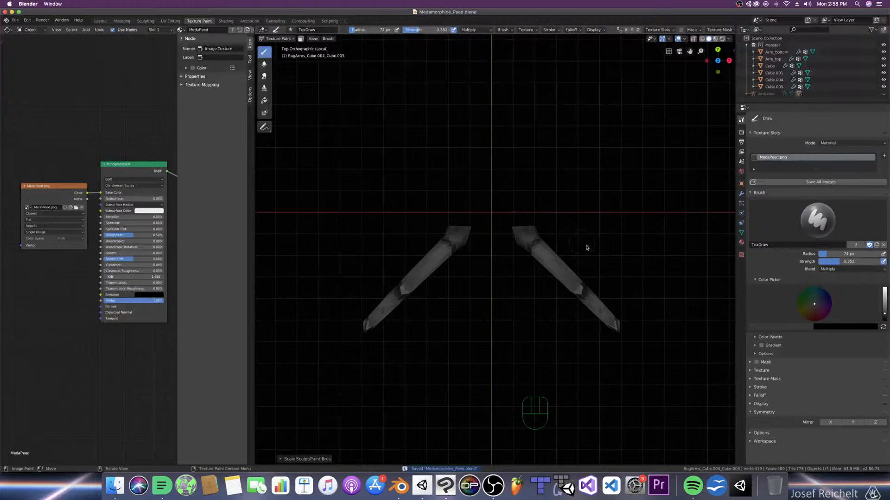
{"action": "left_click", "coordinate": [565, 279]}
{"action": "key", "text": "super+s"}
{"action": "key", "text": "KP_Divide"}
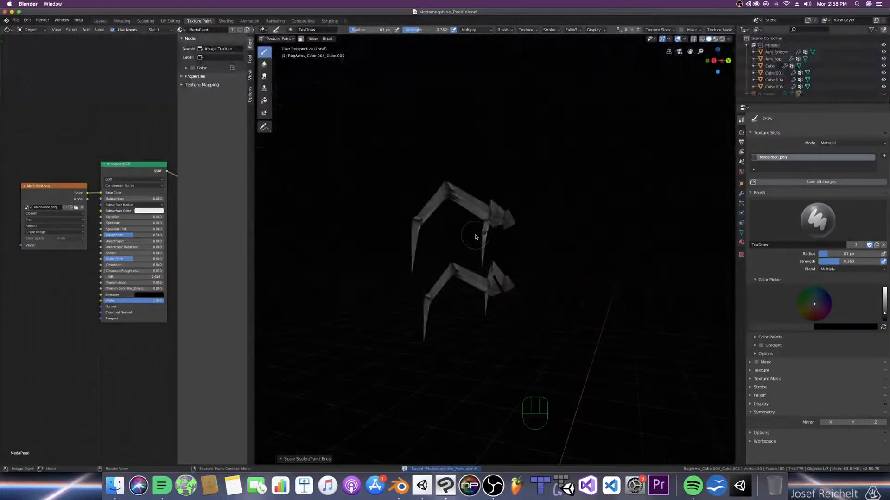
{"action": "key", "text": "KP_1"}
{"action": "middle_click_drag", "start_coordinate": [489, 253], "coordinate": [460, 200]}
{"action": "key", "text": "KP_Divide"}
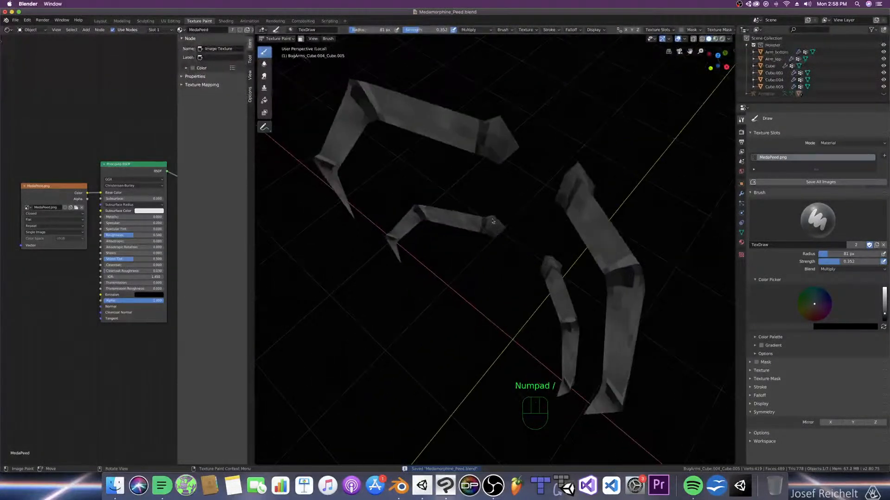
Step: Switch the 81 px brush to Screen blending and lighten the bug arms' upper segment
{"action": "left_click_drag", "start_coordinate": [834, 268], "coordinate": [809, 330]}
{"action": "middle_click_drag", "start_coordinate": [650, 294], "coordinate": [630, 294]}
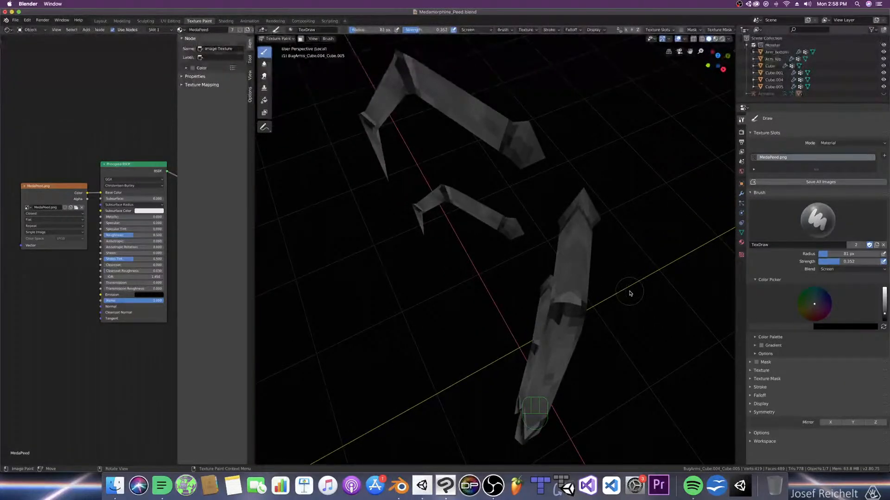
{"action": "left_click_drag", "start_coordinate": [585, 235], "coordinate": [572, 285]}
{"action": "scroll", "coordinate": [572, 284], "scroll_direction": "down", "scroll_amount": 4}
{"action": "middle_click_drag", "start_coordinate": [599, 290], "coordinate": [612, 275]}
Step: Shrink the Screen brush to 51 px and brighten the centres of the bug arms' segments from several angles
{"action": "key", "text": "bracketleft"}
{"action": "key", "text": "bracketleft"}
{"action": "mouse_move", "coordinate": [576, 222]}
{"action": "left_mouse_down"}
{"action": "mouse_move", "coordinate": [573, 202]}
{"action": "mouse_move", "coordinate": [582, 254]}
{"action": "left_mouse_up"}
{"action": "middle_click_drag", "start_coordinate": [582, 254], "coordinate": [599, 234]}
{"action": "left_click_drag", "start_coordinate": [600, 186], "coordinate": [601, 243]}
{"action": "mouse_move", "coordinate": [604, 278]}
{"action": "middle_mouse_down"}
{"action": "mouse_move", "coordinate": [623, 272]}
{"action": "mouse_move", "coordinate": [611, 290]}
{"action": "mouse_move", "coordinate": [585, 256]}
{"action": "middle_mouse_up"}
{"action": "left_click_drag", "start_coordinate": [549, 250], "coordinate": [547, 255]}
{"action": "middle_click_drag", "start_coordinate": [546, 257], "coordinate": [588, 280]}
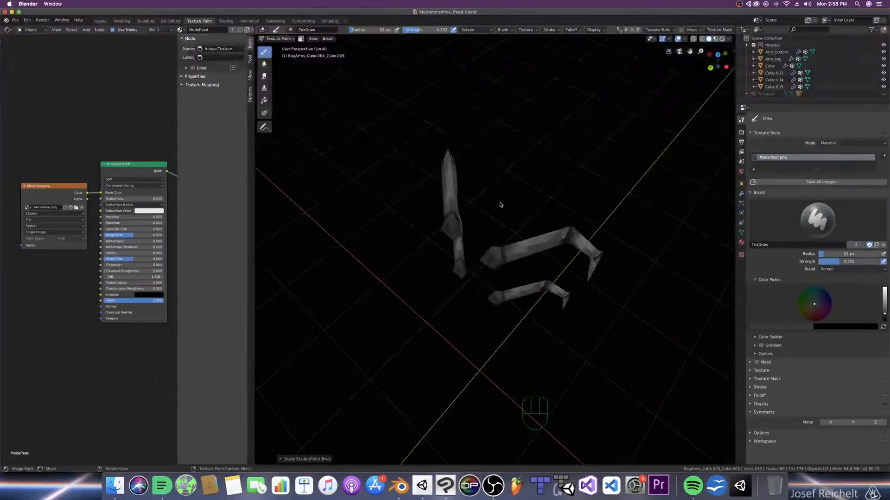
{"action": "left_click_drag", "start_coordinate": [454, 206], "coordinate": [452, 174]}
Step: Leave local view to show the whole monster from the front and save the file
{"action": "key", "text": "KP_Divide"}
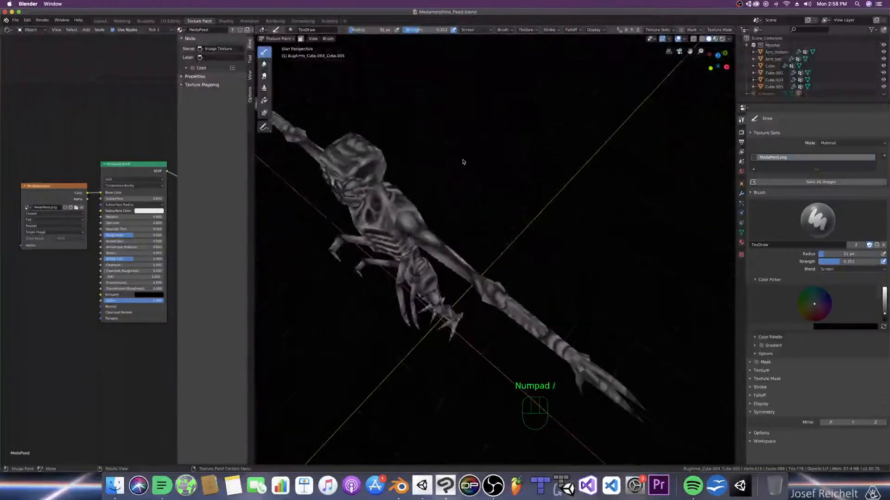
{"action": "middle_click_drag", "start_coordinate": [457, 218], "coordinate": [477, 235]}
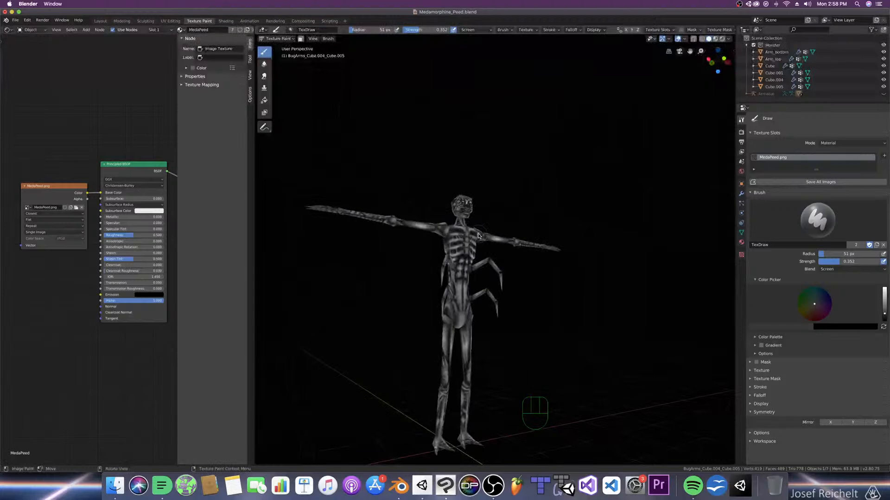
{"action": "key", "text": "KP_1"}
{"action": "key", "text": "super+s"}
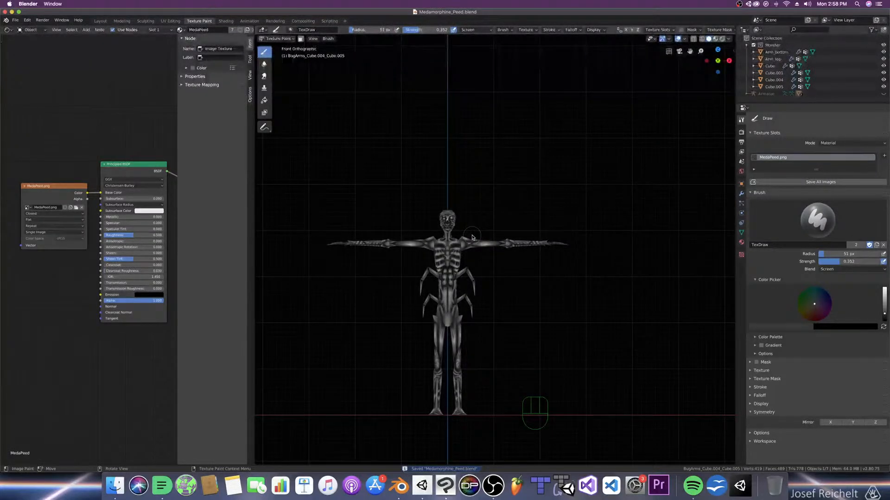
Step: Examine the fully textured monster from all around
{"action": "key", "text": "KP_6"}
{"action": "key", "text": "KP_6"}
{"action": "key", "text": "KP_6"}
{"action": "key", "text": "KP_6"}
{"action": "key", "text": "KP_6"}
{"action": "key", "text": "KP_6"}
{"action": "key", "text": "KP_6"}
{"action": "key", "text": "KP_6"}
{"action": "key", "text": "KP_6"}
{"action": "key", "text": "KP_6"}
{"action": "key", "text": "KP_6"}
{"action": "key", "text": "KP_6"}
{"action": "key", "text": "KP_6"}
{"action": "key", "text": "KP_6"}
{"action": "key", "text": "KP_6"}
{"action": "key", "text": "KP_6"}
{"action": "key", "text": "KP_6"}
{"action": "key", "text": "KP_6"}
{"action": "key", "text": "KP_6"}
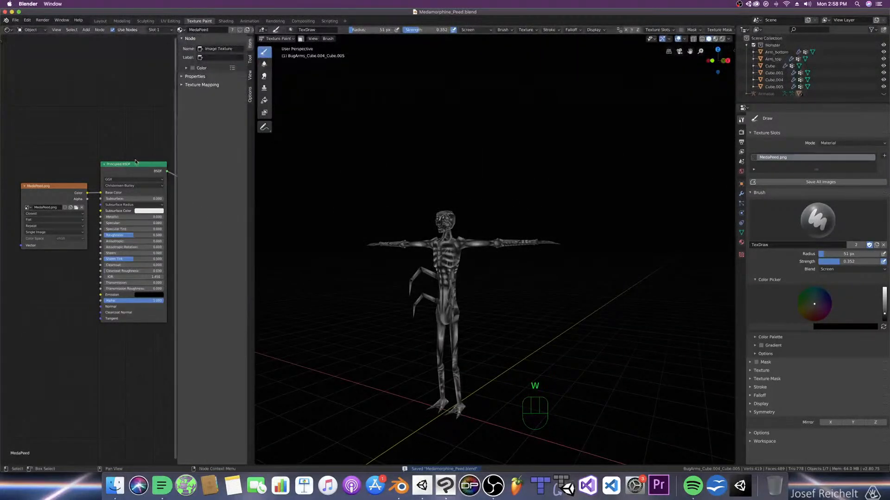
Step: Switch to the Modeling workspace, return to Object Mode, and save the file
{"action": "left_click", "coordinate": [122, 21]}
{"action": "key", "text": "Tab"}
{"action": "key", "text": "ctrl+s"}
{"action": "middle_click_drag", "start_coordinate": [481, 264], "coordinate": [502, 265]}
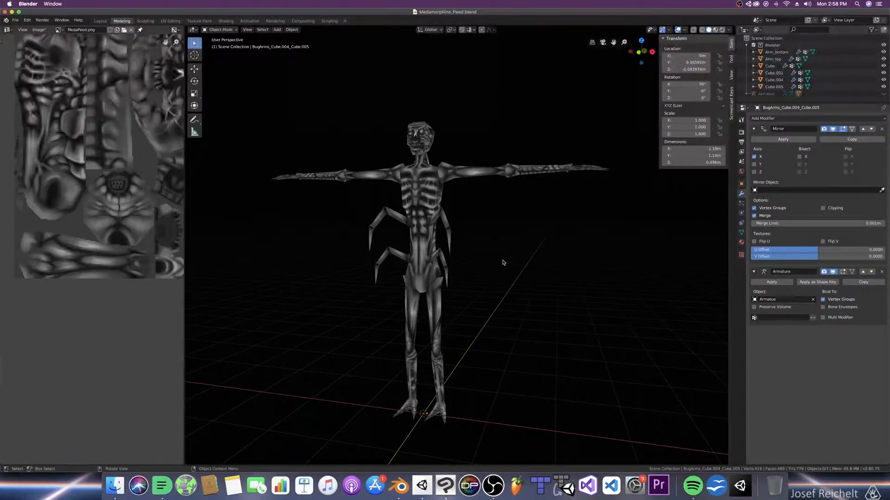
{"action": "key", "text": "ctrl+s"}
{"action": "key", "text": "super+s"}
{"action": "key", "text": "super+s"}
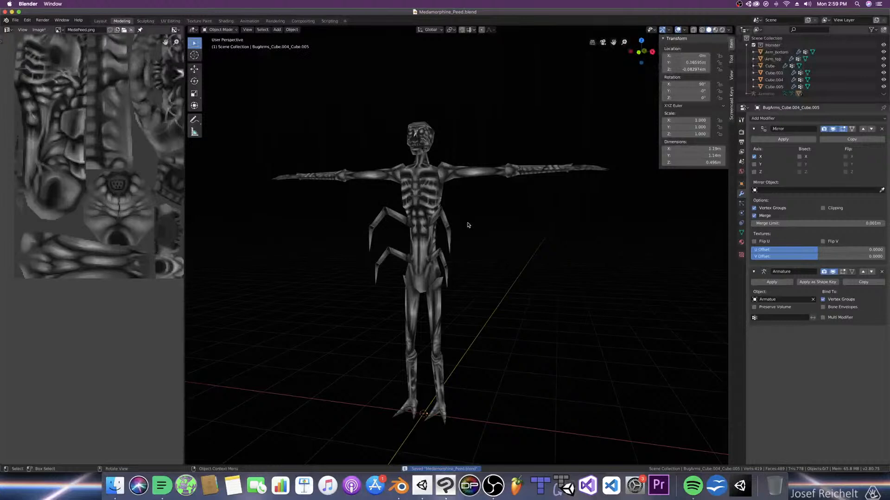
Step: Add an ico sphere mesh at the monster's feet and view it from the front
{"action": "scroll", "coordinate": [468, 222], "scroll_direction": "down", "scroll_amount": 3}
{"action": "key", "text": "shift+a"}
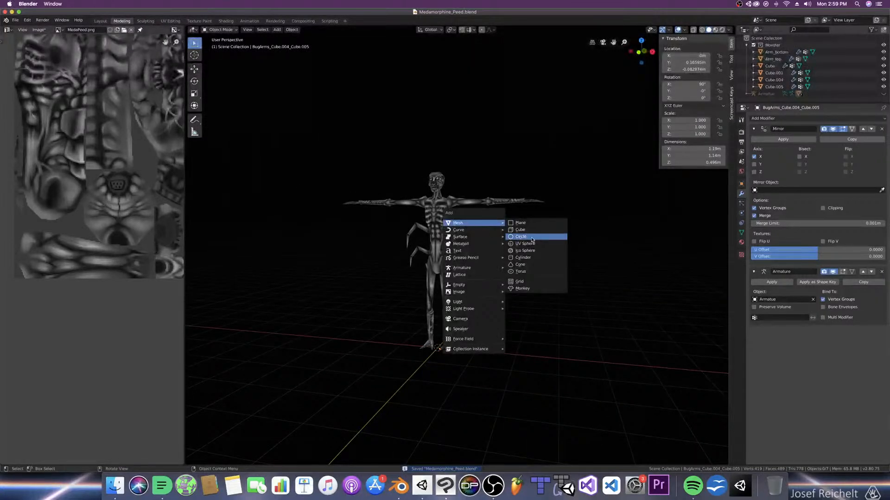
{"action": "left_click", "coordinate": [525, 250]}
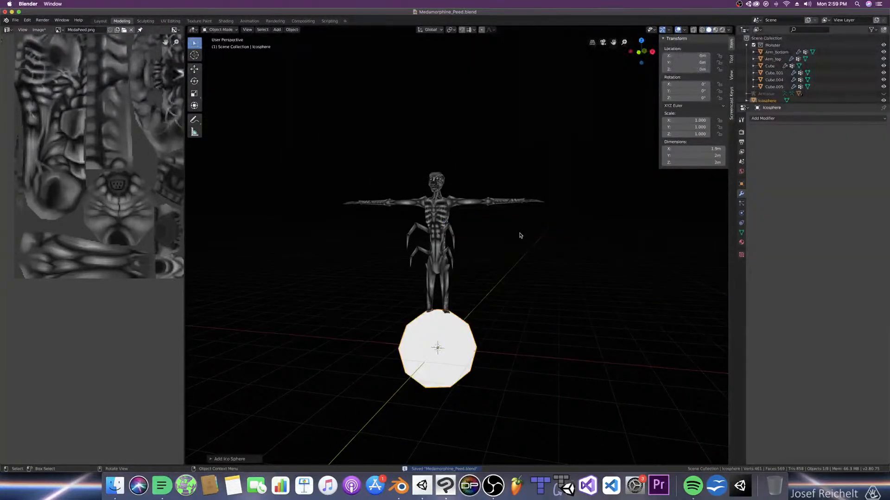
{"action": "key", "text": "KP_1"}
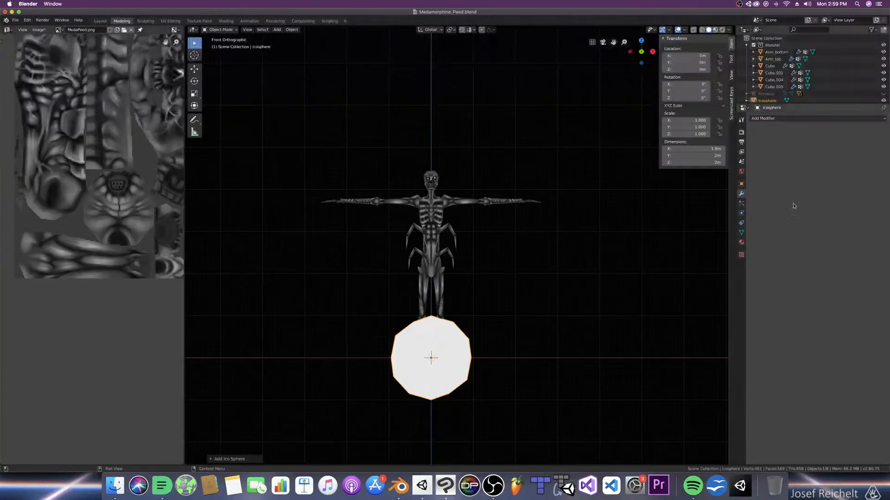
Step: Assign the existing MedaPeed material to the ico sphere and add a Mirror modifier on the X axis
{"action": "left_click", "coordinate": [741, 242]}
{"action": "left_click", "coordinate": [753, 147]}
{"action": "left_click", "coordinate": [772, 160]}
{"action": "scroll", "coordinate": [532, 294], "scroll_direction": "up", "scroll_amount": 2}
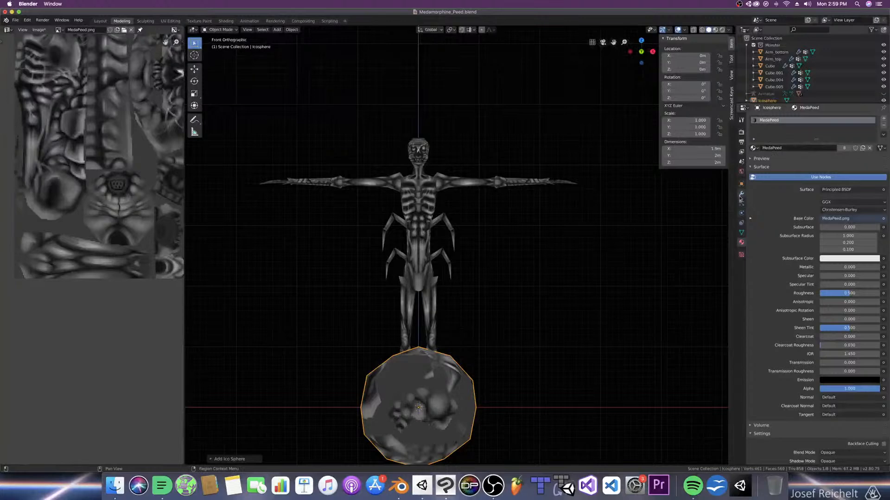
{"action": "left_click", "coordinate": [742, 193]}
{"action": "left_click", "coordinate": [784, 119]}
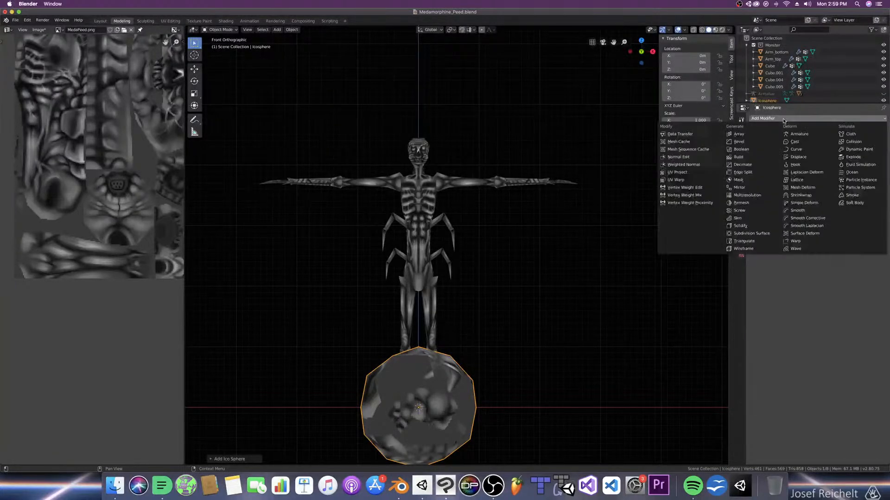
{"action": "left_click", "coordinate": [740, 187]}
Step: In Edit Mode, shrink the sphere's mesh and move it up beside the centre line onto the monster's chest
{"action": "key", "text": "Tab"}
{"action": "key", "text": "g"}
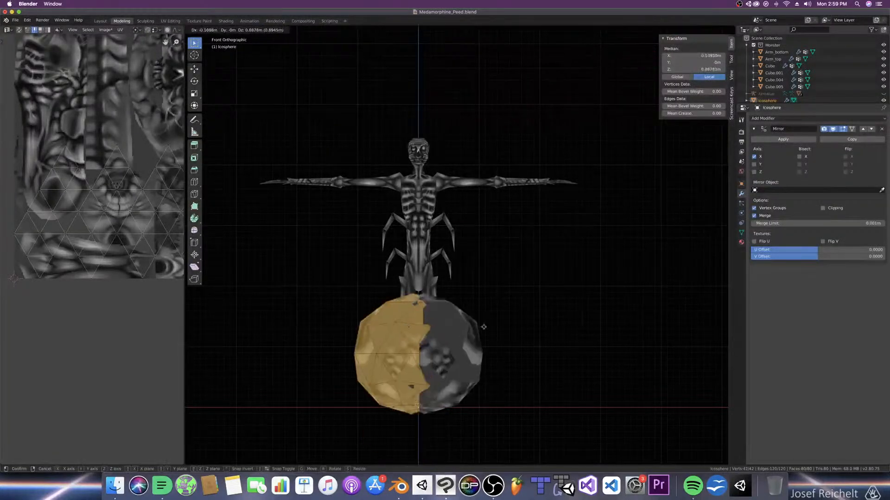
{"action": "left_click", "coordinate": [518, 237]}
{"action": "key", "text": "s"}
{"action": "left_click", "coordinate": [482, 268]}
{"action": "key", "text": "g"}
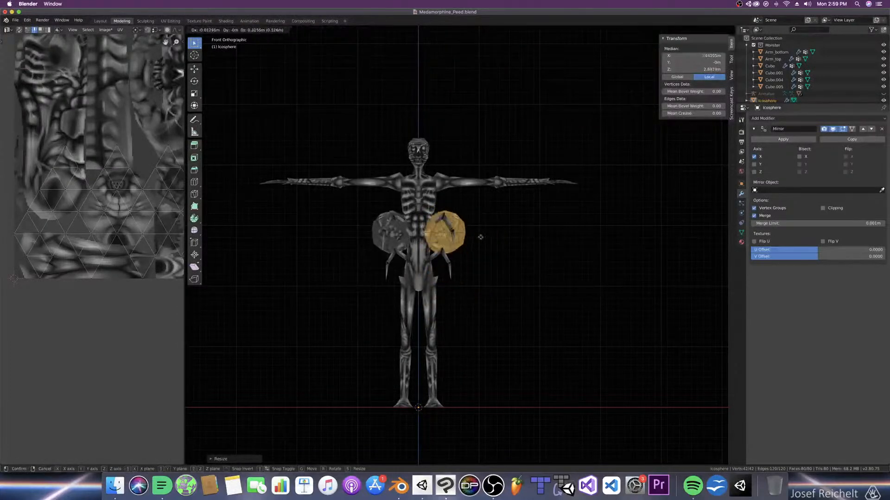
{"action": "left_click", "coordinate": [477, 204]}
Step: Adjust the sphere's depth against the chest from the side and scale it down slightly from the front
{"action": "key", "text": "KP_3"}
{"action": "key", "text": "g"}
{"action": "left_click", "coordinate": [482, 224]}
{"action": "key", "text": "KP_1"}
{"action": "key", "text": "s"}
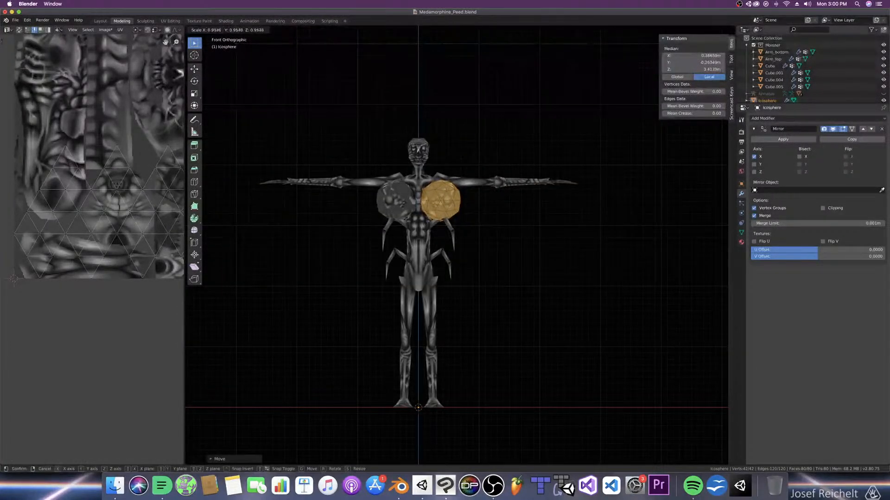
{"action": "left_click", "coordinate": [495, 241]}
{"action": "key", "text": "alt+a"}
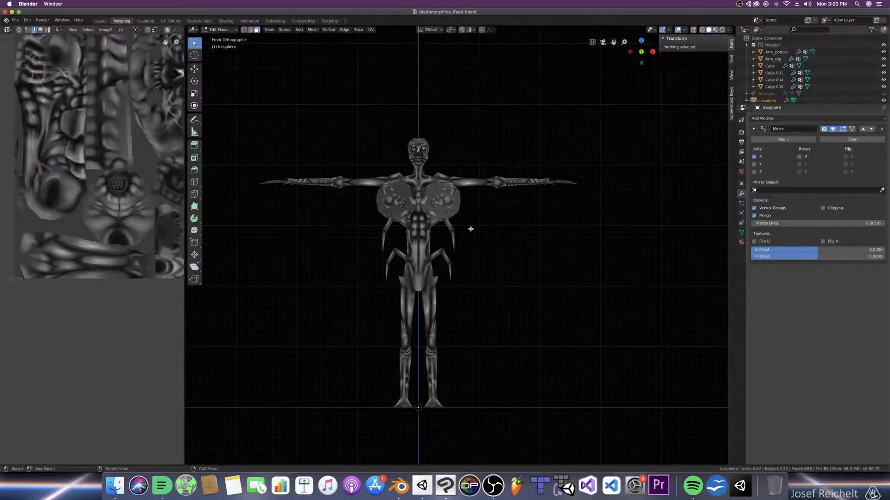
Step: Nudge the whole sphere mesh into its final place on the chest, return to Object Mode, and save the file
{"action": "key", "text": "a"}
{"action": "key", "text": "g"}
{"action": "left_click", "coordinate": [468, 227]}
{"action": "key", "text": "Tab"}
{"action": "middle_click_drag", "start_coordinate": [477, 228], "coordinate": [486, 249]}
{"action": "key", "text": "super+s"}
Step: From the front, shift the mirrored sphere object slightly along the Z axis on the chest
{"action": "middle_click_drag", "start_coordinate": [517, 304], "coordinate": [494, 268]}
{"action": "scroll", "coordinate": [534, 270], "scroll_direction": "up", "scroll_amount": 3}
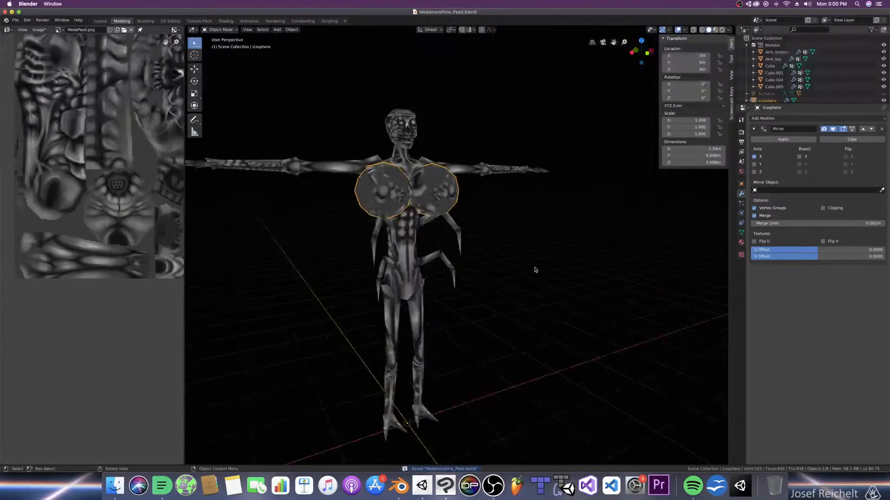
{"action": "key", "text": "KP_1"}
{"action": "scroll", "coordinate": [457, 220], "scroll_direction": "up", "scroll_amount": 4}
{"action": "middle_click_drag", "start_coordinate": [457, 221], "coordinate": [522, 292], "text": "shift"}
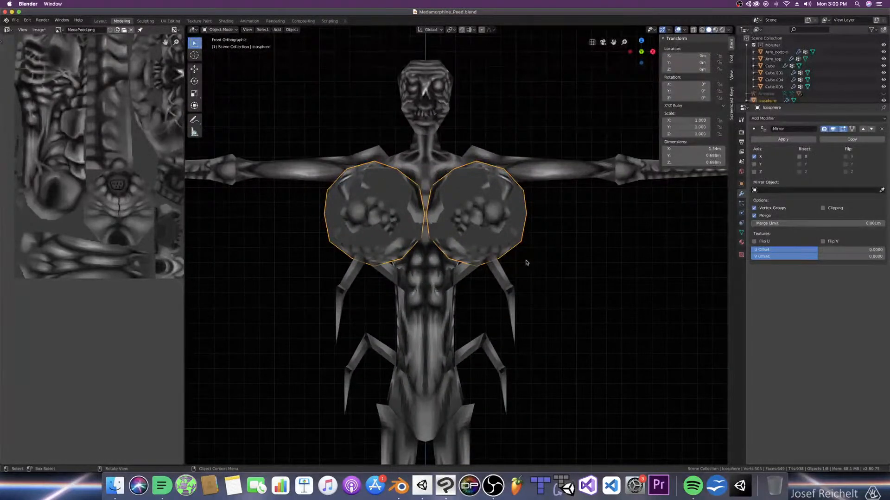
{"action": "key", "text": "g"}
{"action": "key", "text": "z"}
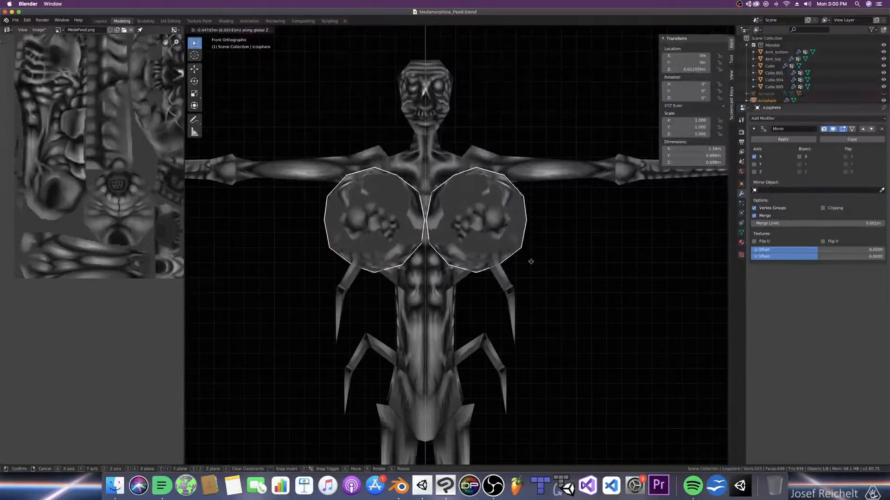
{"action": "left_click", "coordinate": [529, 260]}
Step: Readjust the mirrored spheres' height along the Z axis at chest level and save the file
{"action": "middle_click_drag", "start_coordinate": [532, 246], "coordinate": [516, 257]}
{"action": "key", "text": "g"}
{"action": "key", "text": "z"}
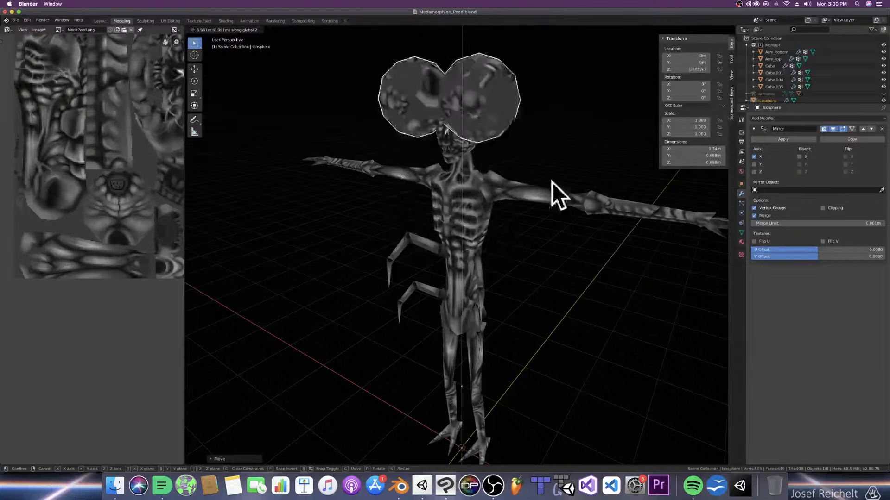
{"action": "left_click", "coordinate": [551, 259]}
{"action": "middle_click_drag", "start_coordinate": [551, 259], "coordinate": [601, 272]}
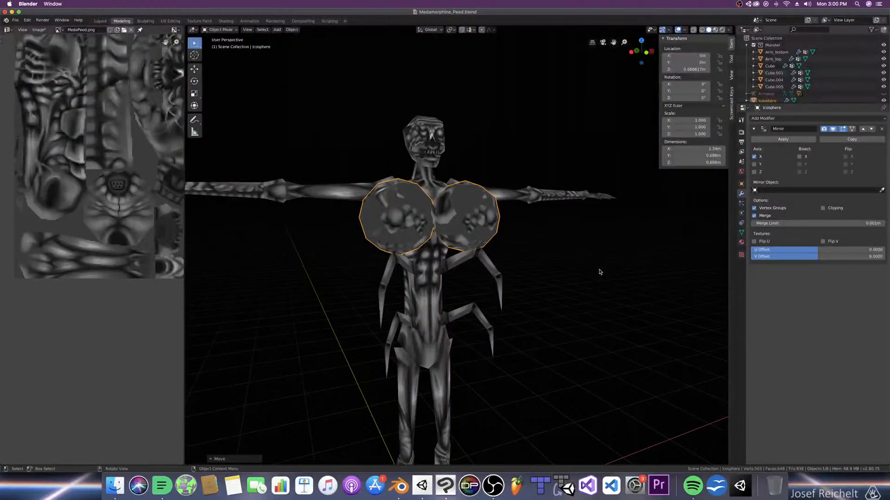
{"action": "key", "text": "super+s"}
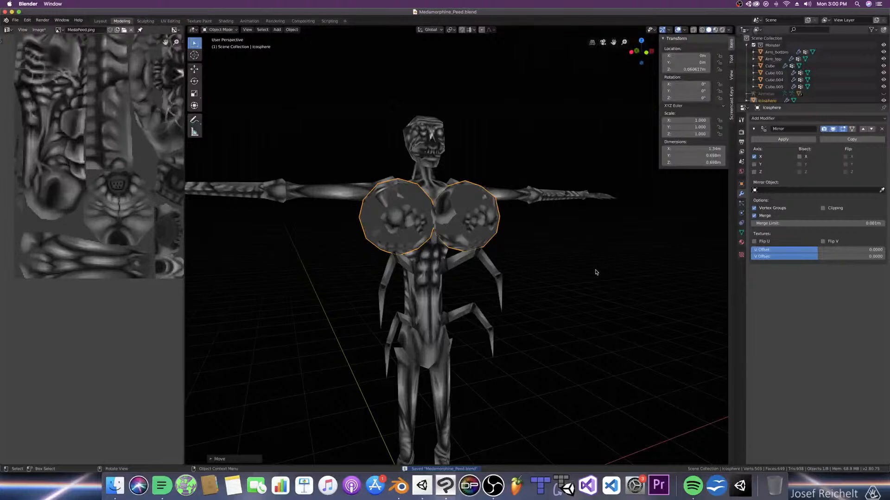
Step: Frame the monster from the front, hide the transform sidebar, and capture a screenshot of the viewport
{"action": "middle_click_drag", "start_coordinate": [574, 274], "coordinate": [580, 288]}
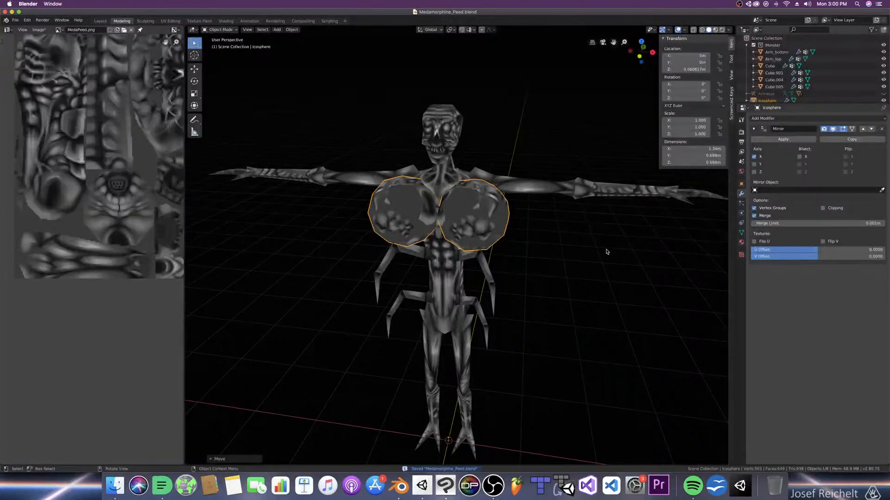
{"action": "key", "text": "n"}
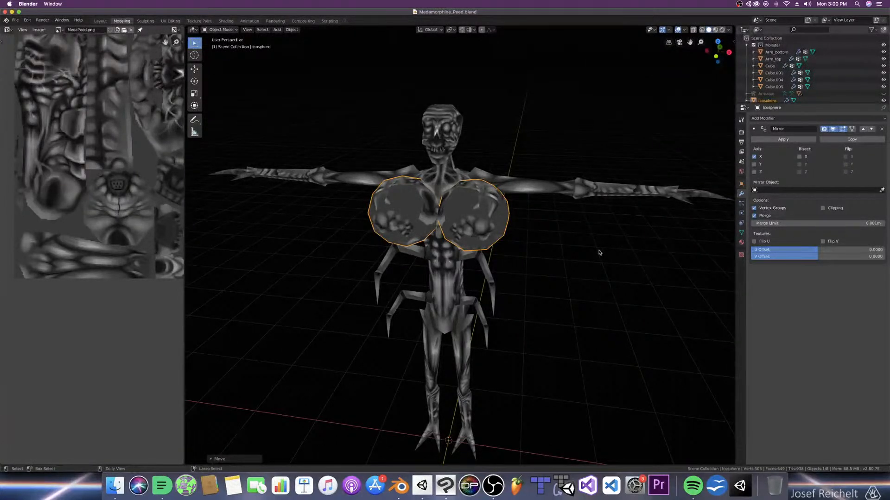
{"action": "key", "text": "super+shift+4"}
{"action": "left_click_drag", "start_coordinate": [210, 41], "coordinate": [722, 455]}
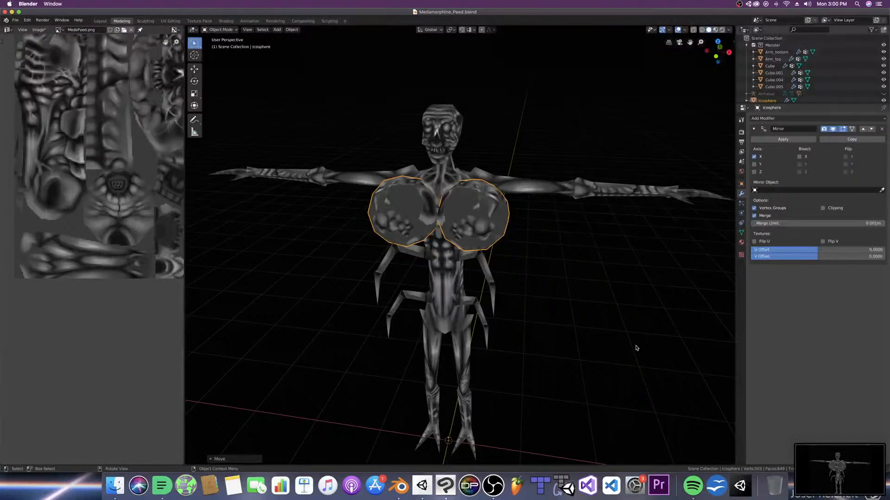
Step: Delete the mirrored spheres, save the file, and undo the deletion
{"action": "key", "text": "x"}
{"action": "left_click", "coordinate": [563, 316]}
{"action": "key", "text": "super+s"}
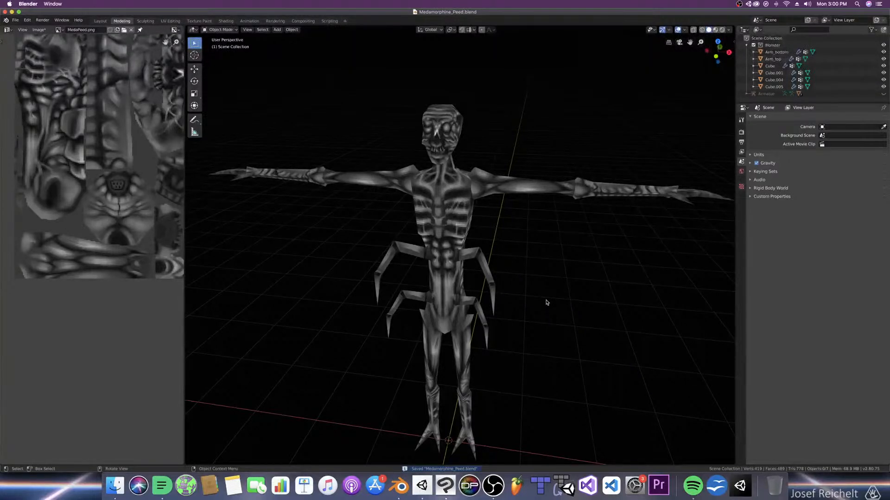
{"action": "key", "text": "super+z"}
Step: Rename the ico sphere object as Bobs and save the file
{"action": "scroll", "coordinate": [778, 90], "scroll_direction": "down", "scroll_amount": 1}
{"action": "double_click", "coordinate": [765, 96]}
{"action": "type", "text": "Bobs"}
{"action": "key", "text": "Return"}
{"action": "key", "text": "super+s"}
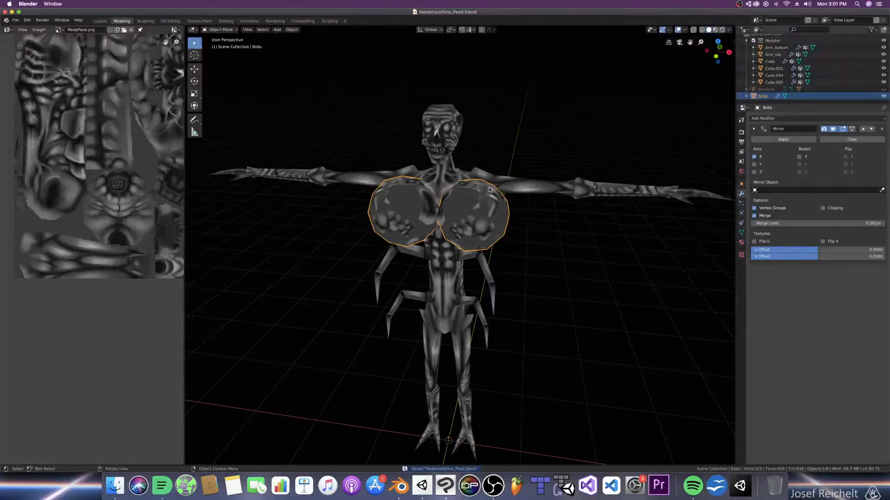
Step: Hide the Bobs object from the scene and save the file
{"action": "key", "text": "Delete"}
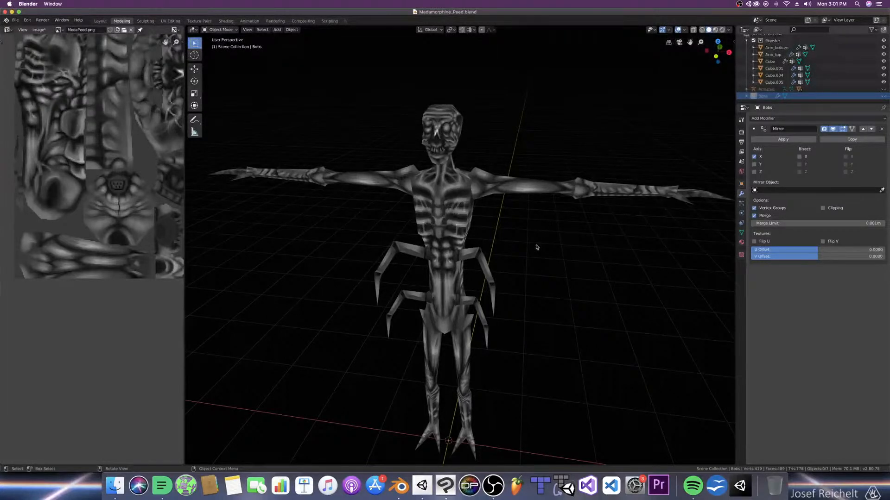
{"action": "key", "text": "super+s"}
{"action": "key", "text": "super+s"}
Step: Show the monster from the front and widen the image editor to reveal more of the MedaPeed texture
{"action": "key", "text": "KP_1"}
{"action": "scroll", "coordinate": [551, 251], "scroll_direction": "down", "scroll_amount": 3}
{"action": "scroll", "coordinate": [546, 254], "scroll_direction": "up", "scroll_amount": 3}
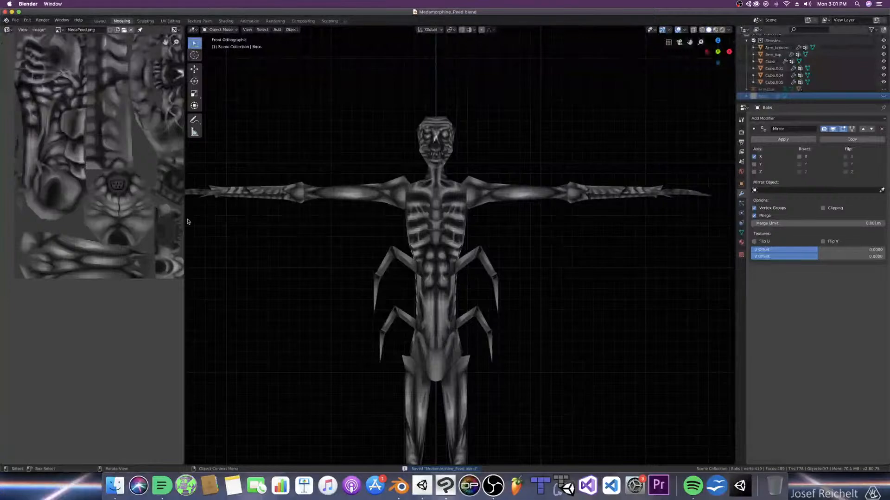
{"action": "left_click_drag", "start_coordinate": [188, 222], "coordinate": [315, 222]}
Step: Examine the textured torso, bug arms, and head from several angles, saving the file along the way
{"action": "middle_click_drag", "start_coordinate": [413, 211], "coordinate": [453, 238]}
{"action": "scroll", "coordinate": [452, 238], "scroll_direction": "up", "scroll_amount": 5}
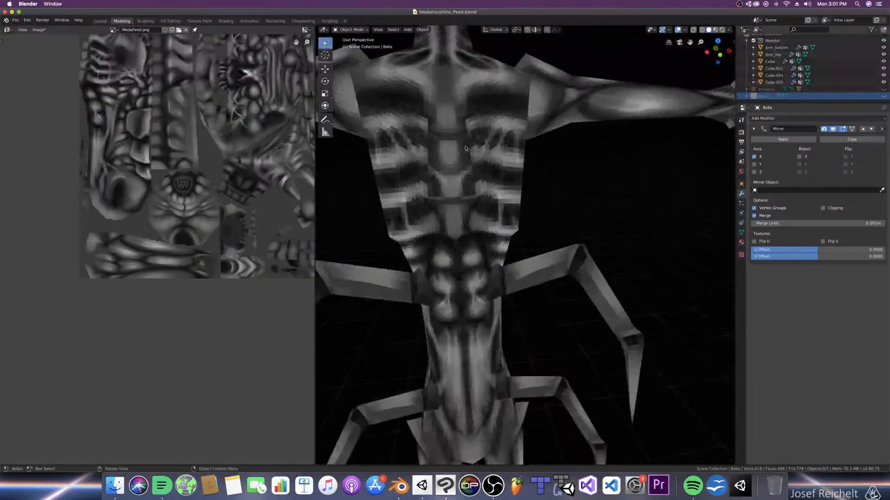
{"action": "scroll", "coordinate": [471, 205], "scroll_direction": "down", "scroll_amount": 5}
{"action": "middle_click_drag", "start_coordinate": [471, 205], "coordinate": [569, 218]}
{"action": "key", "text": "super+s"}
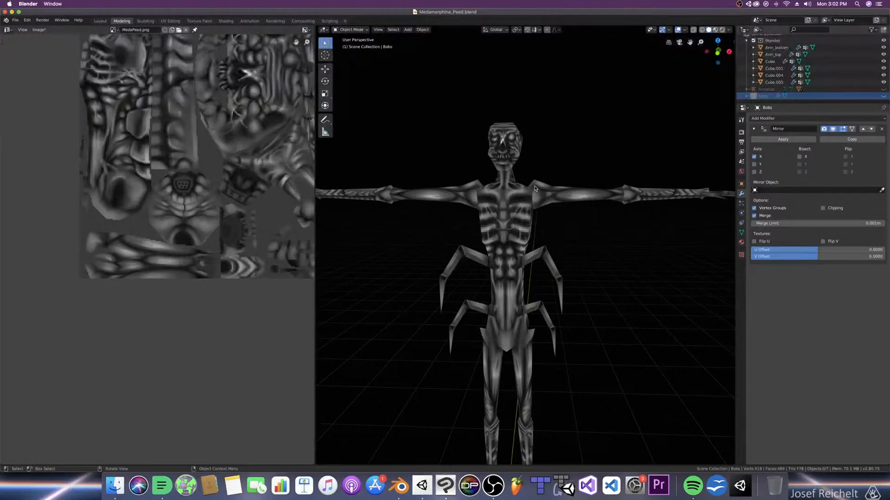
{"action": "mouse_move", "coordinate": [525, 201]}
{"action": "middle_mouse_down"}
{"action": "mouse_move", "coordinate": [522, 211]}
{"action": "mouse_move", "coordinate": [534, 206]}
{"action": "middle_mouse_up"}
{"action": "scroll", "coordinate": [533, 204], "scroll_direction": "up", "scroll_amount": 2}
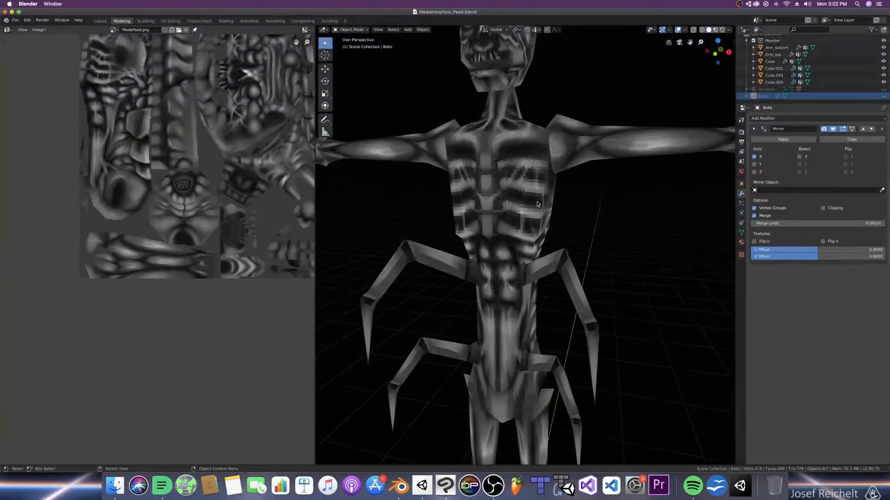
{"action": "middle_click_drag", "start_coordinate": [536, 203], "coordinate": [546, 284]}
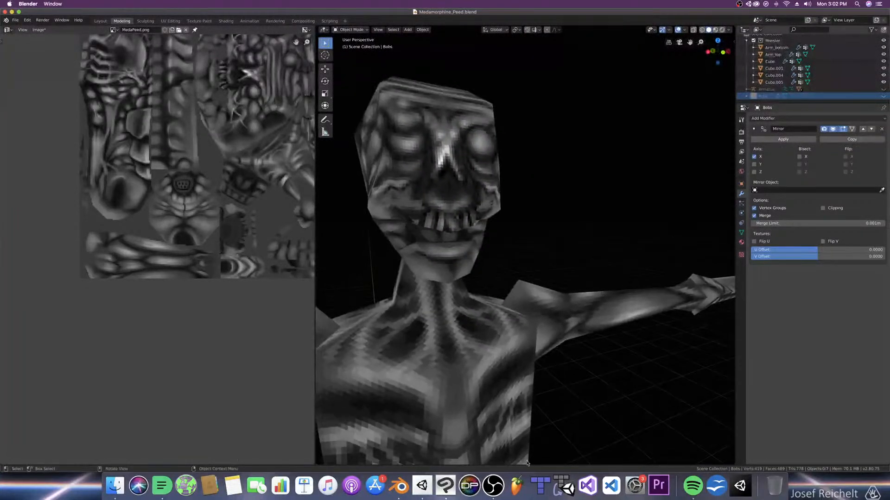